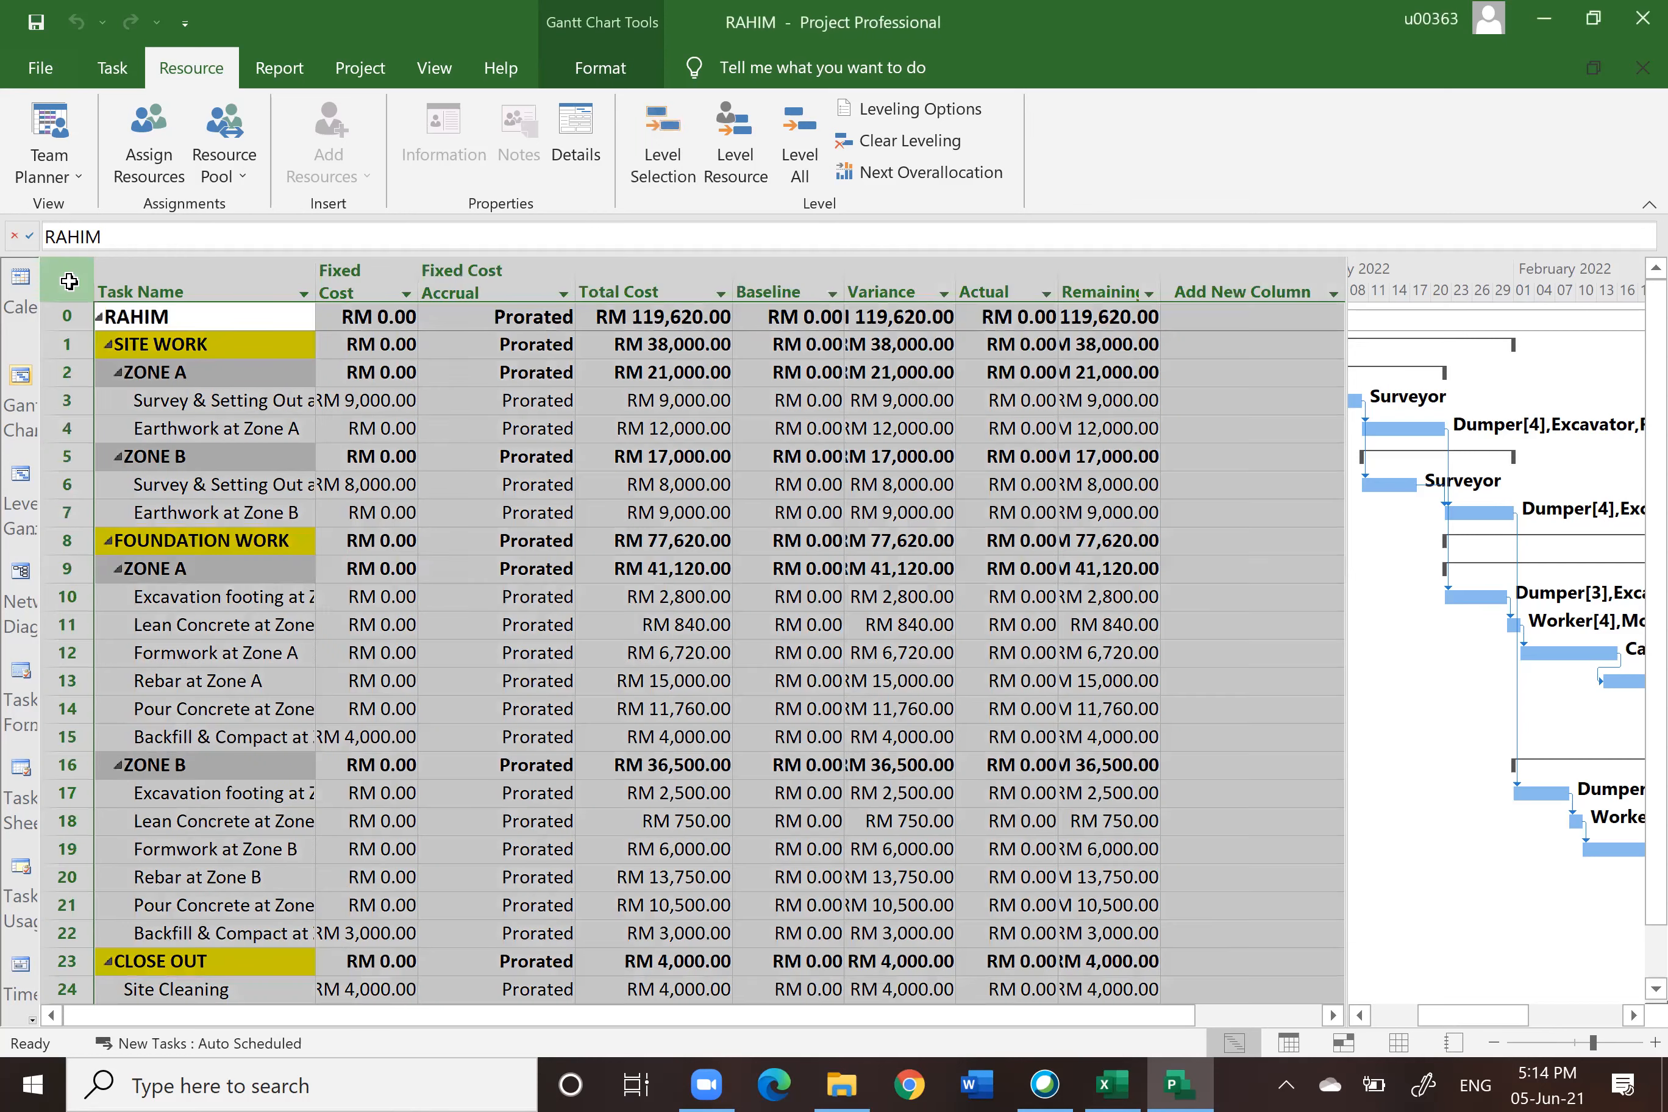
Step: Switch the task sheet from the Cost table to the Entry table
right_click(69, 287)
click(133, 368)
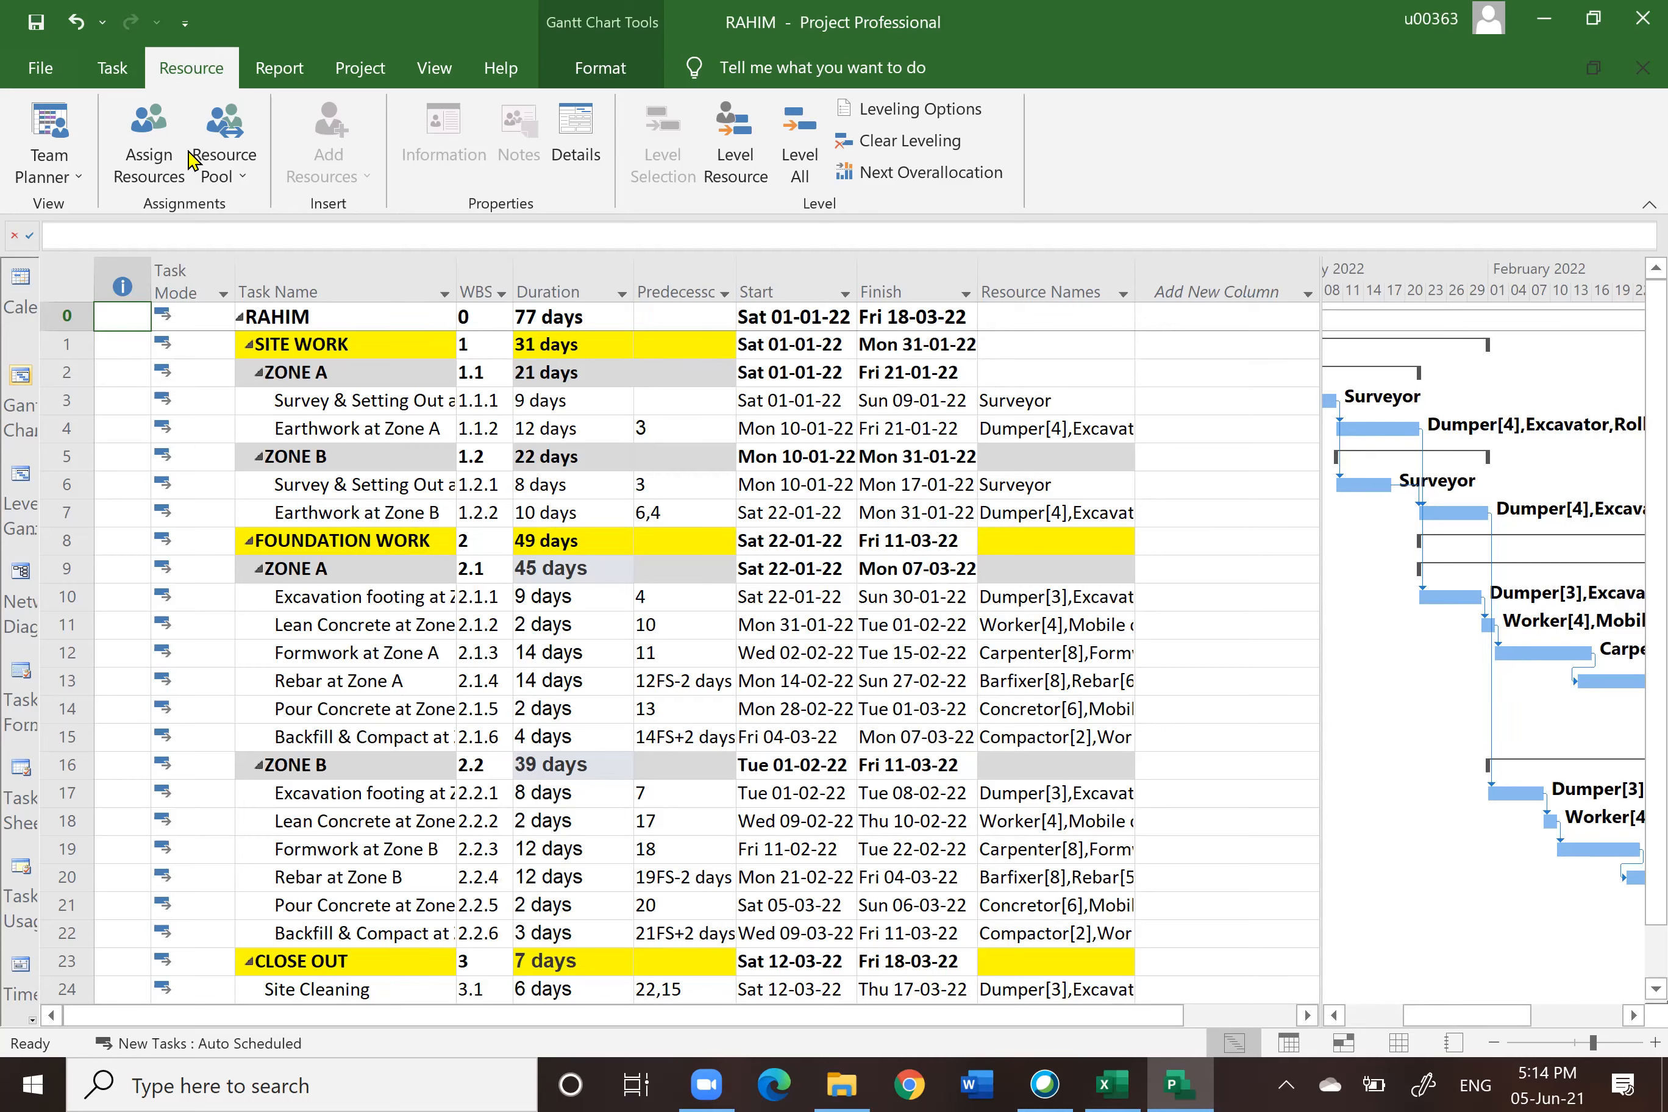
Step: Open Project Options and review the Display, Schedule, Advanced, Save and Trust Center settings, then close it
click(36, 72)
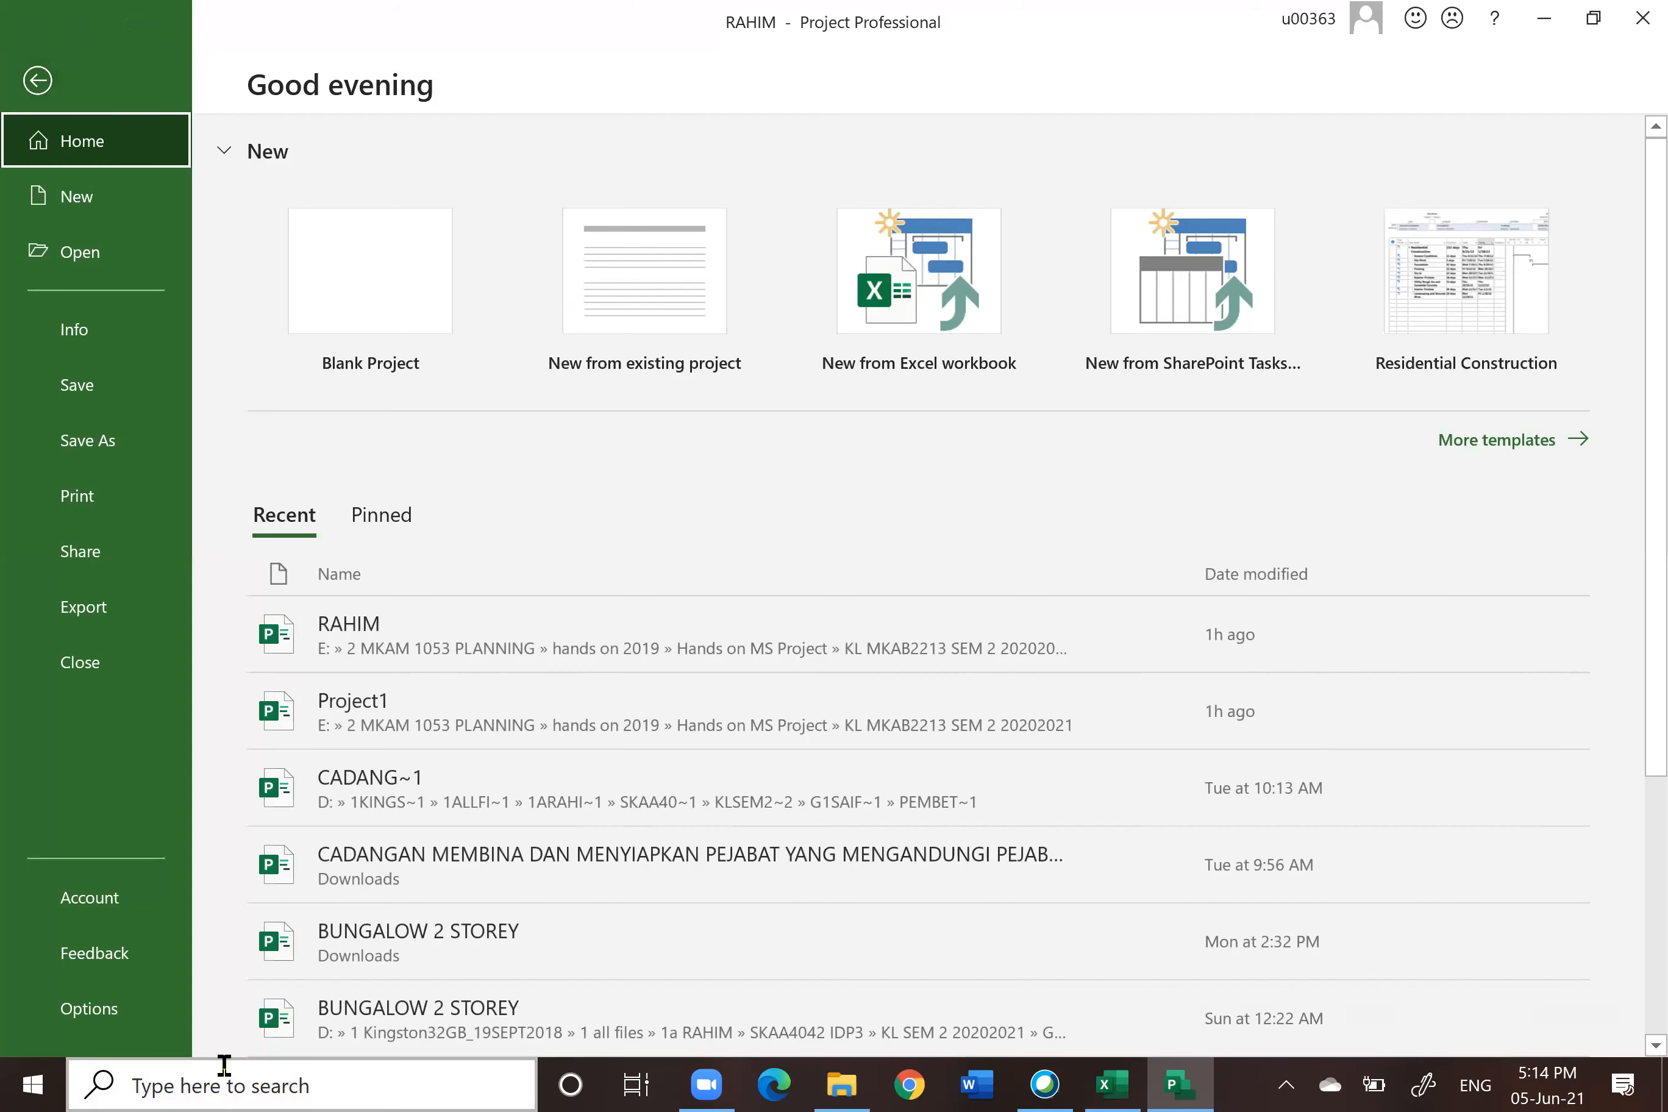
click(84, 1011)
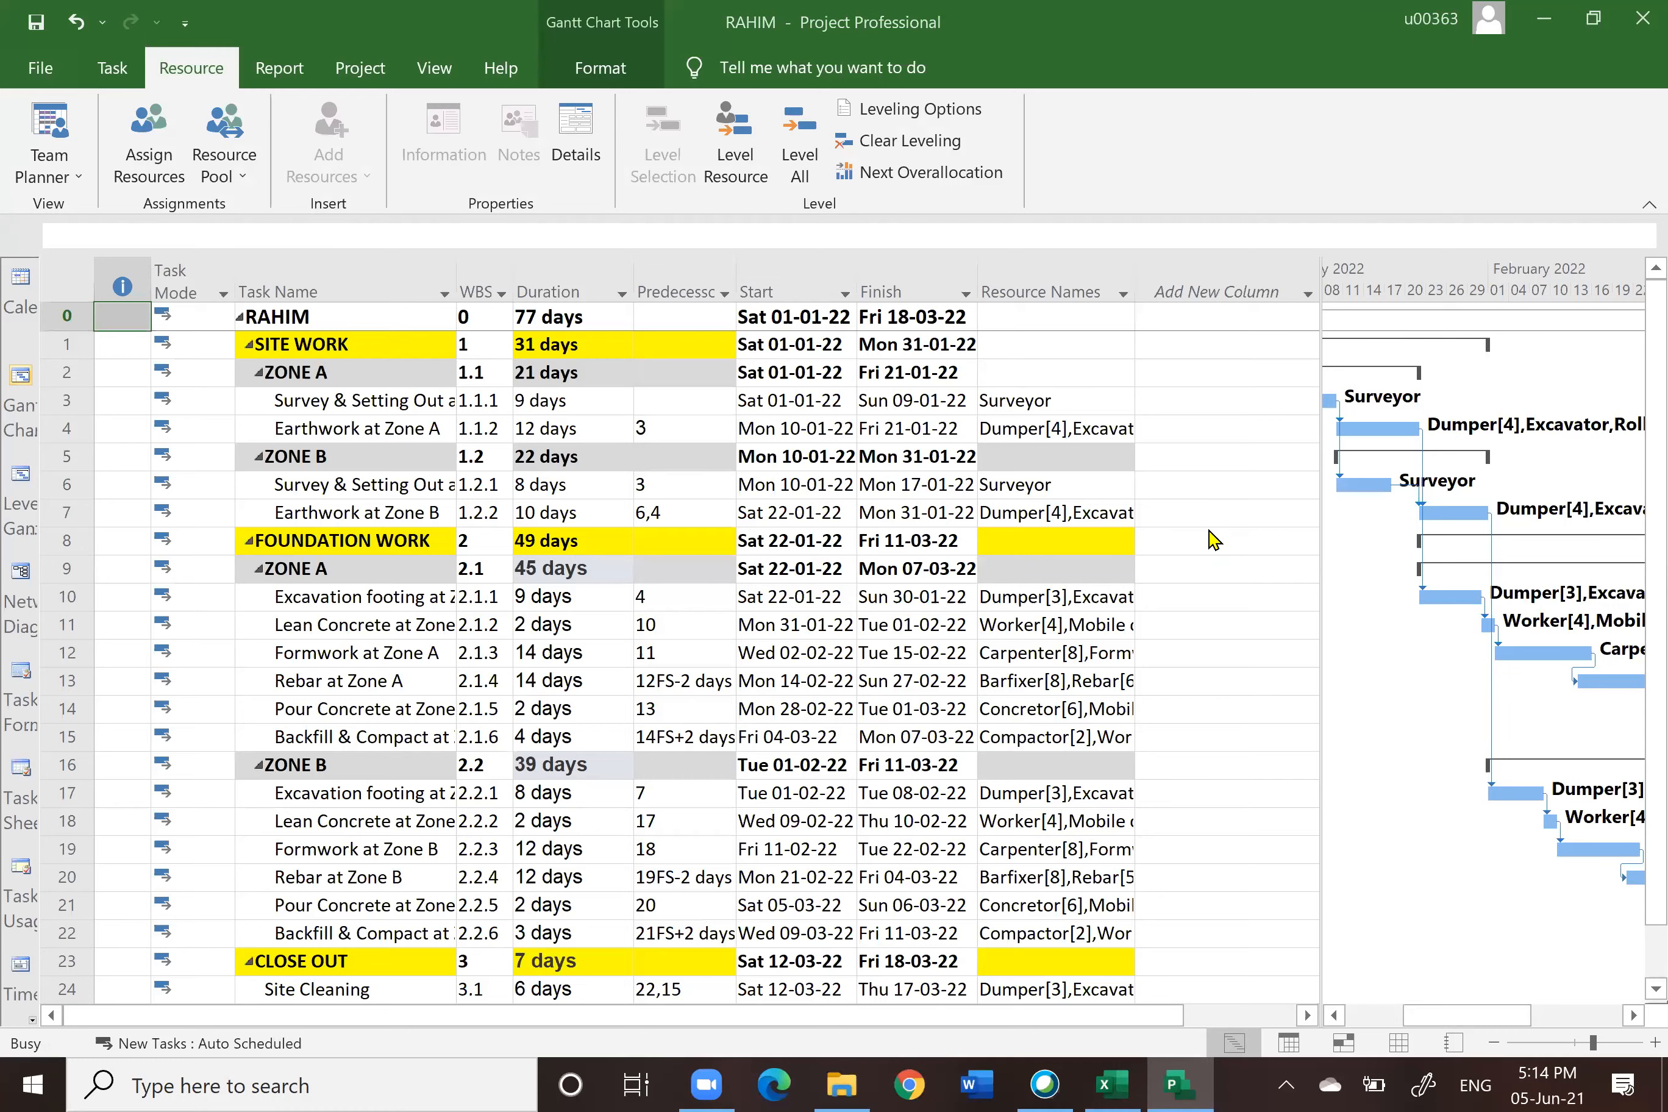
click(383, 184)
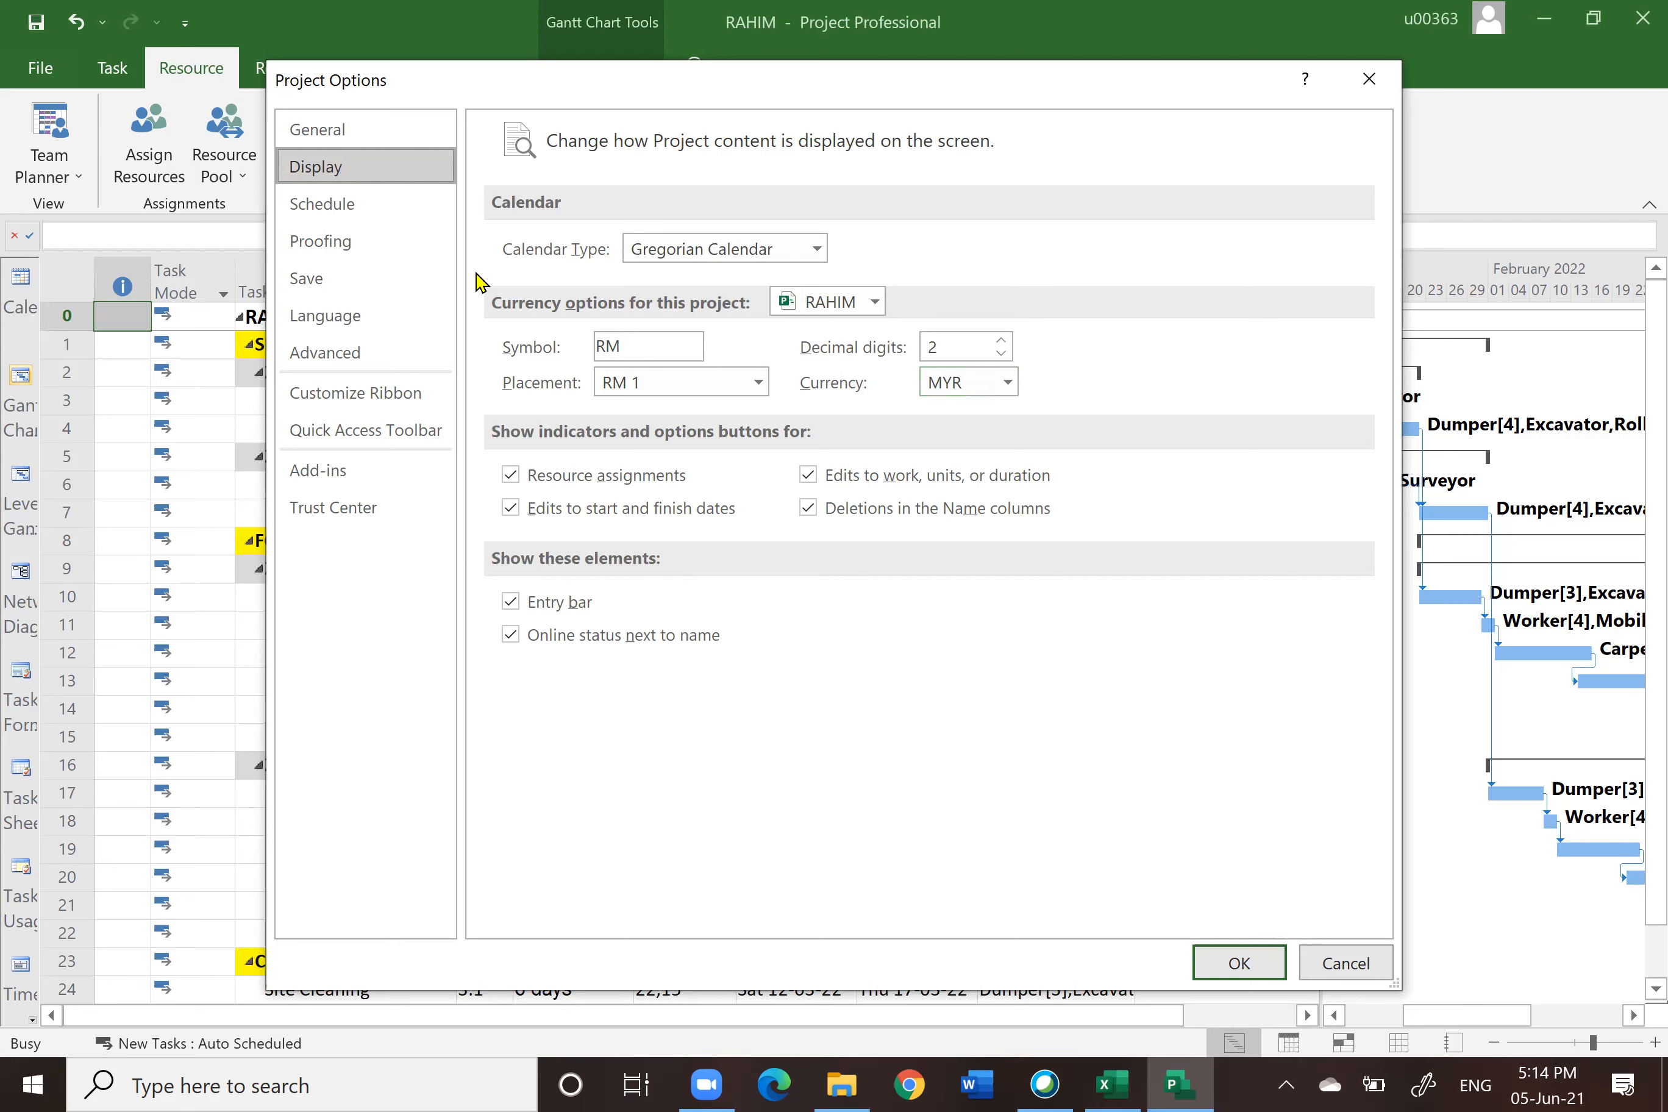
click(352, 212)
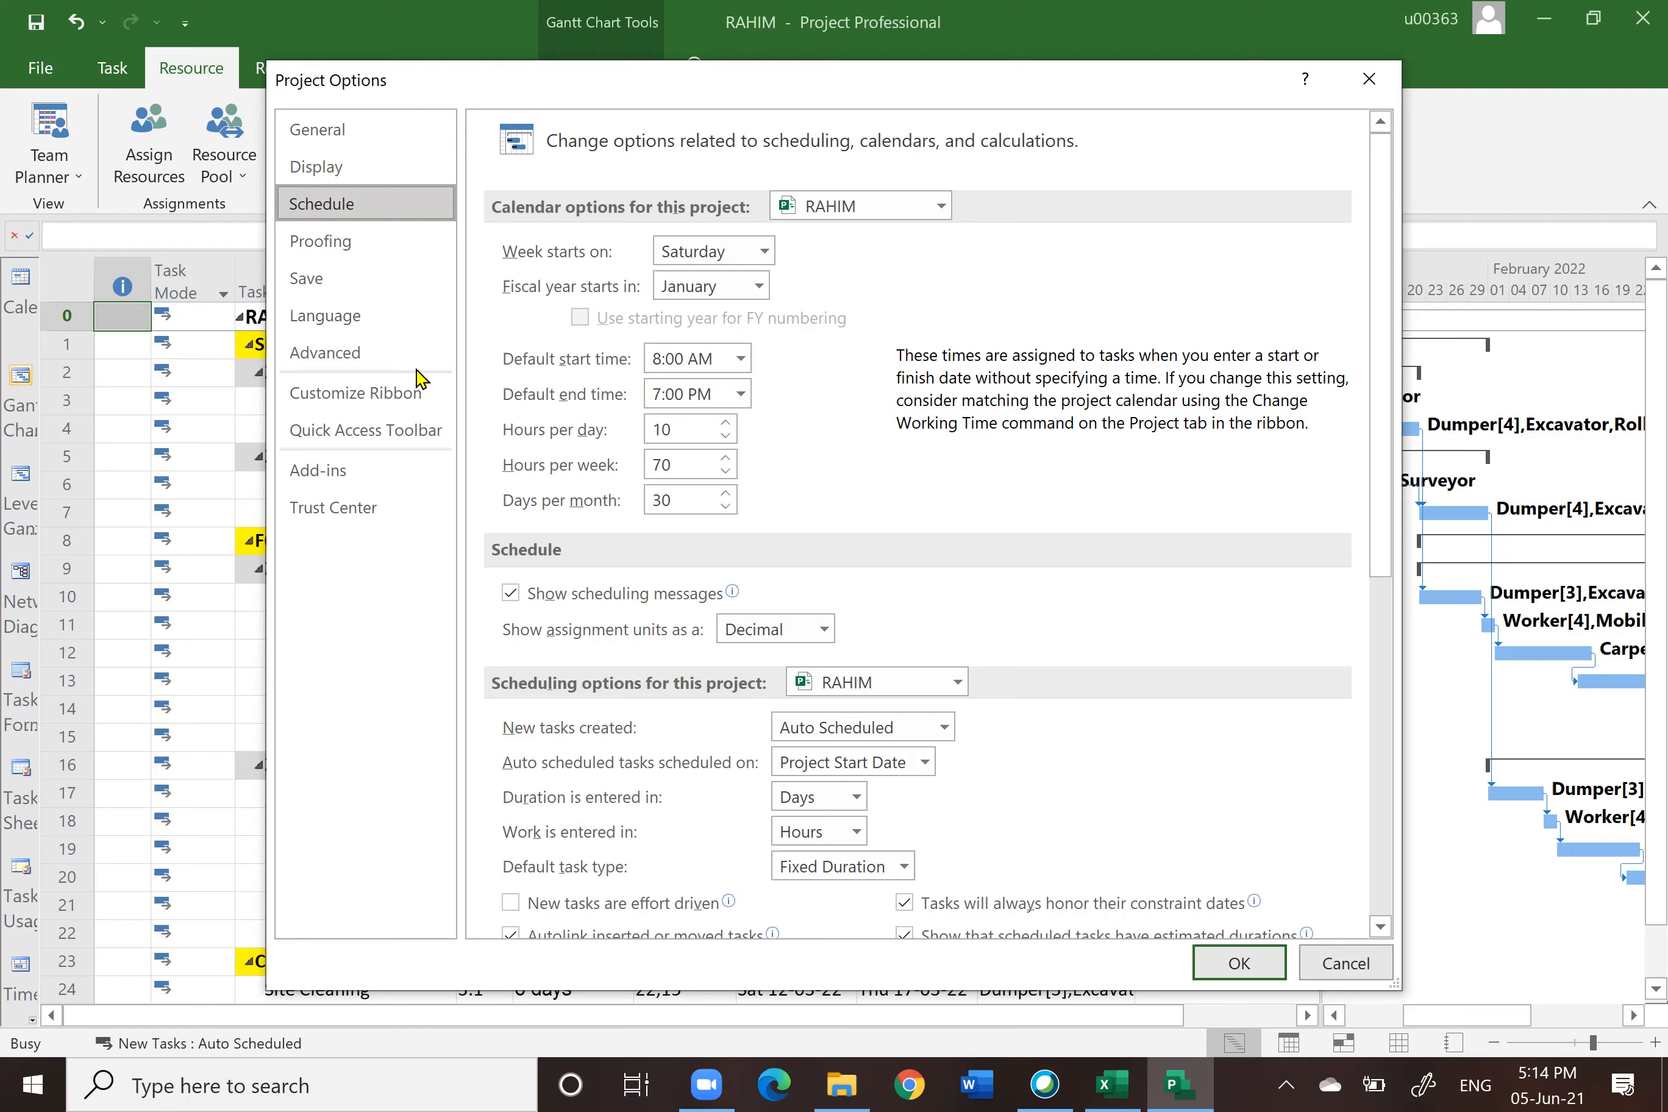
click(340, 362)
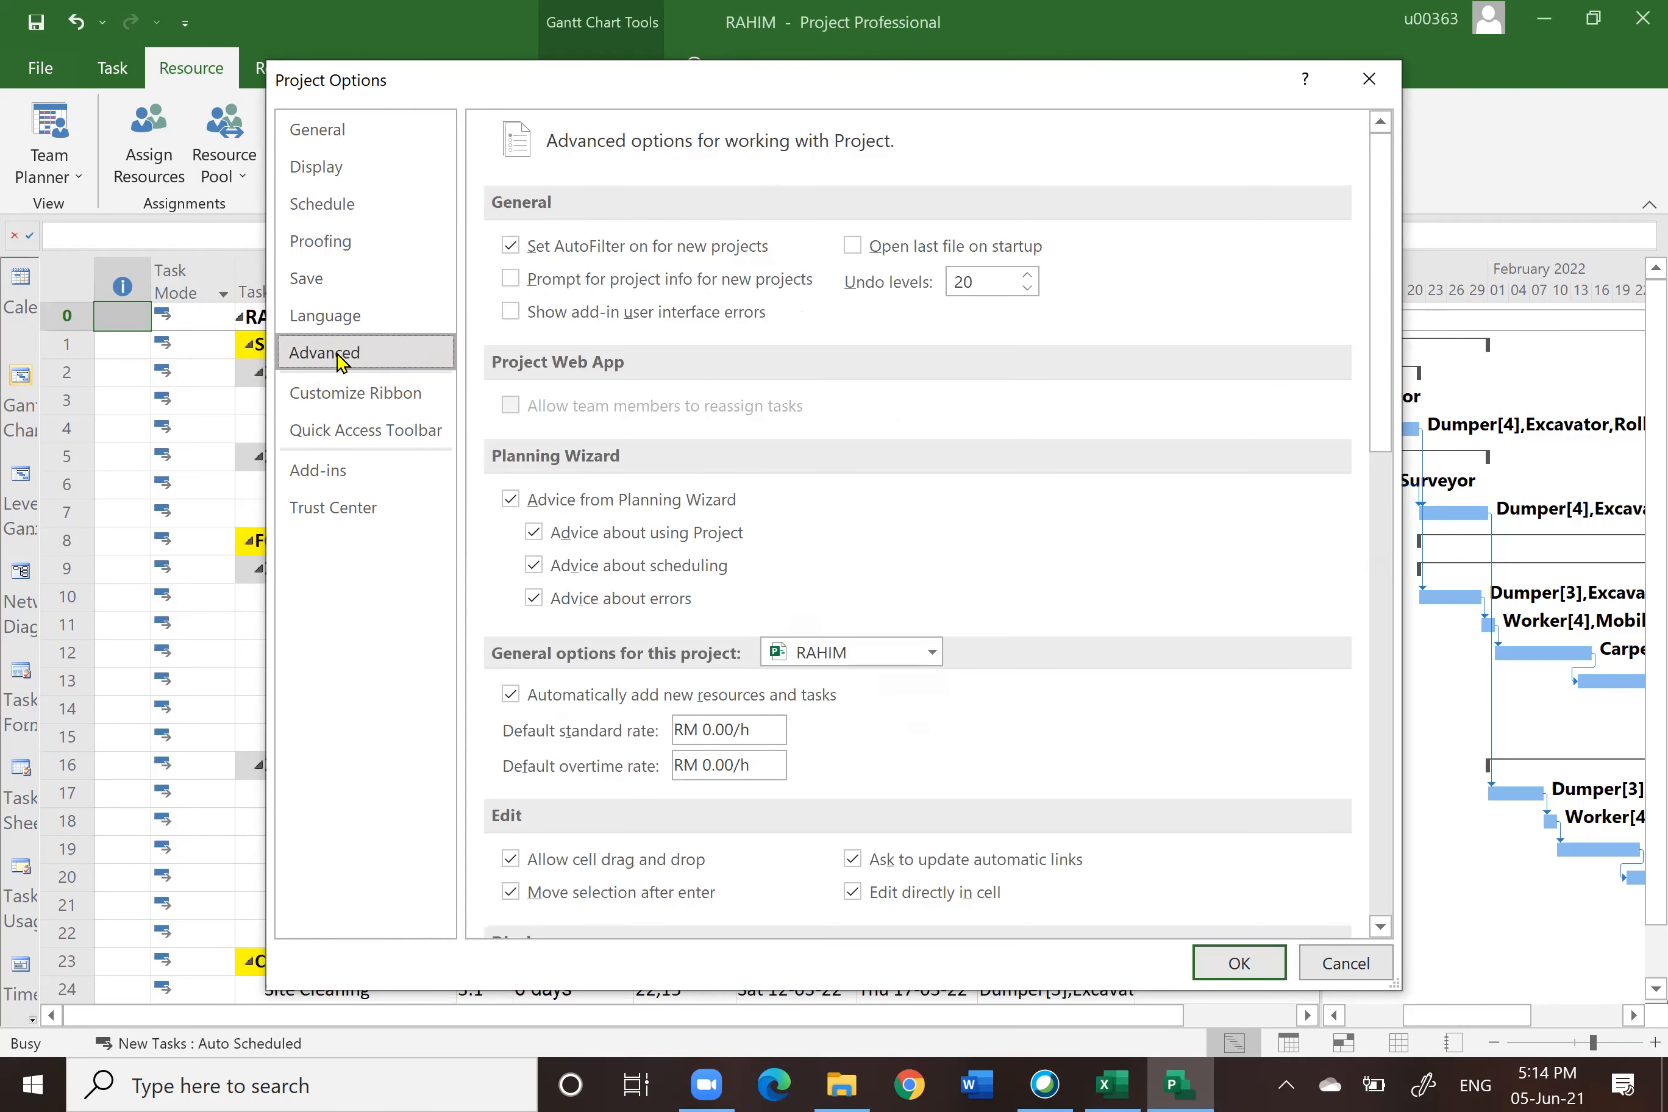
click(315, 279)
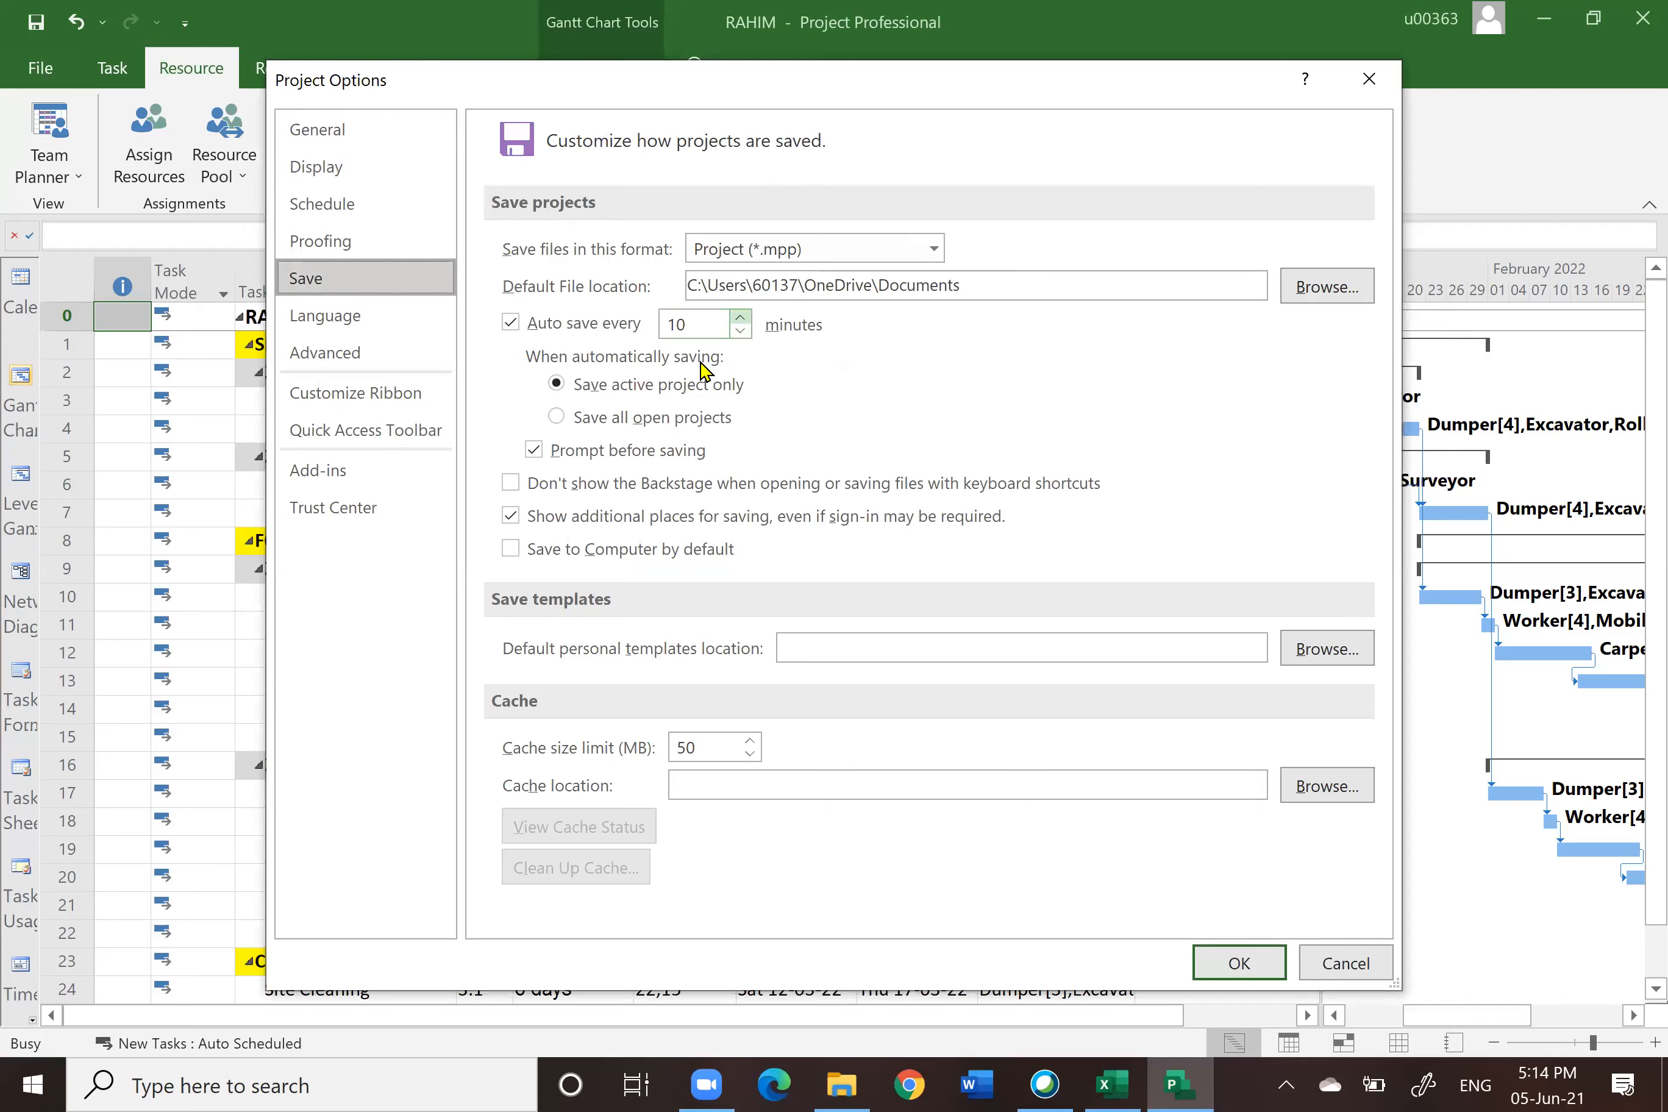
click(338, 509)
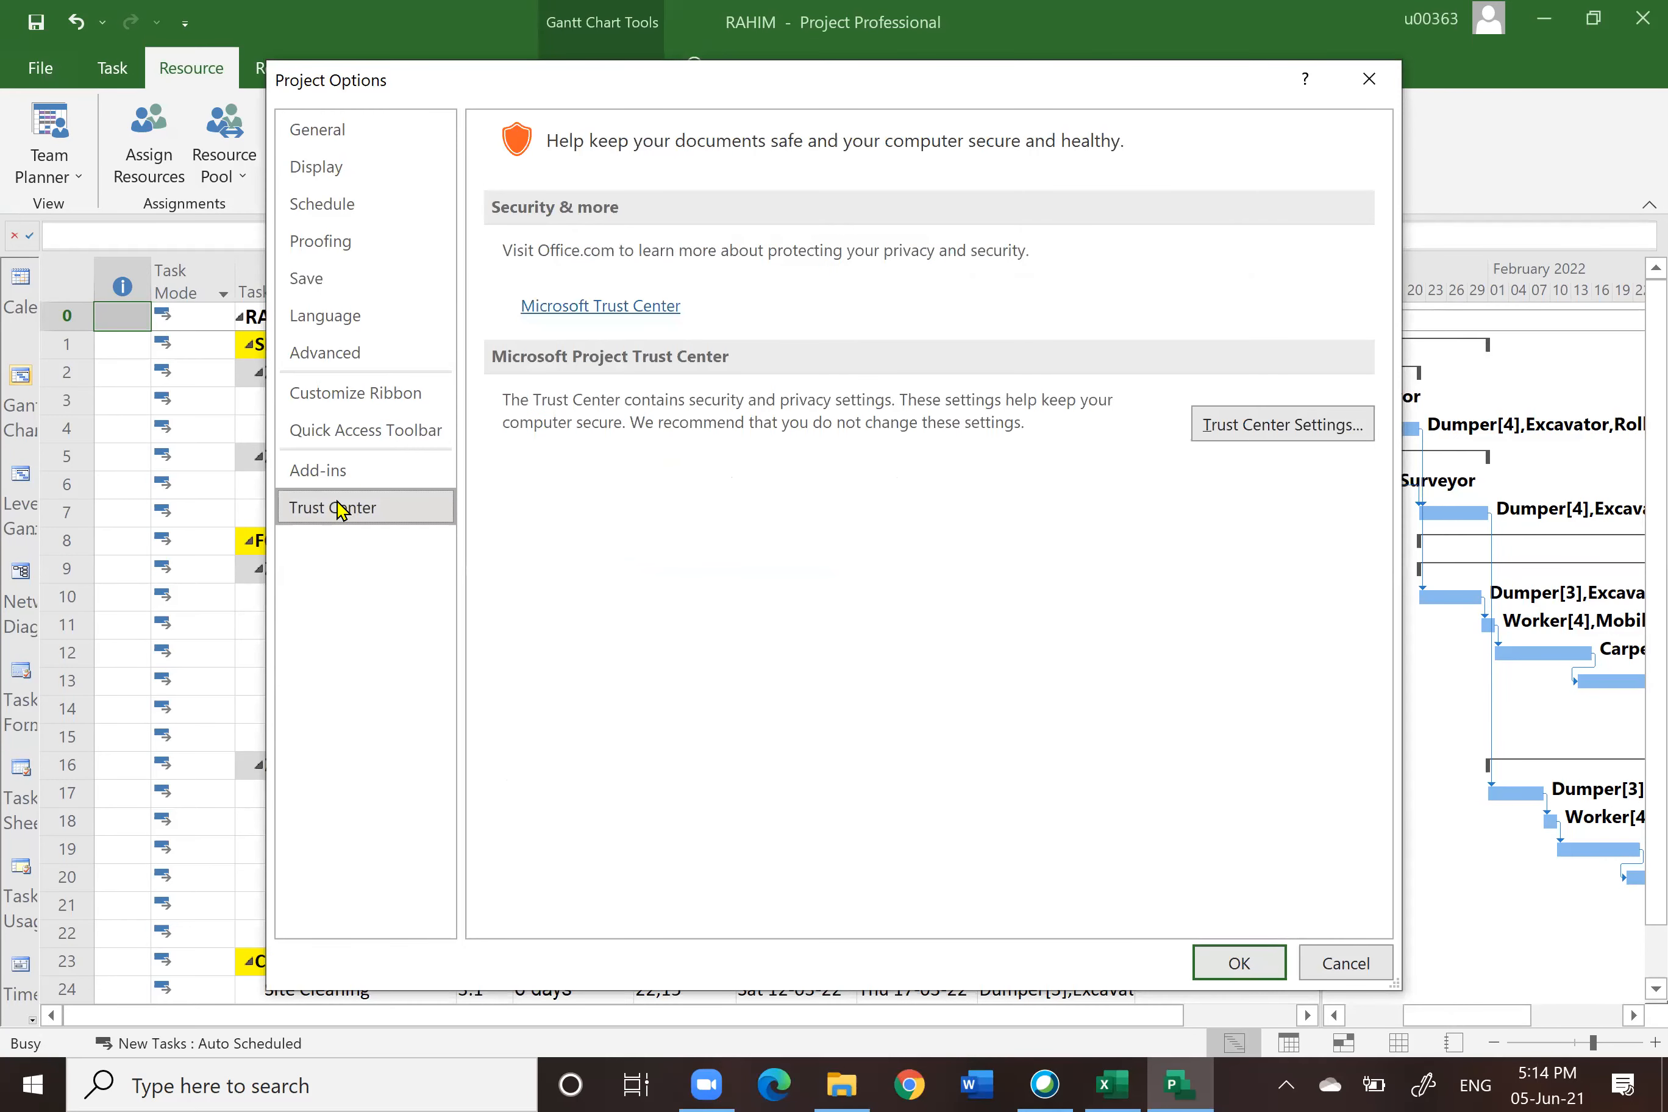
click(1311, 427)
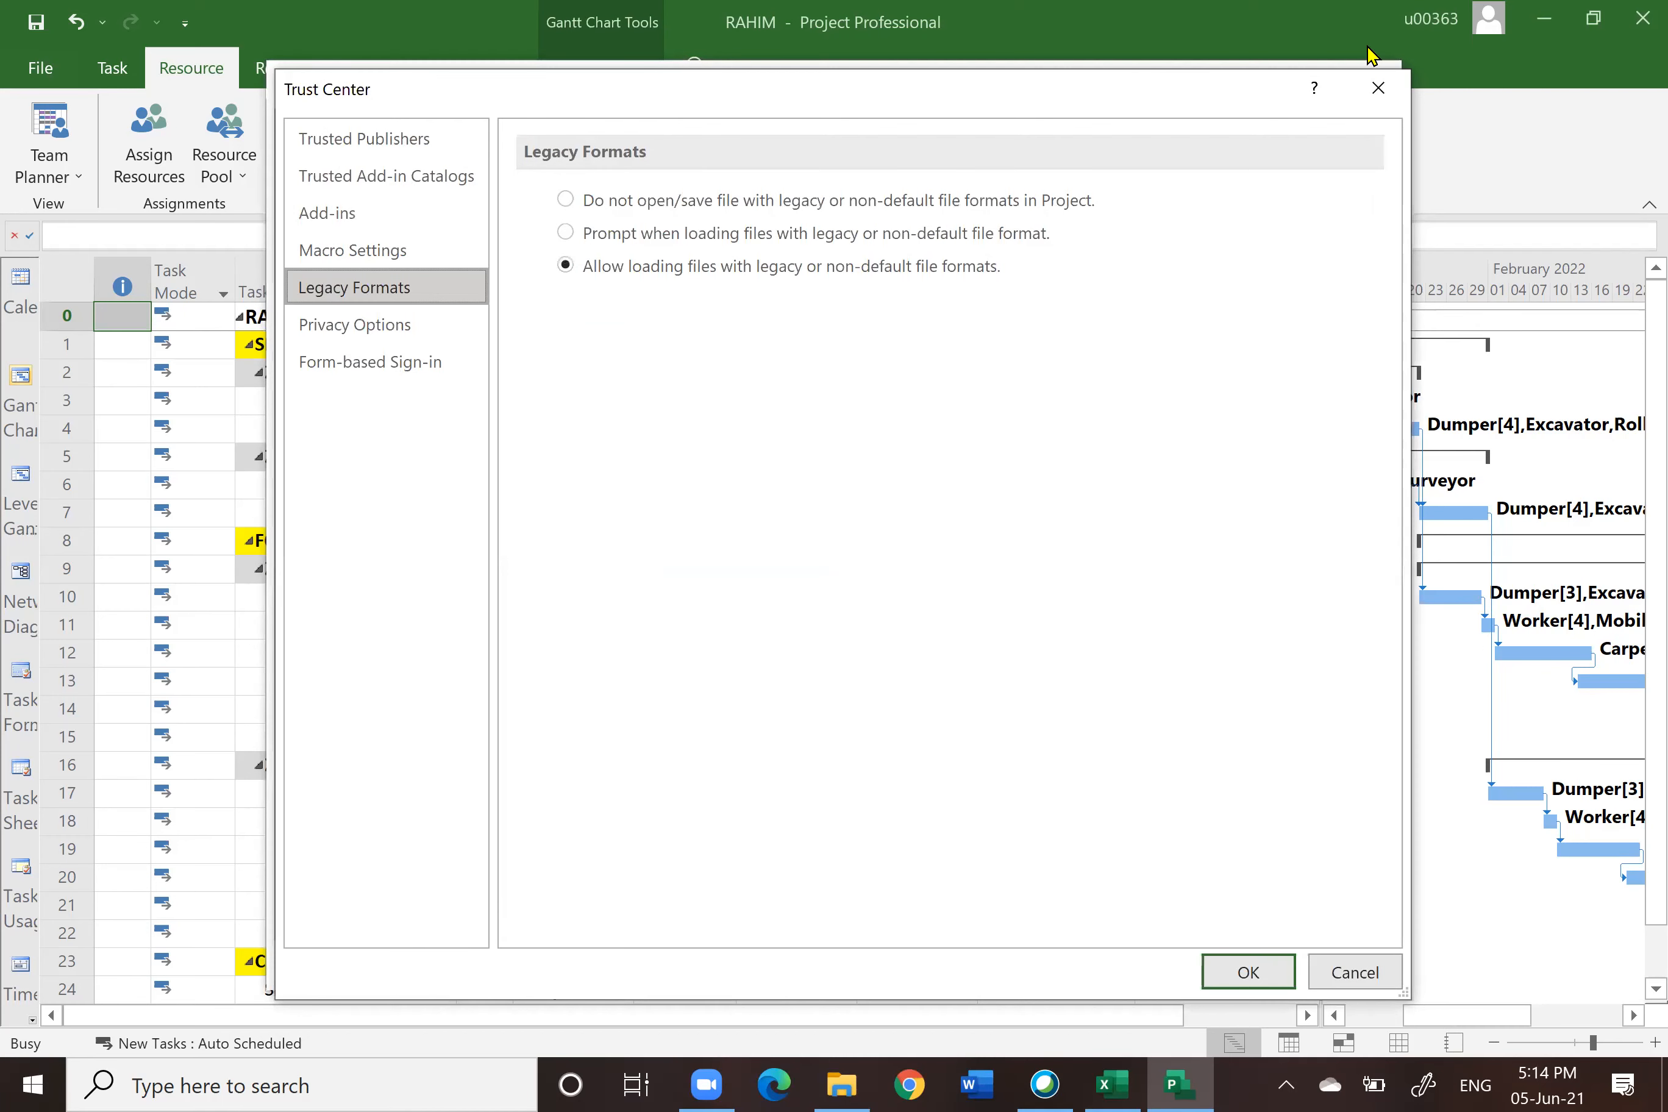
click(1378, 87)
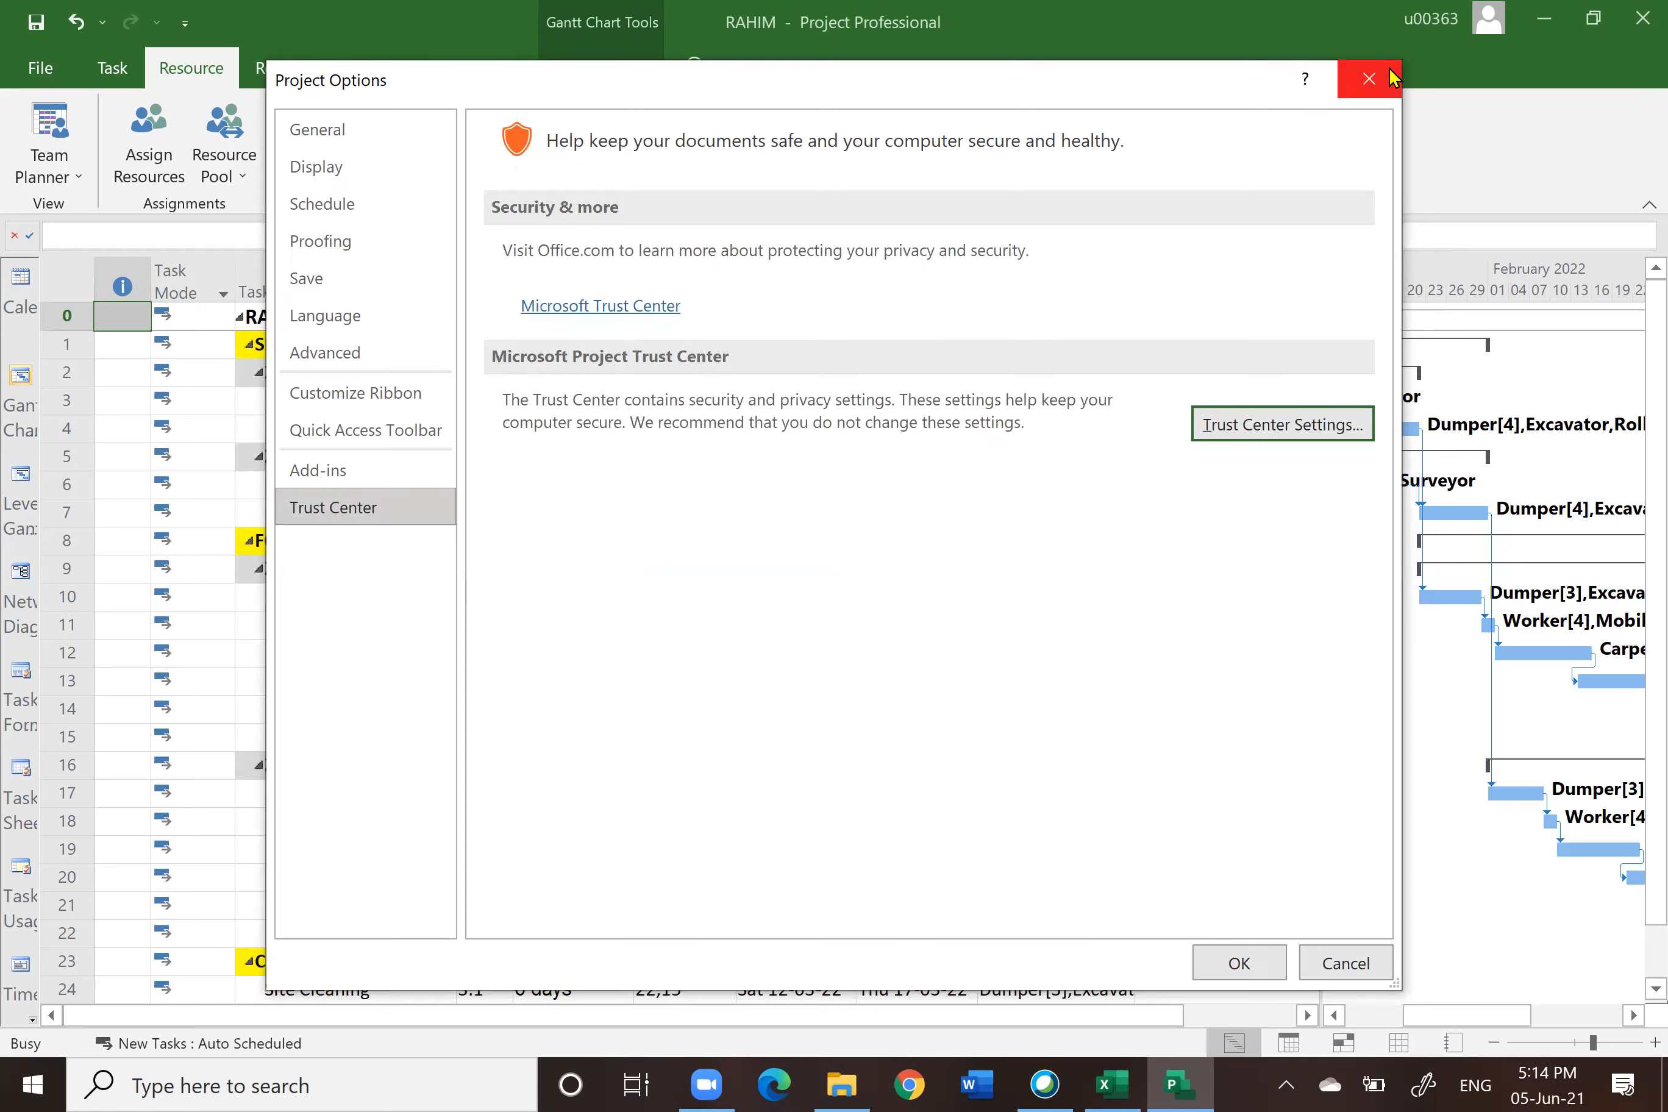
click(1370, 80)
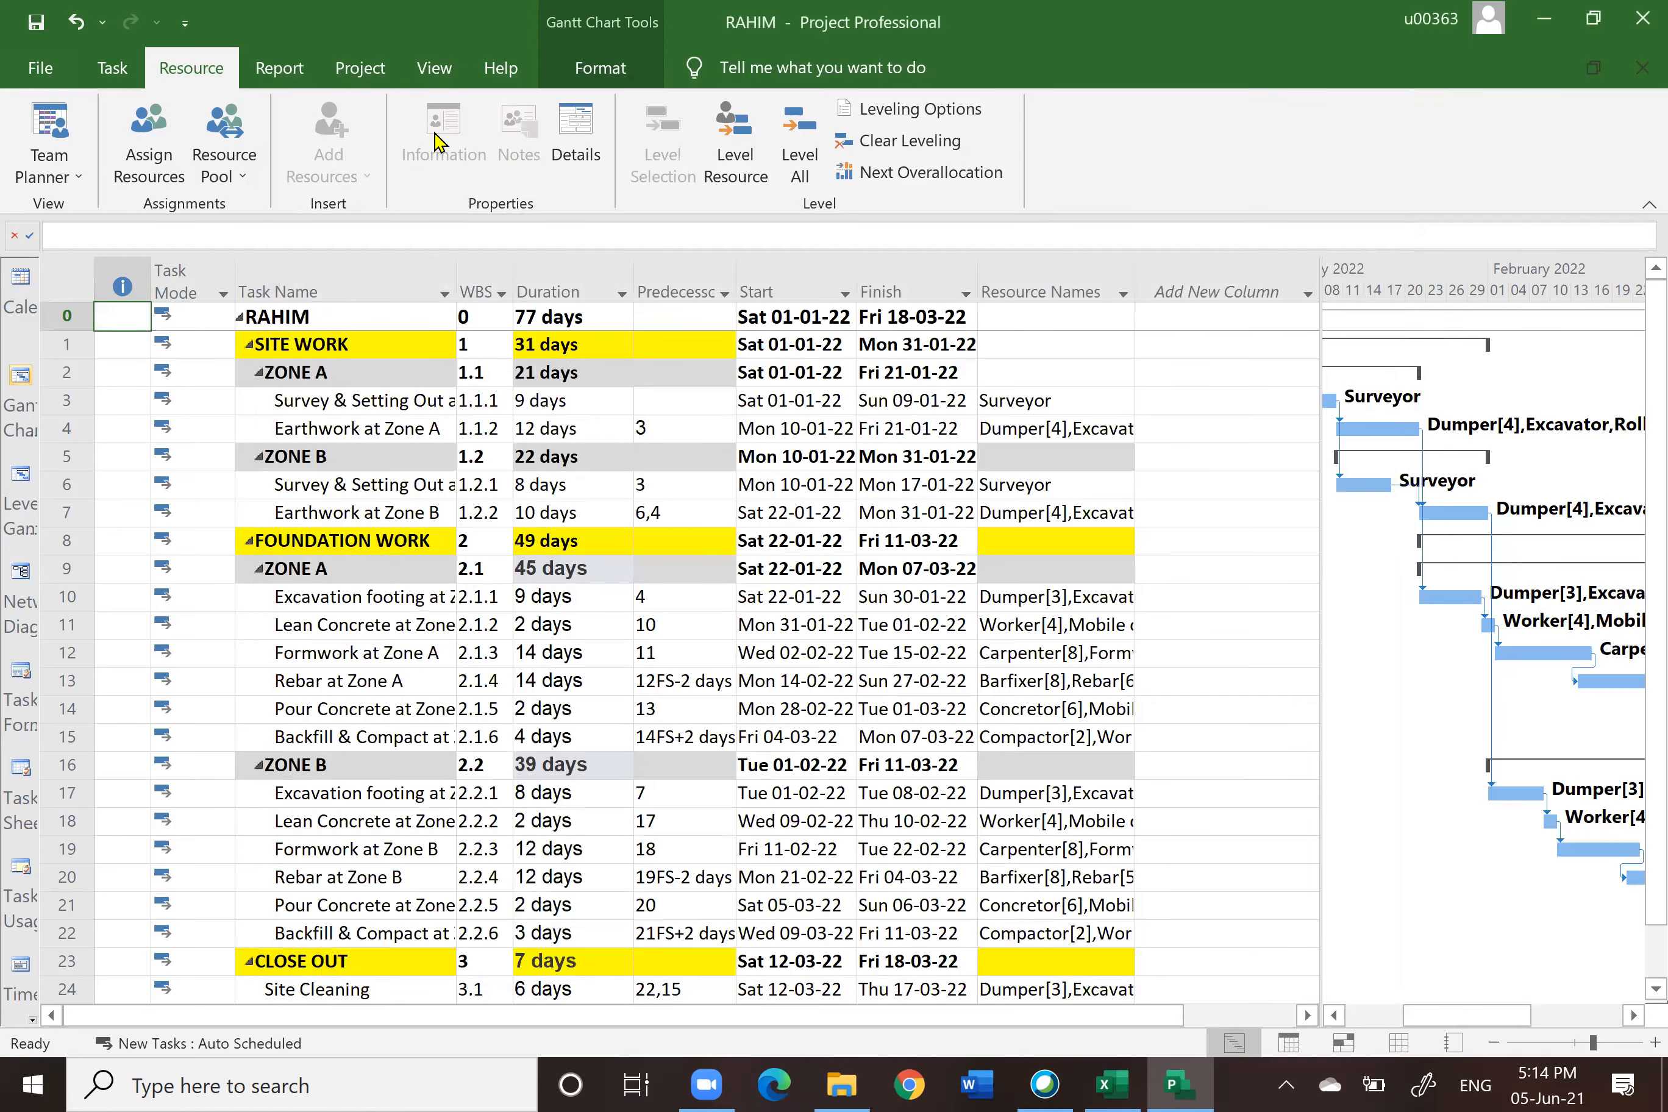
Step: Open the Project Information dialog to review the project's start date and calendar, then close it
click(360, 67)
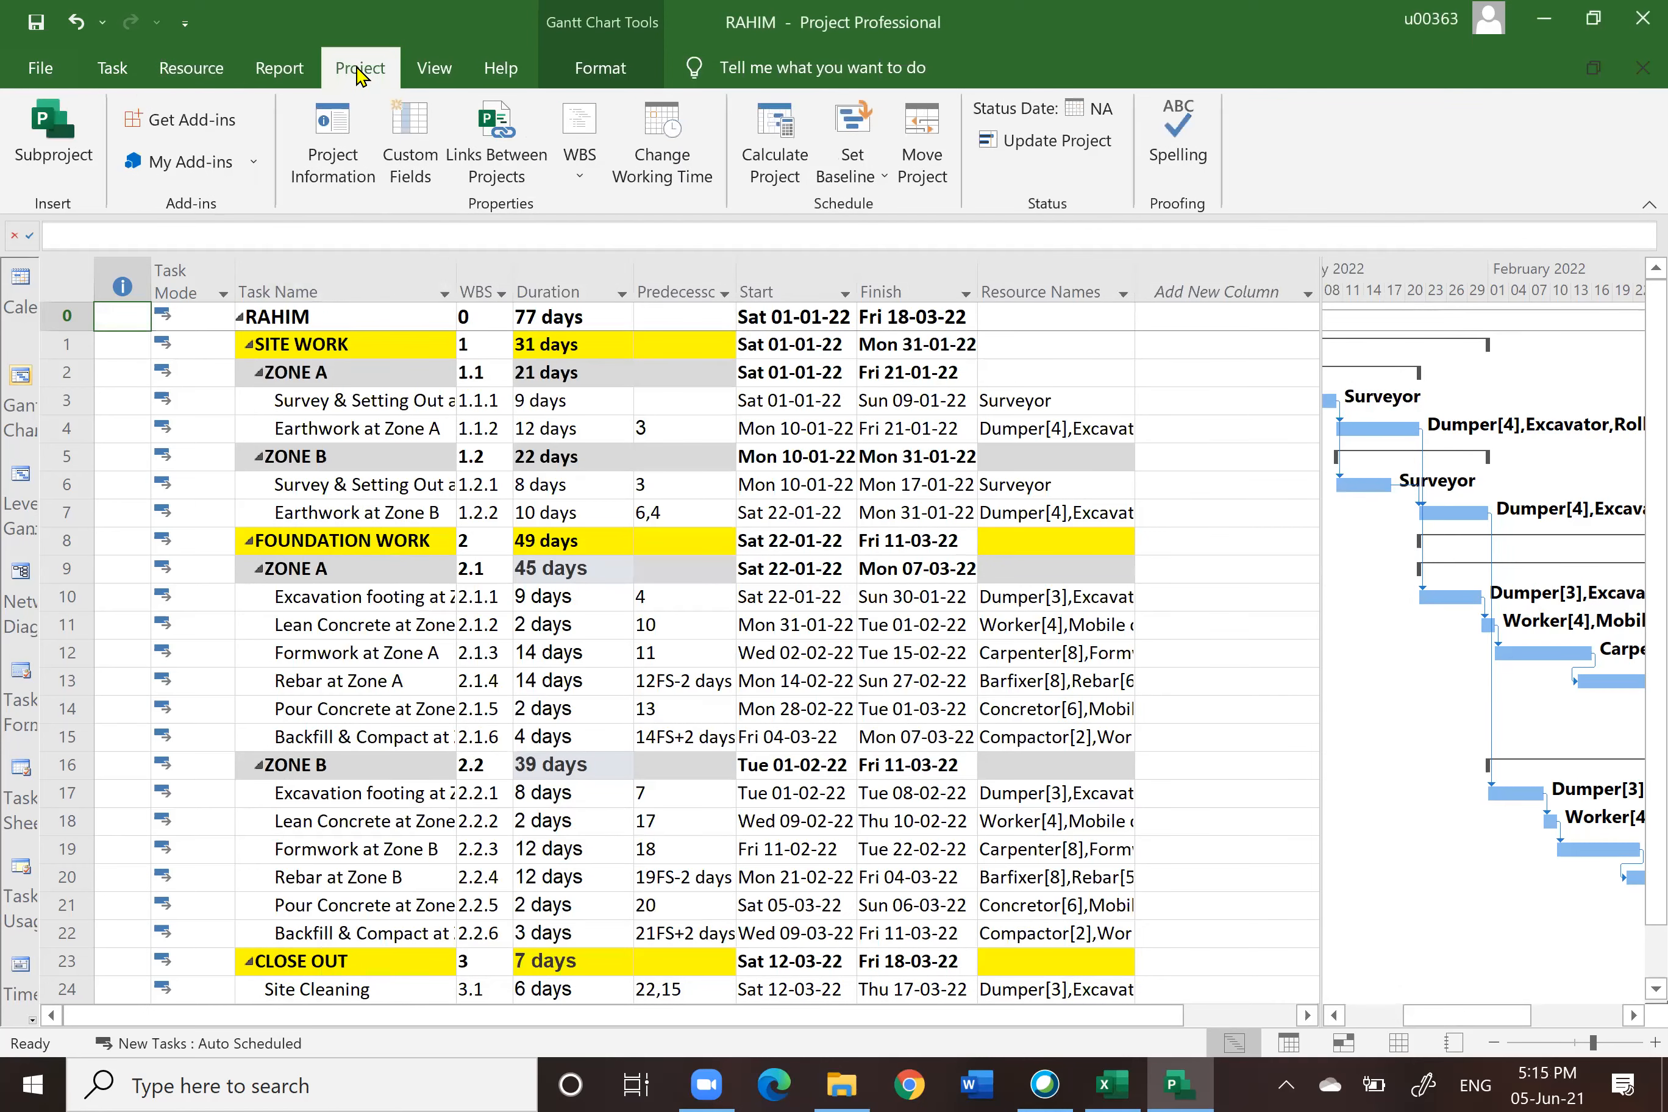
click(342, 147)
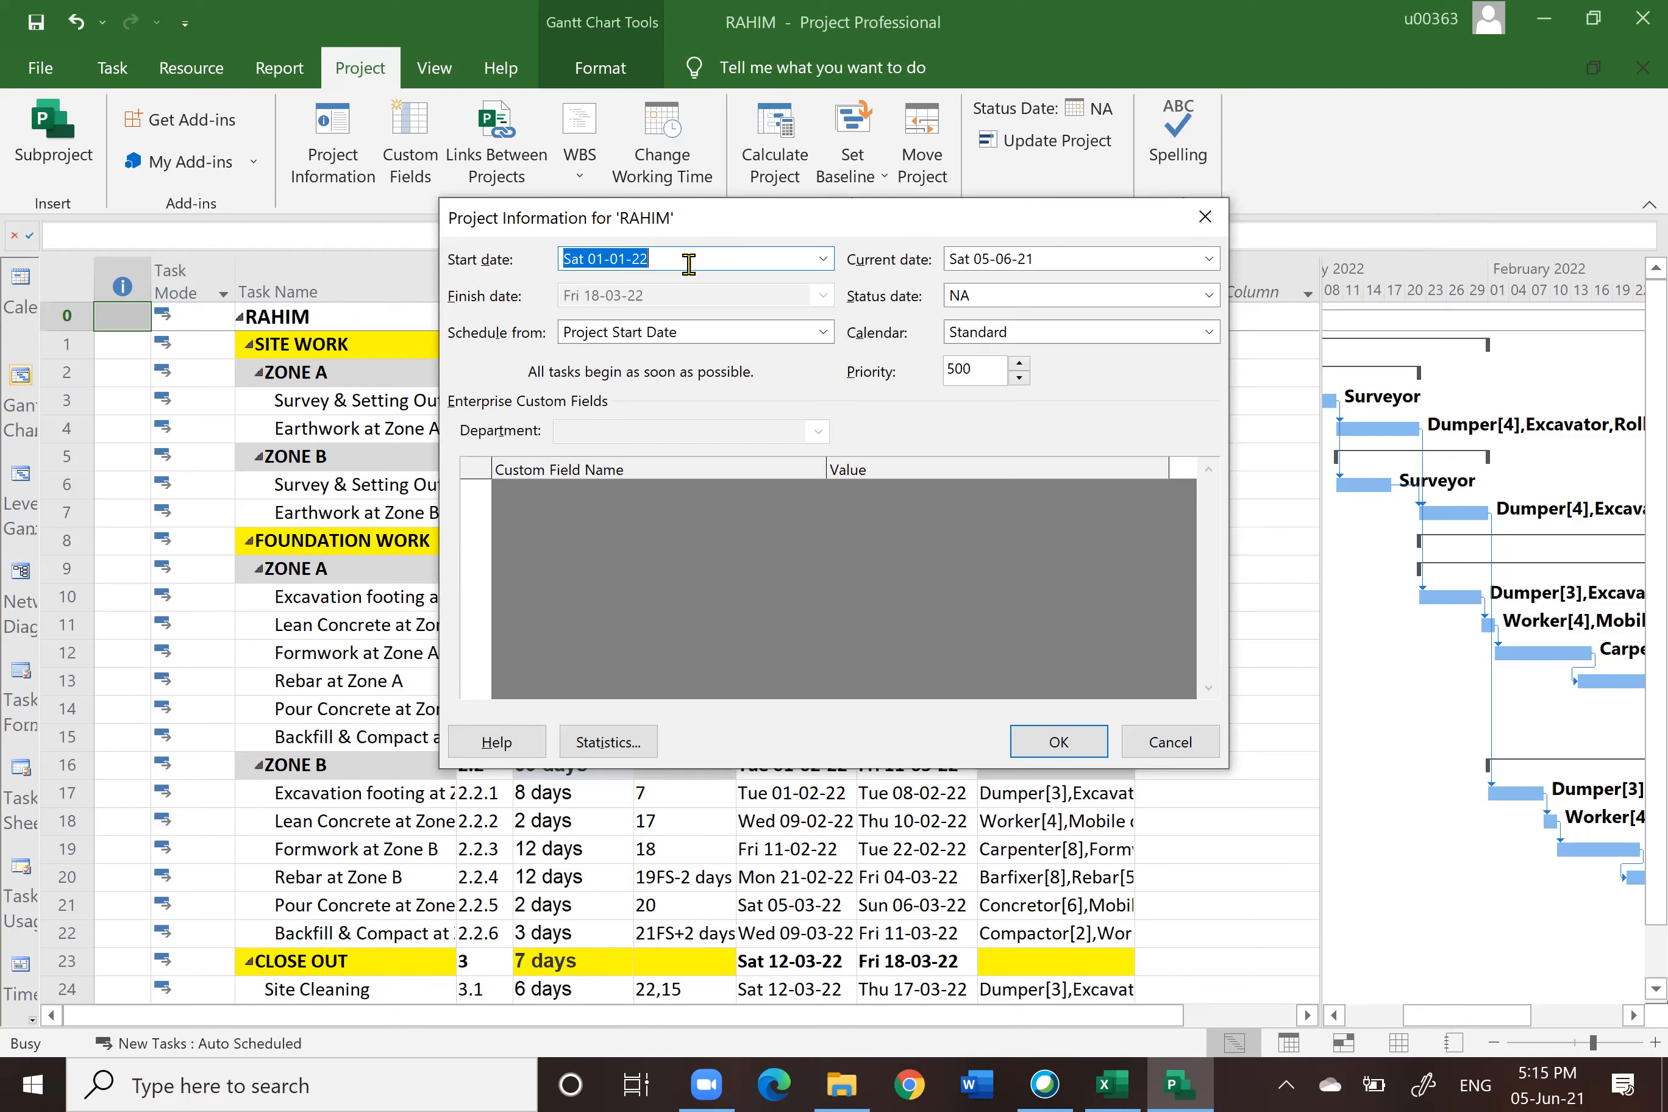
click(1205, 216)
Step: Review the Standard calendar's working times for January 2022 and the default work week details, then close the dialog
click(668, 154)
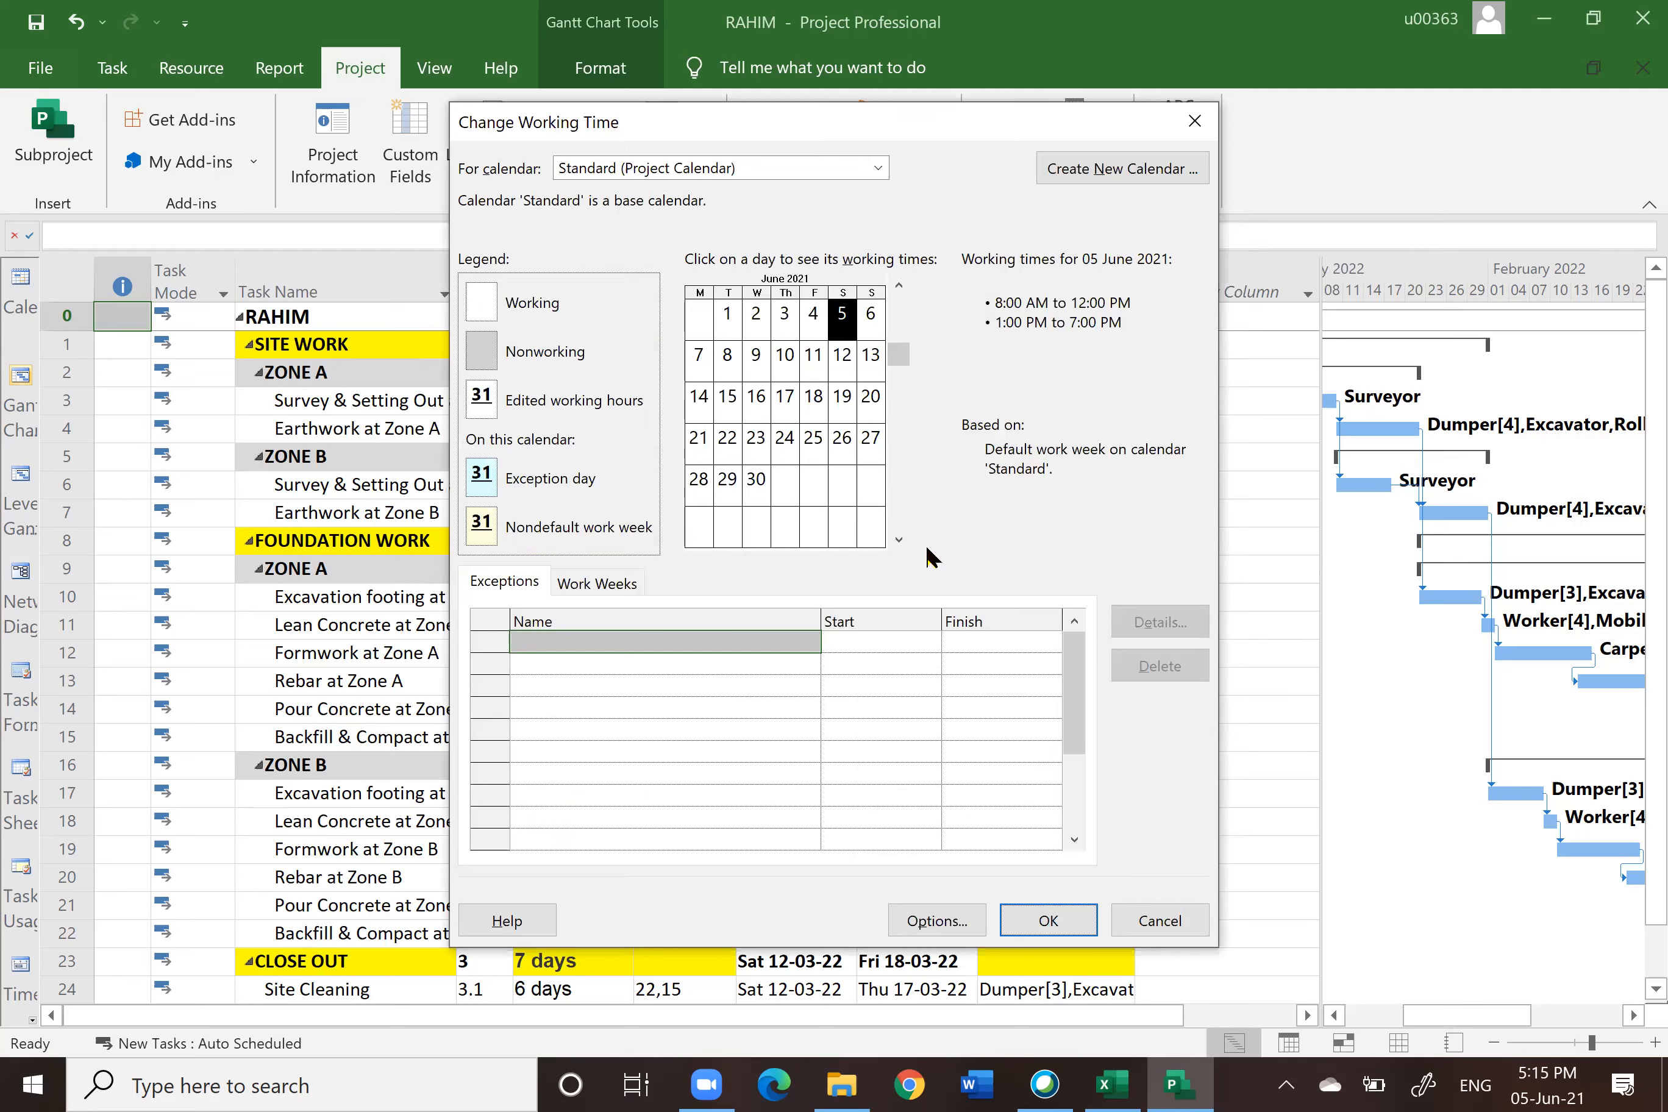
click(899, 539)
click(898, 539)
click(898, 539)
click(899, 539)
click(899, 539)
click(899, 539)
click(899, 540)
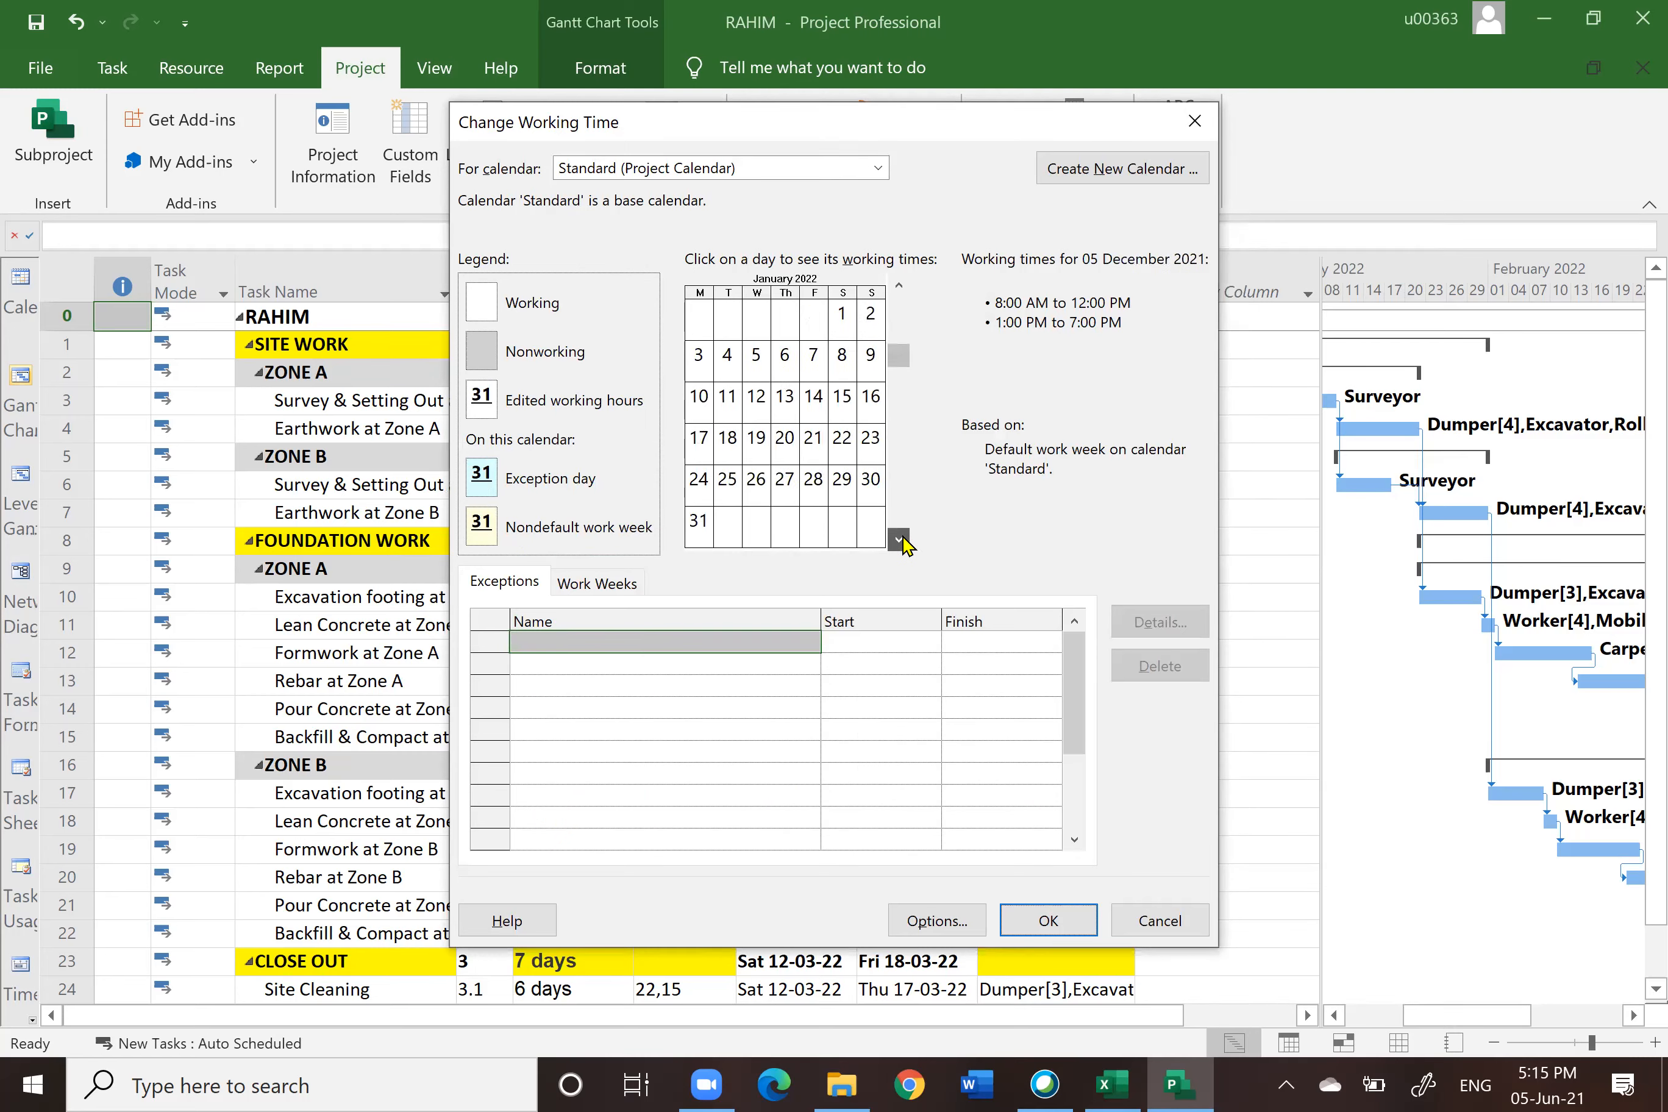
click(843, 320)
click(873, 327)
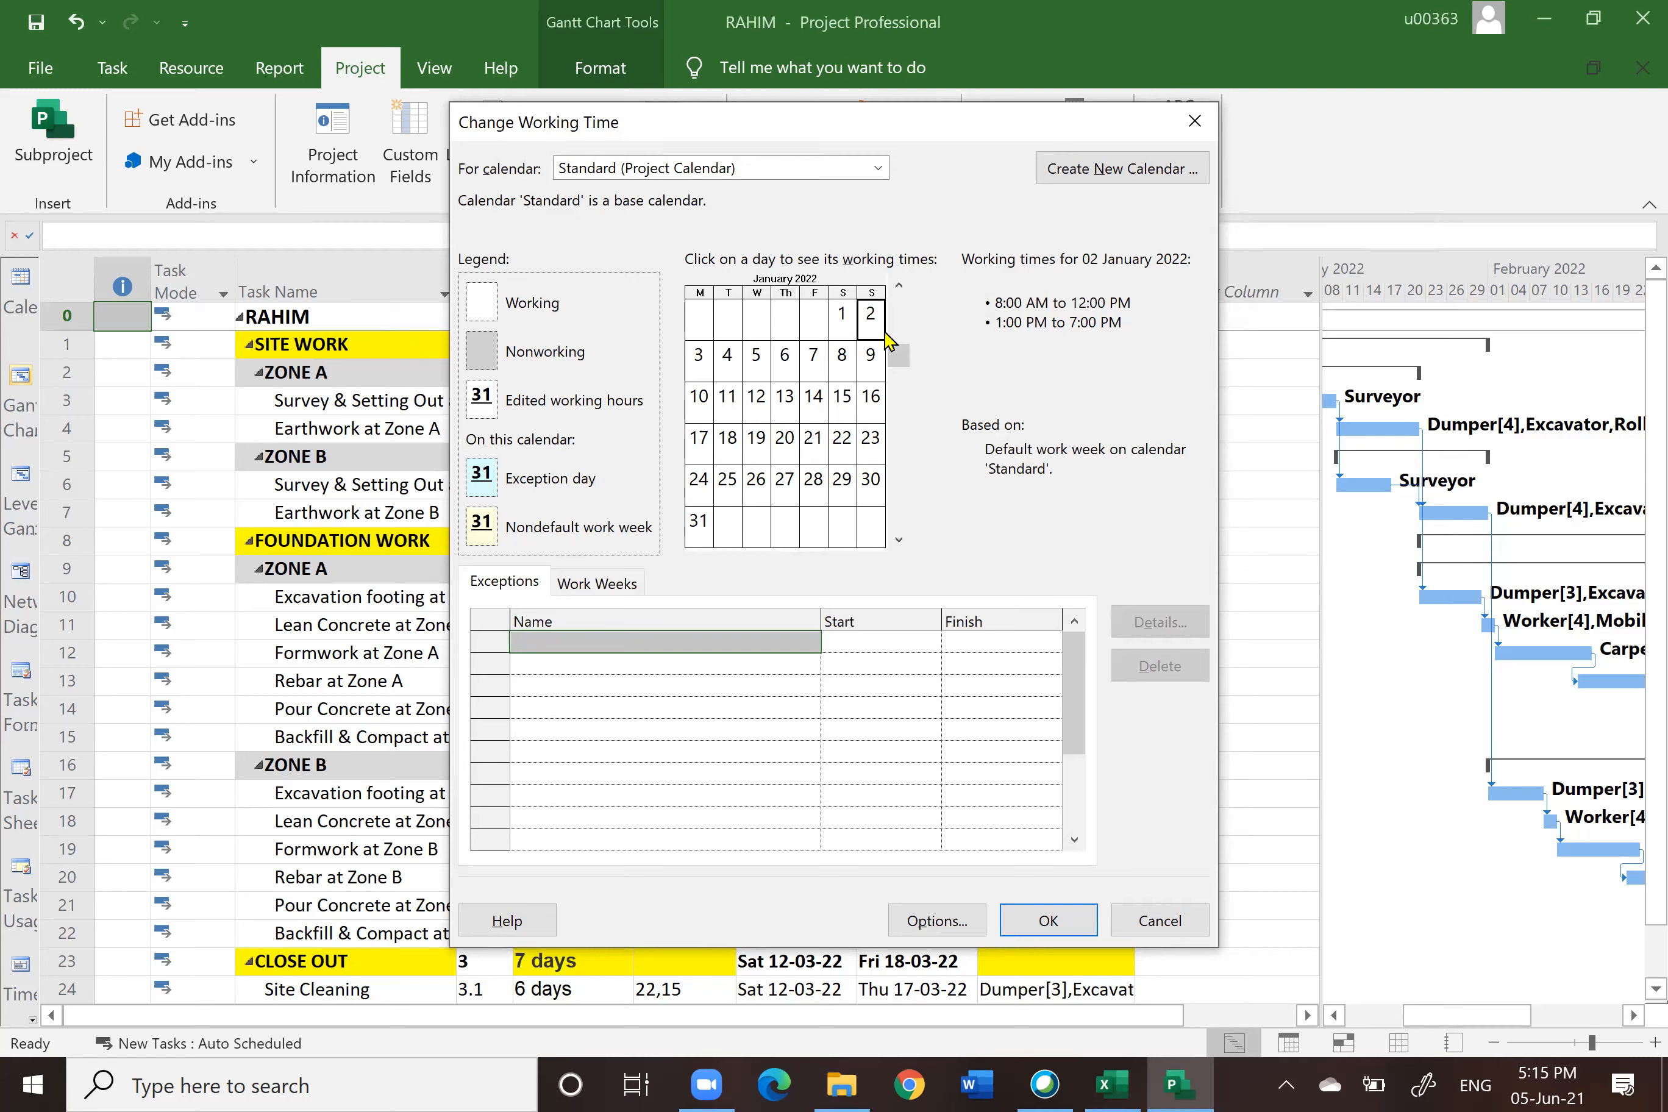
click(600, 584)
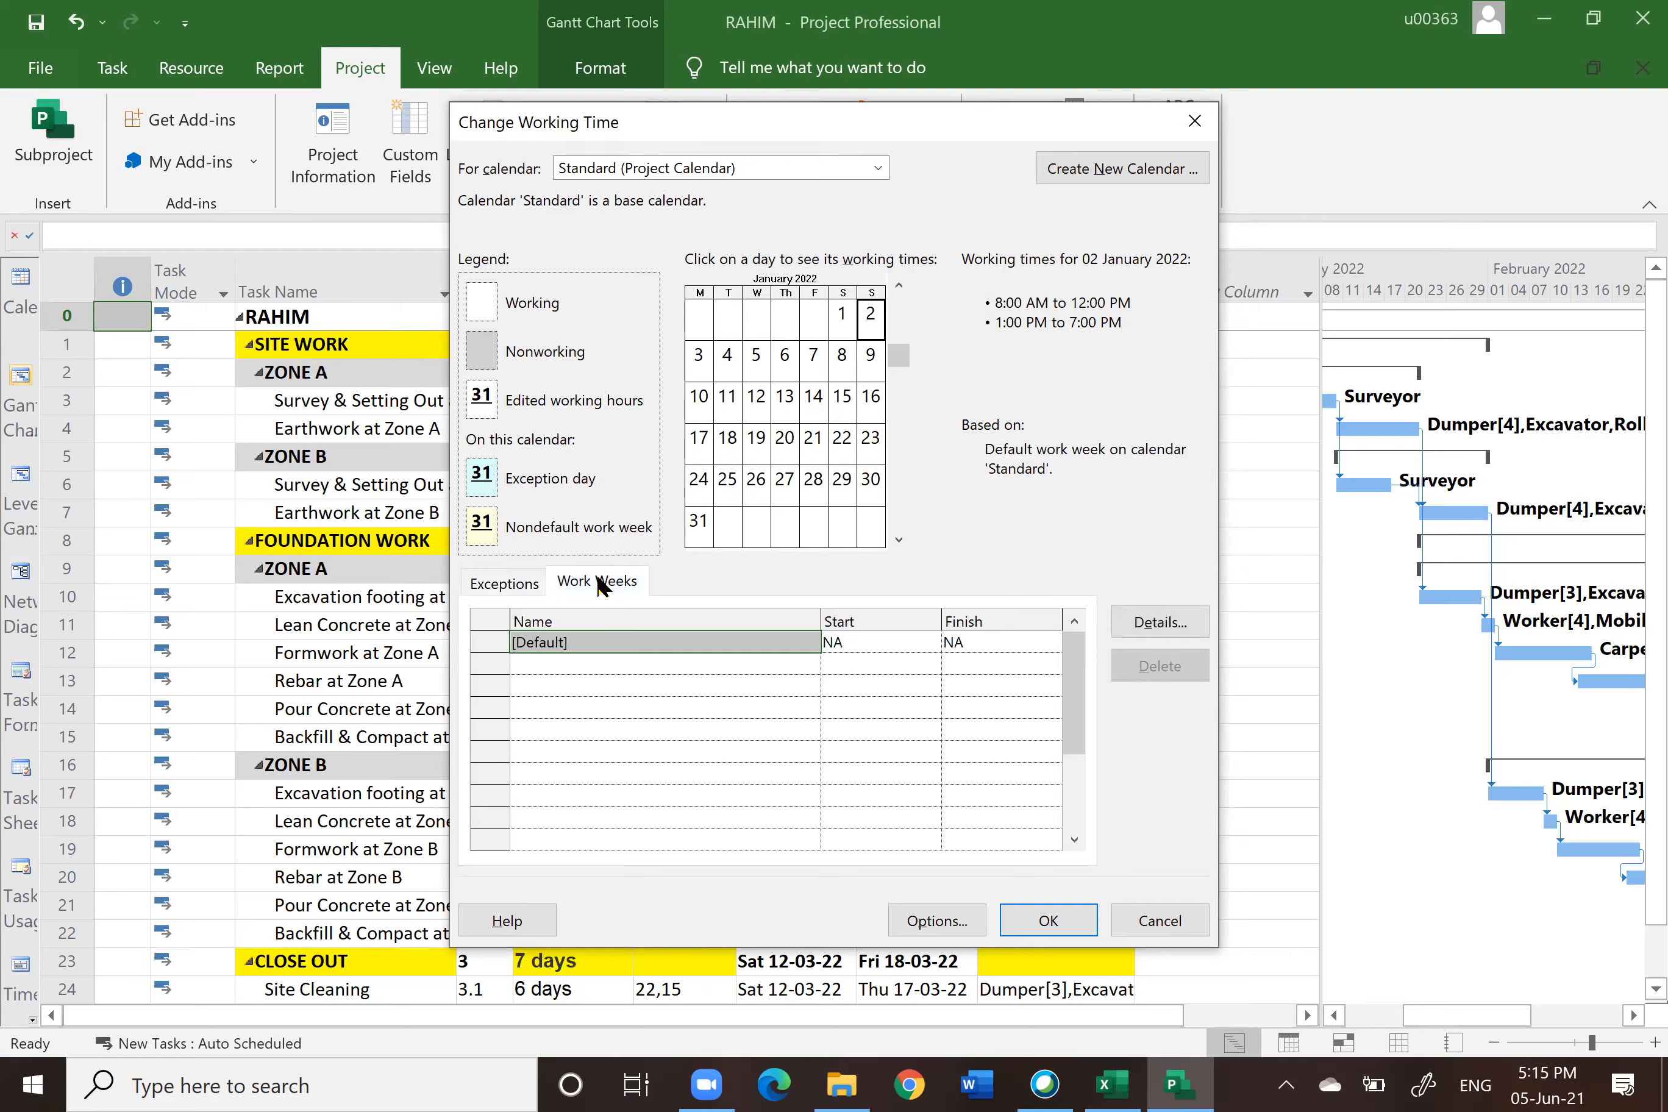
click(1168, 628)
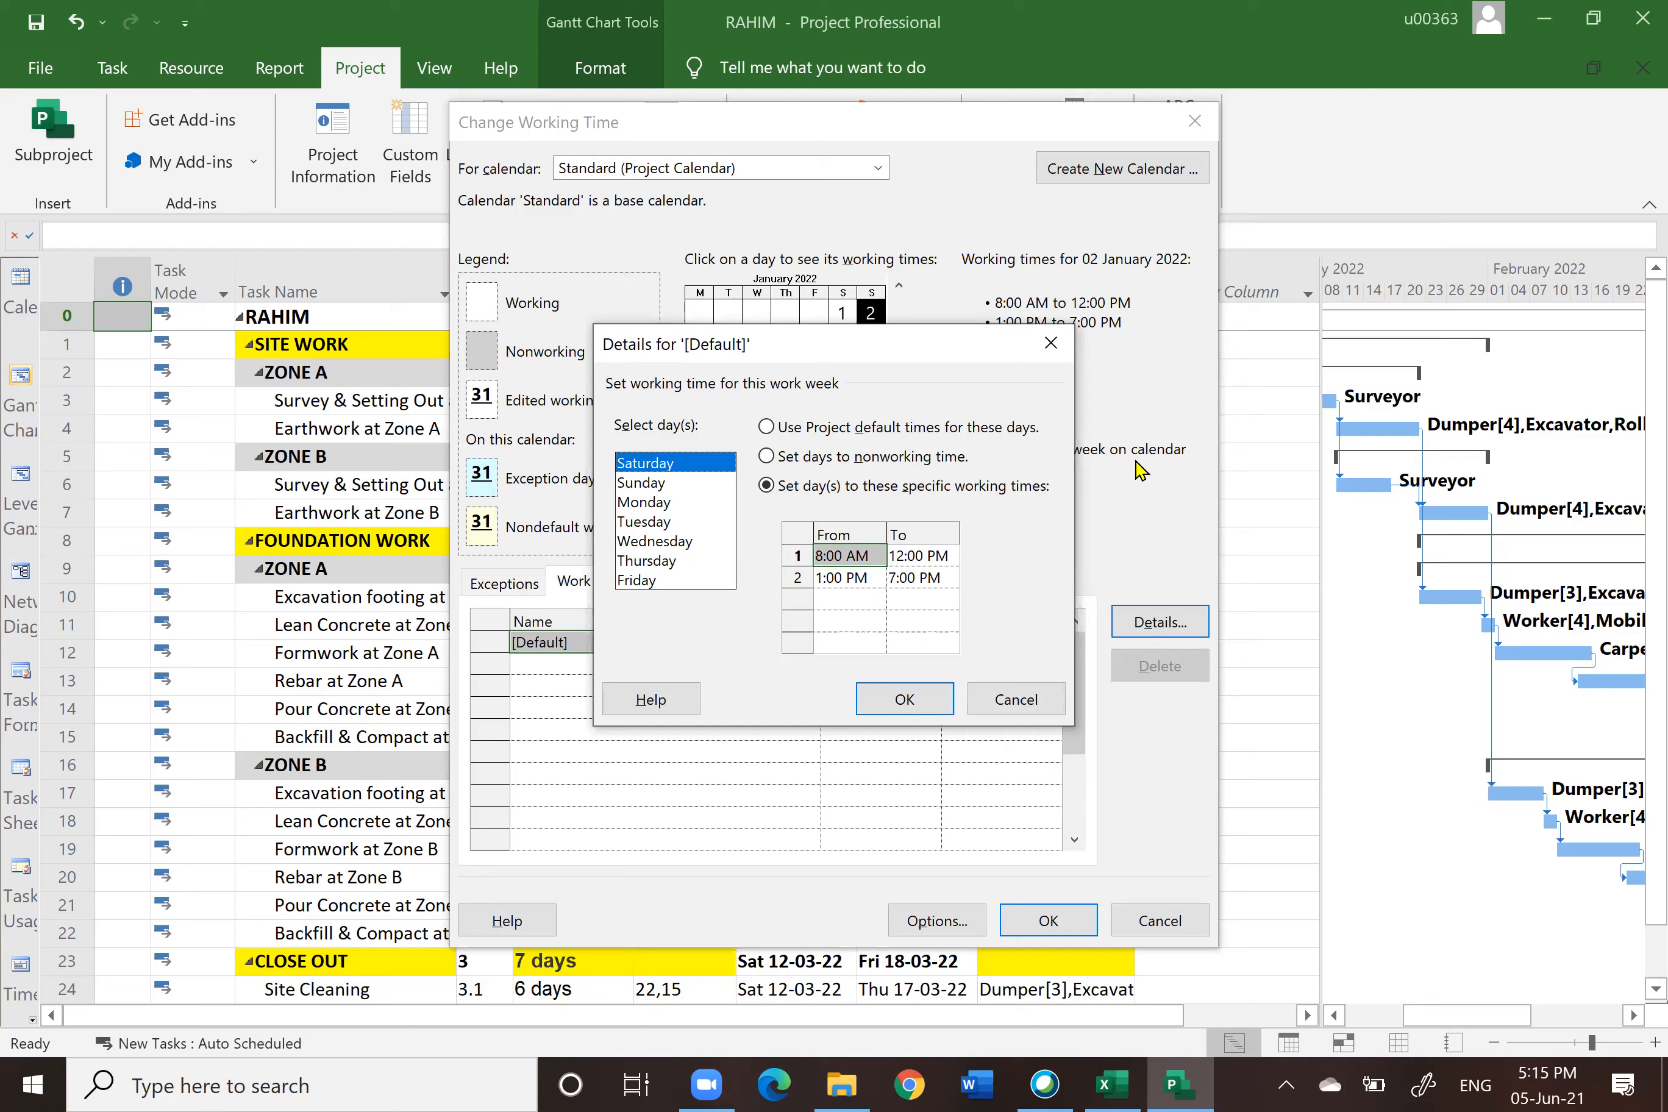
click(1053, 350)
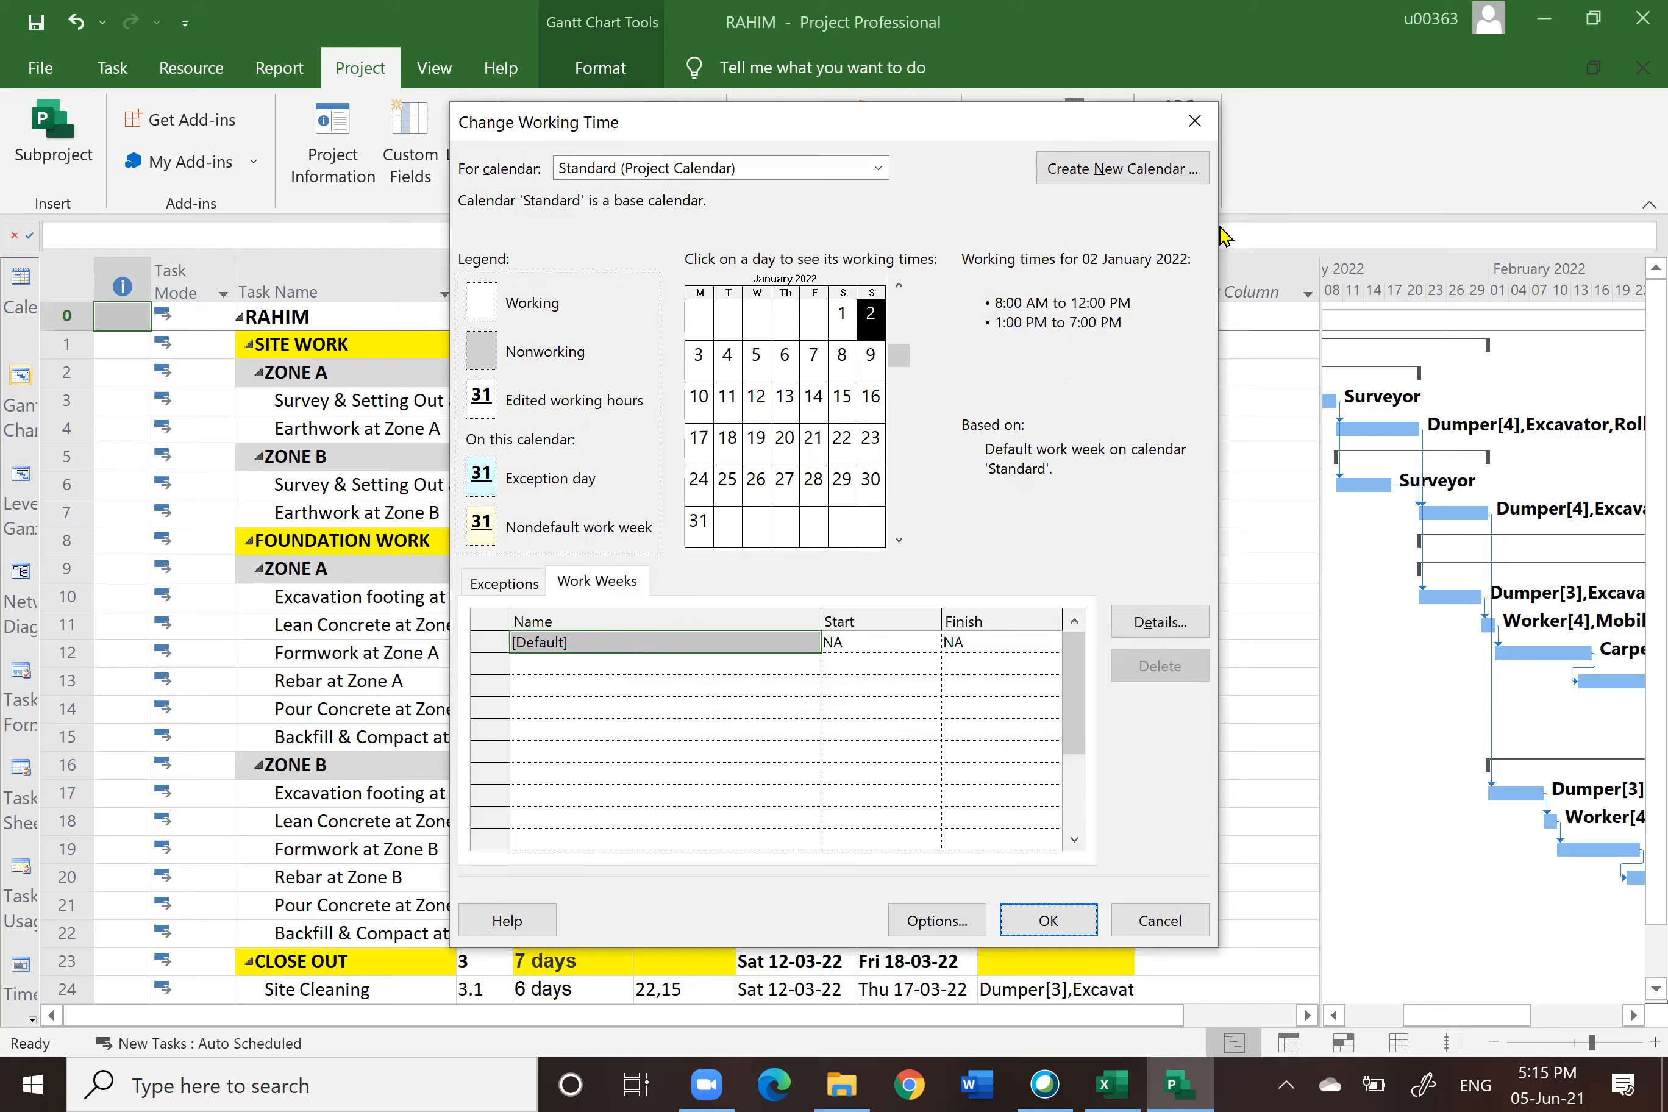
click(1202, 122)
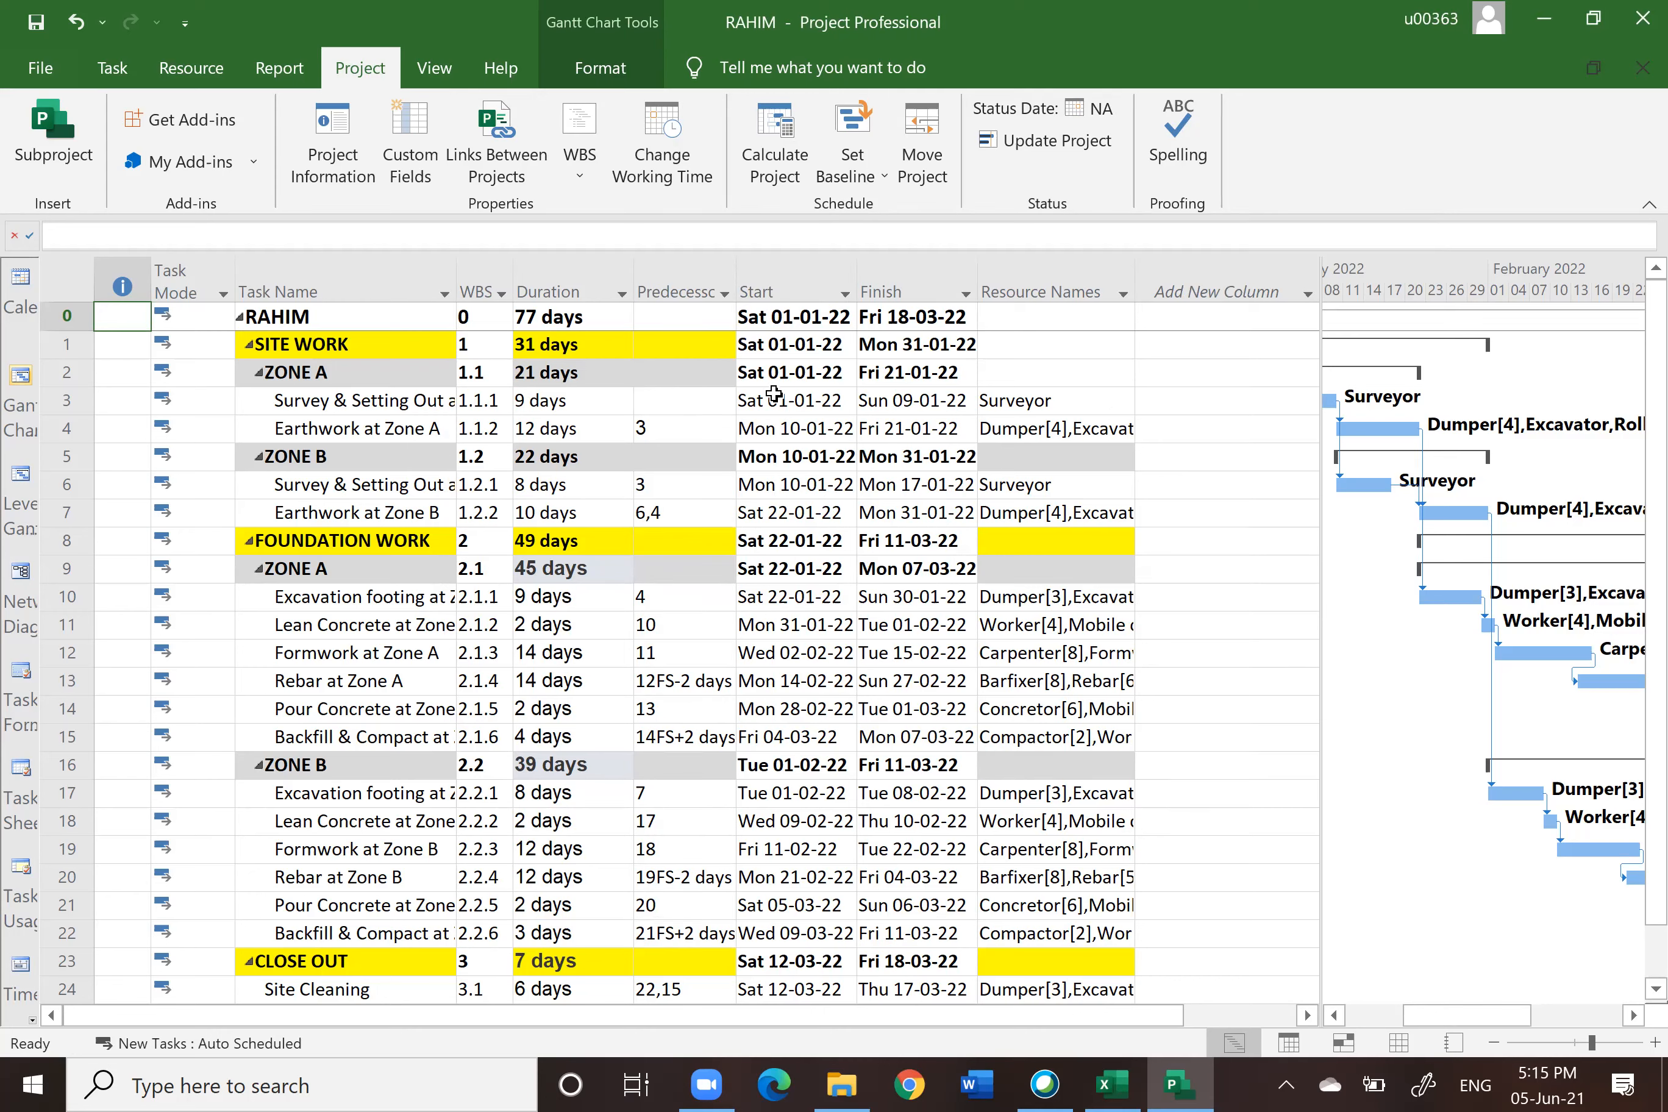
Step: Highlight the Task Name, Duration, Predecessors and WBS columns in turn
click(325, 280)
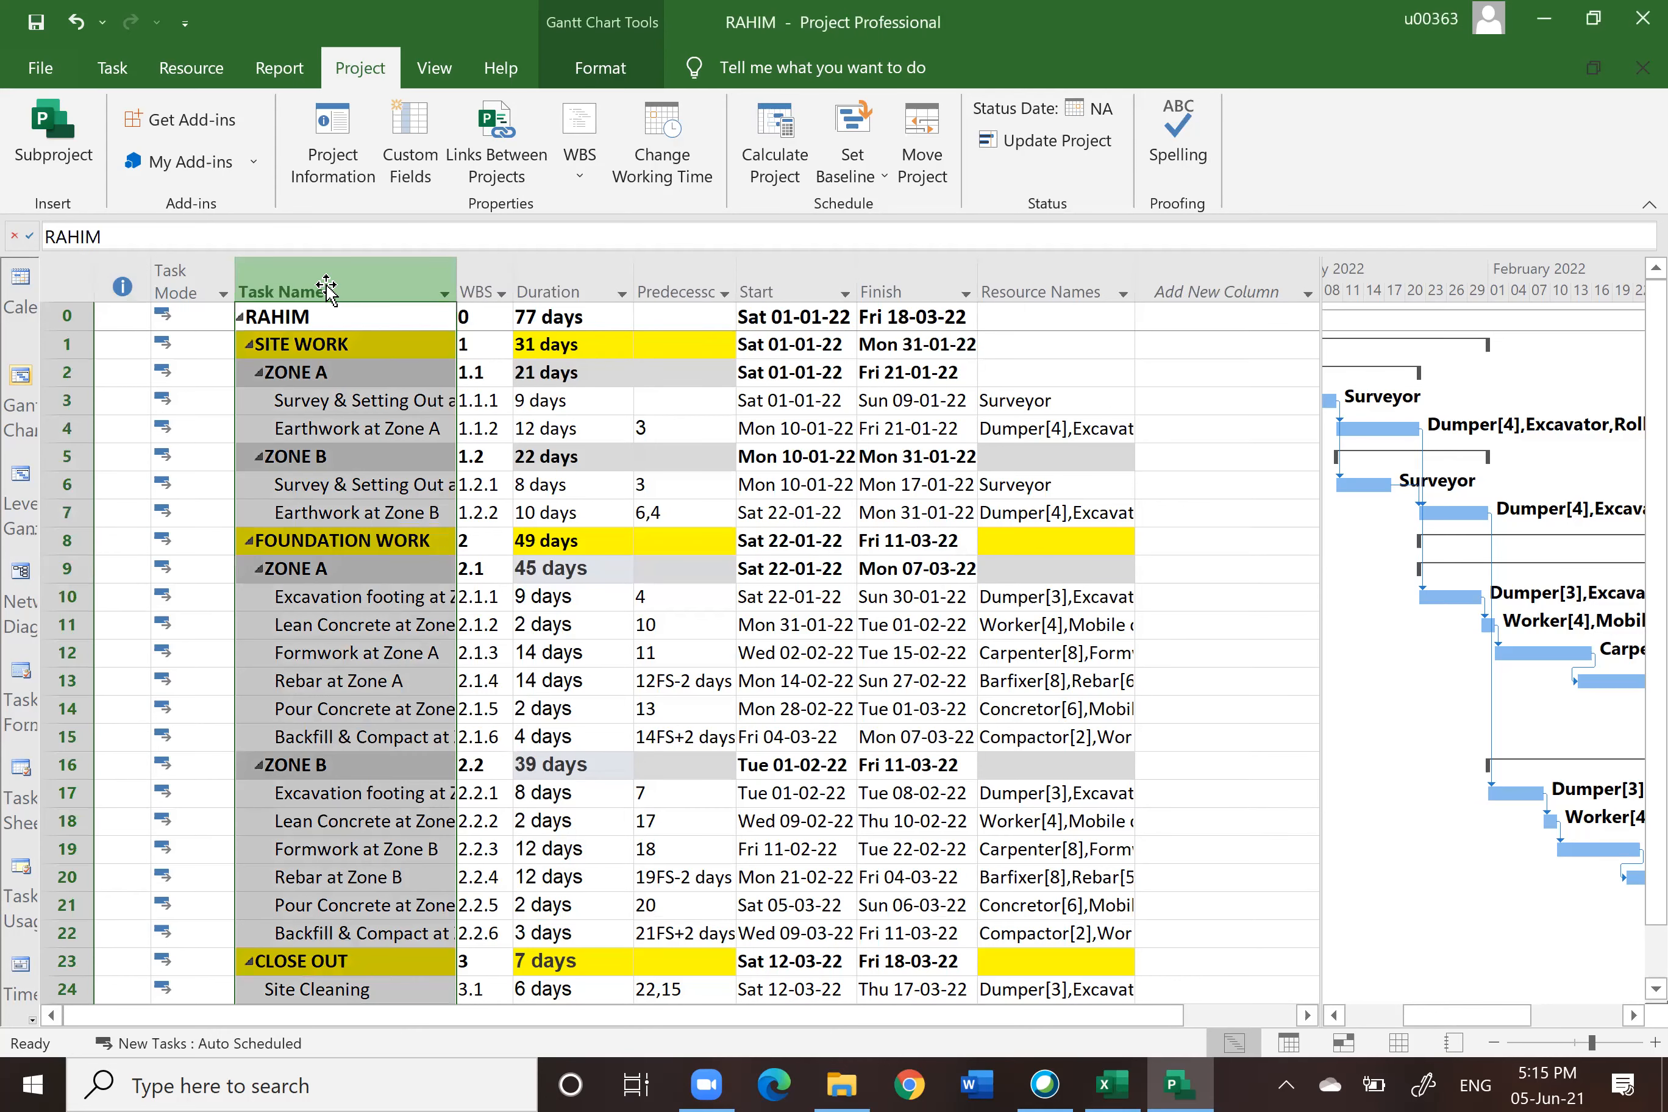
click(544, 276)
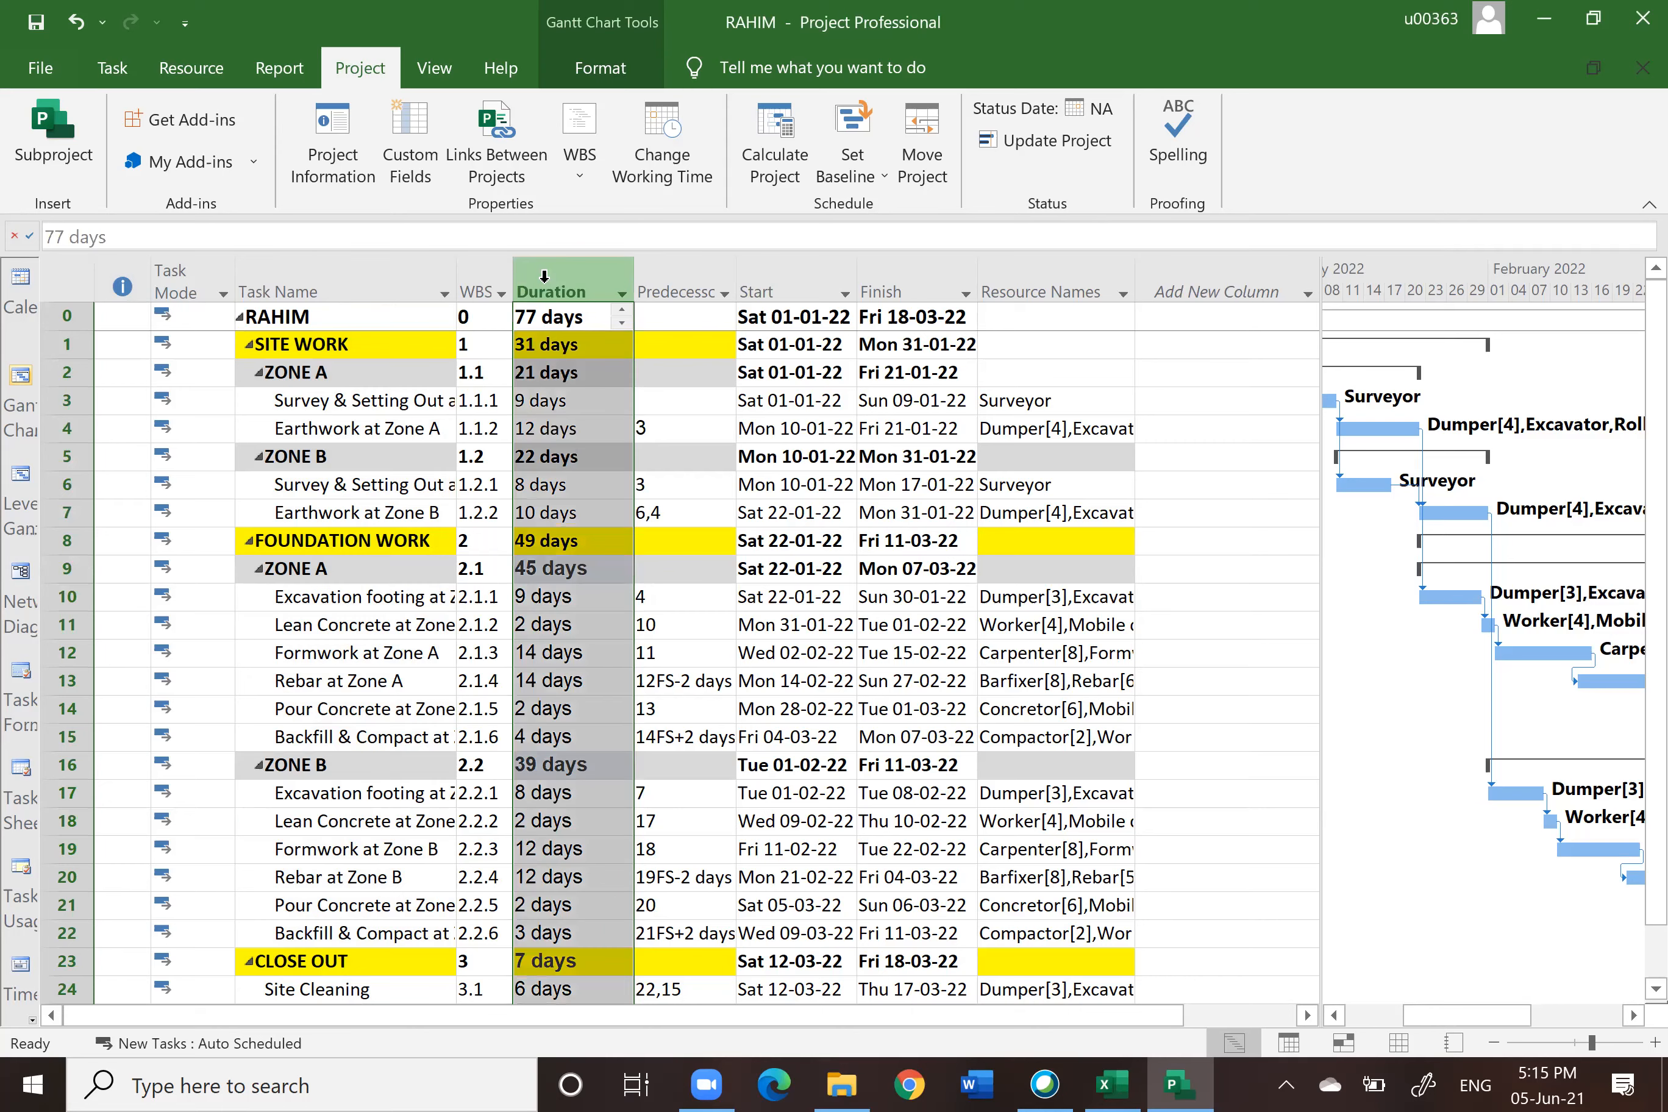
click(697, 274)
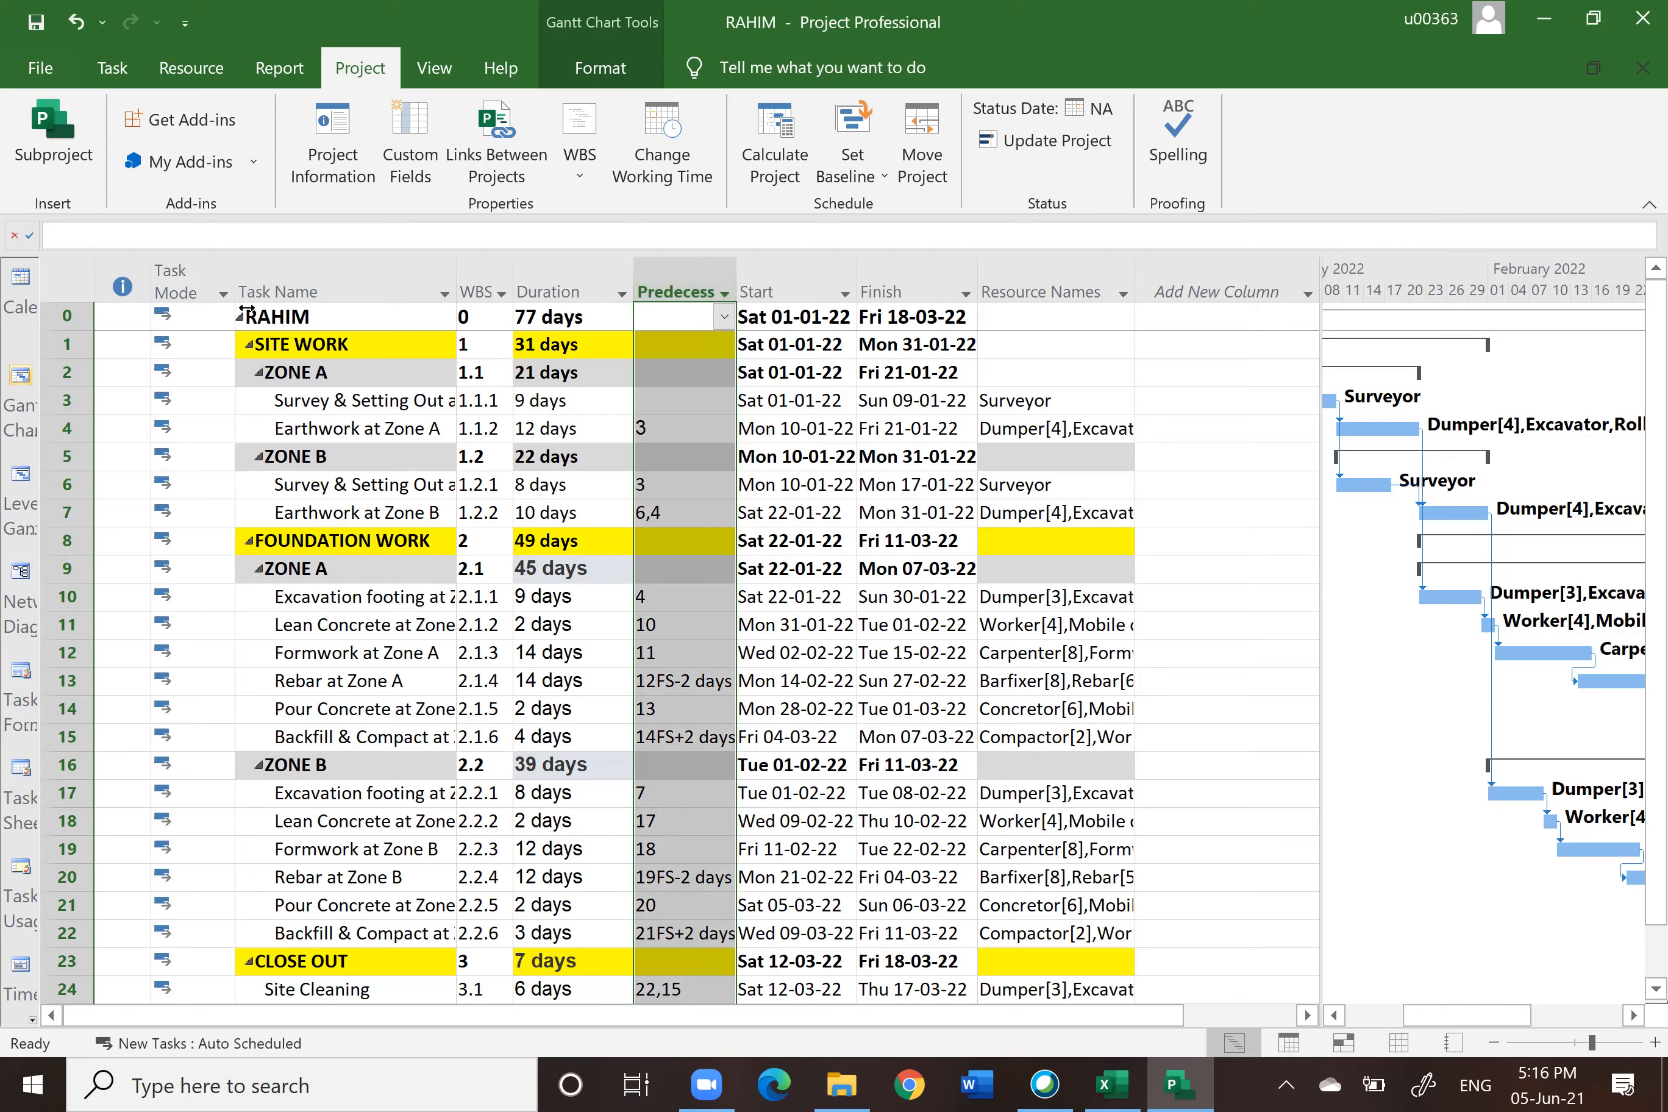
click(480, 282)
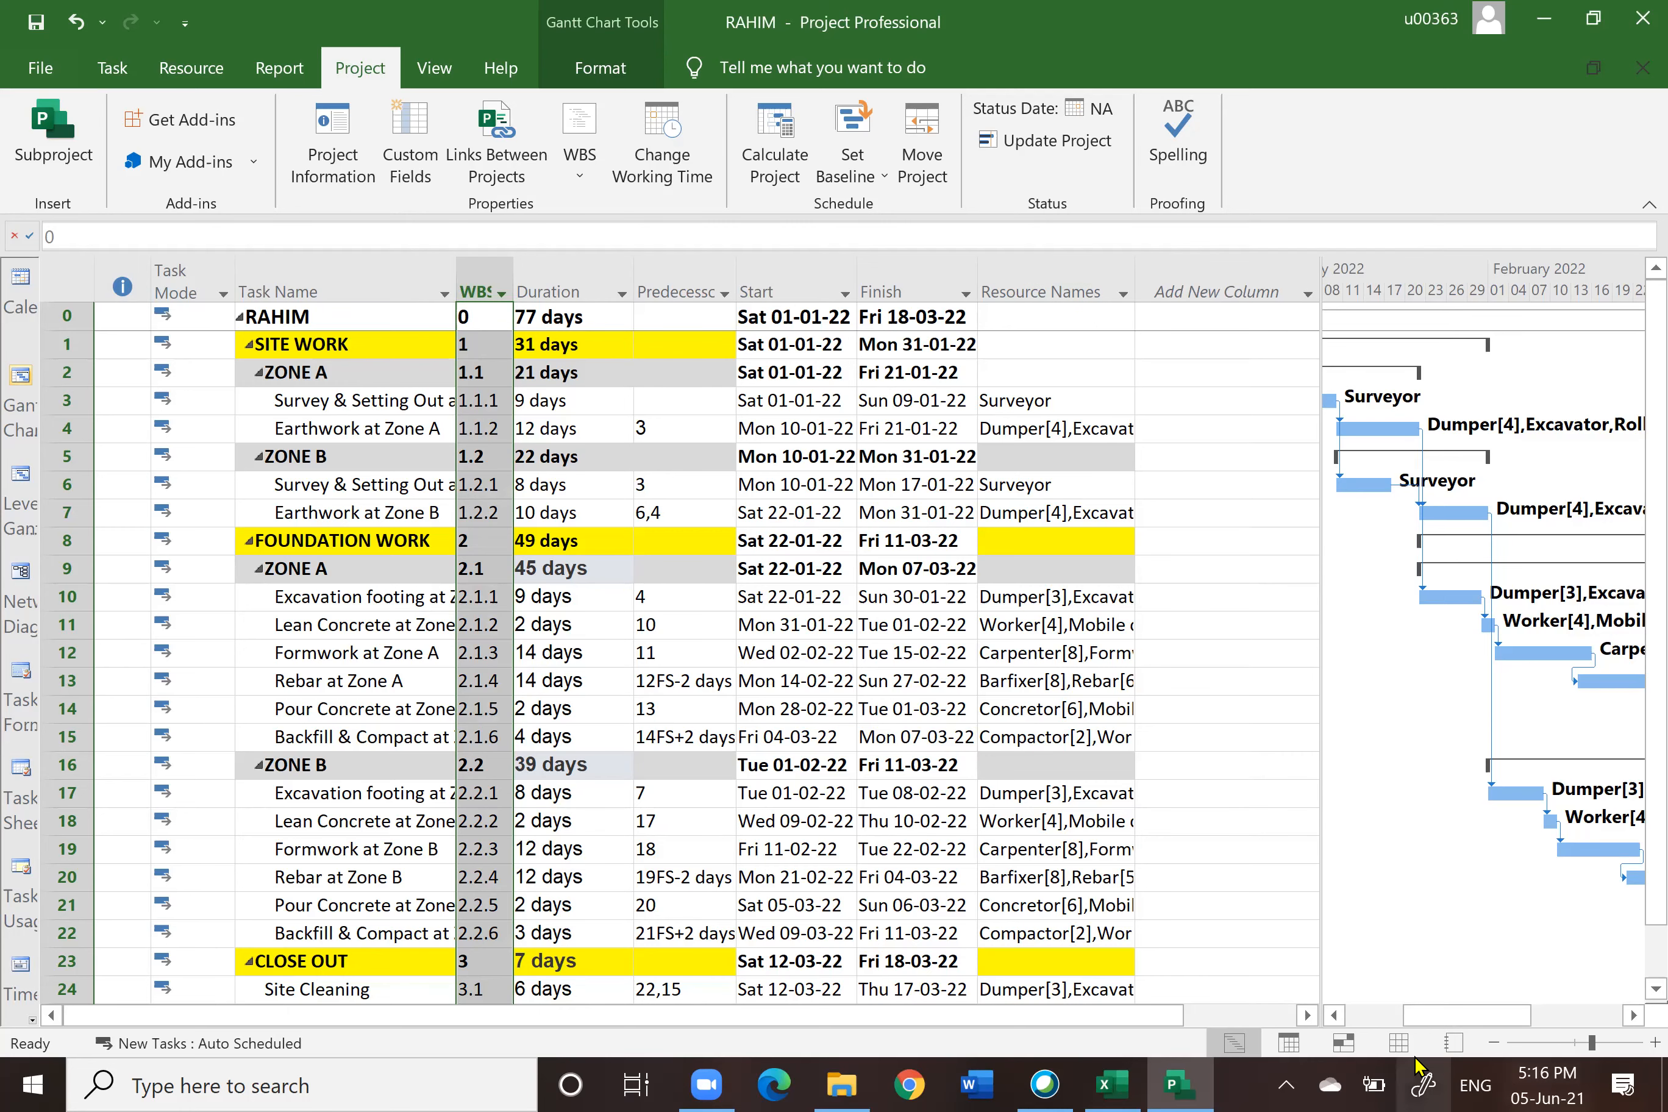
Step: Switch to the Resource Sheet view
click(1399, 1043)
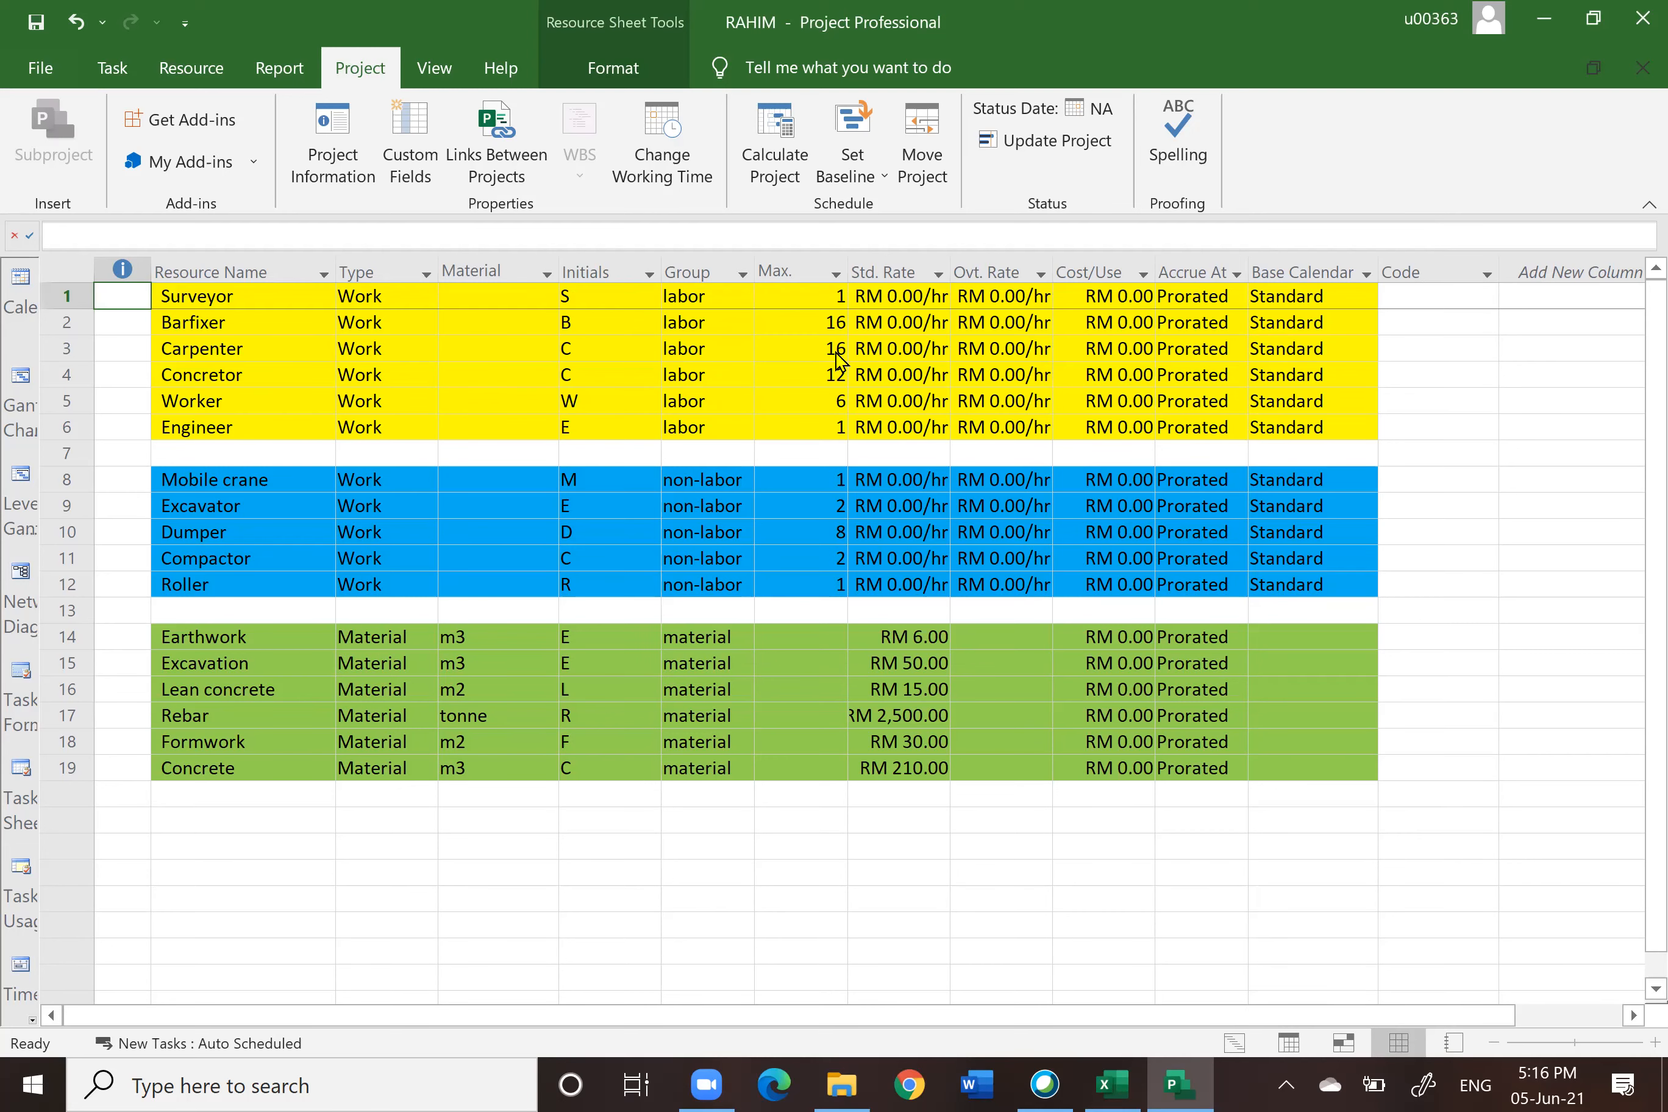
key(alt+F4)
click(843, 627)
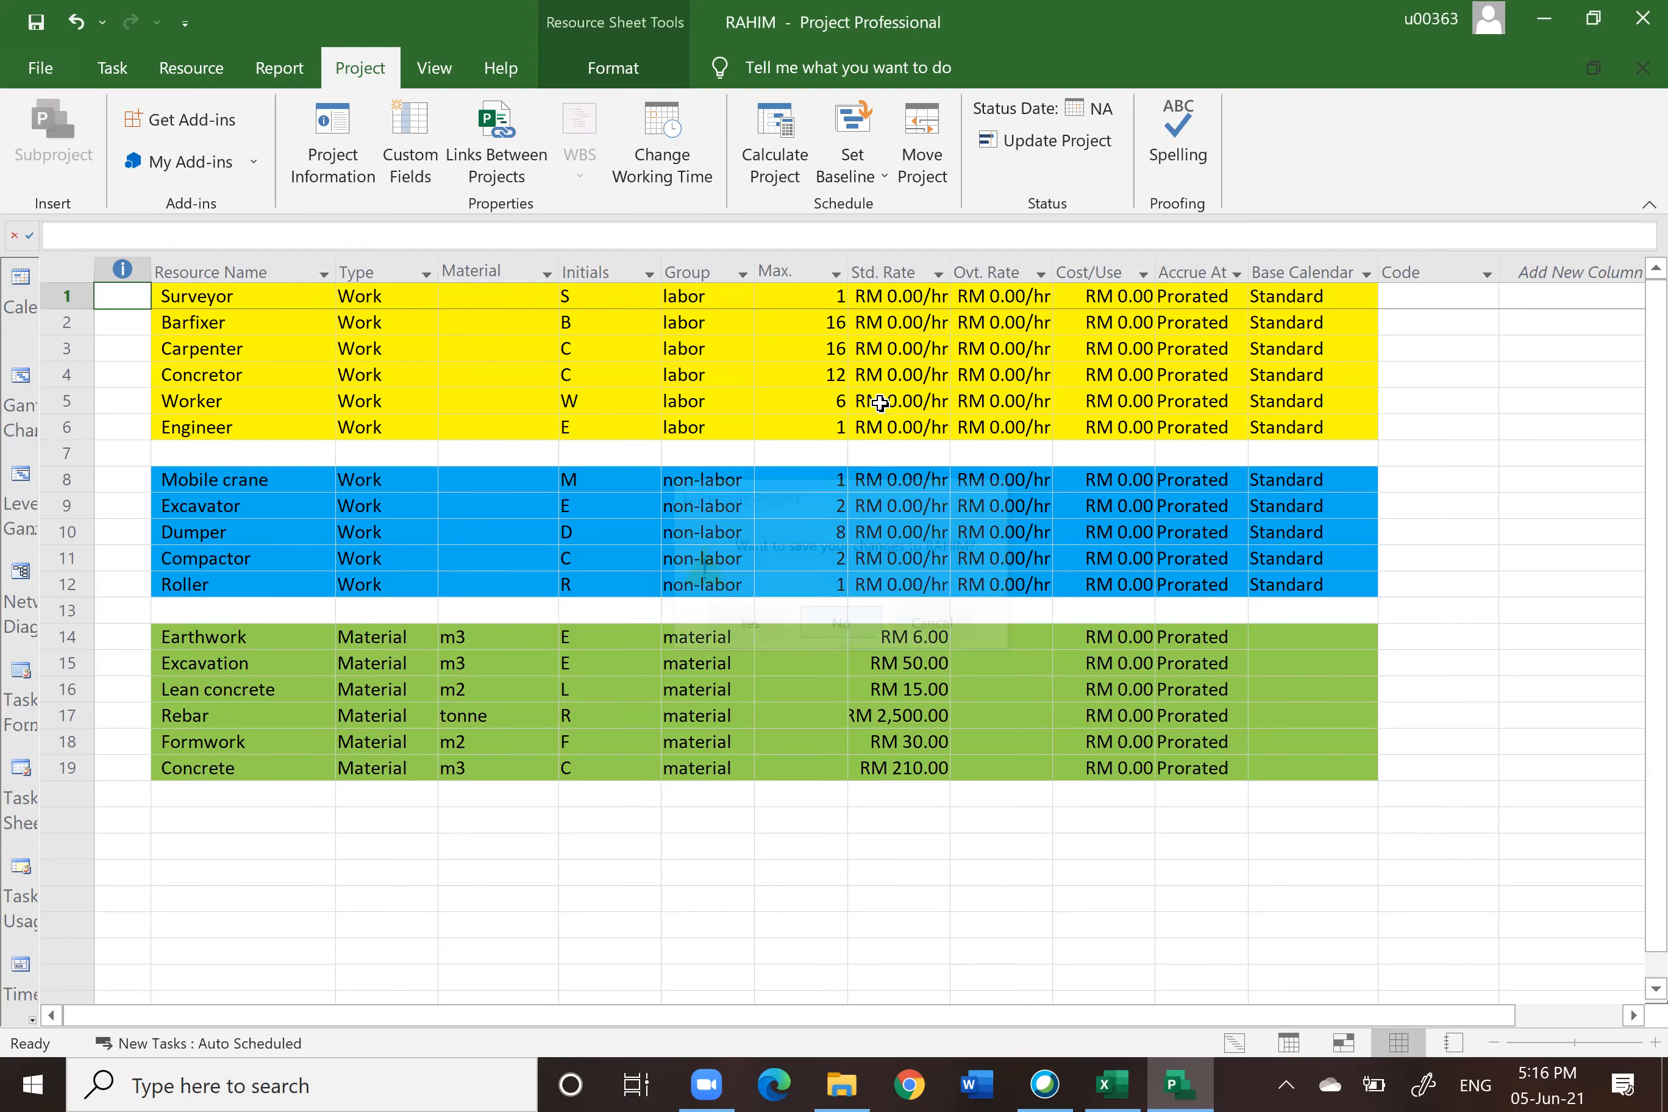
Step: Set the Carpenter's maximum units to 14
click(838, 353)
click(837, 353)
click(837, 353)
click(837, 353)
click(837, 353)
click(889, 866)
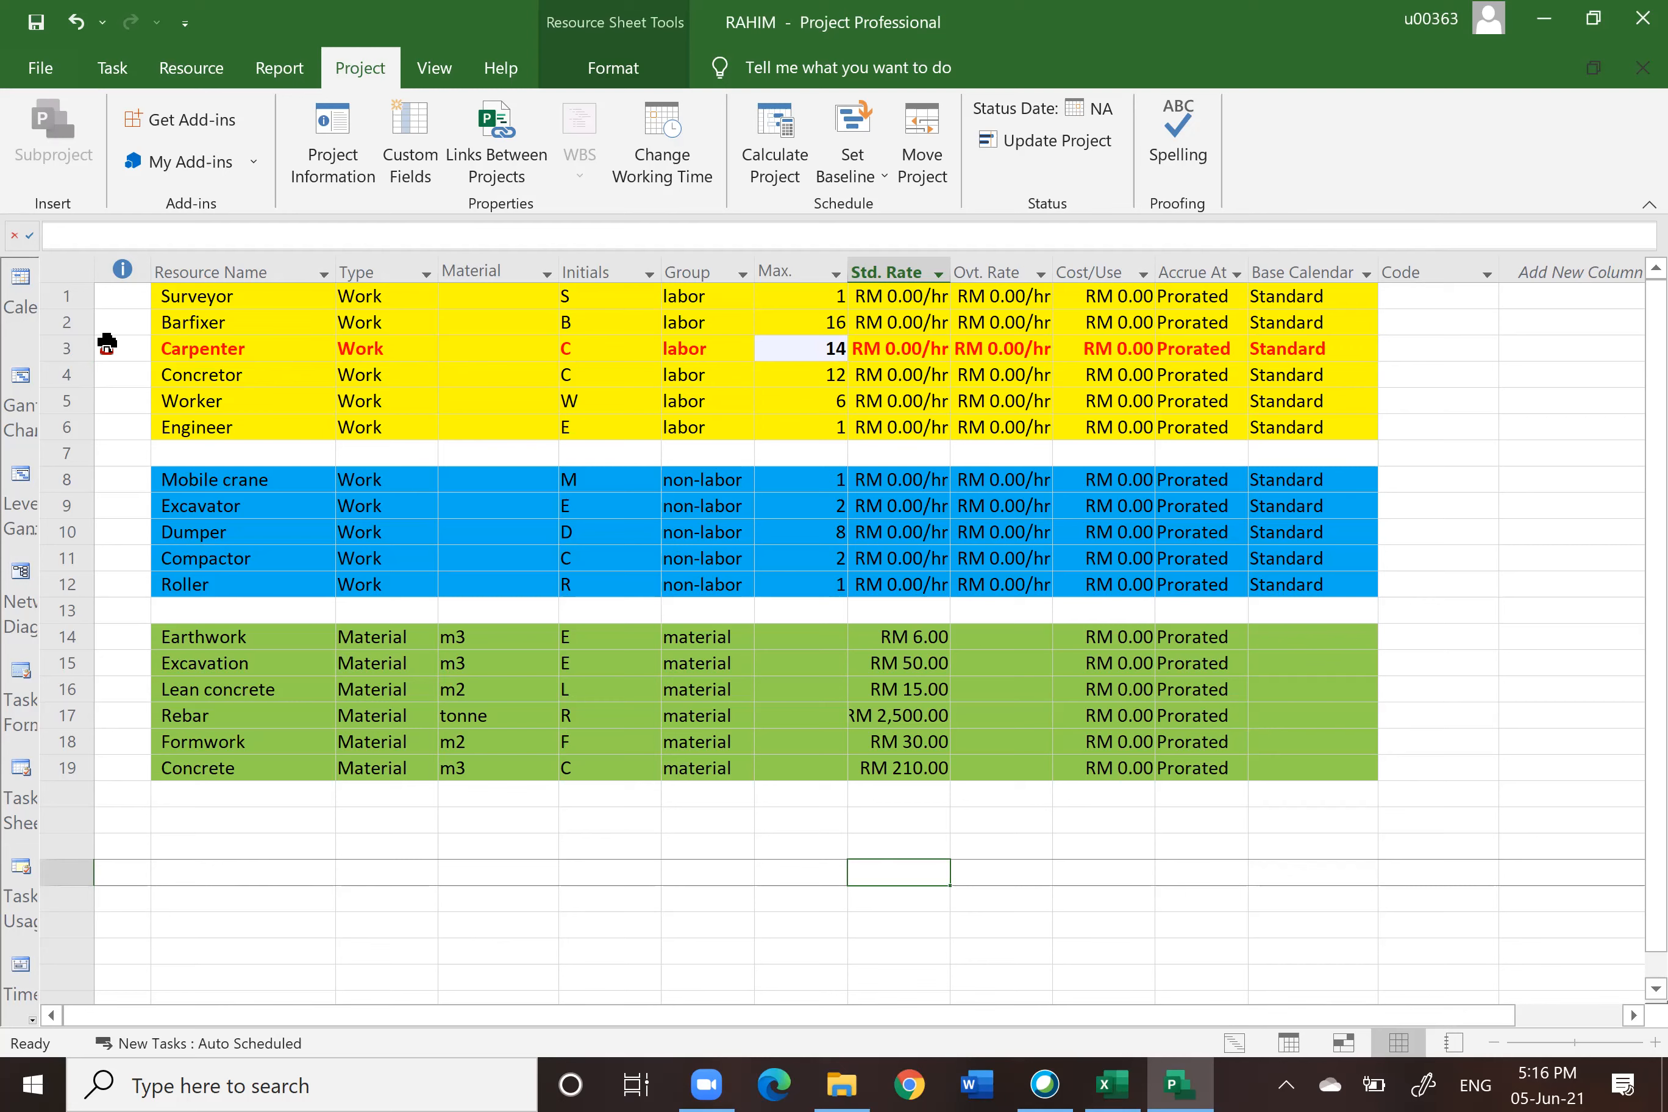
Step: Set the Carpenter's maximum units back to 16
click(834, 345)
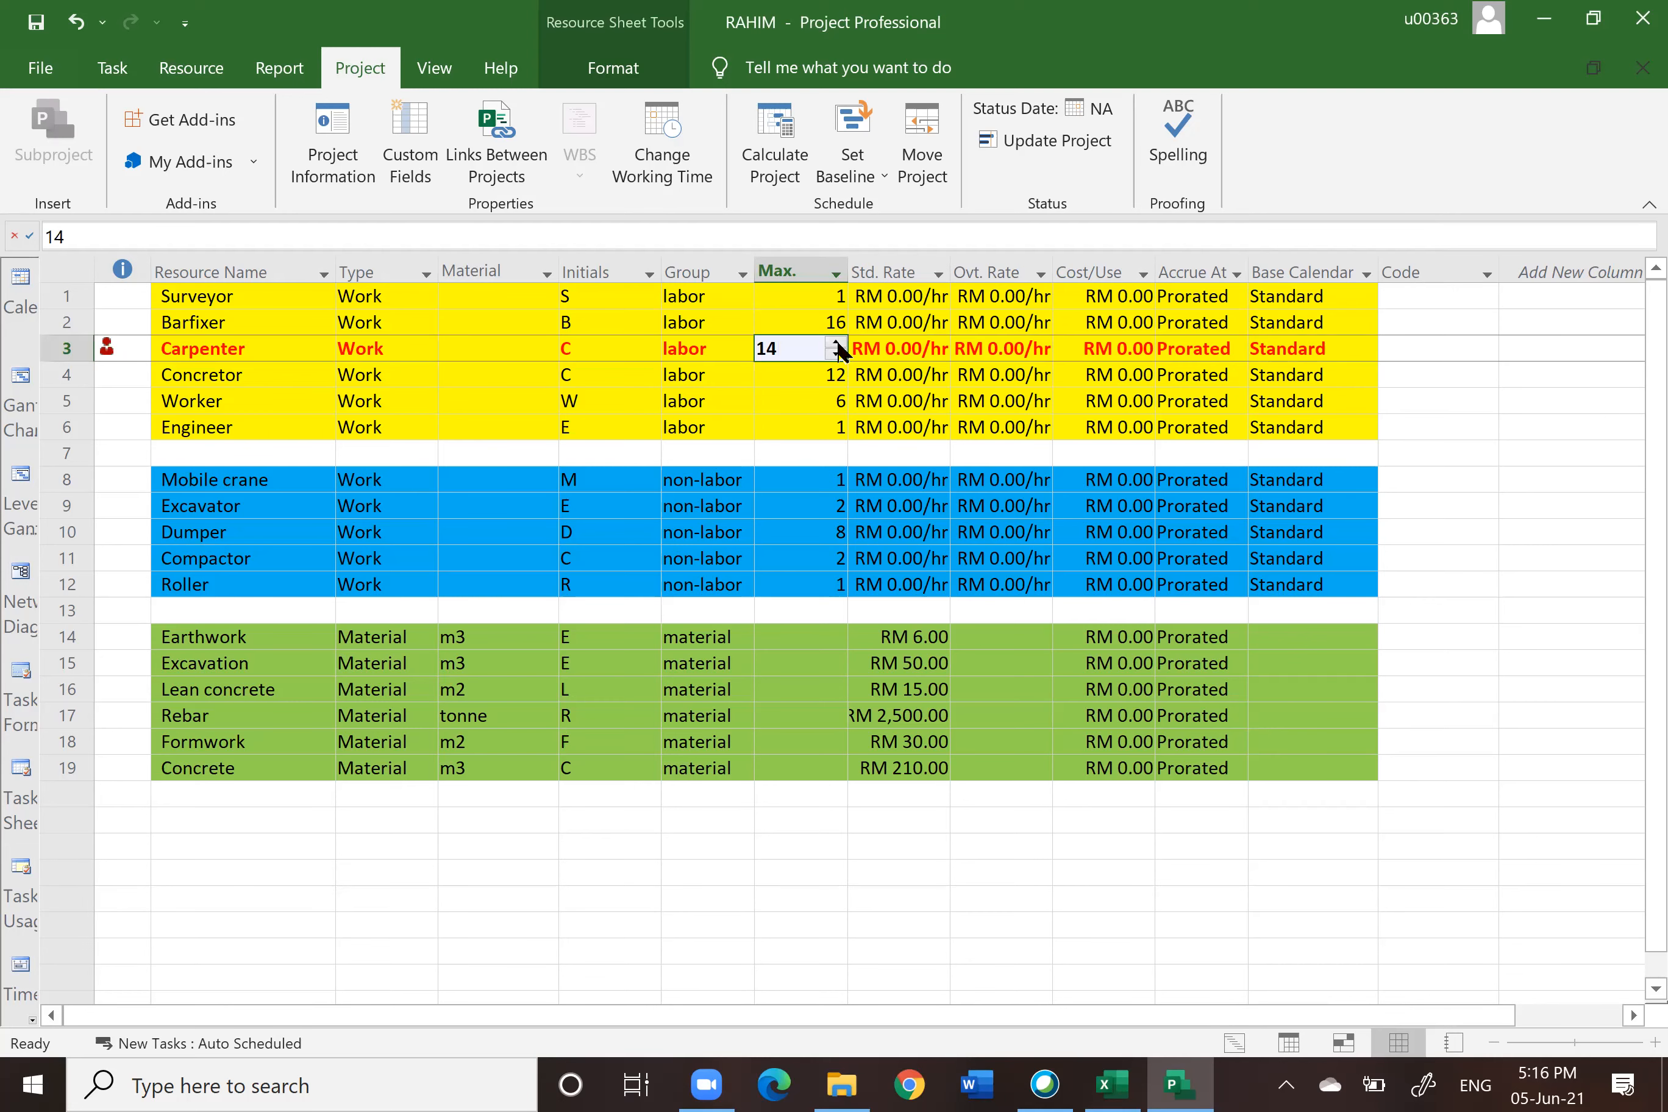
click(838, 342)
click(838, 343)
click(838, 343)
click(838, 343)
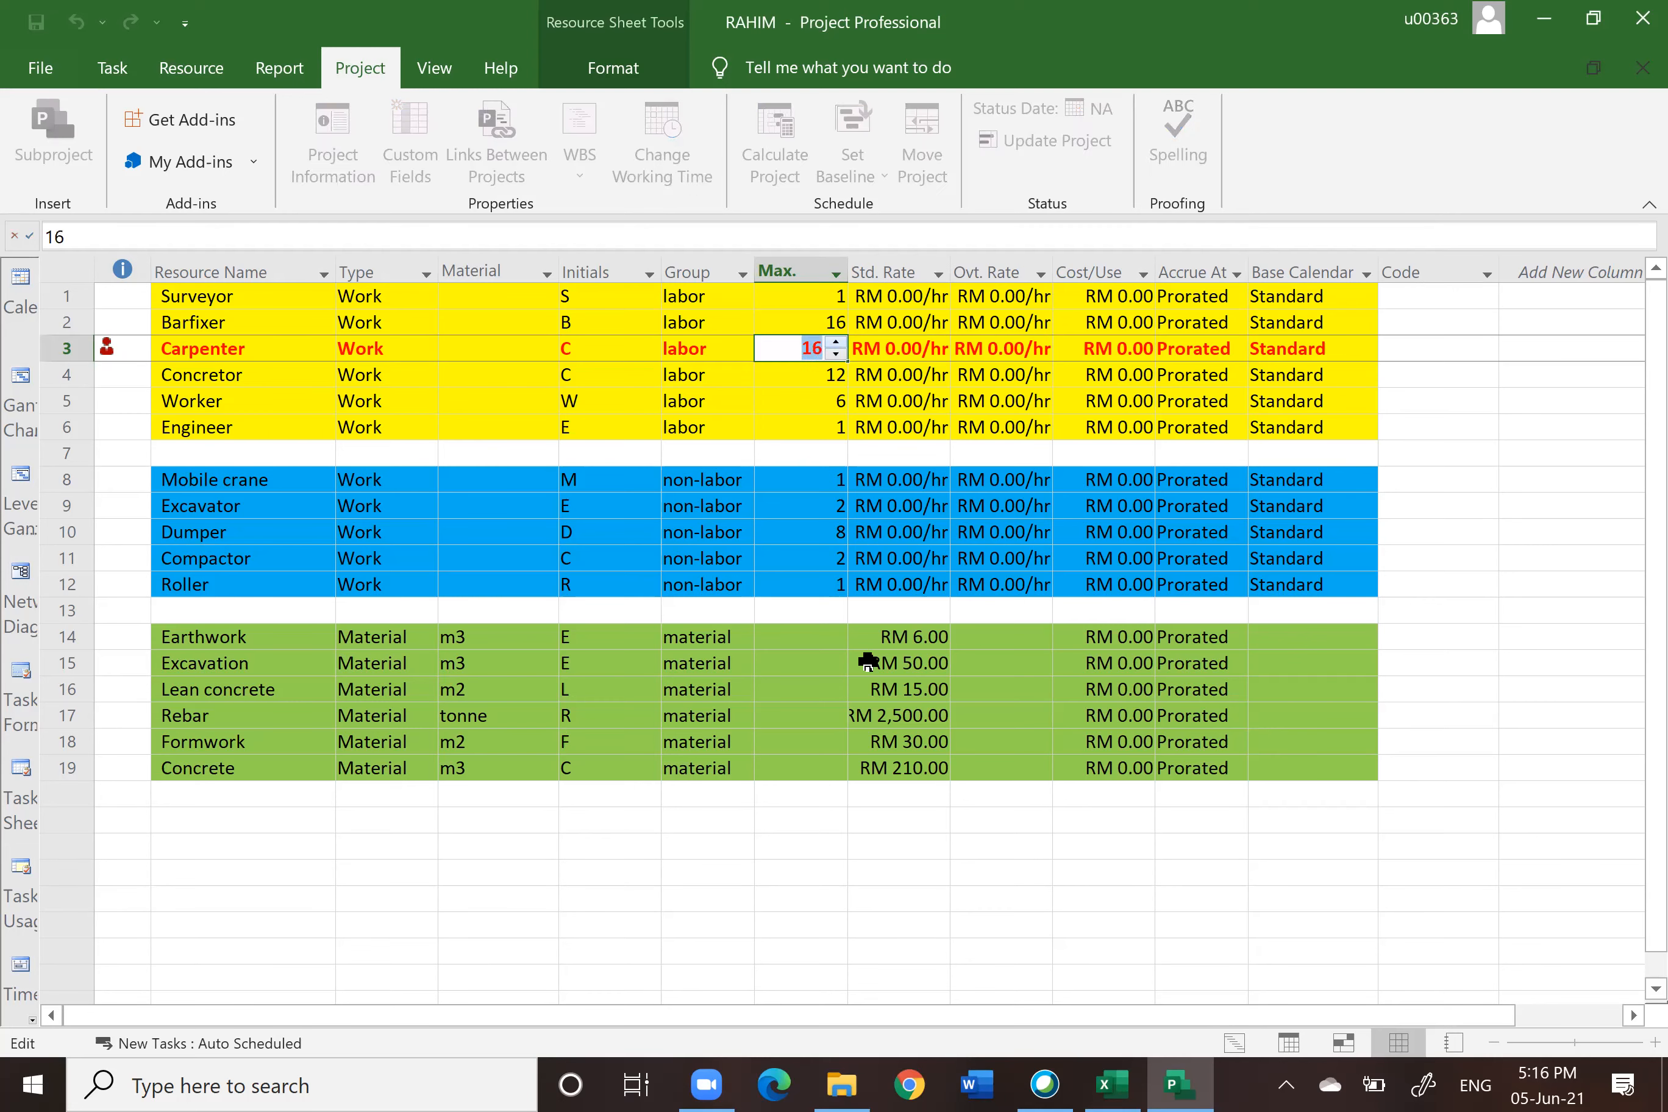
click(985, 901)
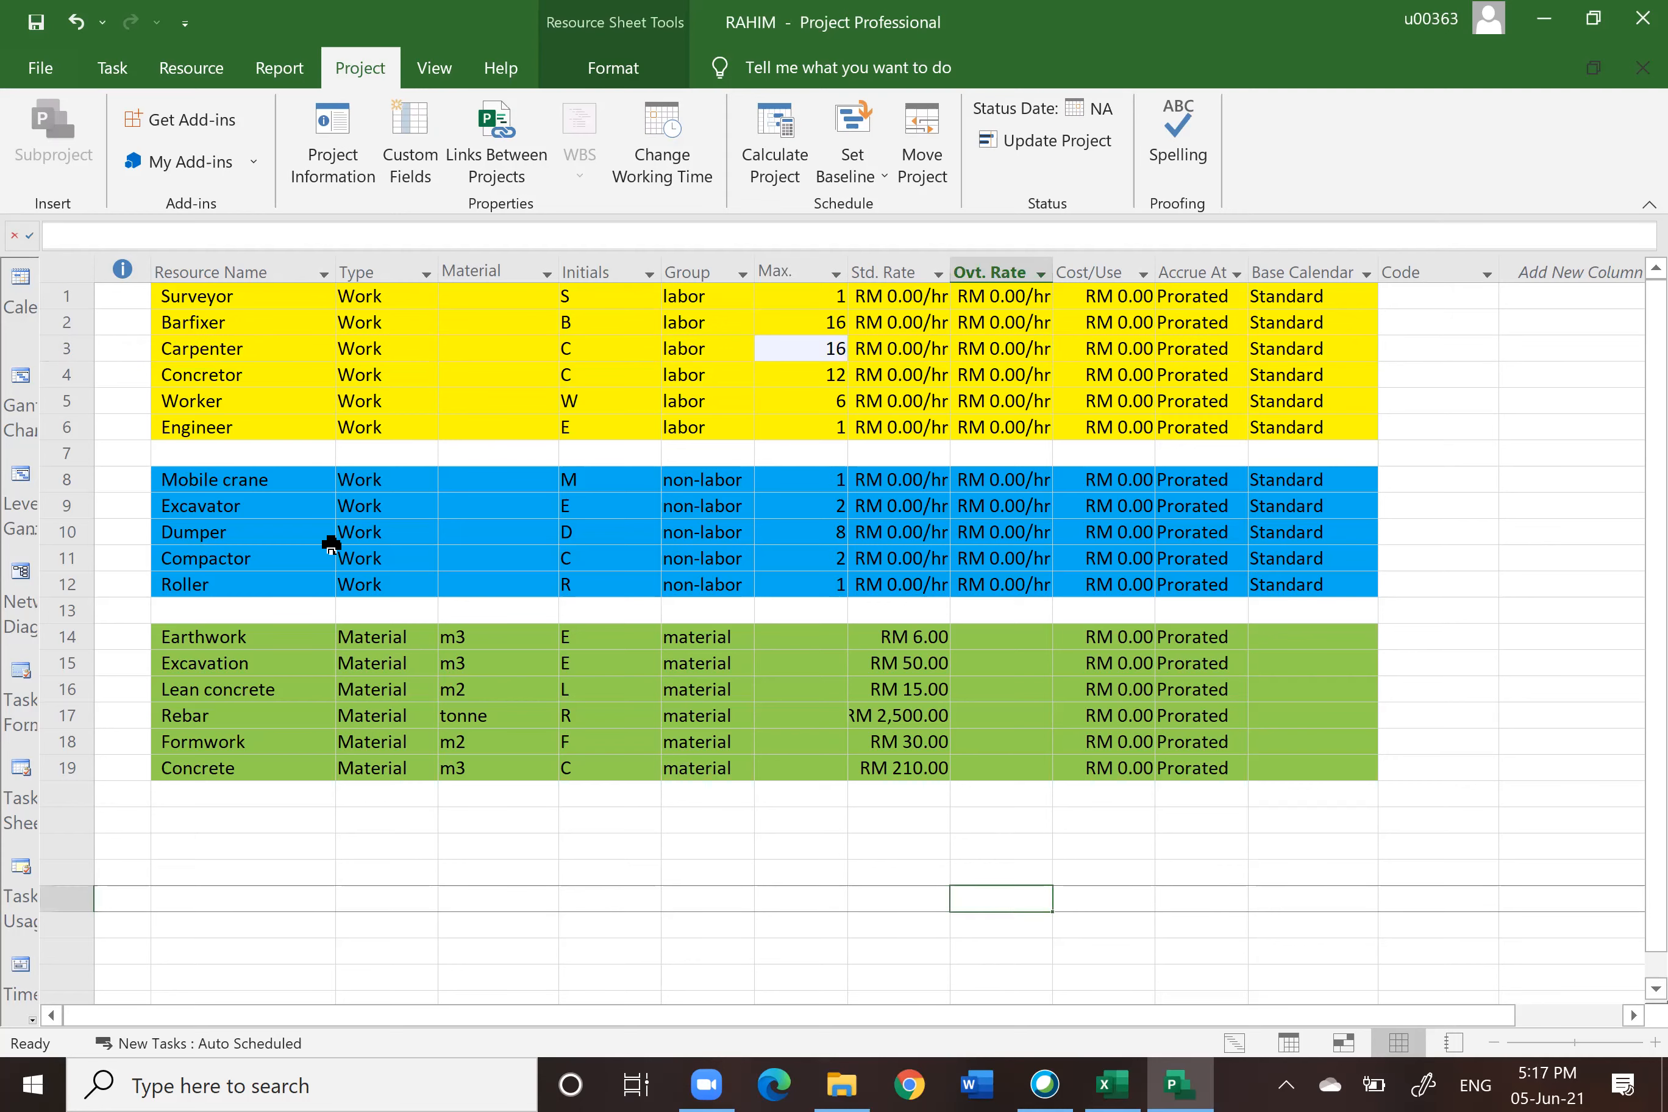
Step: Toggle between Gantt Chart and Resource Sheet views, then select the Resource Names column and the Zone A survey task row
click(21, 377)
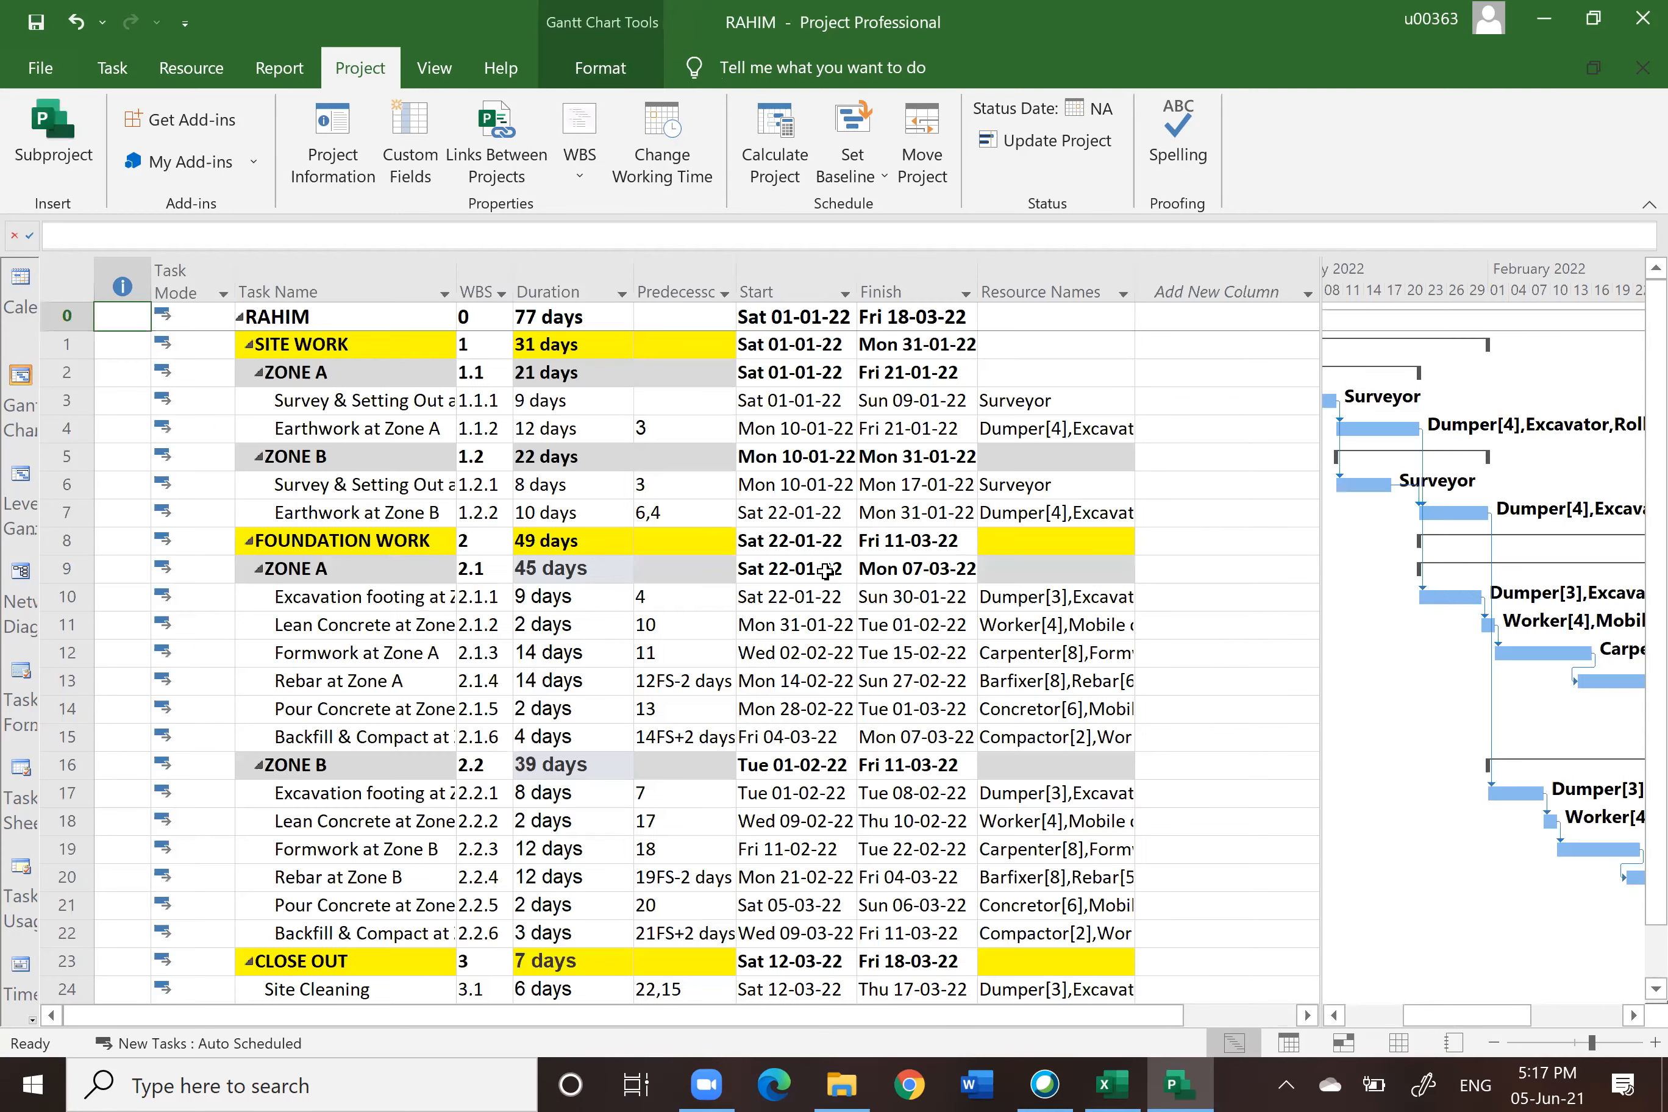
click(1400, 1046)
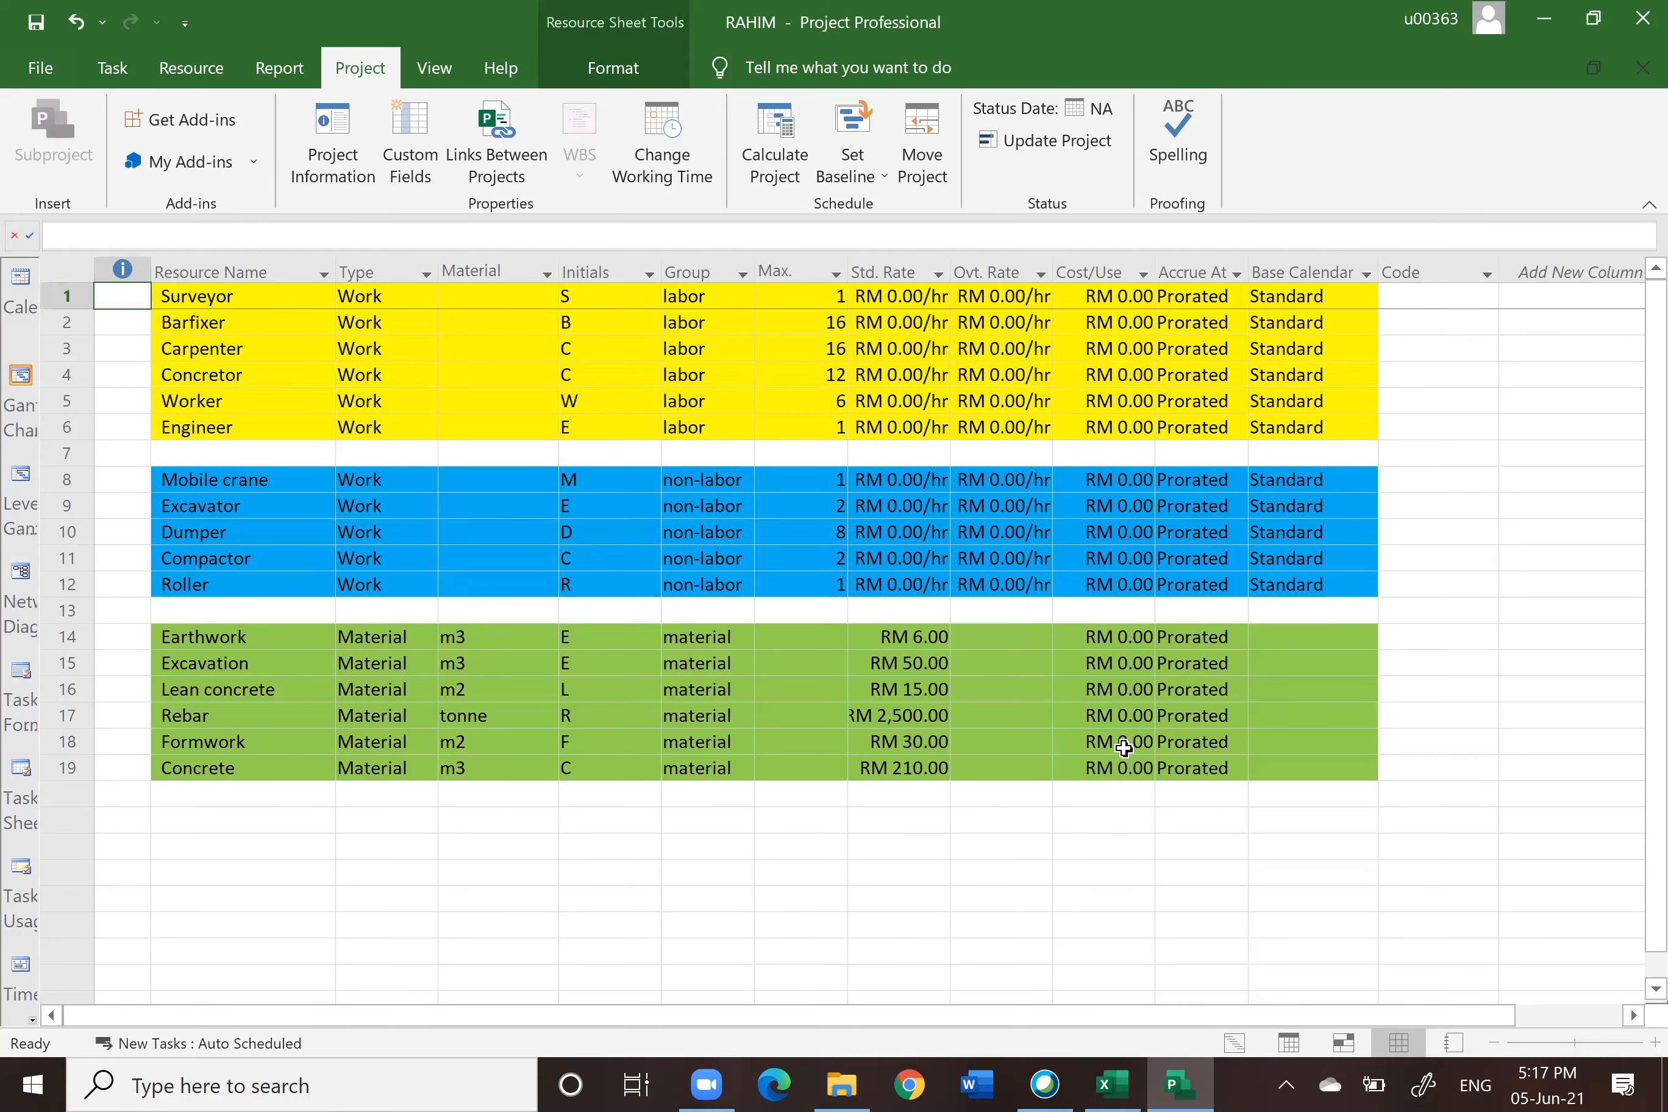
click(21, 378)
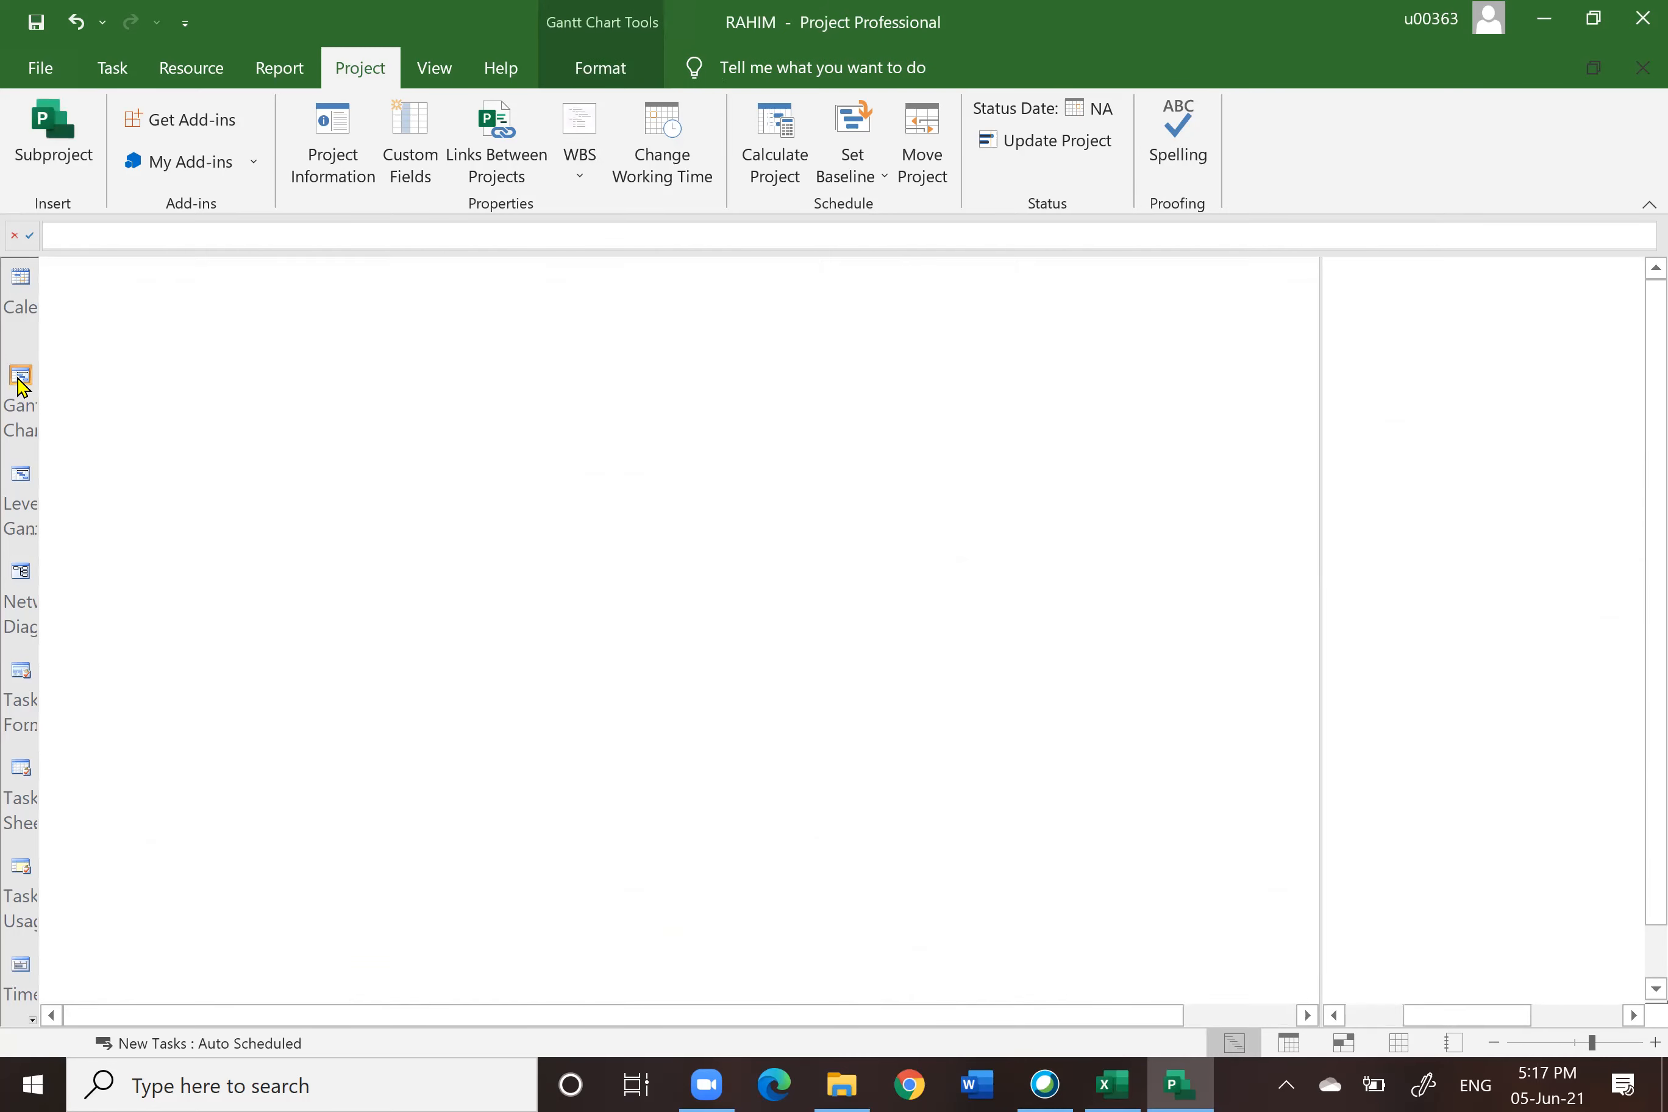
click(1023, 275)
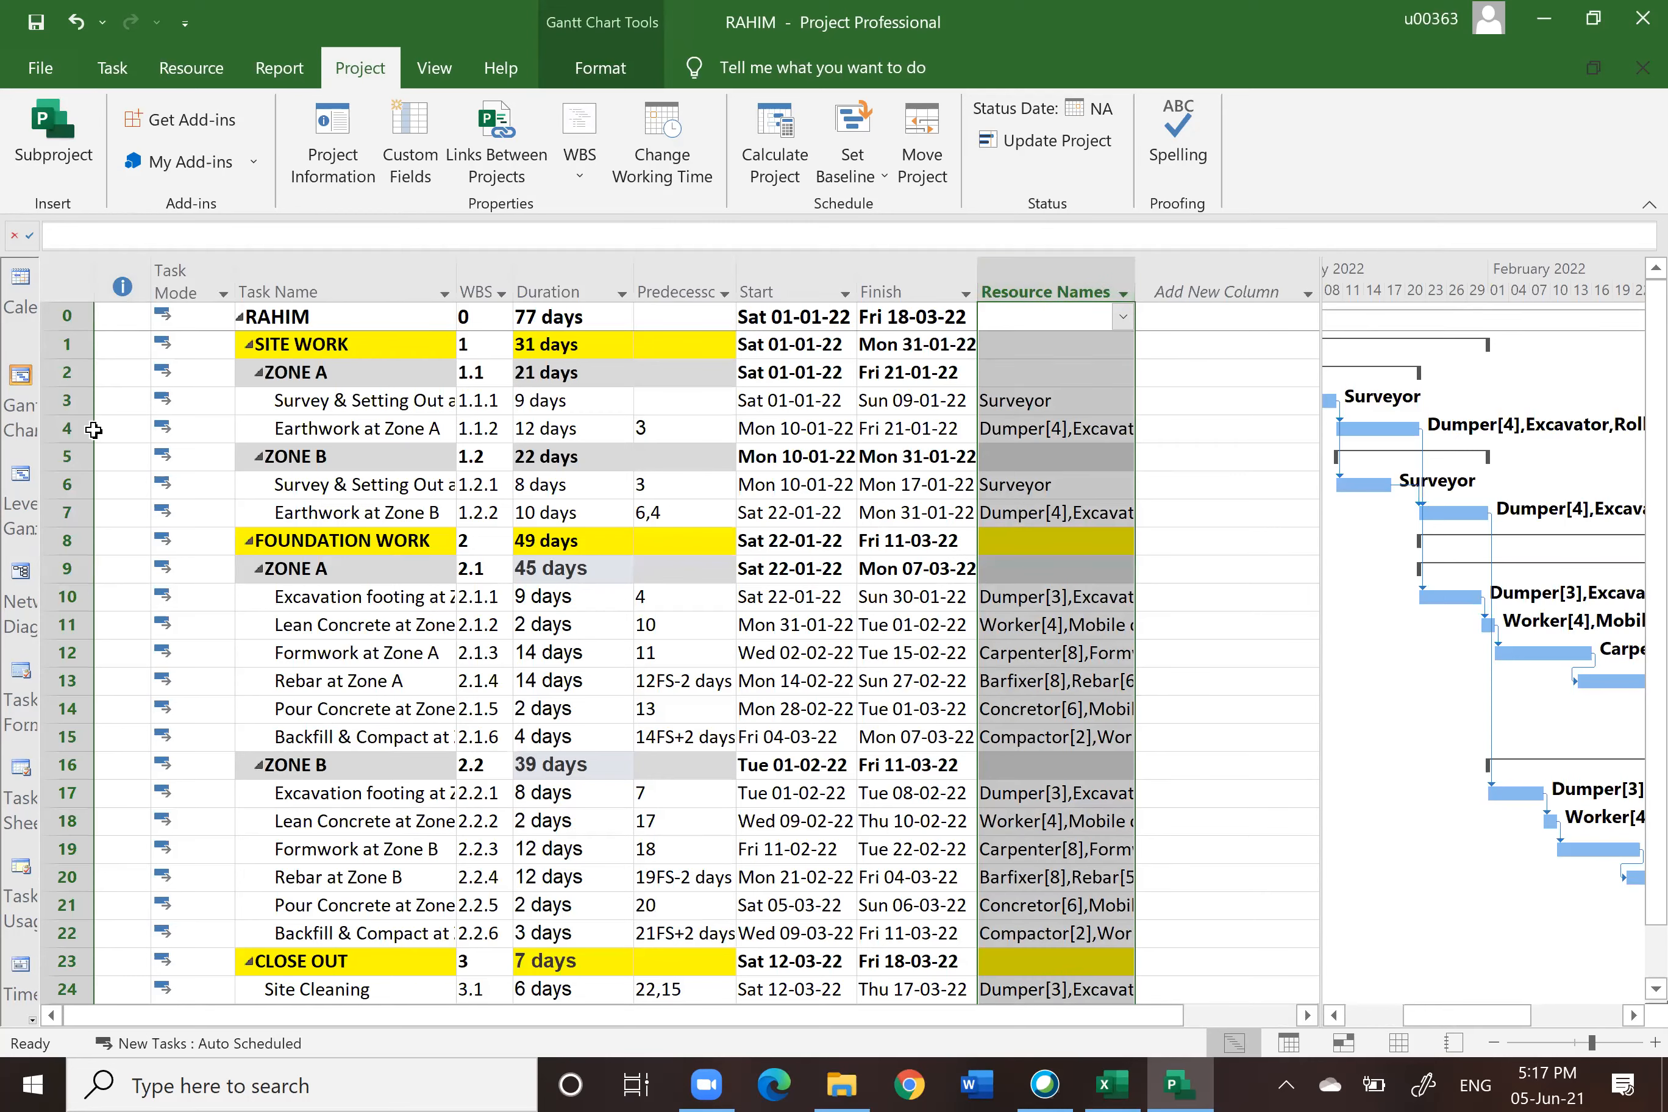
click(67, 401)
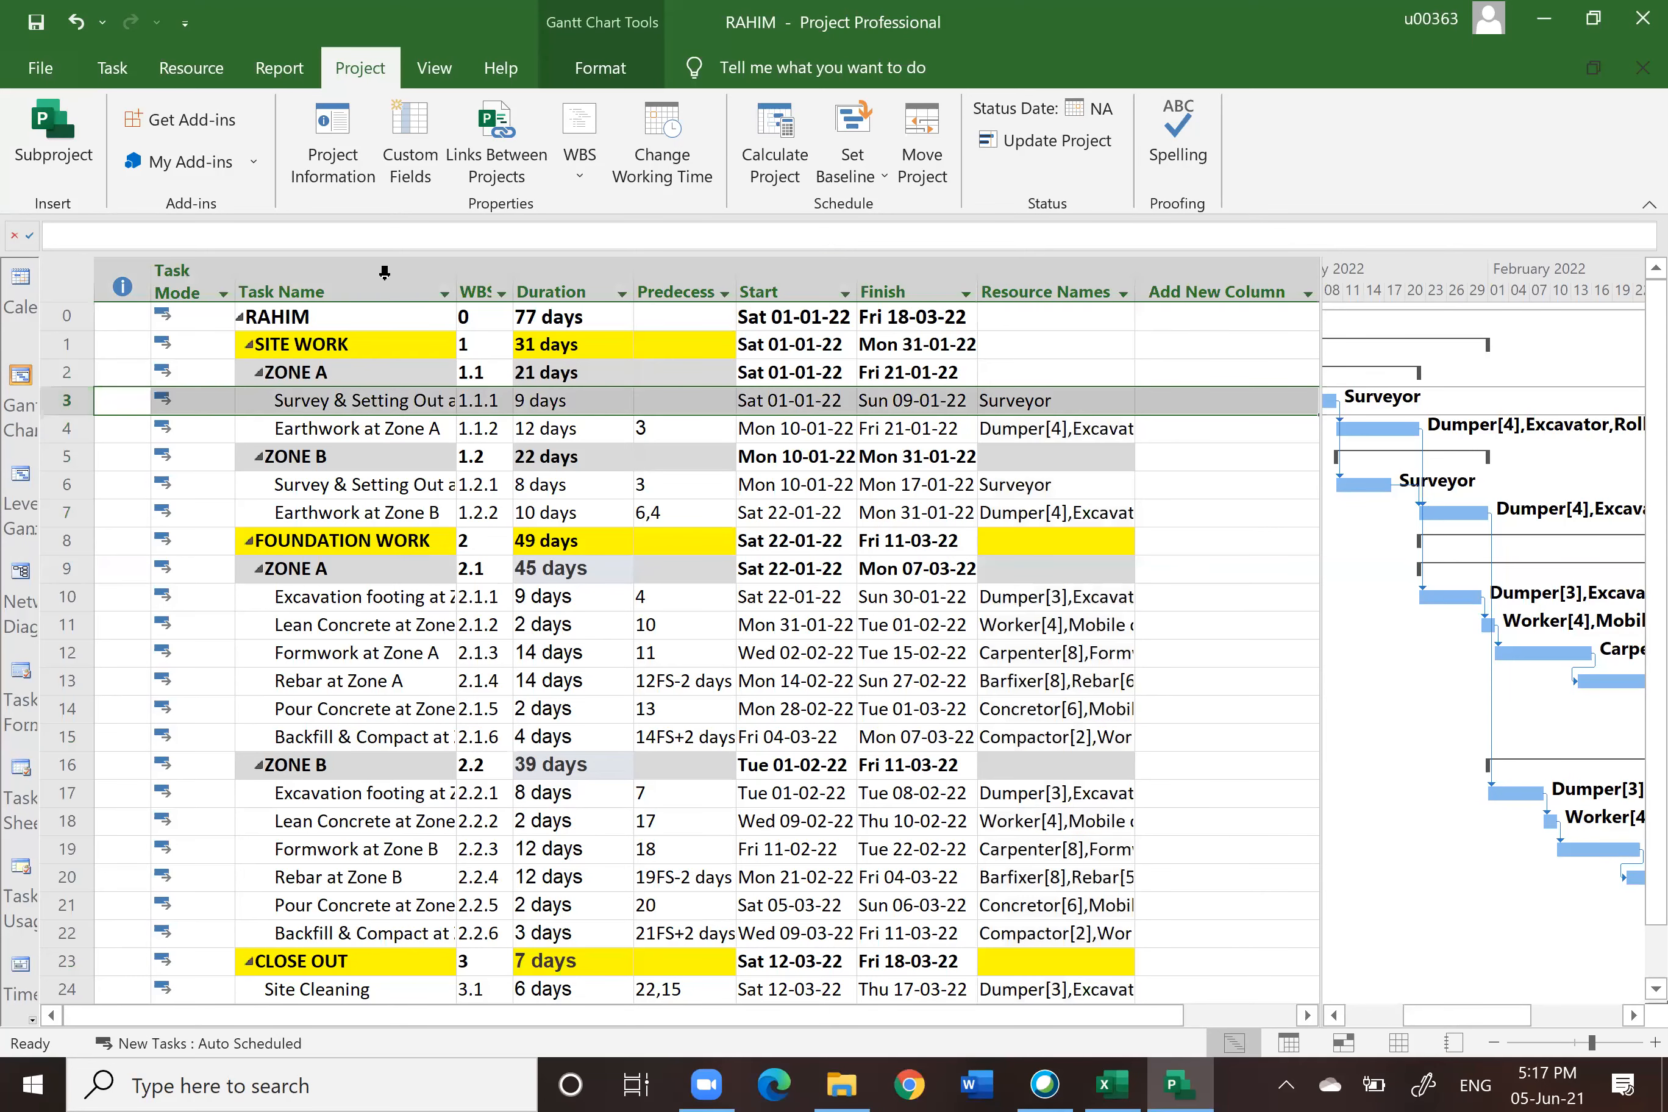
Step: Open the resource assignments for the Survey & Setting Out at Zone A task and close them
click(209, 68)
click(153, 149)
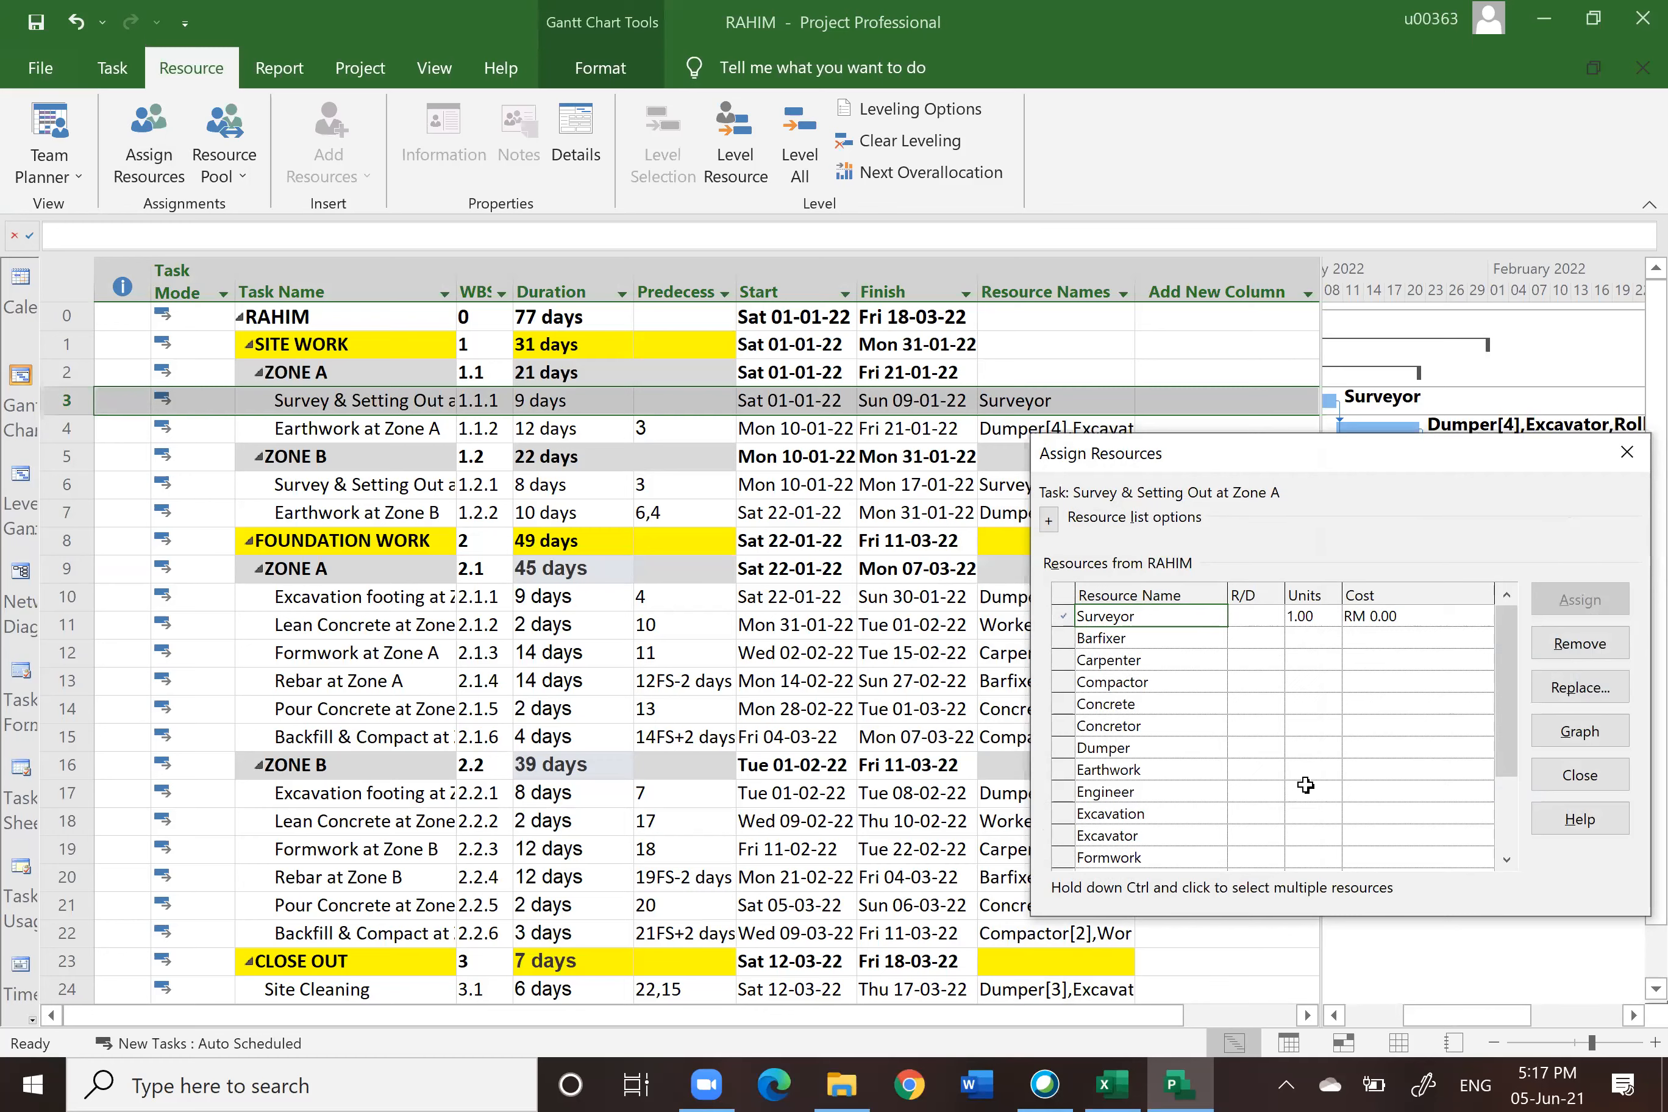
click(1580, 775)
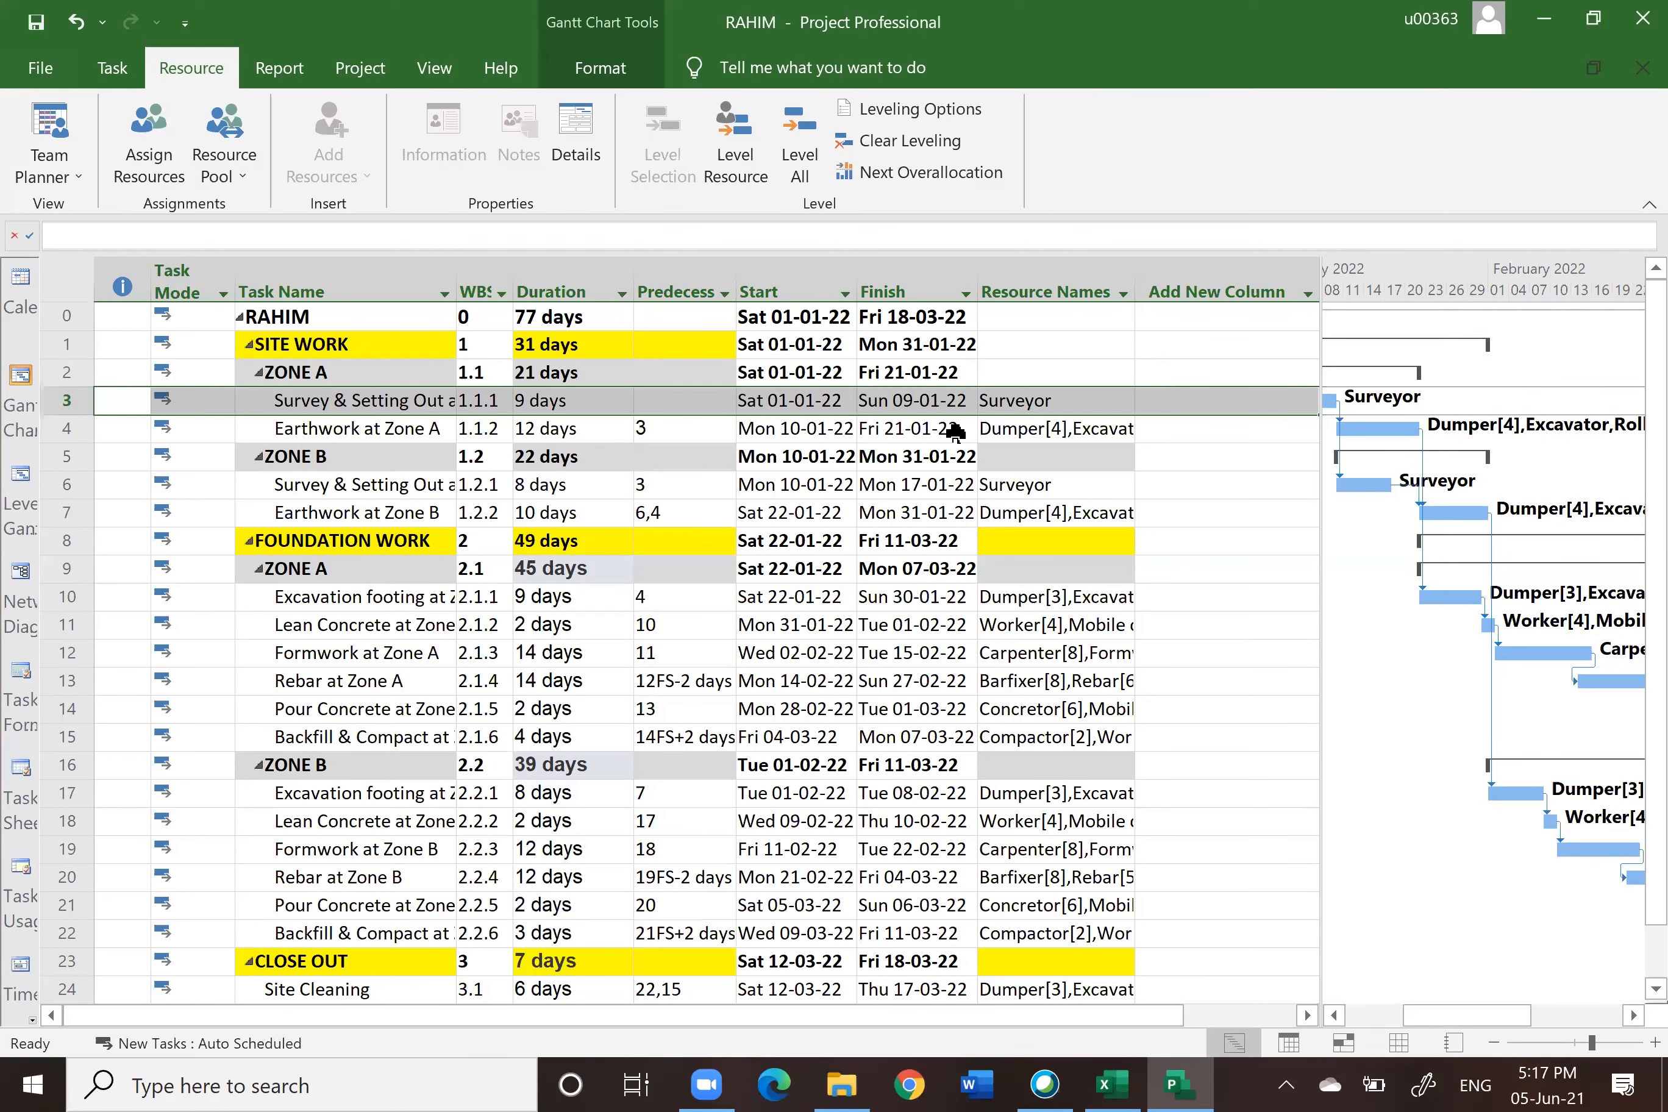
Step: Switch to Excel and review the Fixed cost(RM) column on the Tasklist Resource Units sheet, then return to Project
click(1115, 1085)
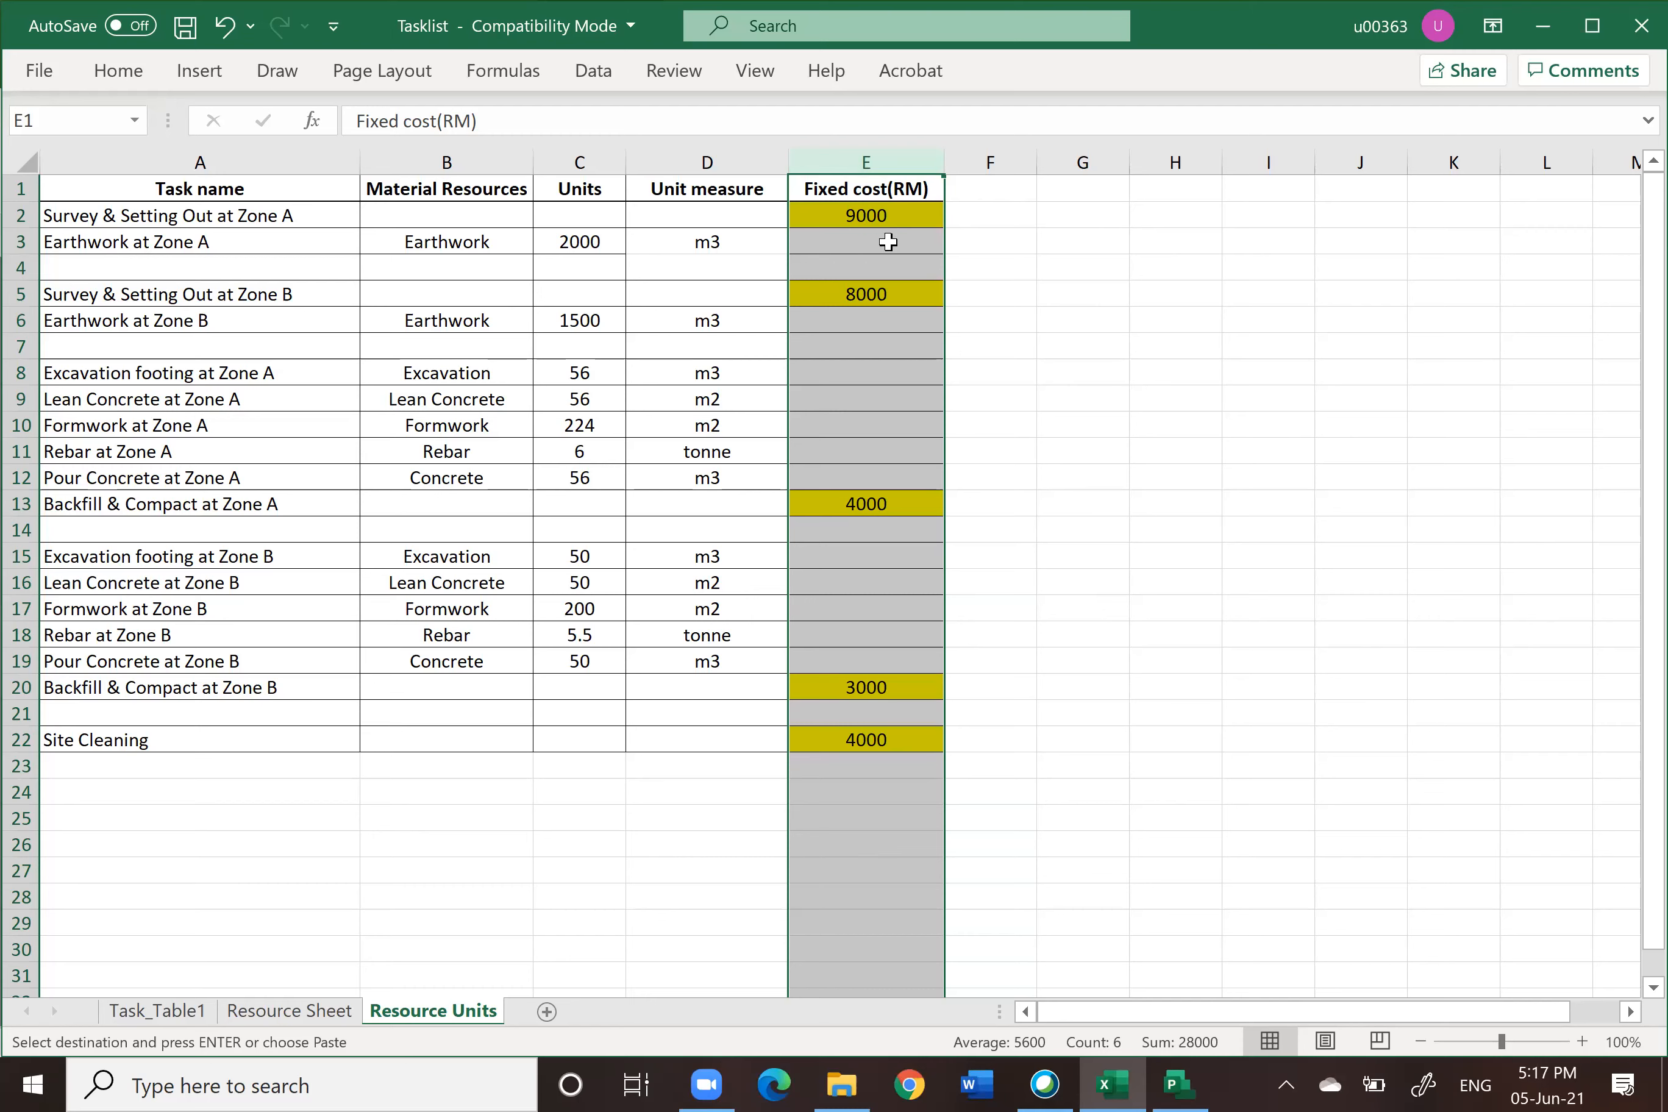
click(1116, 538)
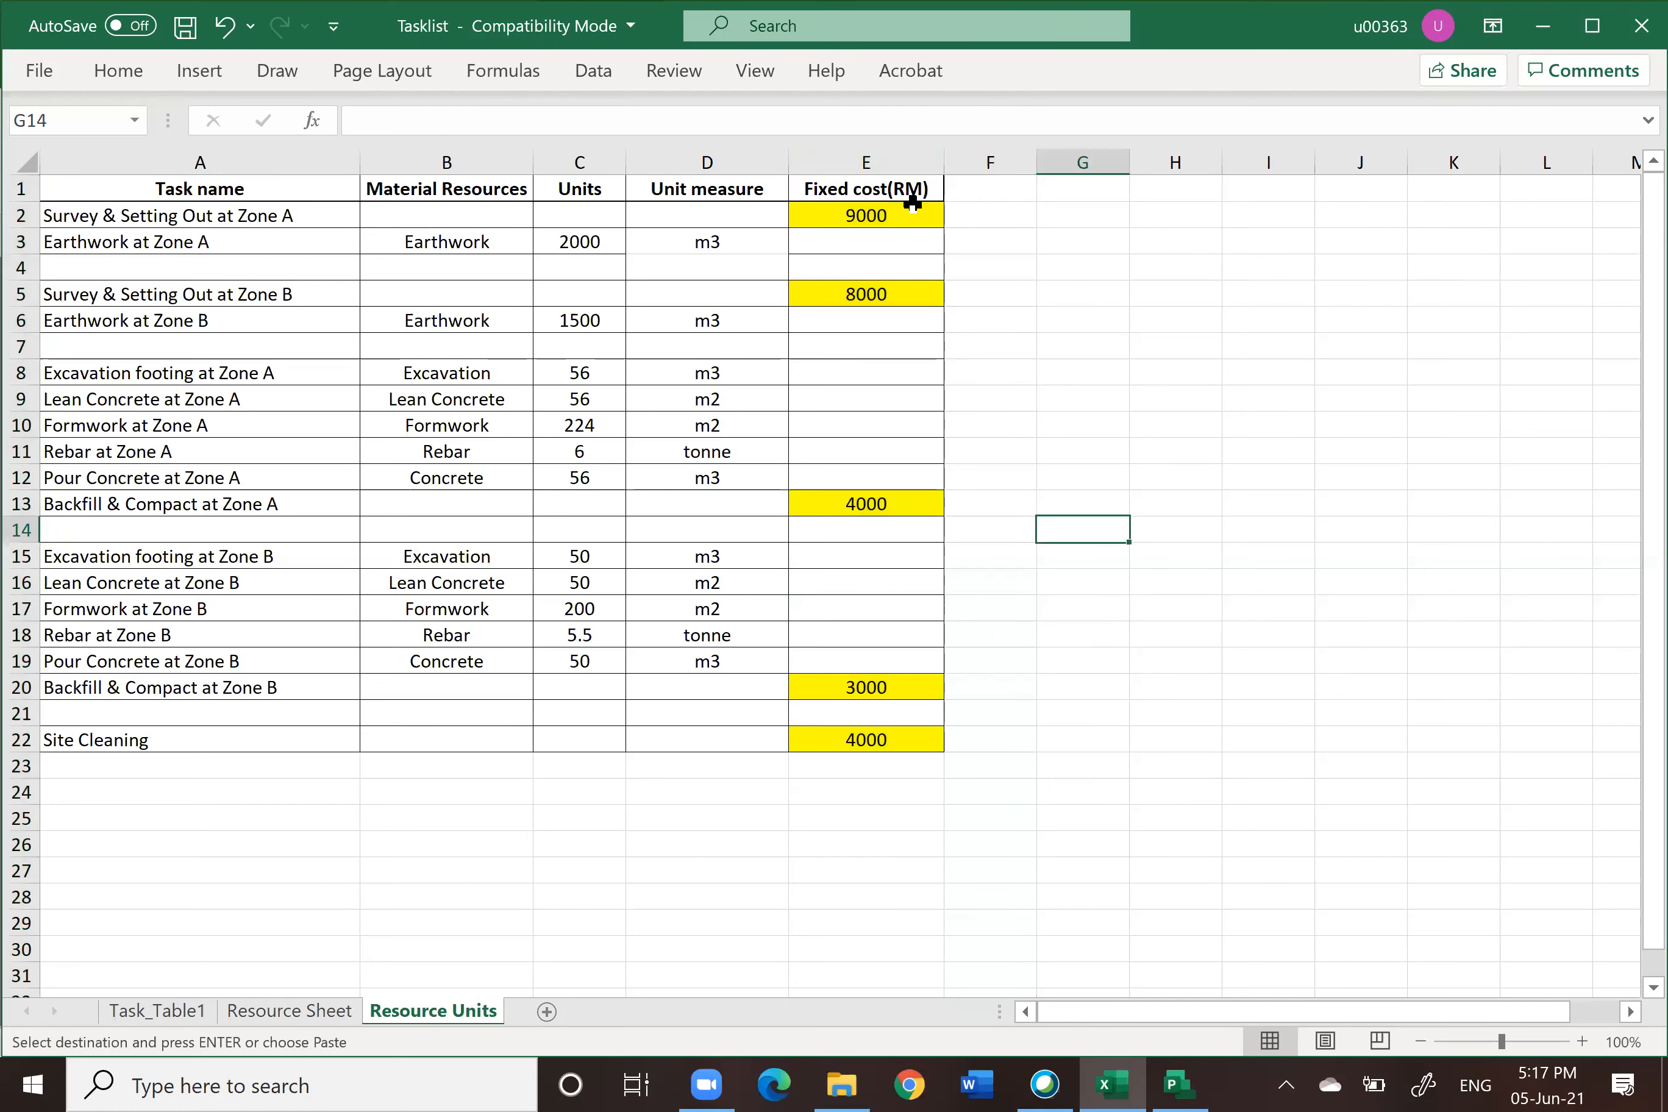
click(864, 162)
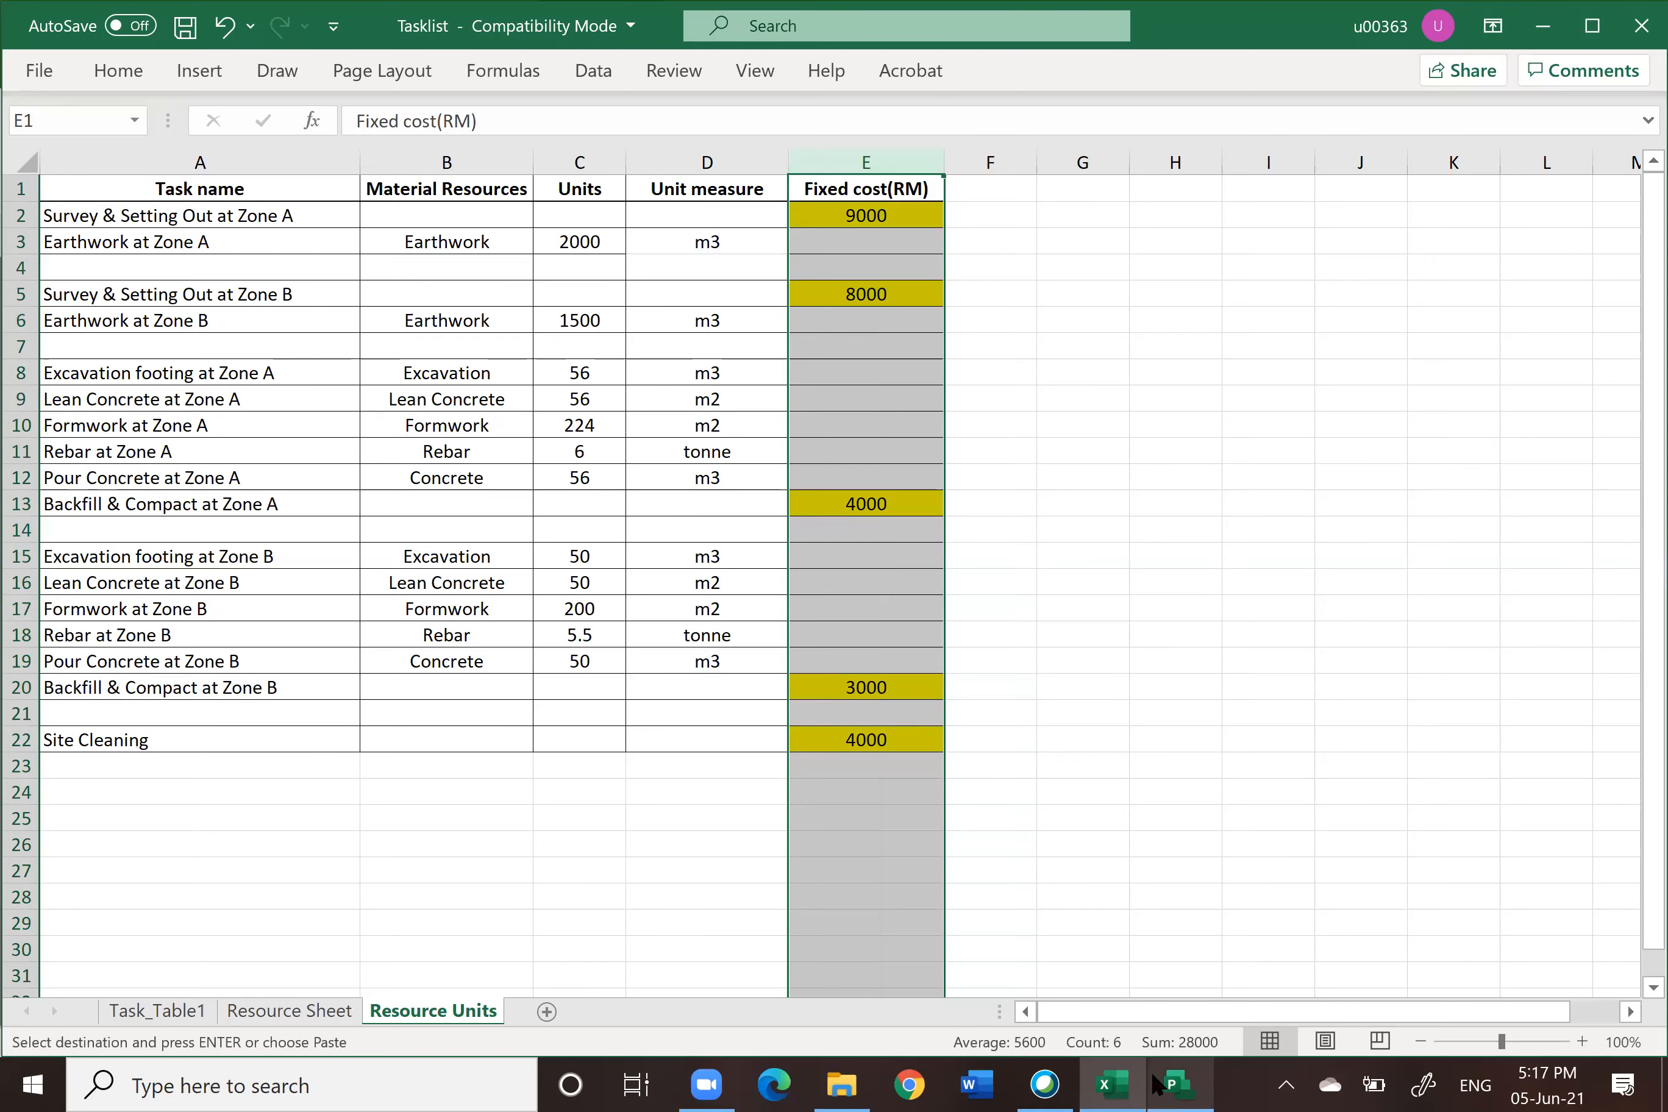
click(1178, 1084)
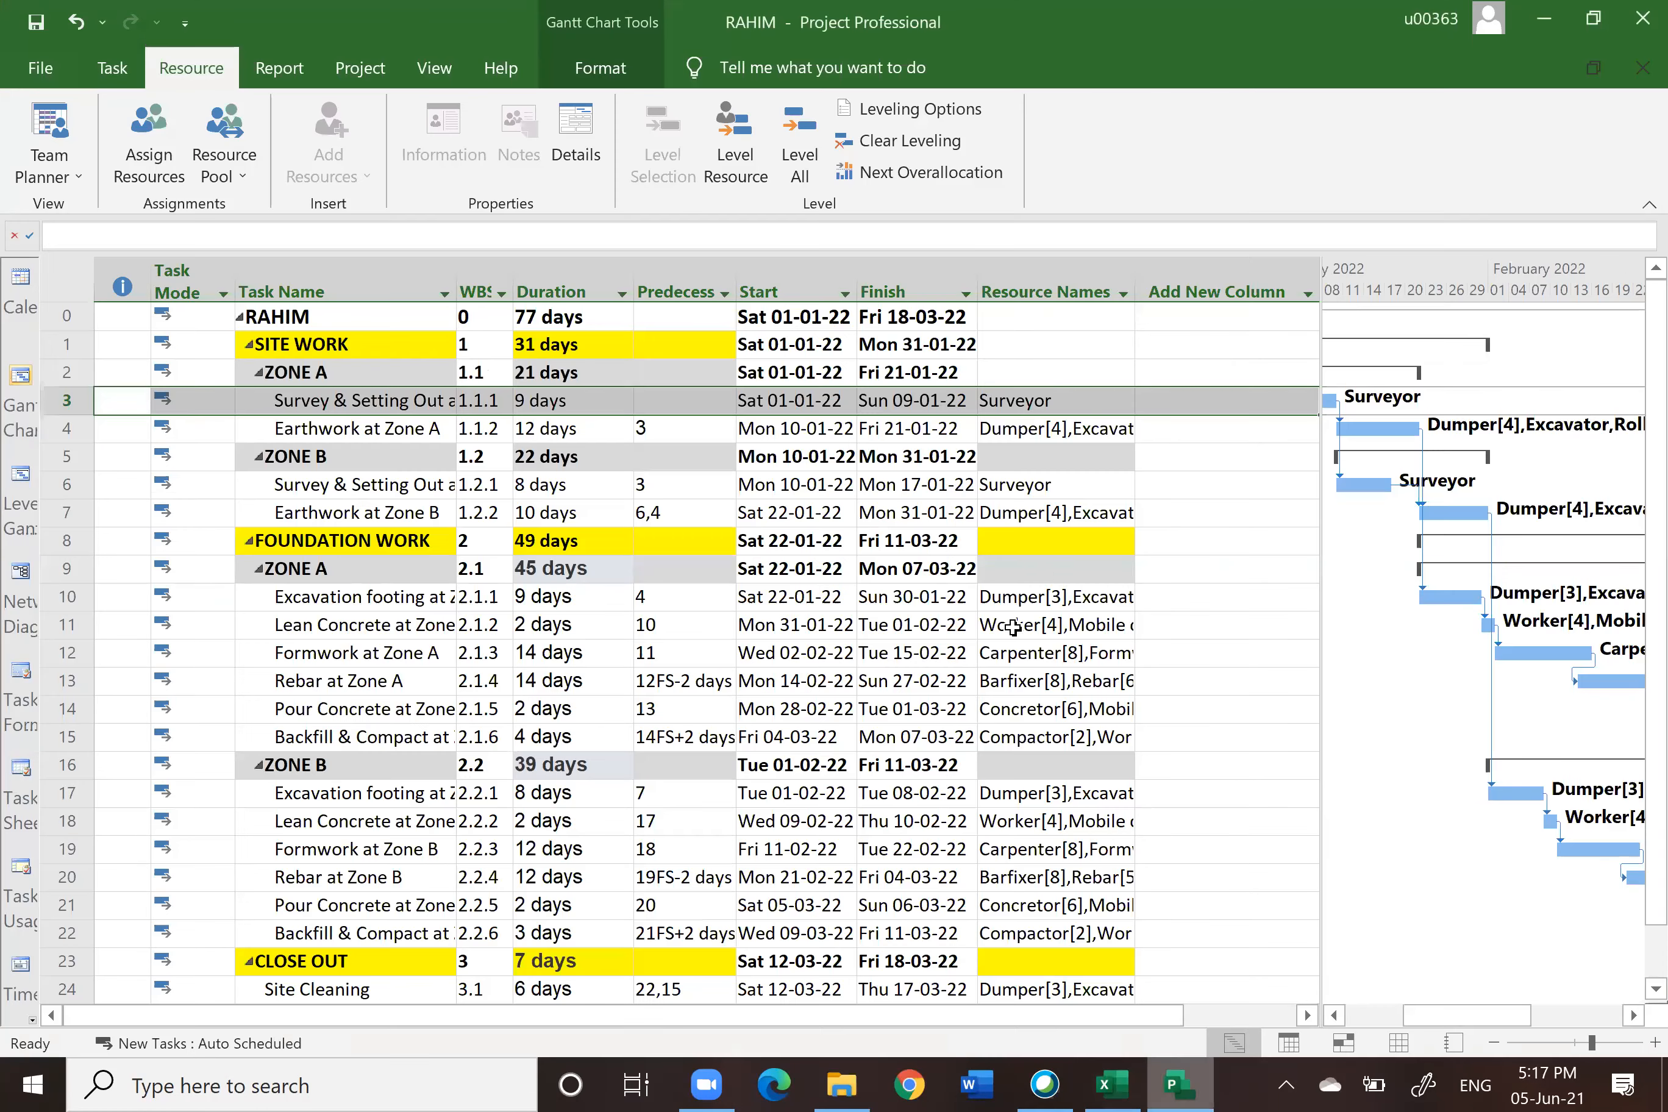
Step: Switch the task table to the Cost table
click(64, 284)
right_click(63, 284)
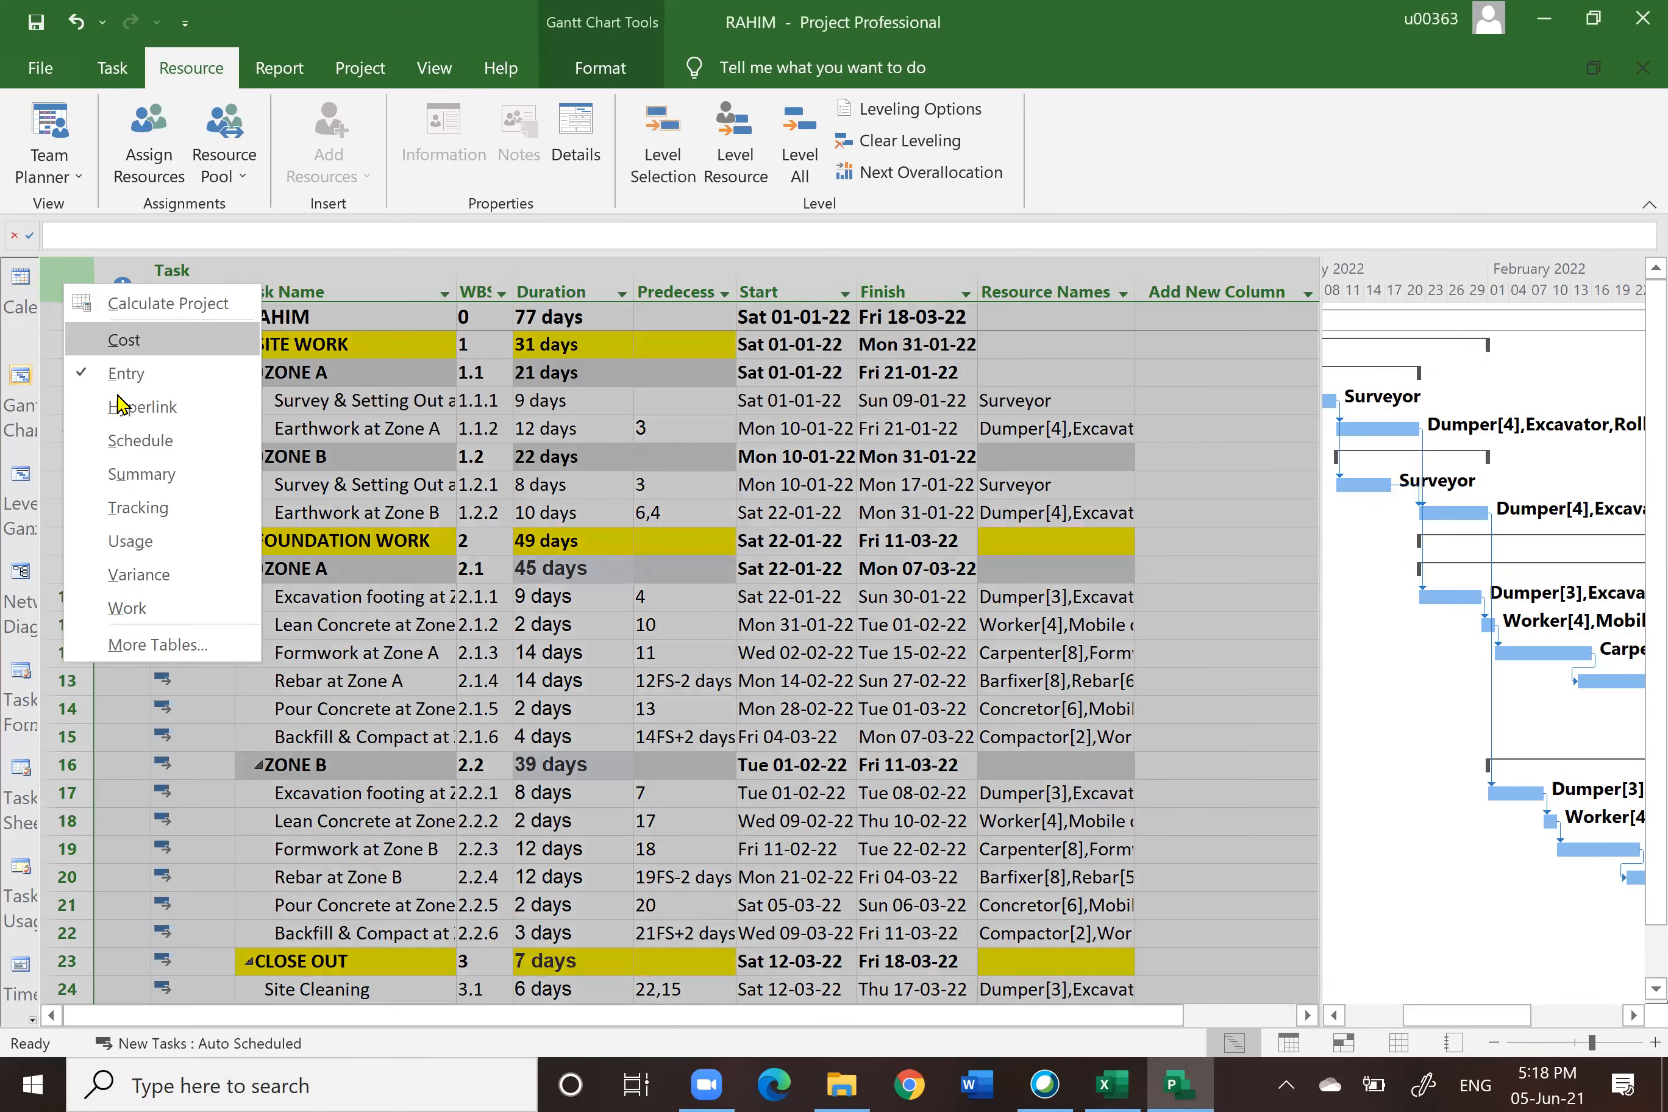
click(125, 341)
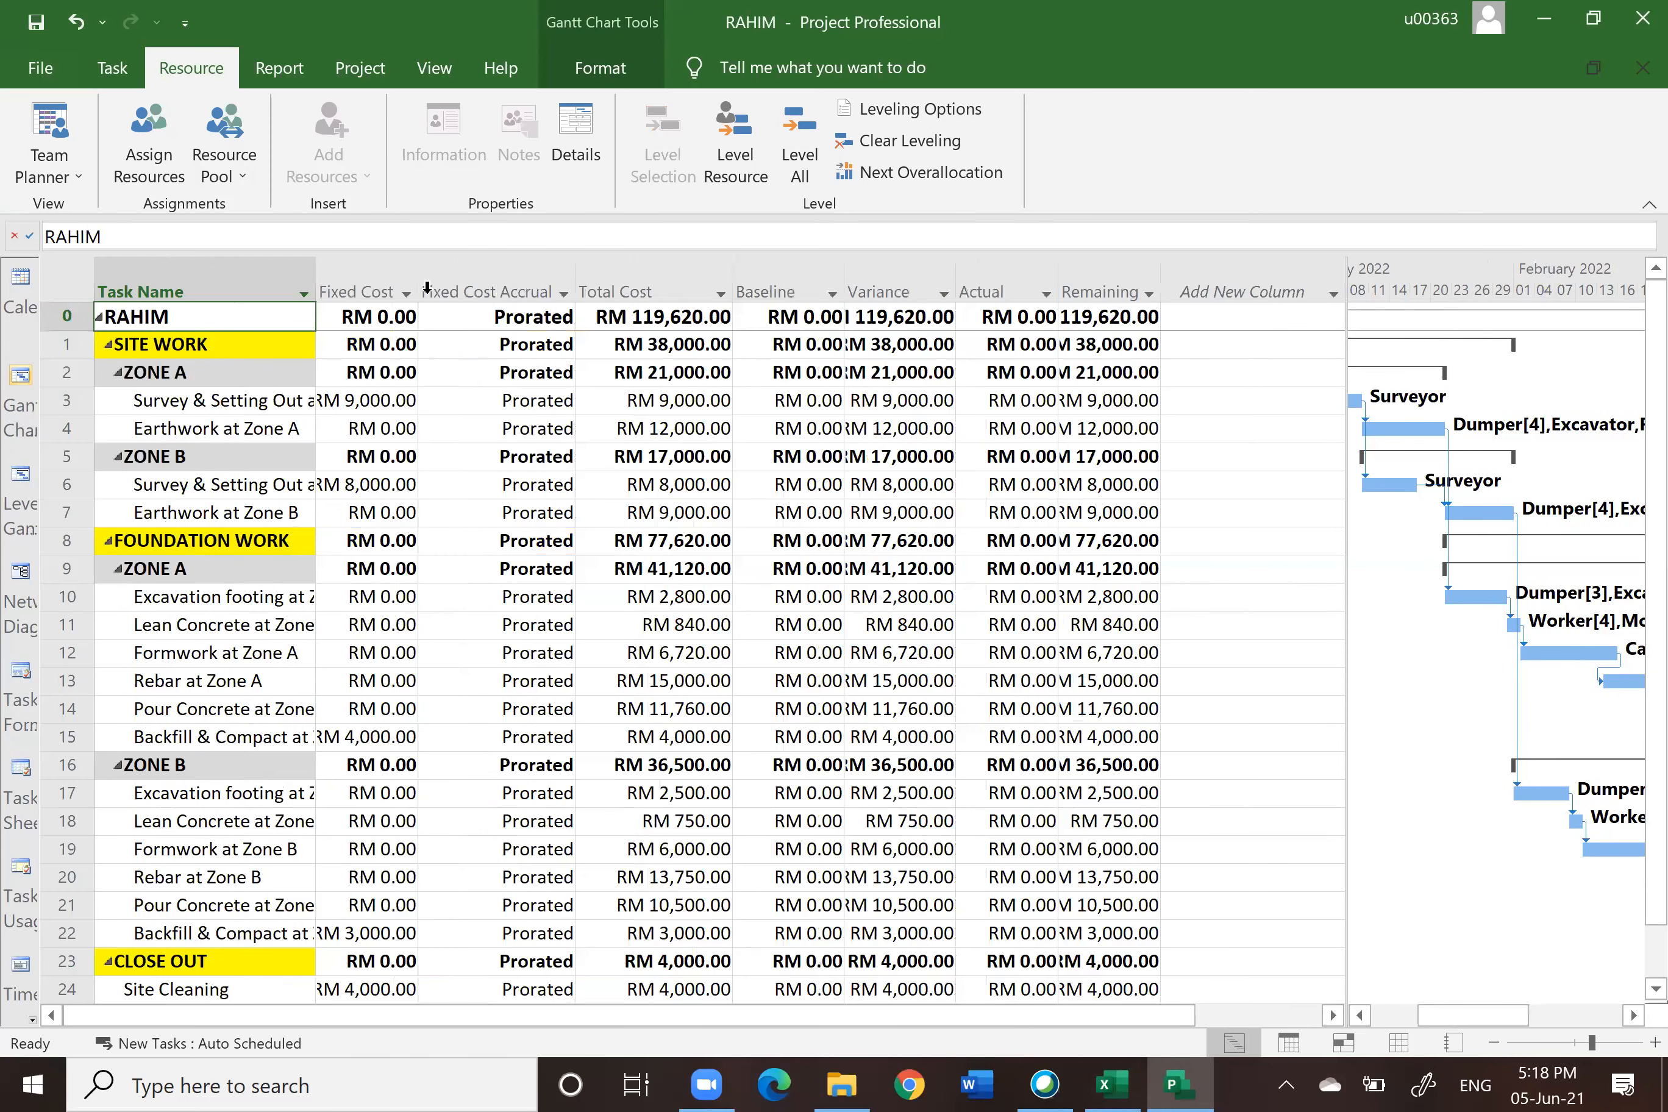
Step: Fill the Survey & Setting Out at Zone A fixed cost cell with green
click(381, 273)
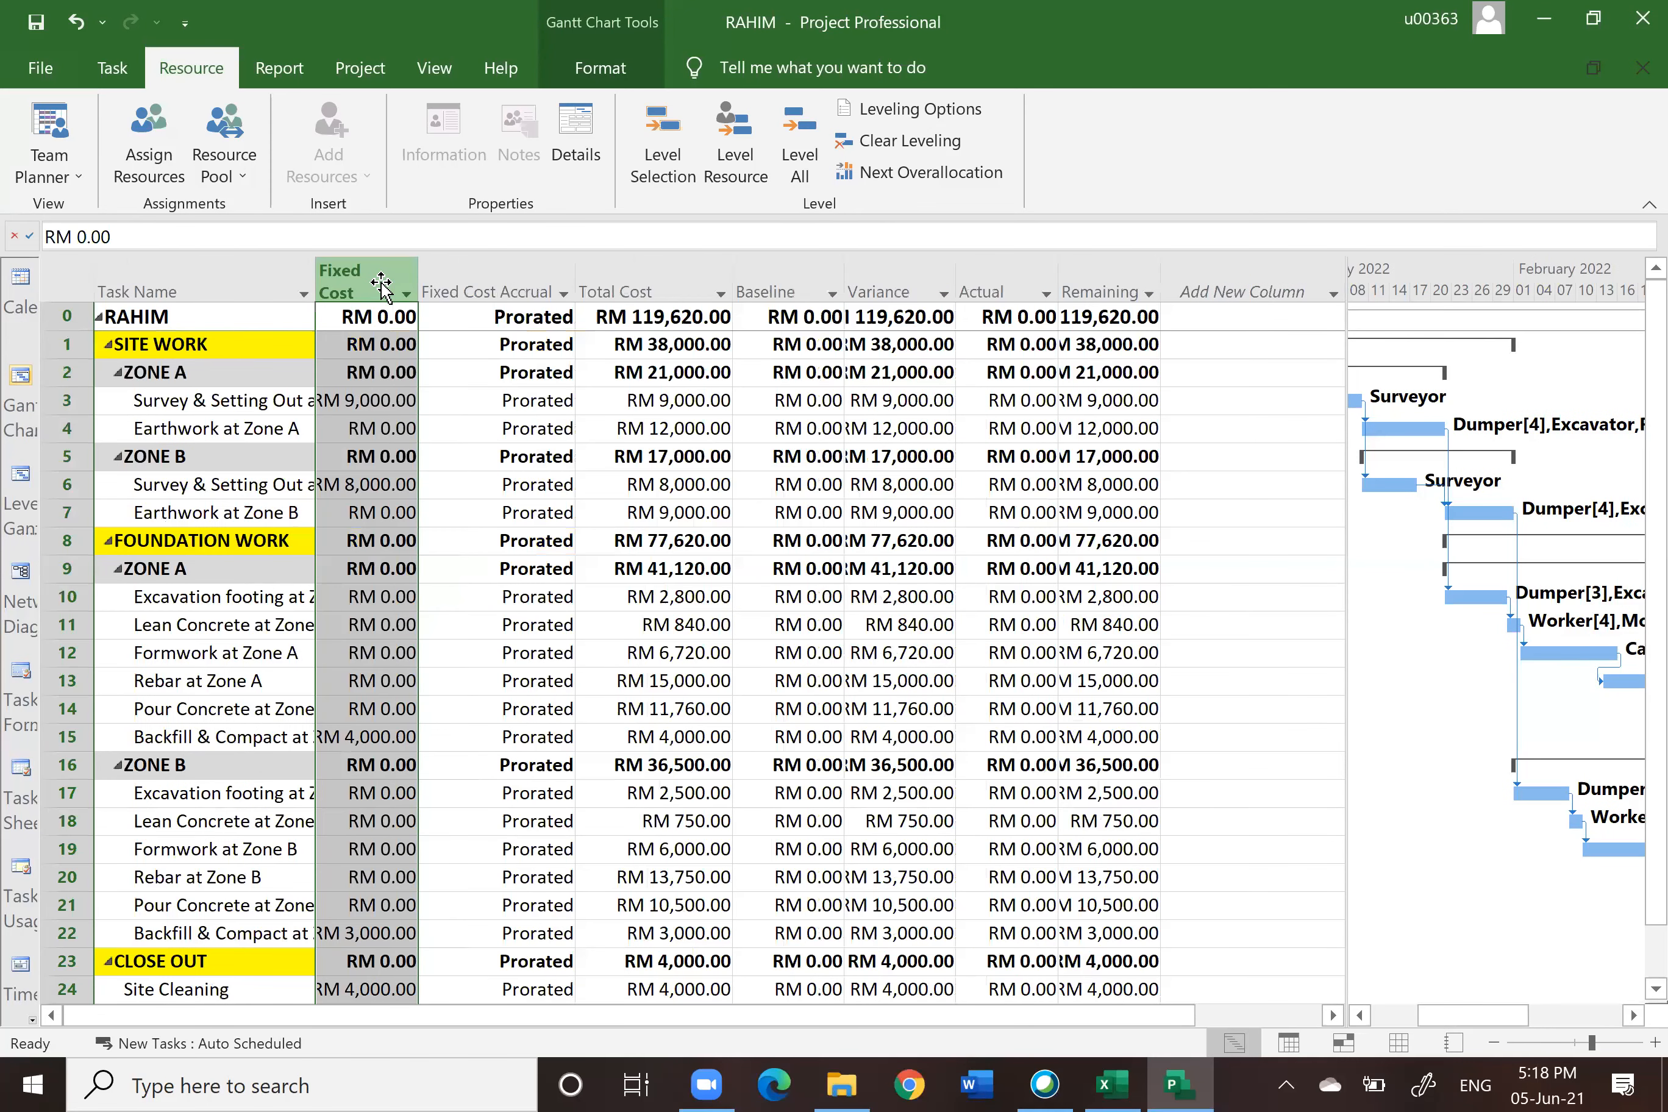
click(363, 400)
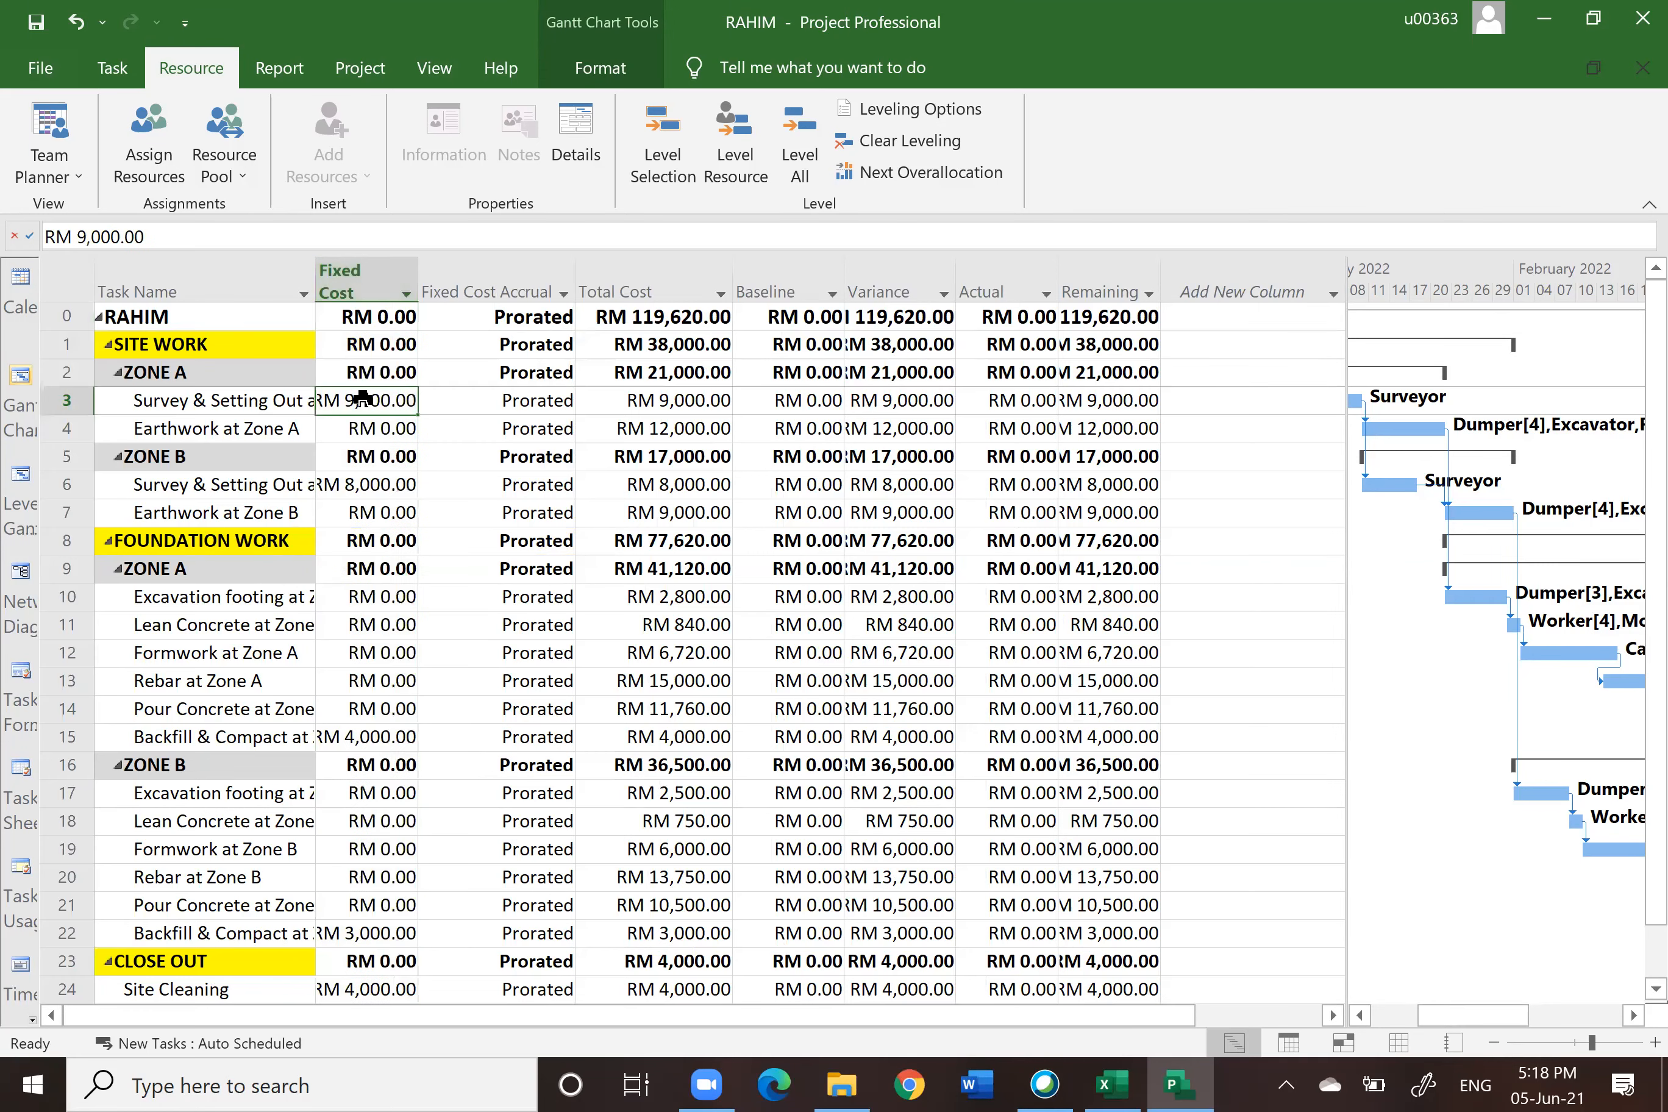
click(113, 69)
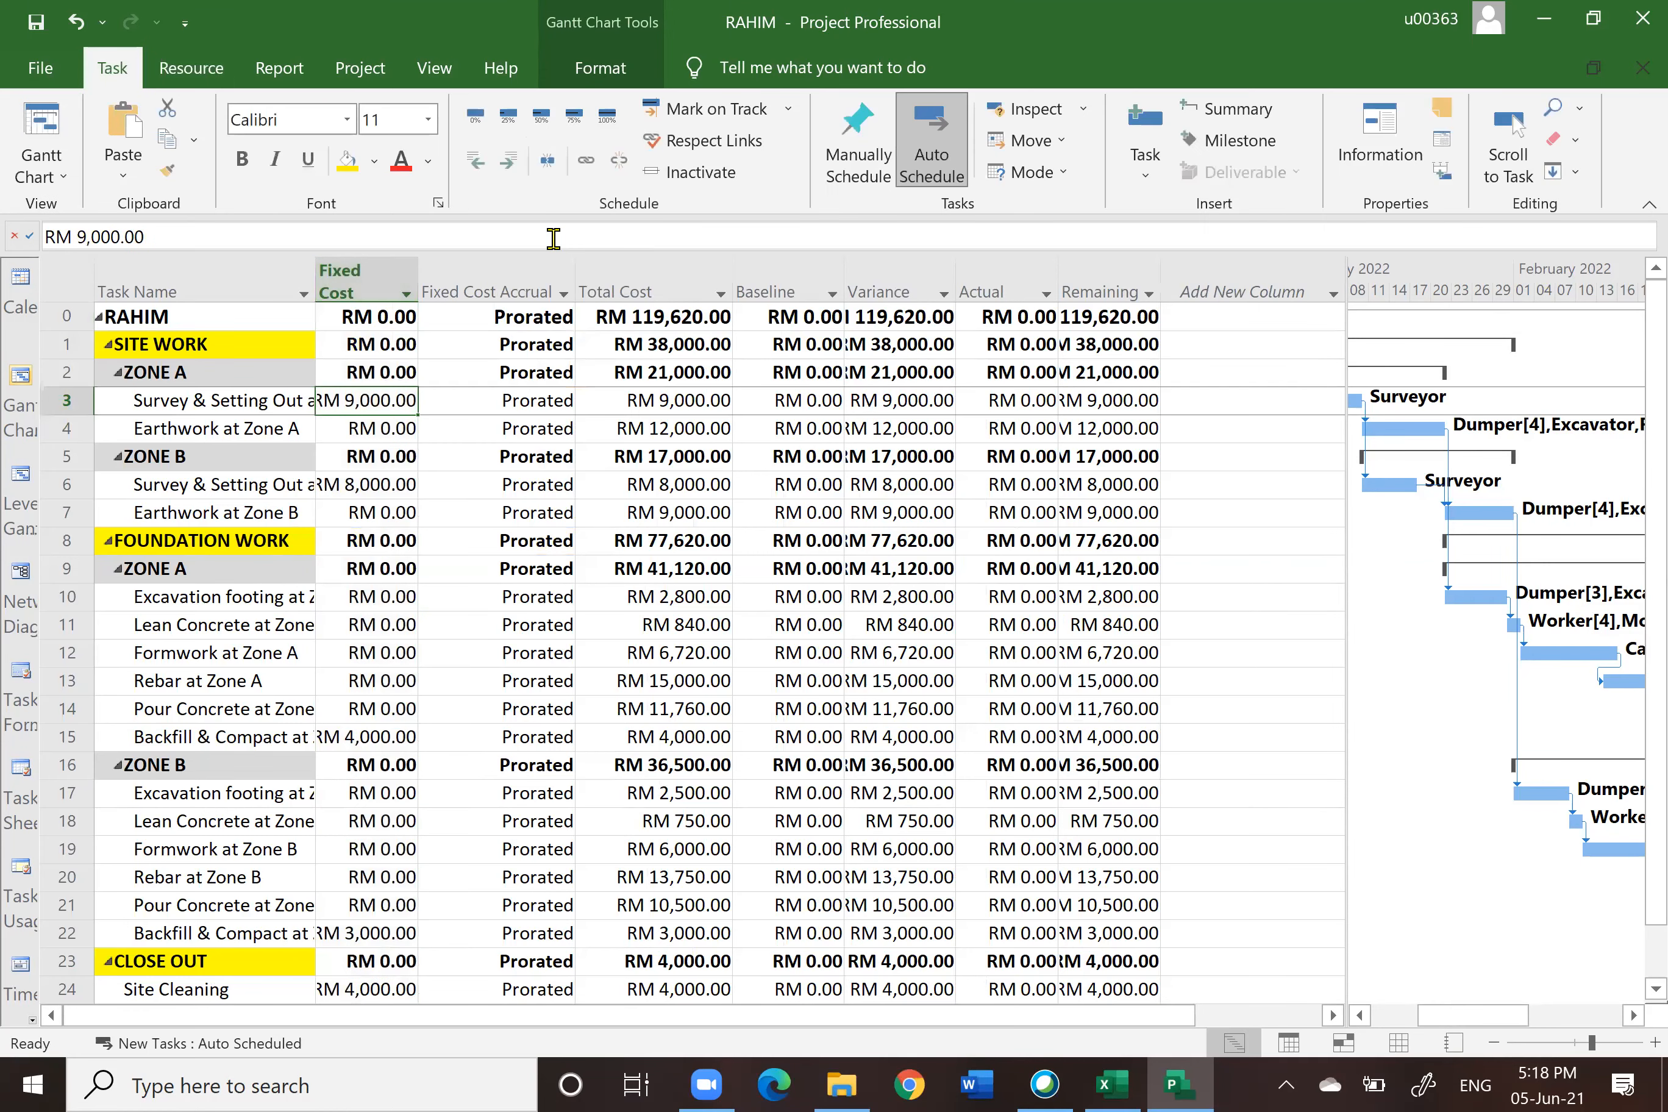
click(374, 162)
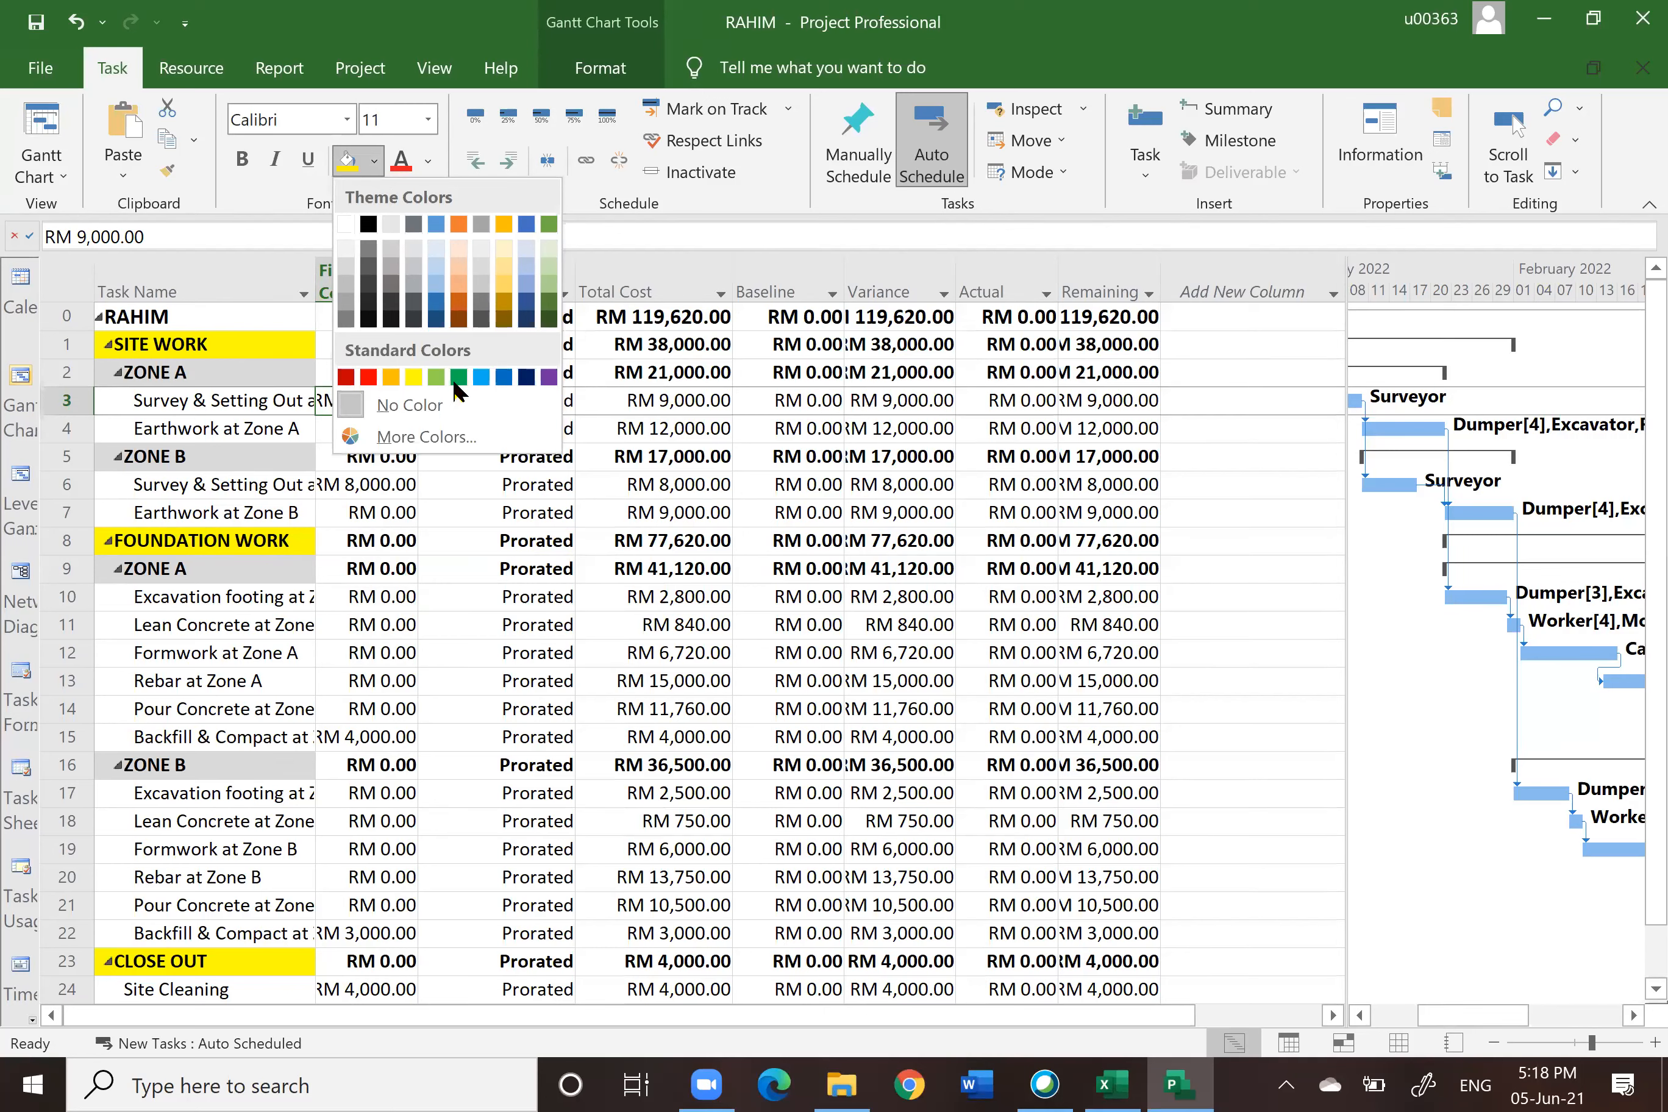
click(436, 377)
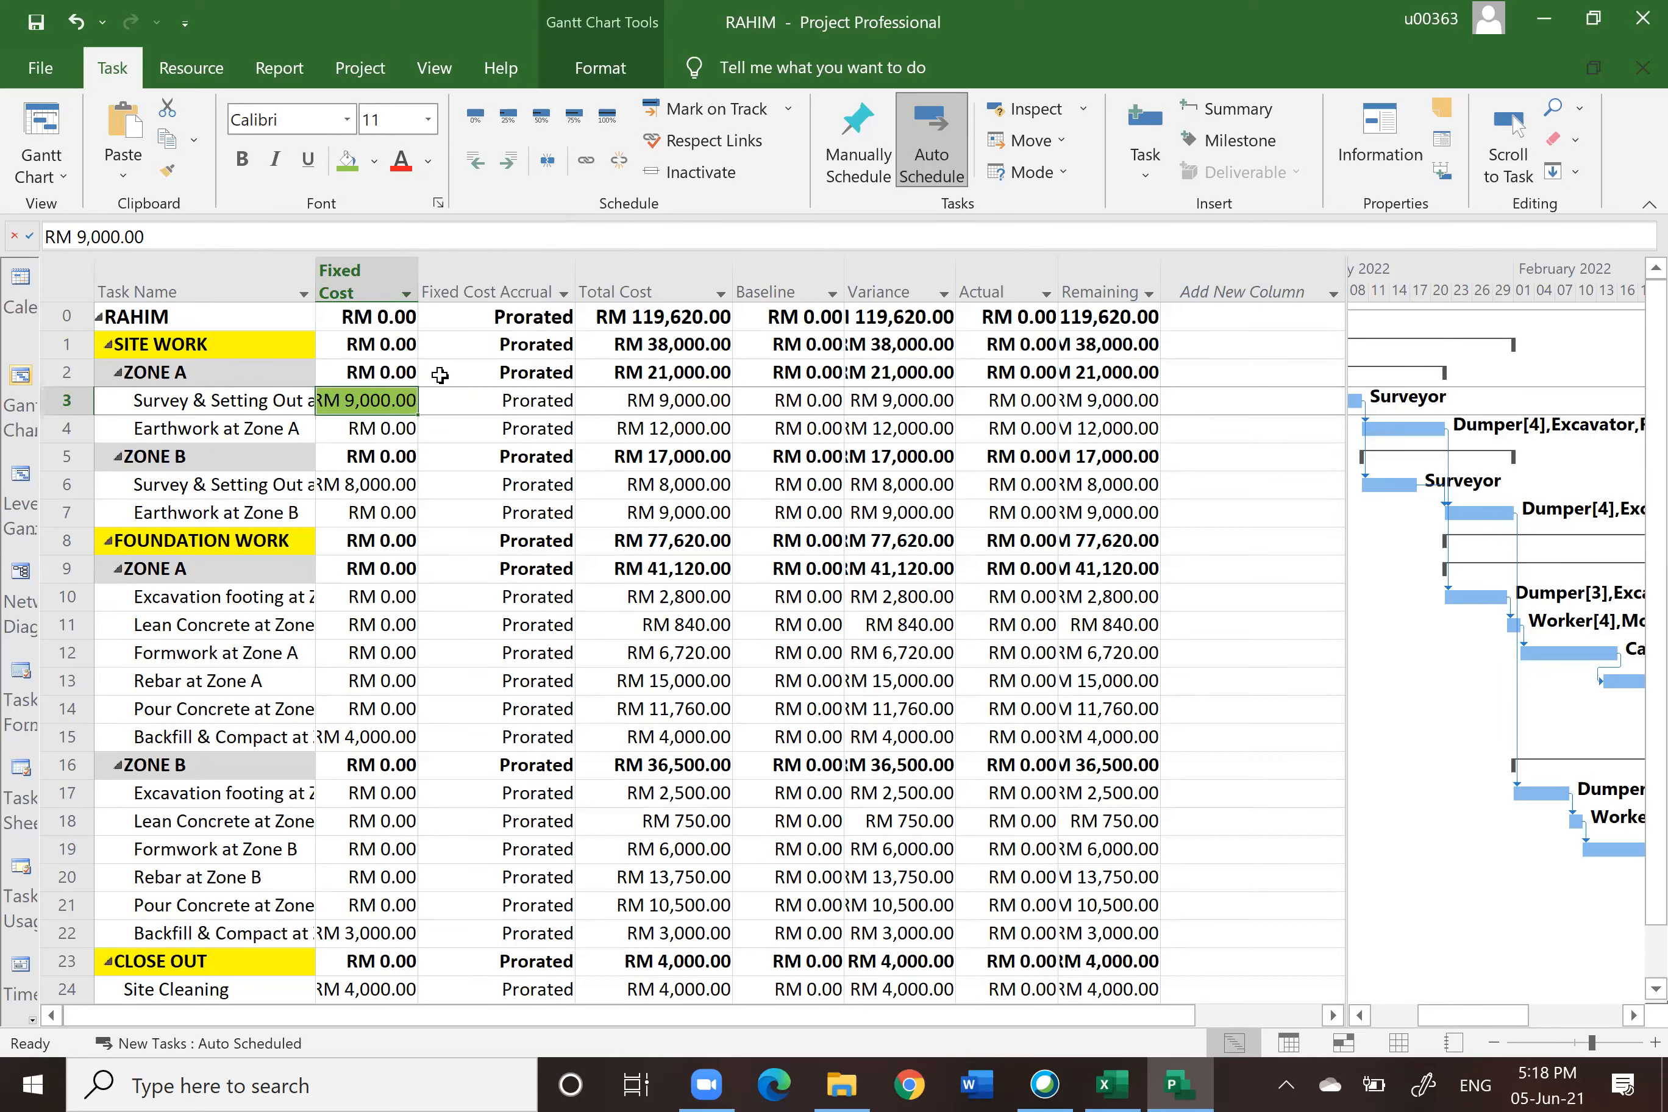
Step: Fill the fixed cost cells of Survey at Zone B, both Backfill & Compact tasks and Site Cleaning green
click(470, 487)
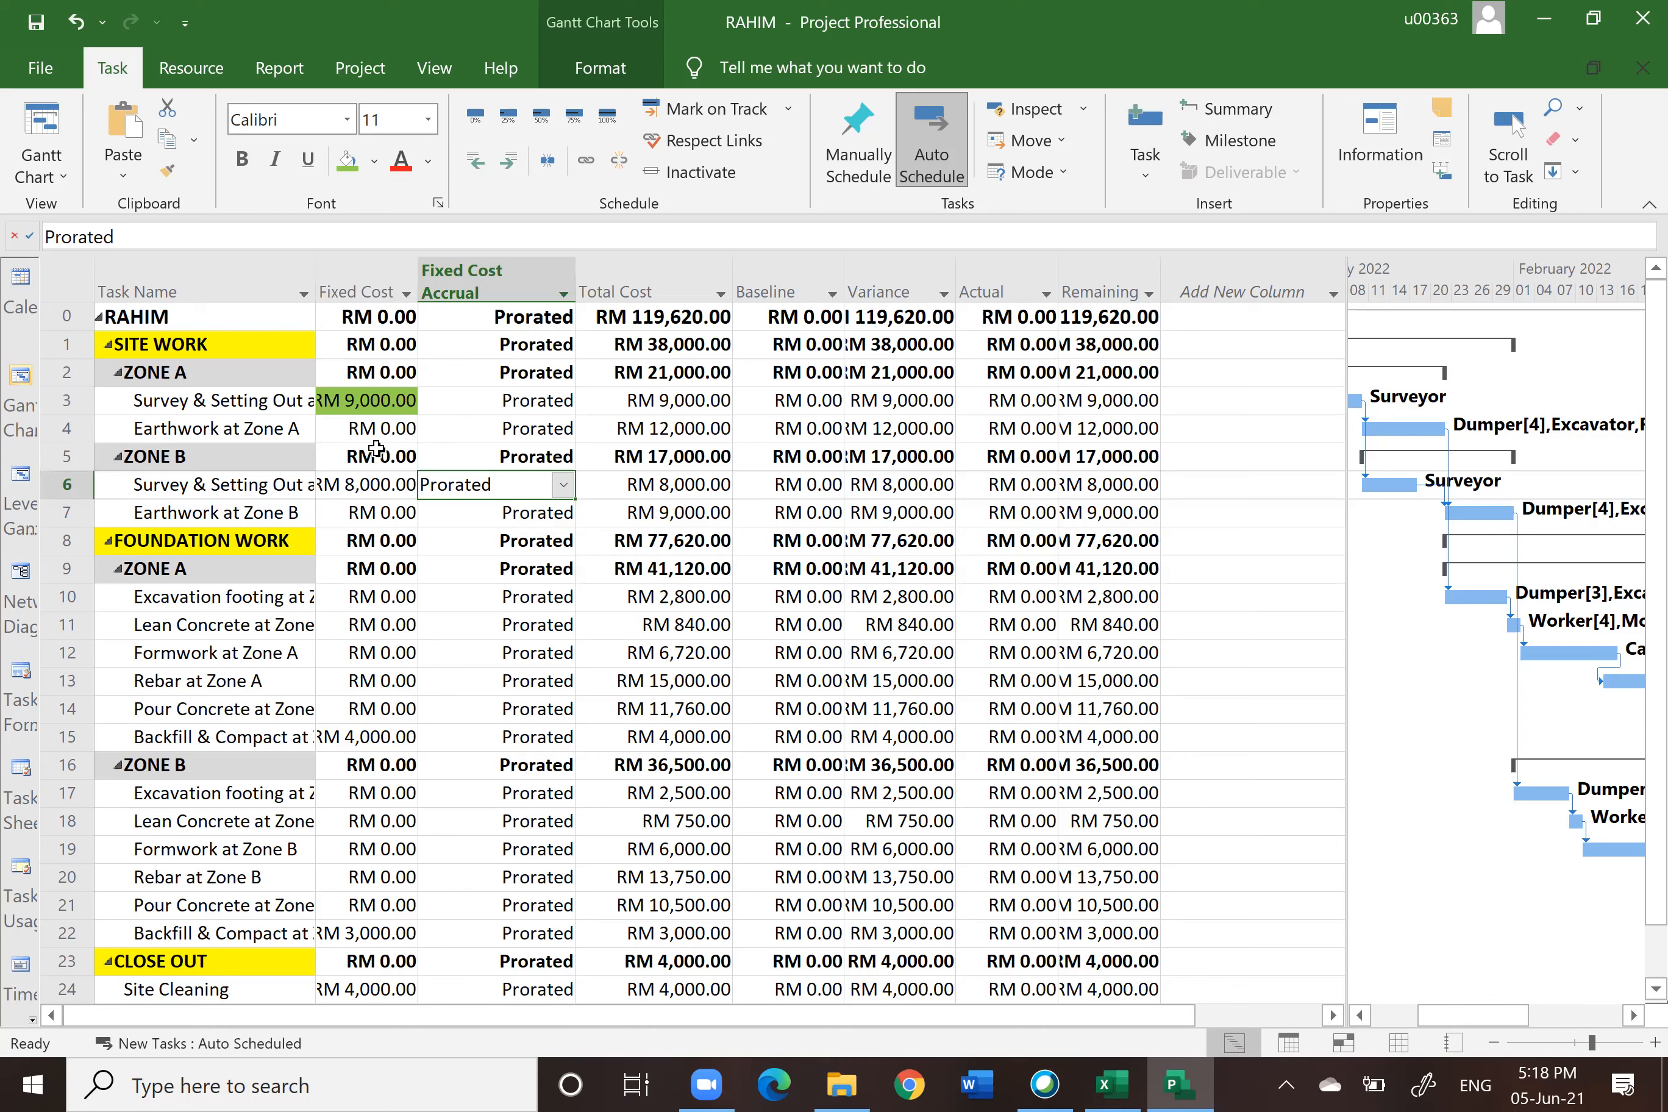
click(388, 488)
click(347, 161)
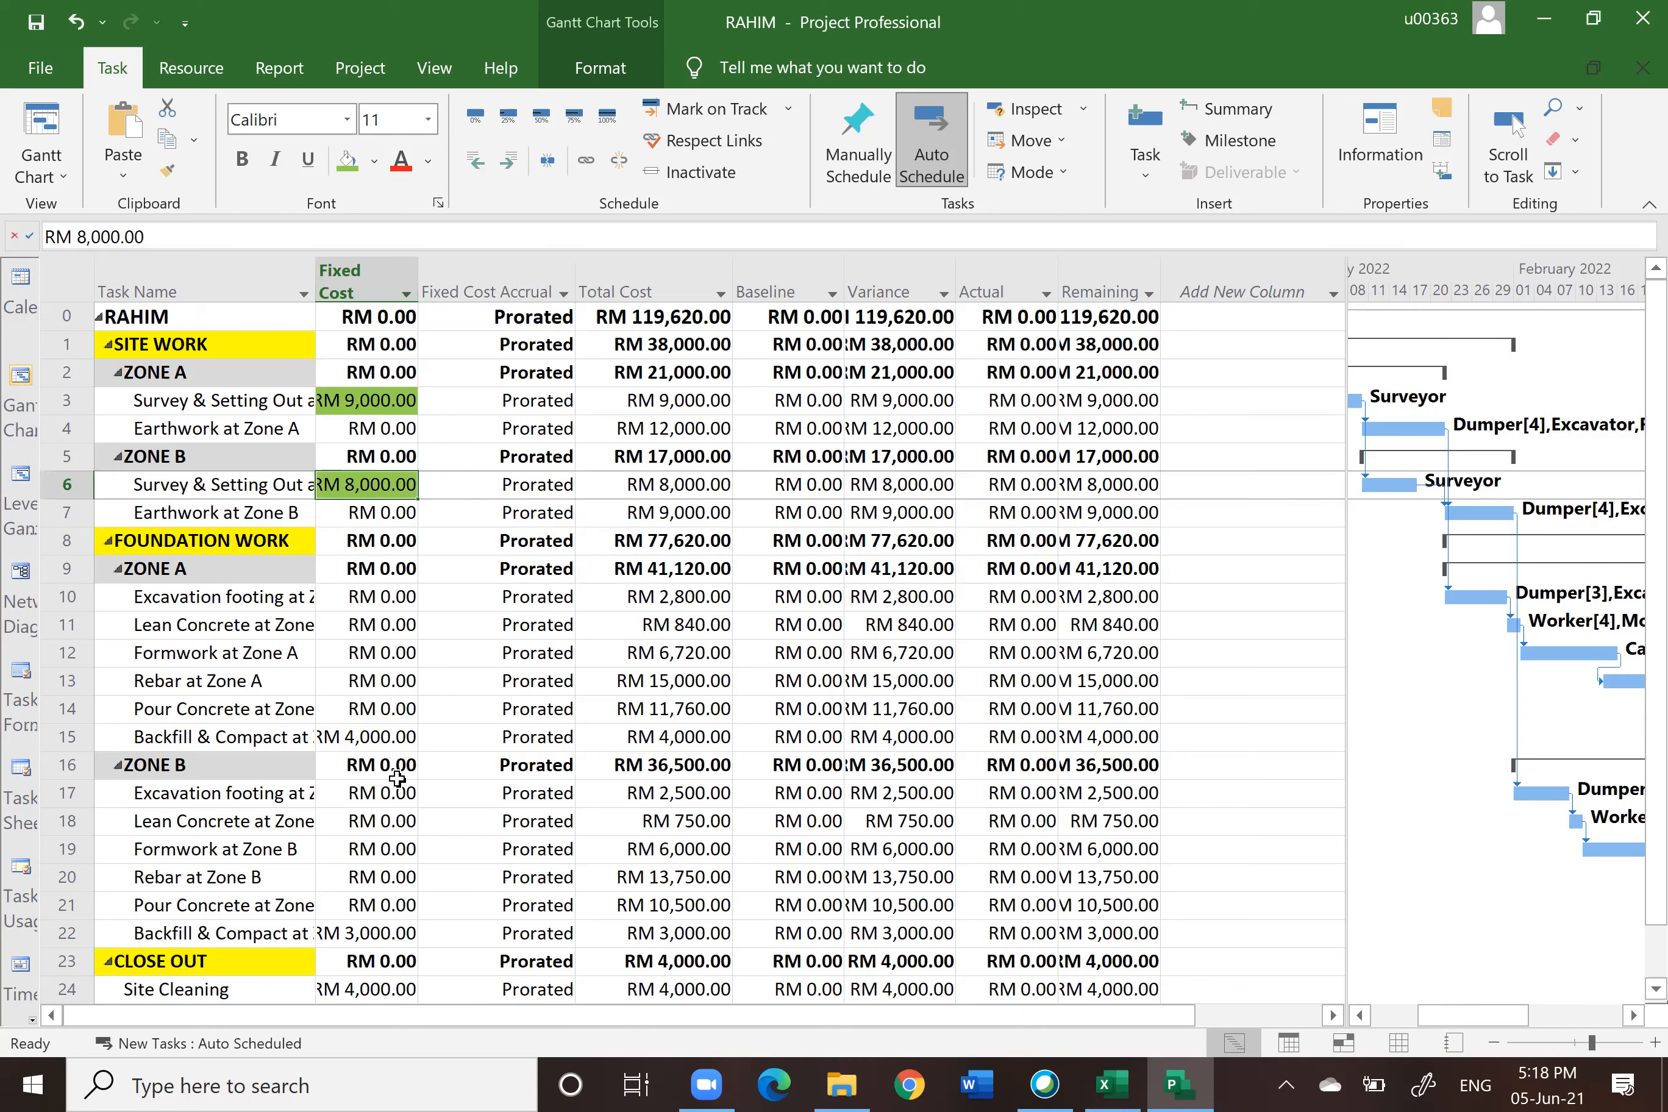
click(380, 737)
click(347, 171)
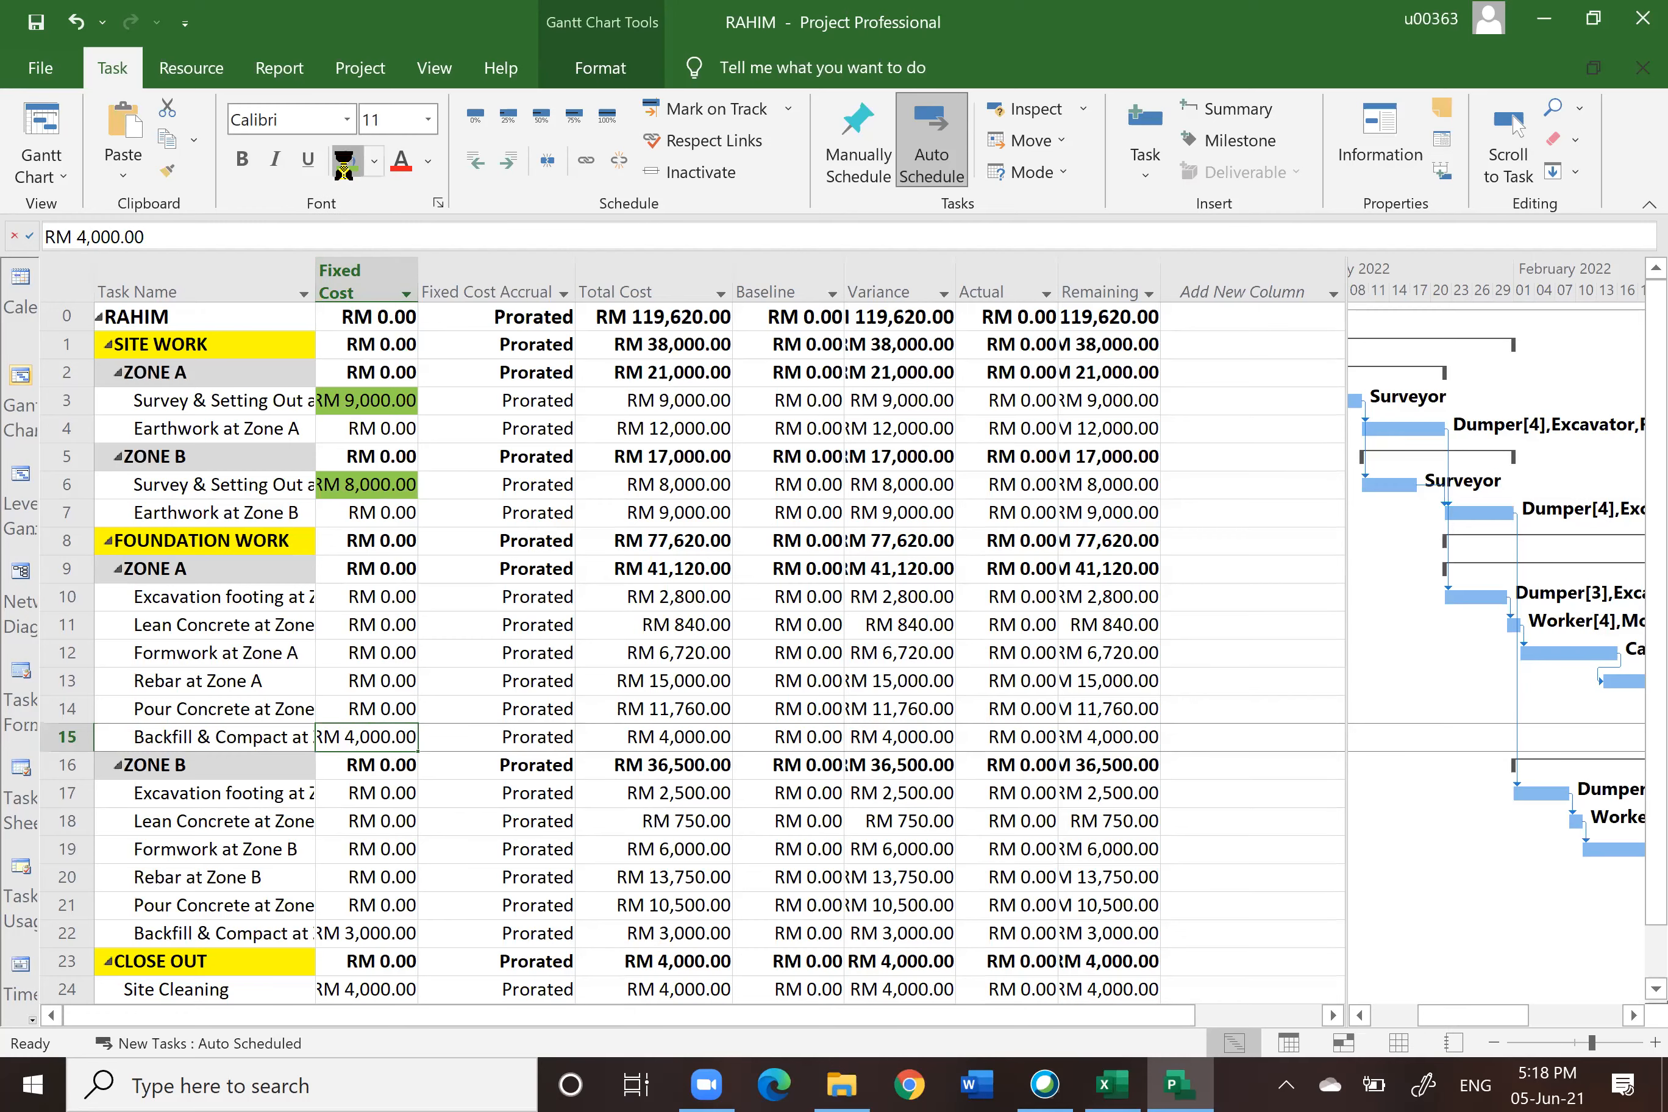
scroll(595, 503, down, 2)
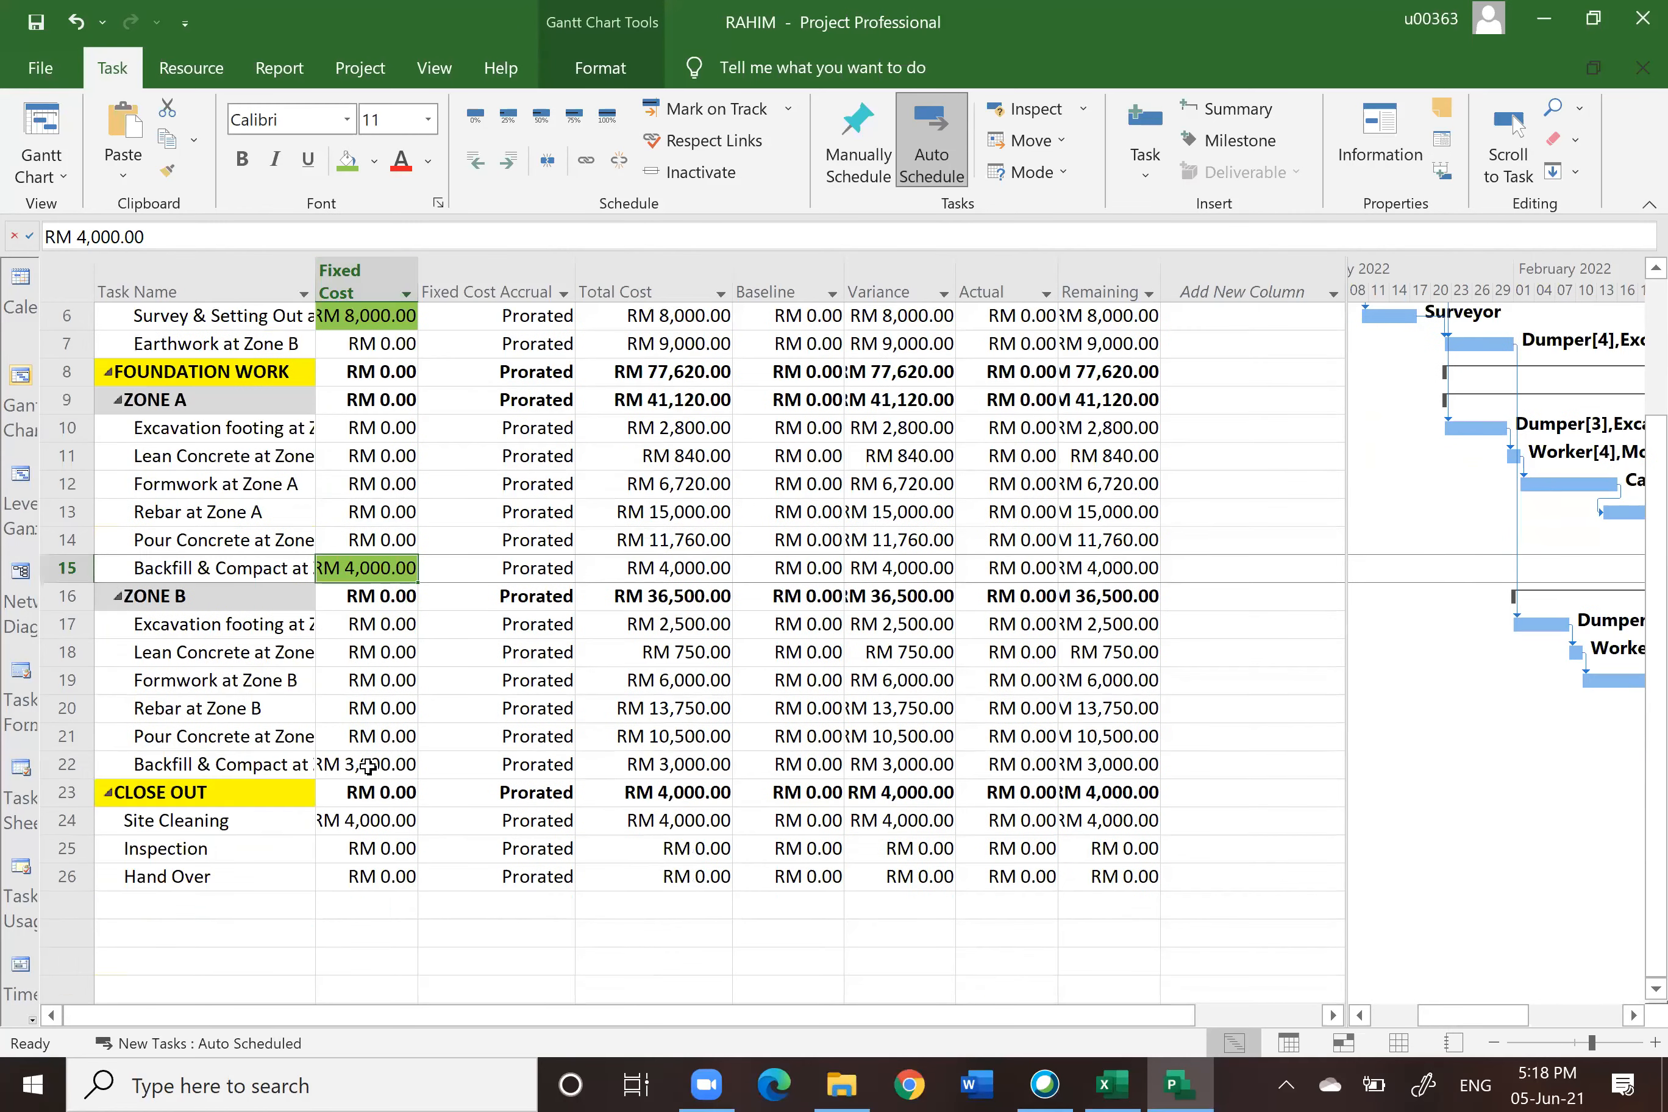
click(369, 765)
click(347, 170)
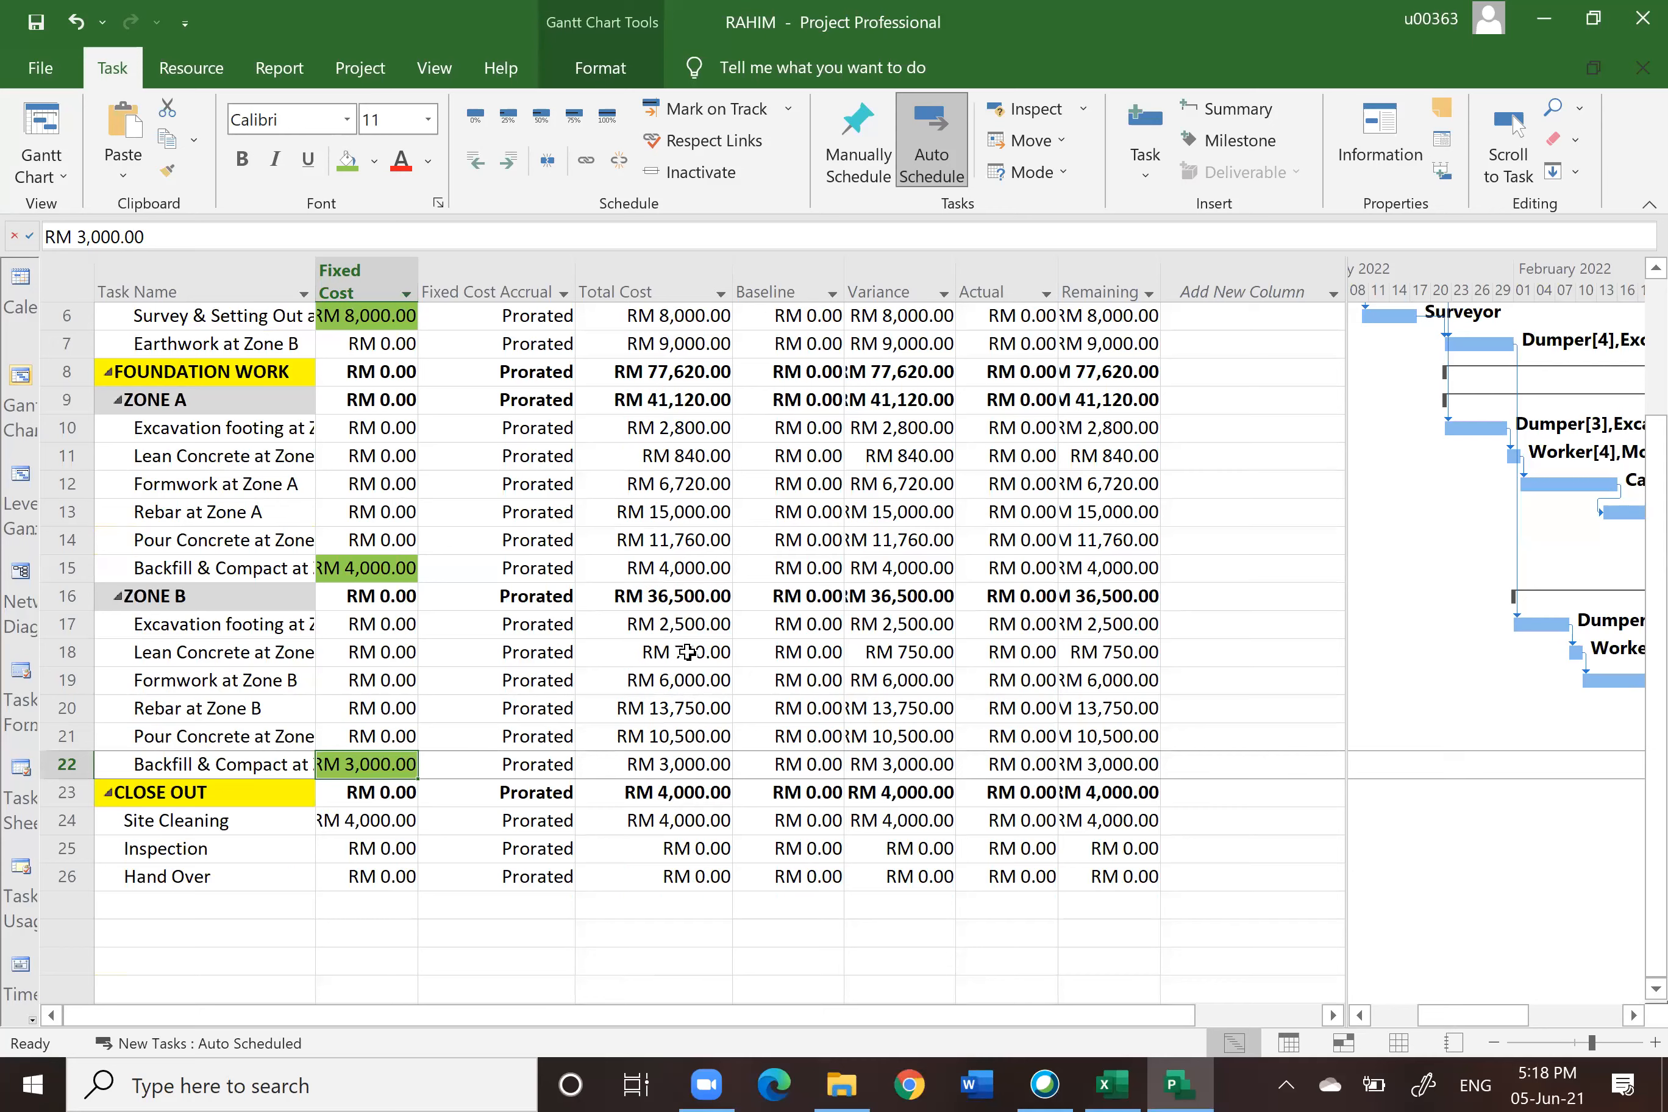
click(363, 820)
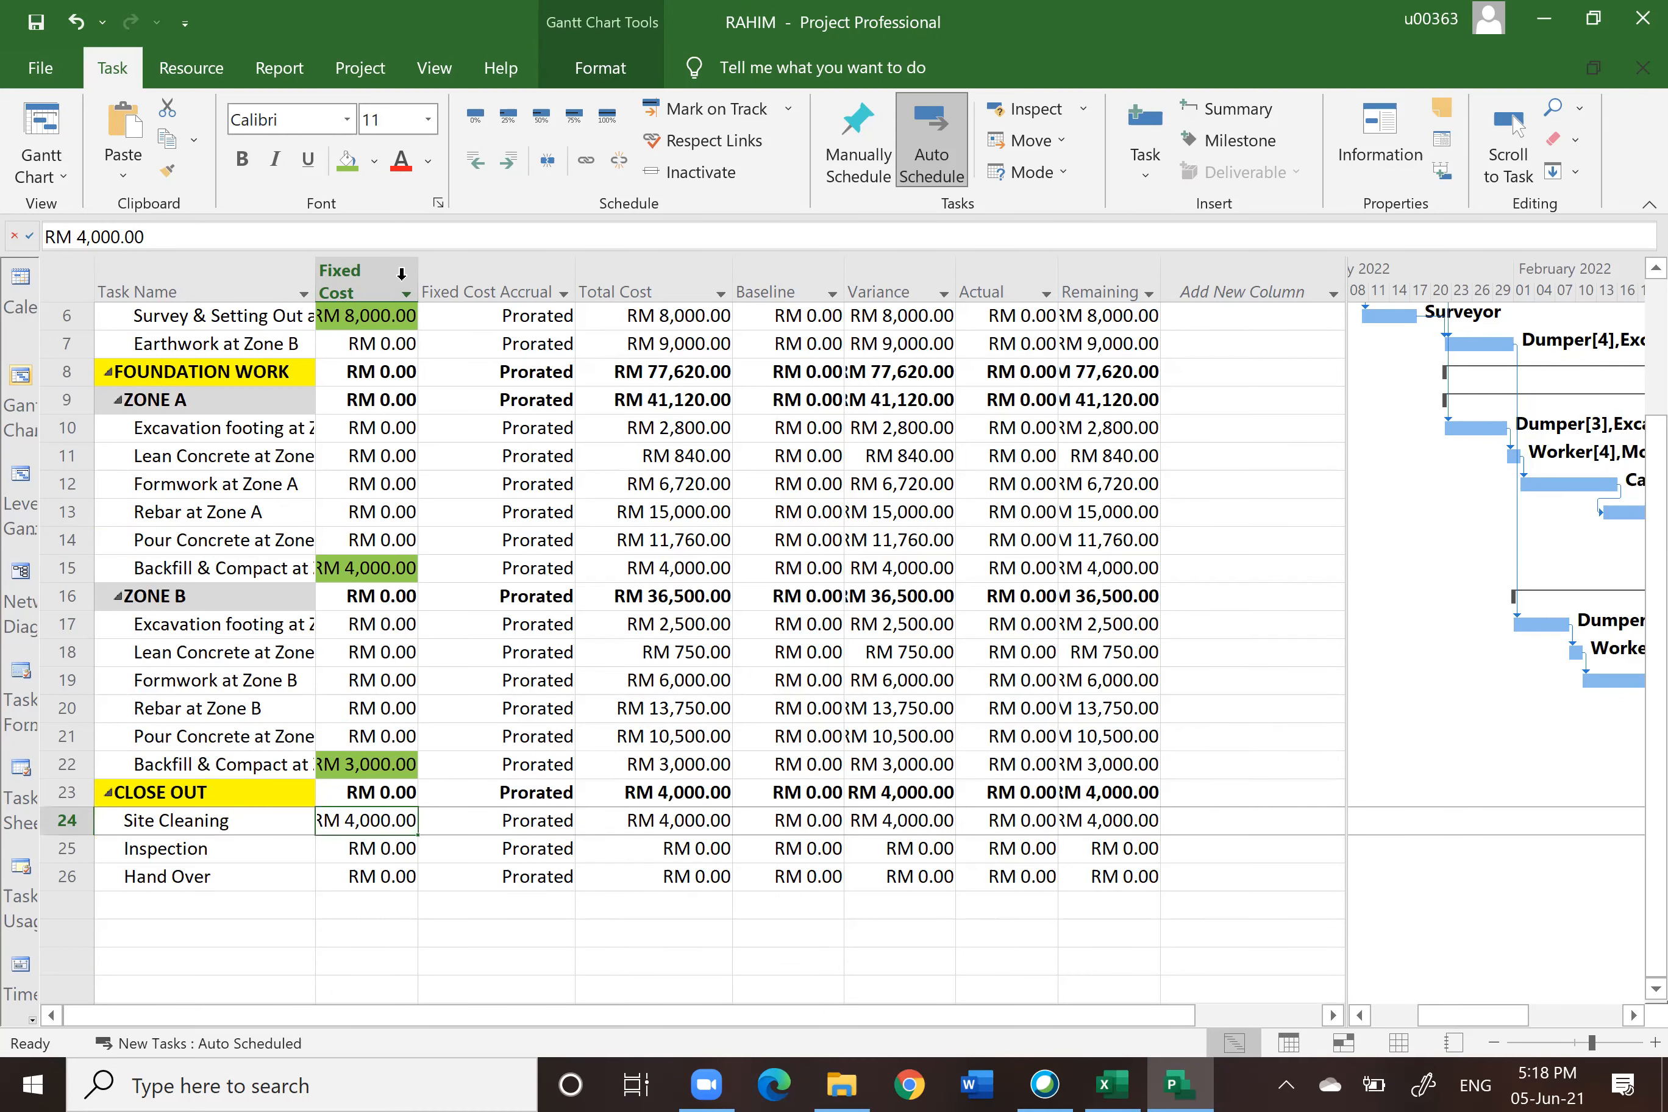
click(347, 171)
click(561, 962)
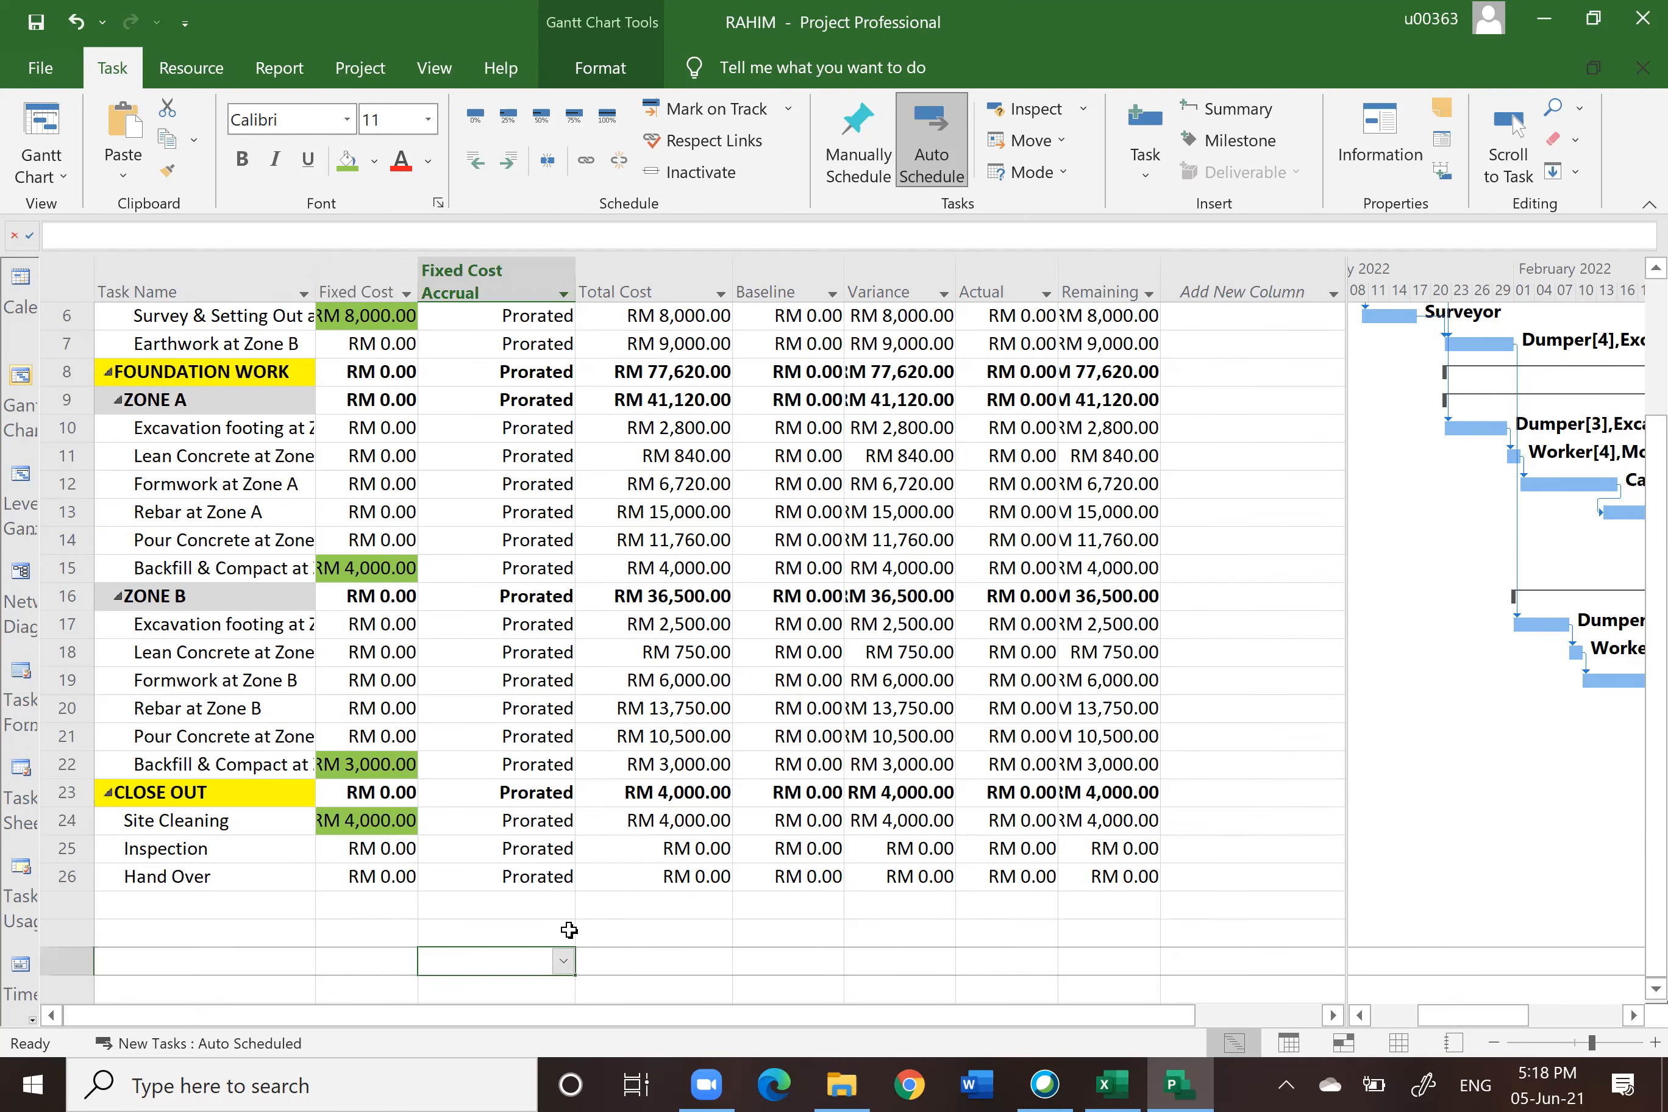
scroll(587, 855, up, 2)
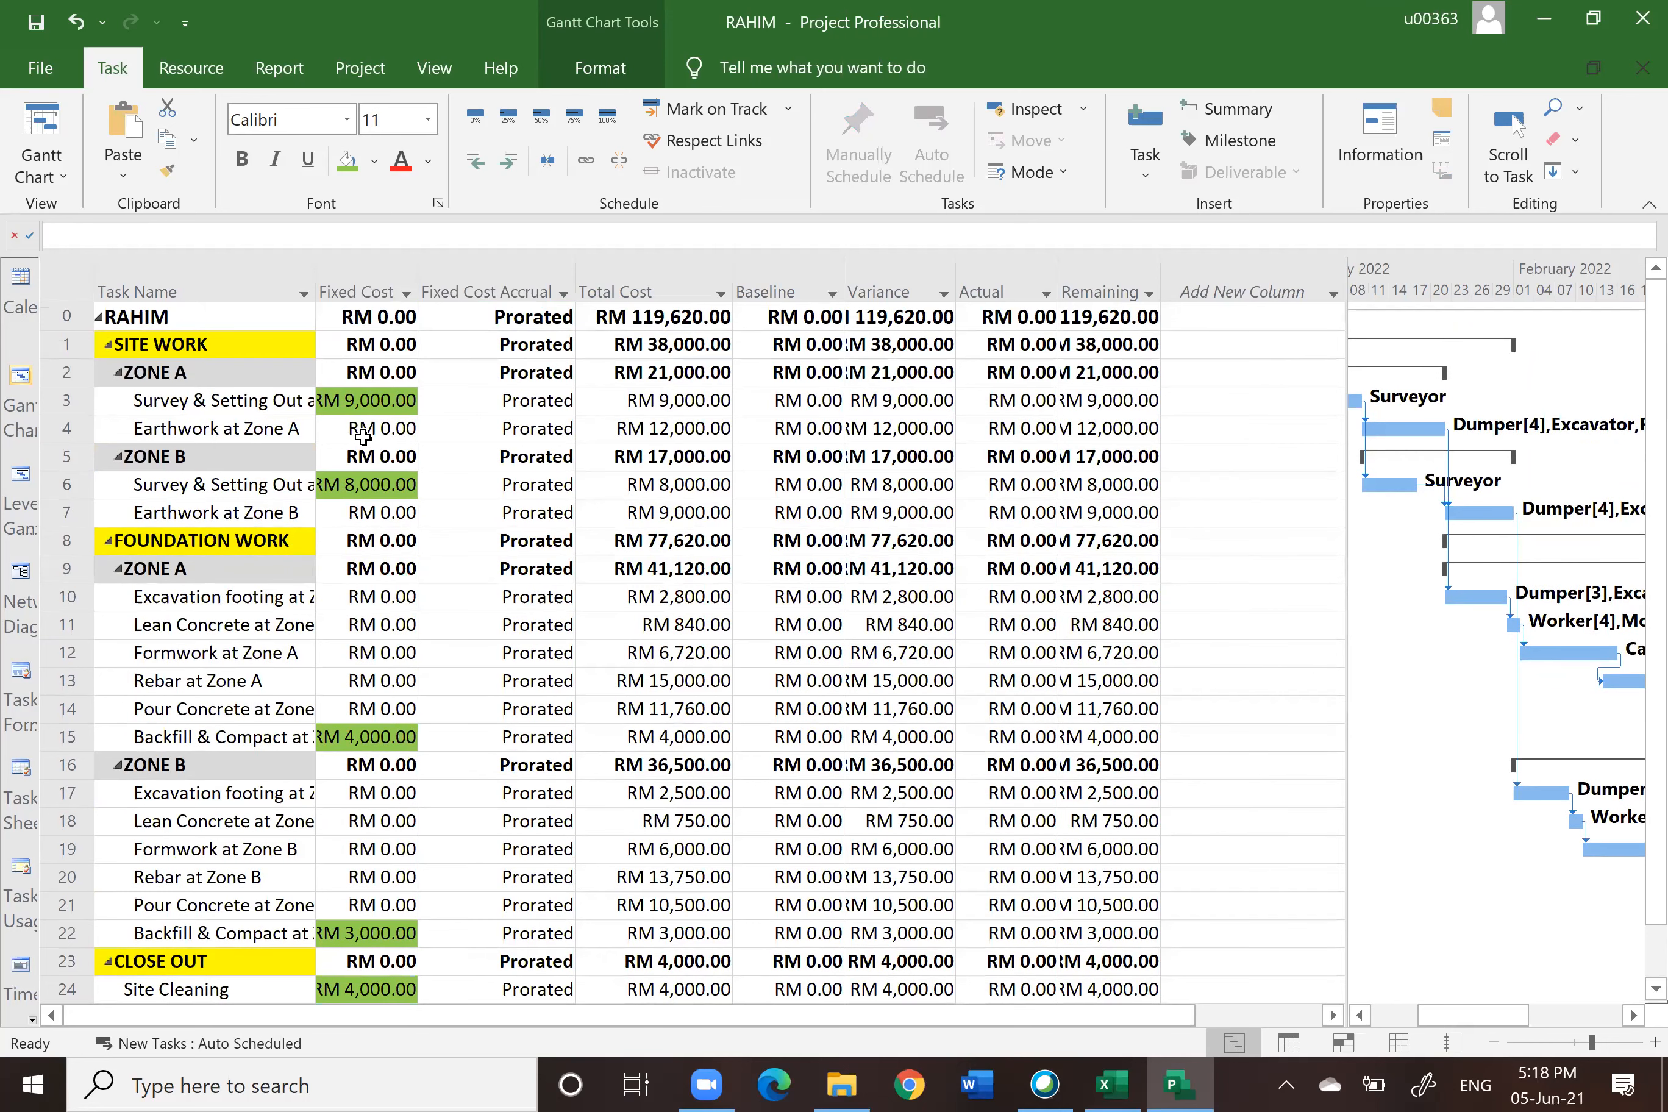
Step: Fill the RAHIM project's Total Cost cell with light blue
click(640, 316)
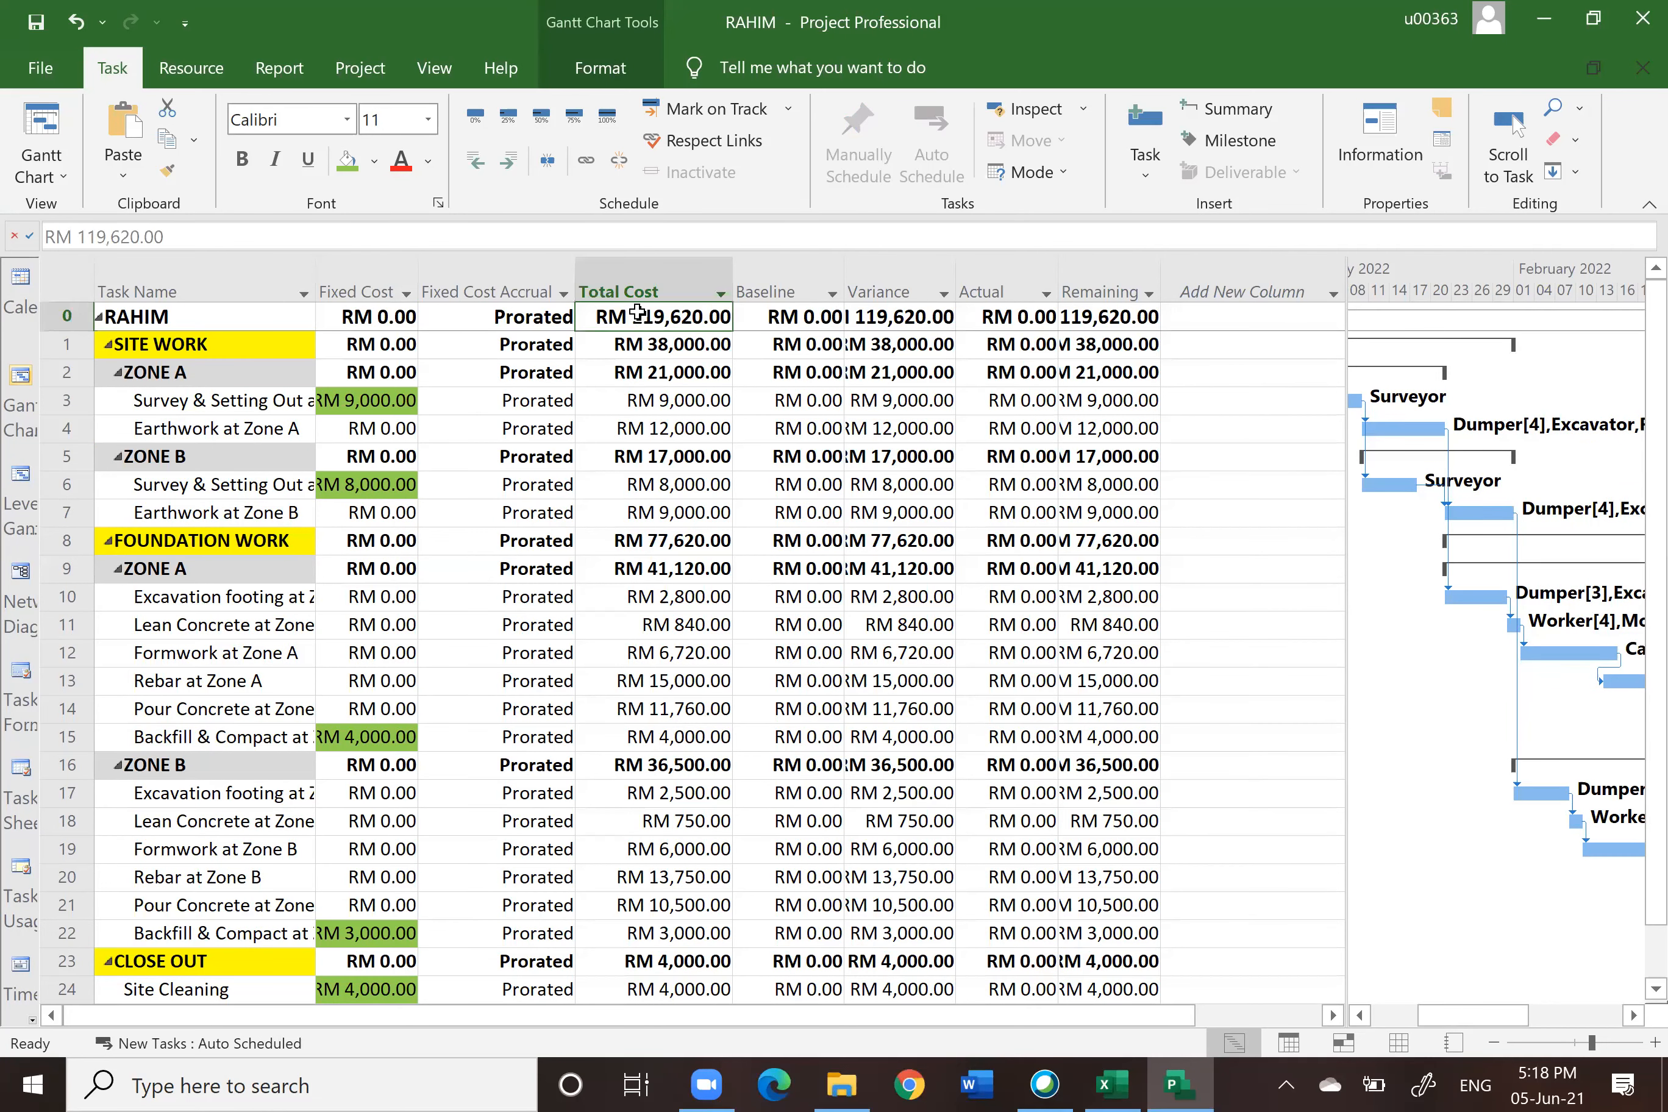
click(376, 162)
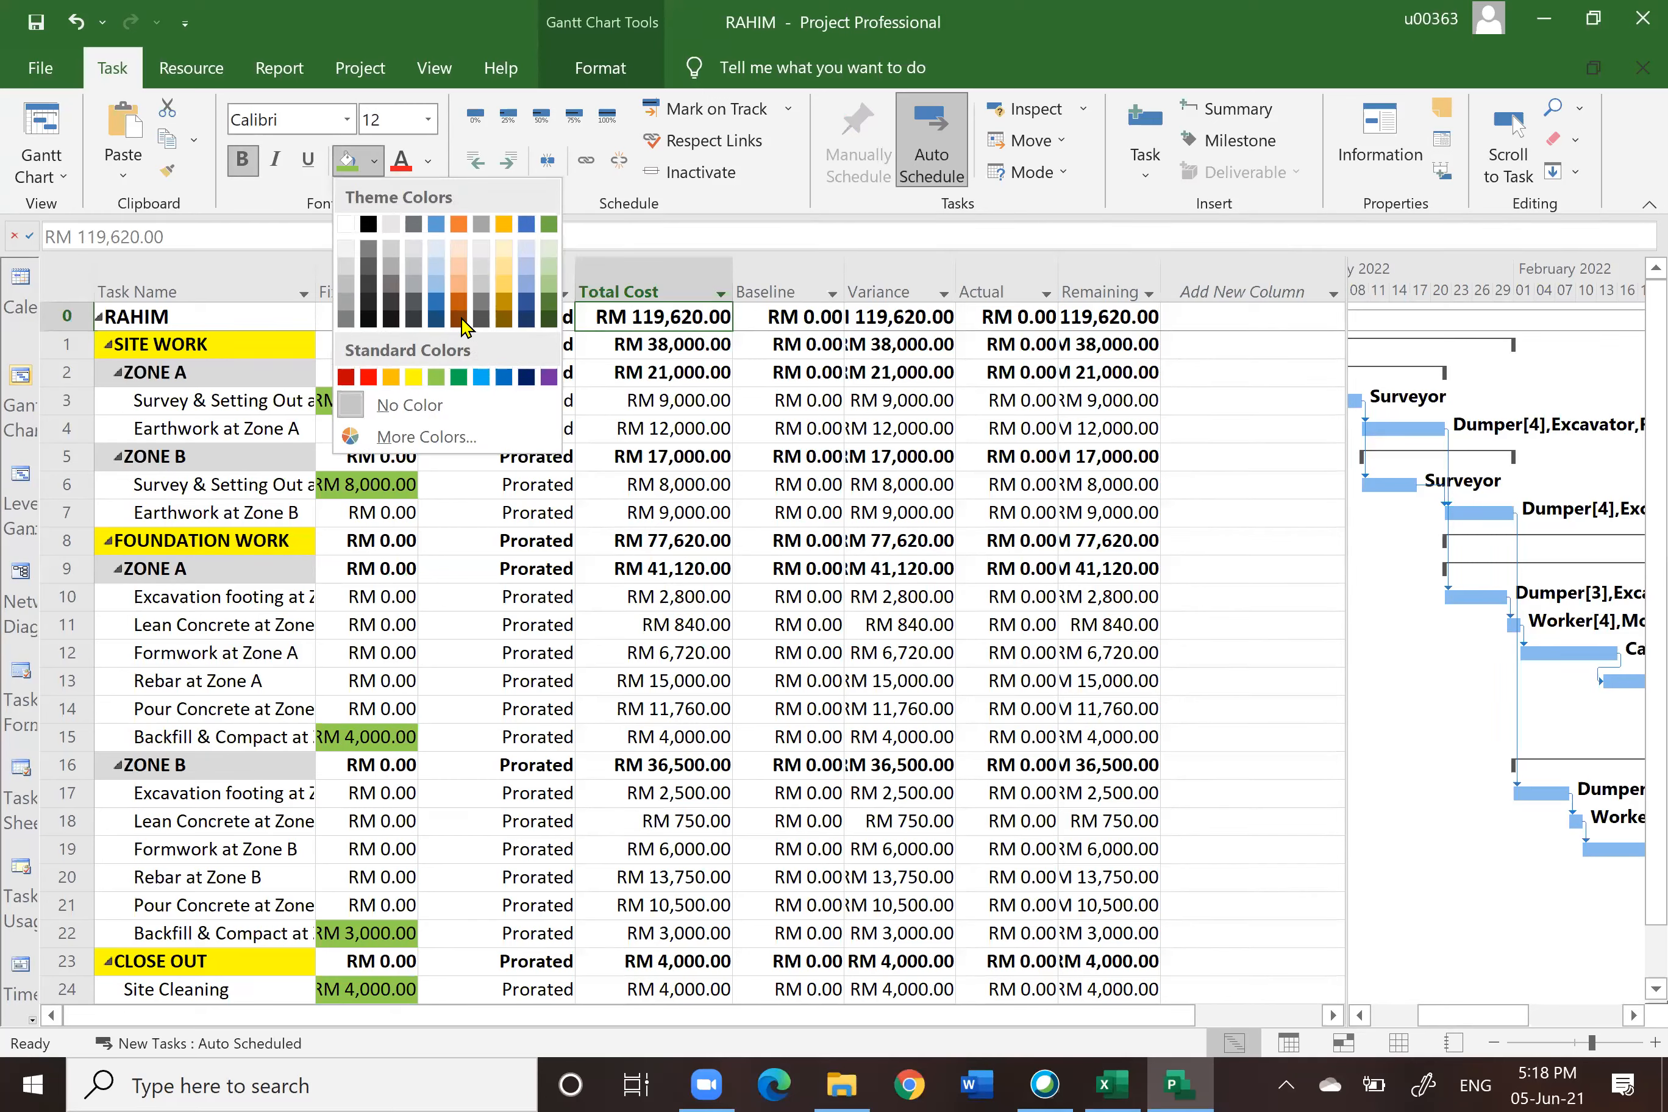
click(436, 284)
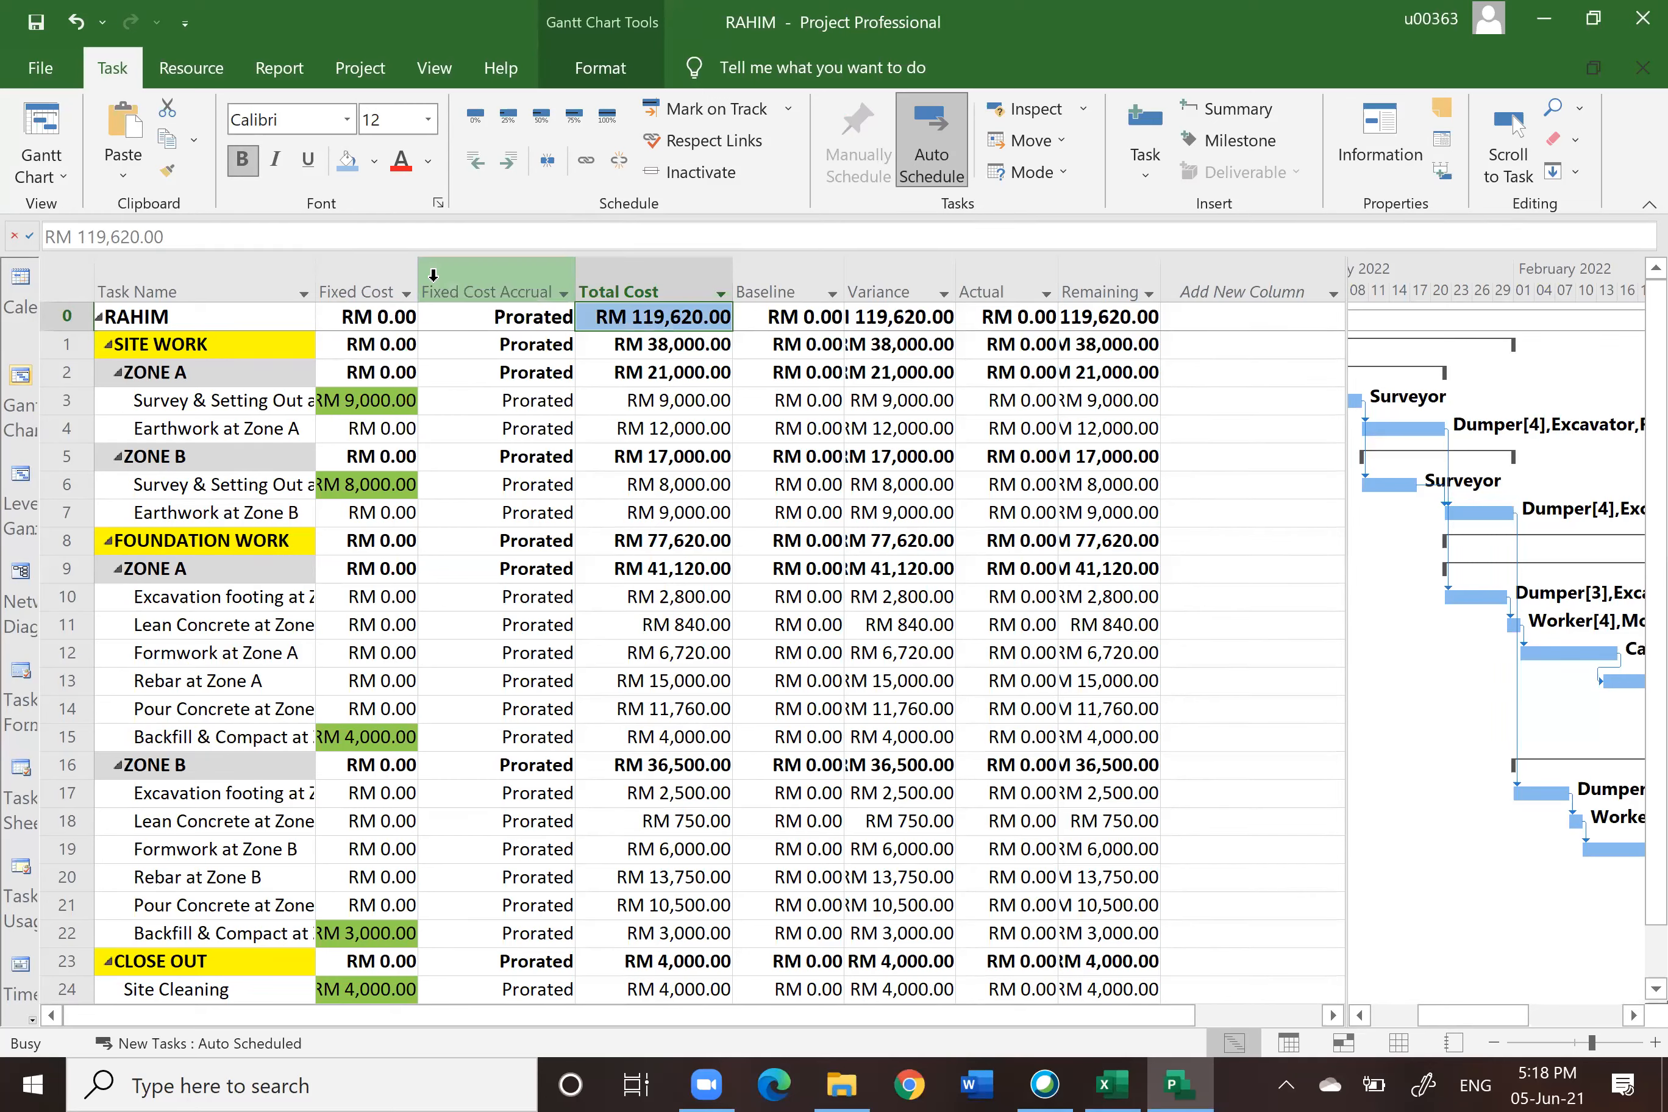
click(773, 392)
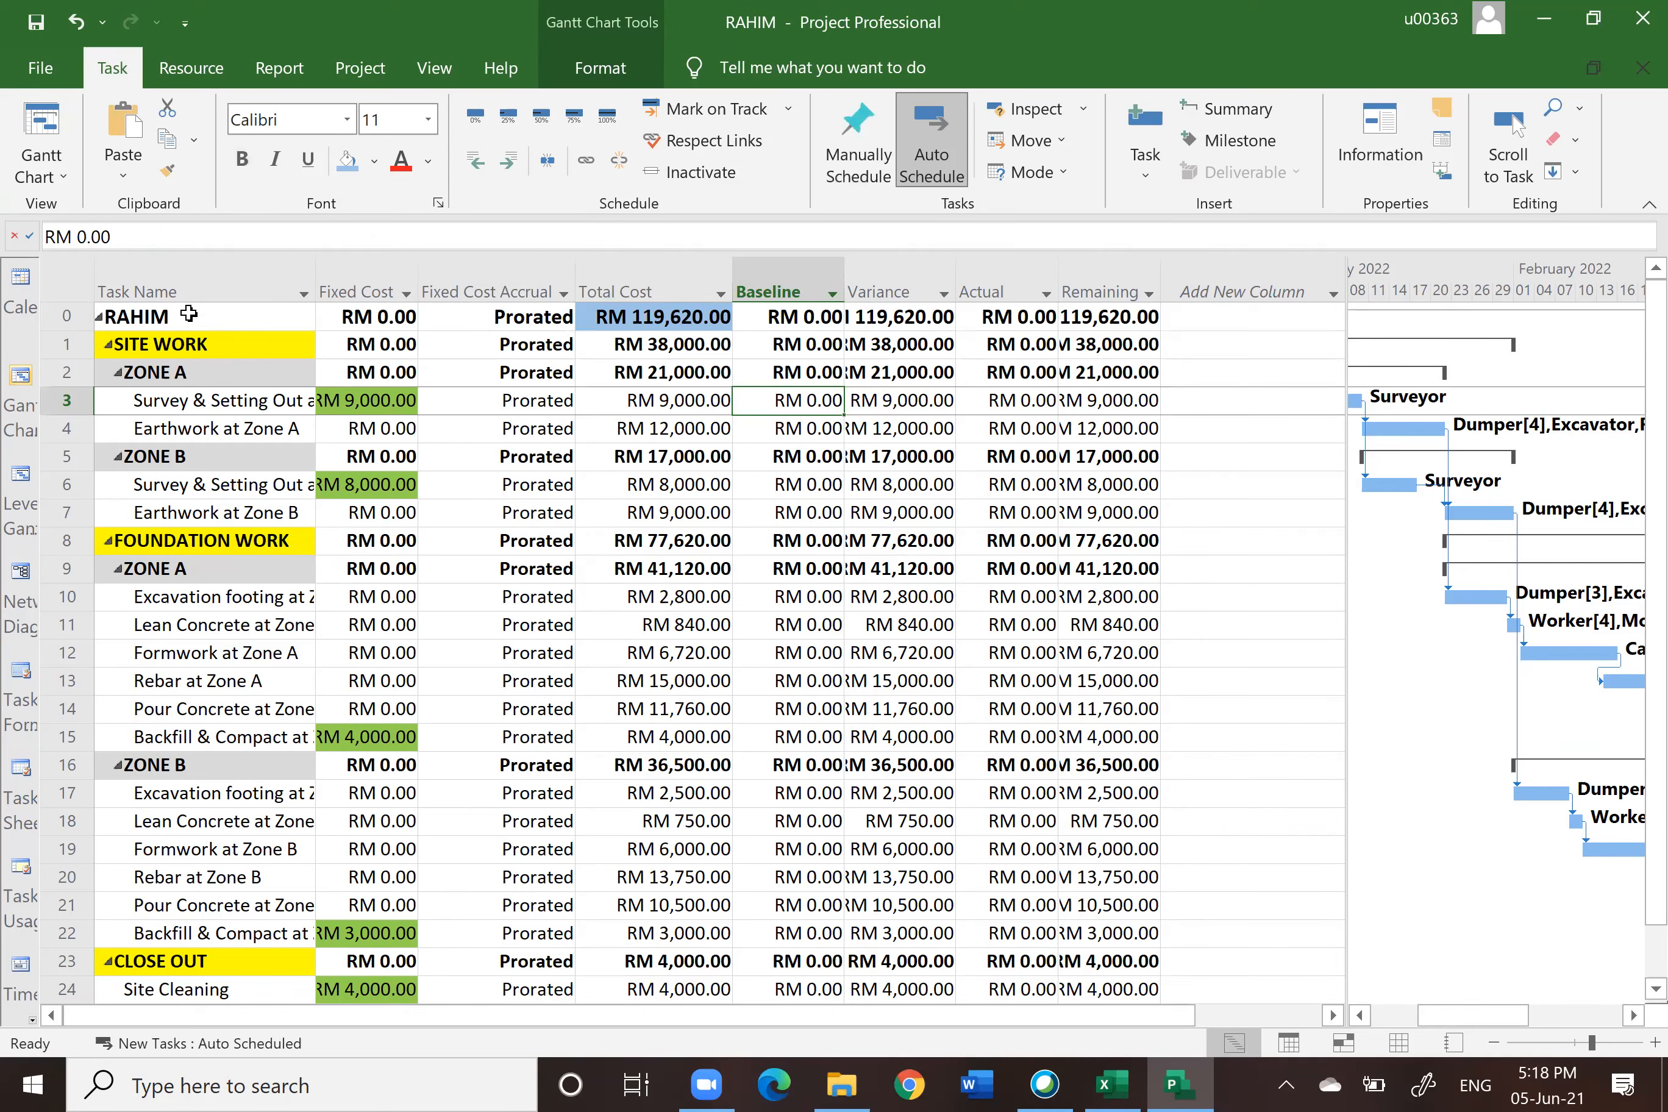
Step: Open the project statistics for RAHIM and close them
click(361, 69)
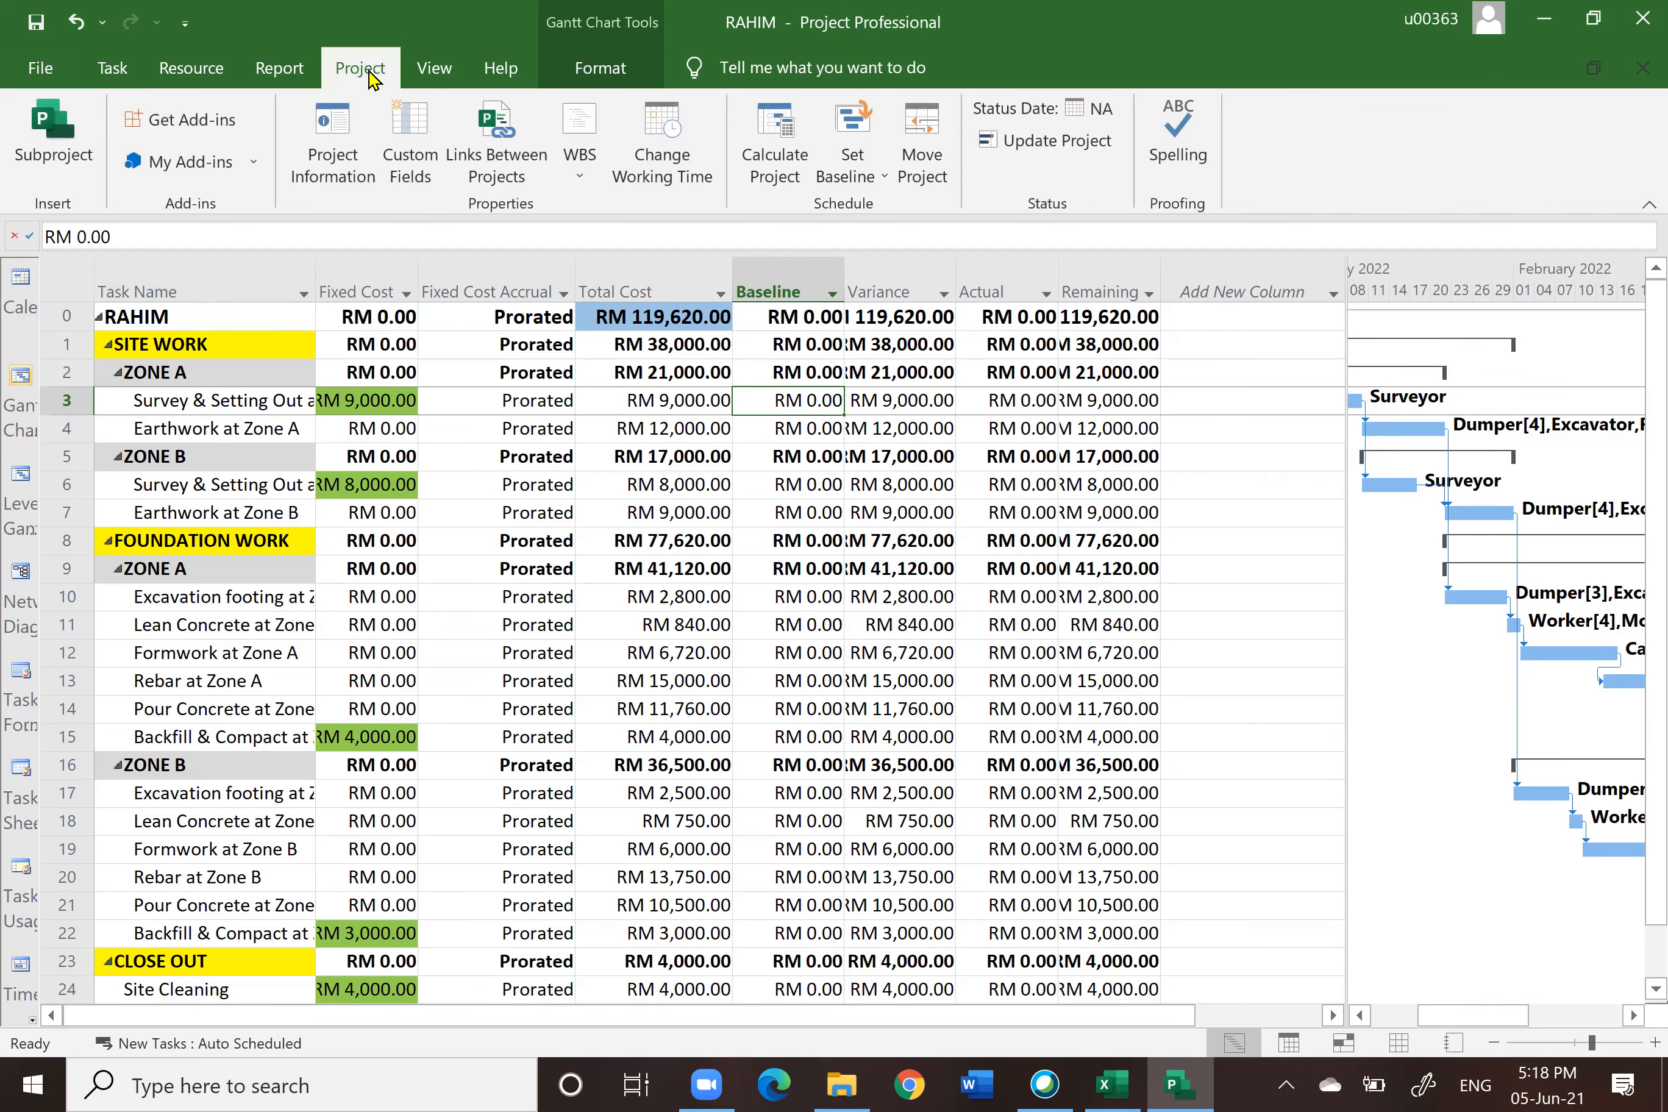
click(330, 151)
click(619, 750)
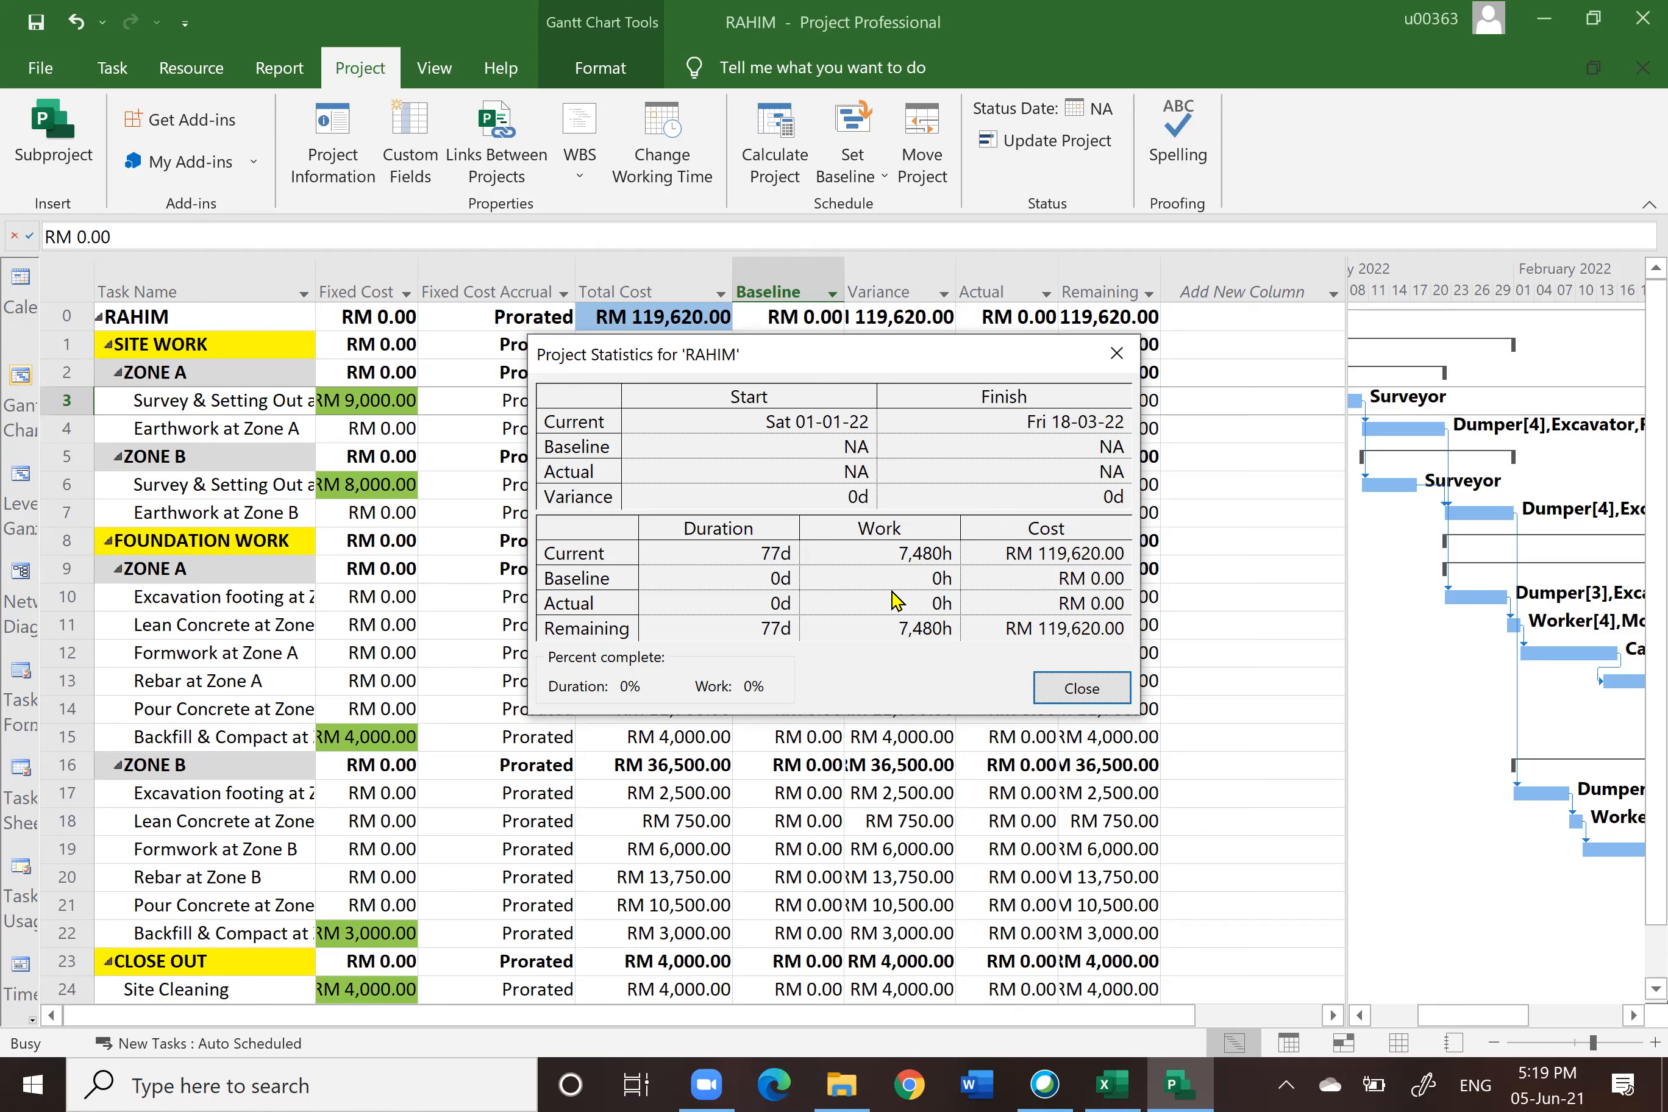
click(1080, 690)
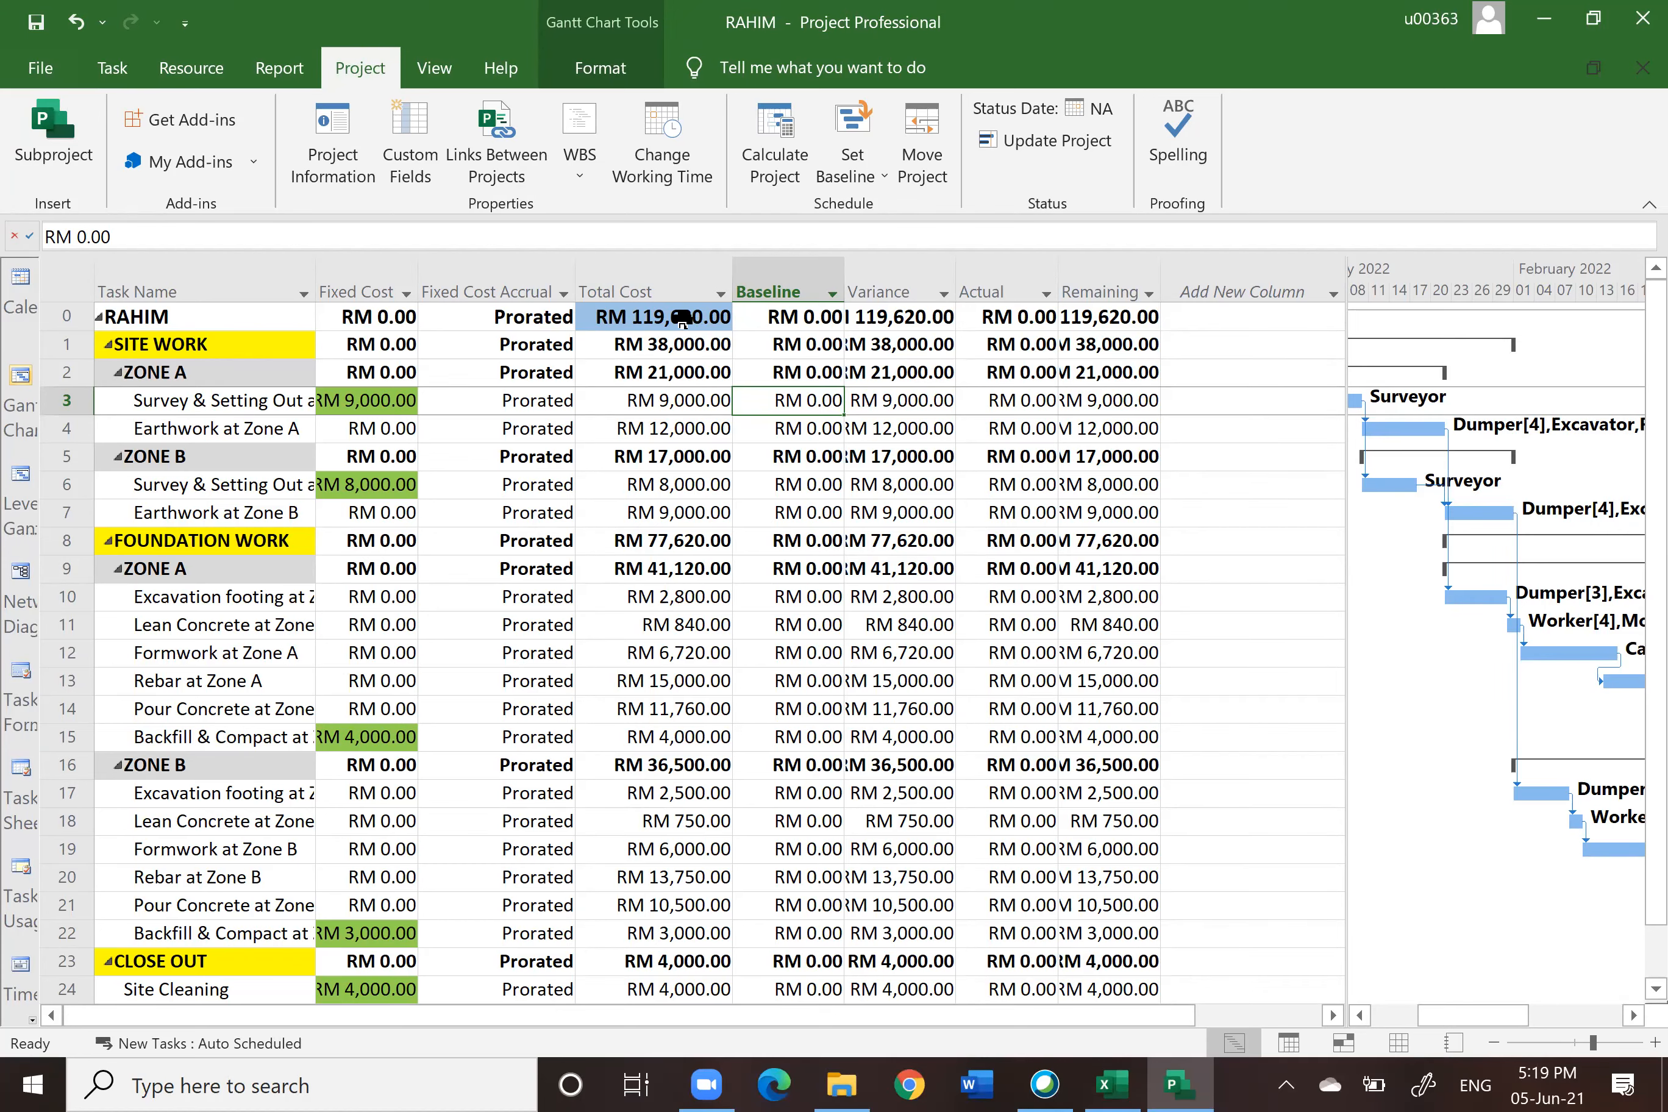
Step: Switch the task table back to the Entry table
click(60, 281)
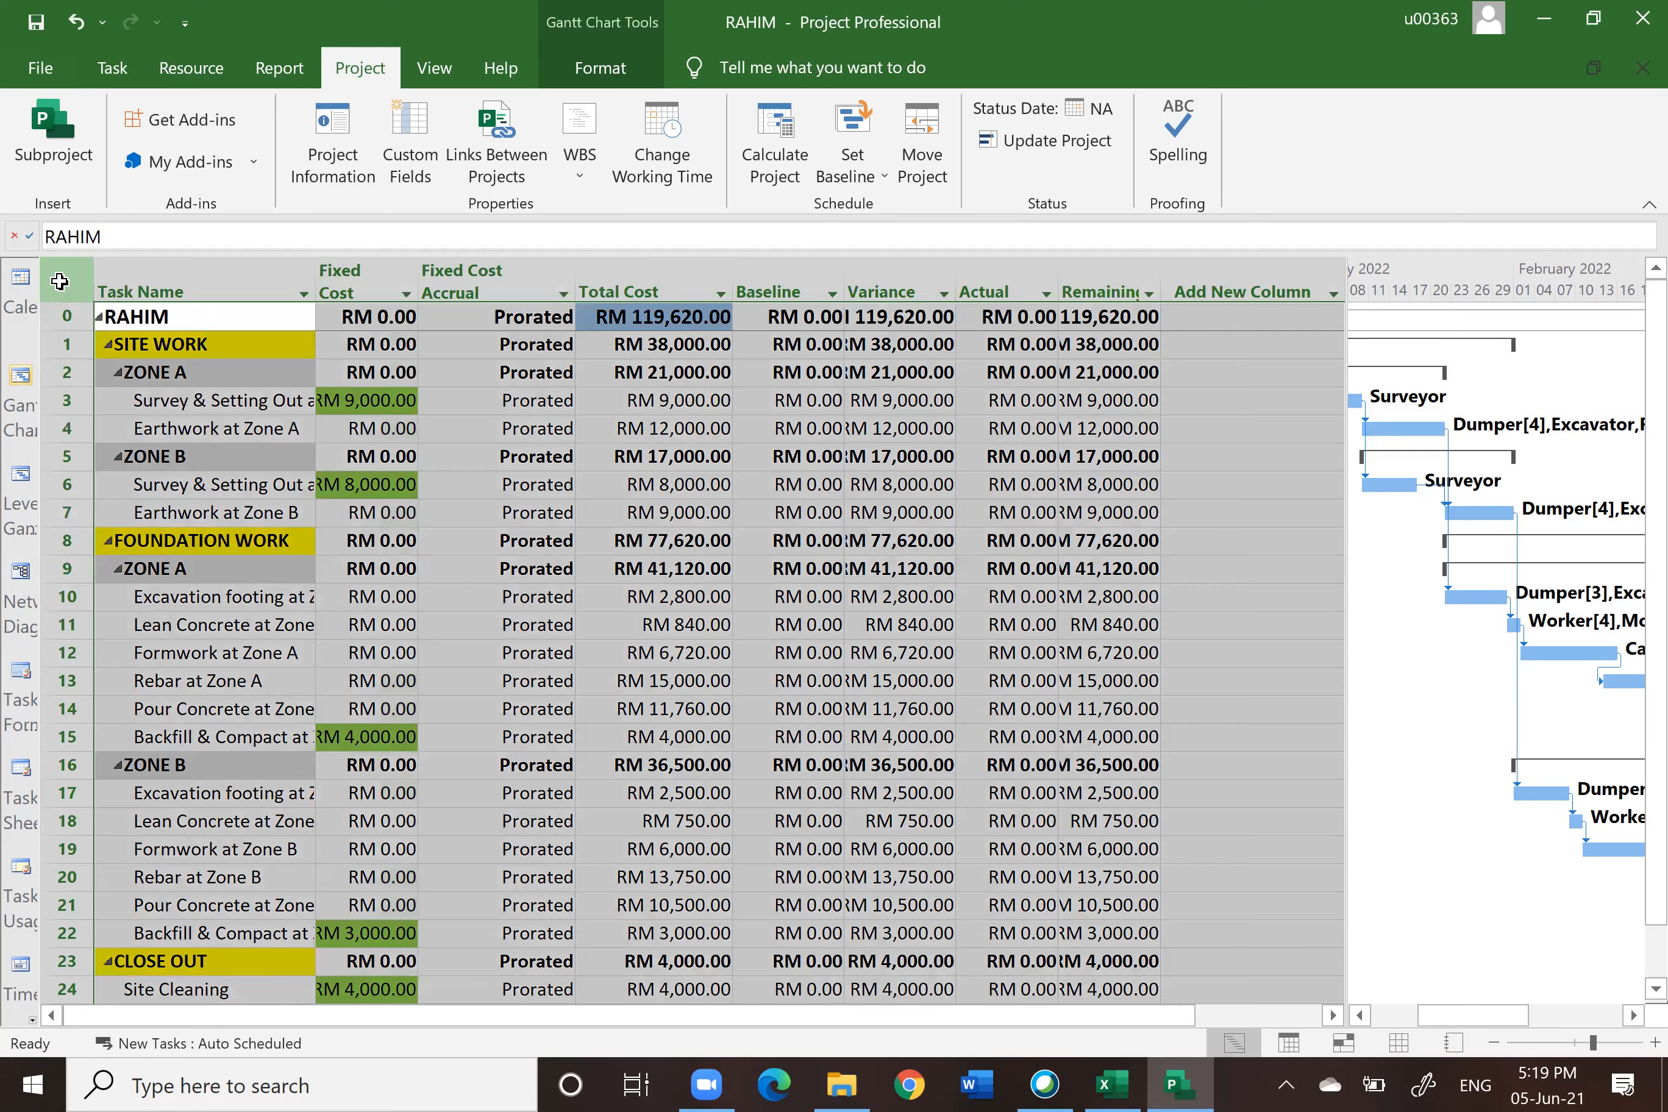
right_click(60, 281)
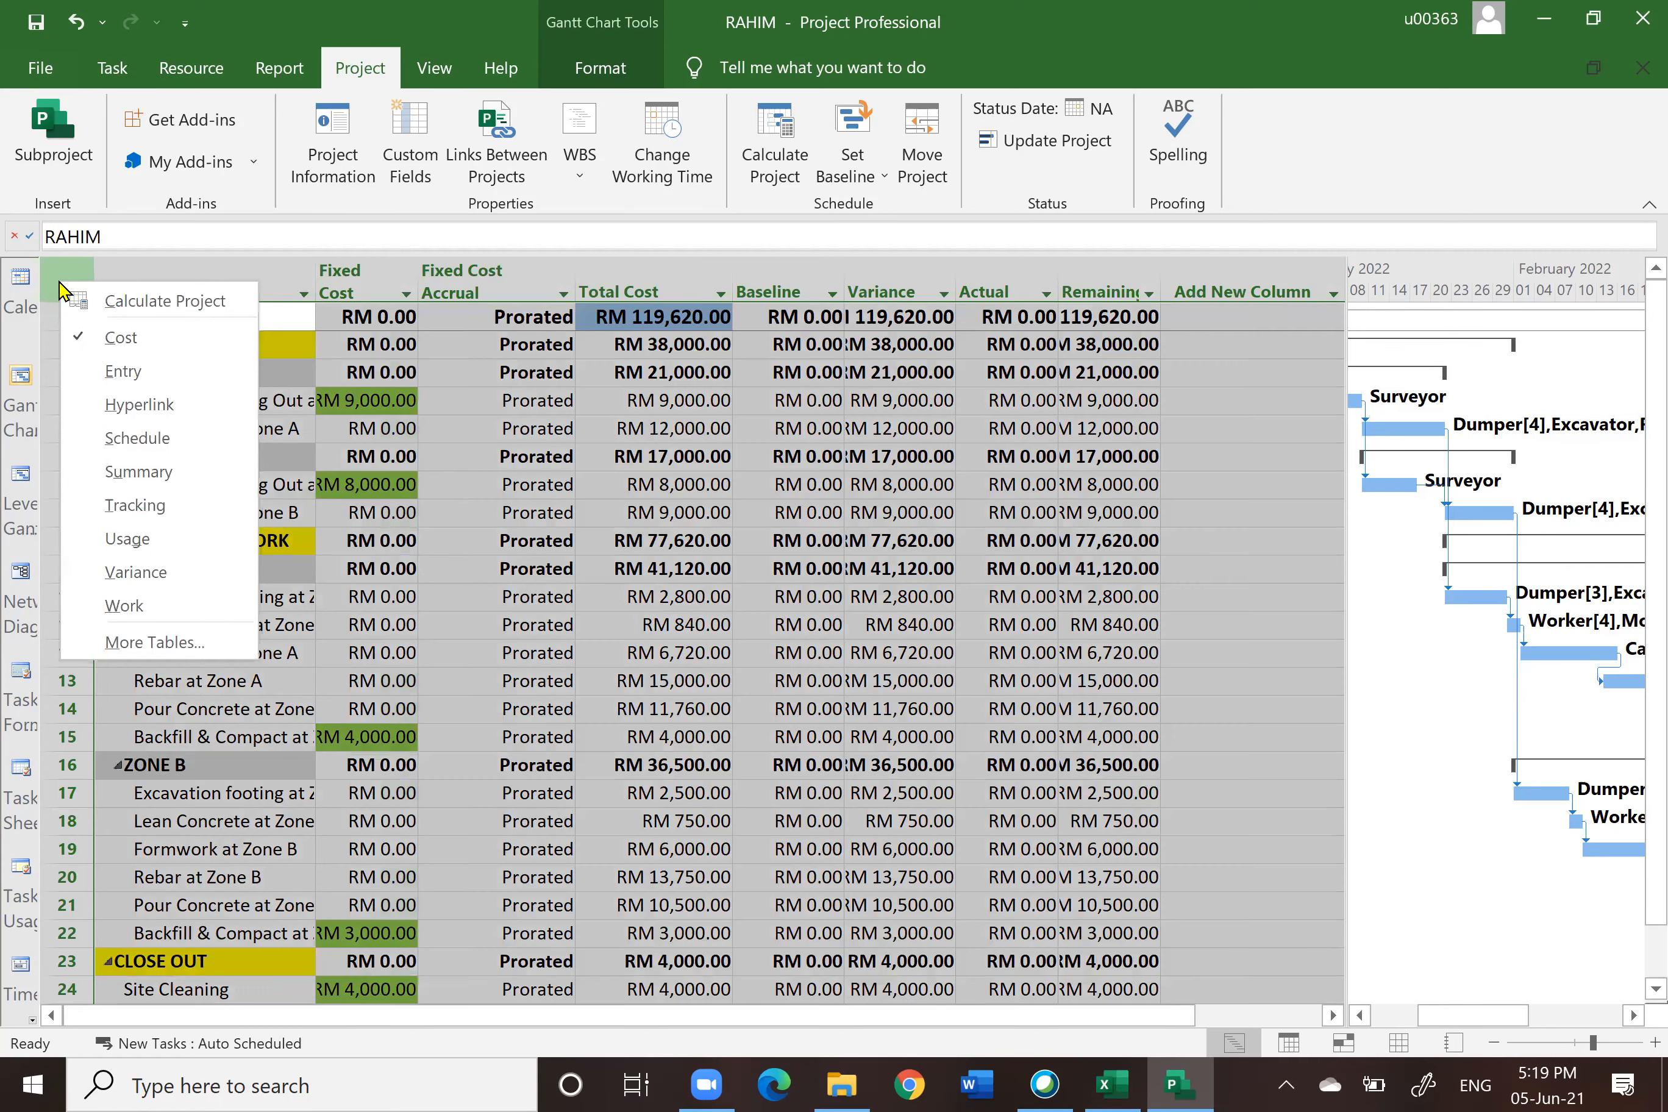
click(122, 368)
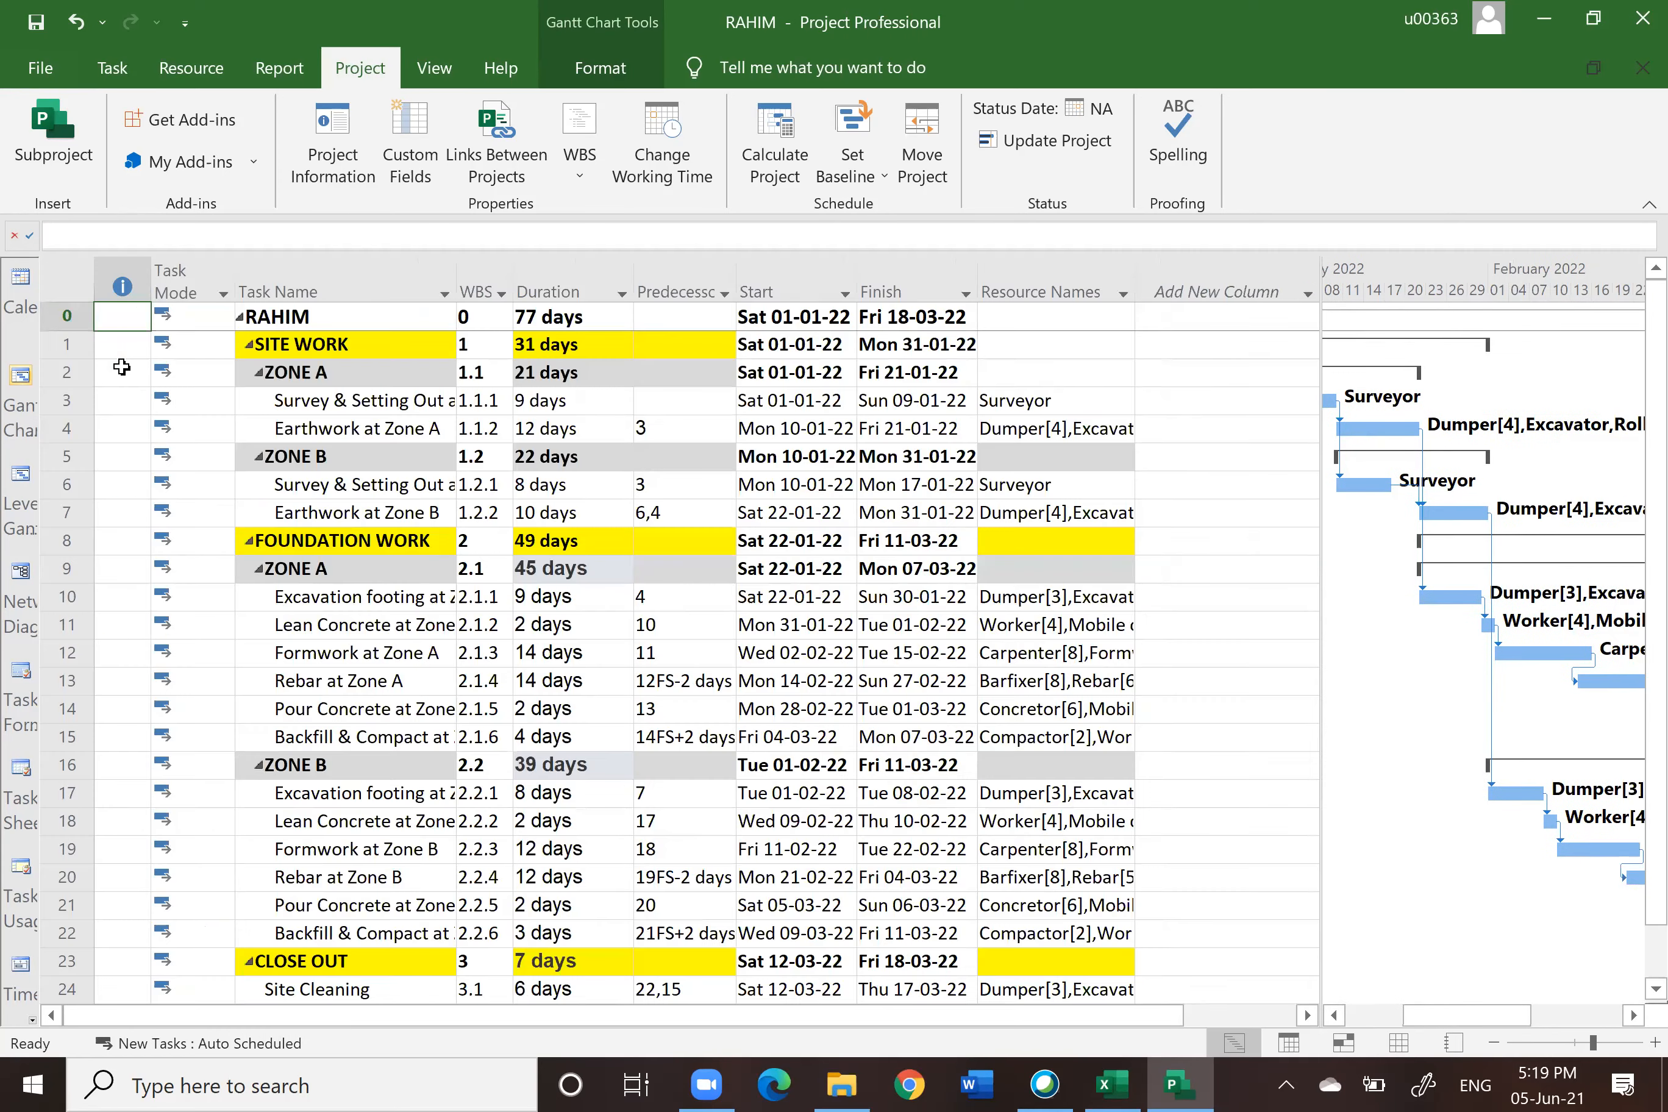
Step: Switch to the Resource Sheet view and select the Carpenter resource
click(1397, 1043)
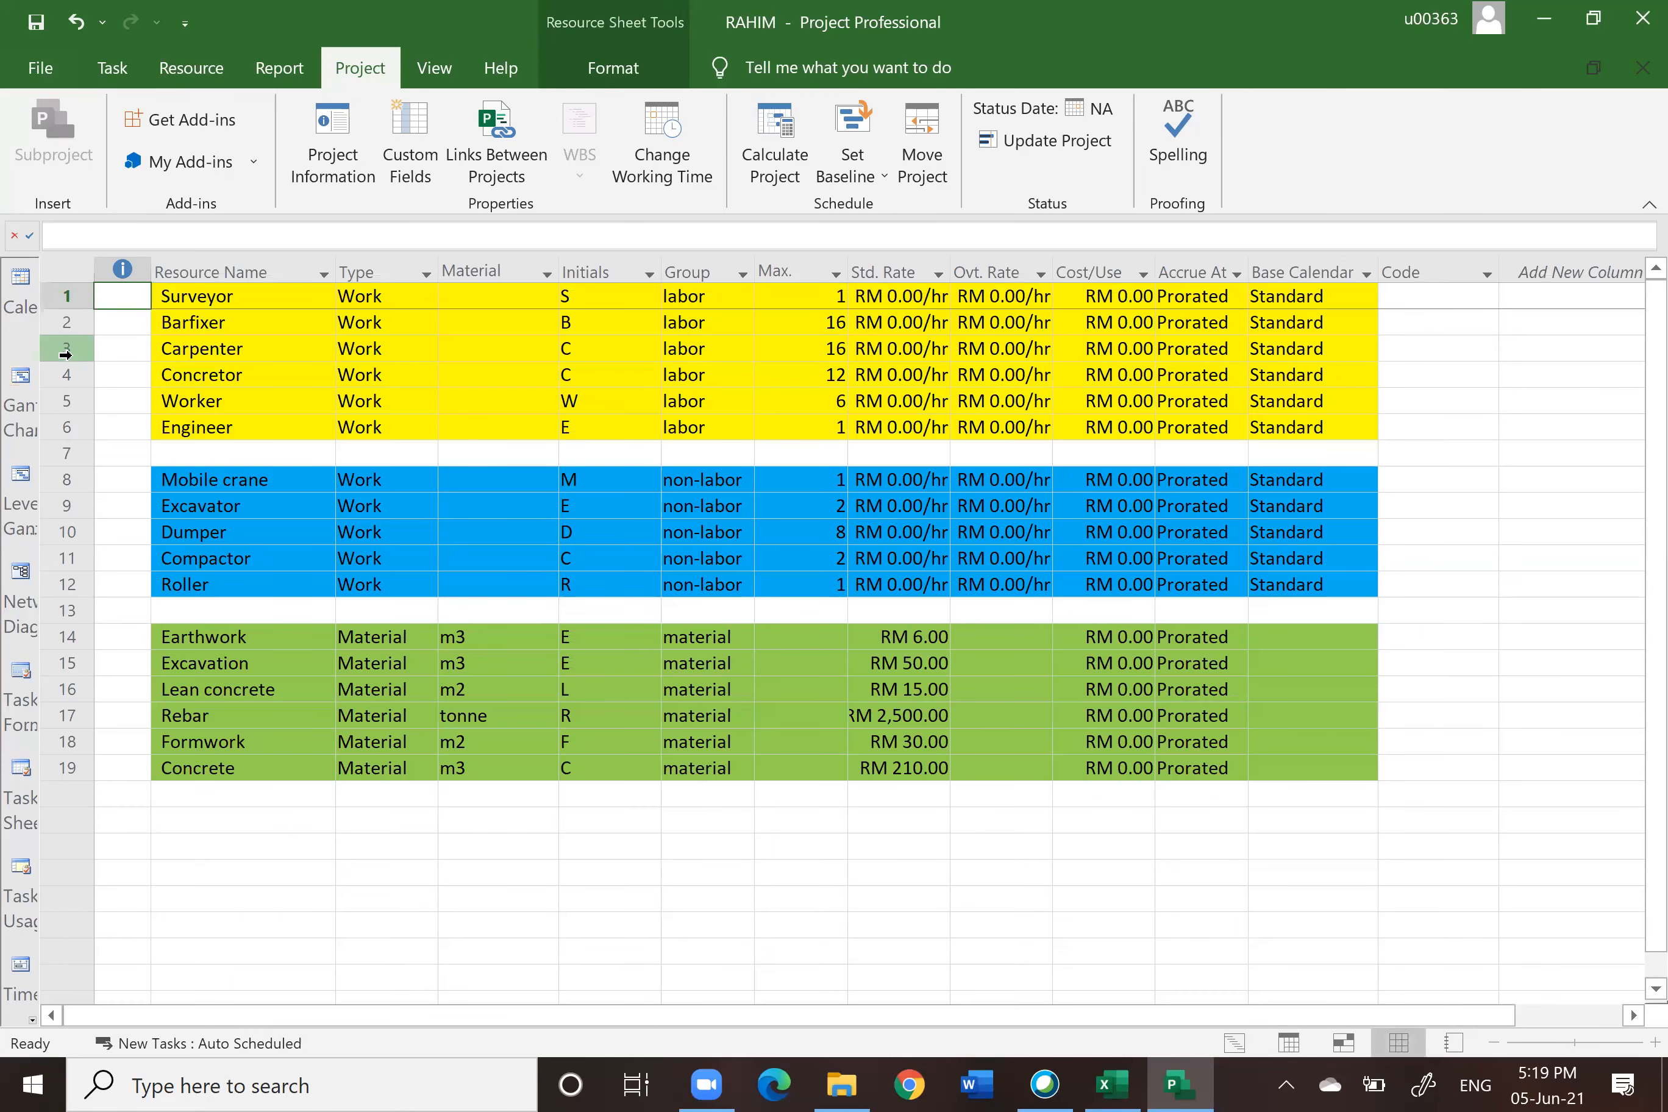
click(66, 350)
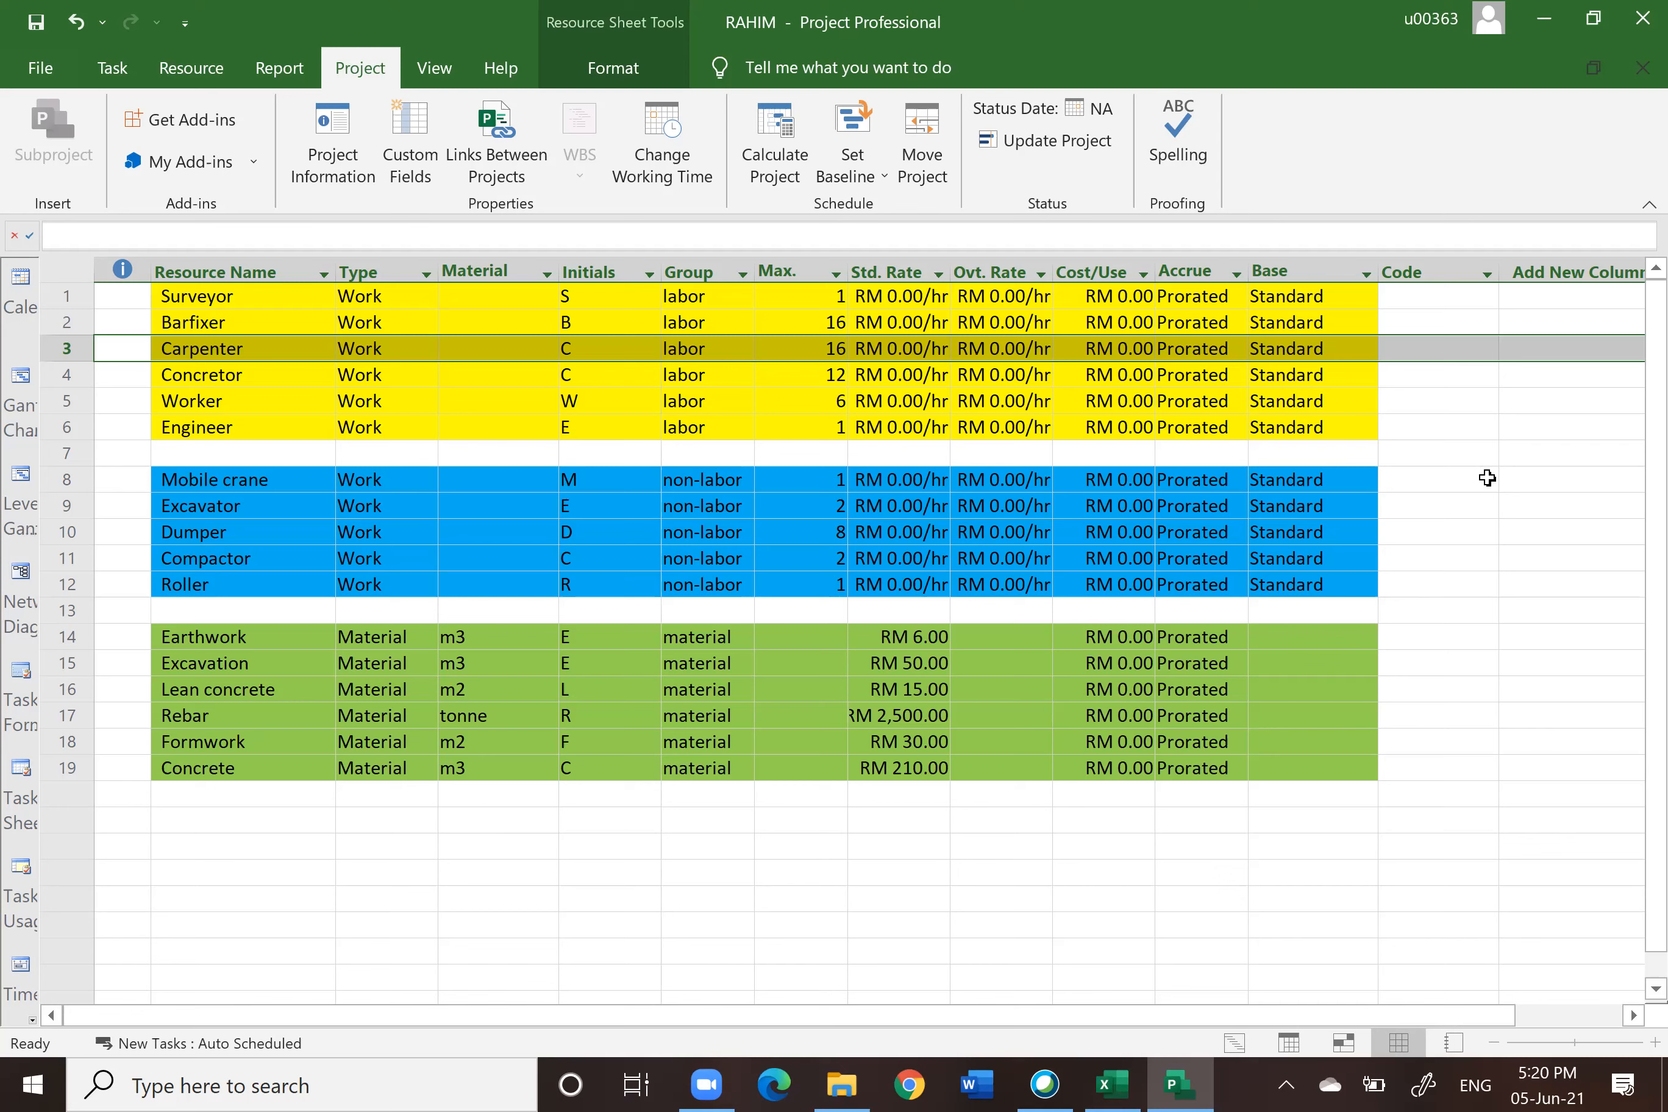
click(213, 80)
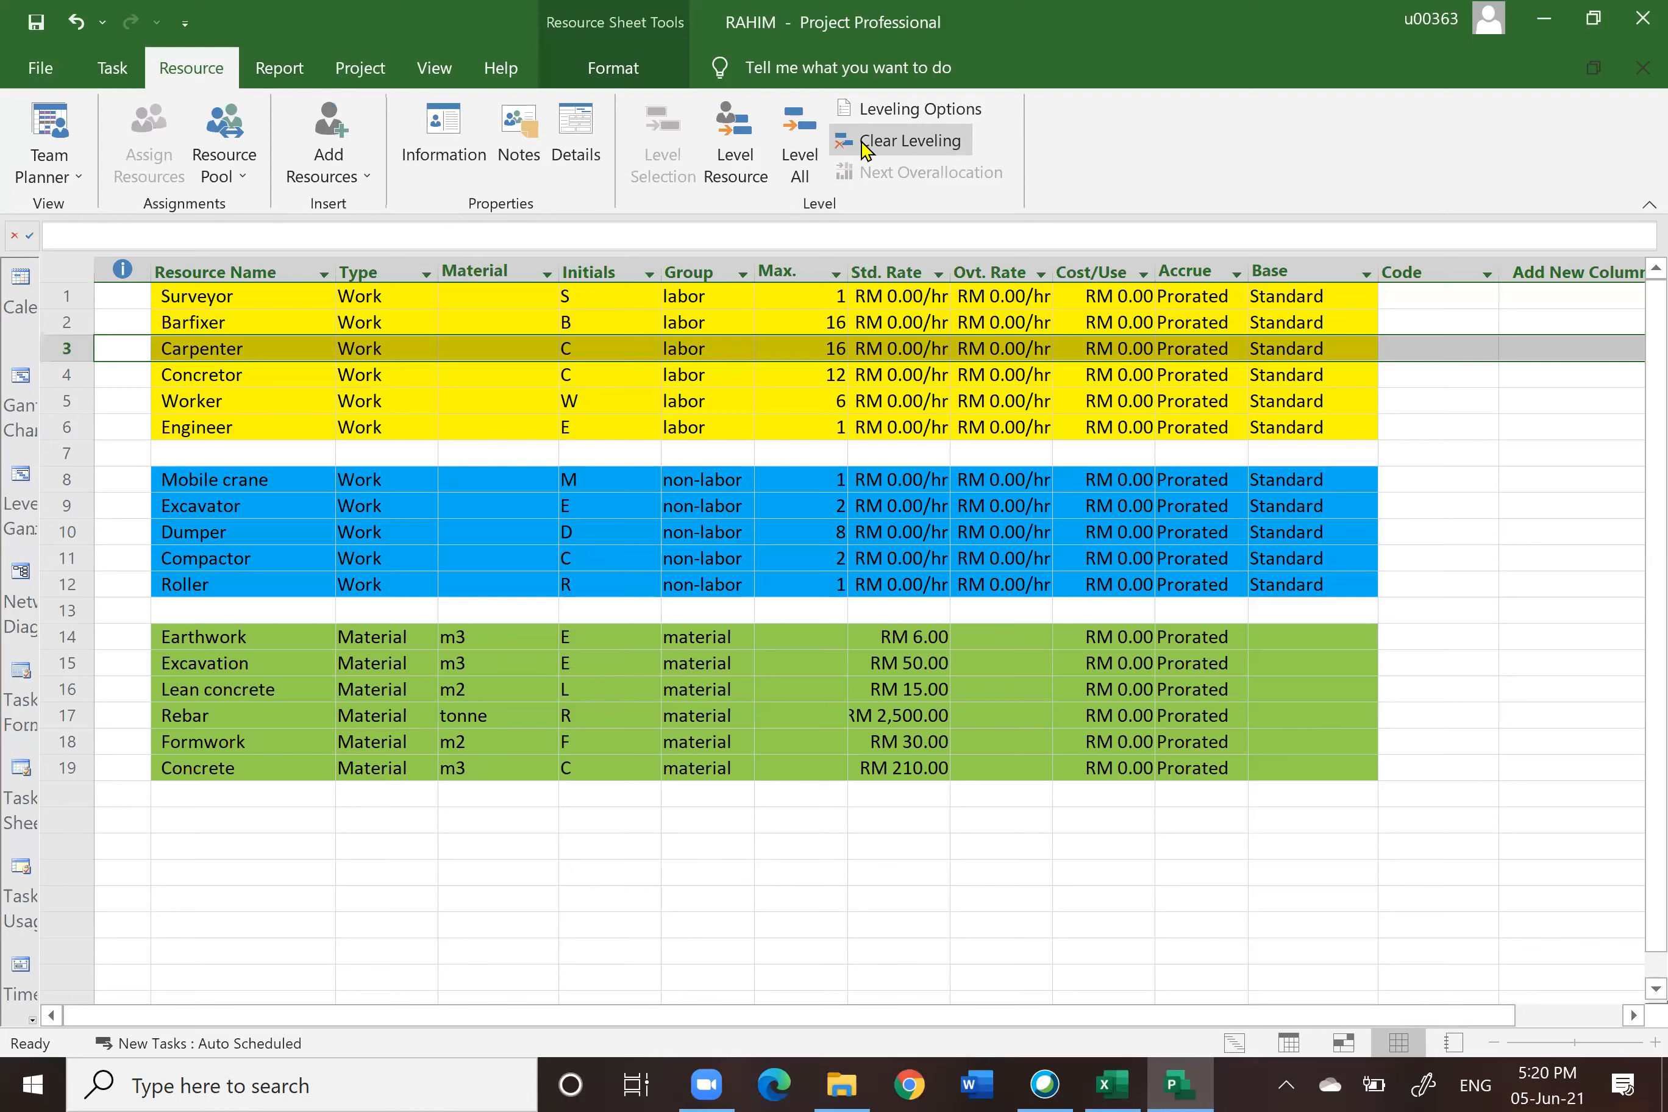
click(1508, 453)
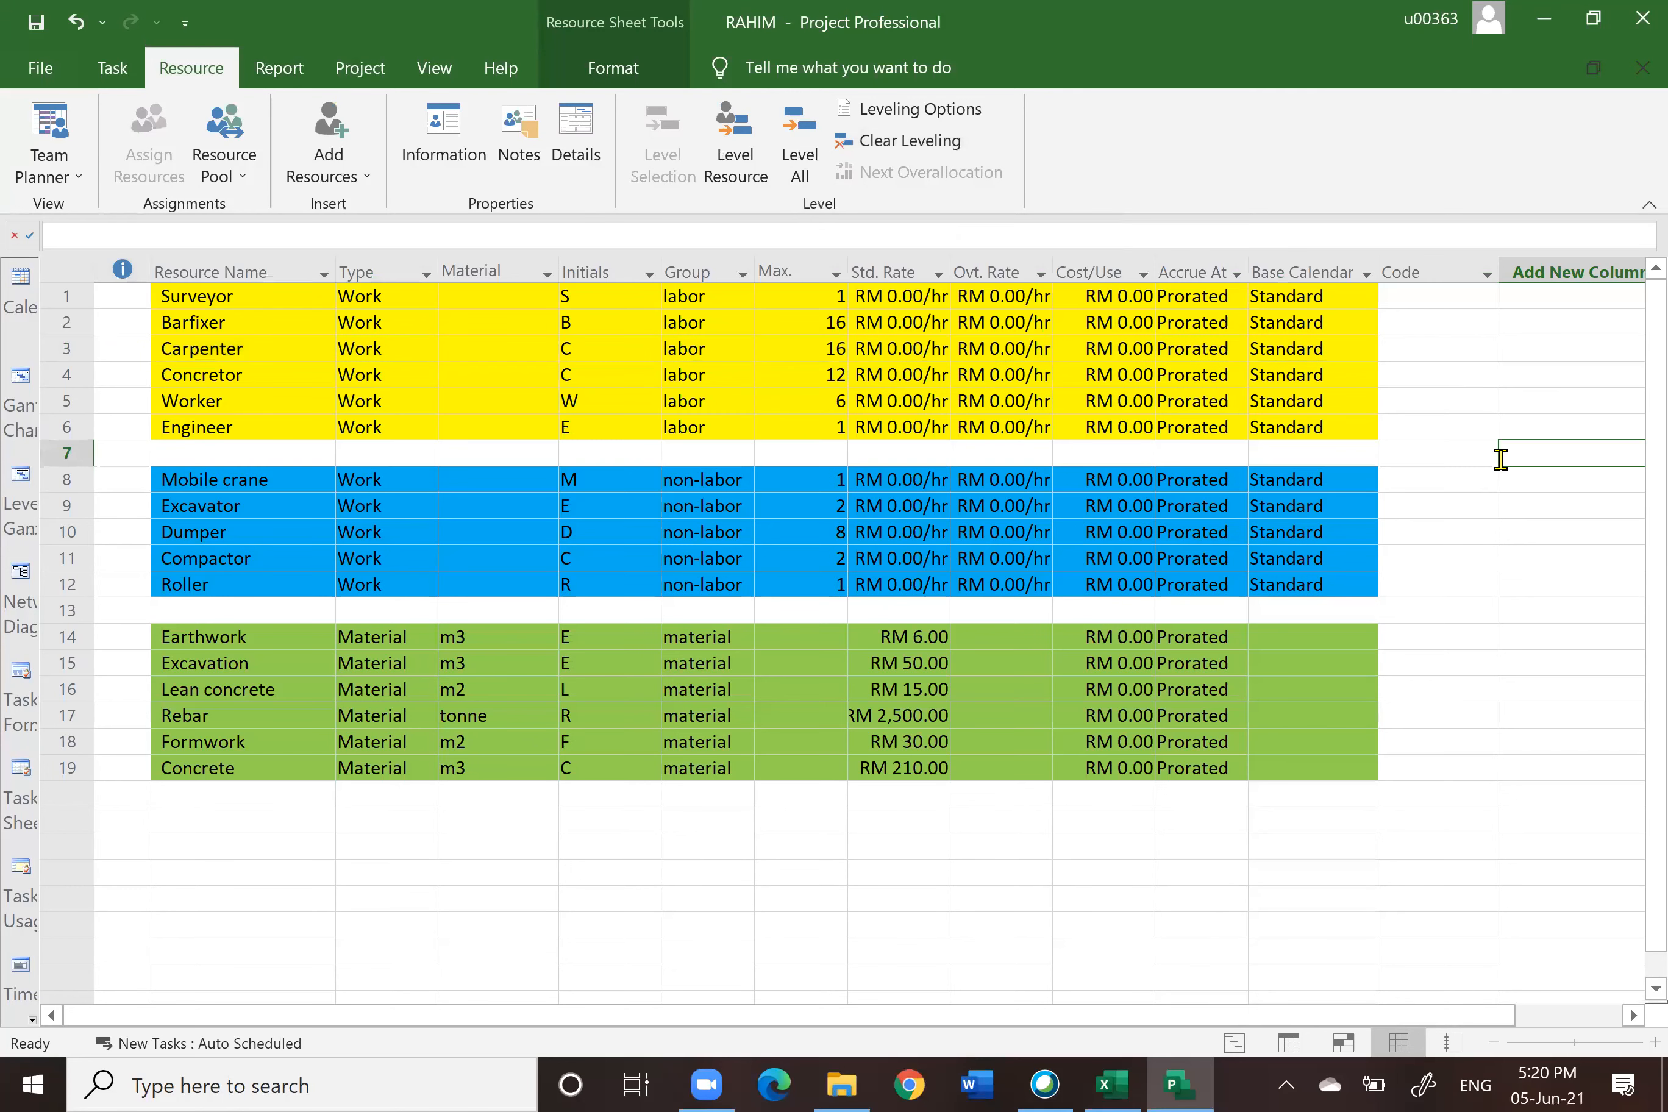
Step: Inspect the Carpenter's maximum units on the resource sheet and return to the Gantt Chart view
click(833, 352)
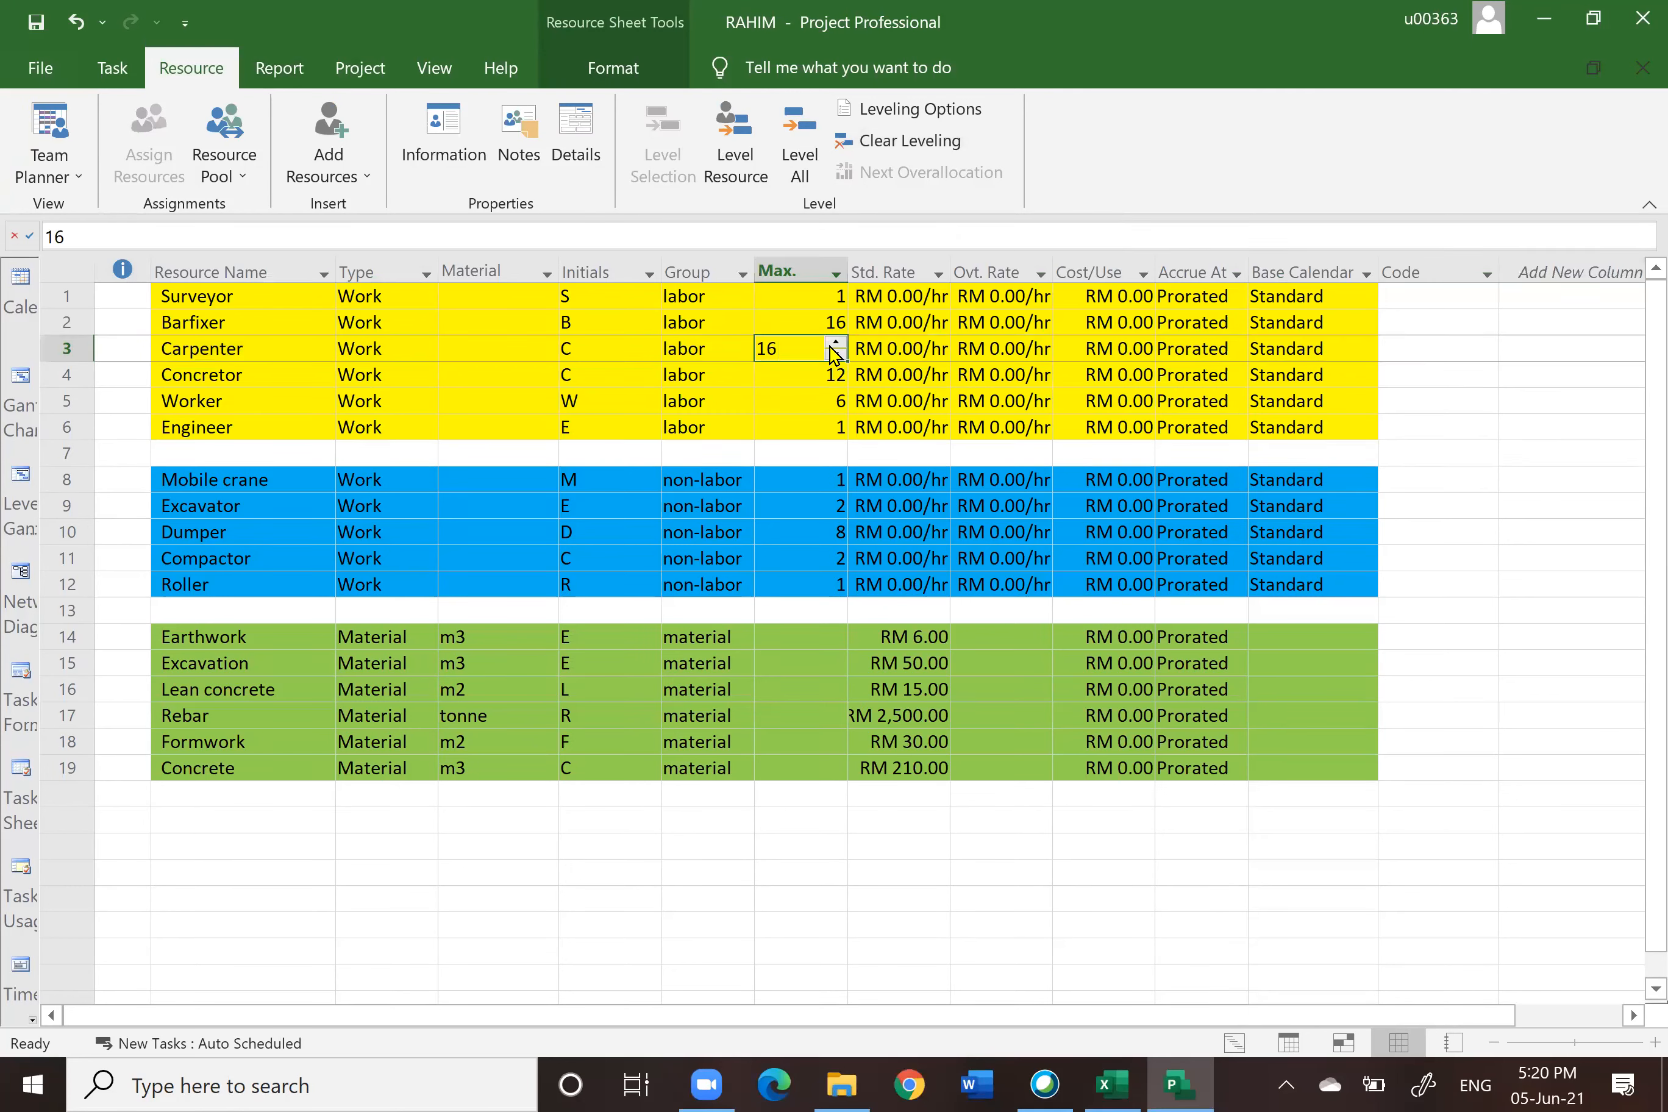
click(1487, 576)
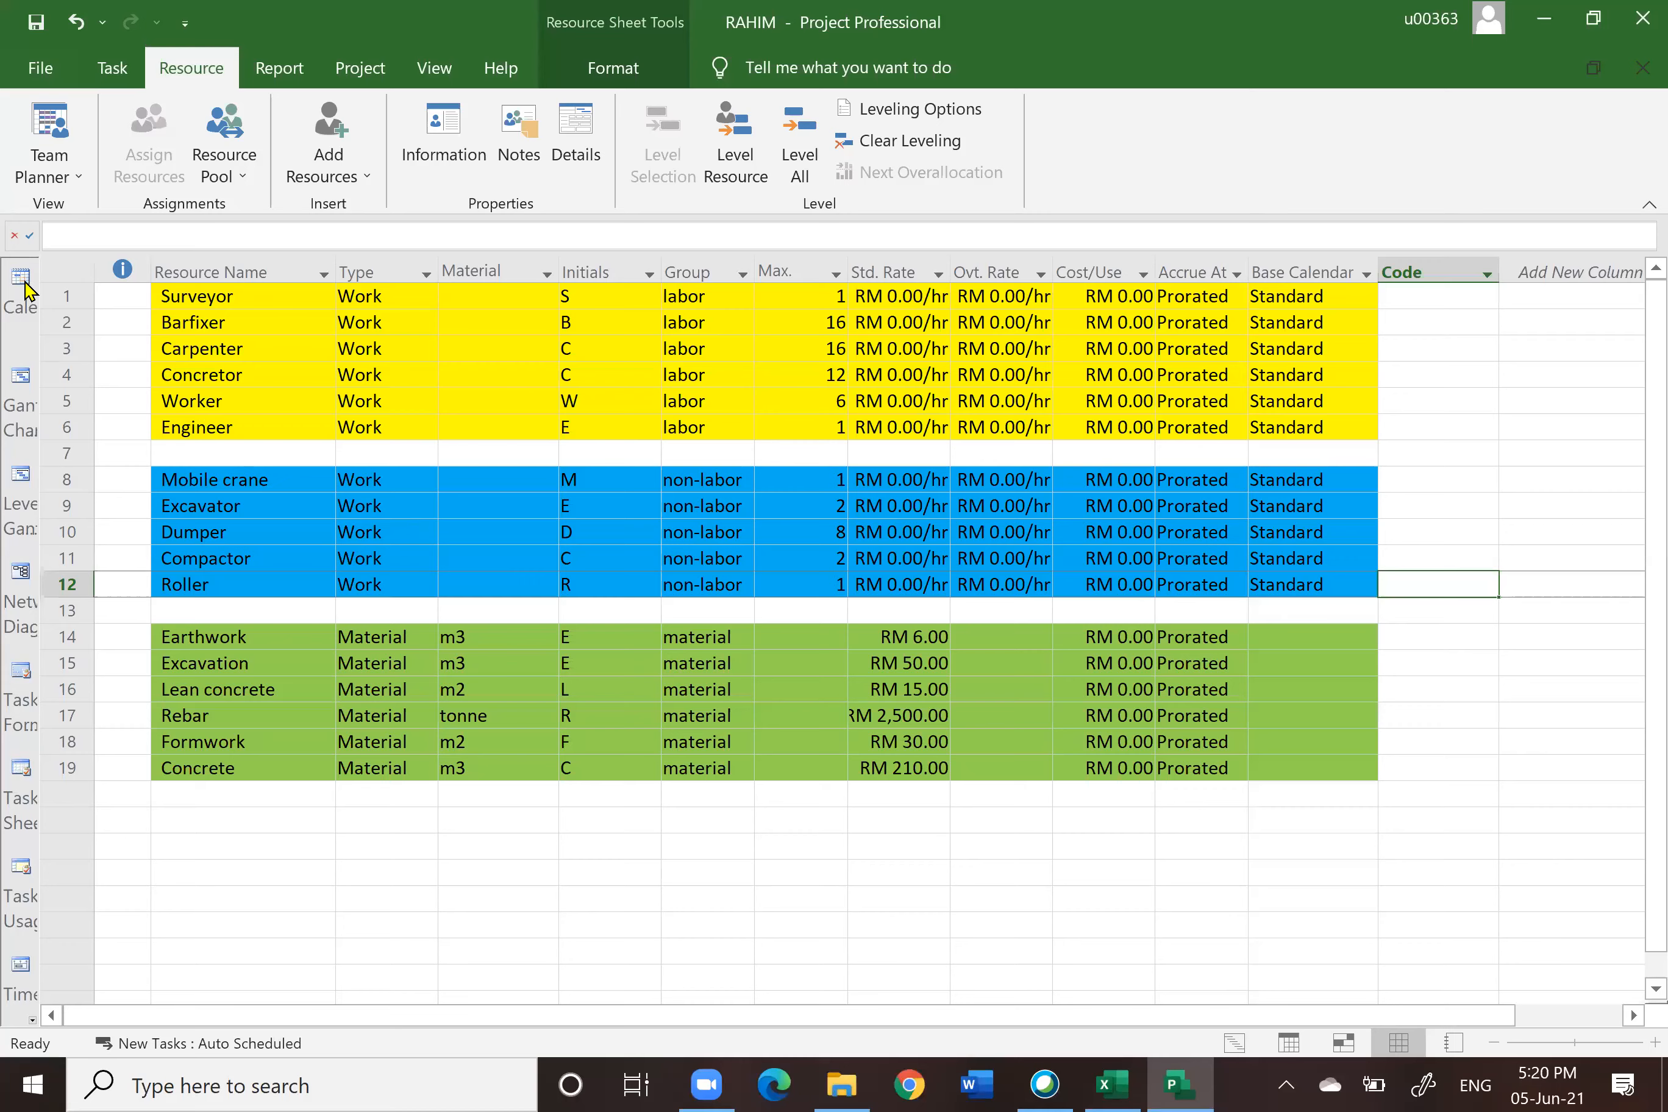
click(21, 381)
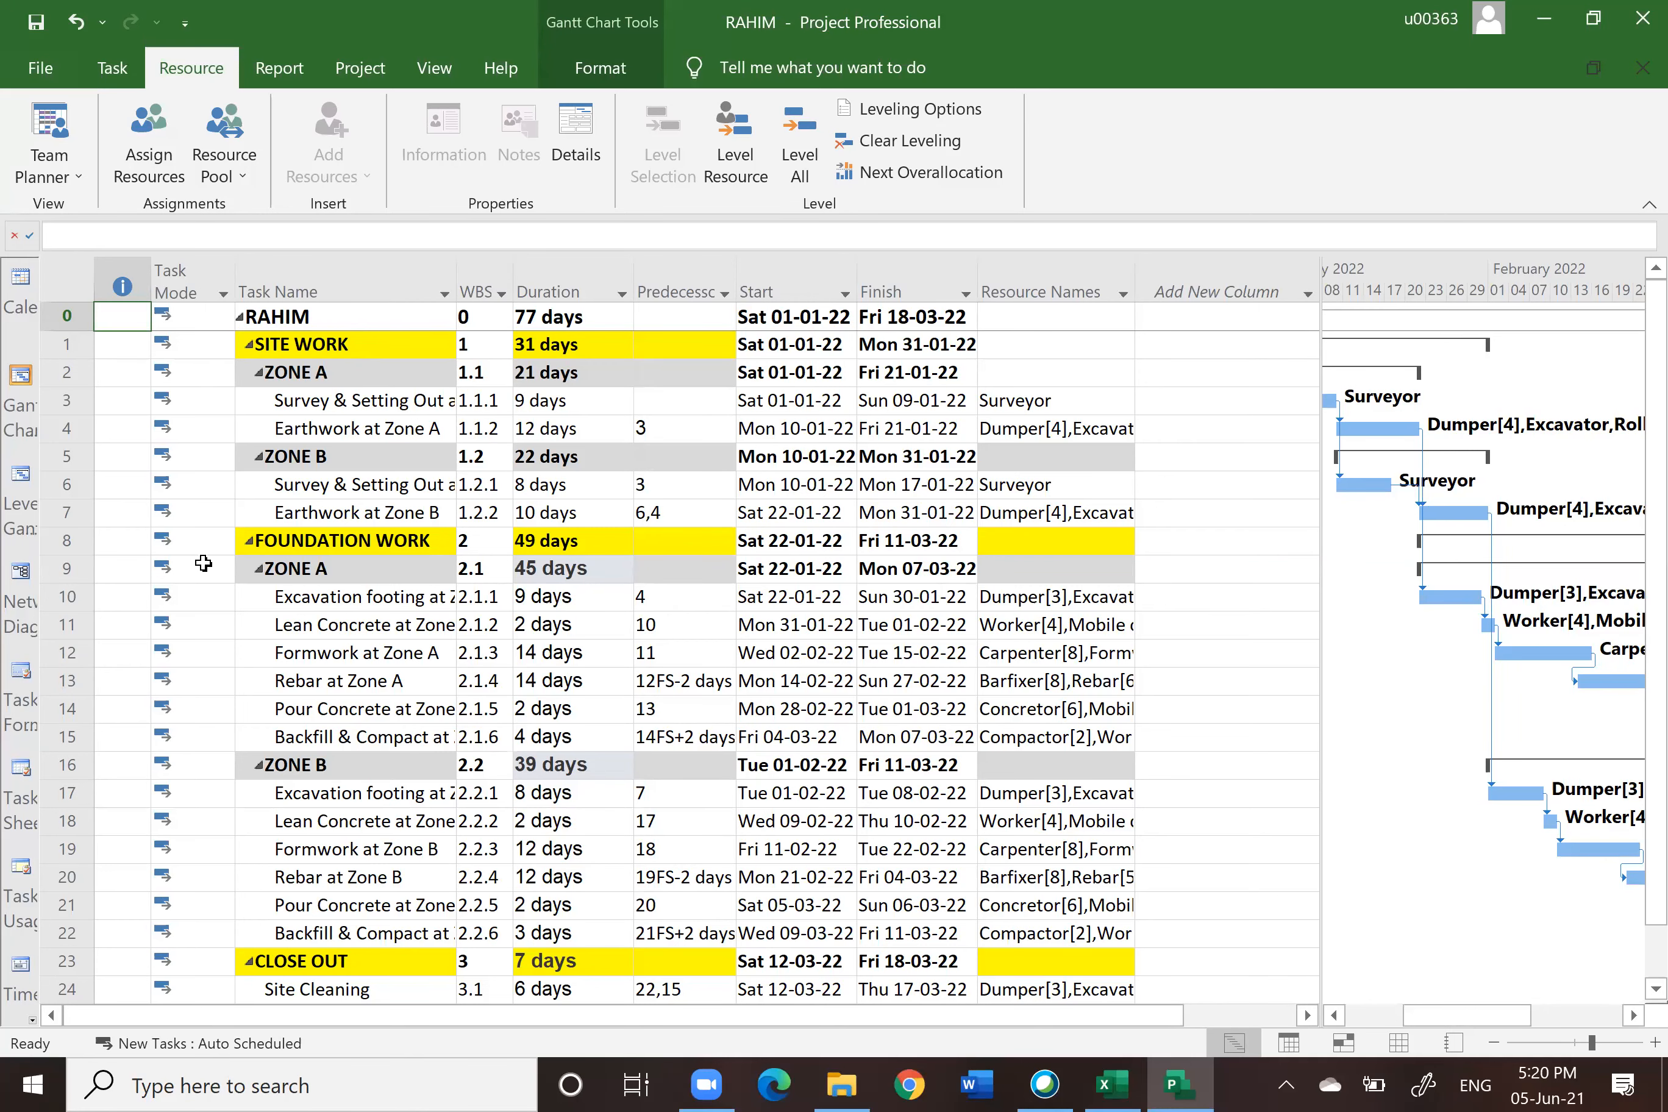
Step: Open the Network Diagram, zoom out to see the whole diagram, and go back to the Gantt Chart
click(21, 573)
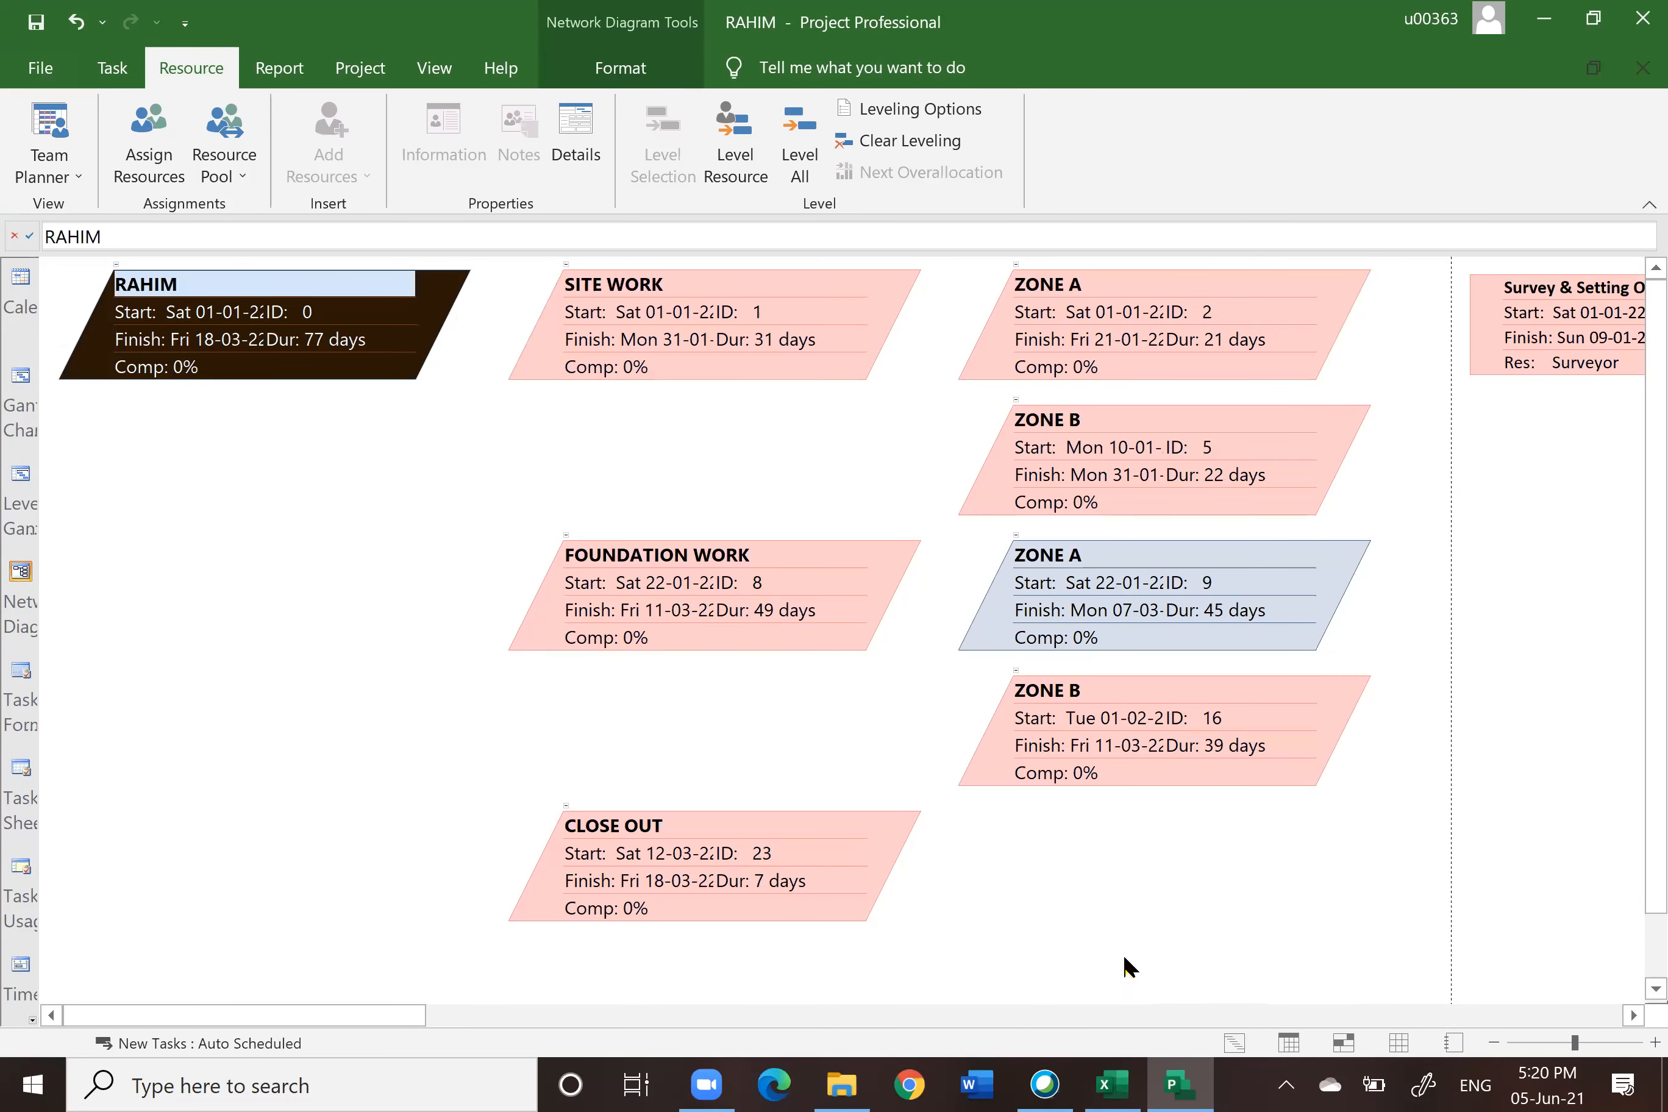
drag(1574, 1043, 1523, 1047)
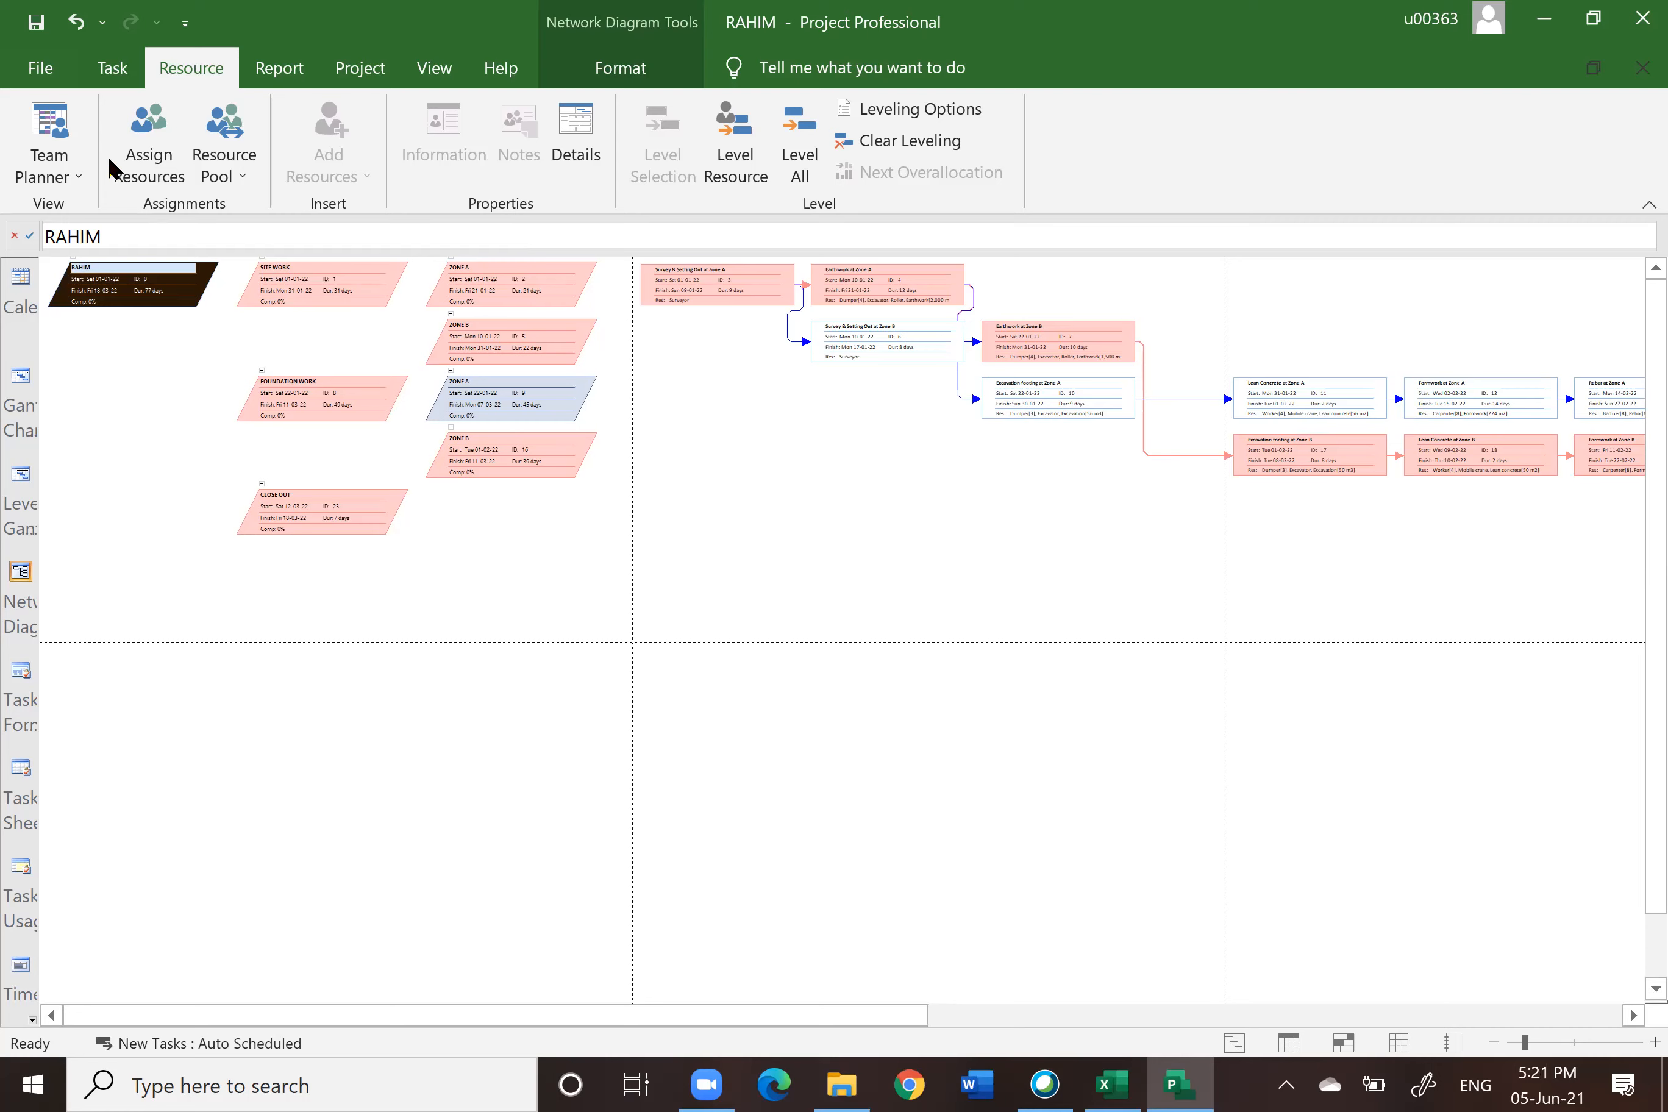
click(113, 68)
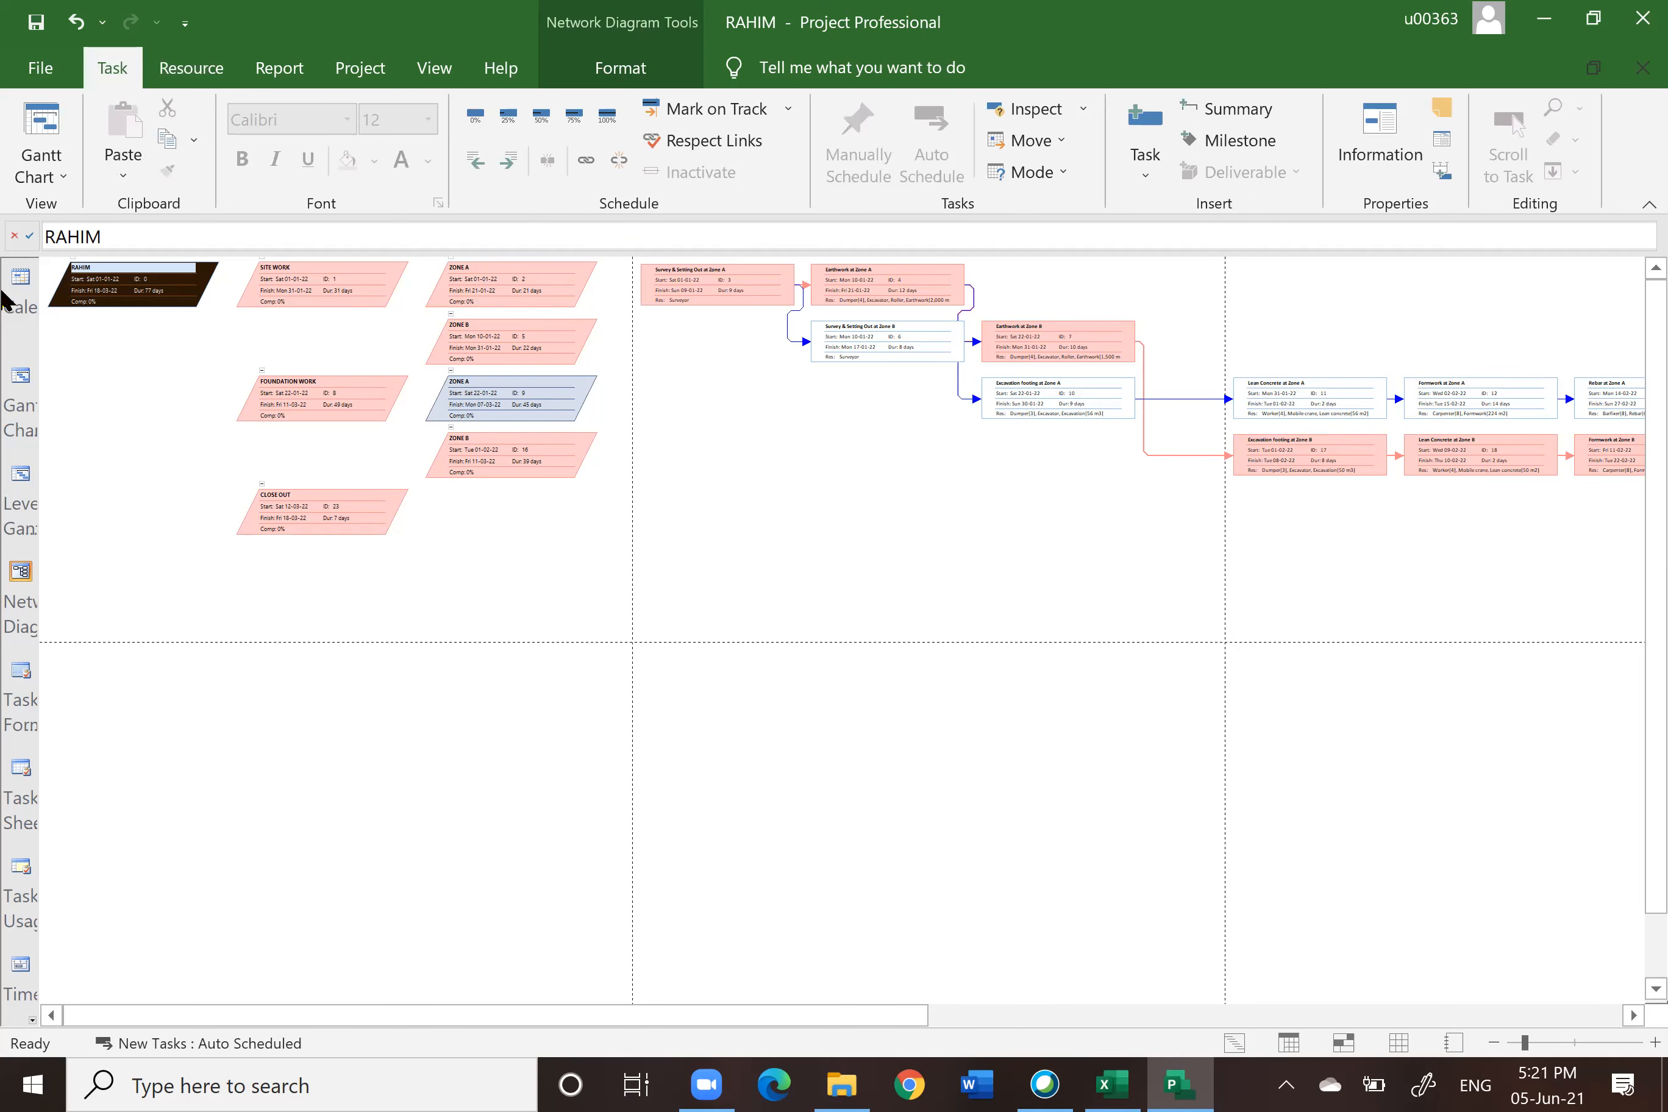
click(16, 395)
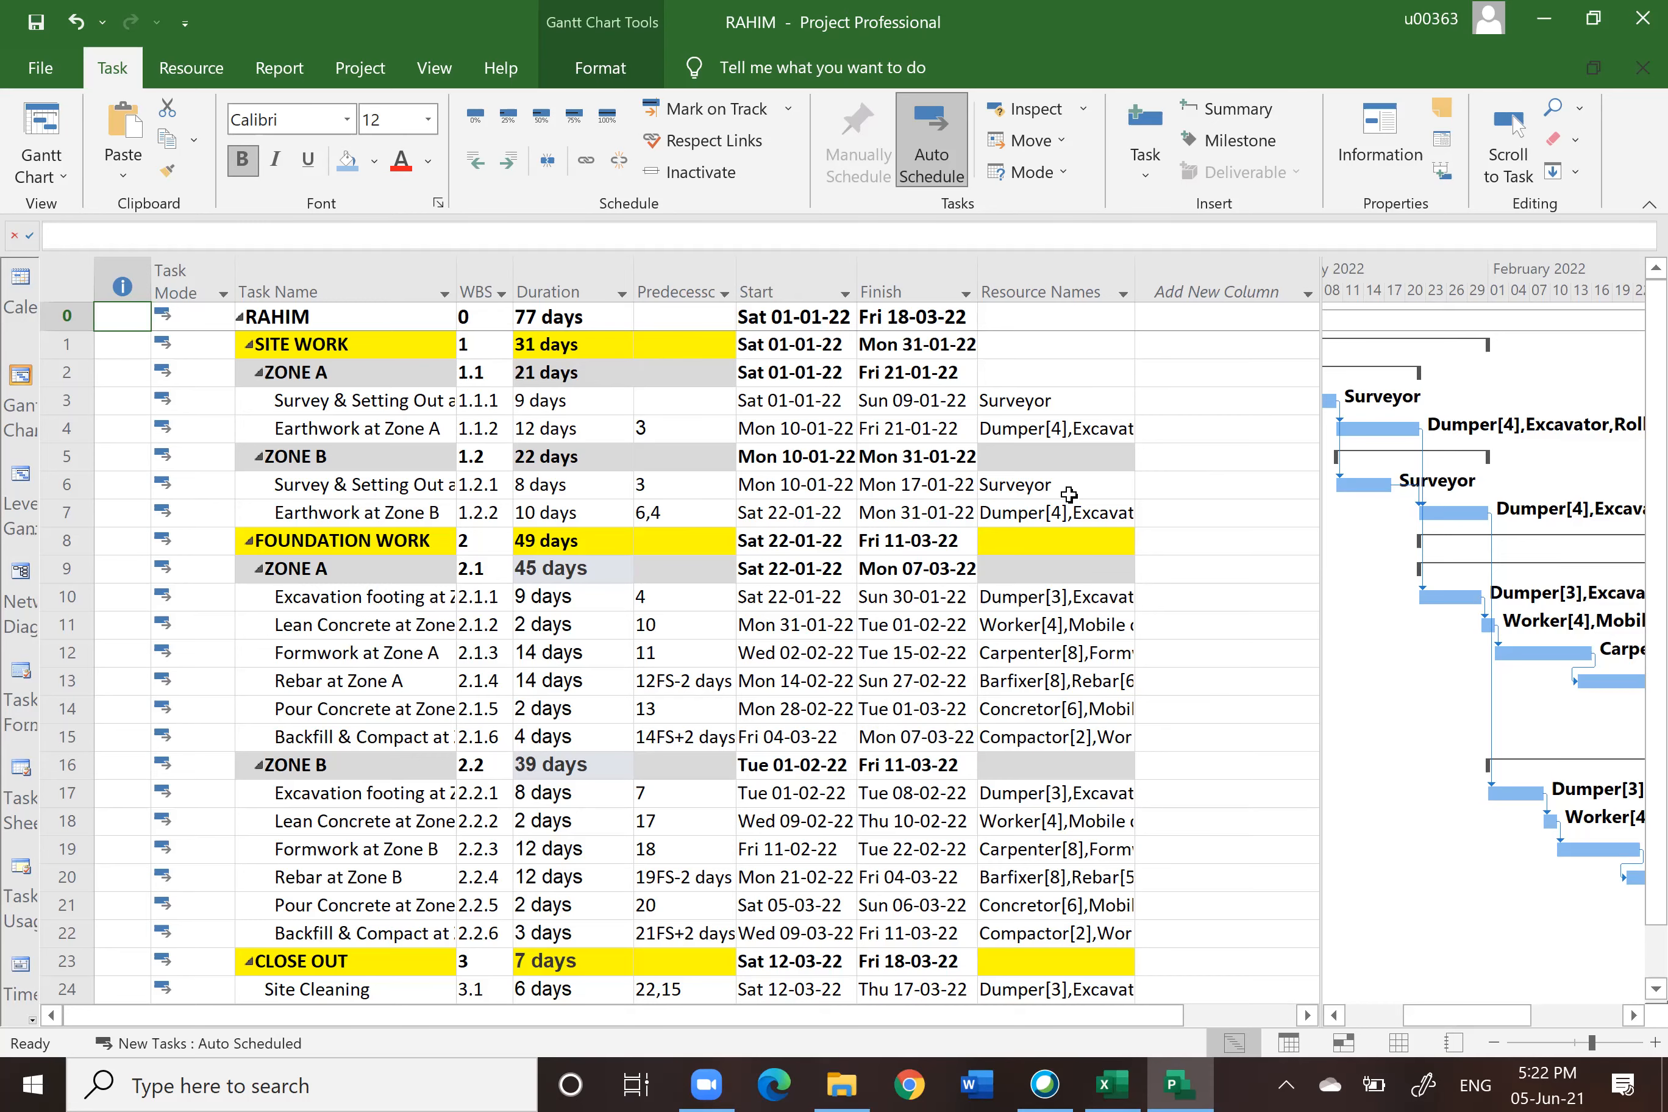
Step: Review the project's Schedule options and close the options without changing anything
click(40, 72)
click(88, 1012)
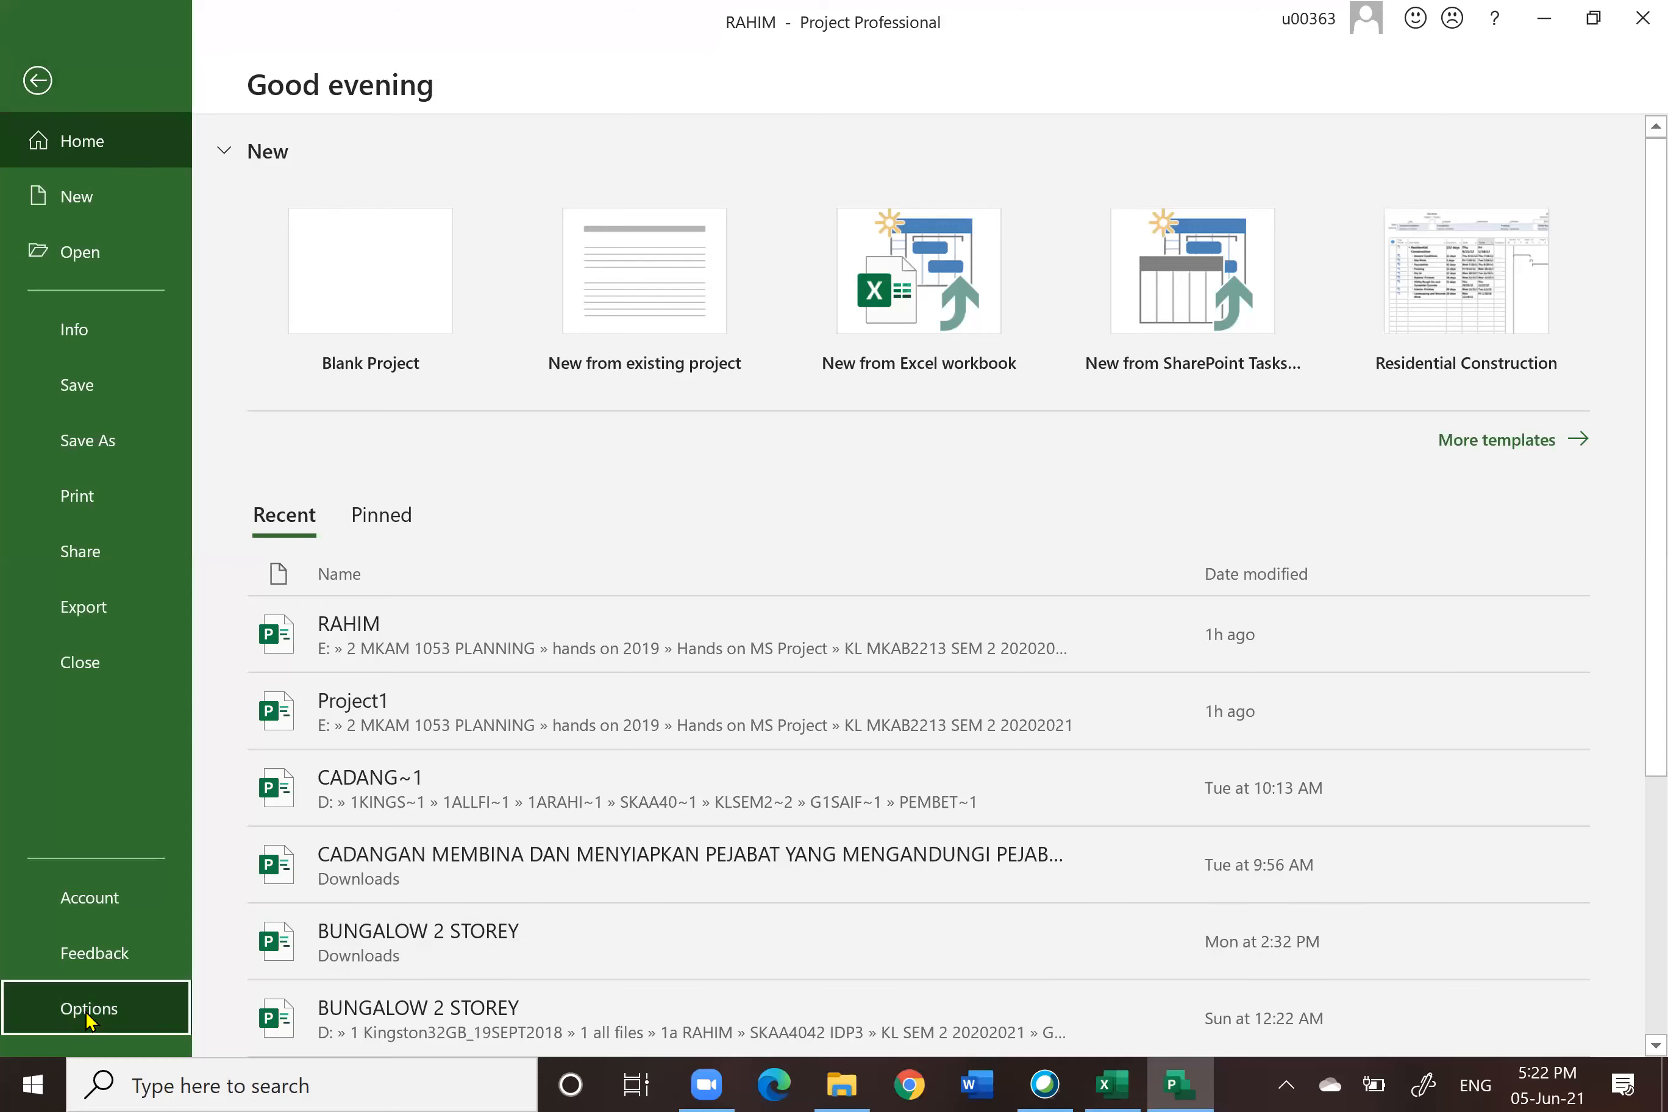
click(344, 210)
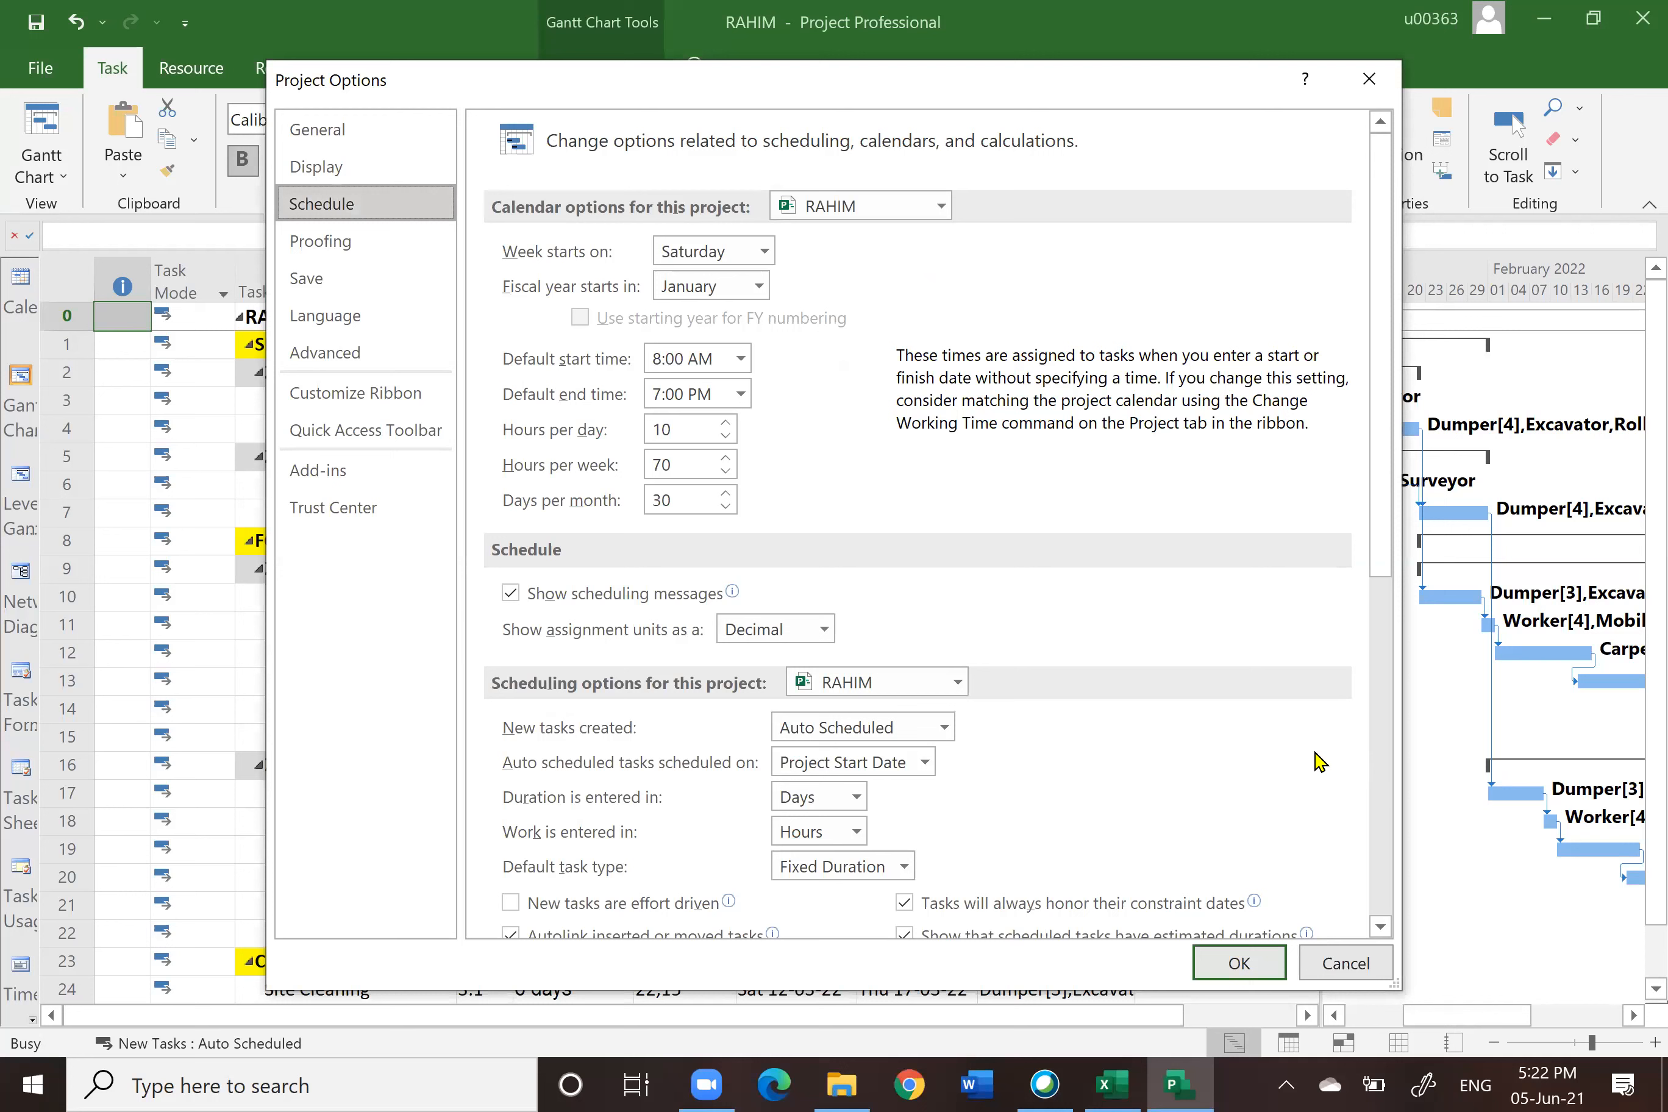
scroll(1315, 763, down, 5)
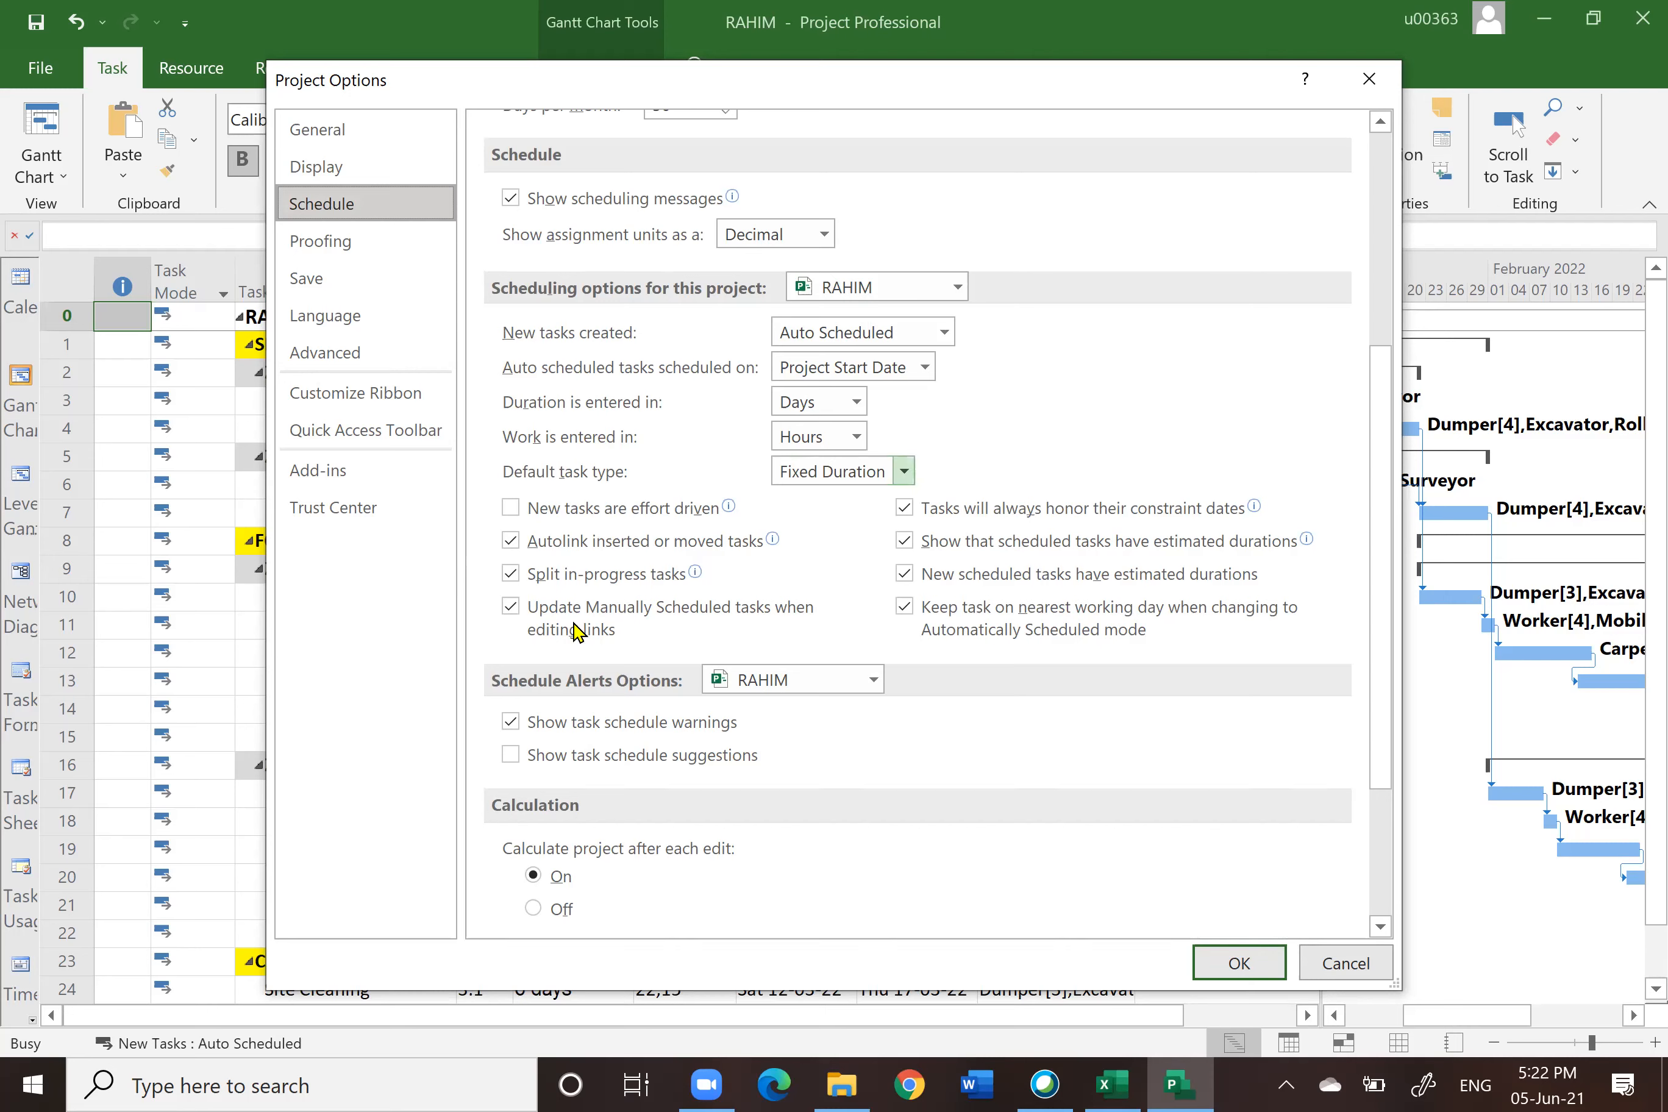
mouse_move(530, 518)
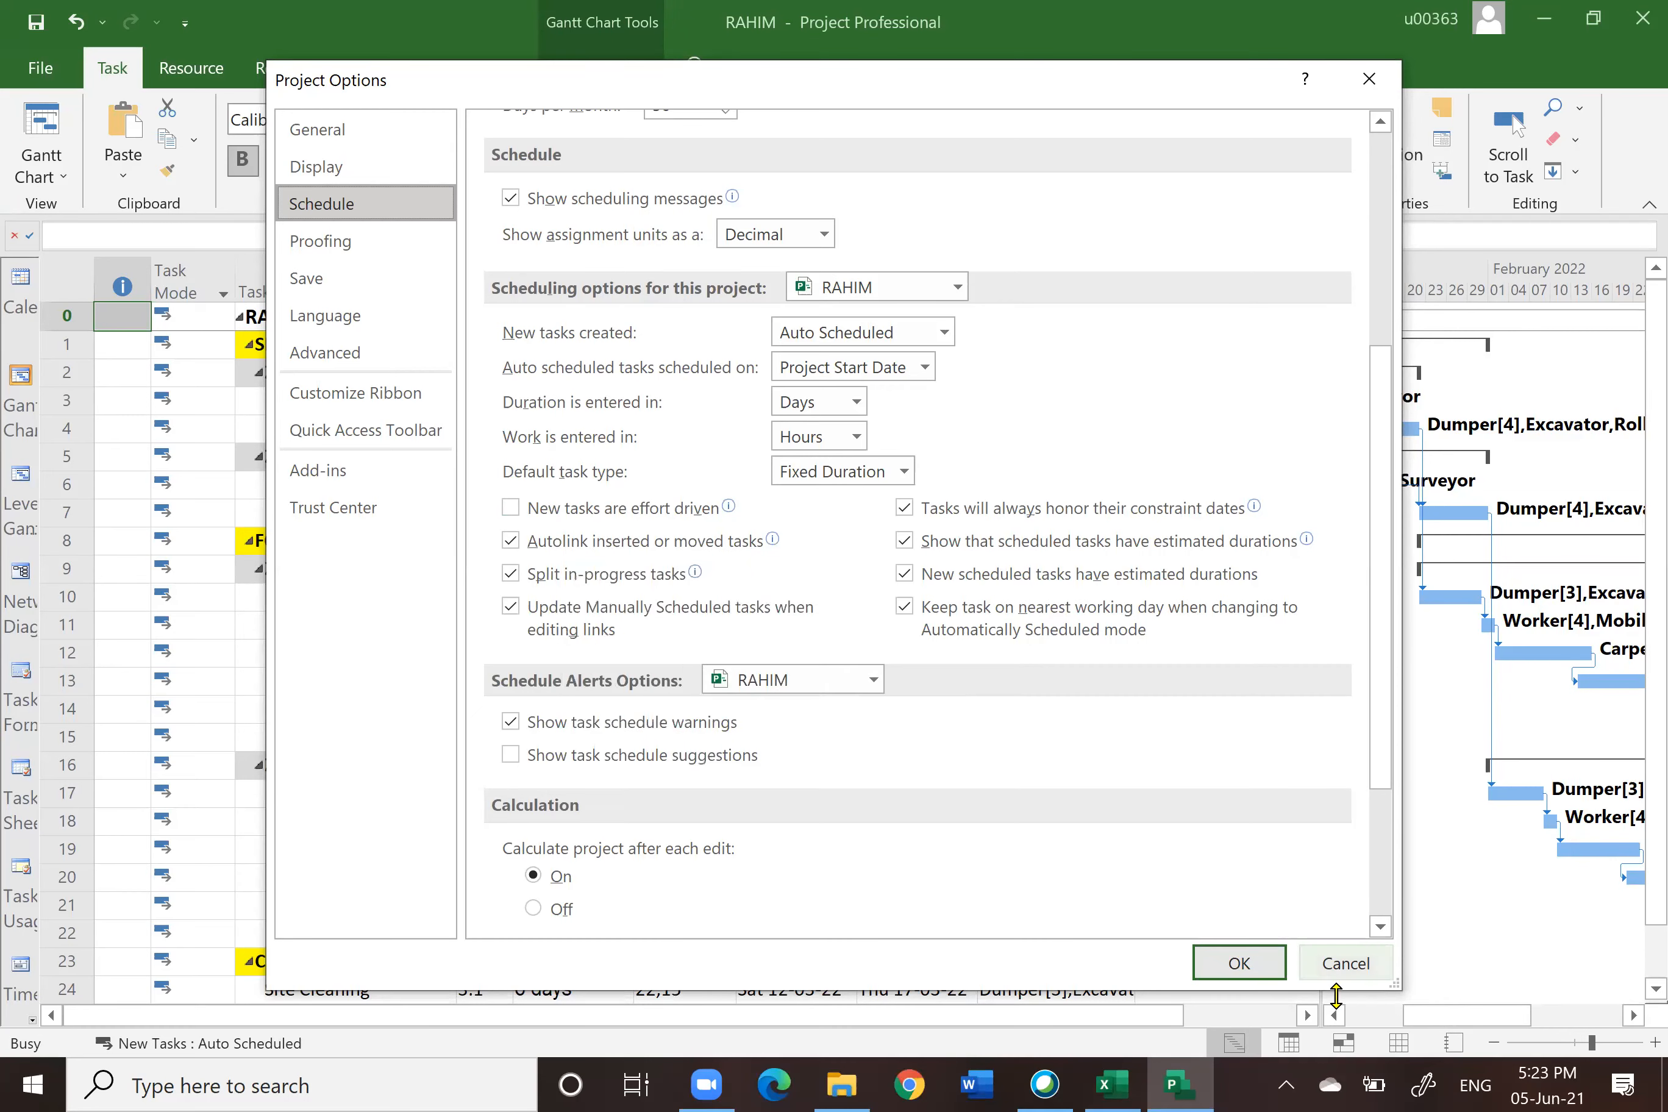
click(1343, 963)
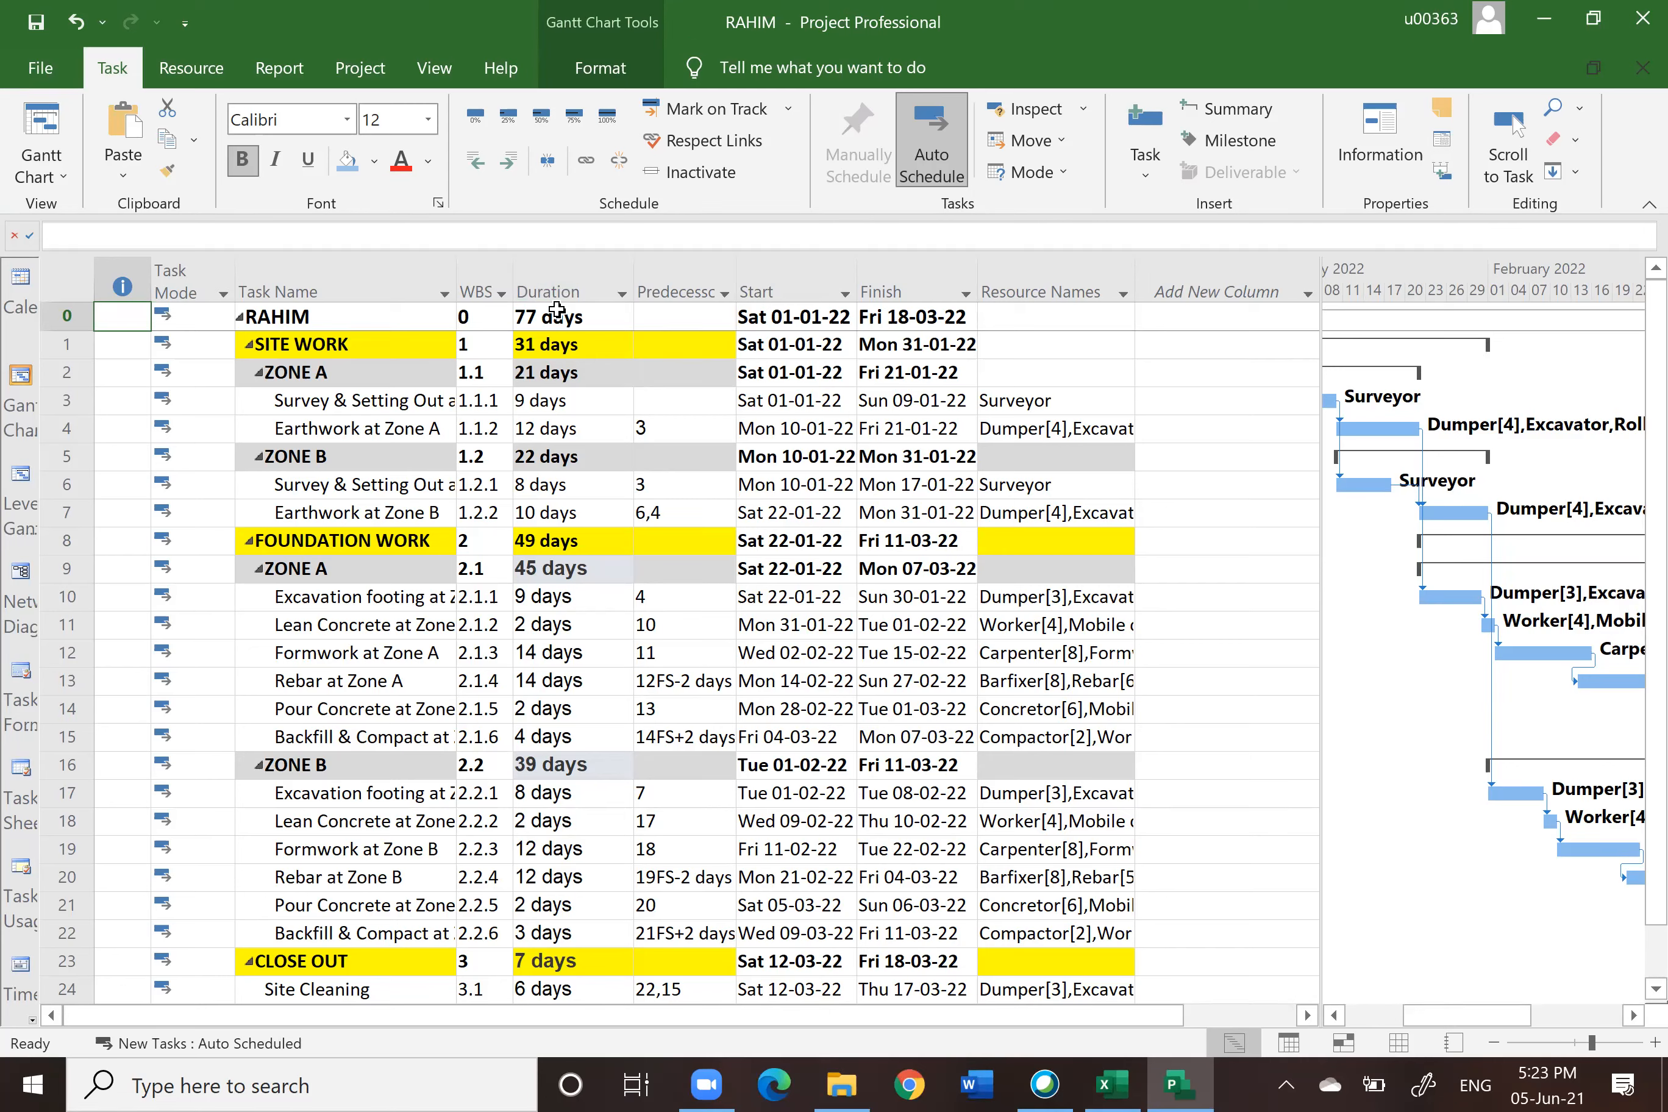
Step: Select the Duration column and scroll through the task list to review the durations
click(558, 285)
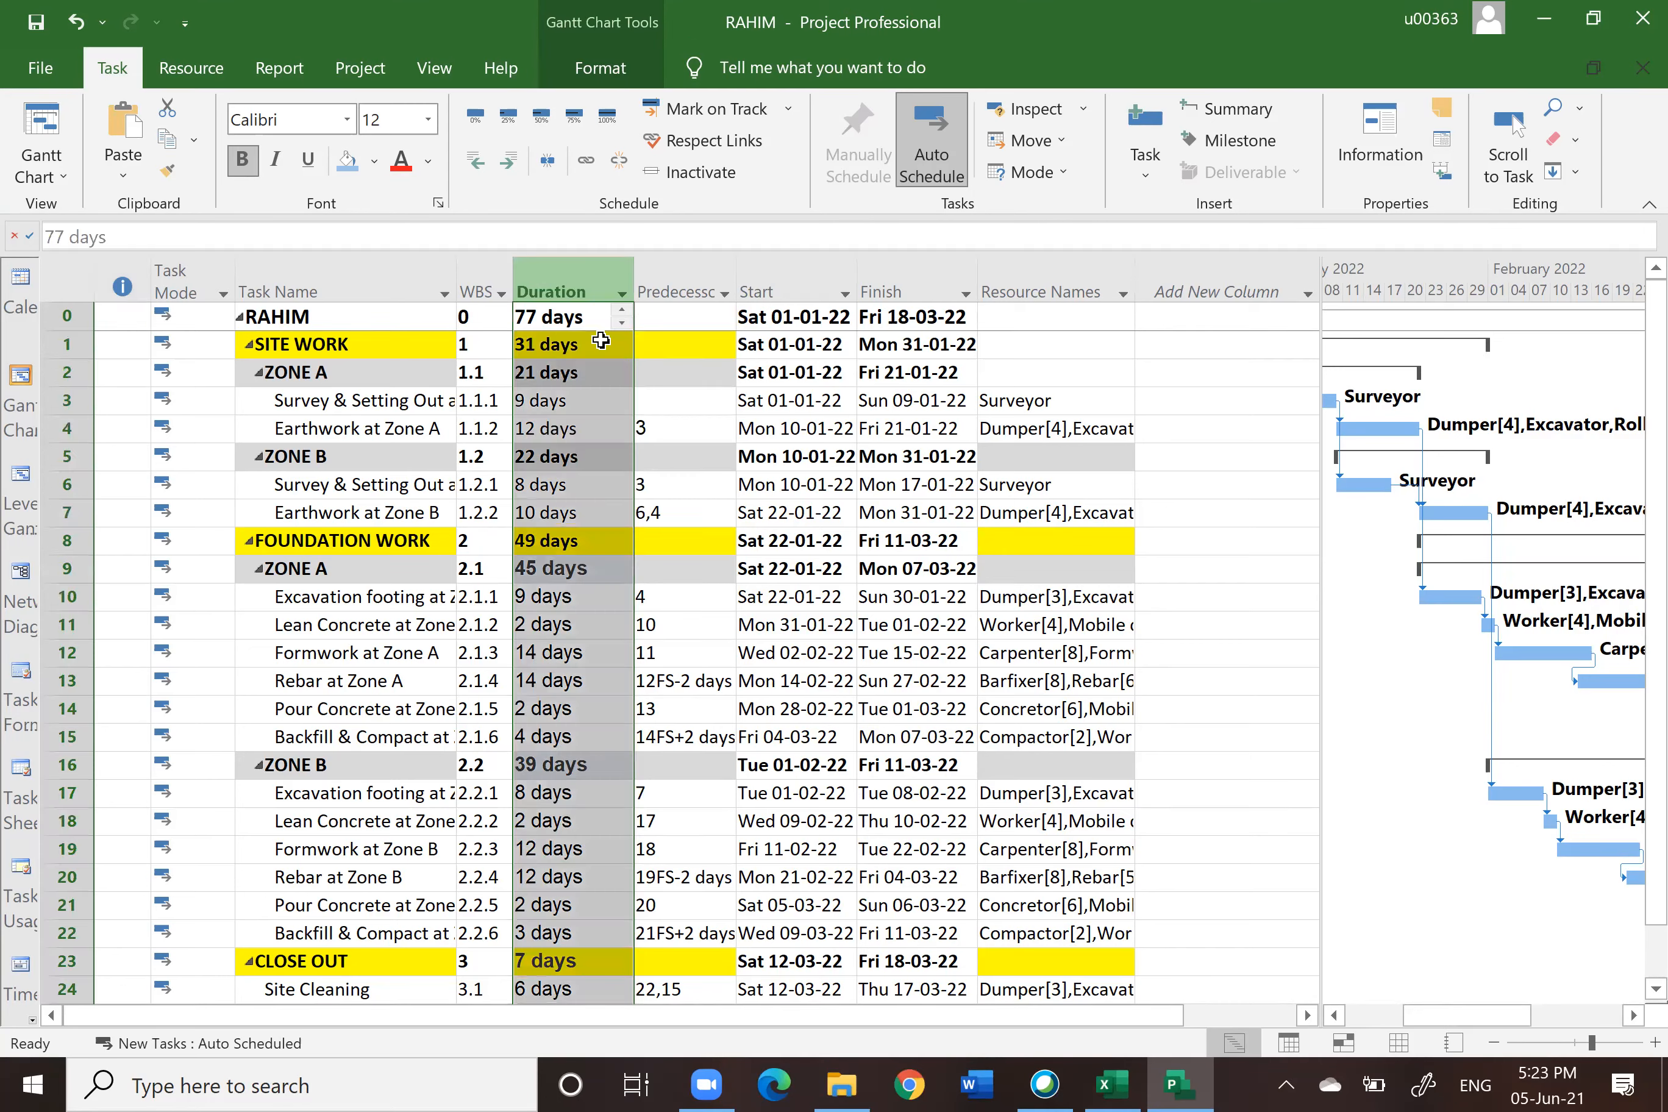
scroll(1214, 768, down, 2)
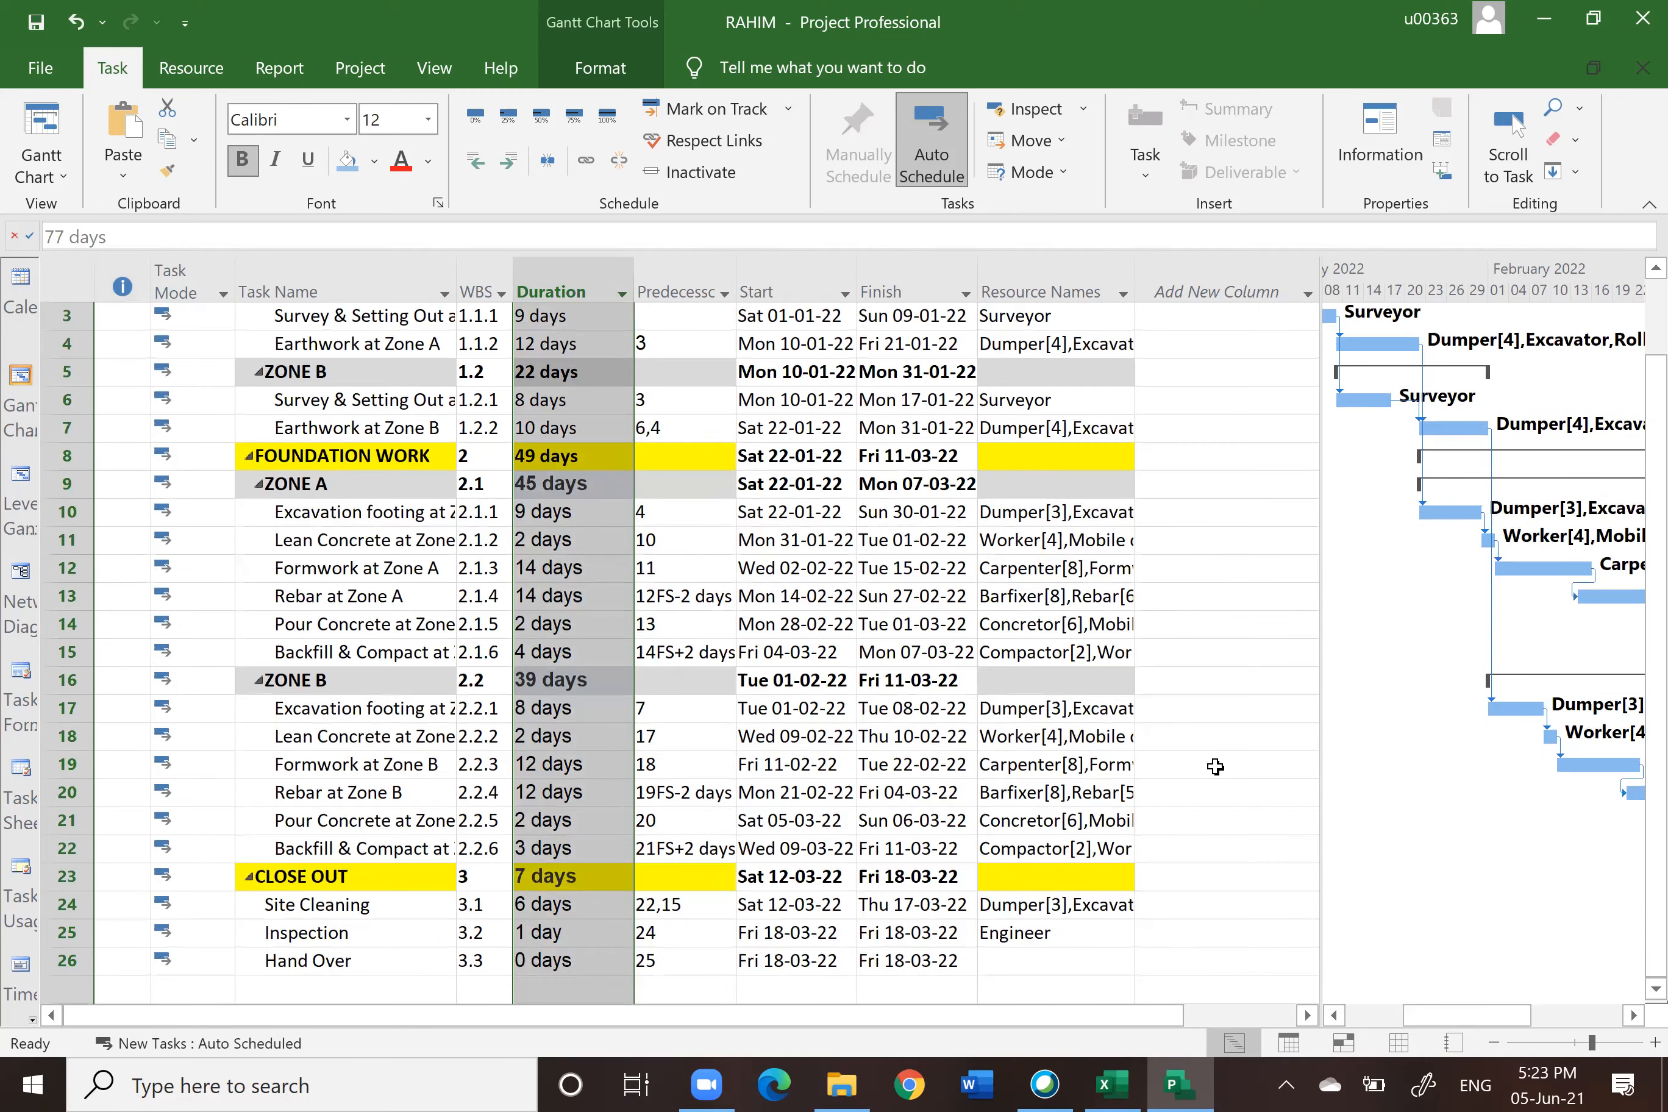
scroll(1215, 767, down, 1)
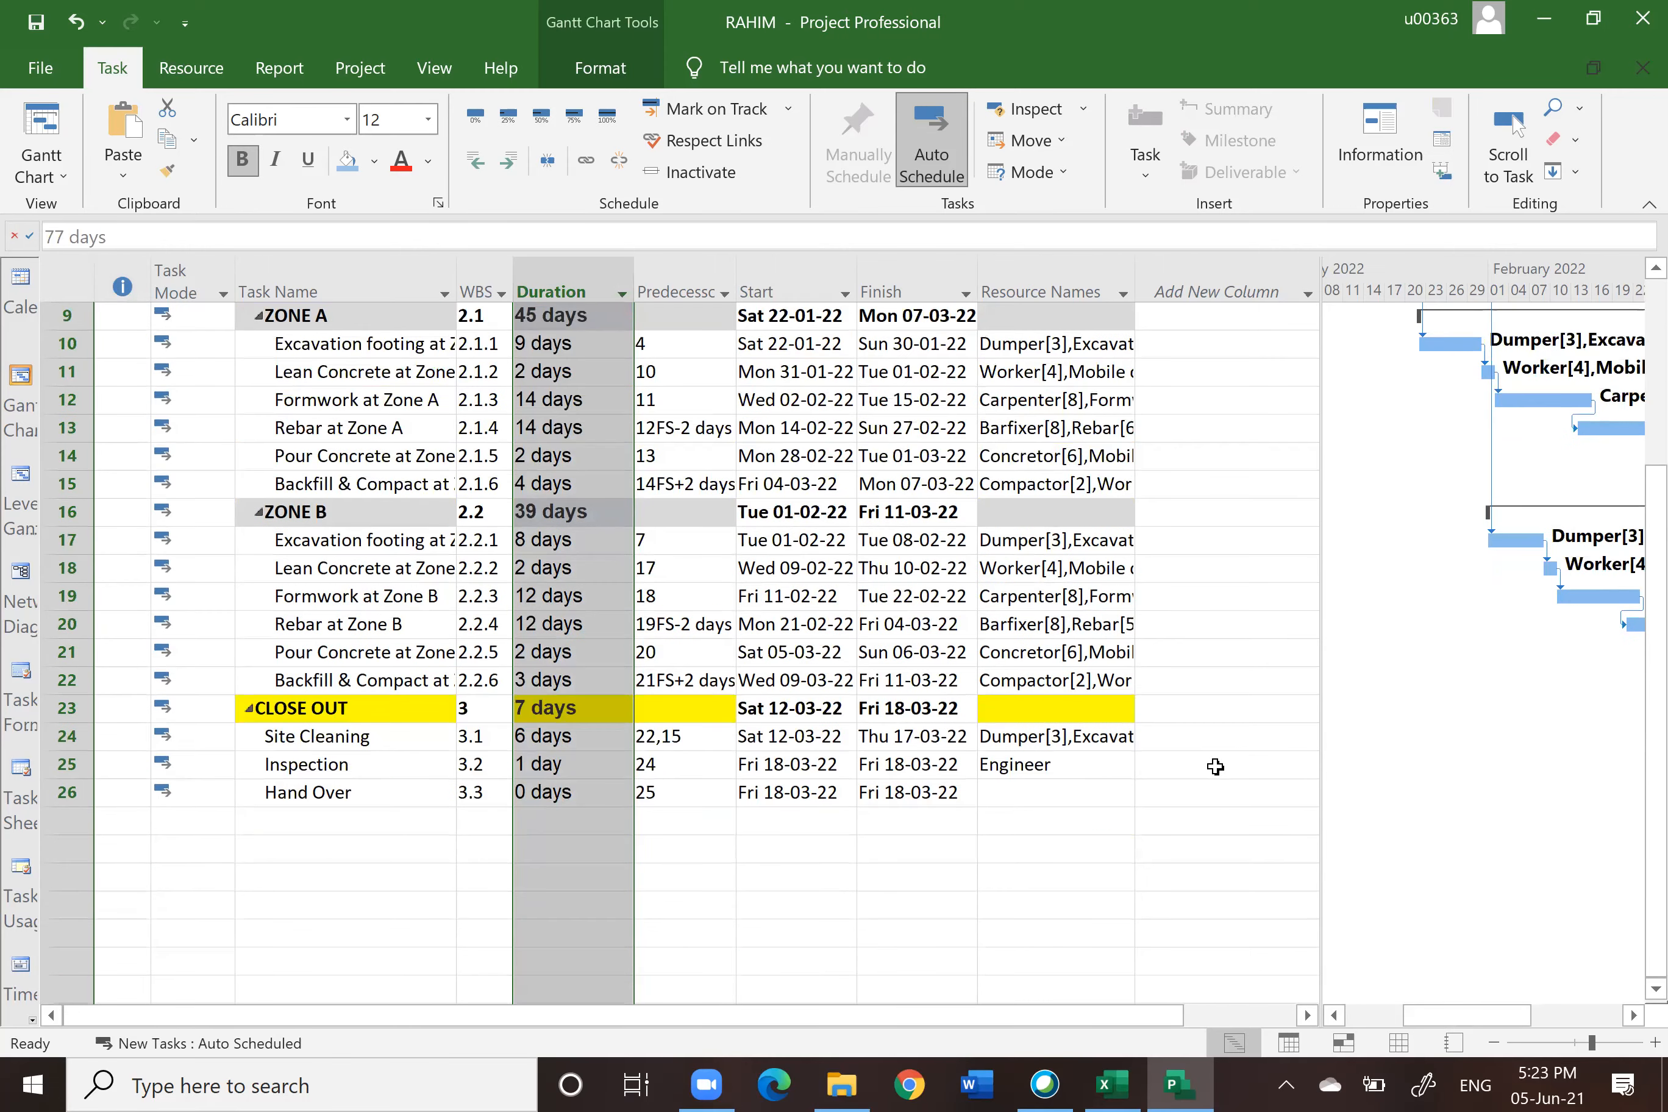
scroll(1215, 767, up, 3)
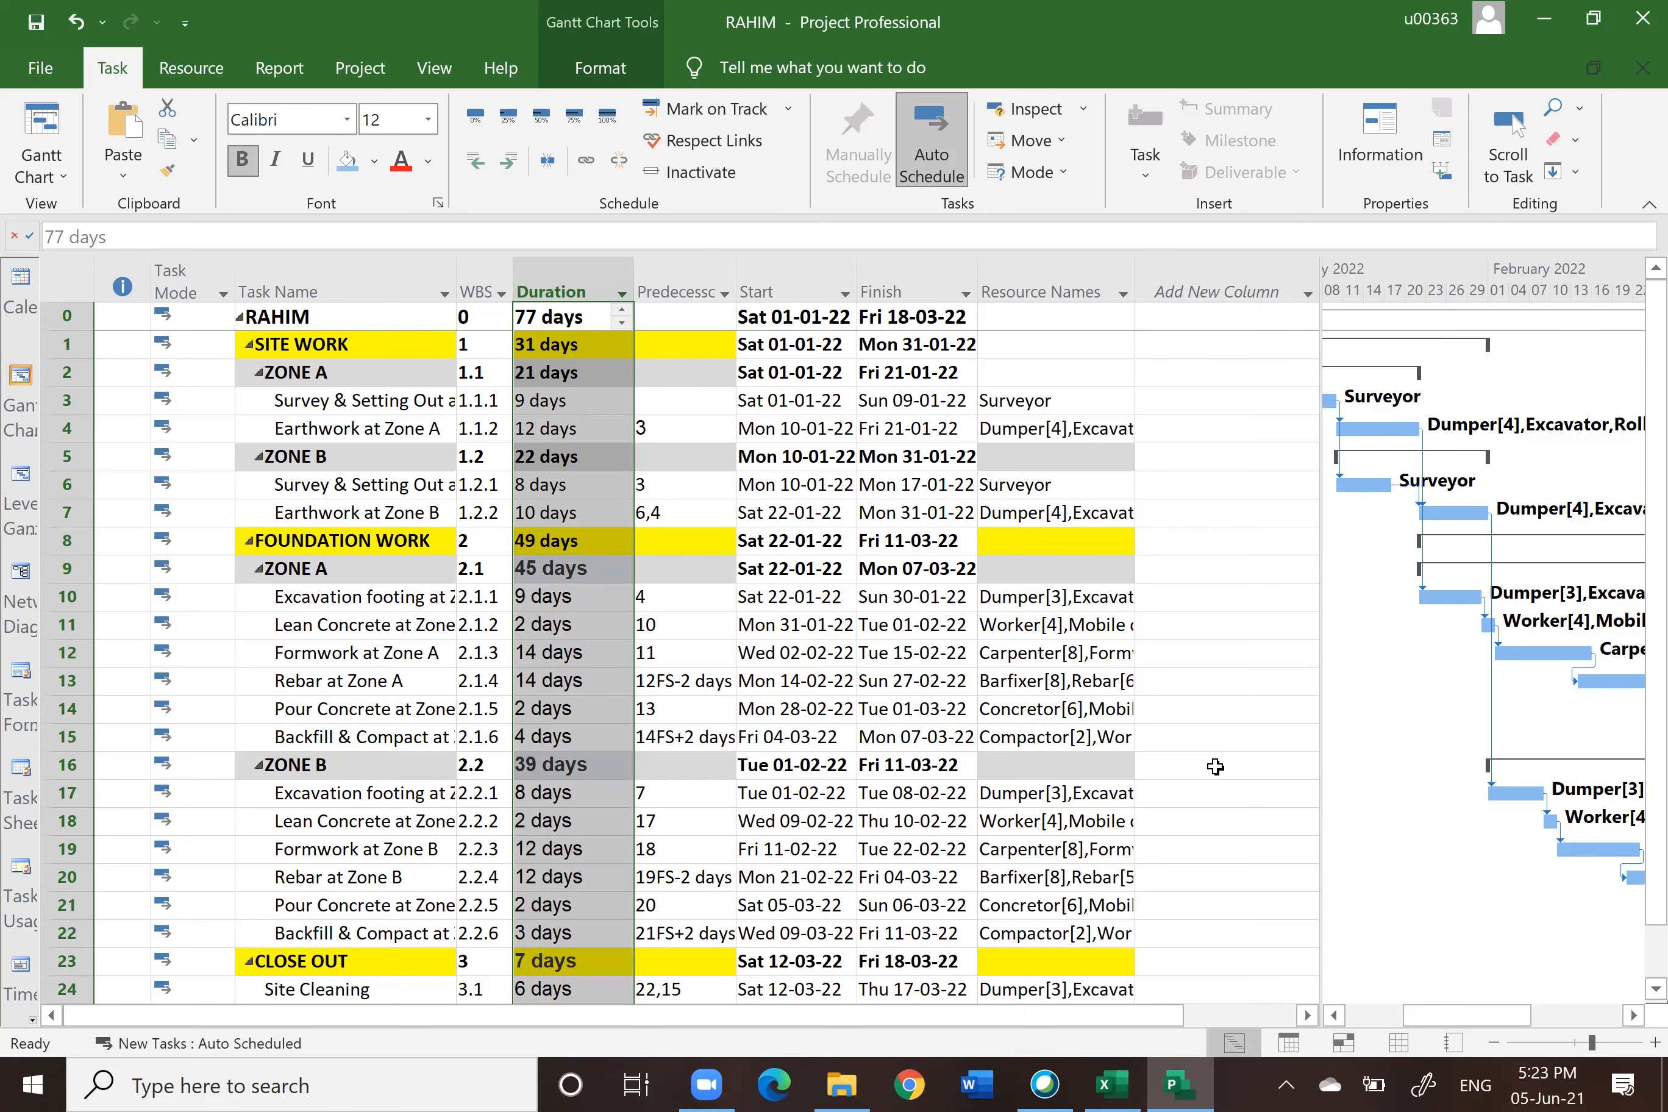
scroll(1215, 767, down, 2)
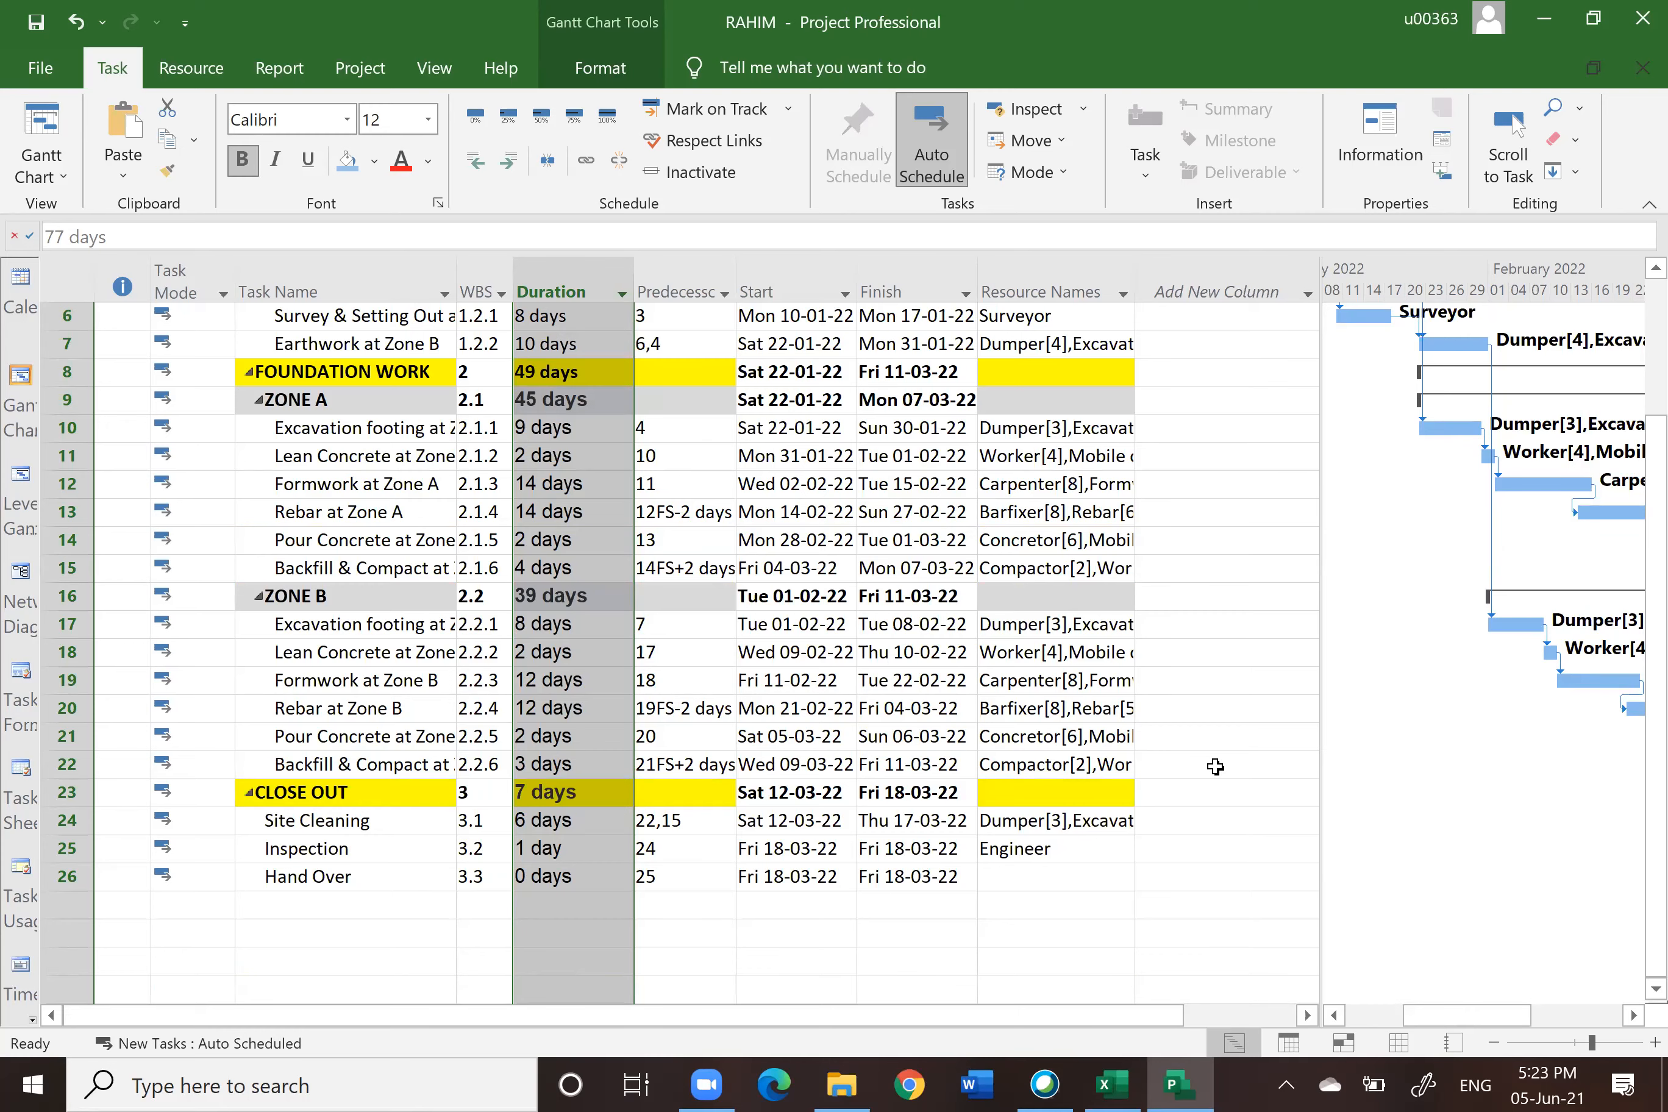
scroll(1215, 767, up, 2)
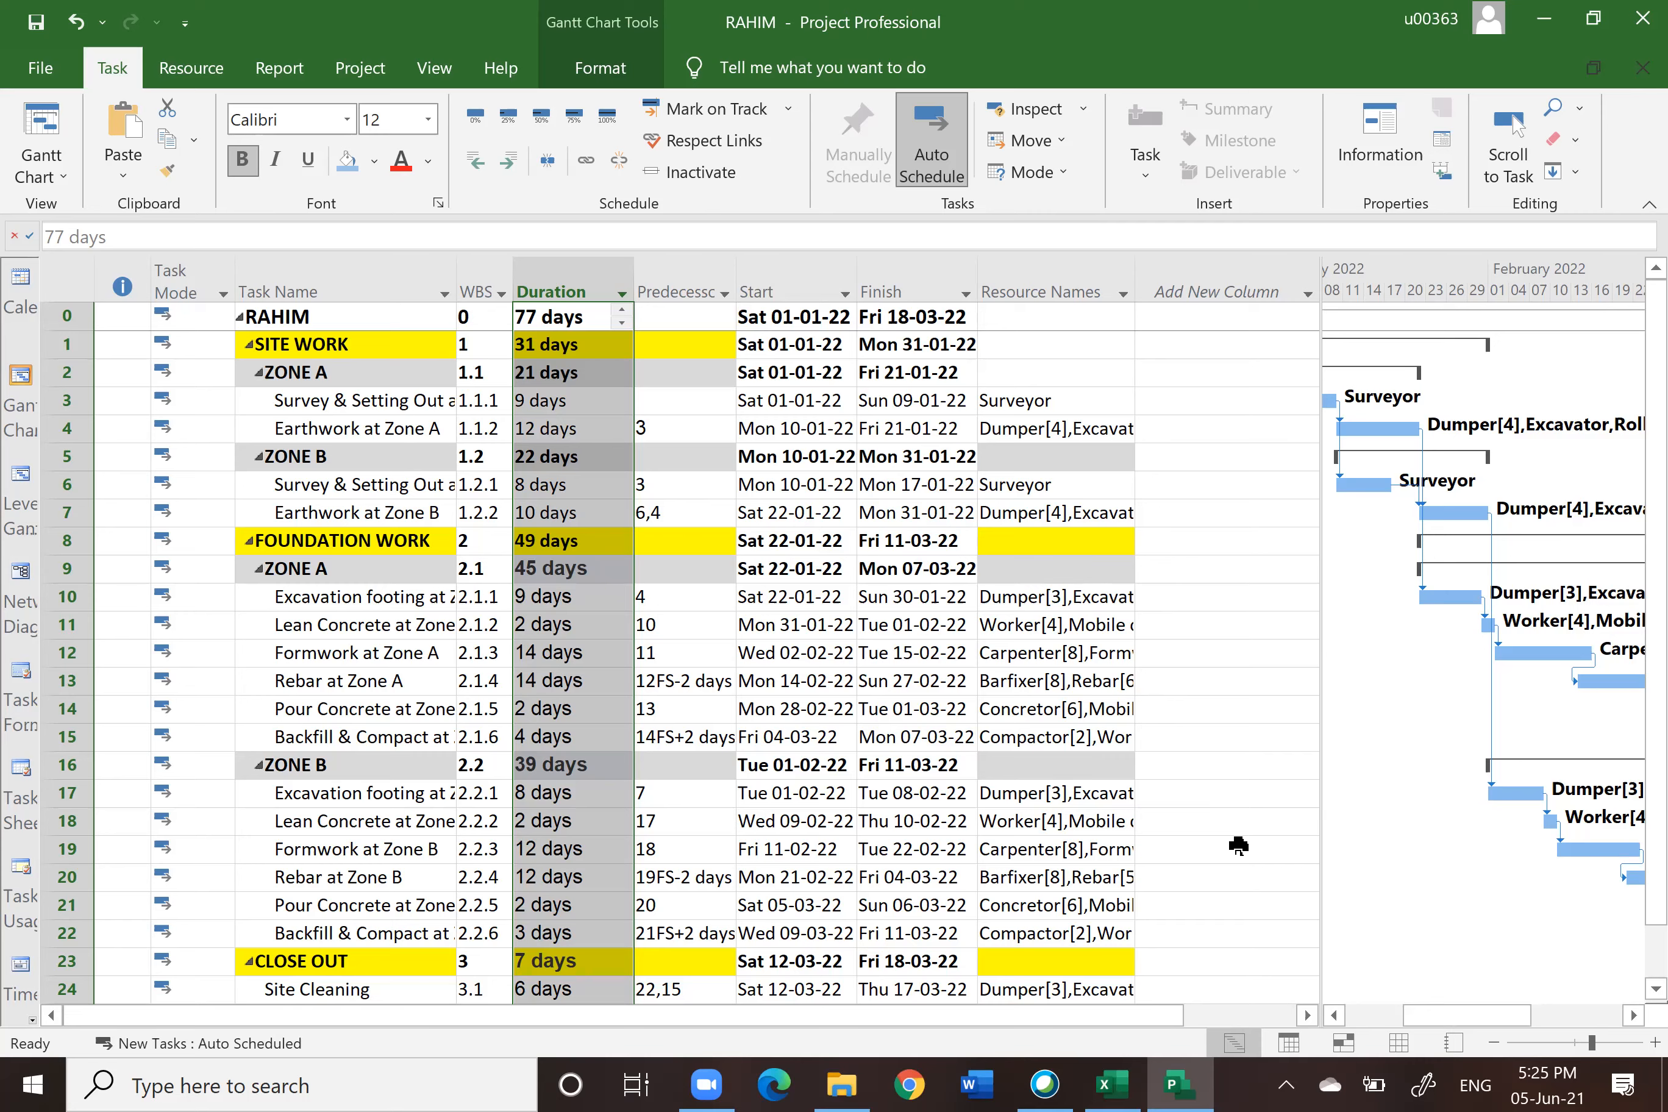
scroll(1149, 759, down, 3)
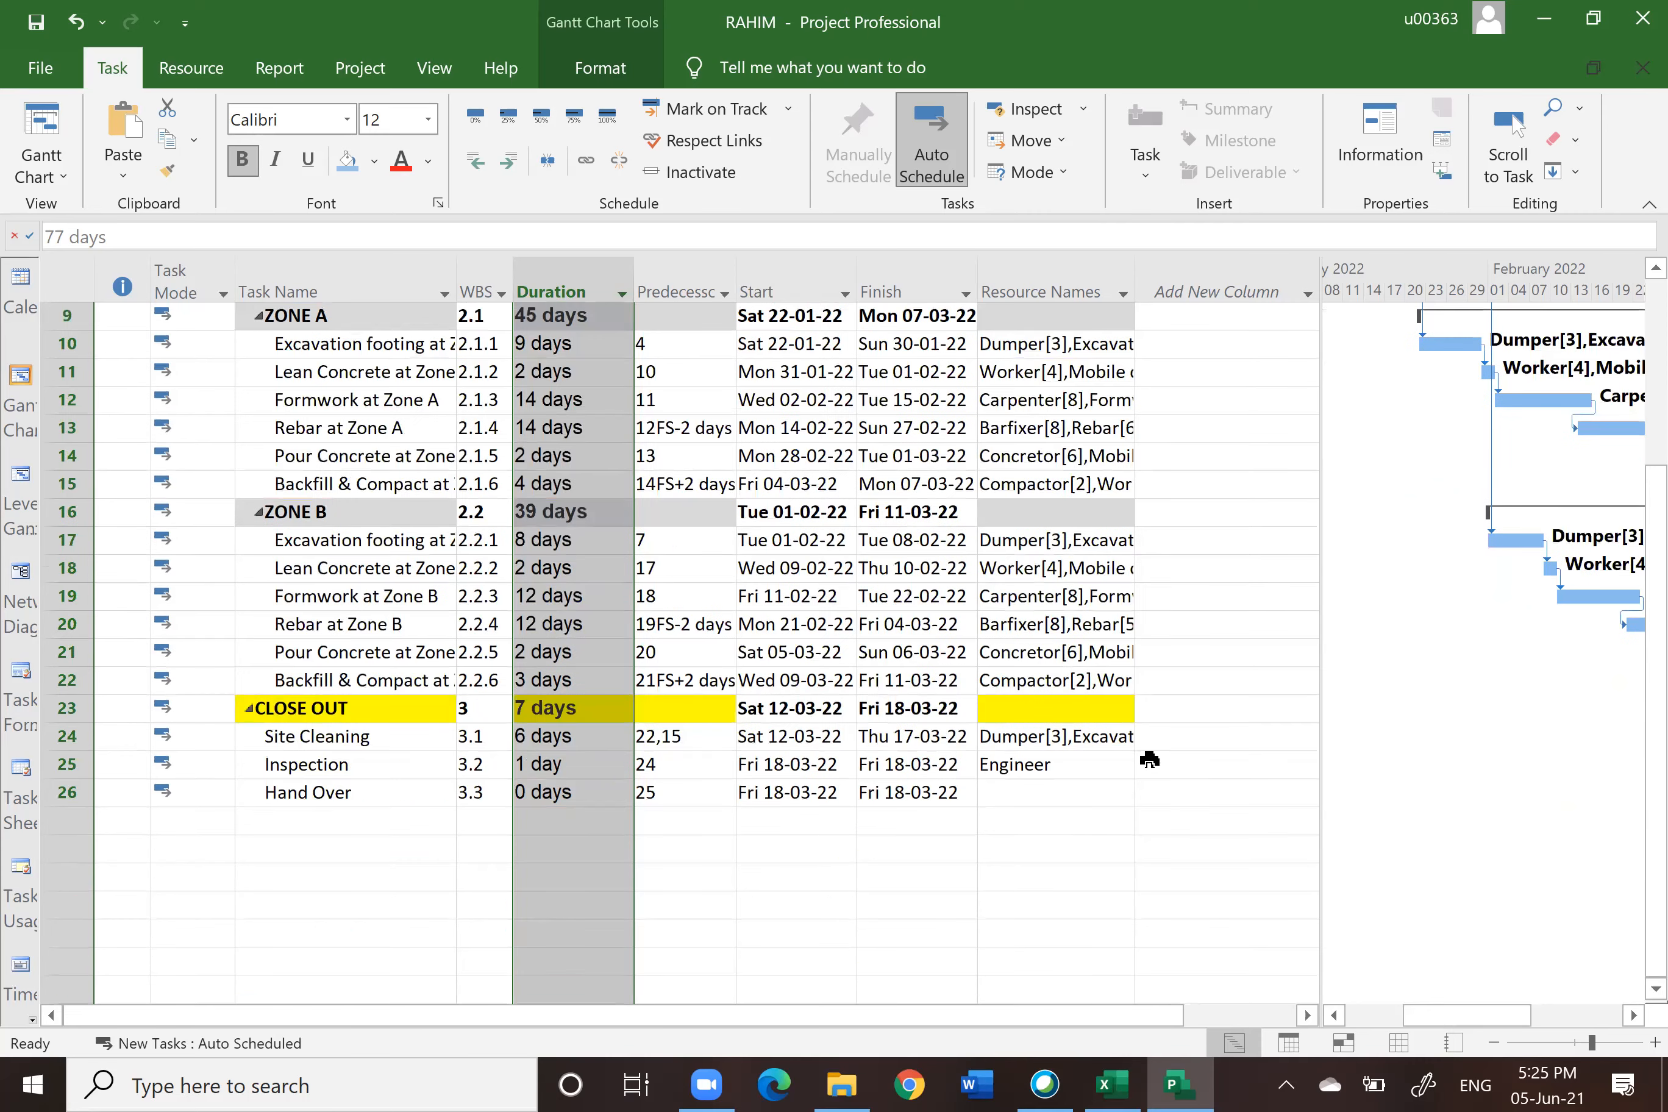
scroll(1149, 759, up, 3)
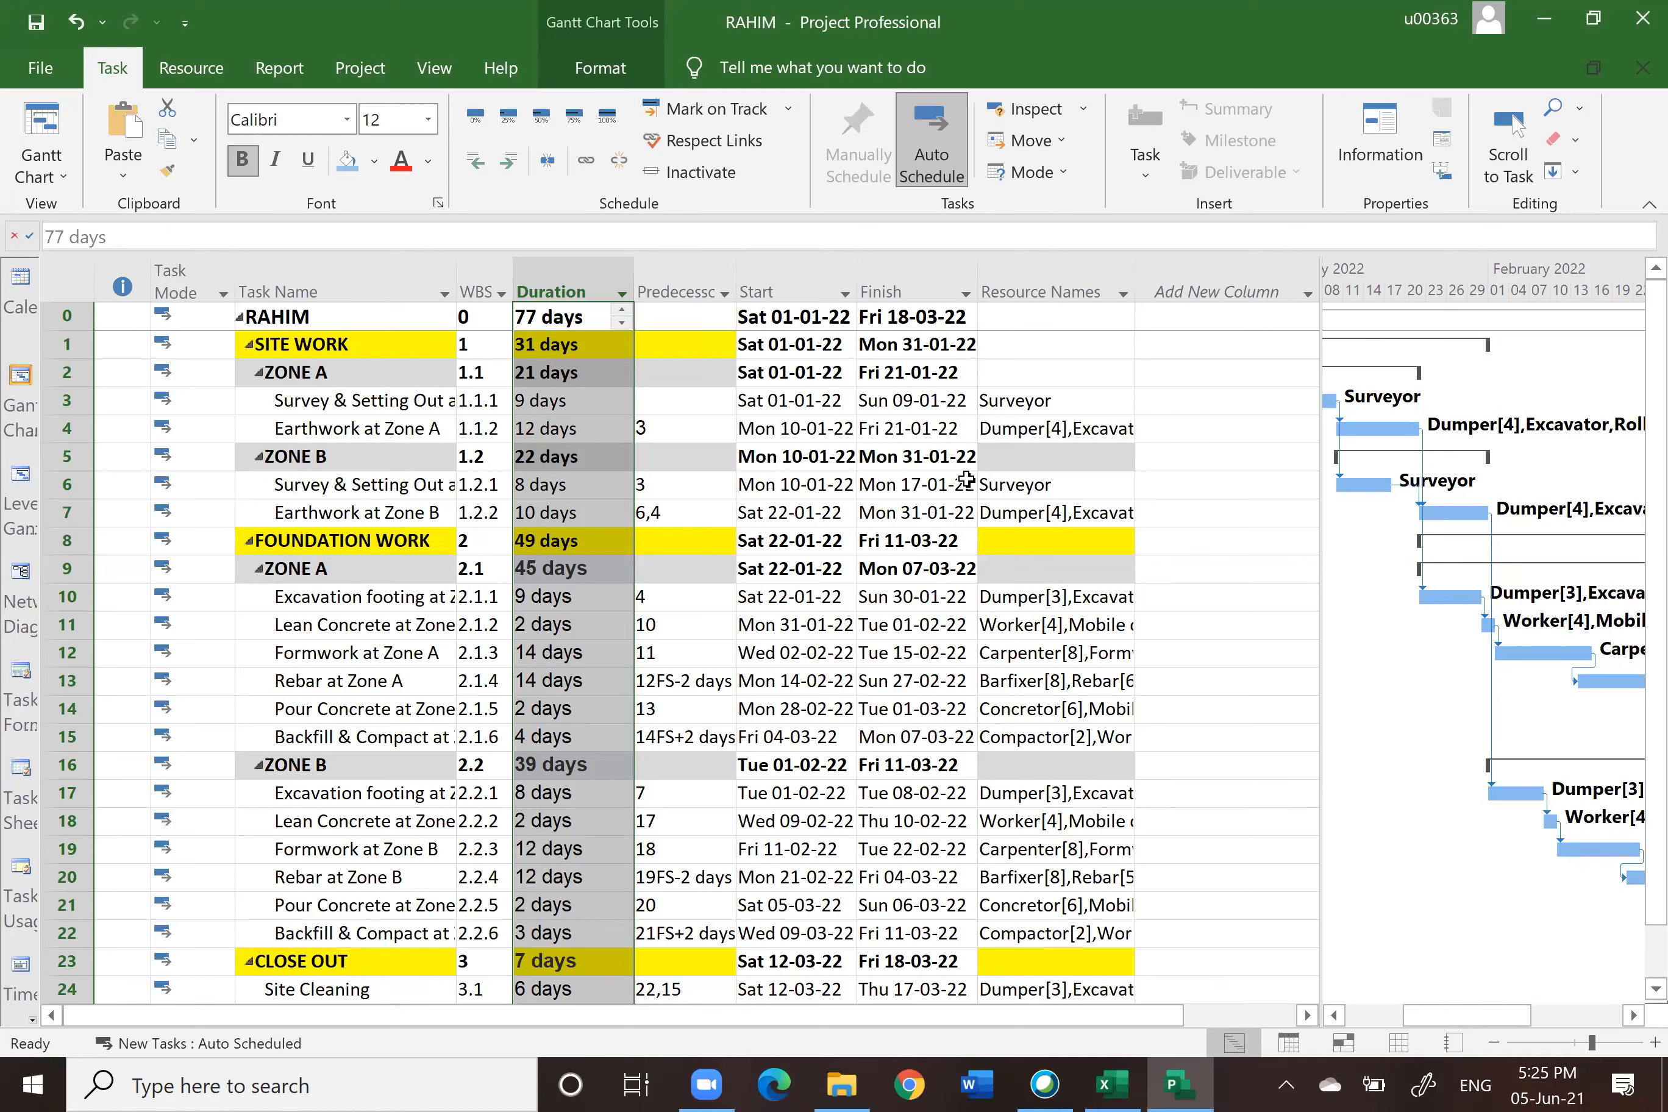
Step: Examine the task boxes along the Network Diagram, scrolling across the chain of tasks
click(22, 571)
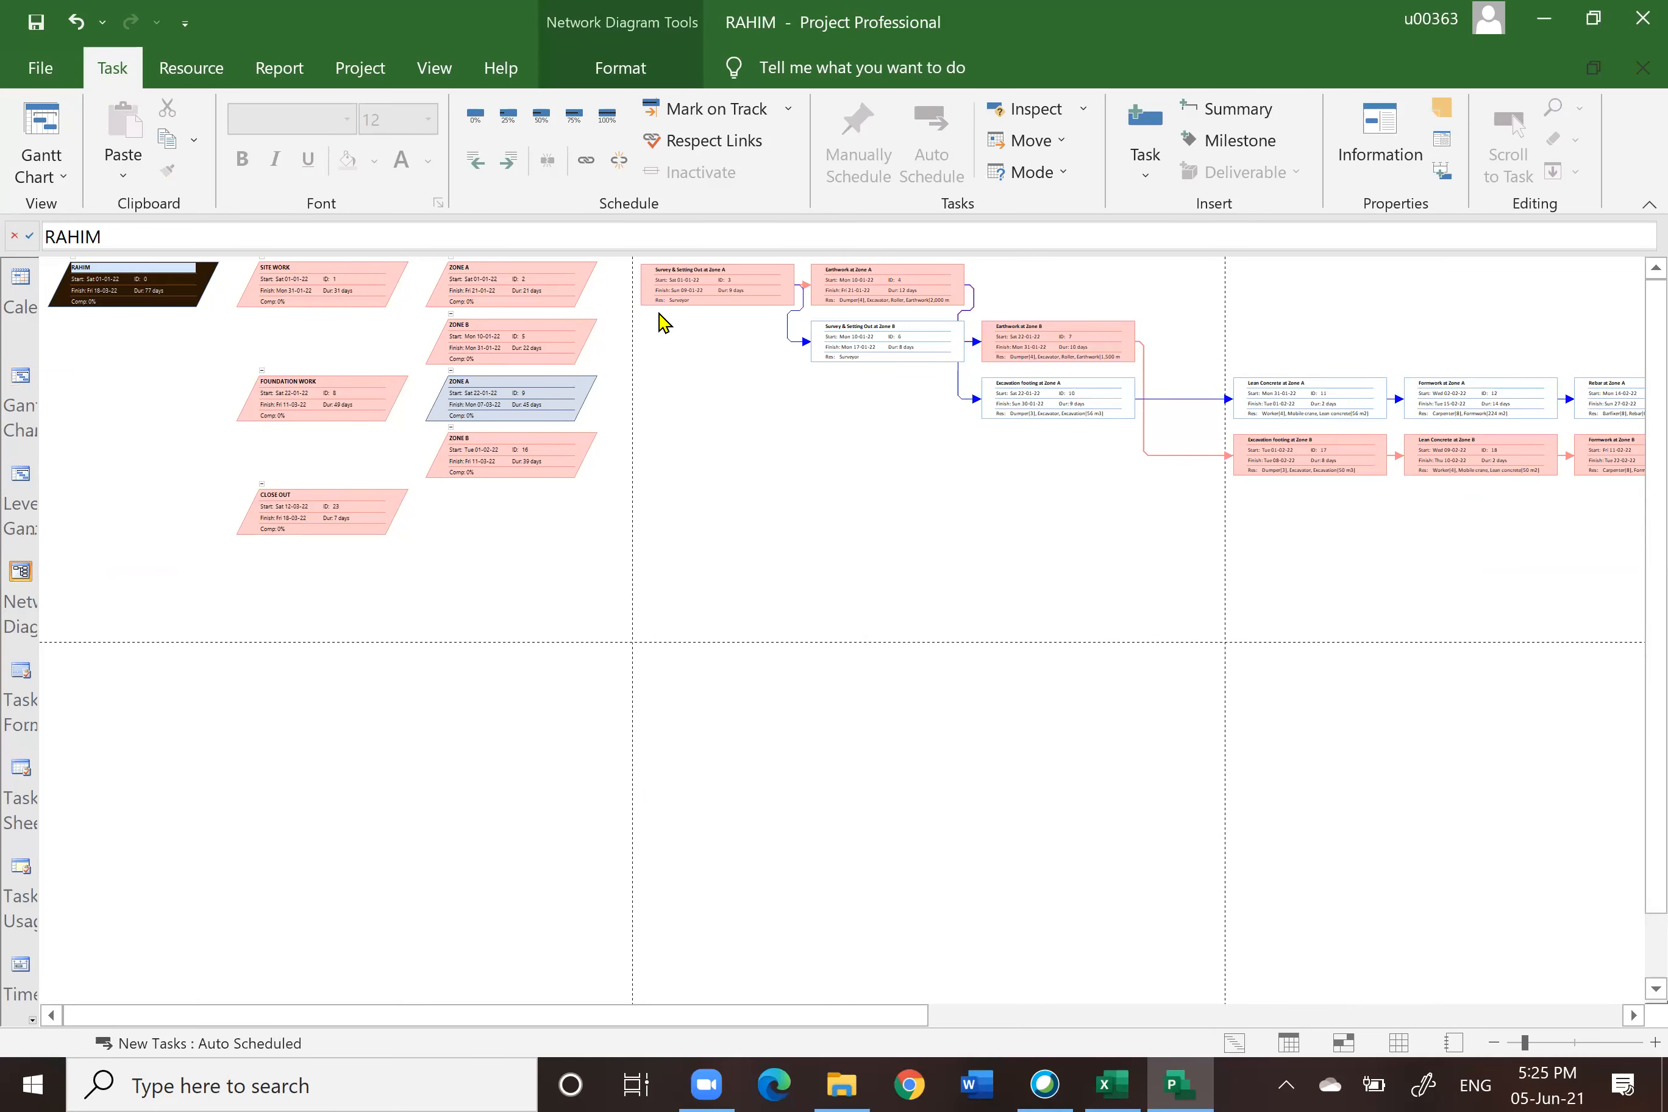
click(1634, 1016)
click(1634, 1016)
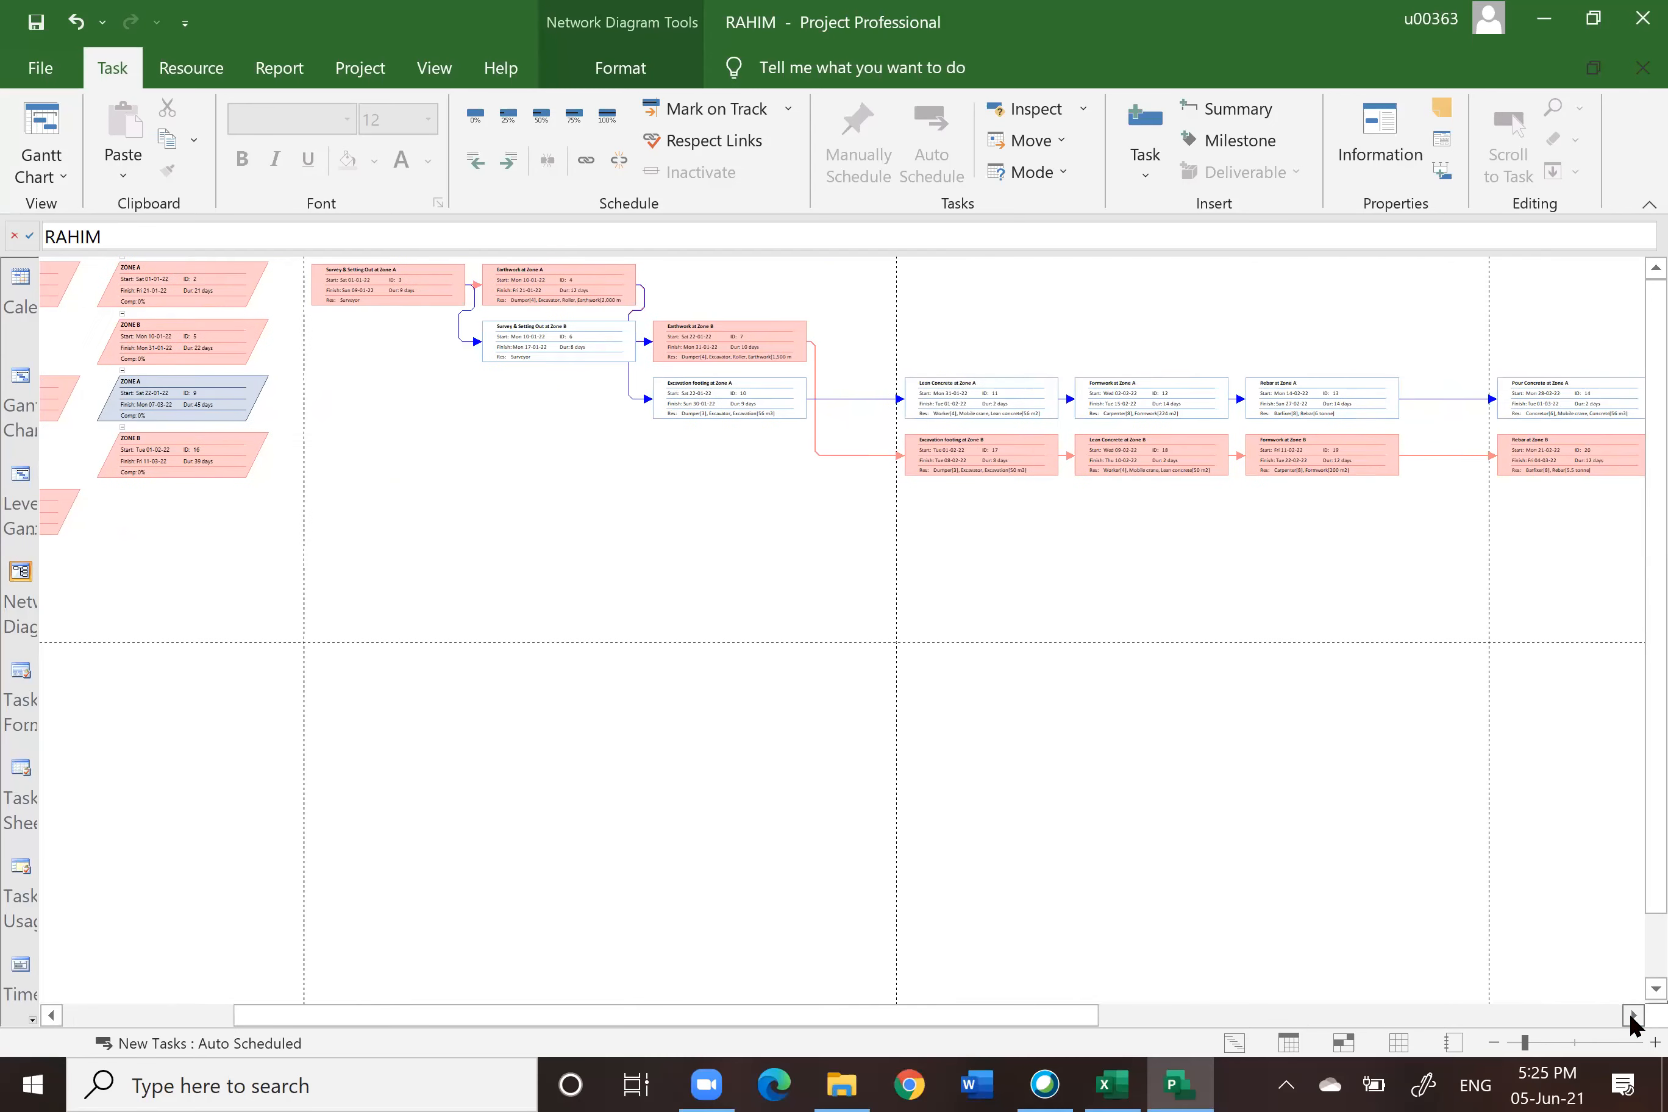
click(1634, 1016)
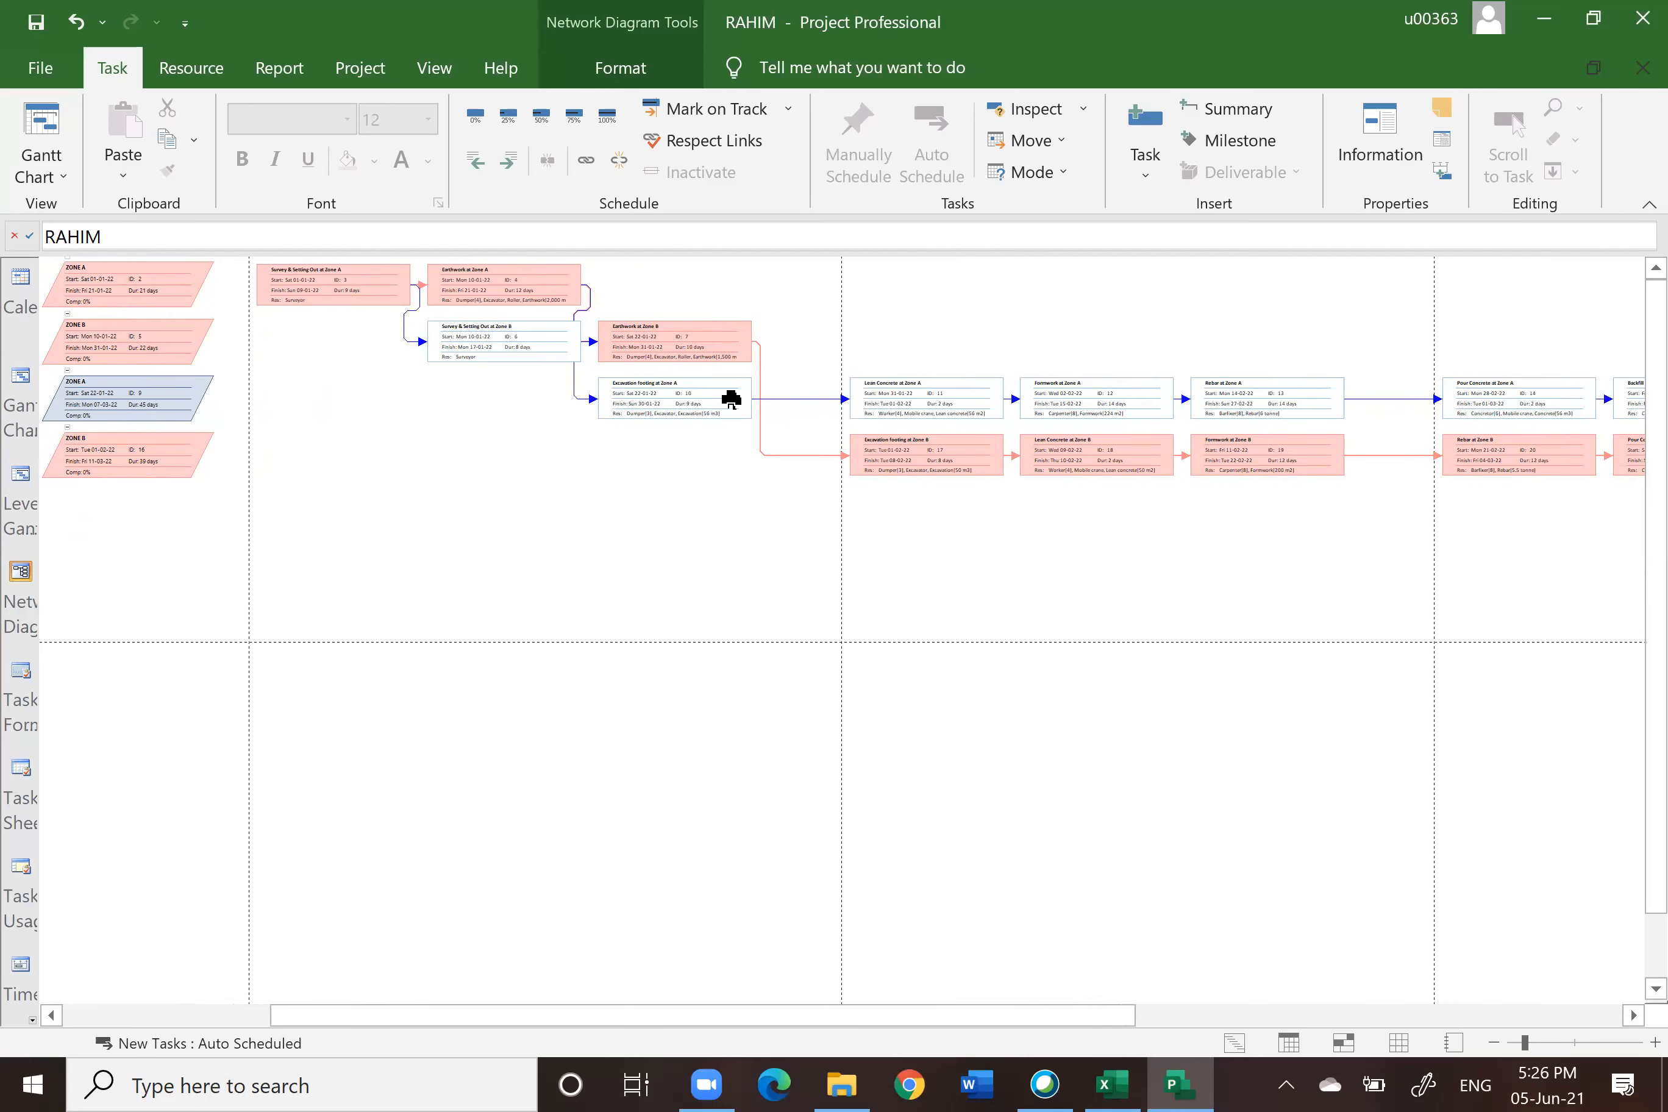
mouse_move(731, 399)
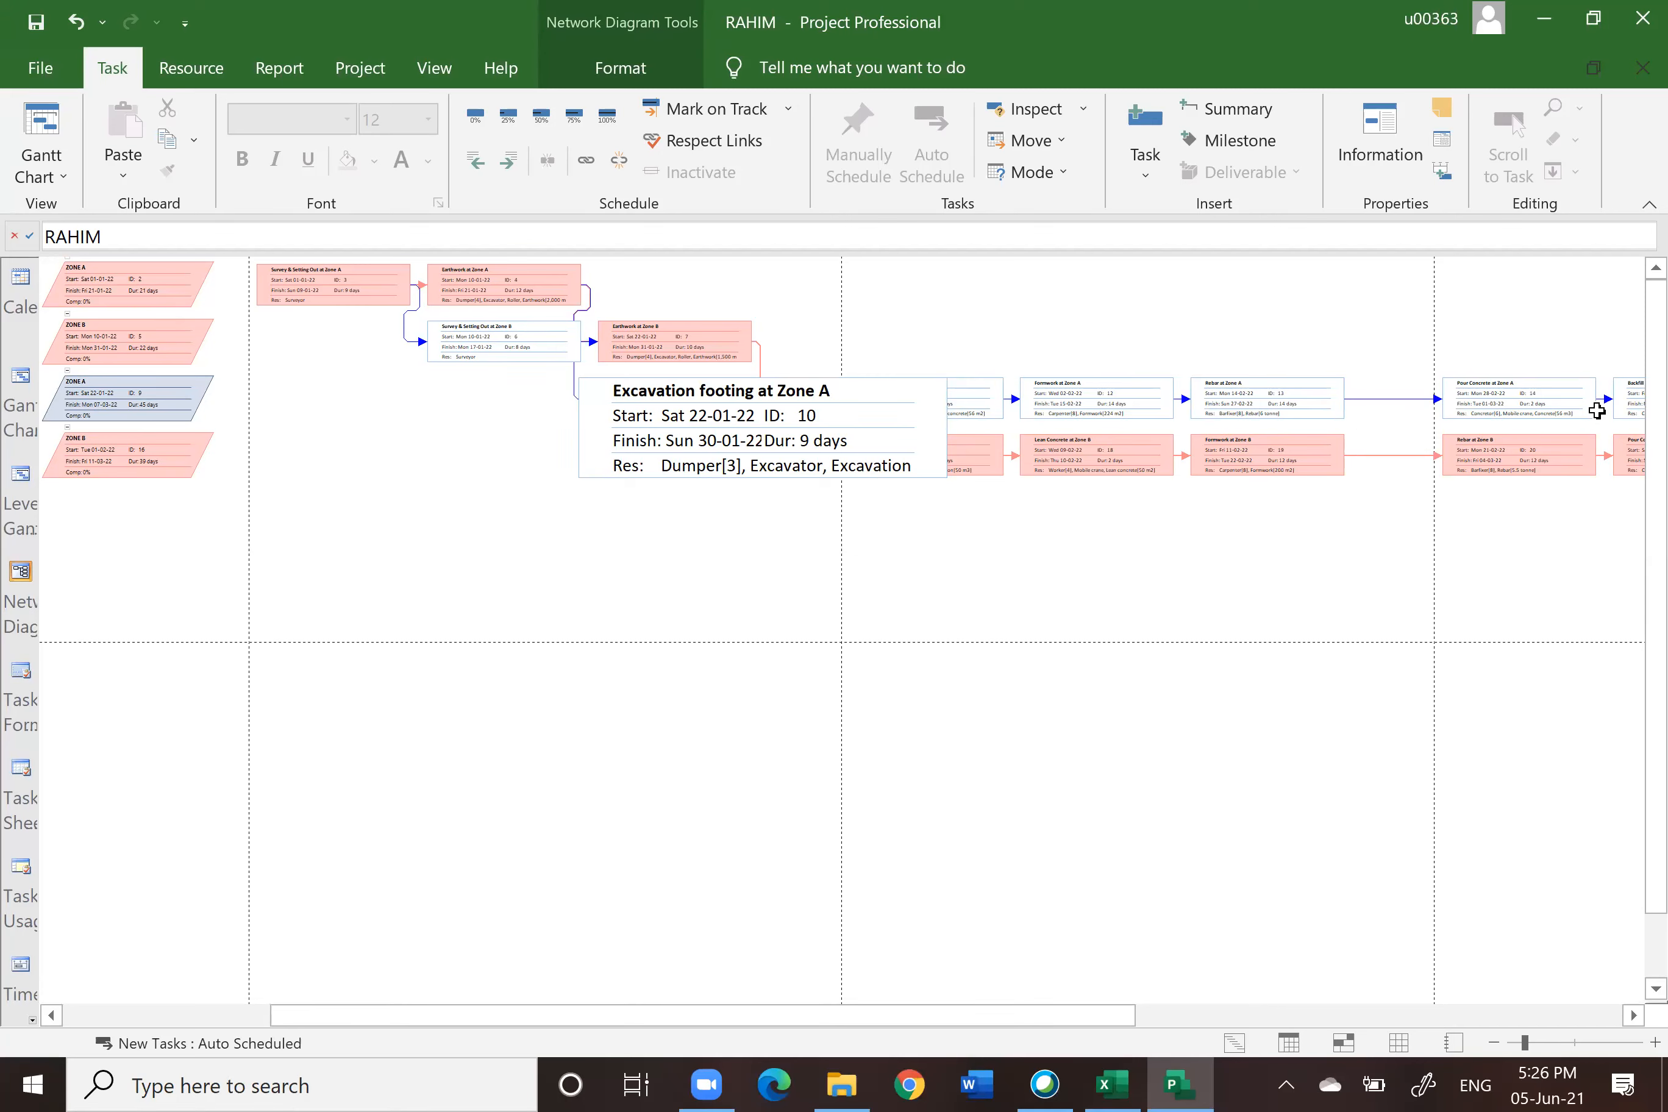
mouse_move(1597, 410)
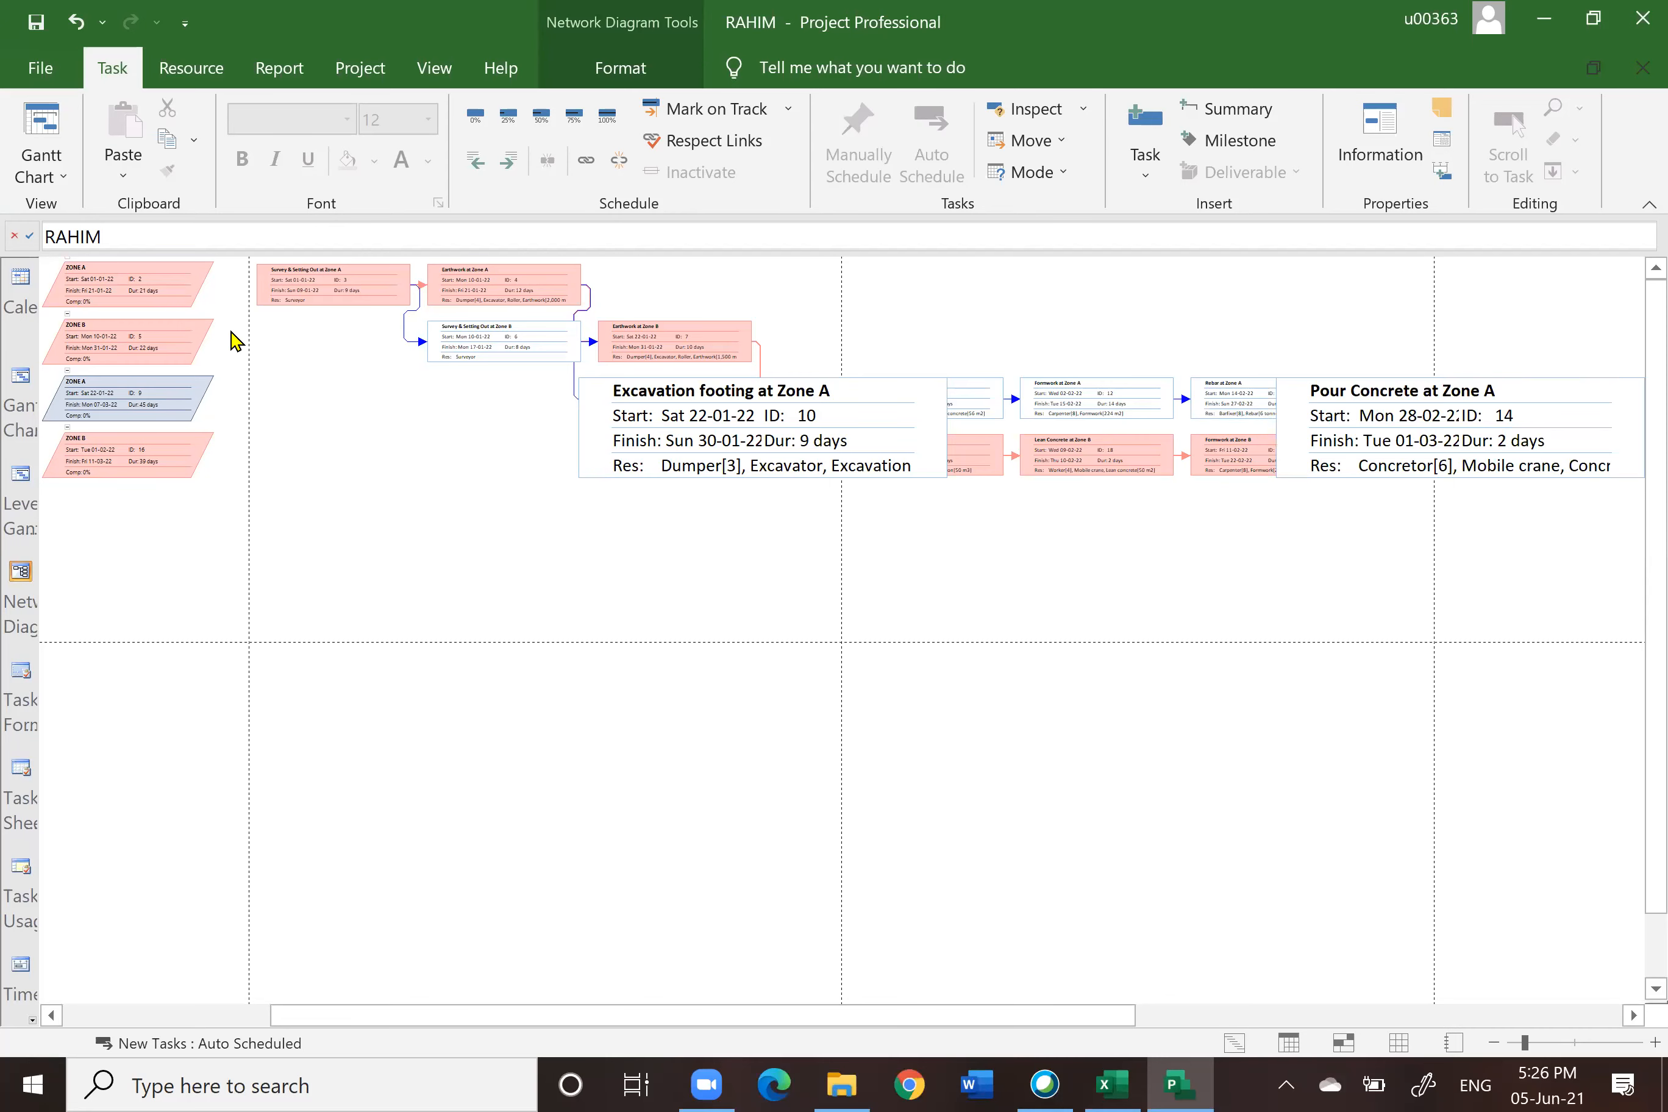
Step: Return to the Gantt Chart and apply the Schedule table to the task sheet
click(25, 384)
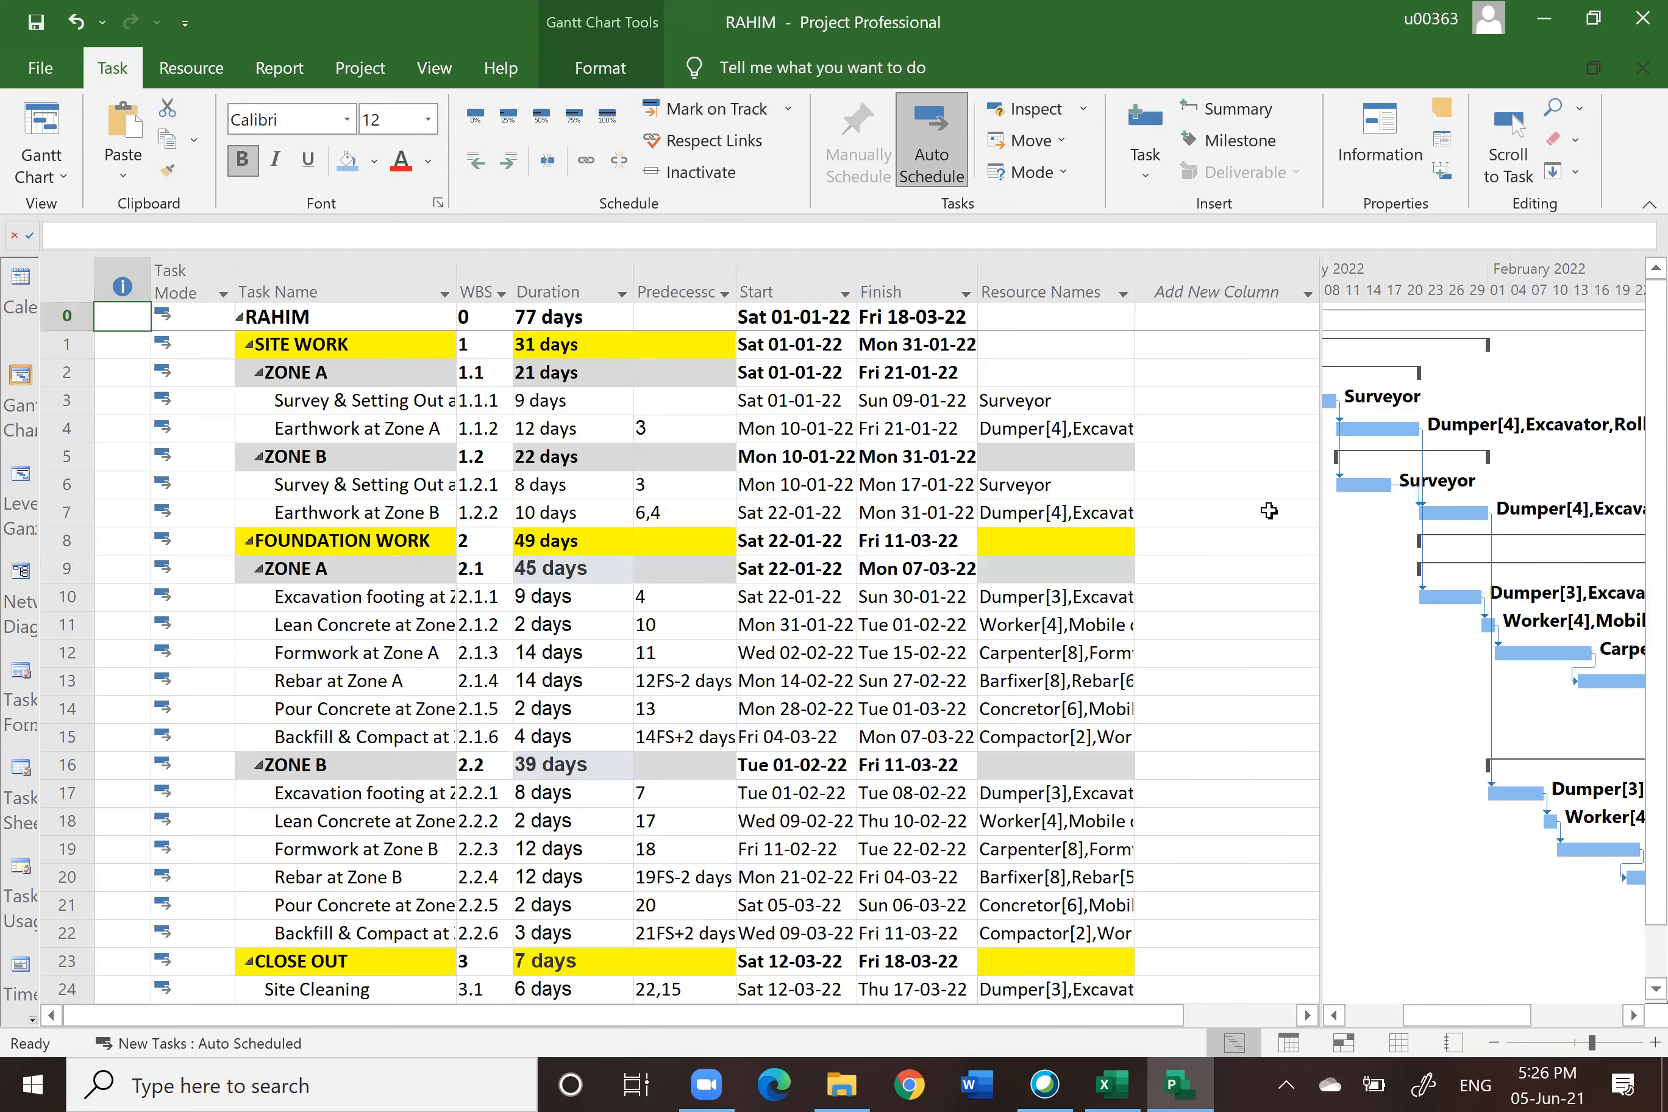
scroll(1269, 512, down, 5)
scroll(1269, 512, up, 5)
click(54, 275)
right_click(60, 285)
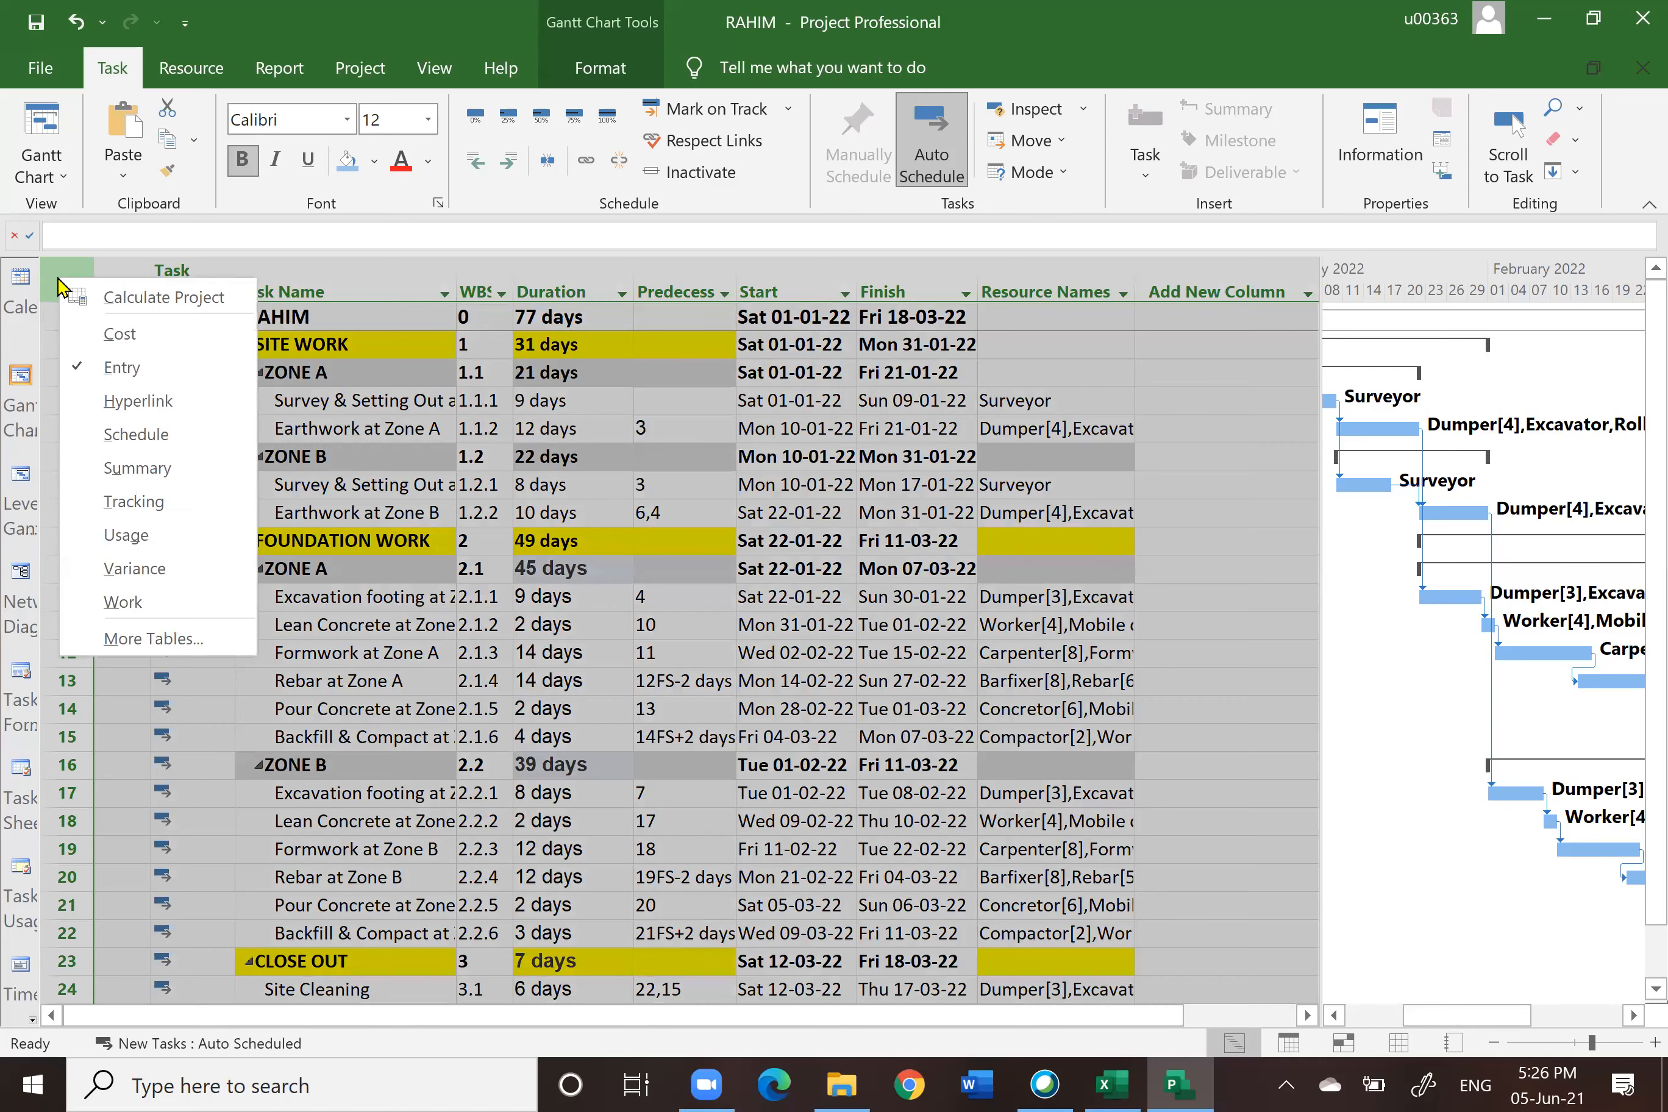
click(126, 435)
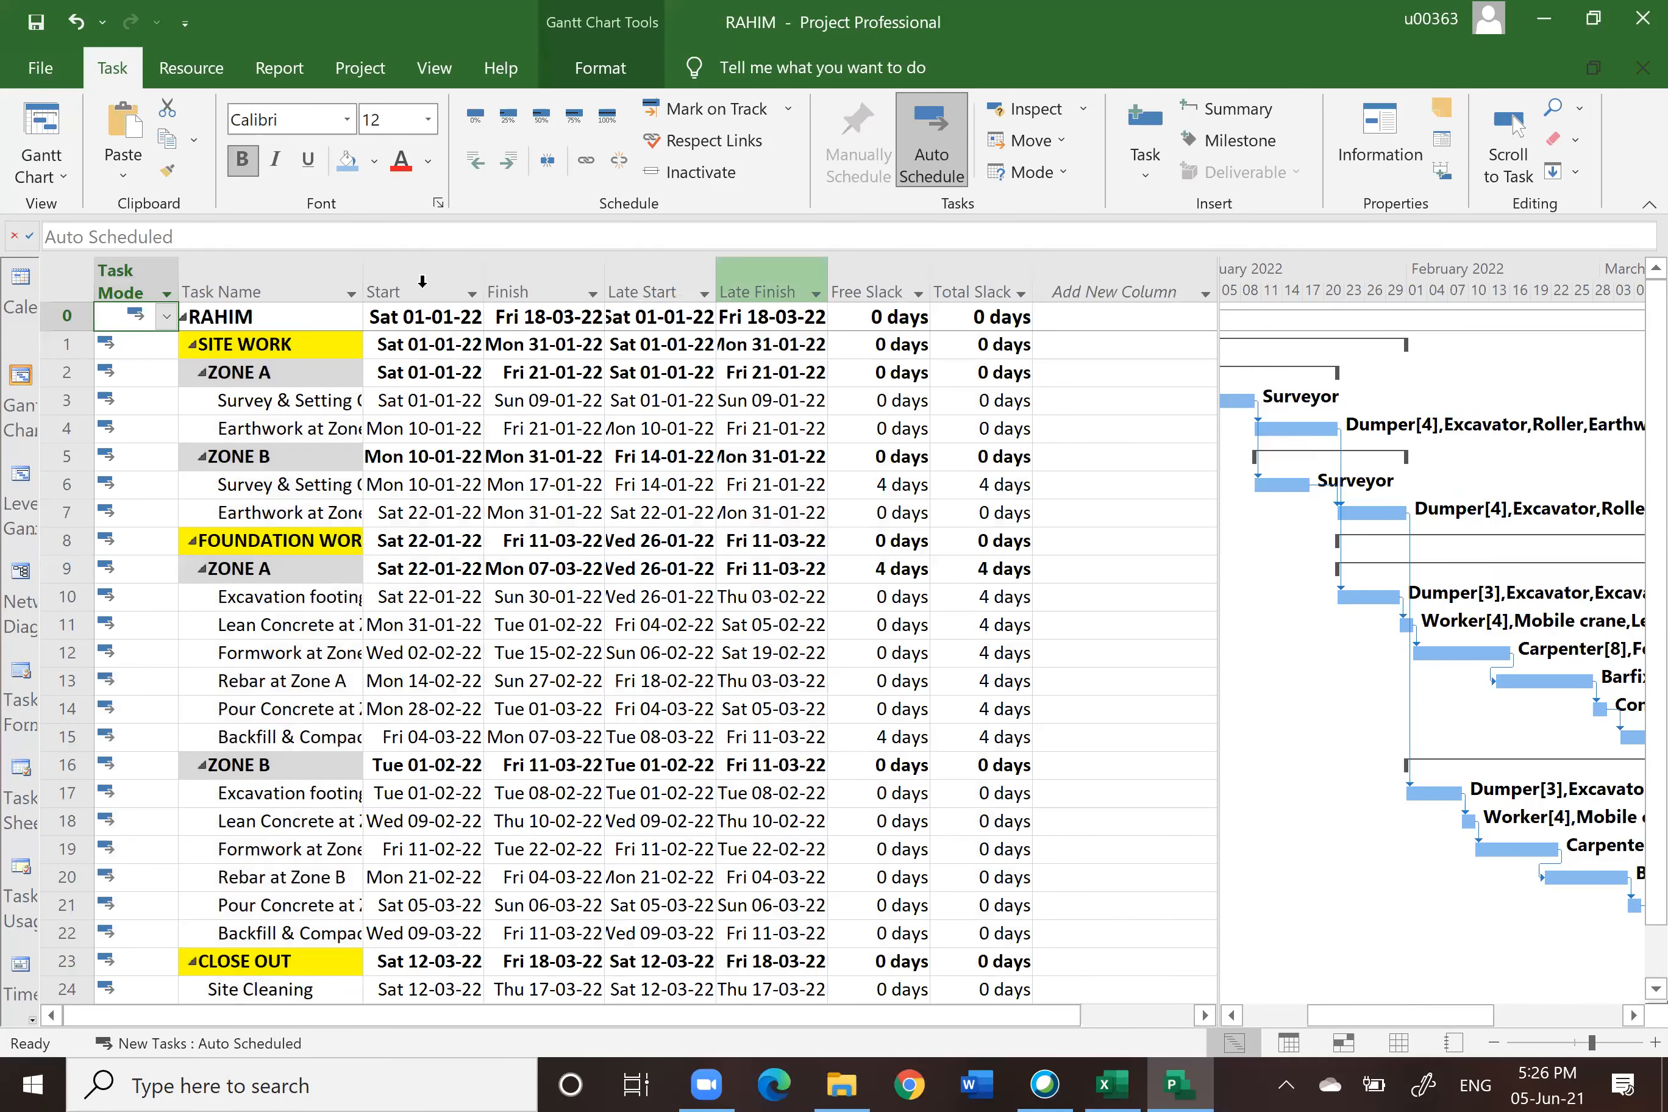
Step: Select each column from Start to Total Slack in turn to review the schedule dates and slack
click(422, 283)
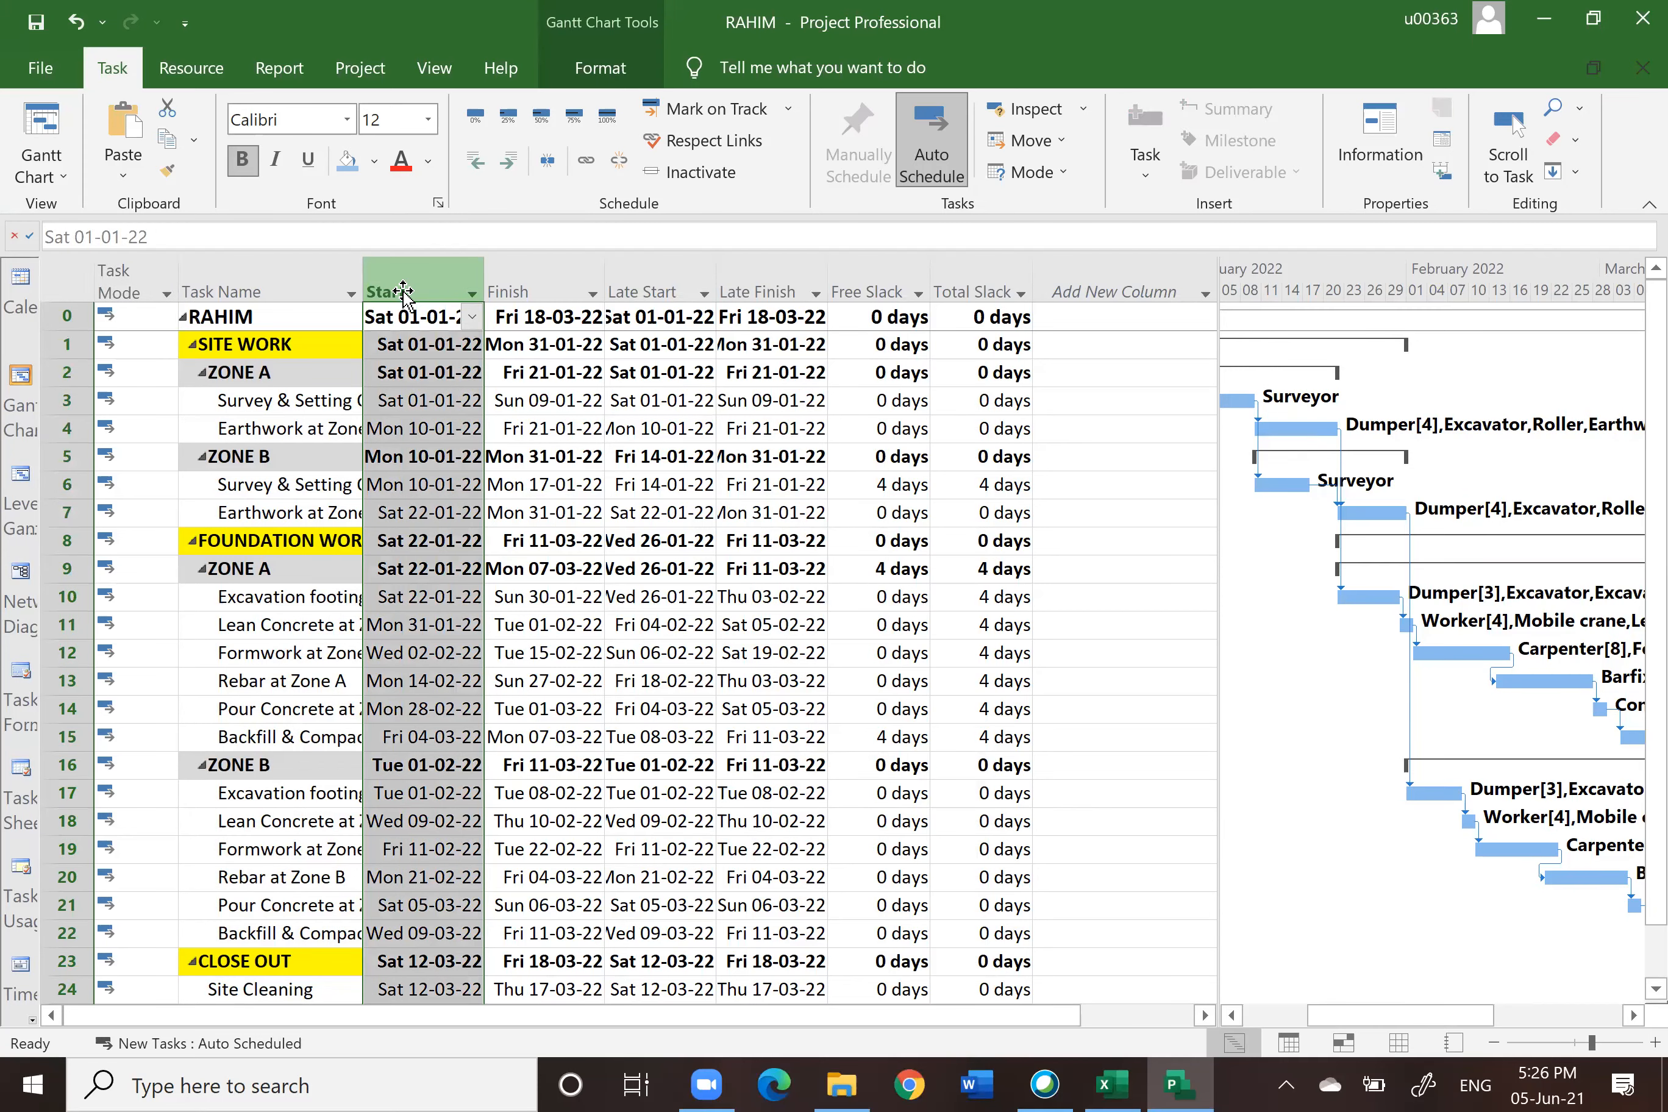
click(516, 287)
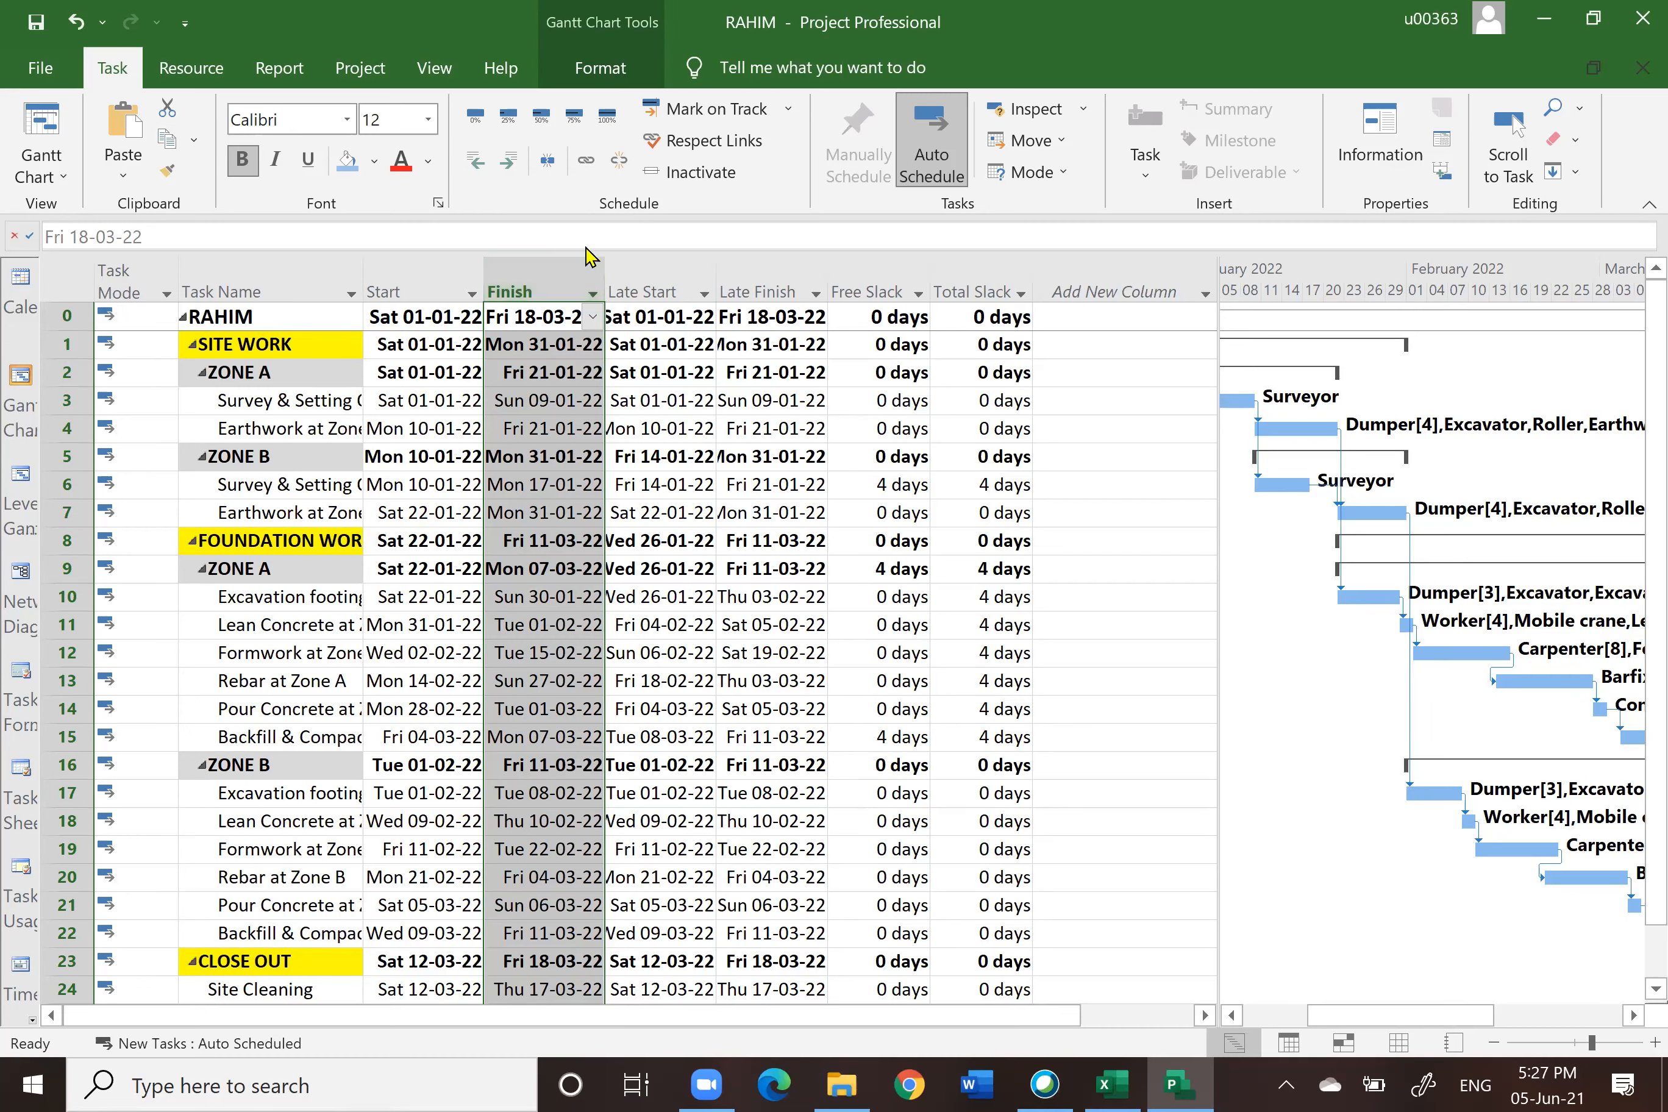
click(635, 283)
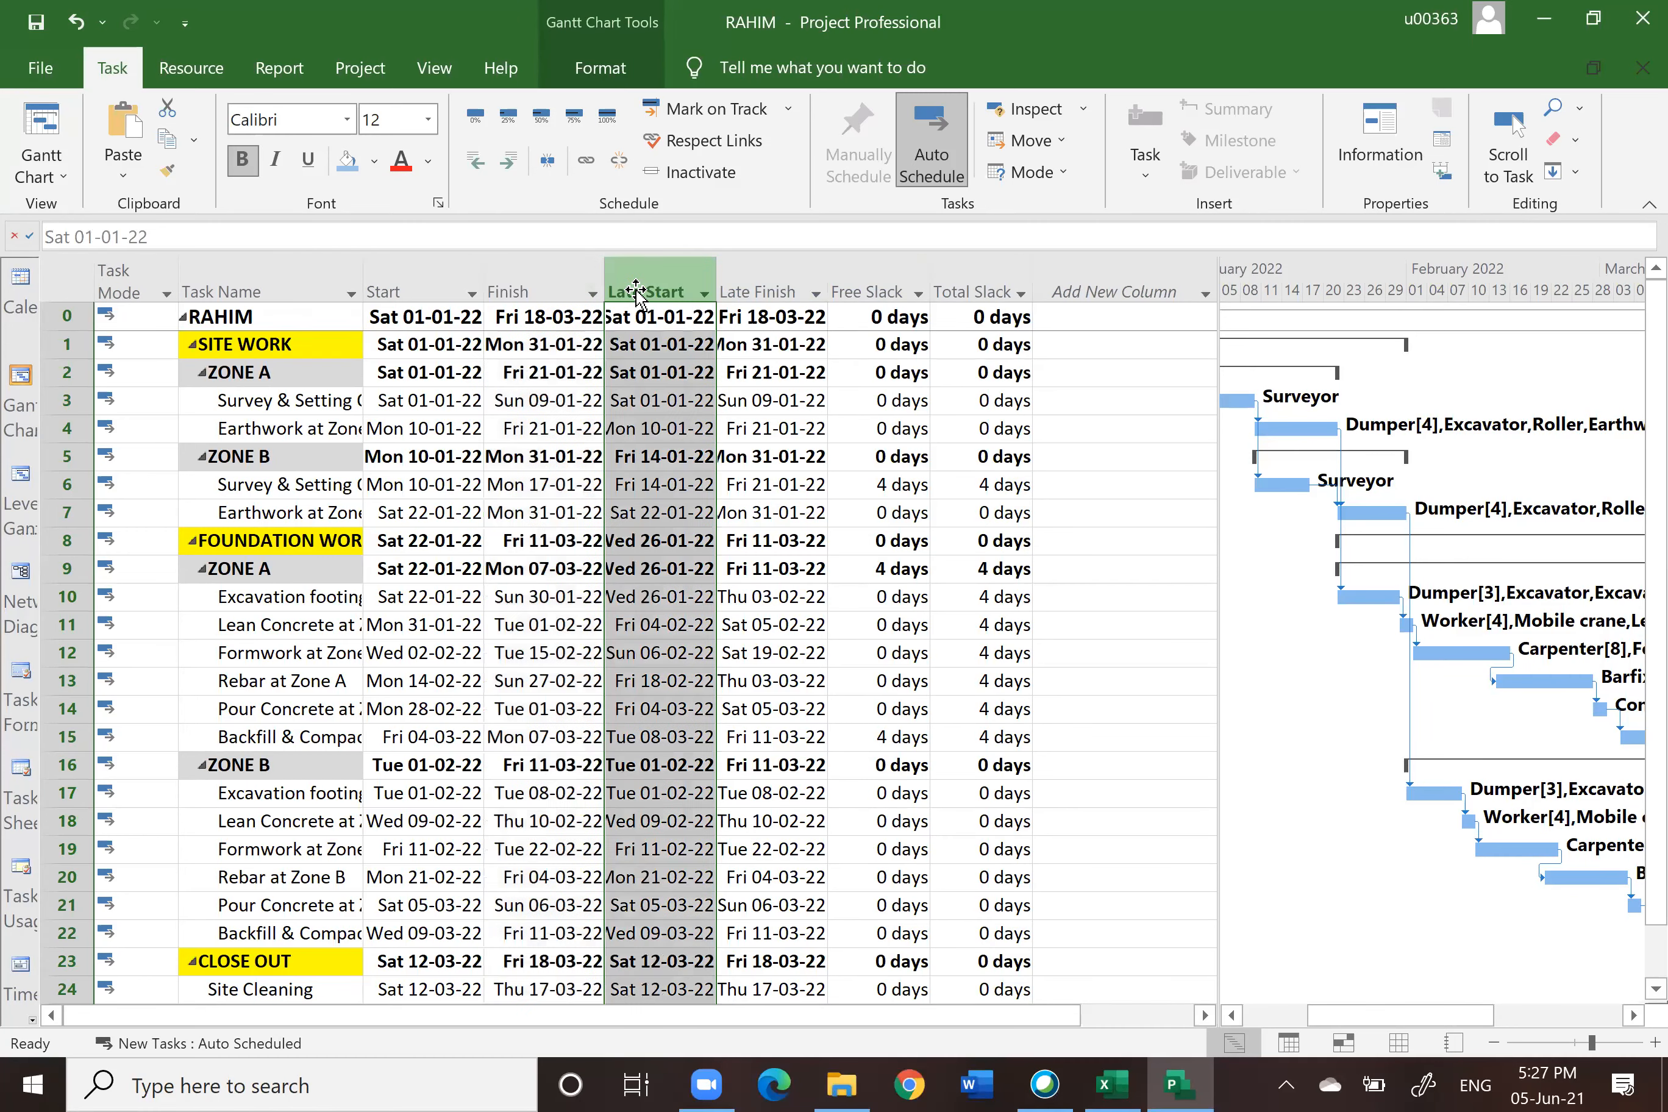
click(772, 281)
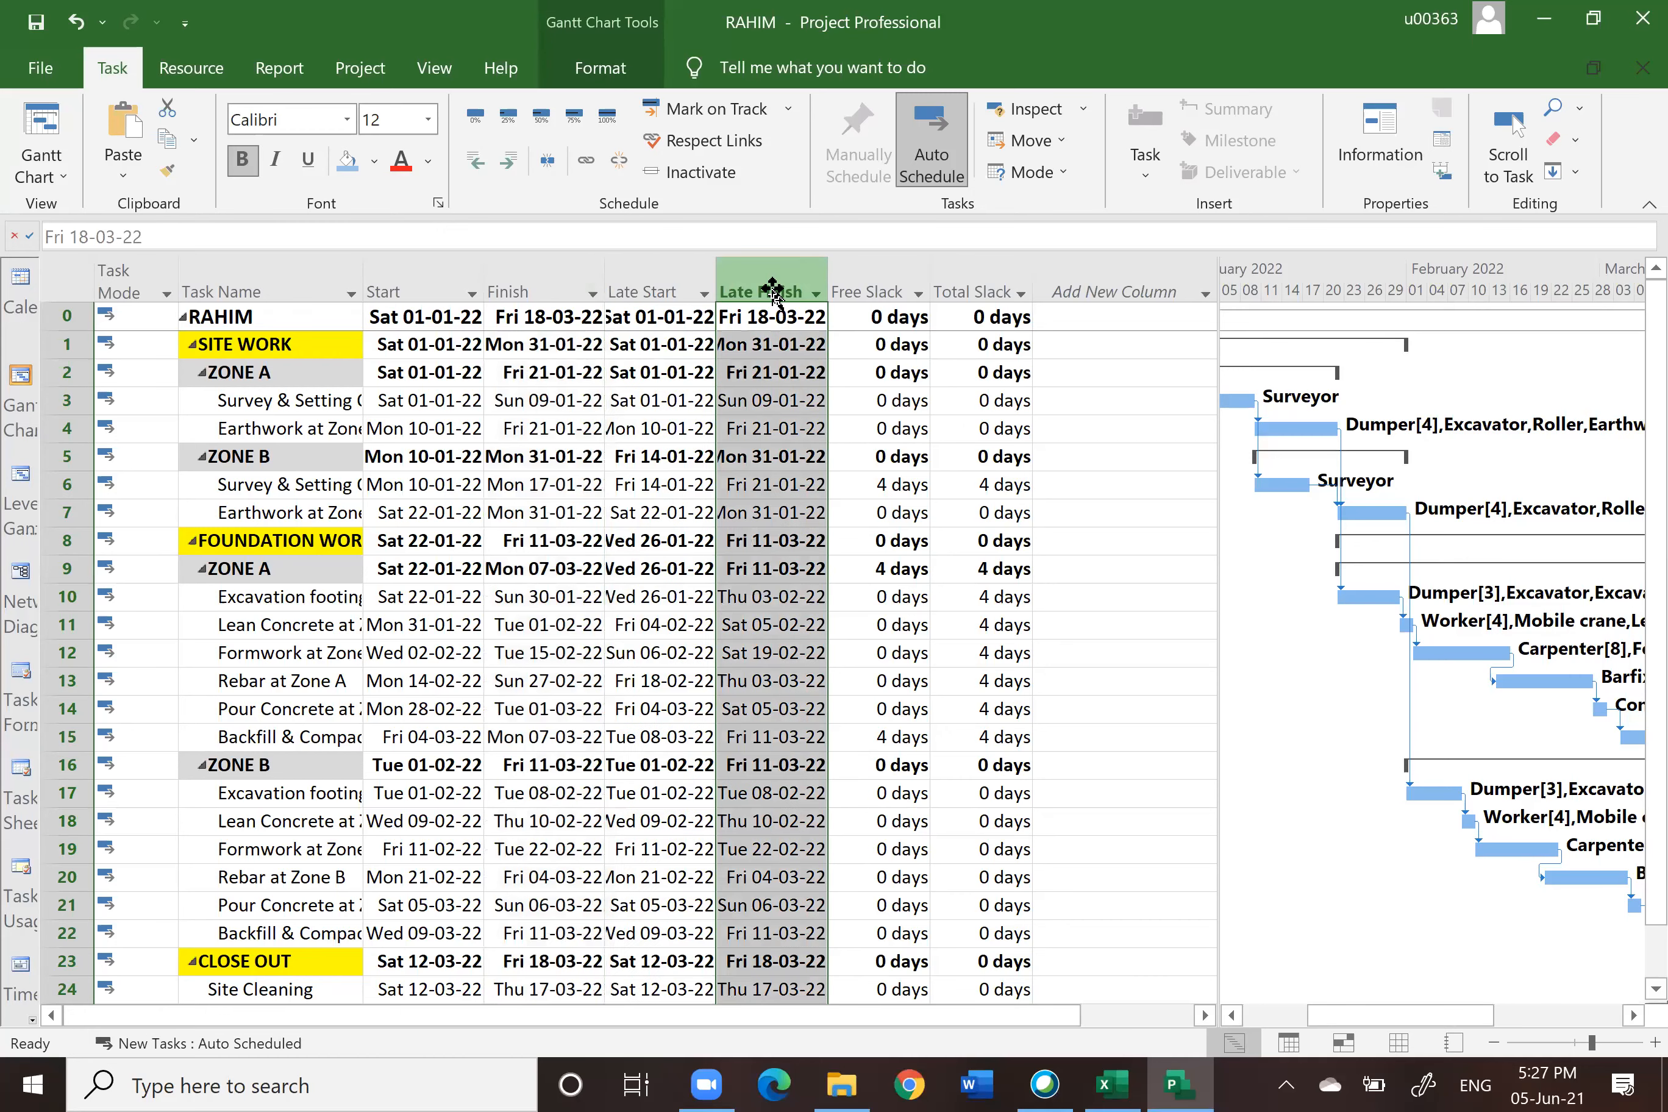
click(875, 283)
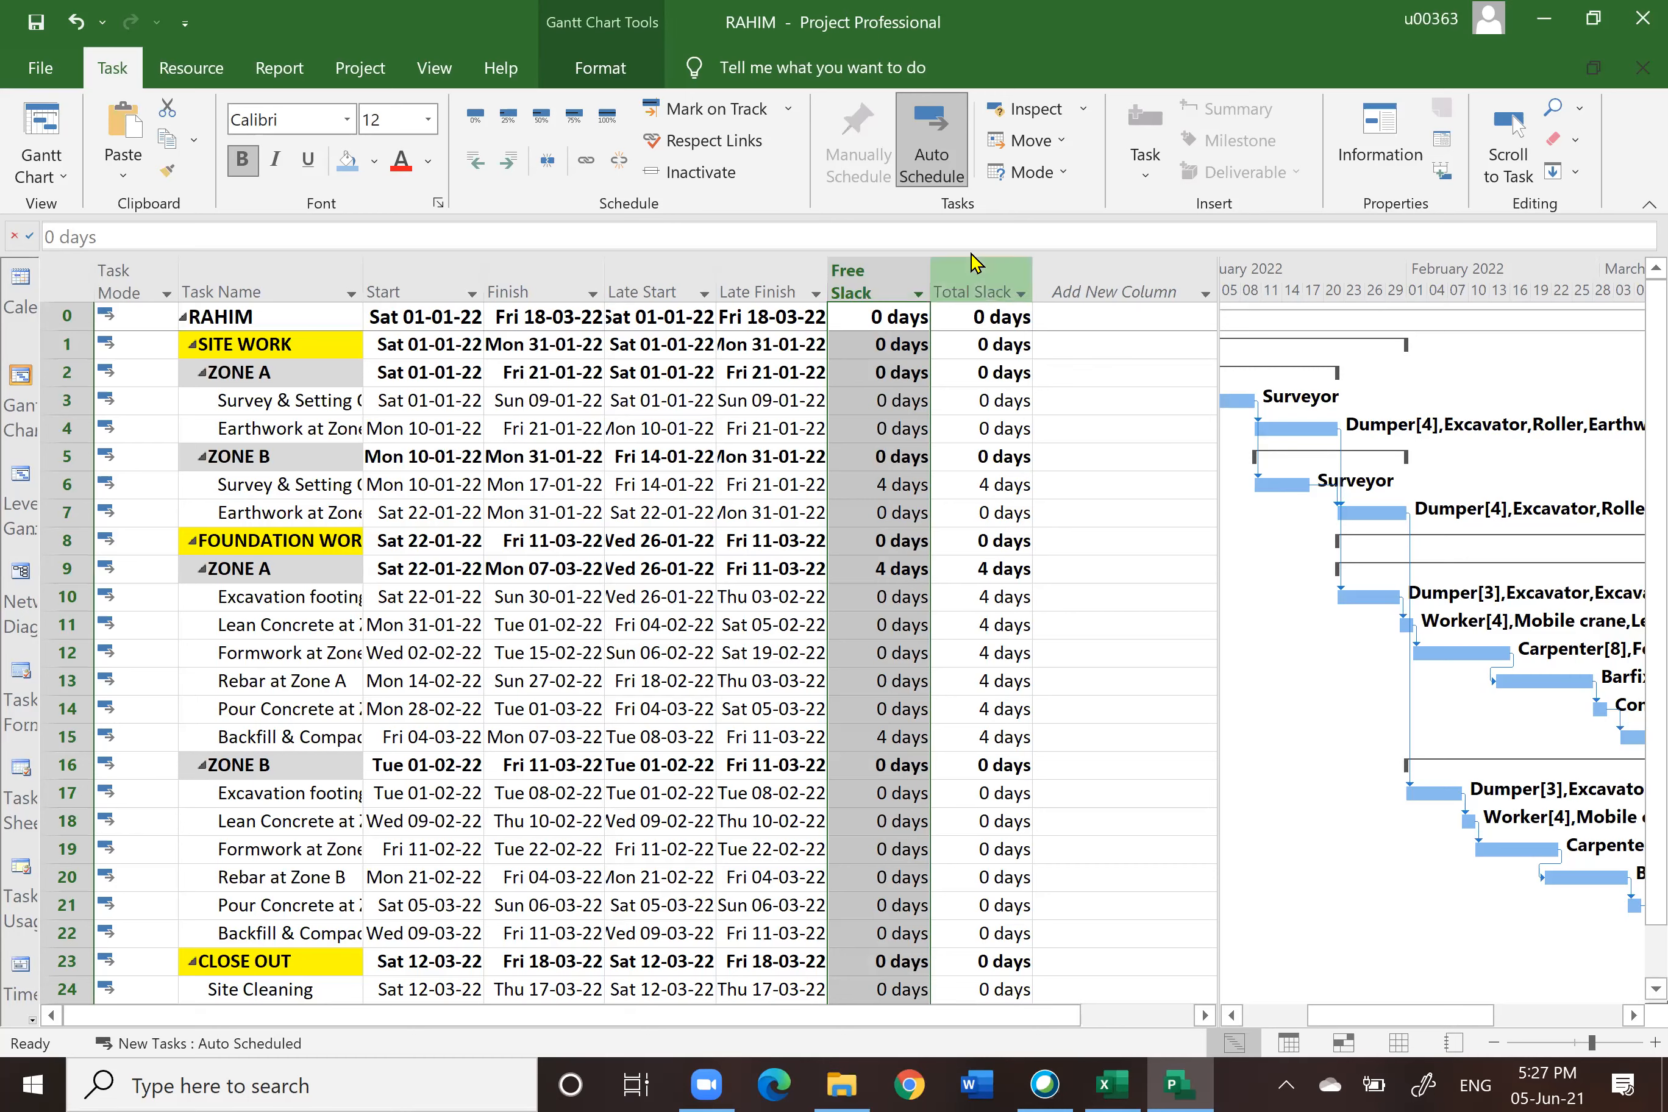
click(984, 280)
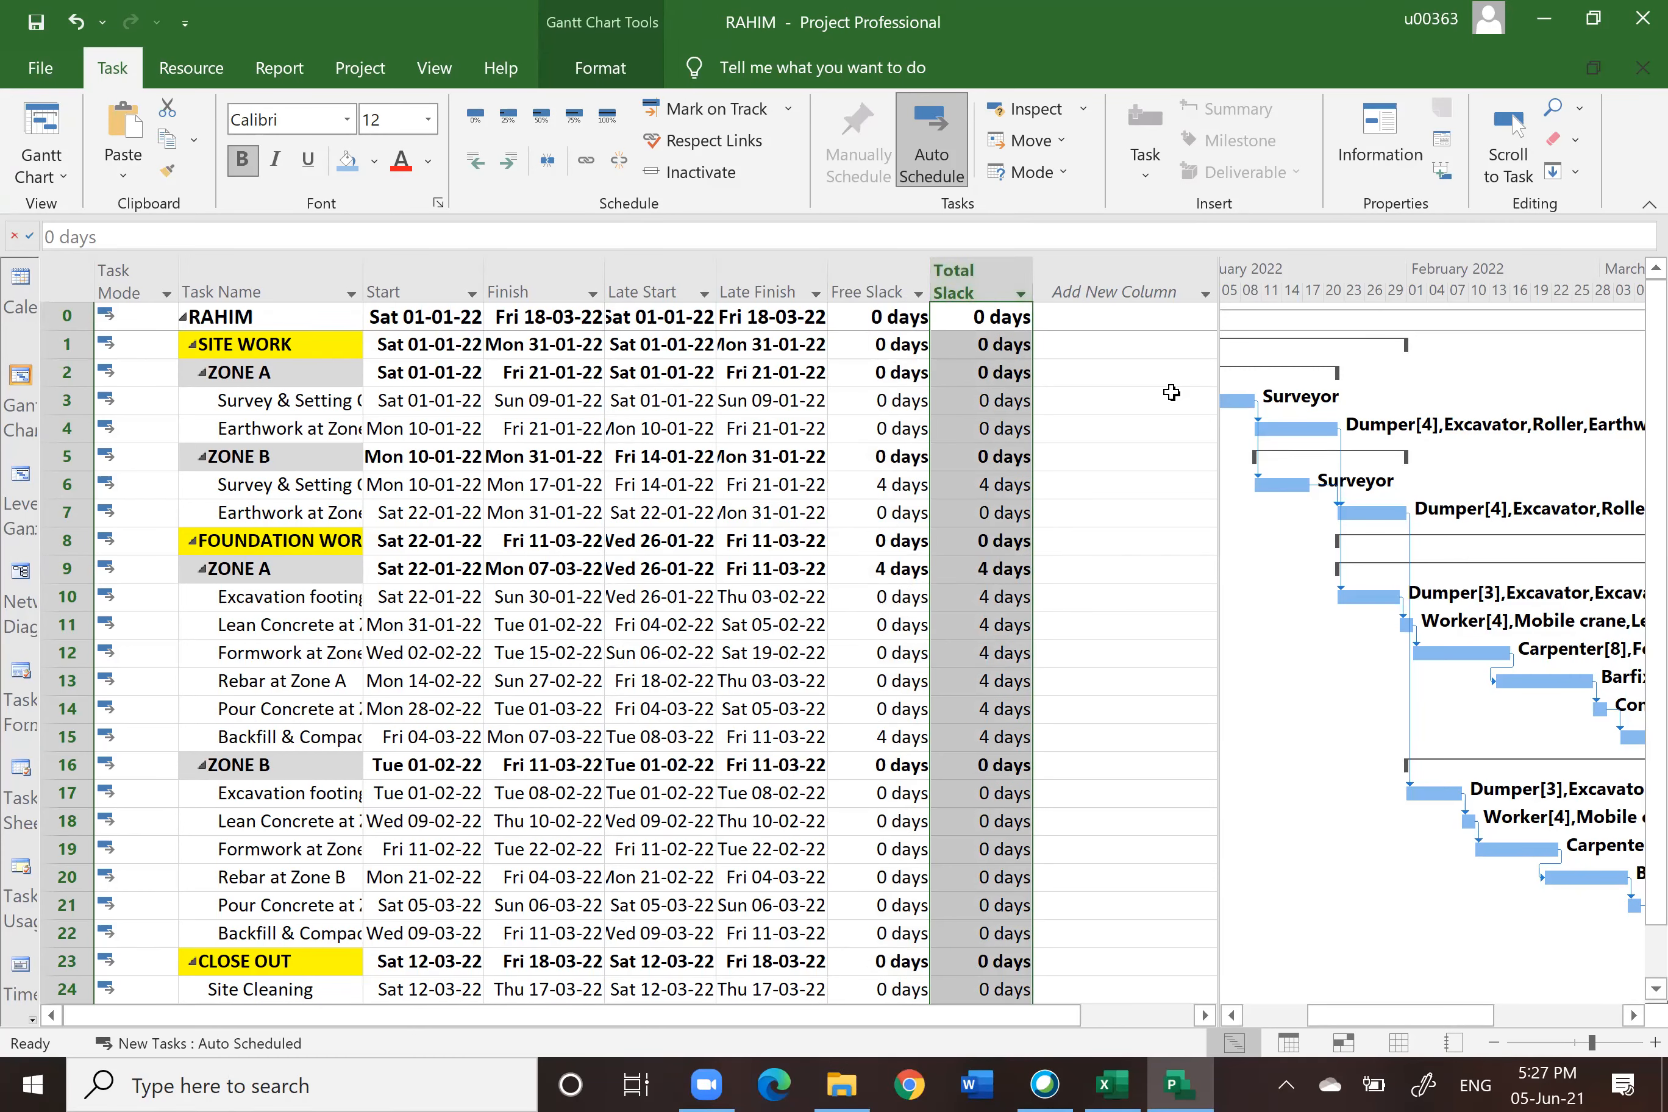
Step: Switch the task sheet back to the Entry table
scroll(1140, 500, up, 3)
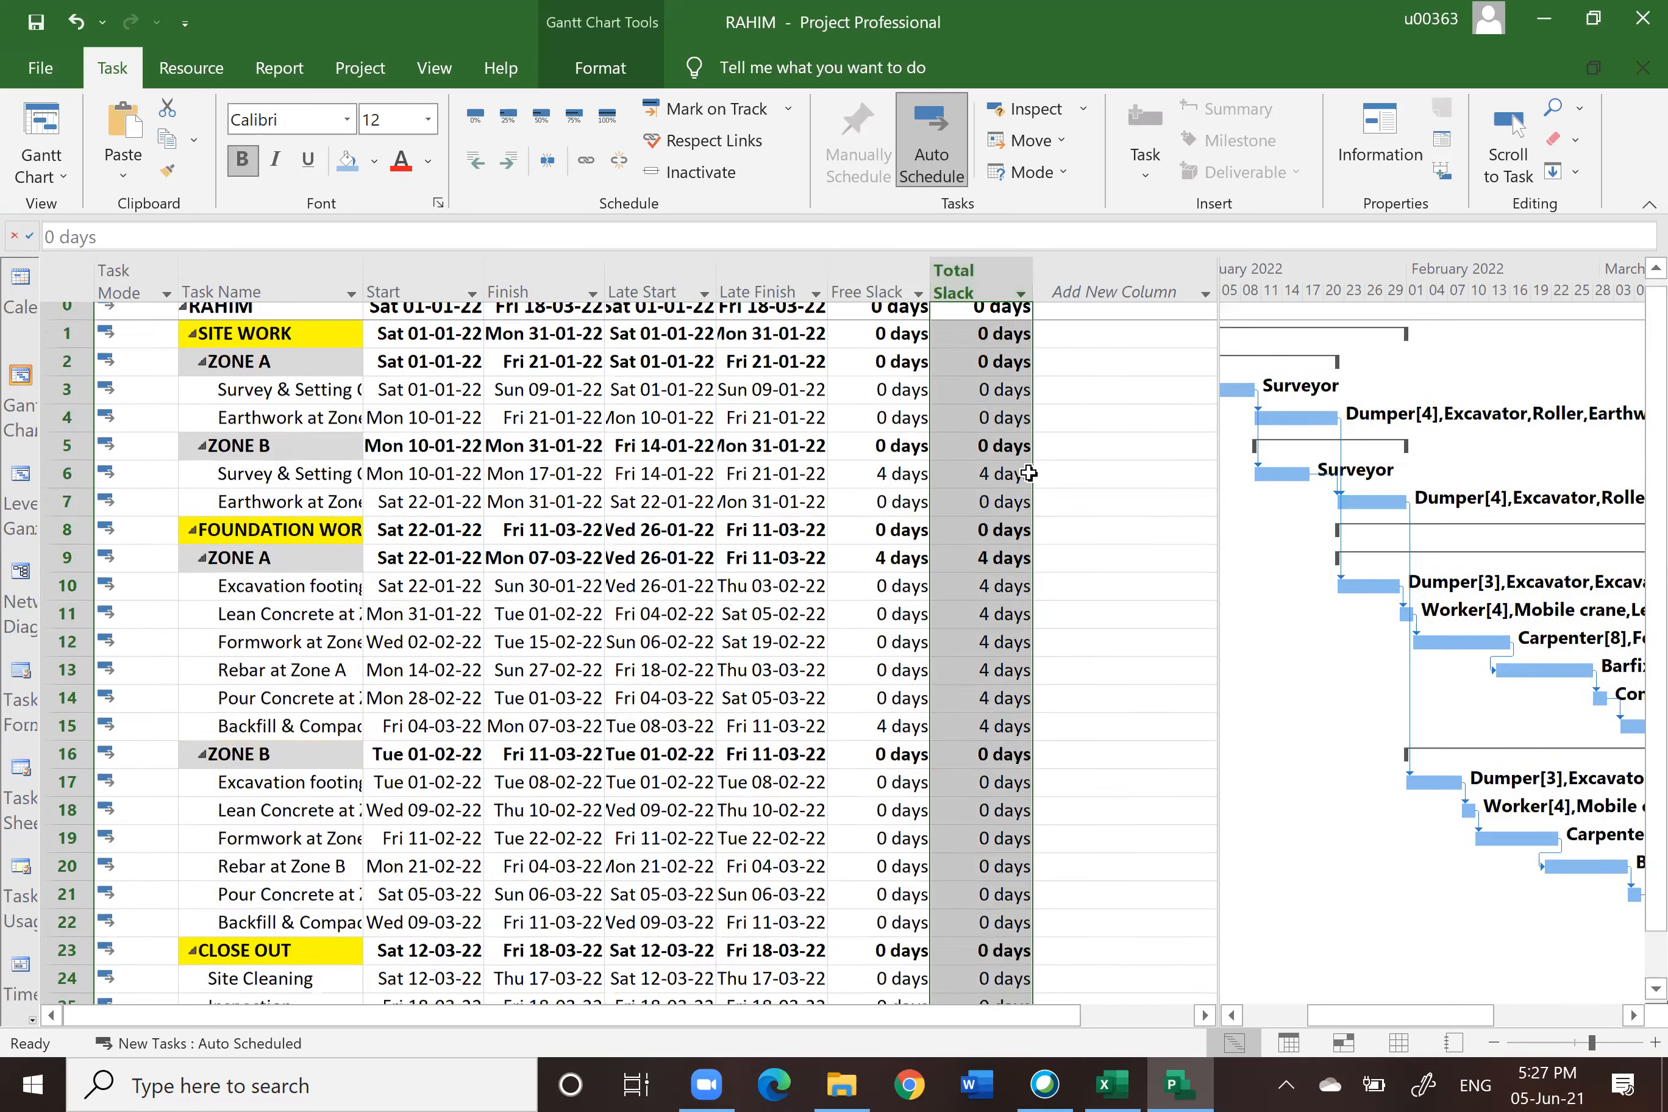
click(50, 276)
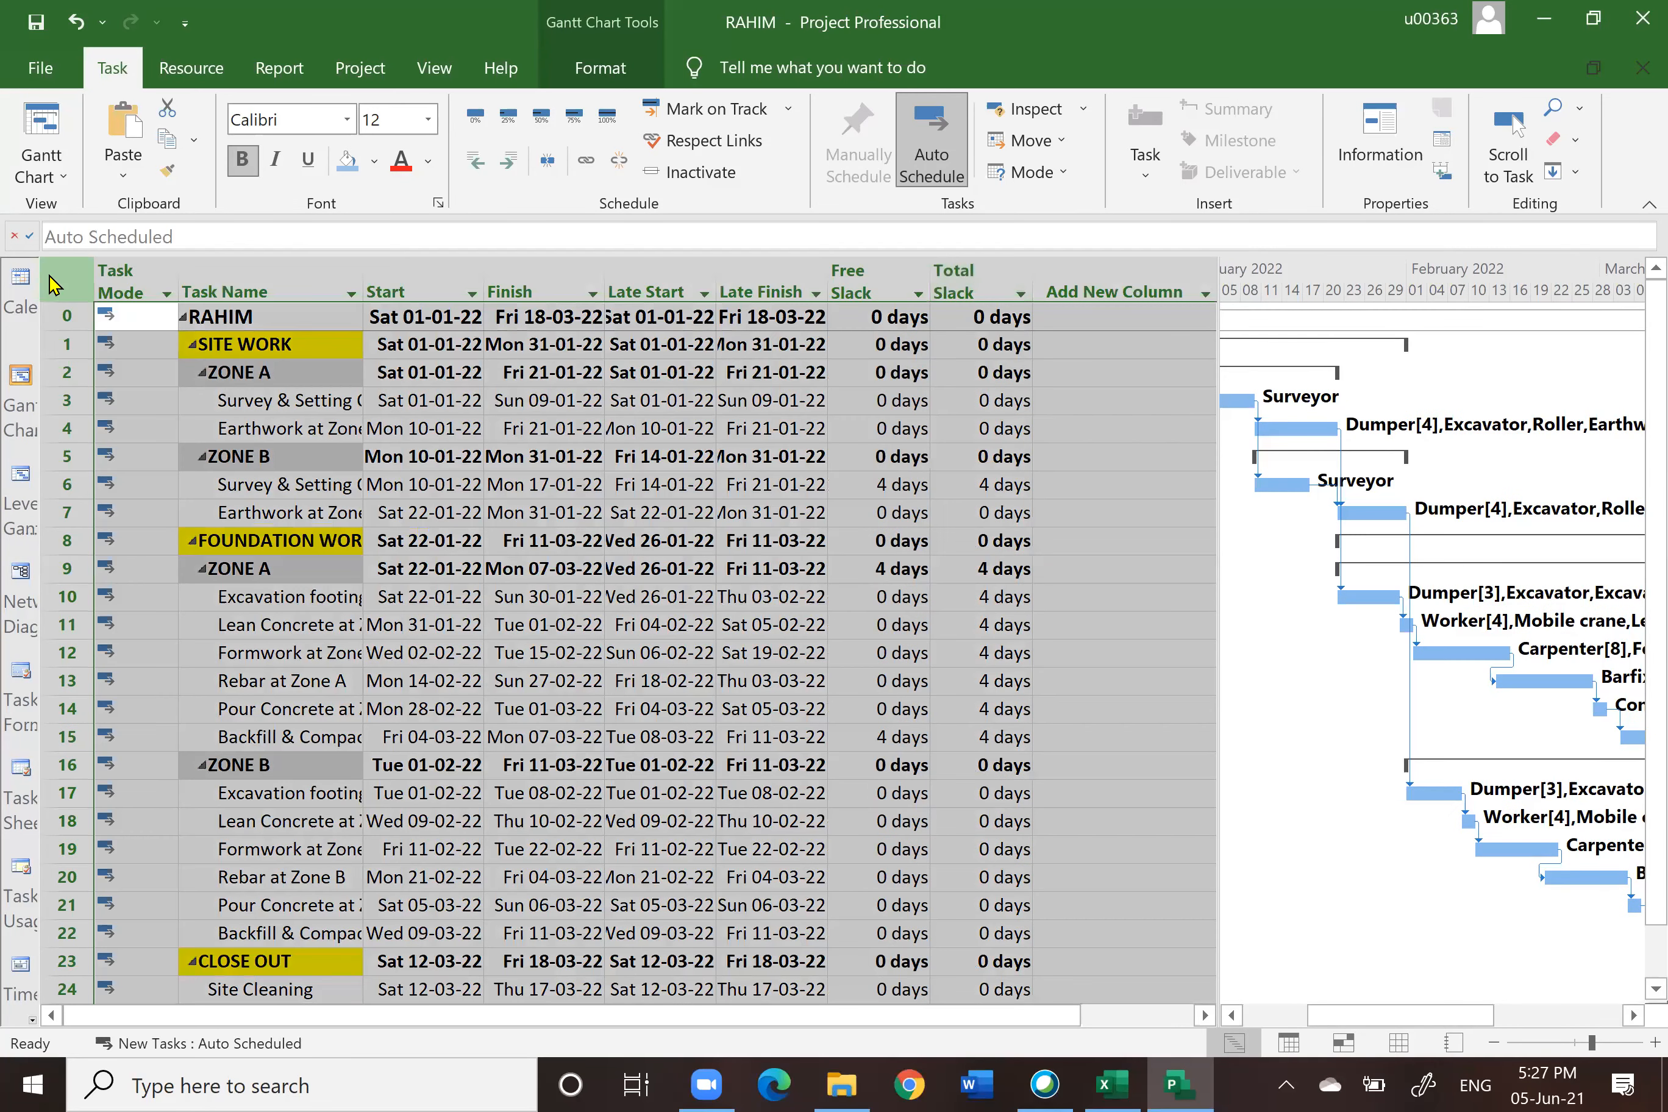
right_click(50, 275)
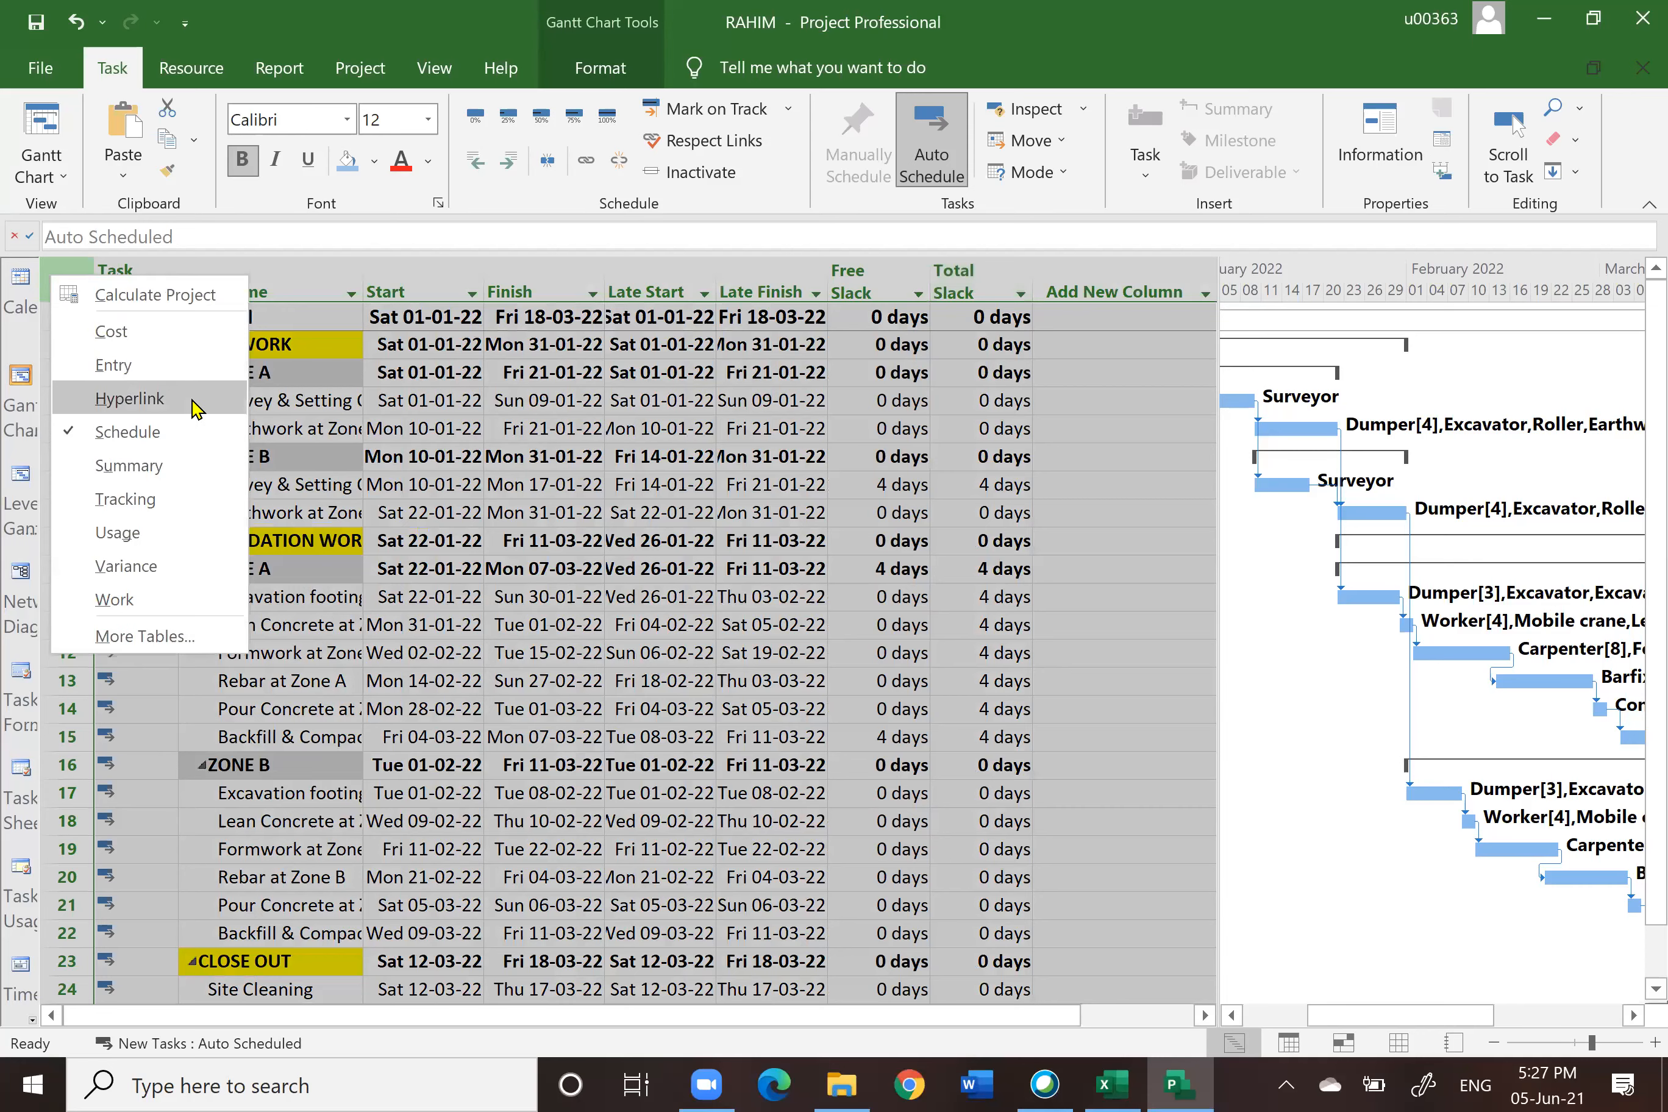
click(114, 367)
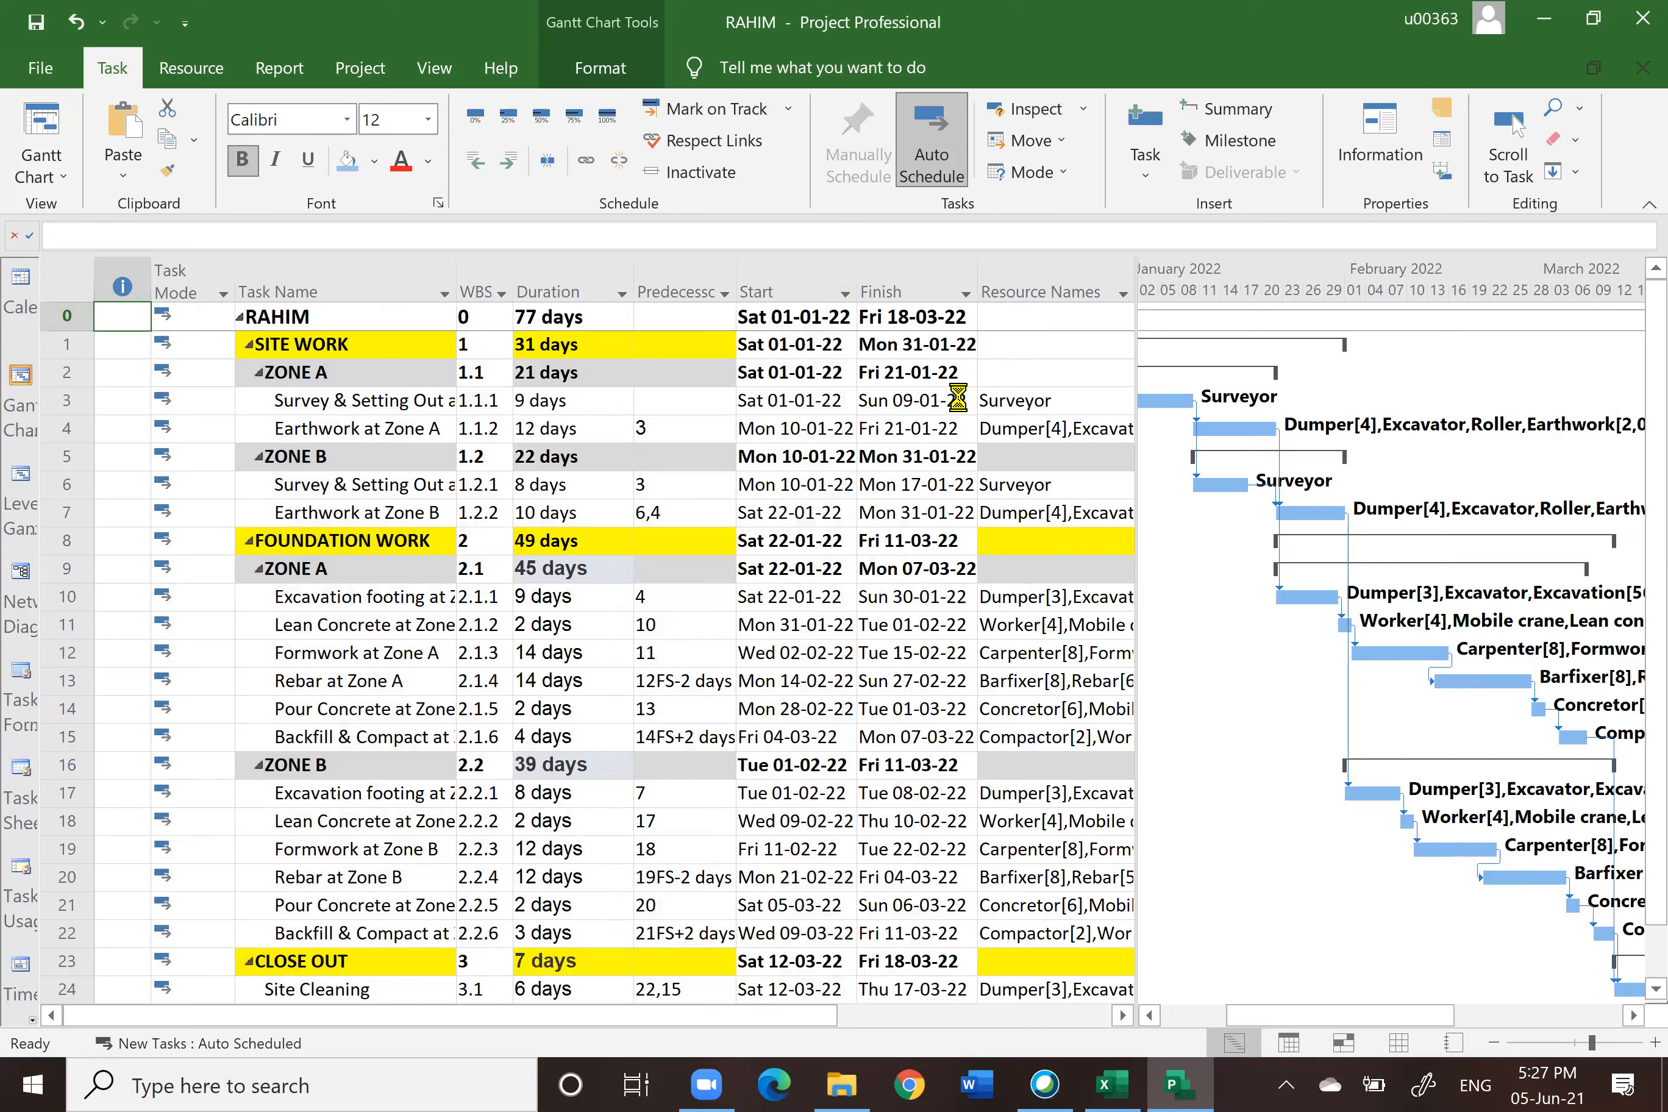
Step: Close the project, saving the changes to RAHIM
key(alt+F4)
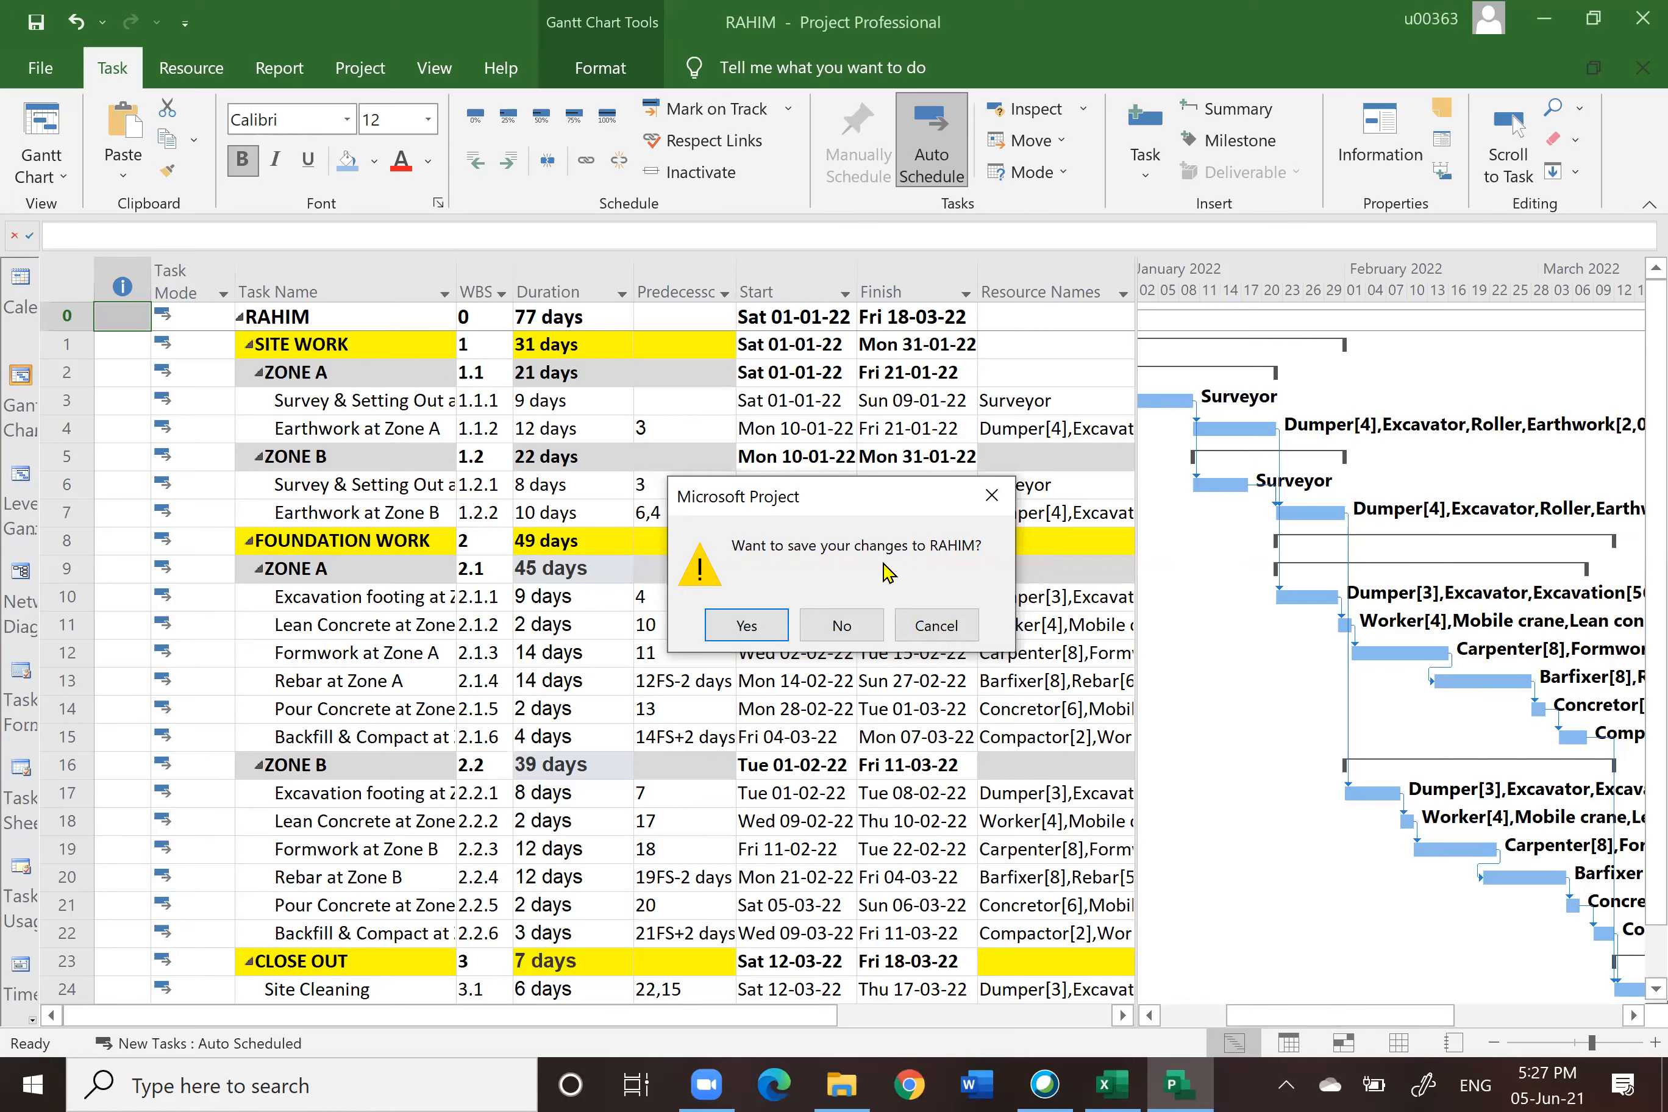
click(748, 626)
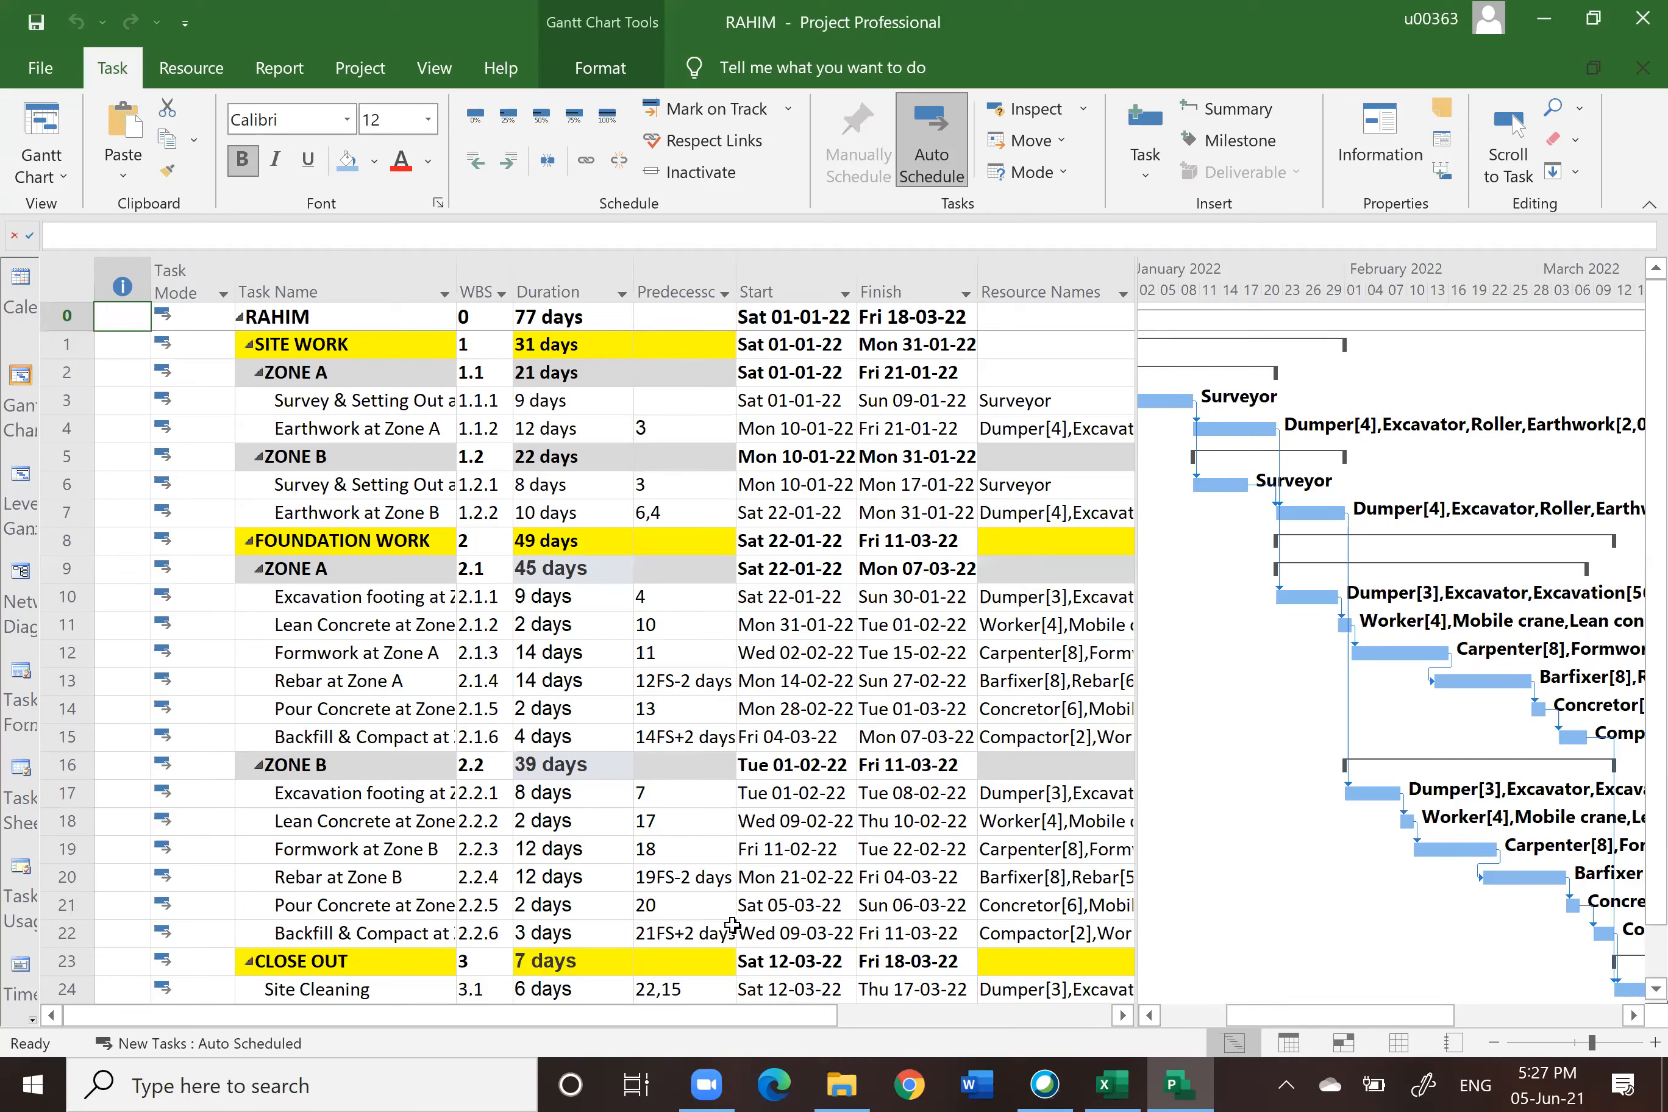
click(31, 25)
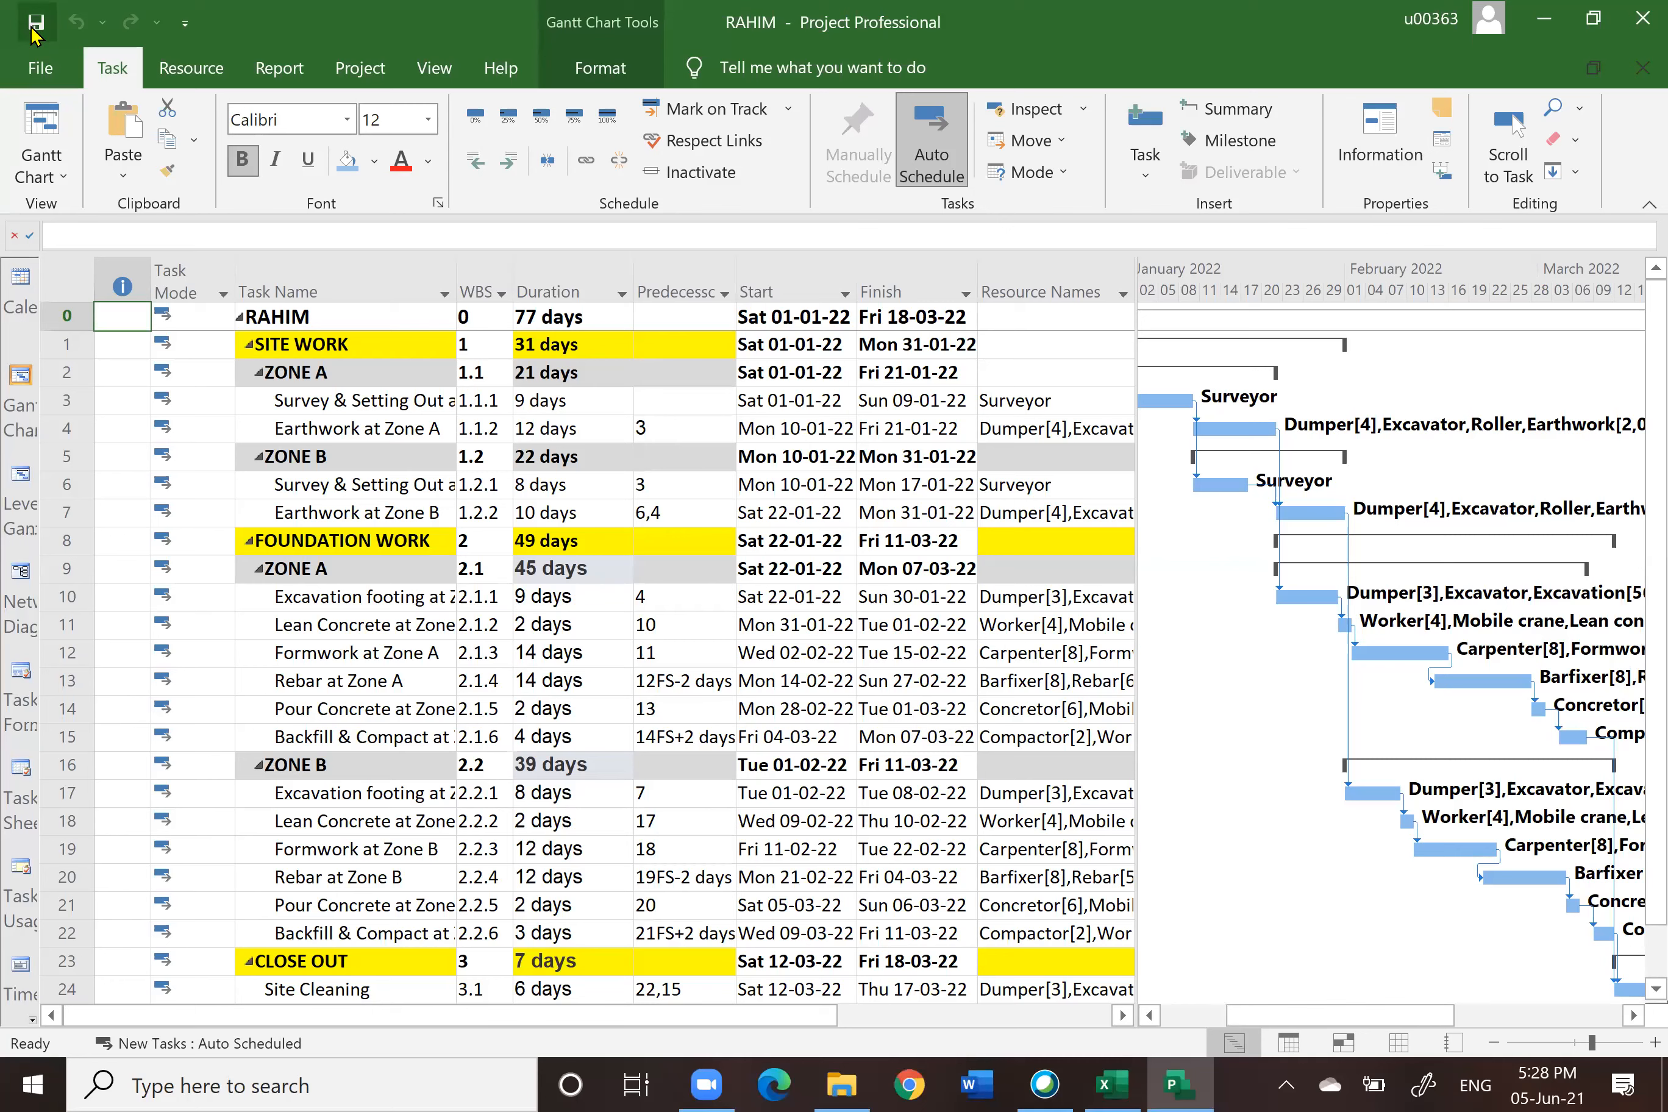
click(1641, 68)
click(1641, 16)
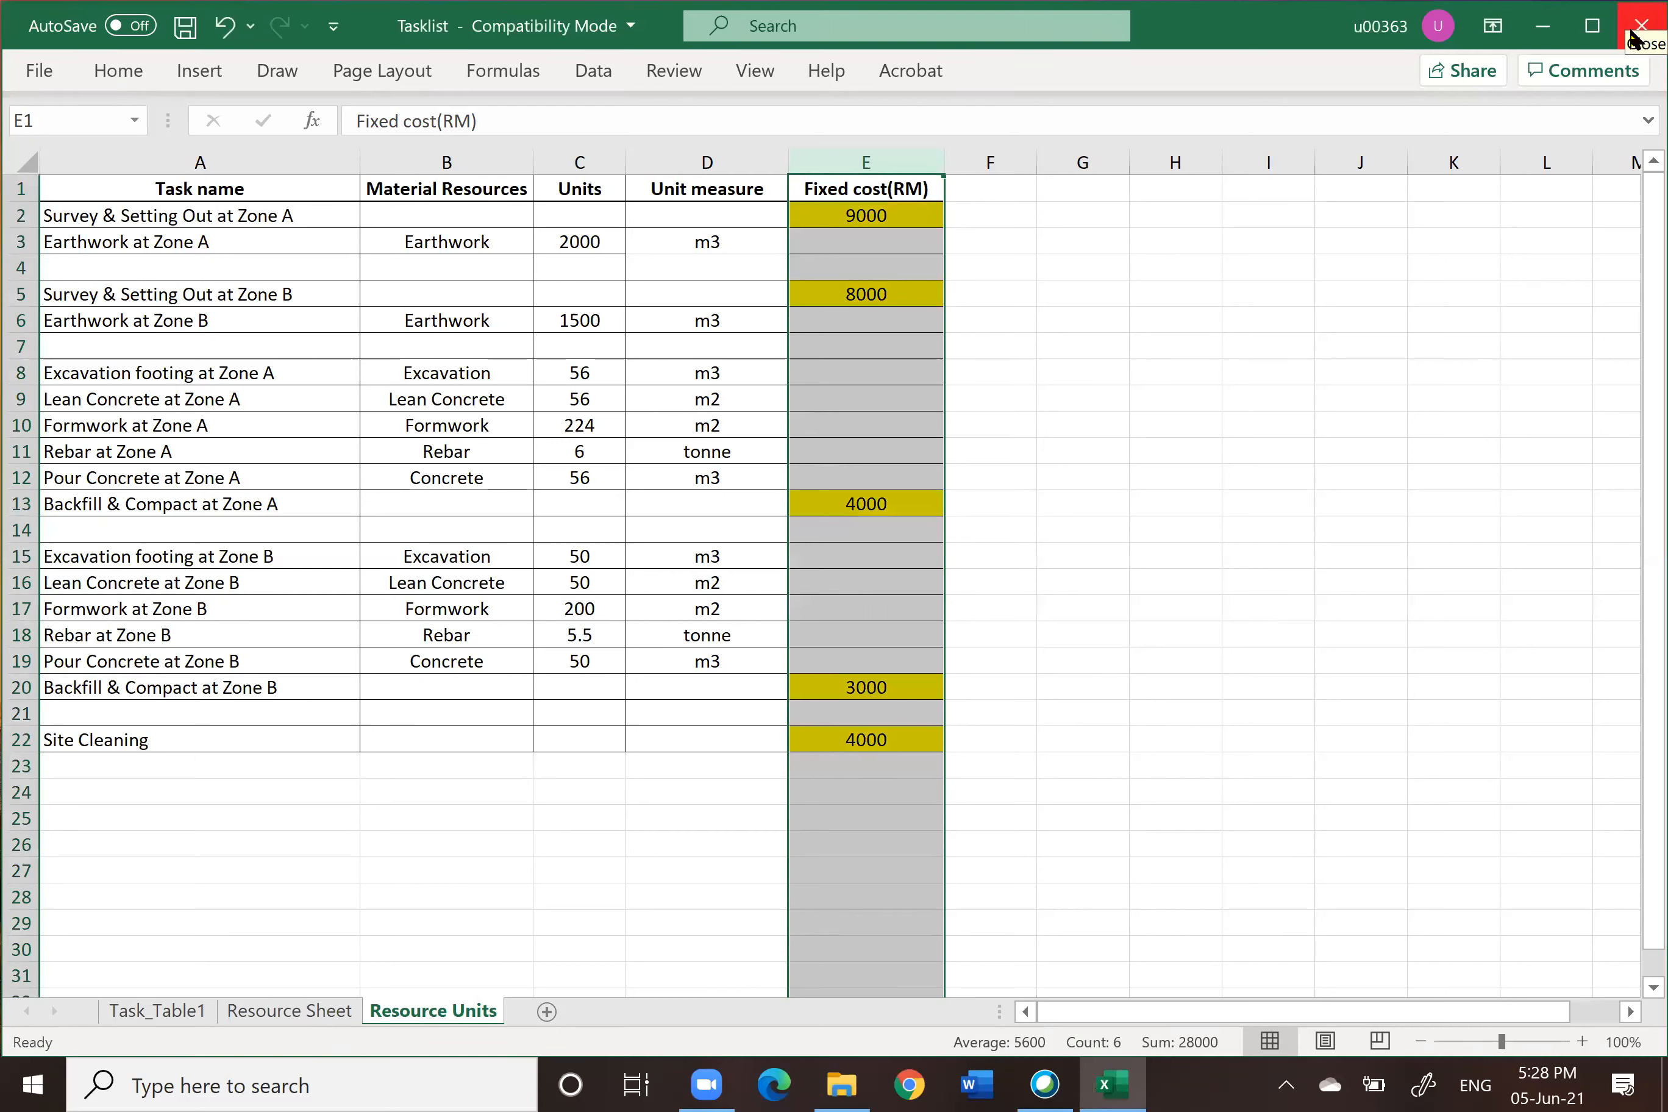
Step: Close the Tasklist workbook without saving
click(1637, 27)
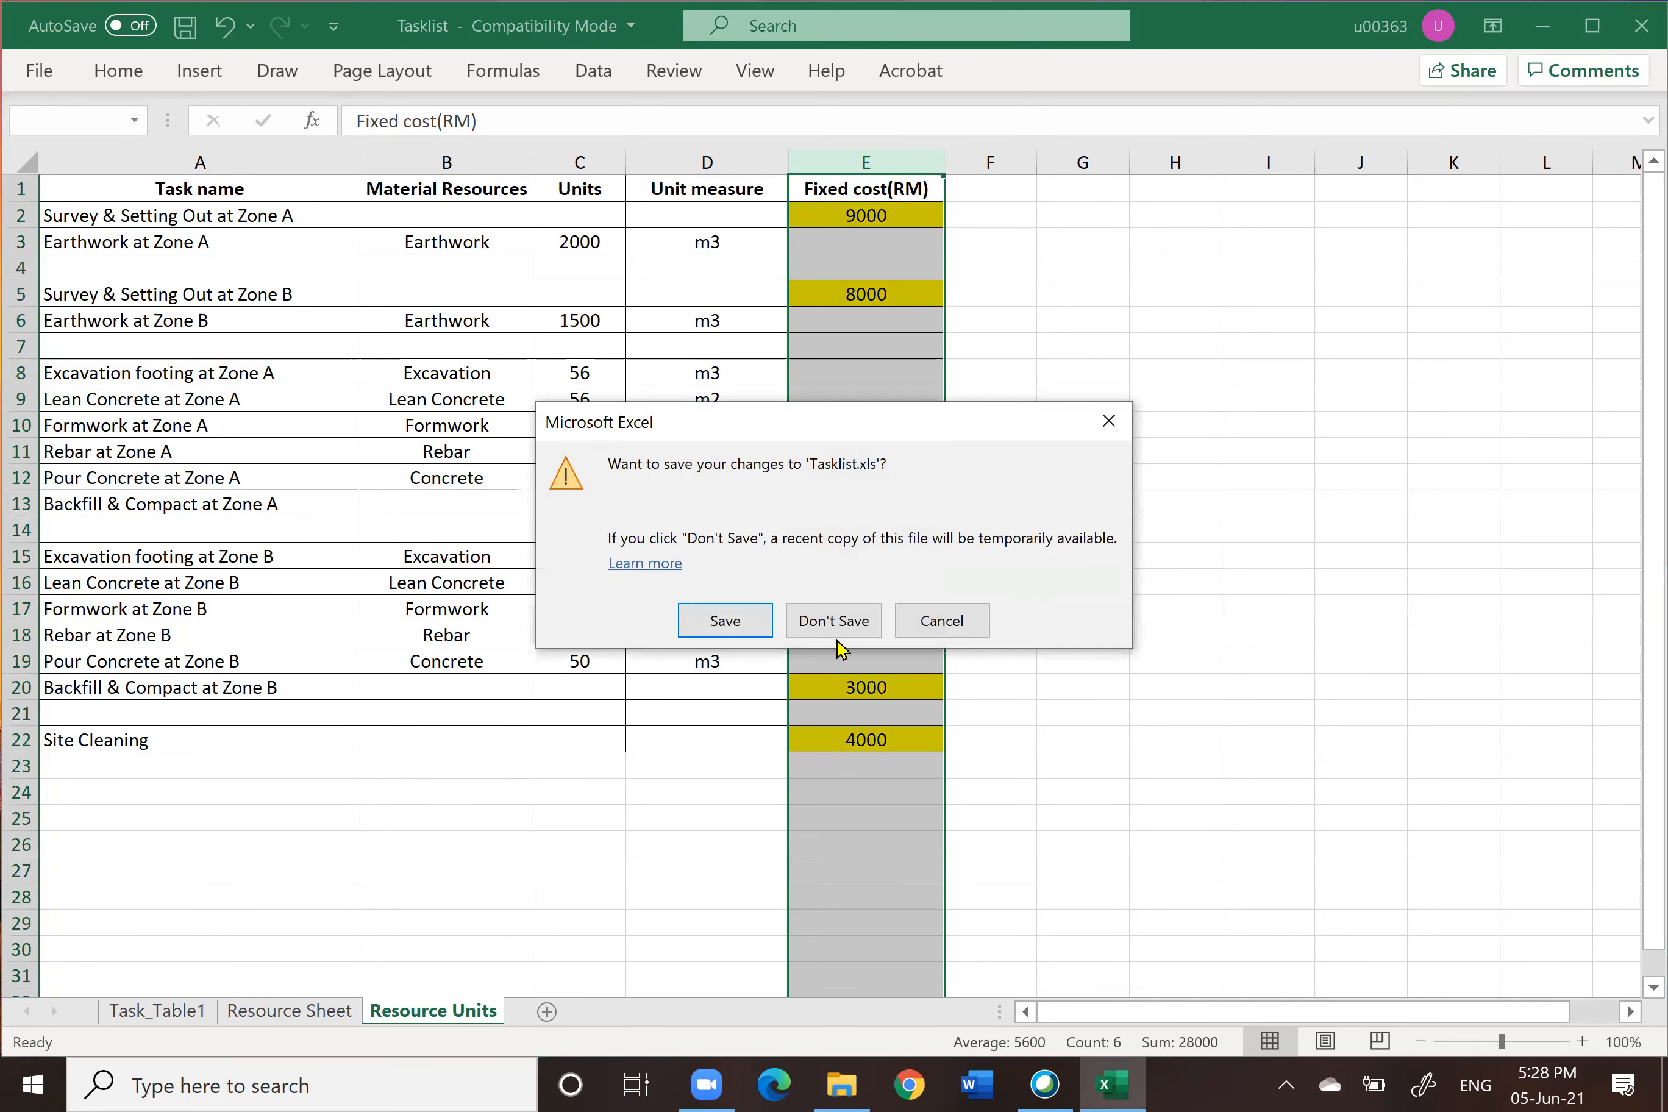
click(835, 622)
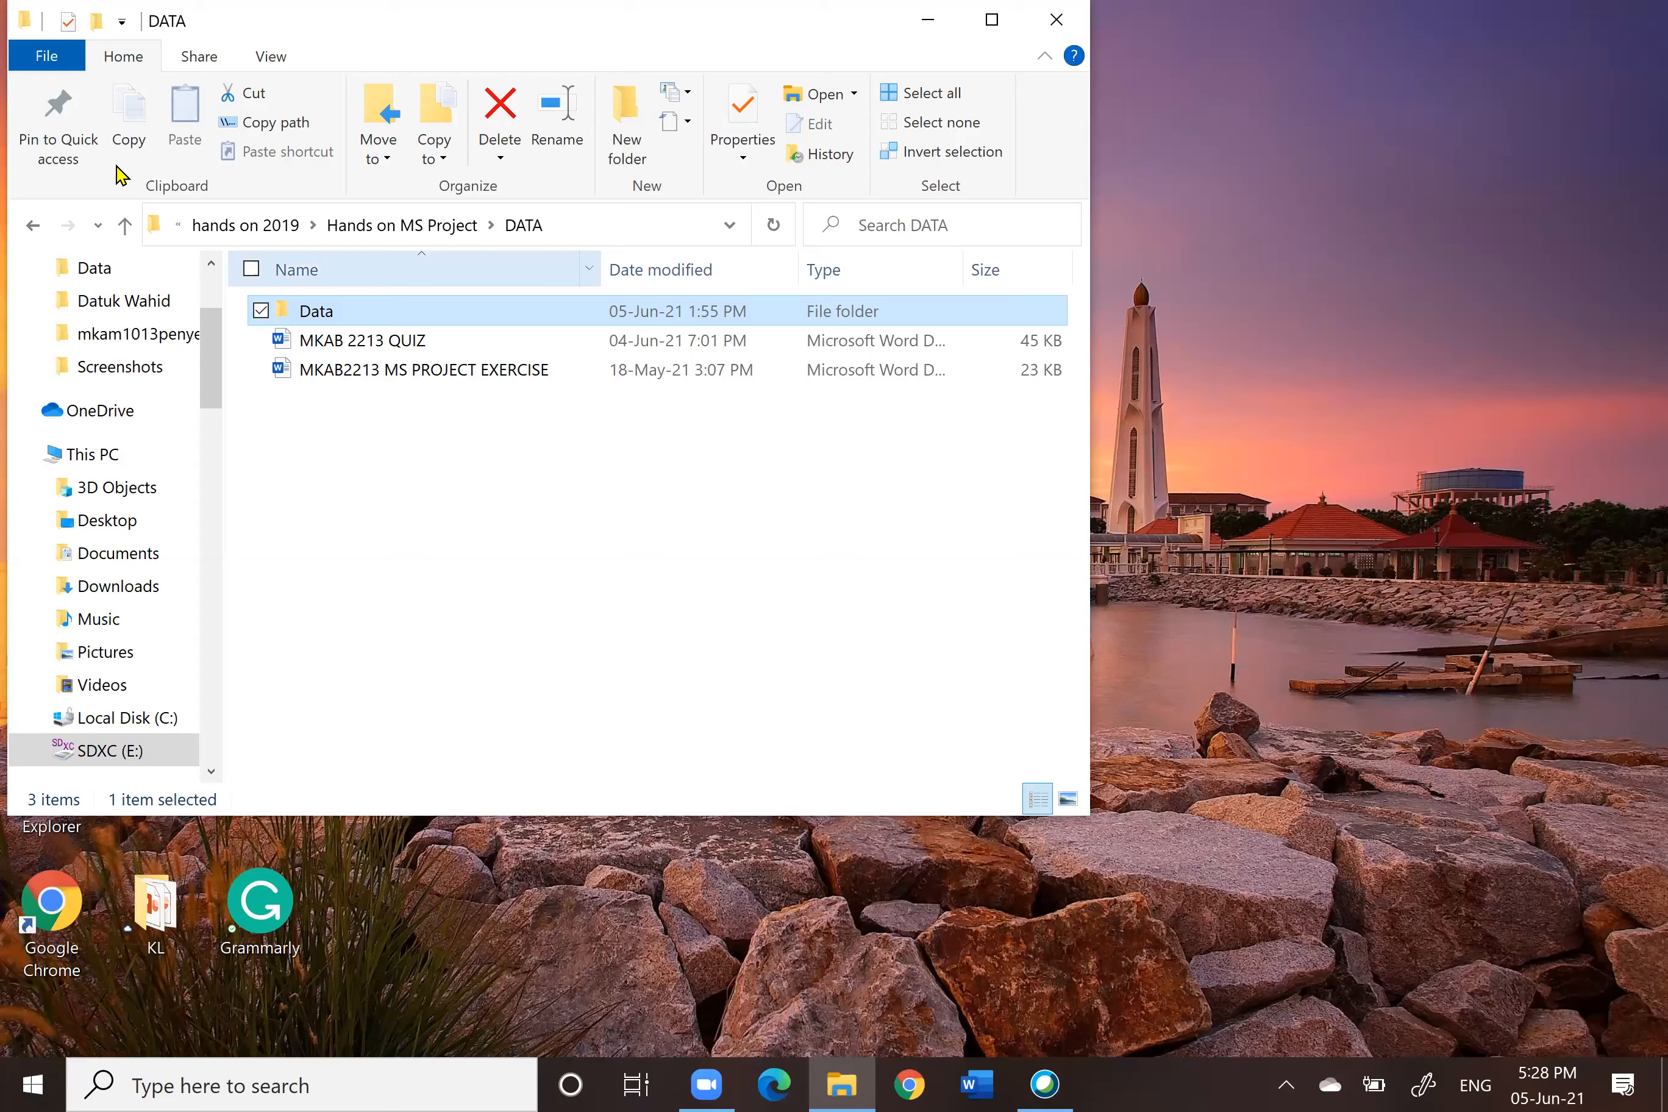
Step: Copy the RAHIM file from the 1.ORIGINAL folder inside KL MKAB2213 SEM 2 20202021
click(126, 226)
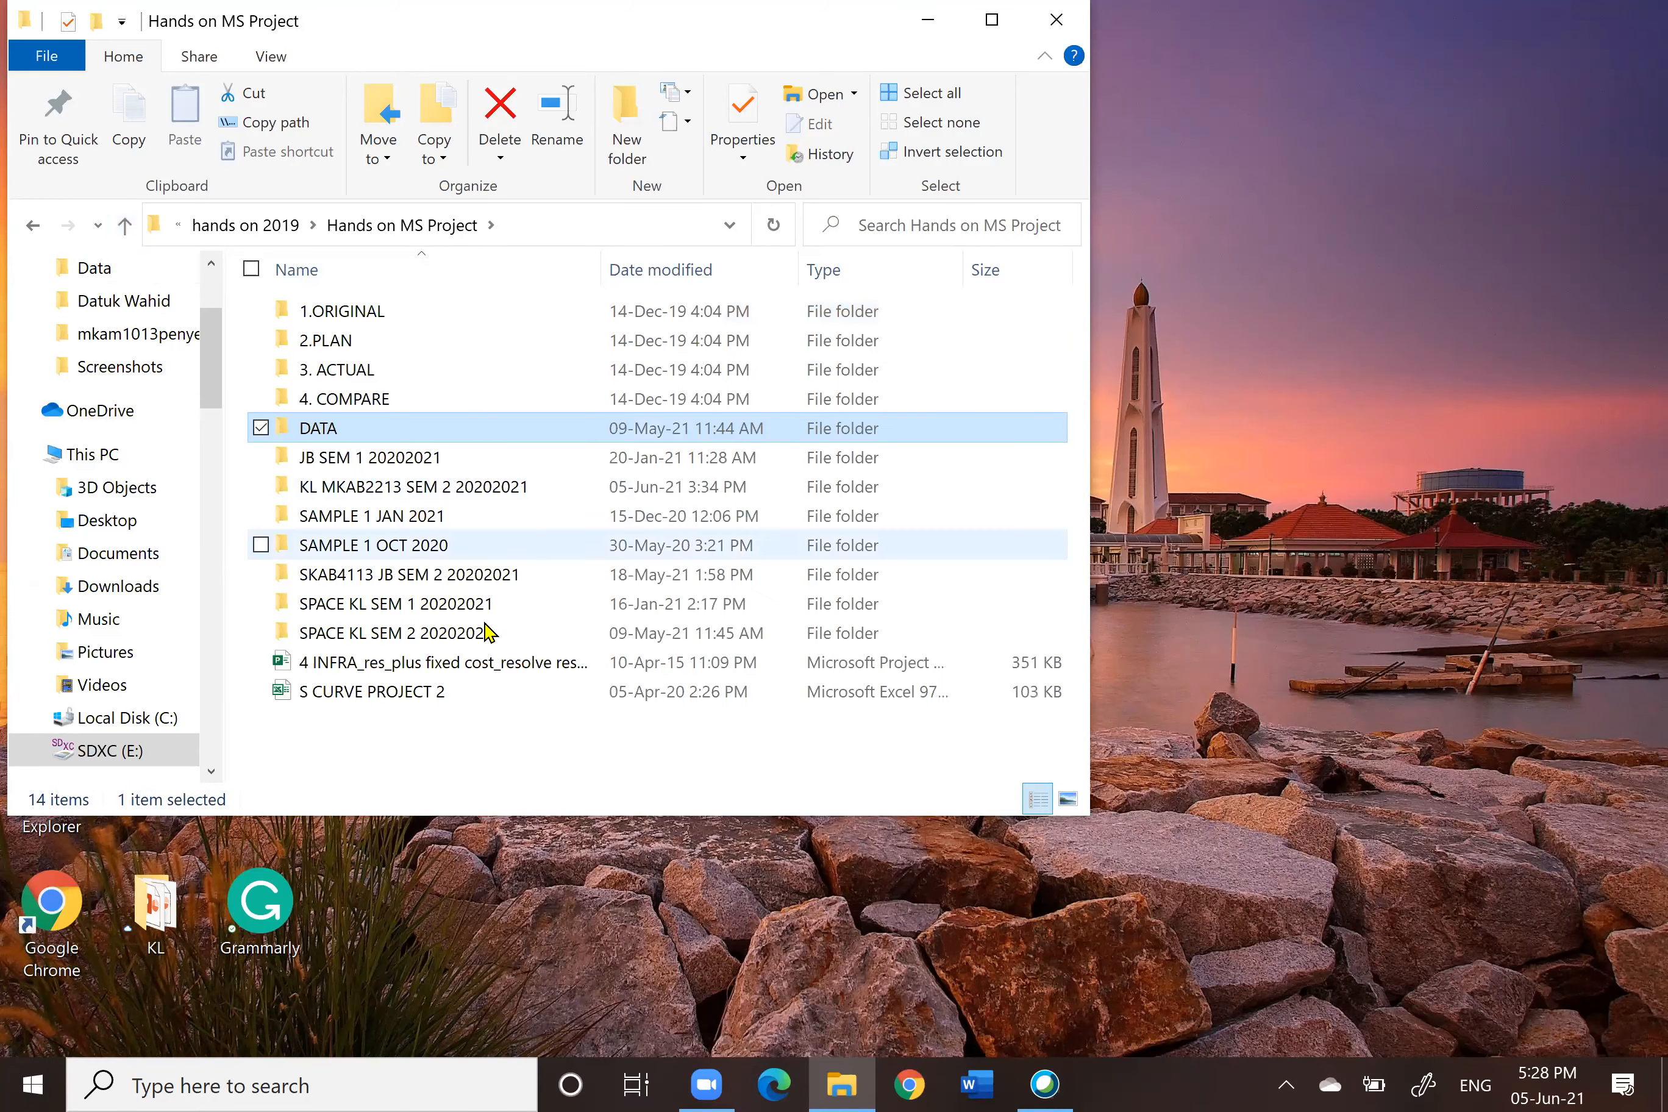
click(434, 487)
double_click(434, 487)
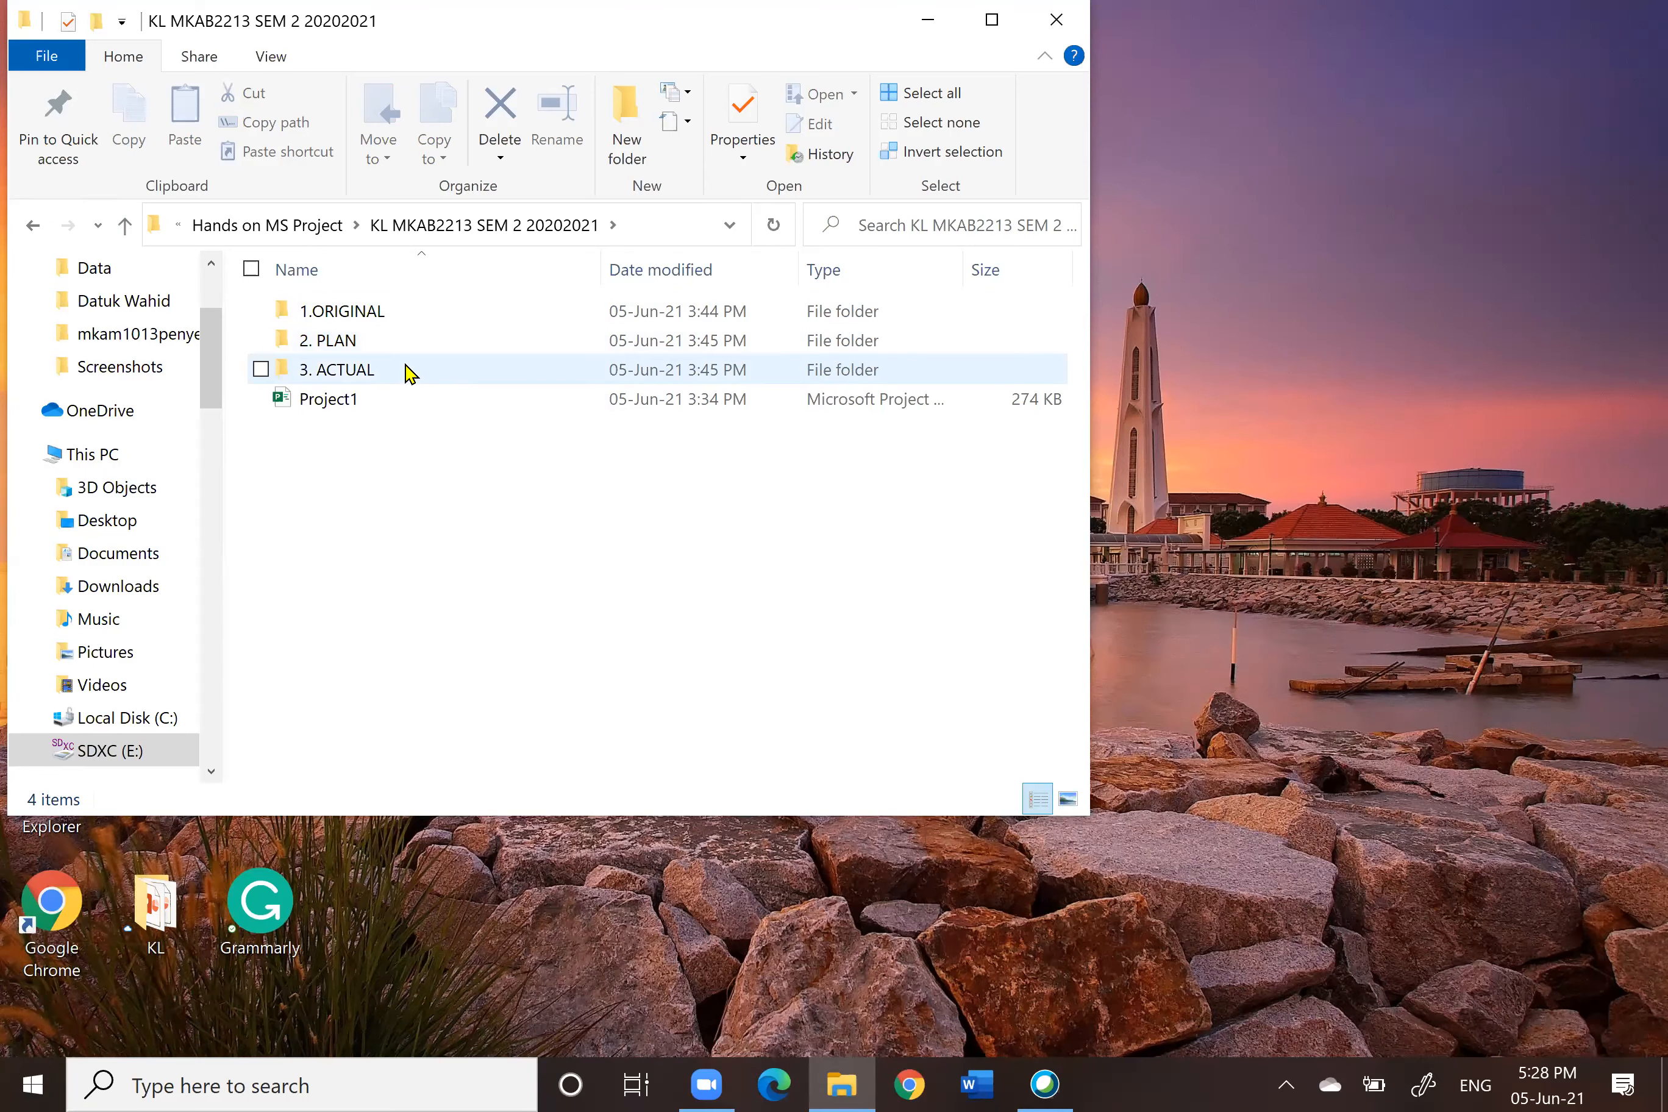
click(350, 315)
double_click(349, 316)
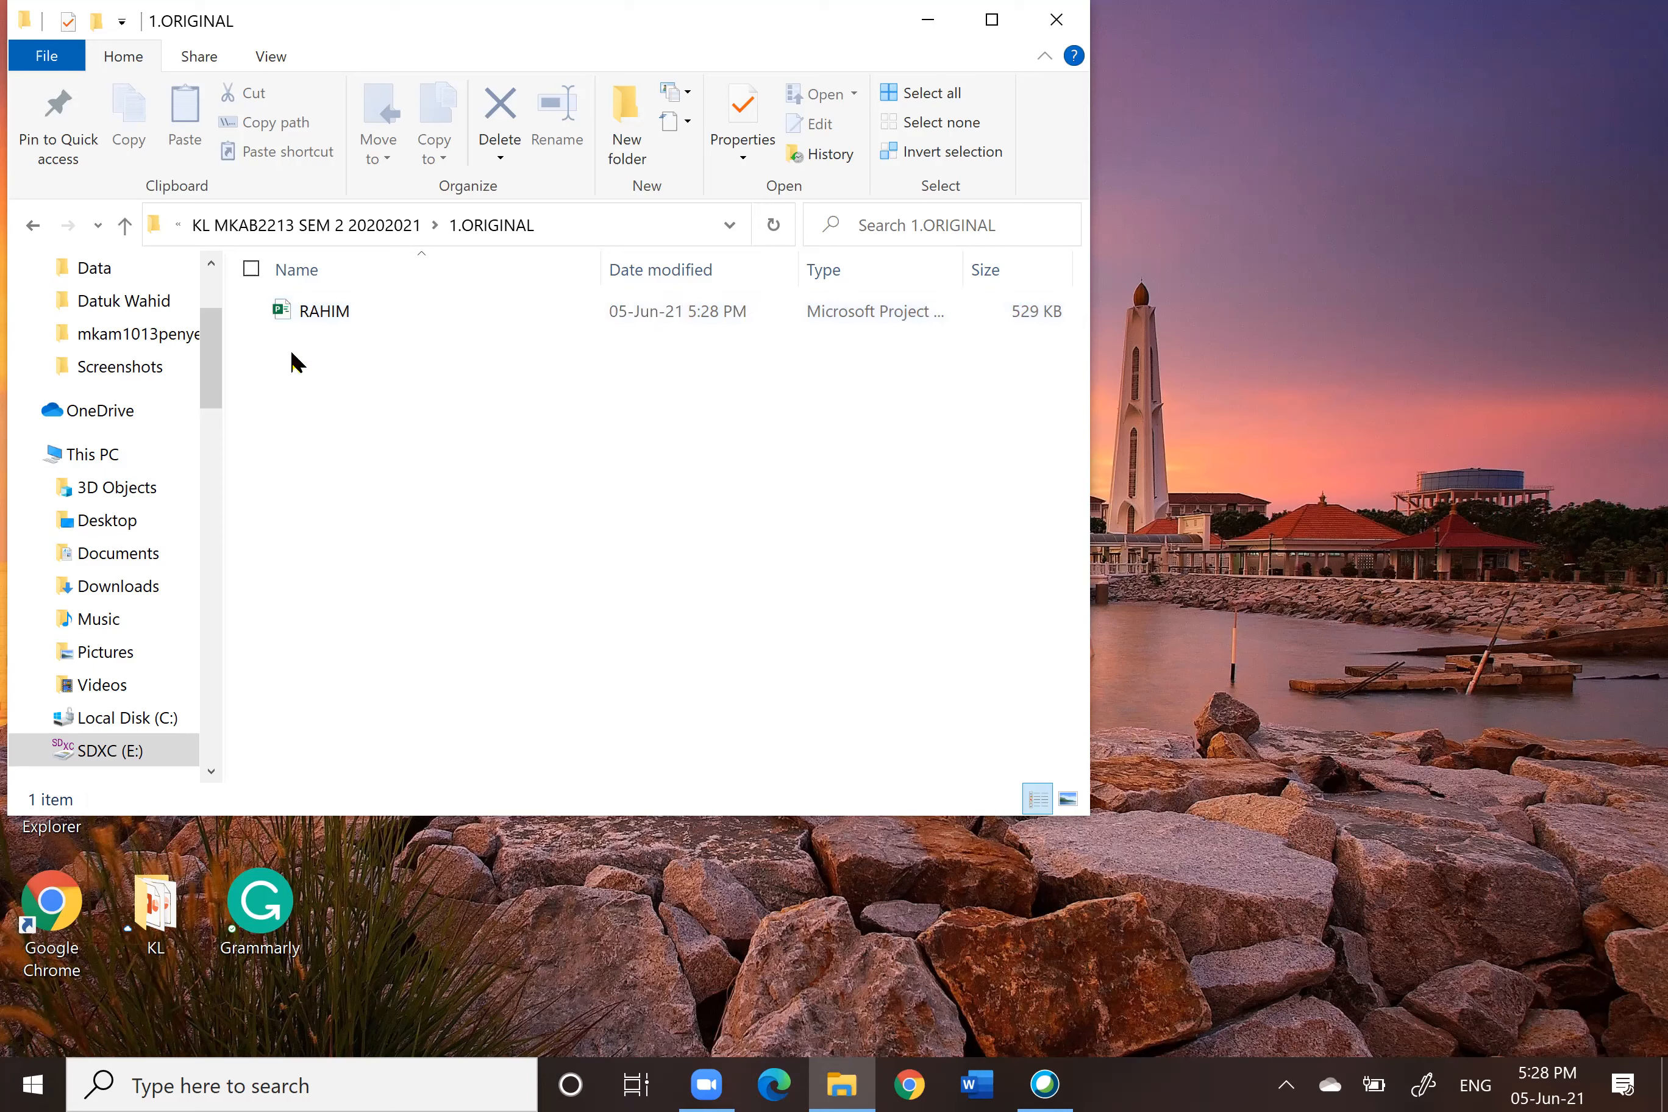
click(356, 321)
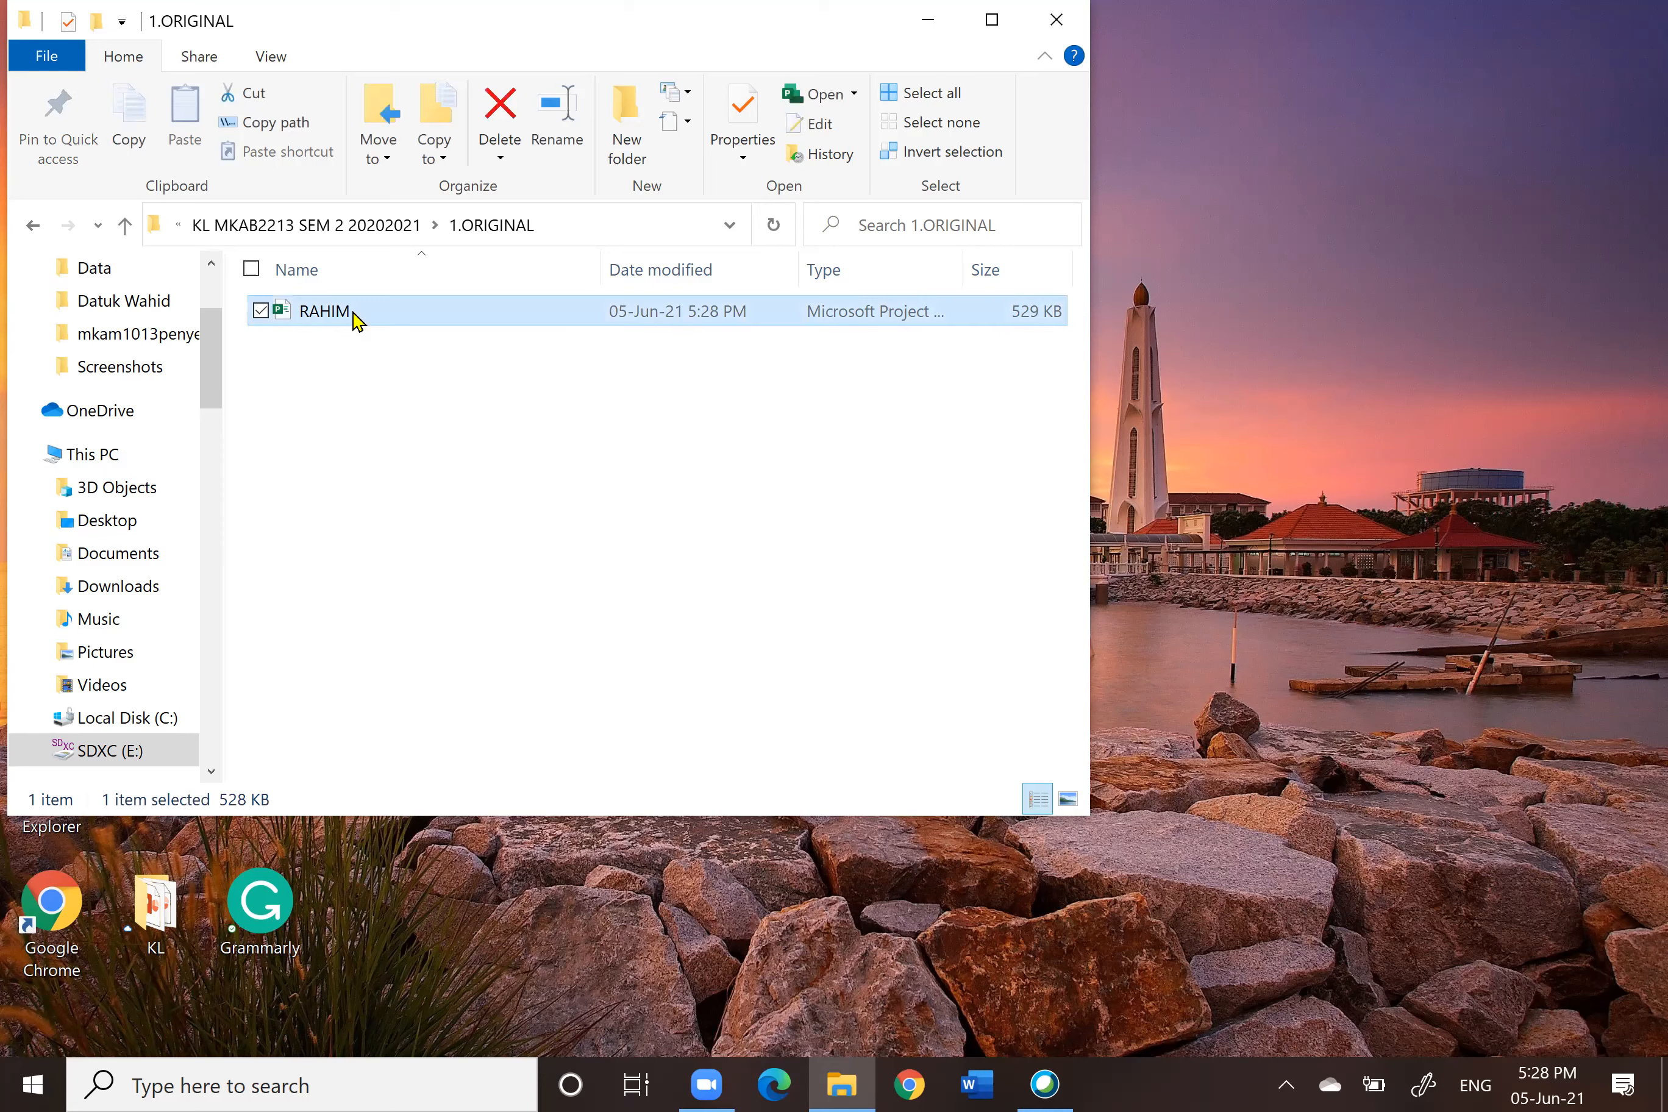
right_click(357, 321)
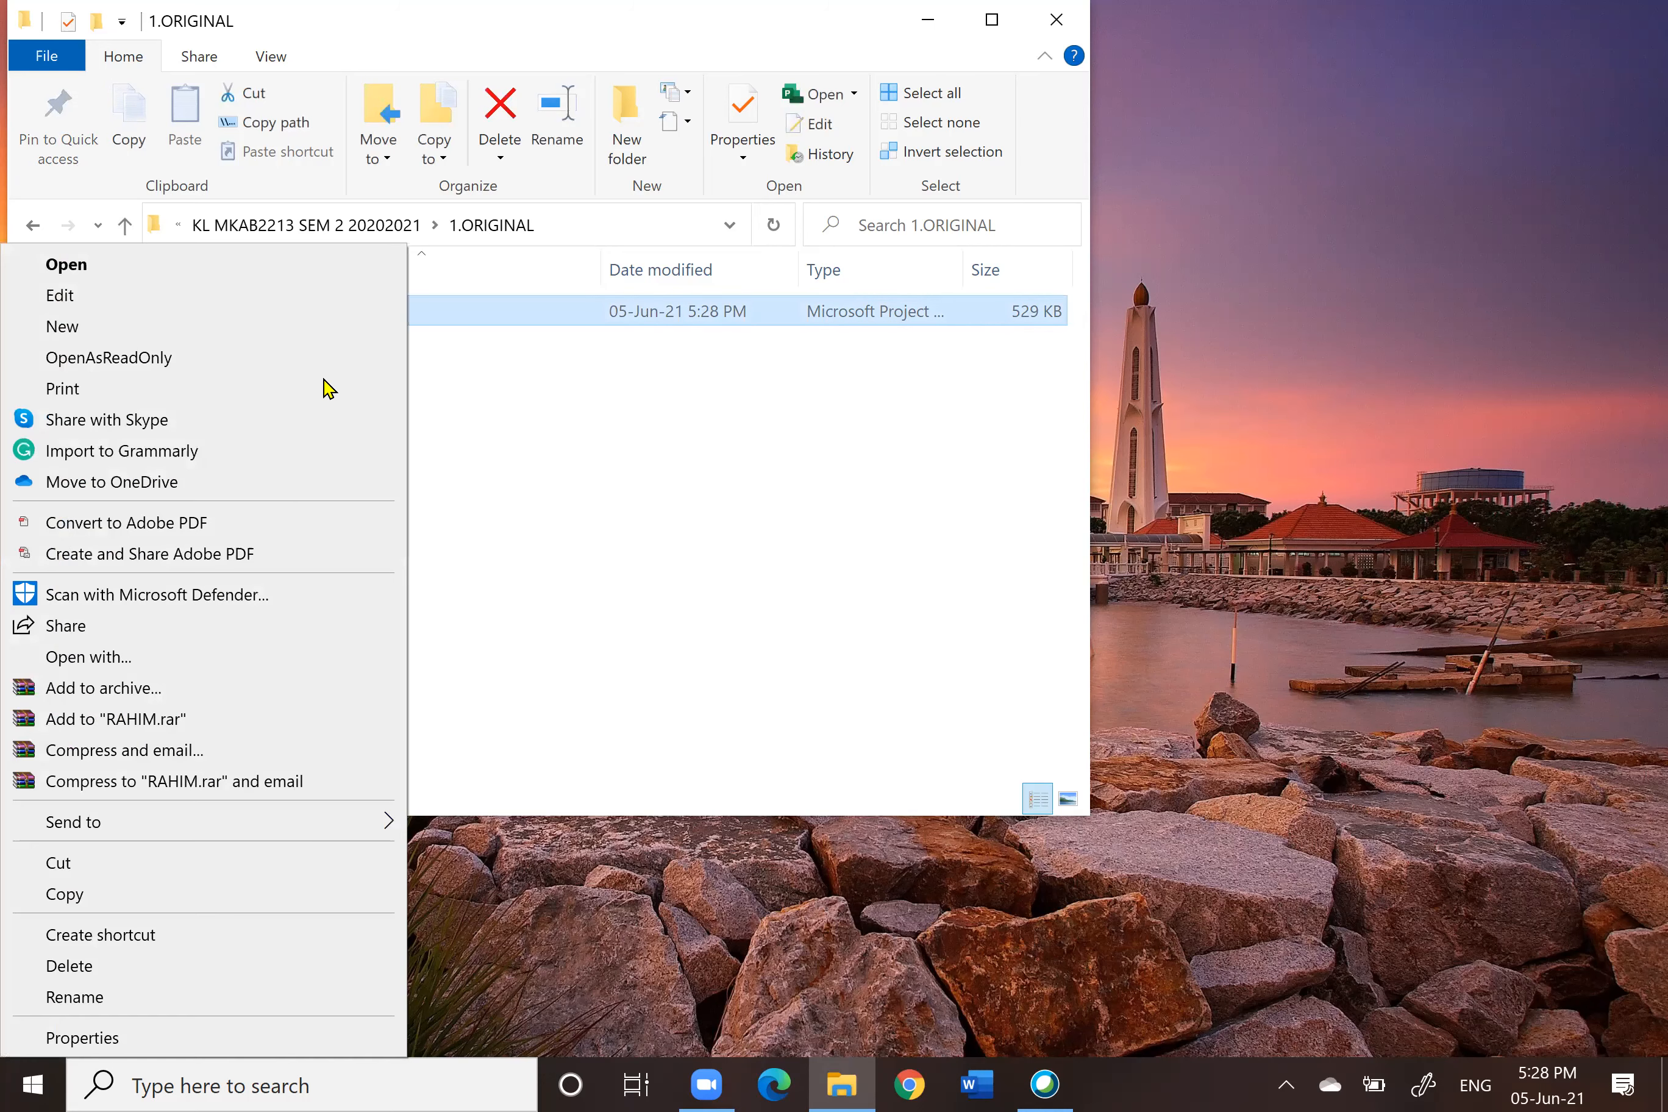
click(69, 896)
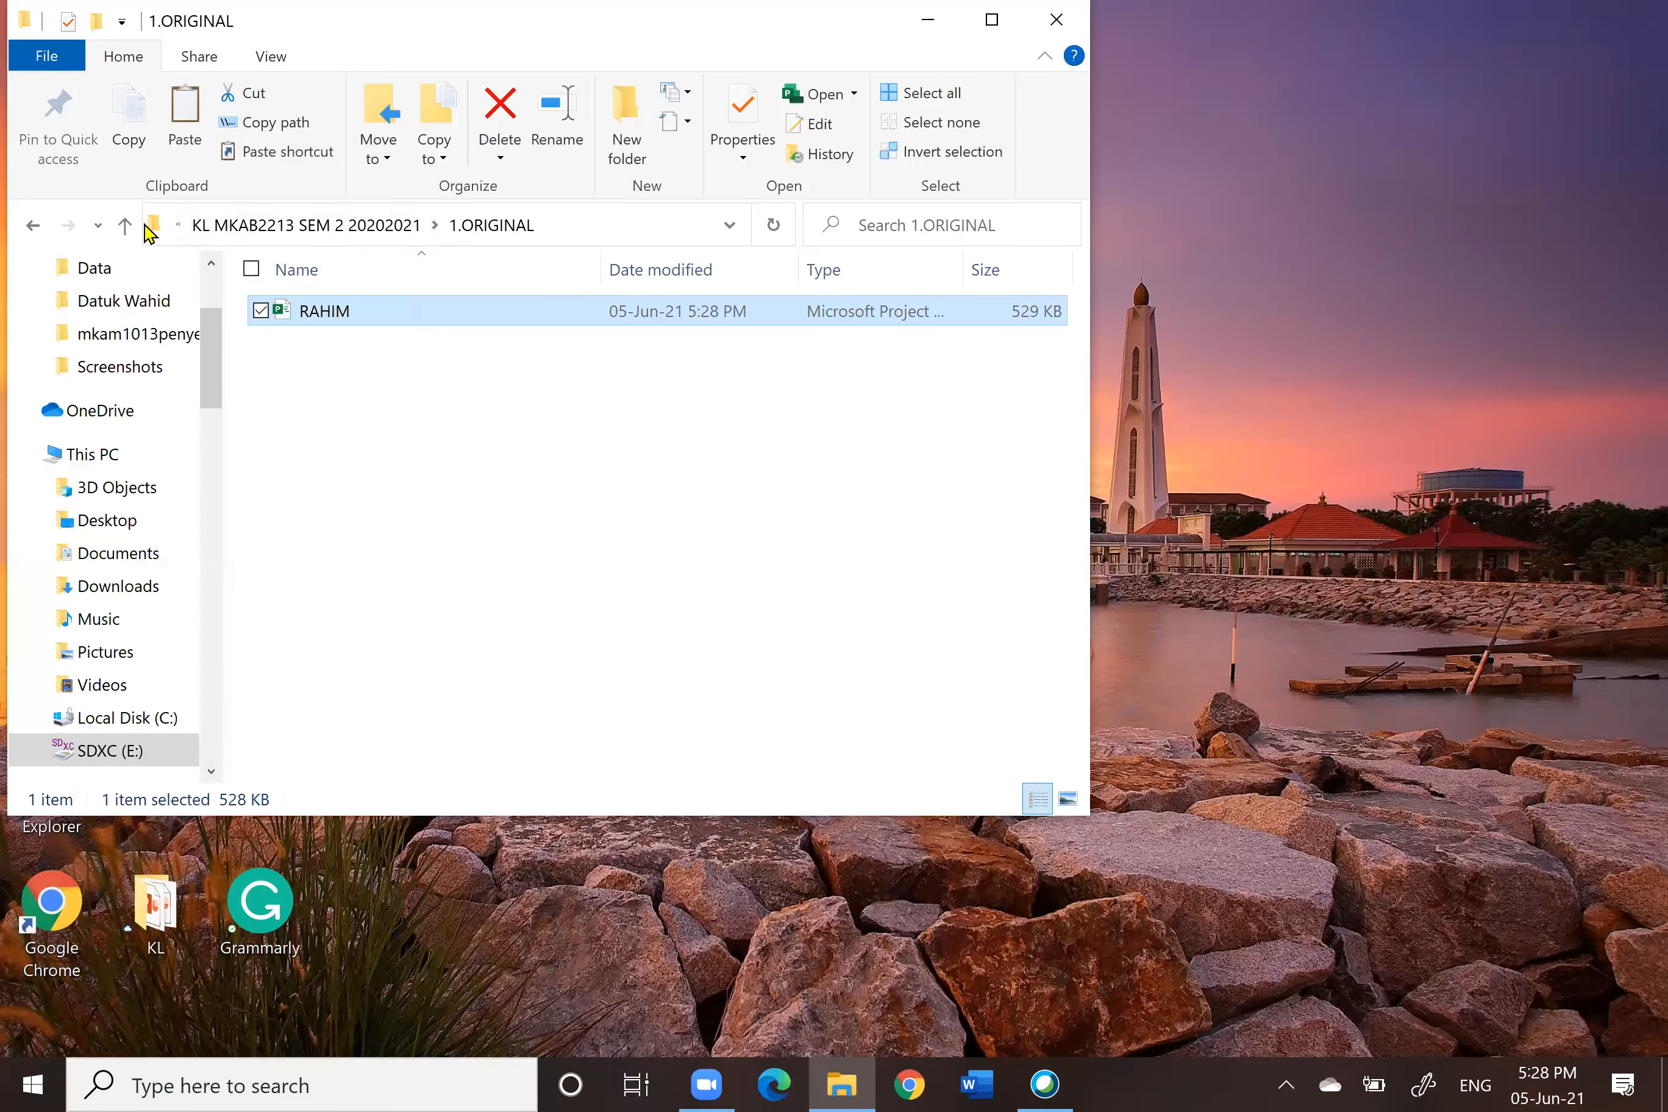
Step: Paste a copy of RAHIM into the 2. PLAN folder
click(125, 228)
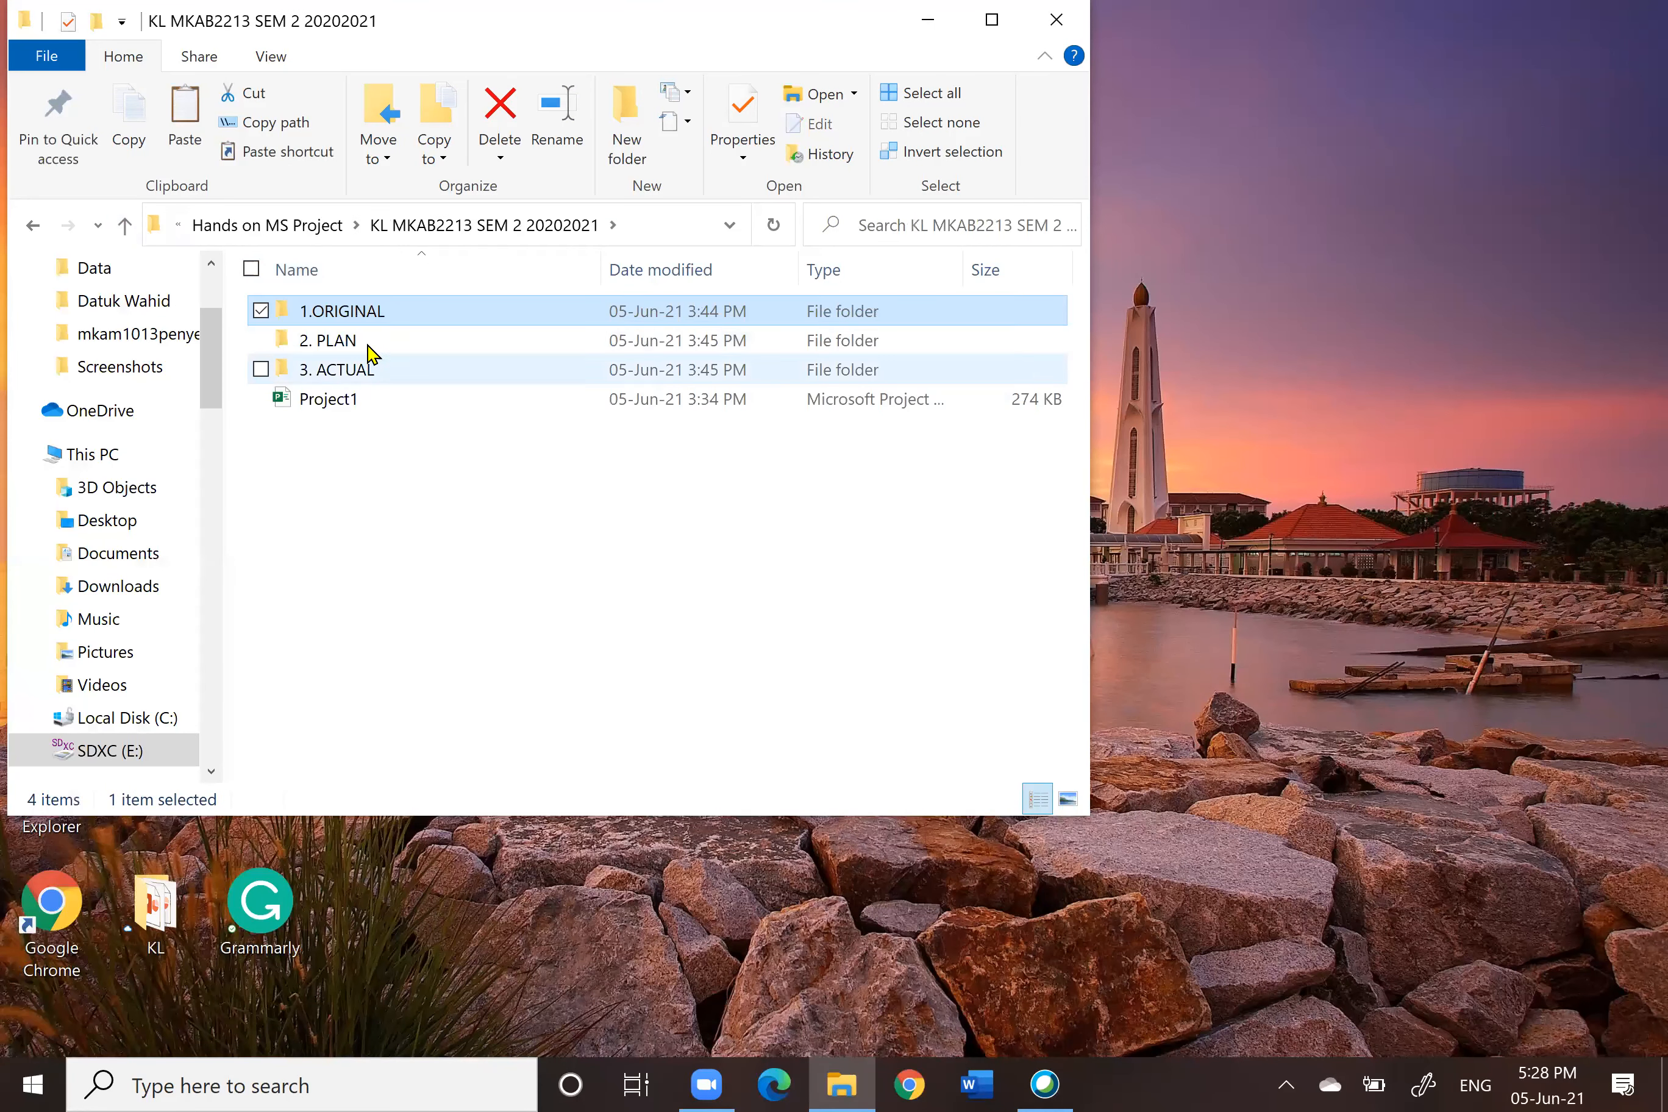
double_click(371, 350)
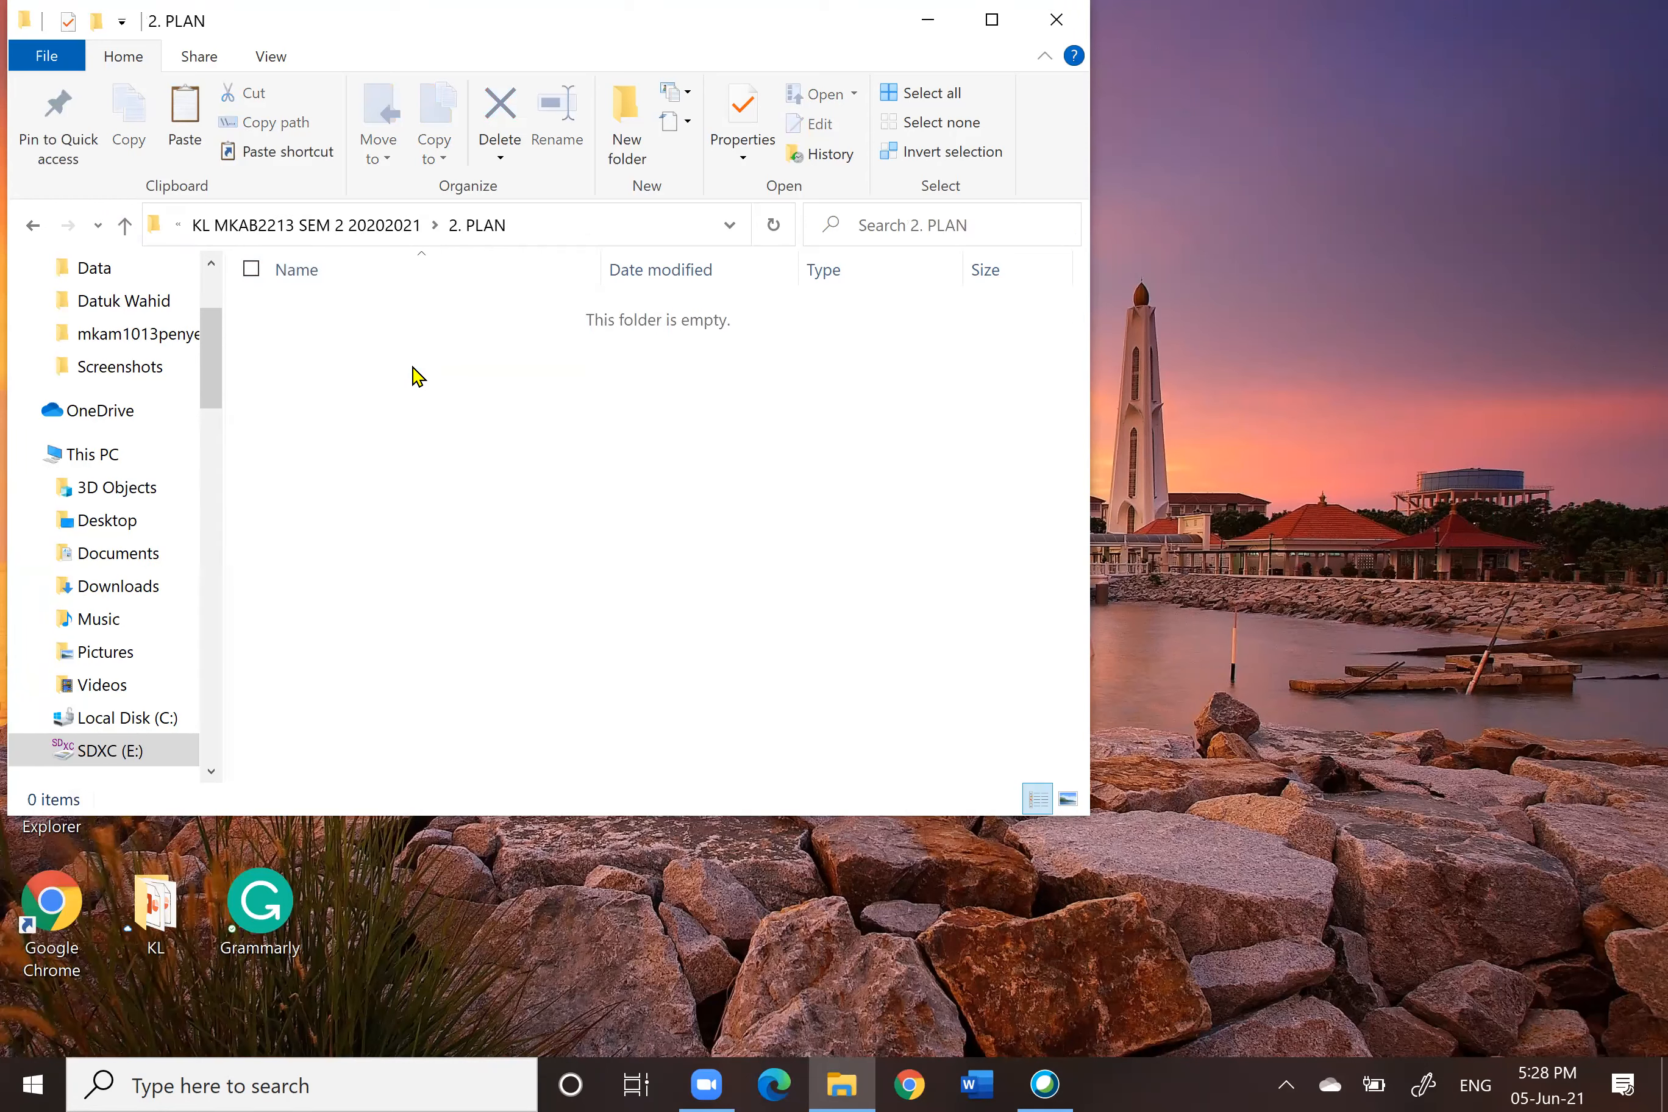
right_click(415, 373)
click(264, 564)
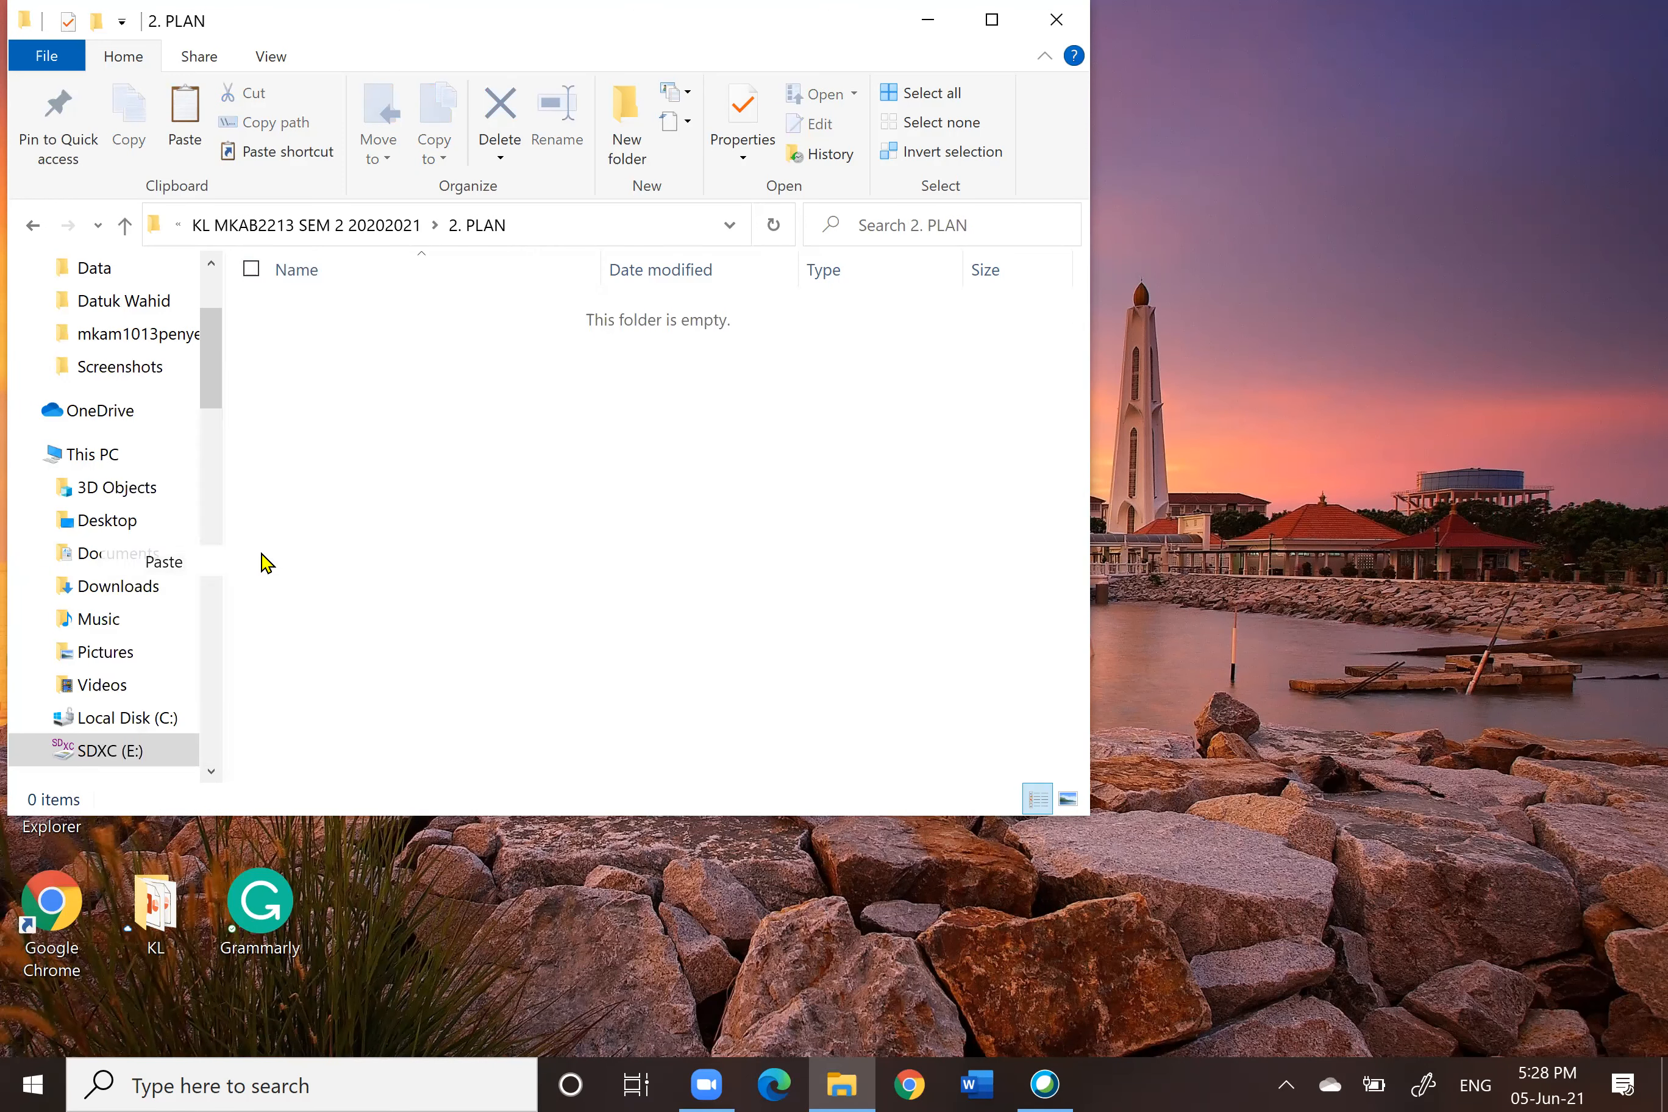
Step: Paste a copy of RAHIM into the 3. ACTUAL folder
click(125, 227)
click(381, 373)
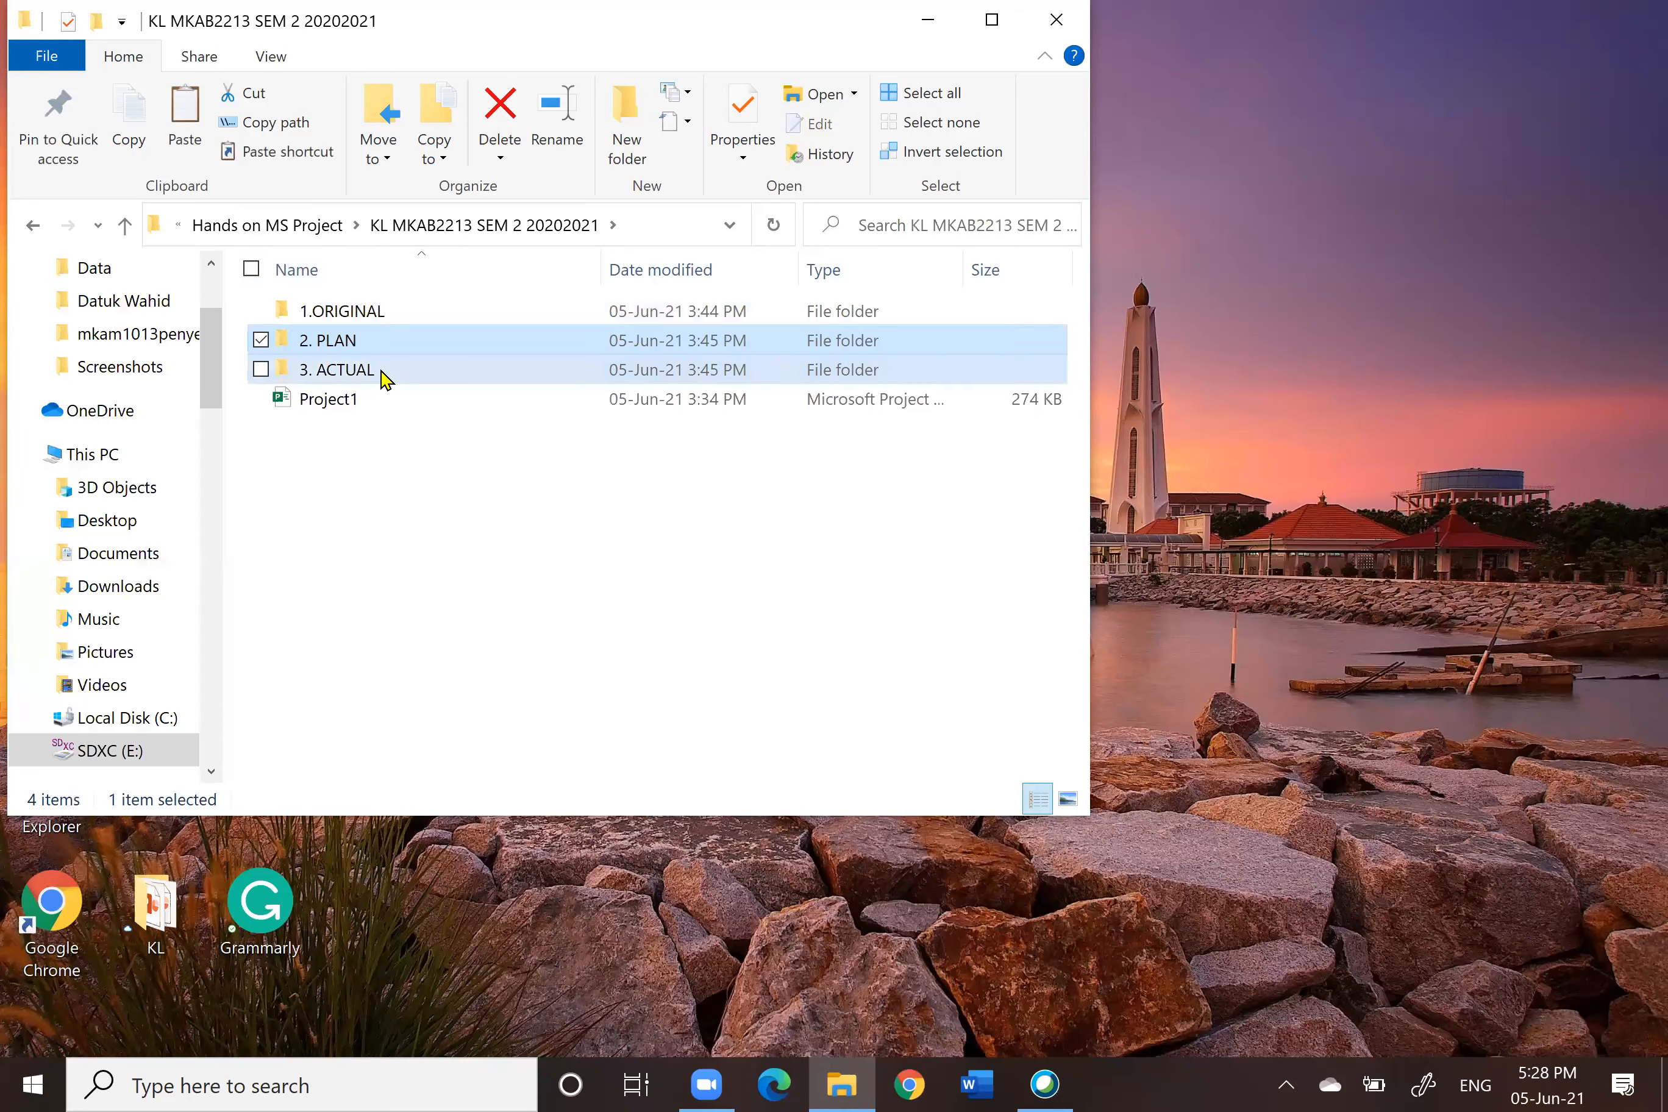
key(Return)
right_click(427, 495)
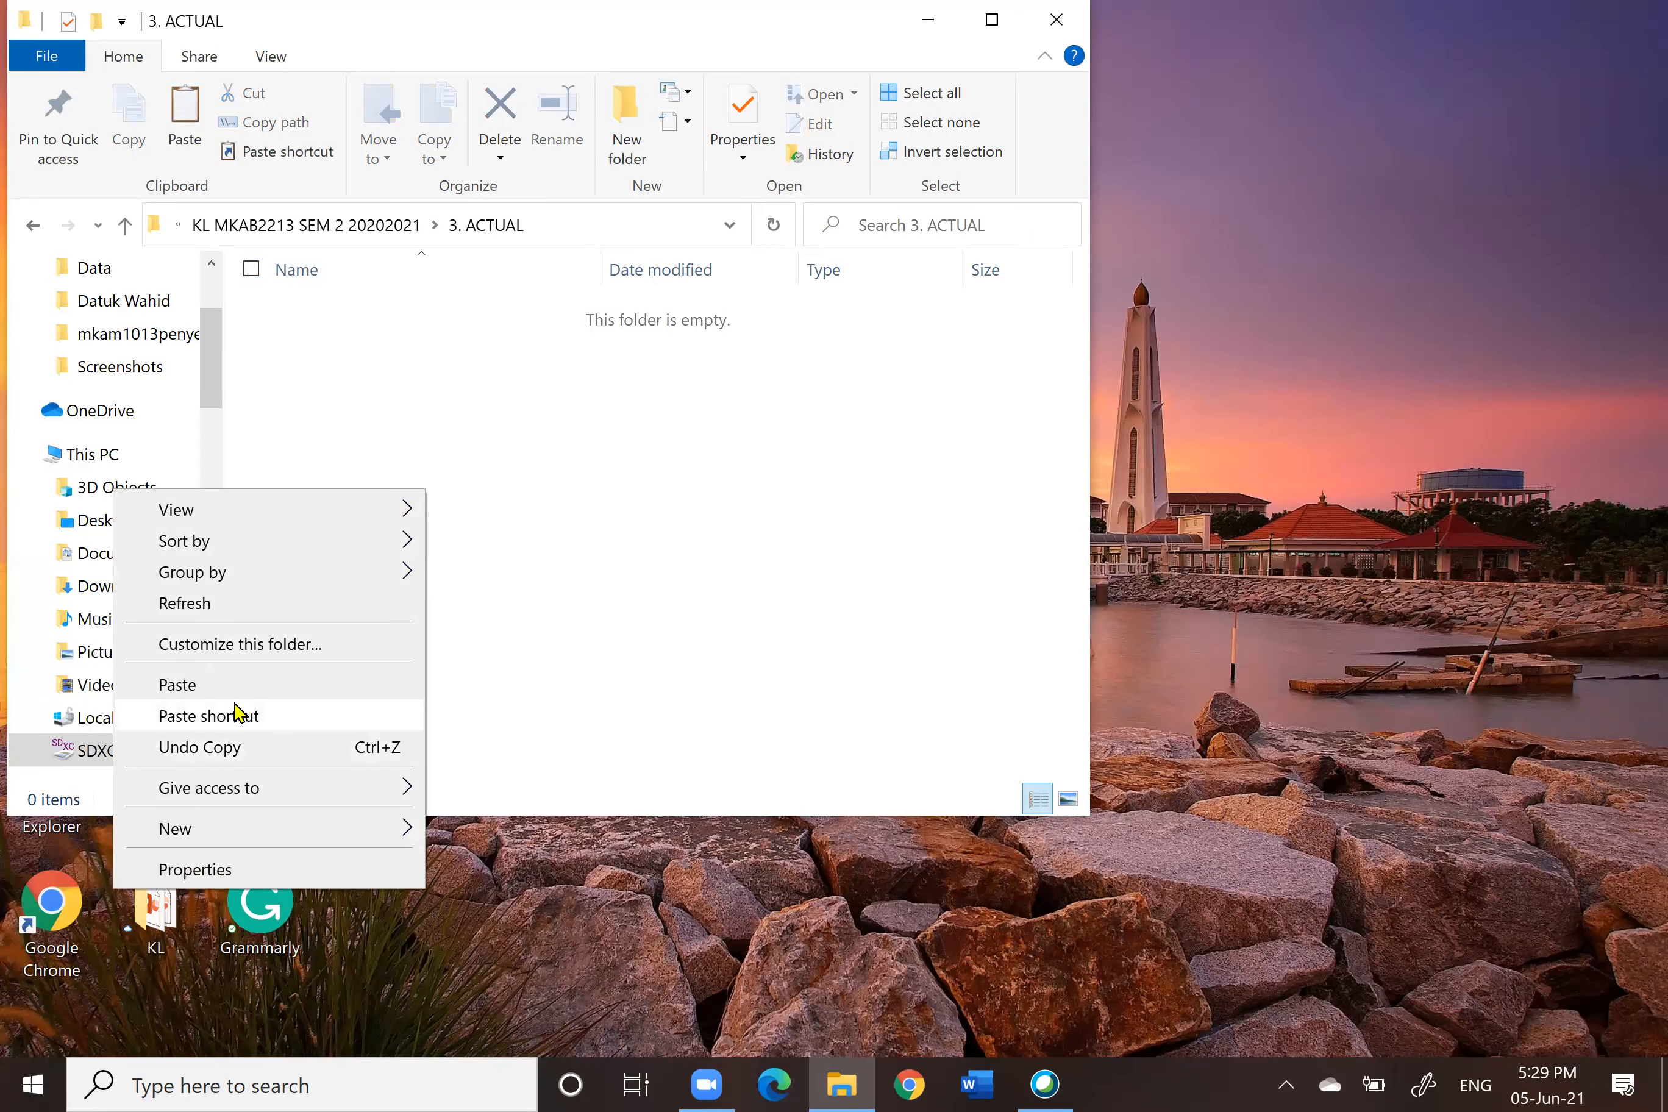
click(224, 693)
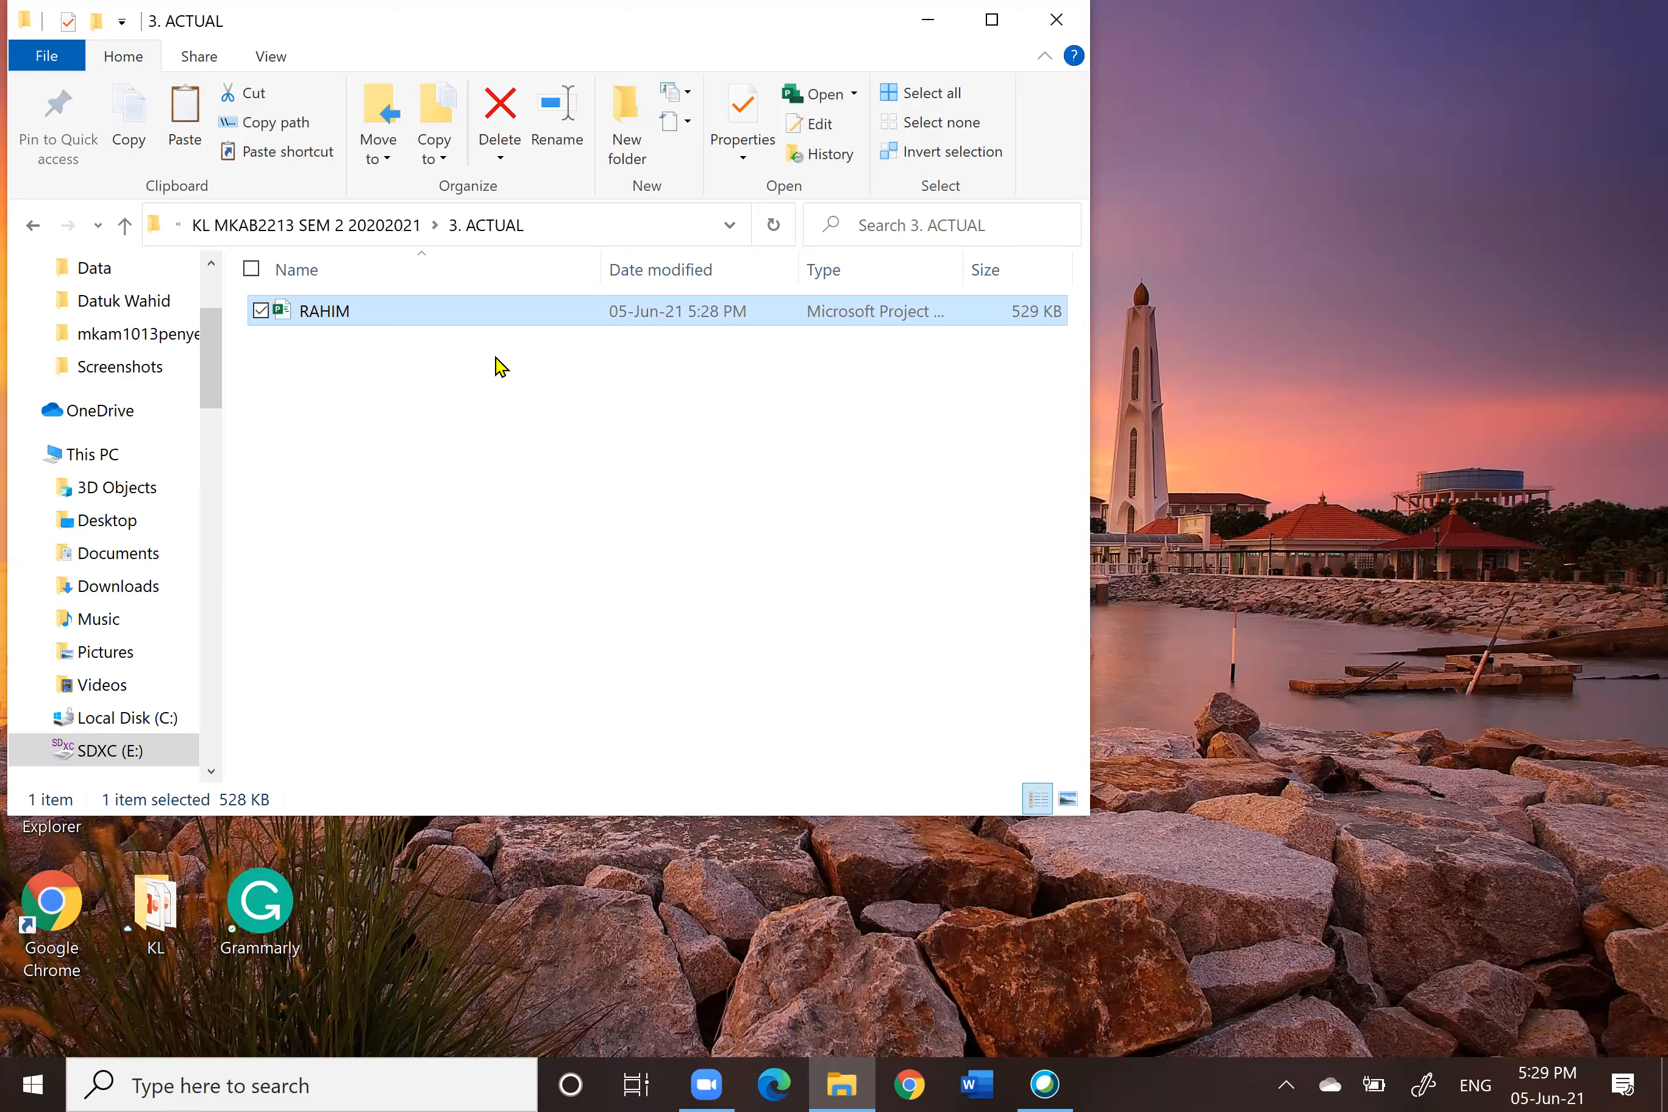
Step: Rename the RAHIM file in the 2. PLAN folder to RAHIM_P
click(124, 226)
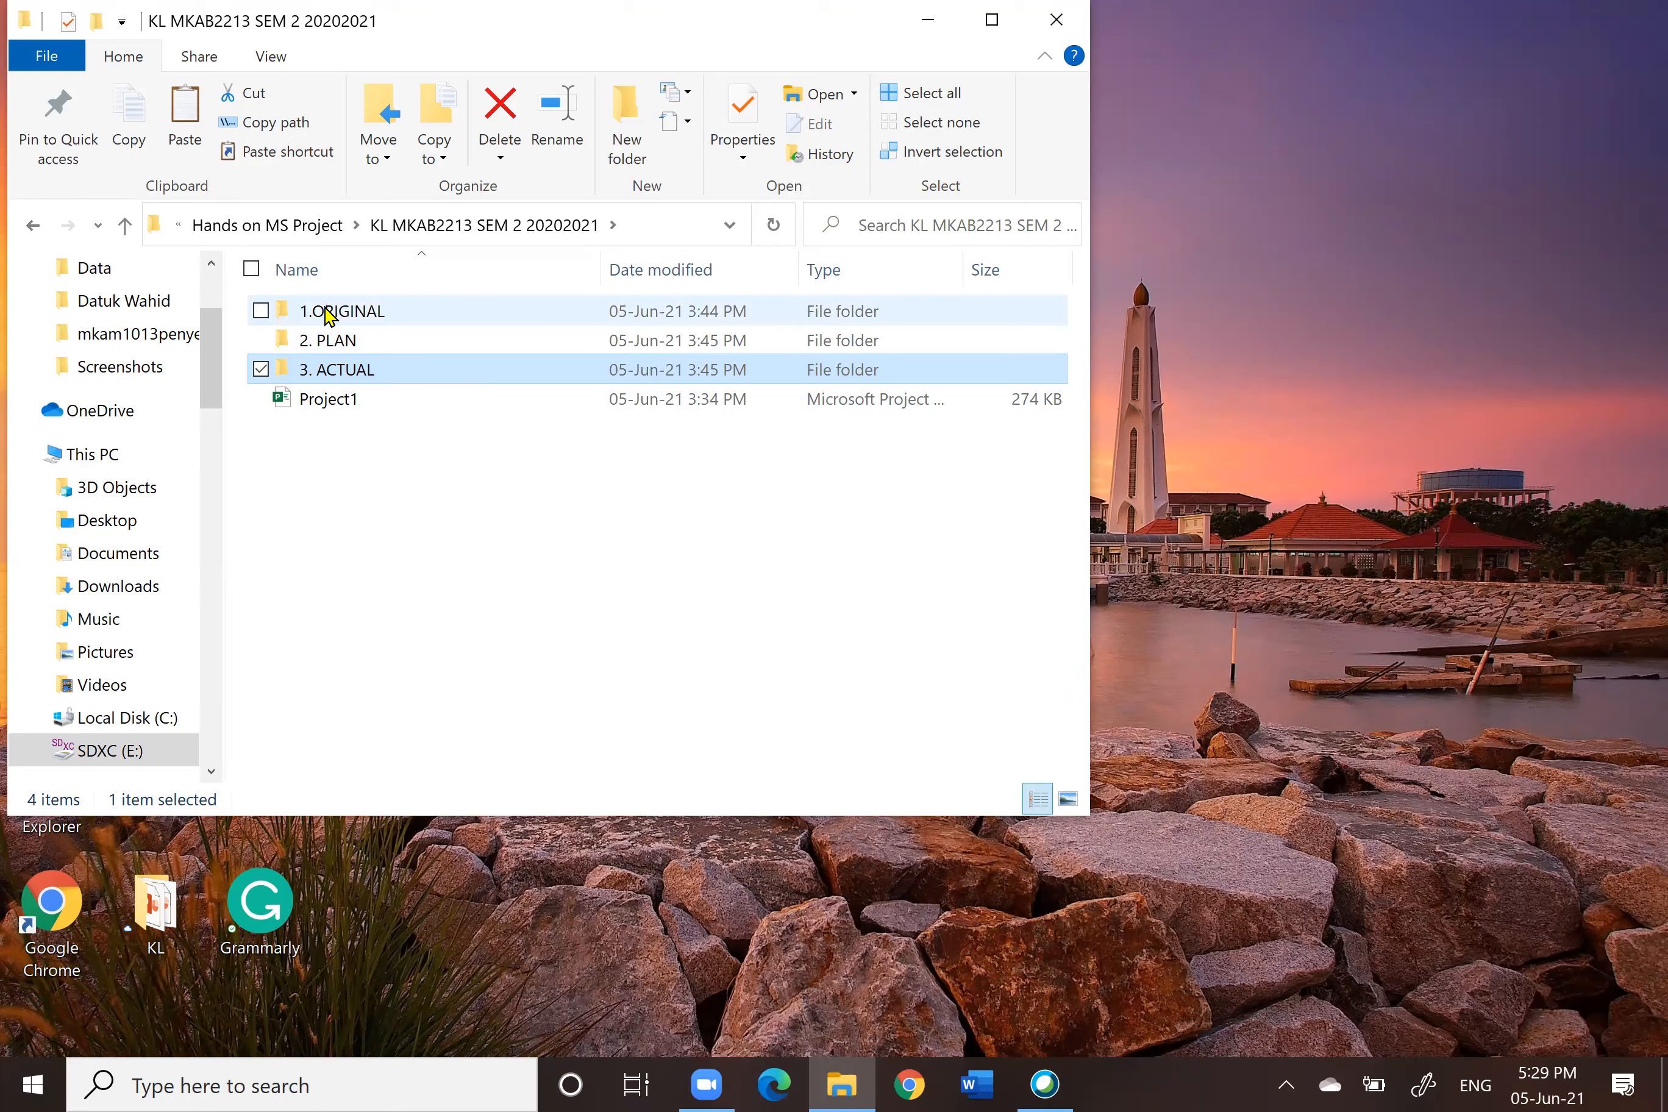
click(393, 317)
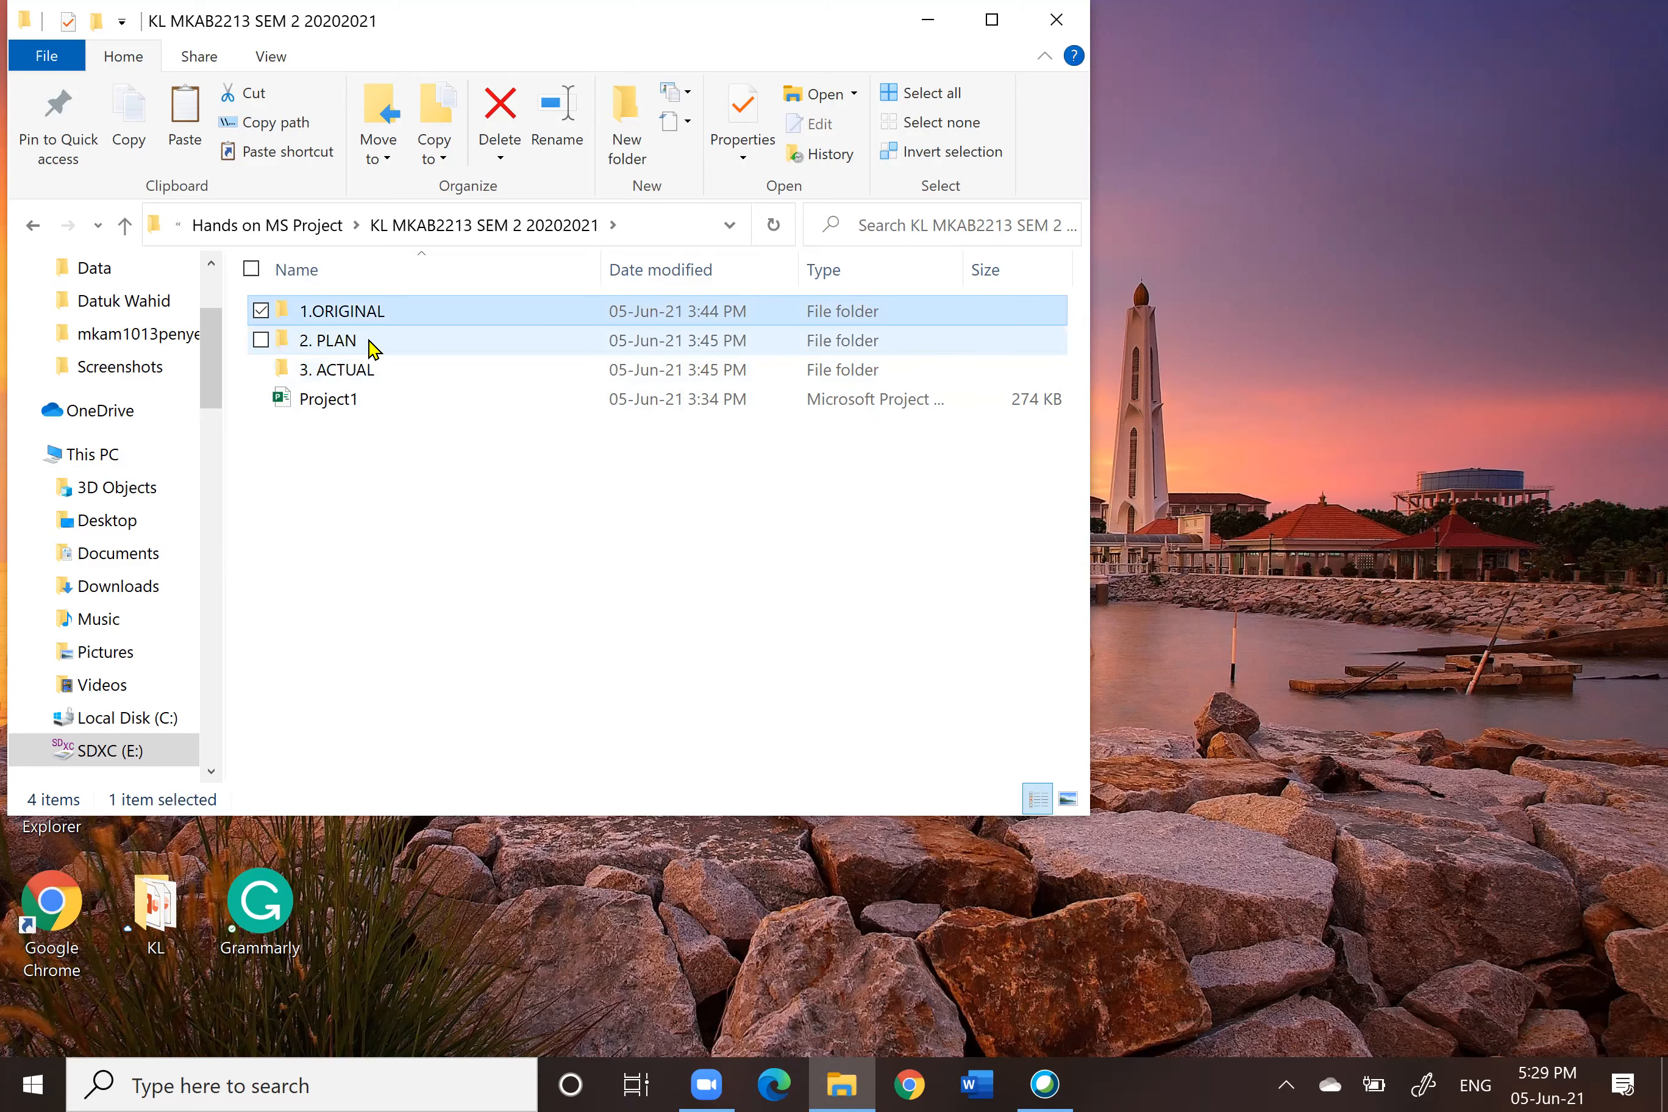
click(373, 349)
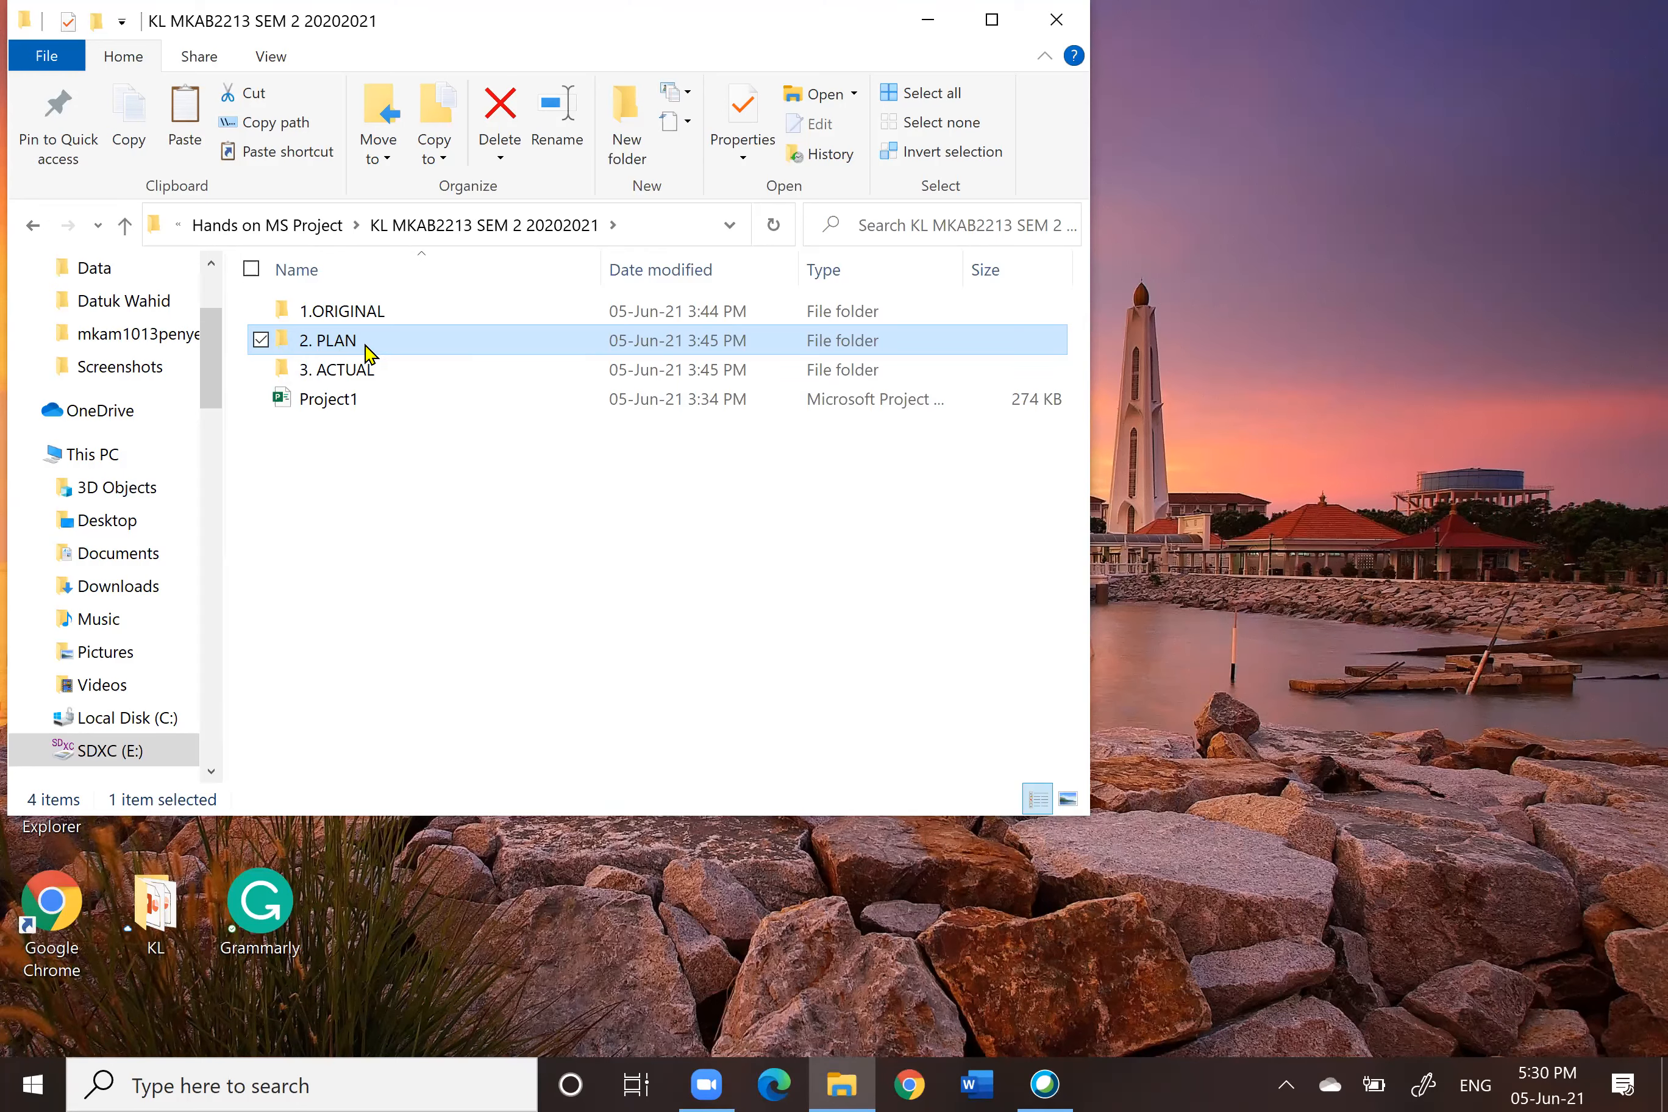
mouse_move(365, 352)
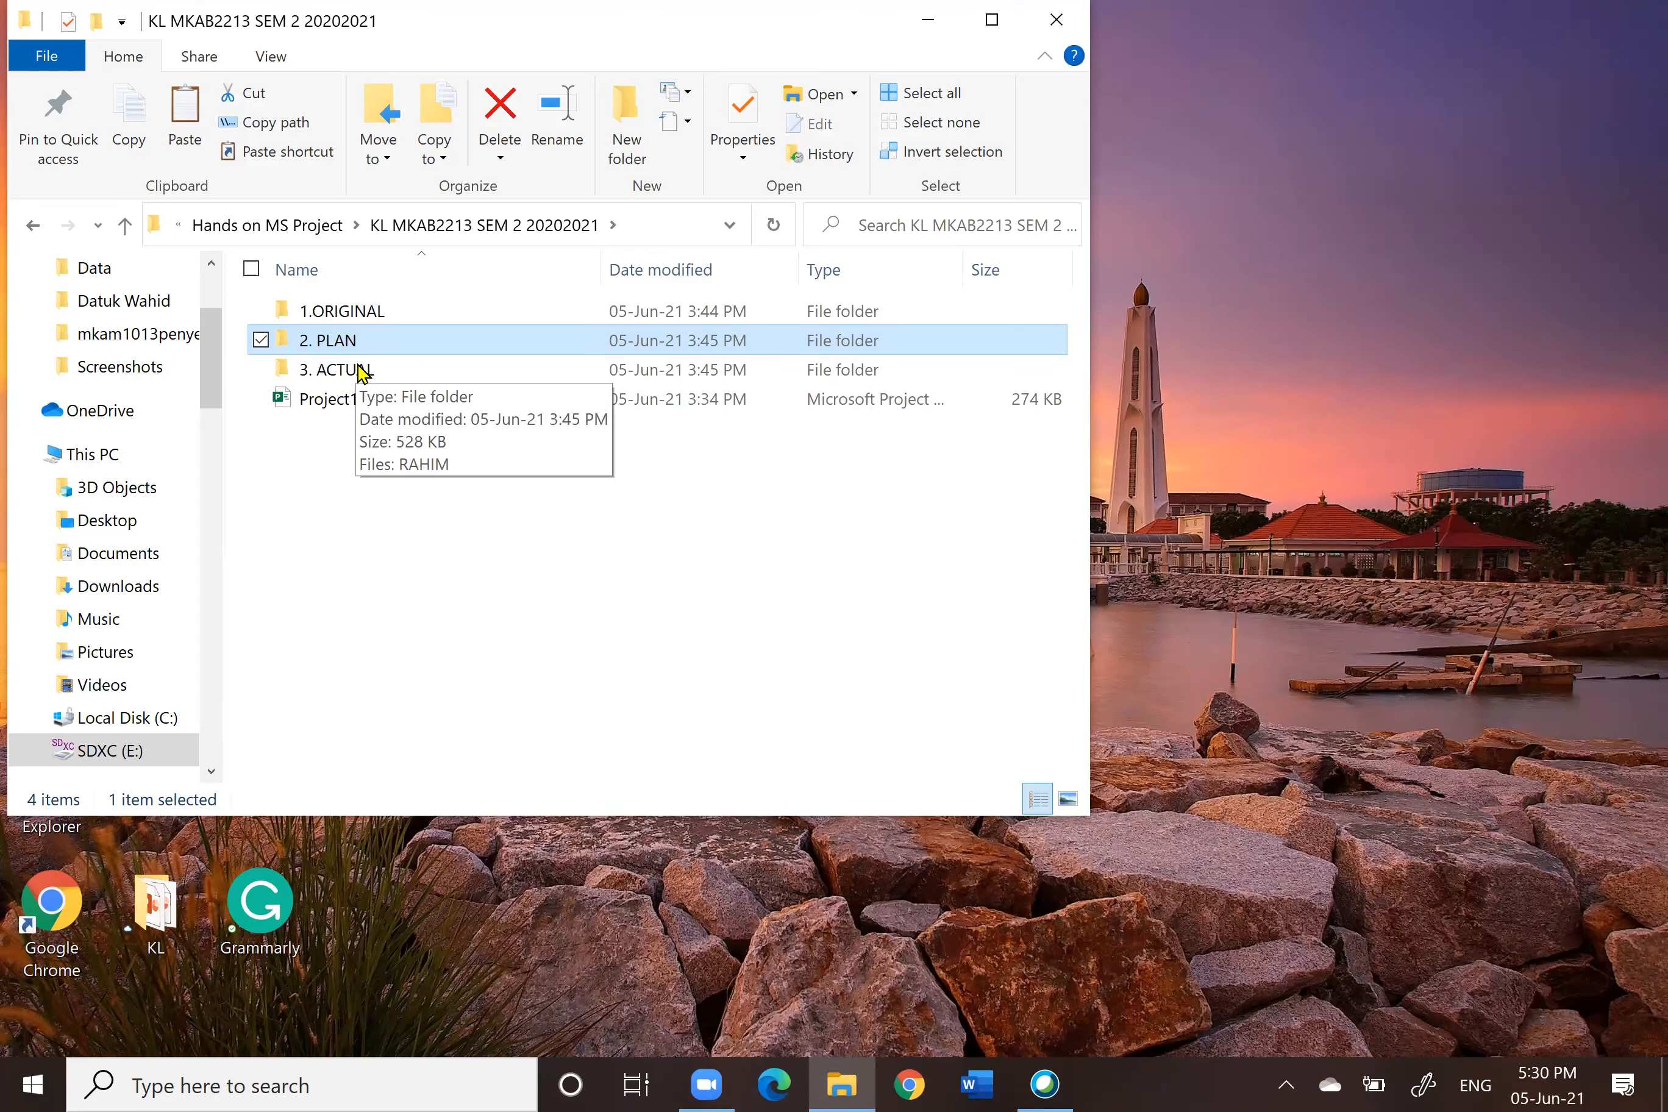
double_click(370, 342)
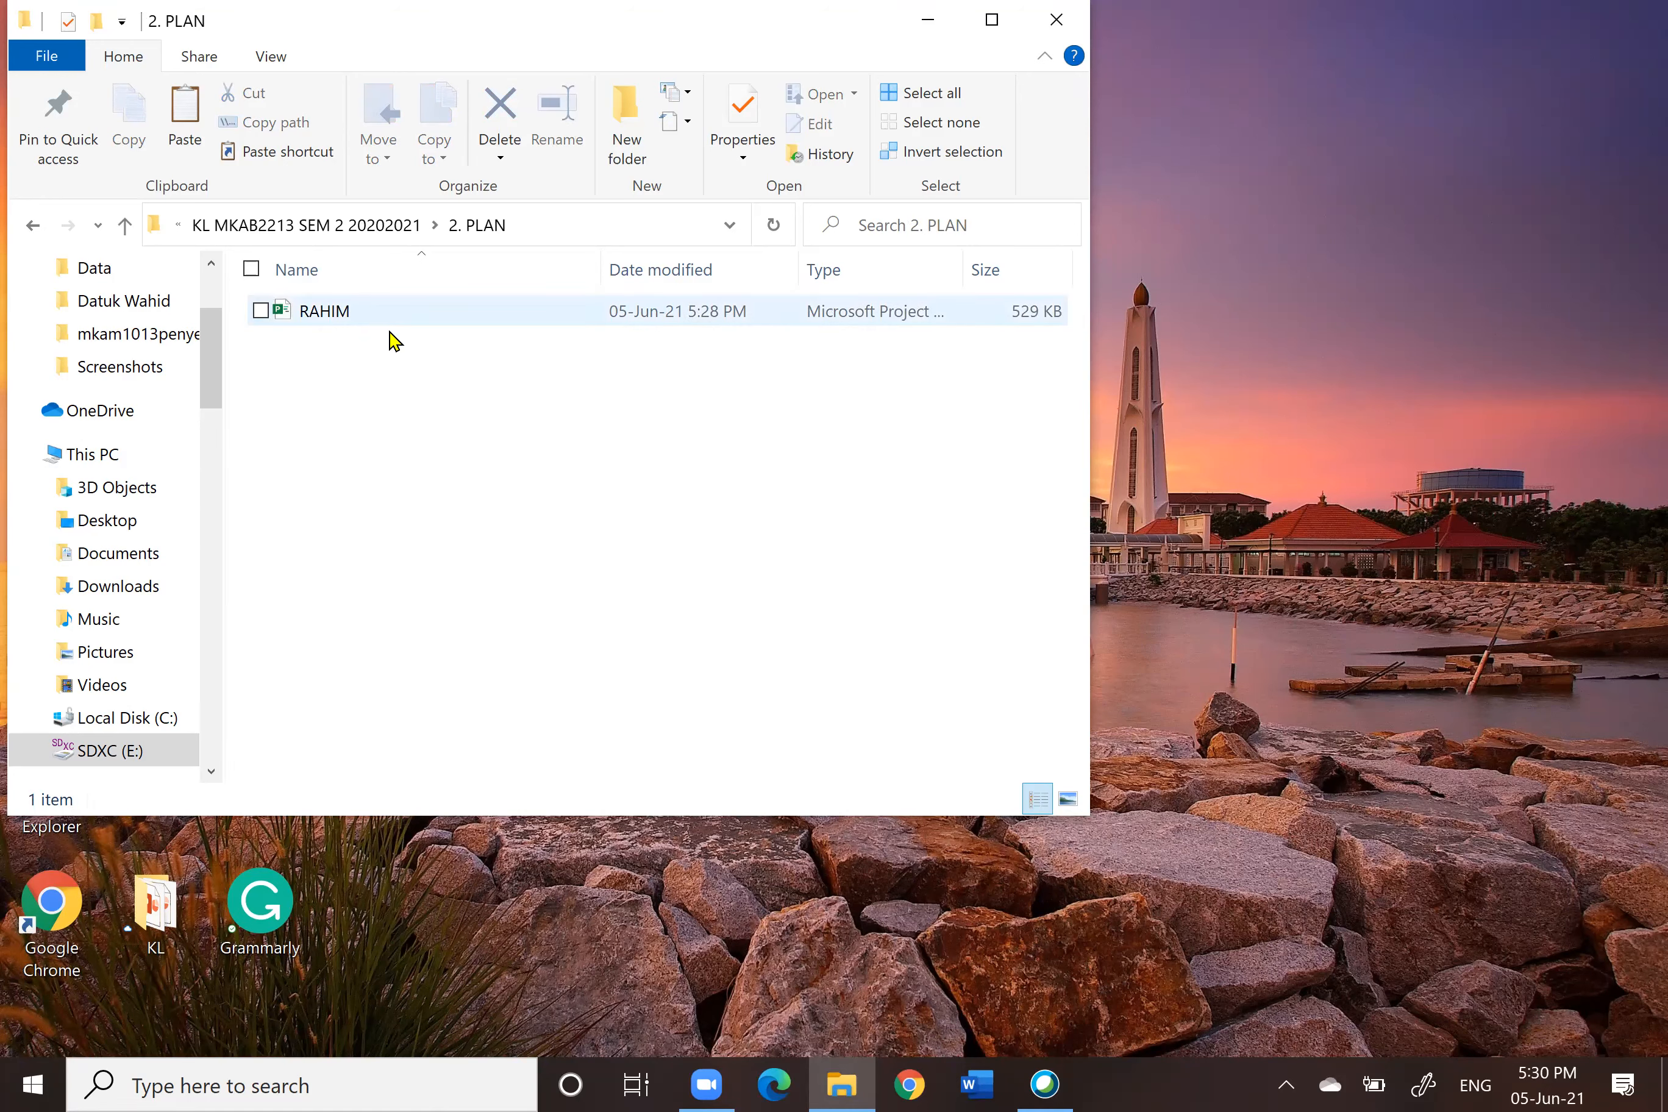
click(356, 316)
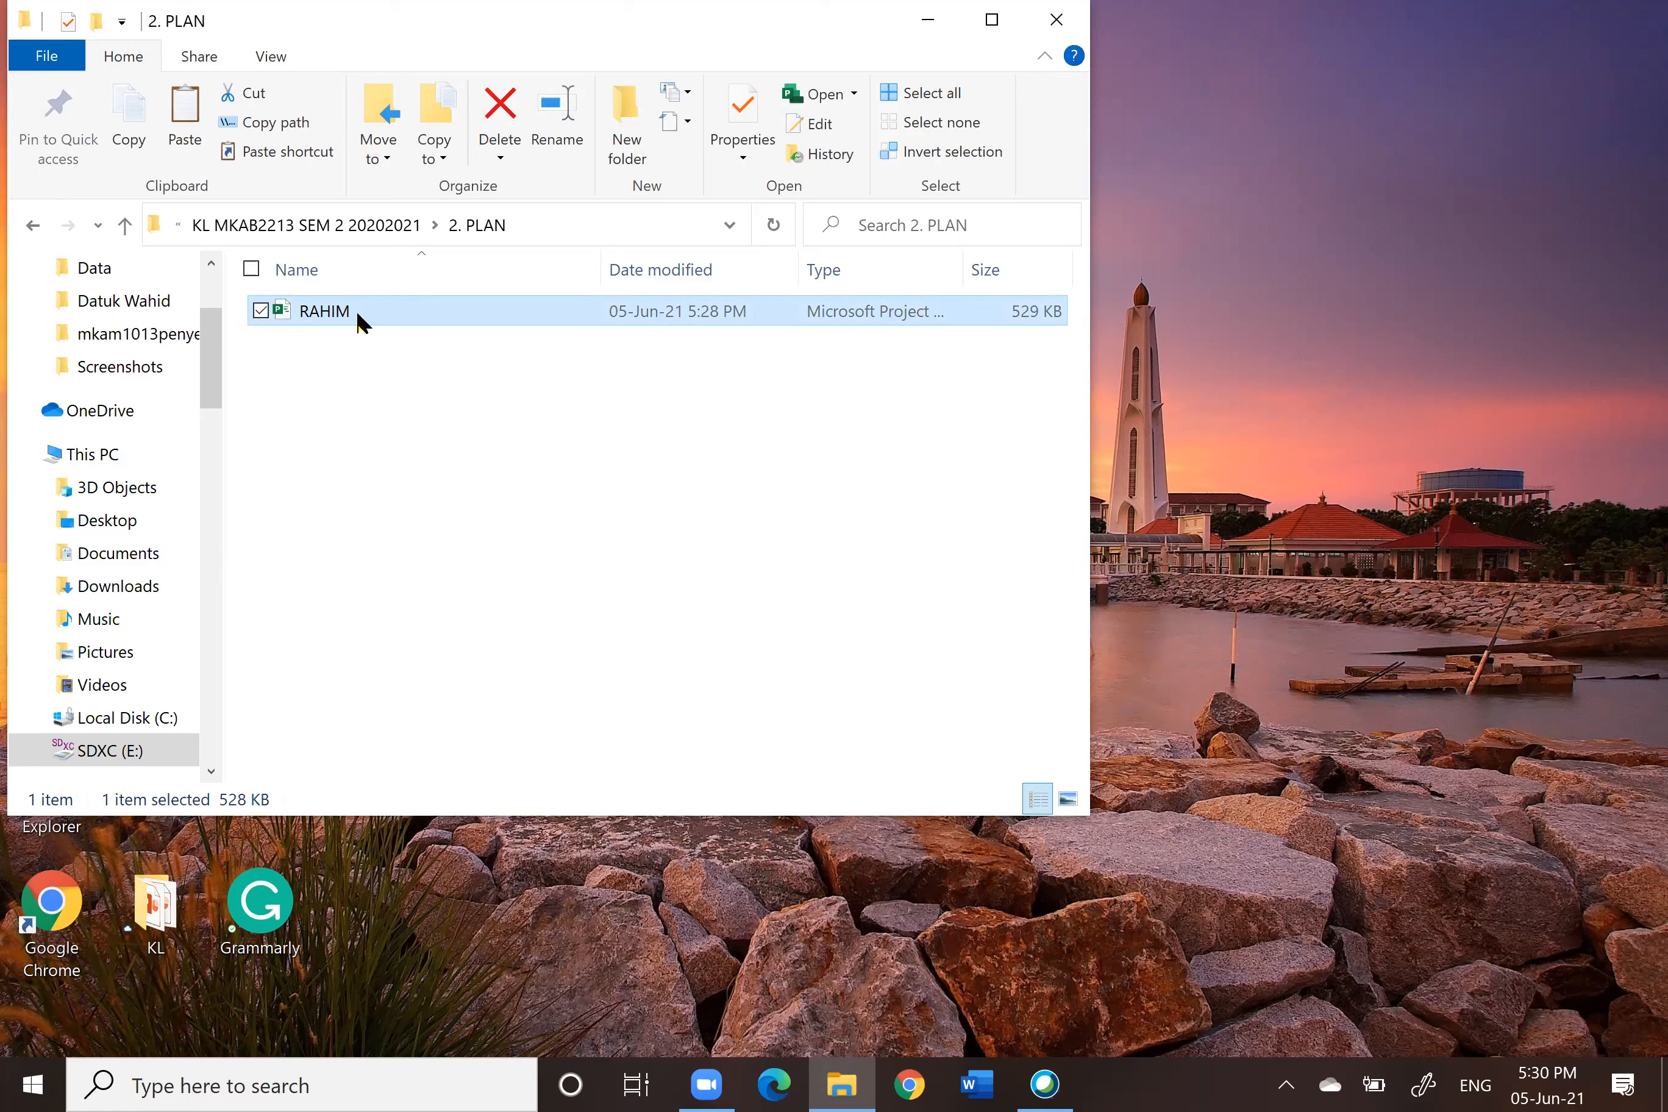
click(357, 319)
click(357, 317)
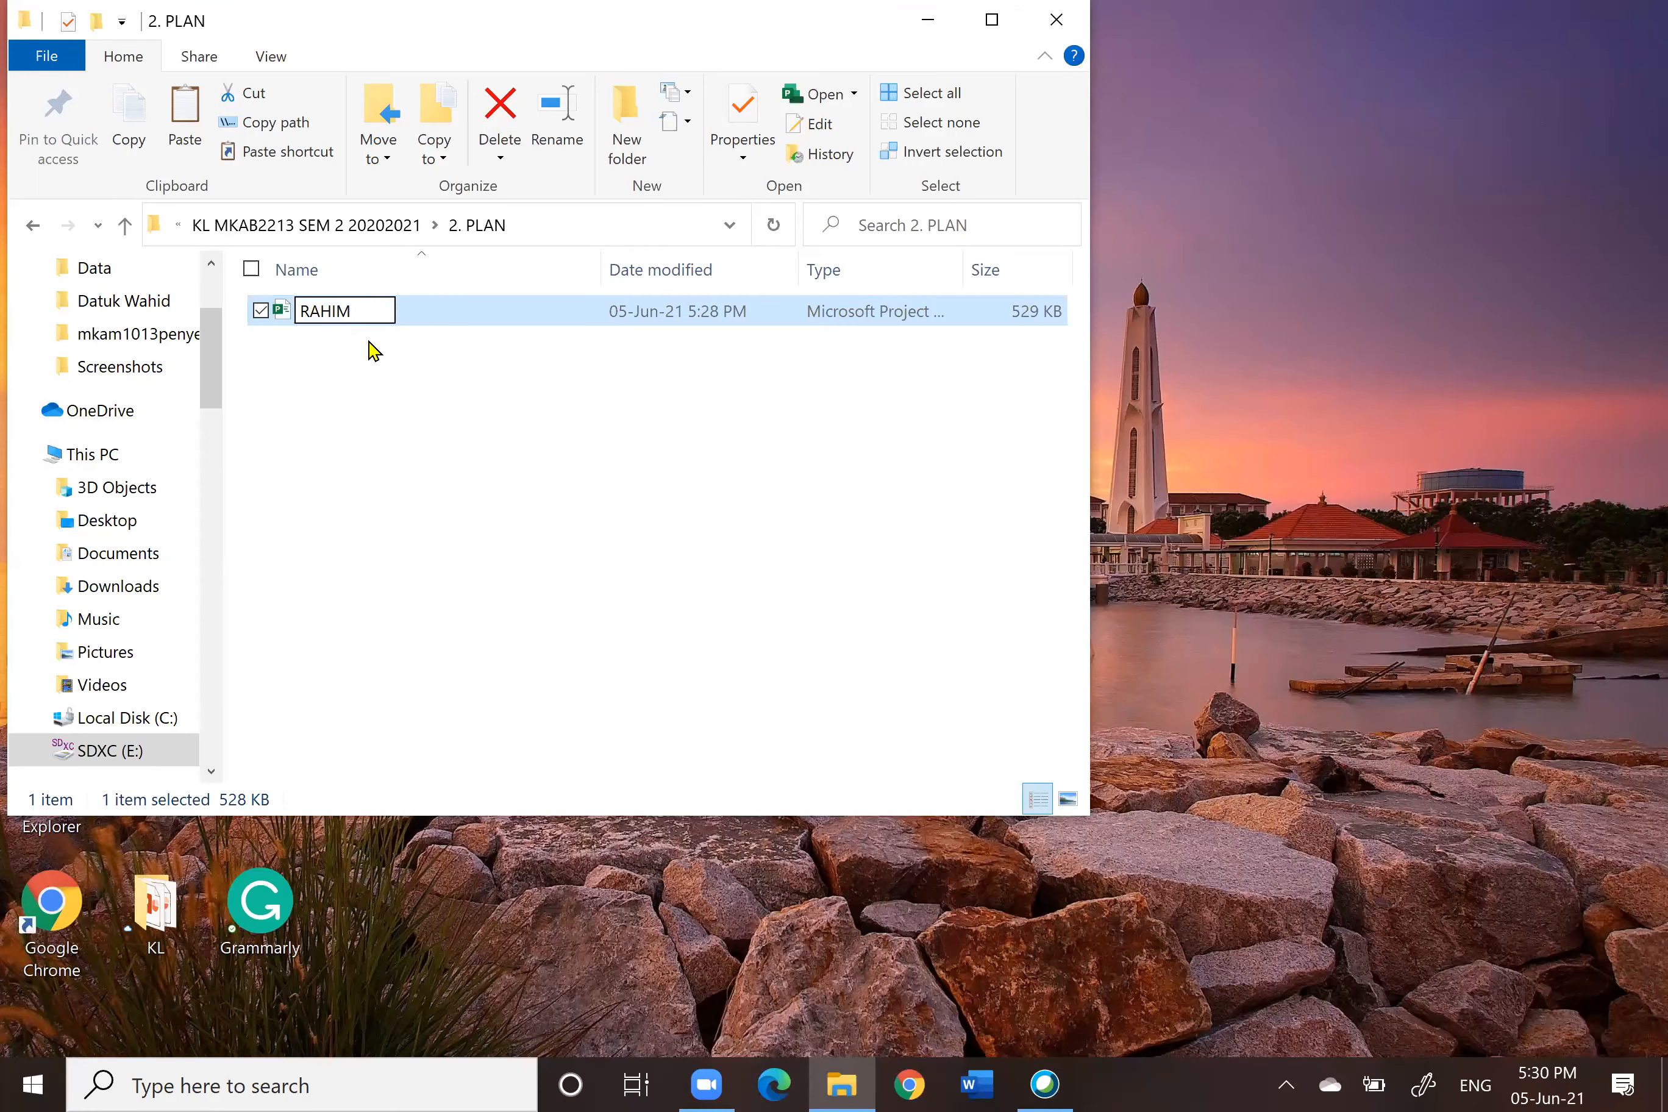
text(_P)
click(363, 351)
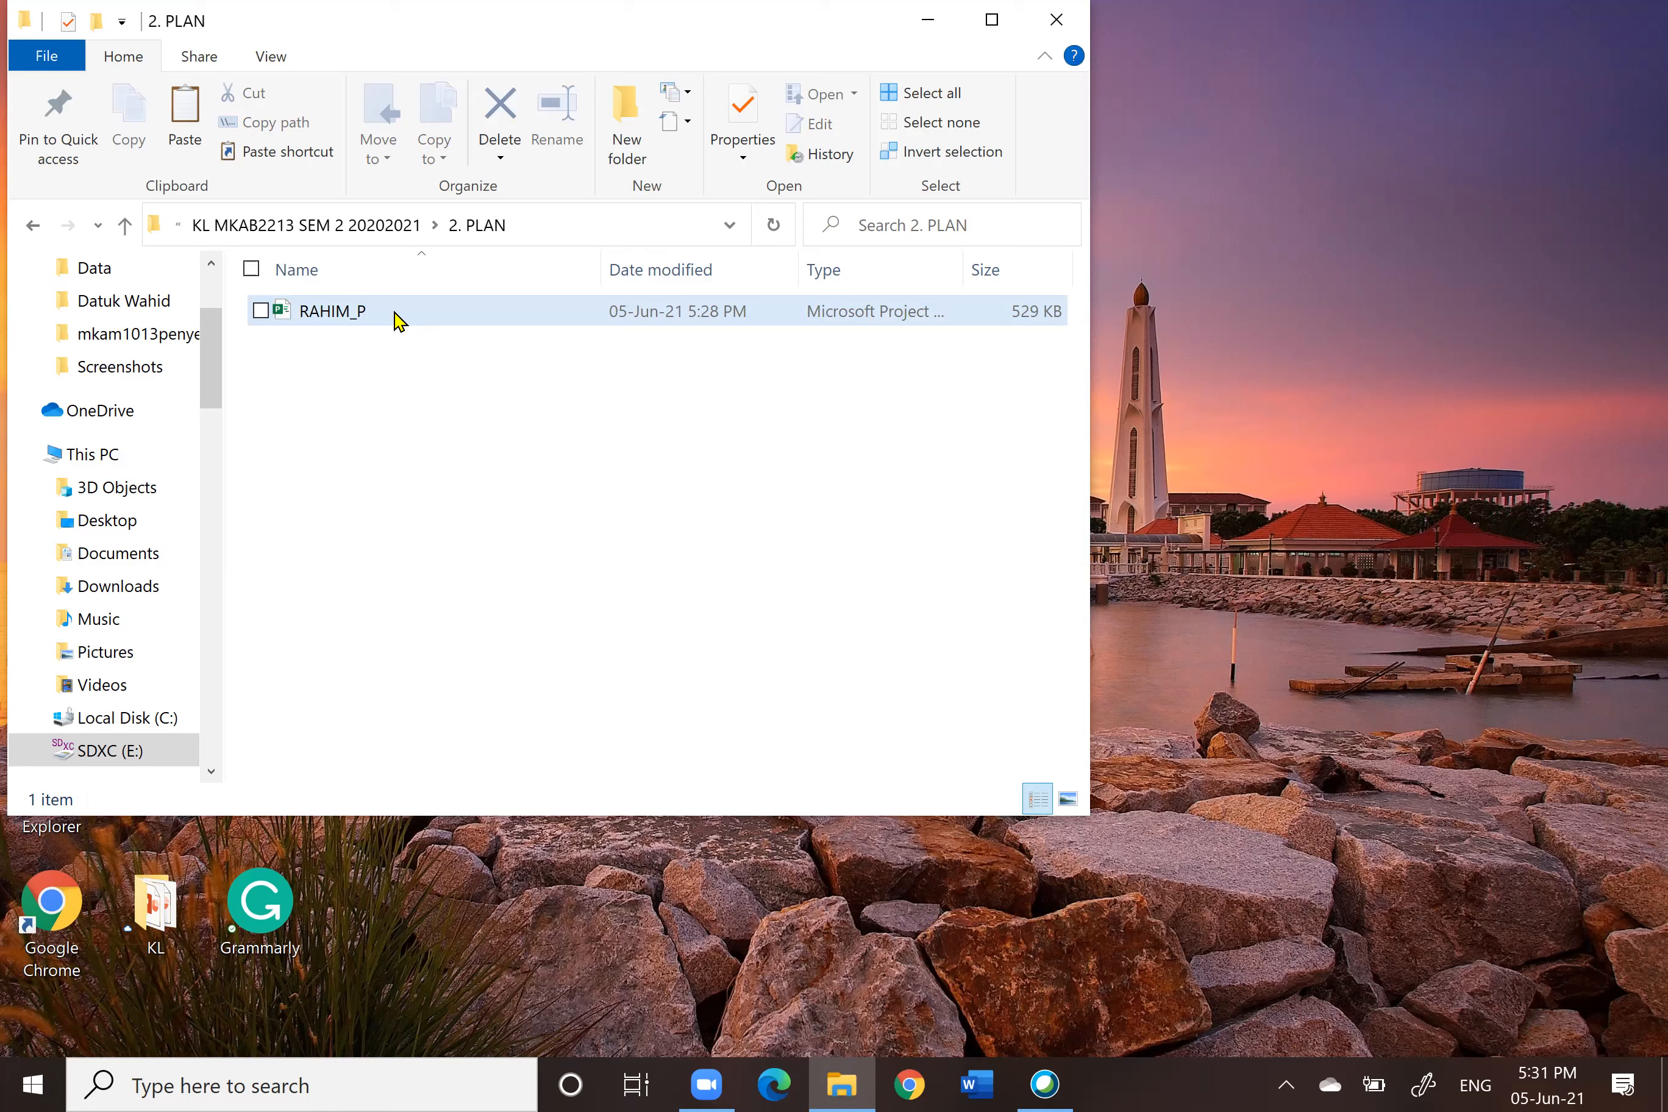
Step: Open RAHIM_P and create a Visual Reports Cash Flow Report using weekly usage data
double_click(398, 321)
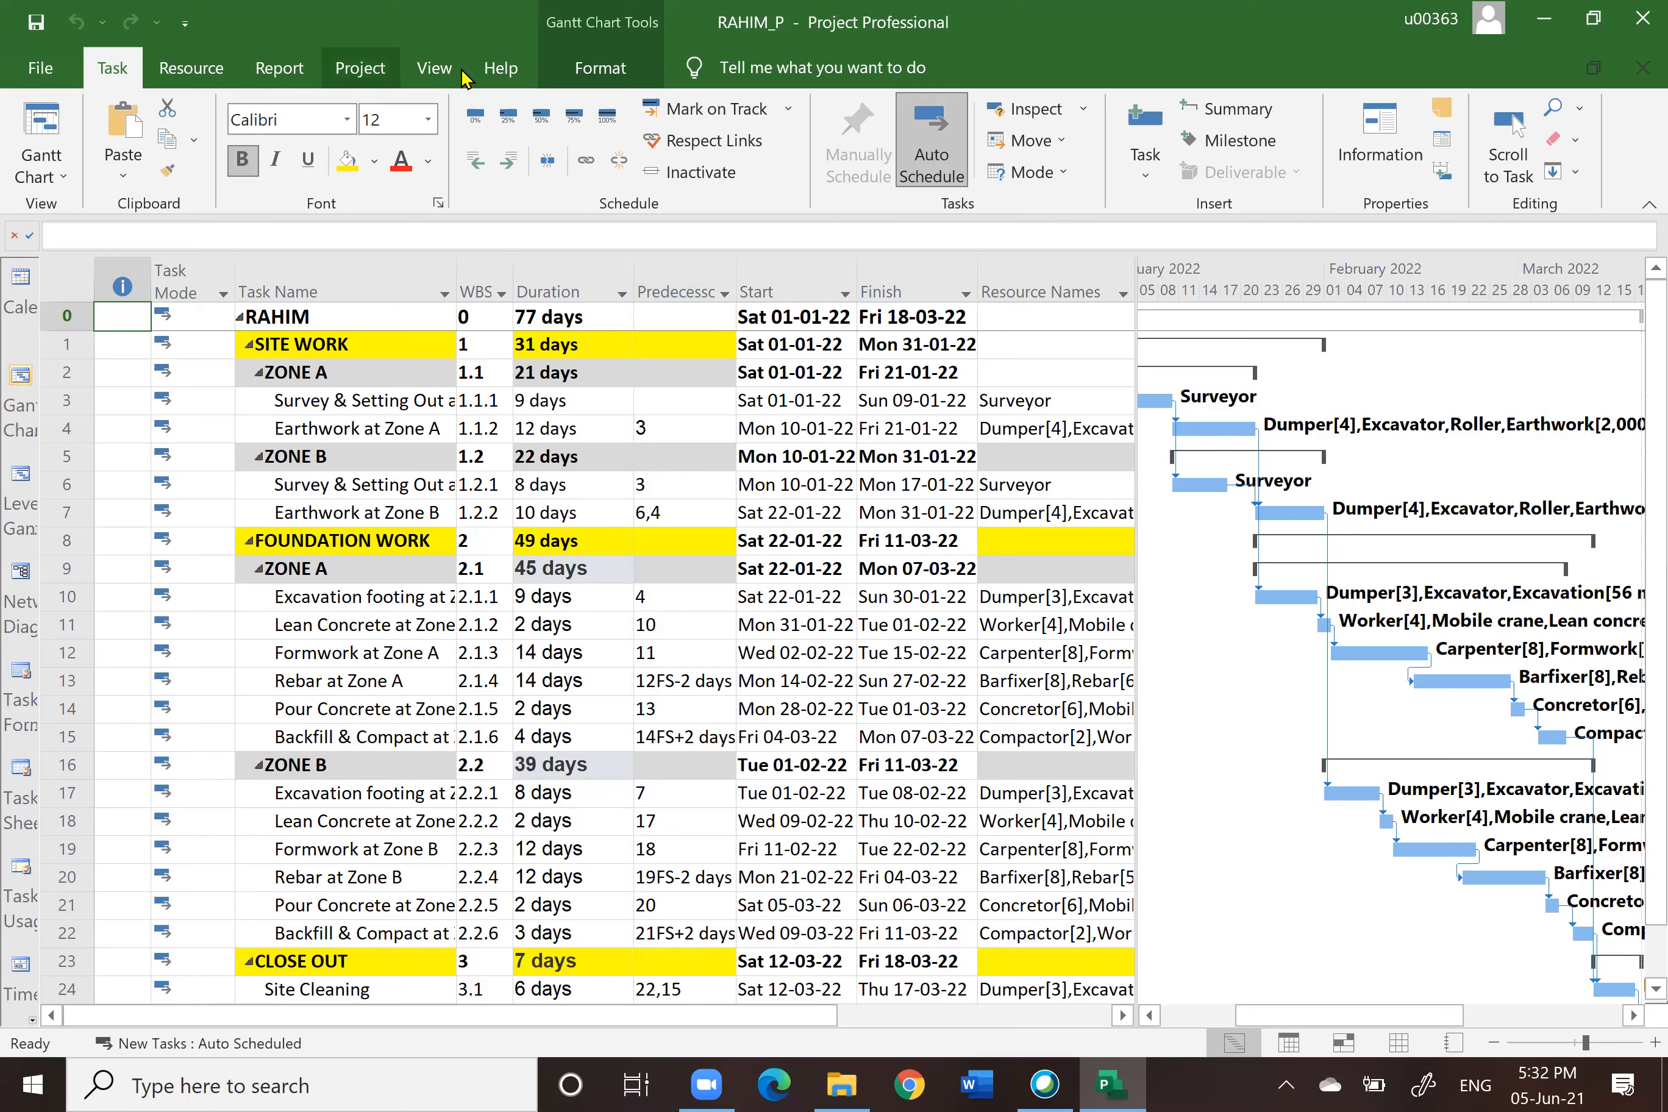
click(275, 72)
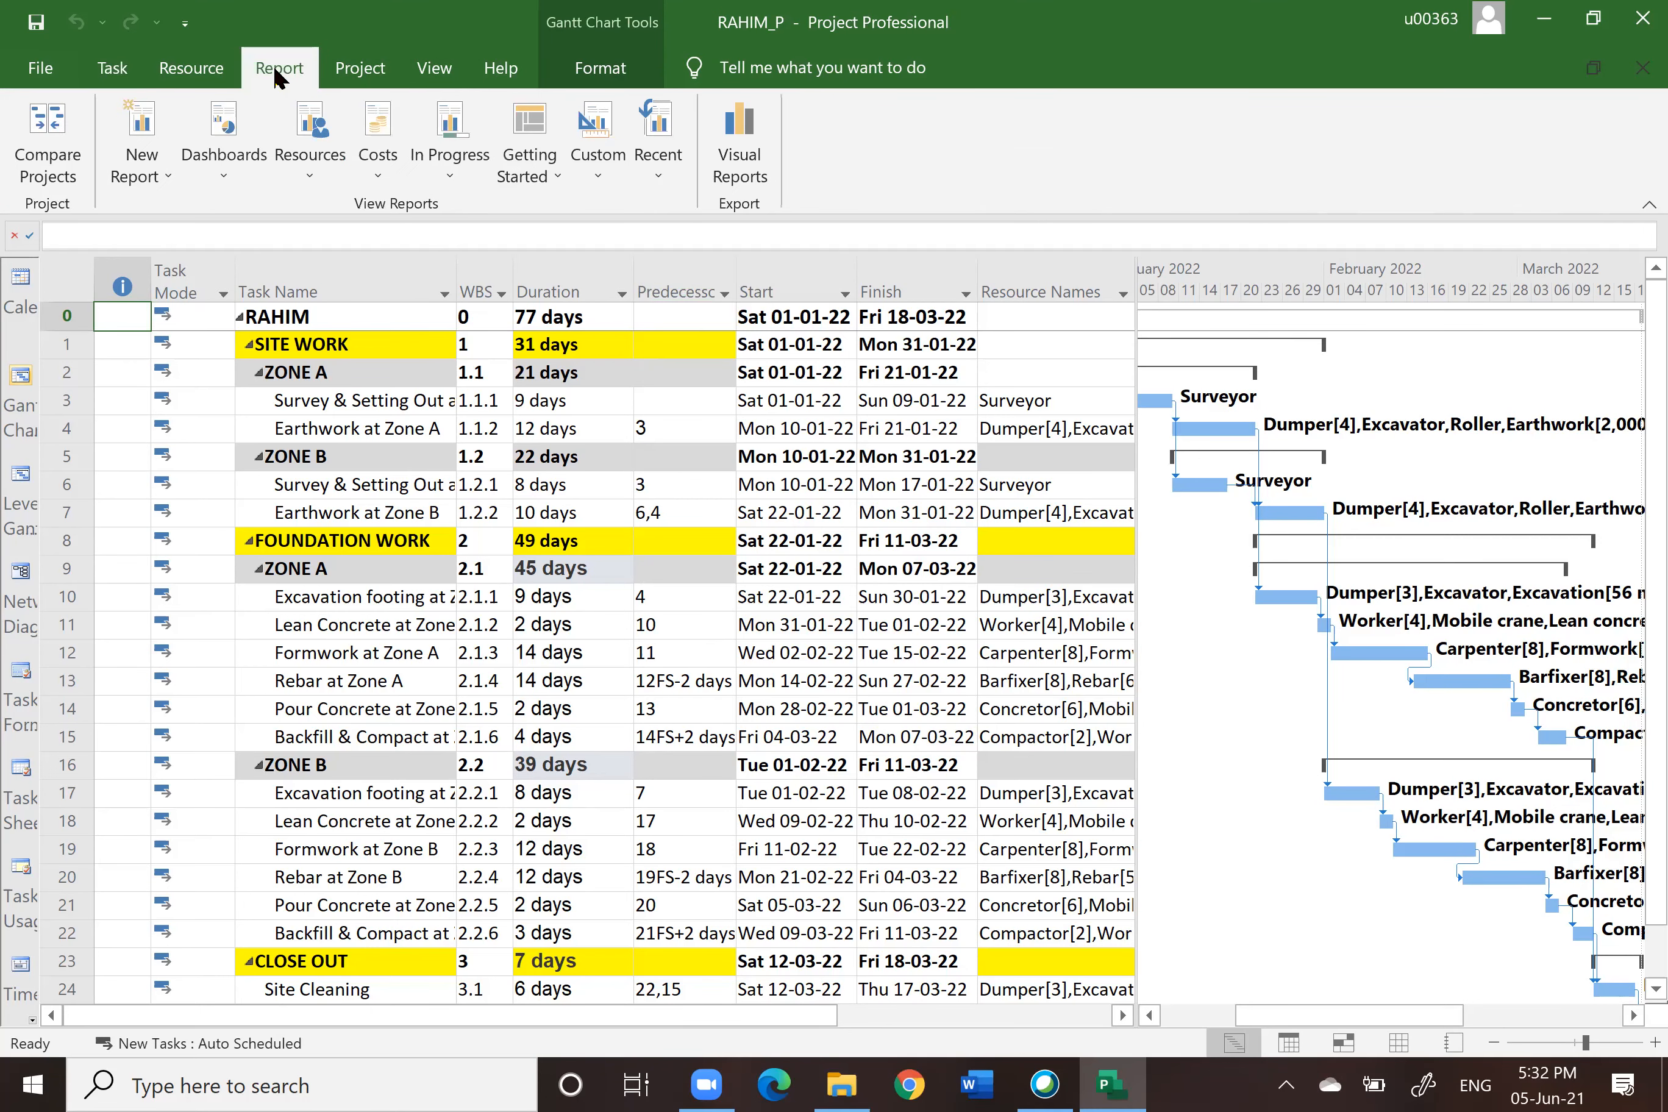
click(744, 138)
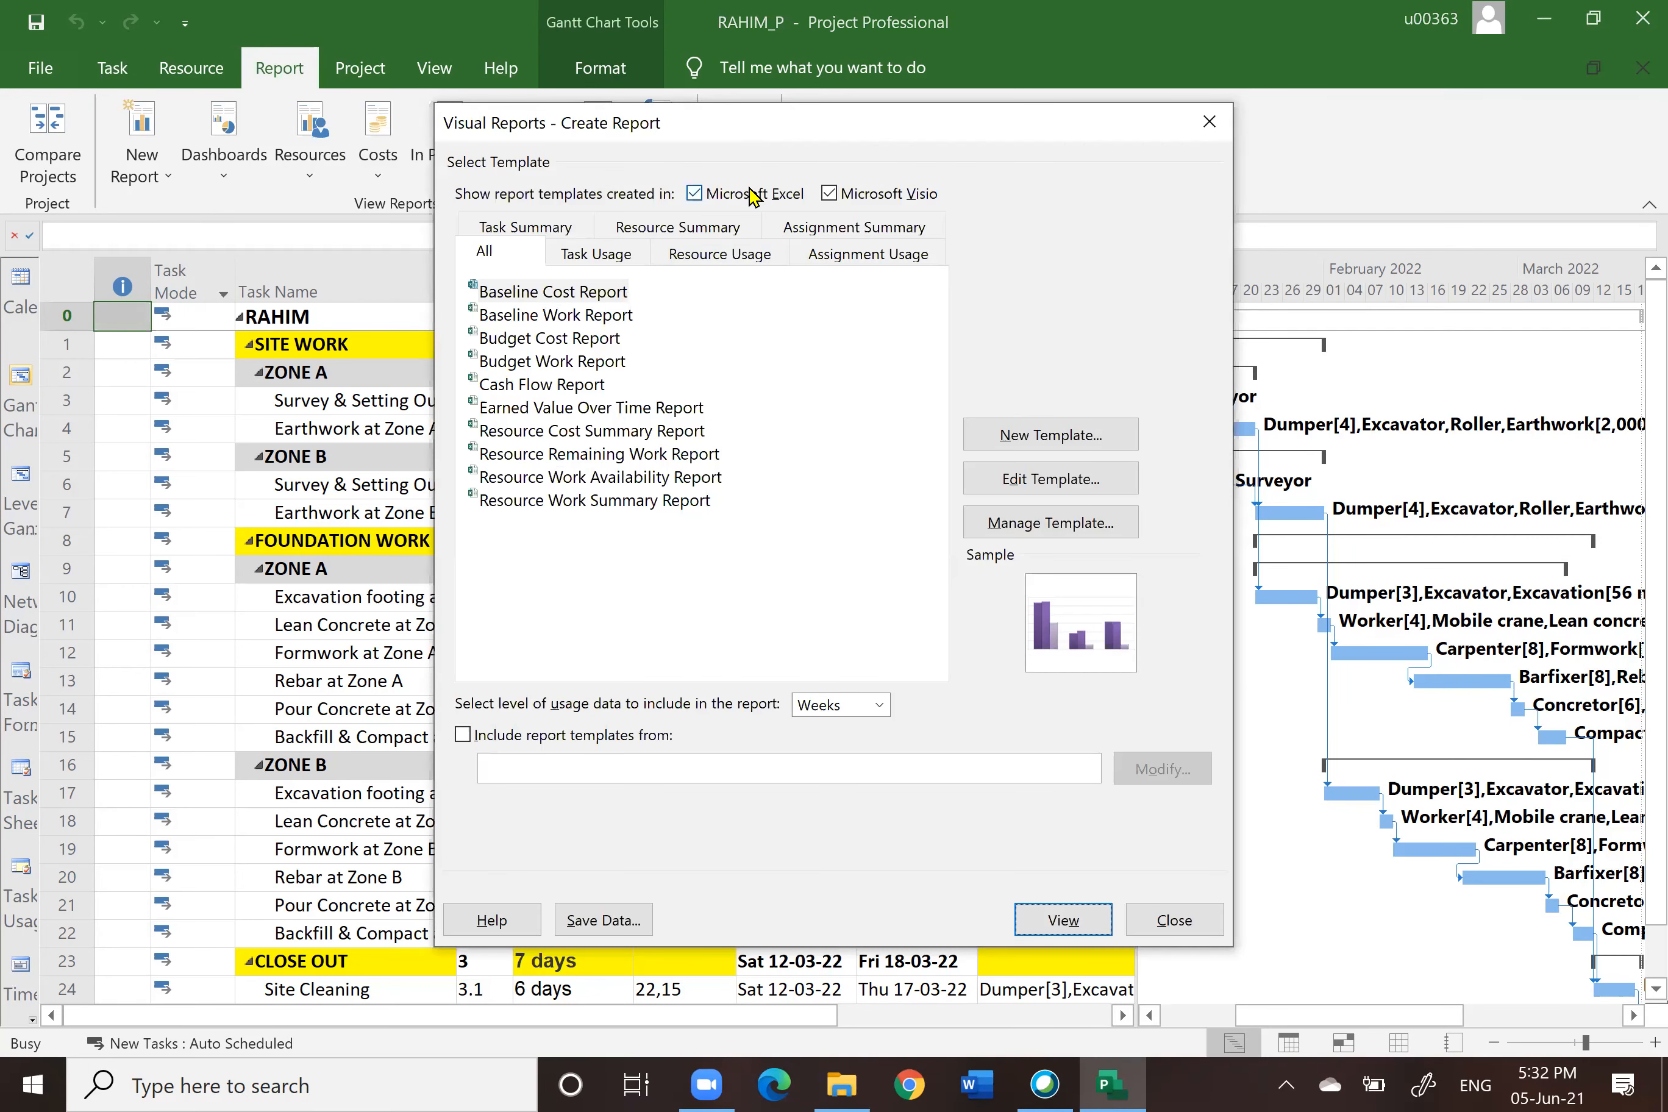
click(534, 387)
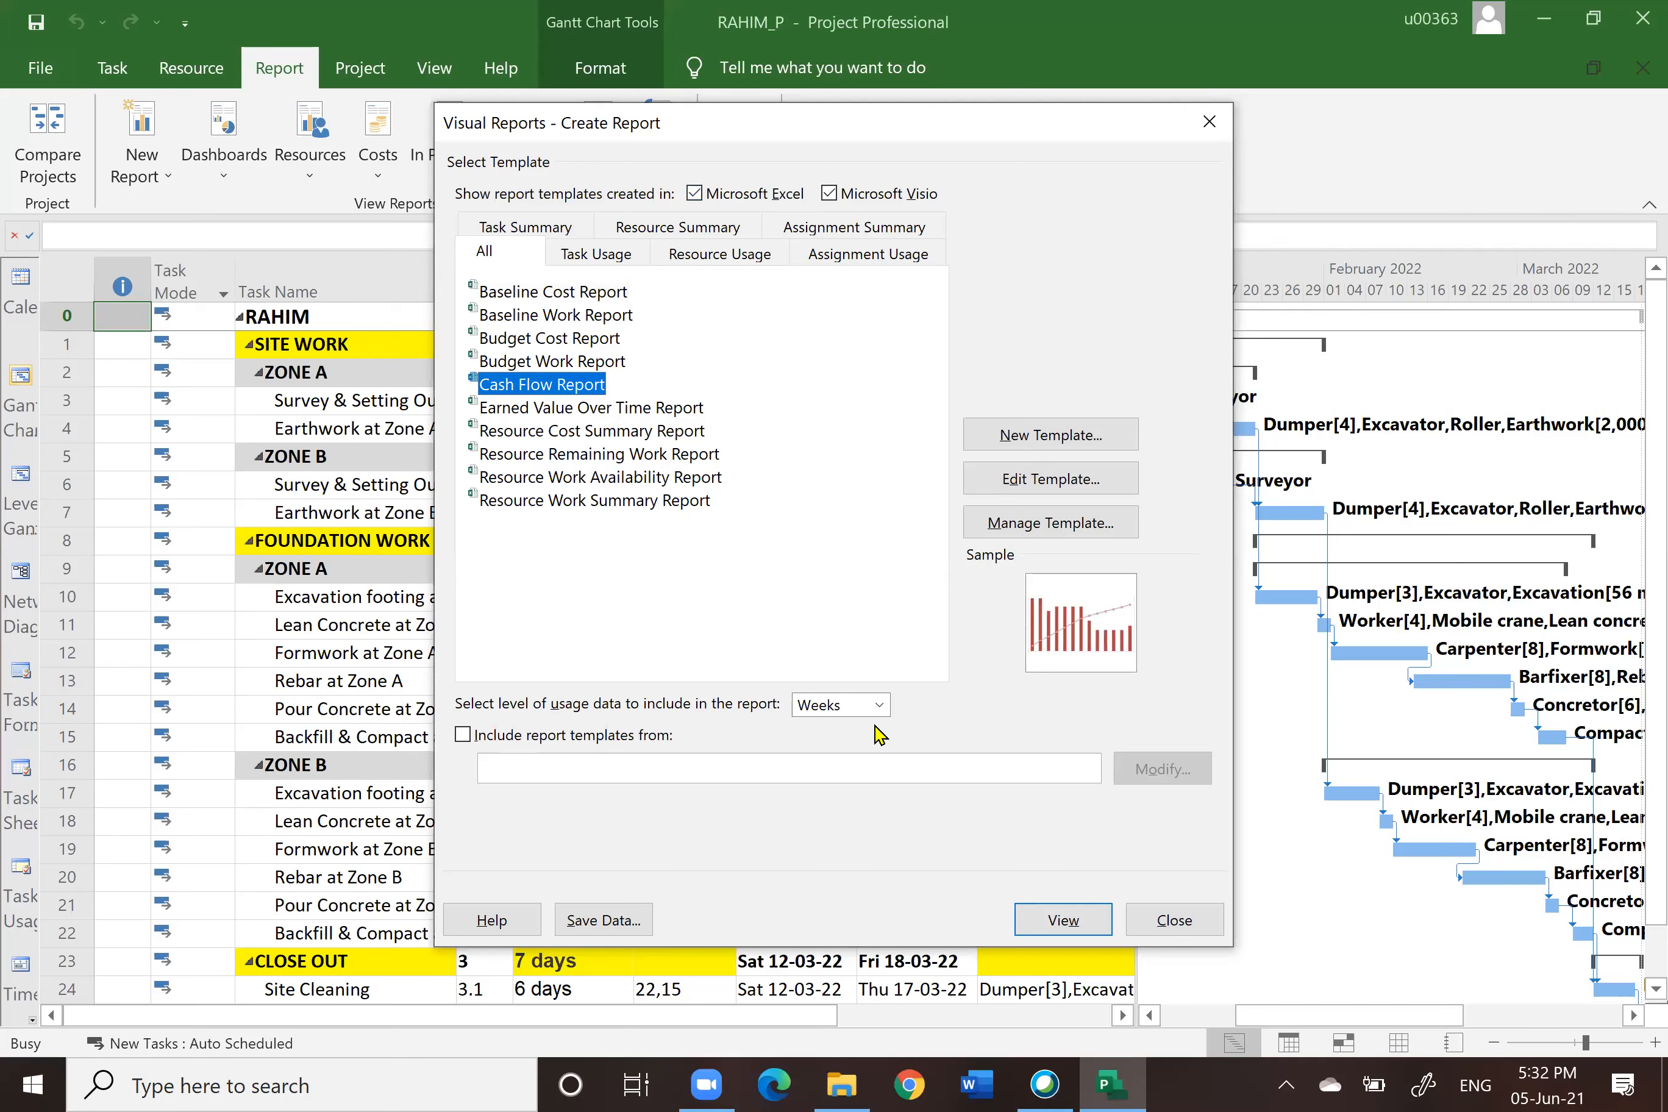
click(879, 706)
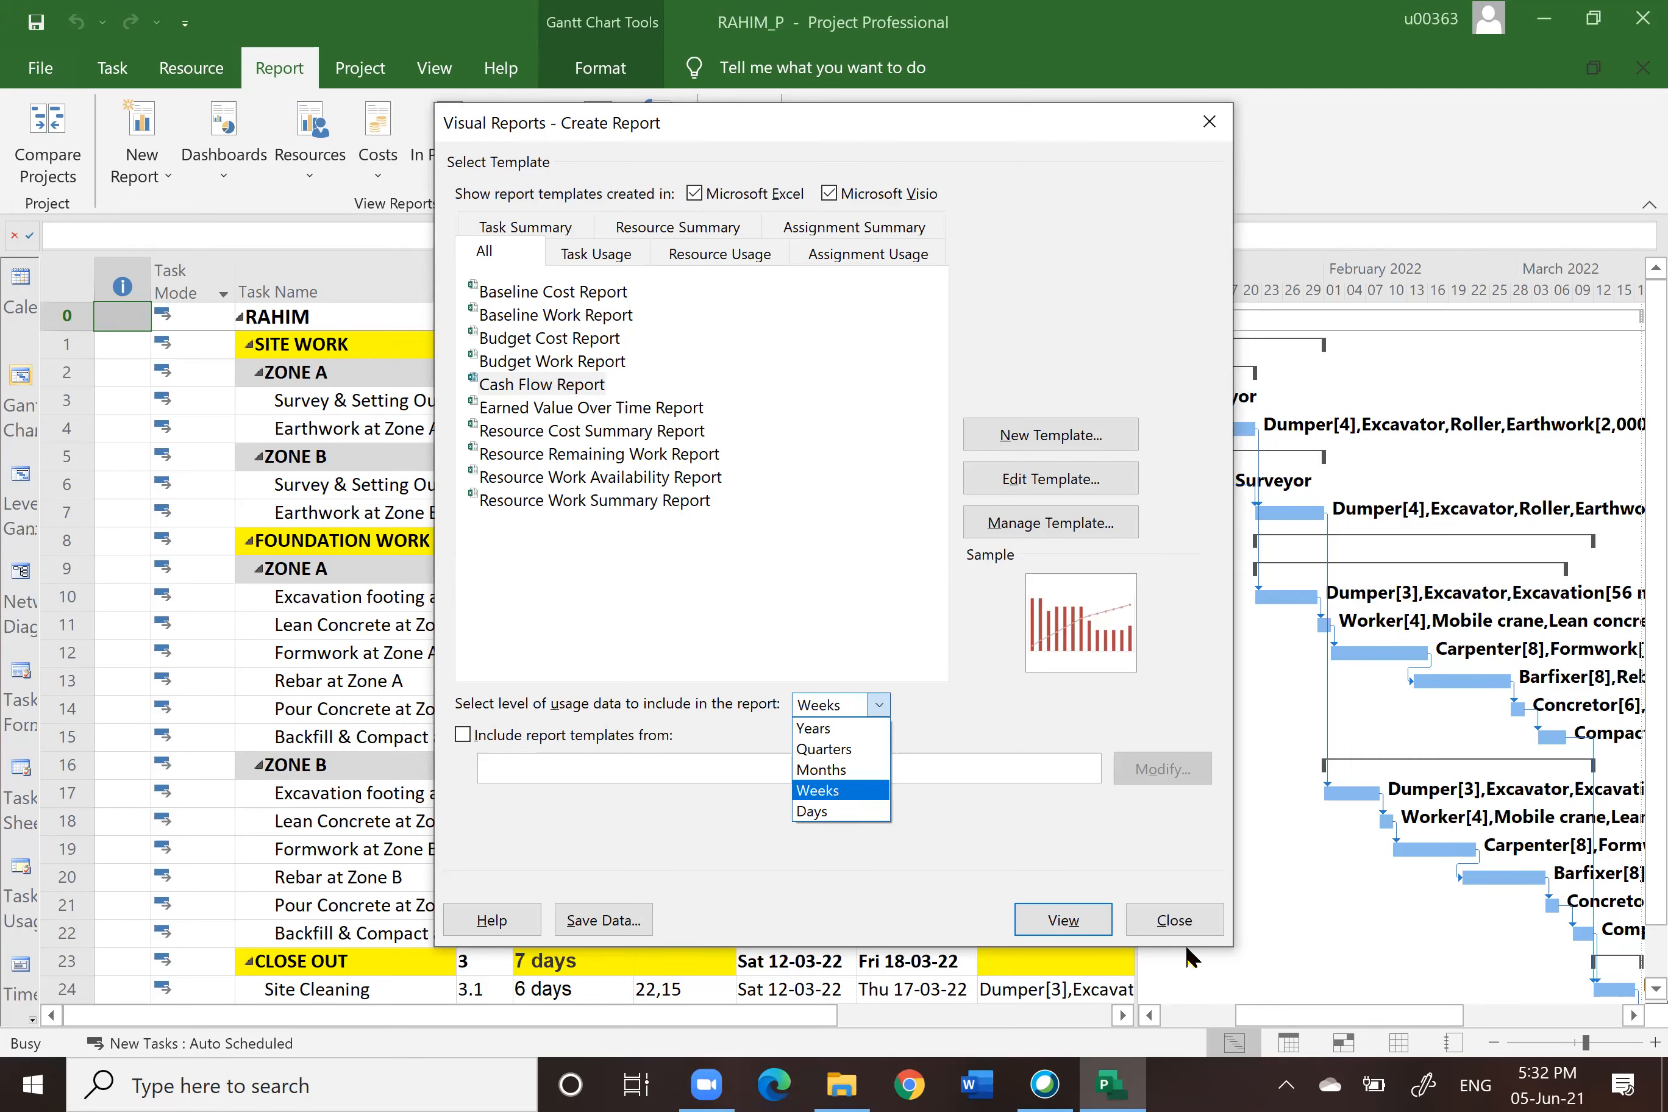
click(869, 791)
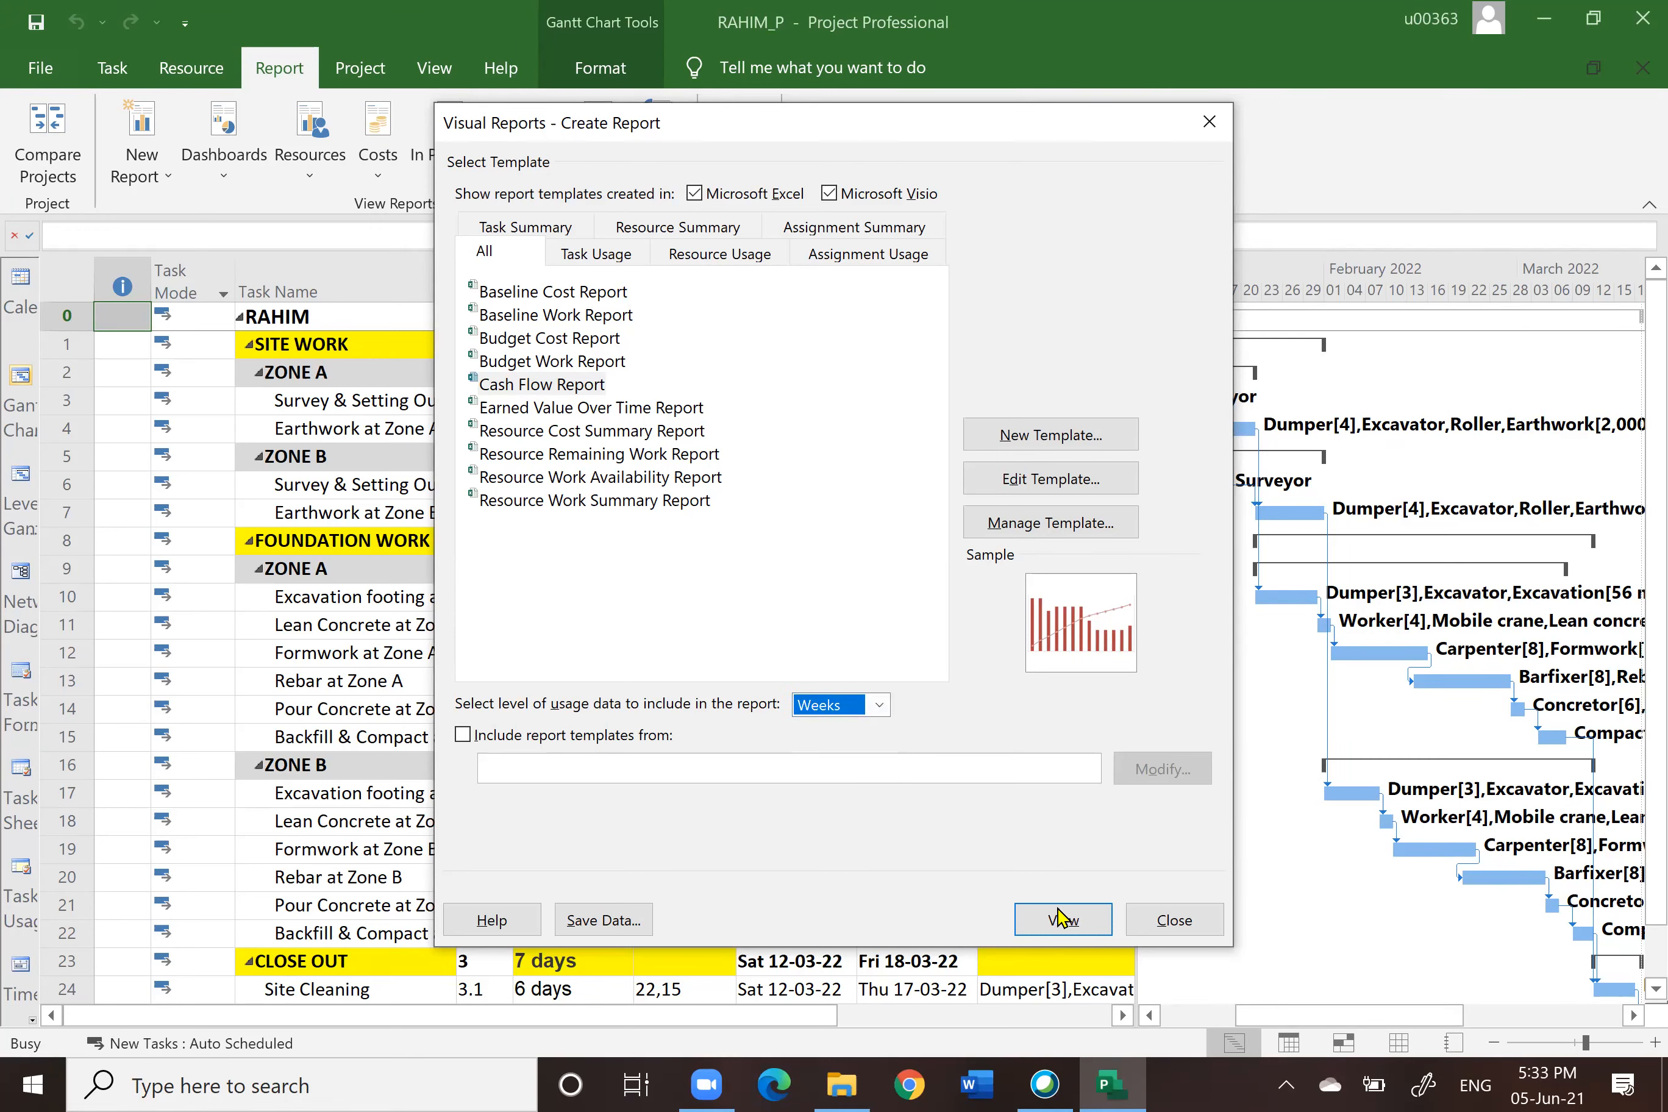
click(1063, 922)
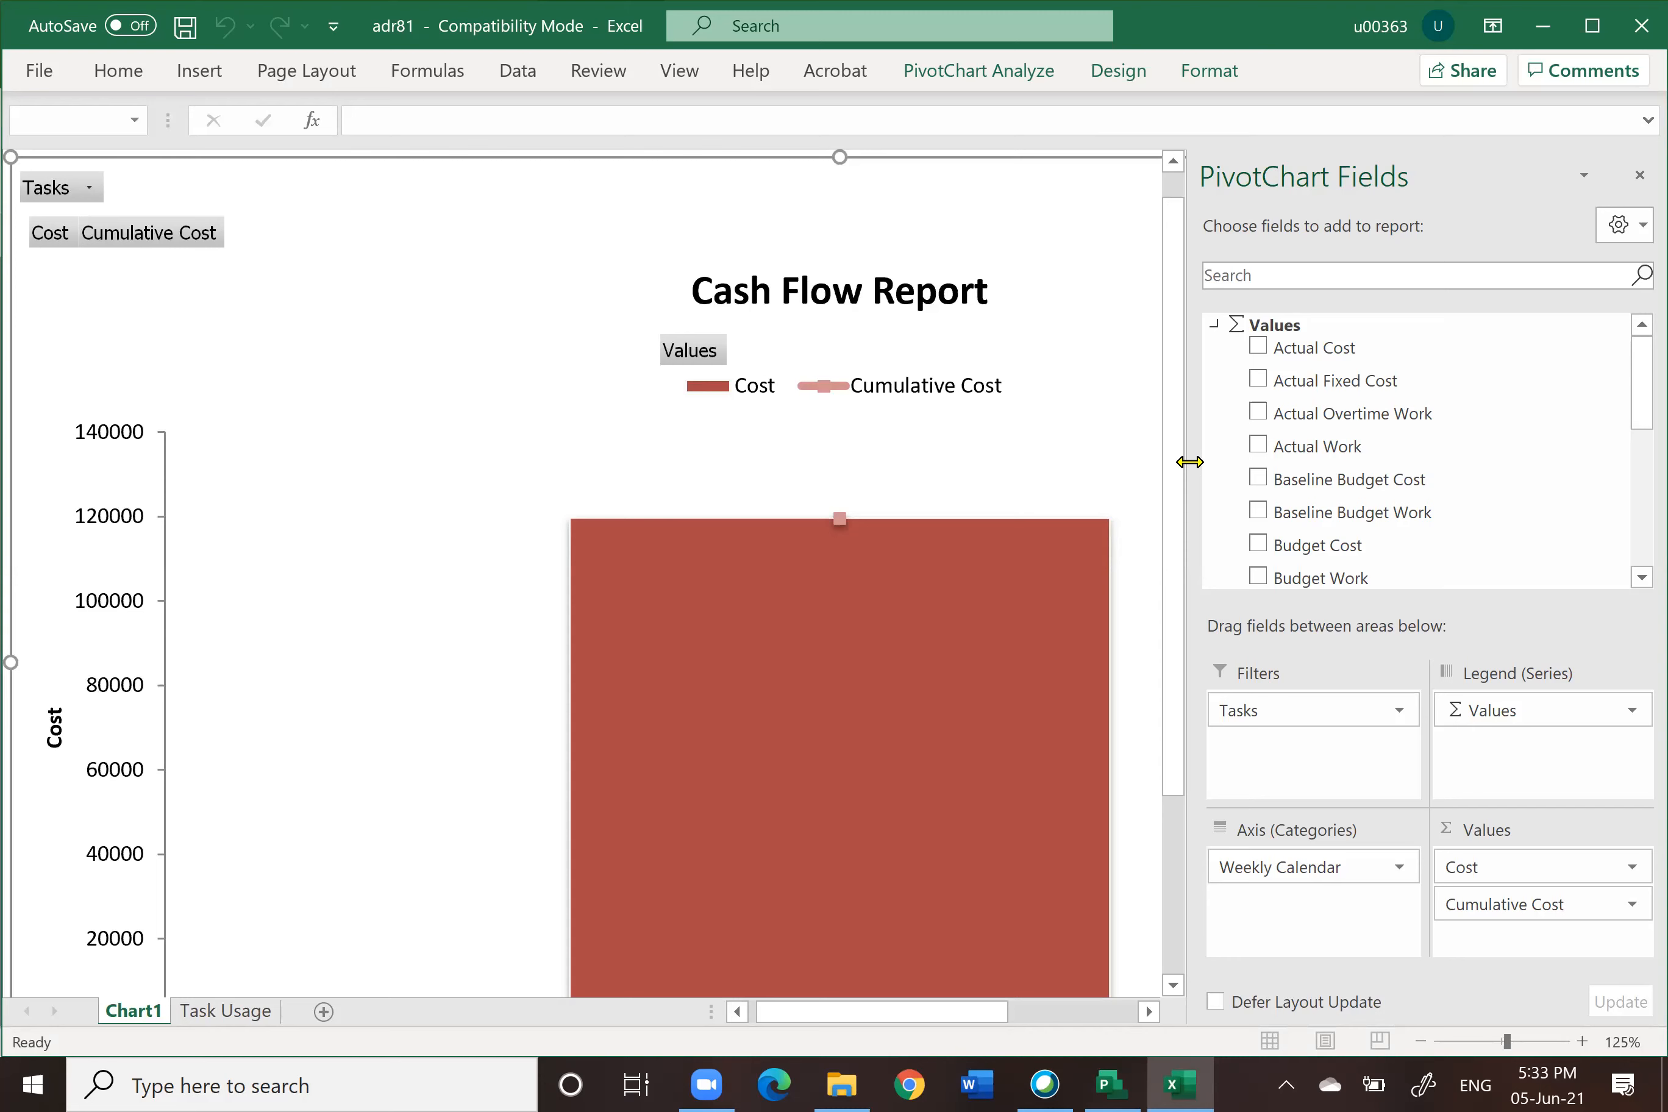
Step: Close the PivotChart Fields pane and review the Cash Flow Report chart
click(1636, 177)
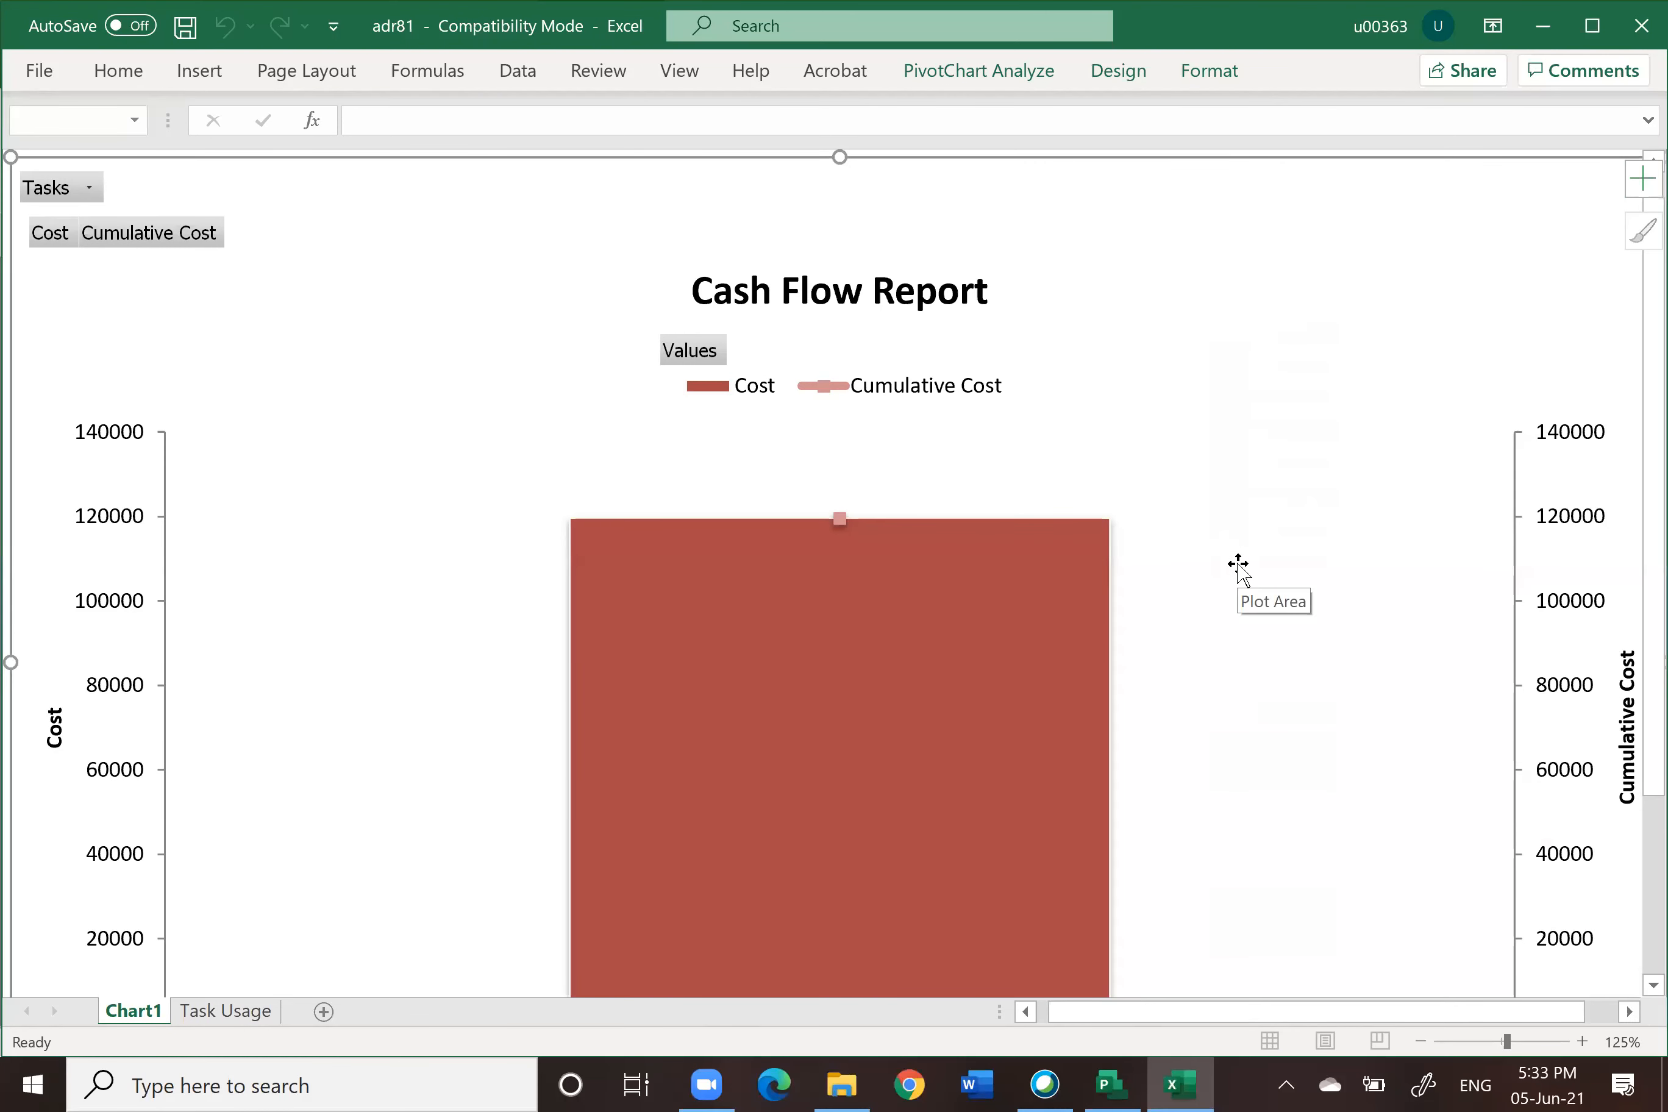
scroll(1239, 564, down, 3)
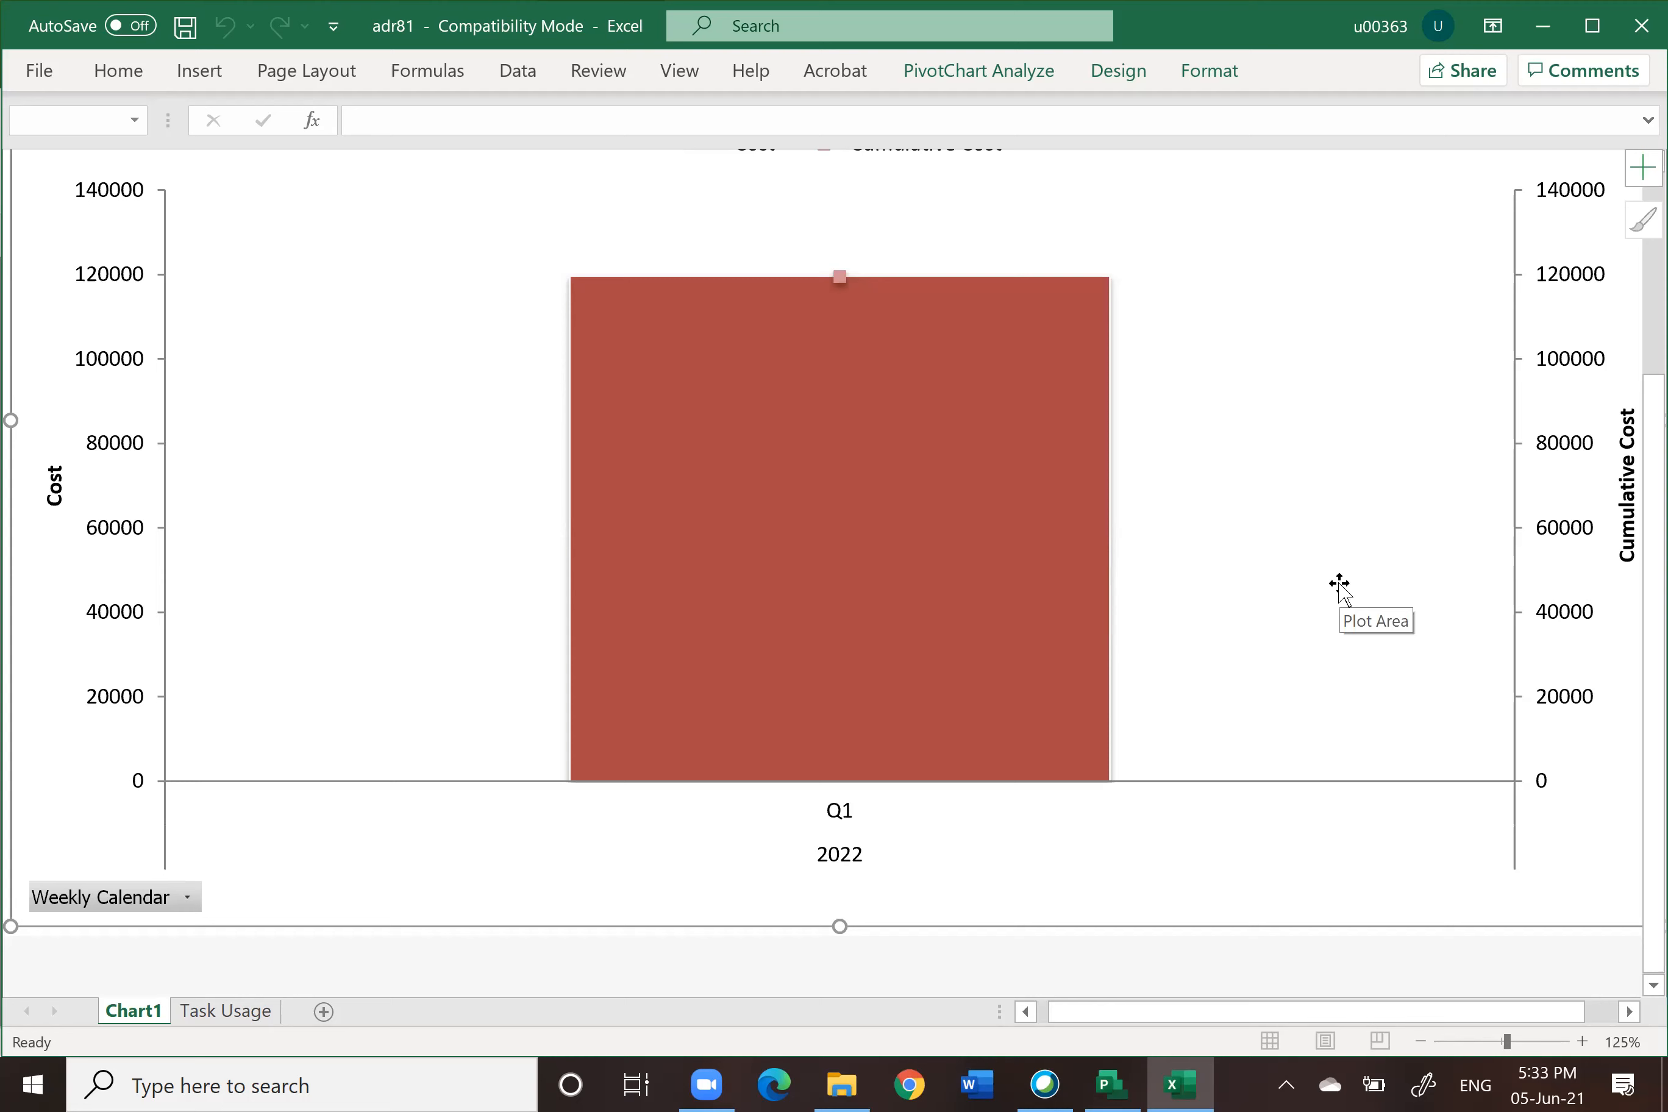
scroll(1282, 547, up, 3)
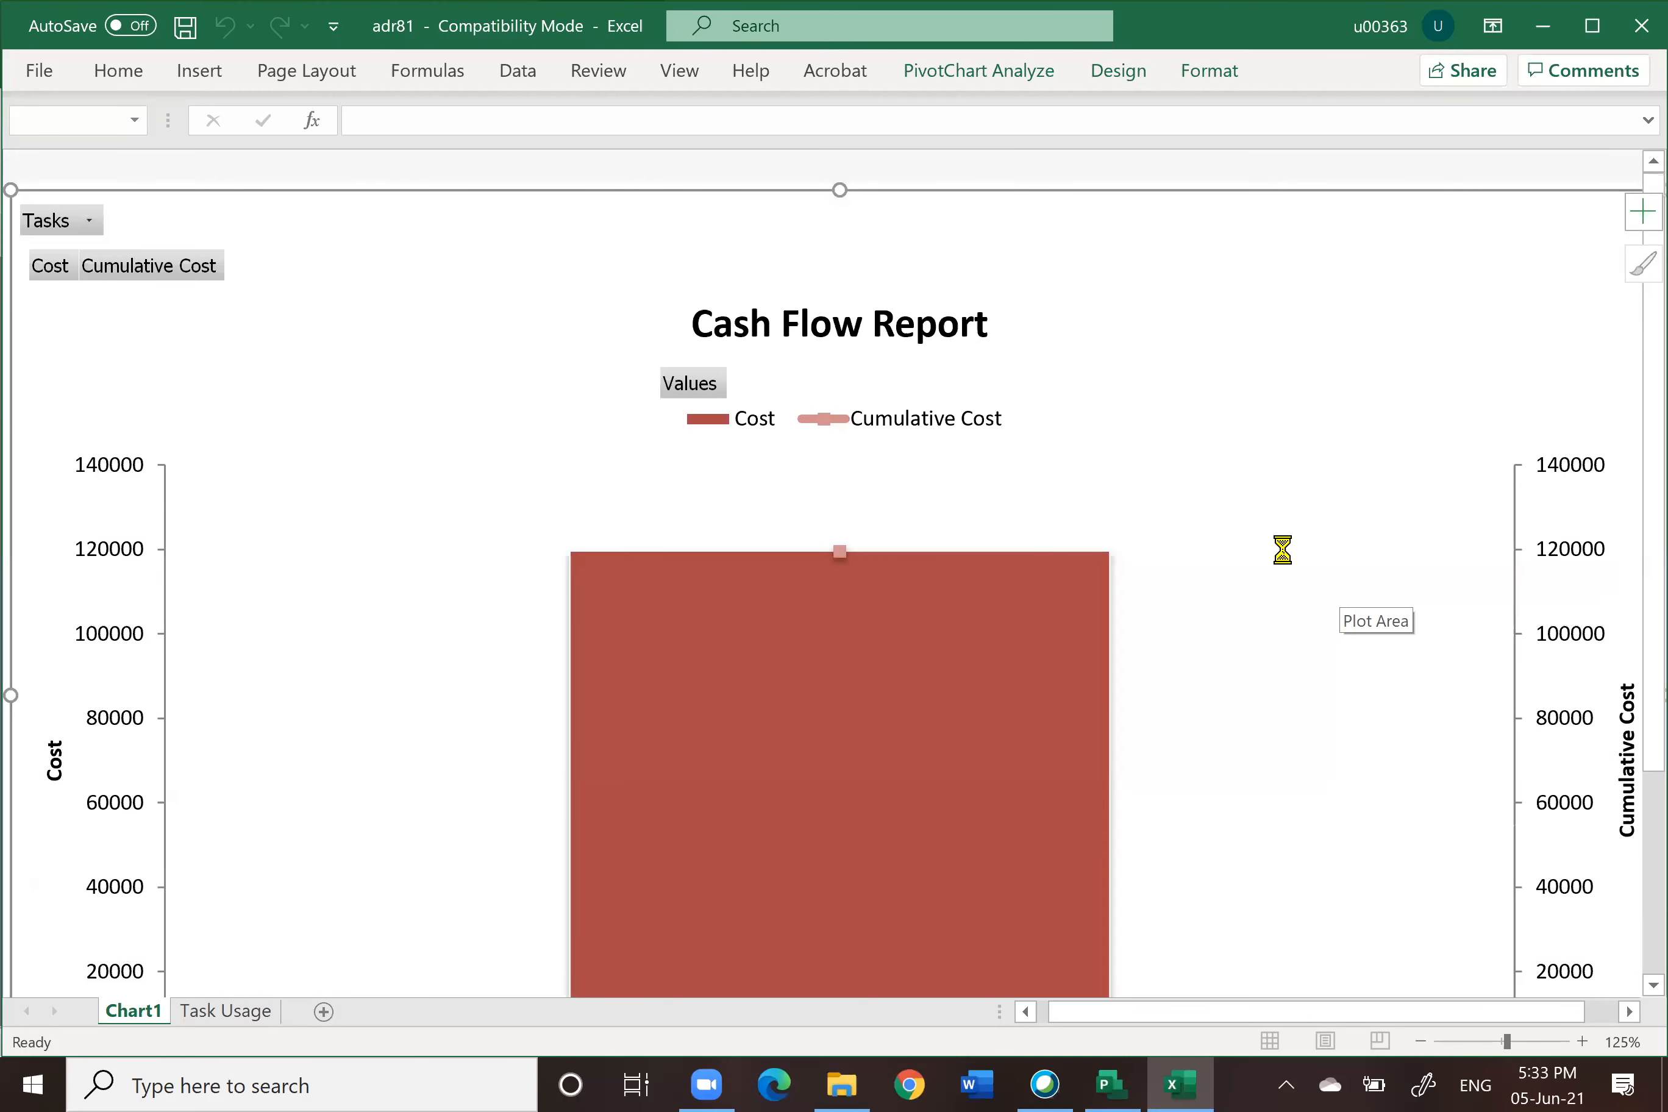
scroll(1283, 551, down, 2)
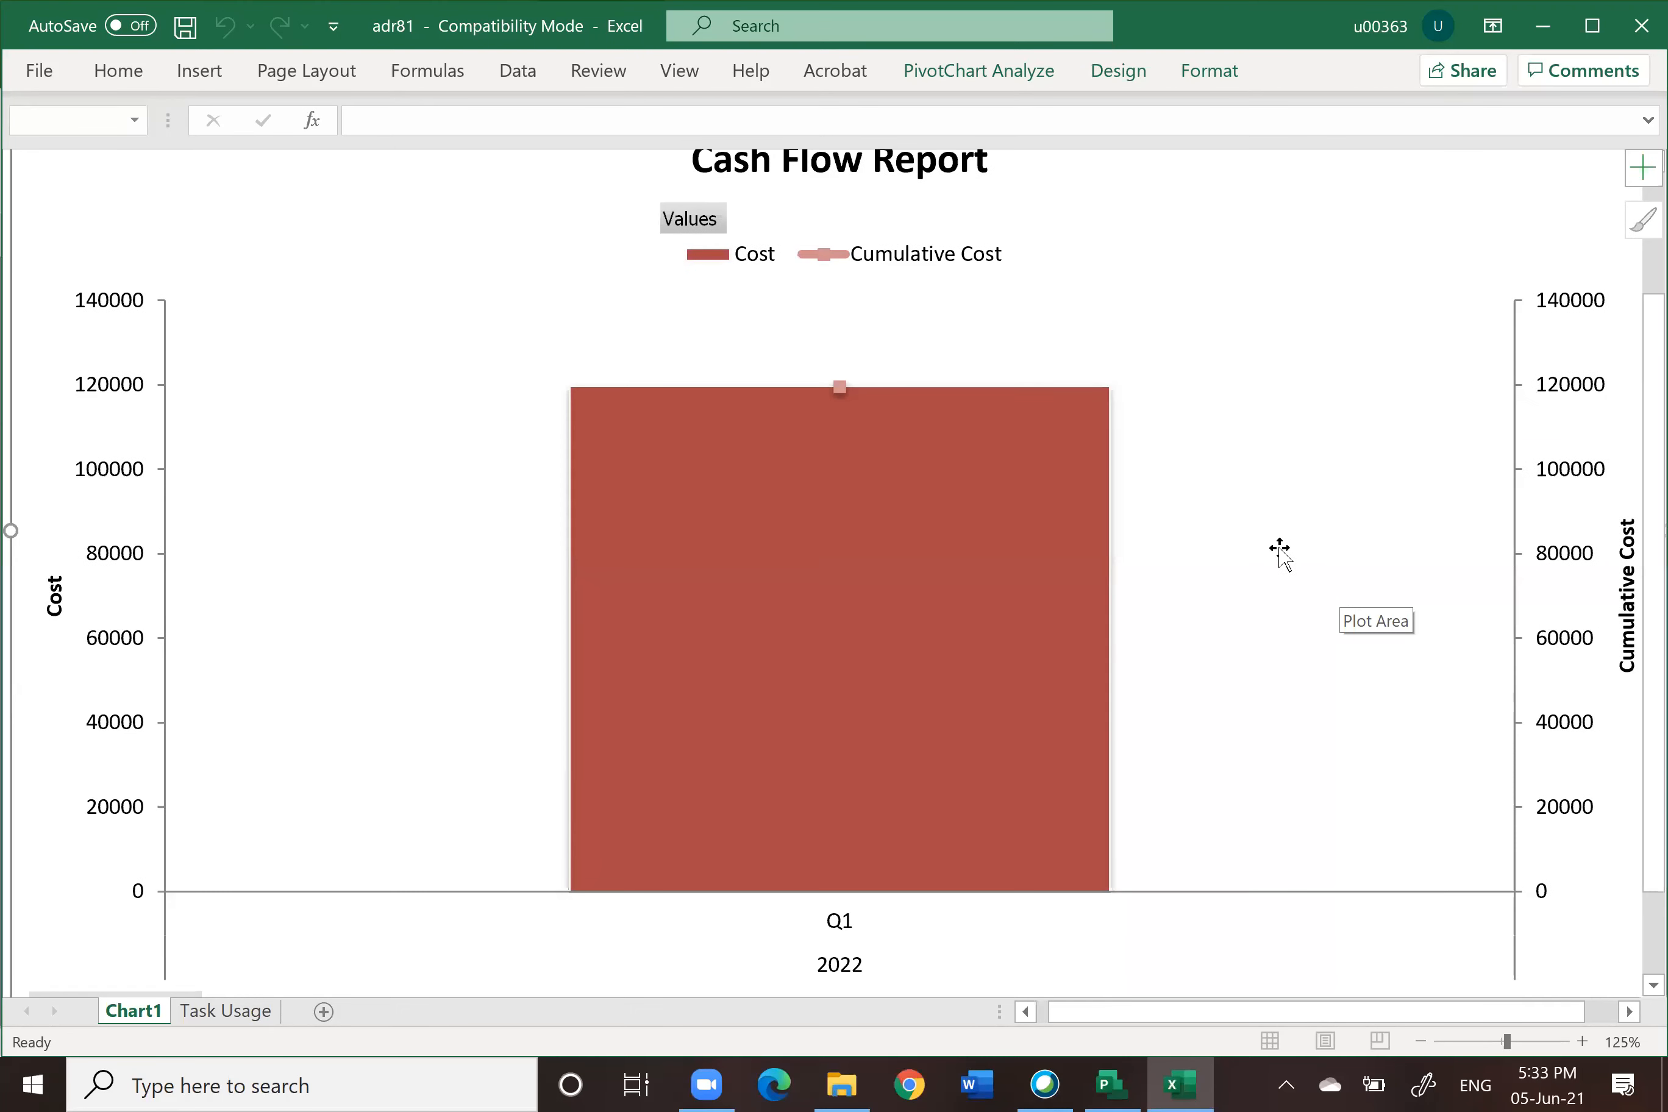
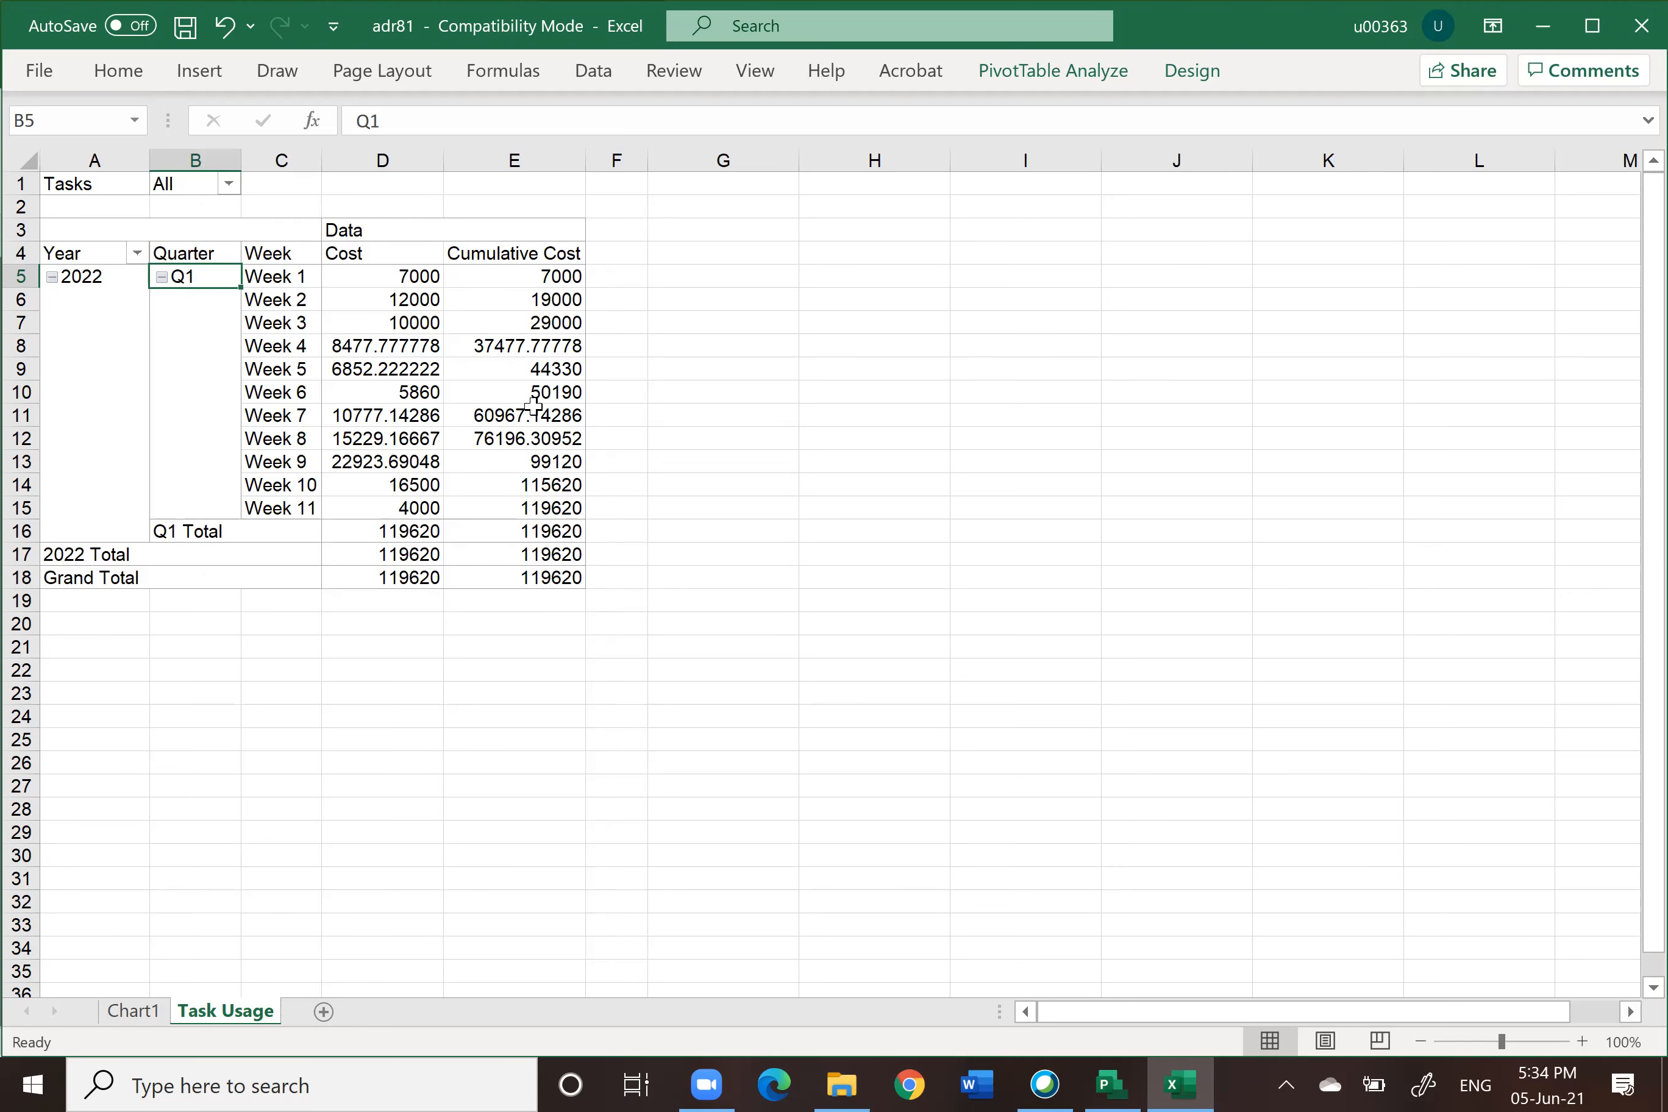
Step: Fill the Week 2 and Week 4 rows of the Task Usage cost table with yellow
click(138, 1012)
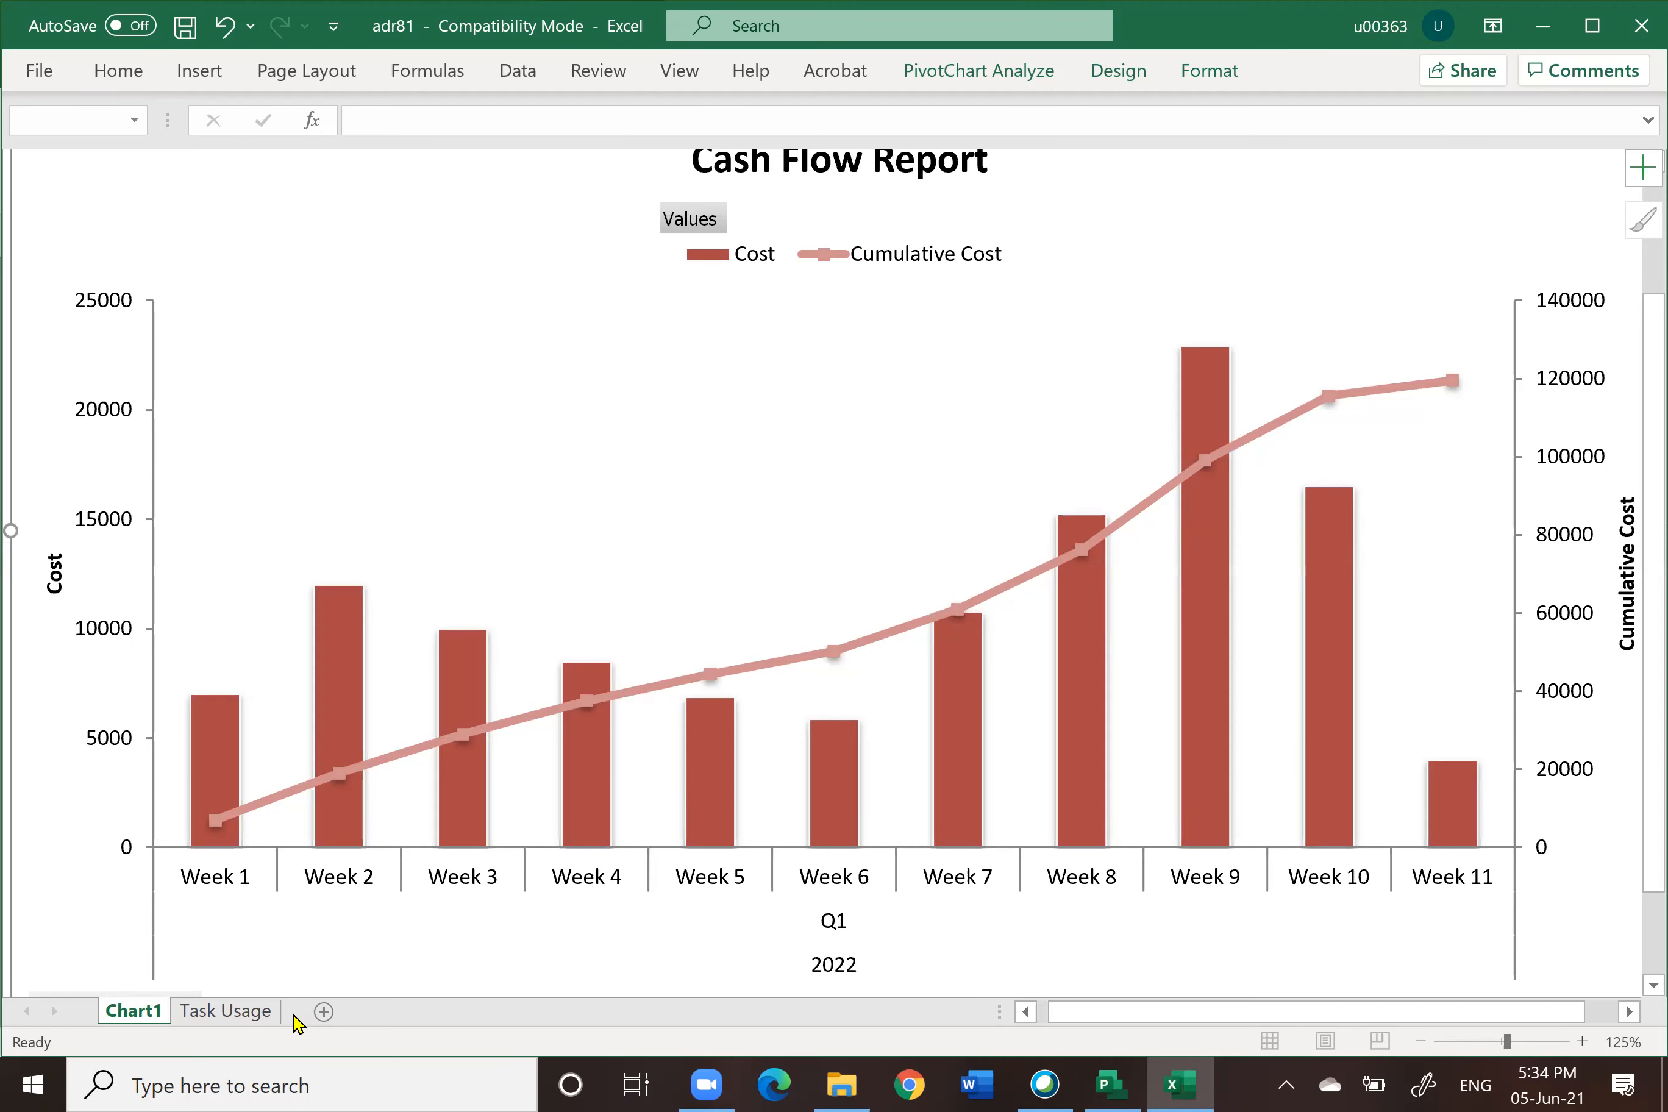
click(243, 1012)
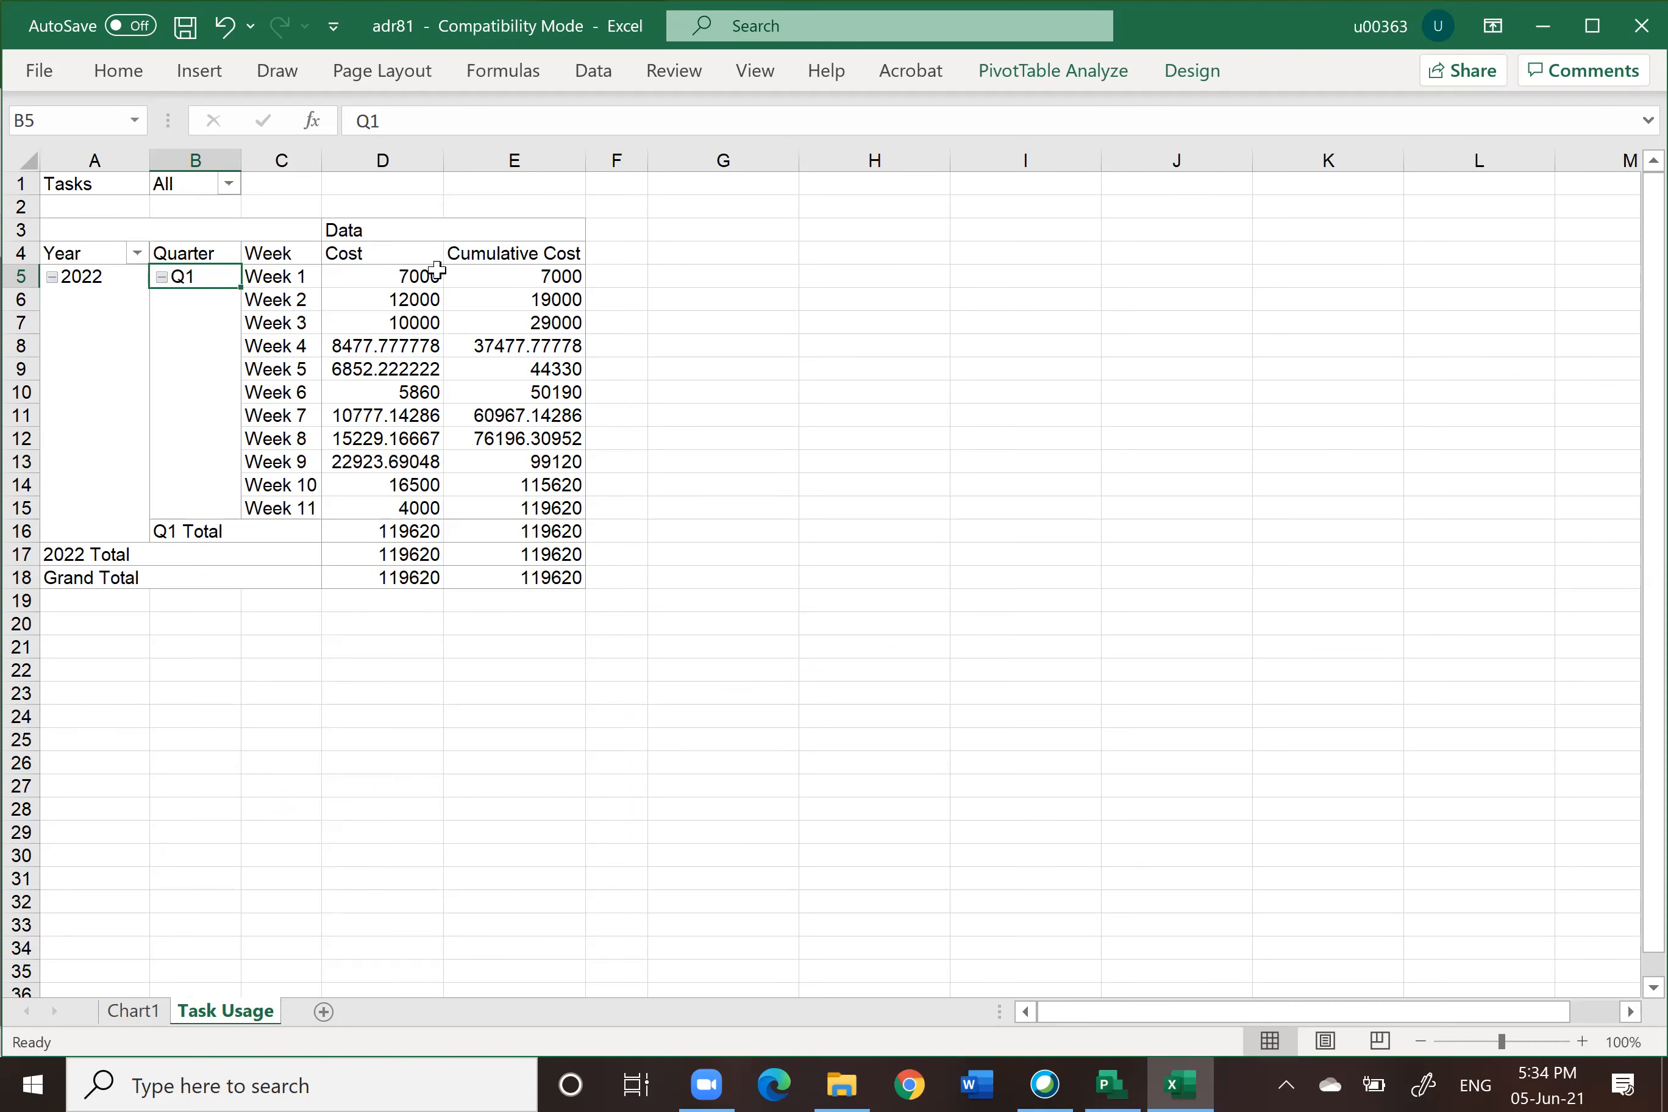
mouse_move(532, 287)
mouse_move(377, 344)
drag(276, 301, 560, 300)
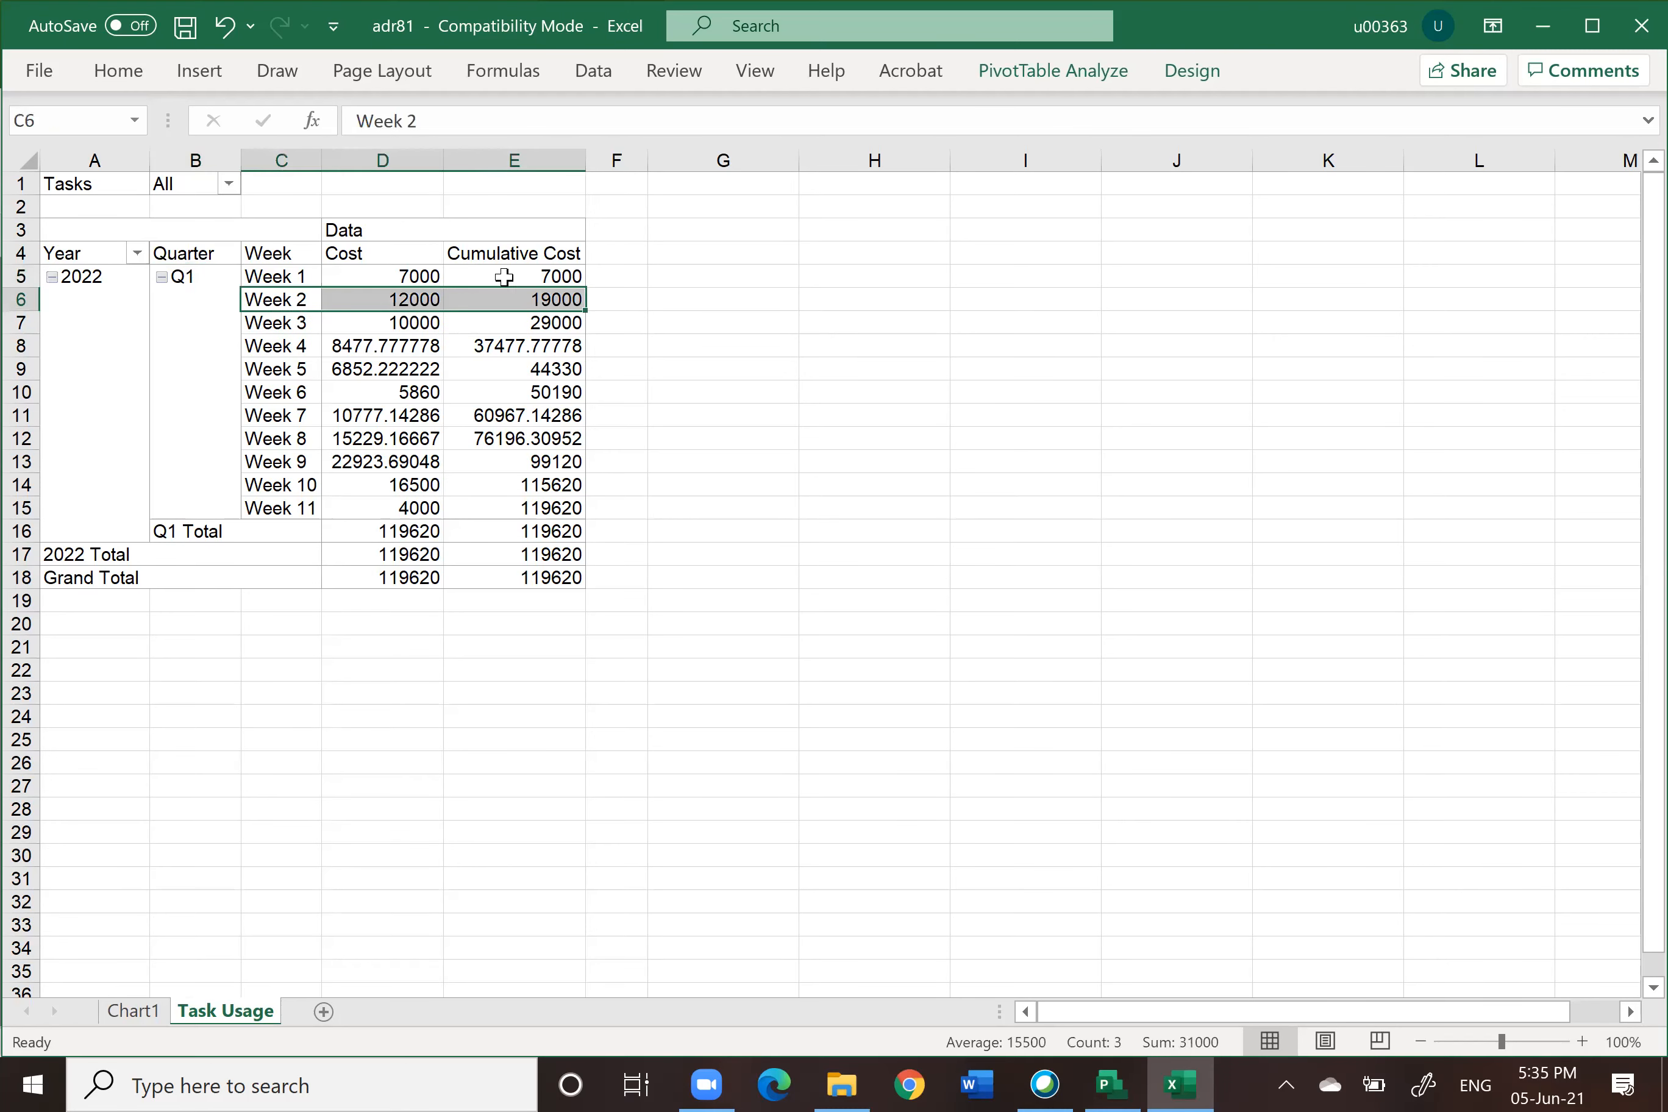
click(125, 73)
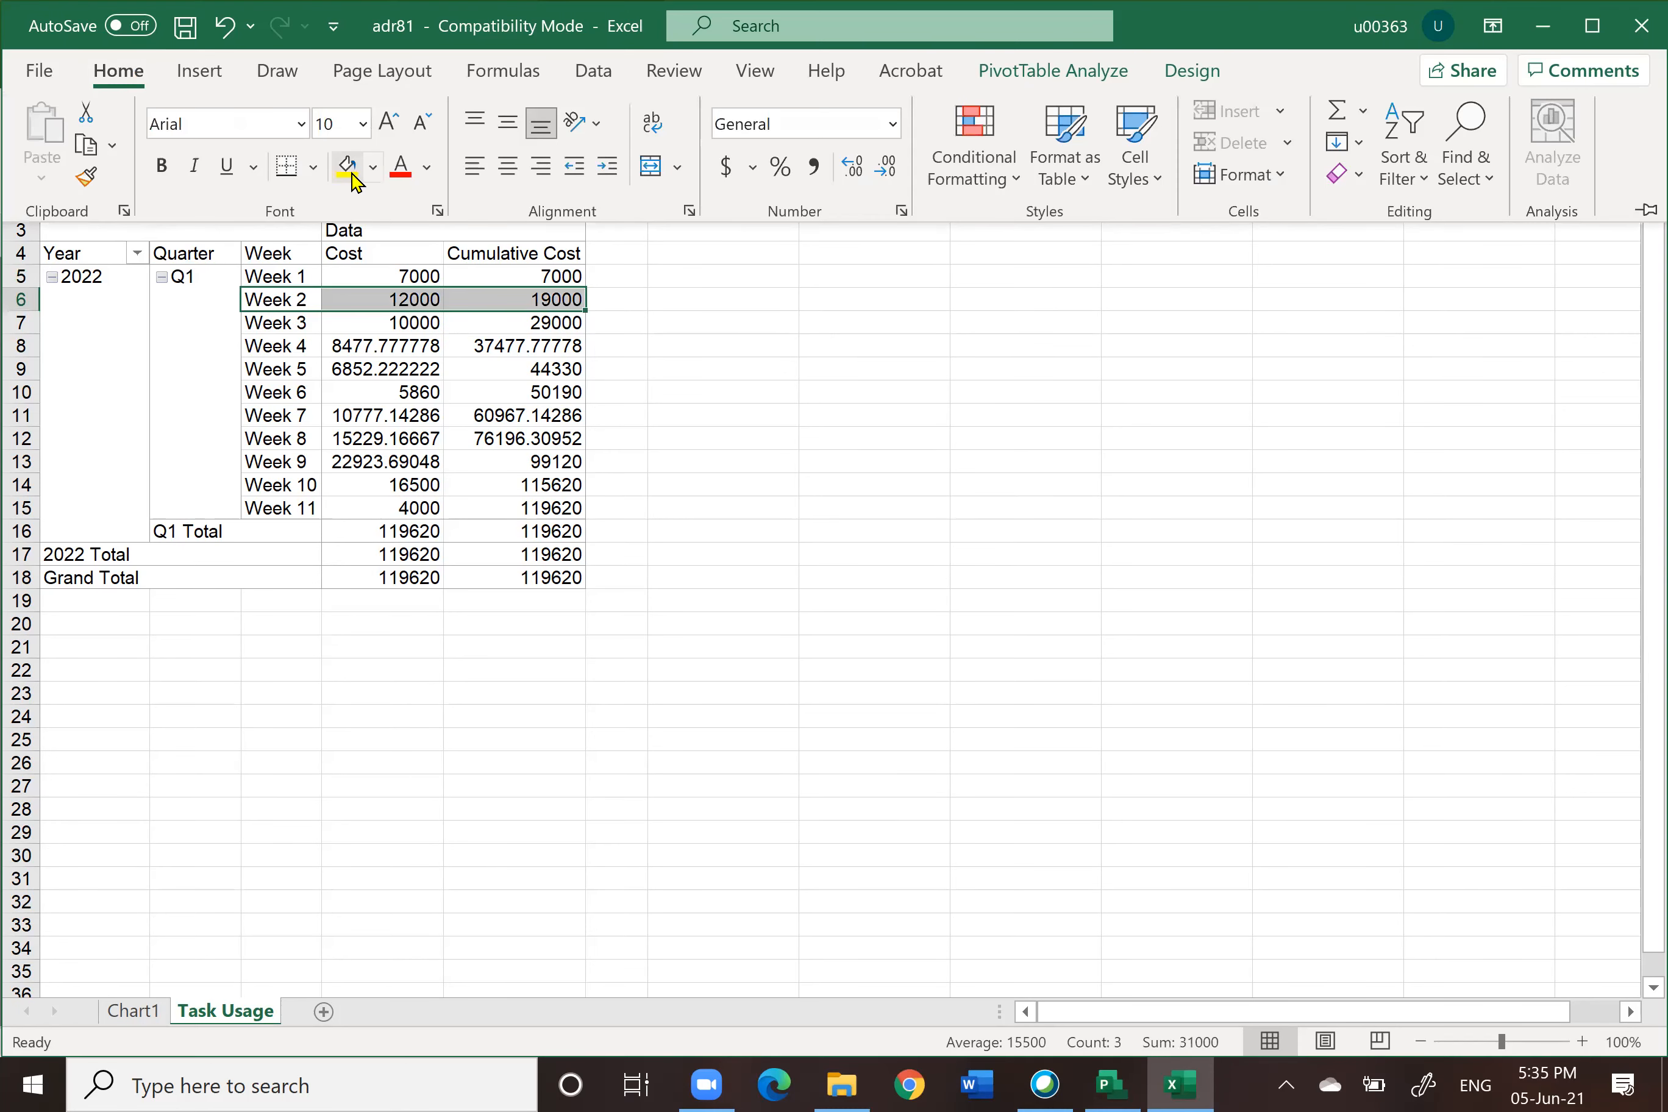
click(347, 168)
drag(284, 348, 505, 342)
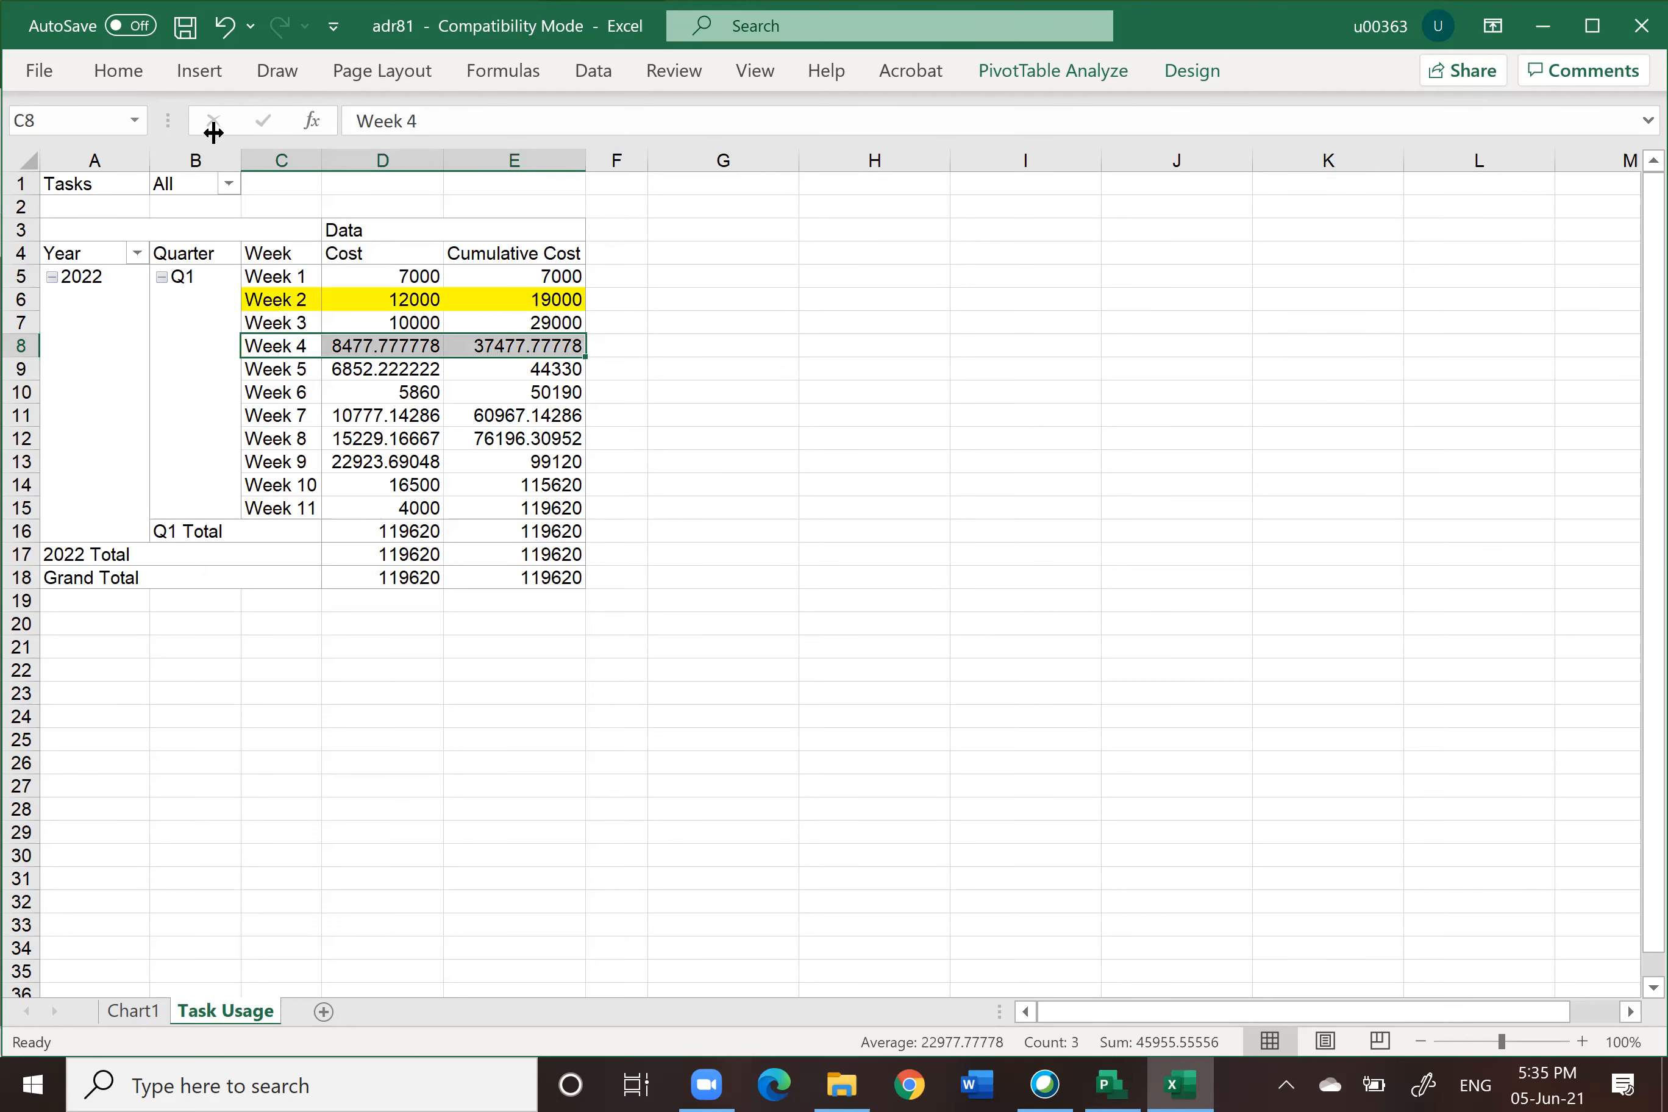
click(119, 71)
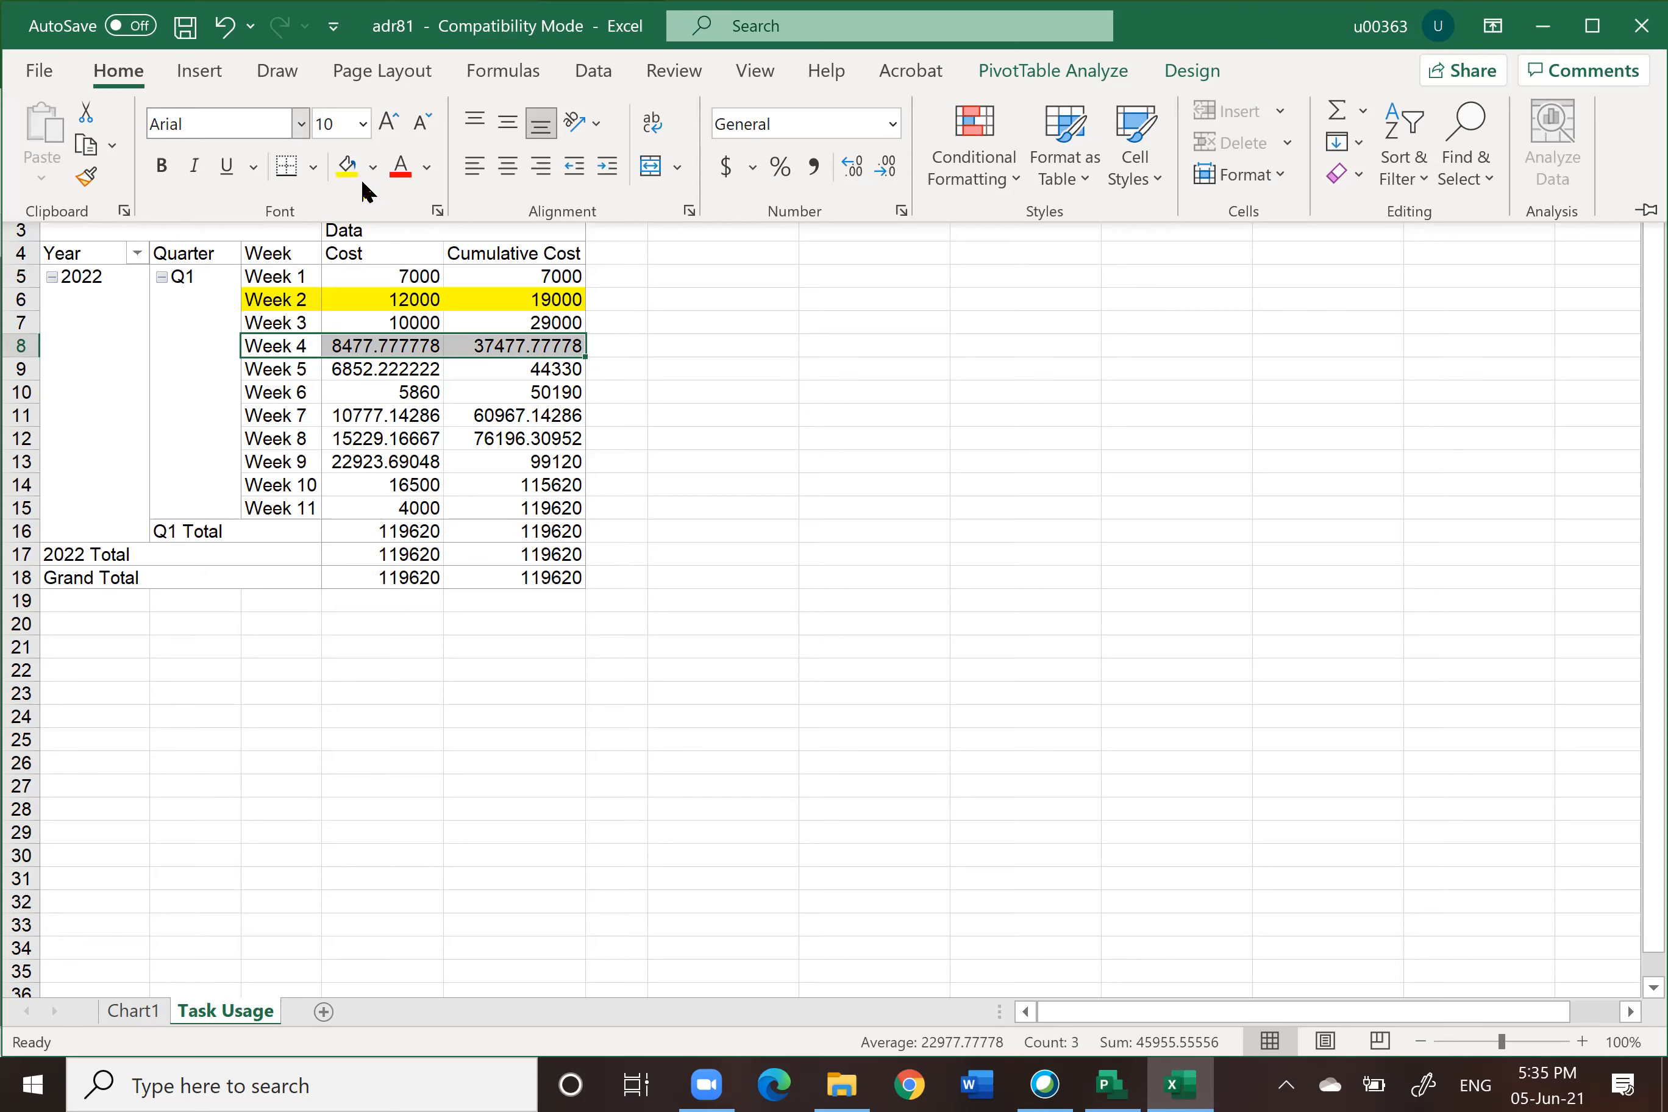
click(347, 165)
click(735, 464)
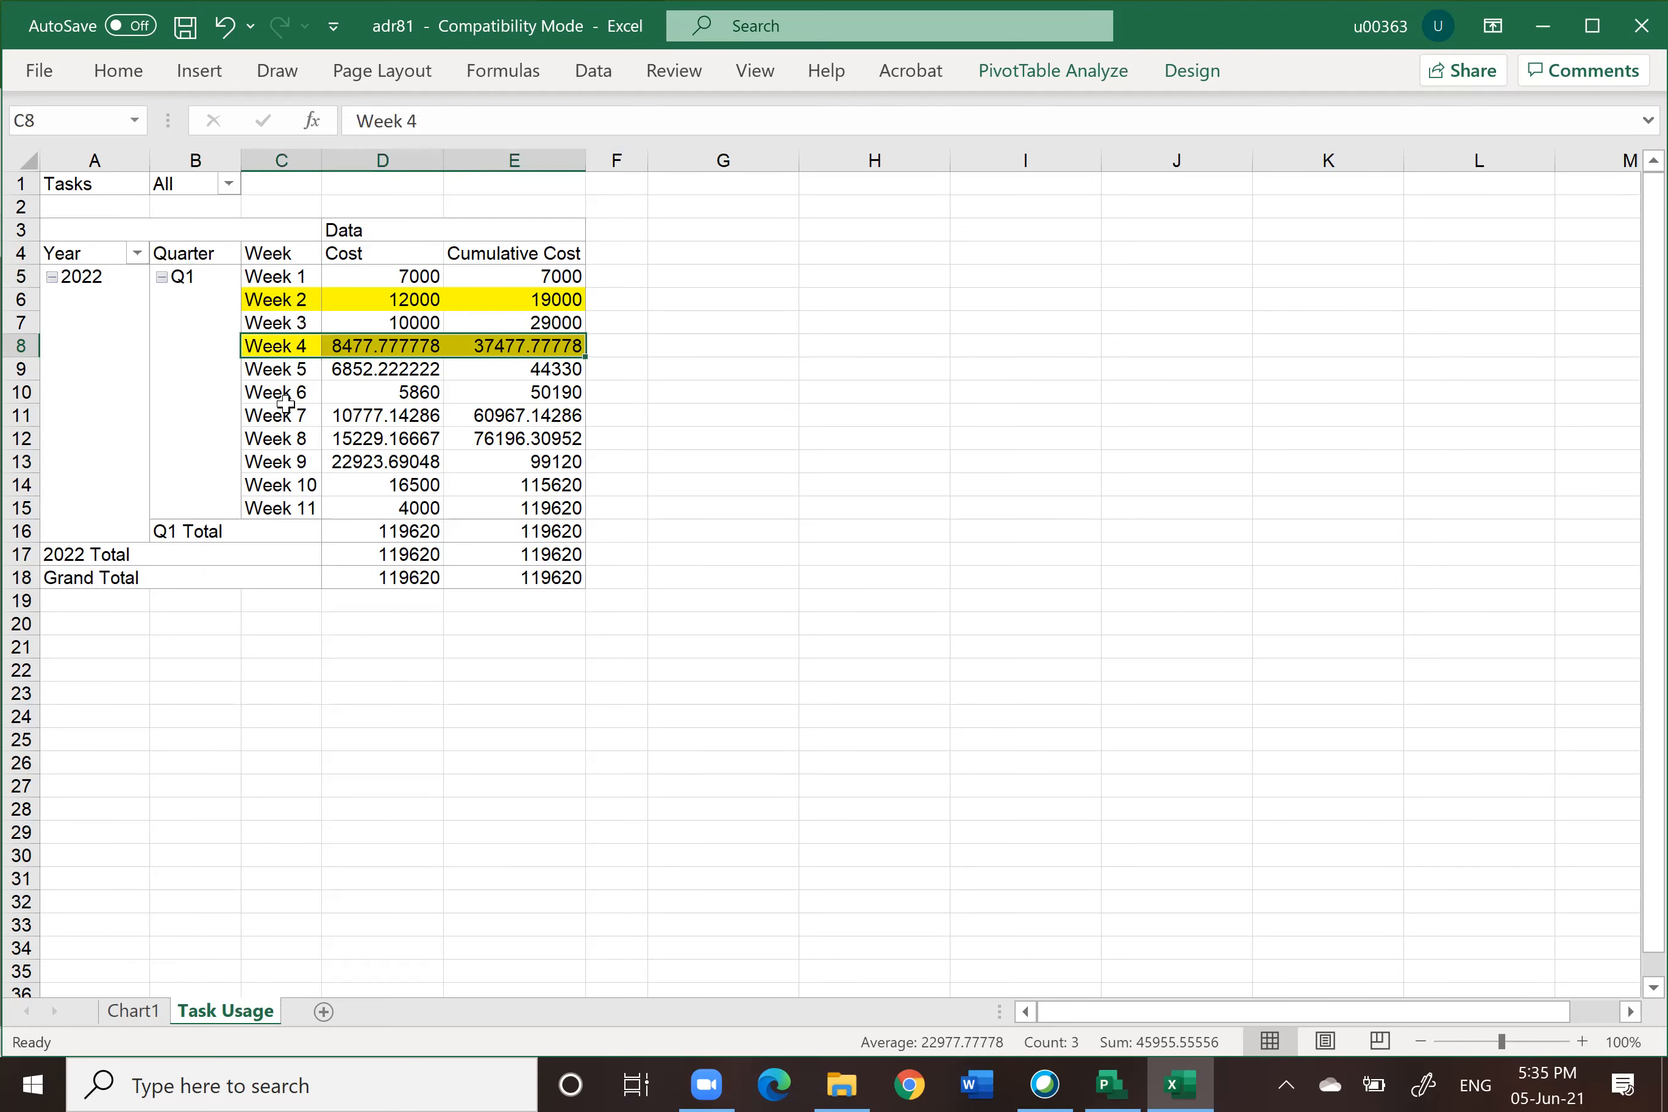
Step: Fill the Week 6 and Week 8 rows of the cost table with yellow
drag(286, 392, 503, 386)
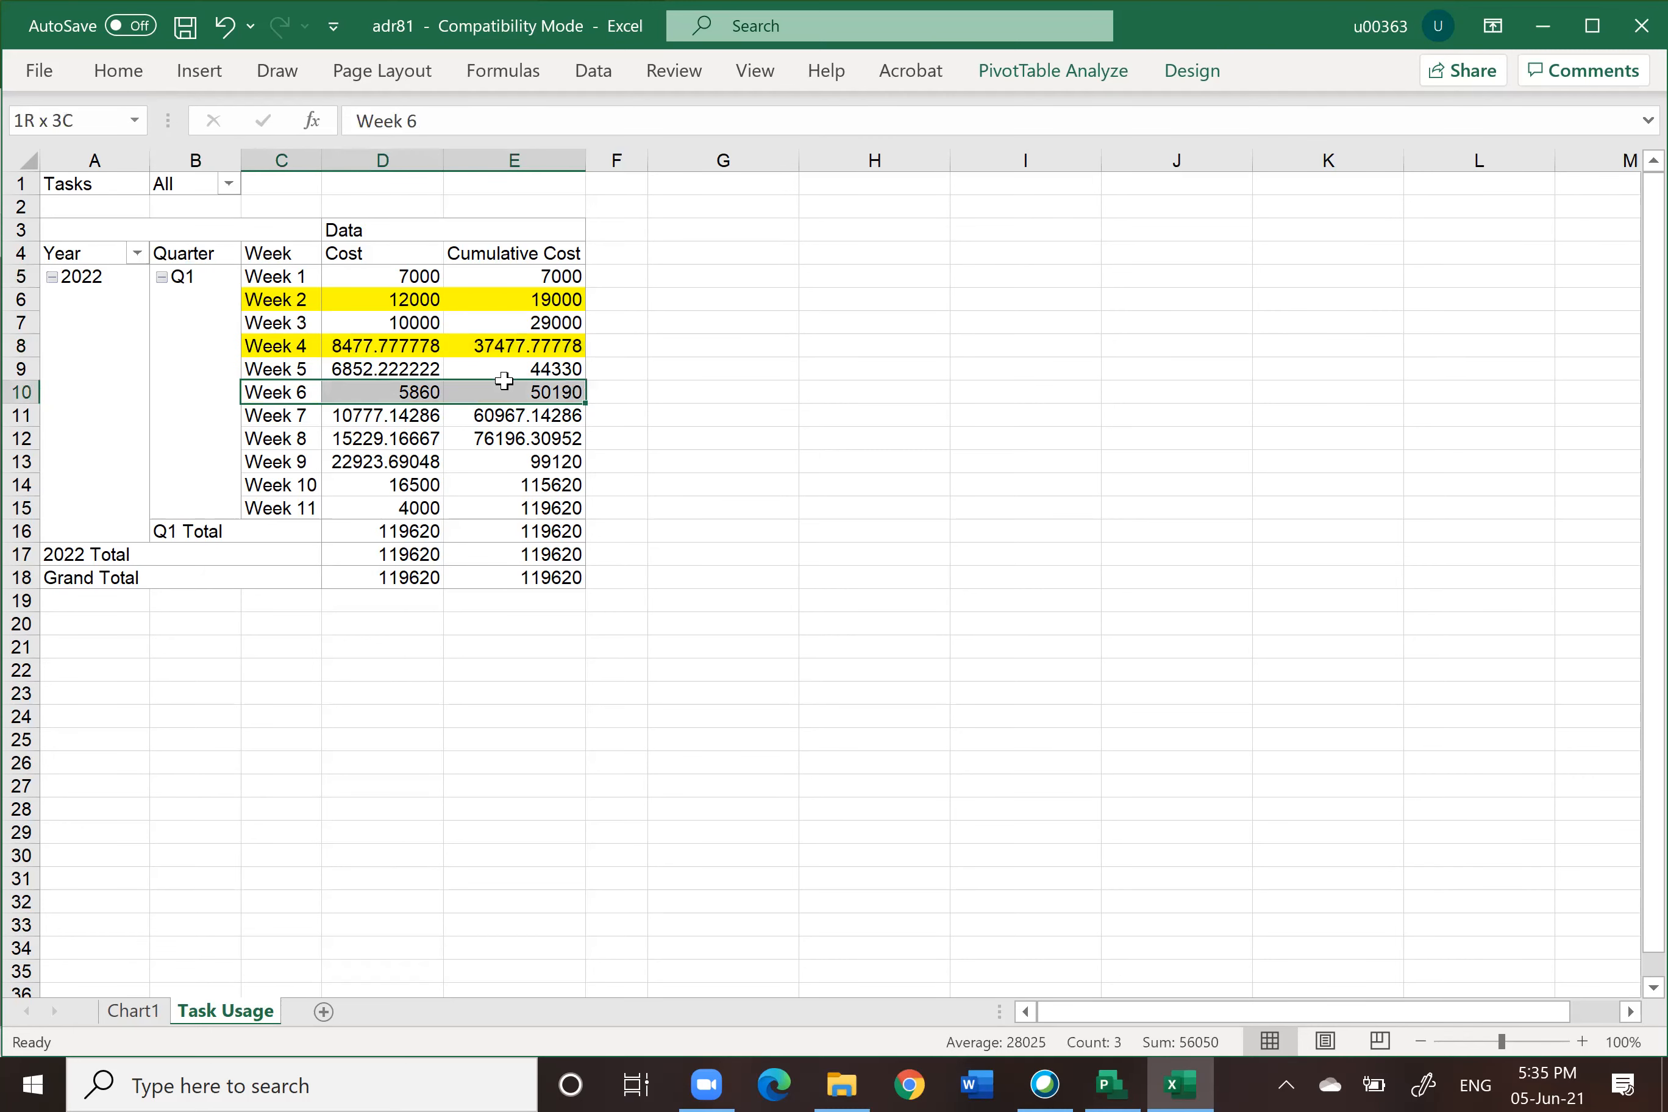
click(126, 73)
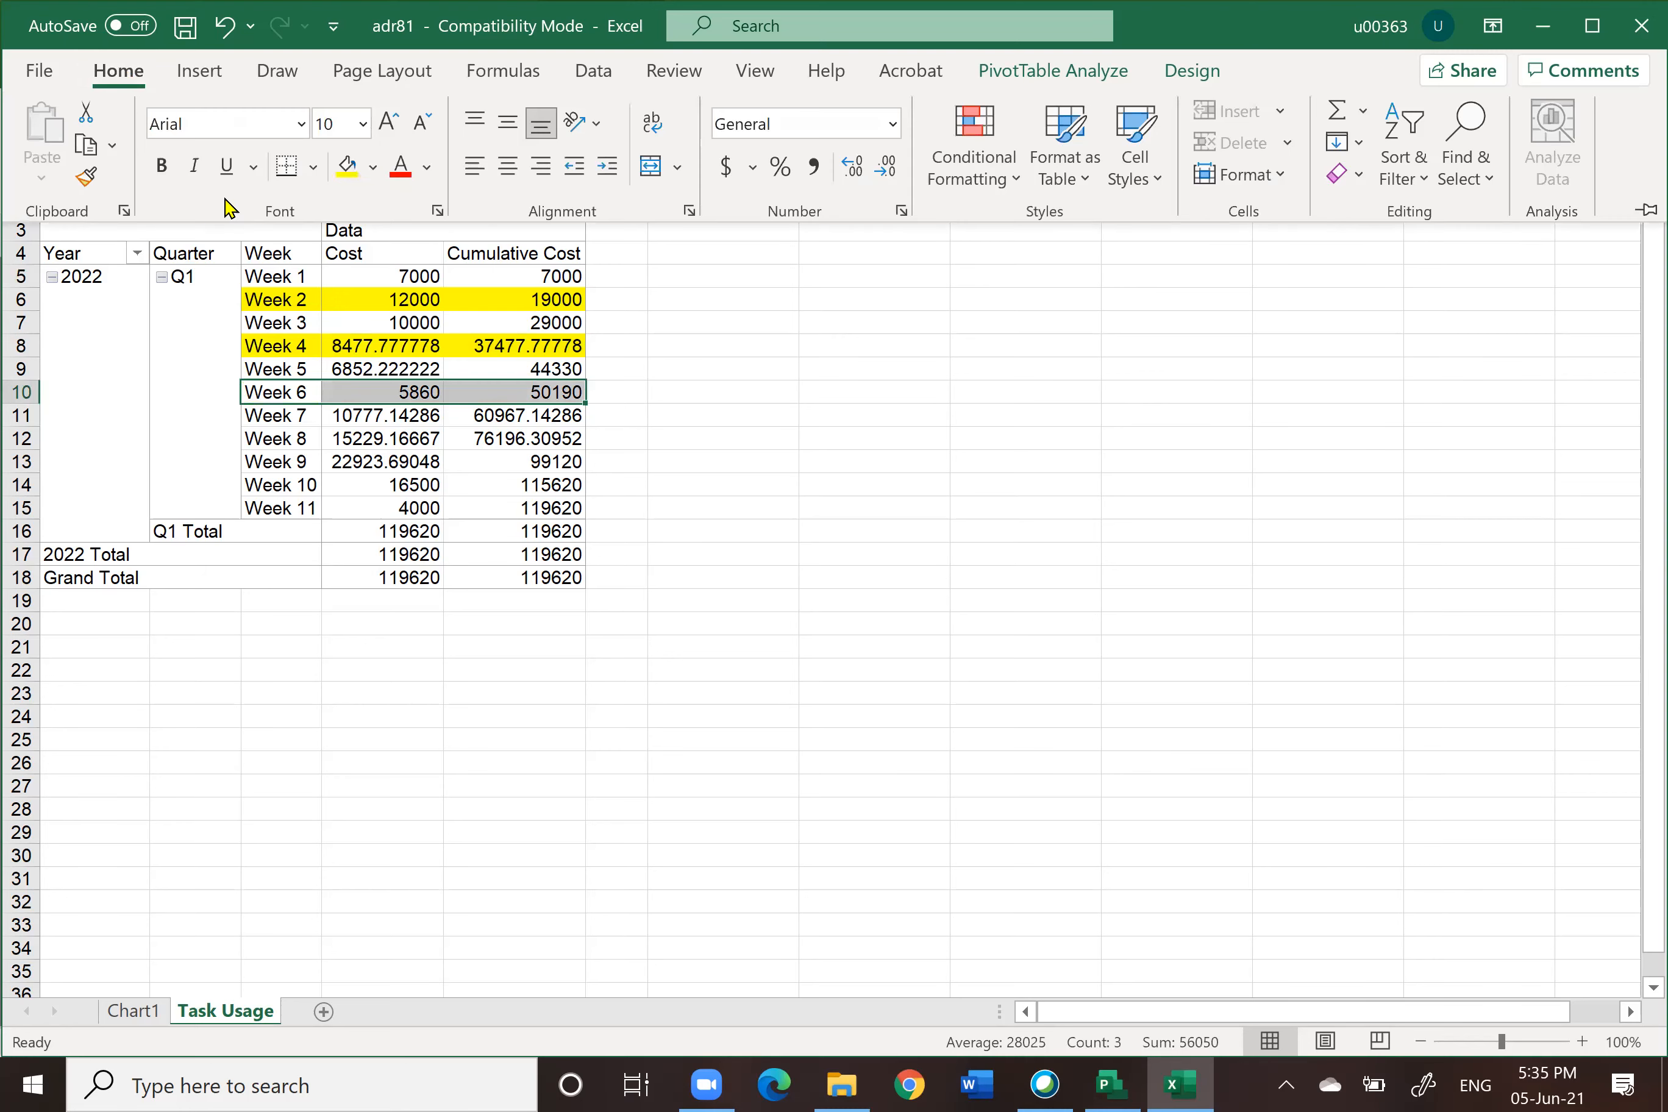
click(352, 172)
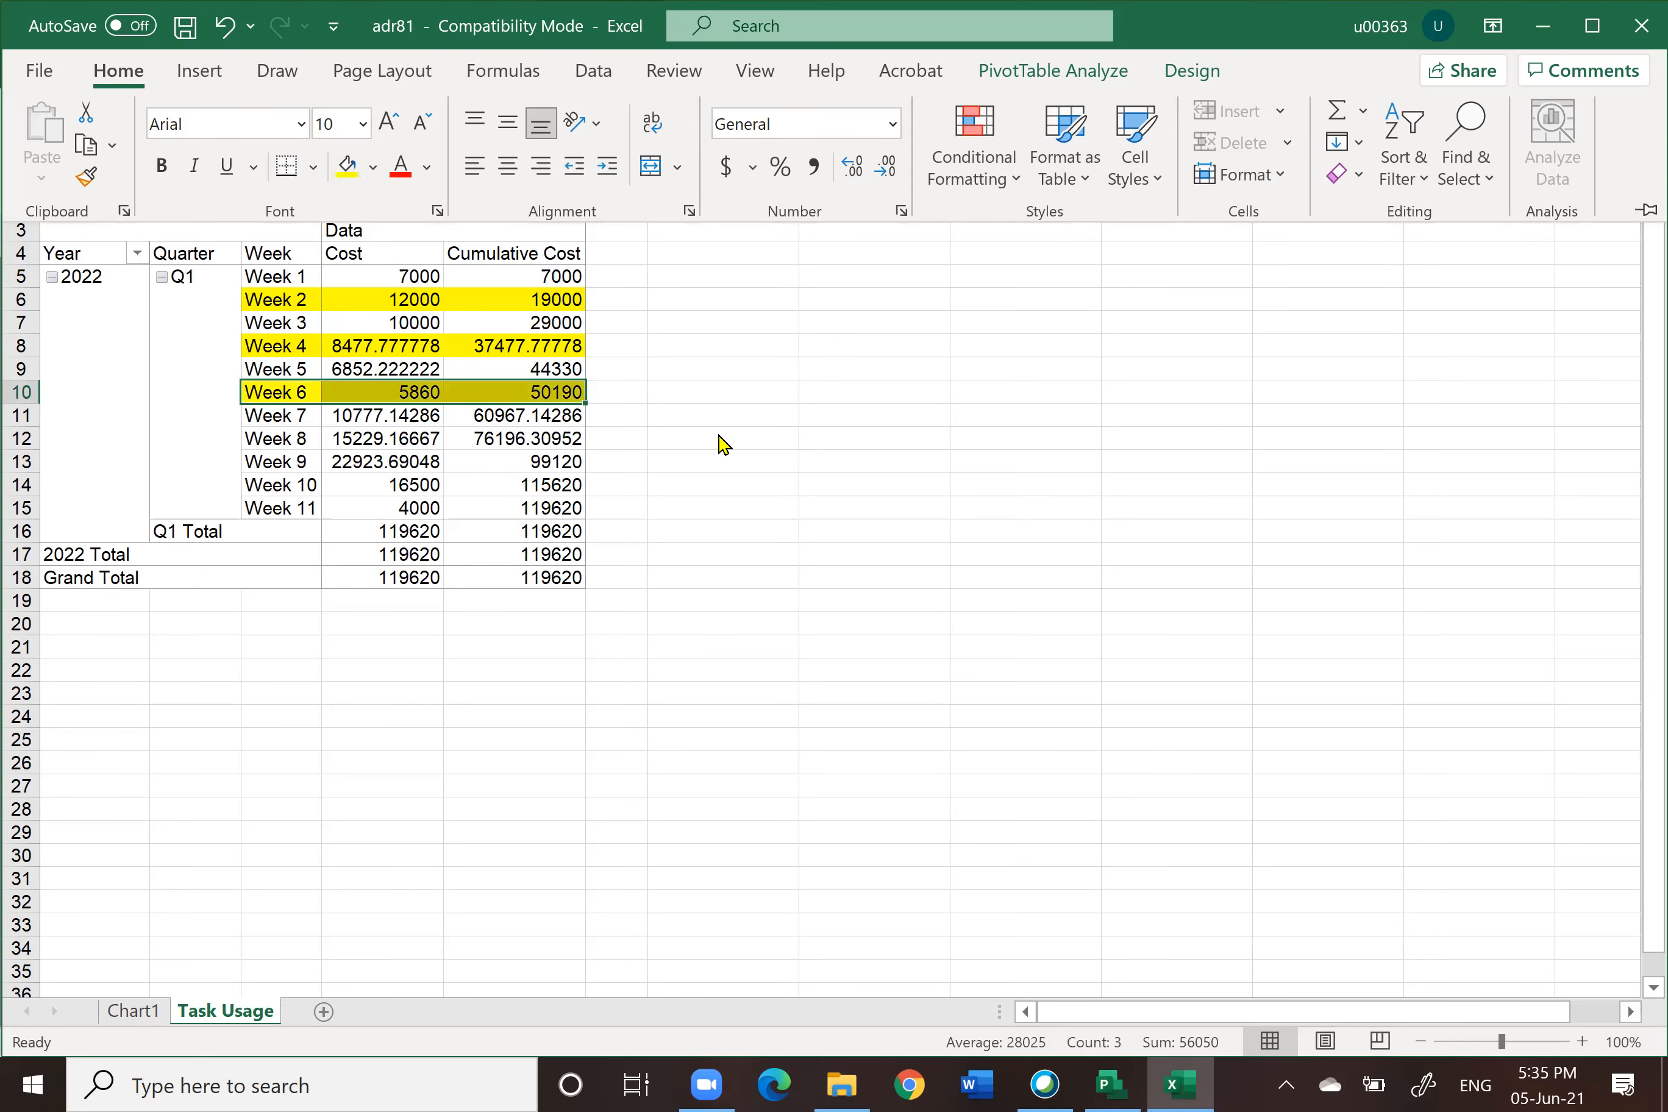
click(305, 439)
drag(305, 439, 560, 438)
click(126, 74)
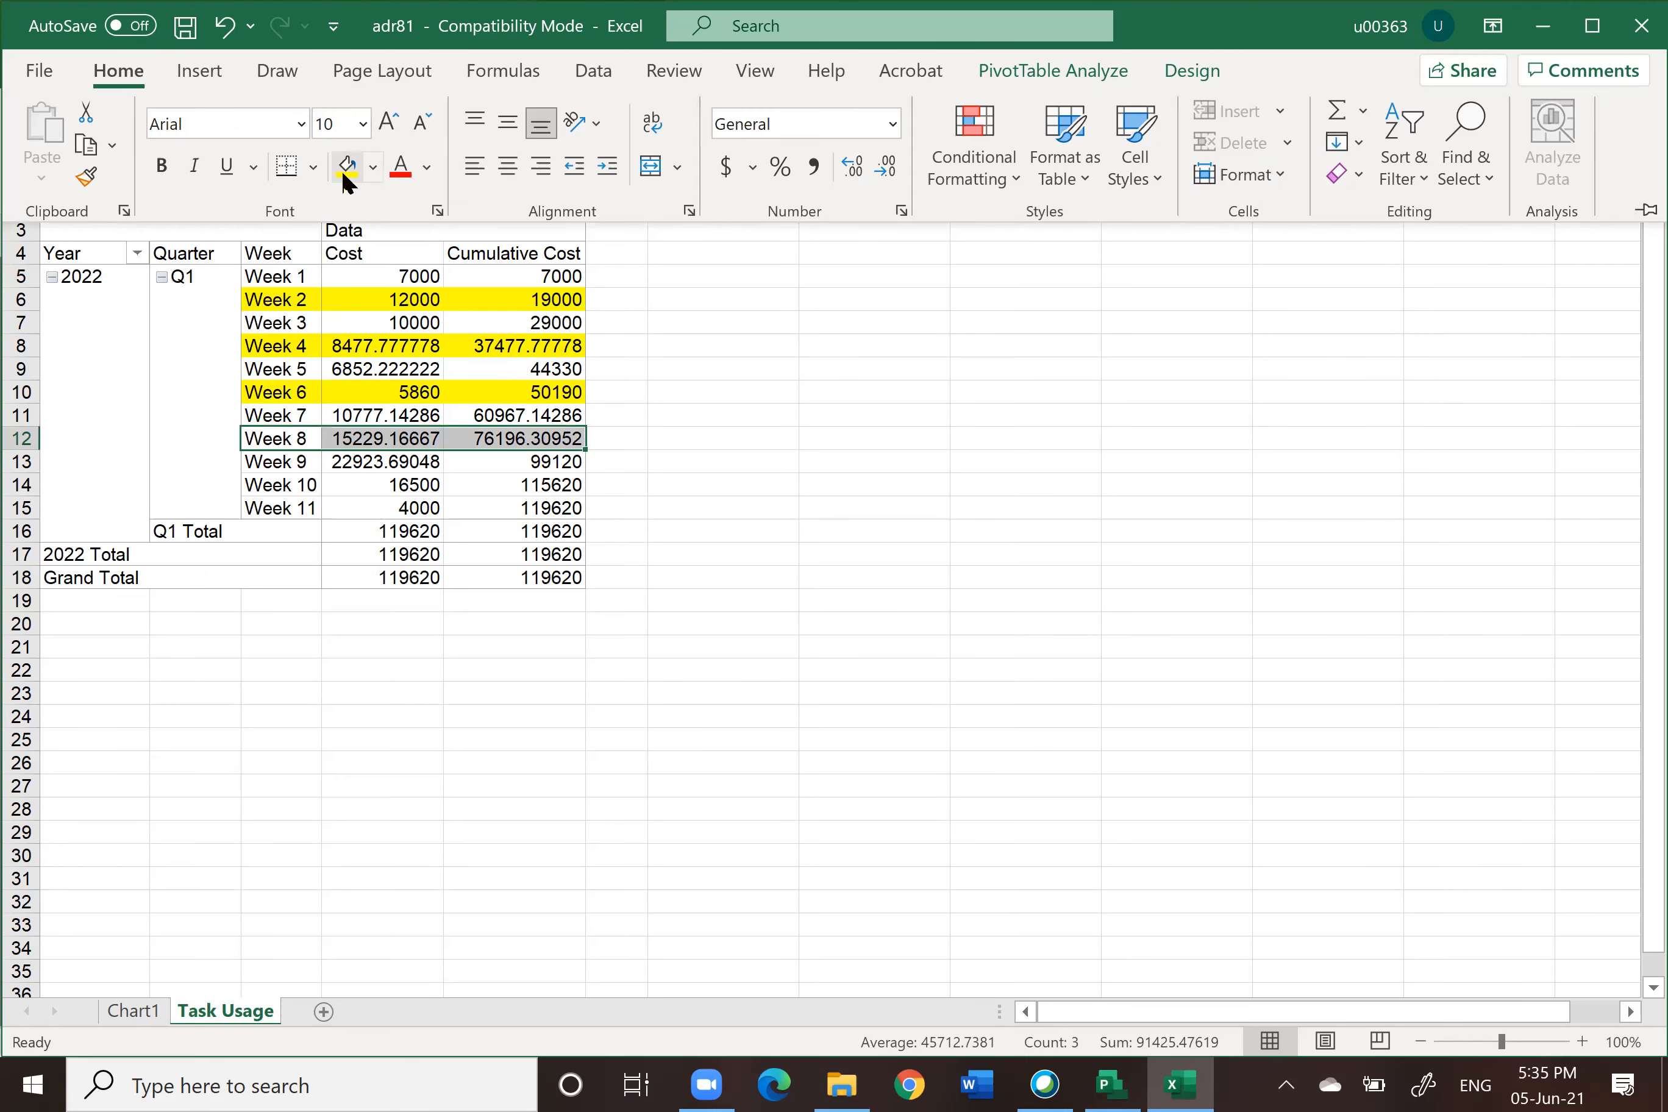
click(342, 171)
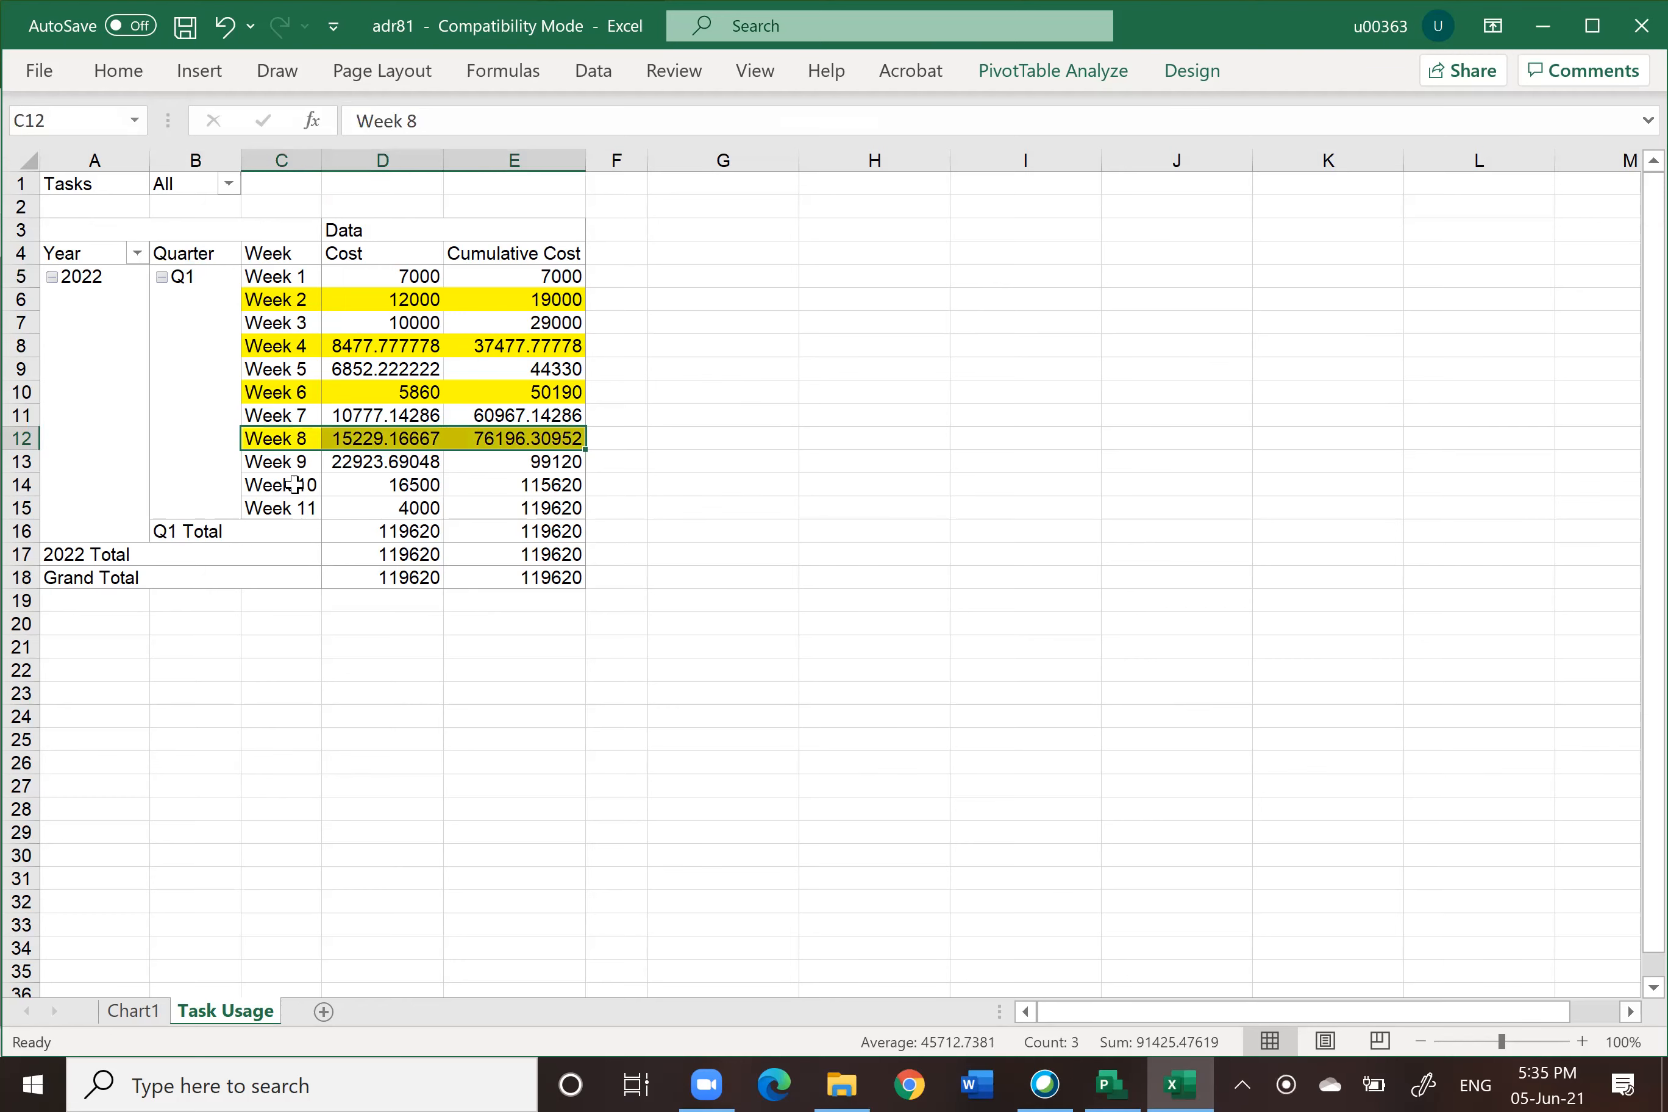
Step: Fill the Week 10 row and the Week 11 cumulative cost cell with yellow
drag(308, 479, 513, 459)
click(656, 478)
drag(308, 483, 522, 485)
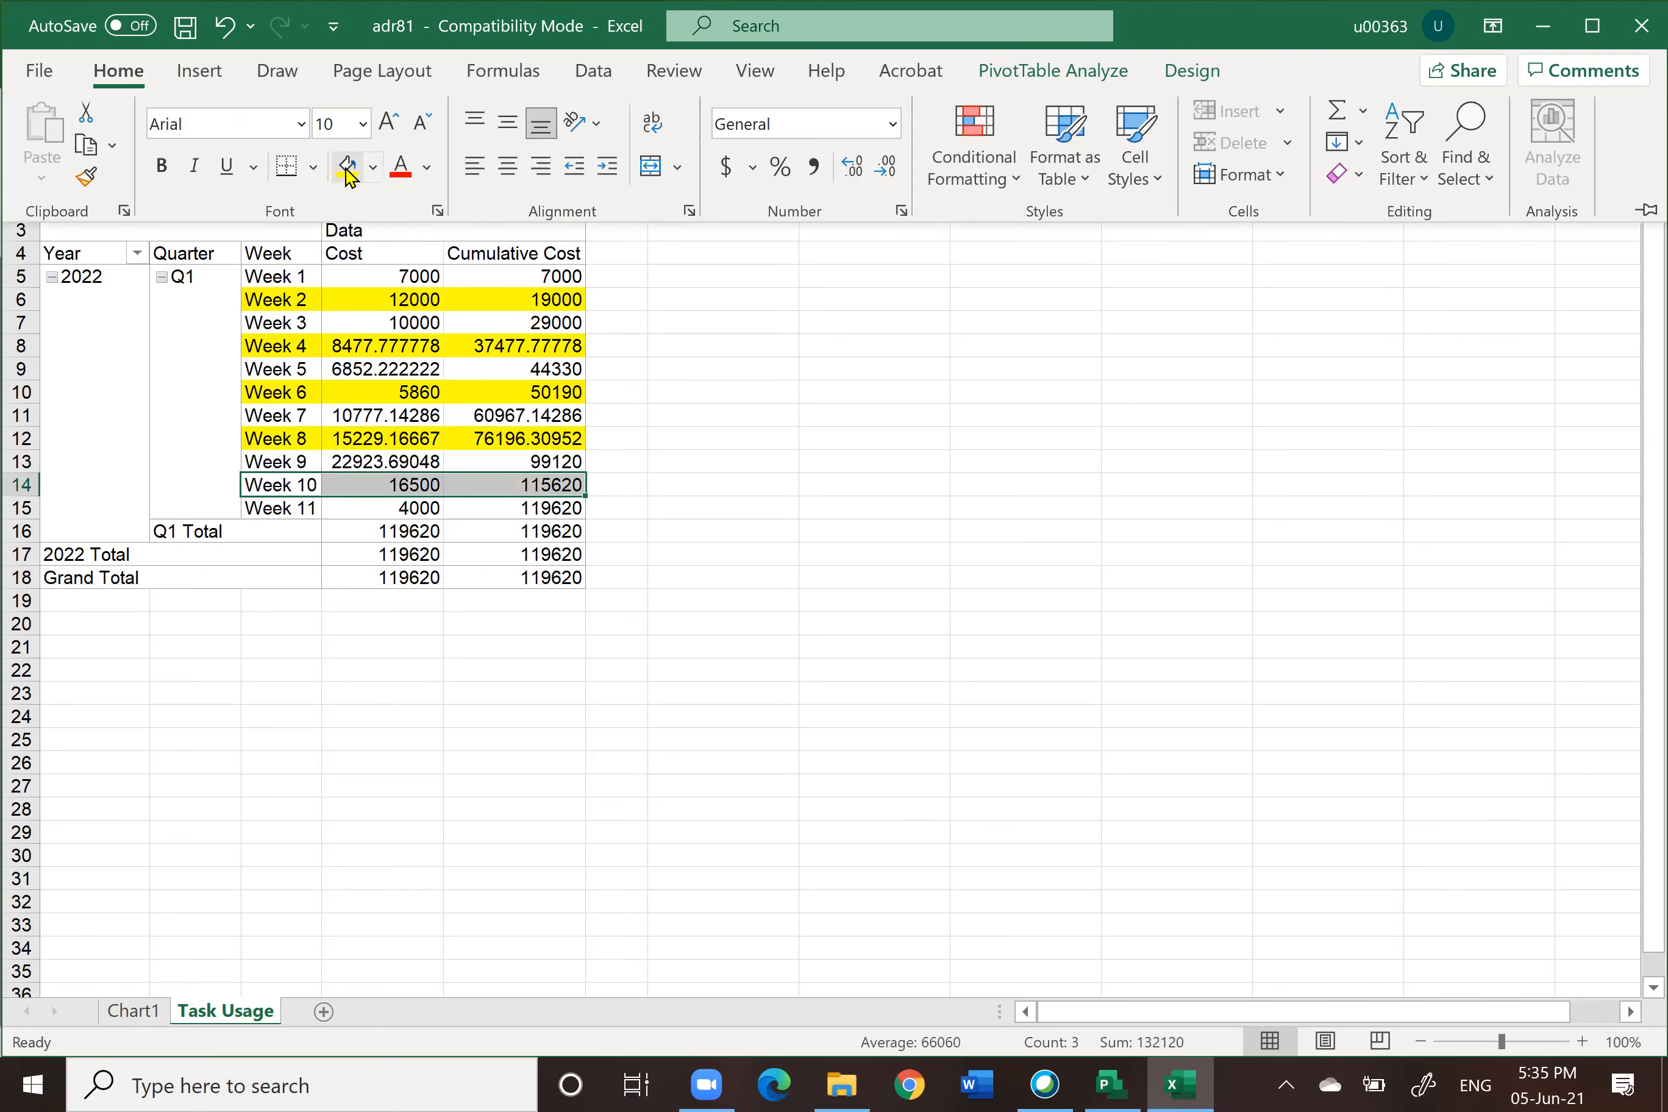
click(347, 166)
click(667, 511)
click(566, 508)
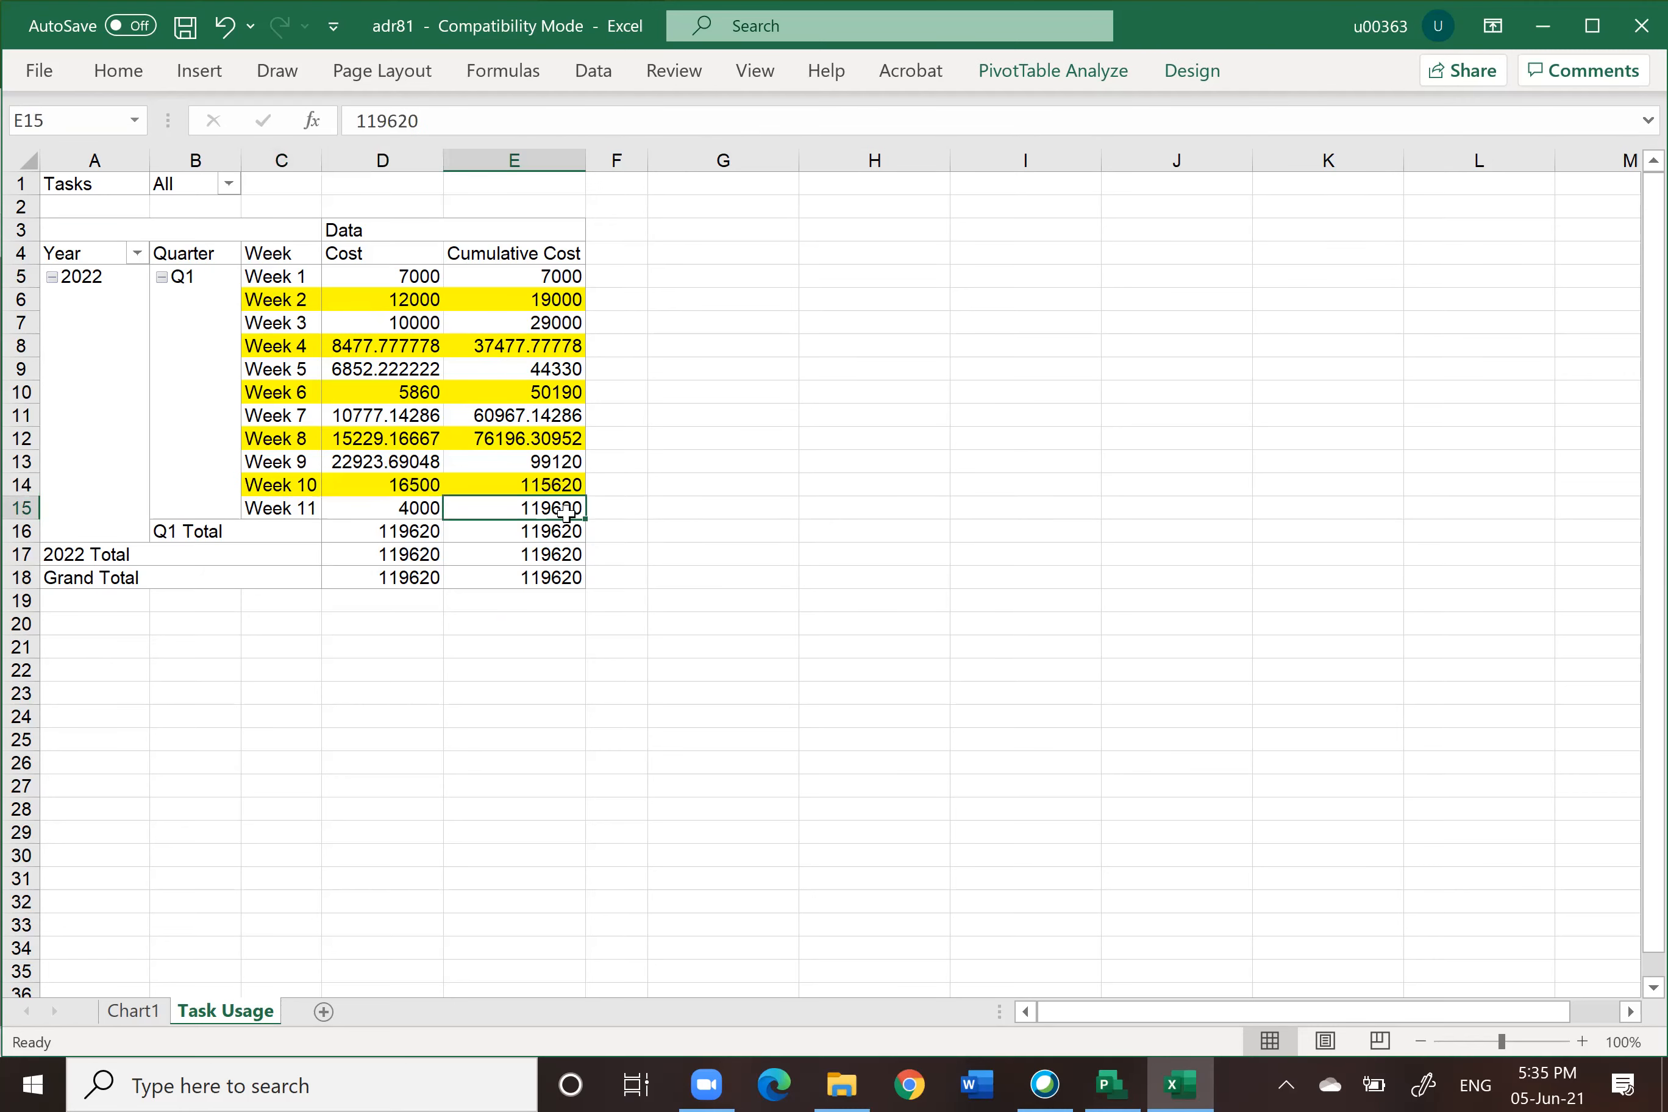
click(128, 72)
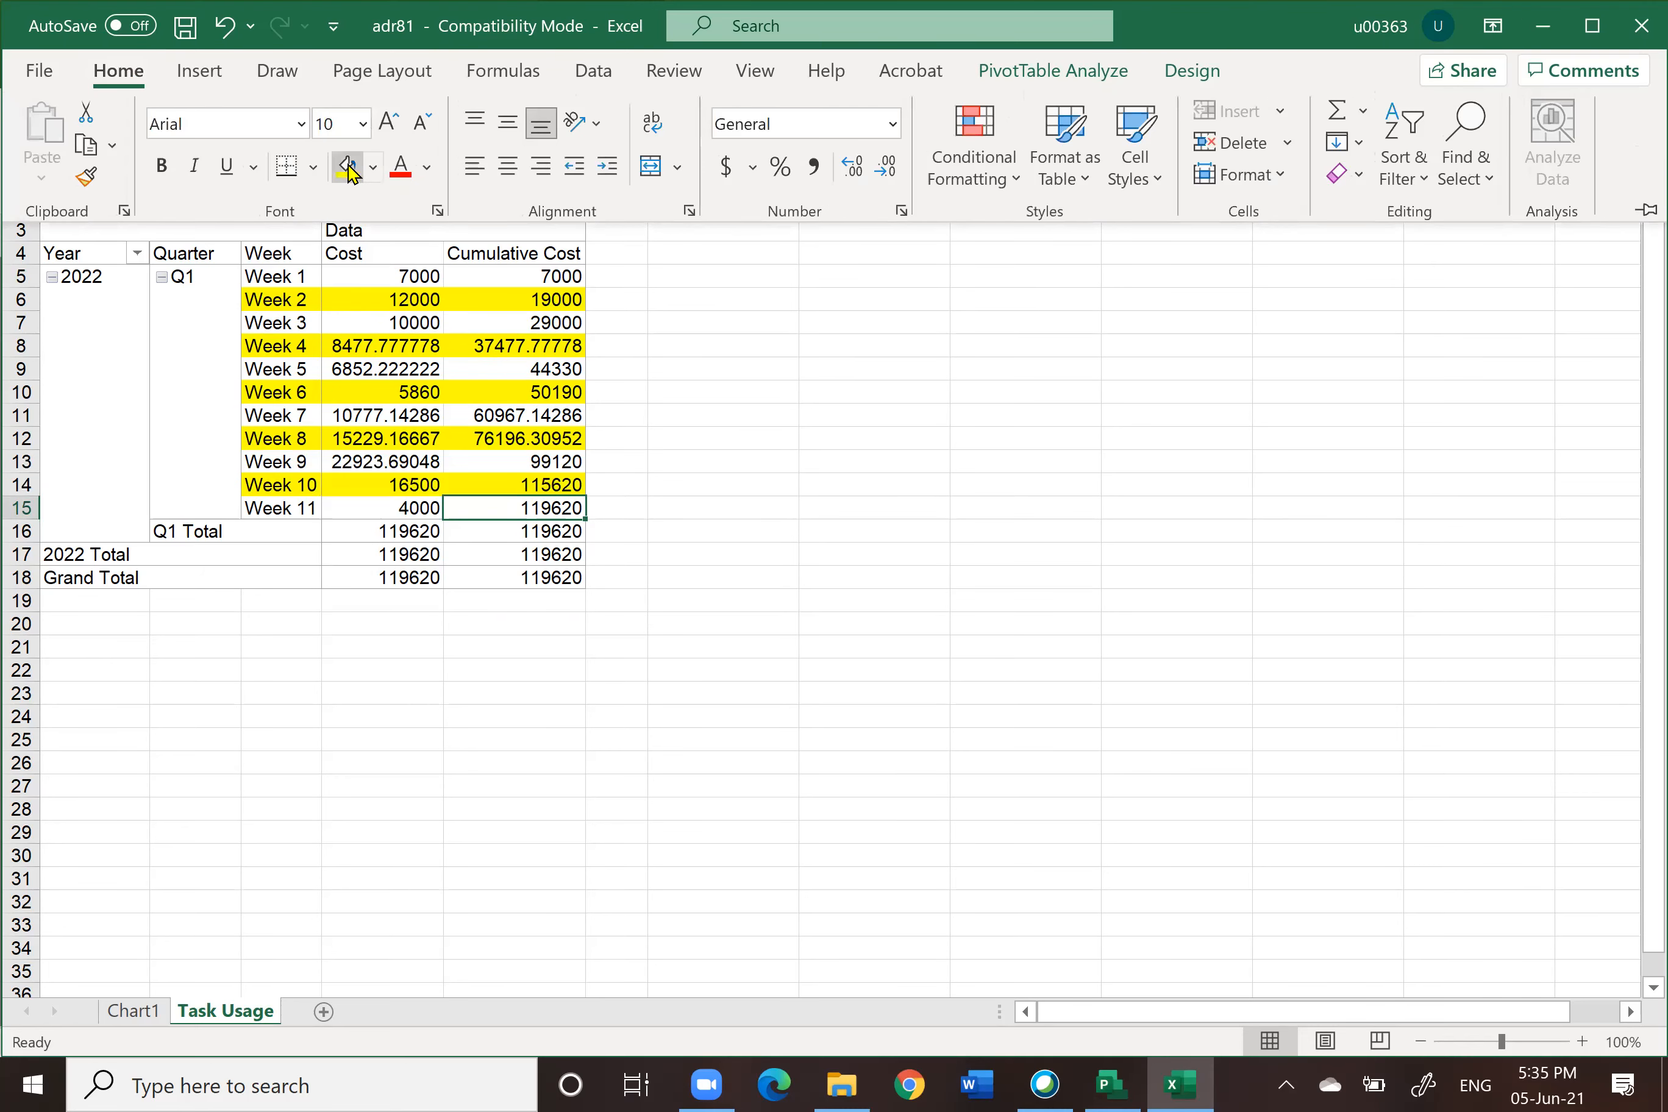
click(347, 169)
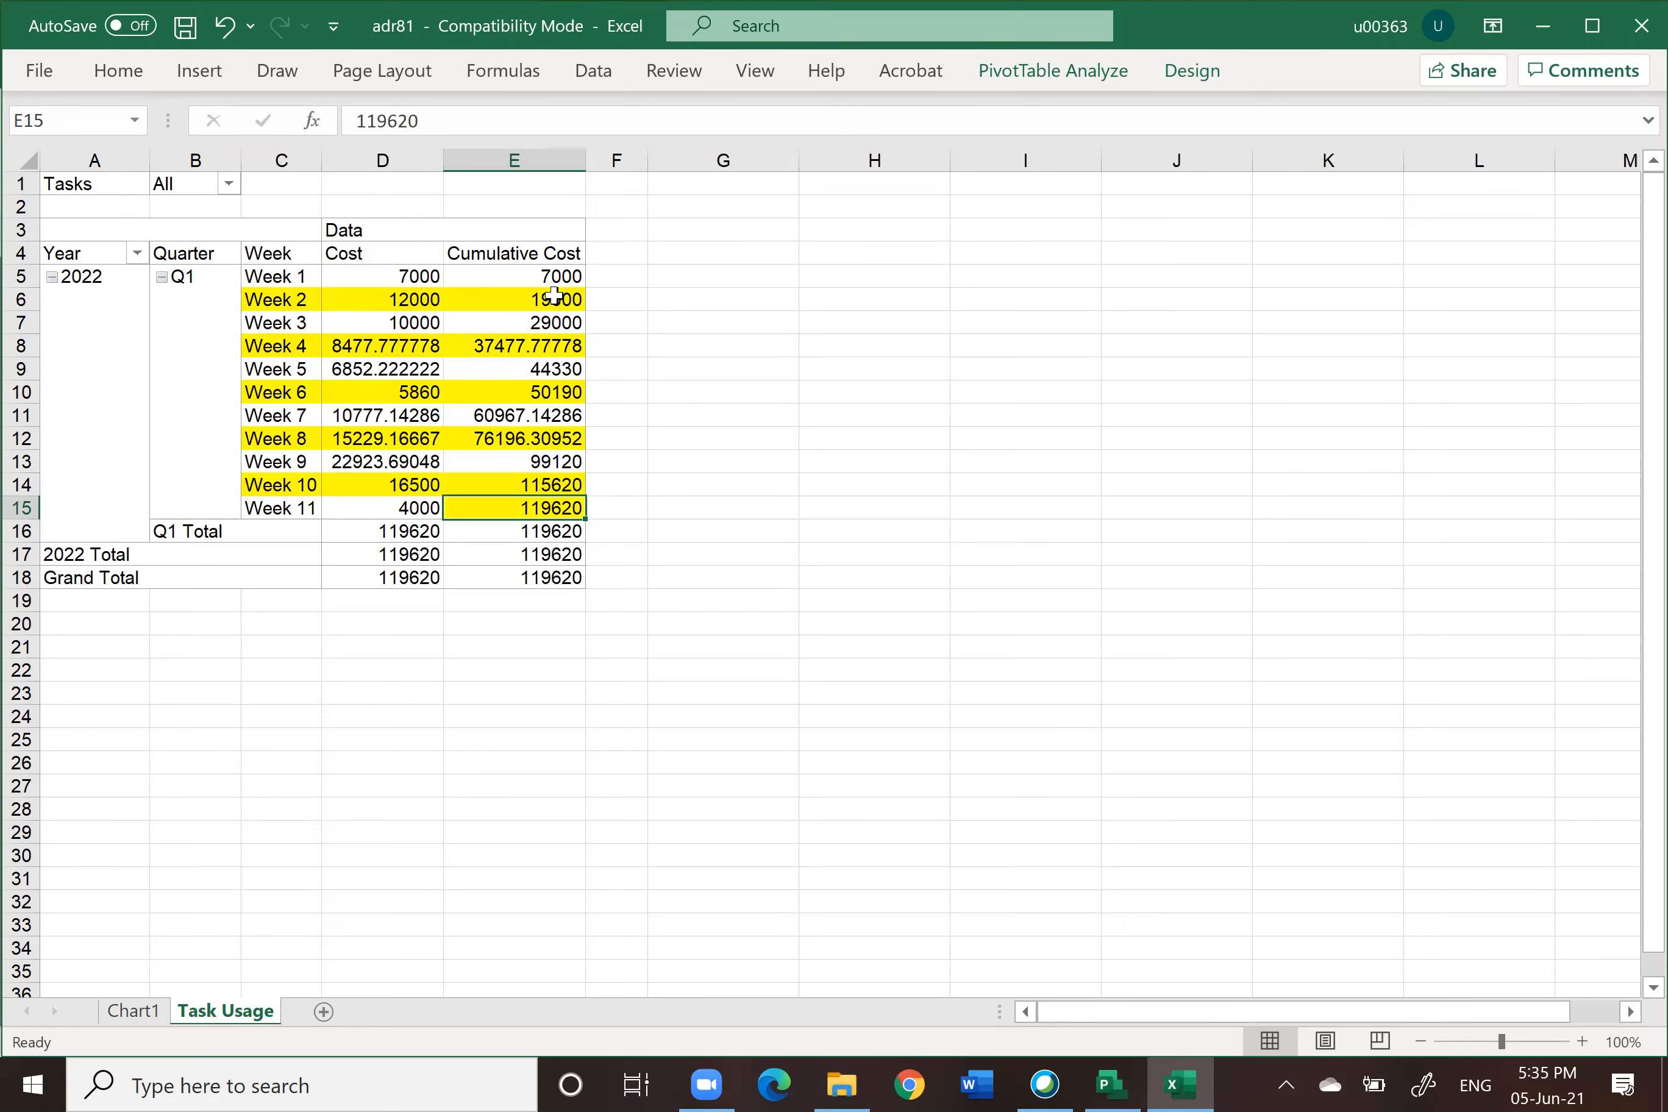
Step: Return to the Chart1 sheet and review the Cash Flow Report chart
click(554, 294)
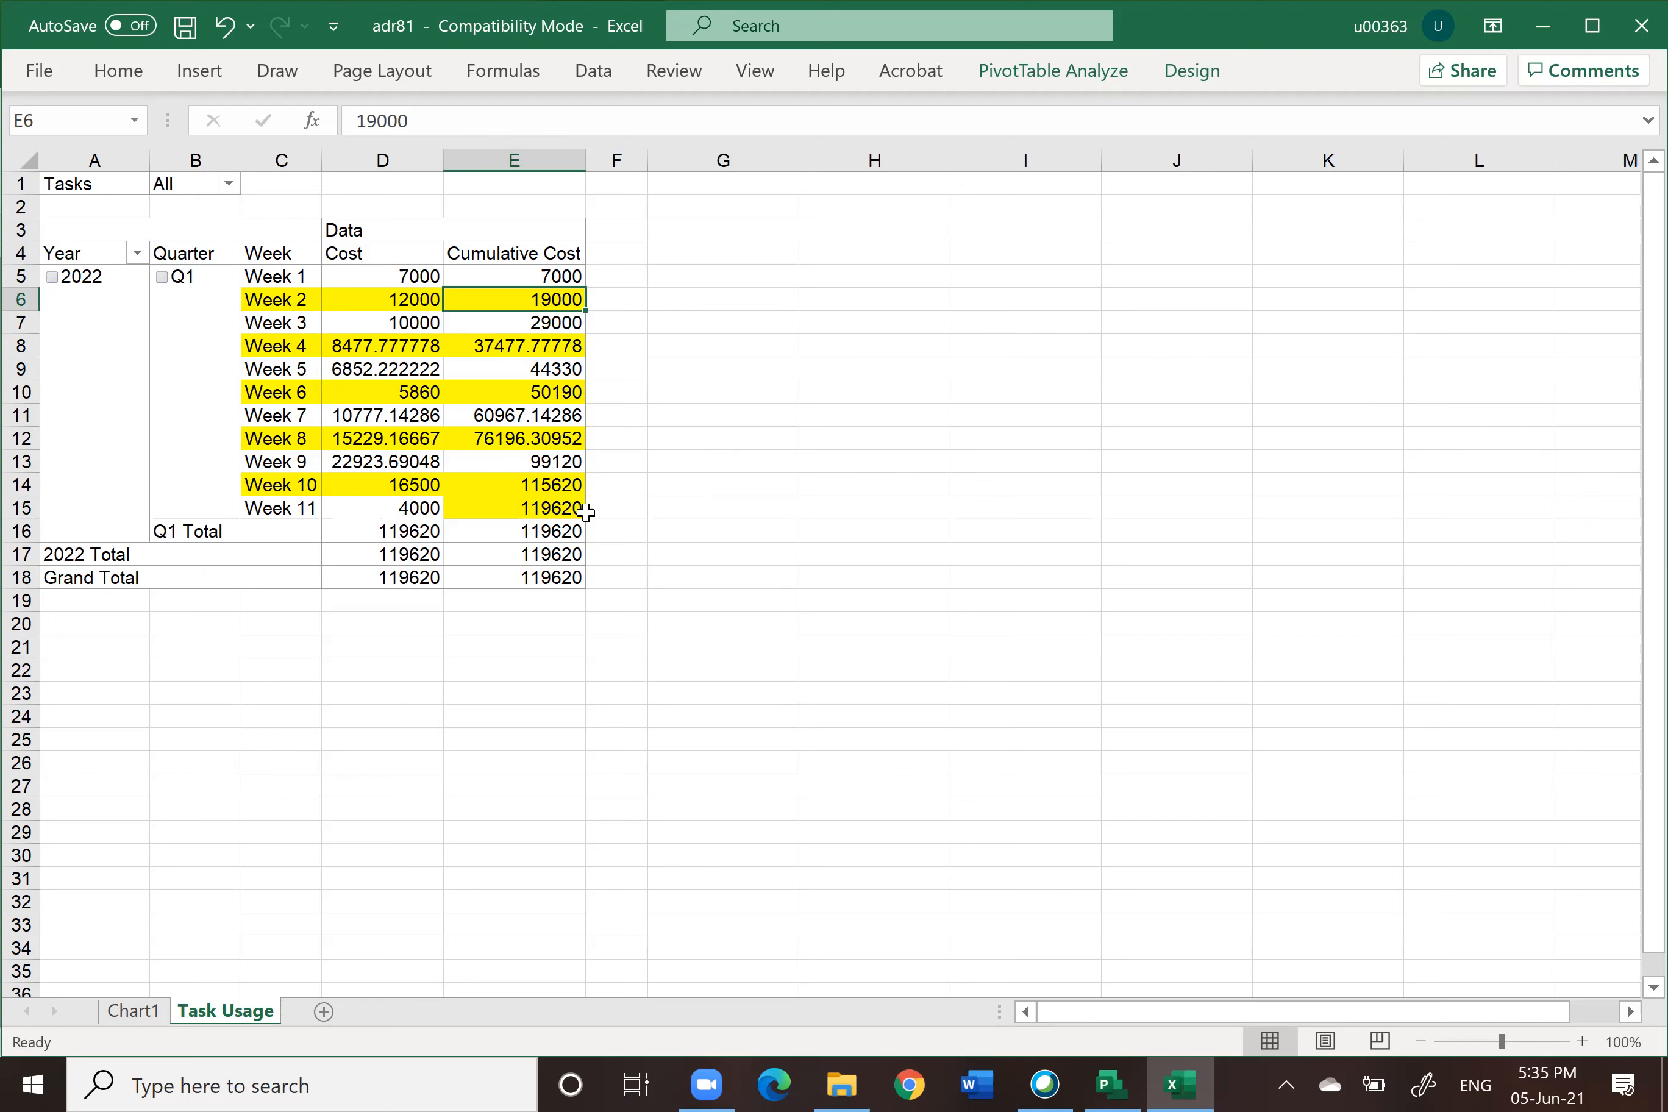
mouse_move(562, 509)
click(133, 1011)
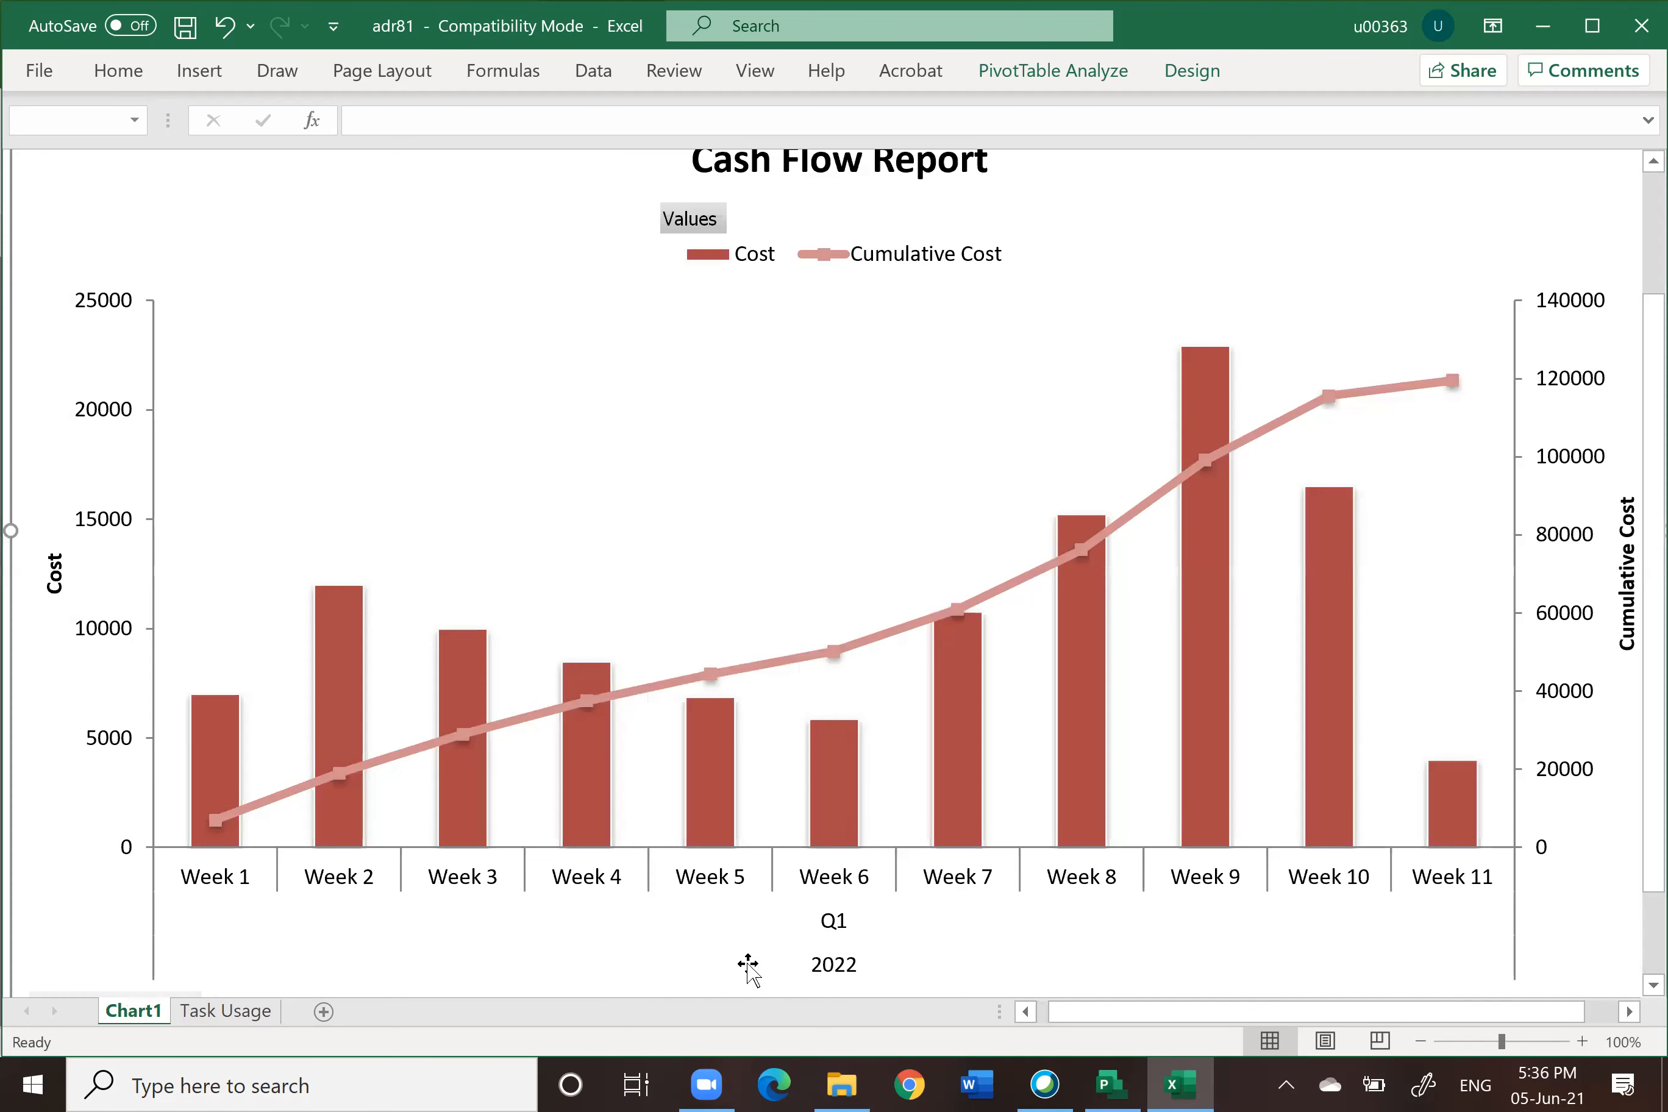
click(479, 903)
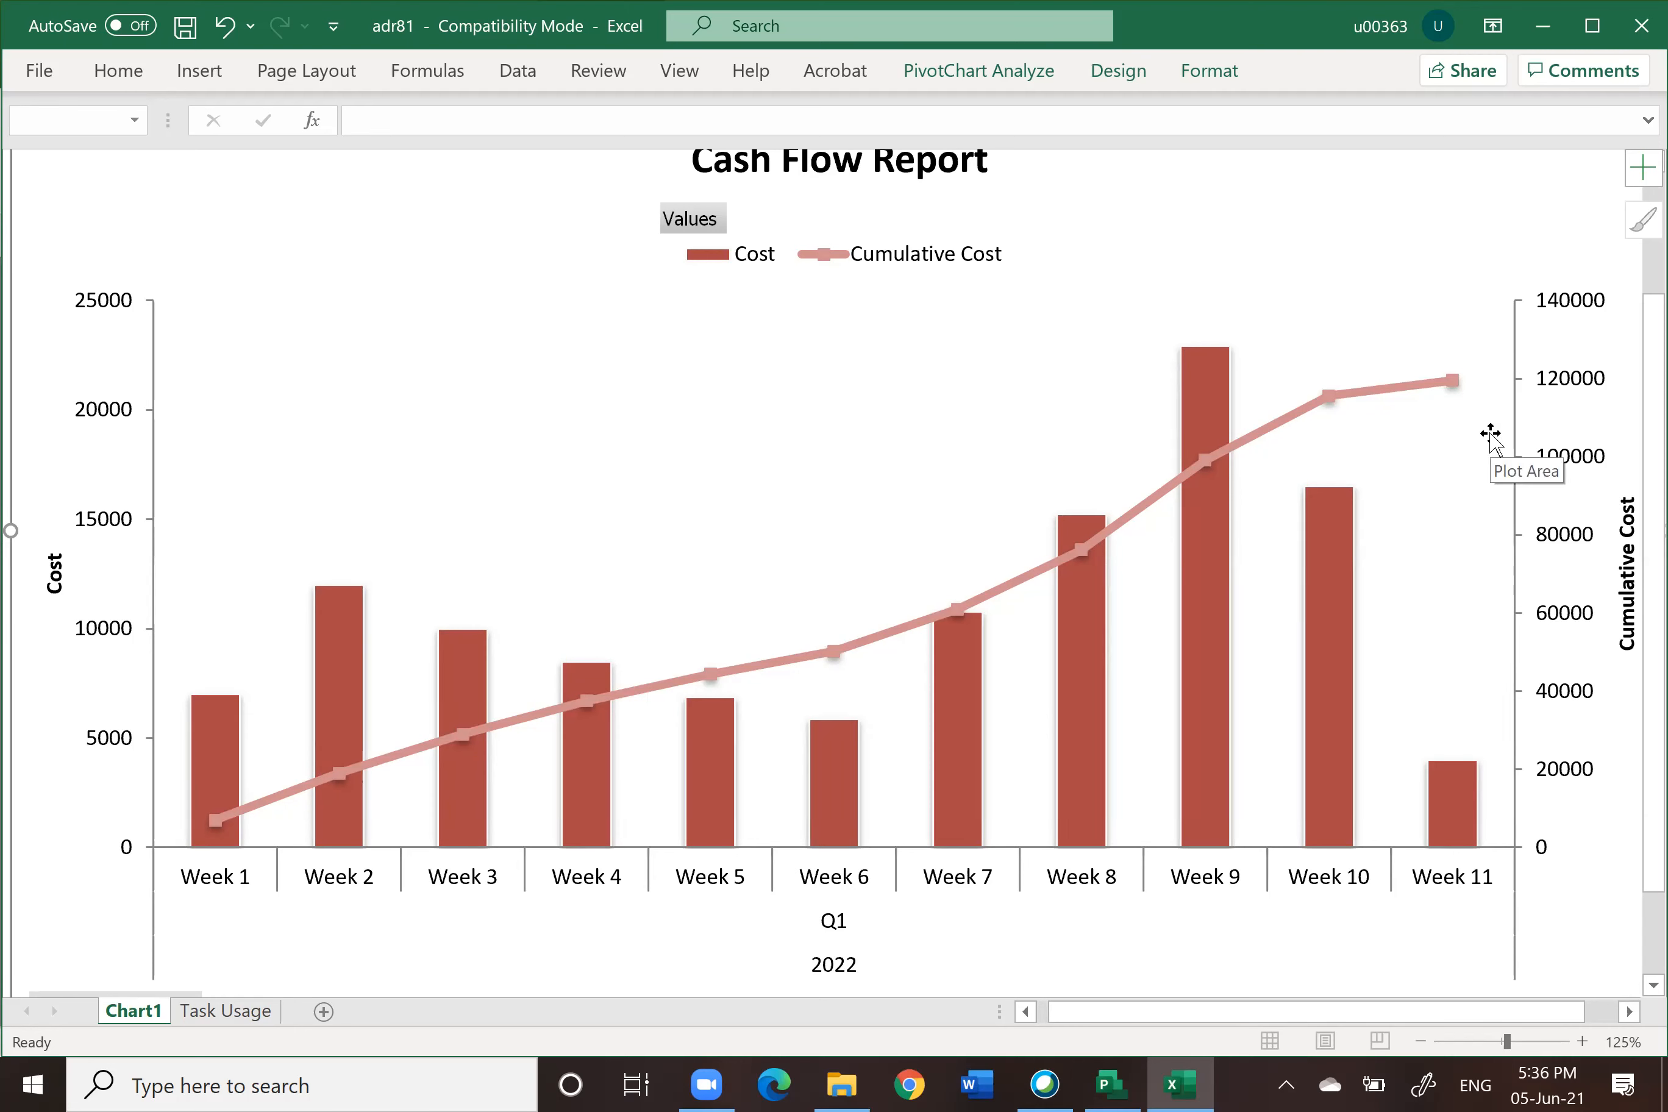
mouse_move(1220, 561)
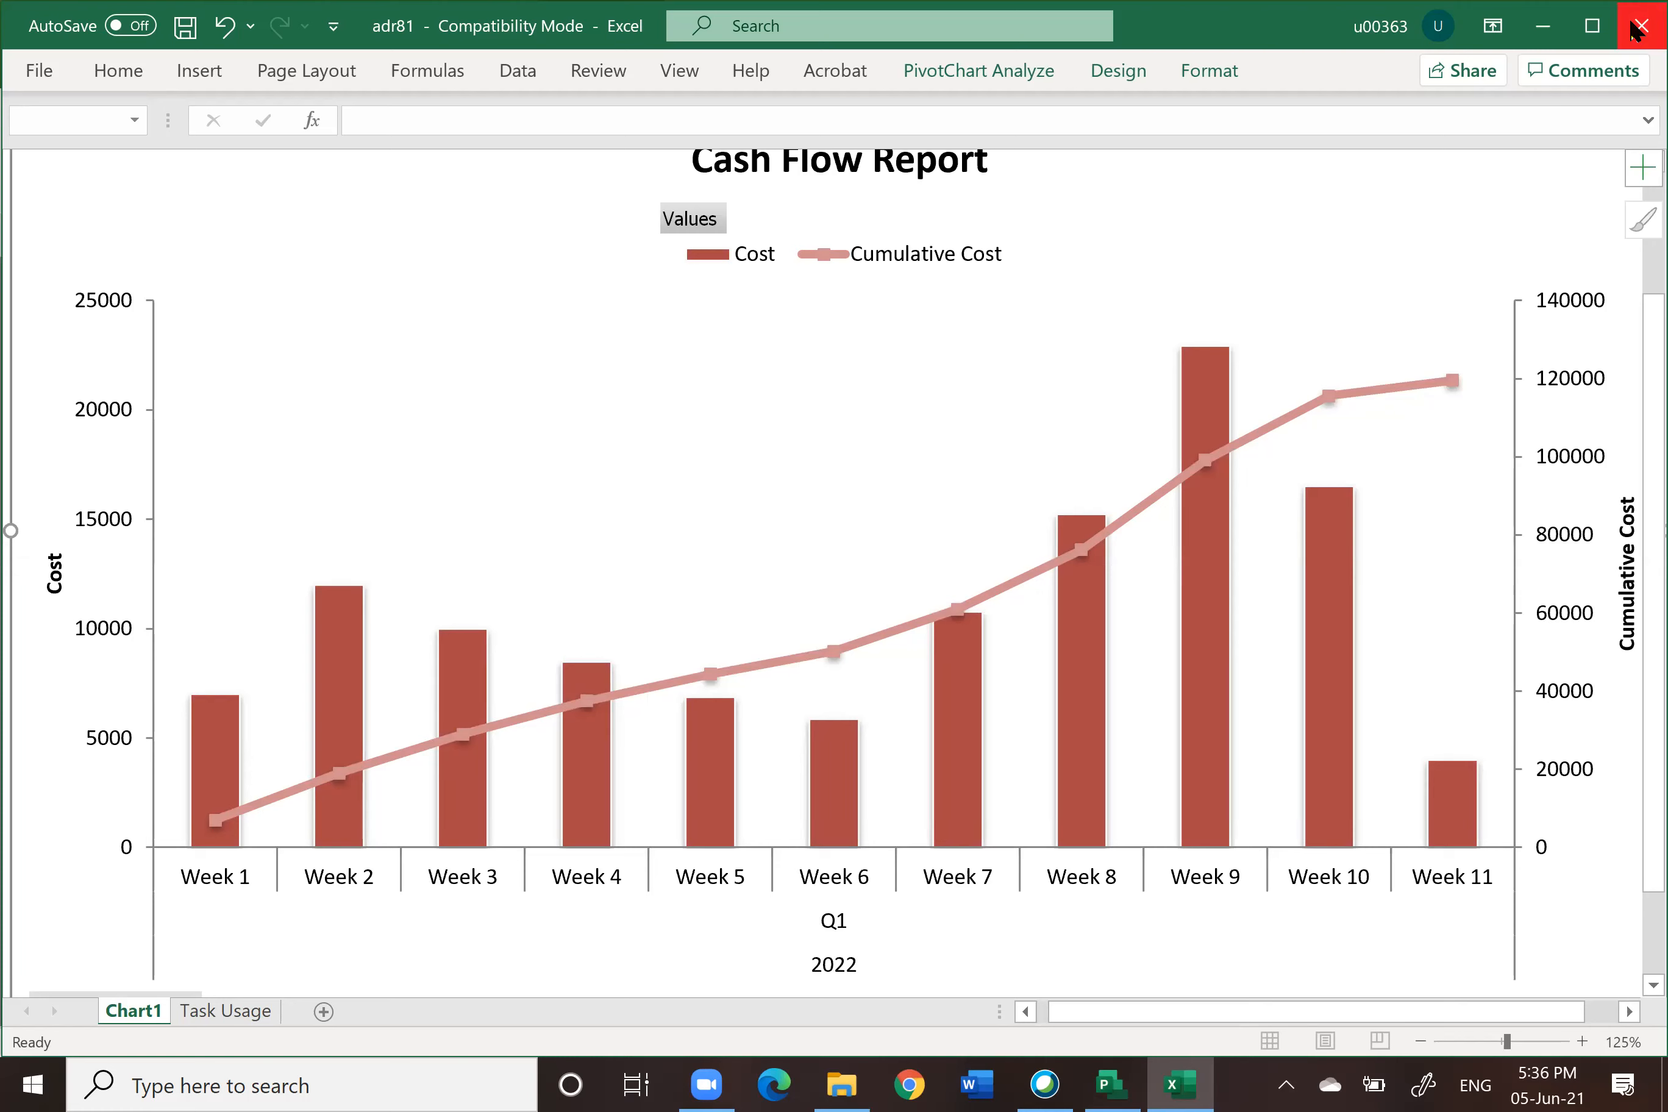
Step: Close the report workbook without saving and close the Visual Reports dialog
click(1633, 28)
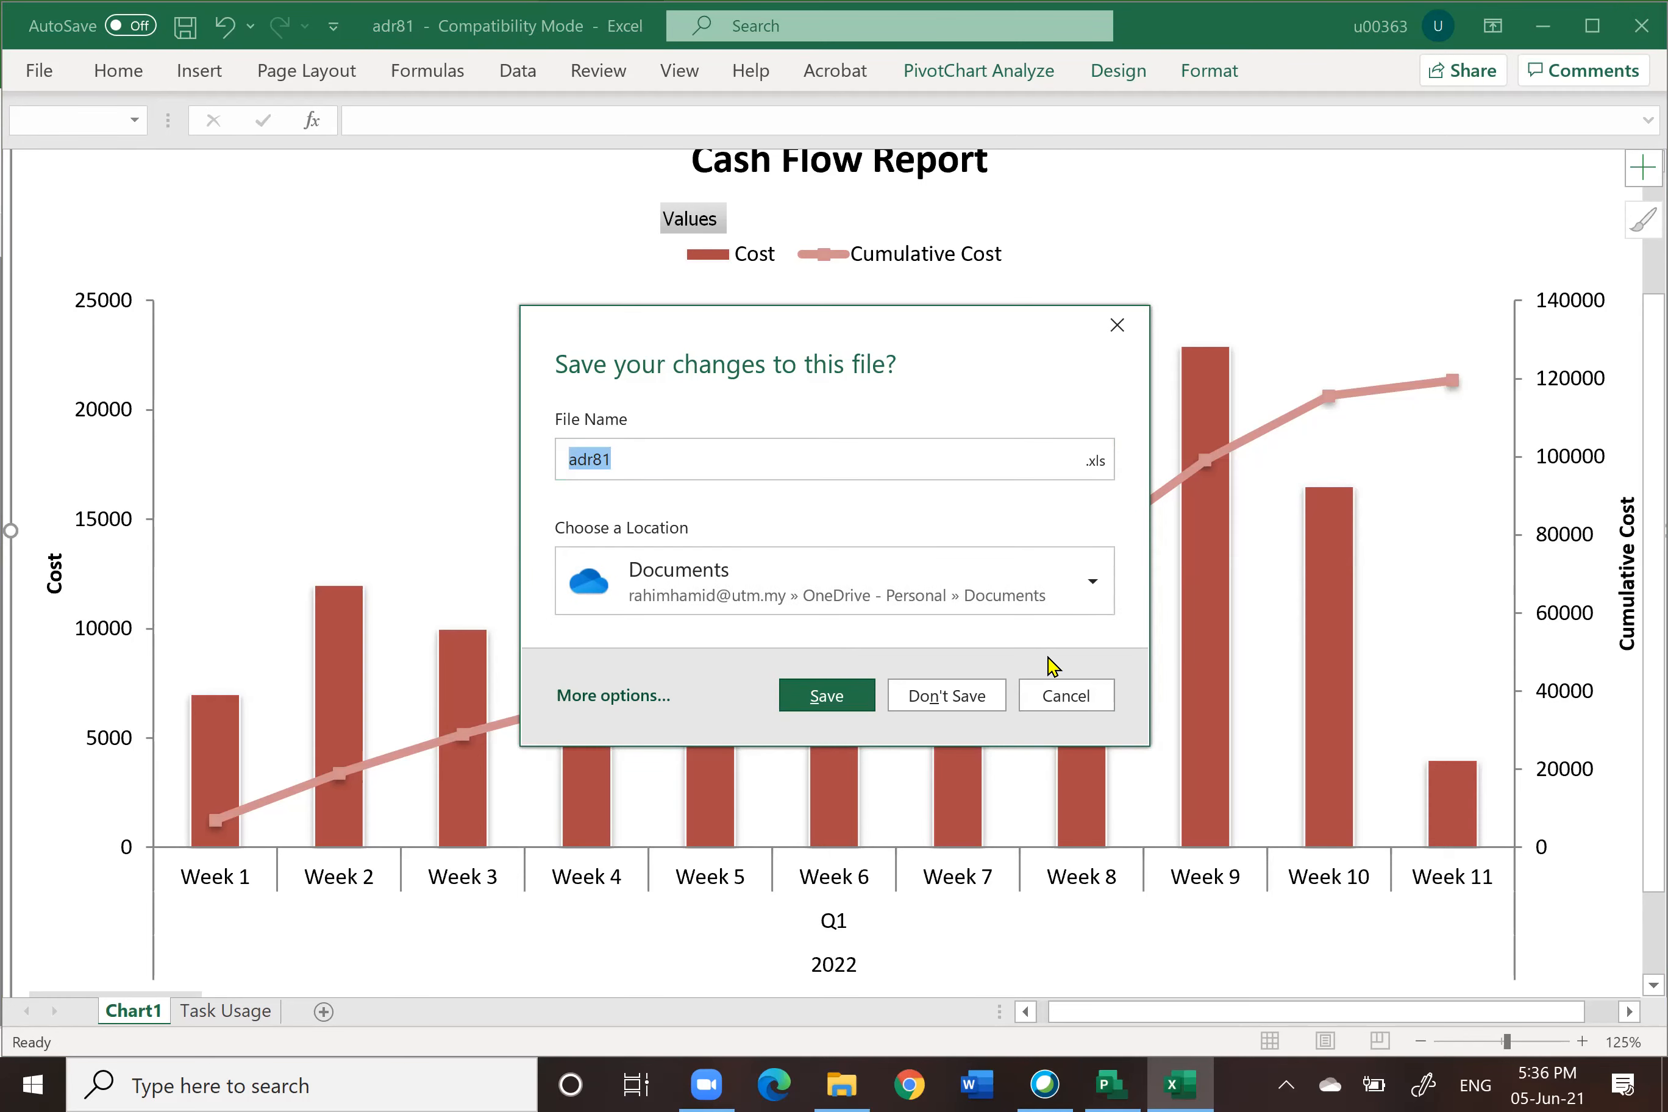
click(960, 695)
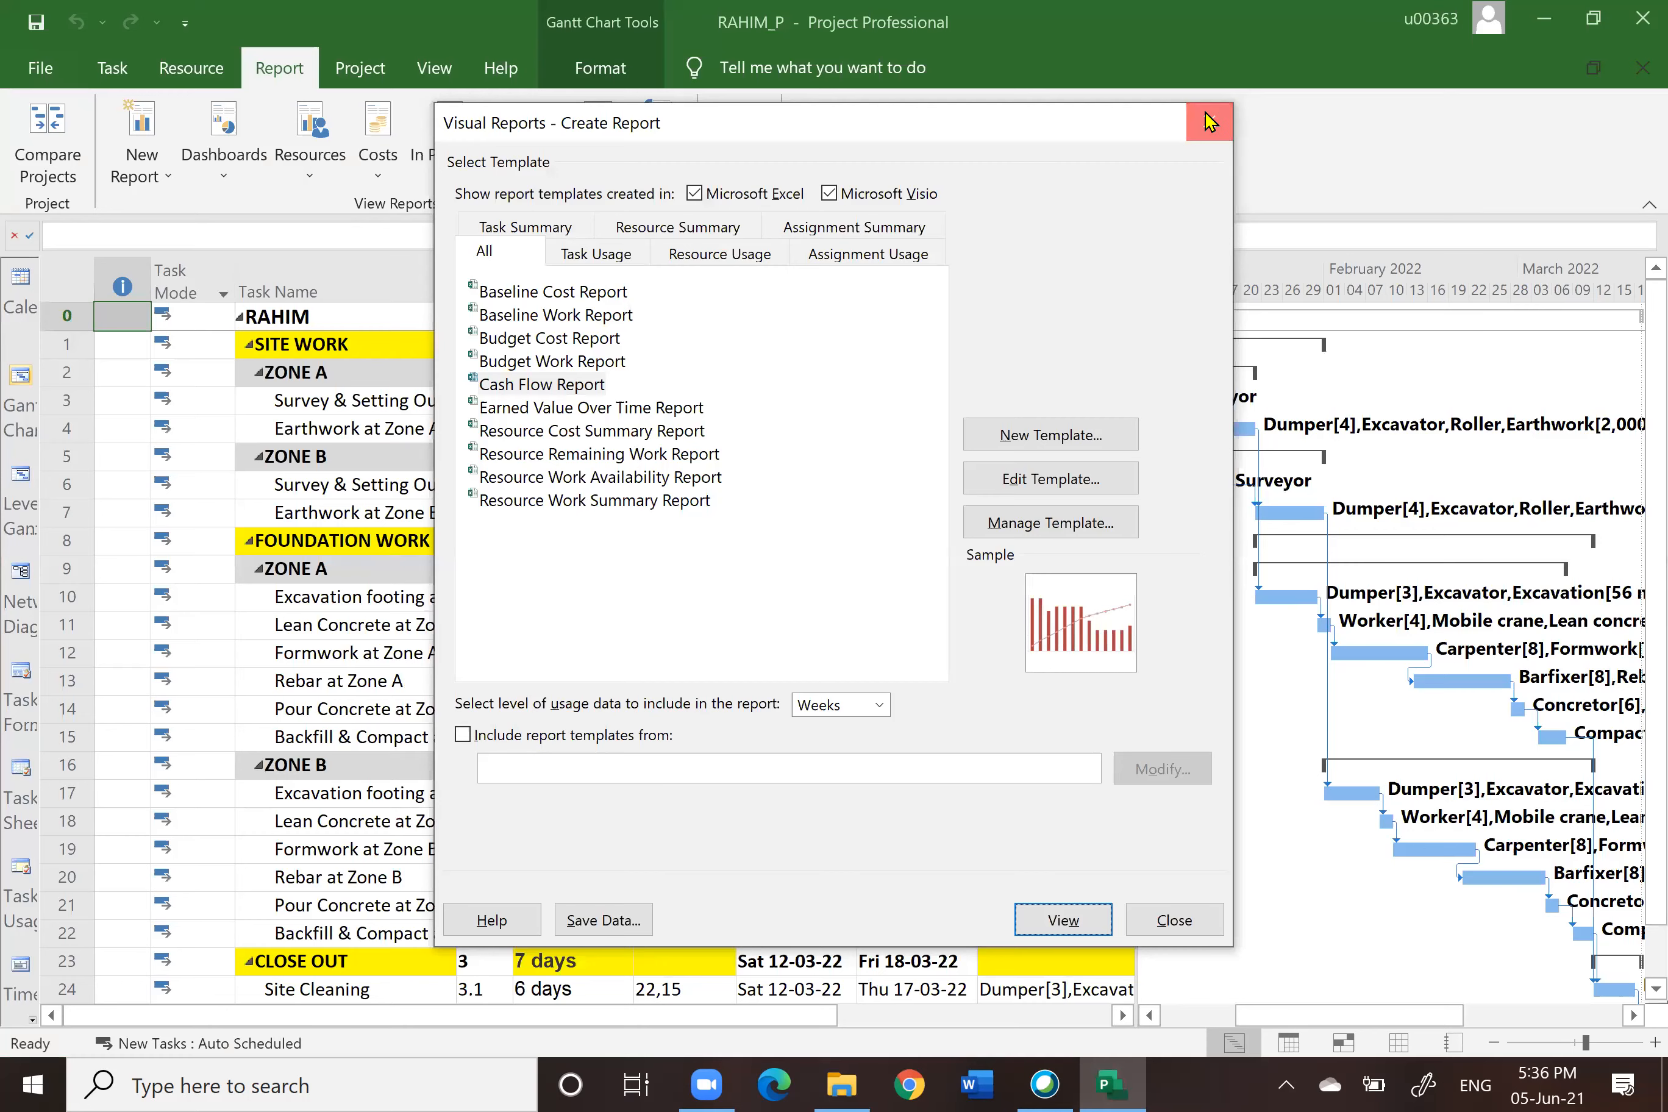
click(1208, 122)
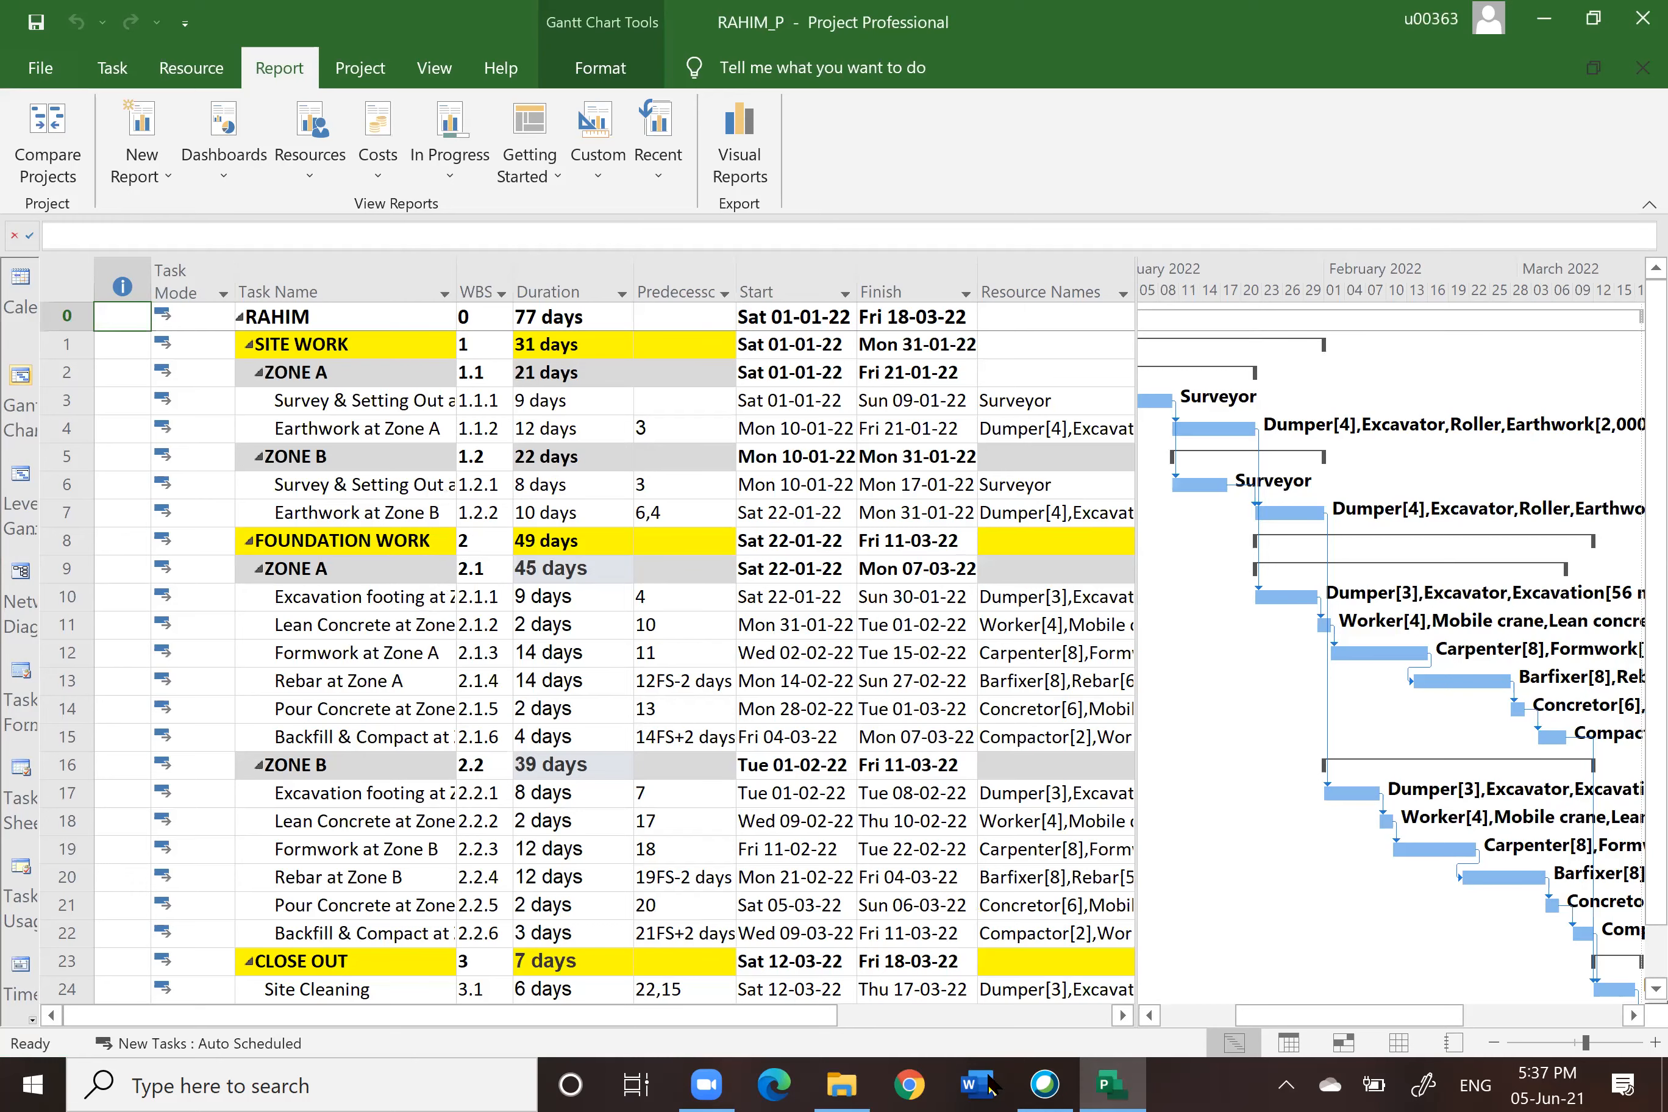
Step: Browse from the 2. PLAN folder up to the DATA > Data folder and open the Project S curve workbook
click(842, 1085)
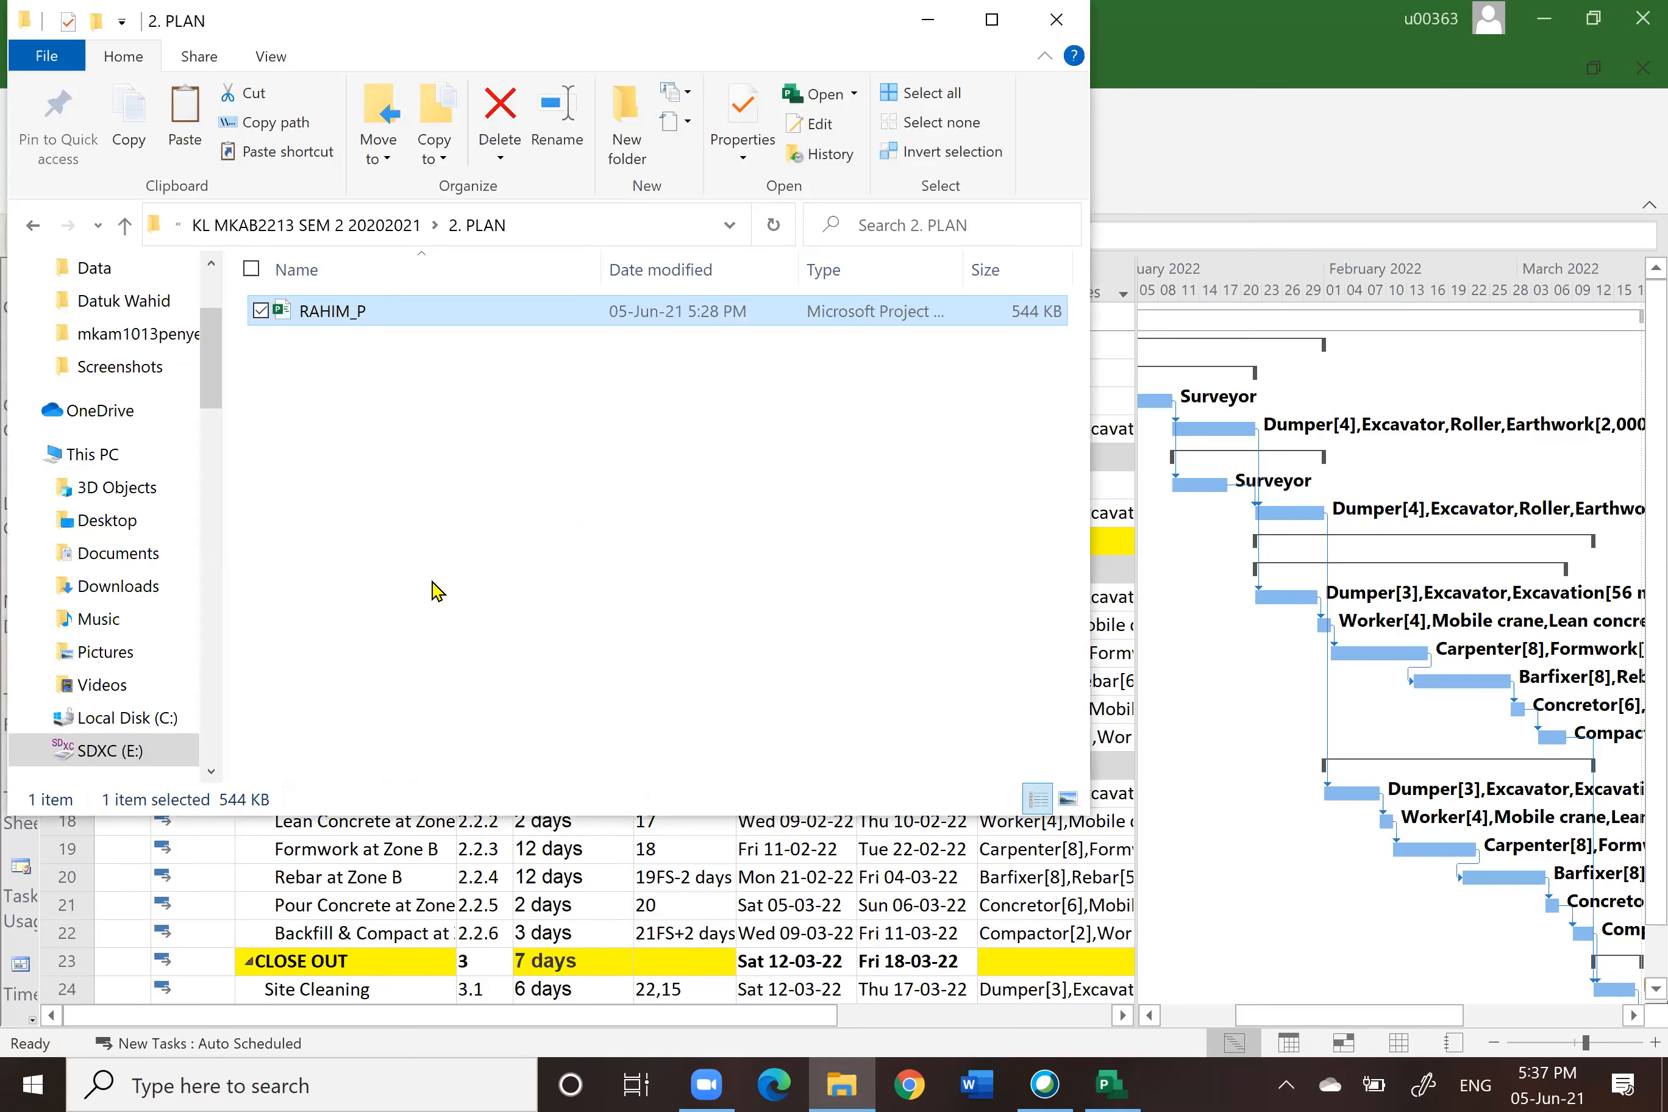
click(124, 227)
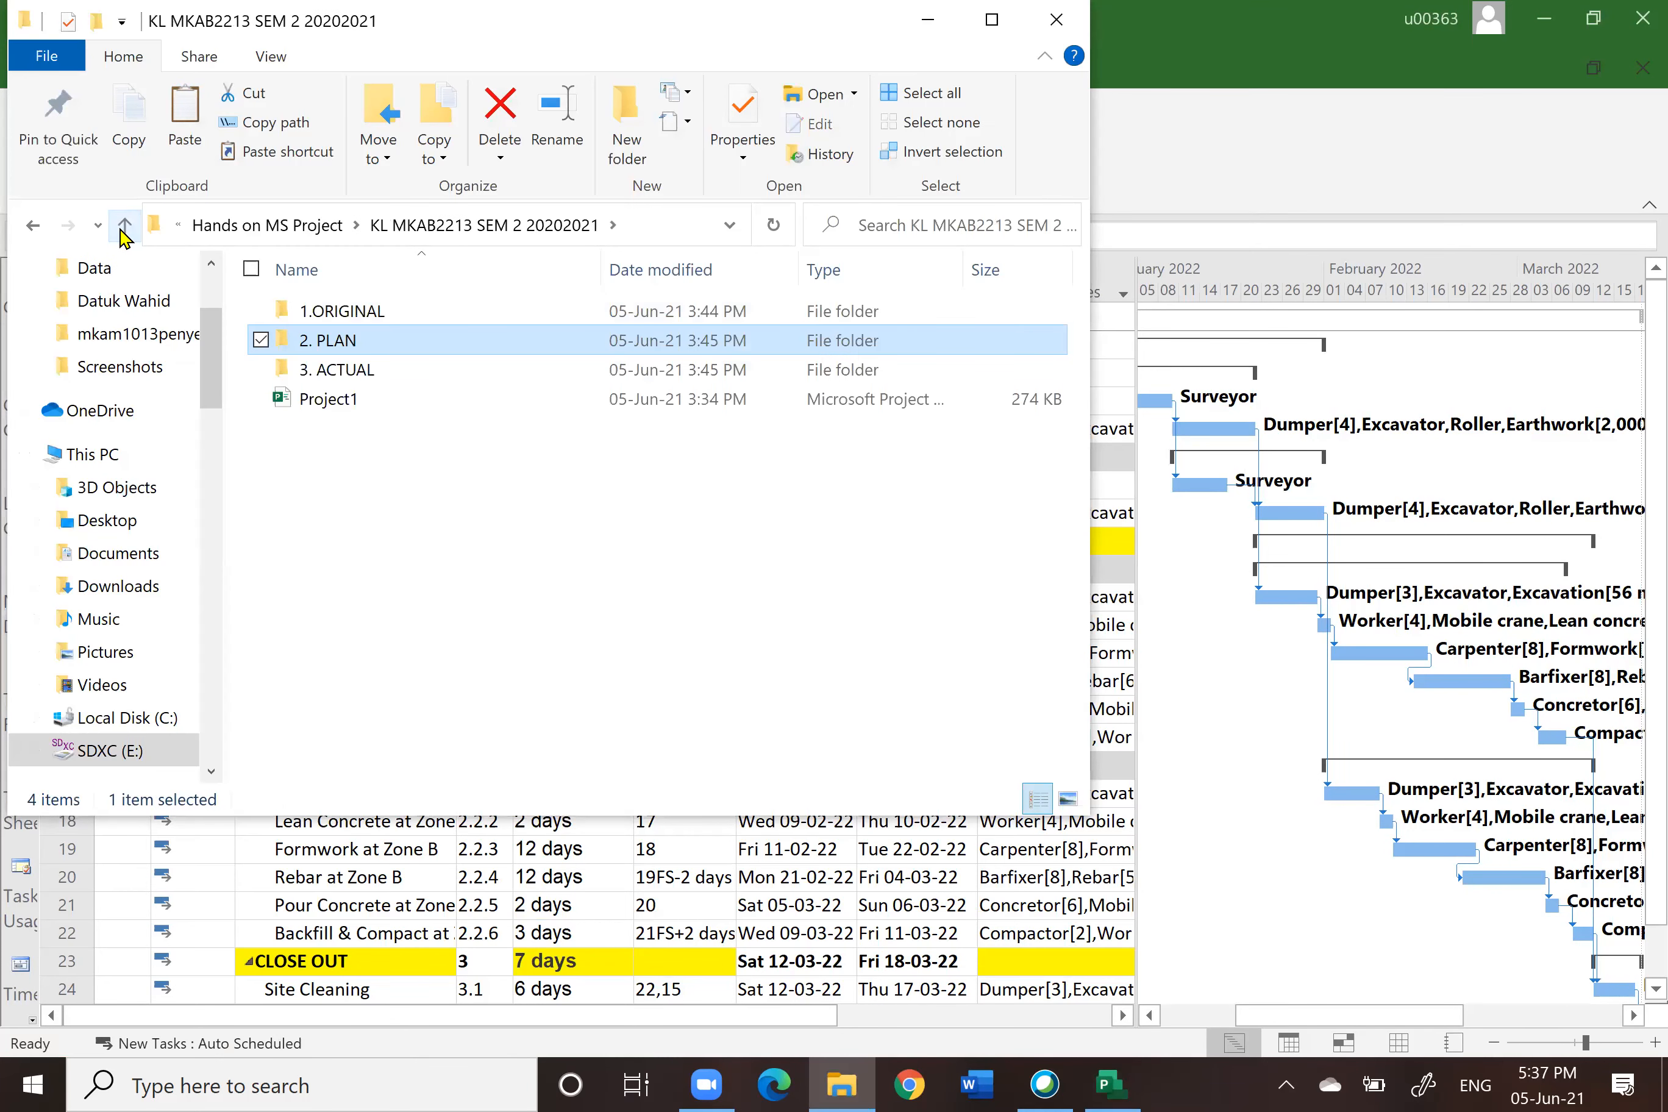
click(125, 227)
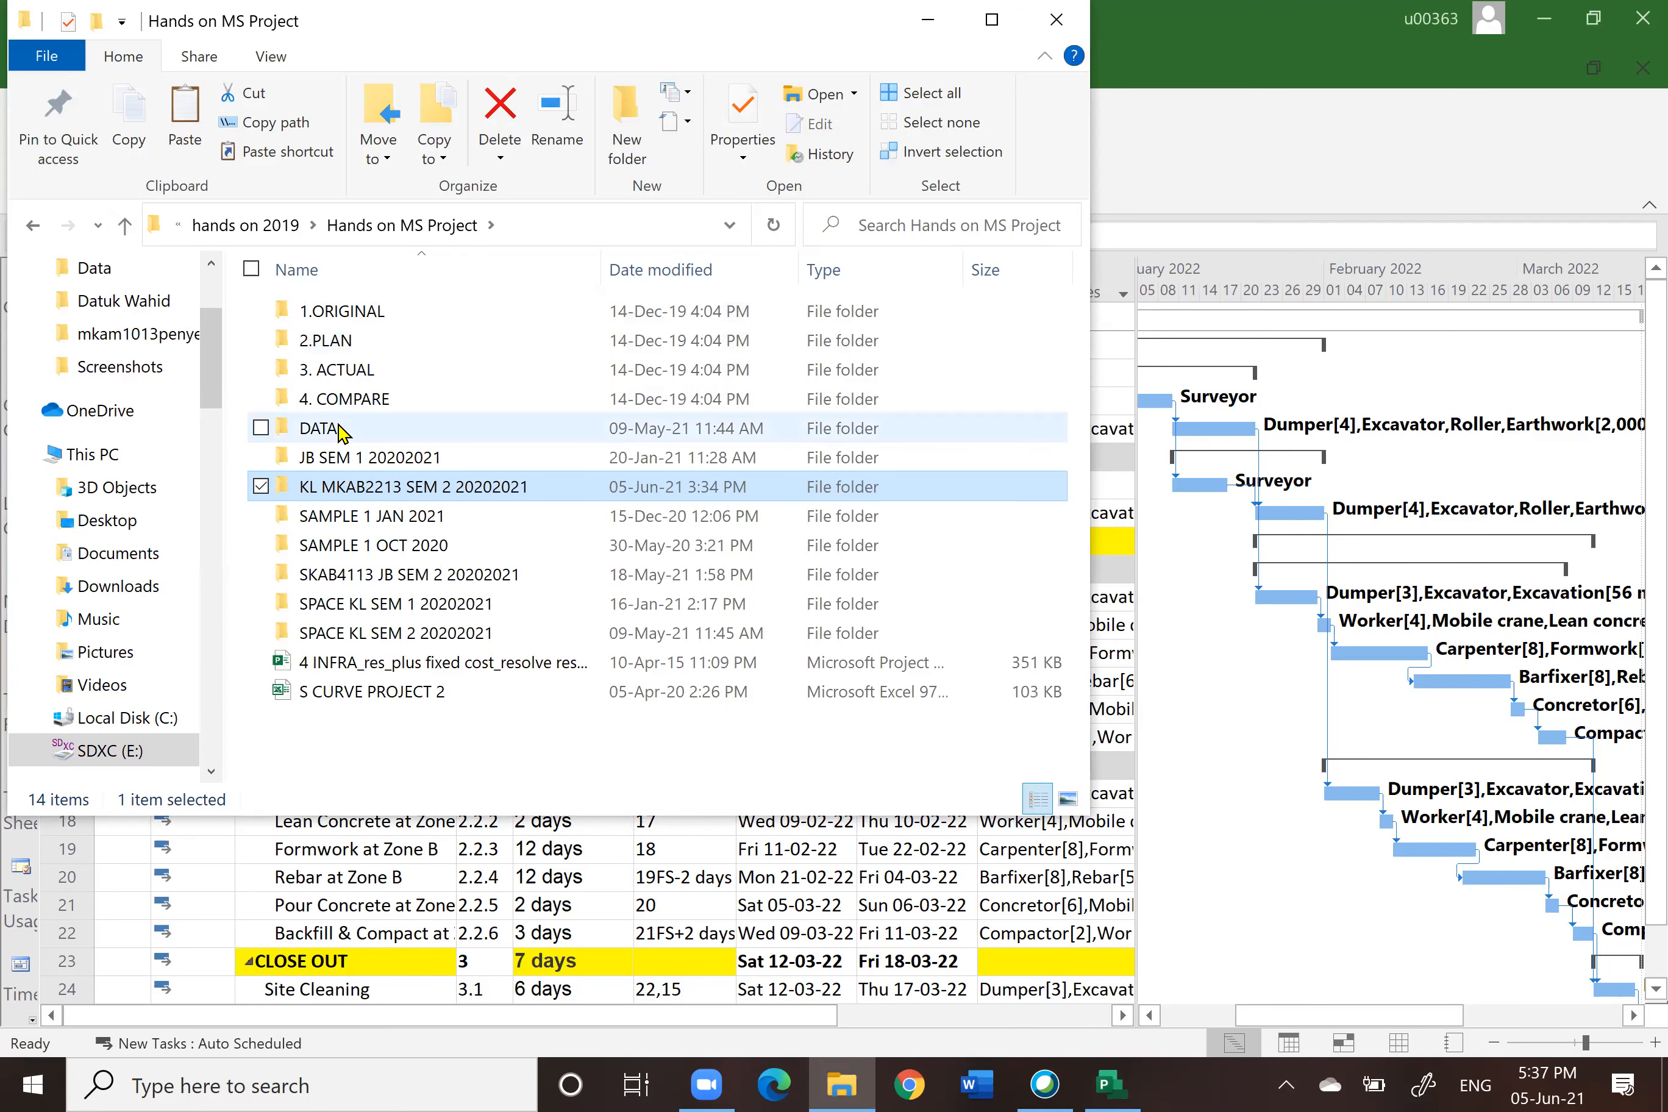
double_click(337, 428)
click(327, 314)
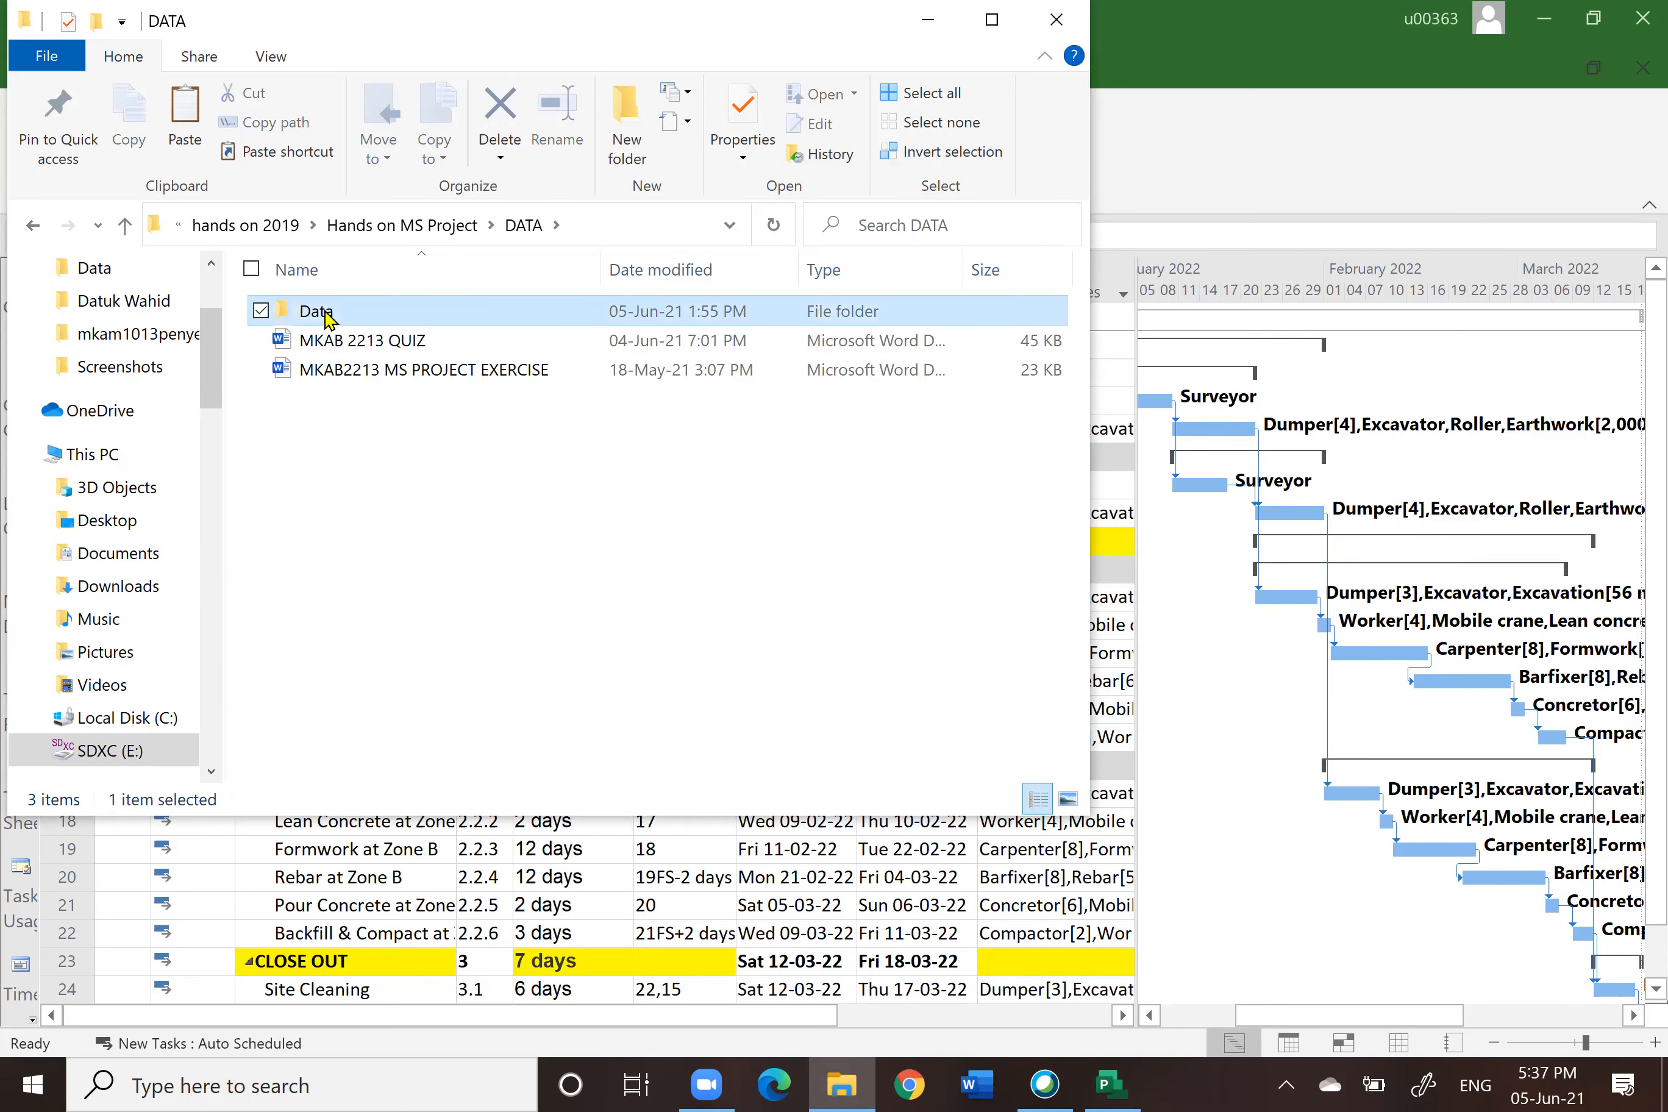
double_click(327, 313)
click(363, 318)
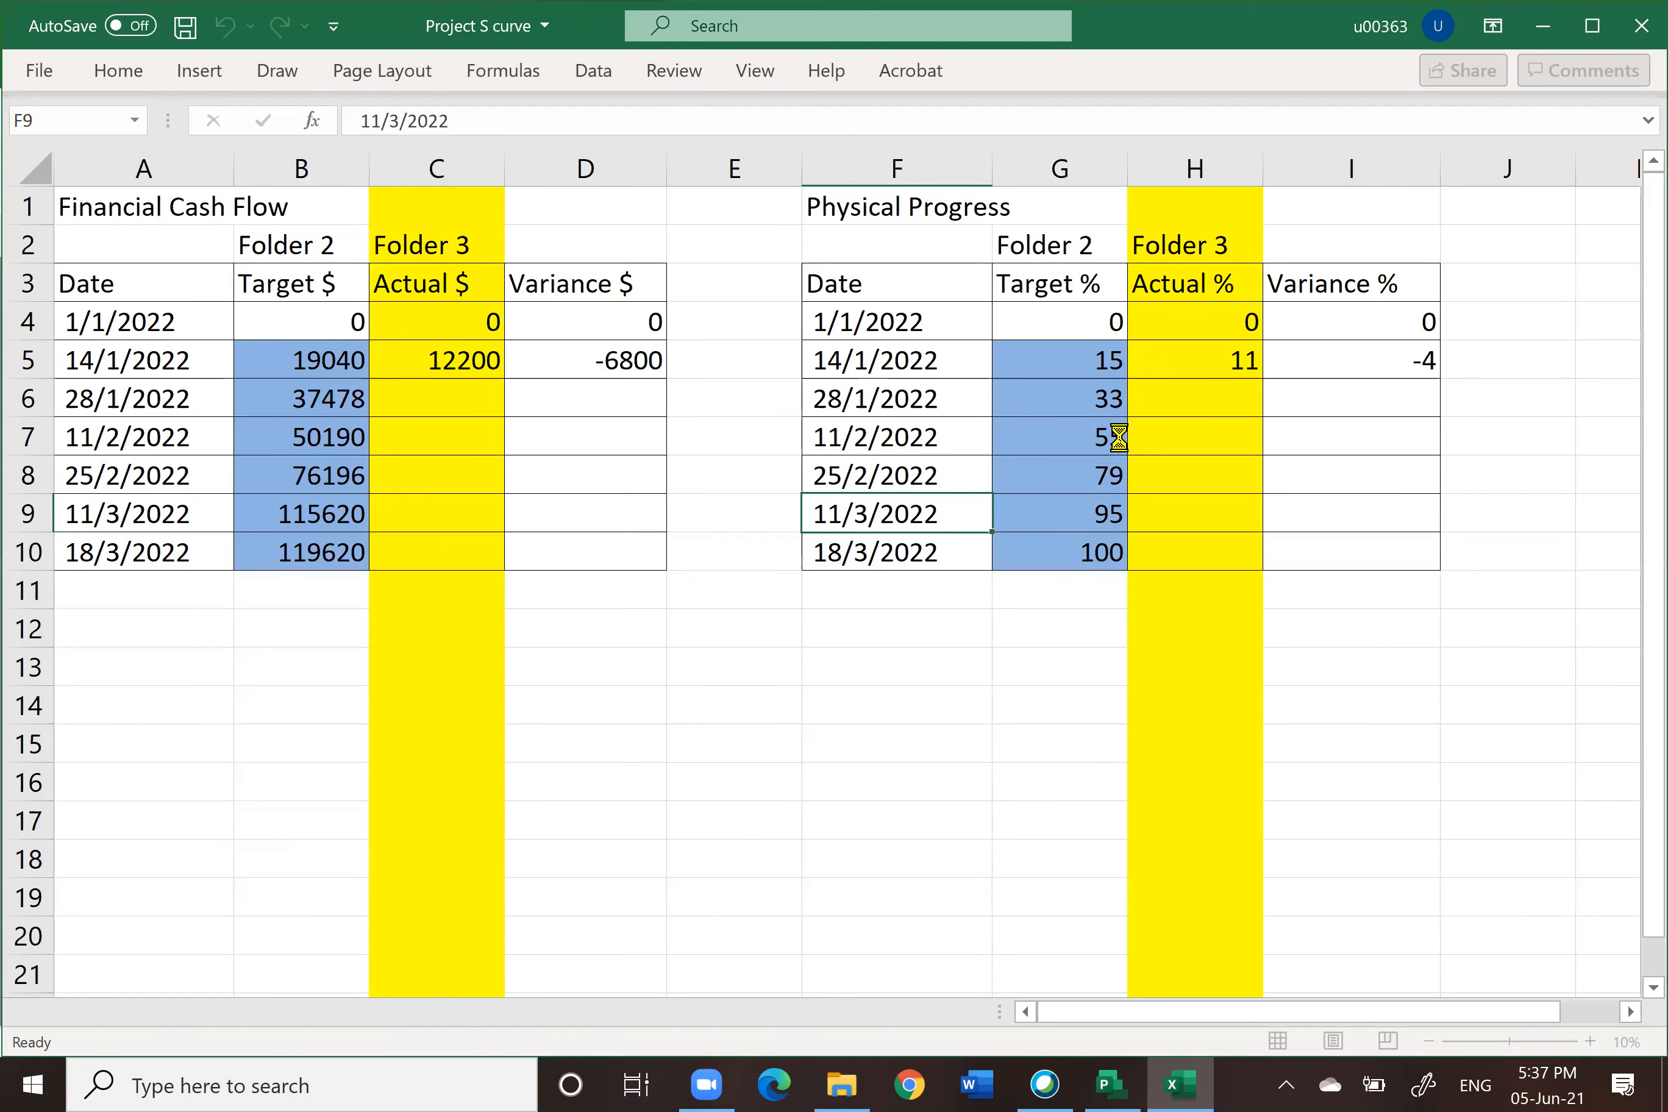
Step: Examine the Financial Cash Flow dates and Folder 2 Target $ values row by row
click(288, 676)
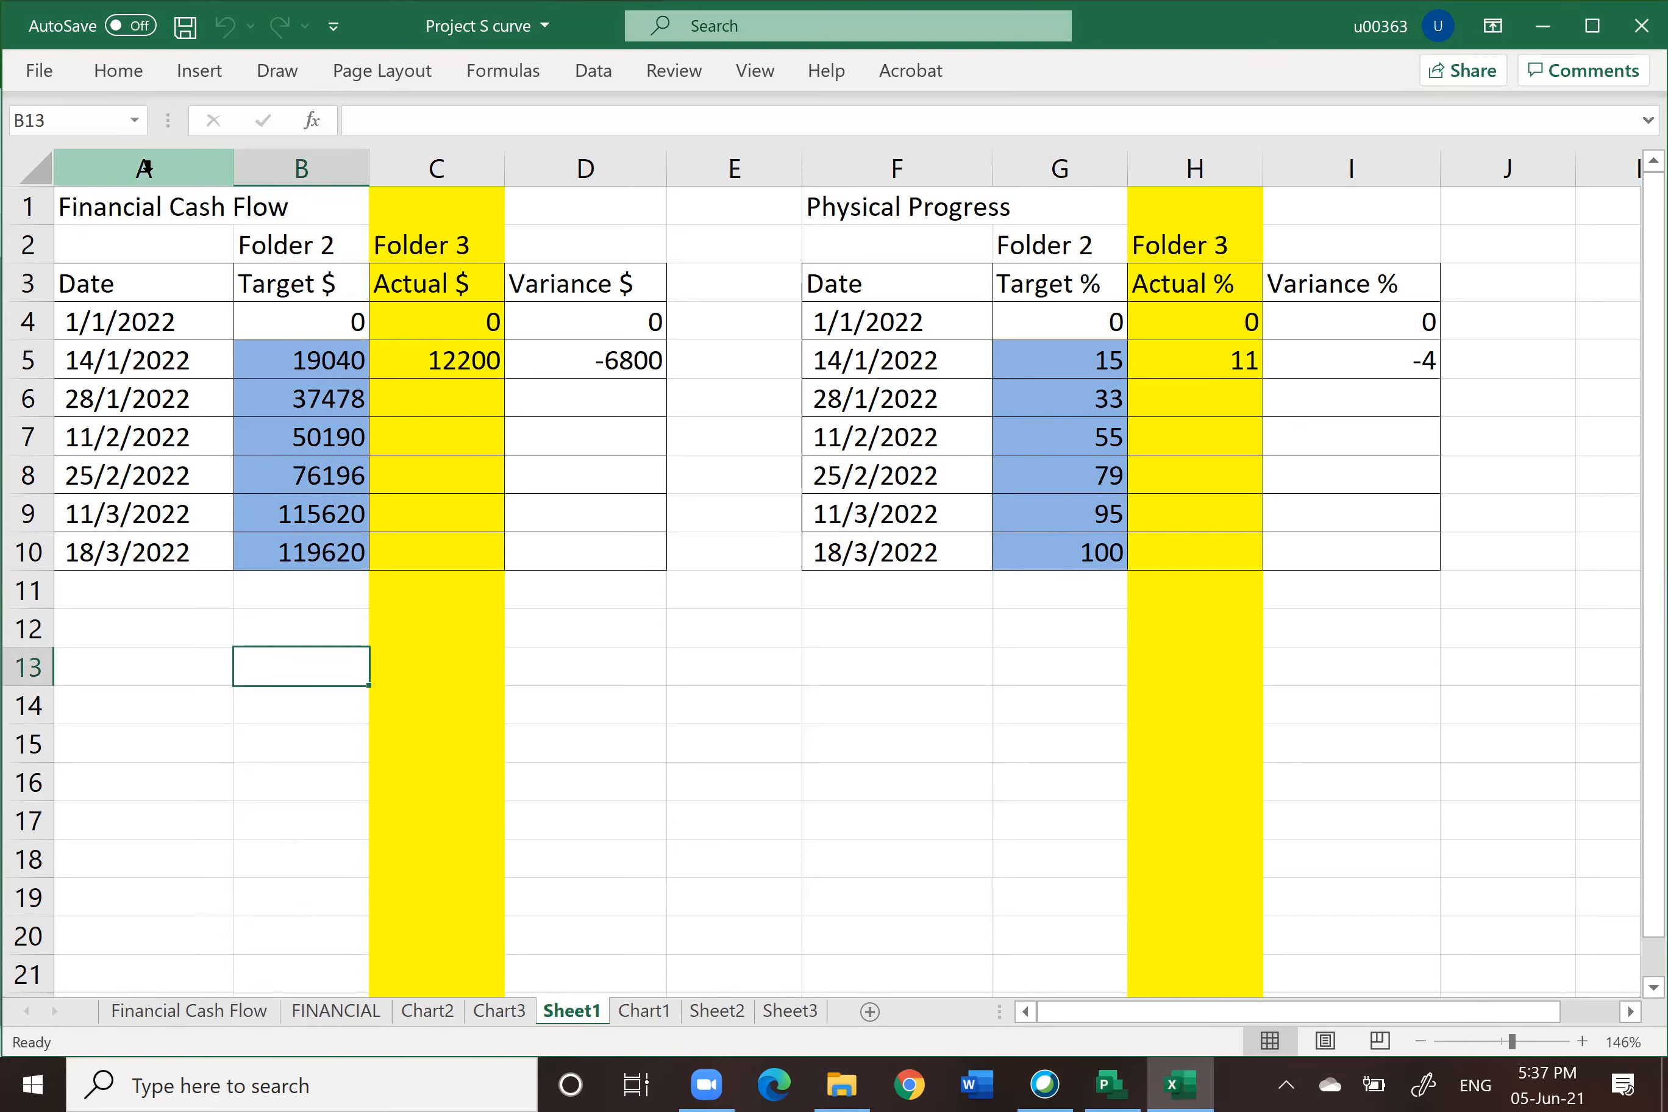
click(135, 168)
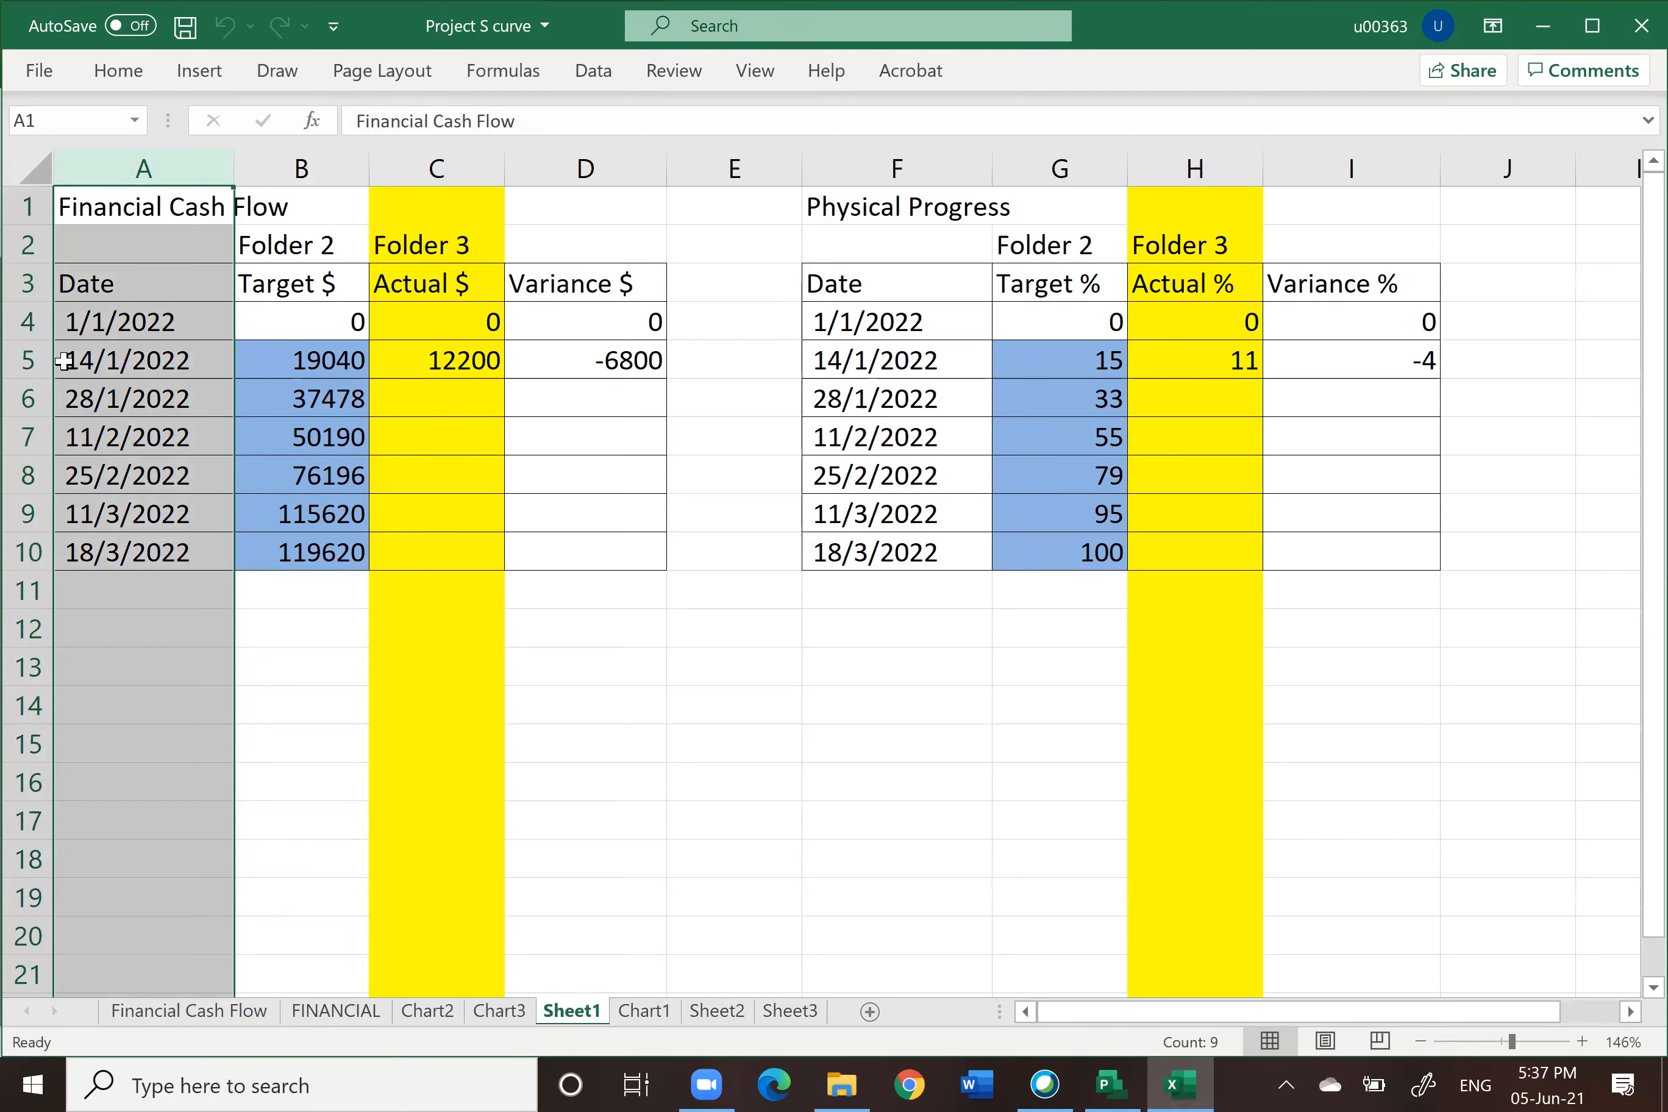
drag(68, 352, 313, 358)
drag(328, 368, 324, 365)
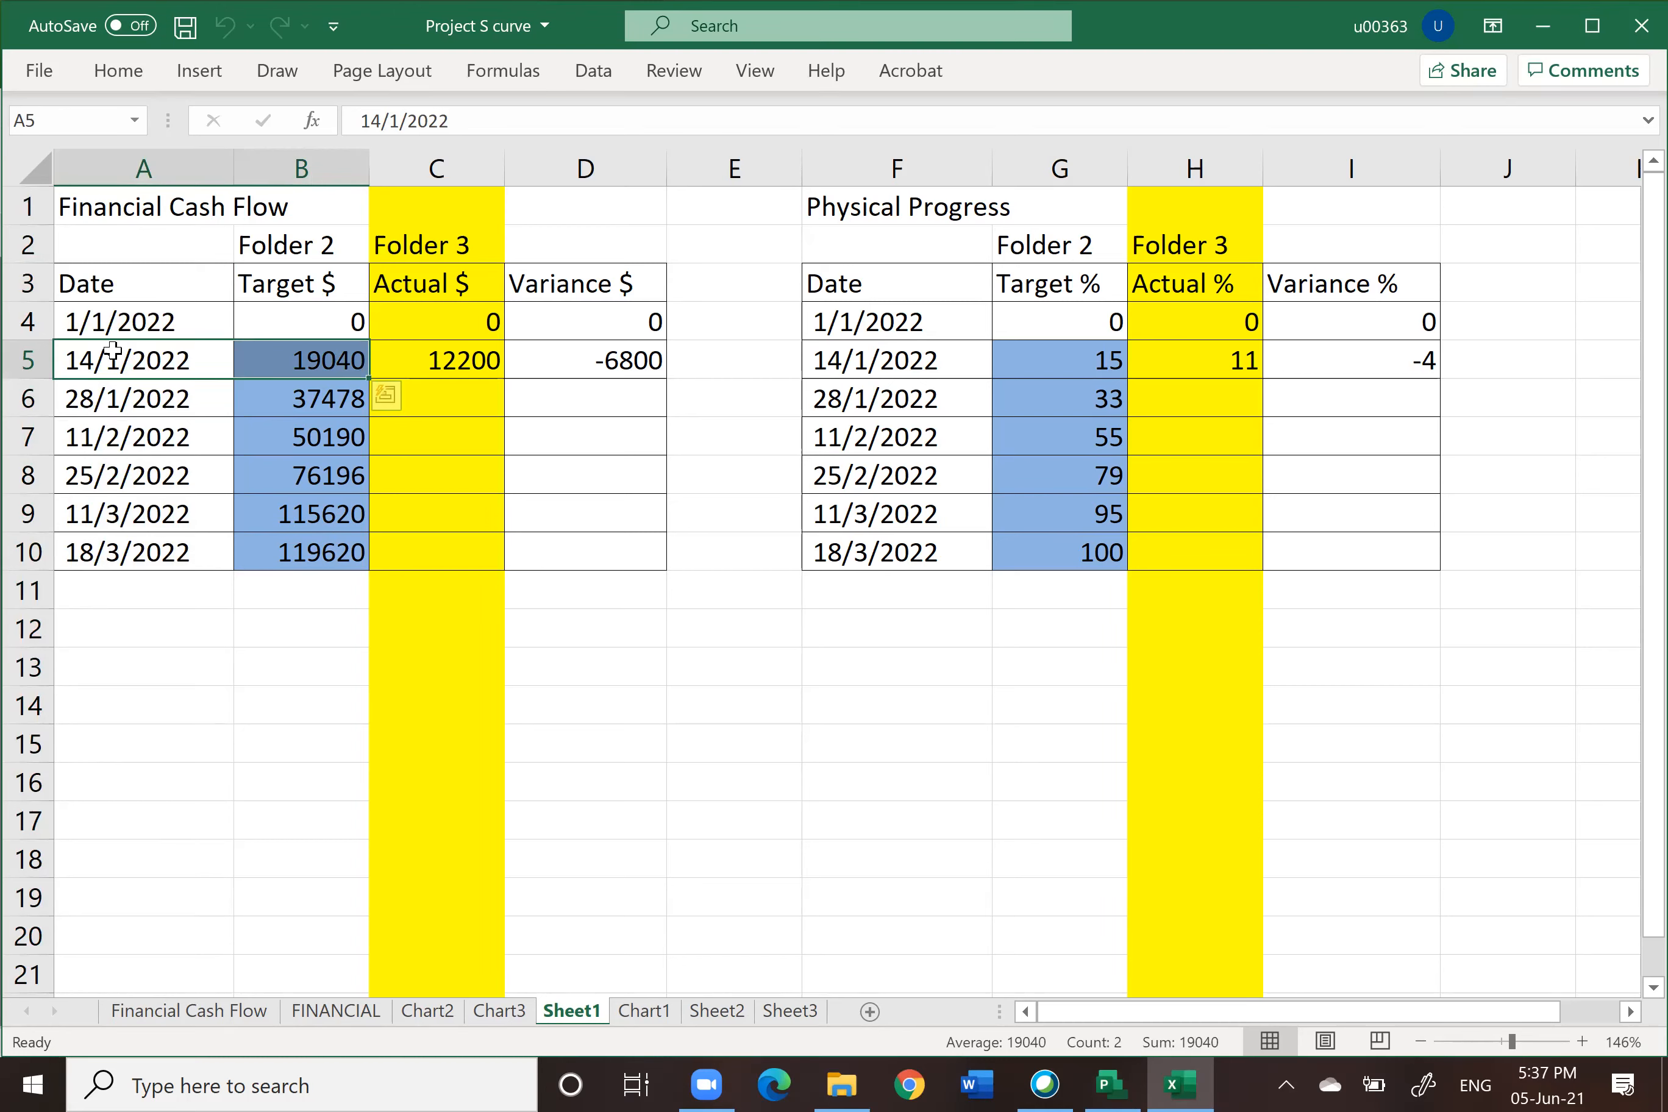
drag(78, 428, 320, 439)
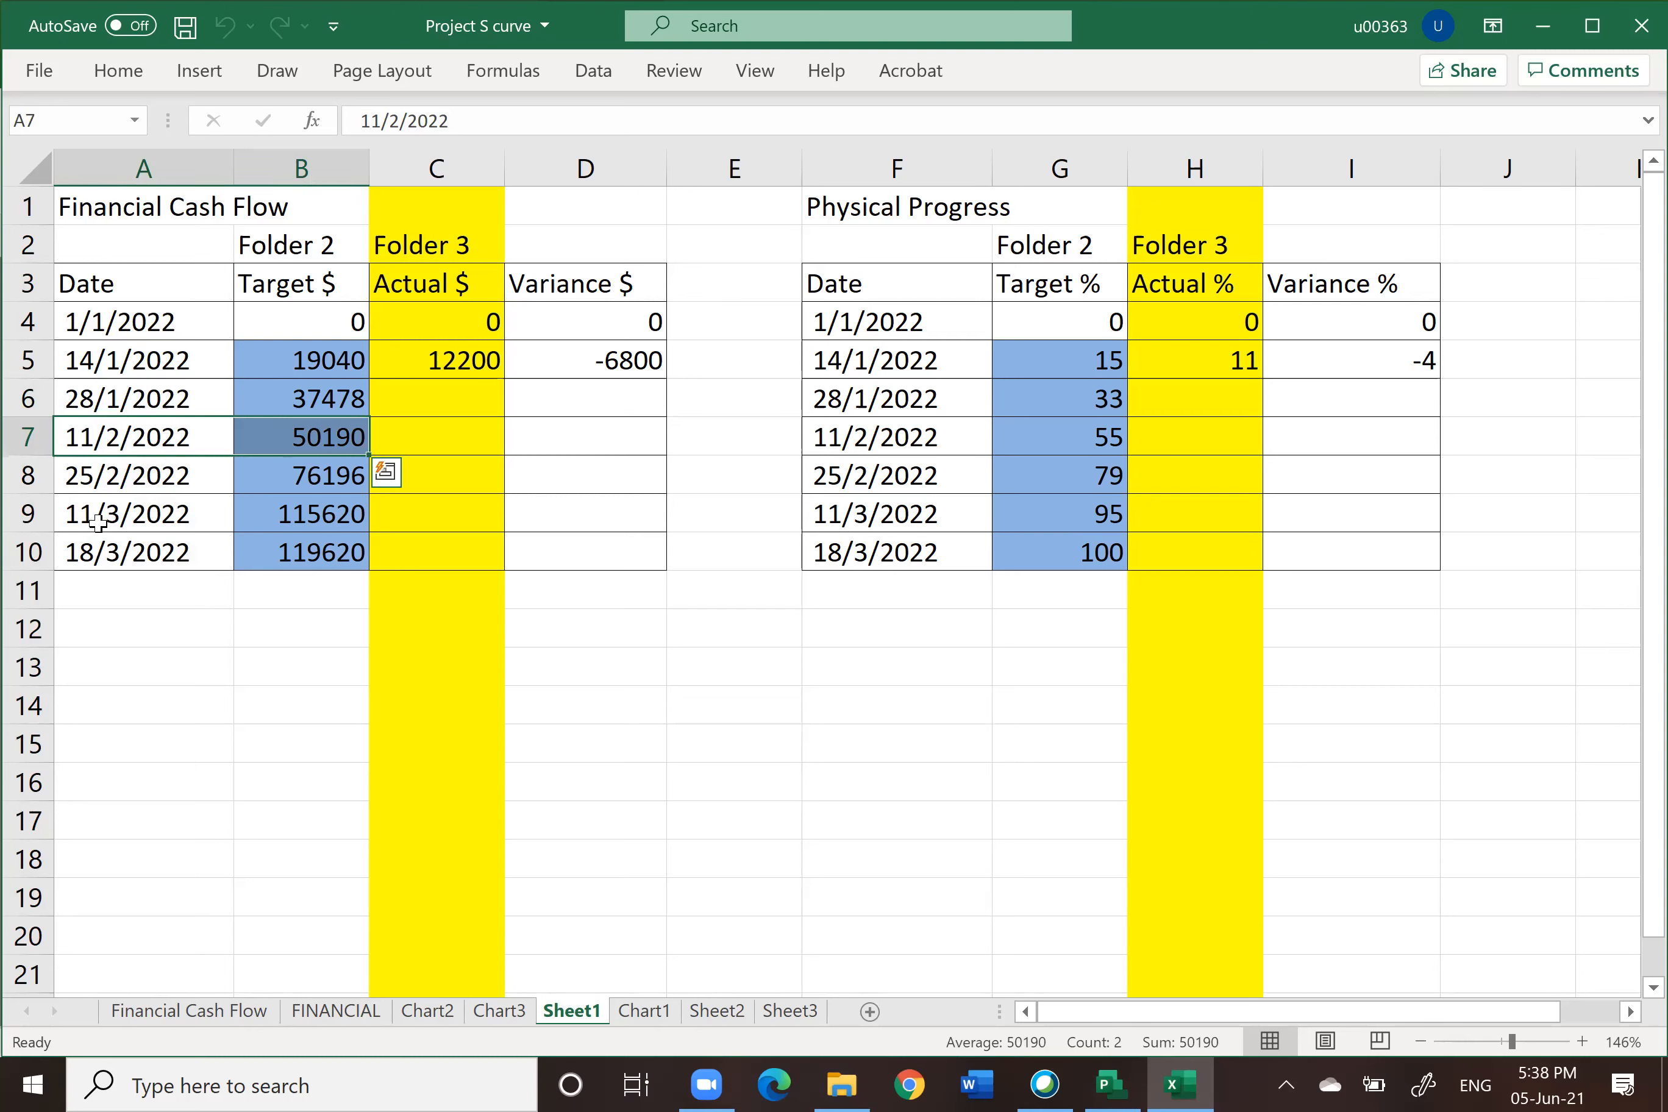
drag(85, 513, 328, 507)
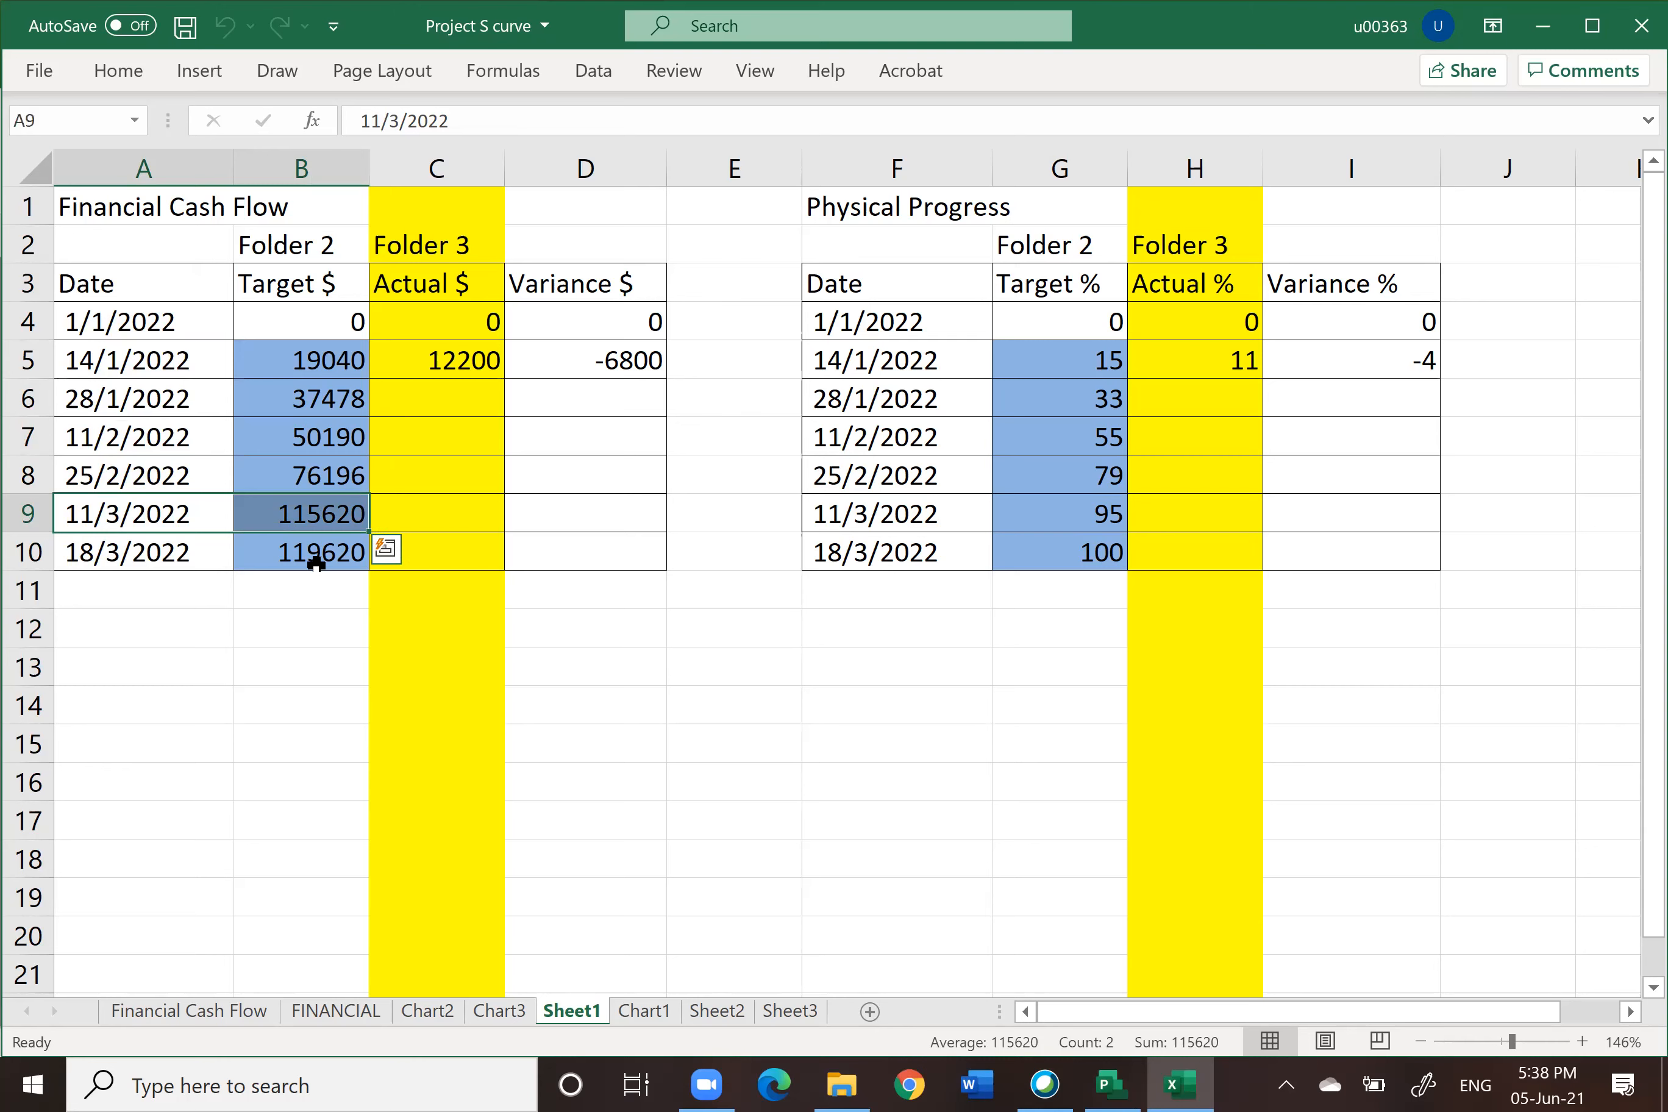
click(276, 664)
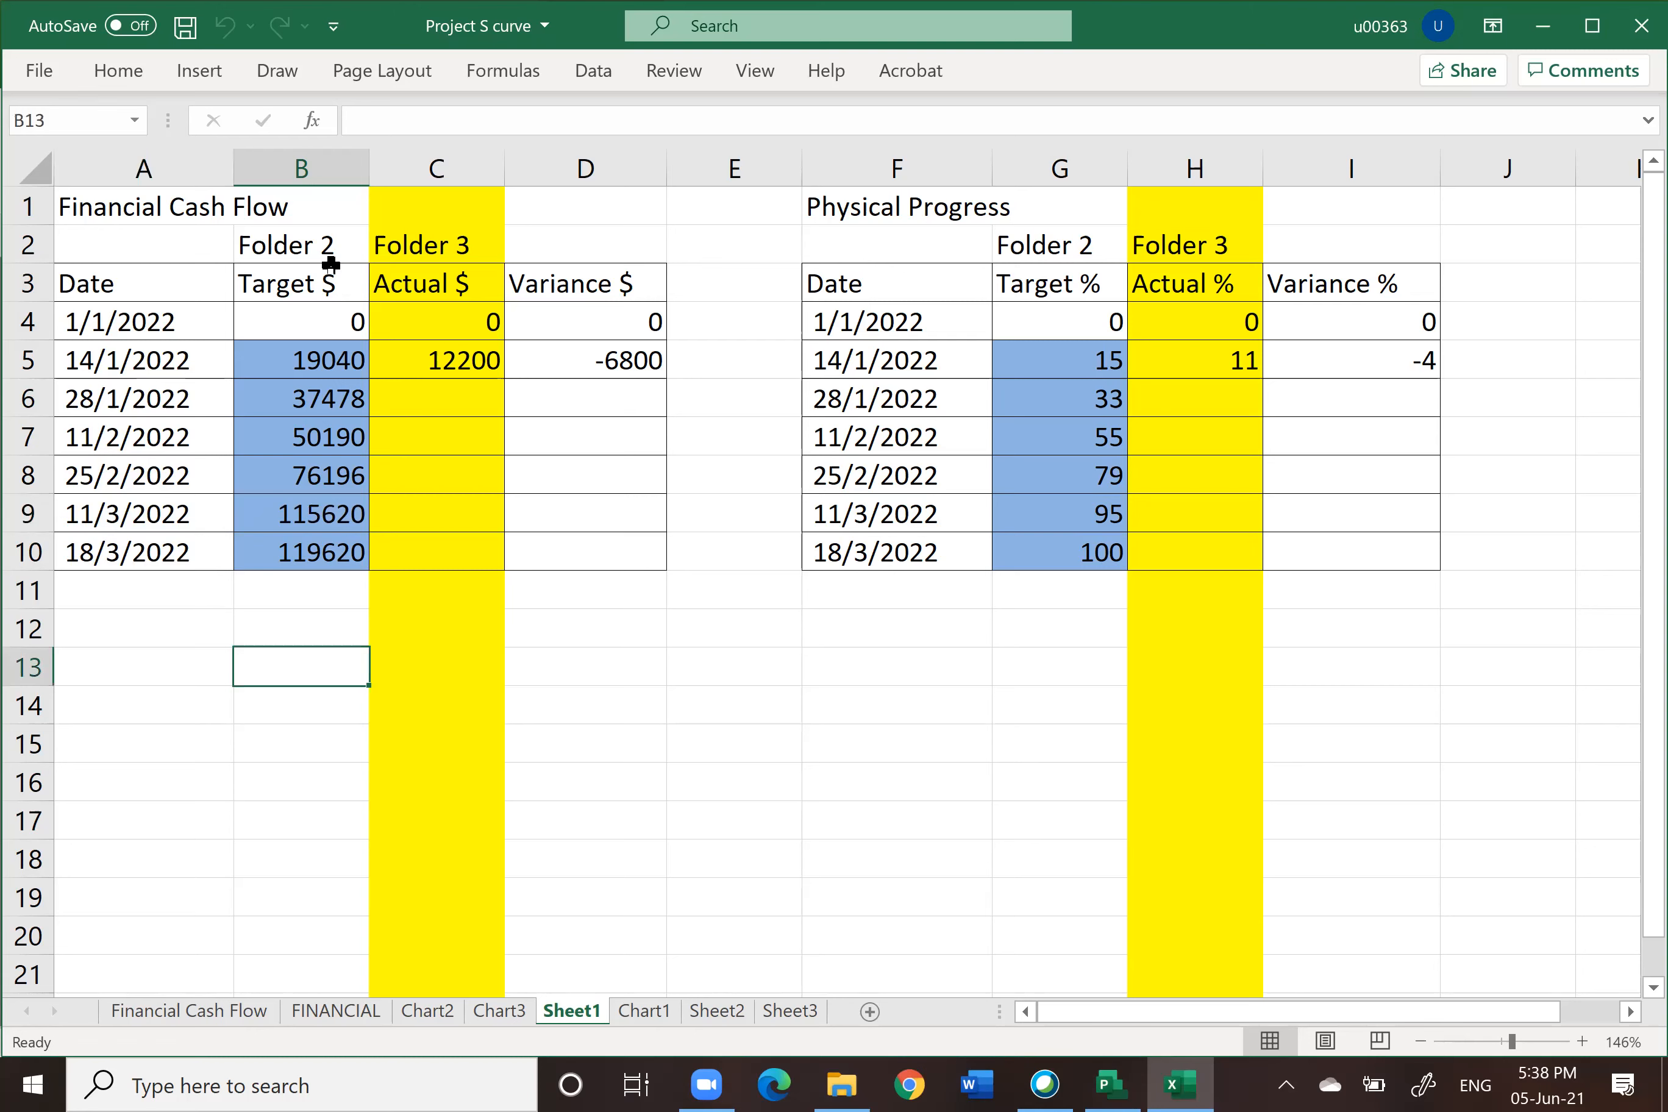
click(332, 354)
click(328, 397)
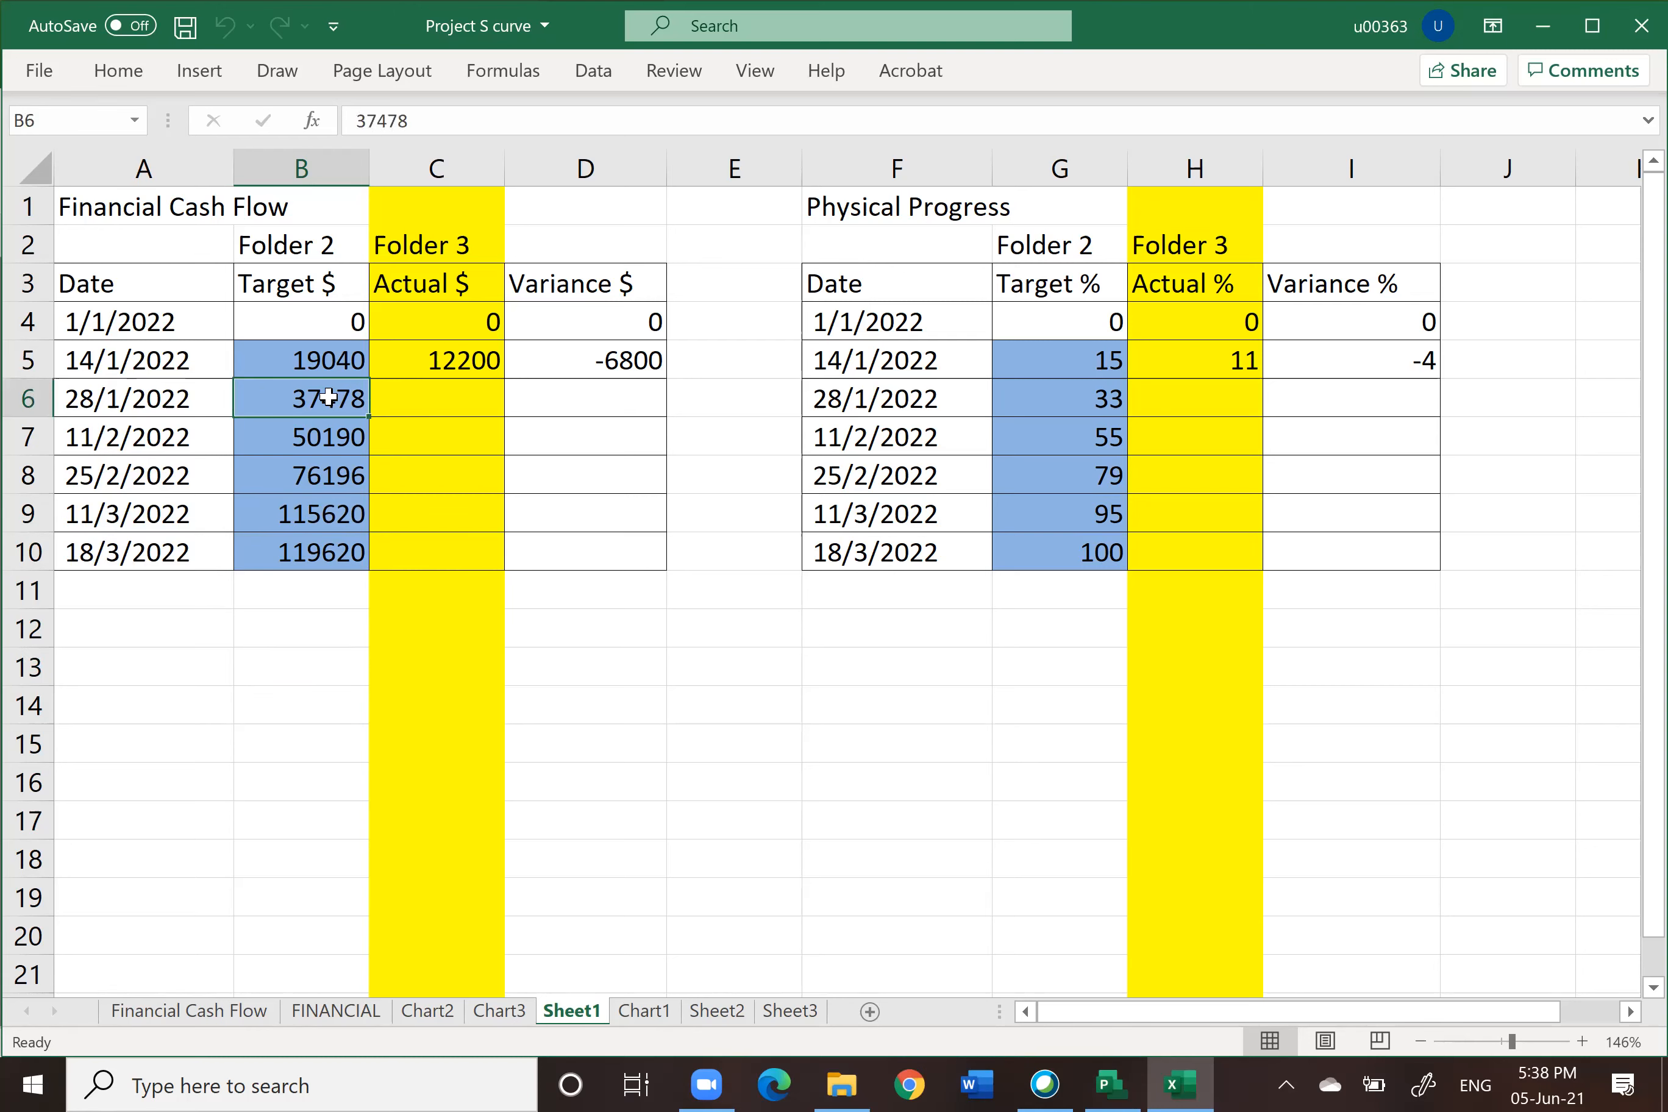
Step: Examine the remaining Target $ cells and the Physical Progress date and Target % columns
click(321, 434)
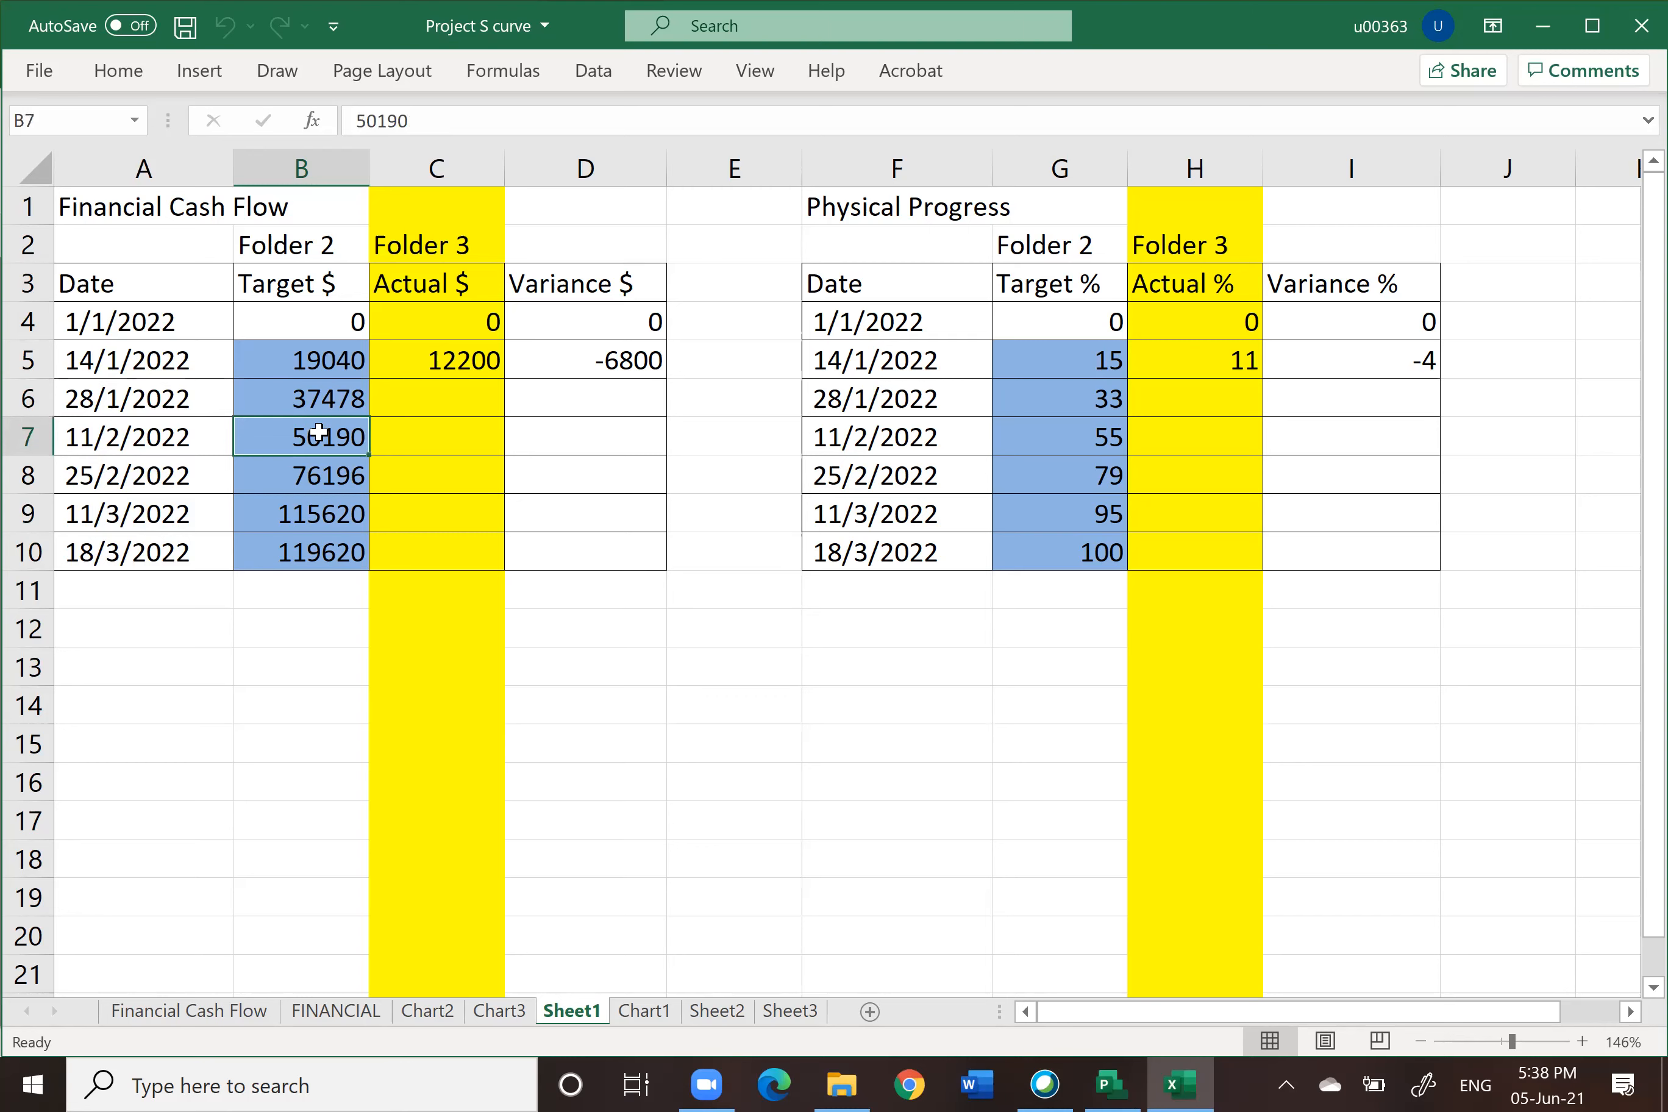
click(316, 602)
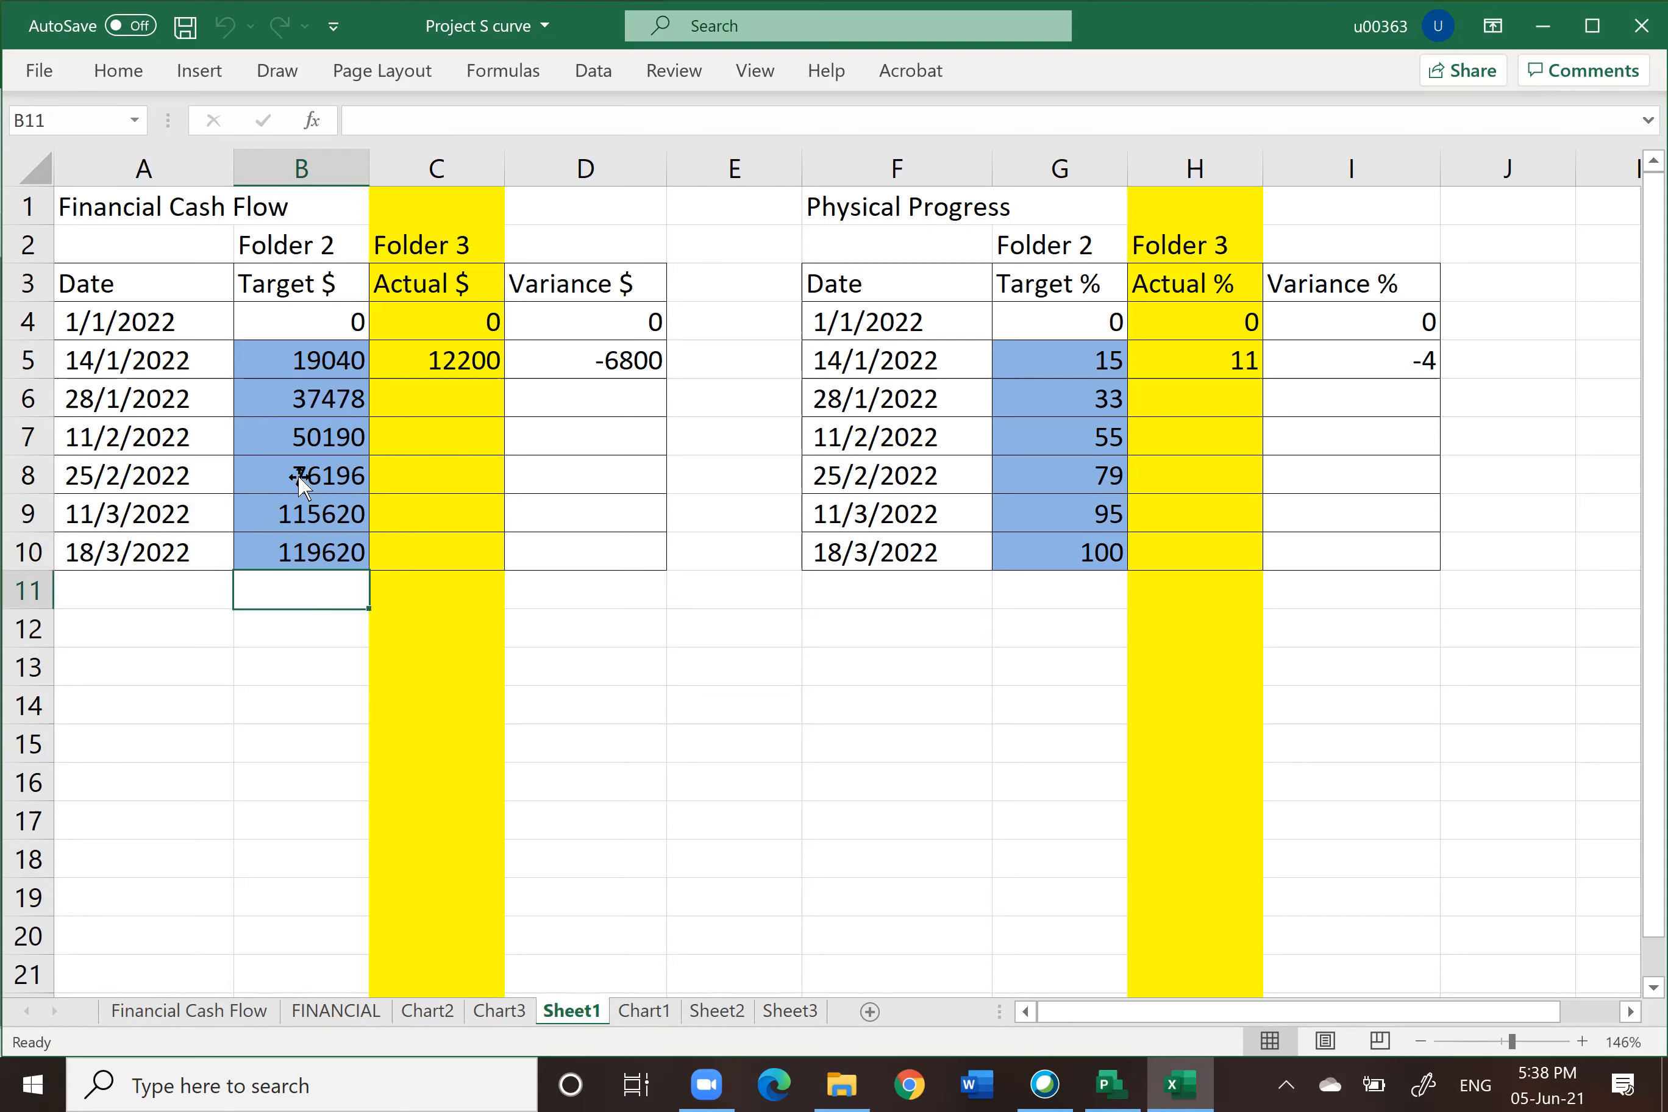
click(914, 156)
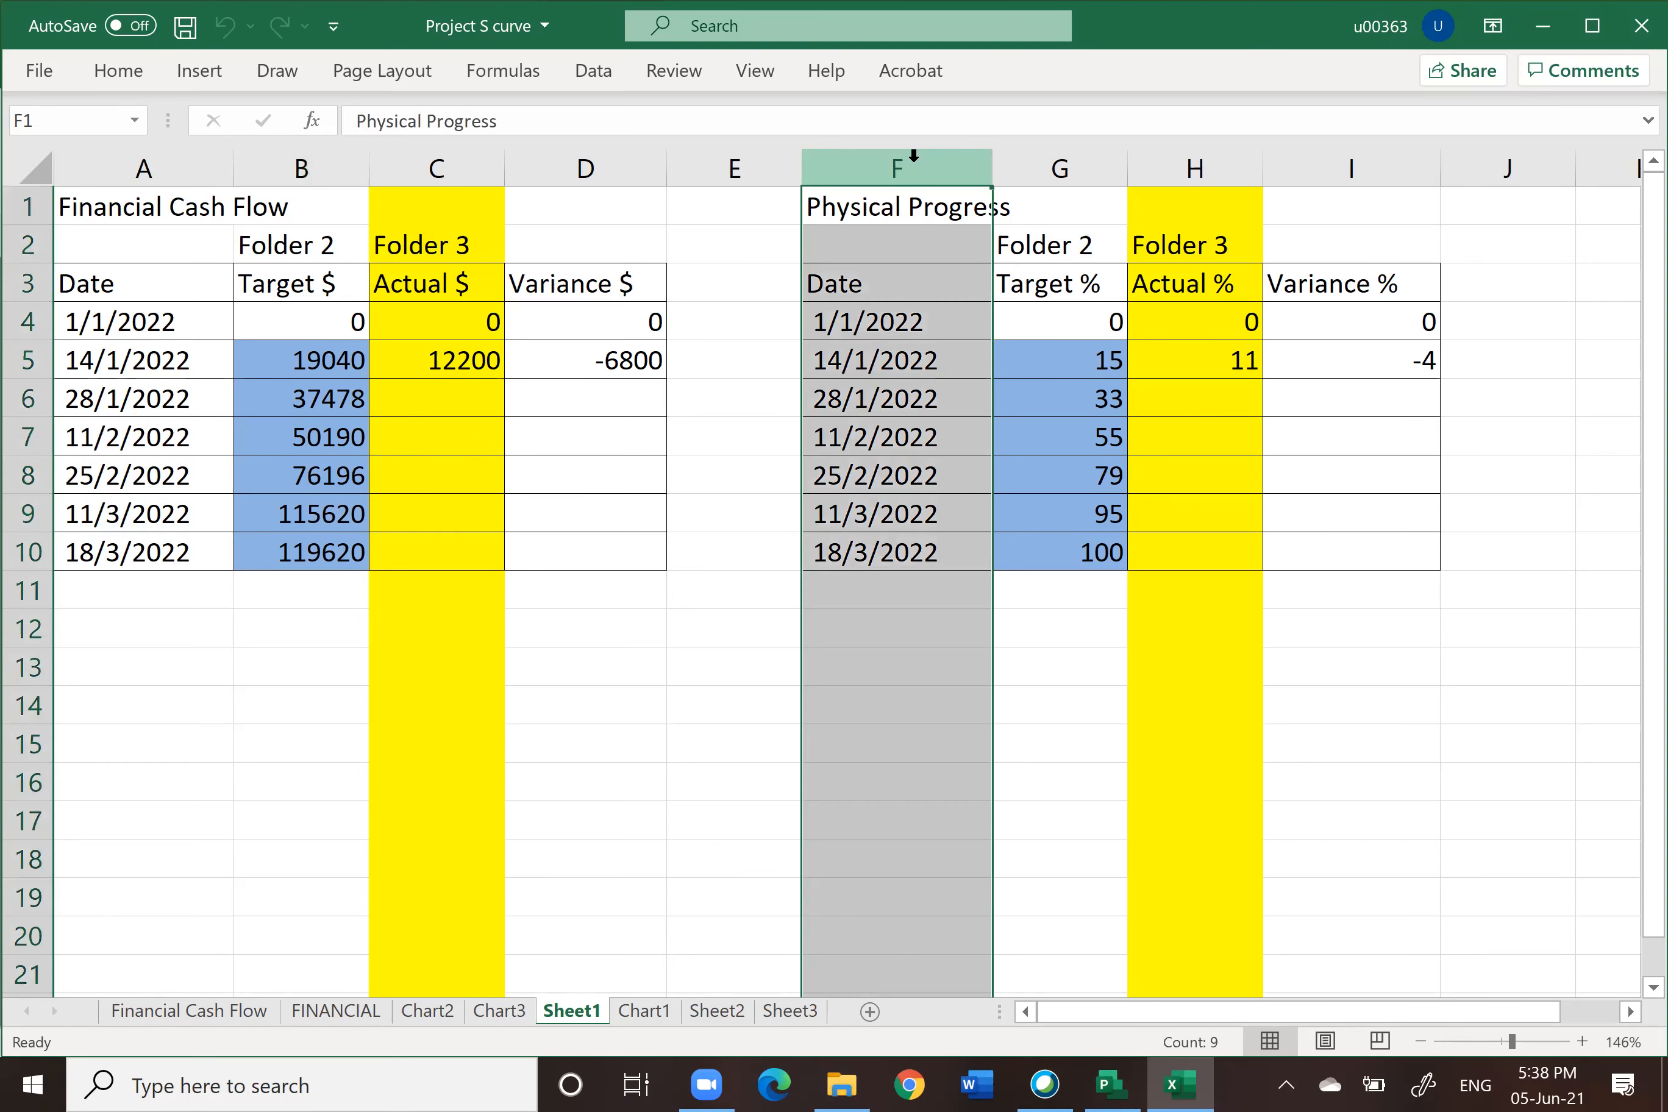
click(1072, 159)
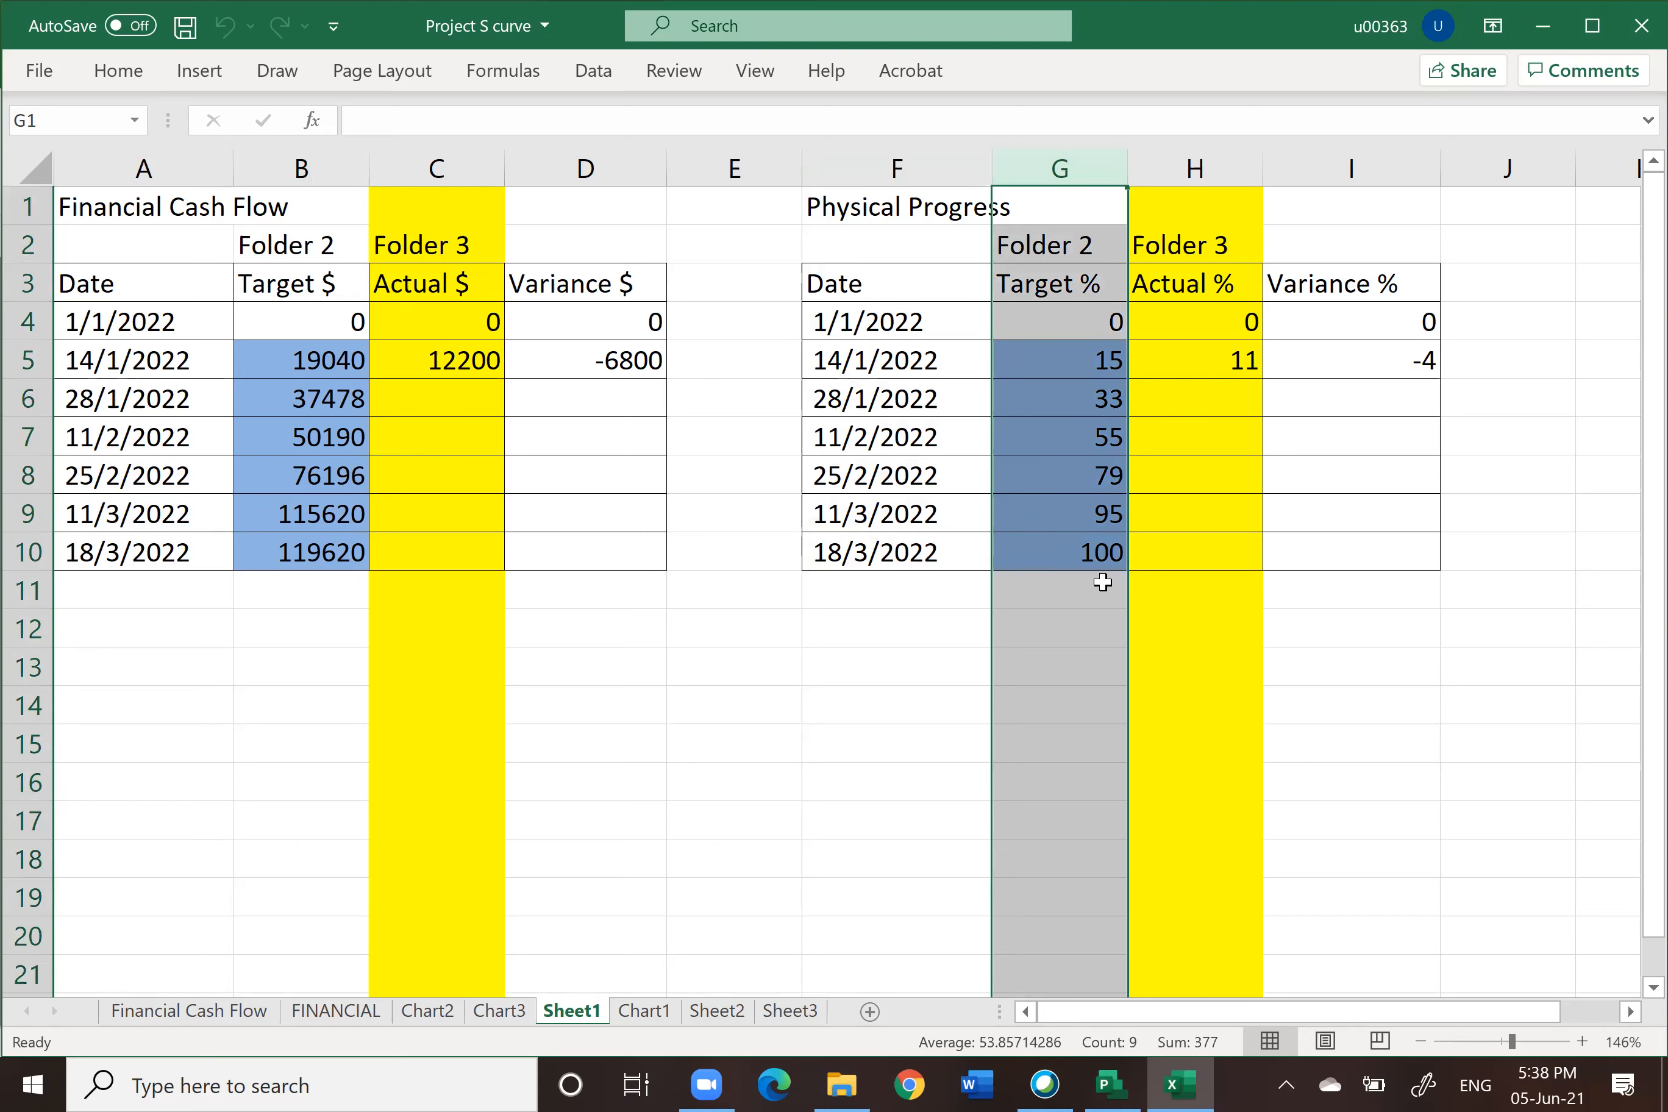
click(880, 681)
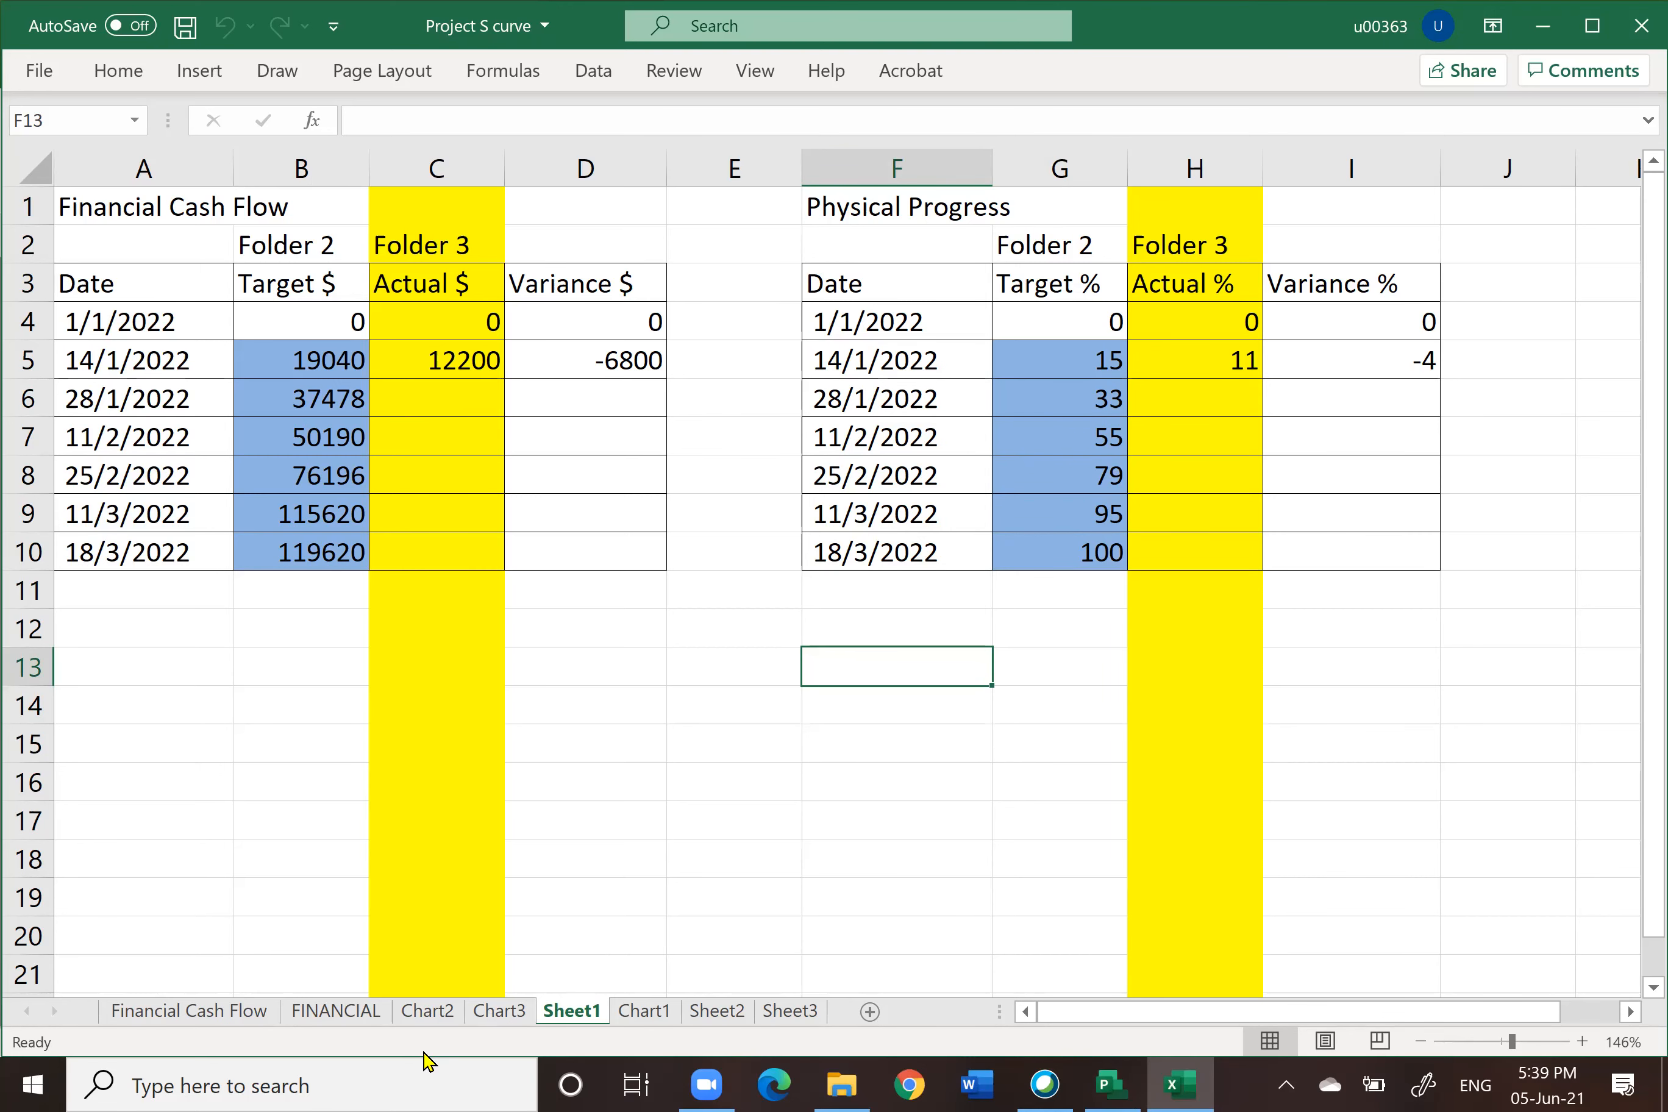
Step: Review the Physical Progress and Financial Cash Flow chart sheets in the workbook
click(425, 1013)
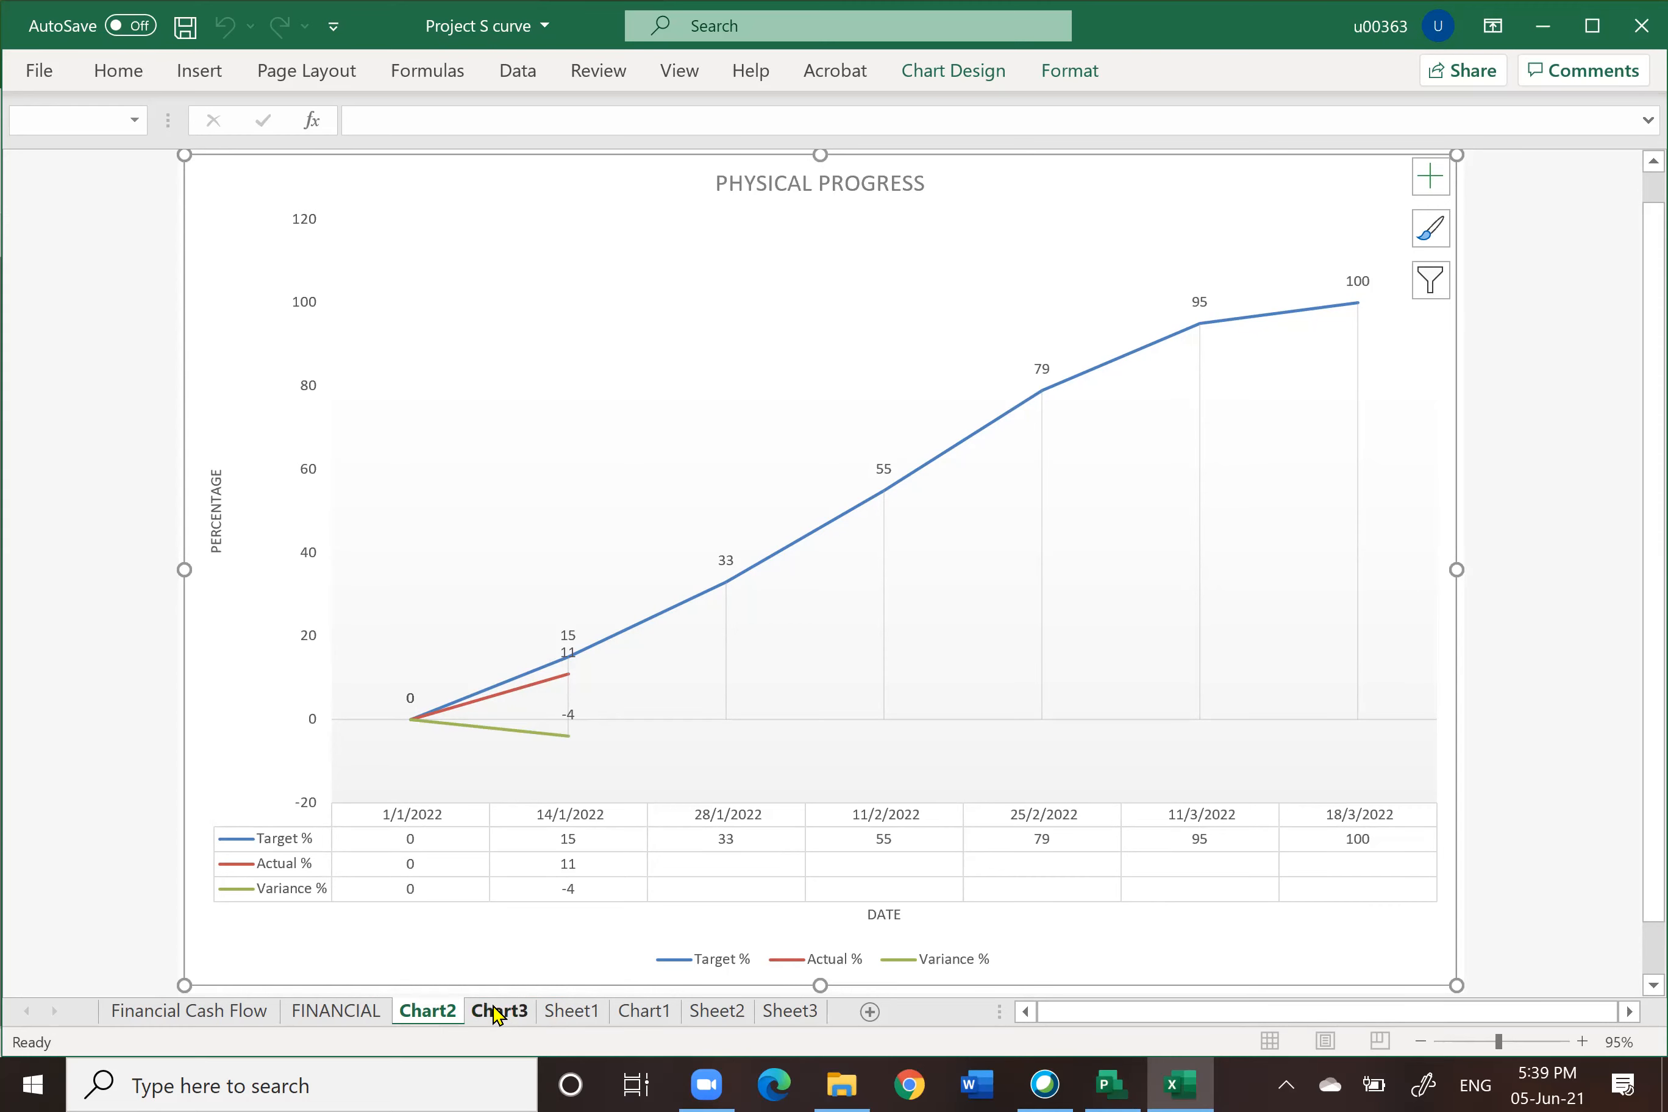
click(346, 1012)
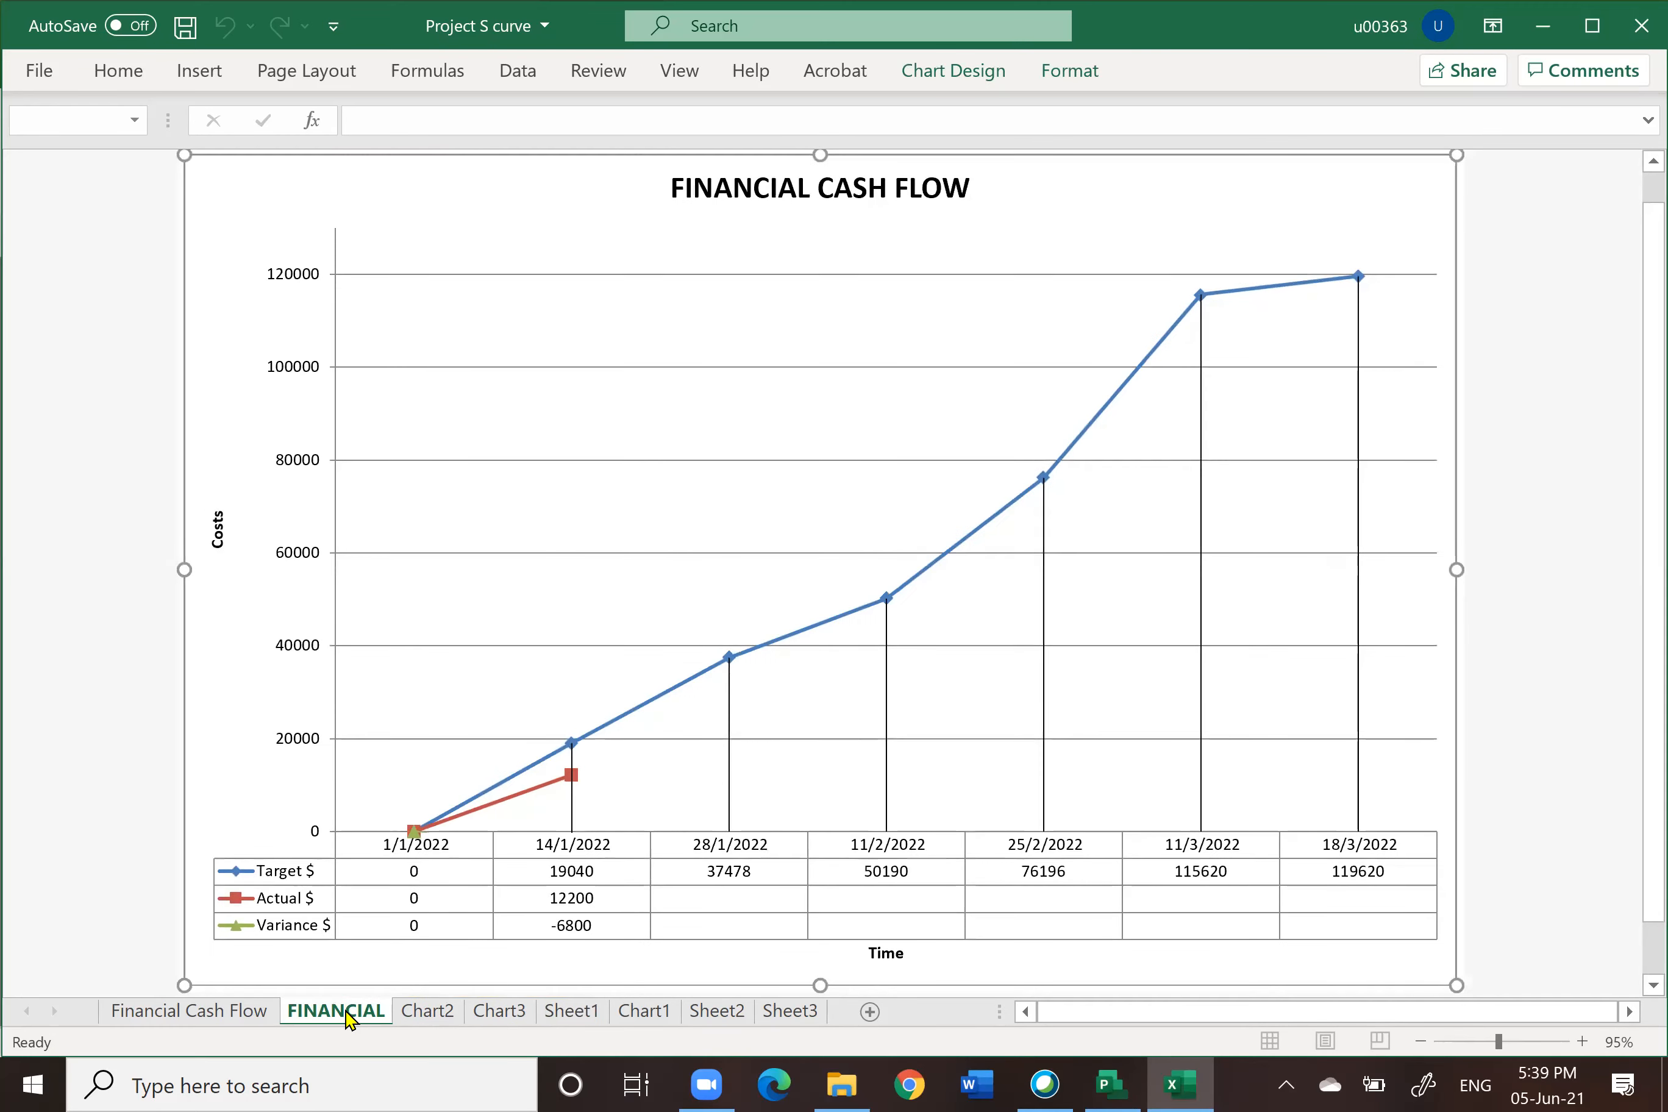
click(477, 1011)
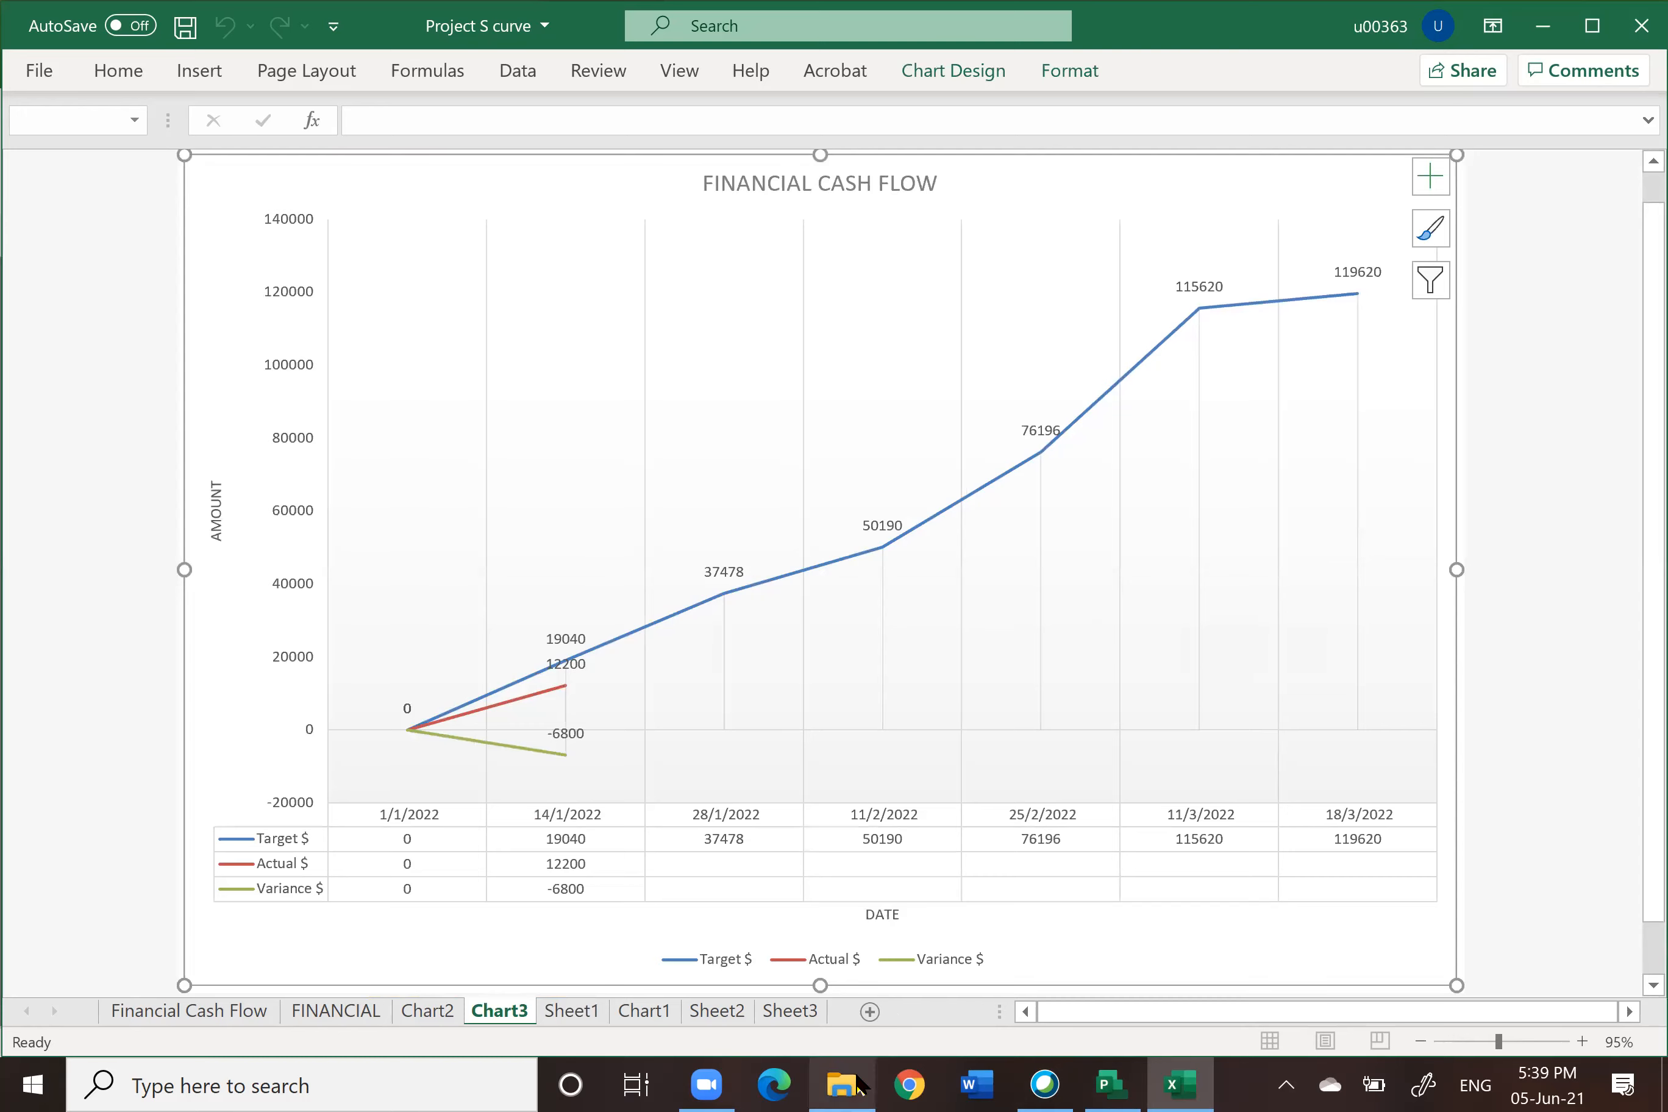
Step: Switch to the RAHIM_P project and hide the WBS column in the Gantt table
click(1177, 1083)
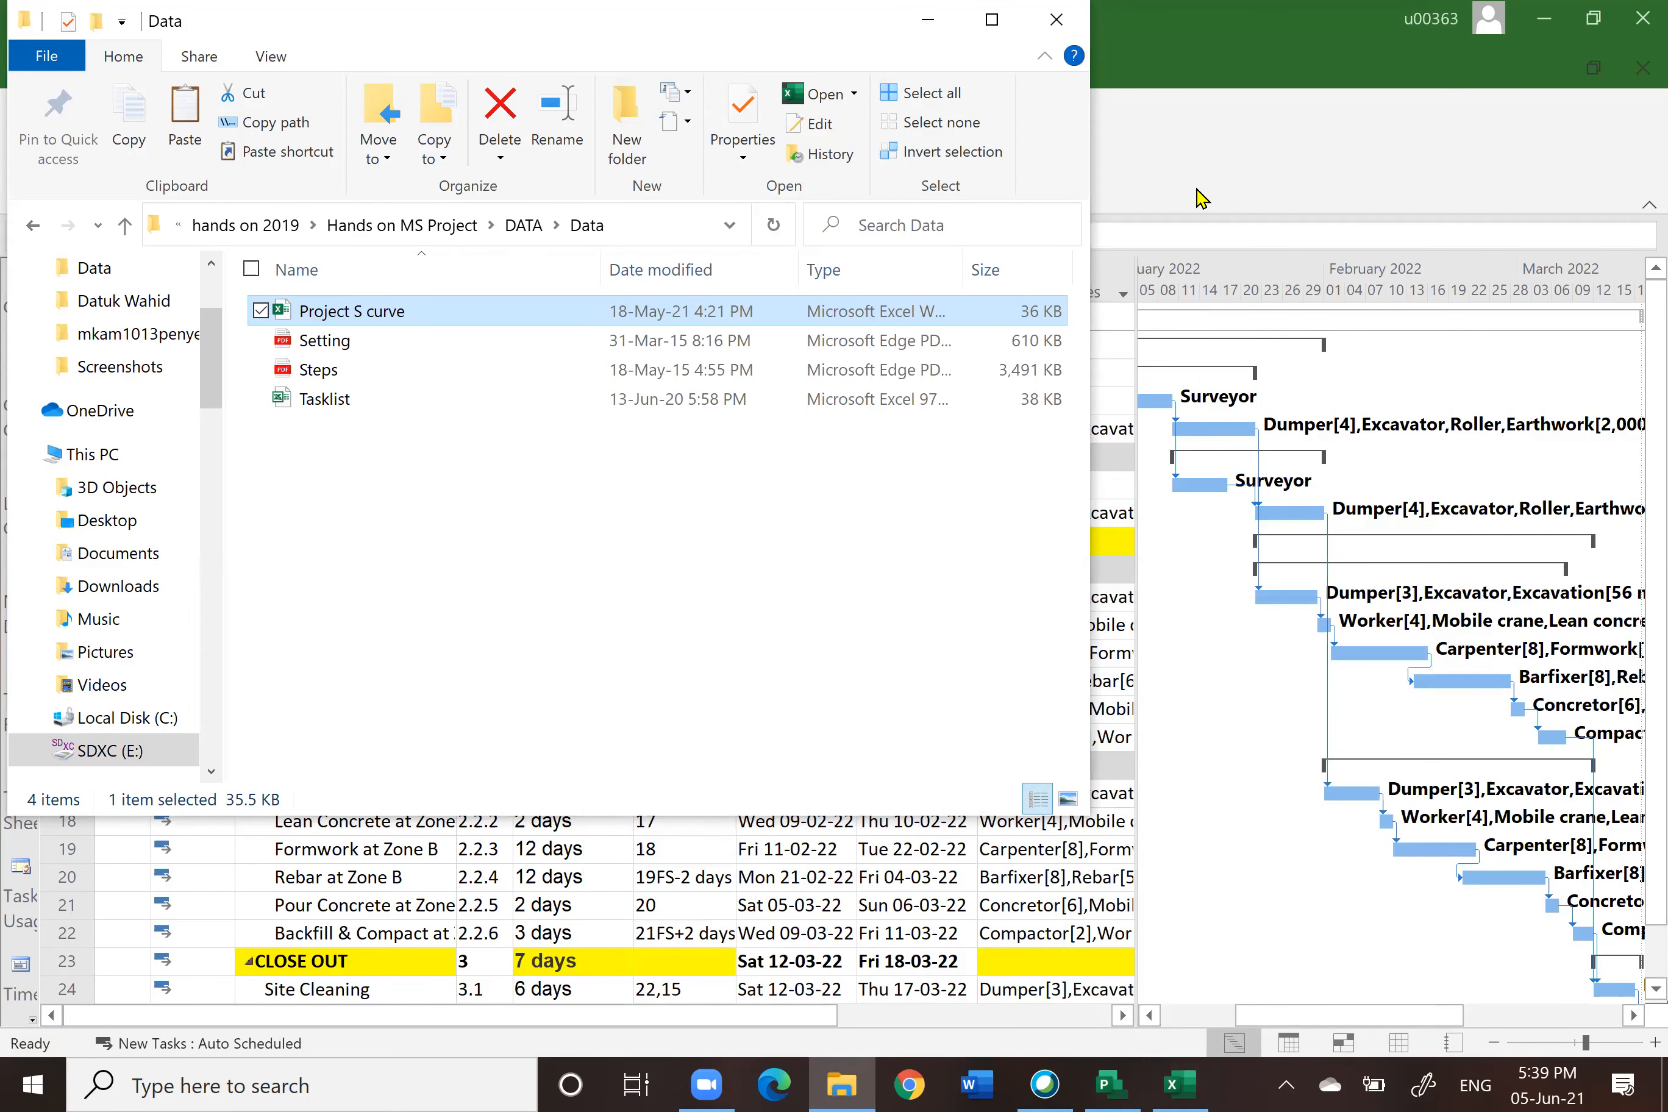
click(1224, 176)
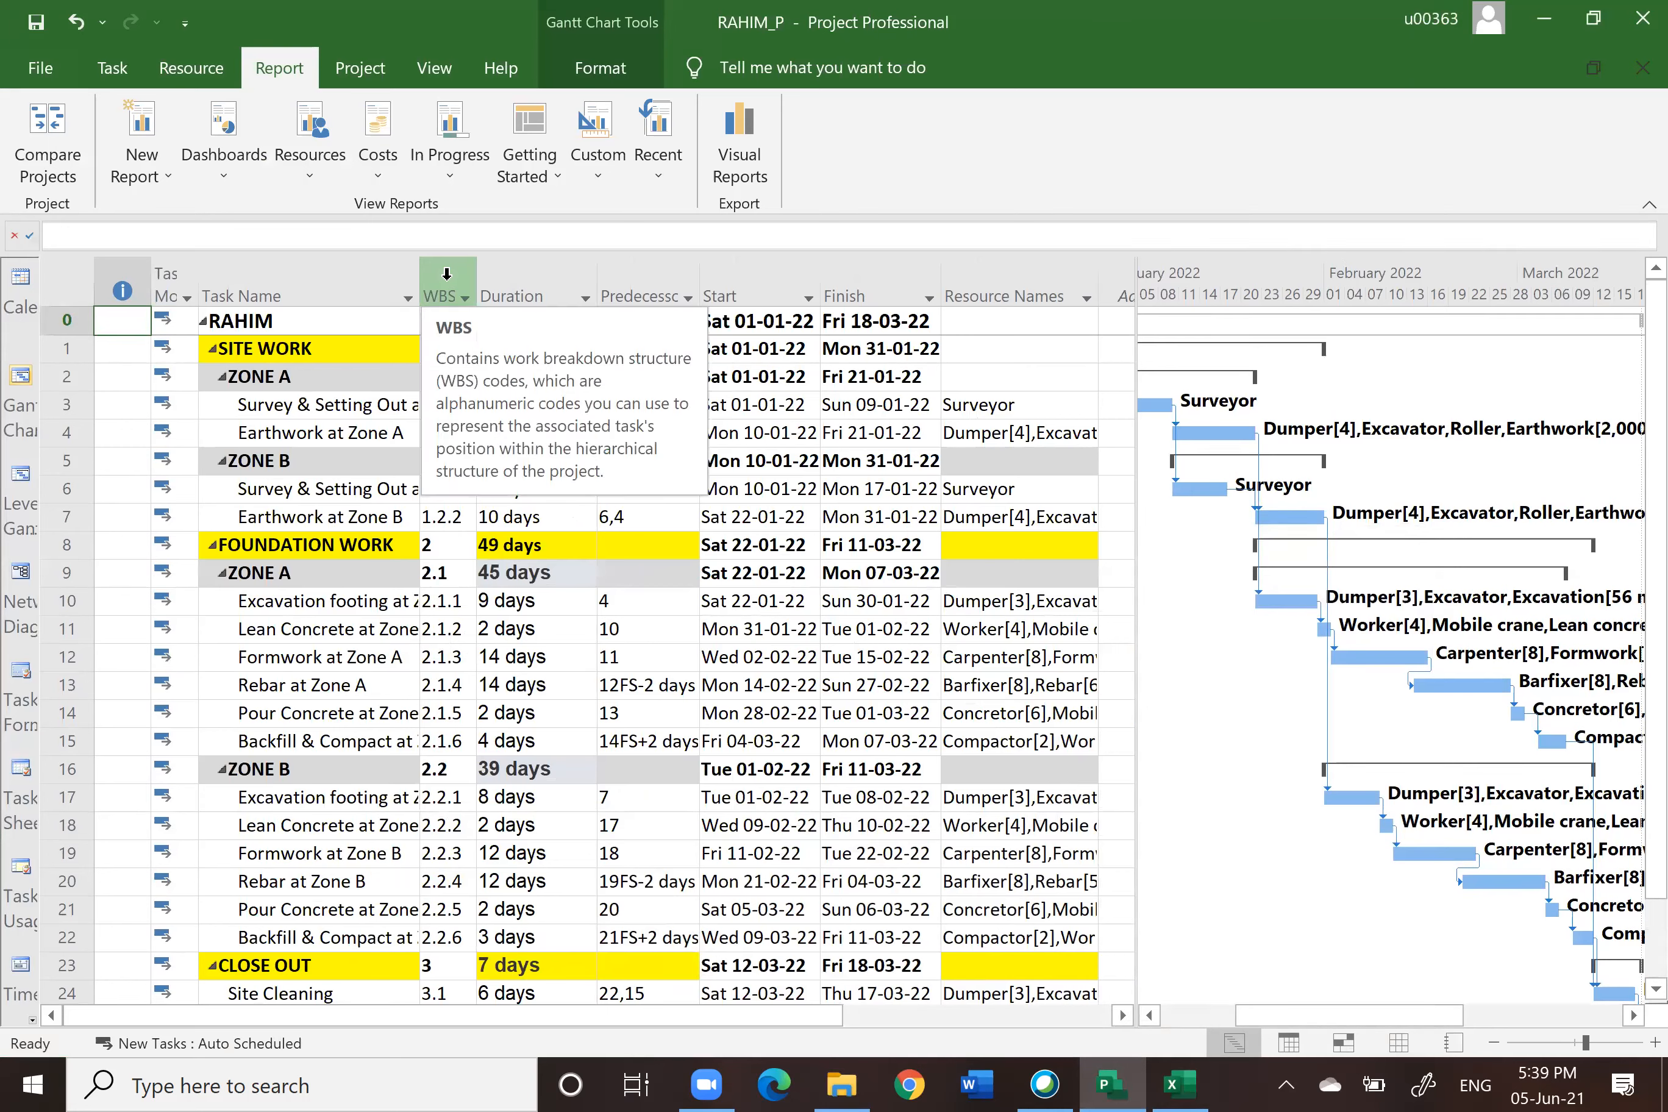
click(446, 273)
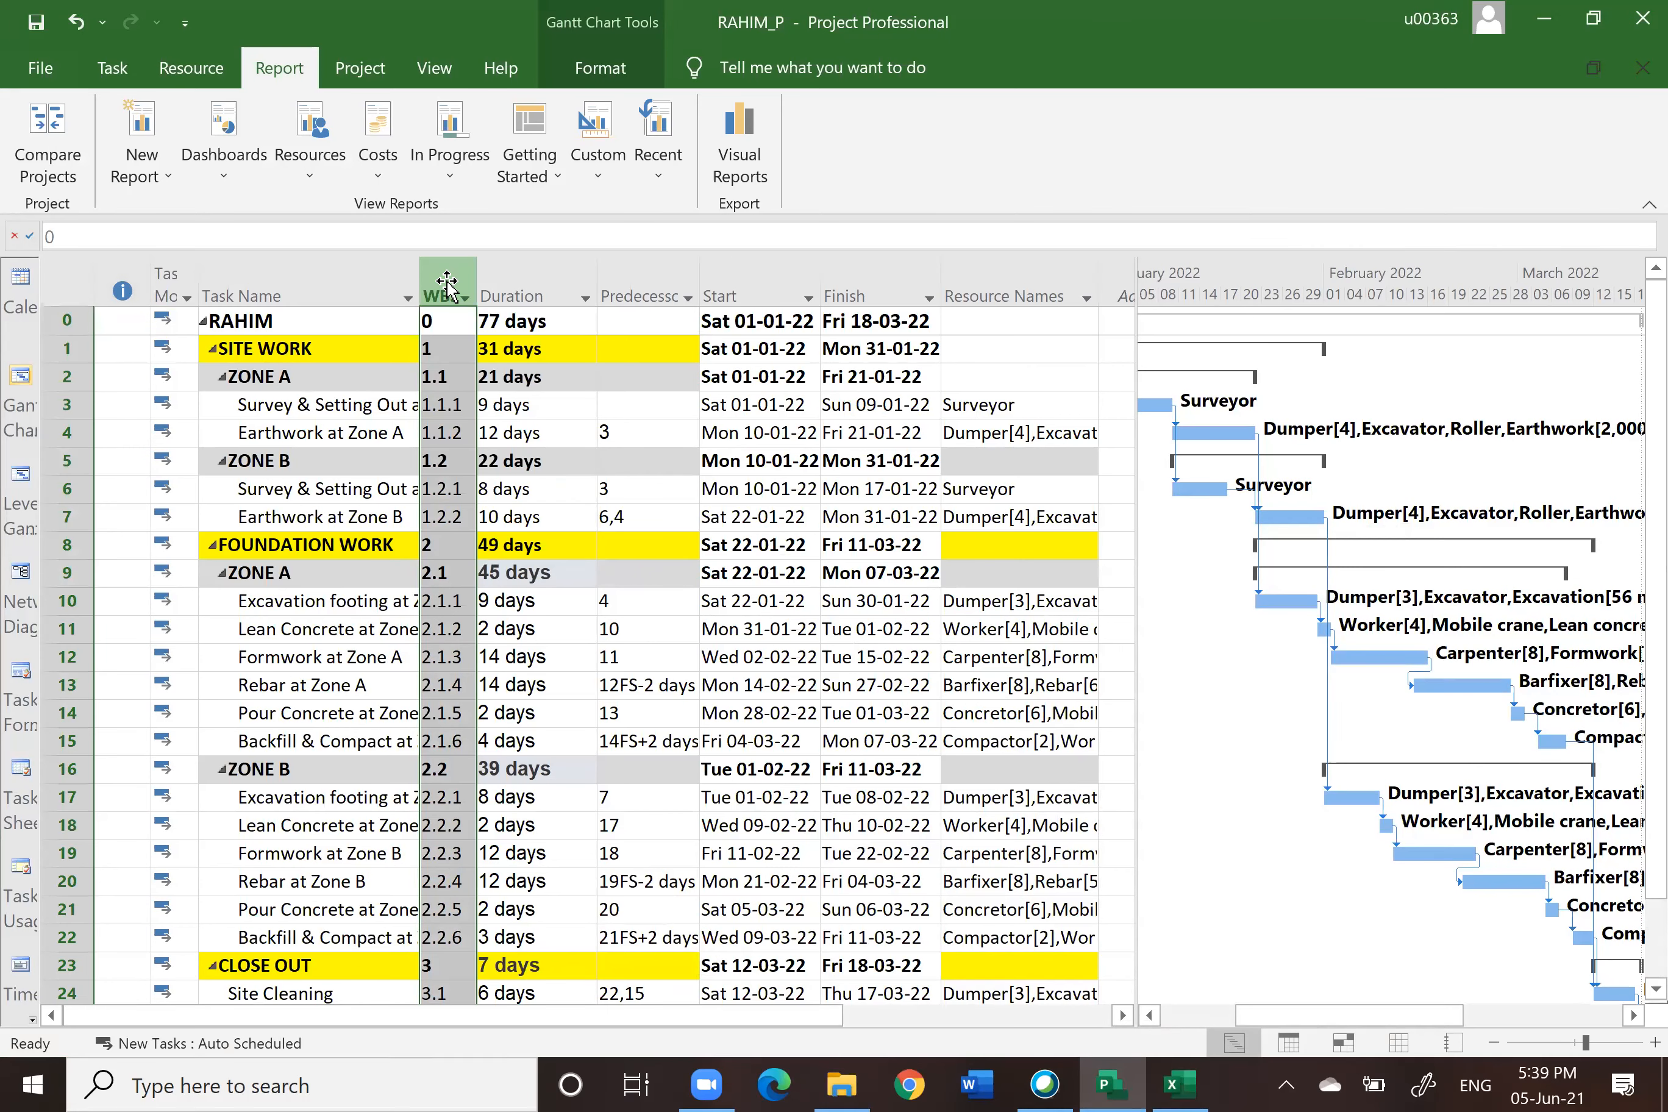
right_click(446, 283)
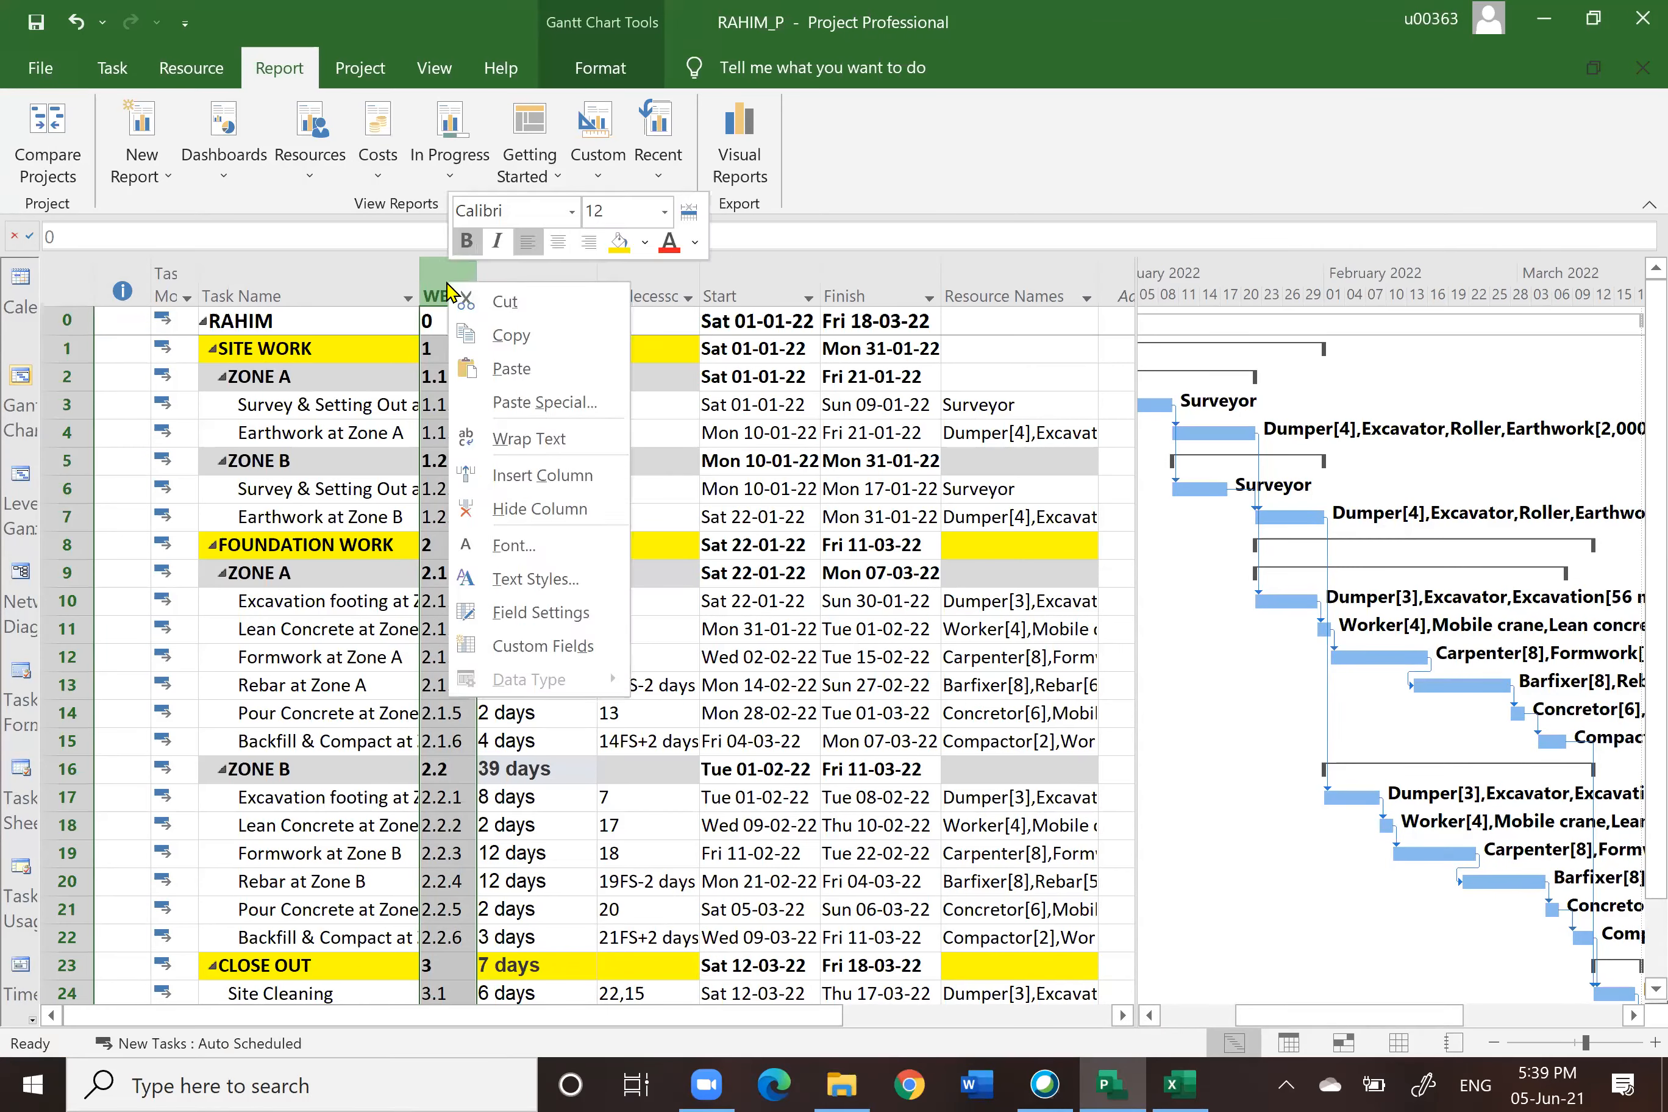
click(535, 508)
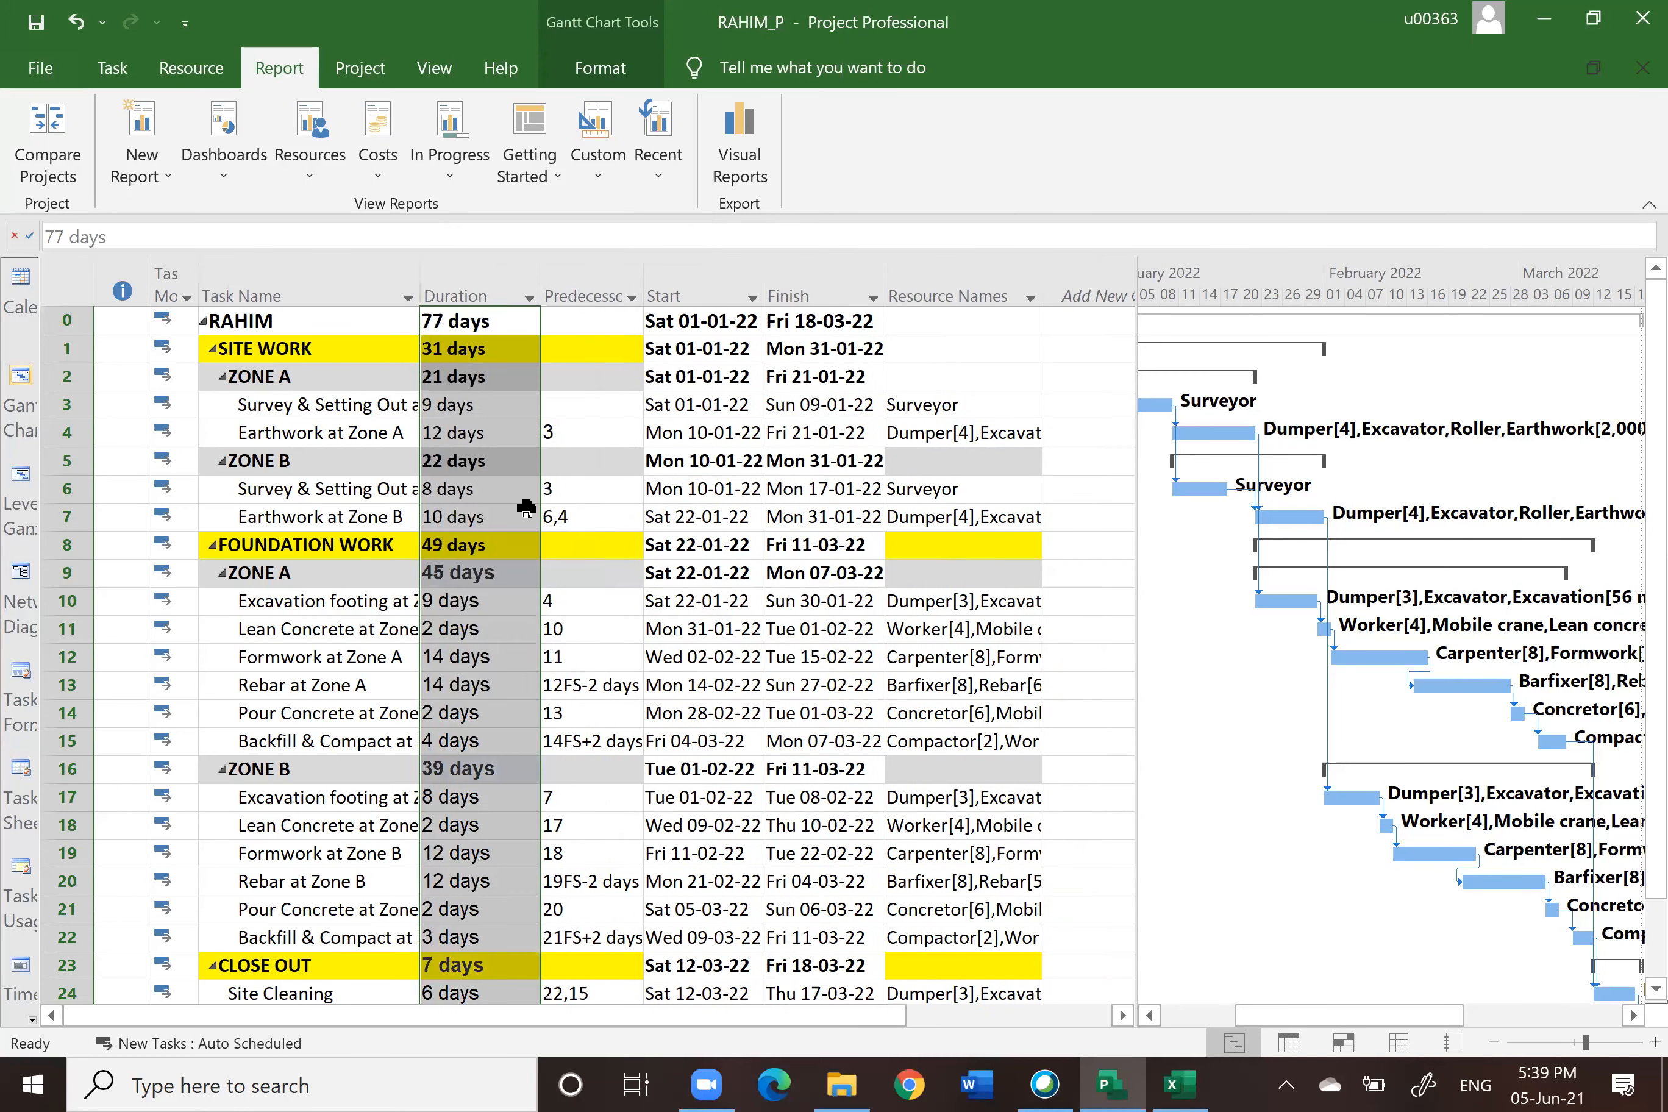
Step: Insert % Complete and Actual Cost columns before the Duration column
right_click(458, 284)
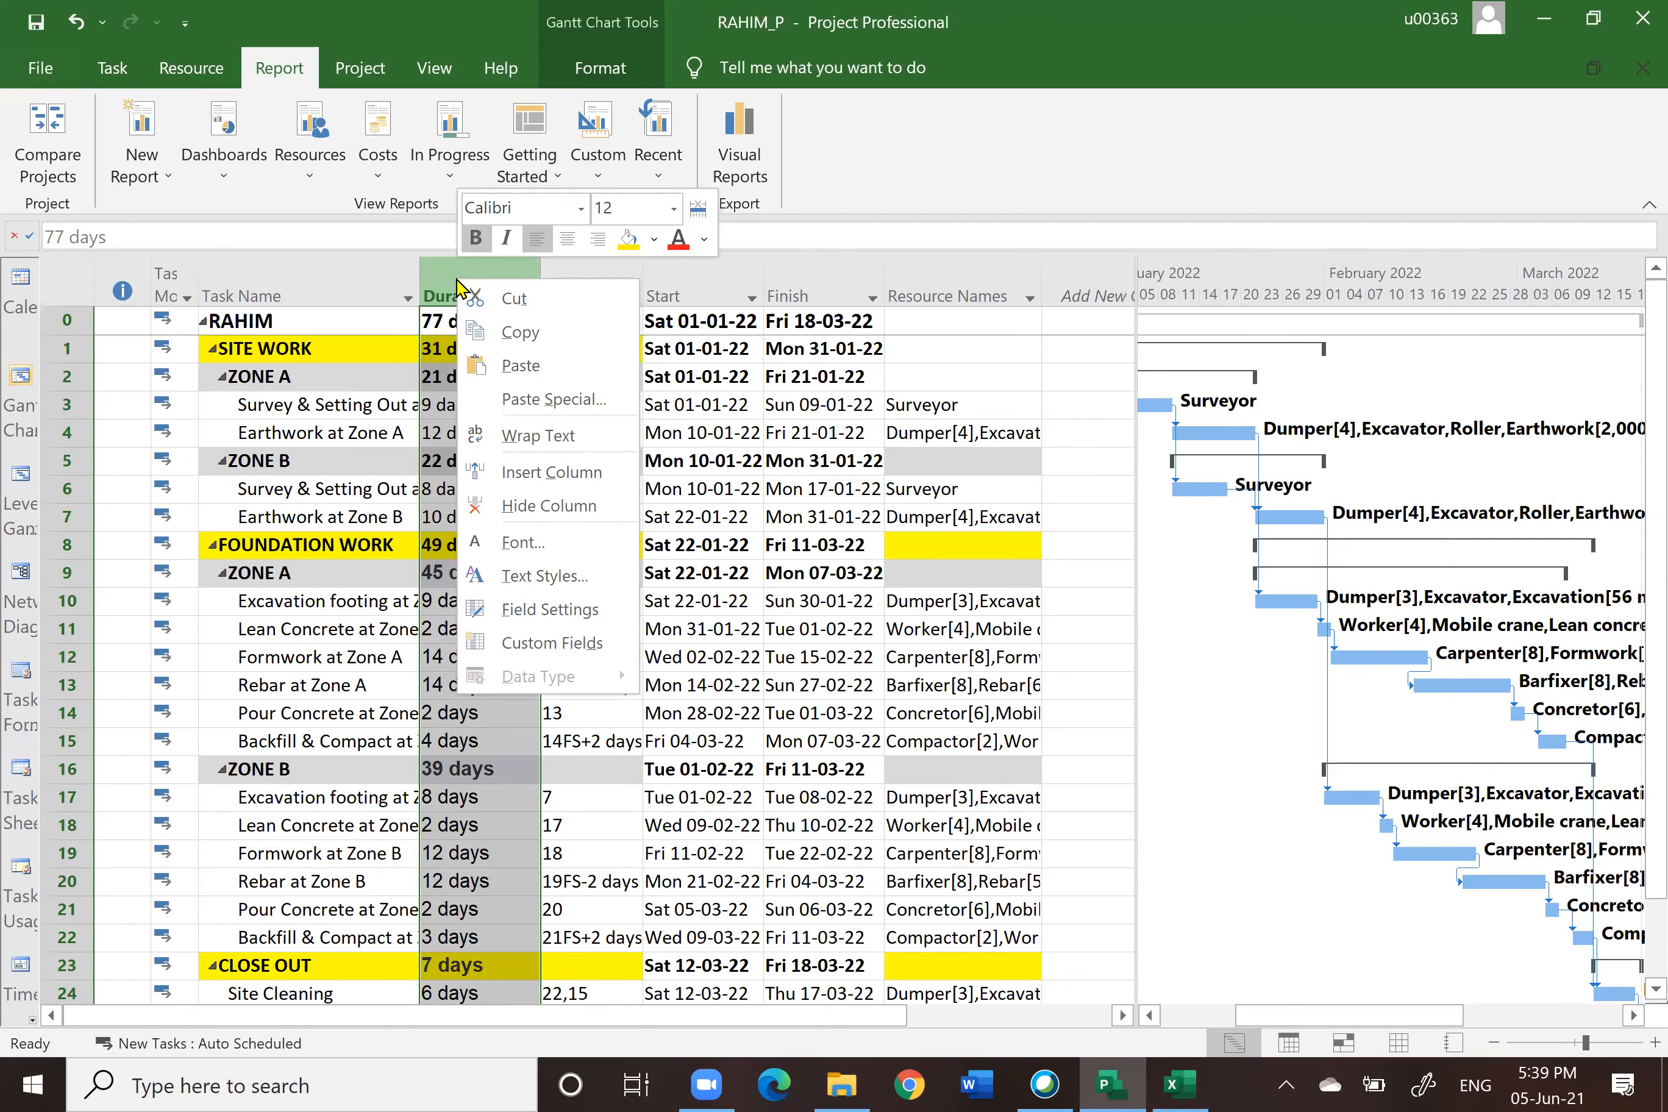
click(540, 470)
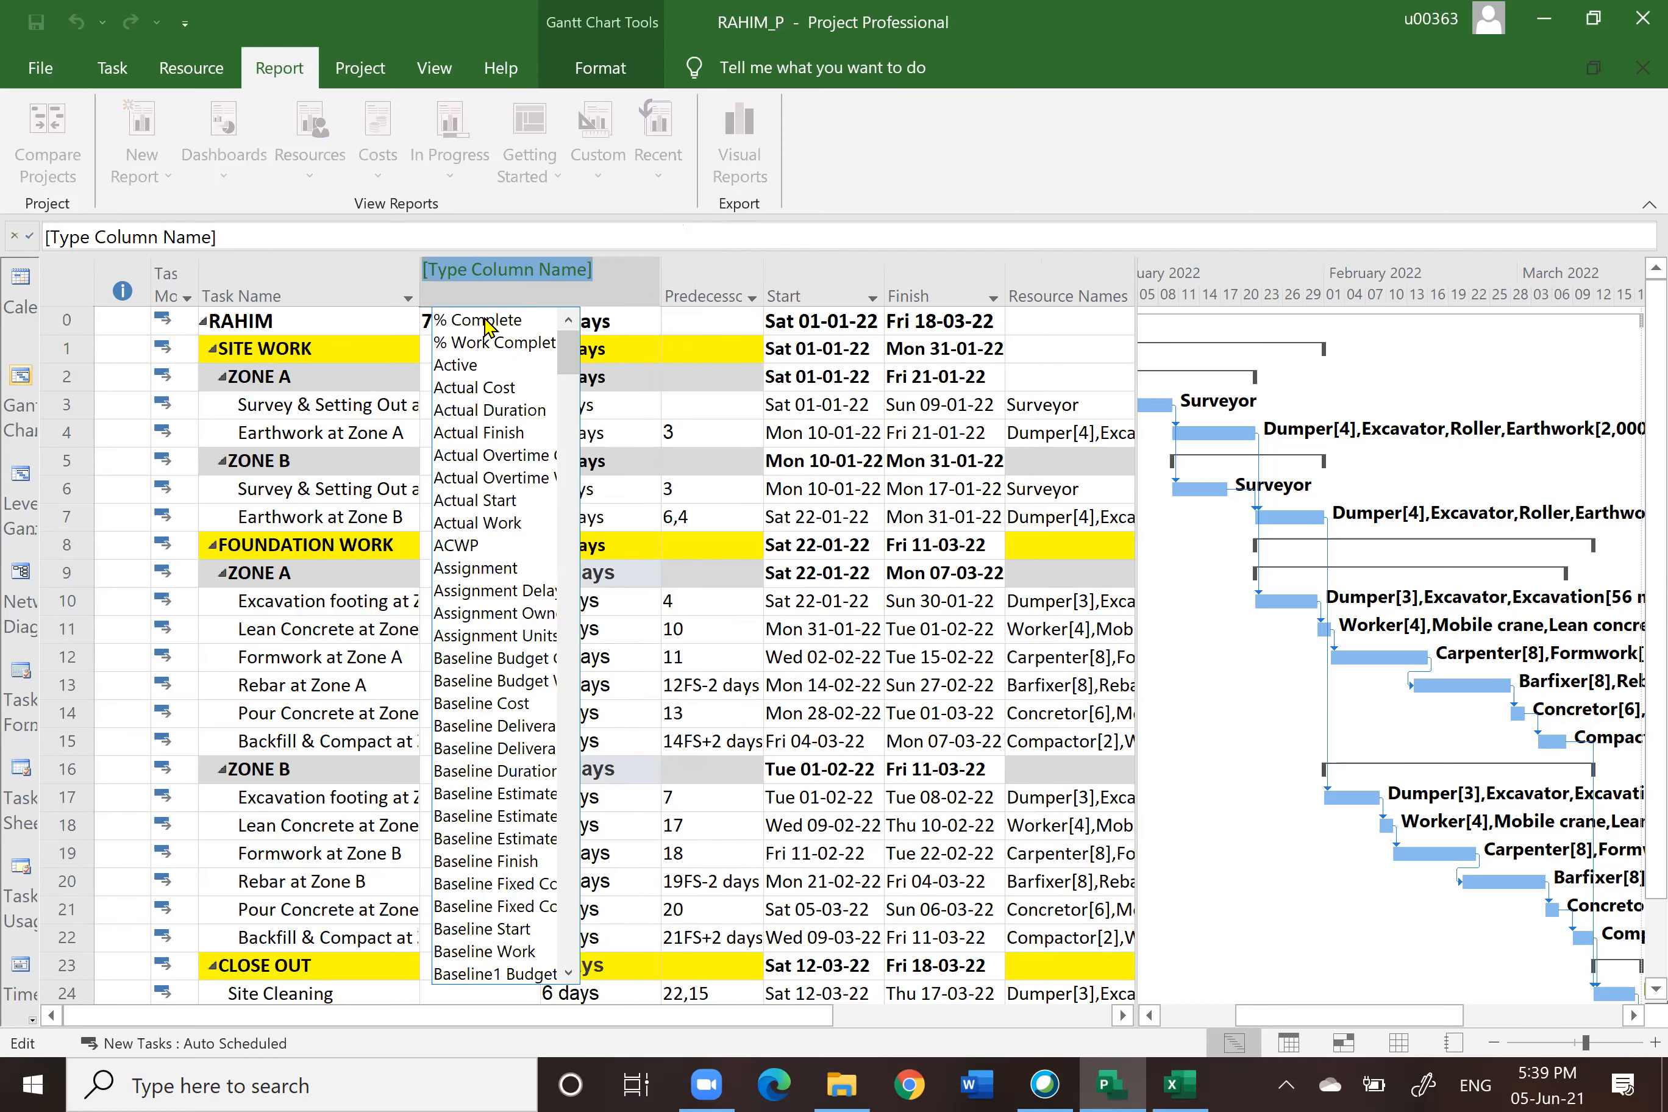
click(485, 319)
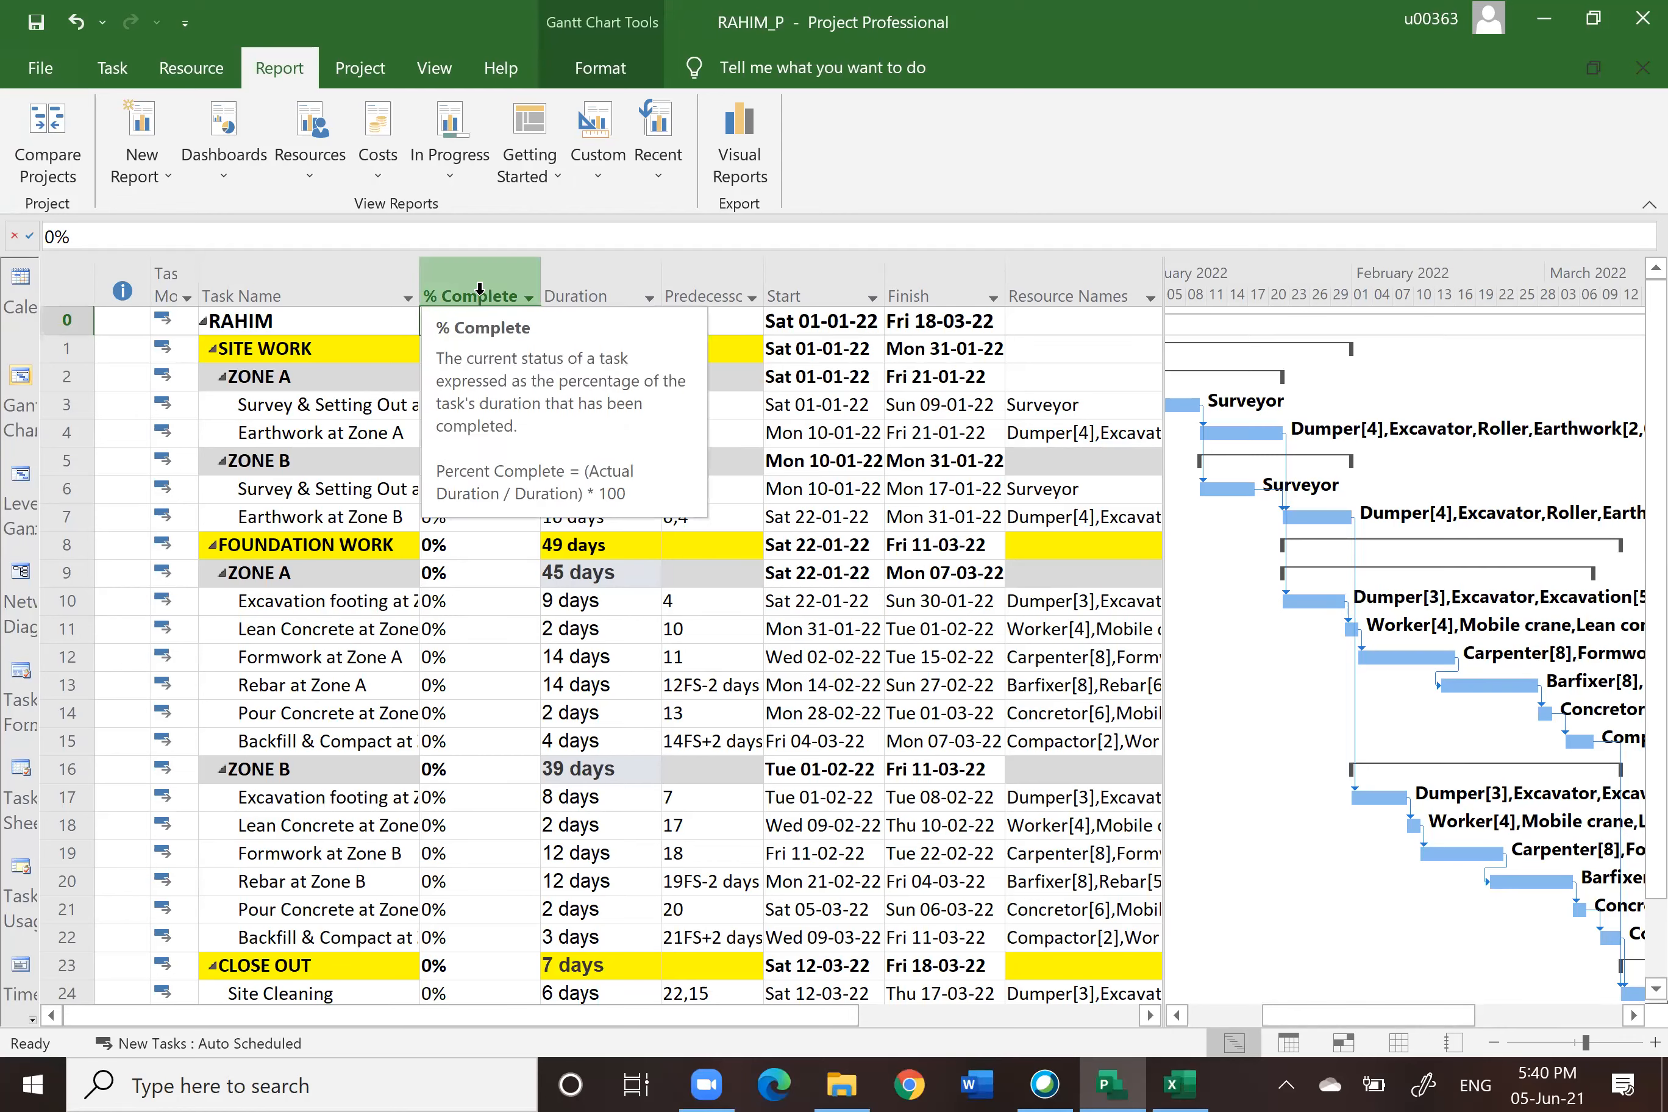
click(569, 277)
right_click(570, 283)
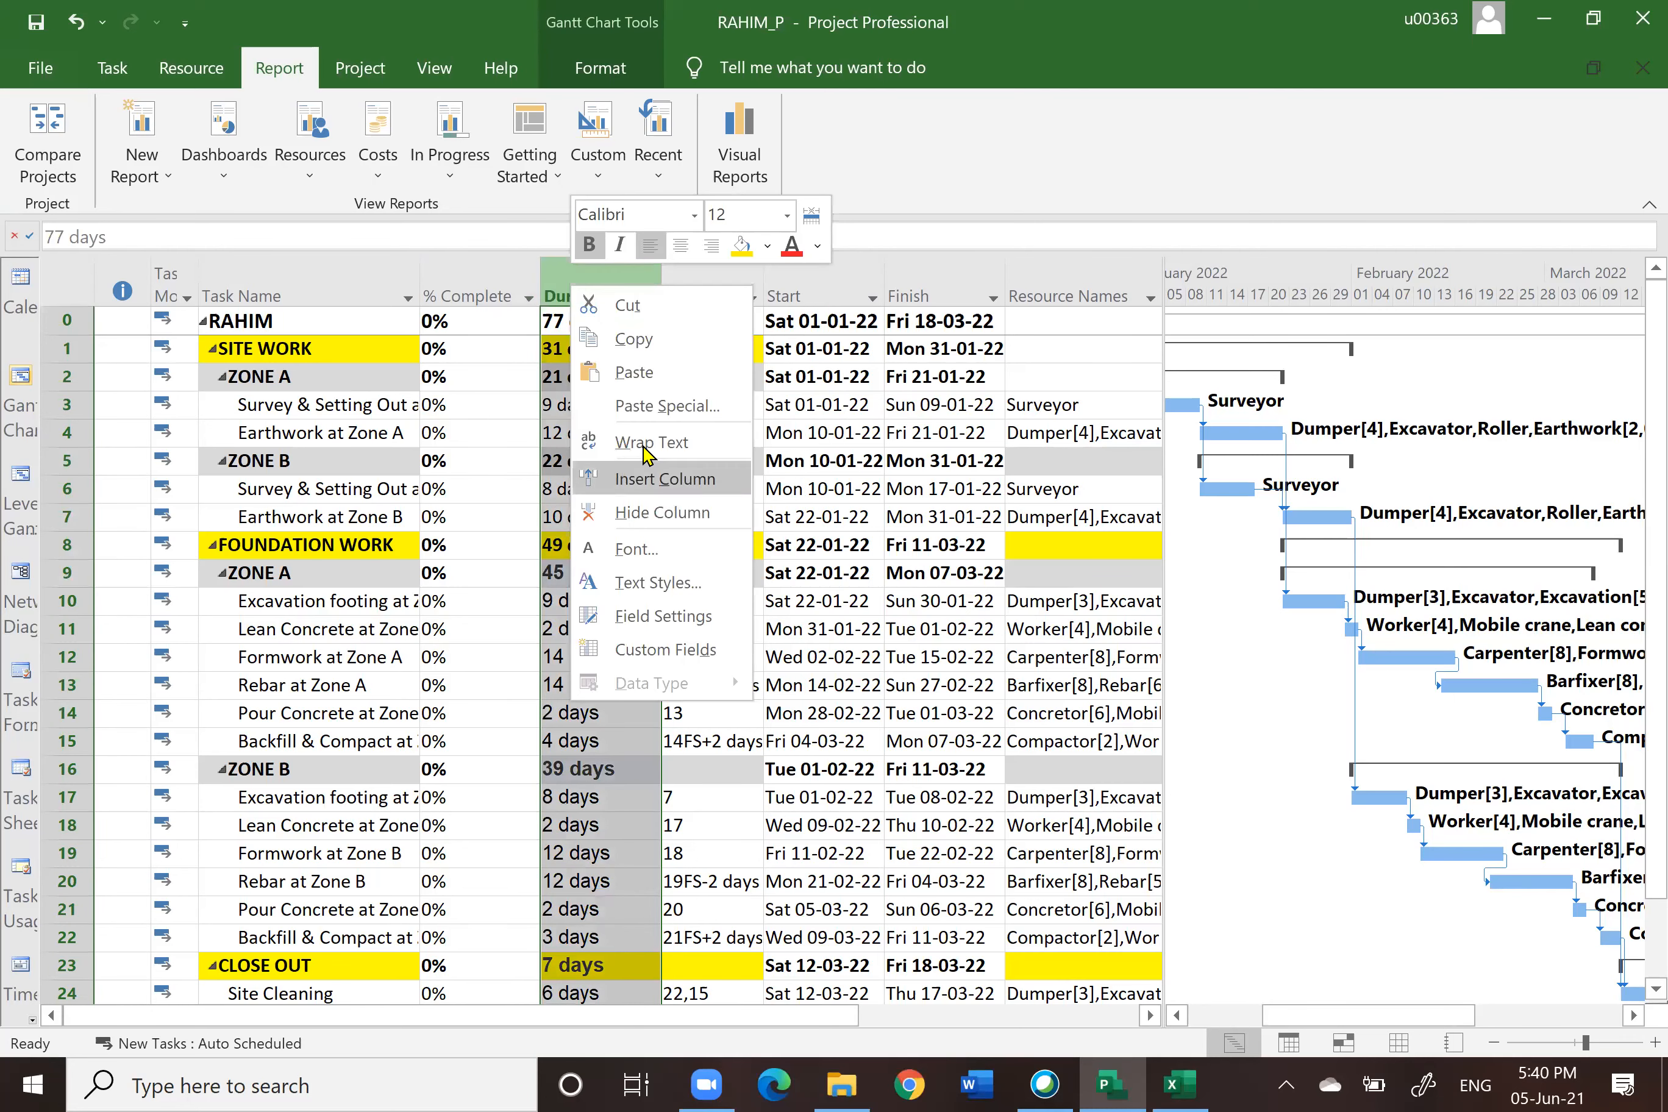
click(657, 479)
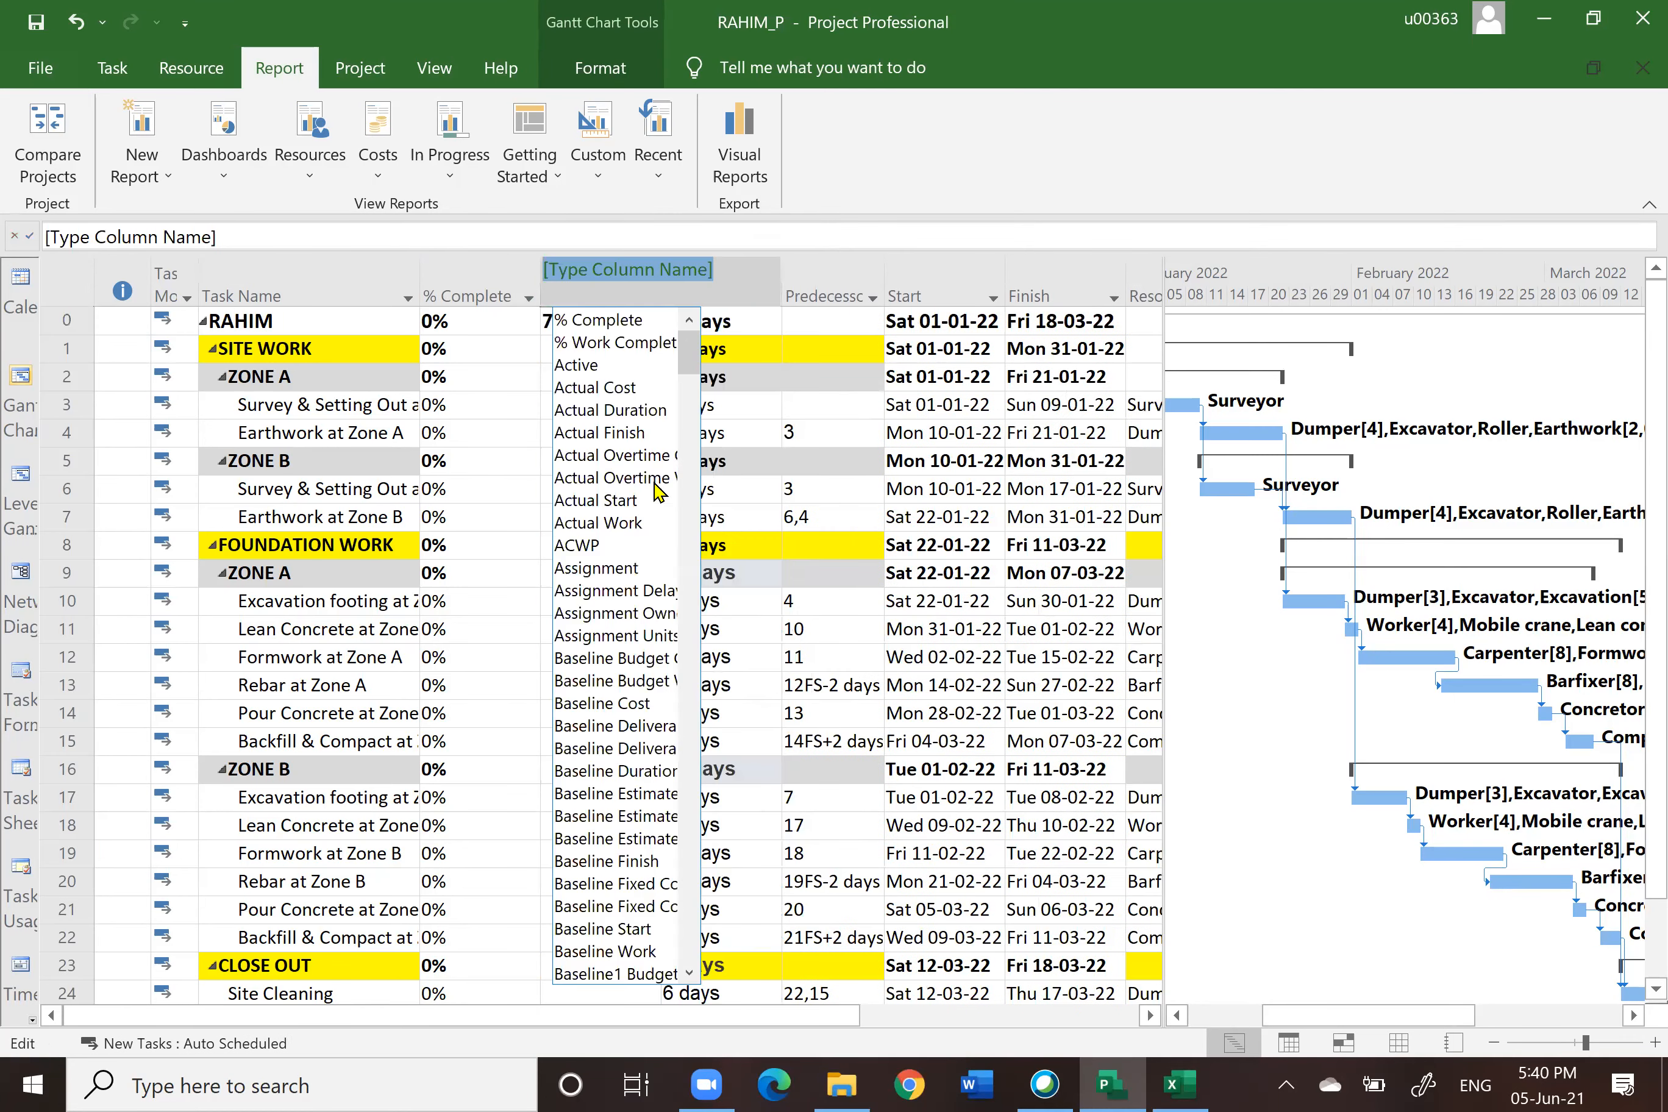
click(620, 387)
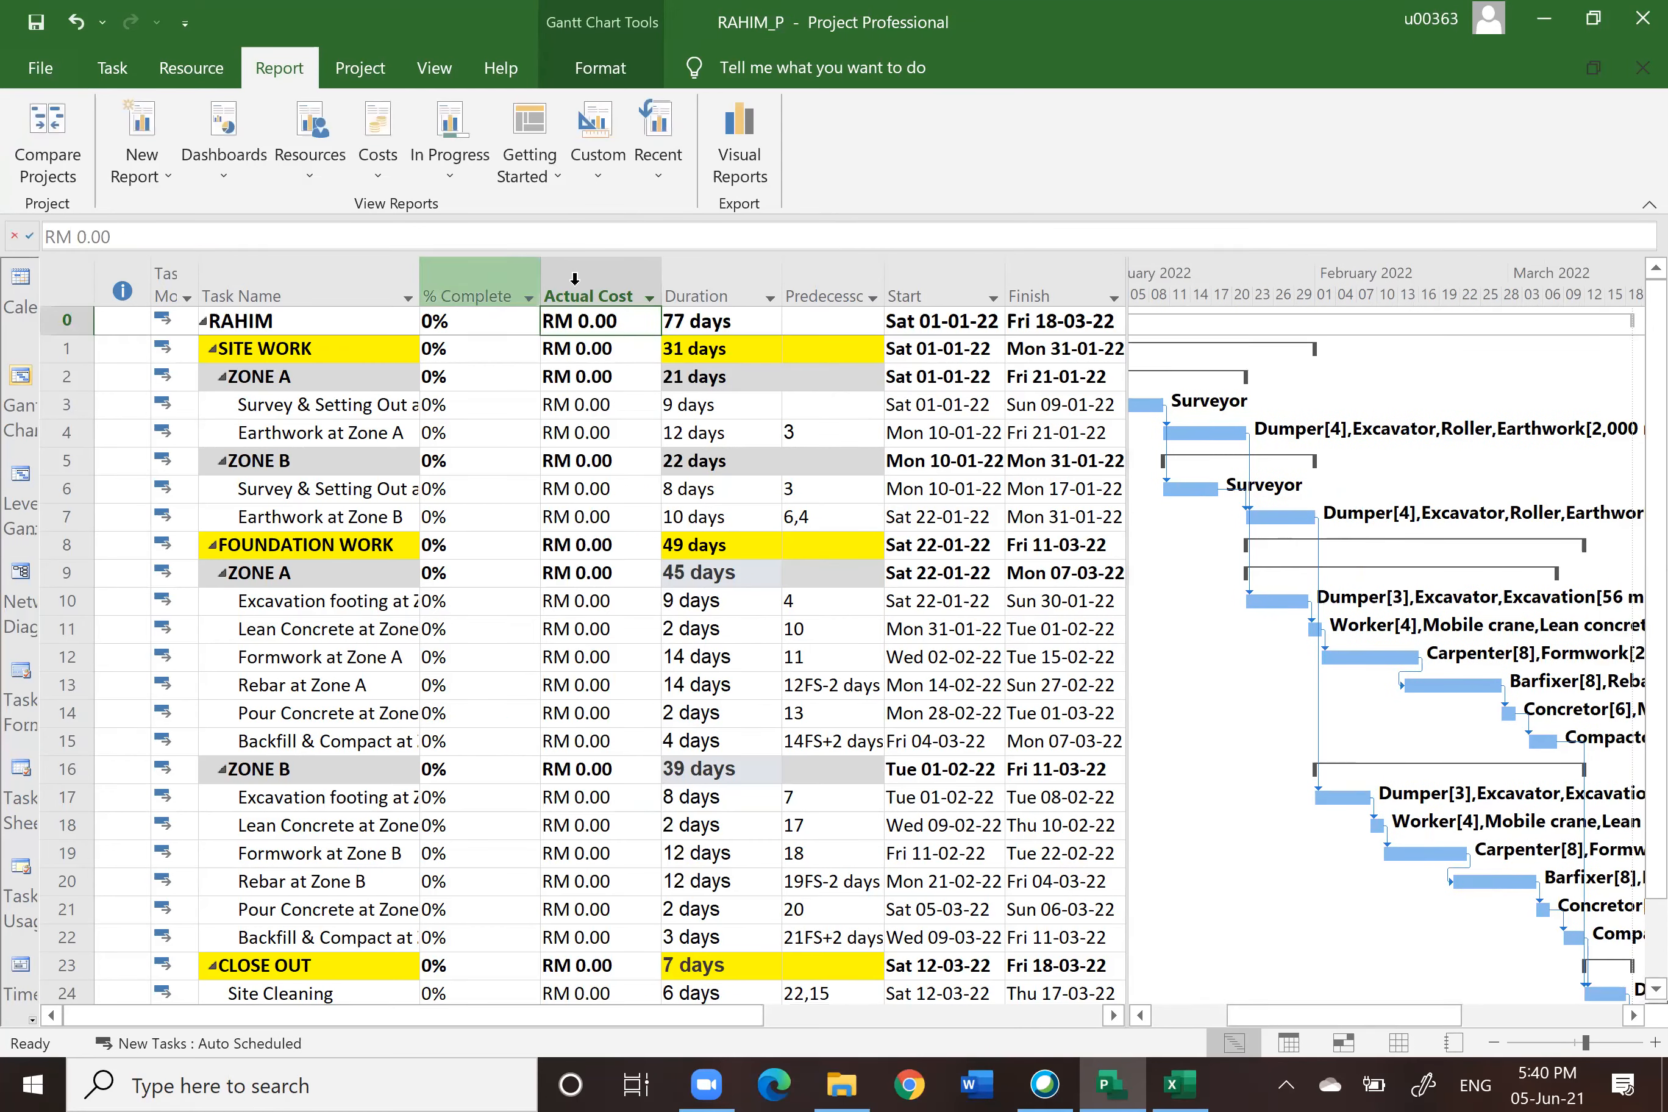
Step: Review the workbook's Chart1 sheet, Sheet1 target columns and Chart2 progress chart
click(1179, 1085)
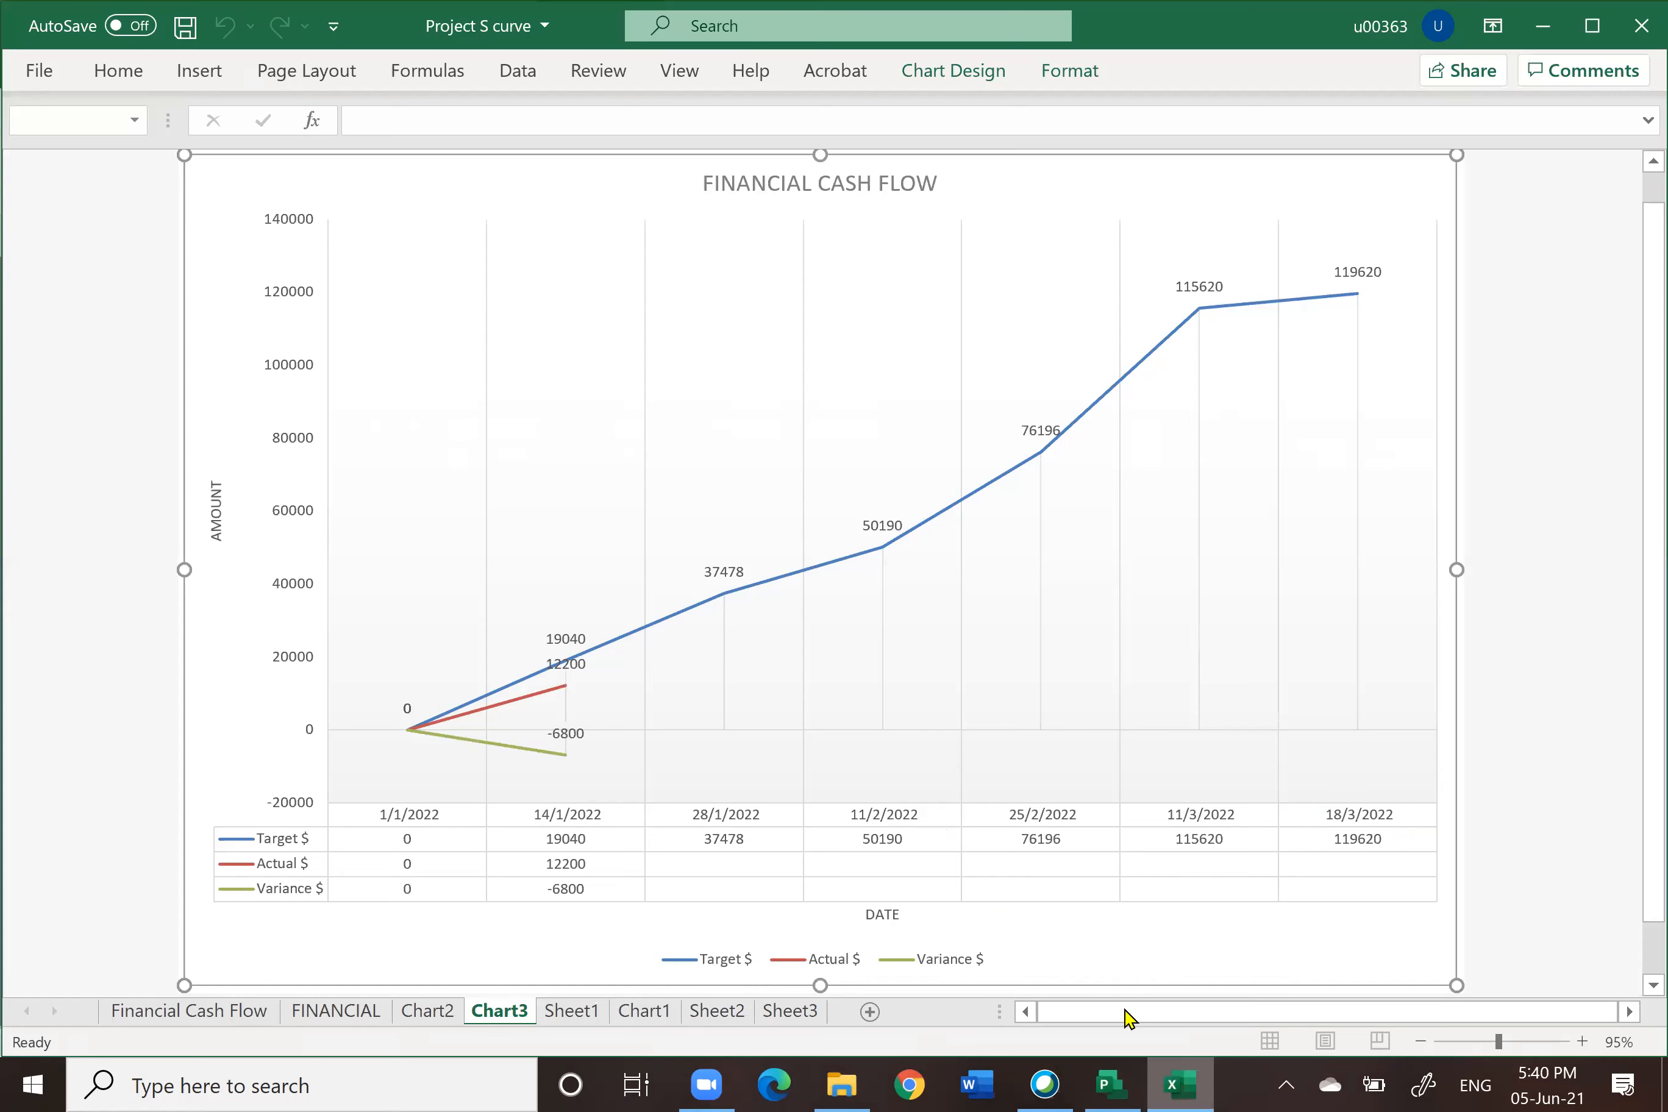
click(657, 1014)
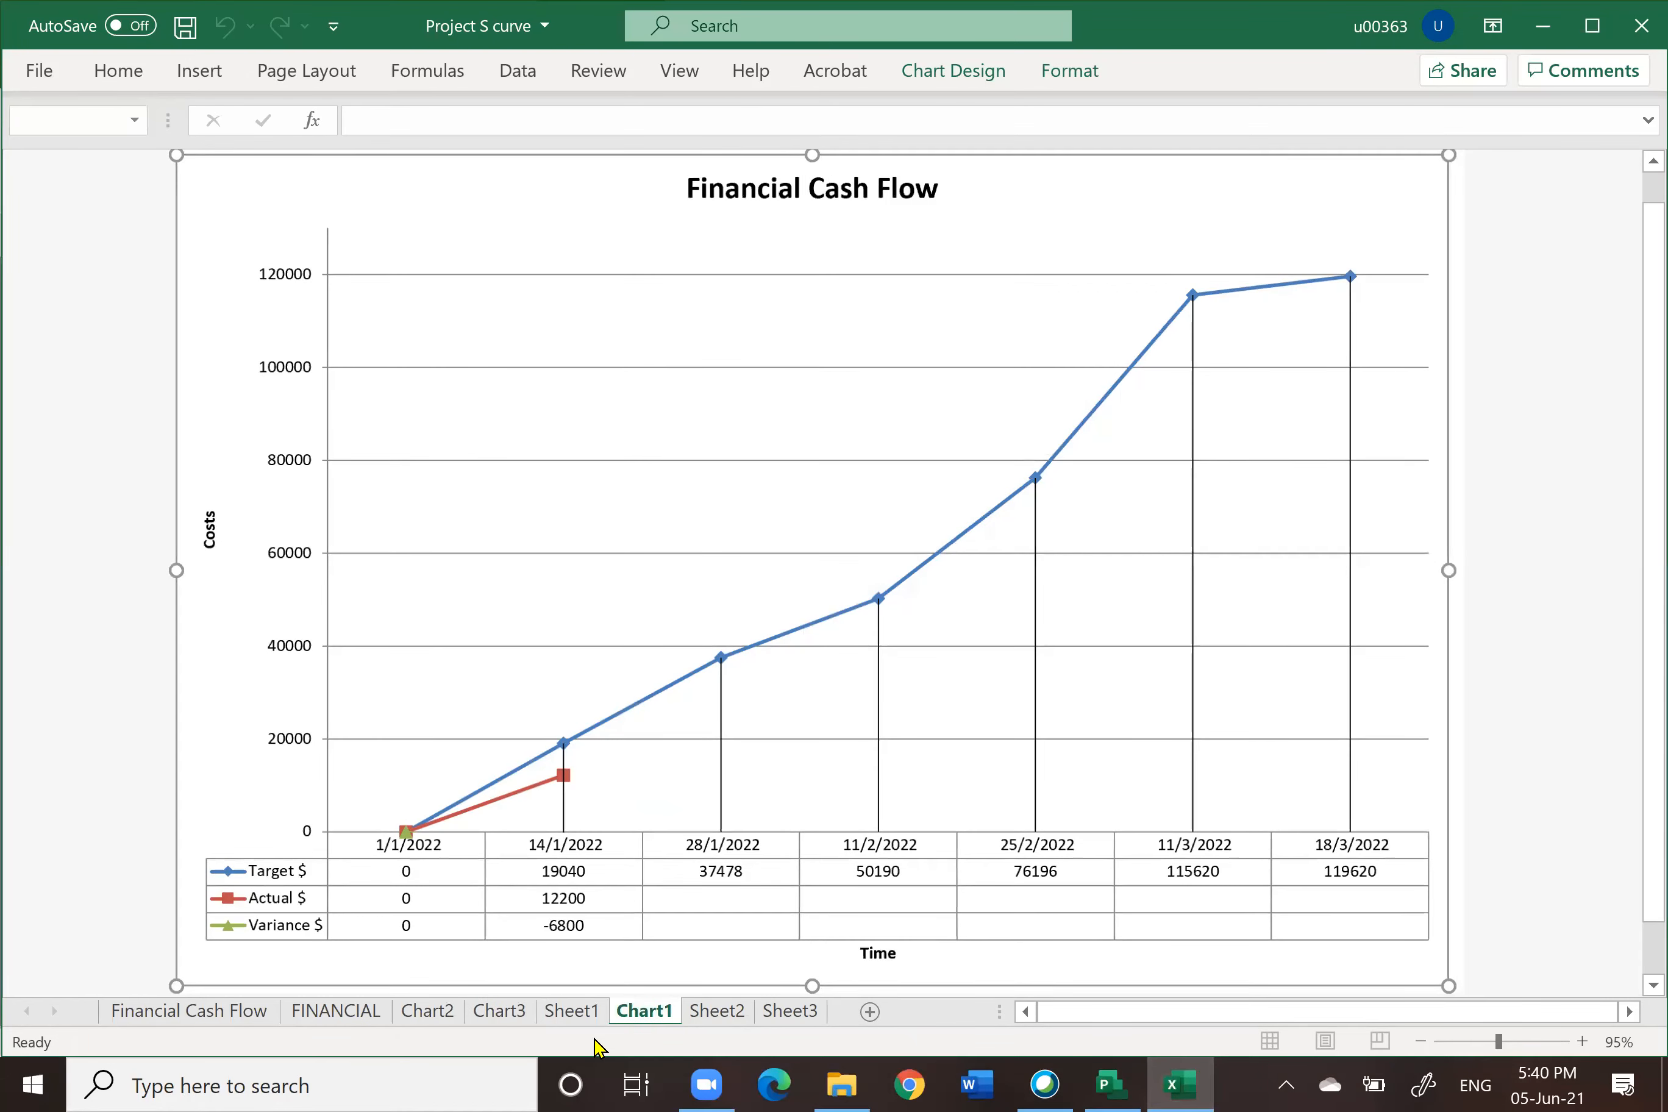
click(583, 1011)
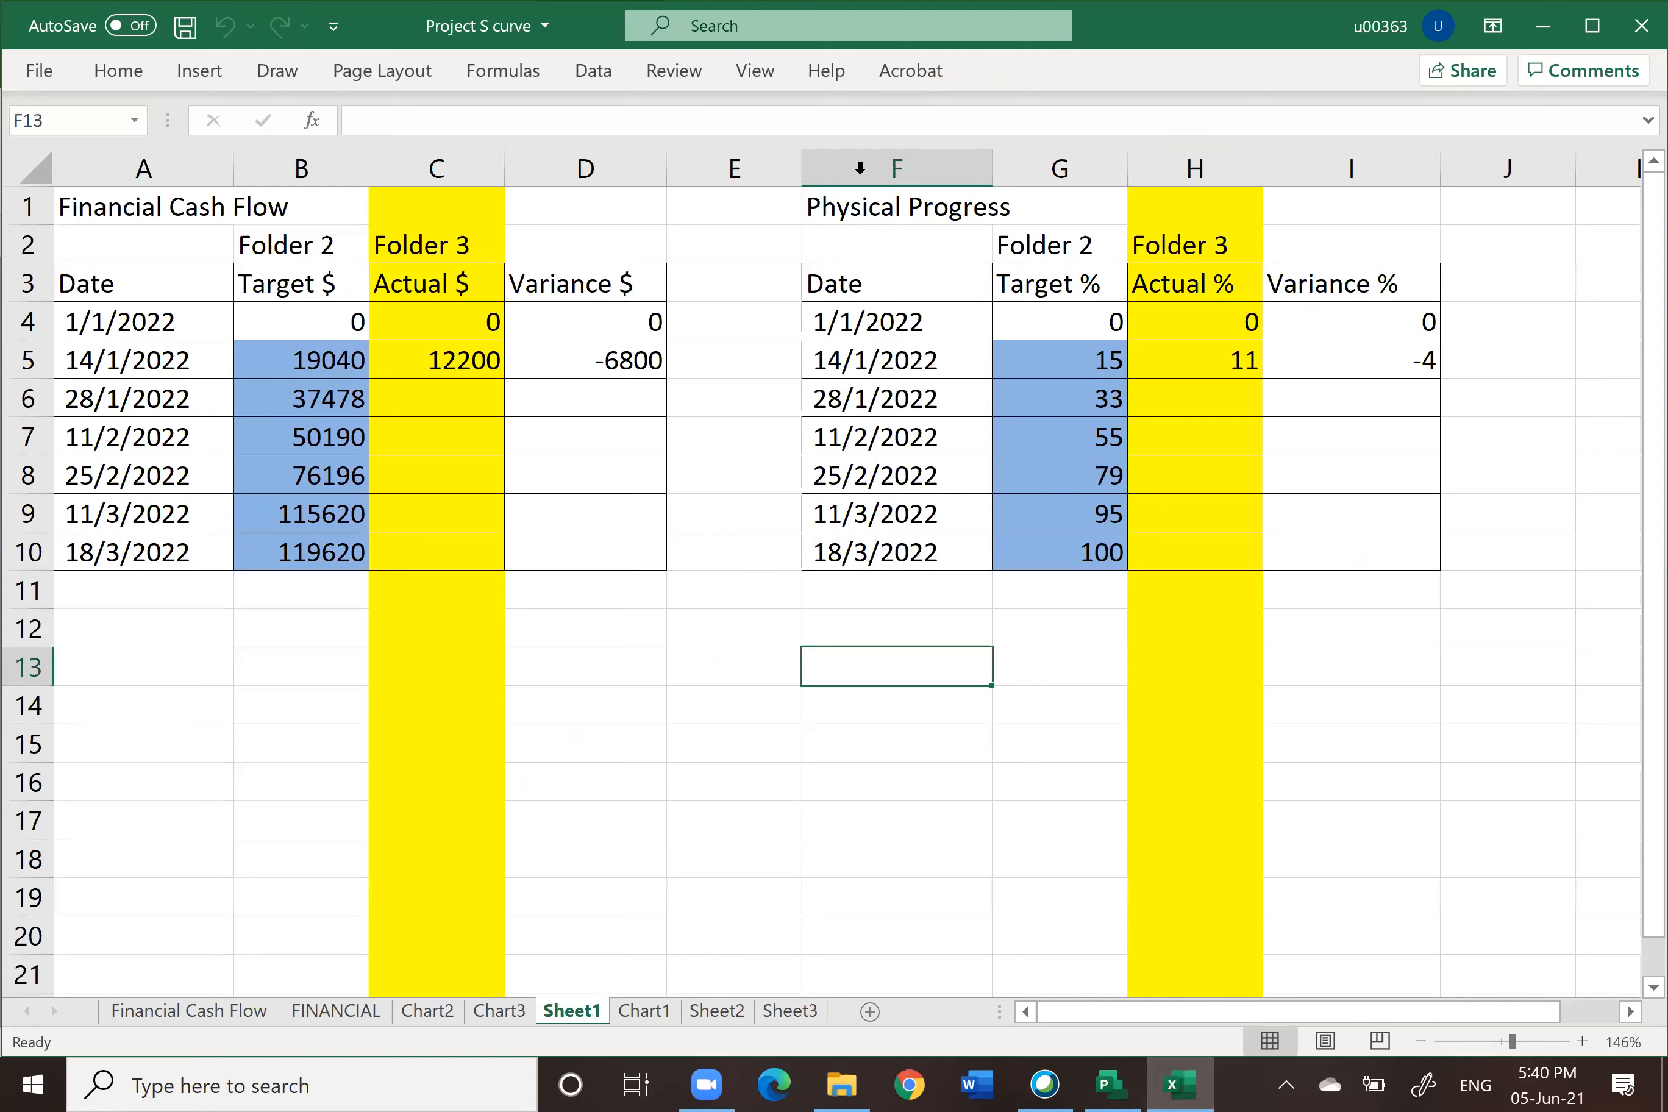
click(1053, 165)
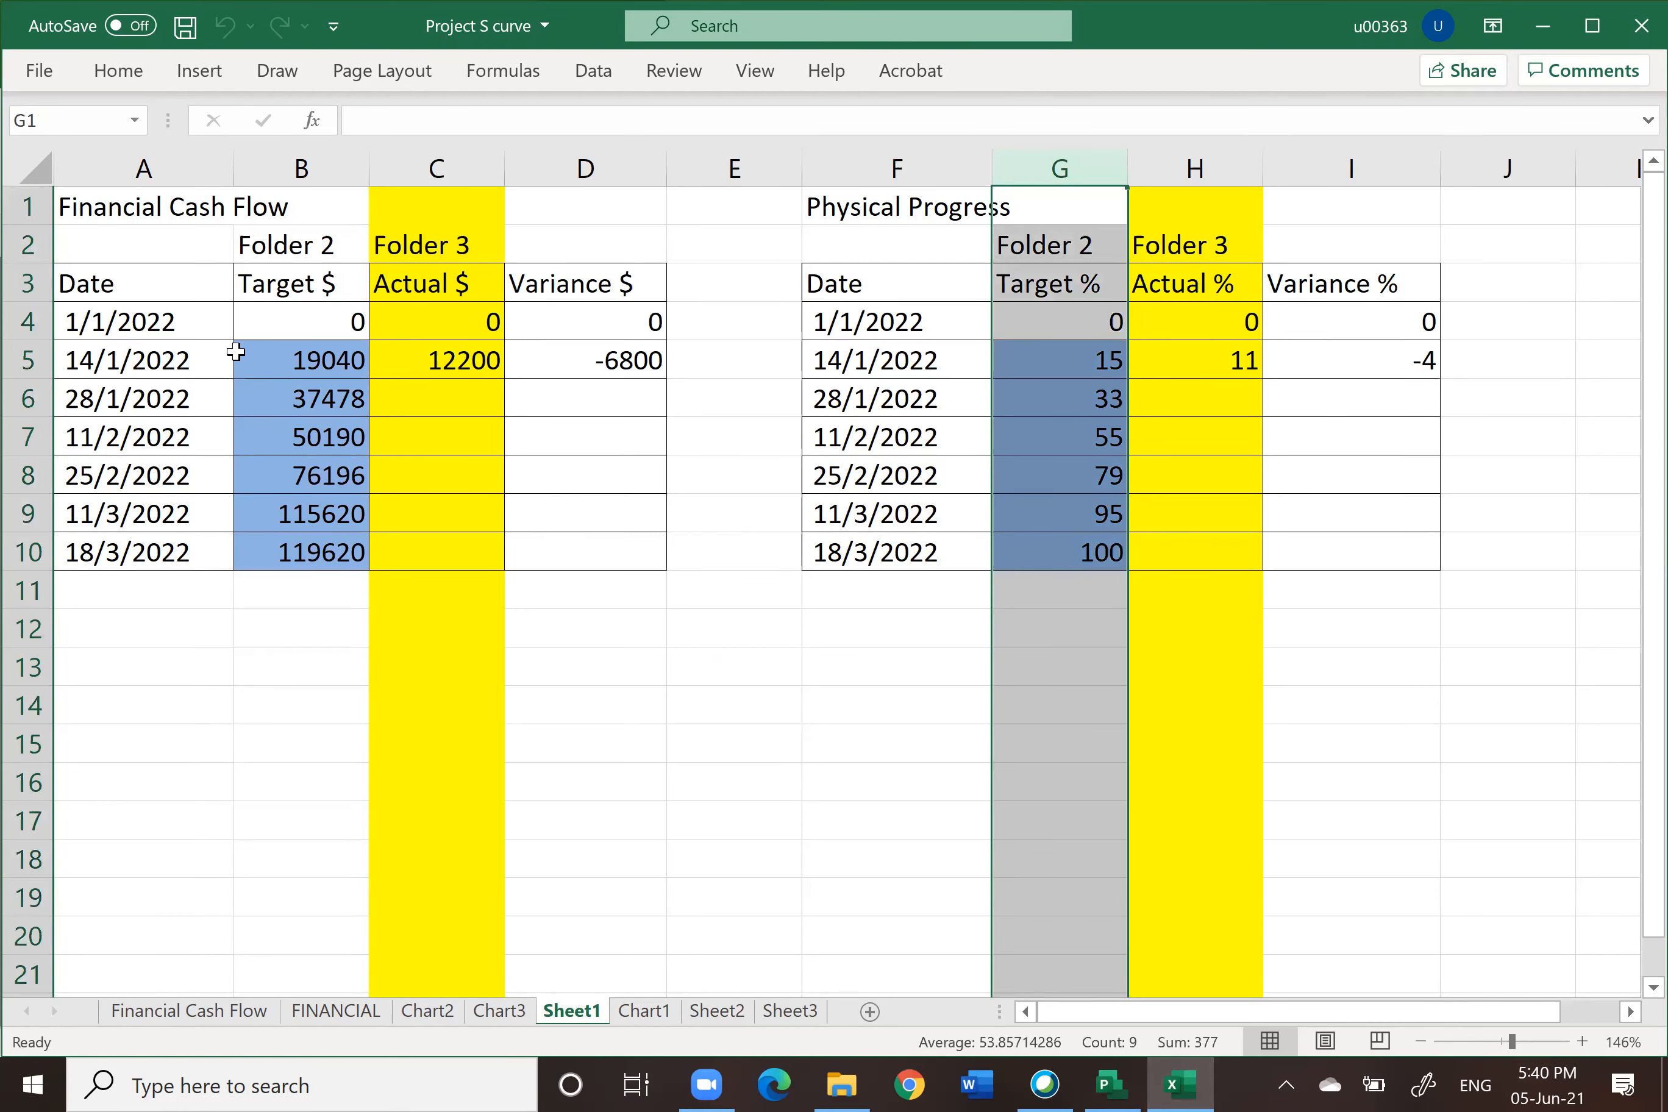
click(293, 166)
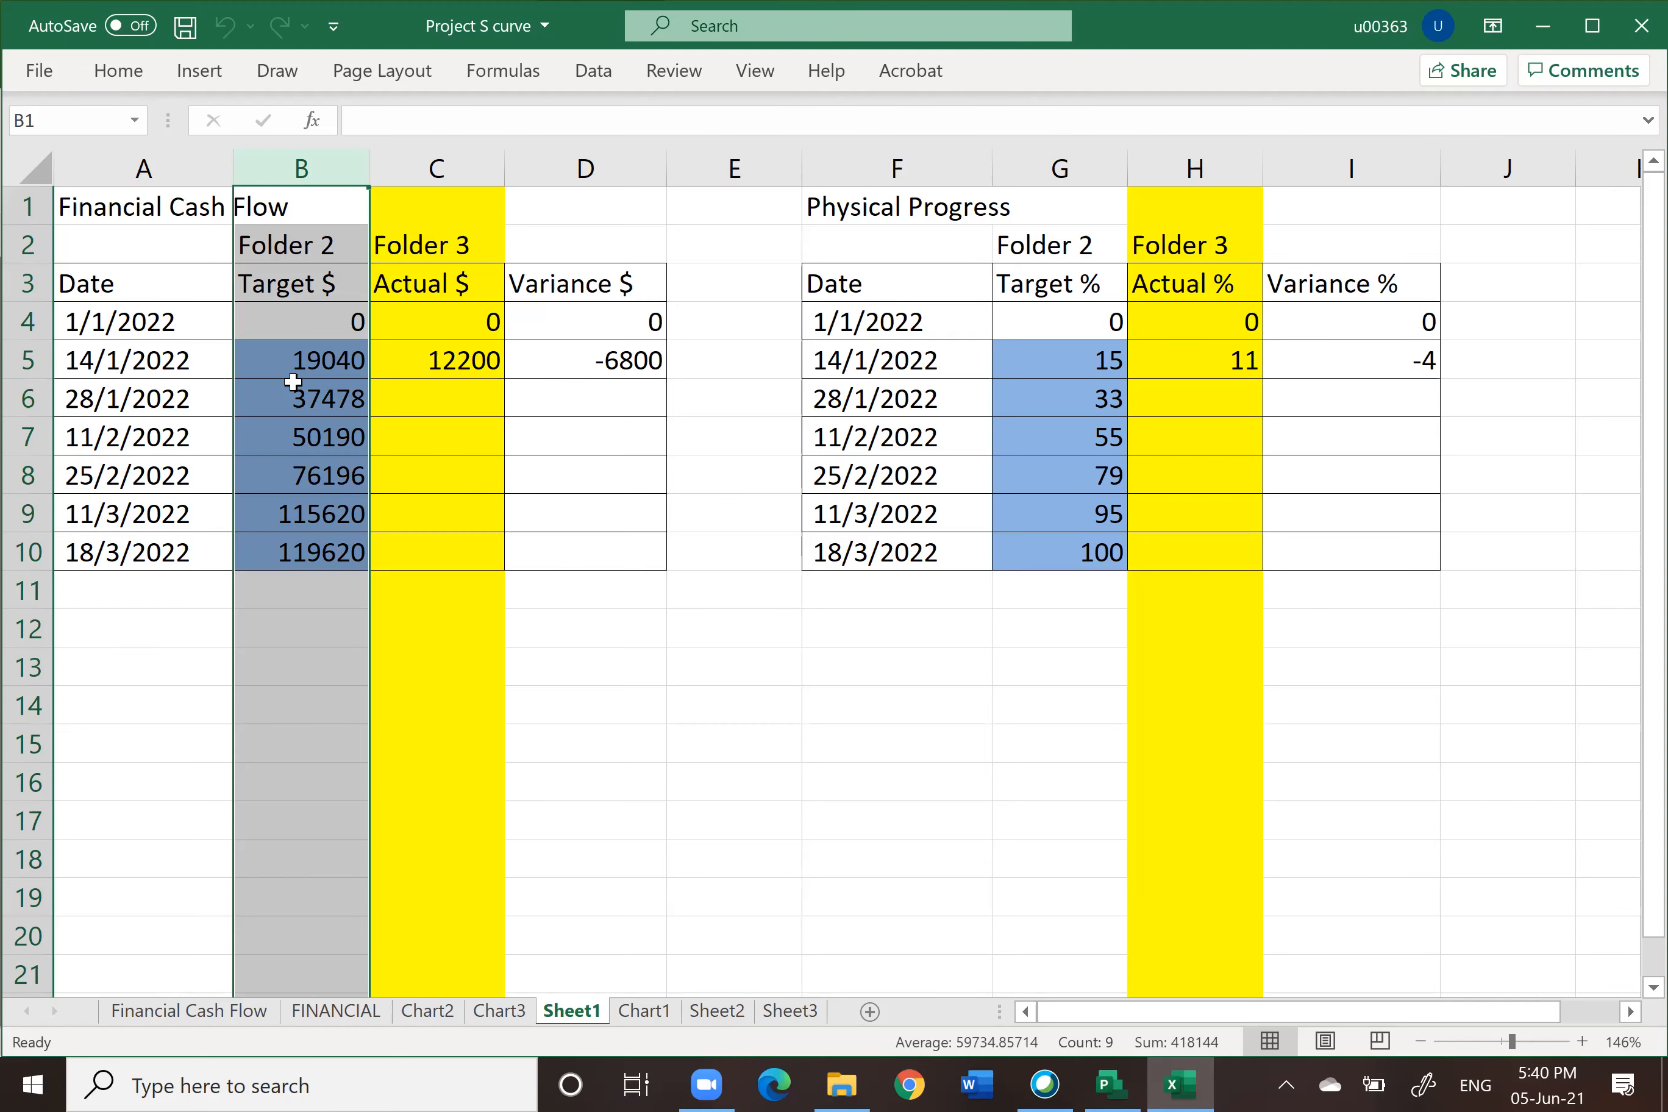
click(417, 1014)
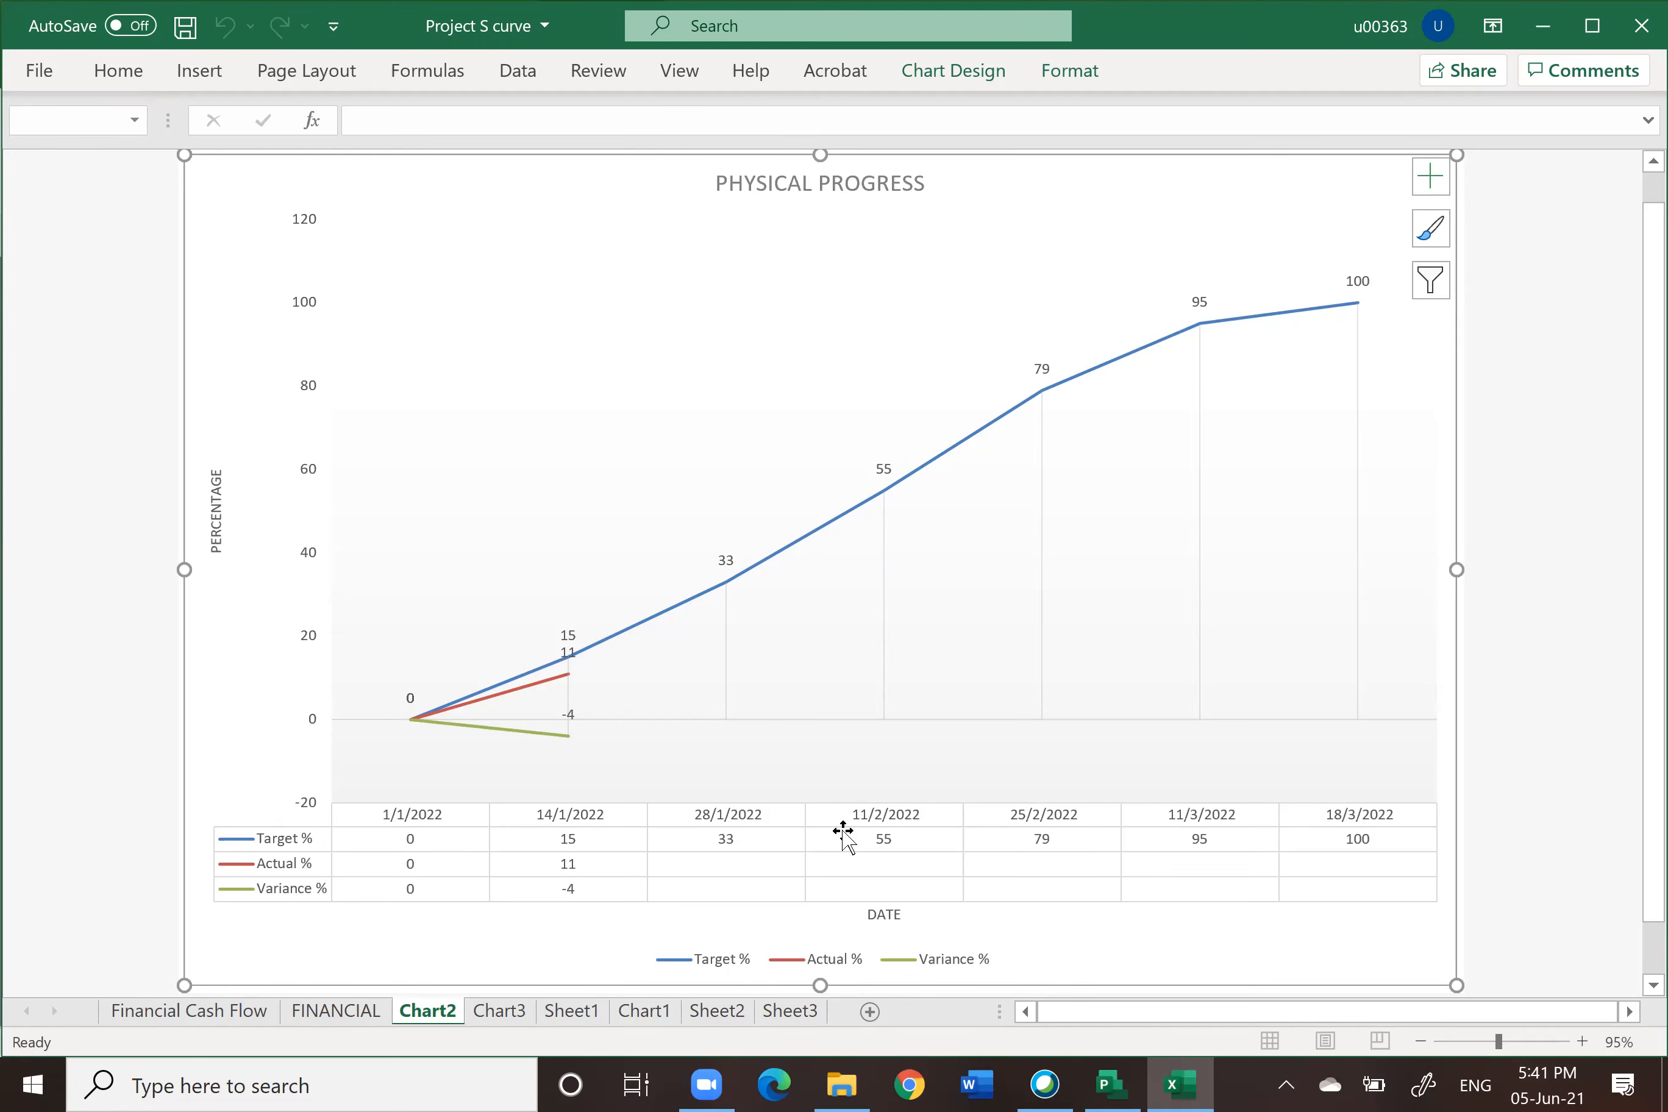
Step: Return to the RAHIM_P project and open its Project Information dialog
click(1111, 1085)
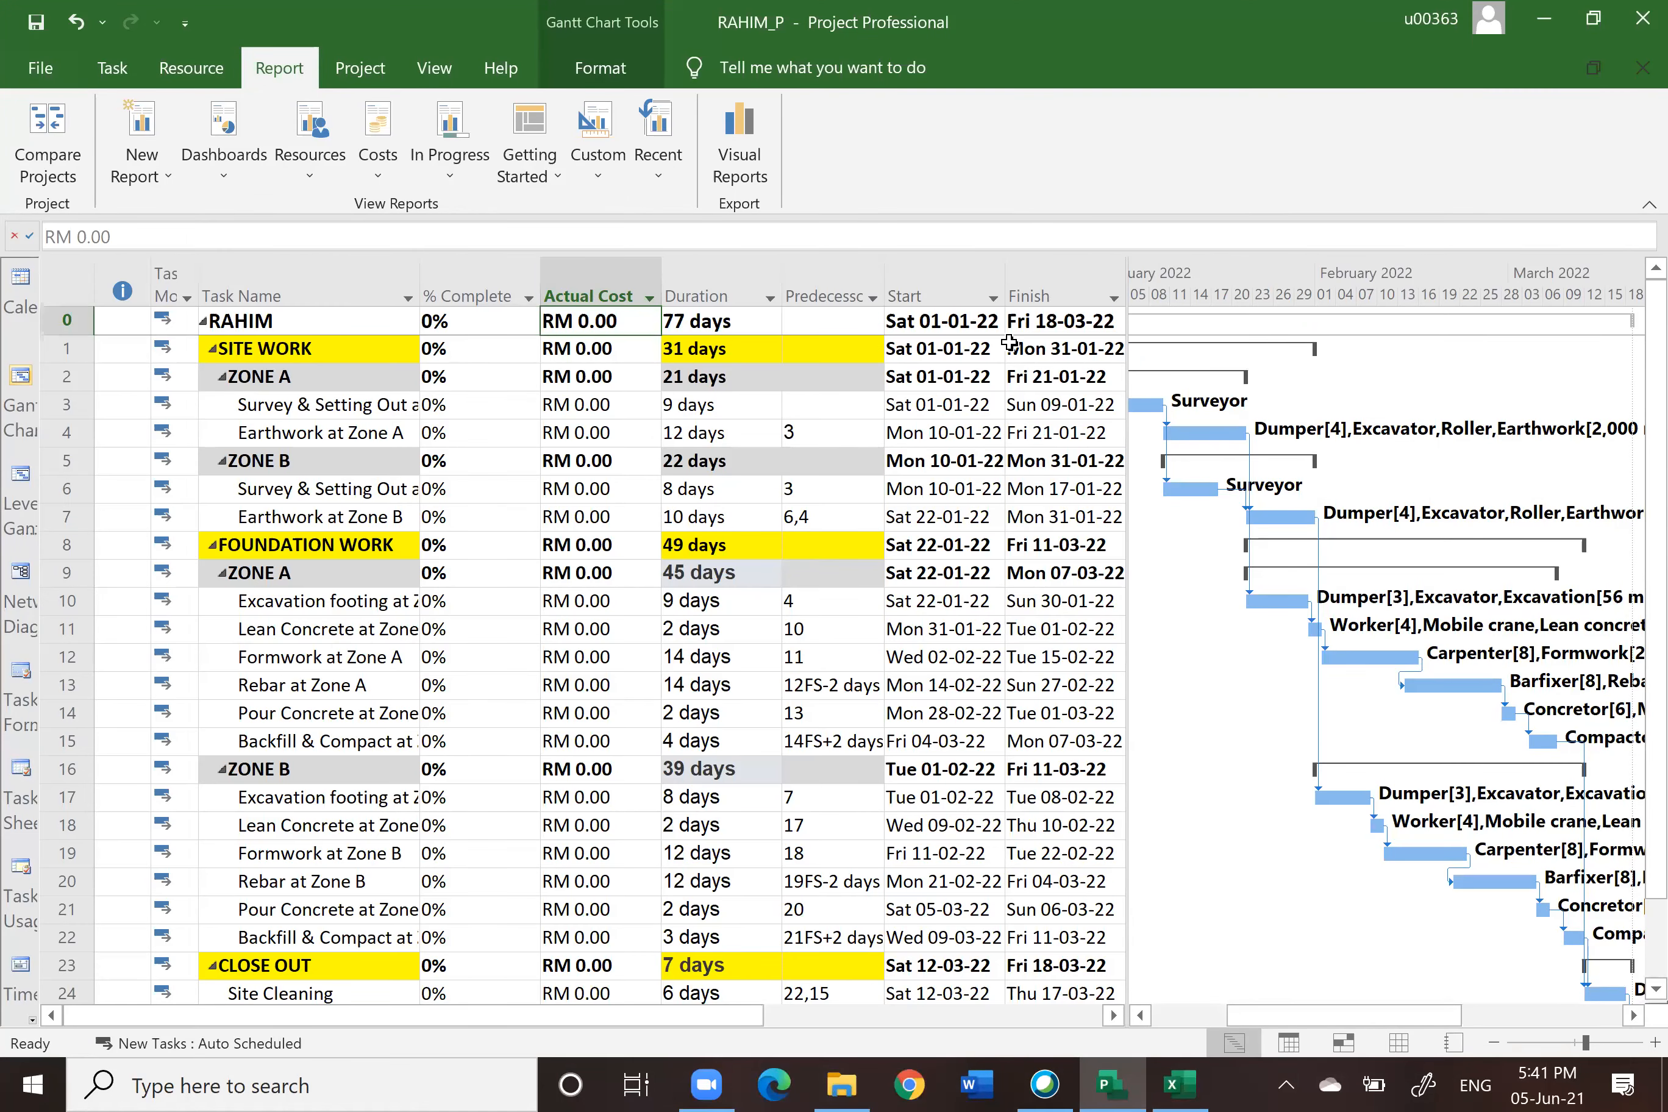
click(466, 288)
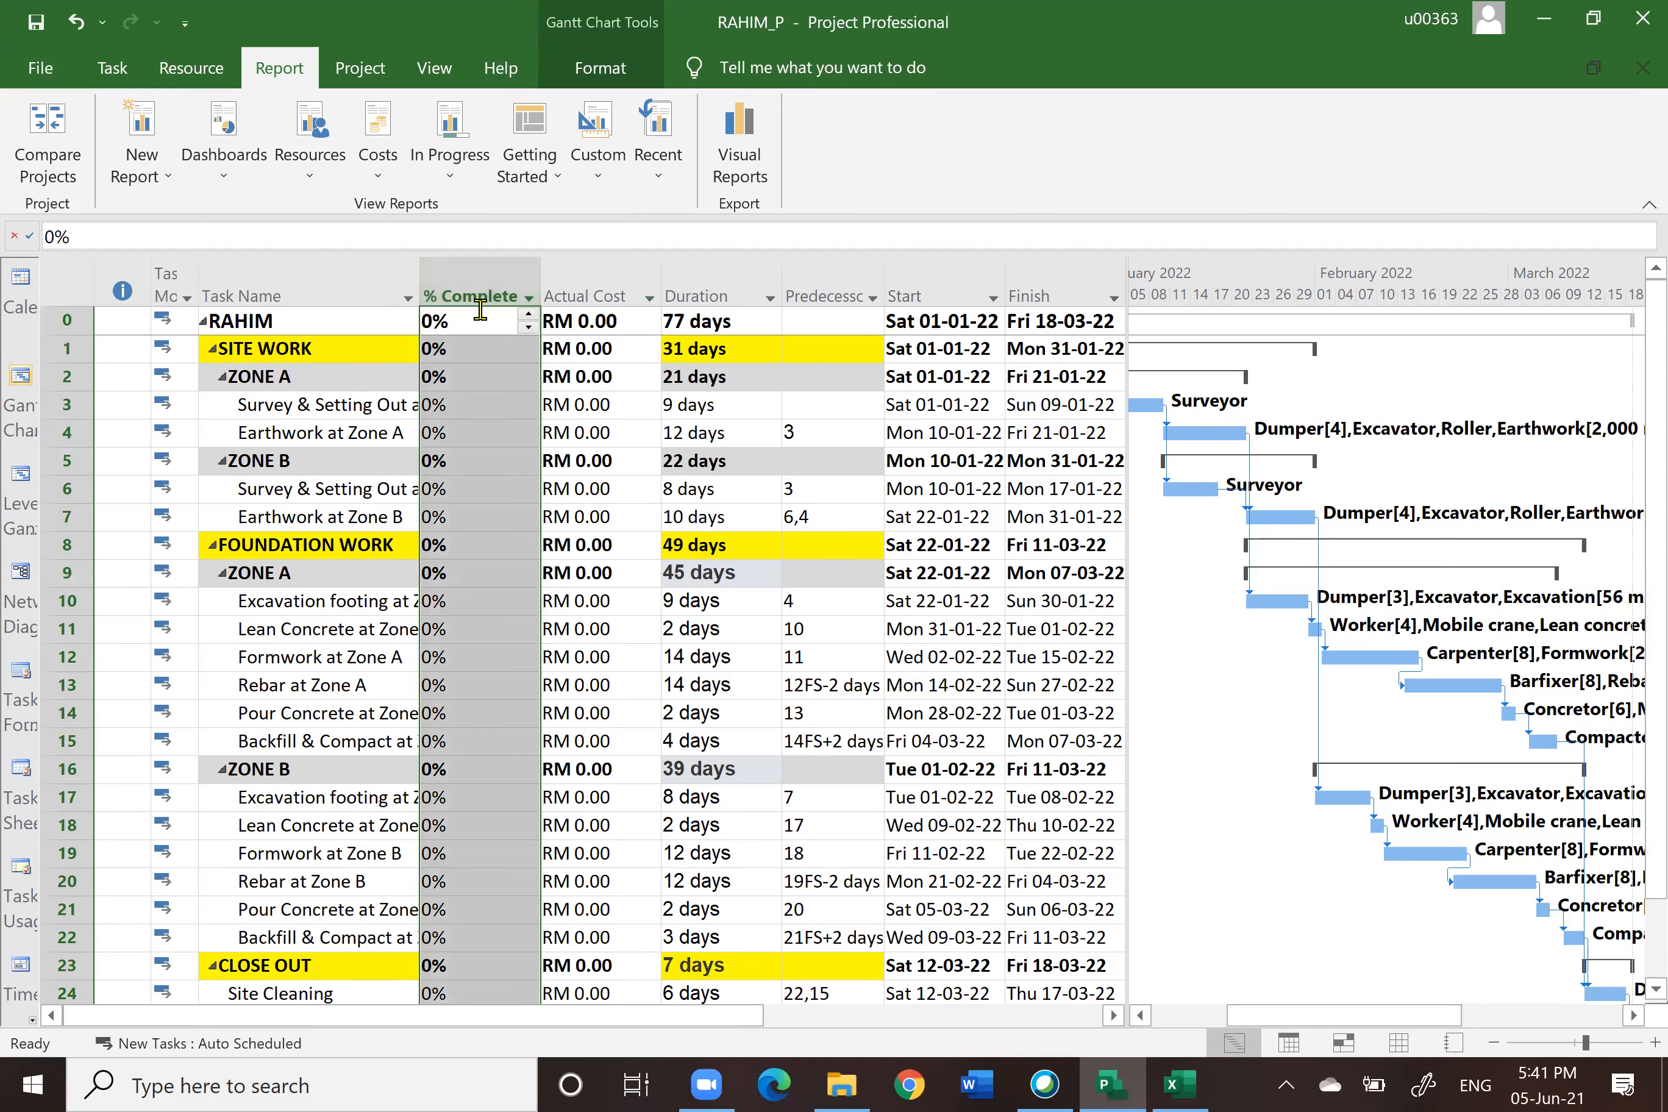
click(599, 285)
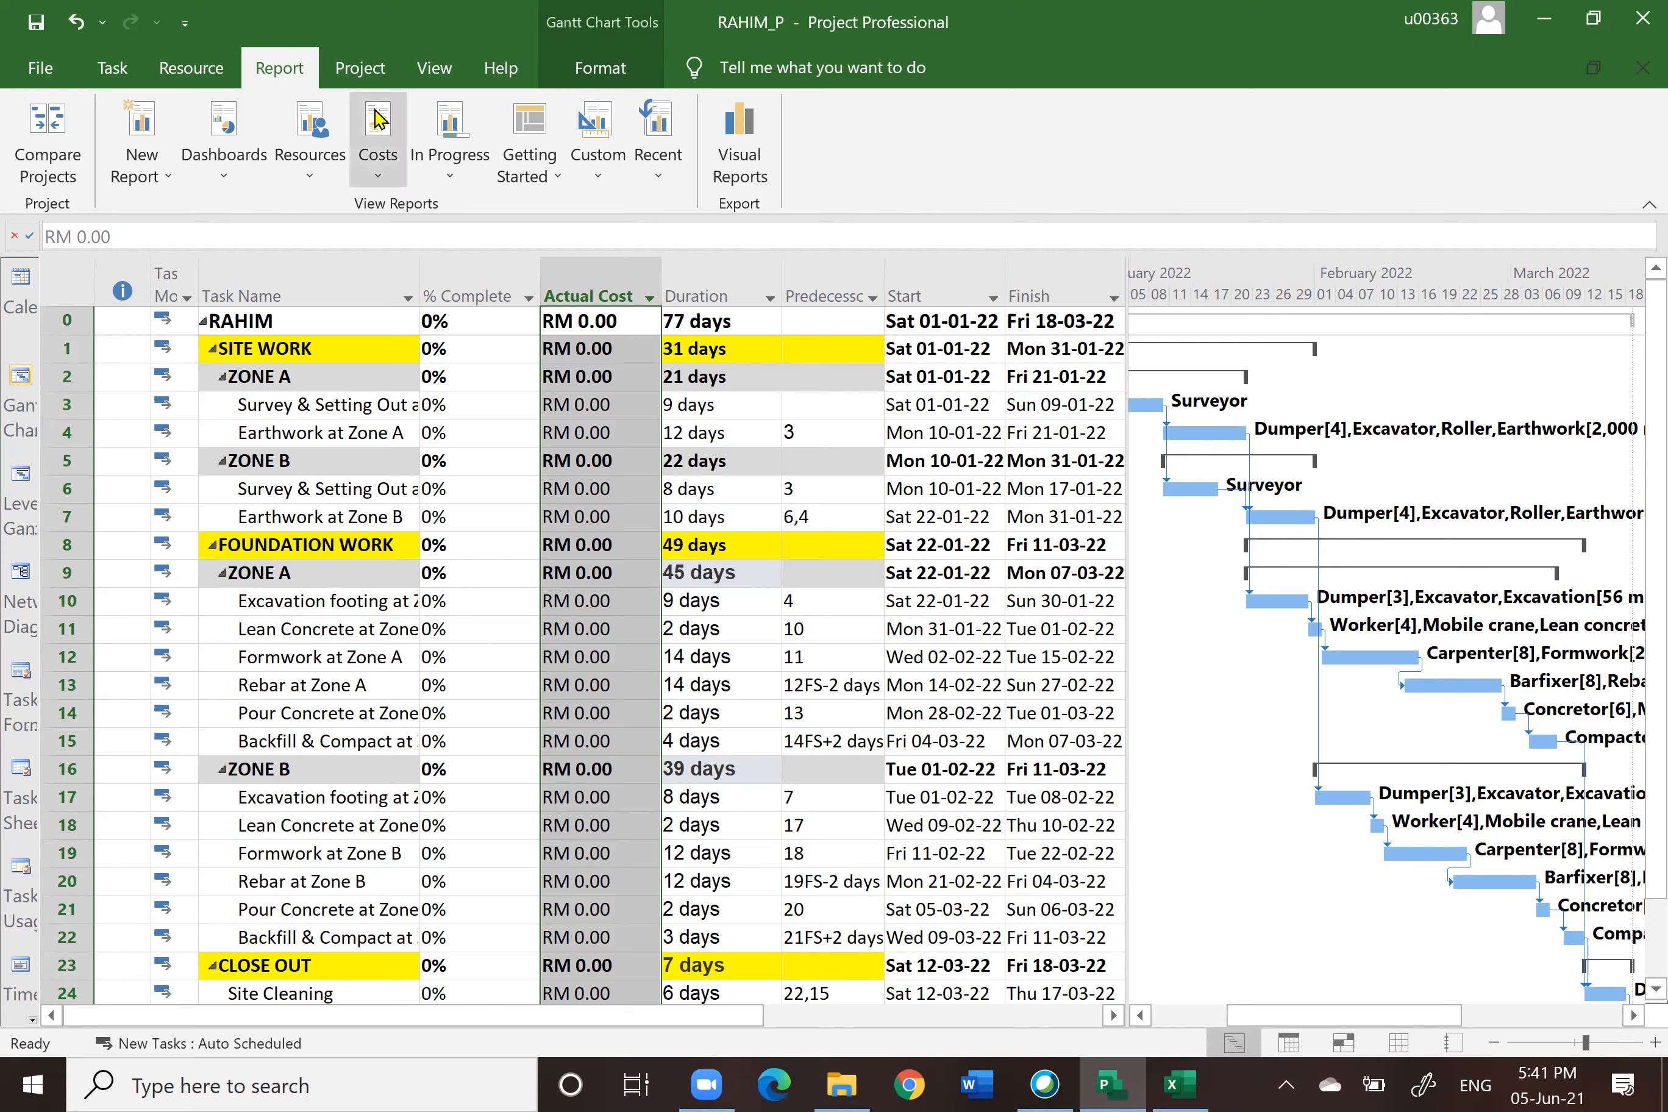
click(352, 79)
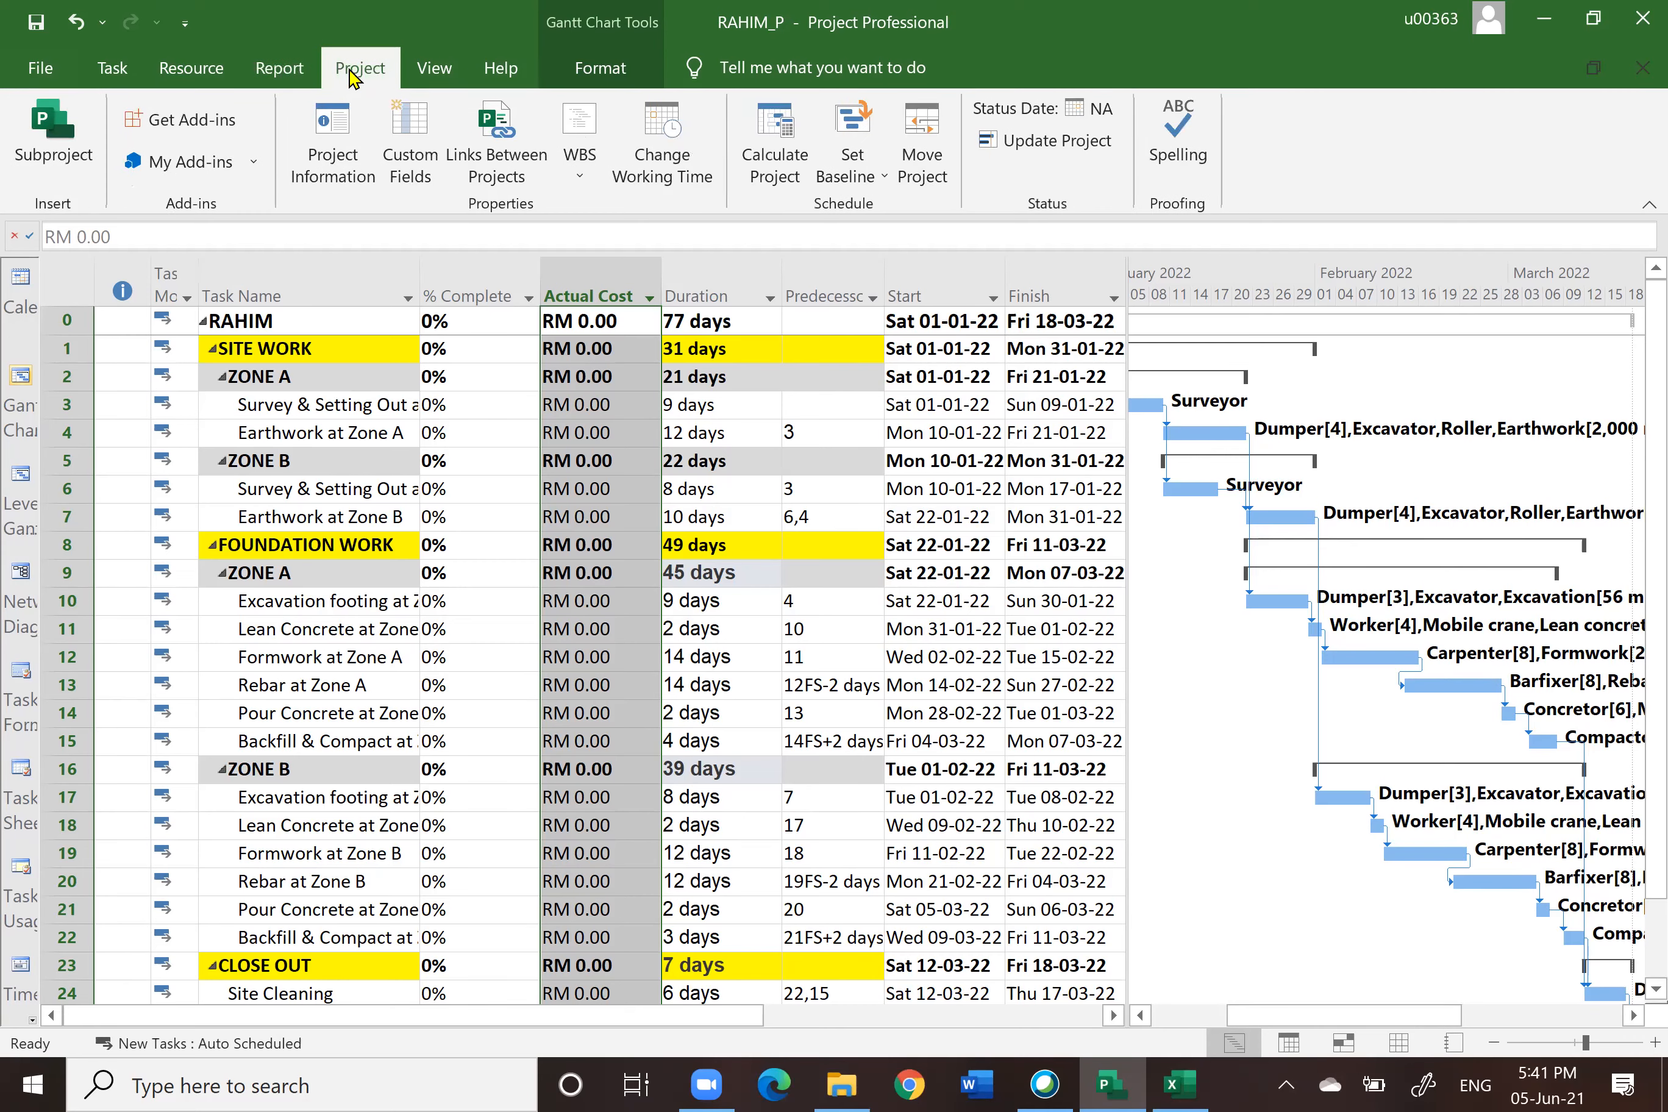
click(331, 136)
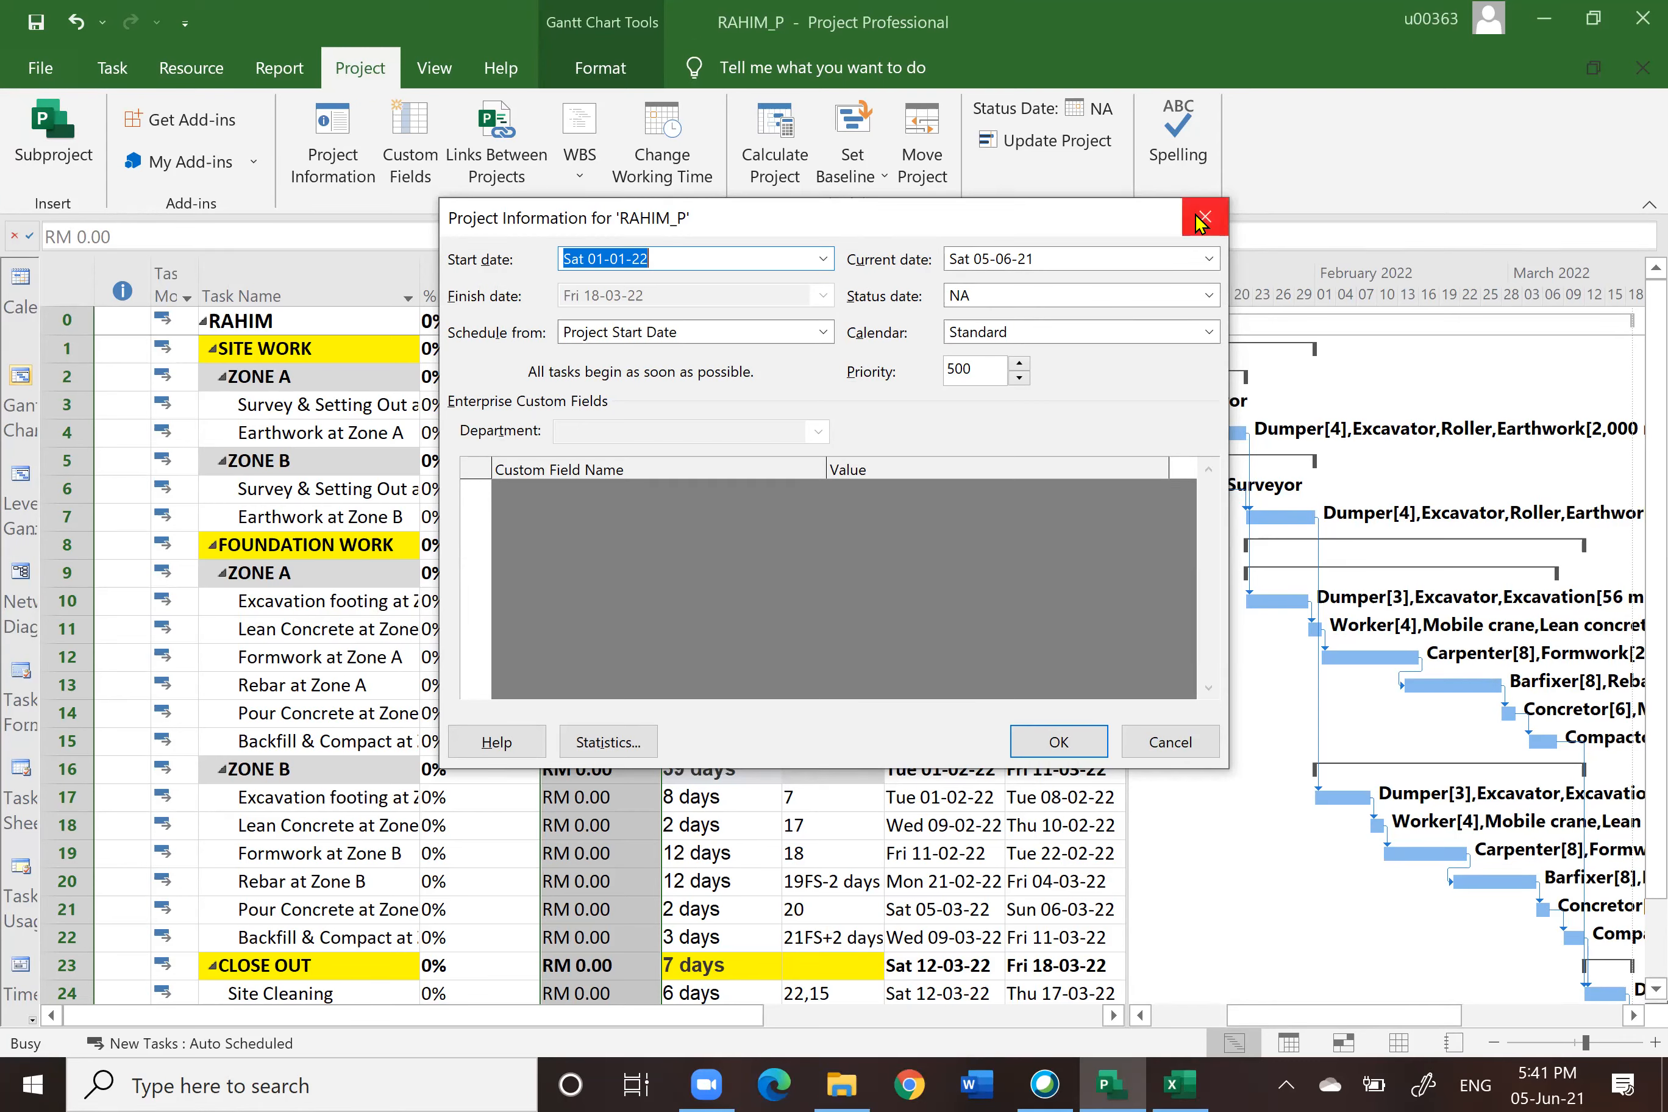
Step: Set the project's current date to Fri 14-01-2022 using the calendar
click(1212, 258)
click(1201, 288)
click(1203, 288)
click(1203, 289)
click(1203, 289)
click(1202, 288)
click(1203, 288)
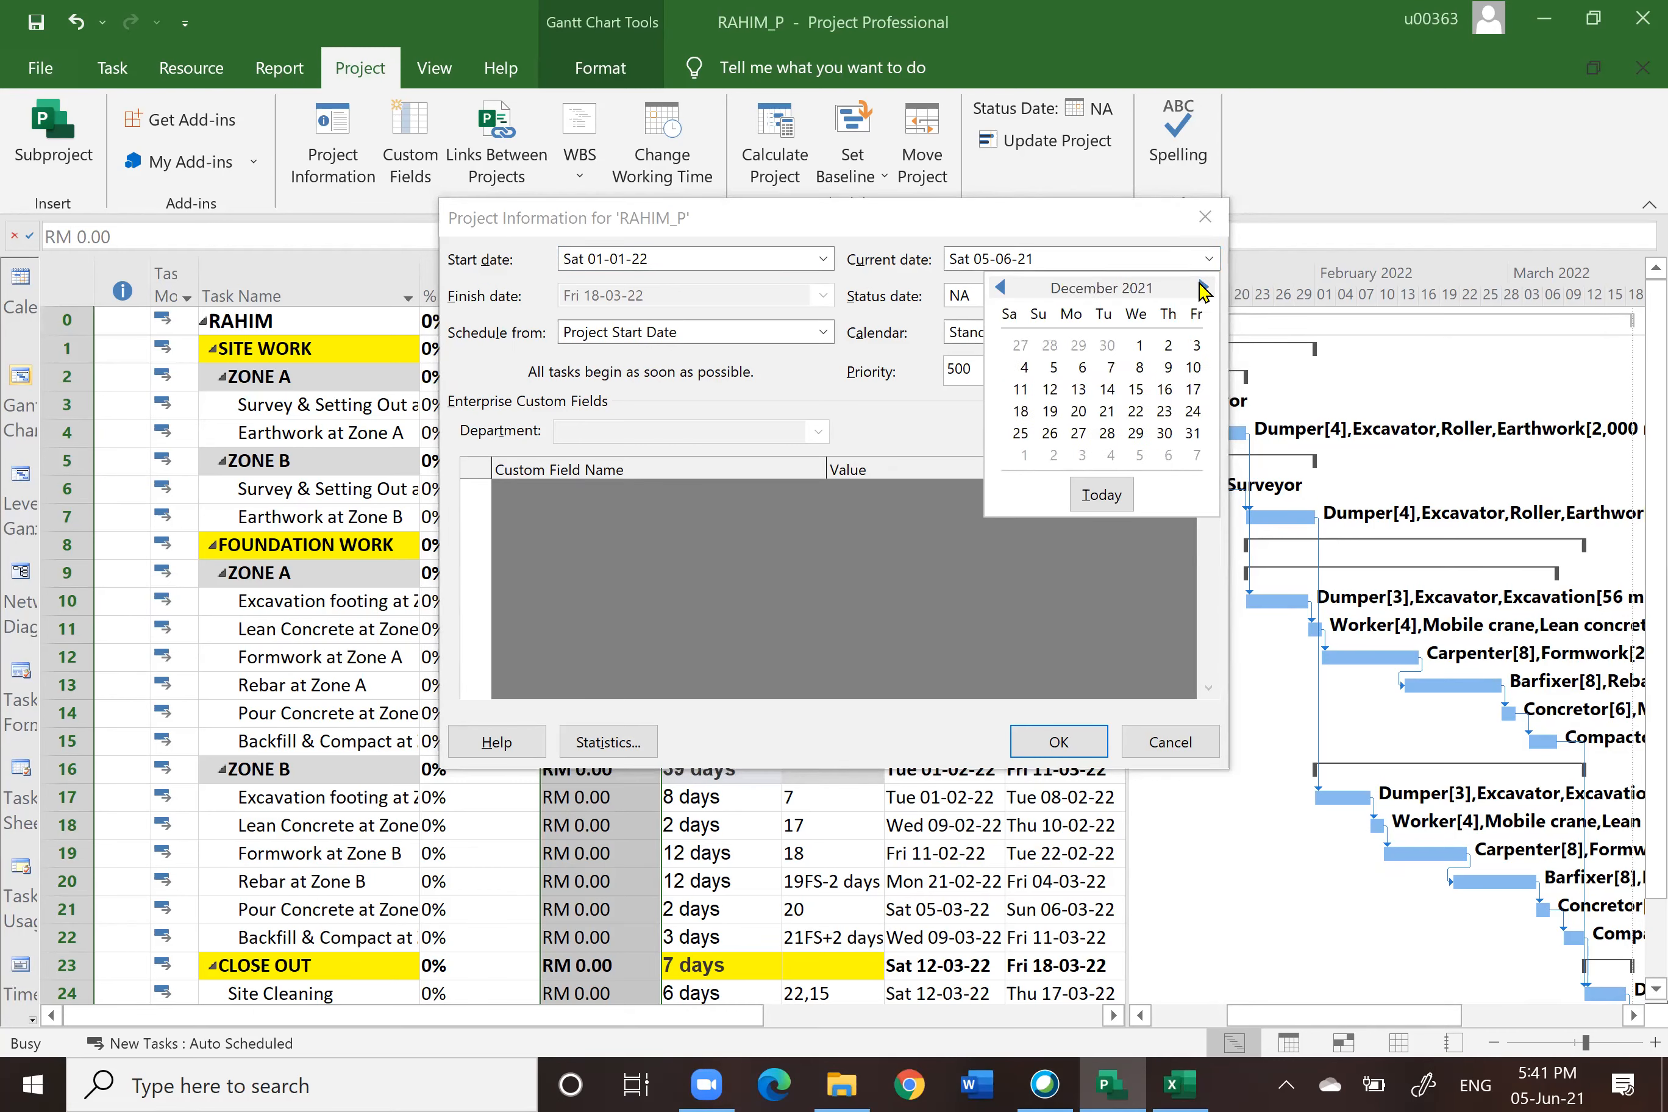
click(1202, 288)
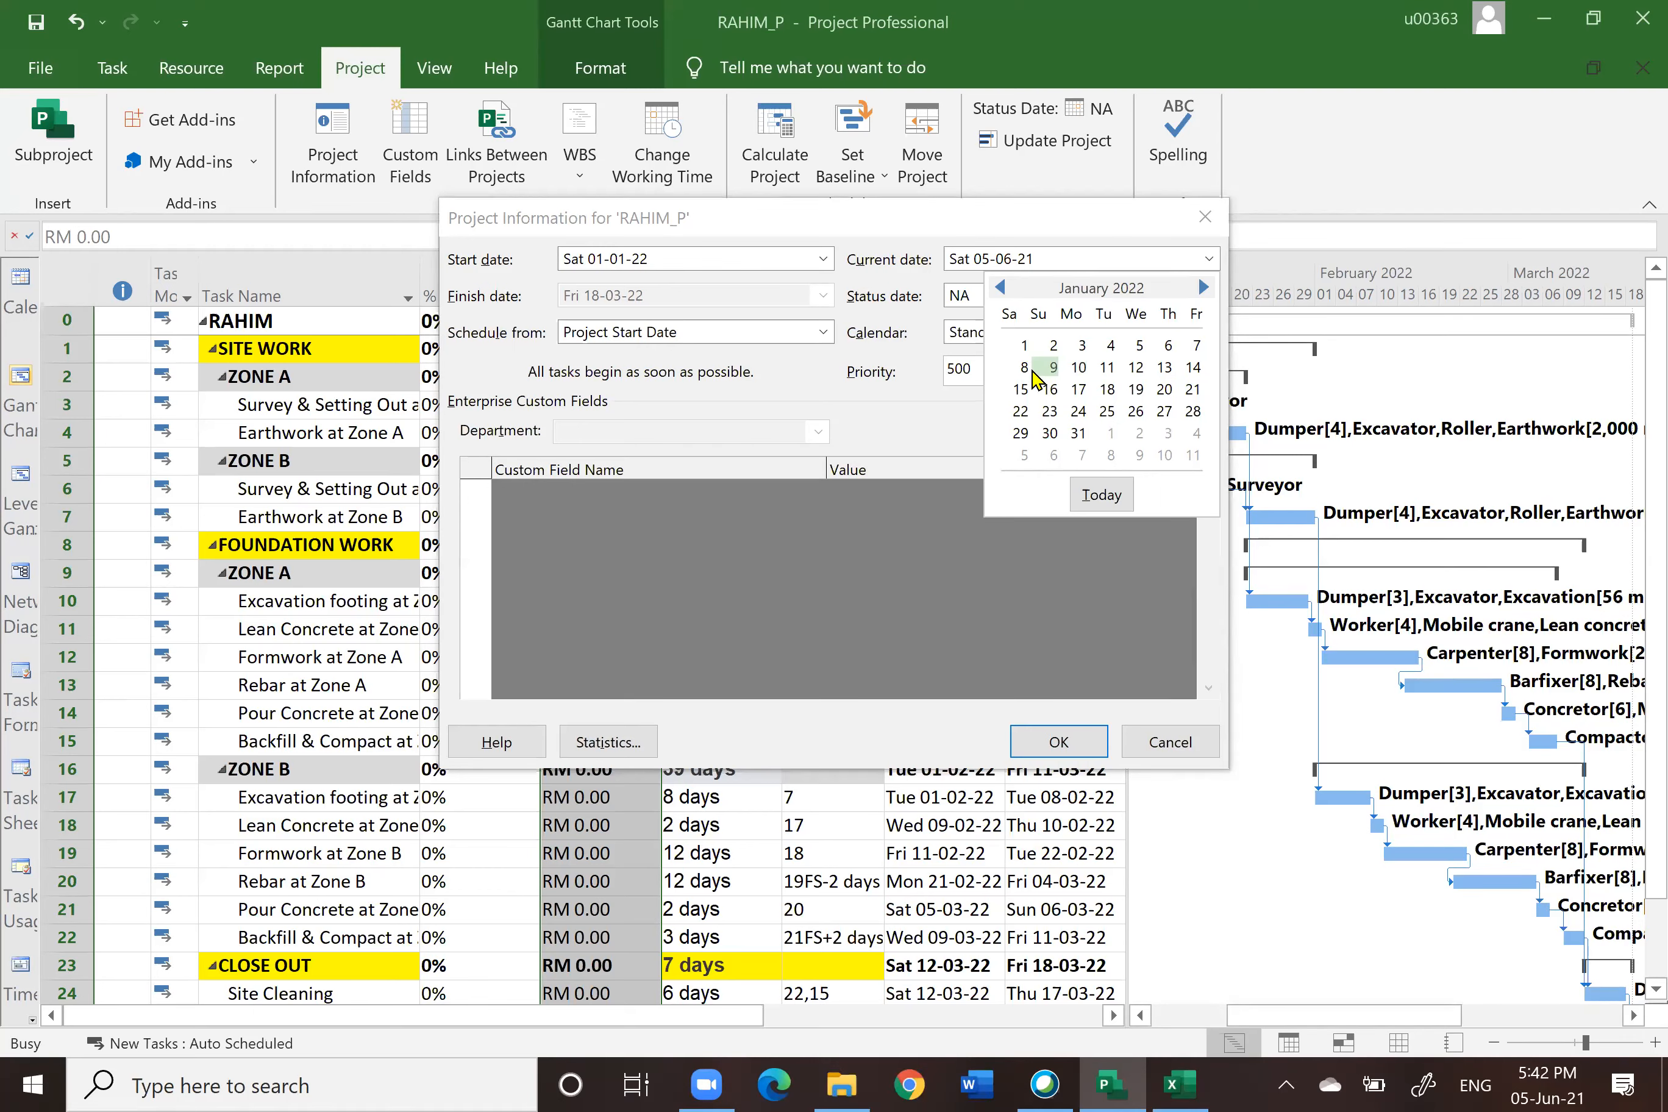
click(1193, 368)
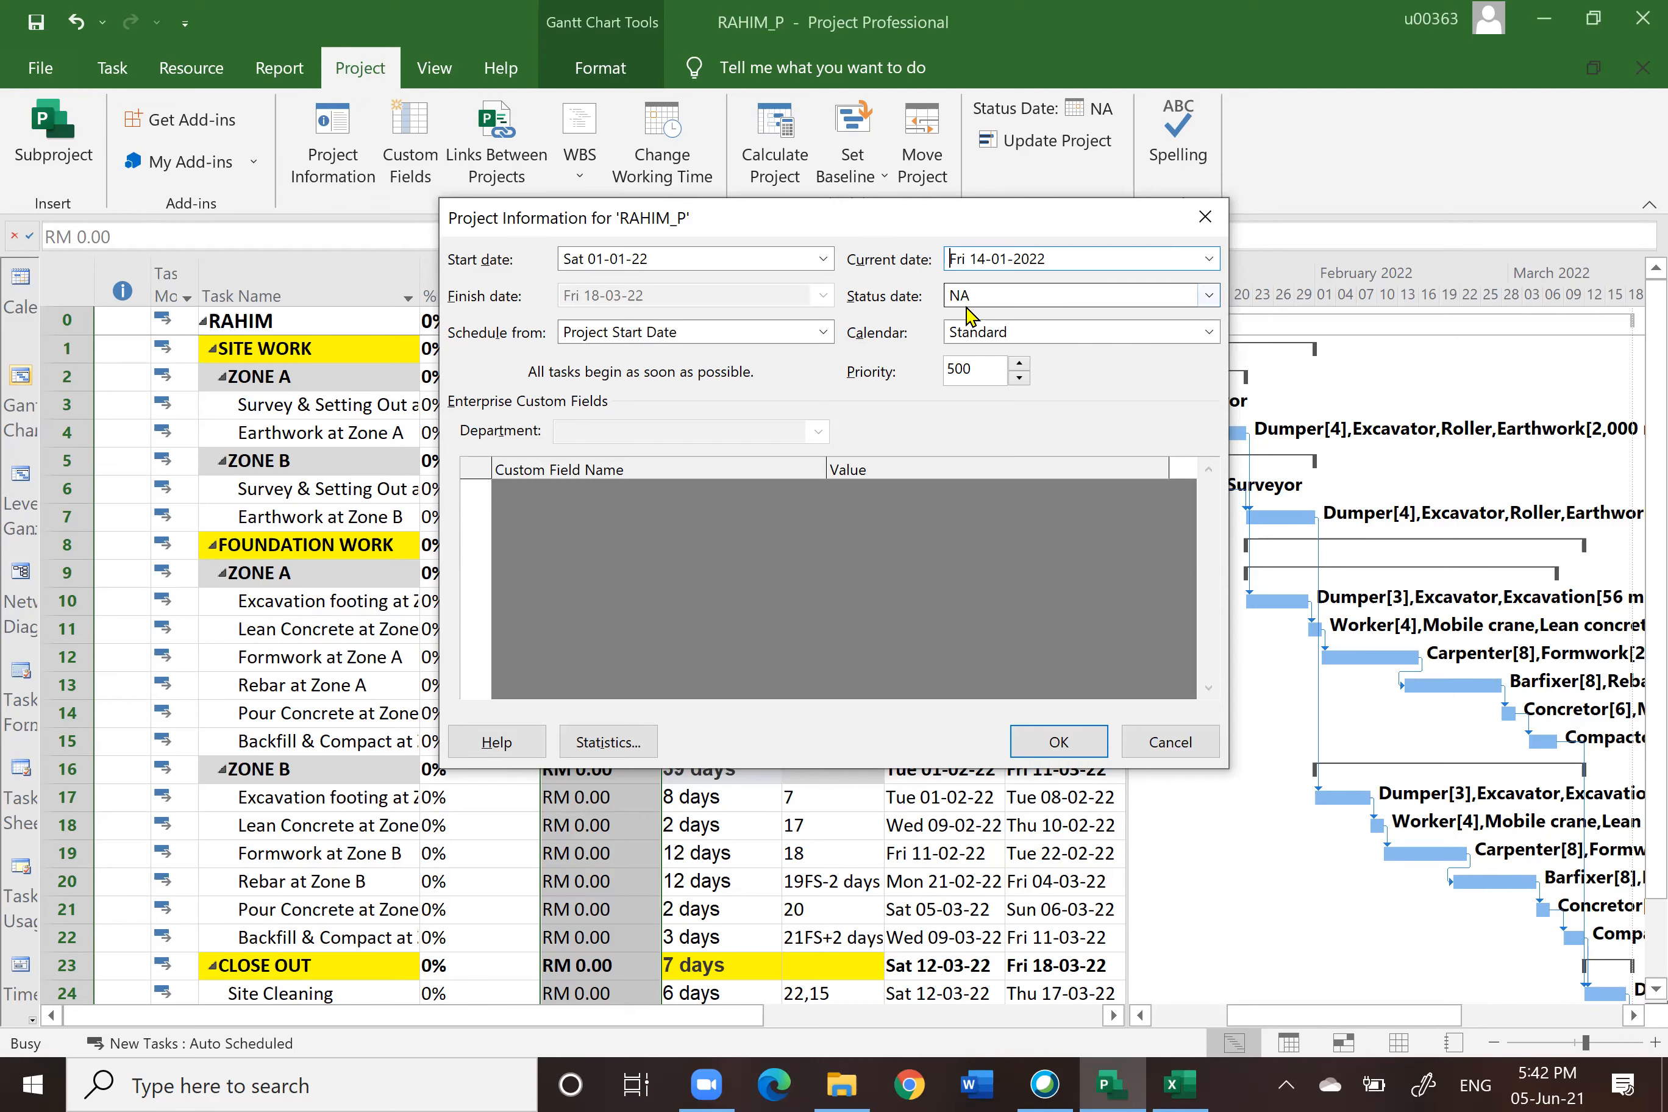
Step: Set the project's status date to Fri 14-01-2022 using the calendar and confirm the project information
click(1210, 297)
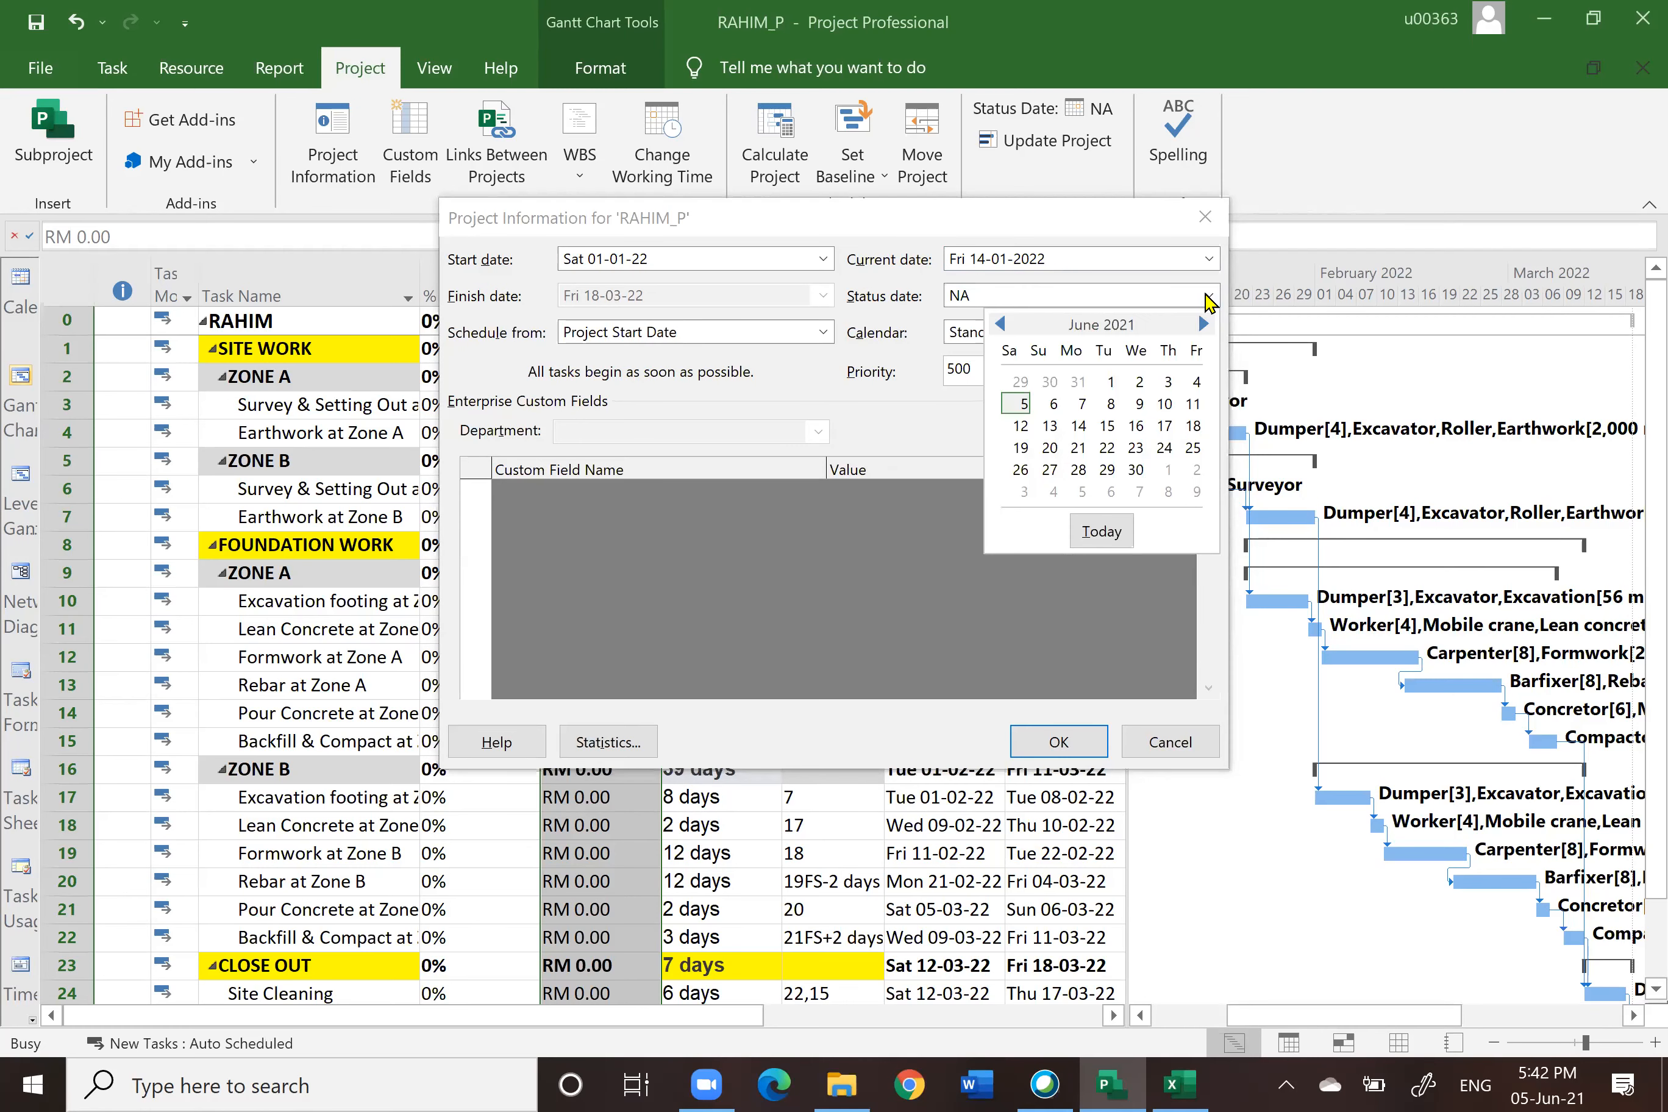
click(1204, 324)
click(1203, 324)
click(1204, 324)
click(1204, 323)
click(1204, 324)
click(1204, 324)
click(1204, 324)
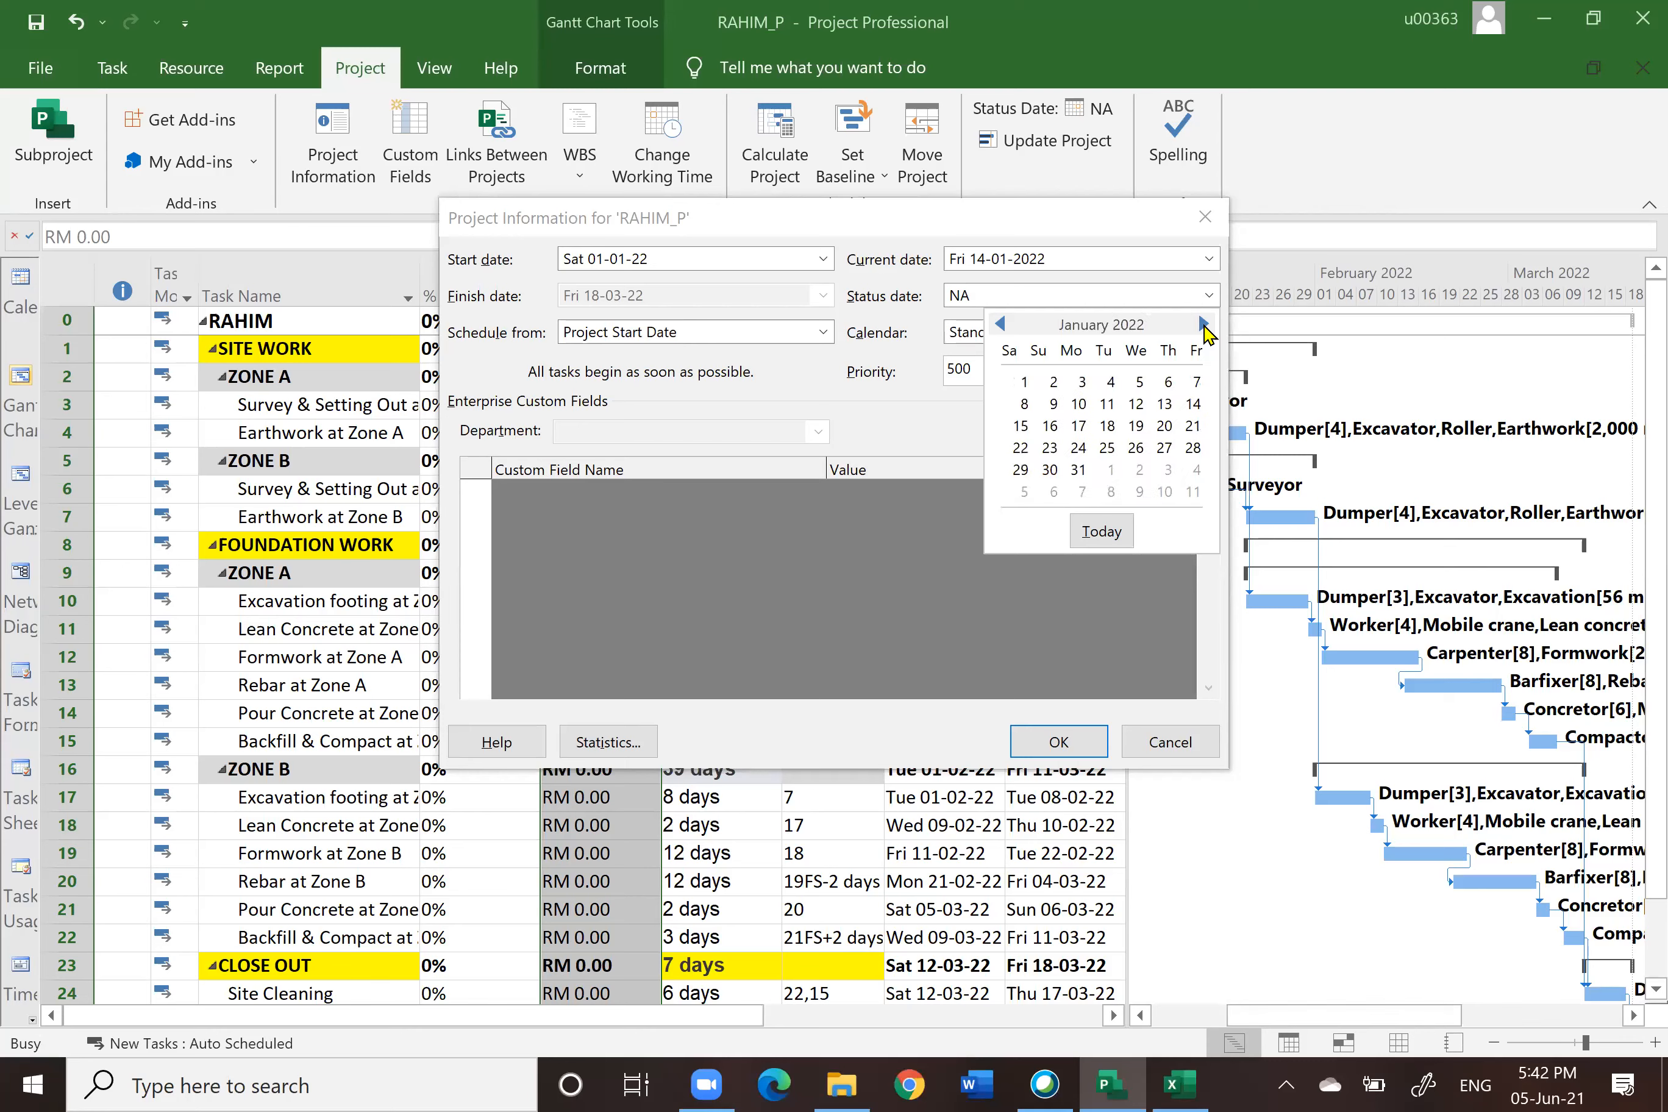
click(1195, 405)
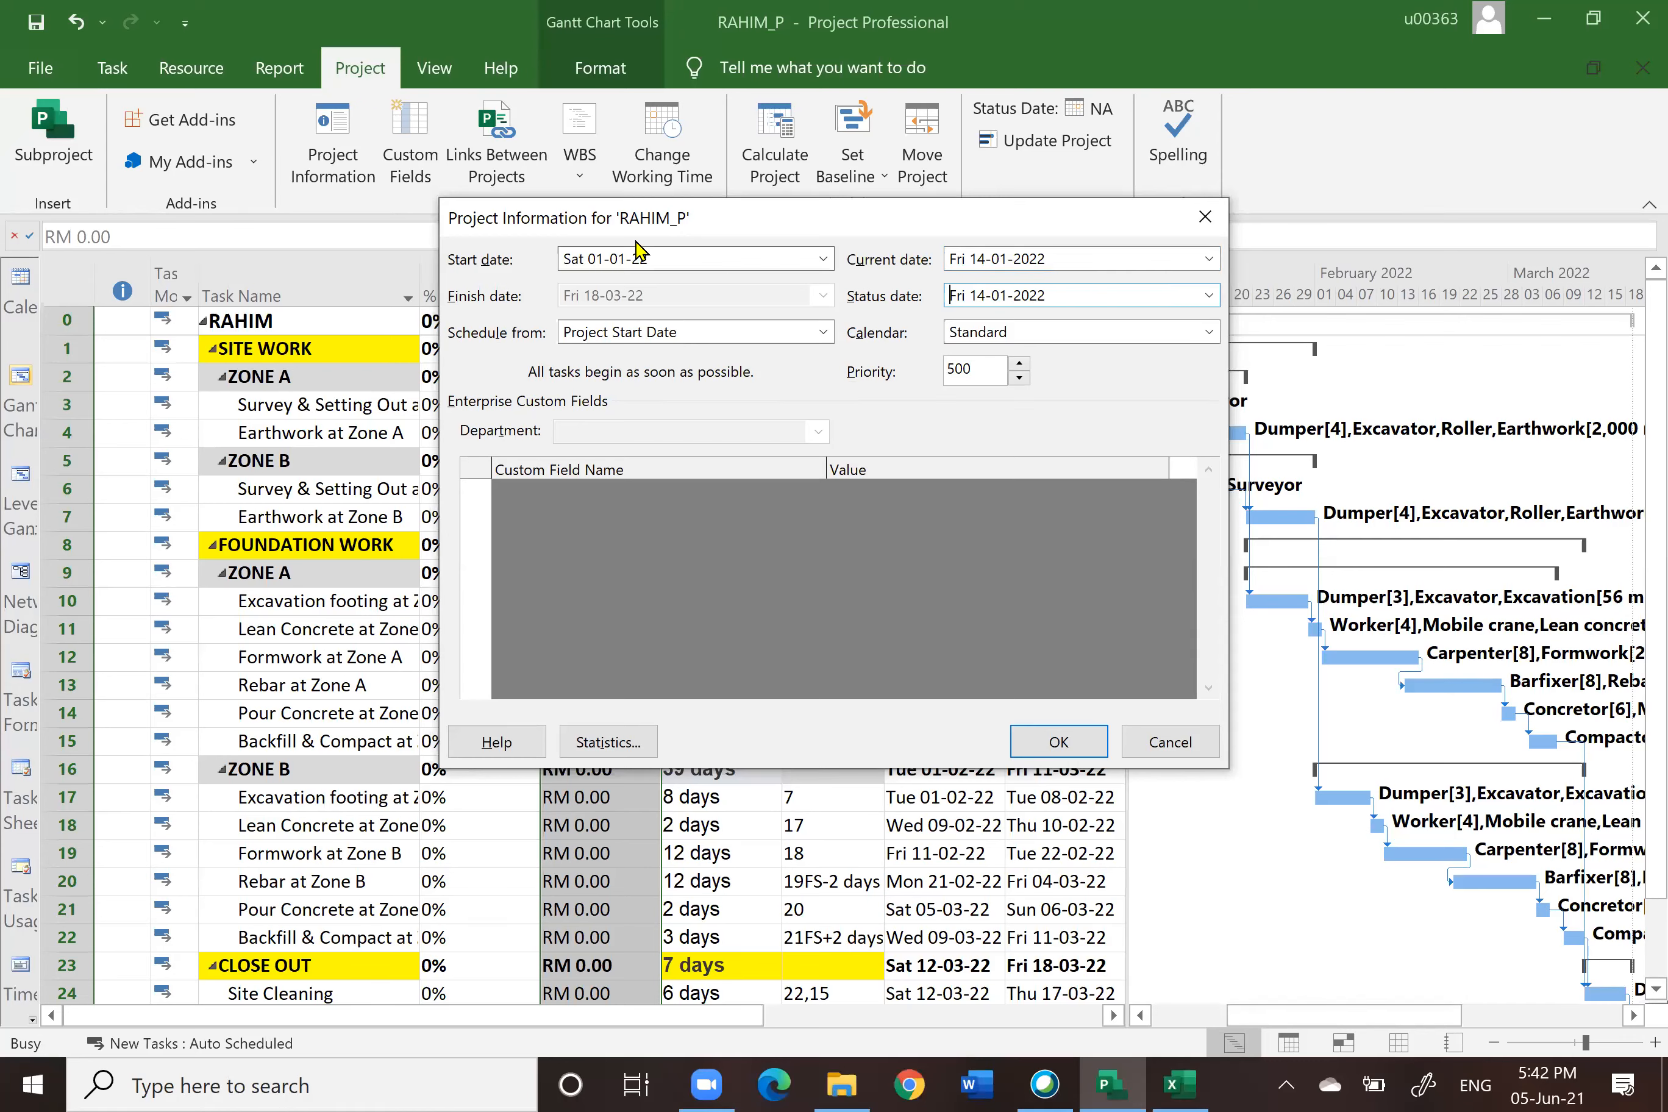
click(1067, 744)
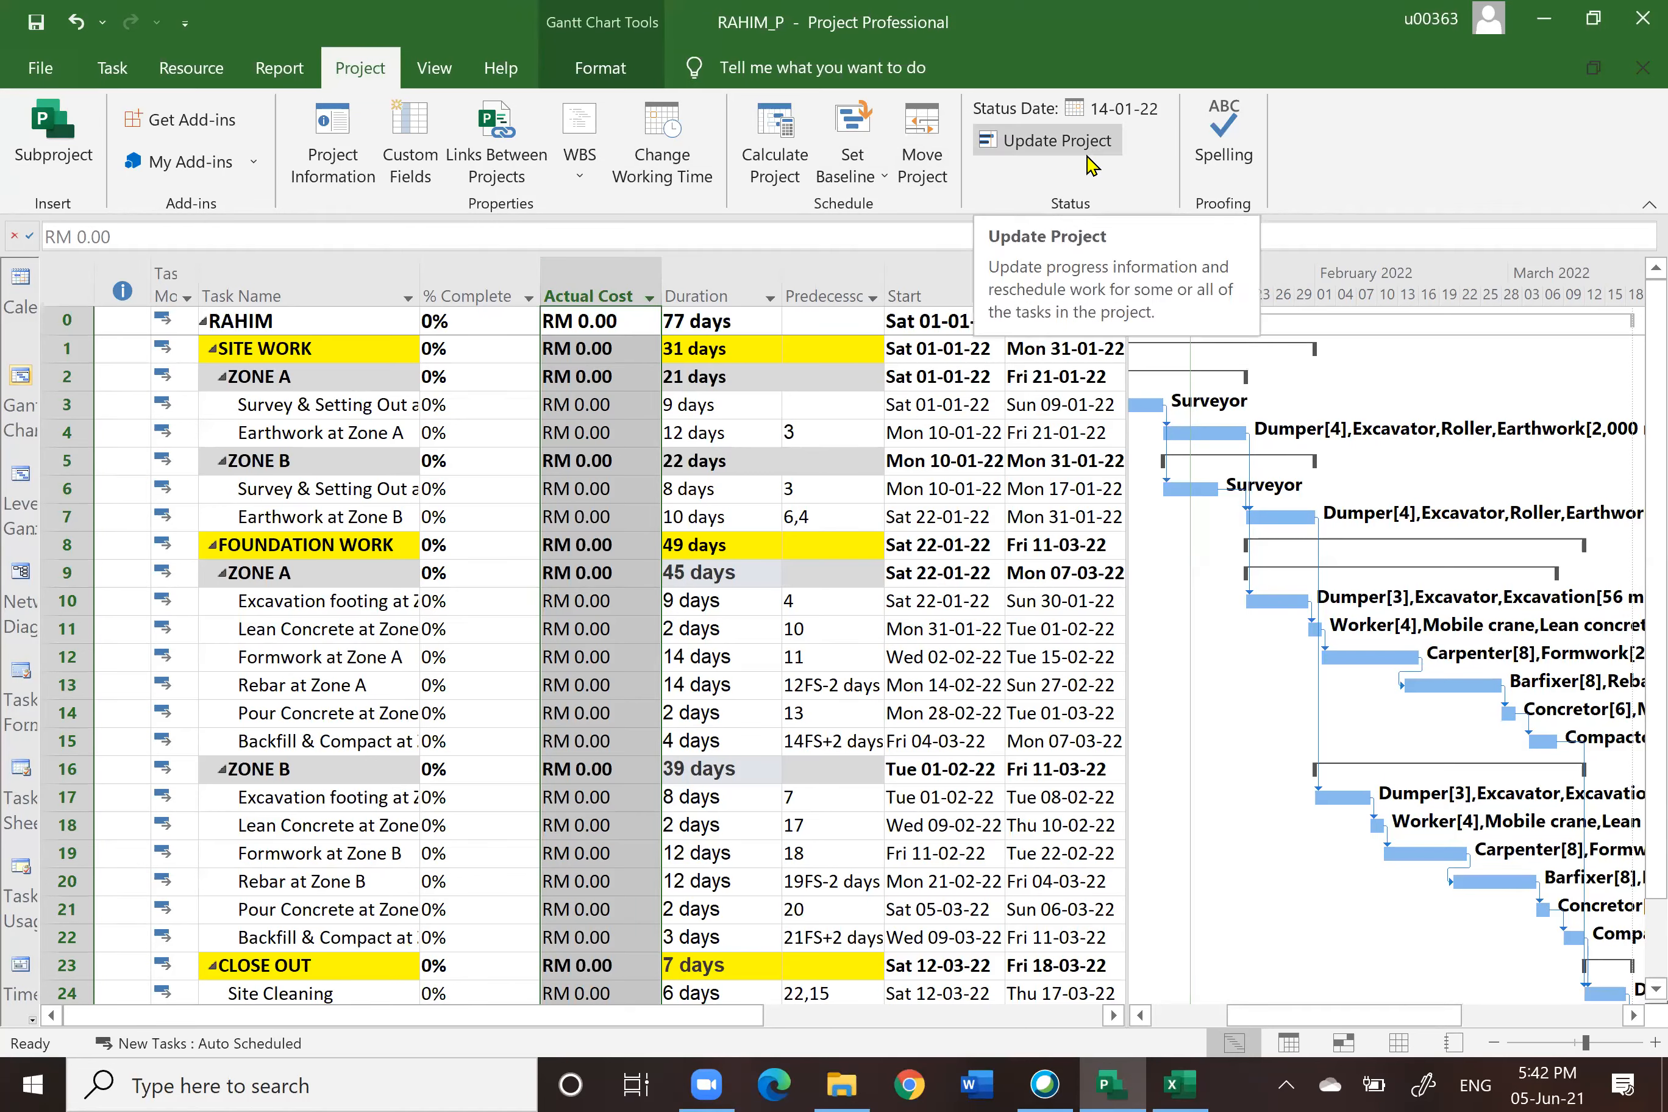
Step: Update the entire project's work as complete through Fri 14-01-22 and widen the Actual Cost column
click(1058, 141)
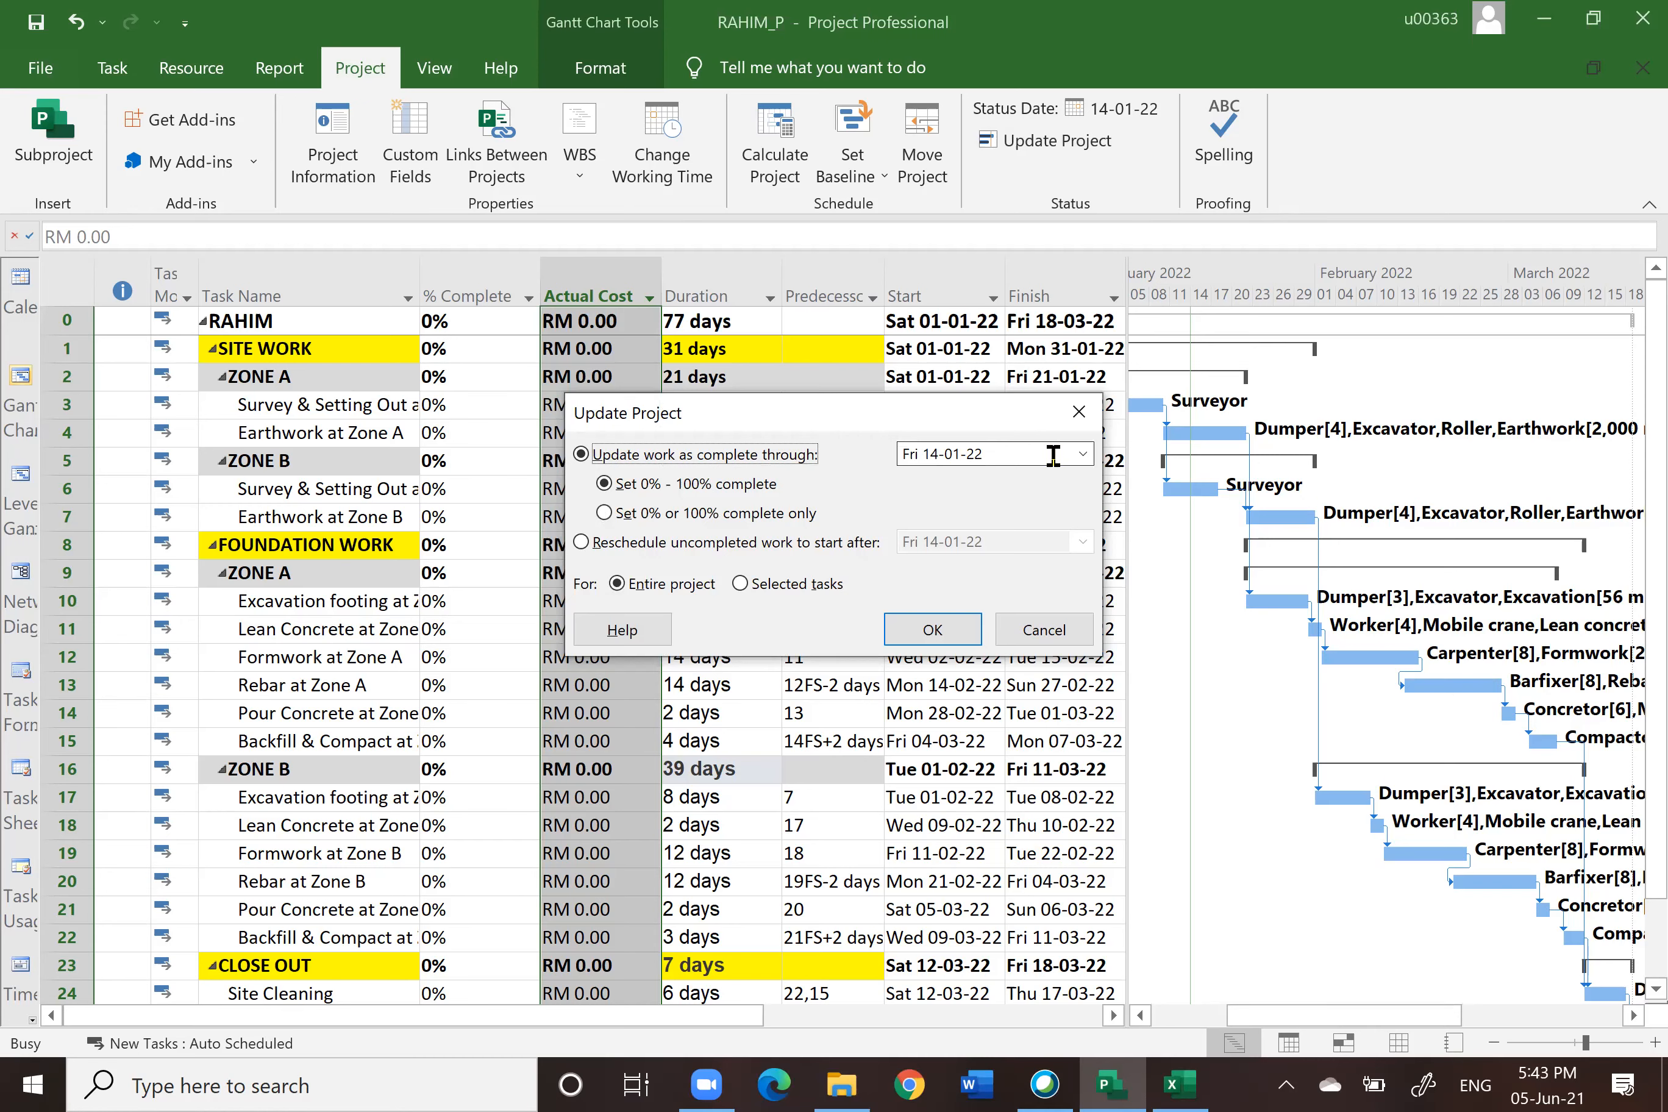
click(933, 632)
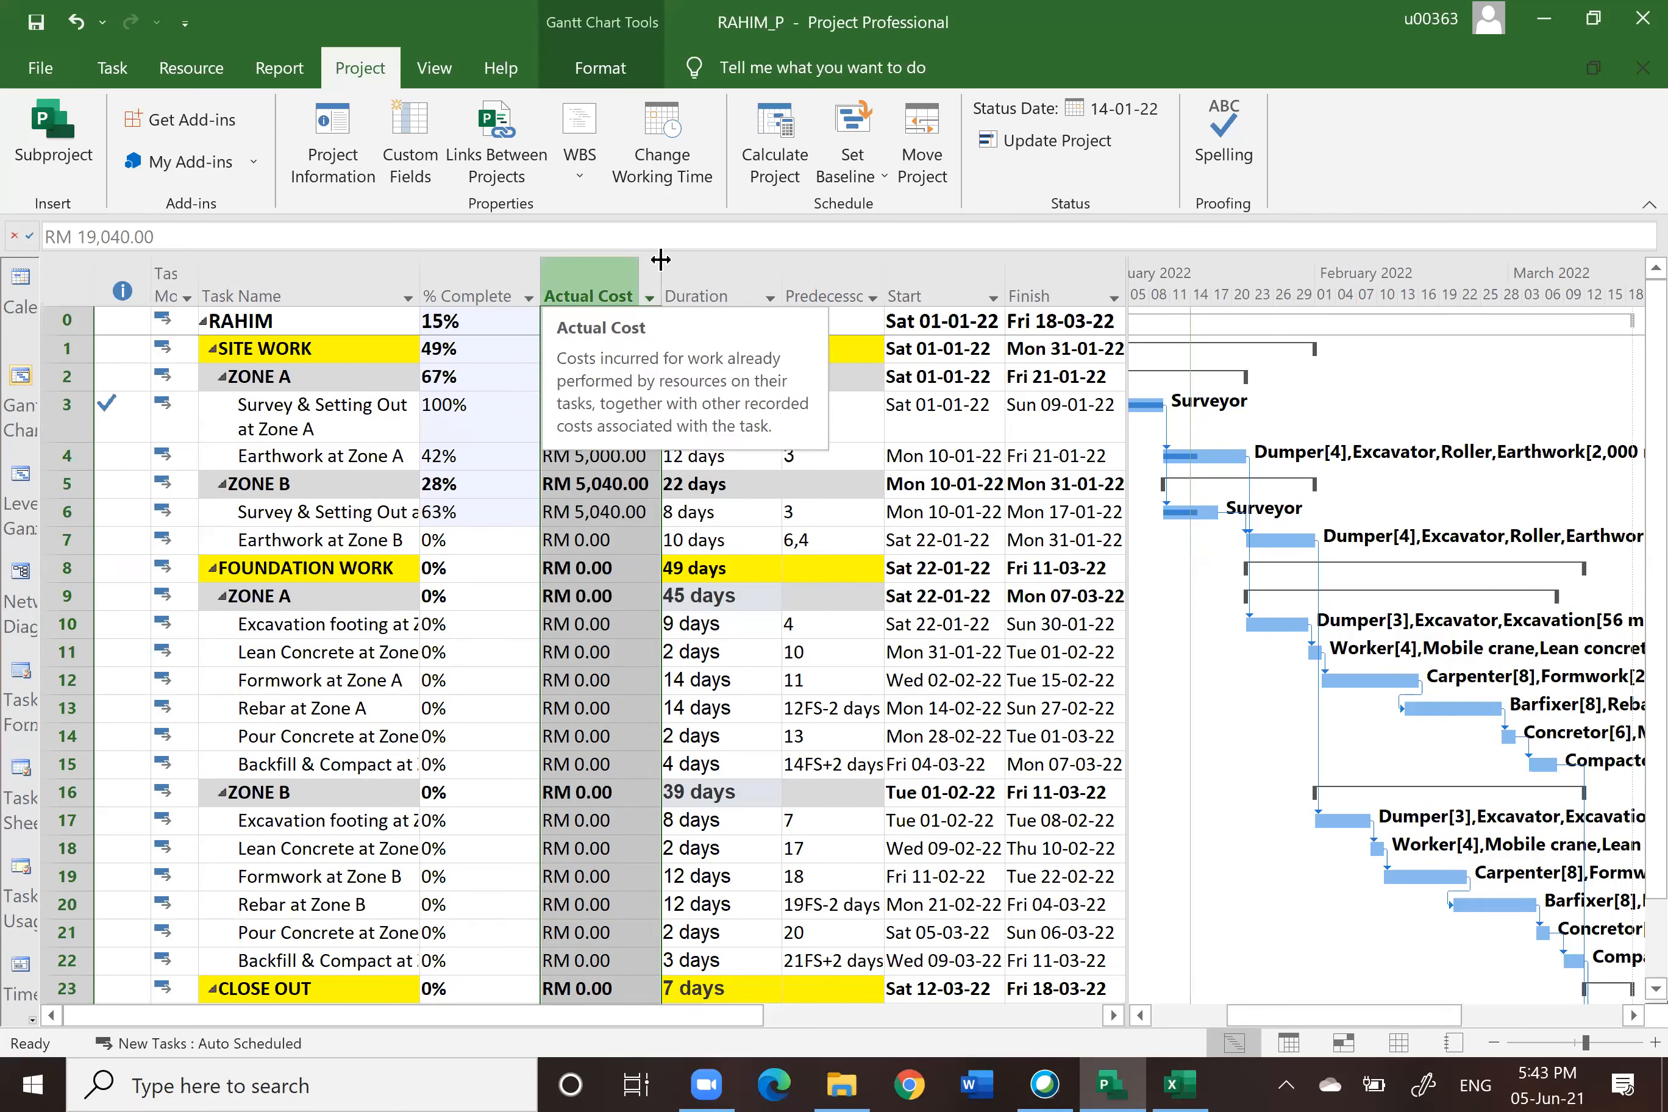
drag(659, 265, 697, 267)
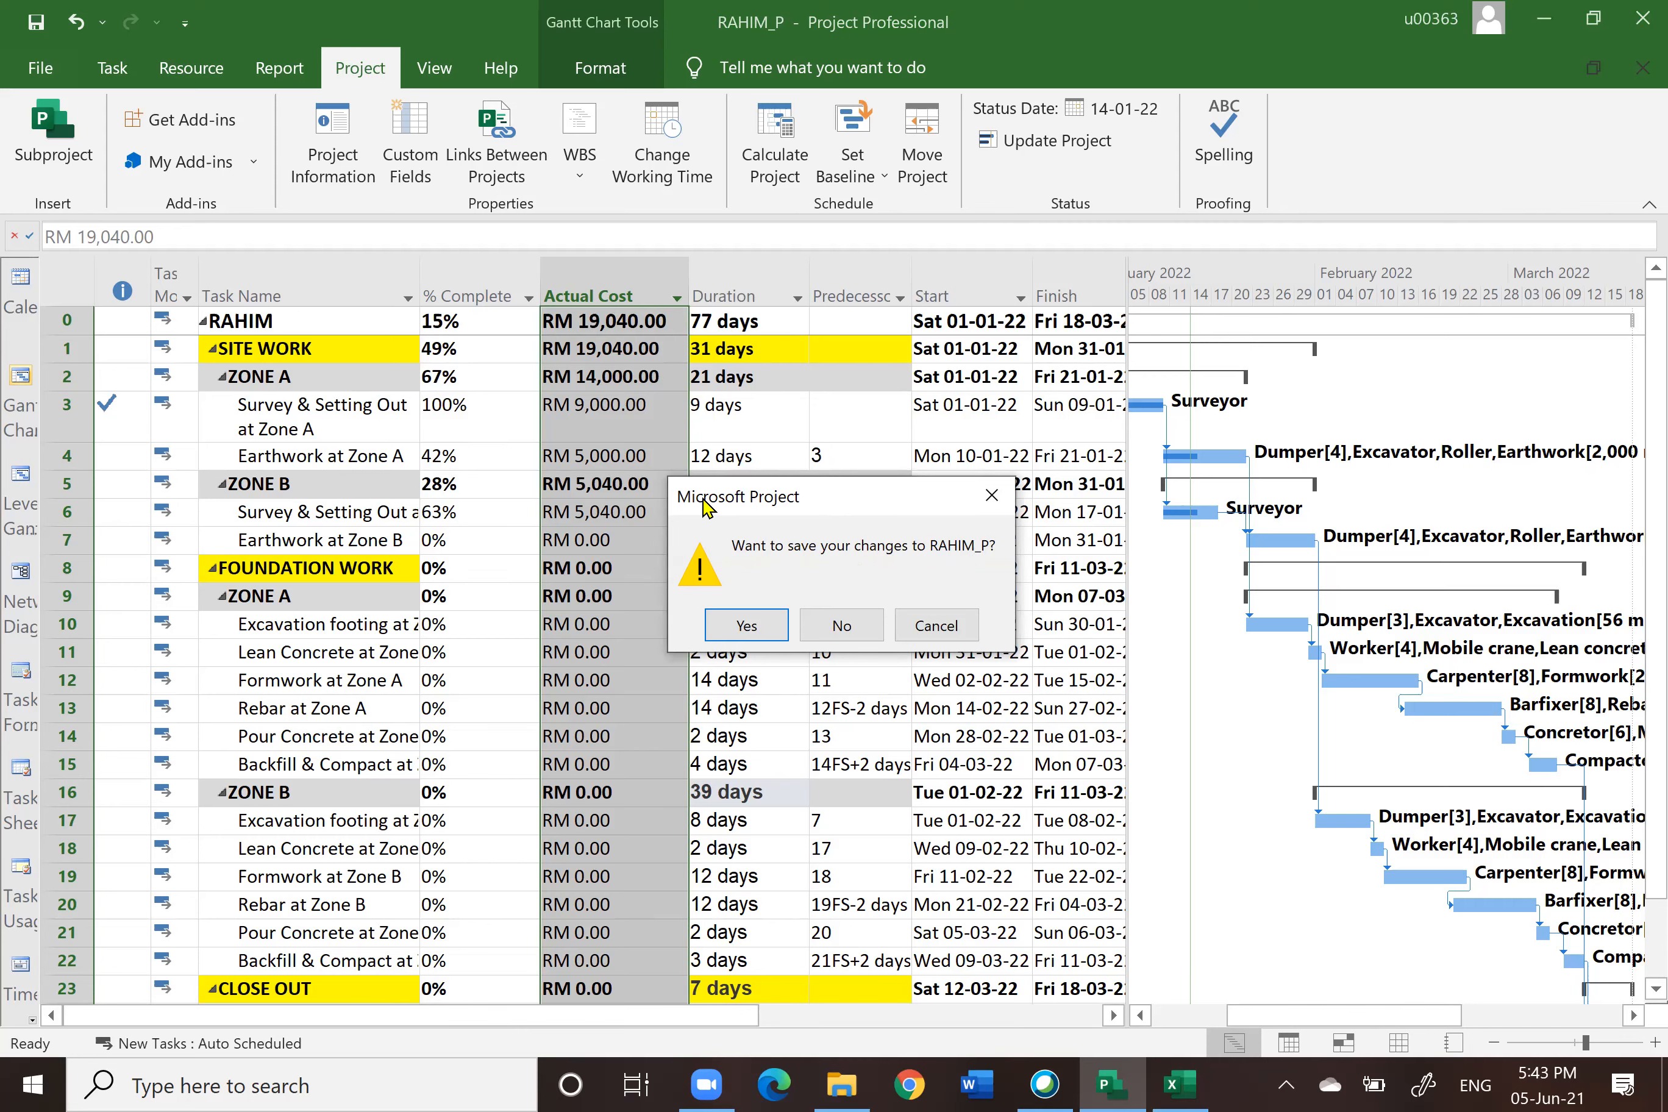
click(861, 628)
Step: Compare the project summary's % complete and actual cost with the 14/1/2022 row in the workbook's Chart2 and Sheet1
click(470, 323)
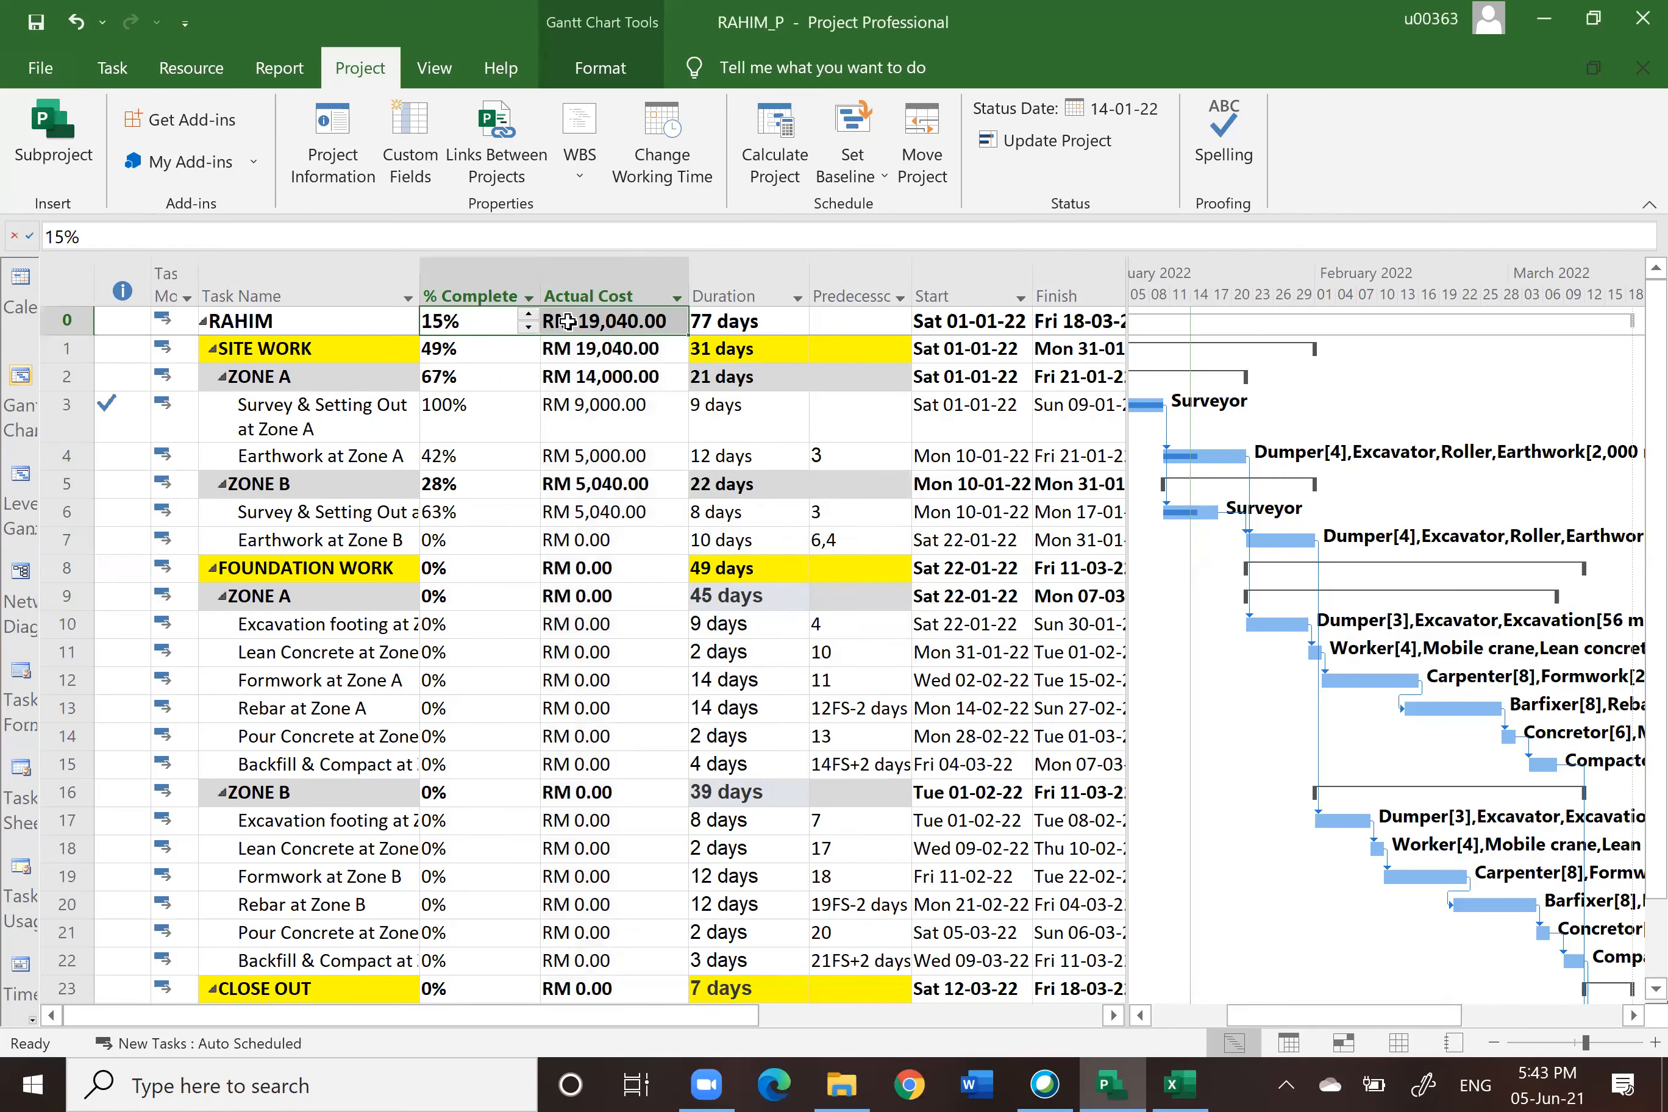
mouse_move(1177, 1084)
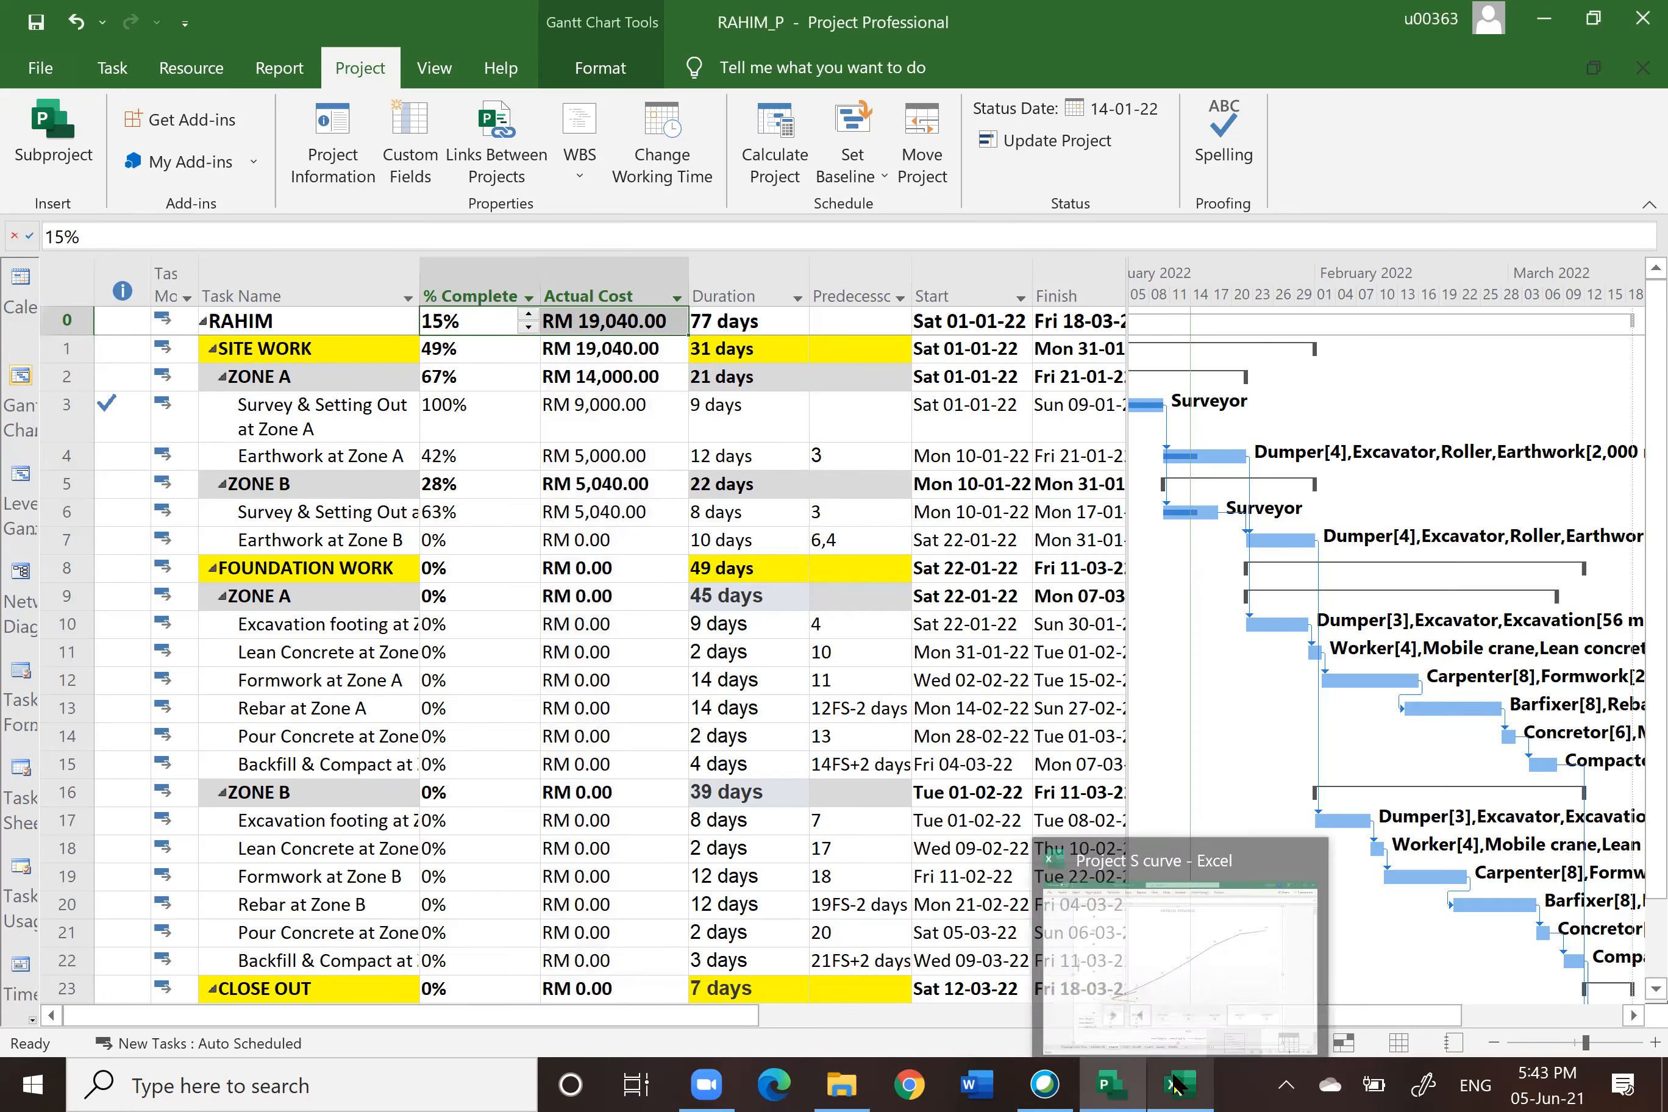
click(1190, 974)
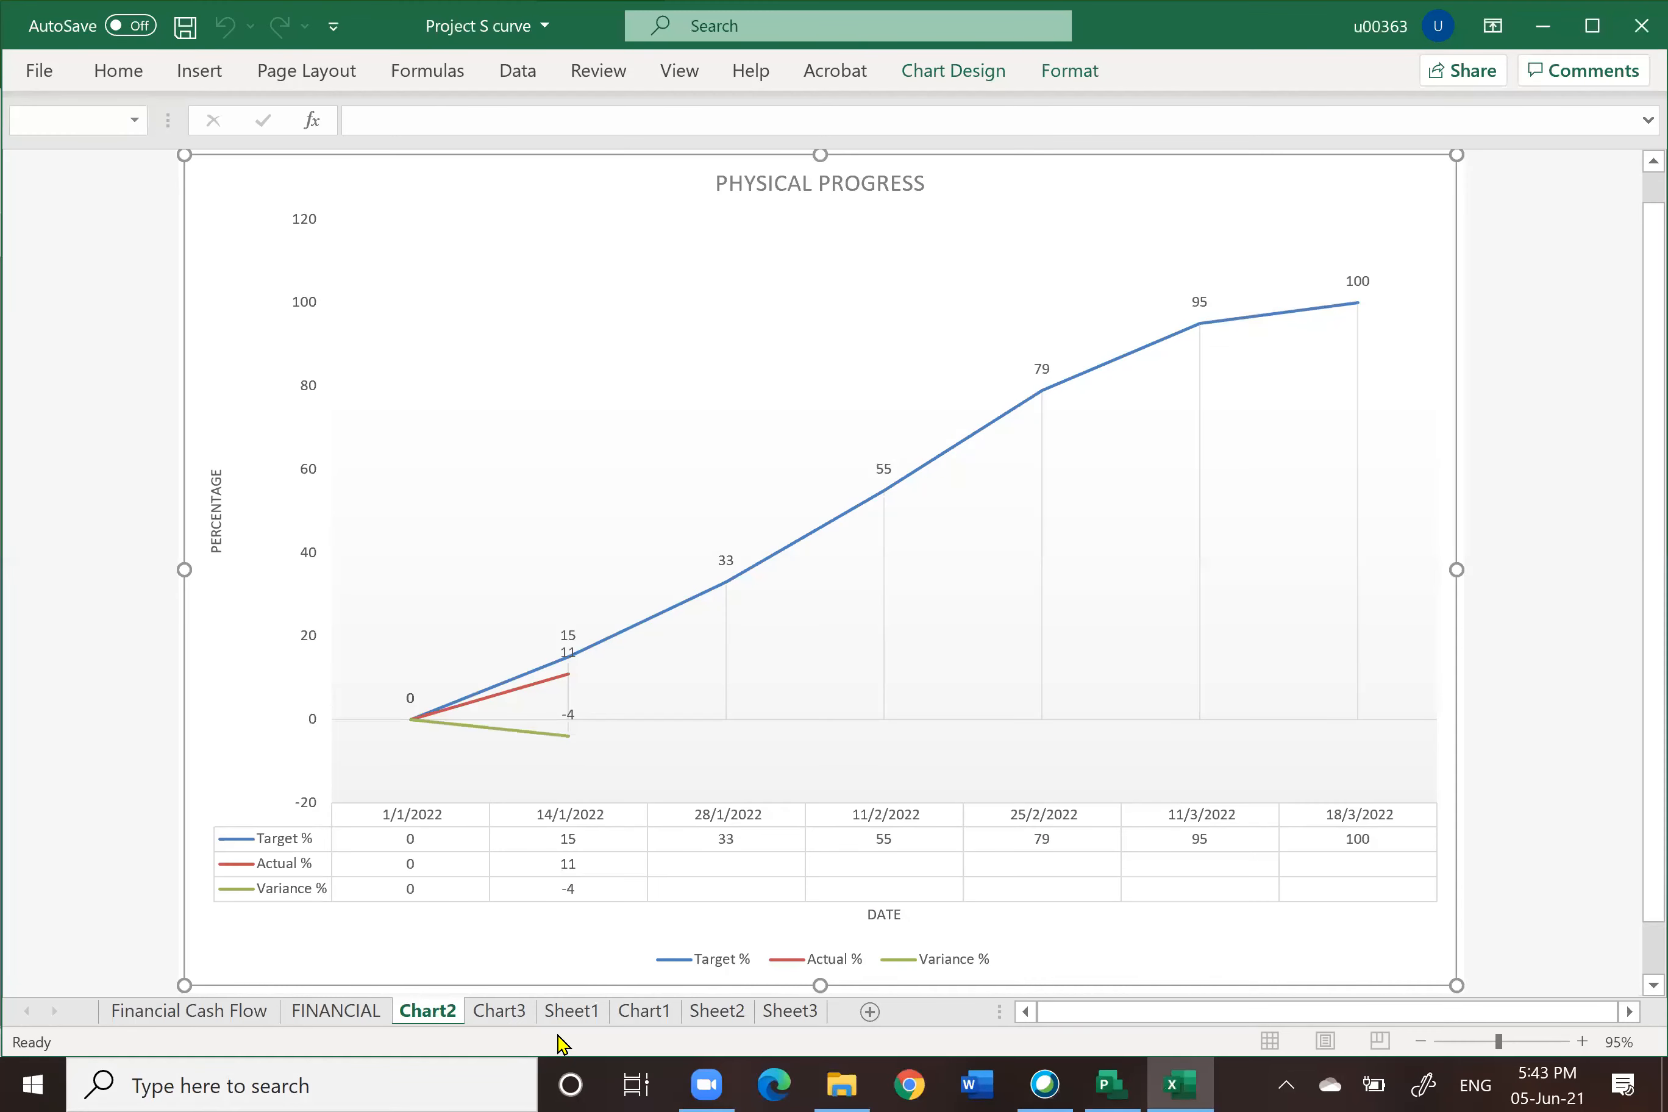
click(571, 1011)
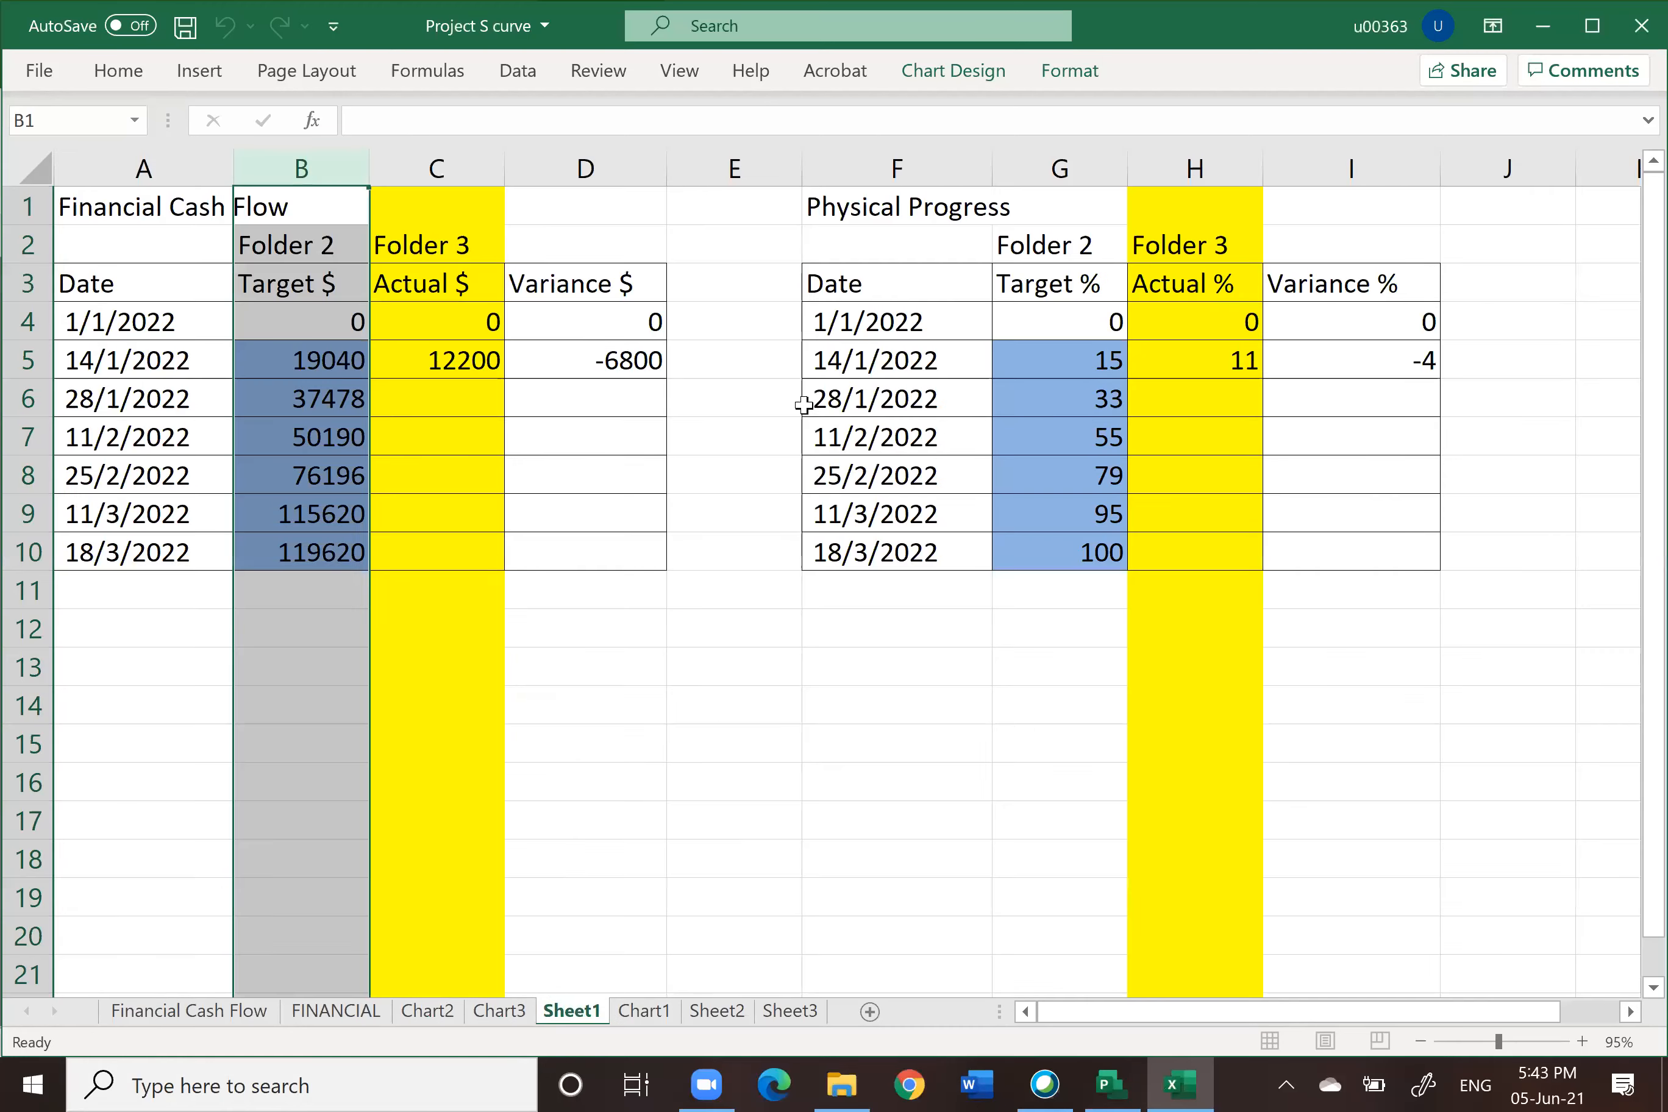
click(585, 789)
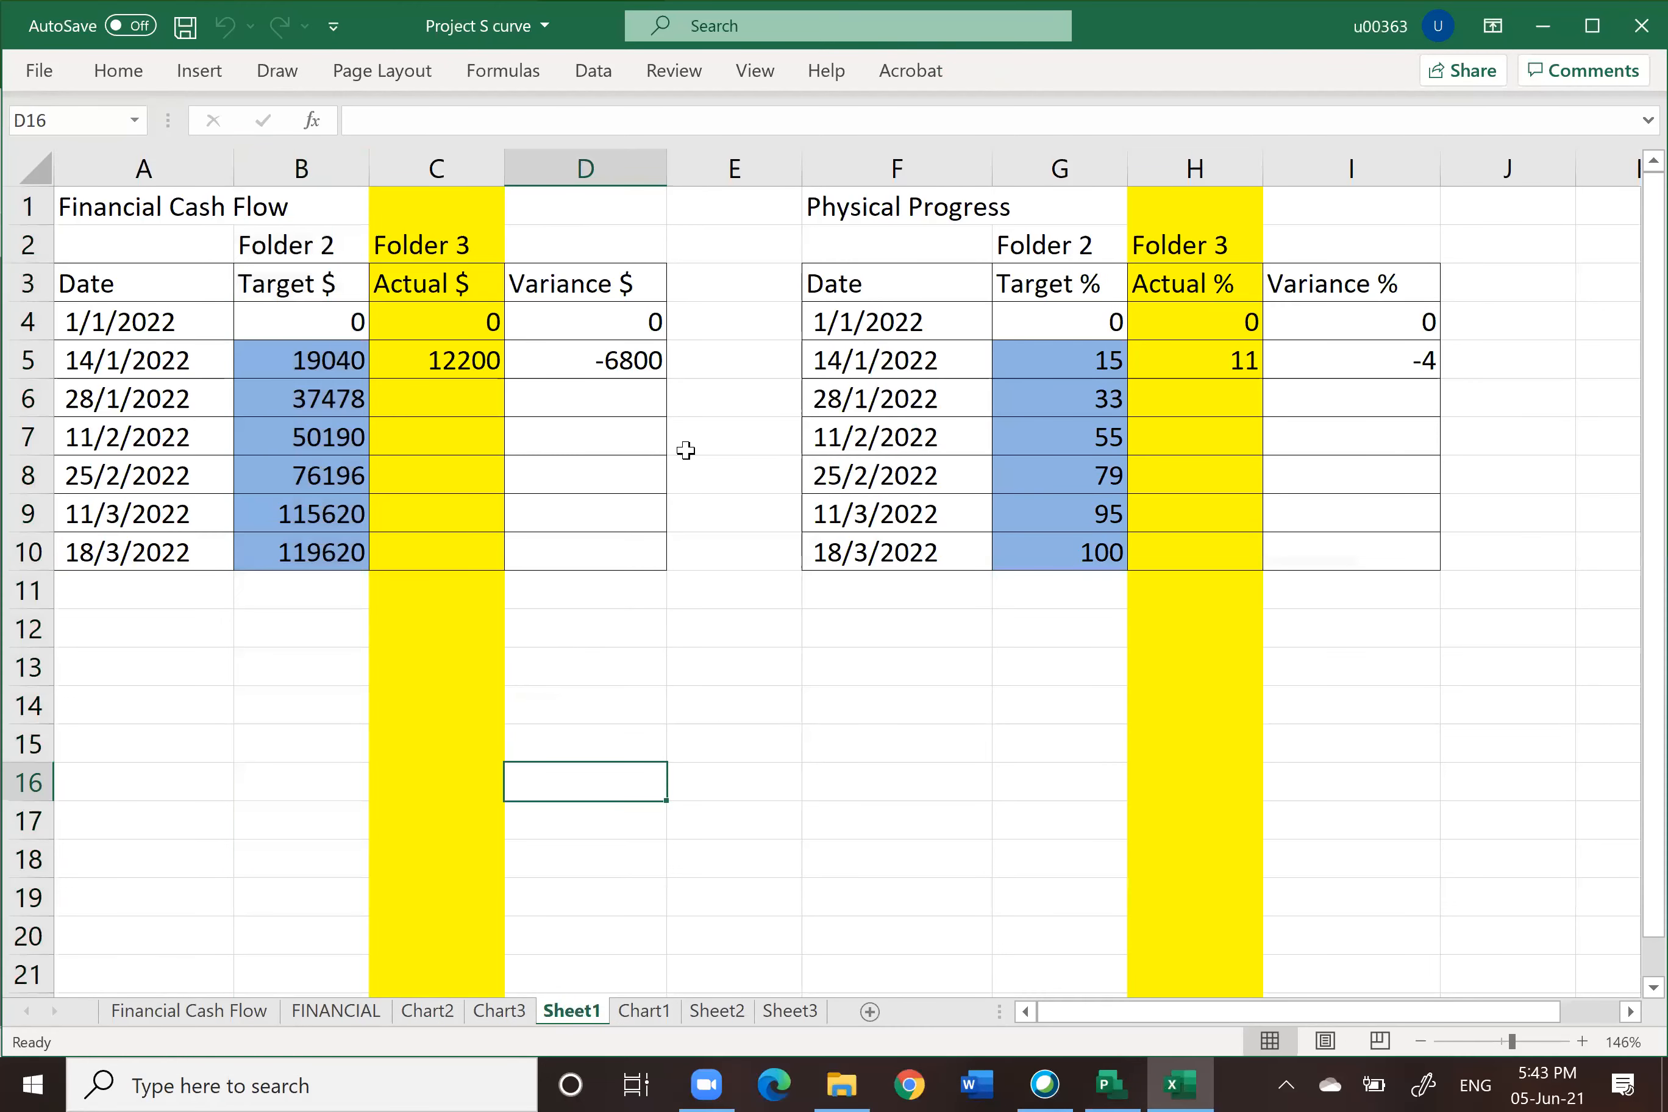
click(1084, 356)
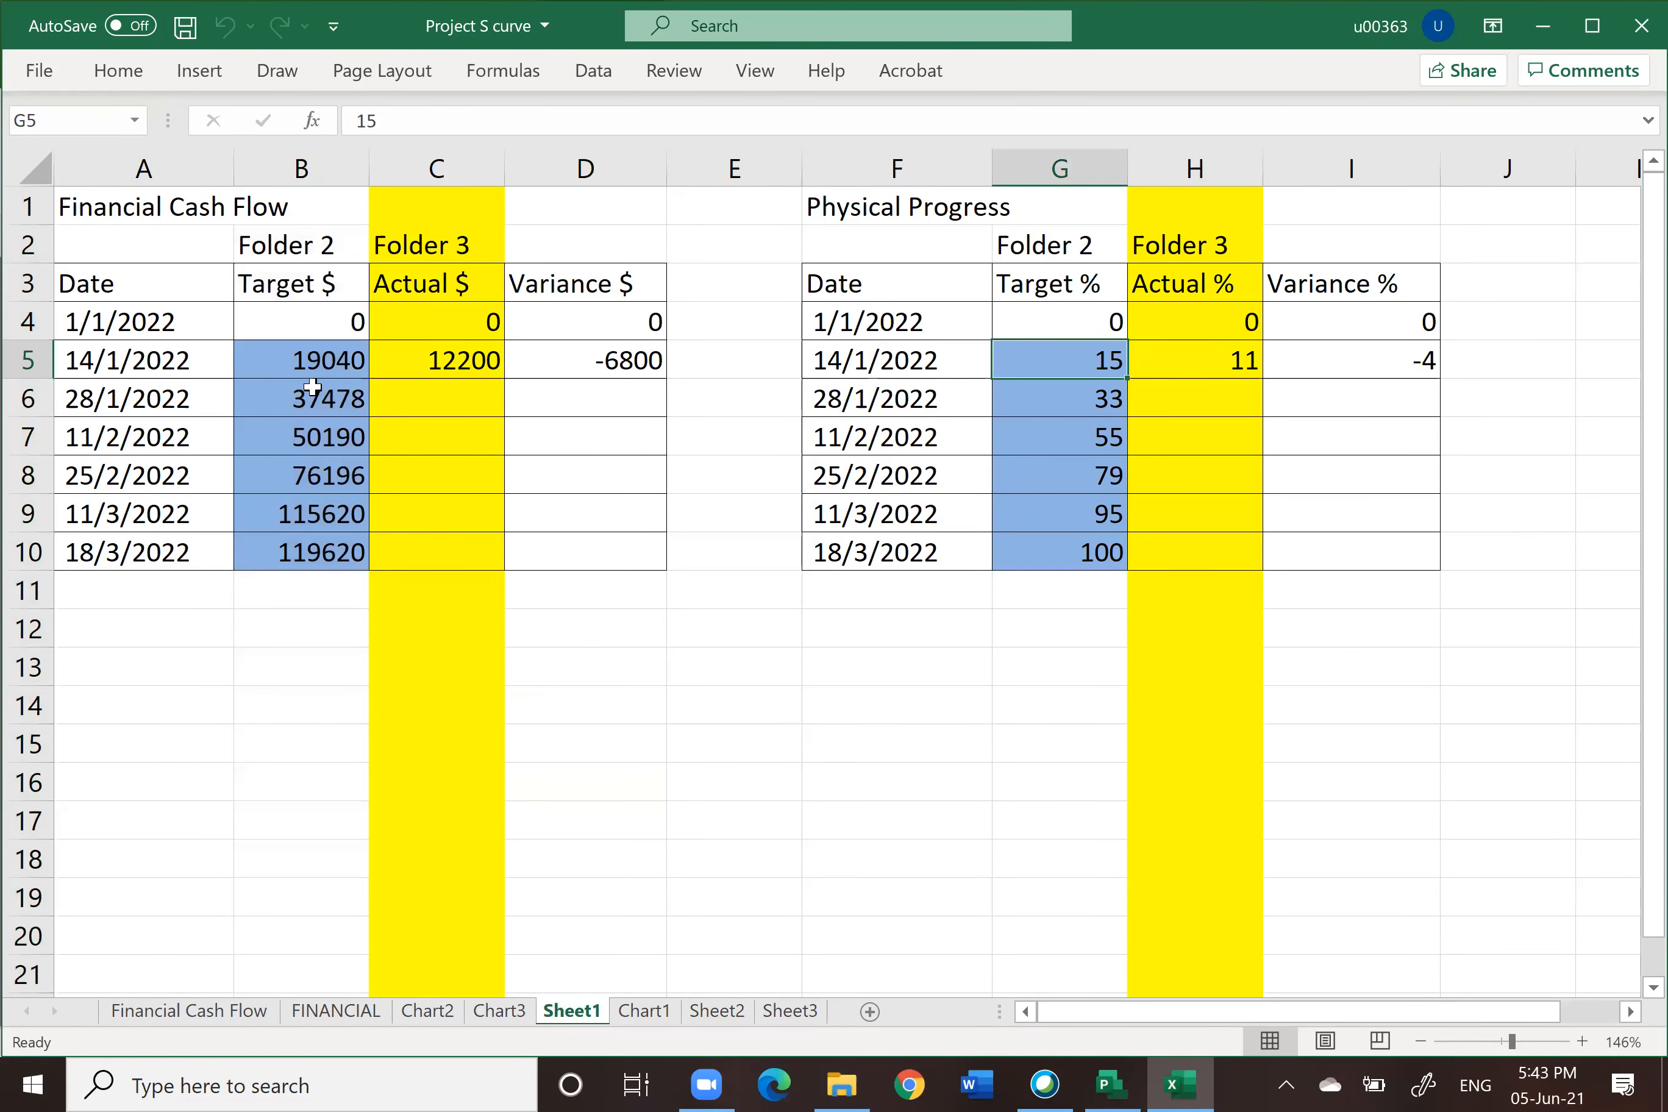
click(28, 363)
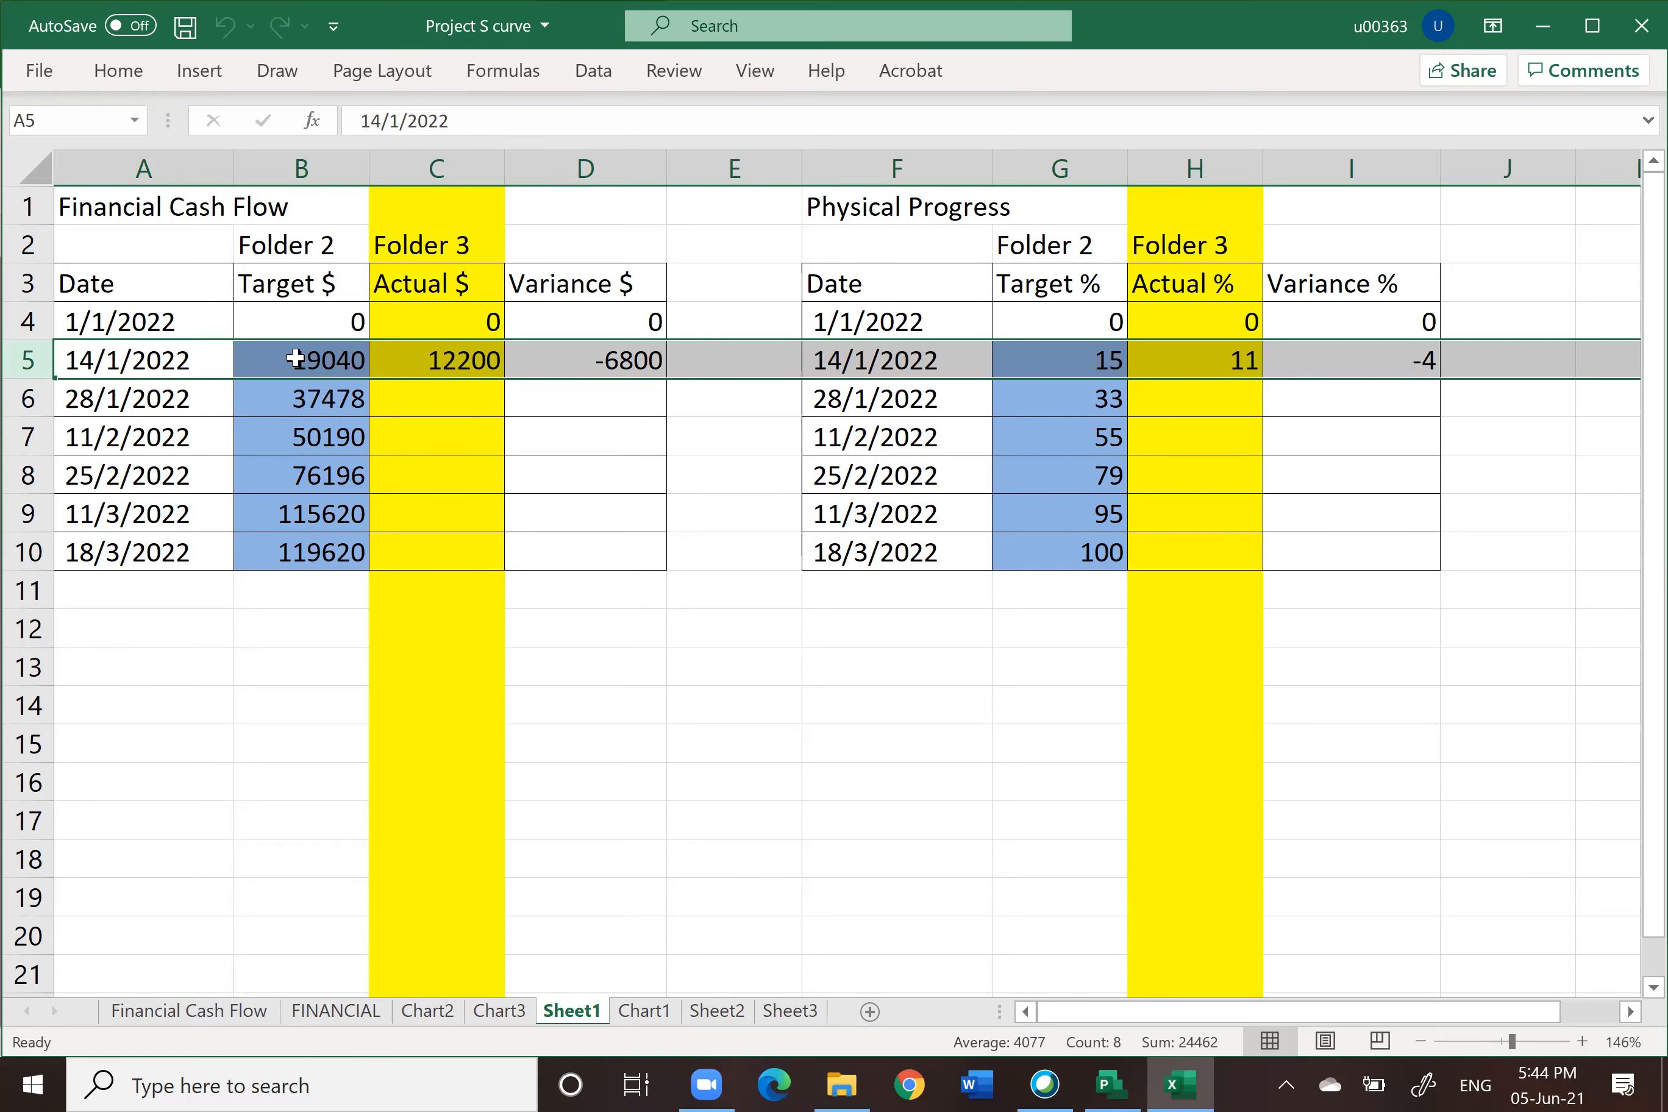
Step: Review the project statistics from the Project Information dialog, then close them
click(1111, 1085)
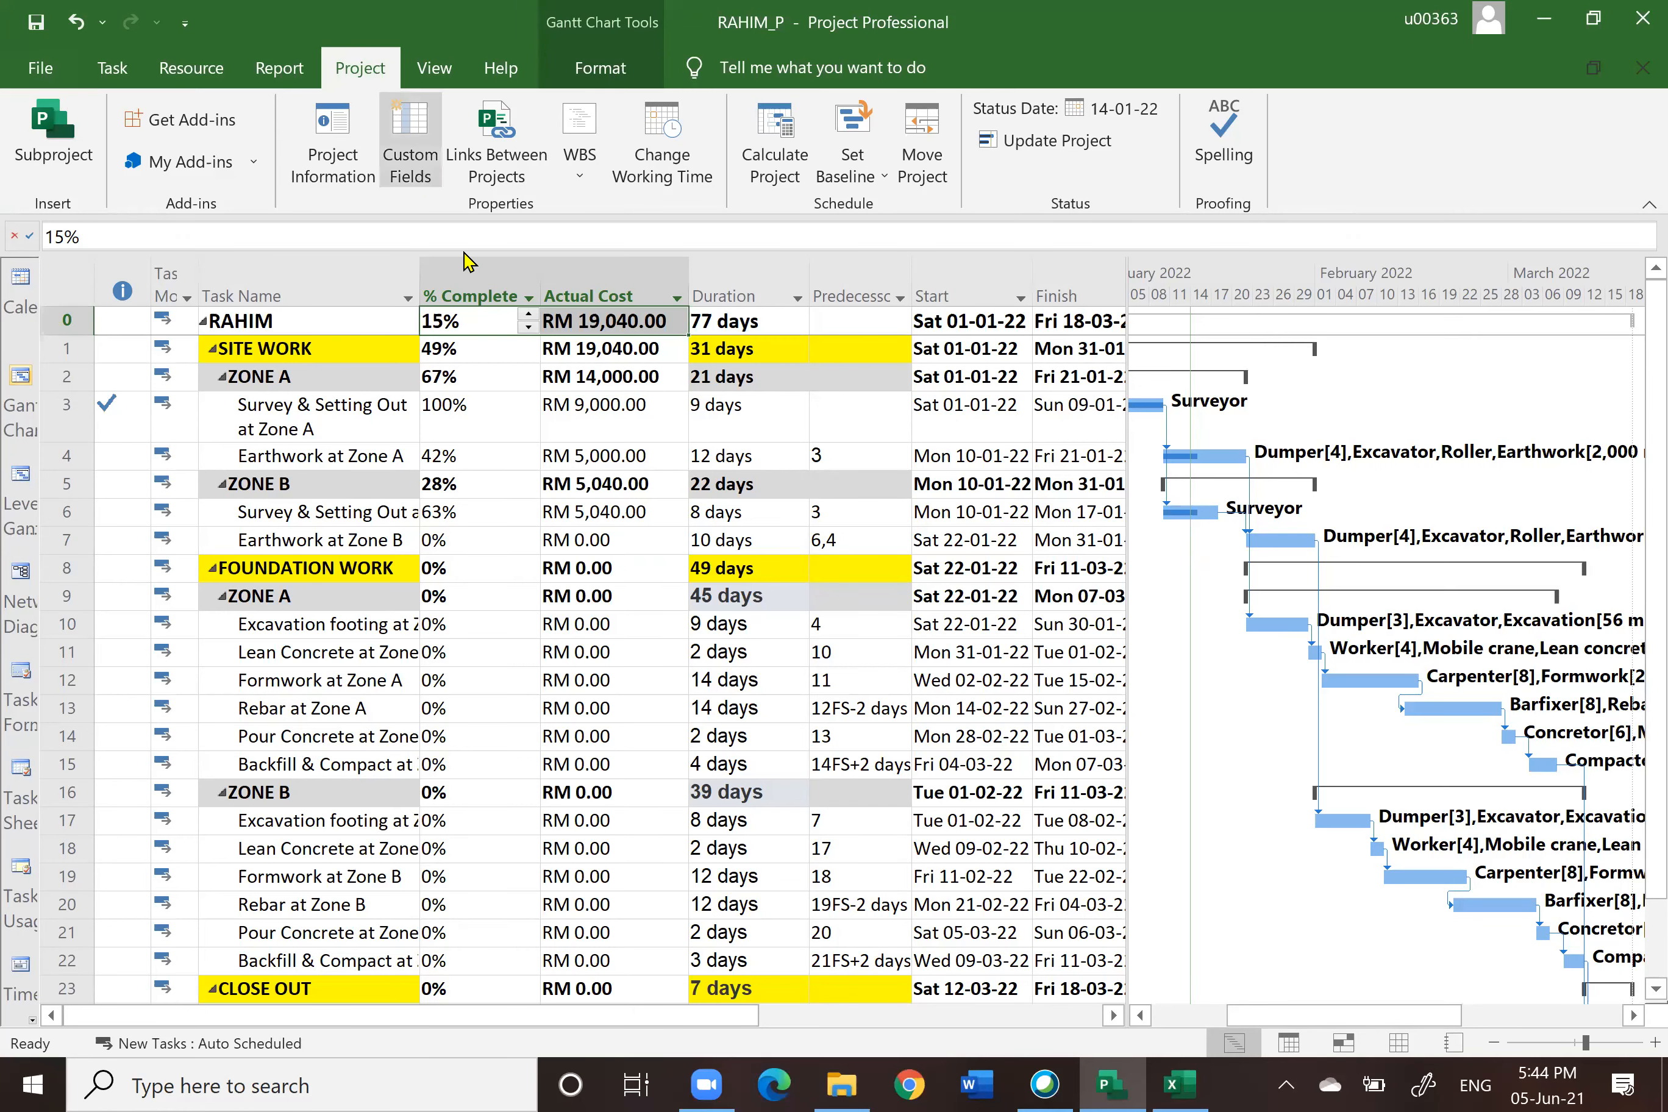
click(338, 136)
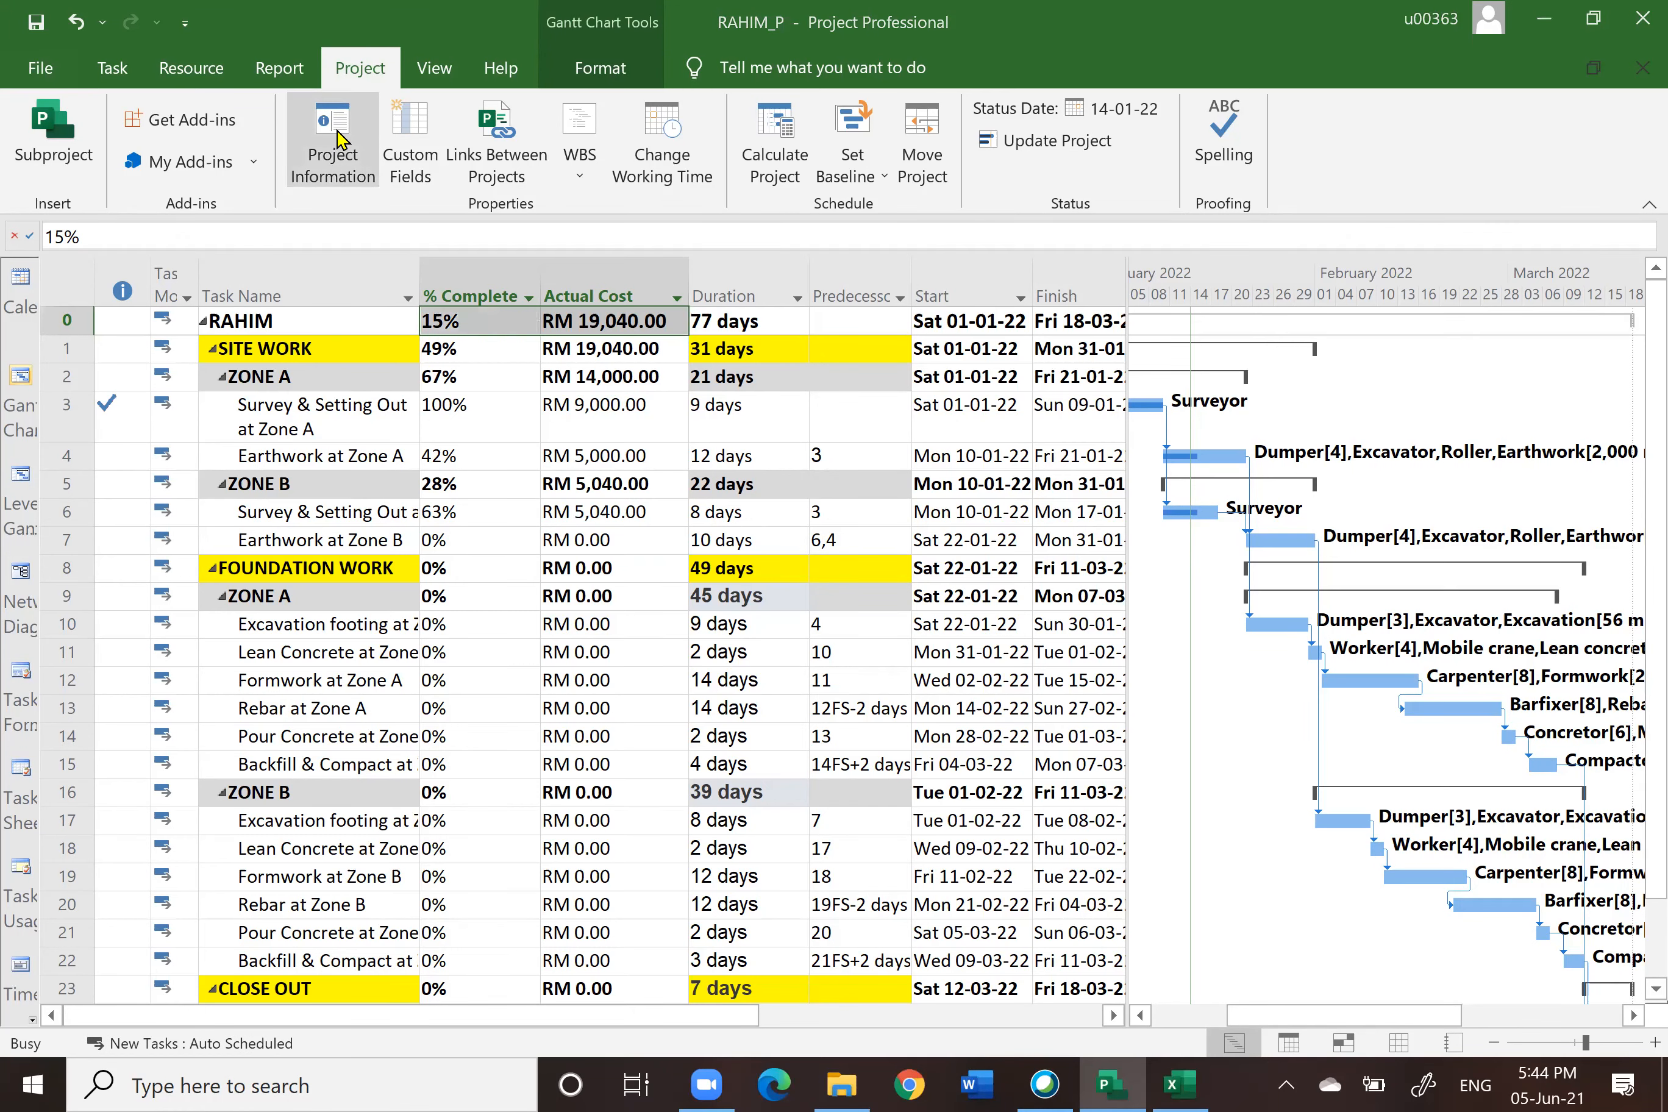
click(592, 743)
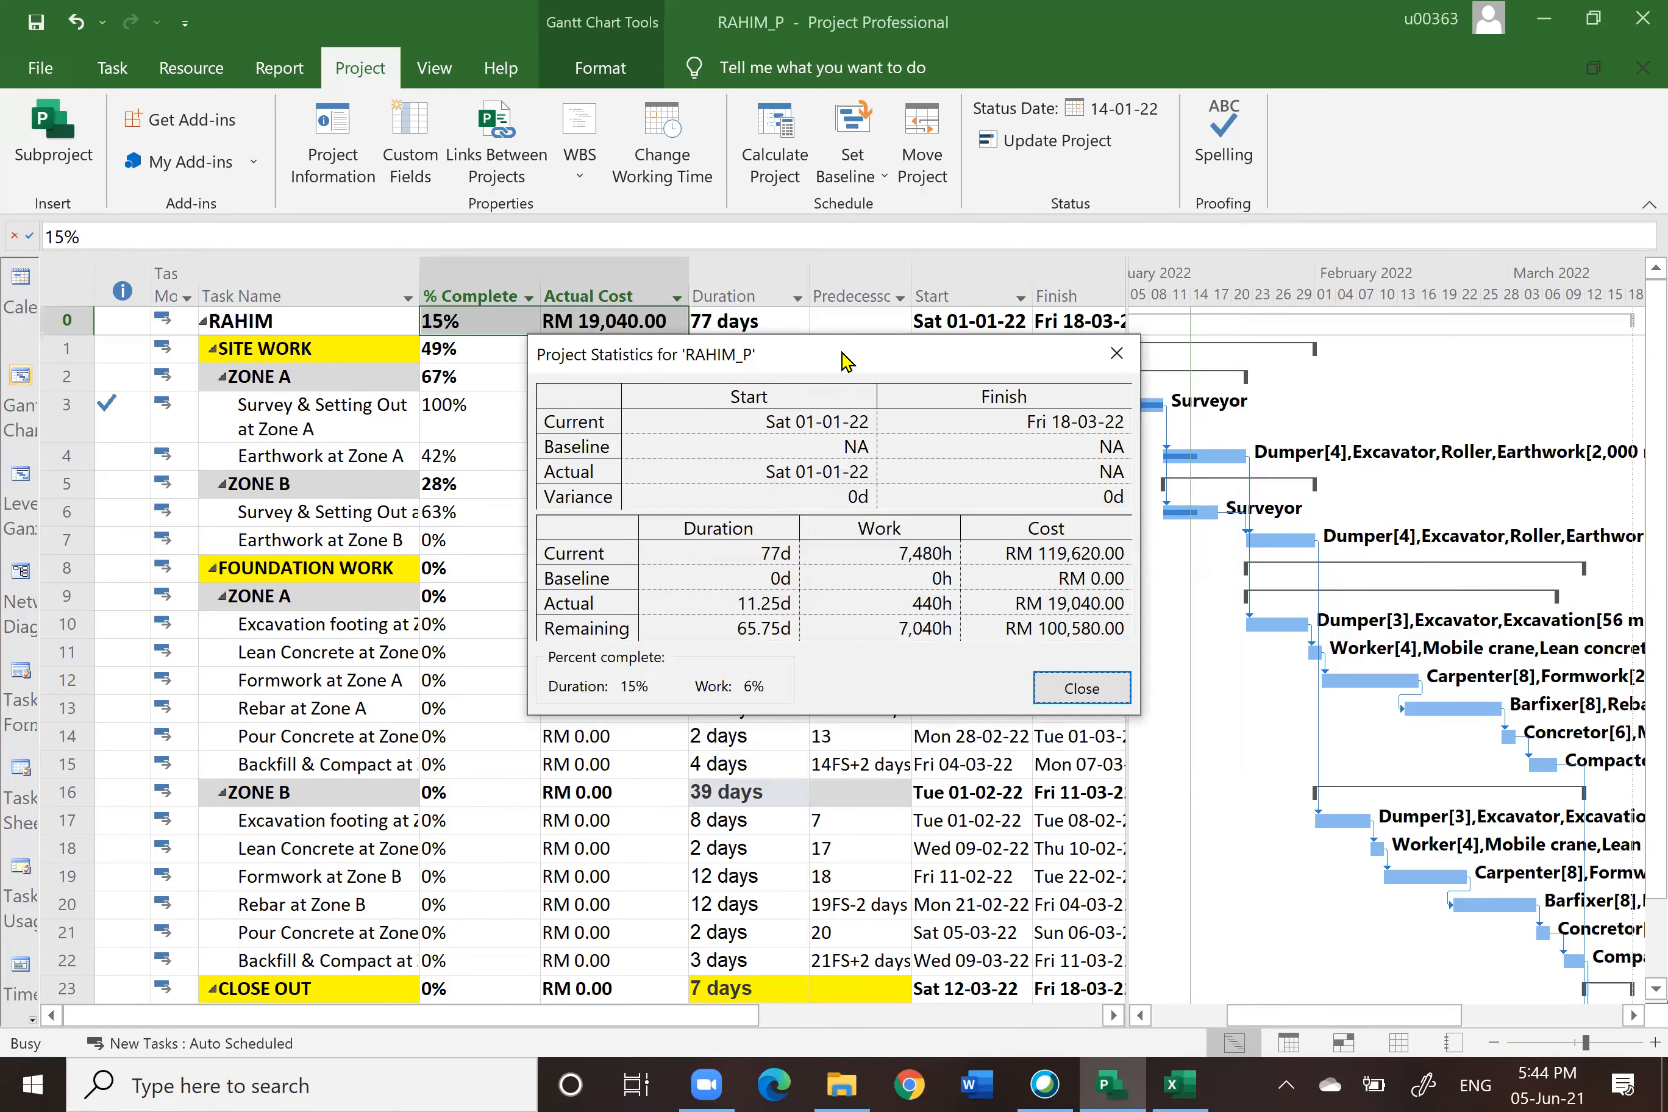
drag(844, 358, 798, 94)
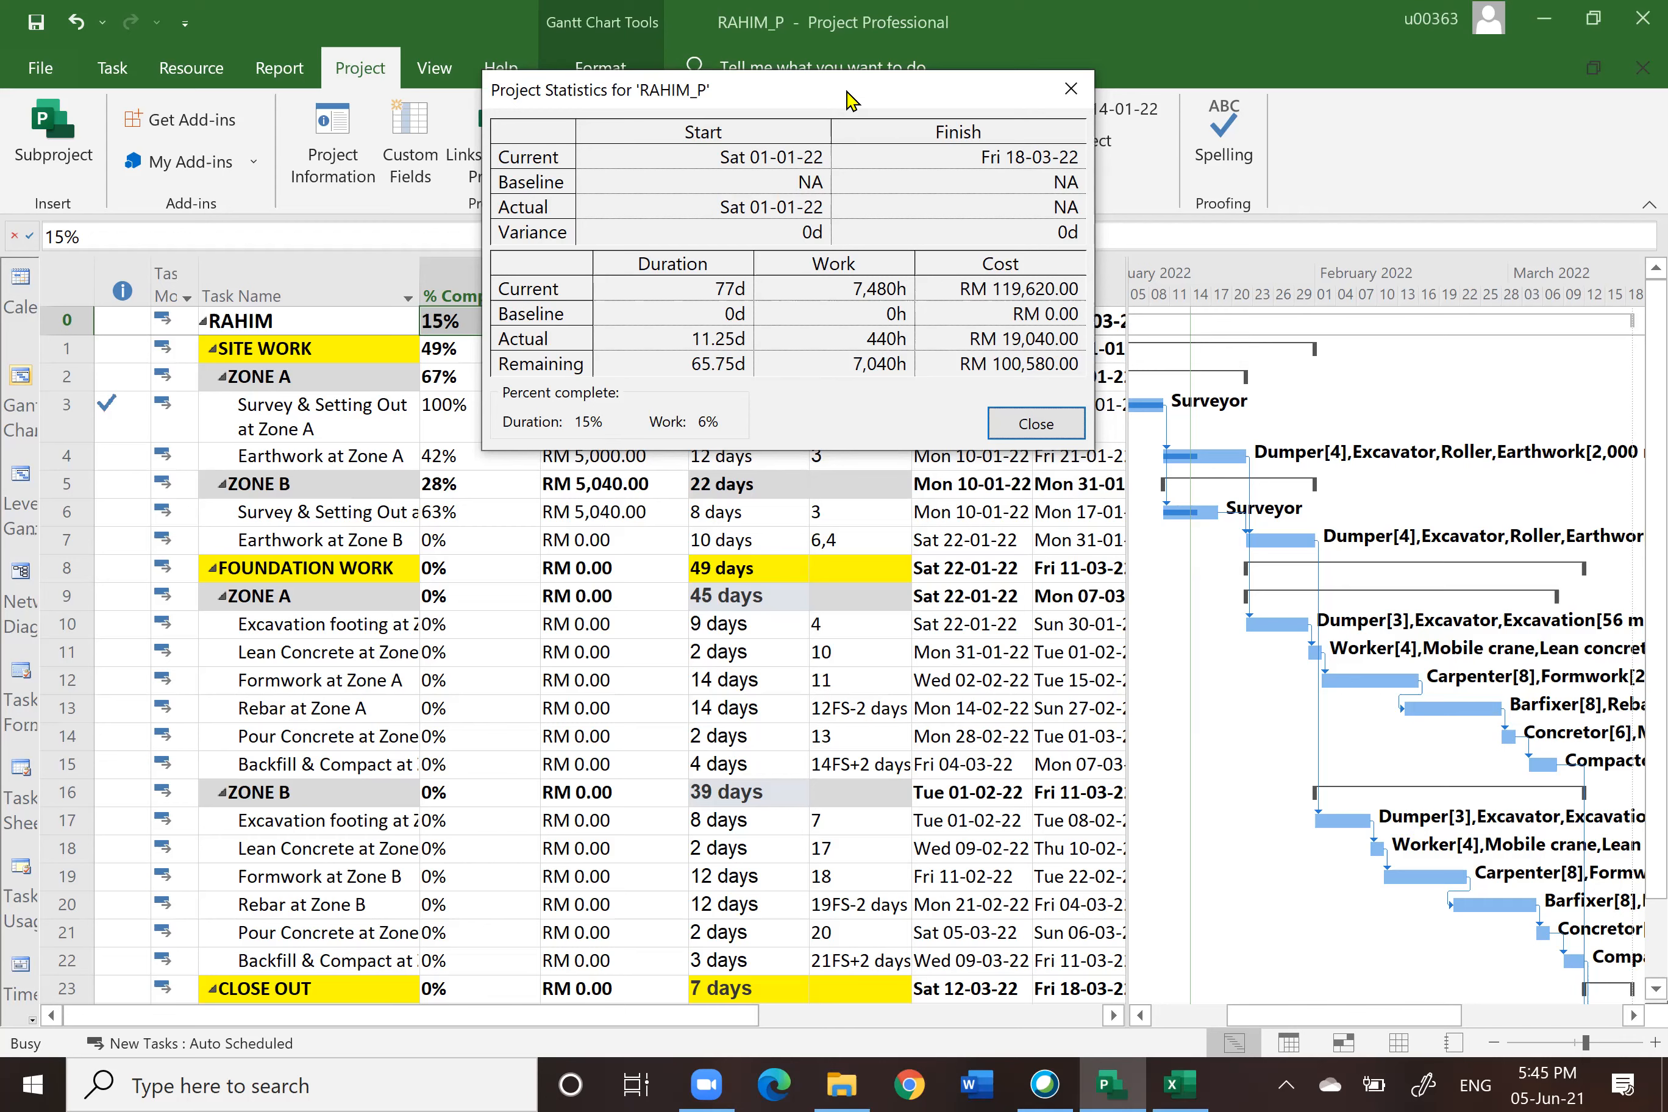
drag(842, 92, 721, 196)
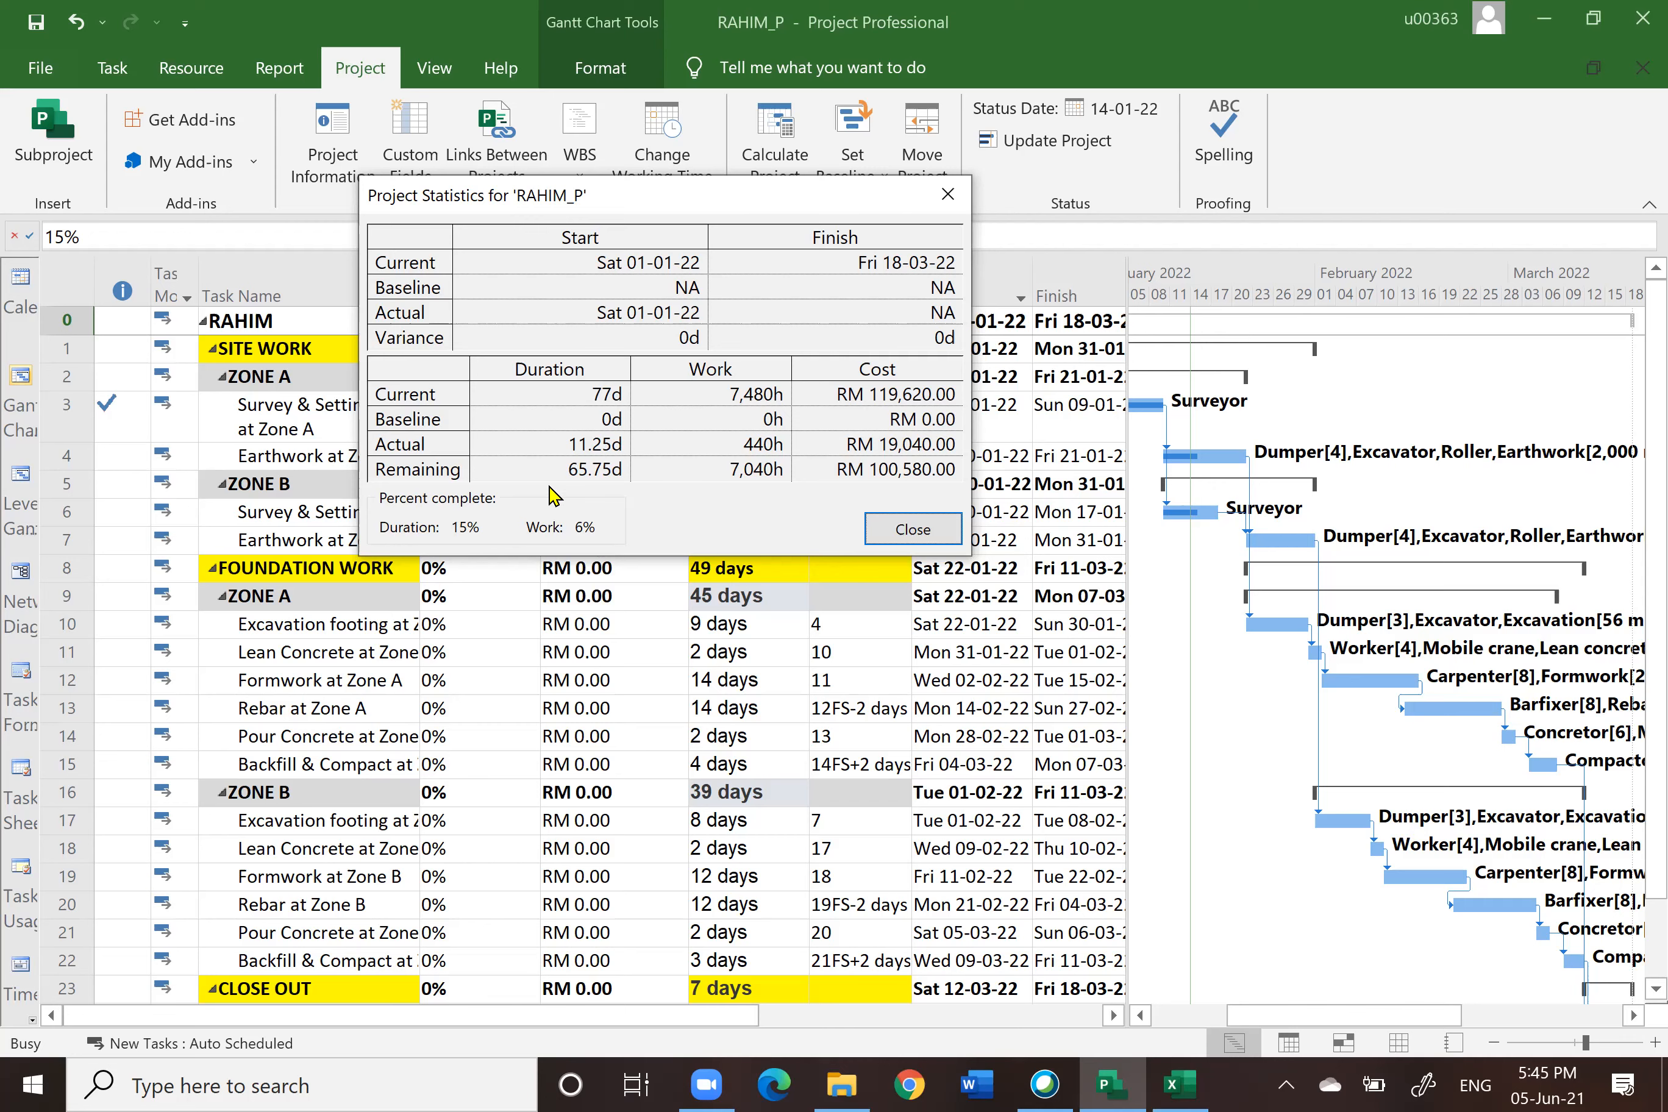
click(926, 528)
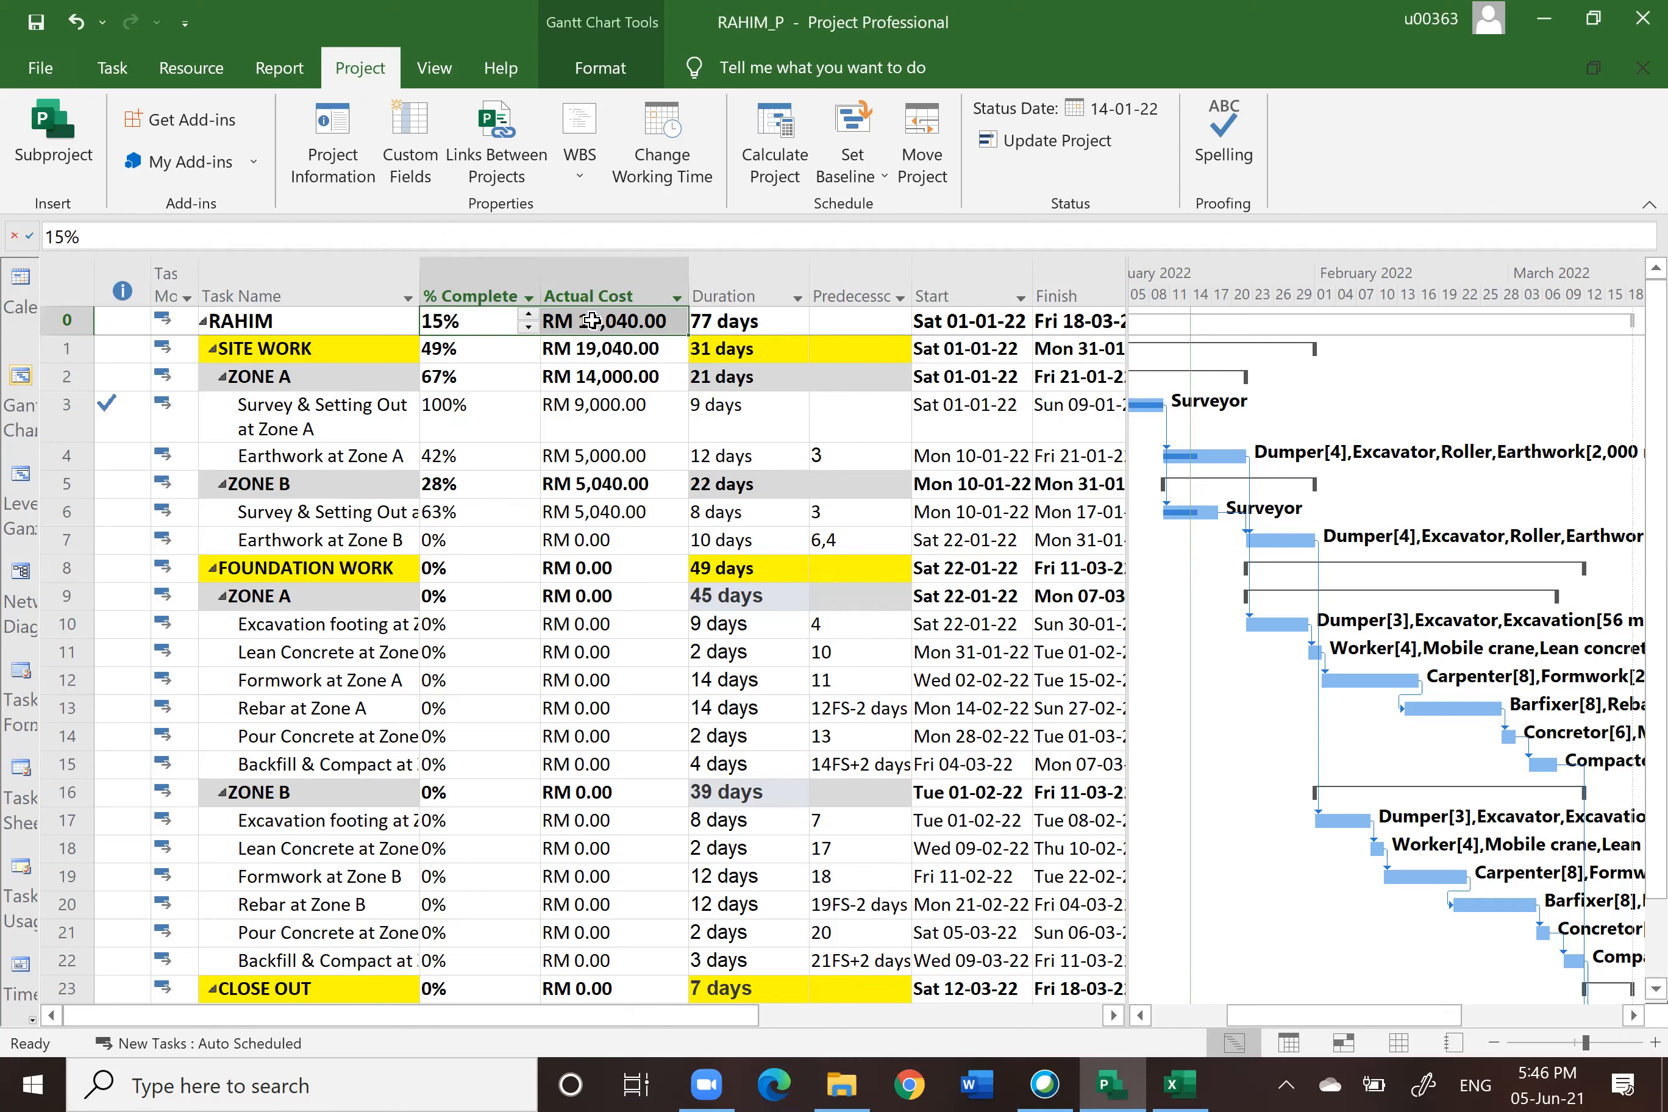
Step: Check the Physical Progress chart on the workbook's Chart2 sheet
click(1181, 1084)
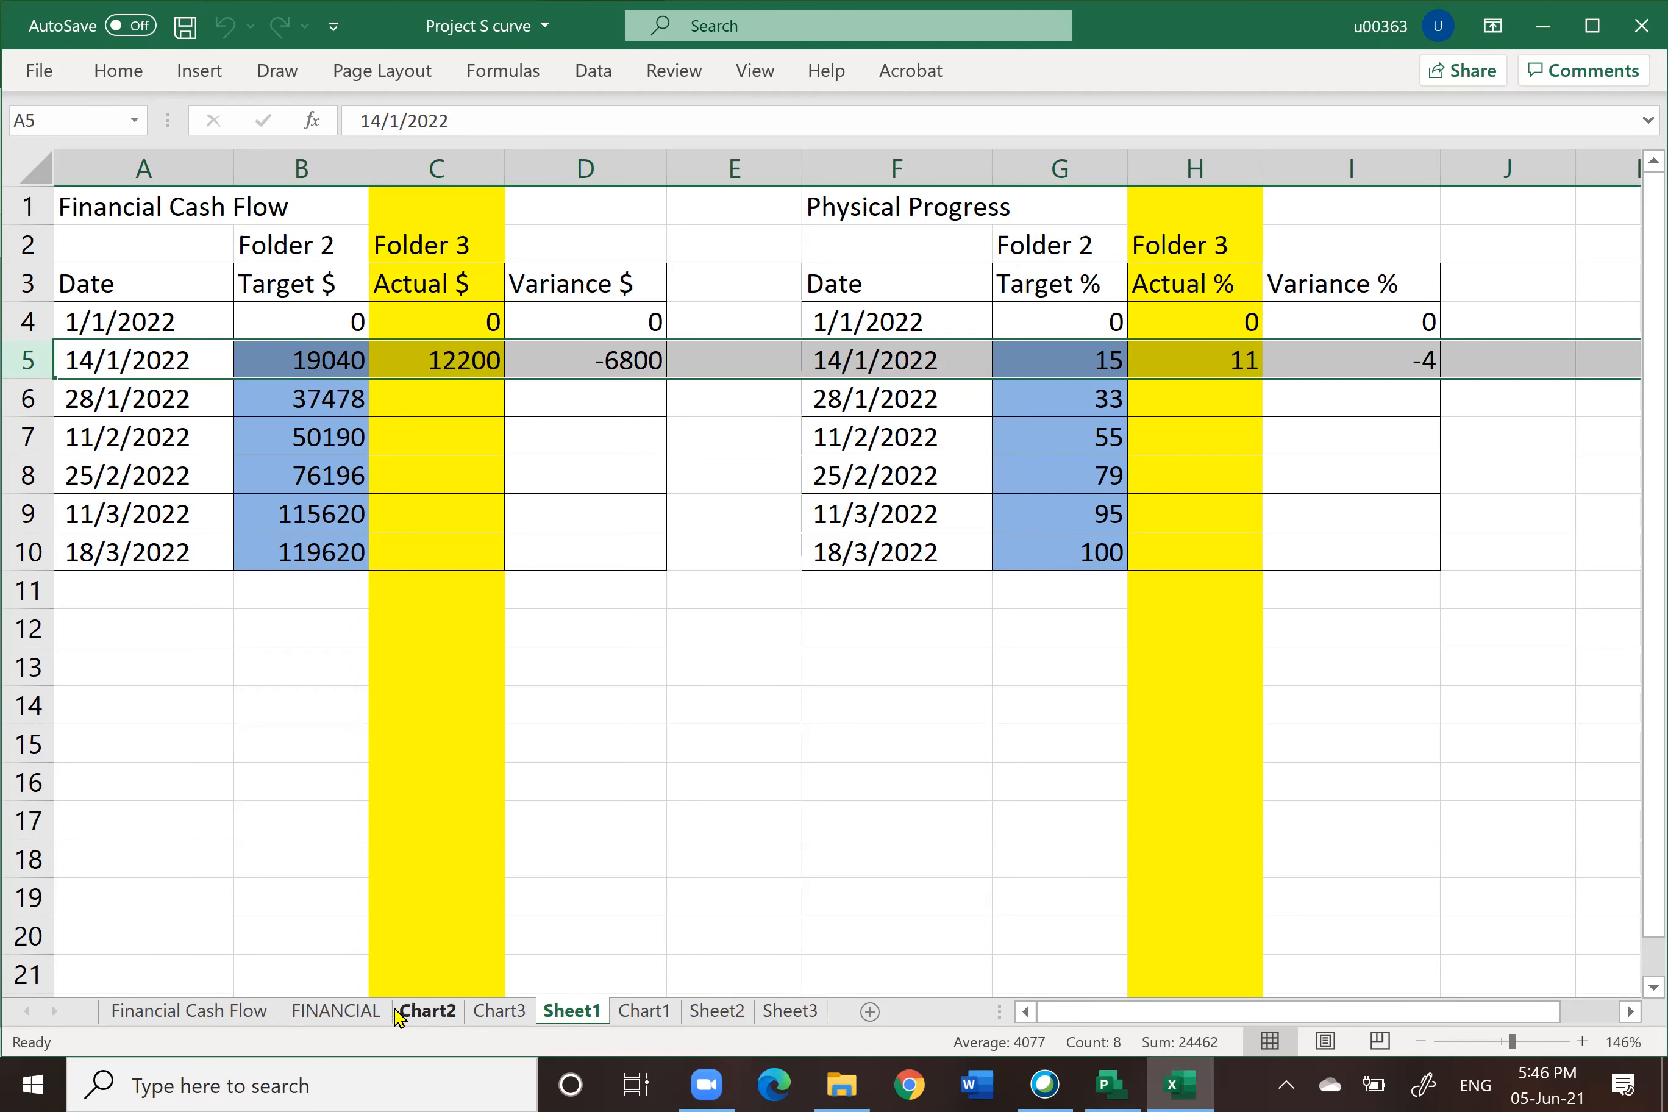
click(424, 1011)
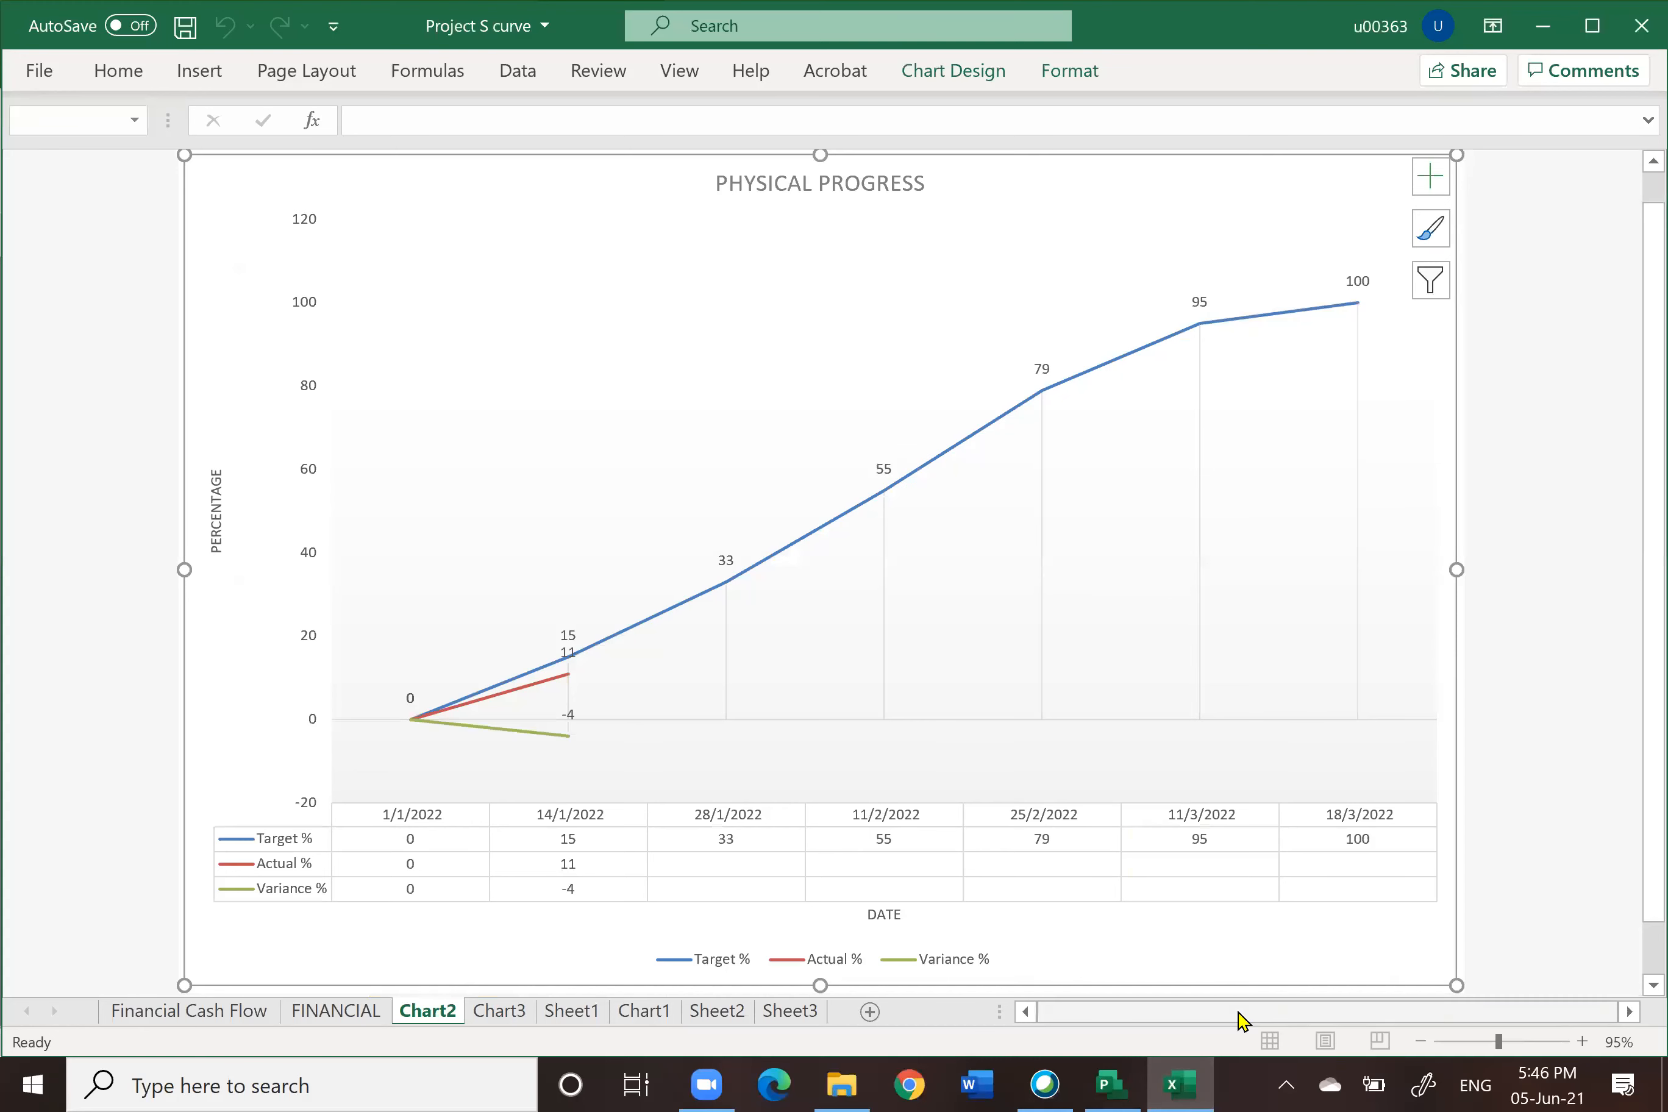
click(1111, 1083)
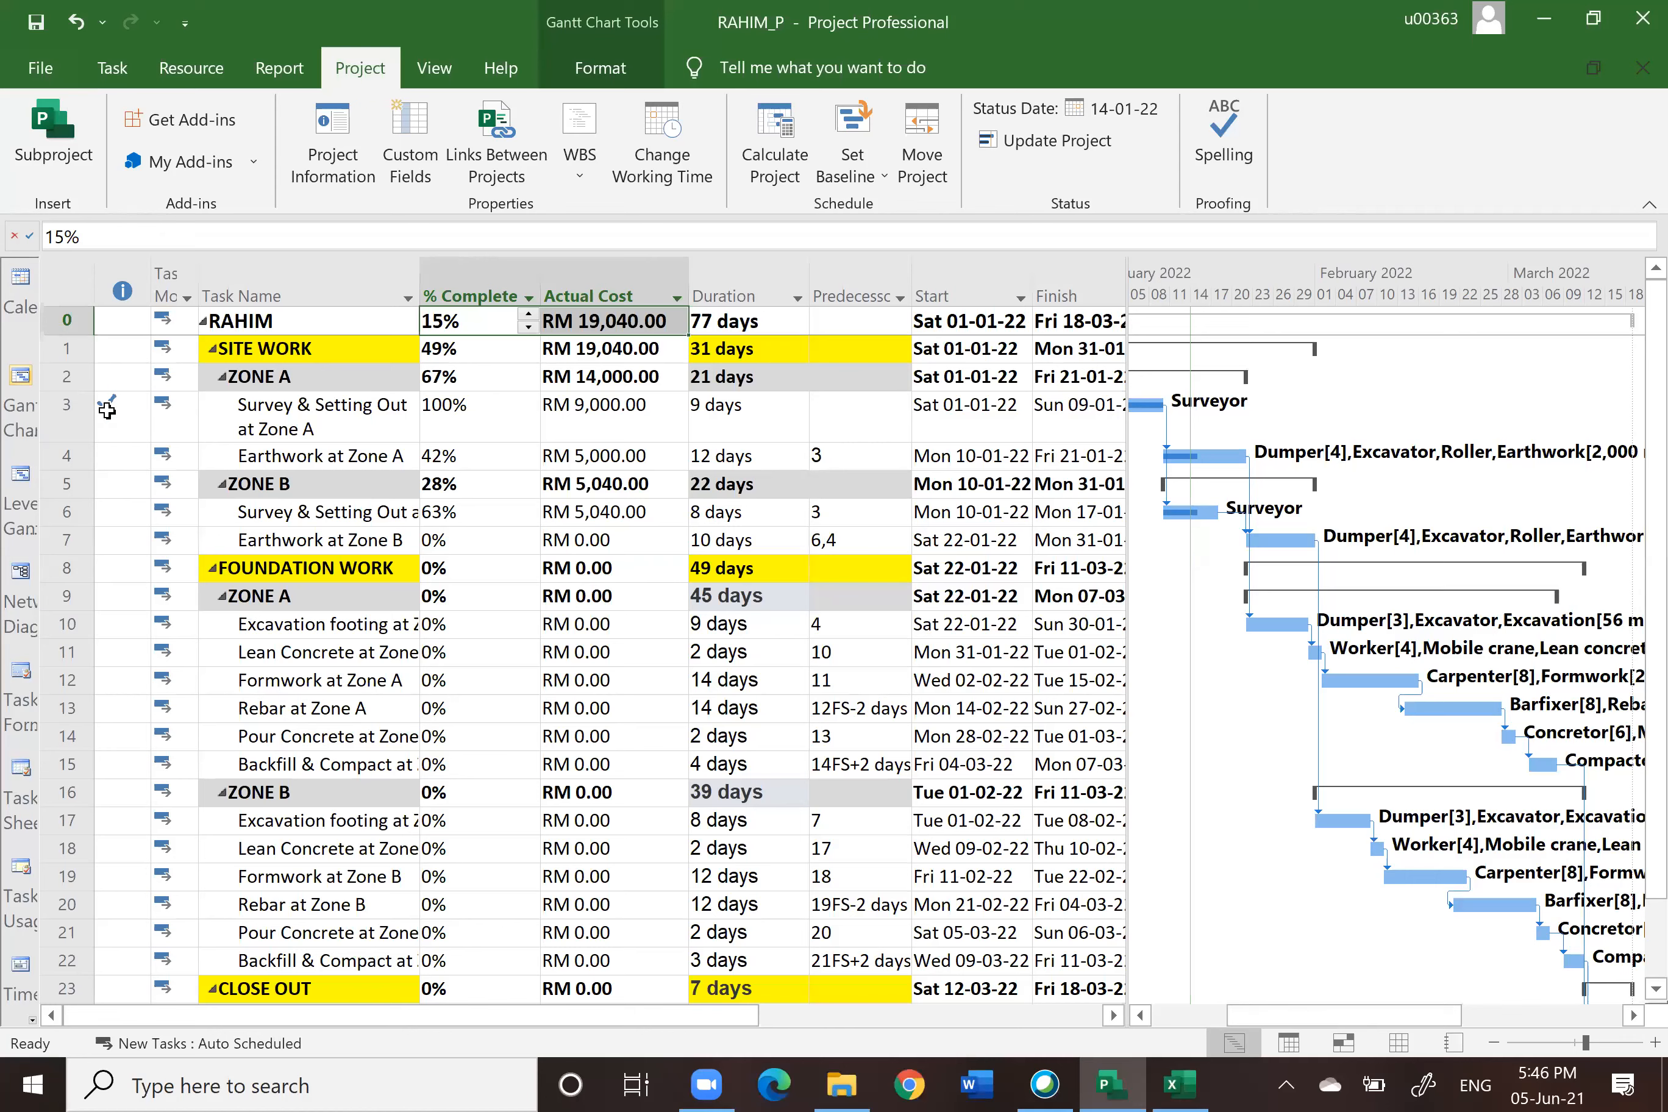
mouse_move(108, 404)
Step: Save the project as RAHIM_P_14JAN in the 2. PLAN folder
click(45, 72)
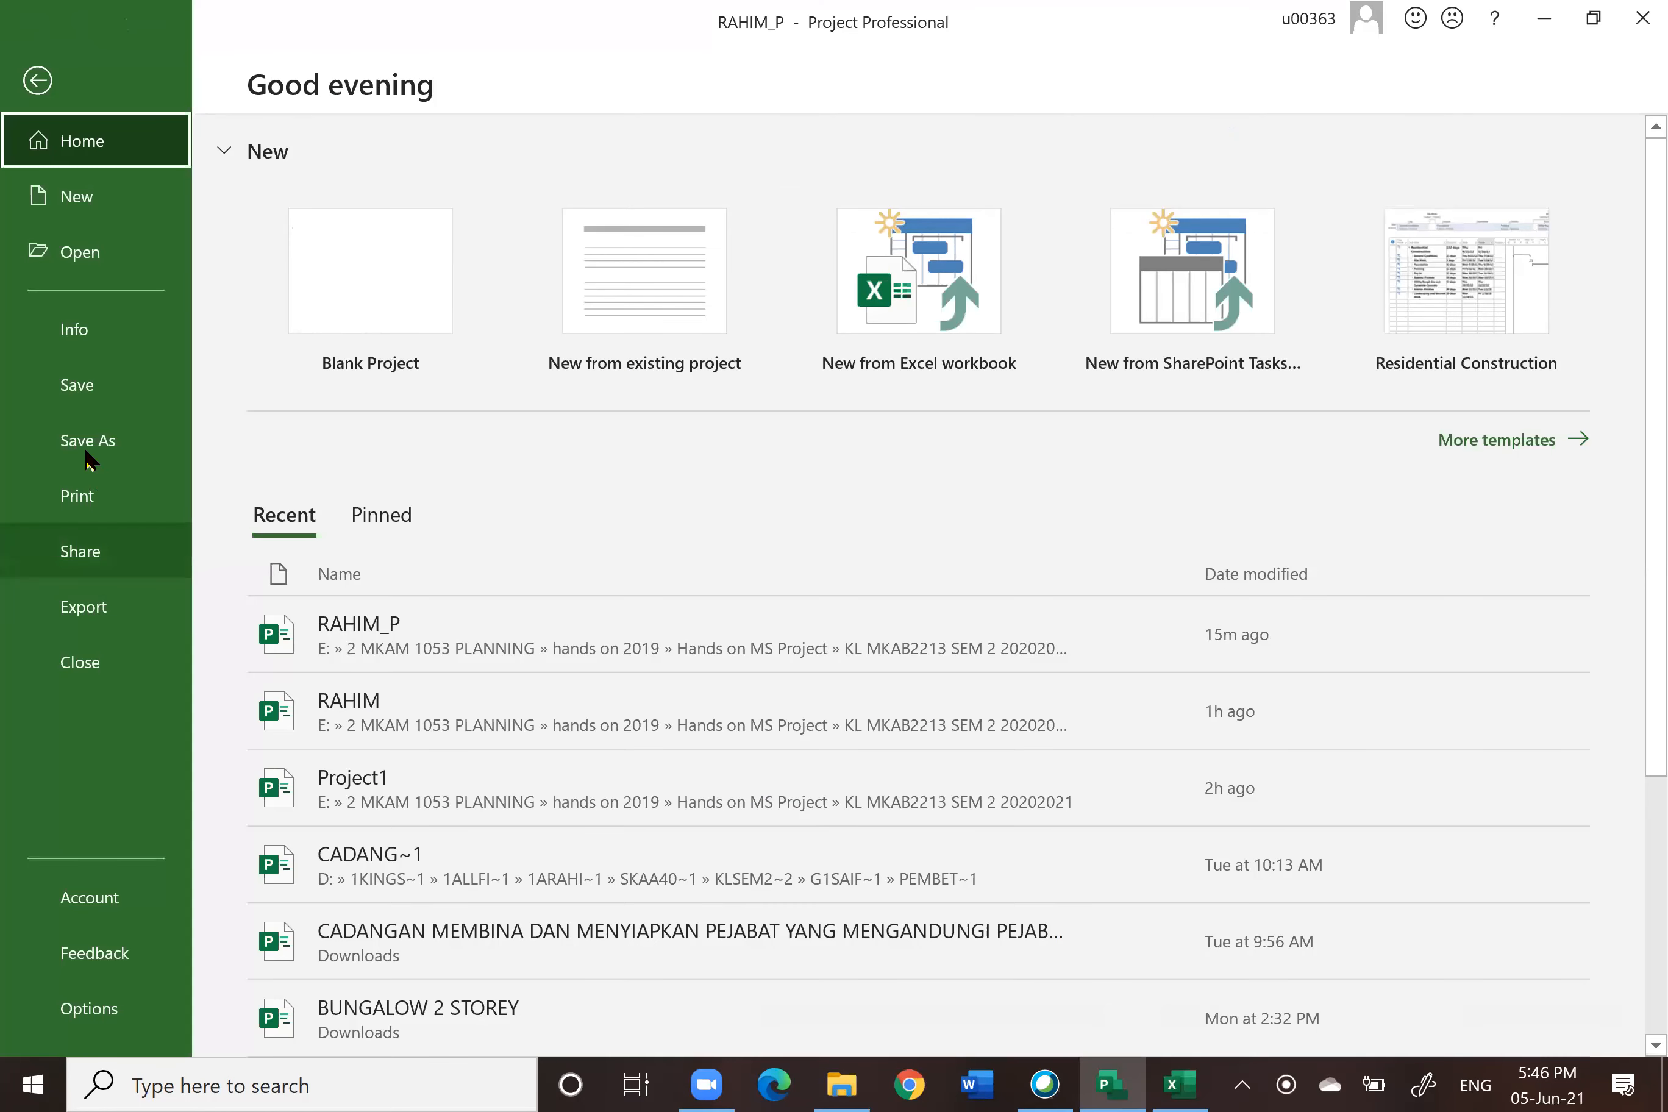
click(85, 443)
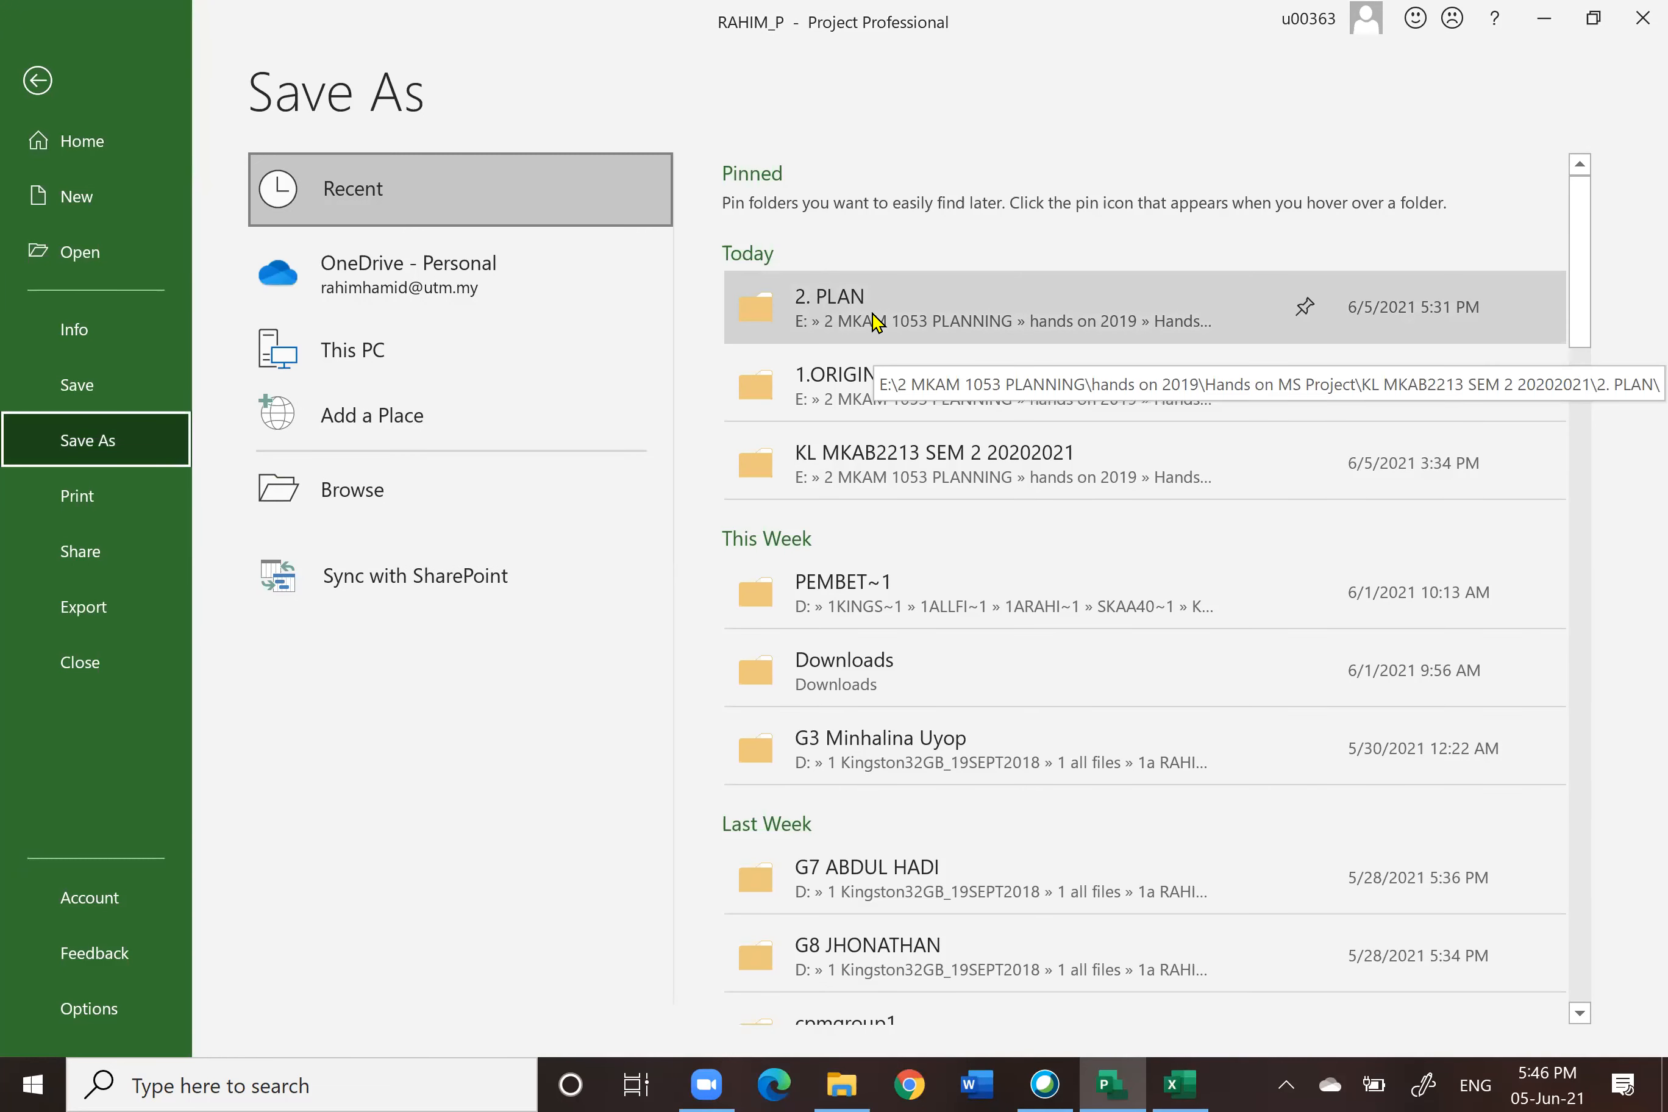
click(876, 323)
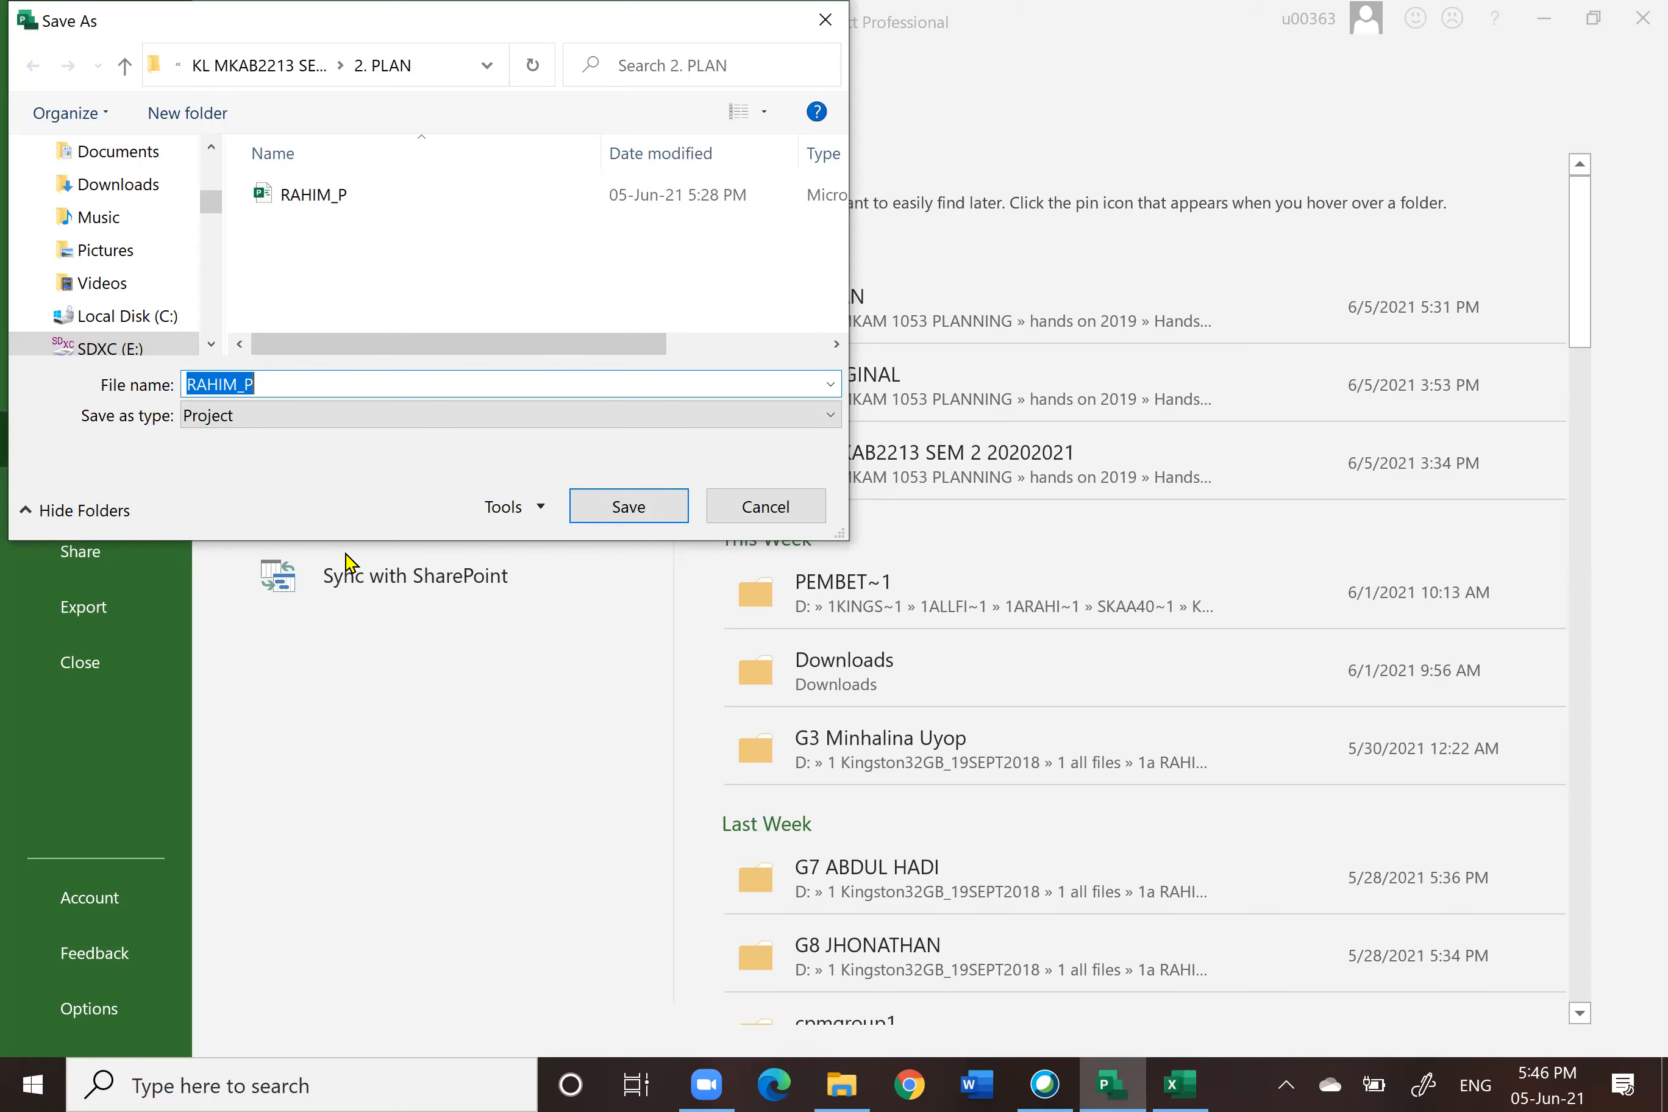
click(258, 384)
text(_14)
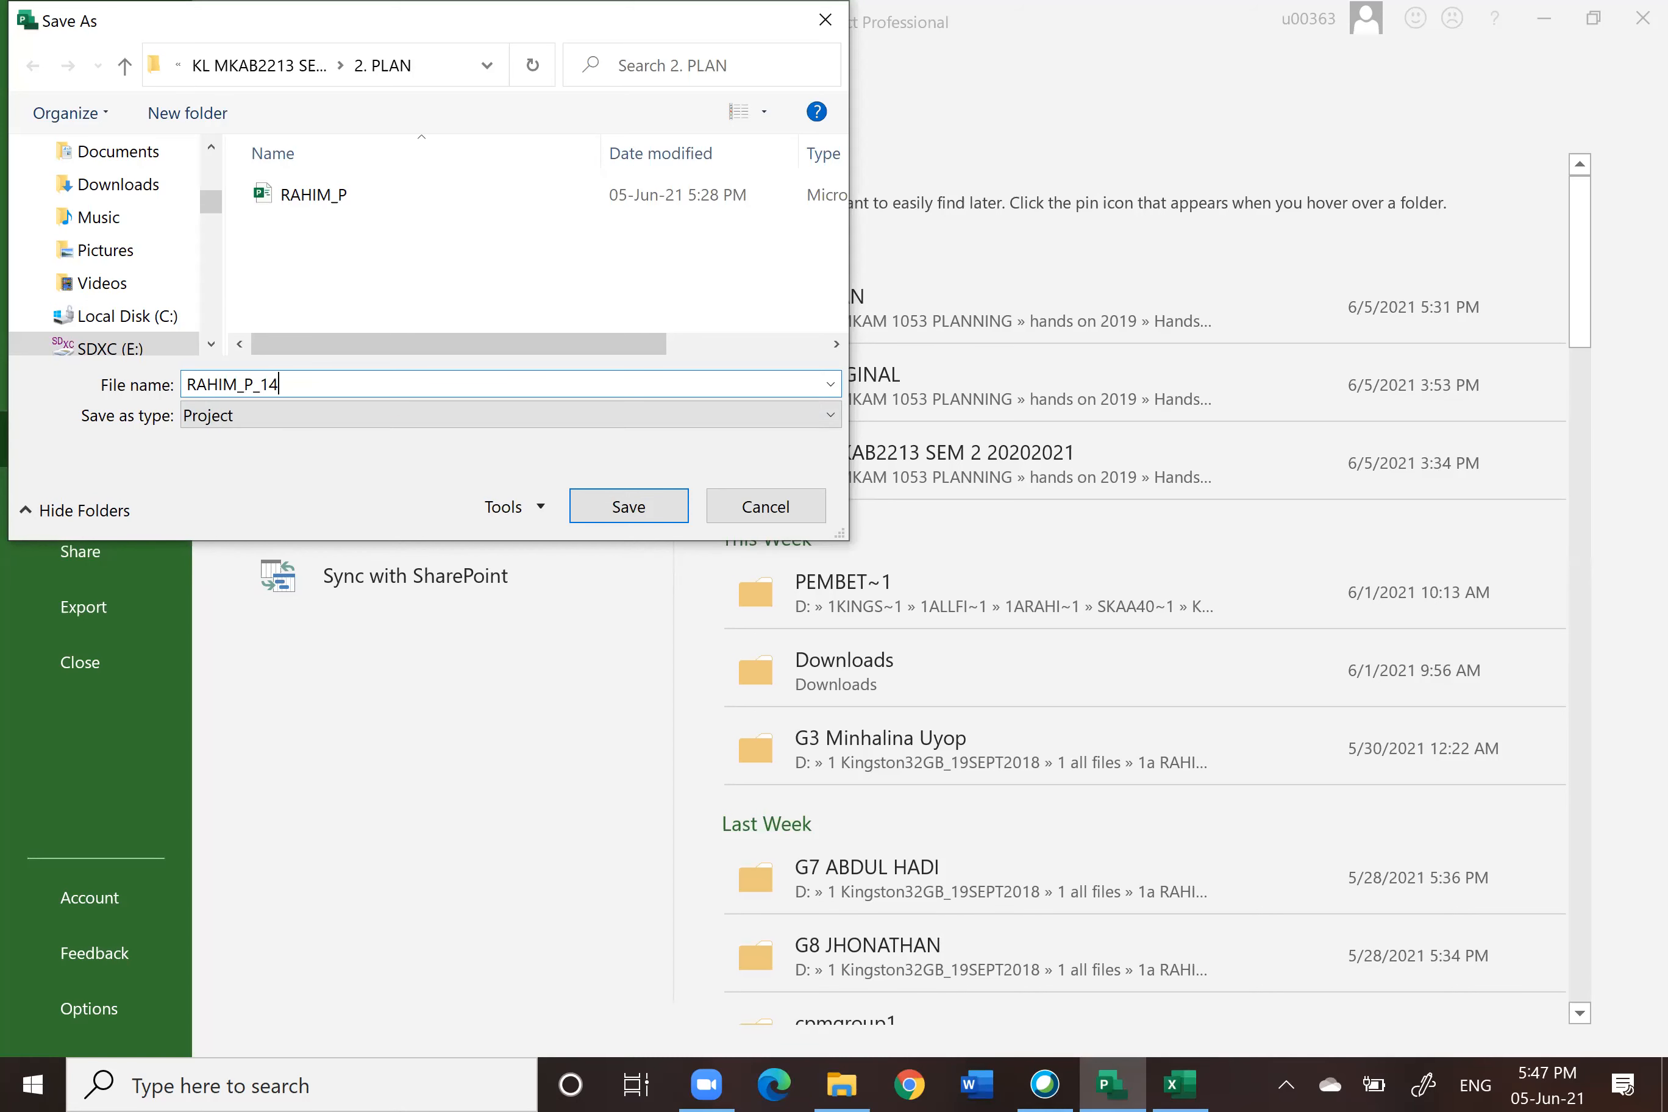
text(JAN)
click(628, 511)
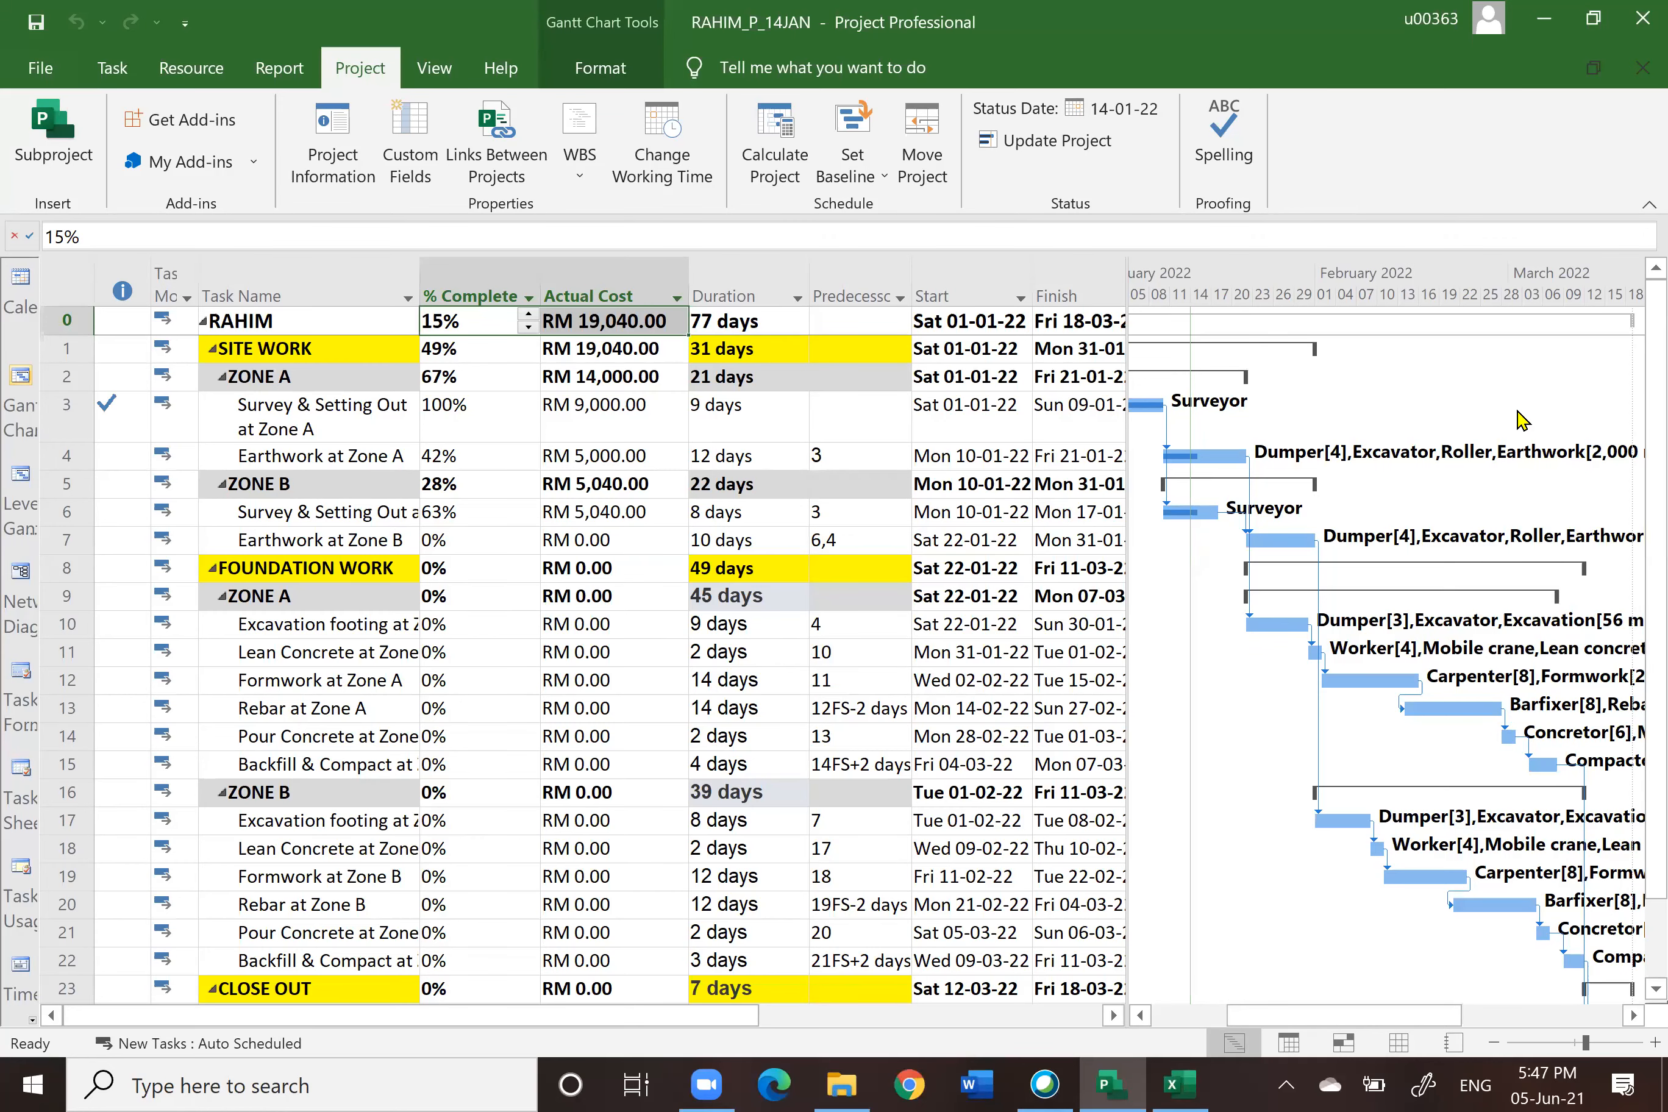
Step: Set the project's current and status dates to 28 January 2022, then update the entire project's progress through that date
click(1181, 1084)
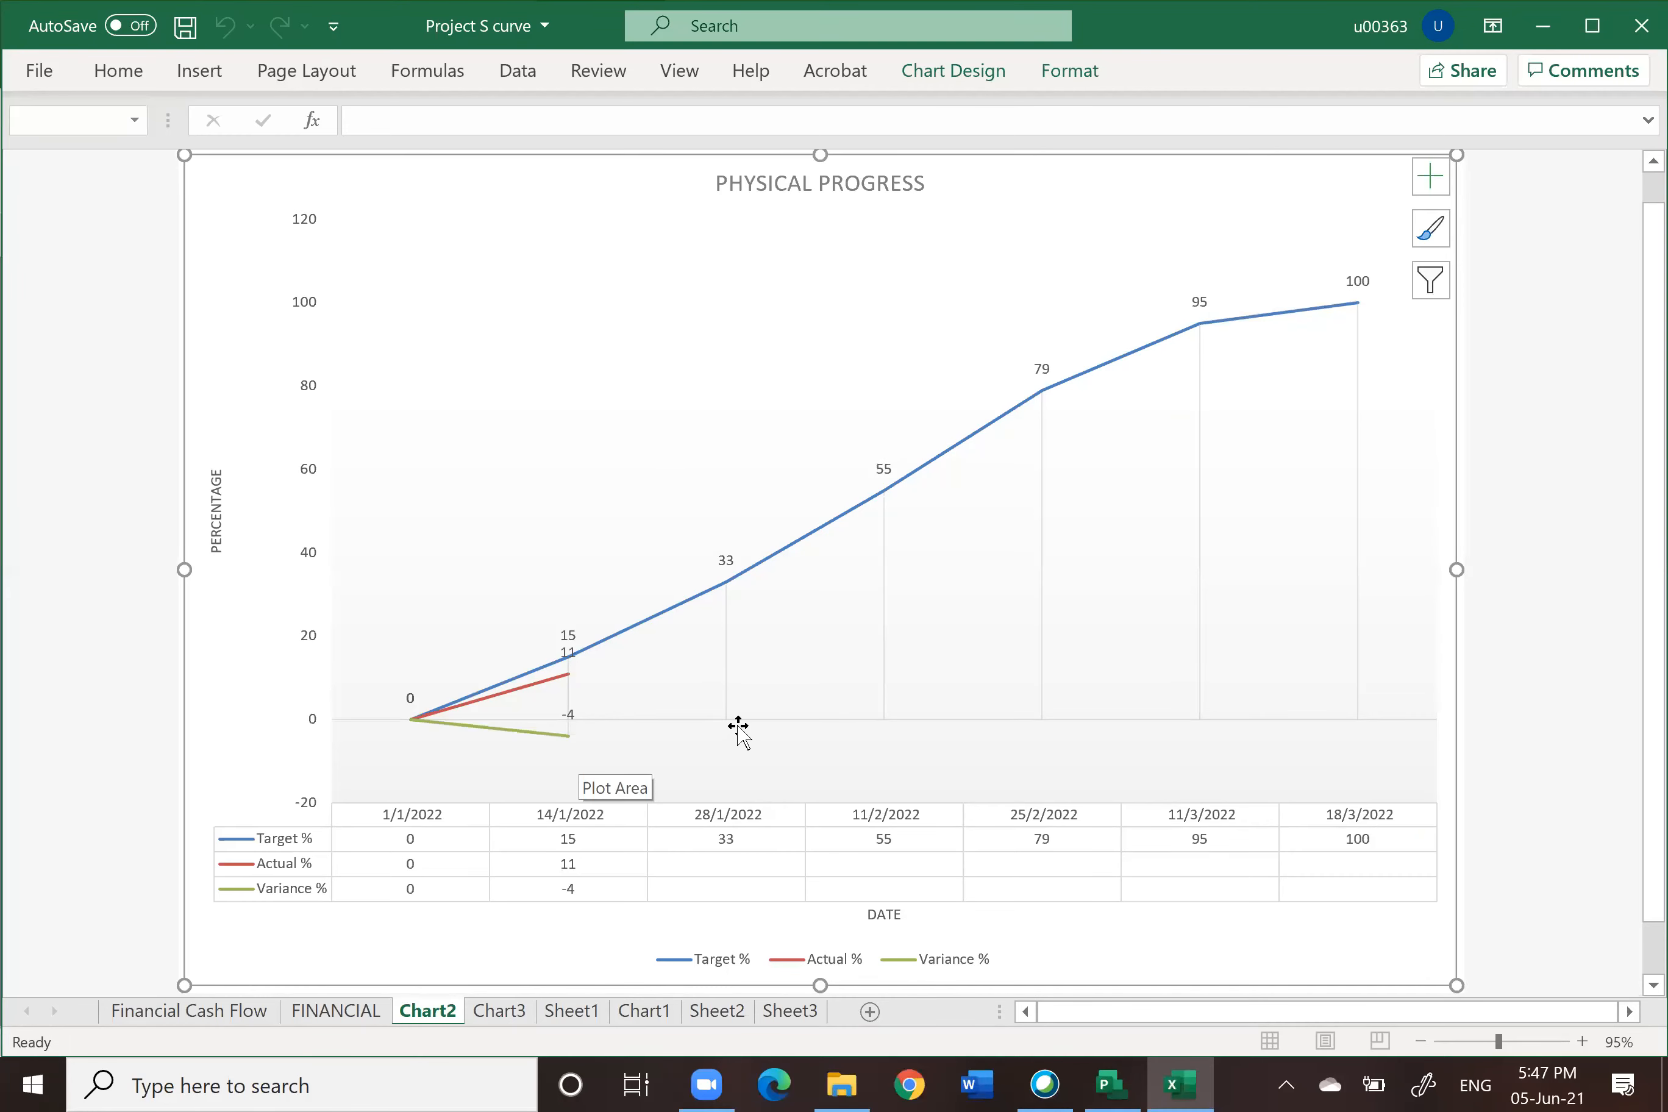
click(1111, 1085)
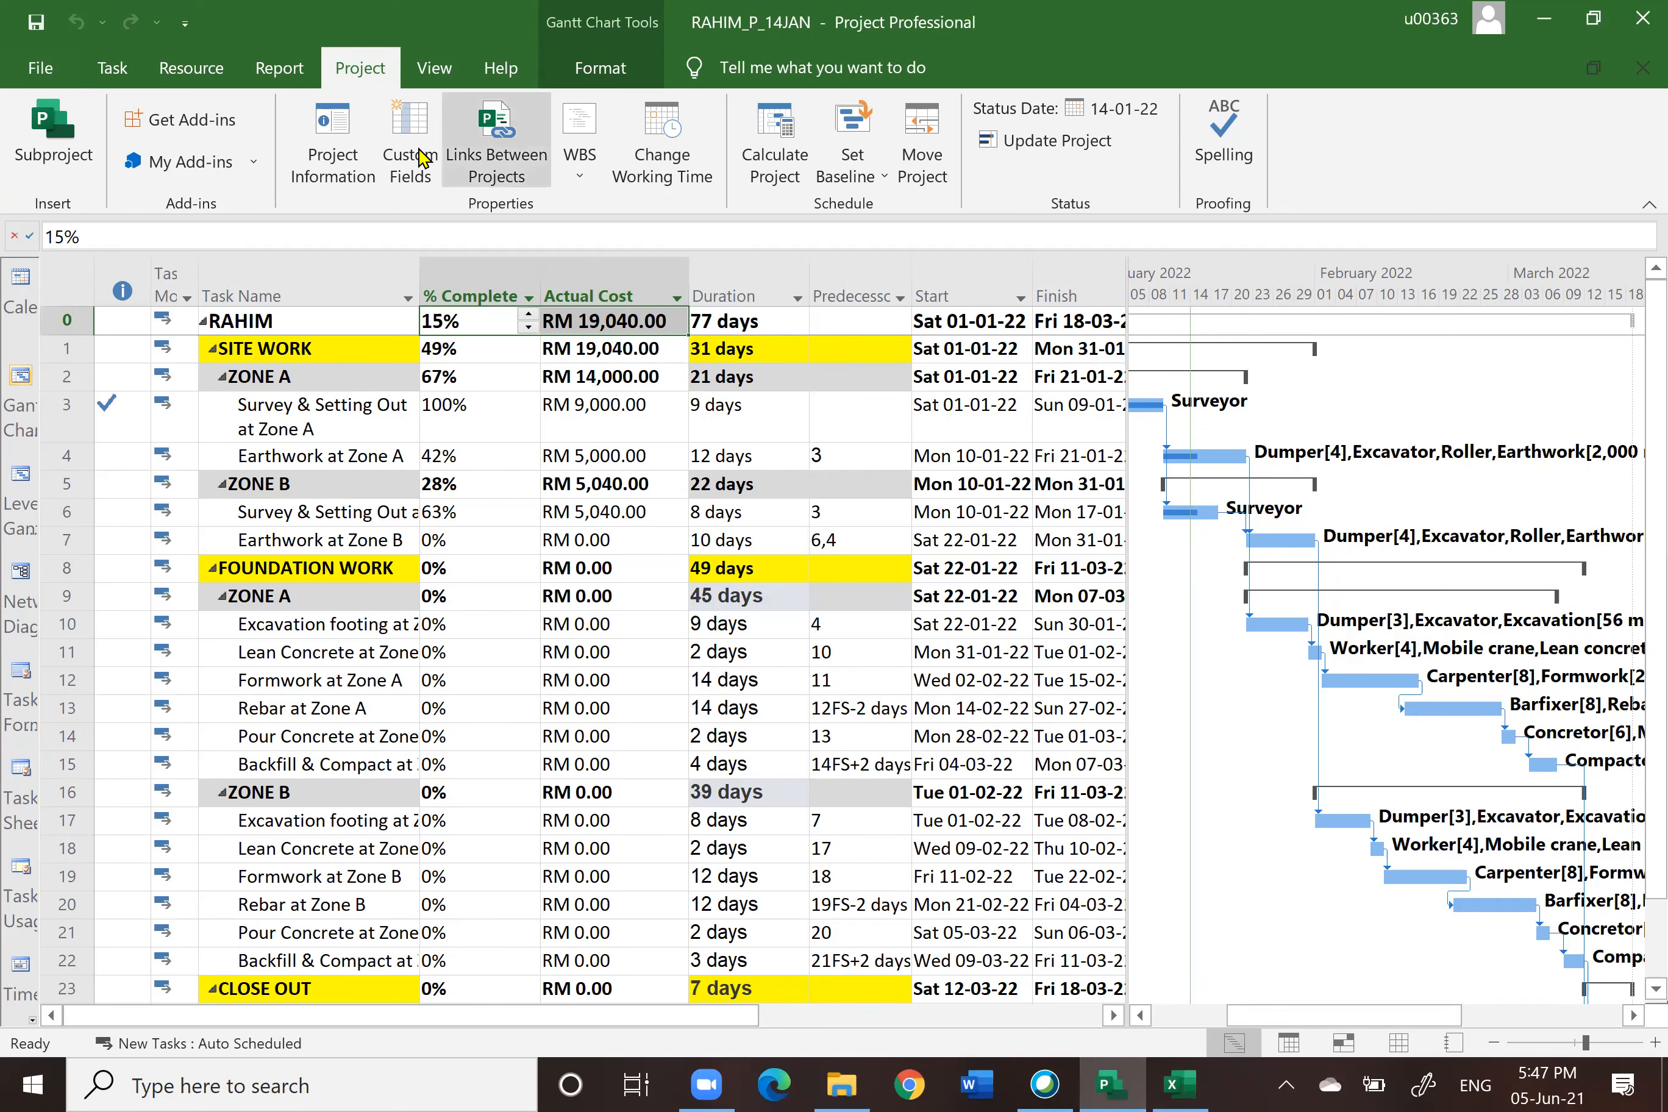
click(337, 132)
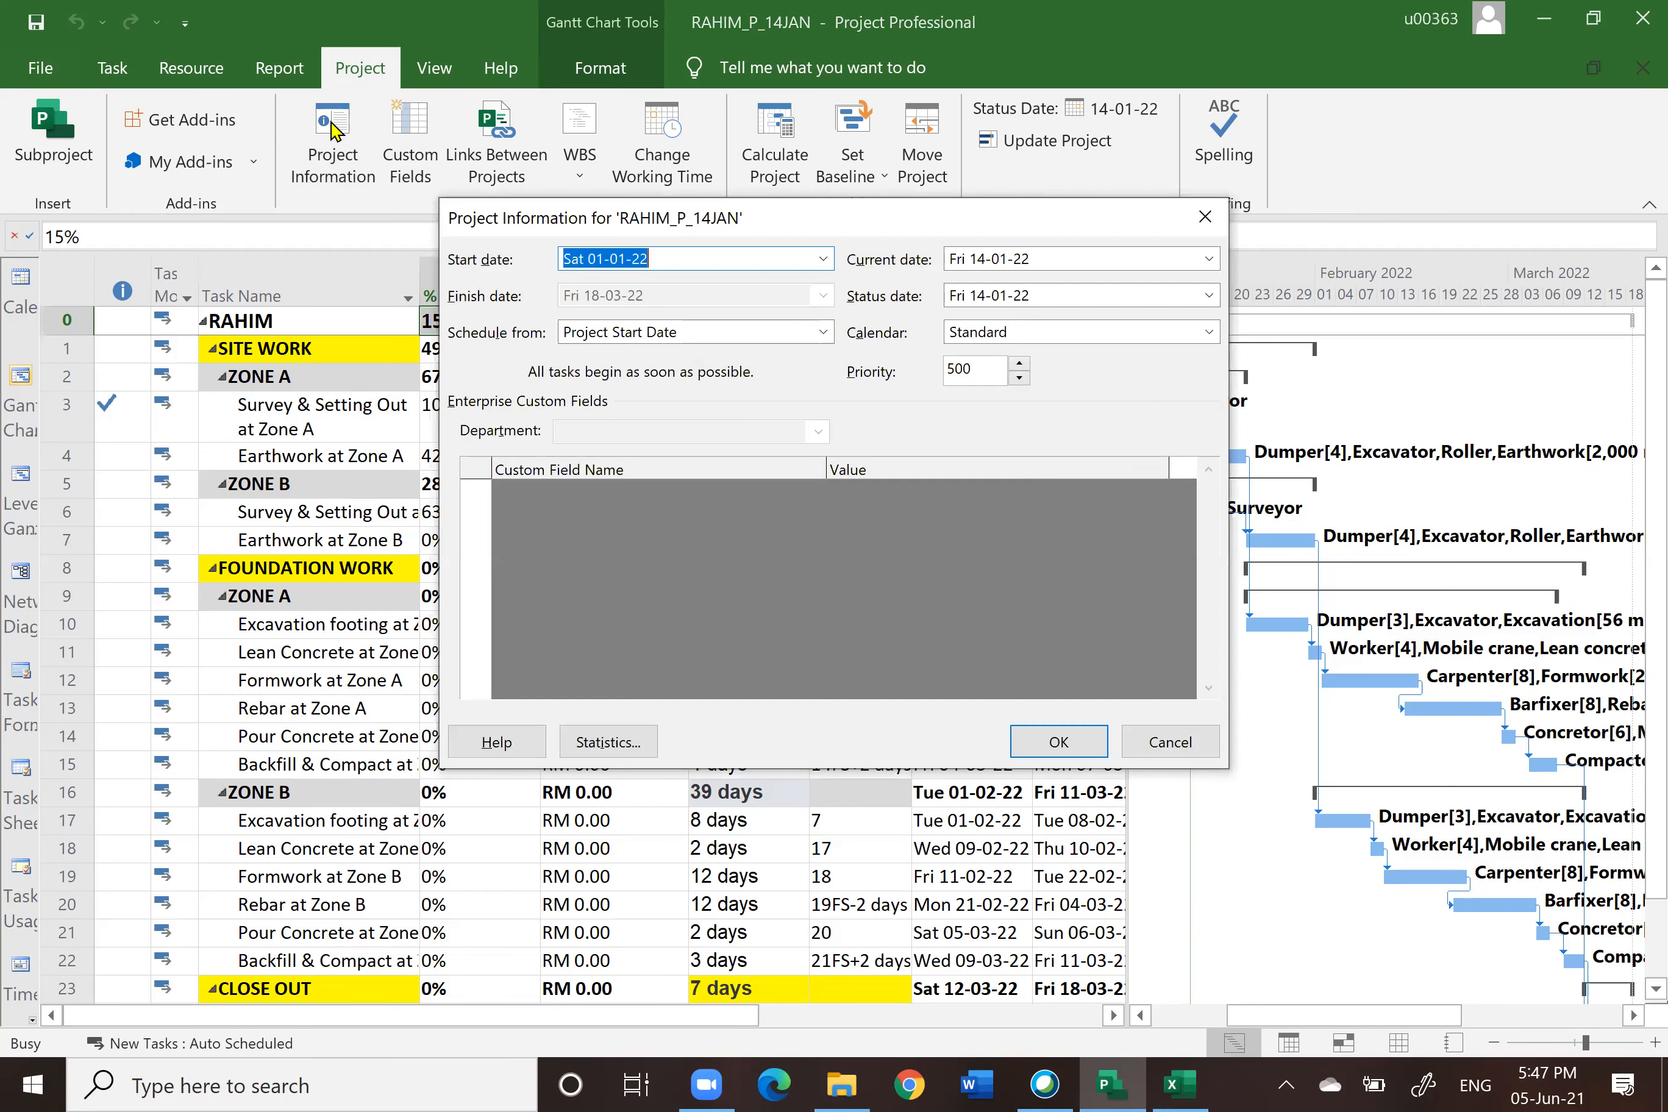
click(1210, 260)
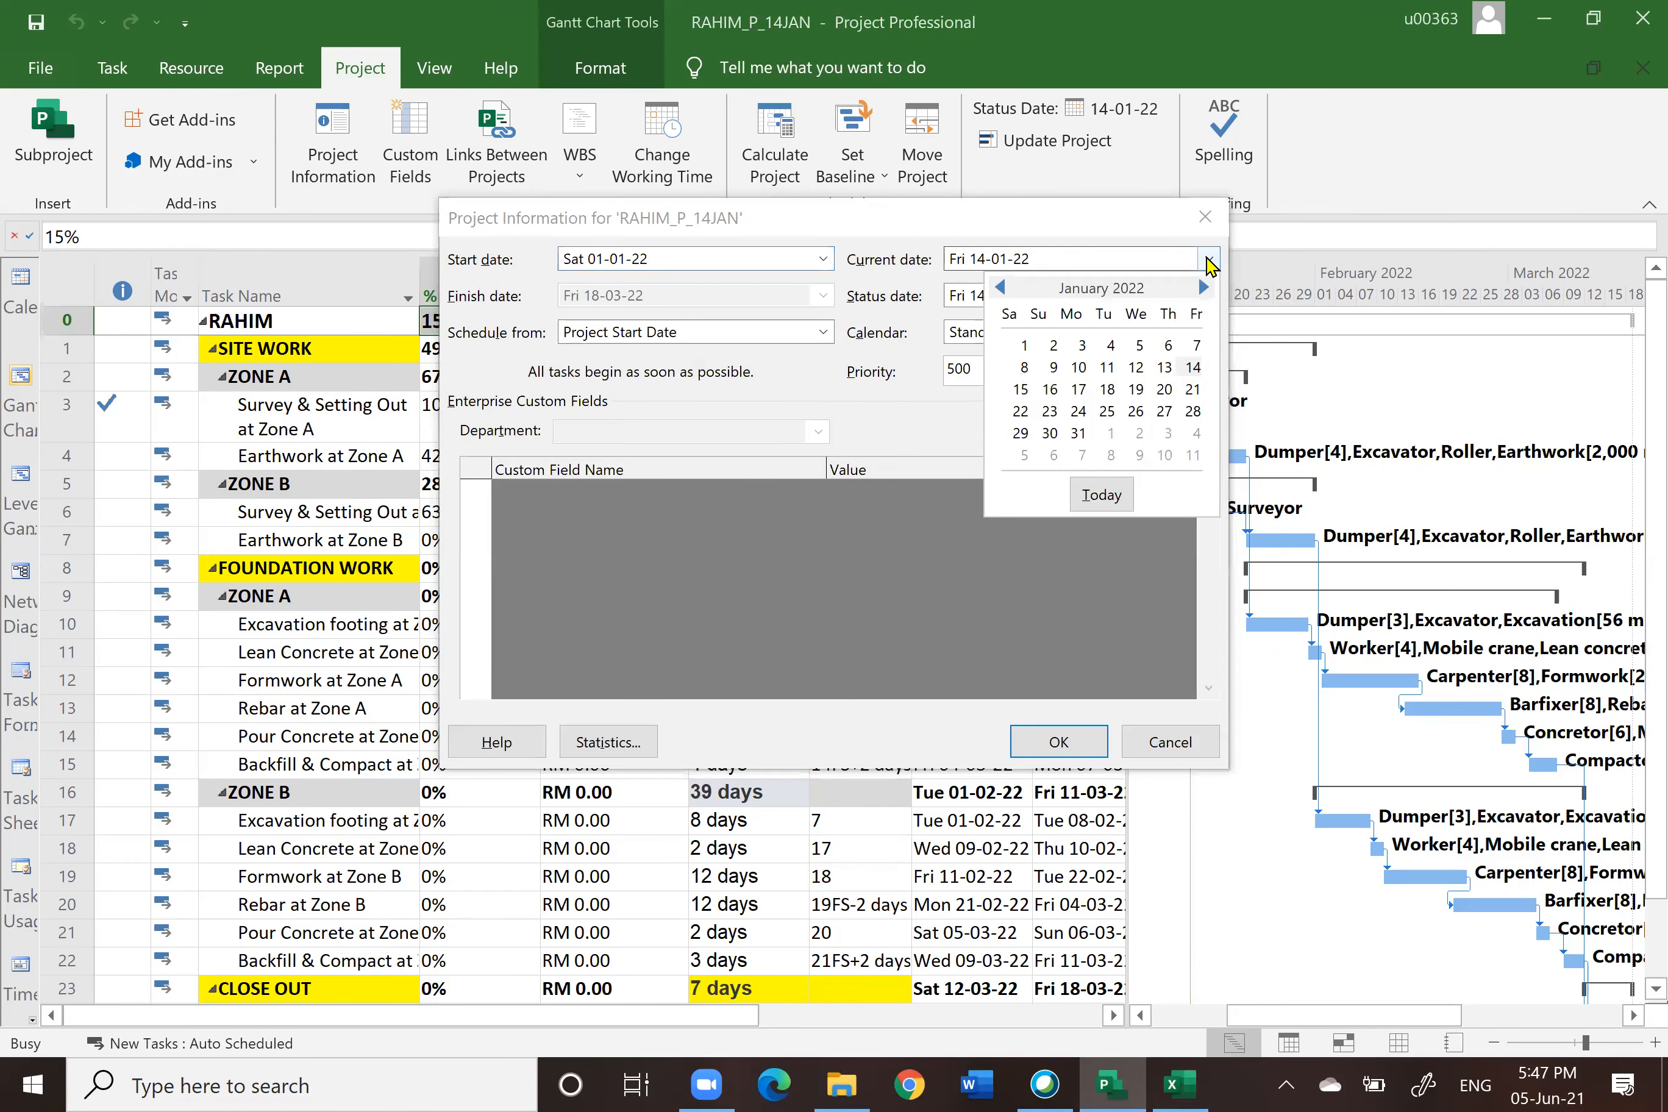
click(1192, 411)
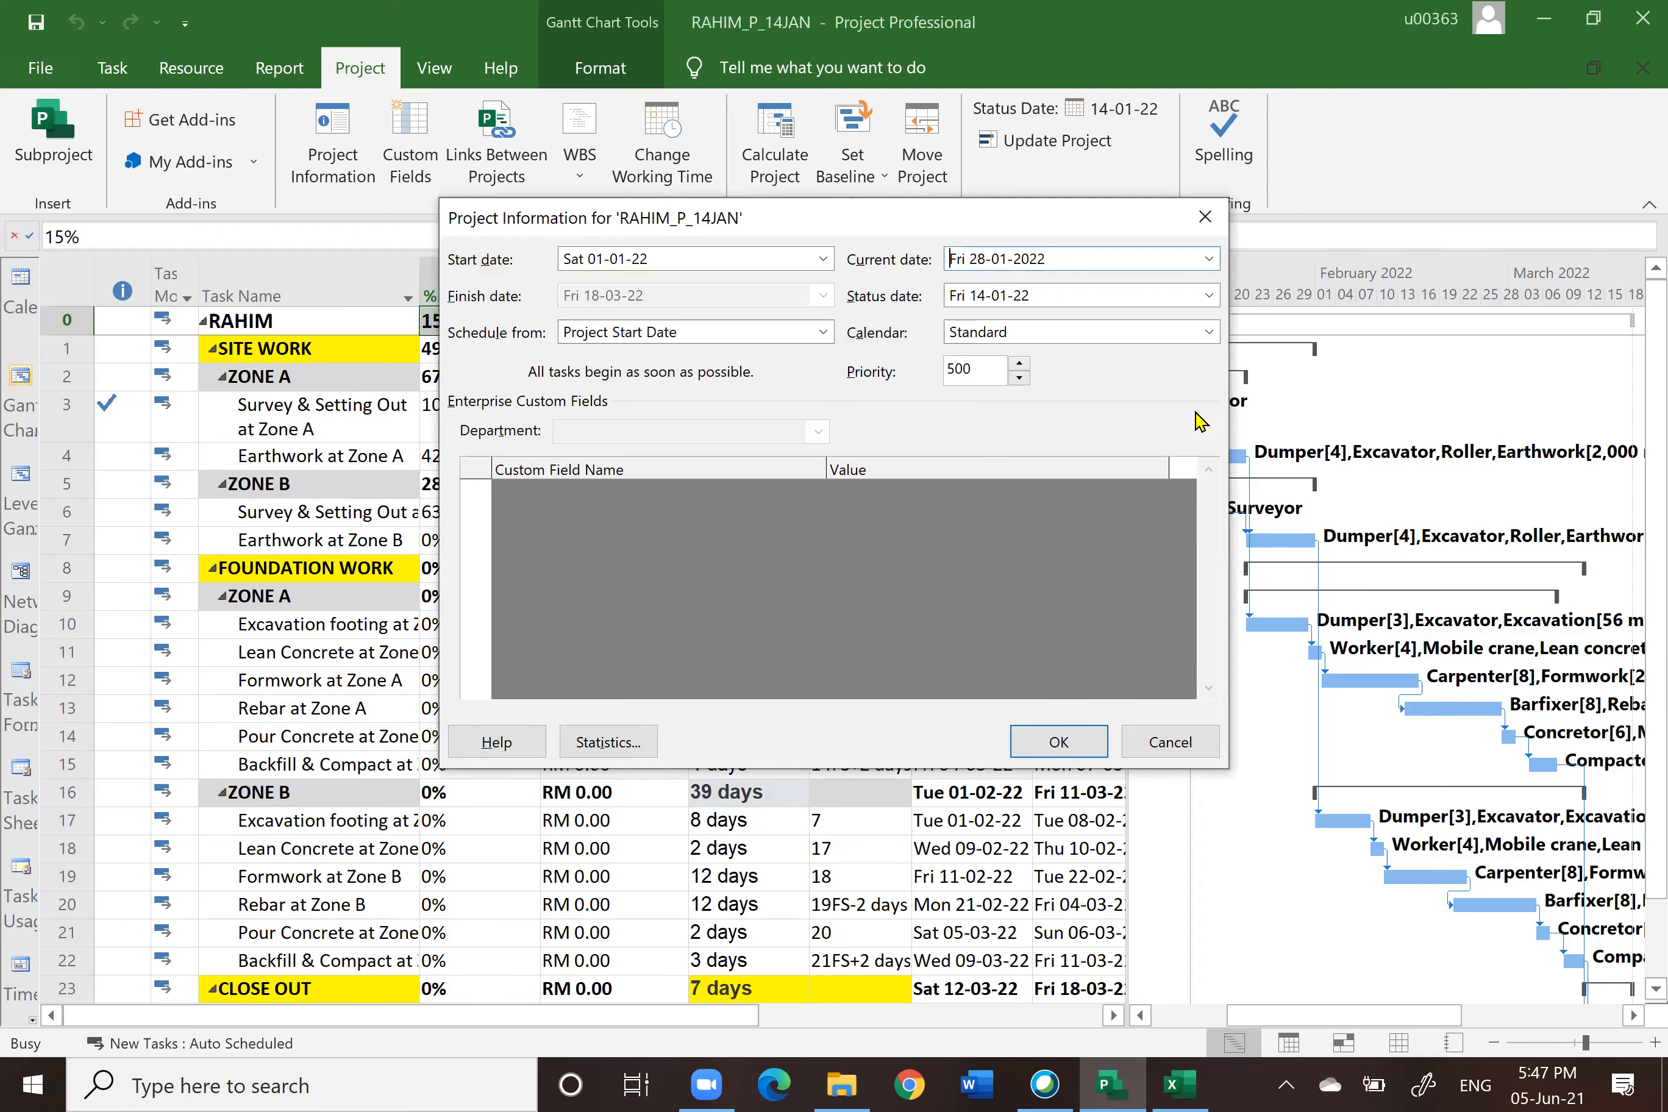
click(1210, 297)
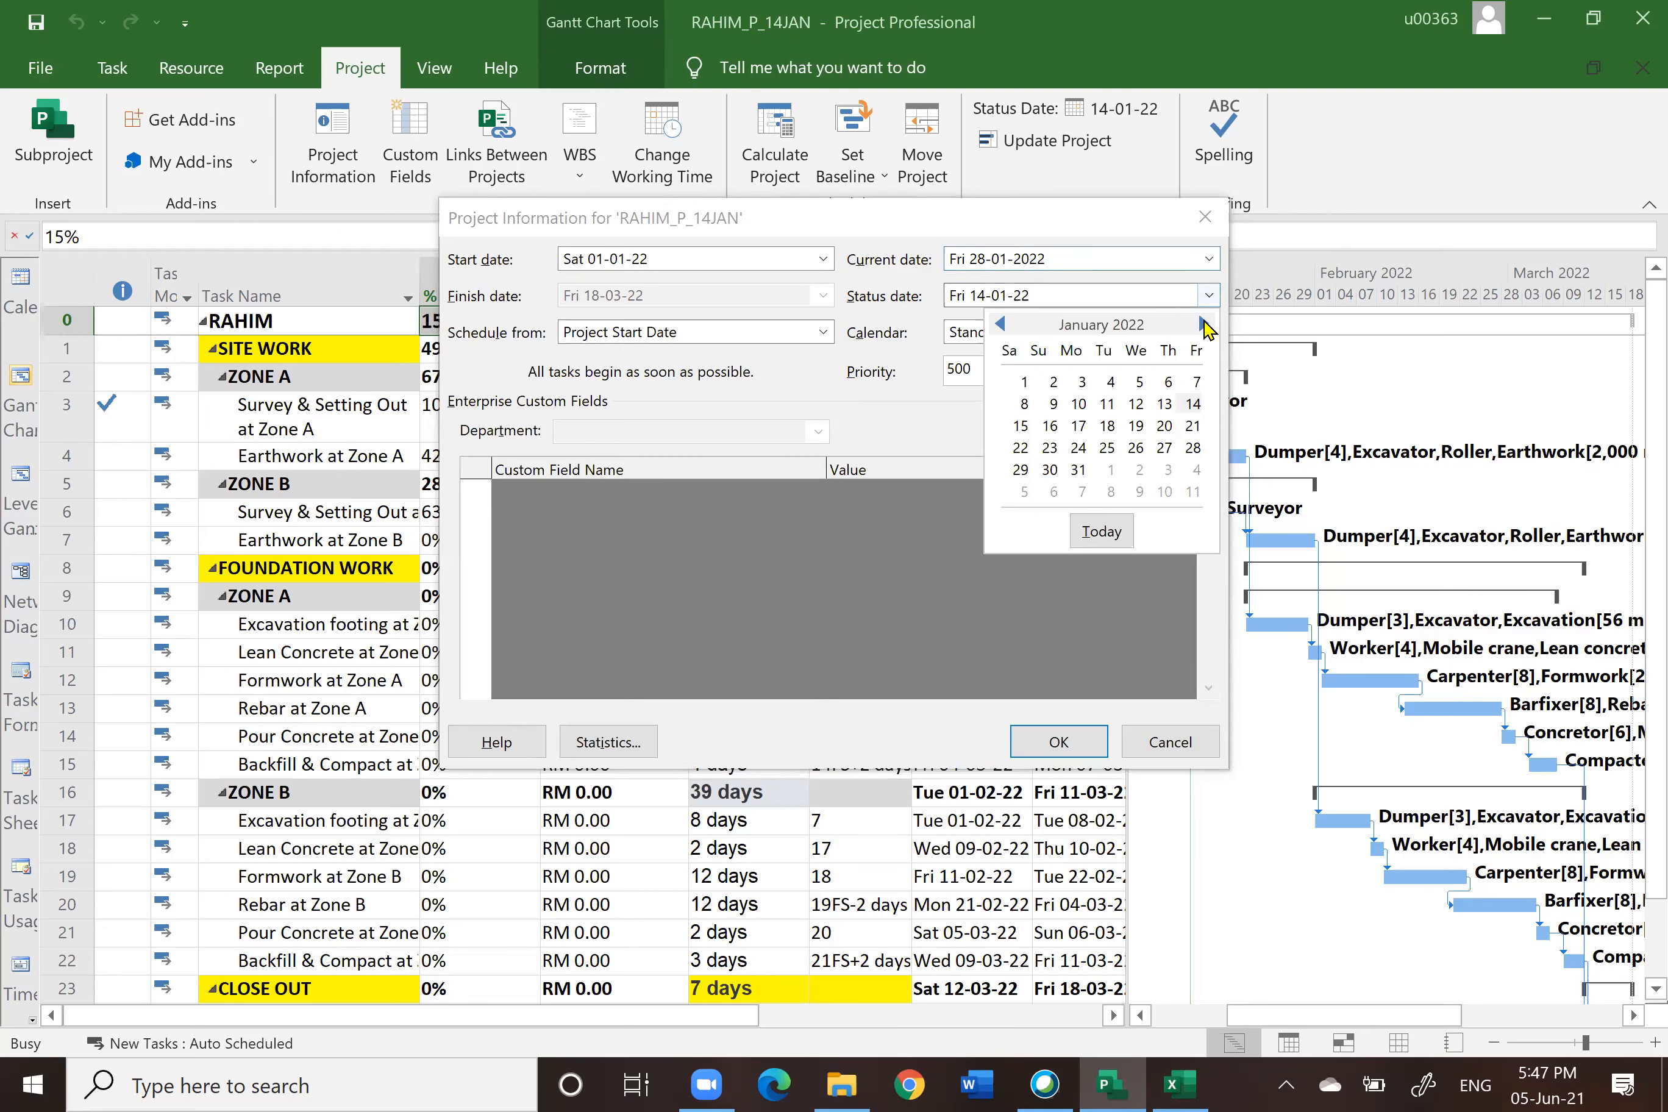
click(1194, 450)
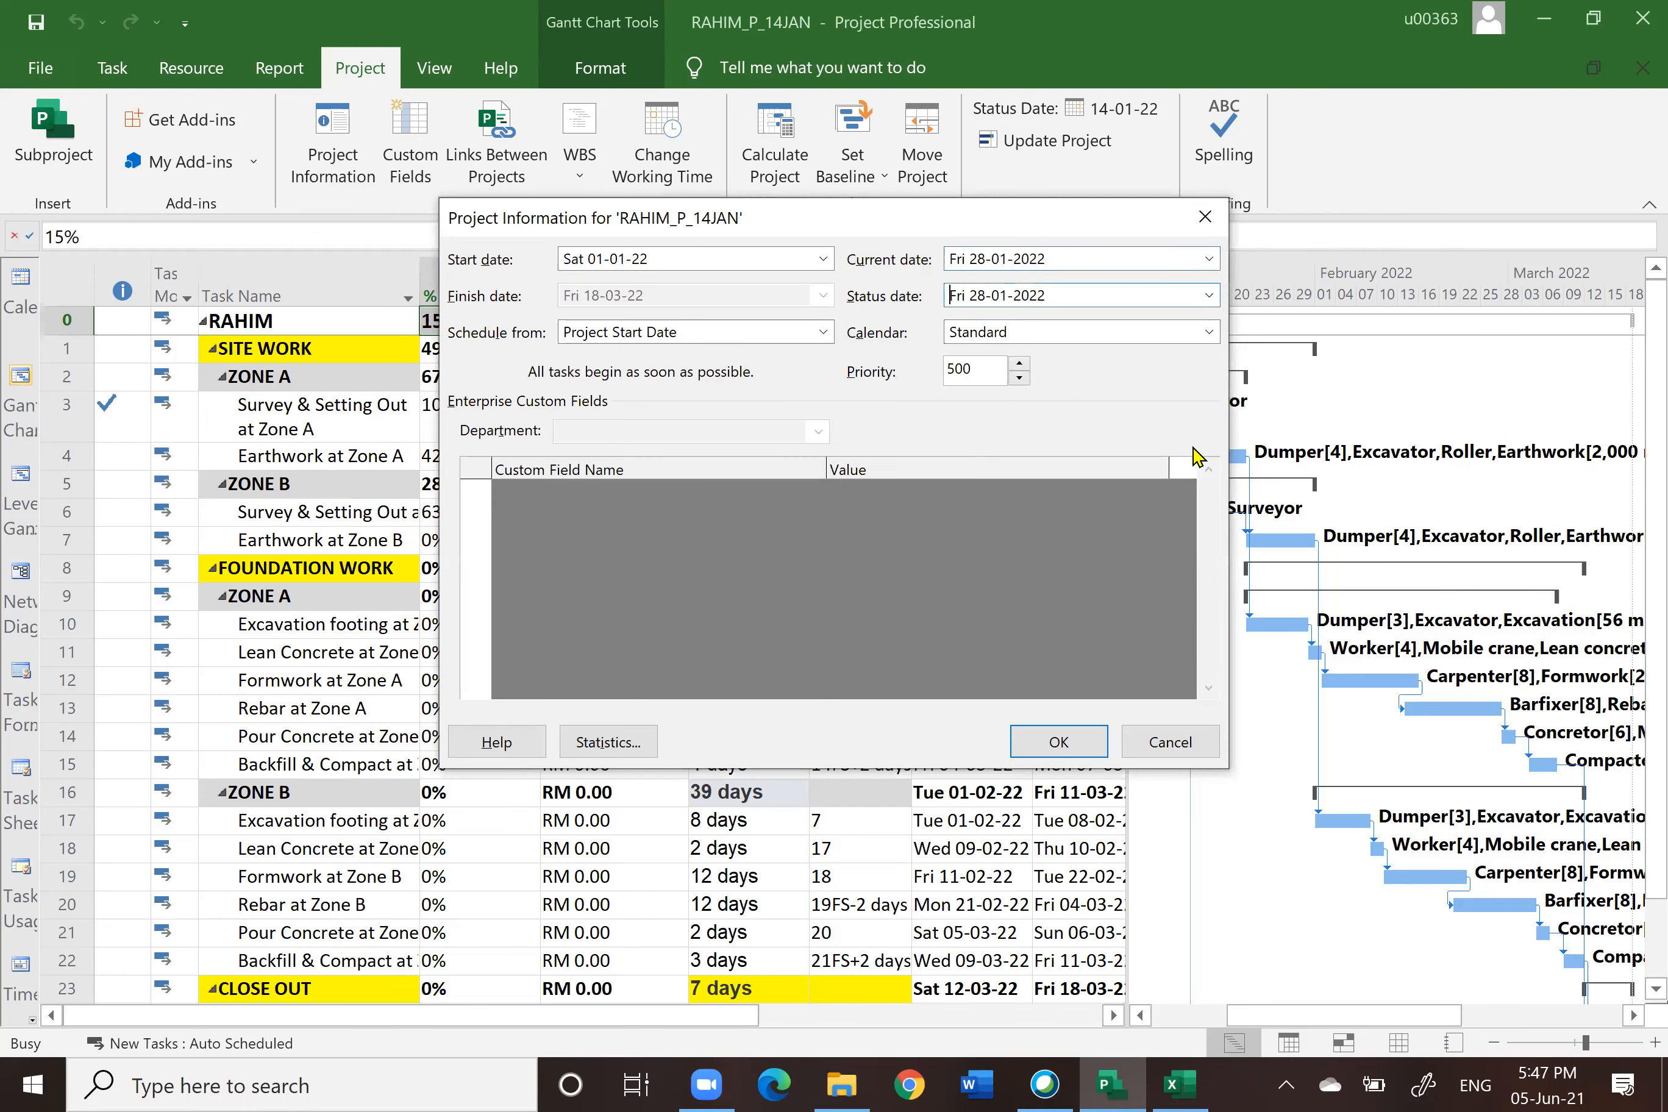
click(1060, 742)
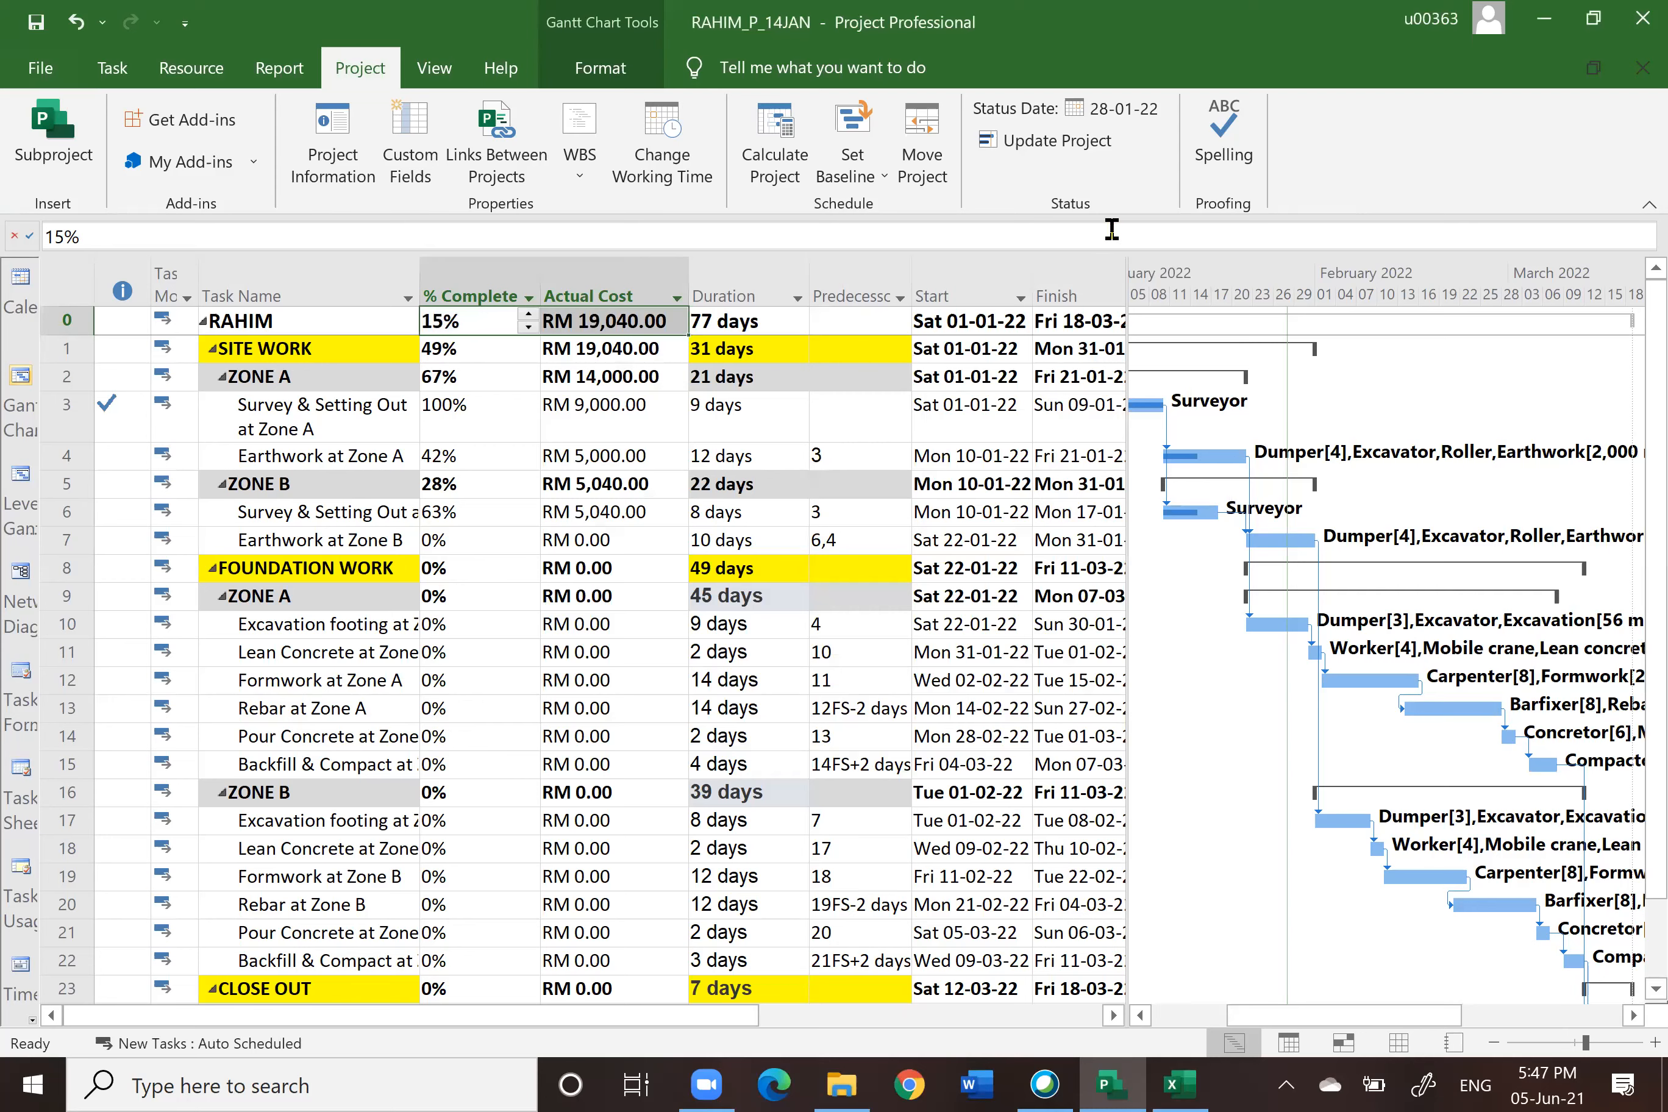
click(1050, 143)
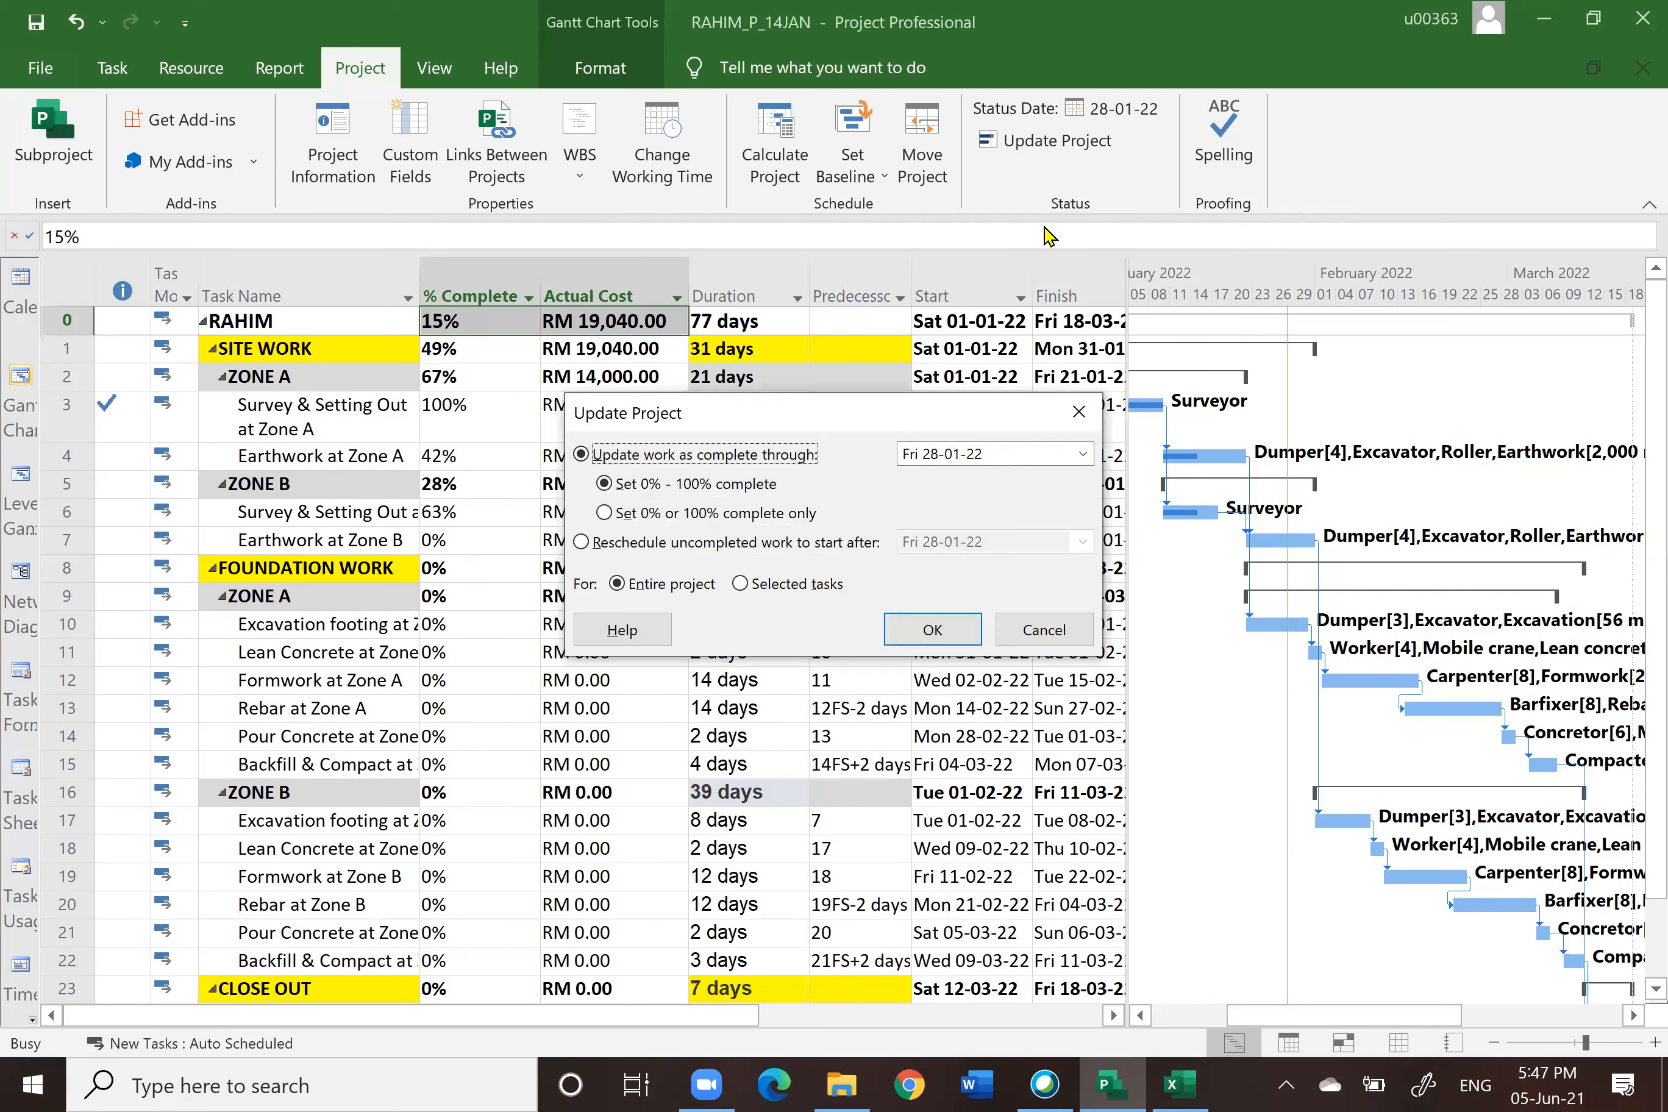
click(932, 630)
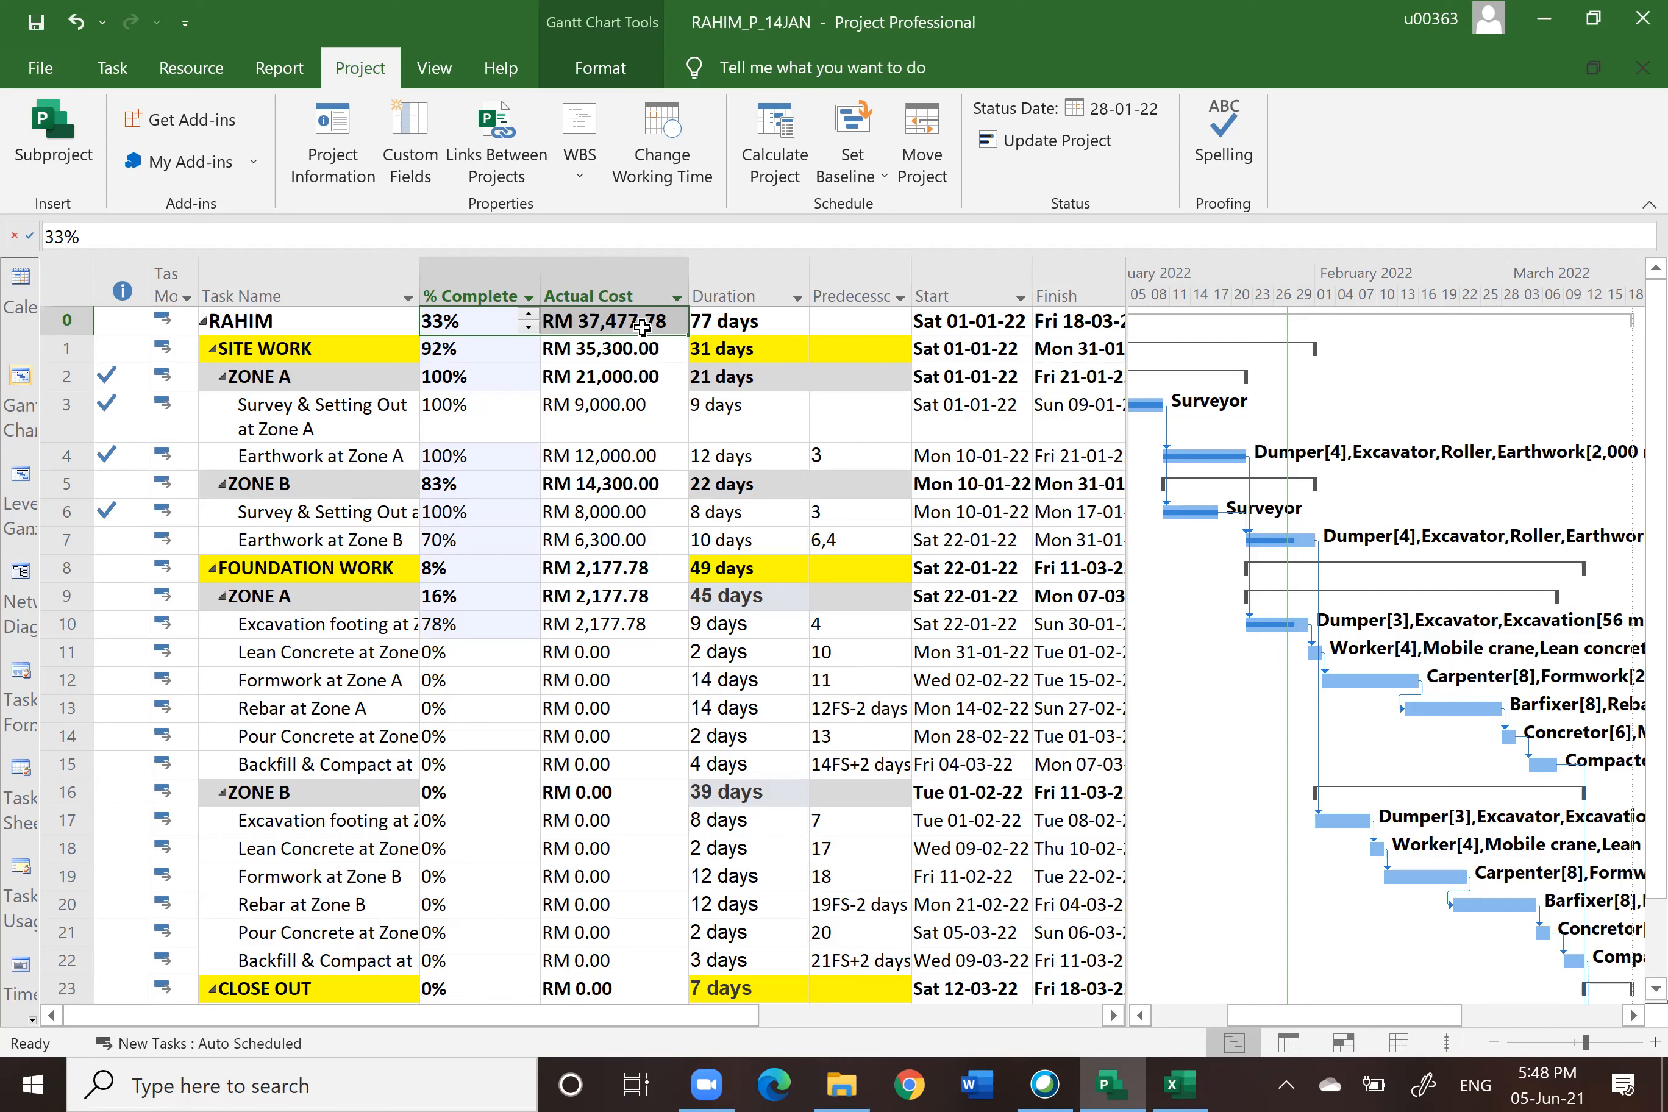
Step: Compare the project summary's % complete and actual cost with the workbook's 28/1/2022 row on Sheet1
click(1181, 1083)
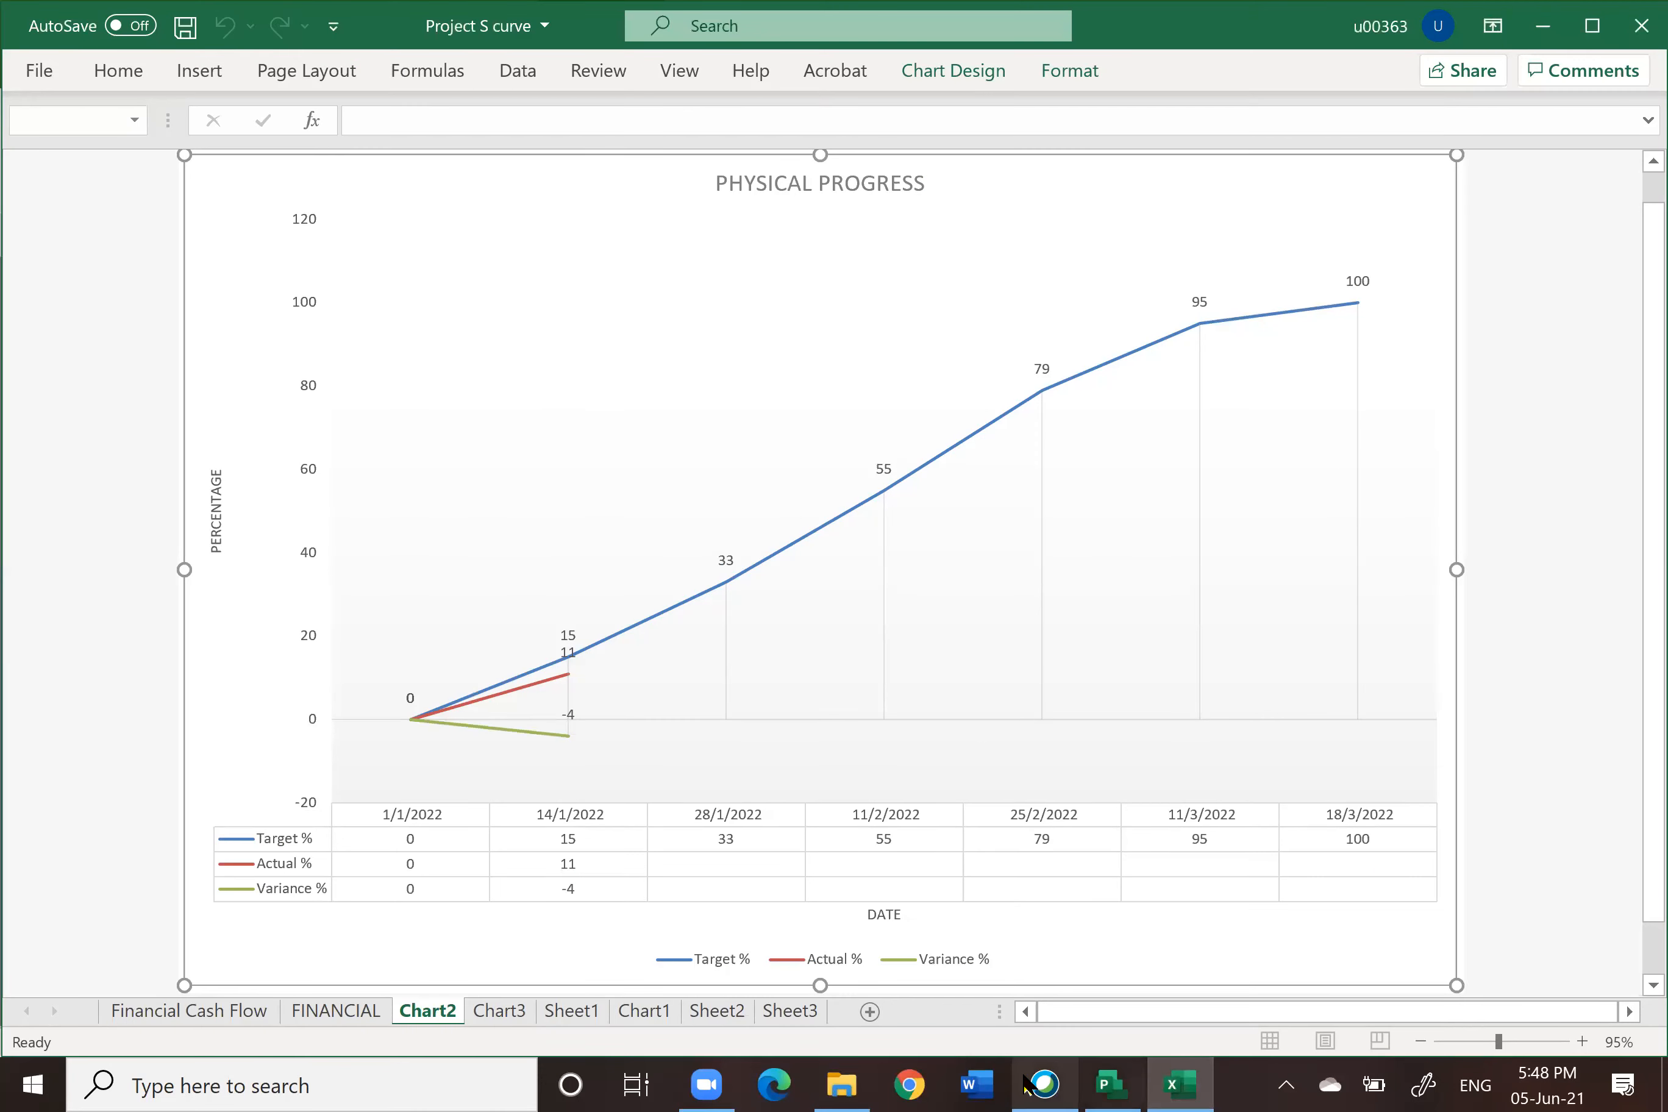
click(584, 1006)
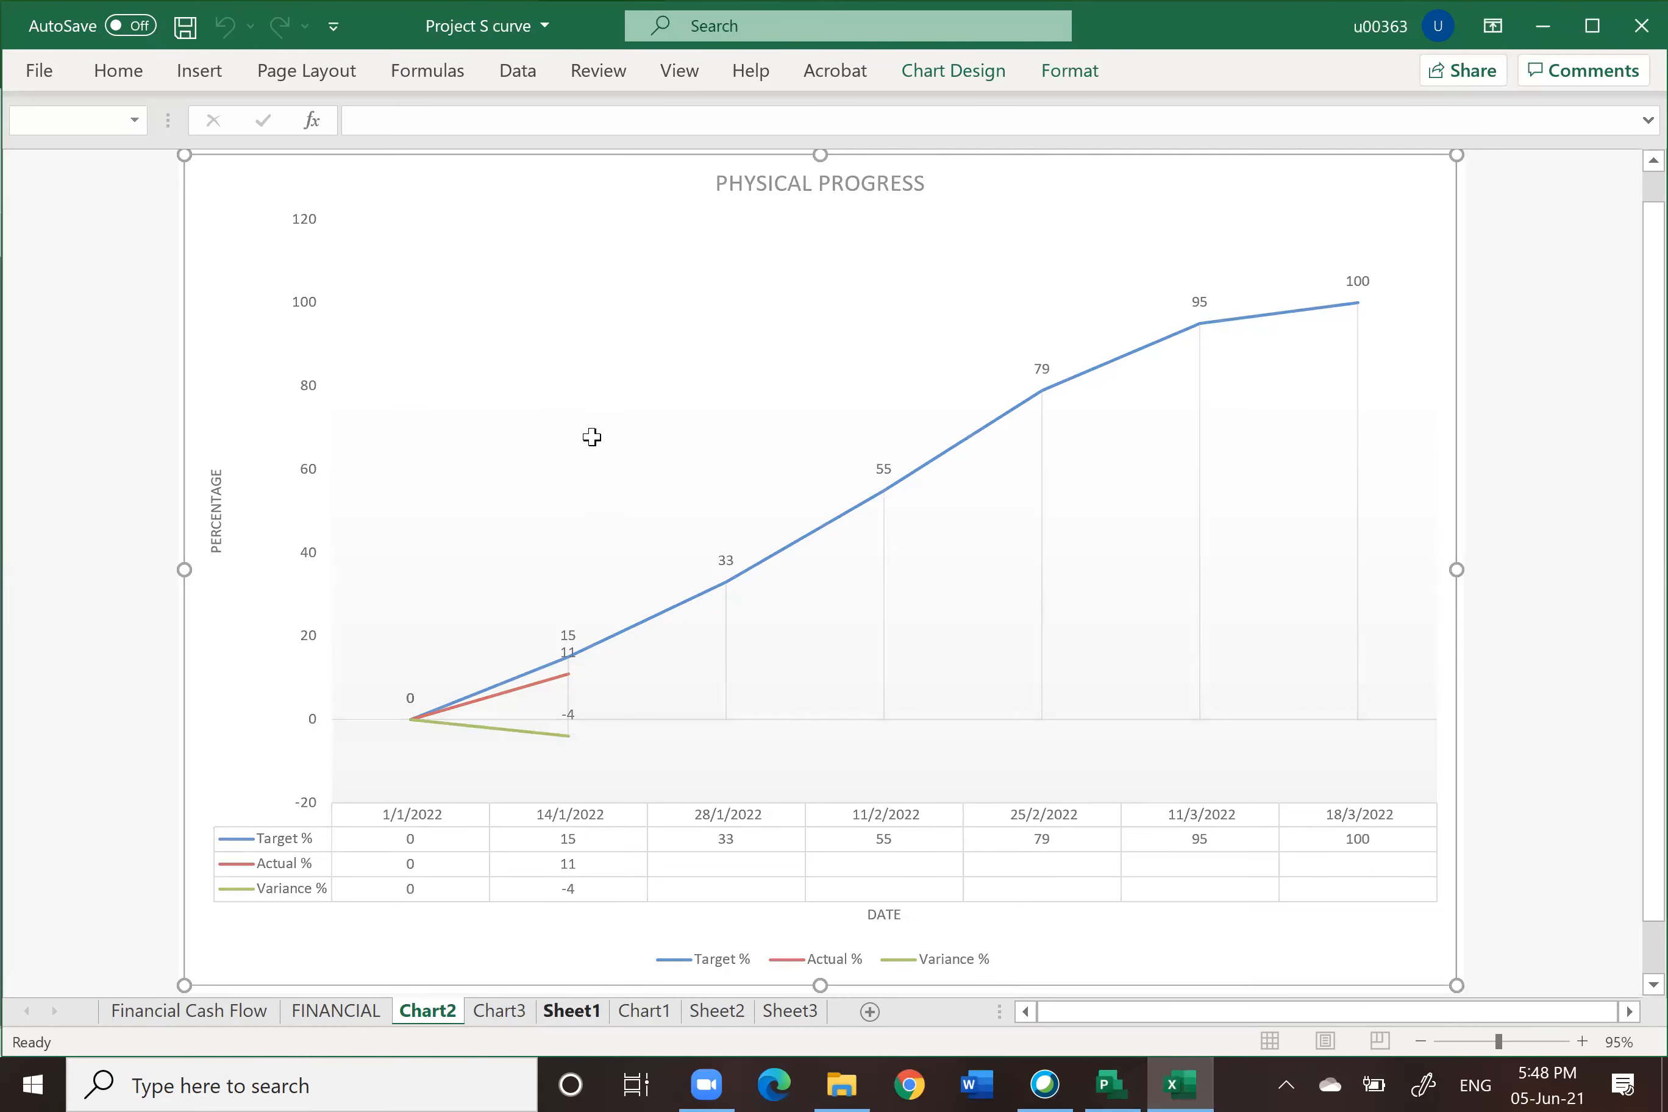
click(28, 398)
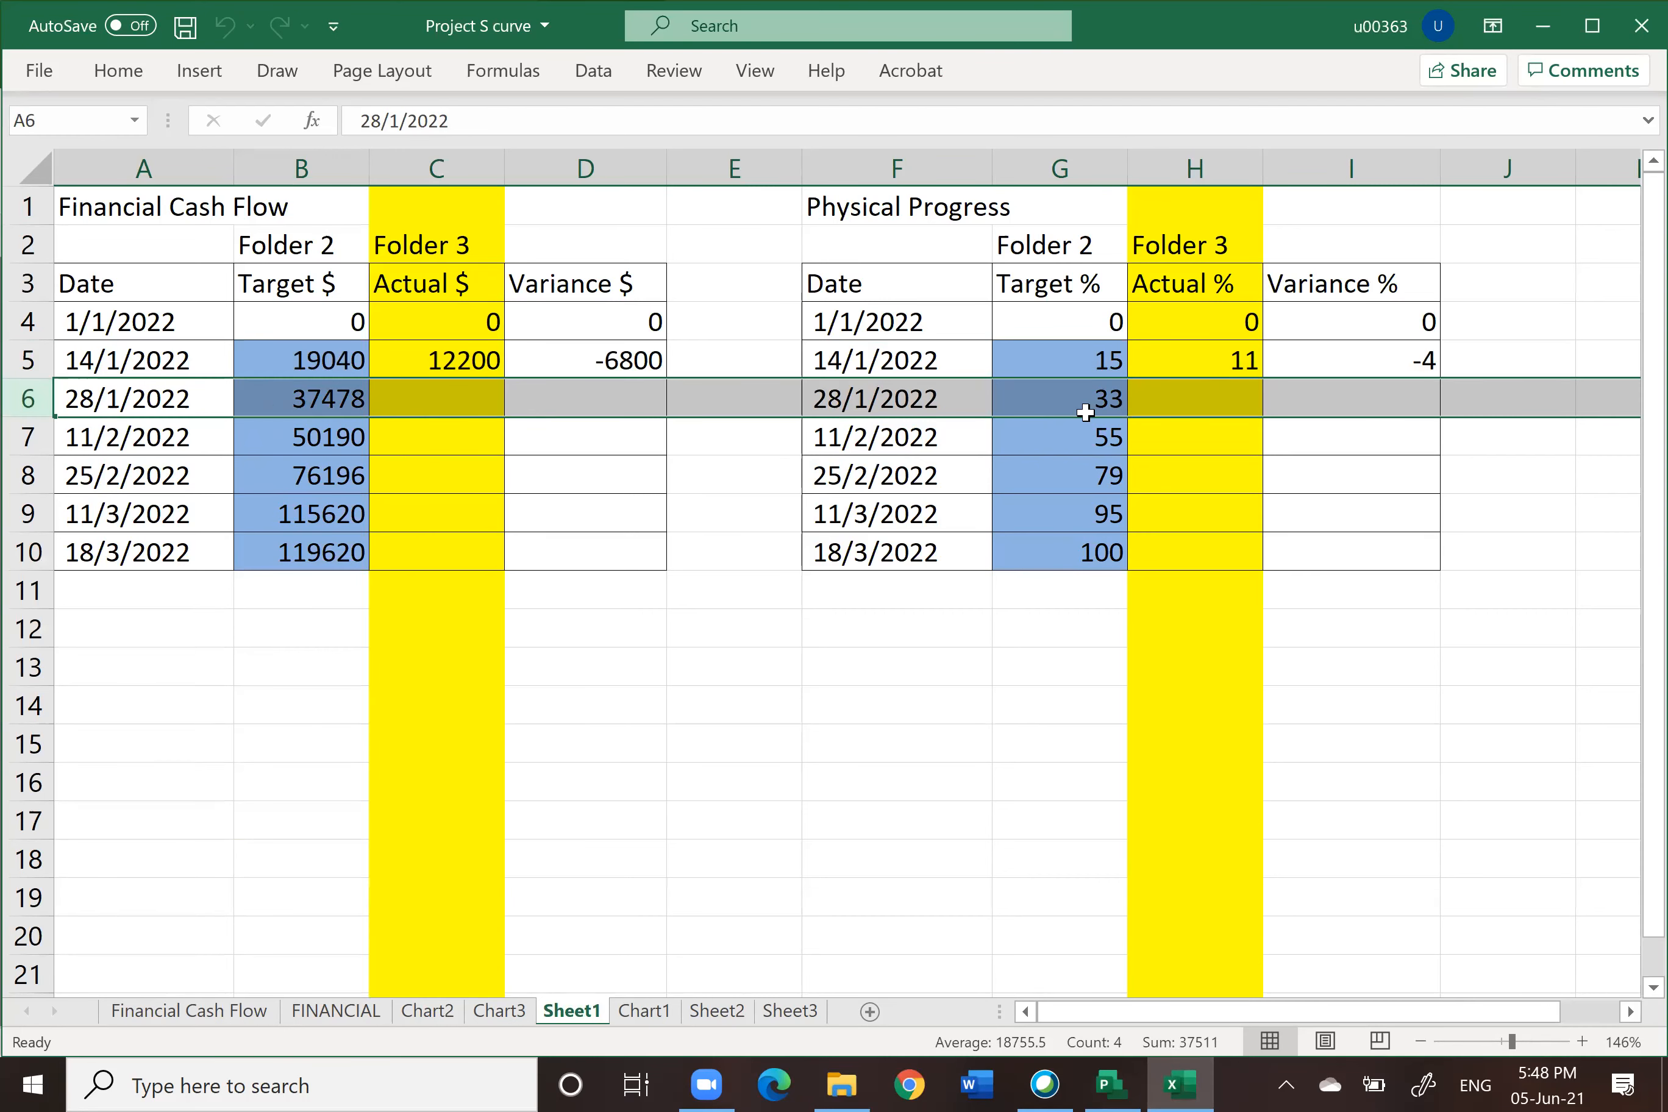
click(1120, 1084)
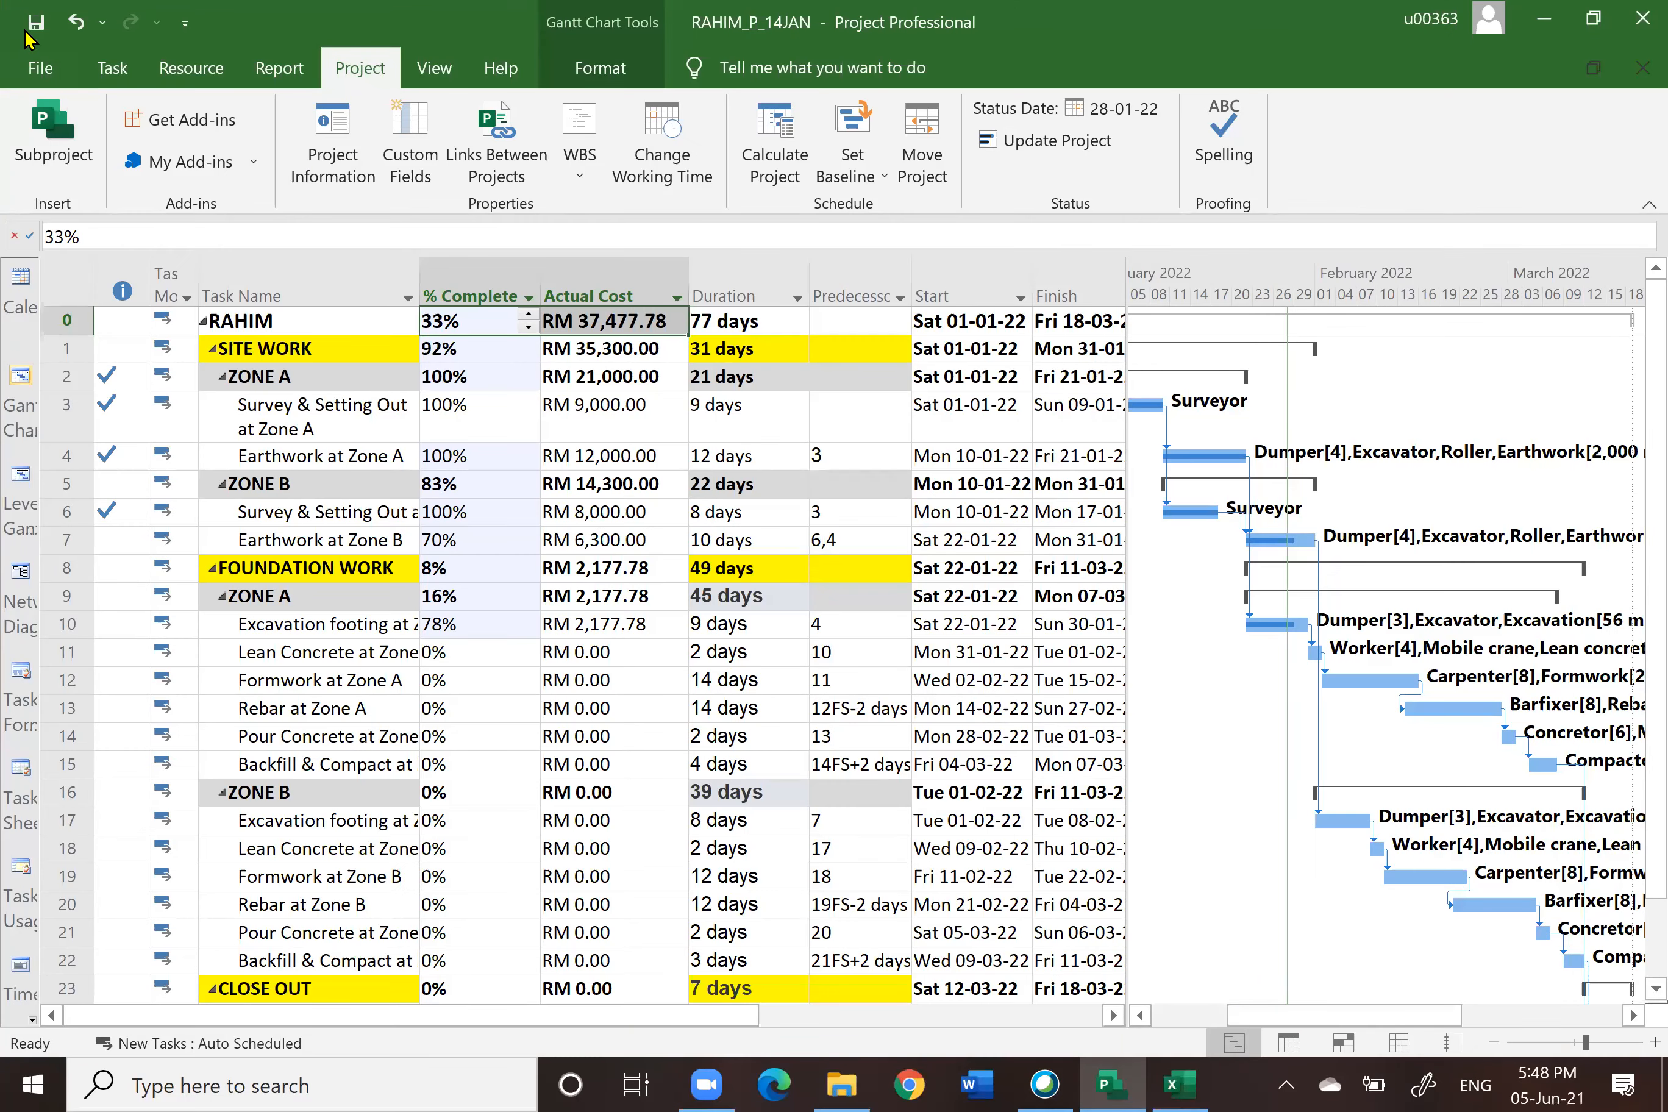
Step: Save the project as RAHIM_P_28JAN in the 2. PLAN folder
click(42, 68)
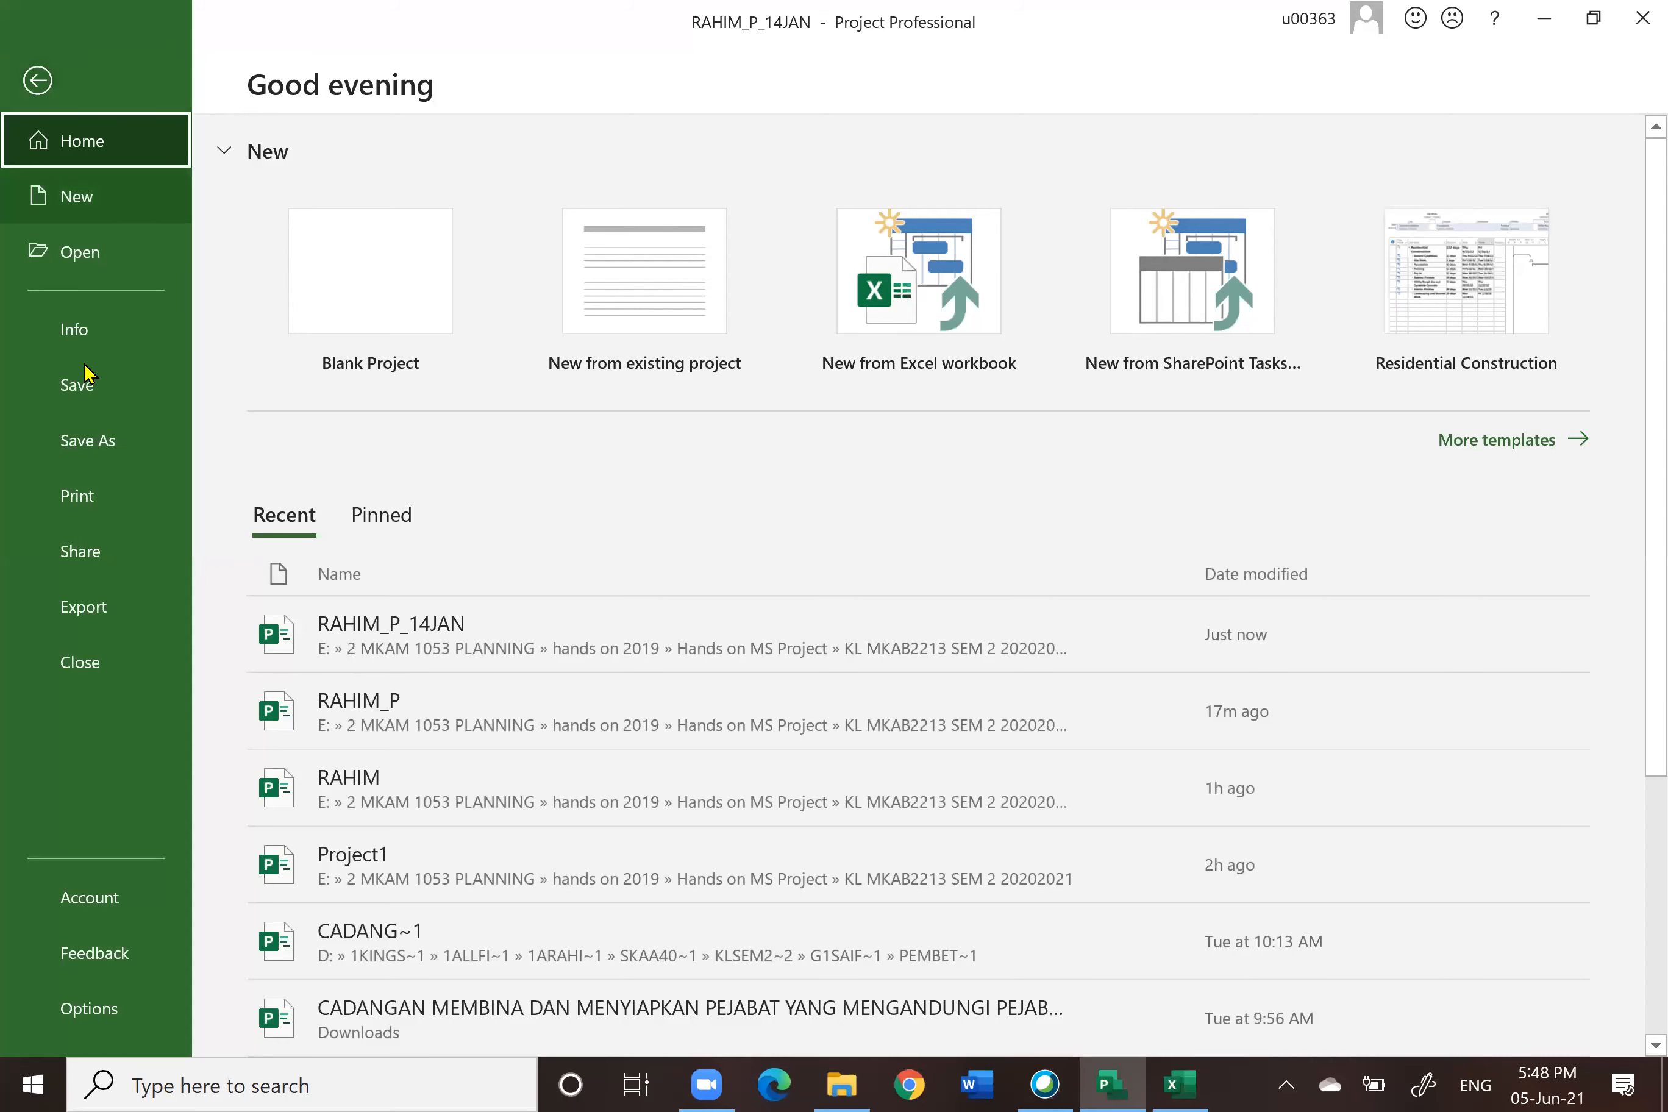
click(90, 452)
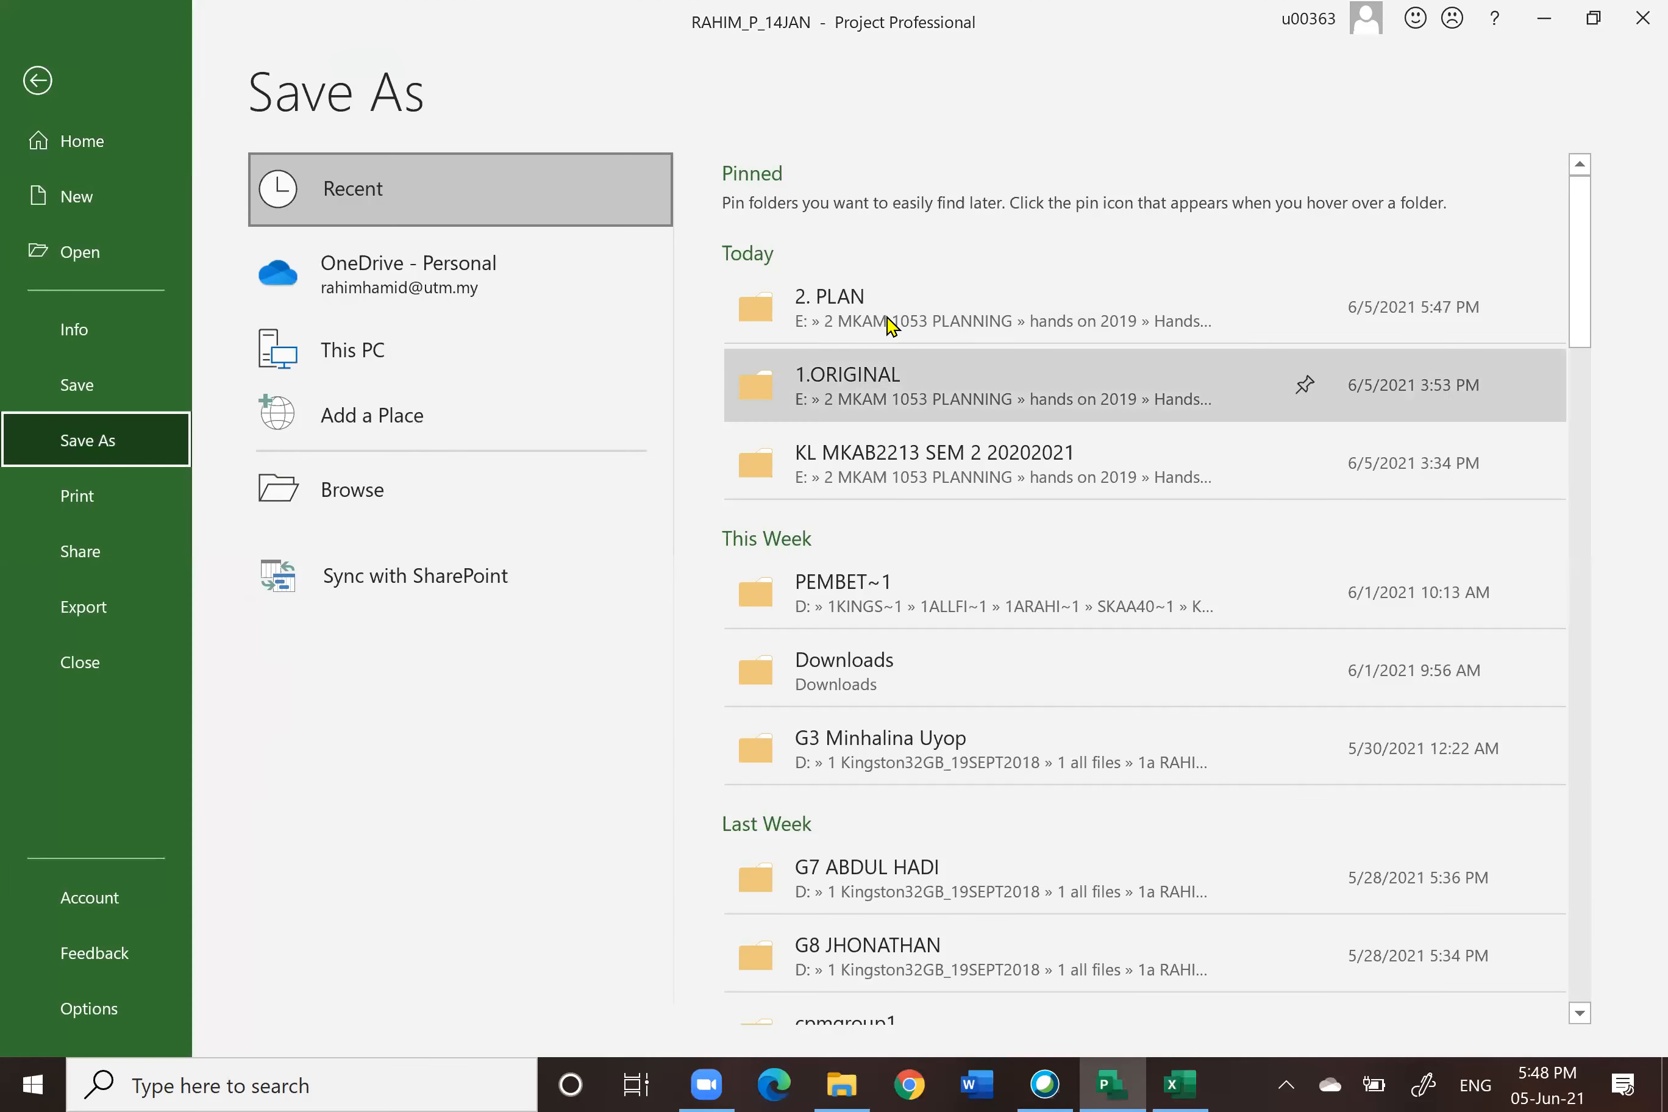
click(891, 316)
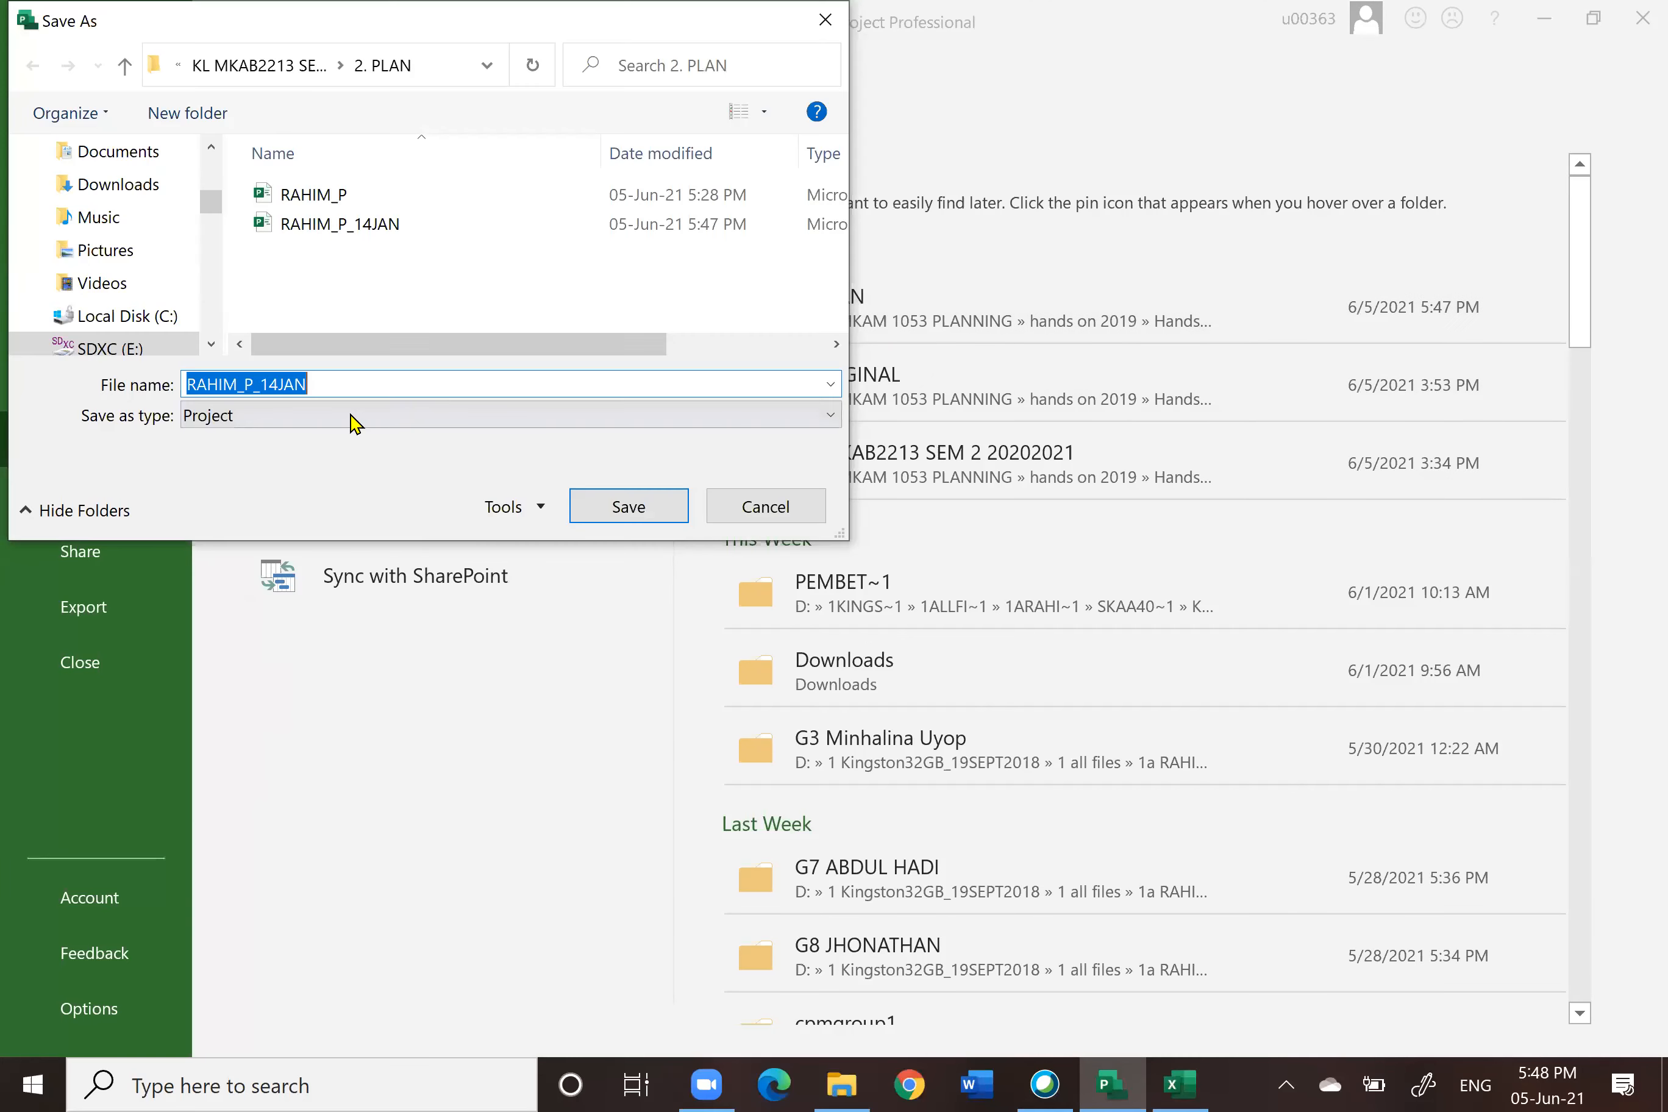
click(281, 385)
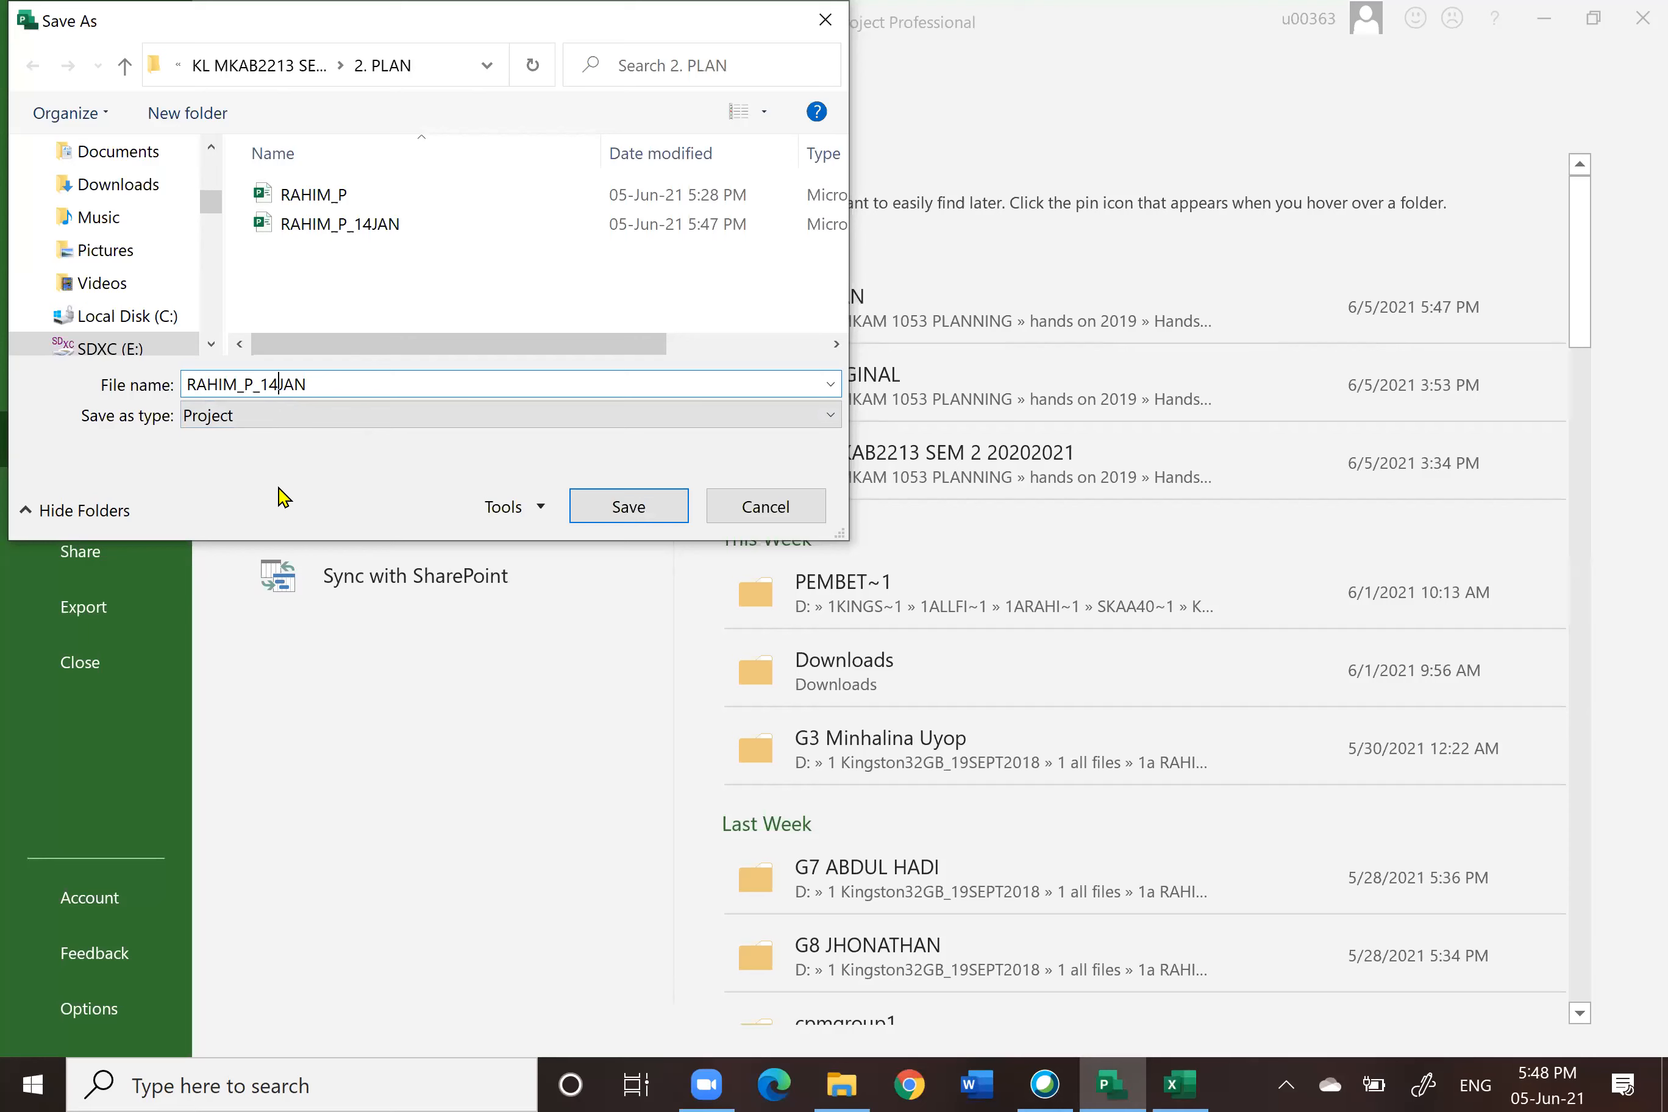
text(28)
click(644, 514)
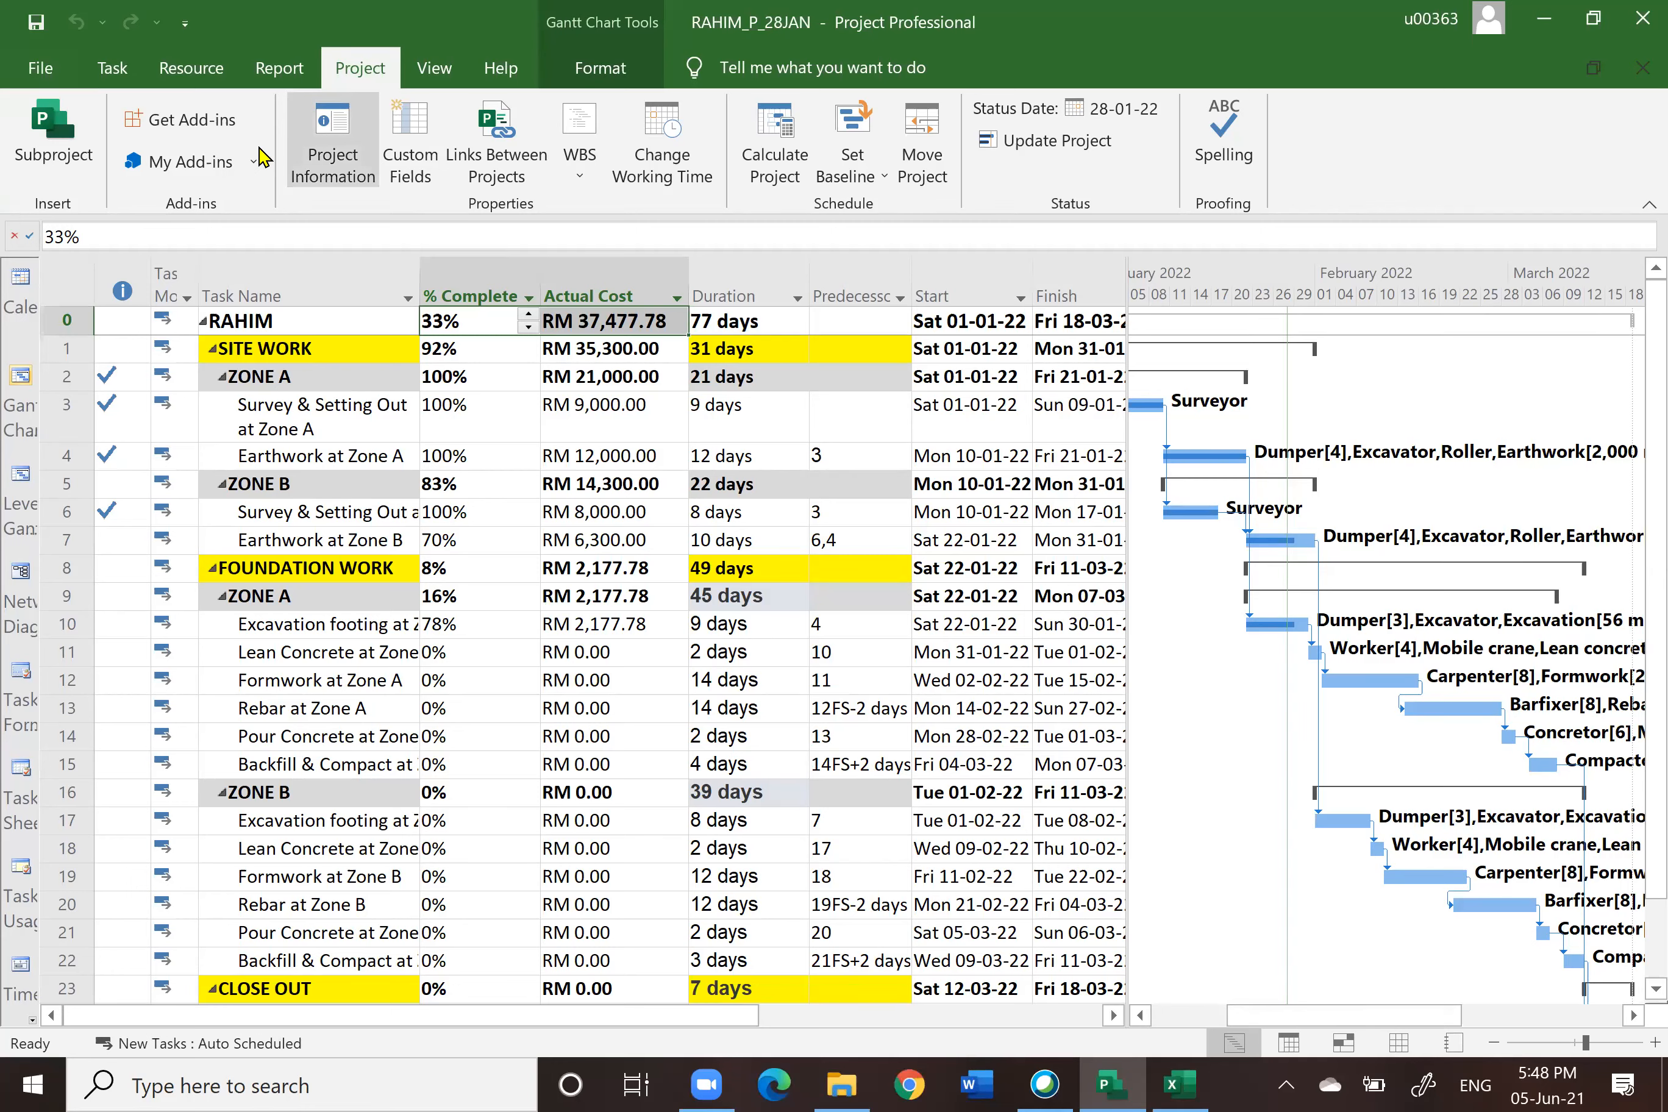
Step: Set the current and status dates to 11 February 2022, then update the entire project's progress through that date
click(328, 137)
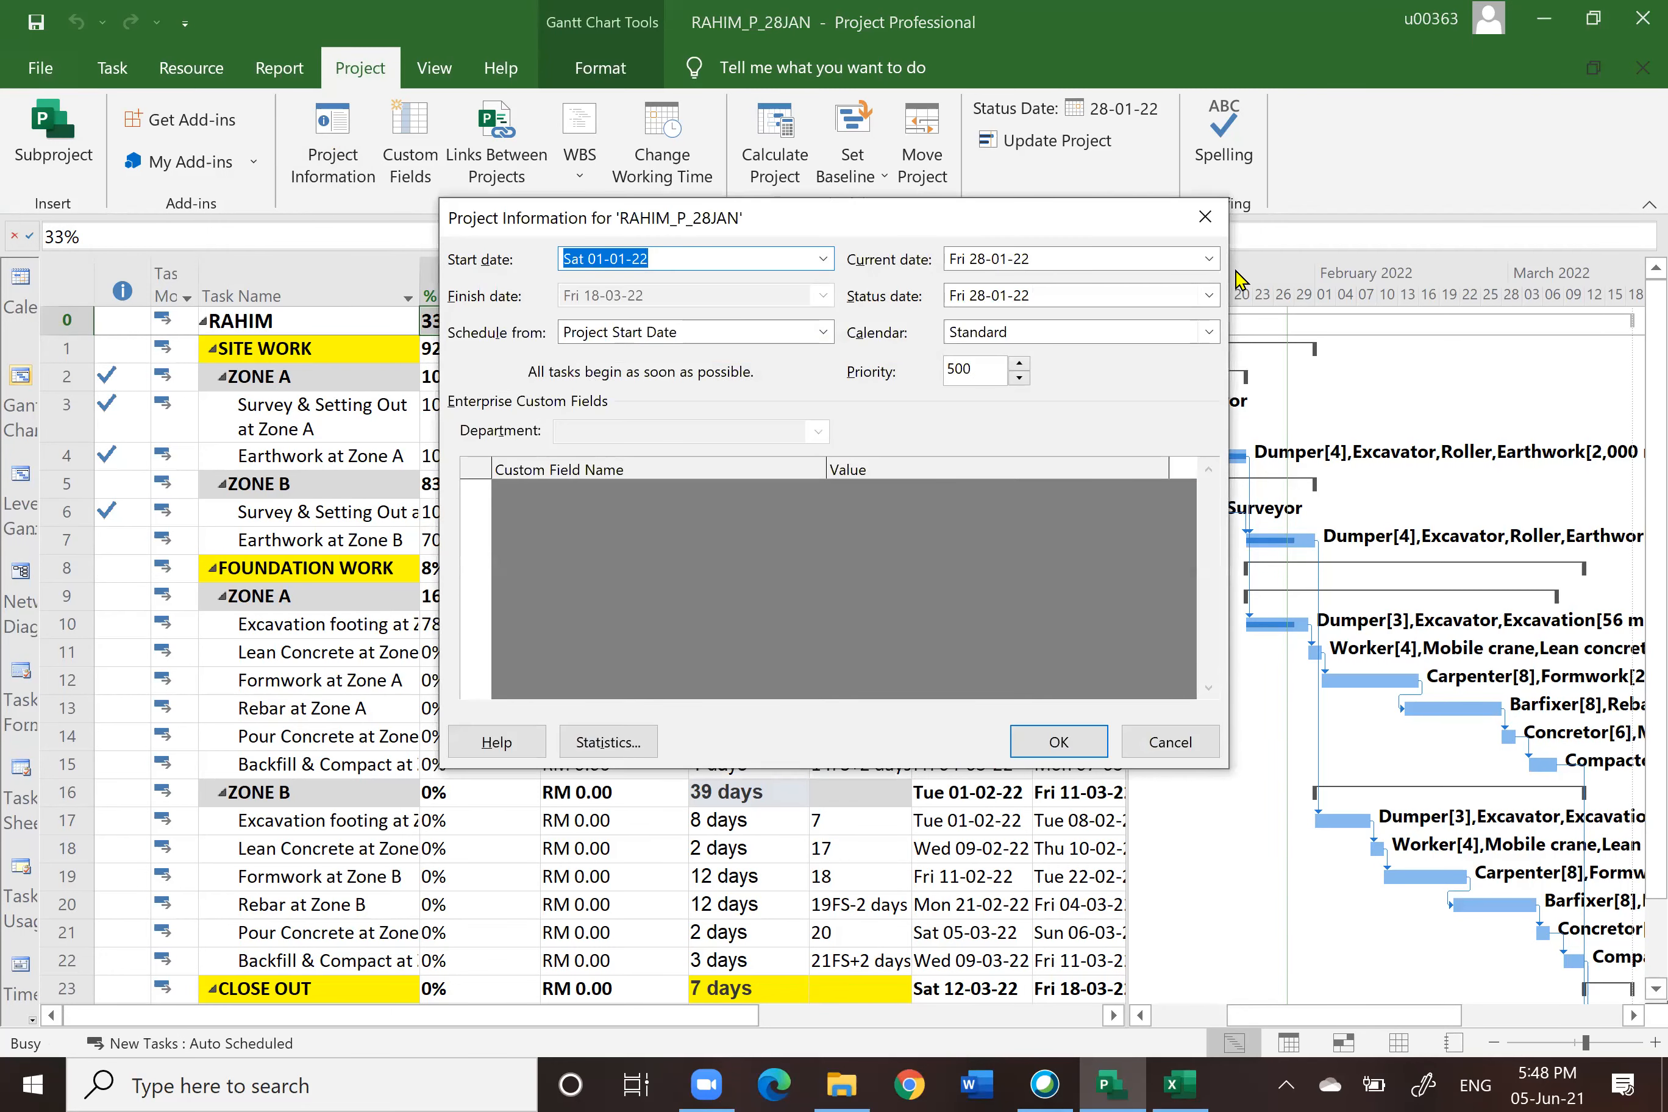
click(1209, 259)
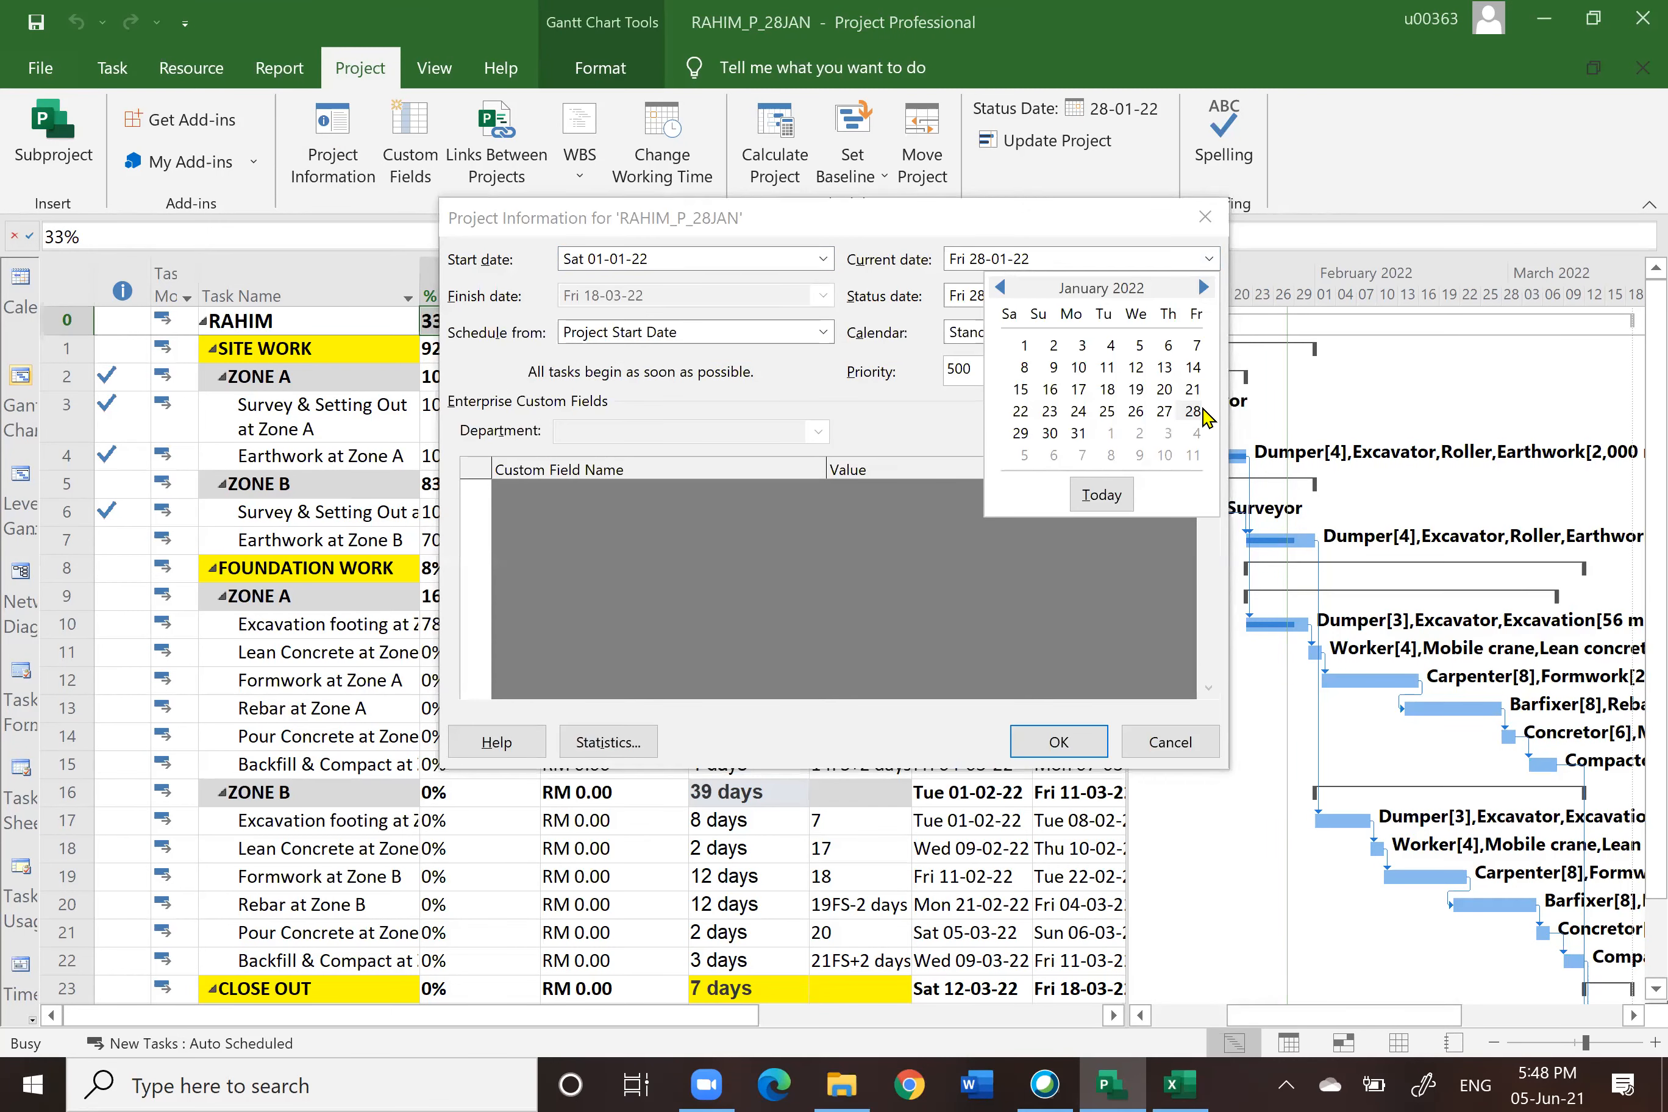
click(1194, 456)
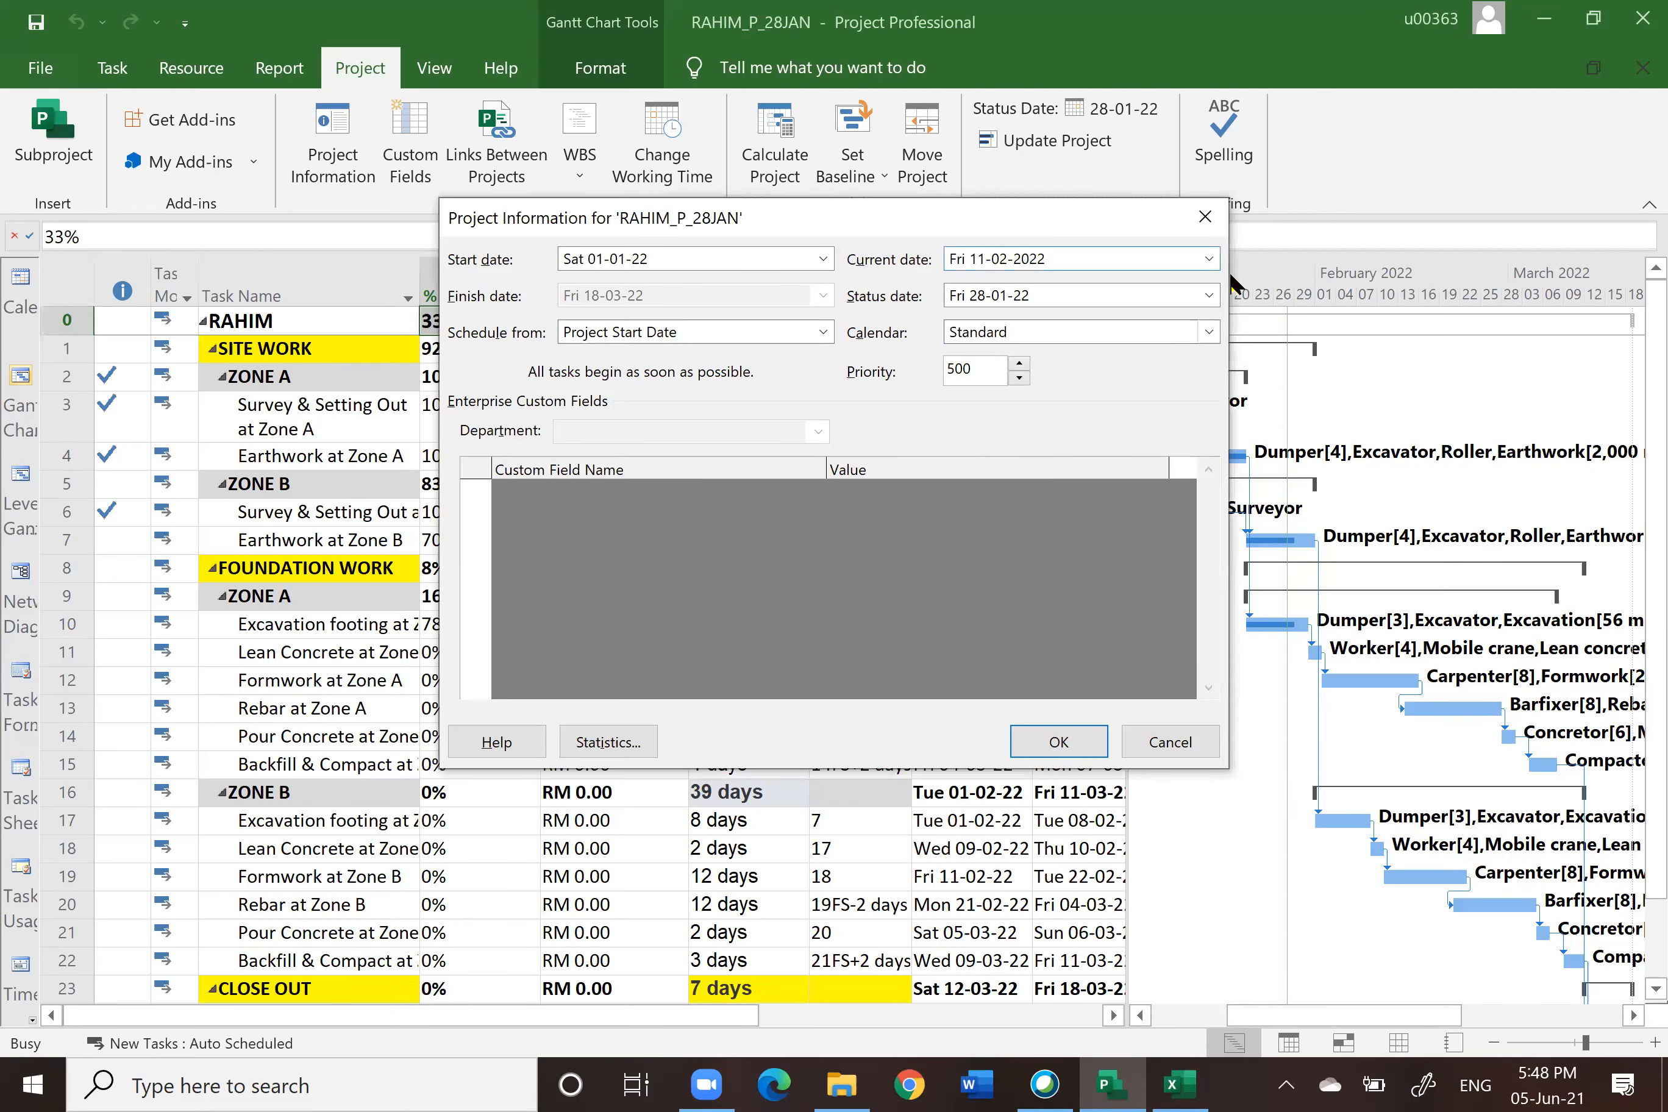
click(1211, 296)
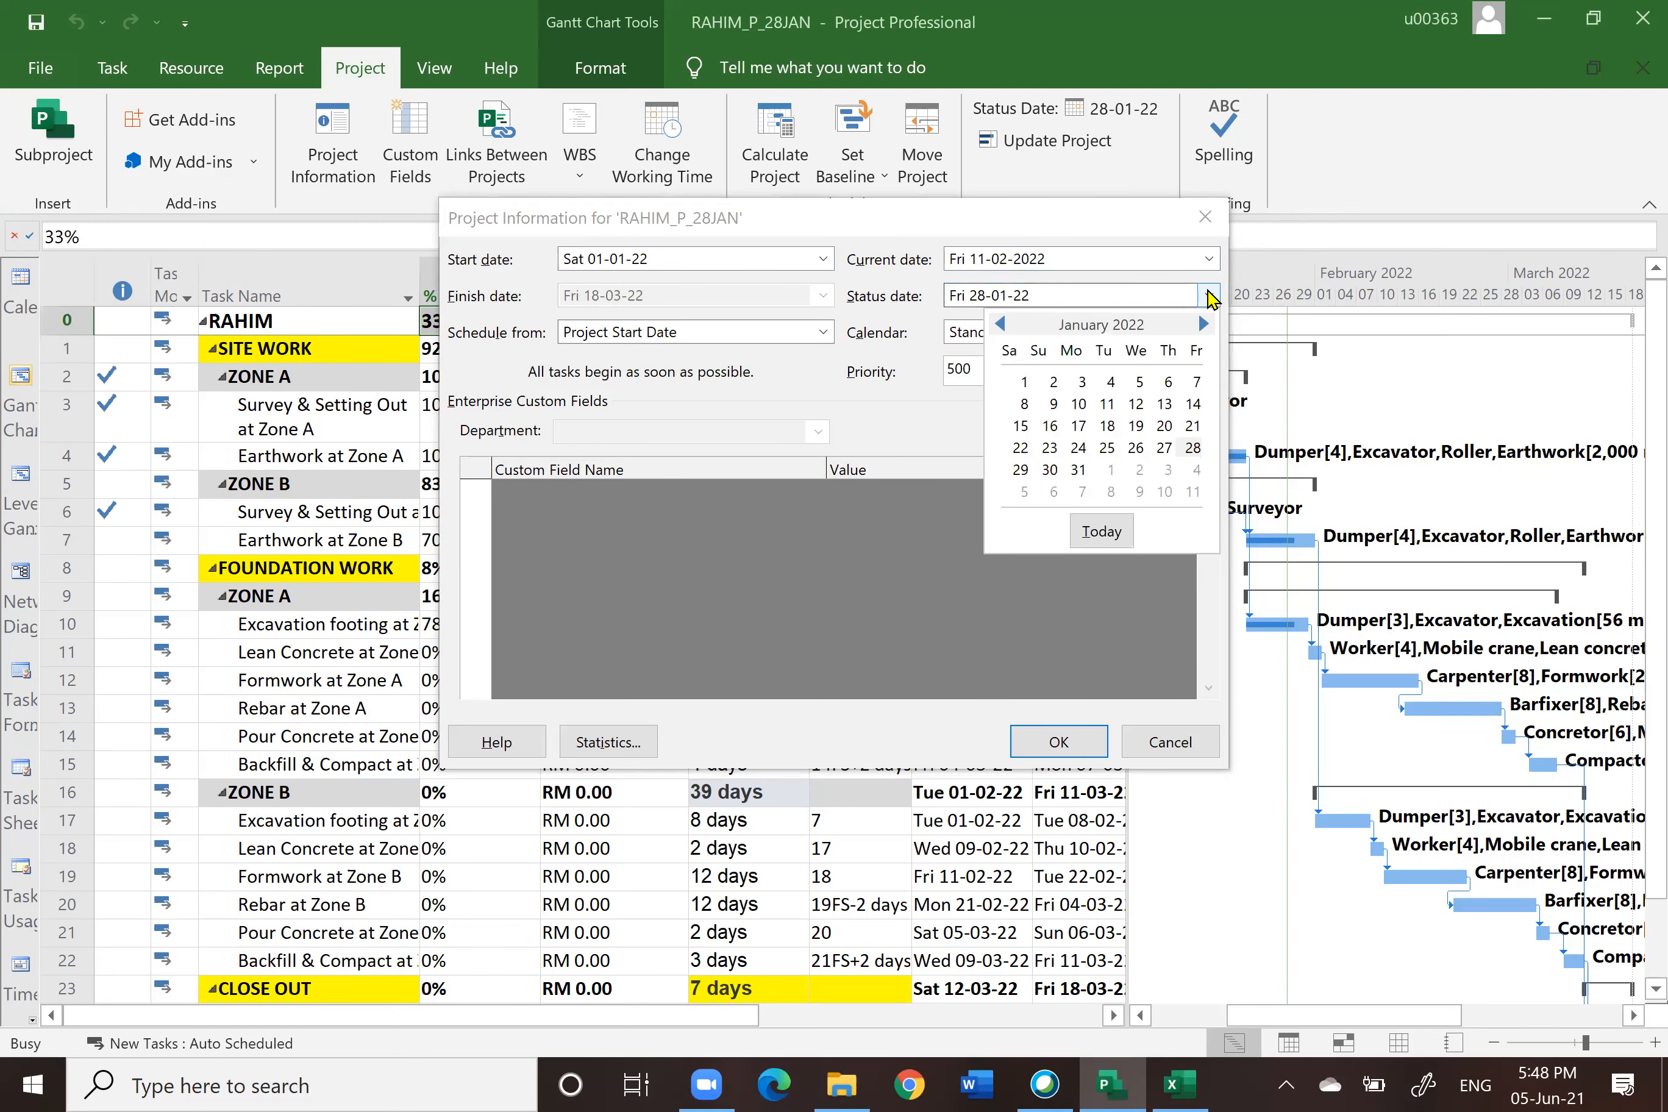
click(1194, 491)
click(1060, 743)
click(1057, 141)
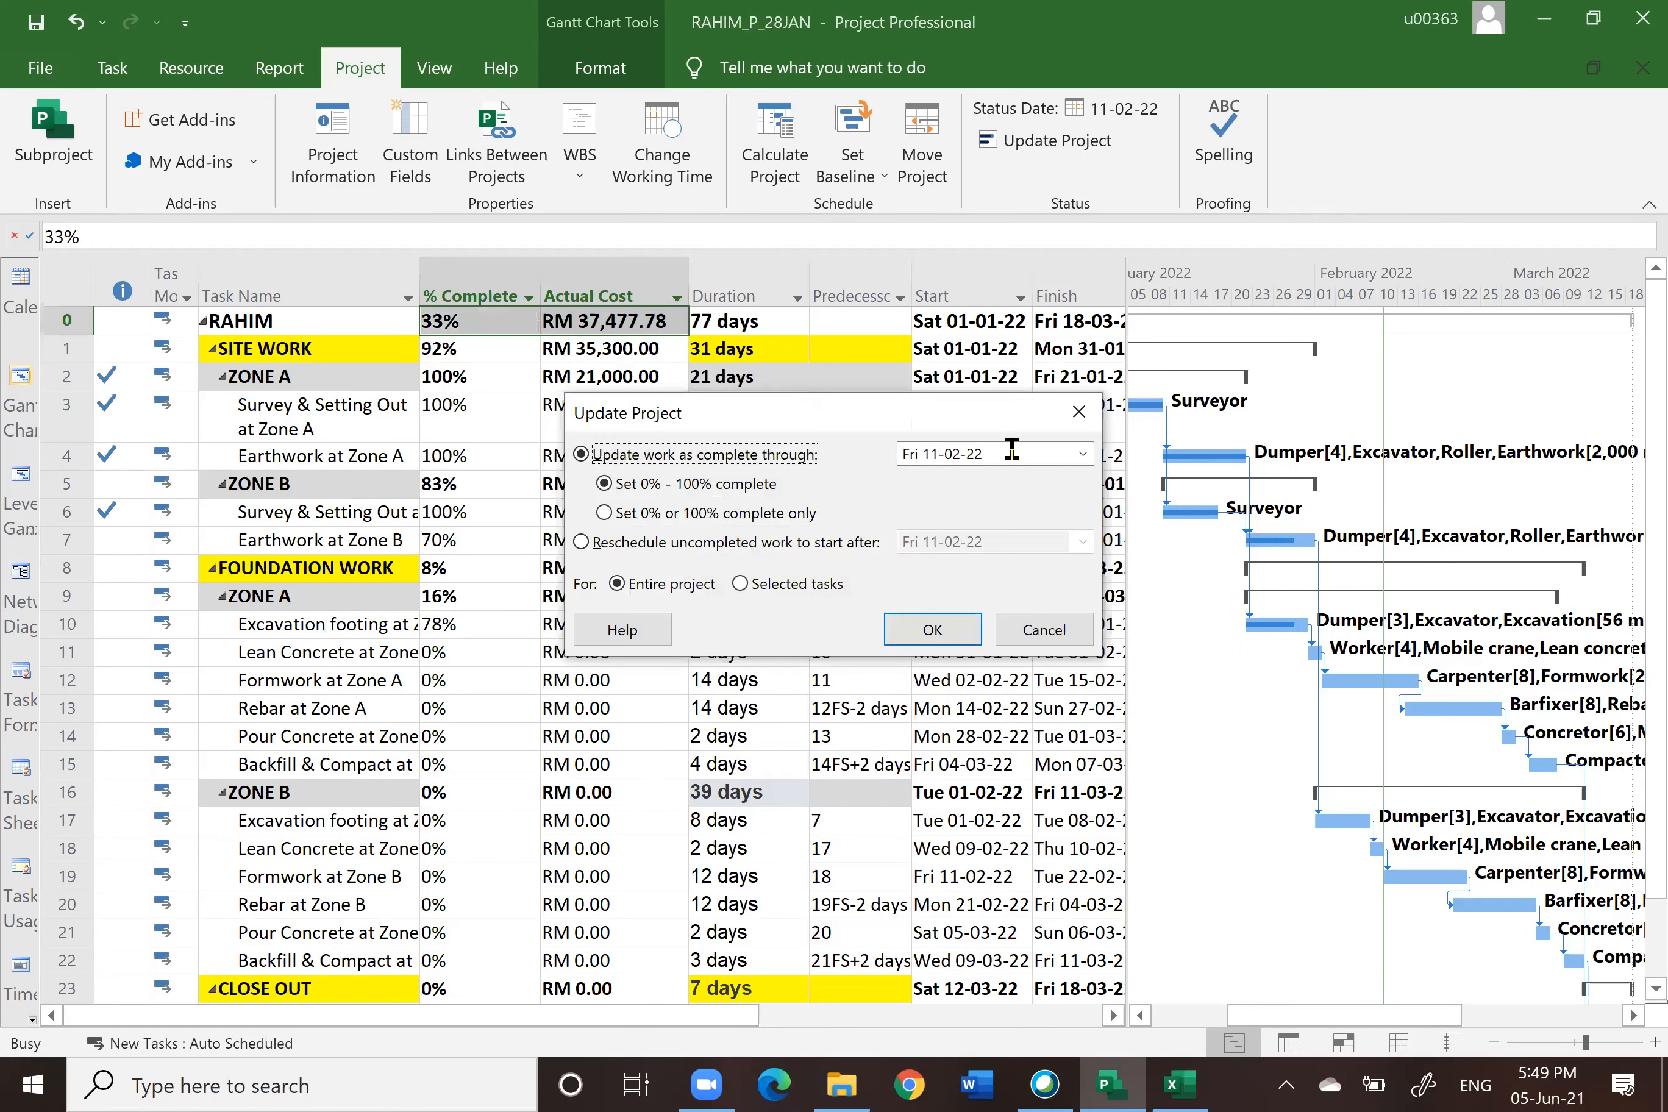
click(932, 630)
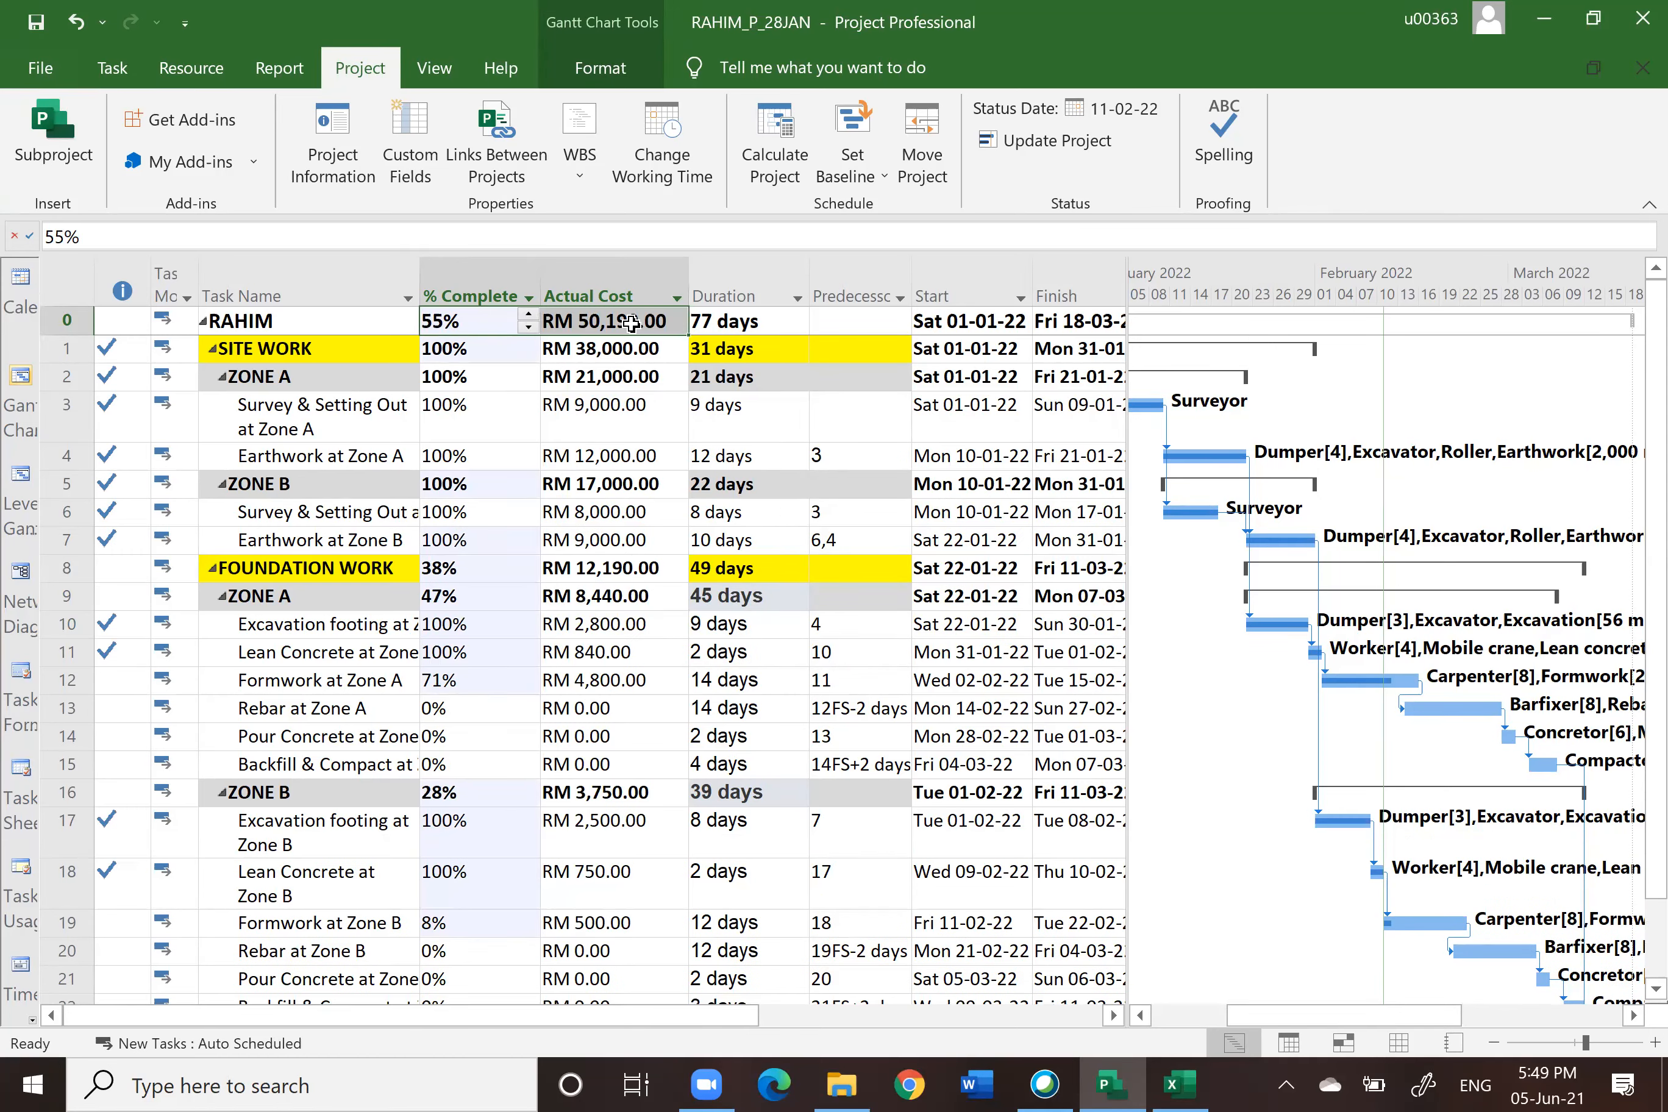
Step: Save the project as RAHIM_P_11FEB in the 2. PLAN folder
click(40, 67)
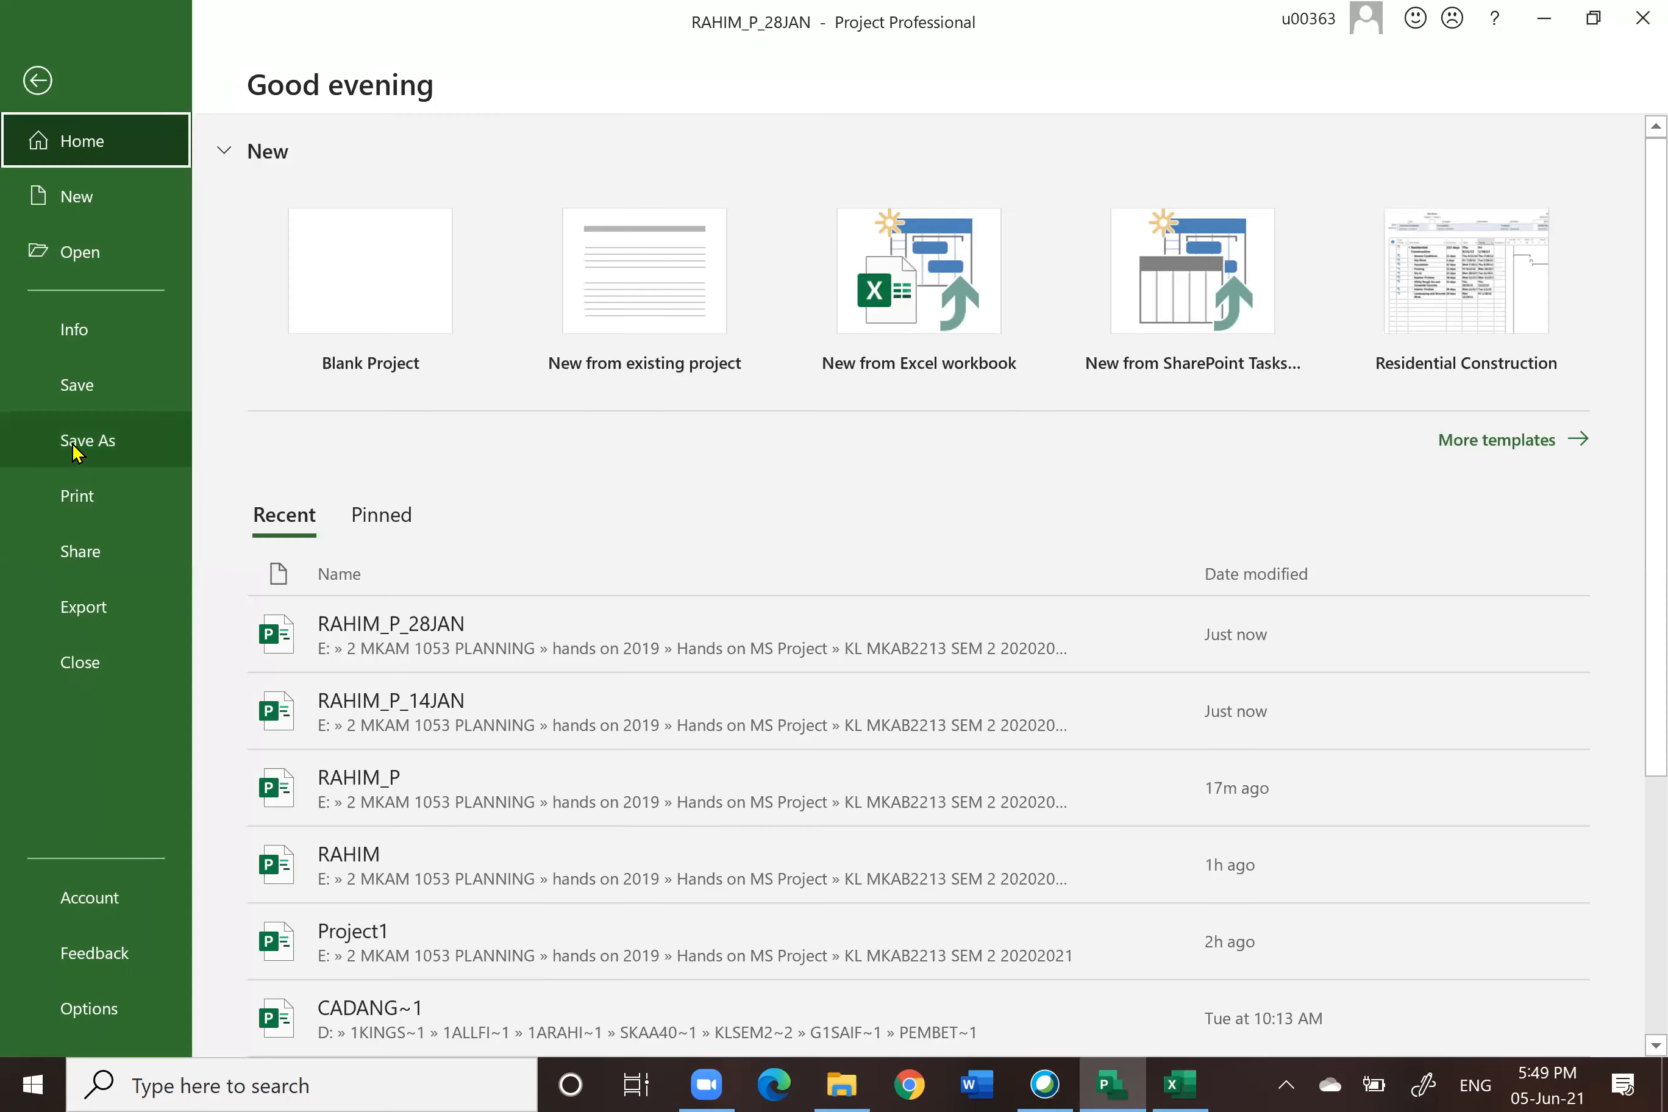
click(78, 449)
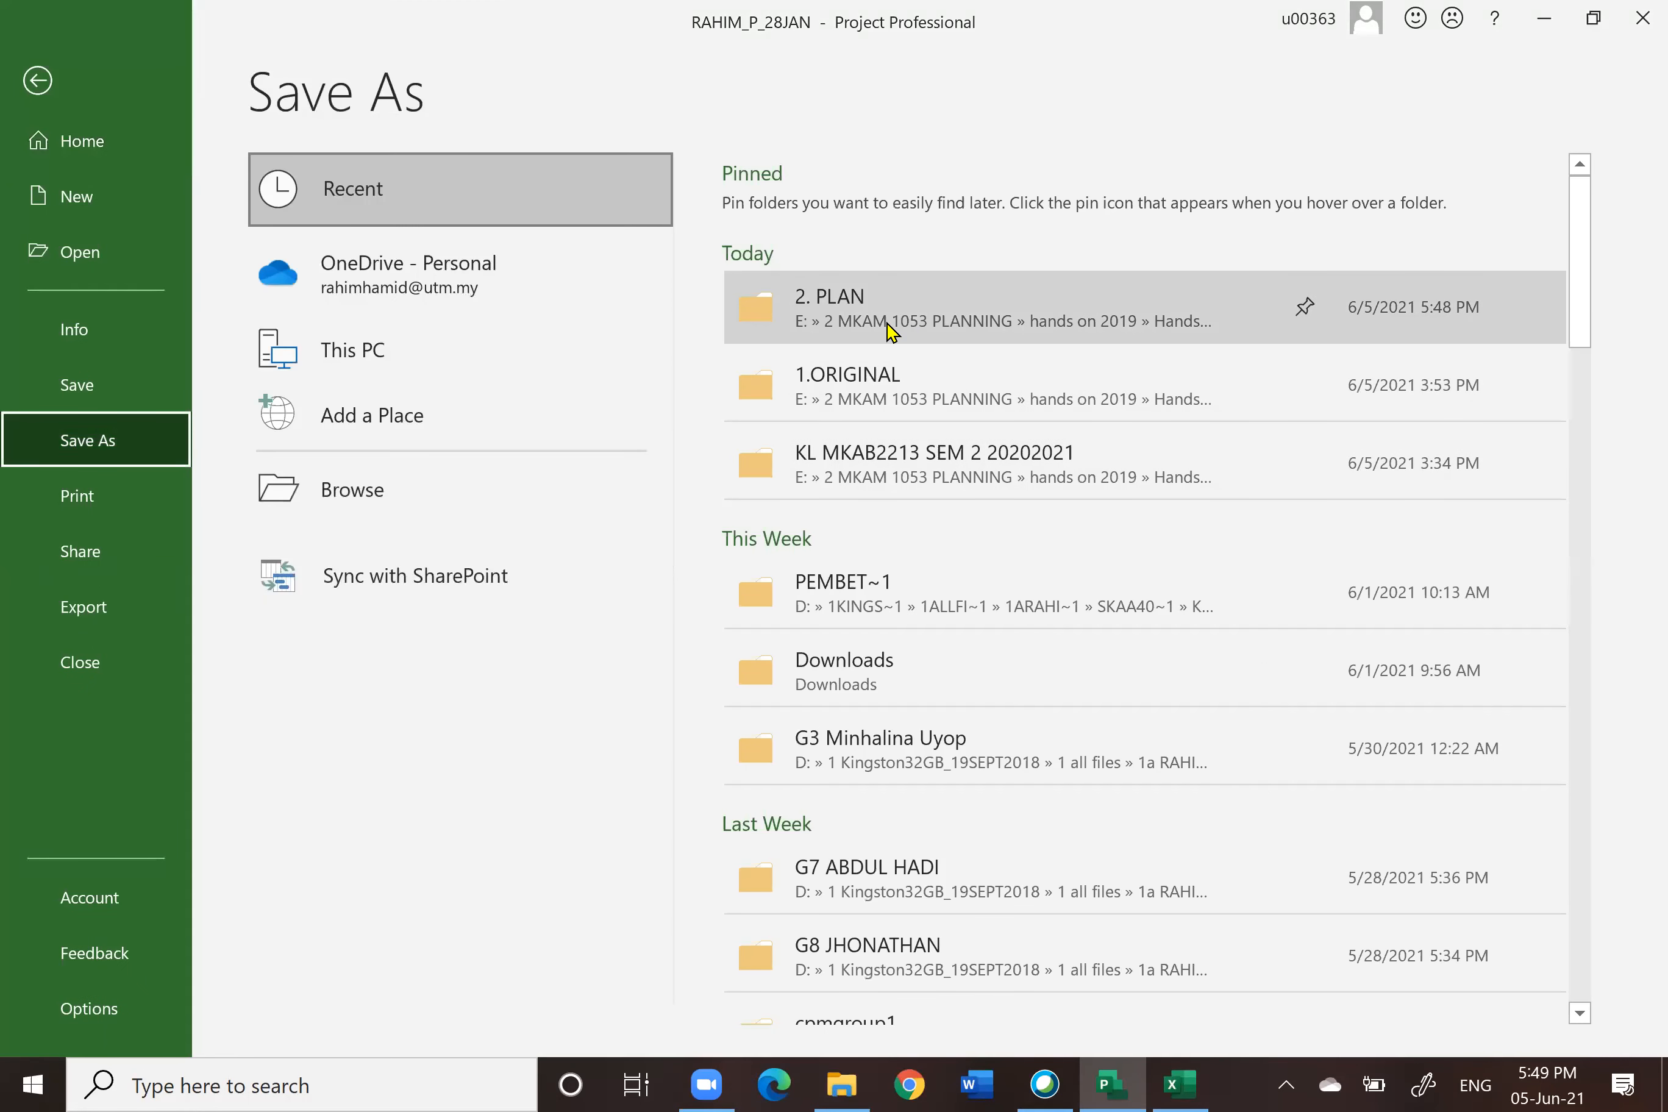
click(894, 330)
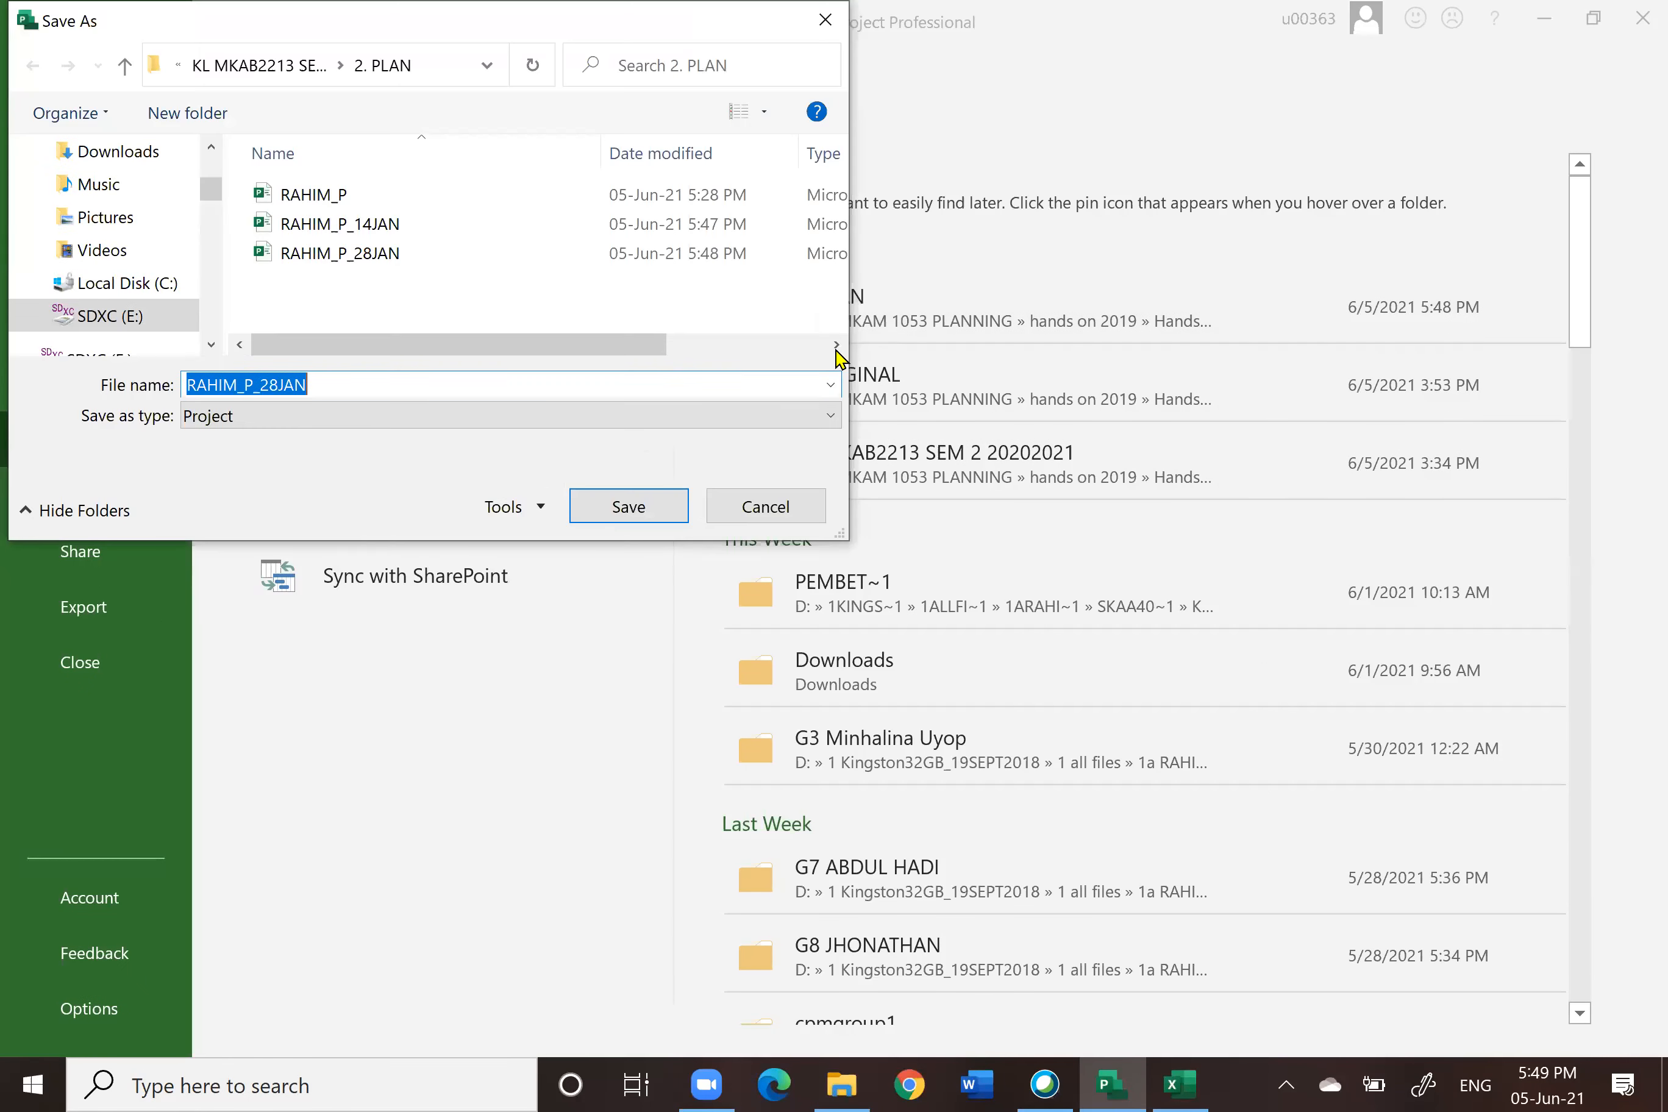
click(309, 385)
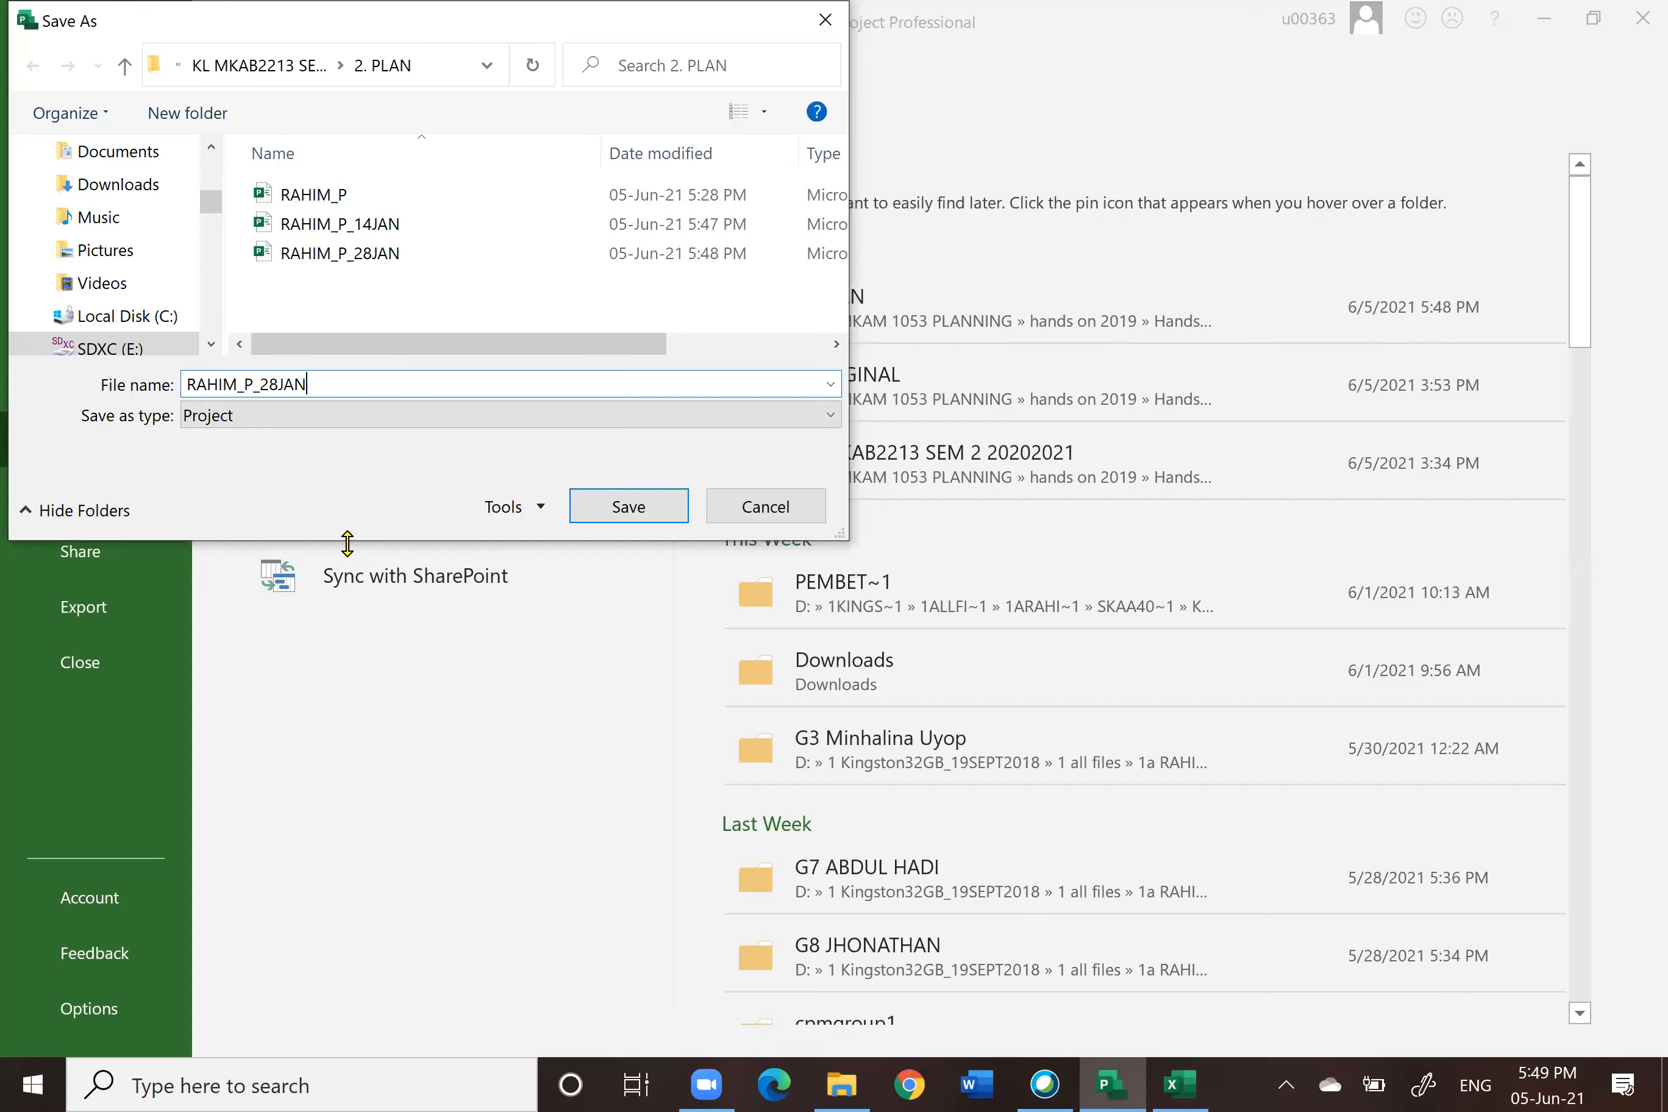
key(BackSpace)
key(BackSpace)
text(11)
click(623, 507)
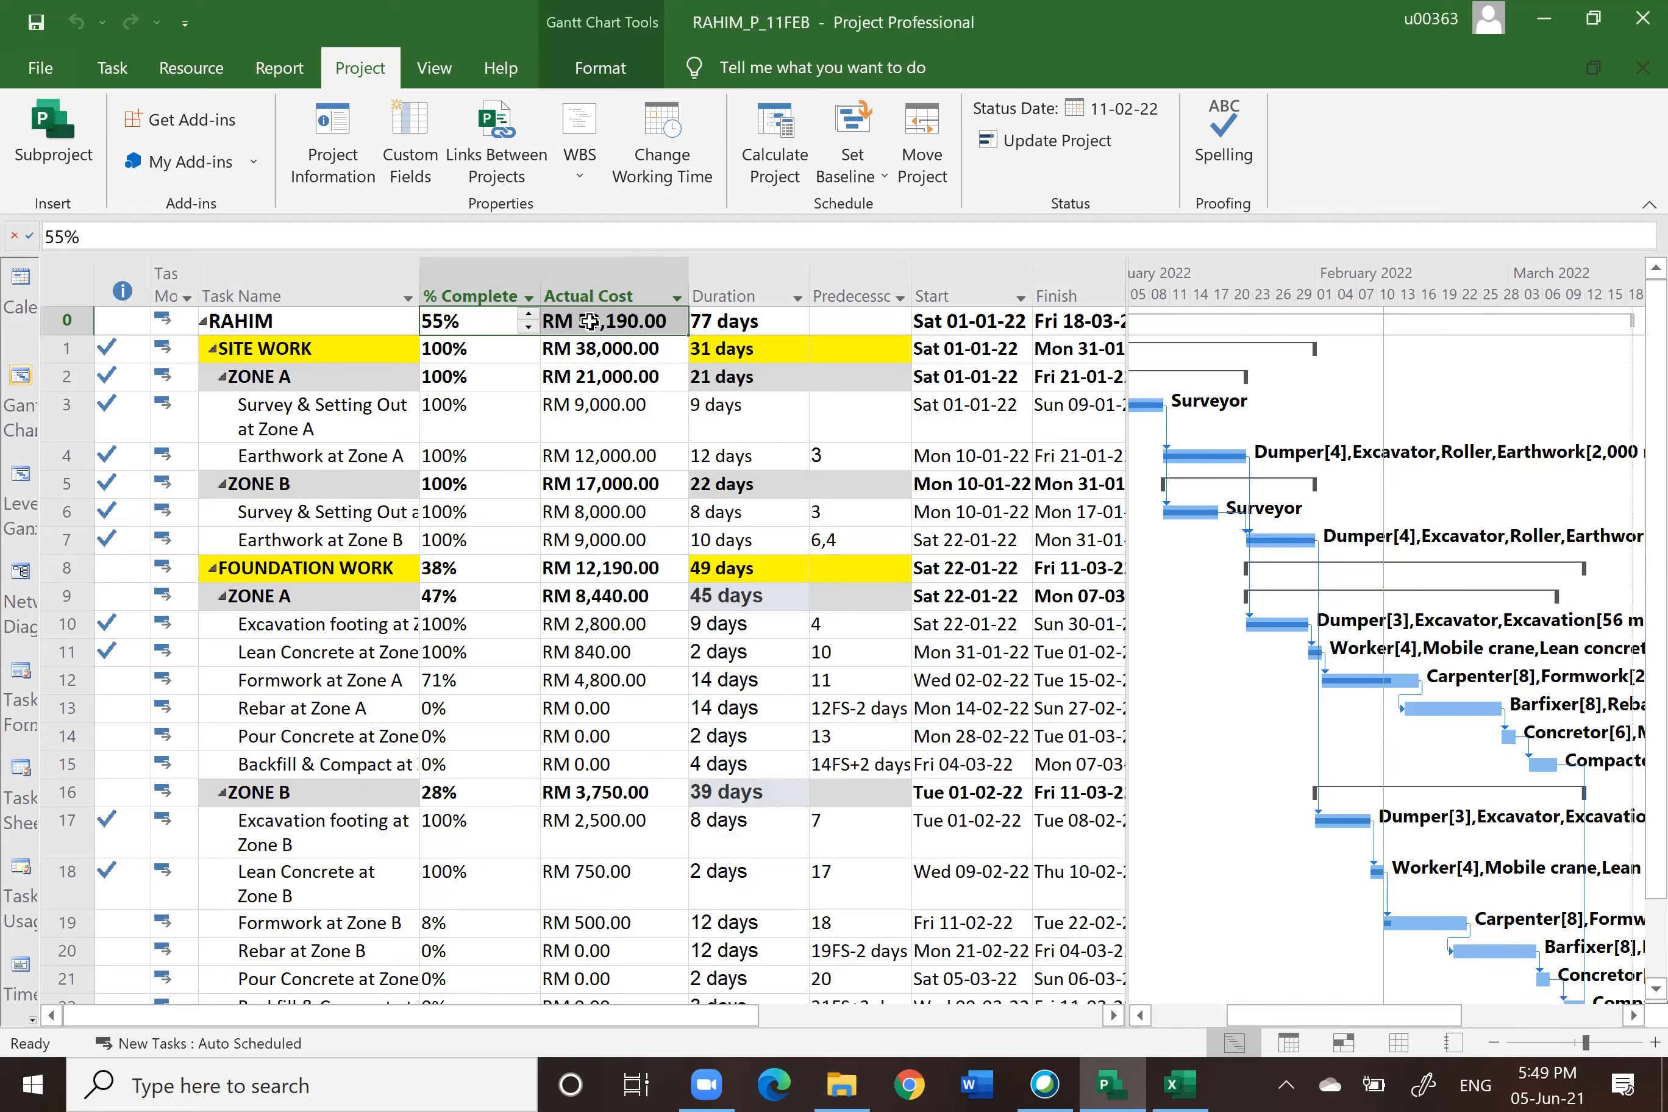
Step: Compare the project summary's % complete and actual cost with the workbook's 11/2/2022 row on Sheet1
click(1181, 1085)
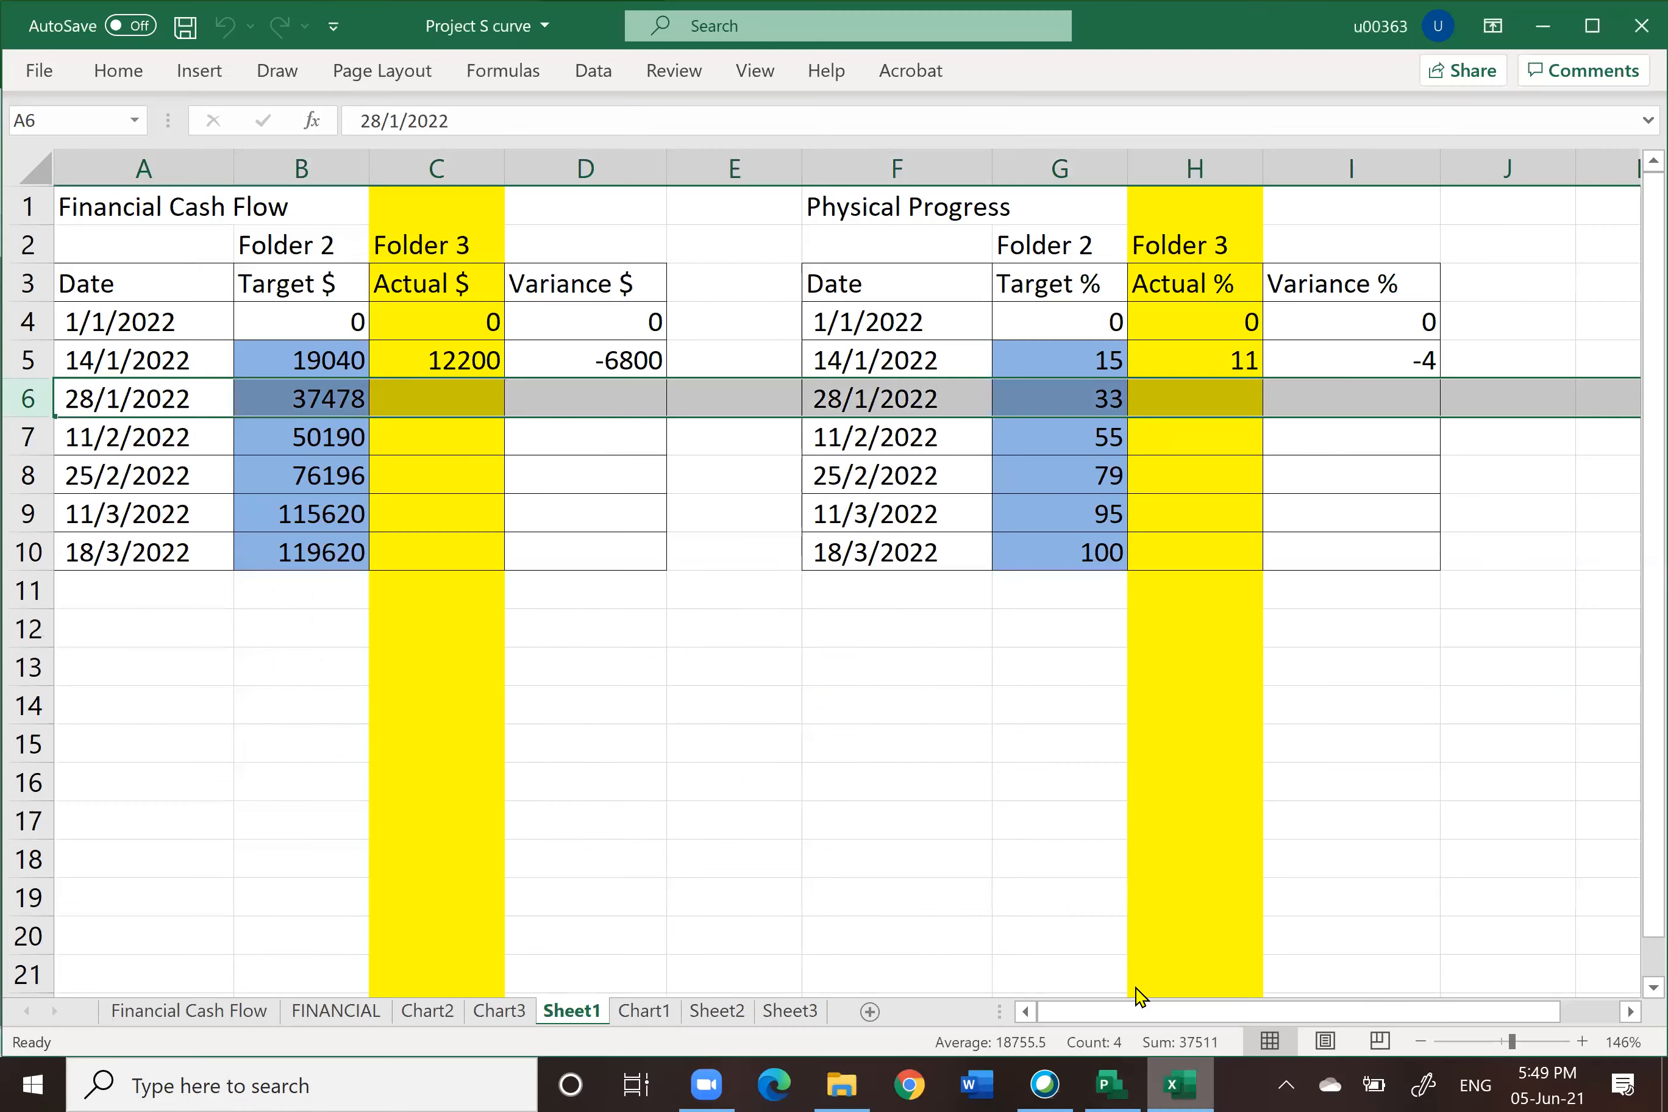
click(28, 436)
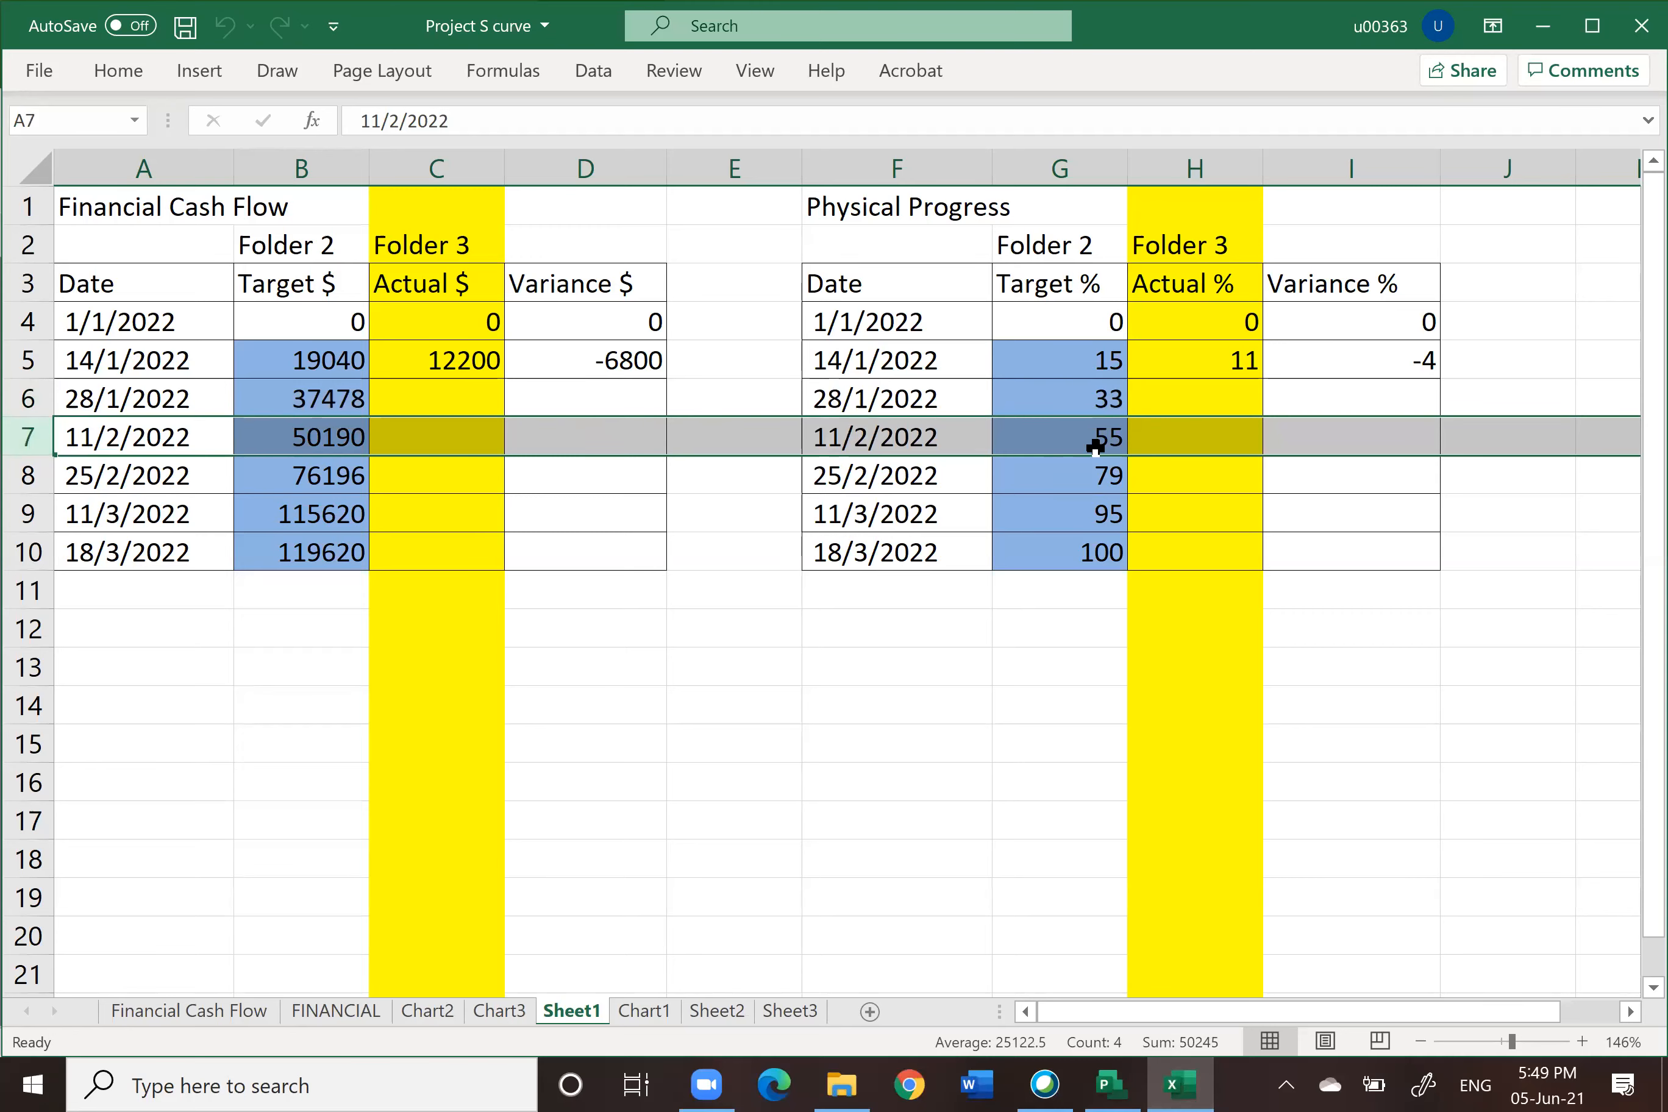
click(1111, 1085)
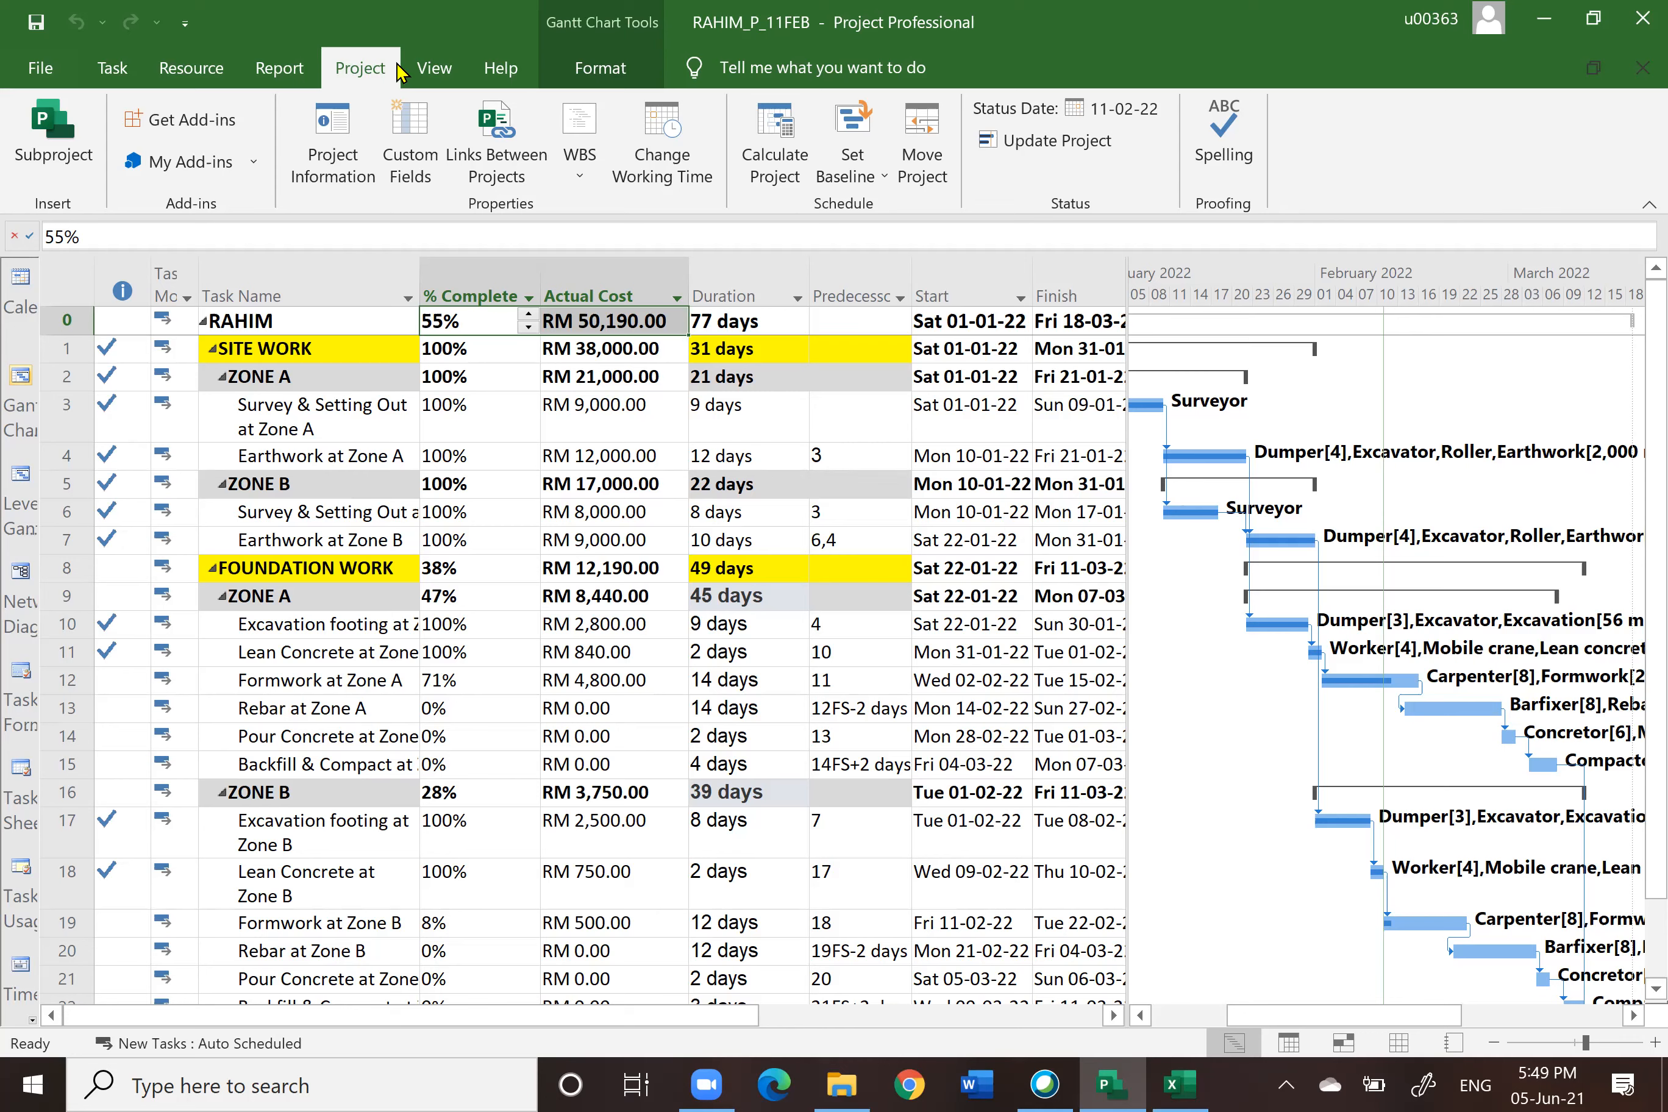
Step: Set the current and status dates to 25 February 2022, then update the entire project's progress through that date
click(330, 151)
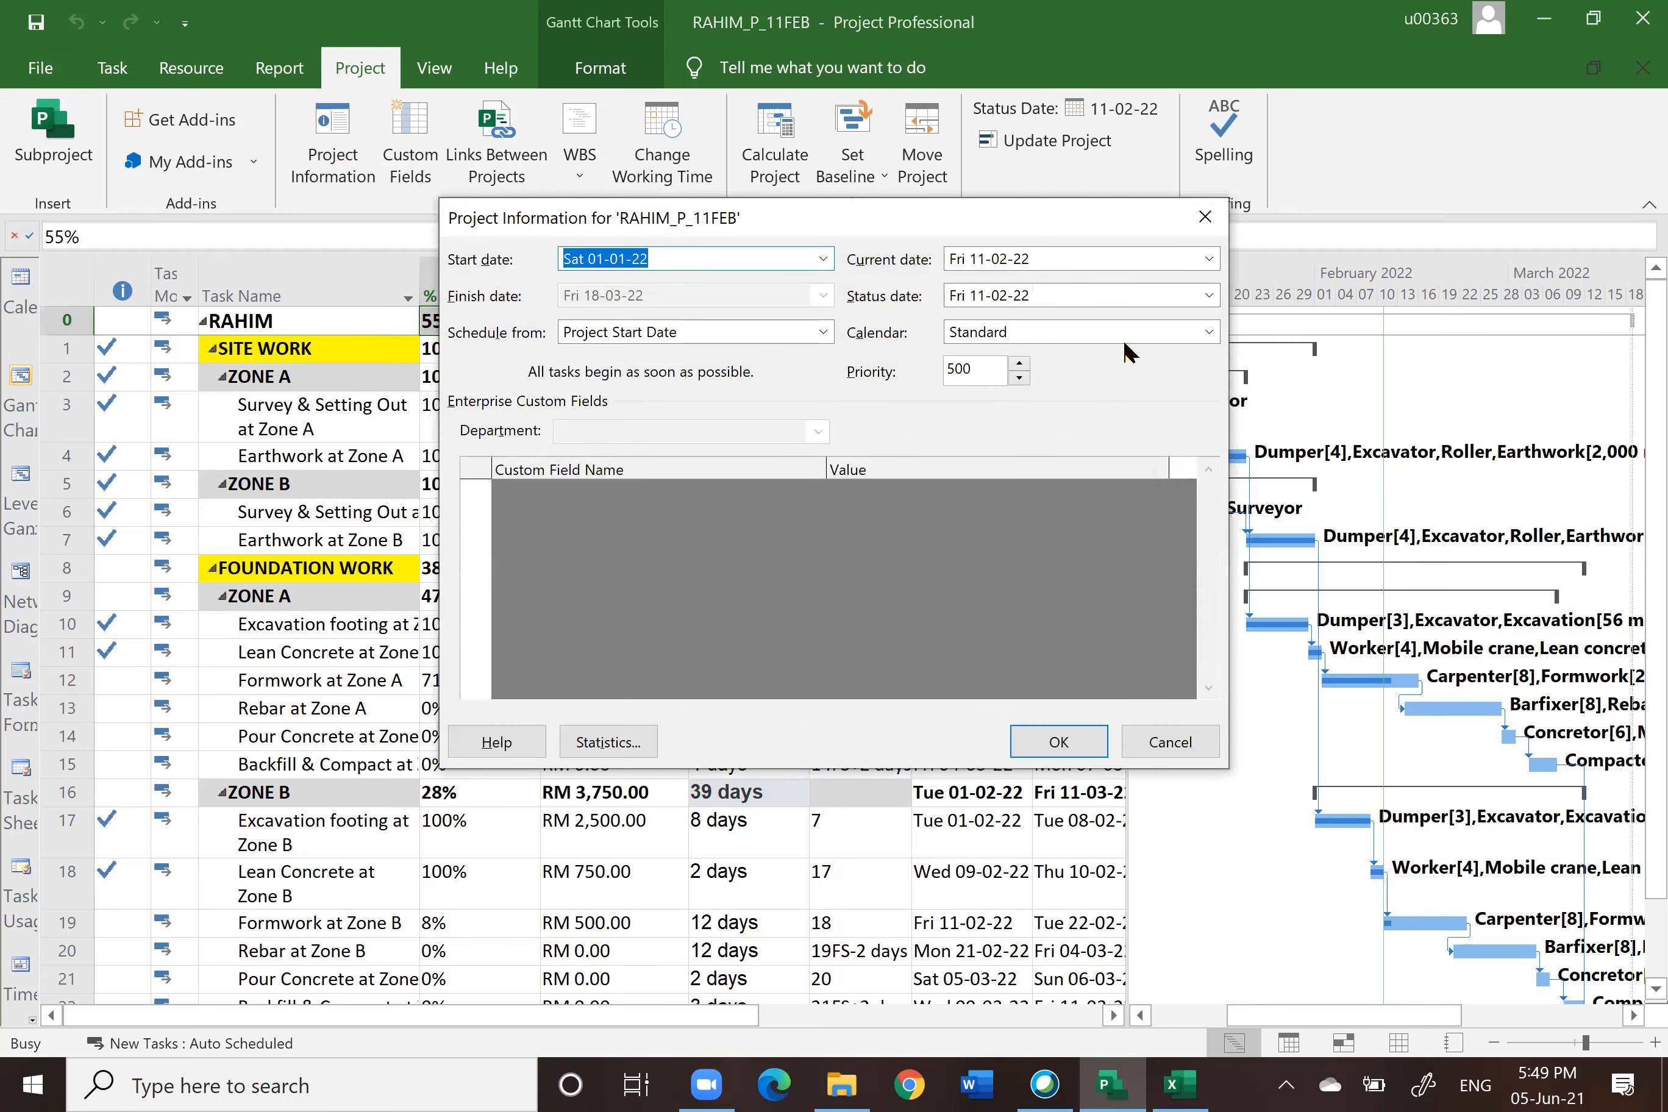
click(1208, 261)
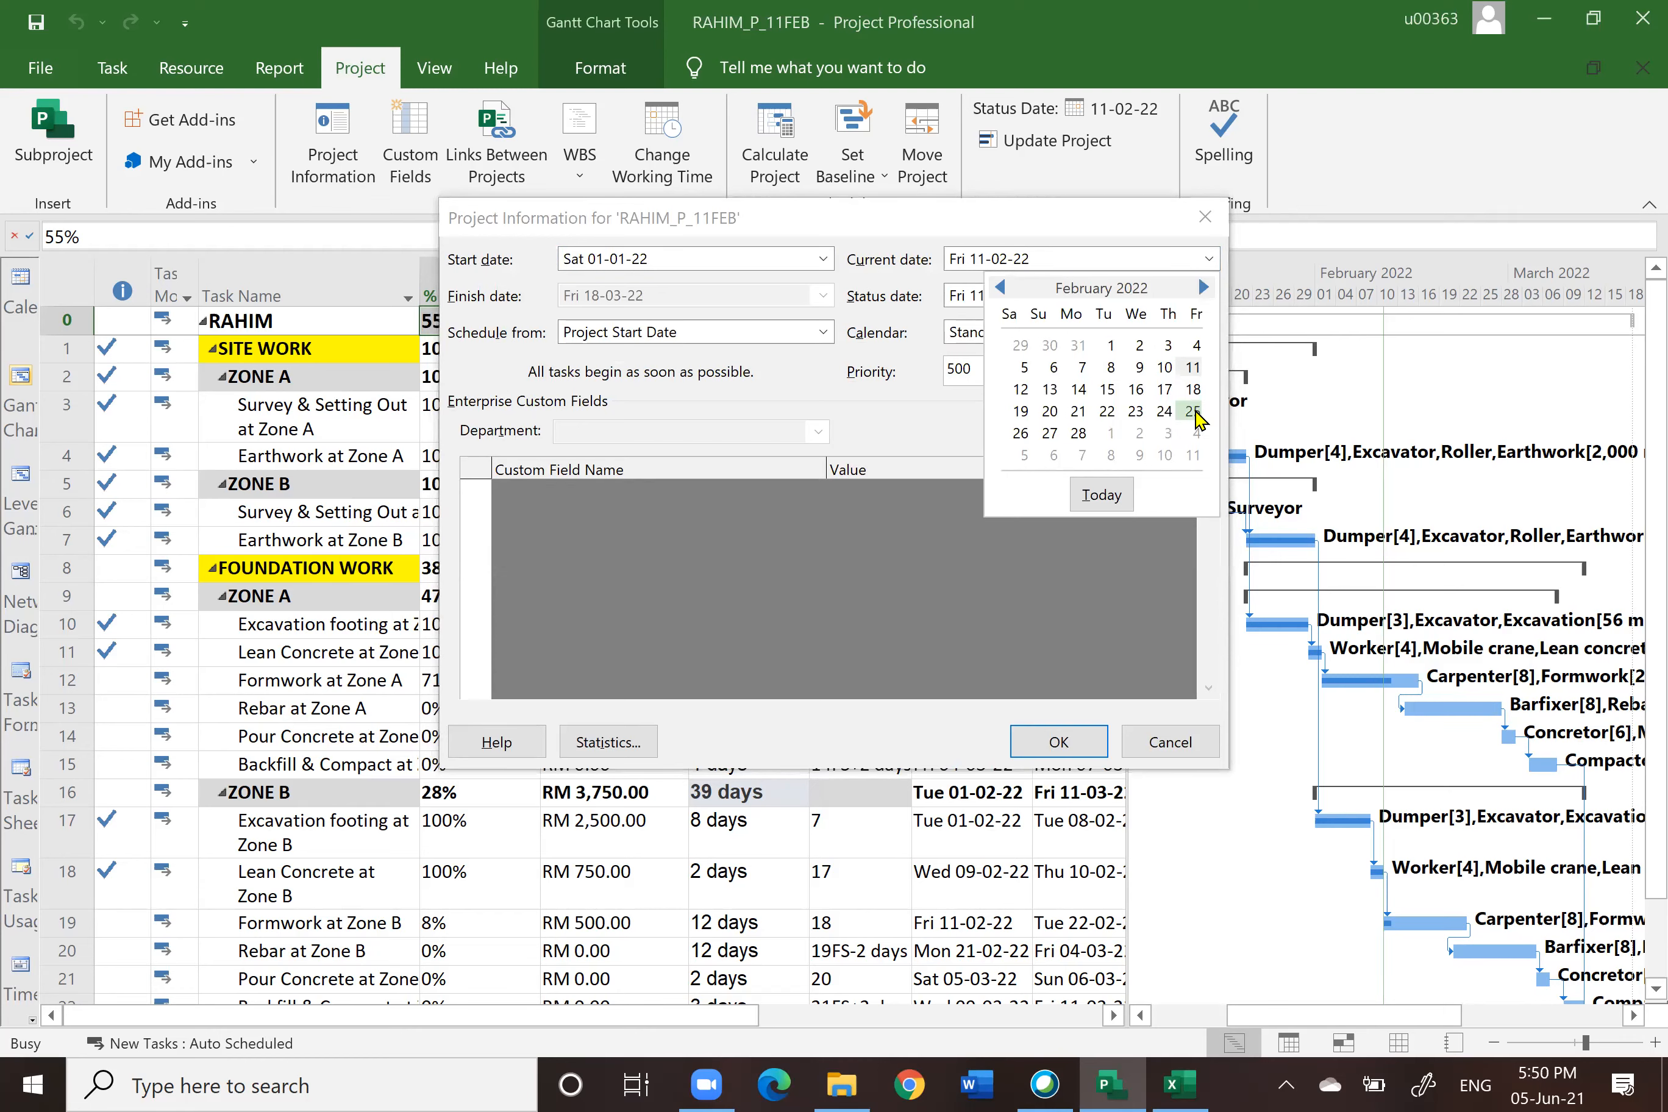
click(1193, 412)
click(1210, 295)
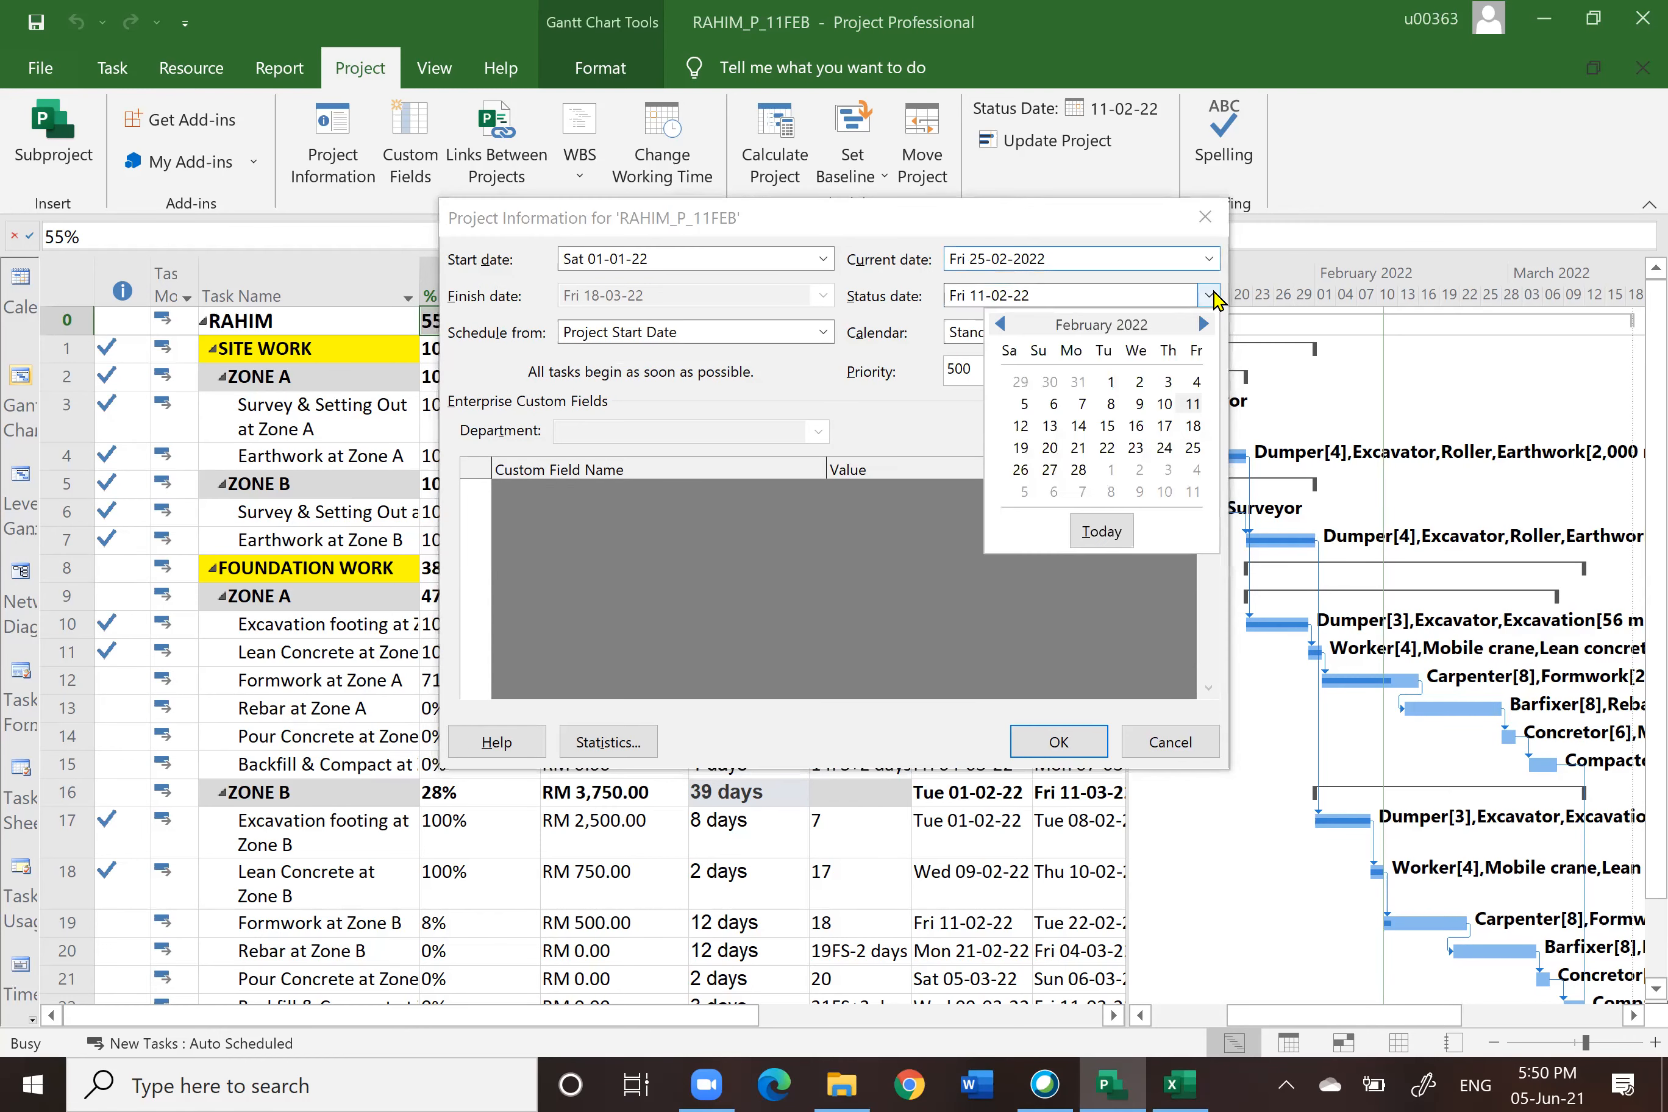
click(1193, 448)
click(1065, 742)
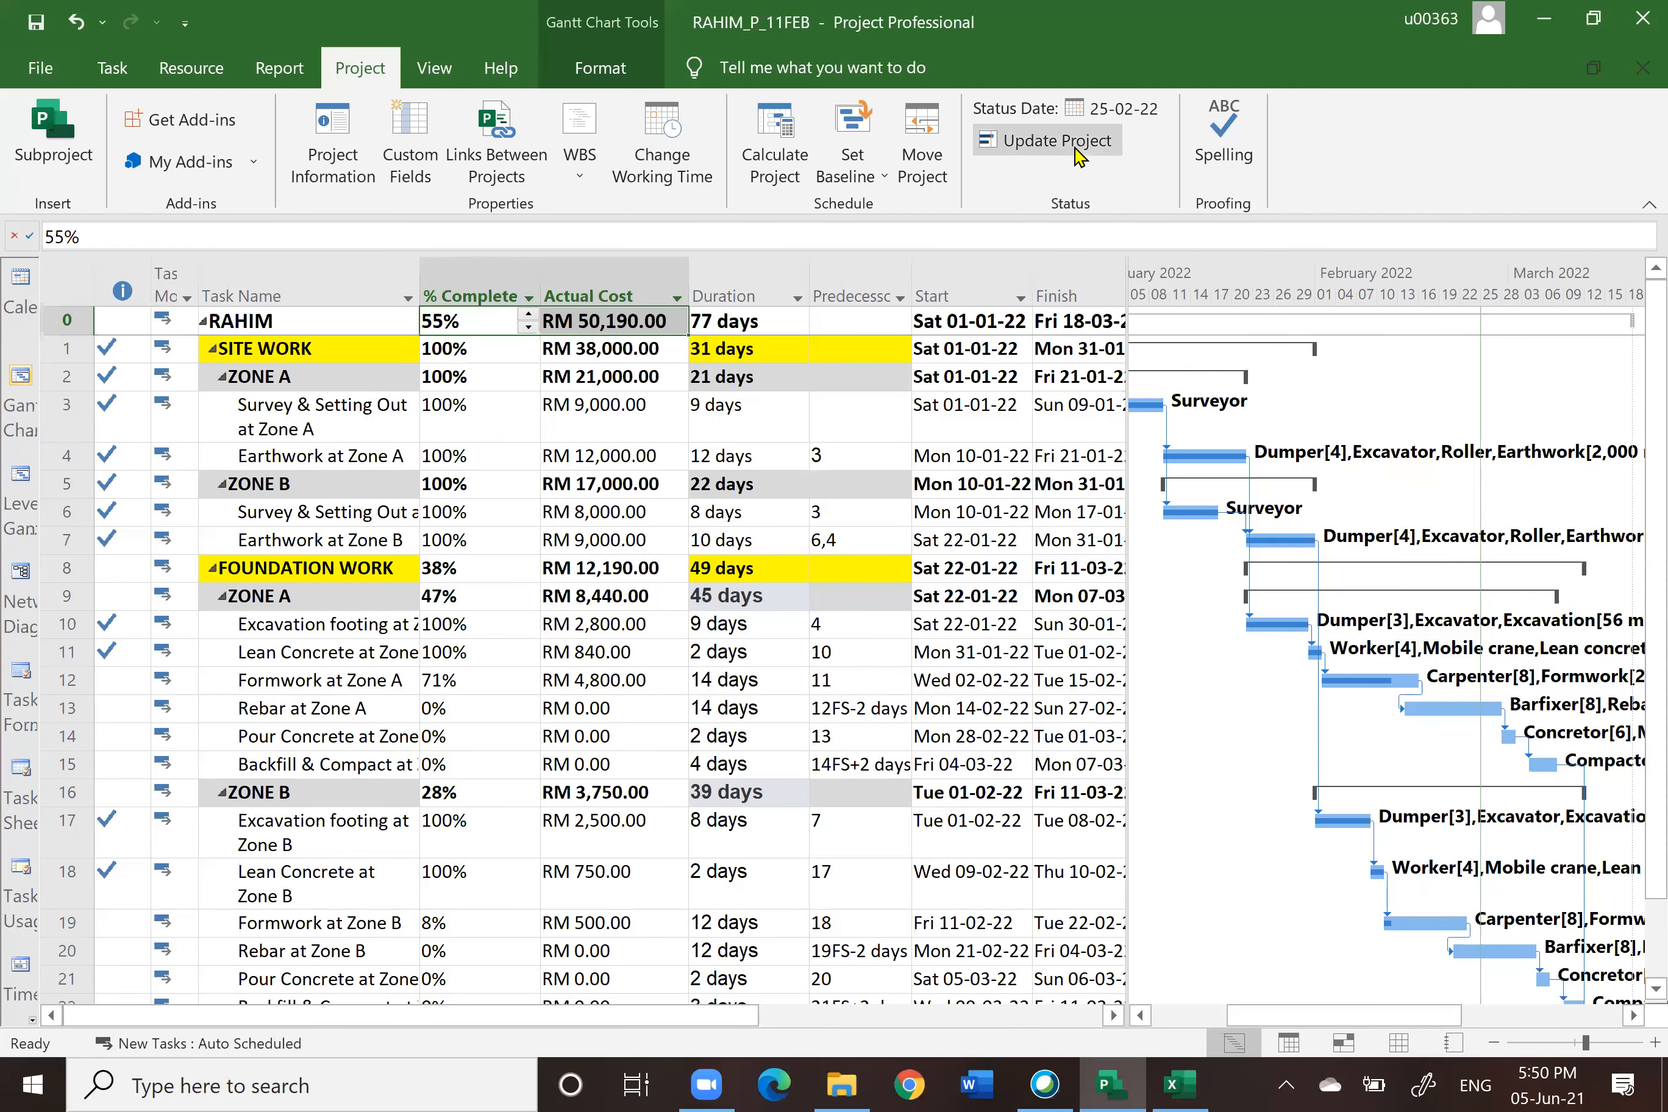
click(1077, 155)
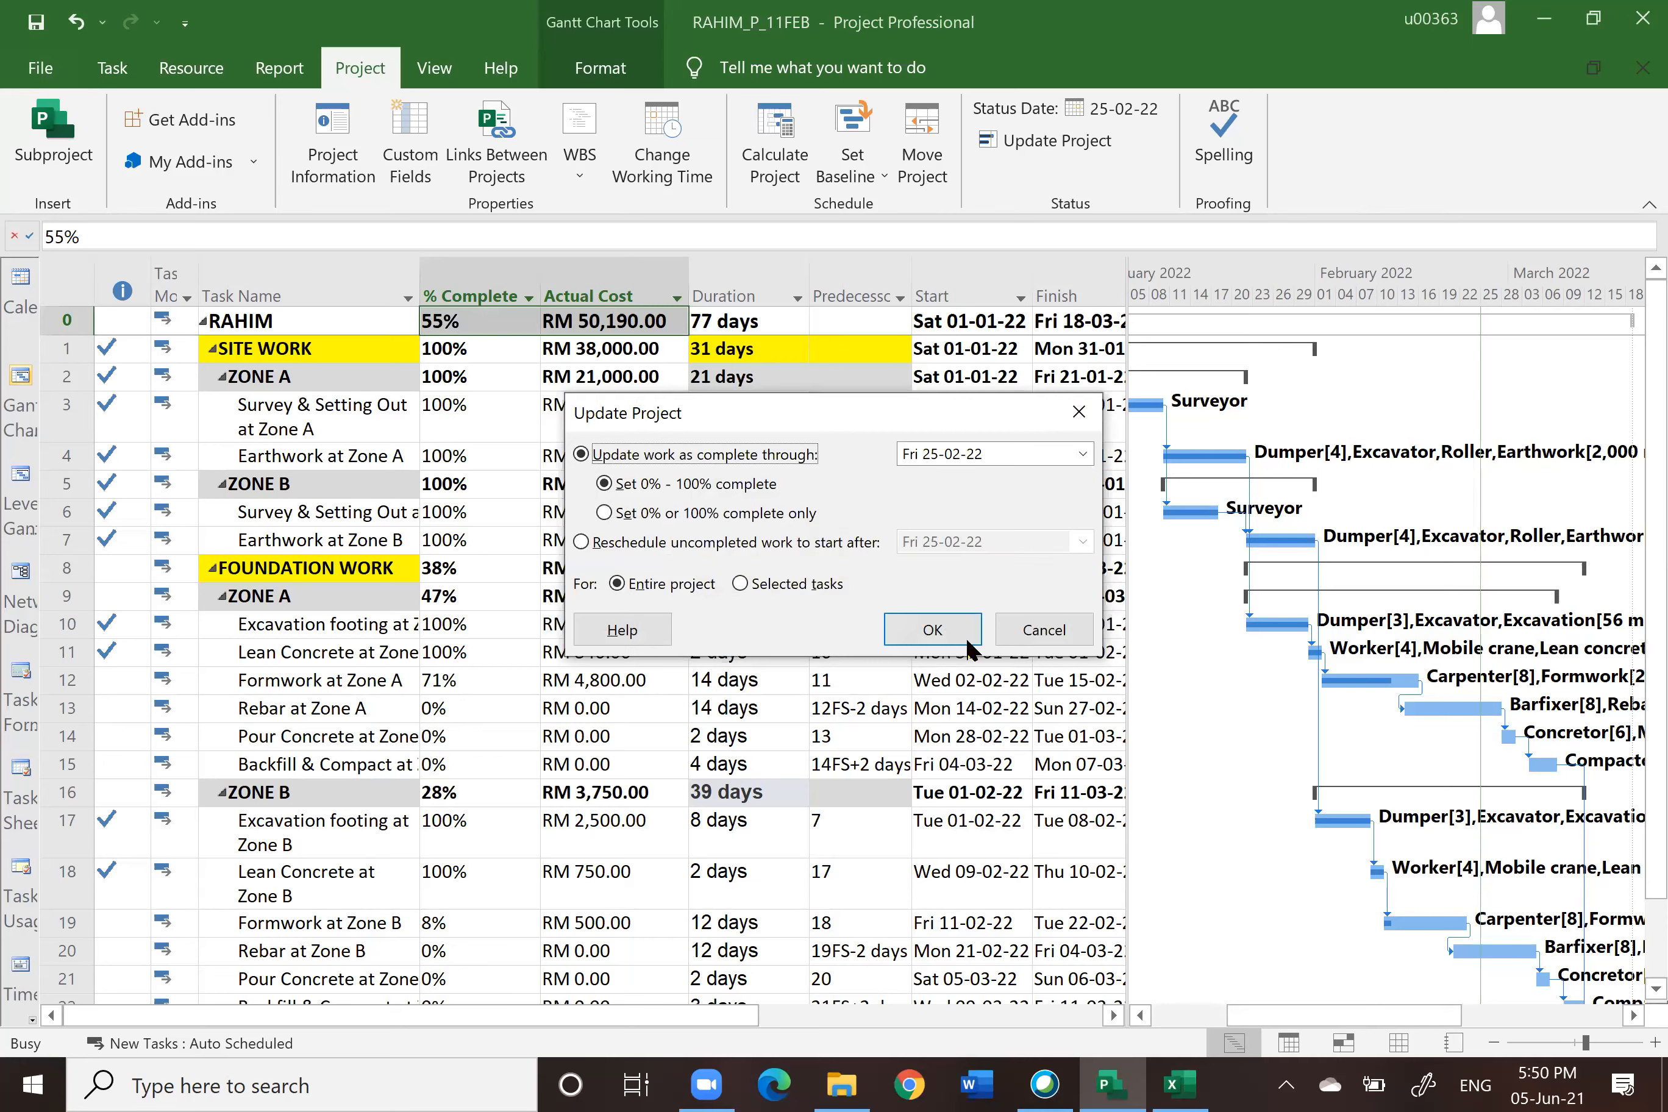
click(931, 630)
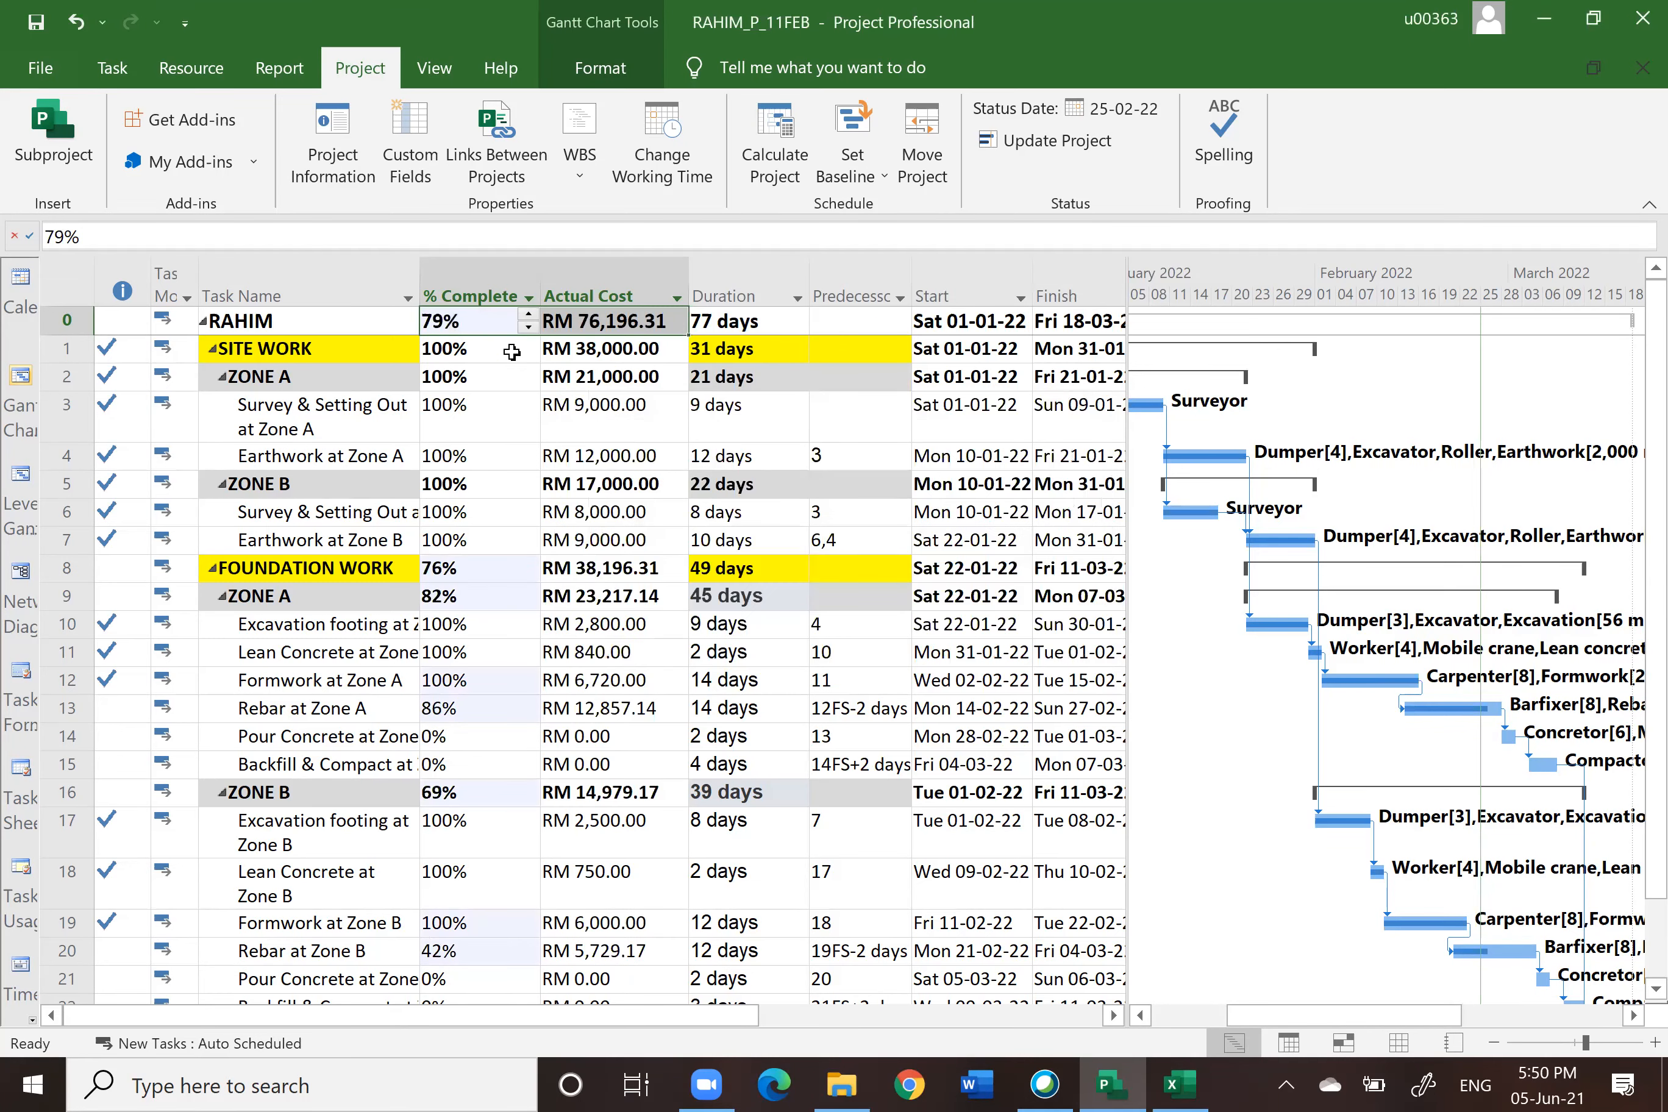
Step: Save the project as RAHIM_P_25FEB in the 2. PLAN folder
click(36, 72)
click(104, 445)
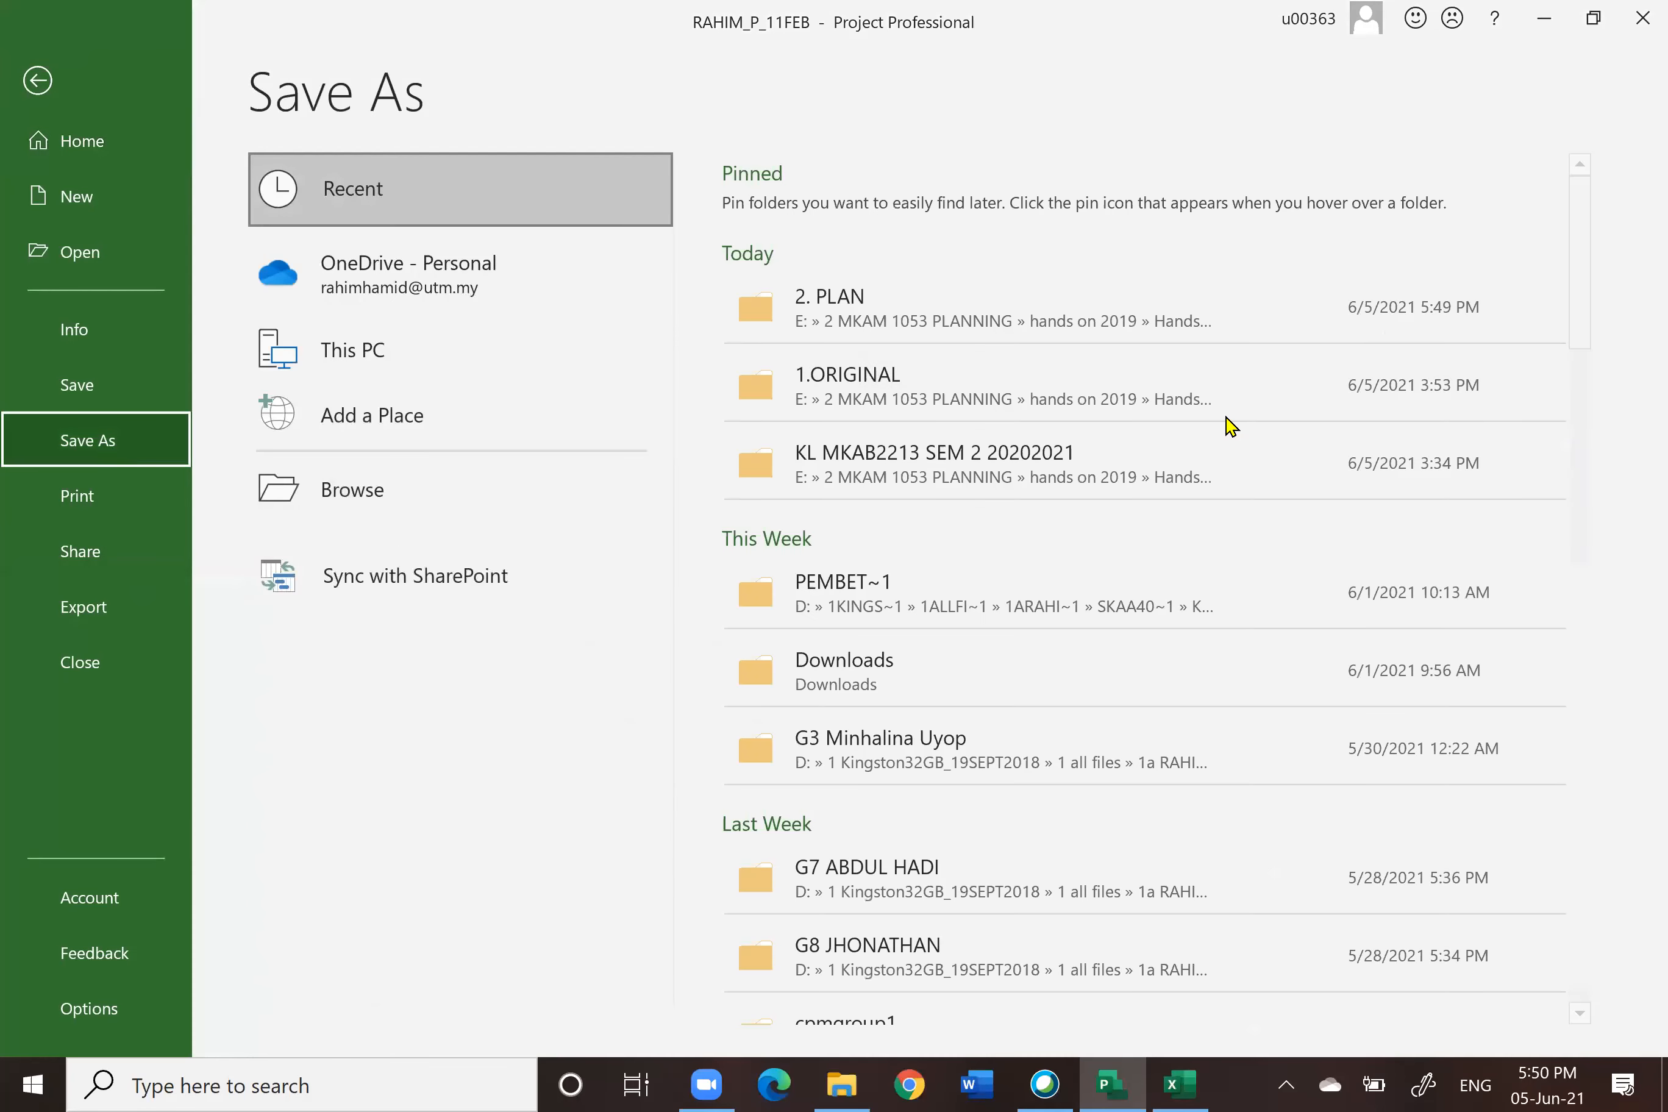
click(931, 321)
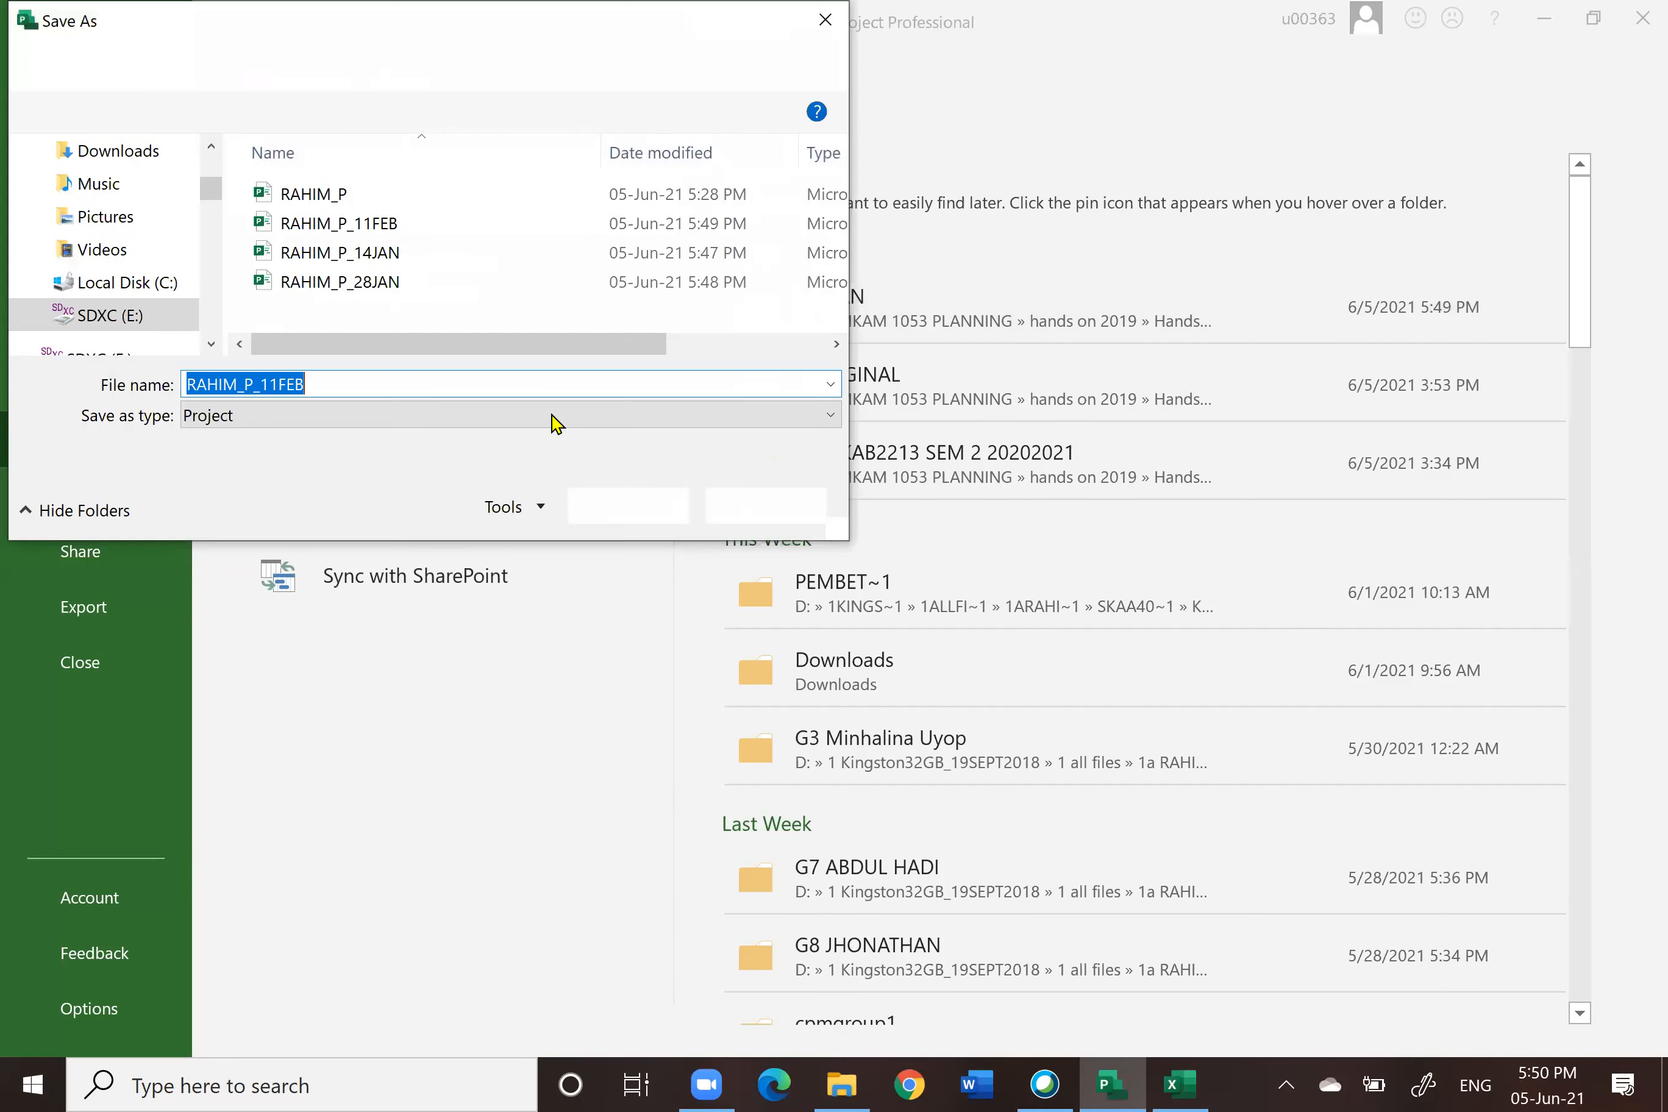
click(279, 385)
key(BackSpace)
text(25)
click(640, 507)
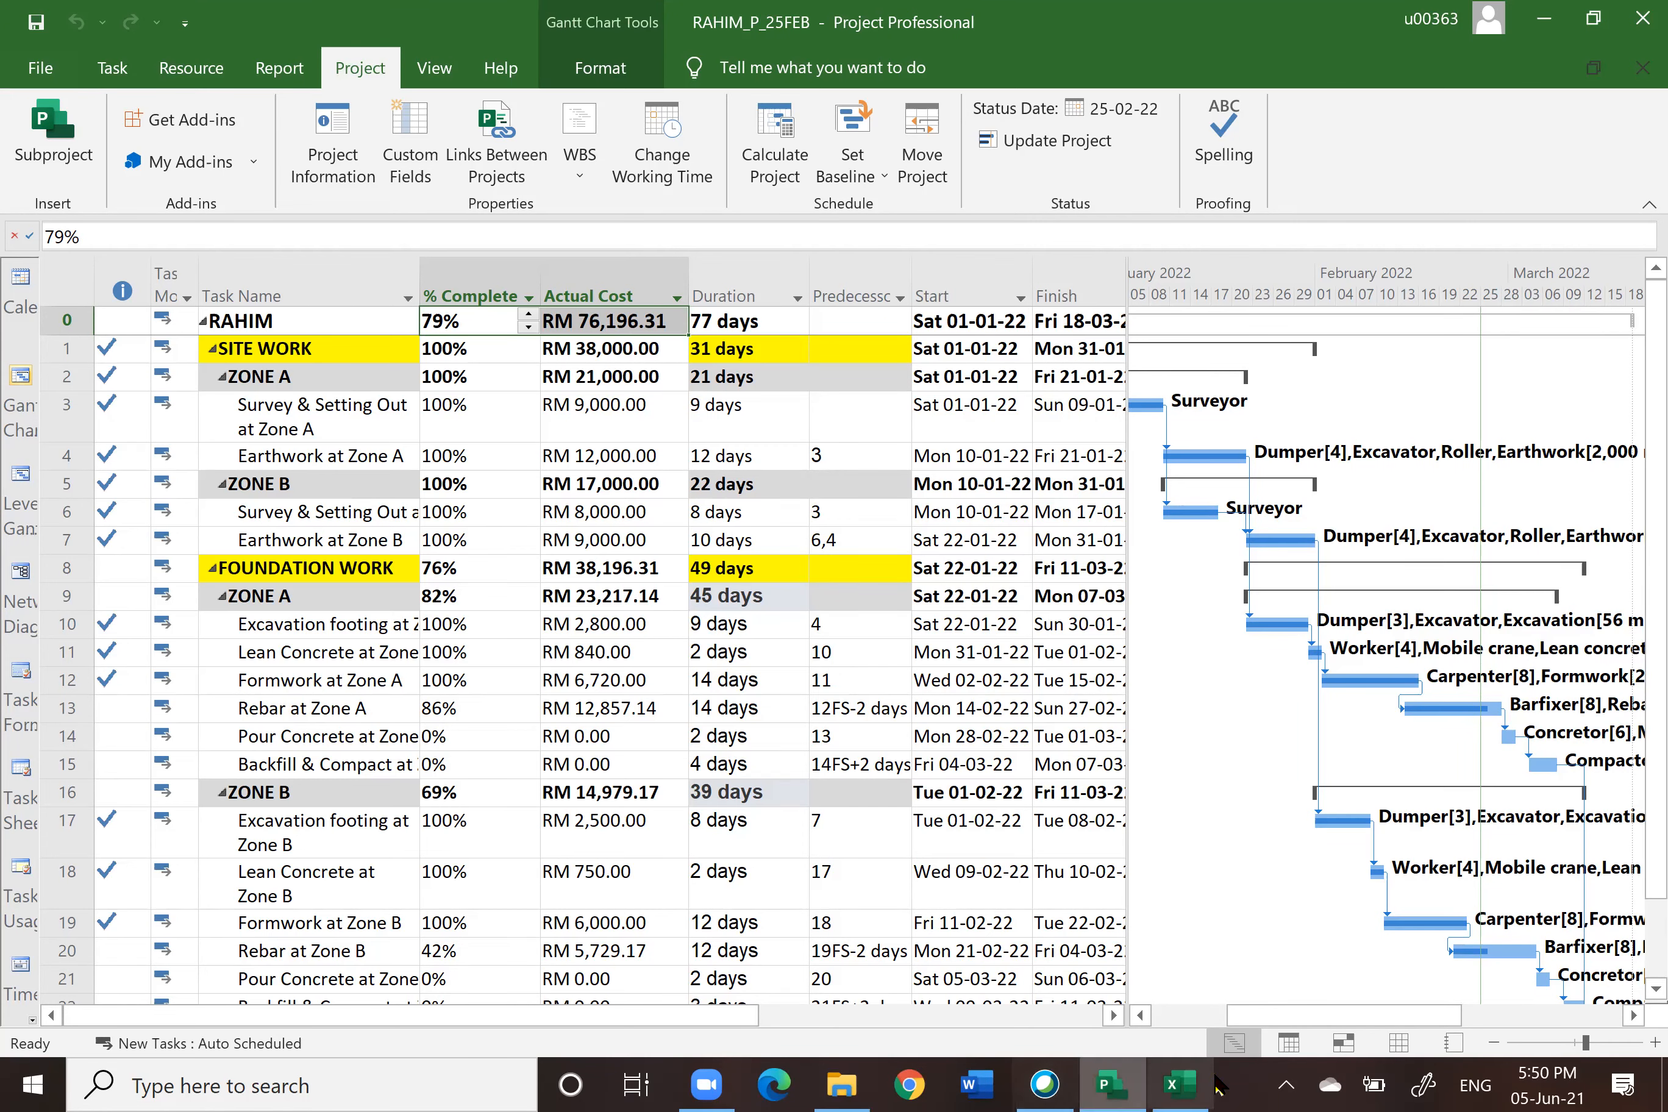
Step: Compare the project summary's % complete and actual cost with the workbook's 25/2/2022 row on Sheet1
click(1181, 1085)
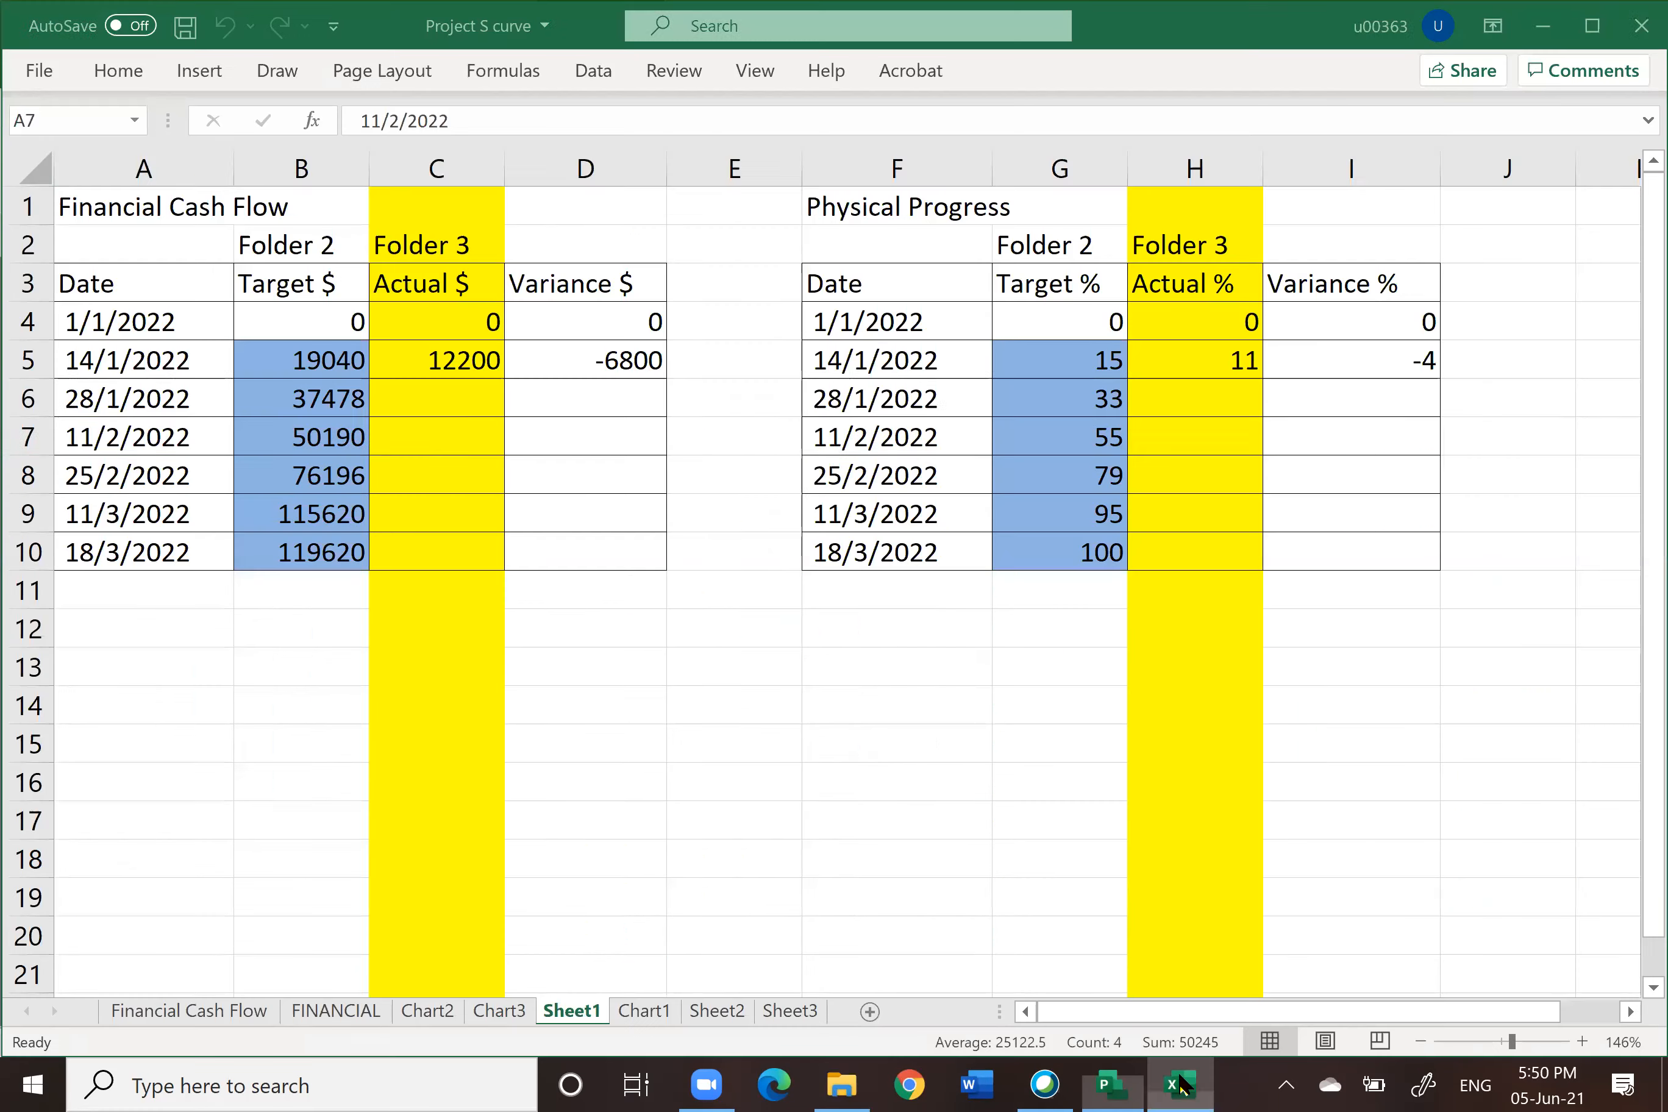
click(25, 476)
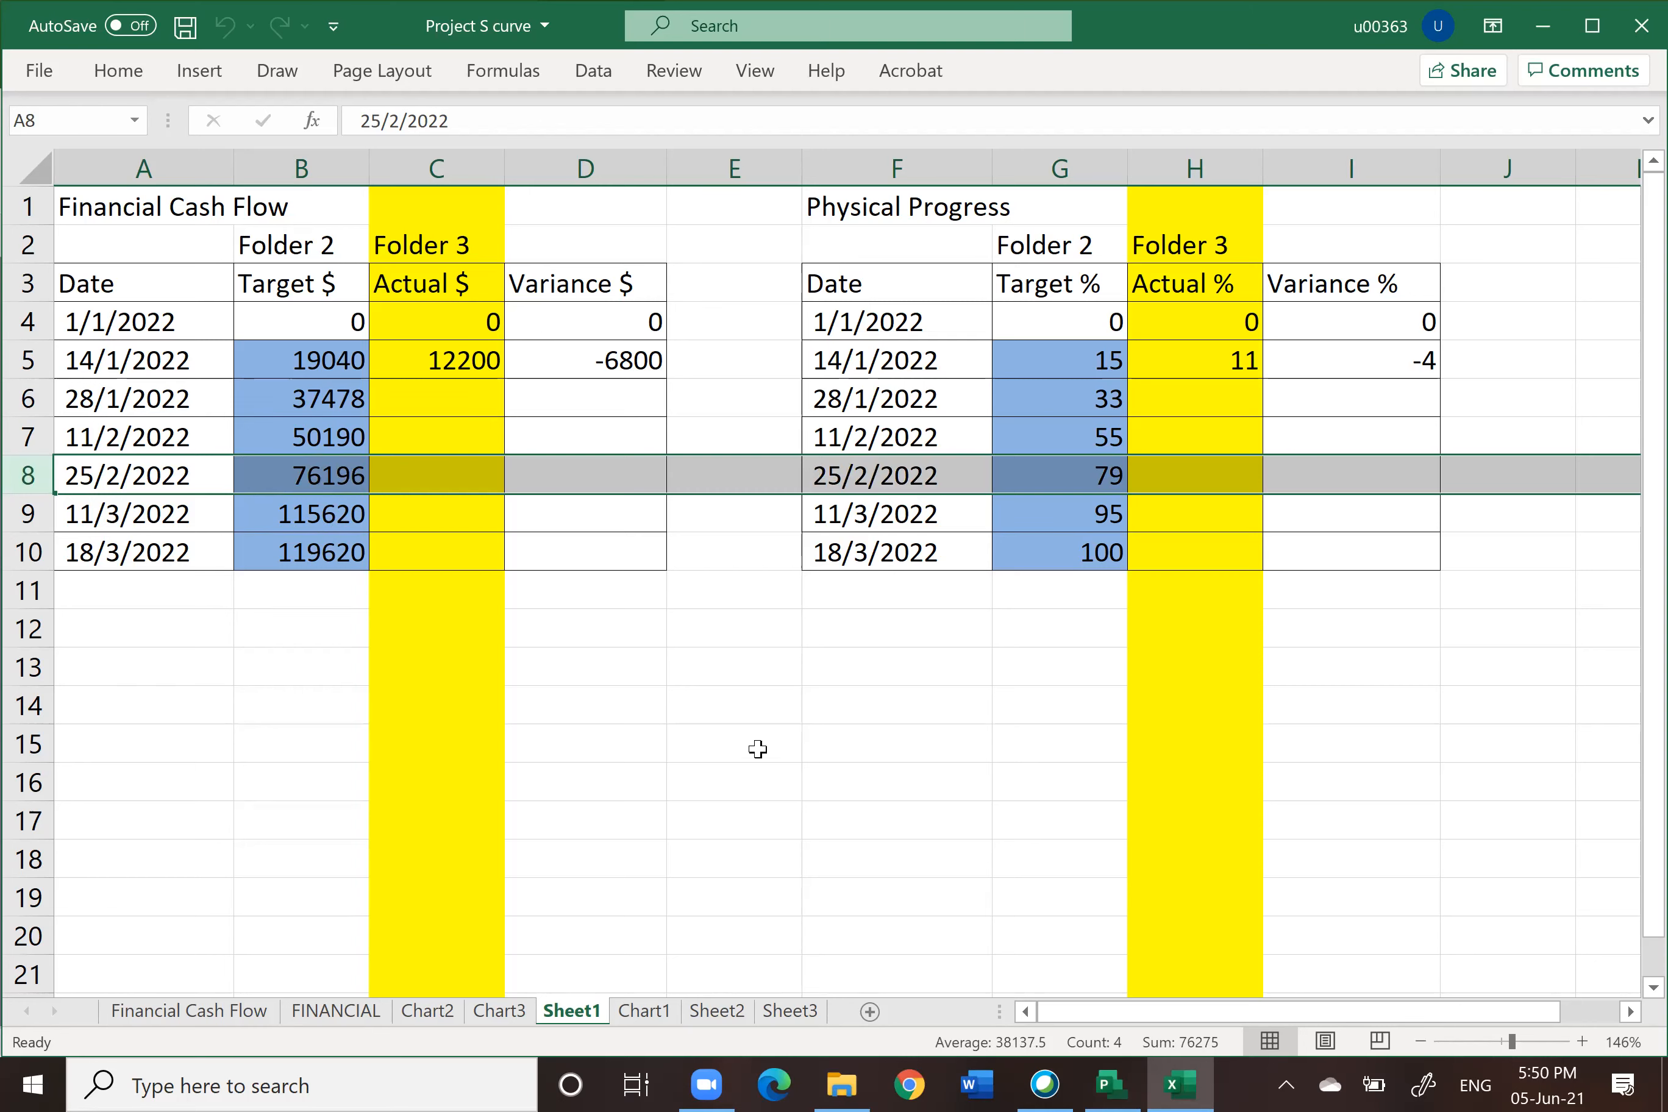
click(1109, 1086)
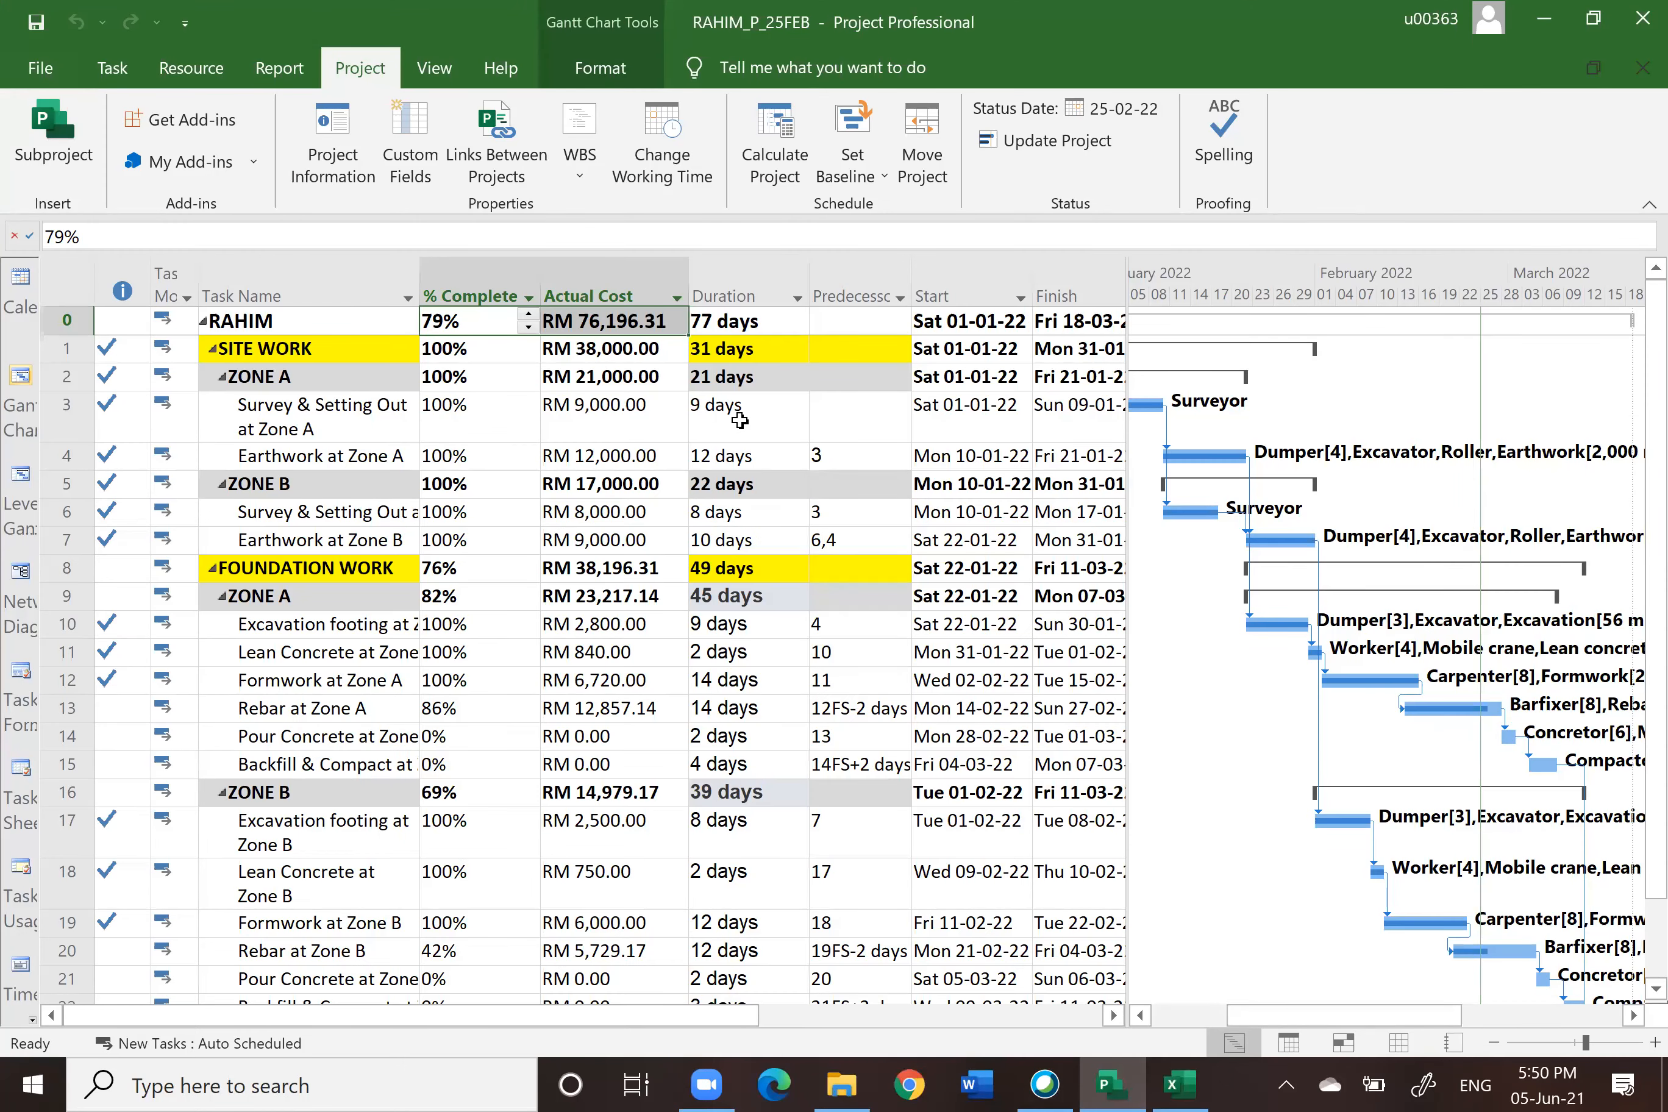
Step: Set the current and status dates to 11 March 2022, then update the entire project's progress through that date
click(330, 143)
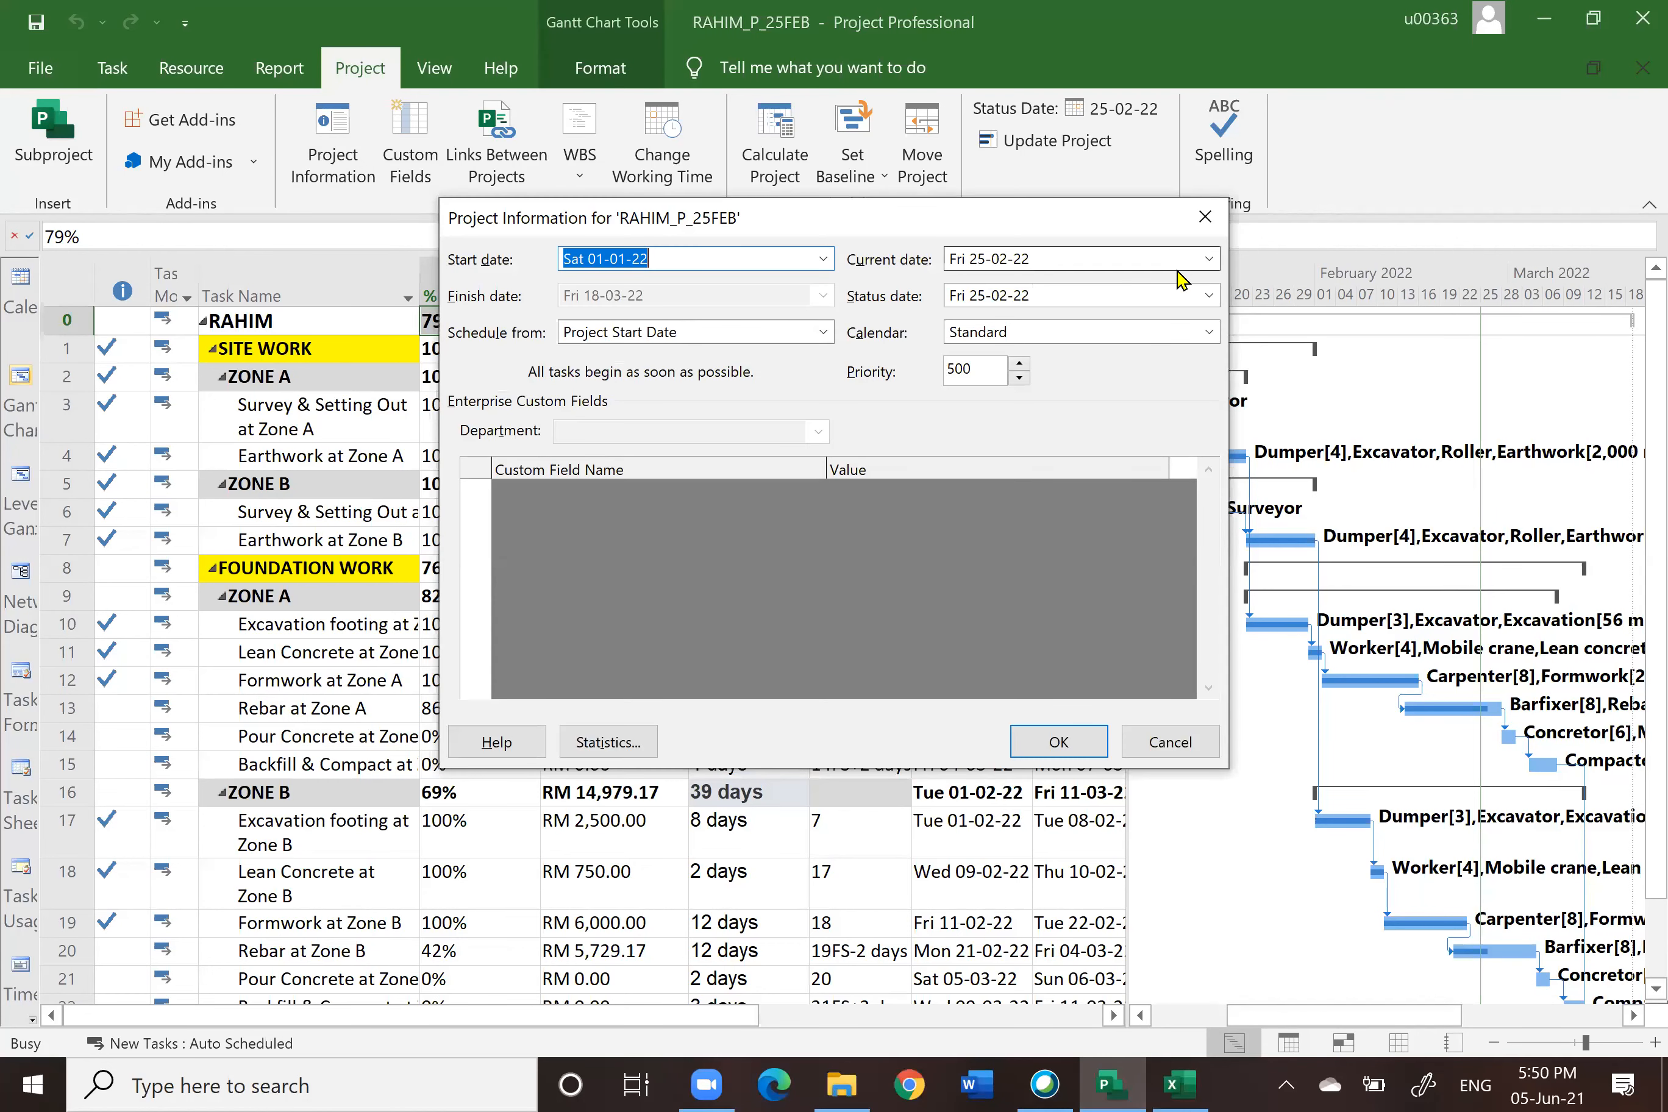
click(1209, 261)
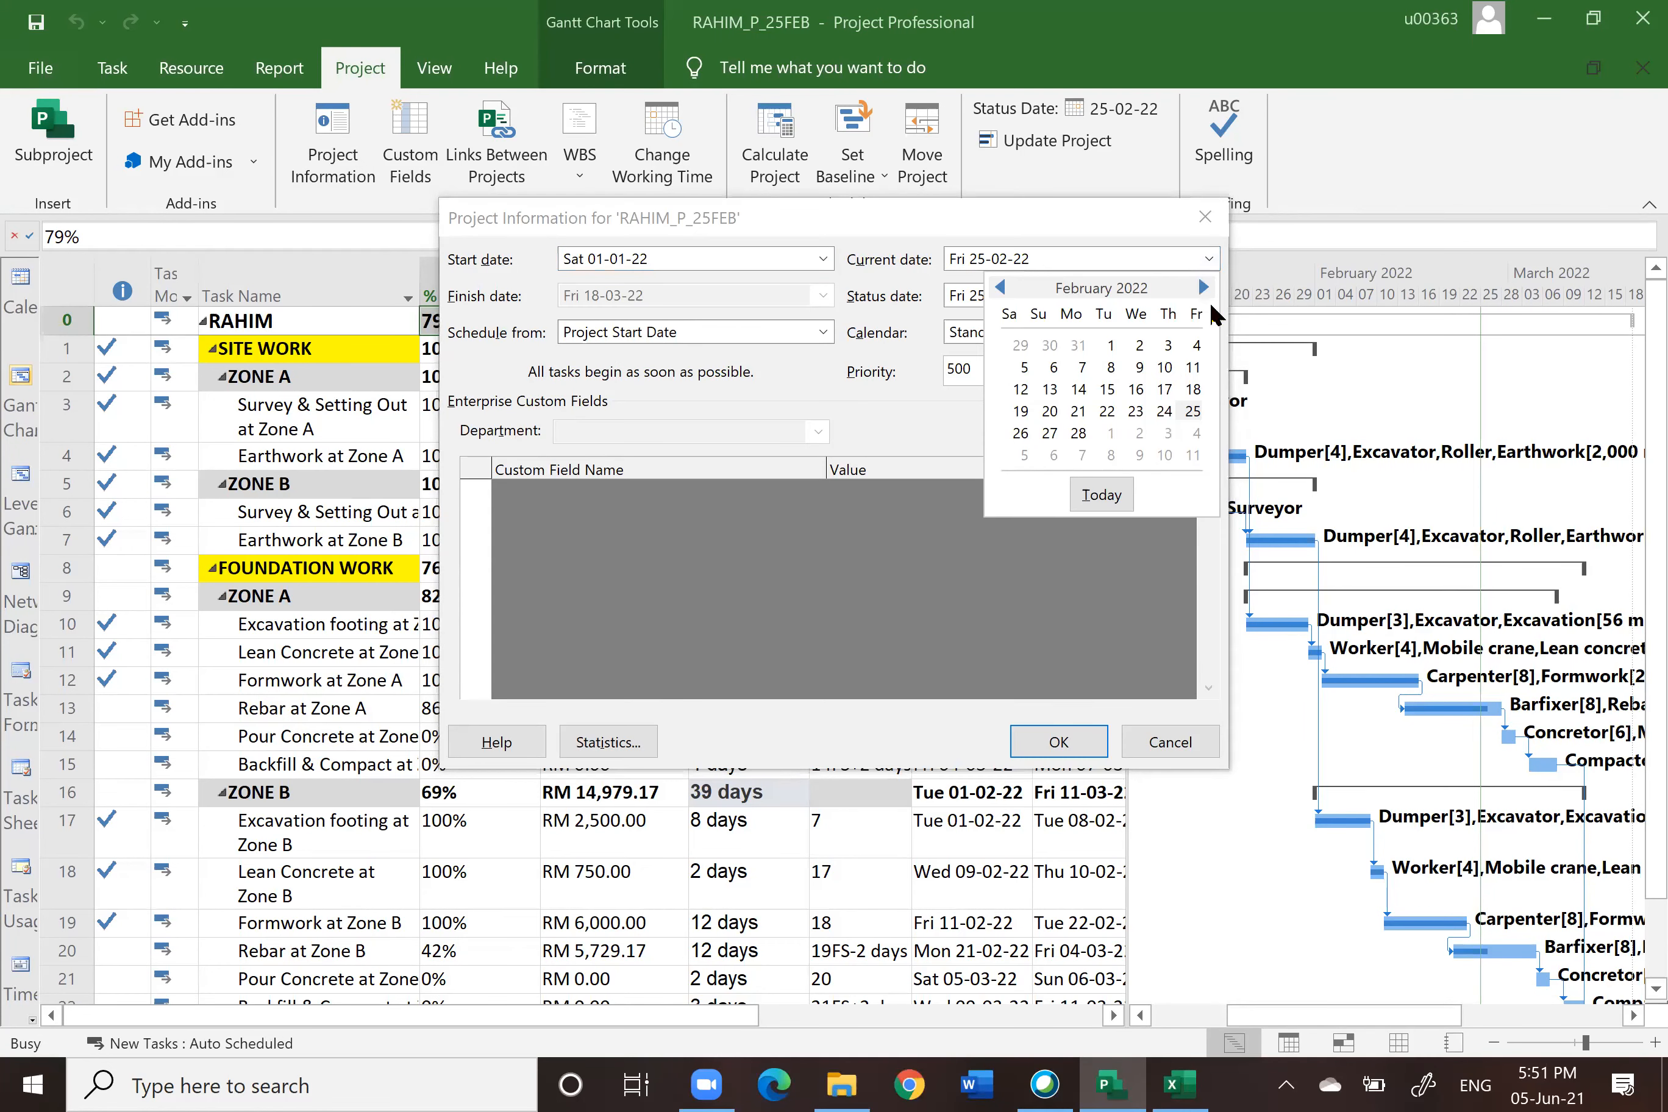
click(1193, 458)
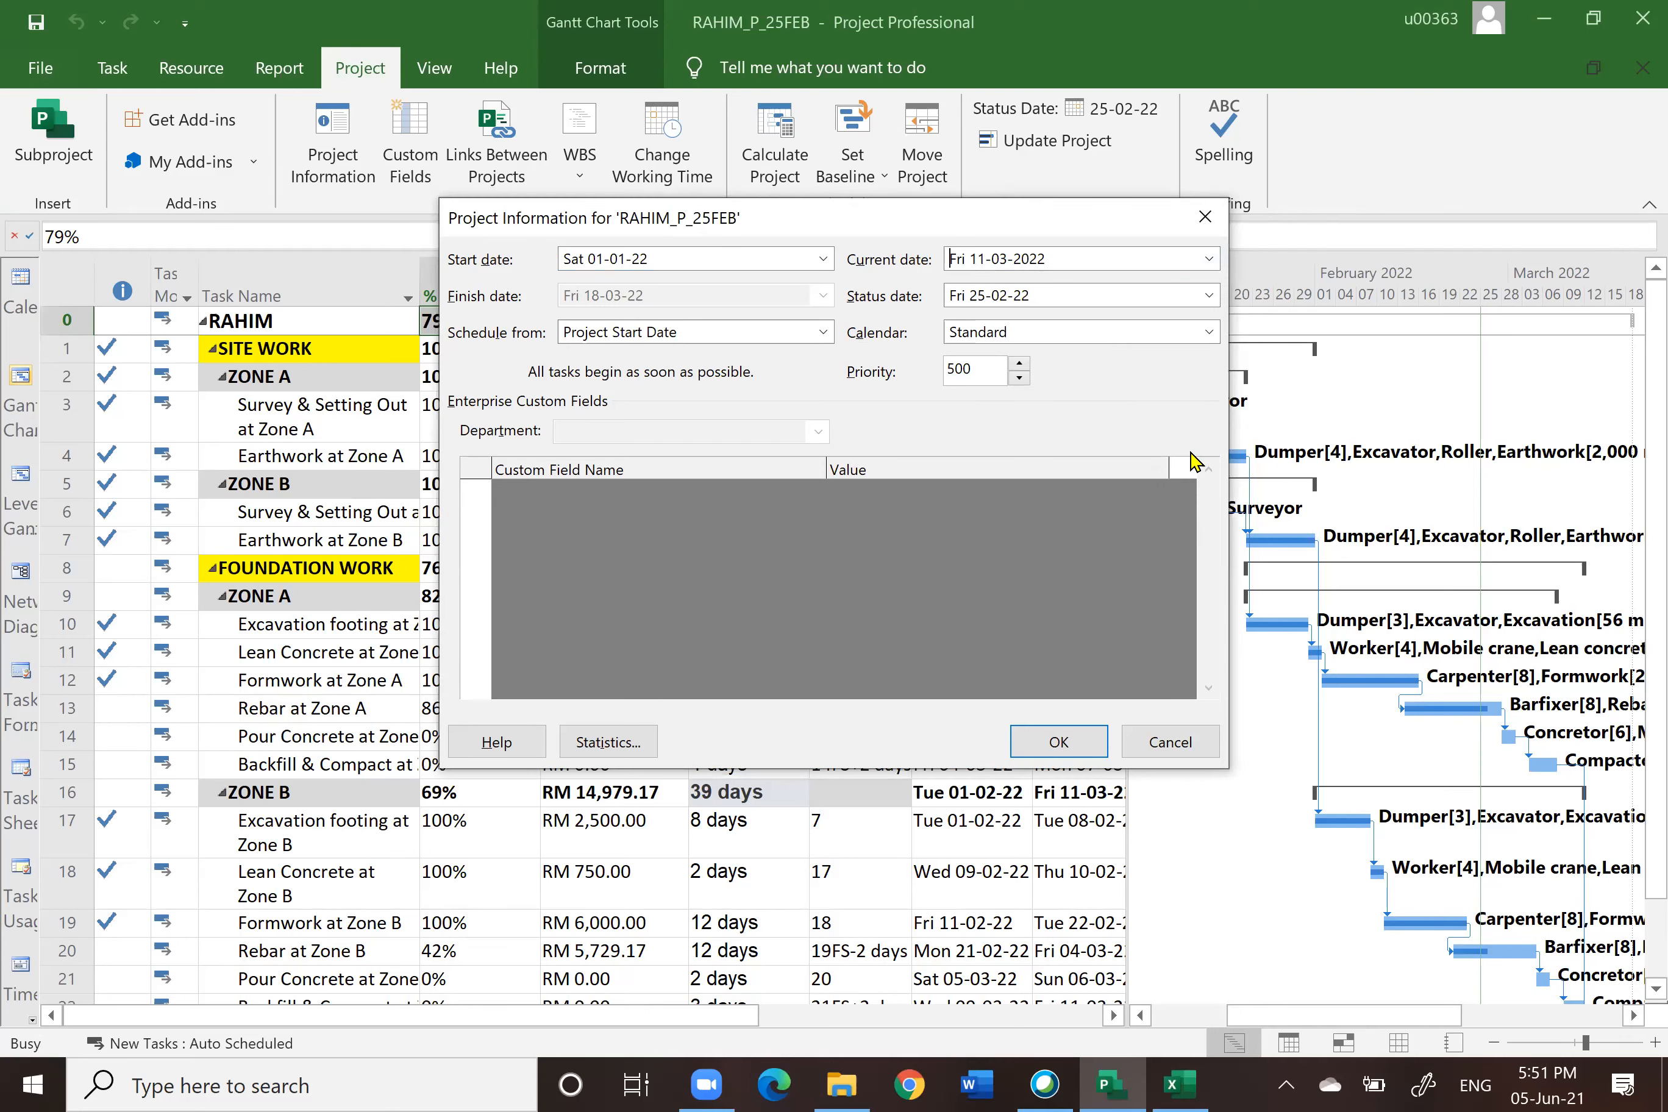
click(1210, 300)
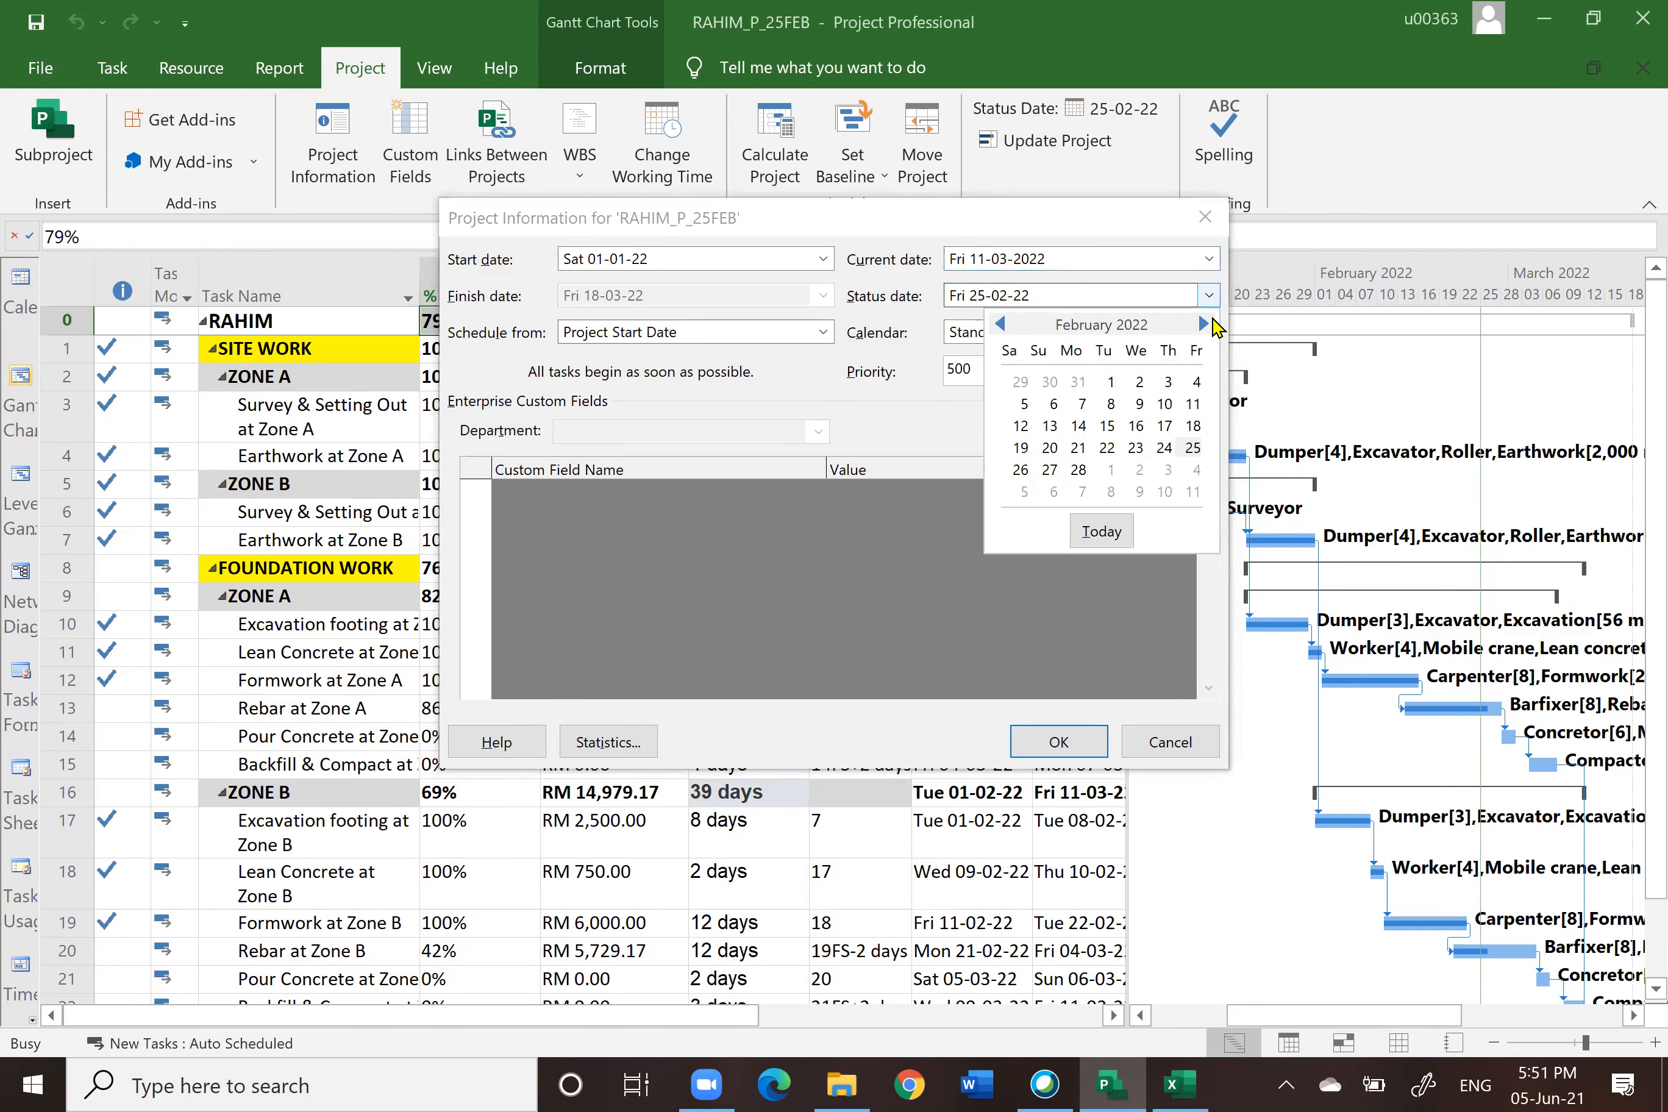
click(1193, 492)
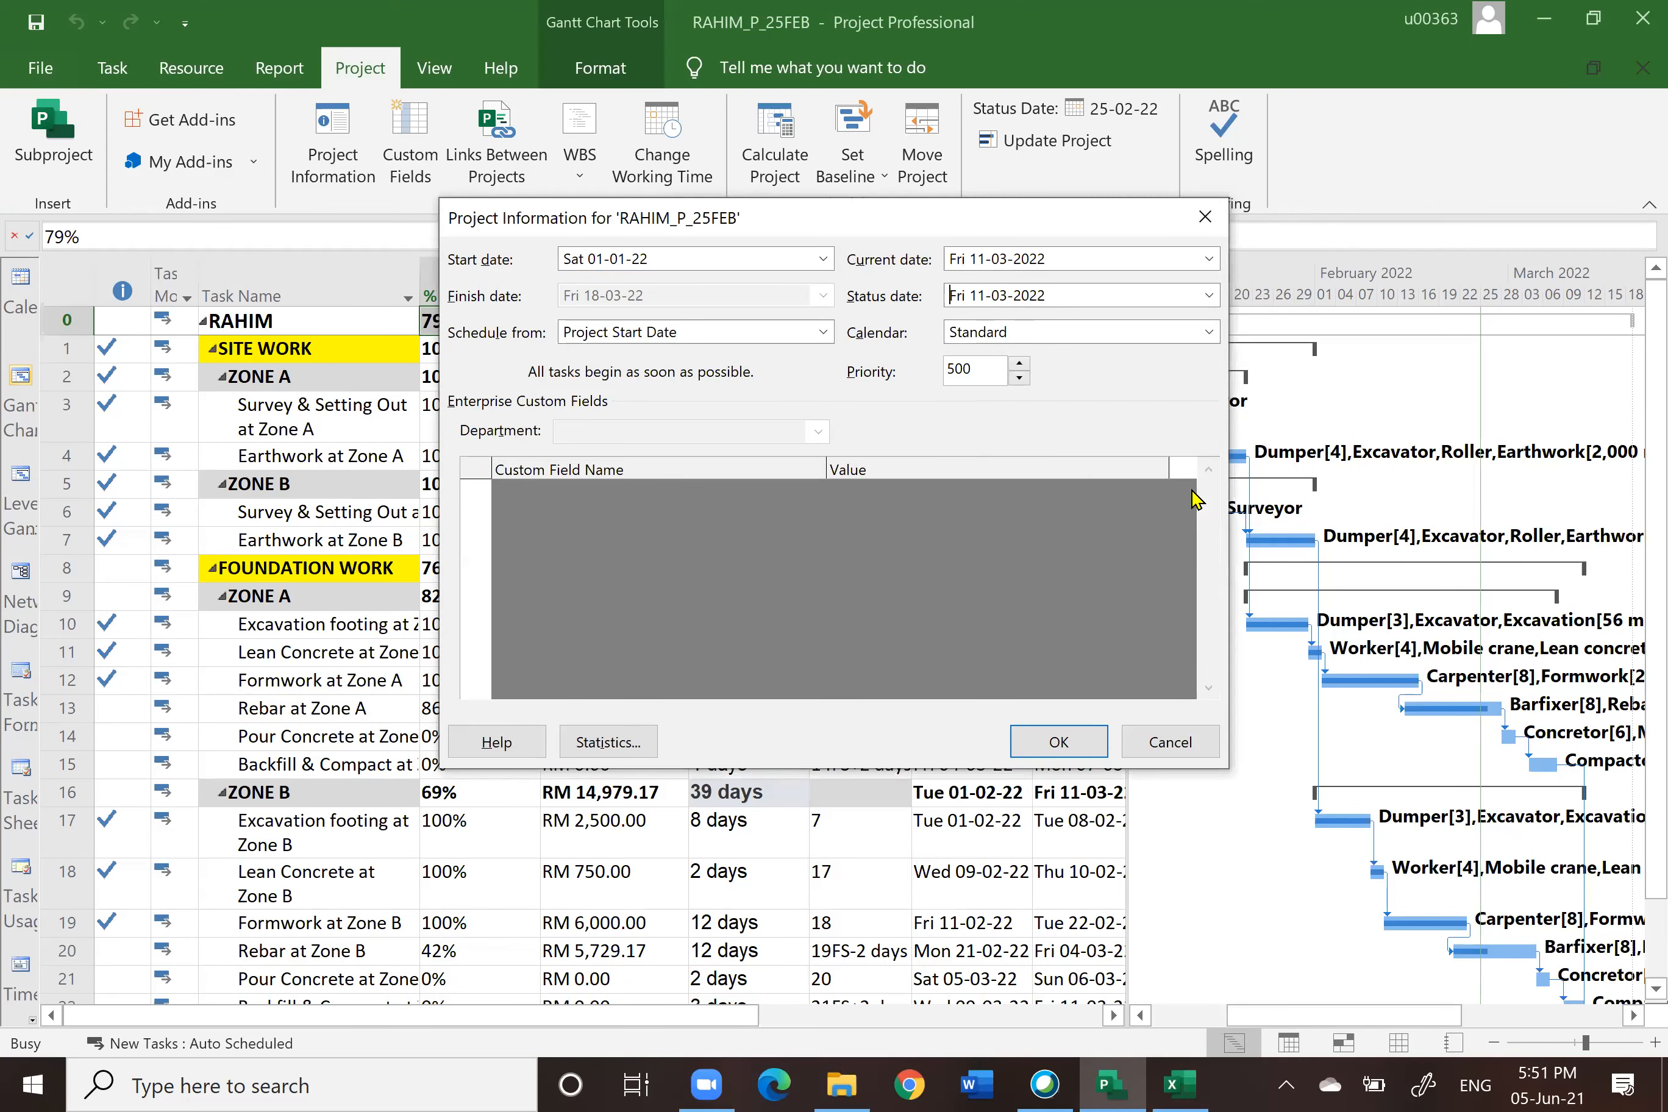
click(1058, 743)
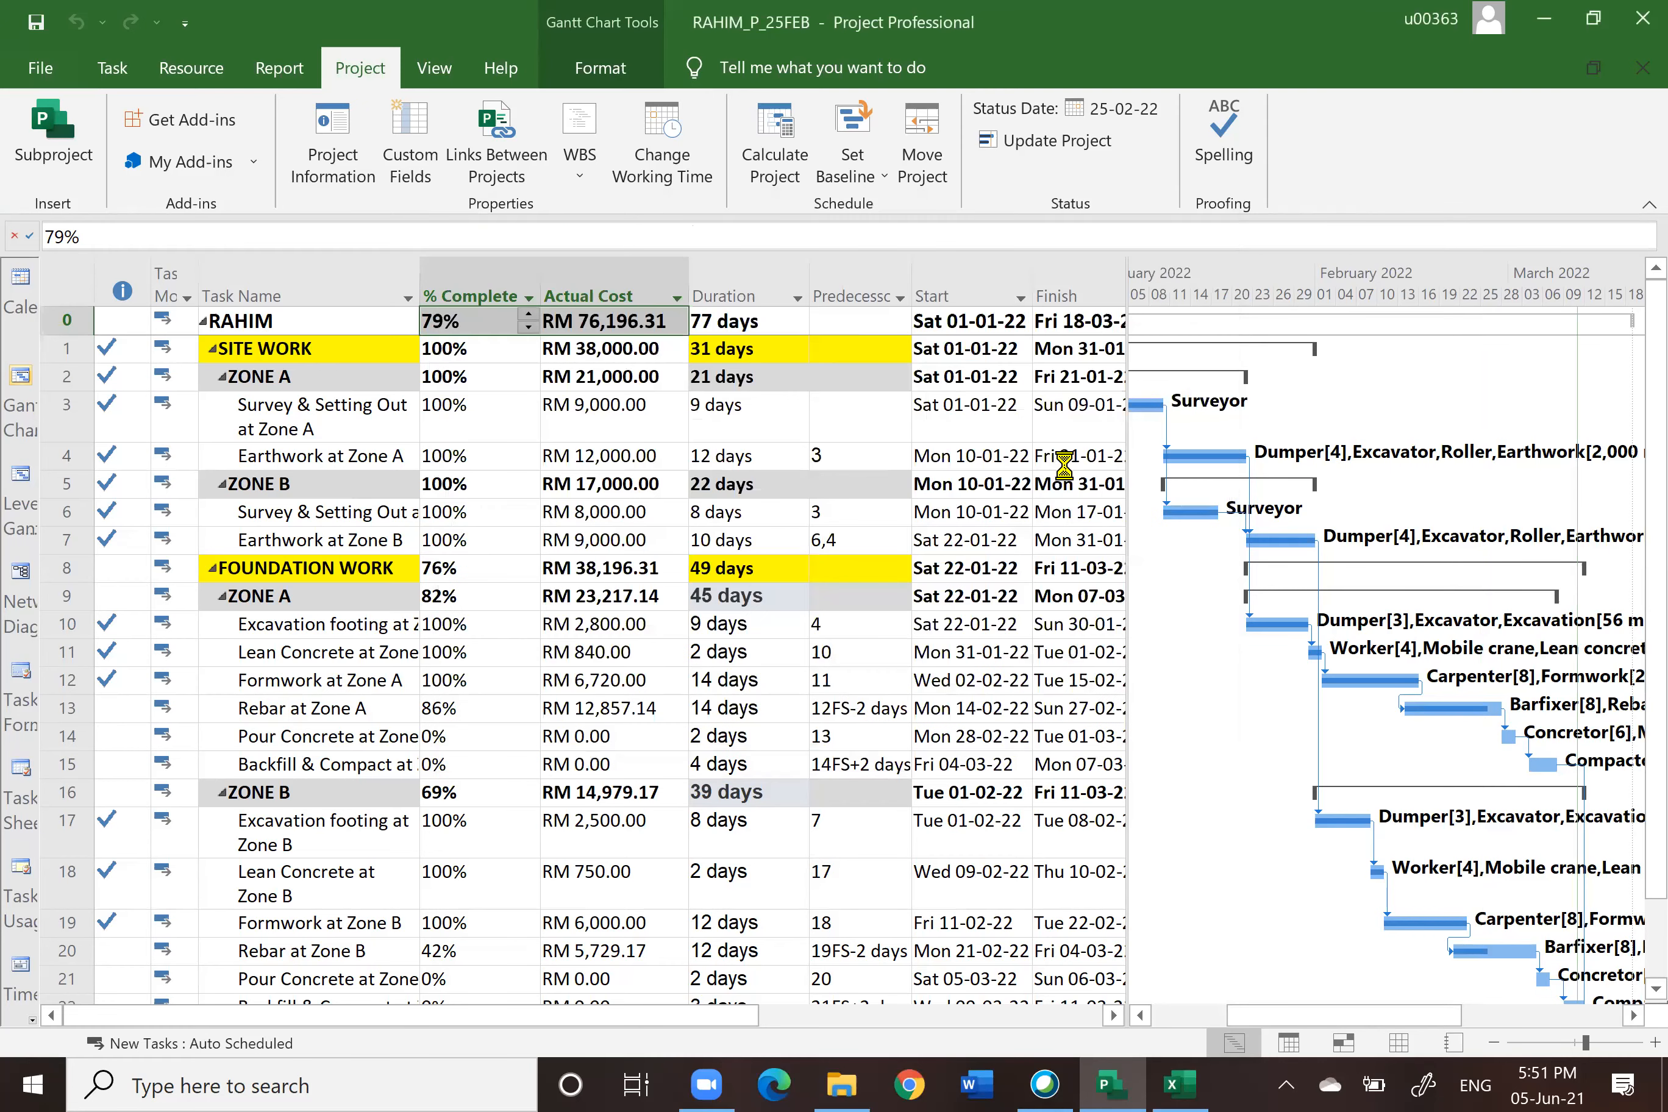
click(1056, 142)
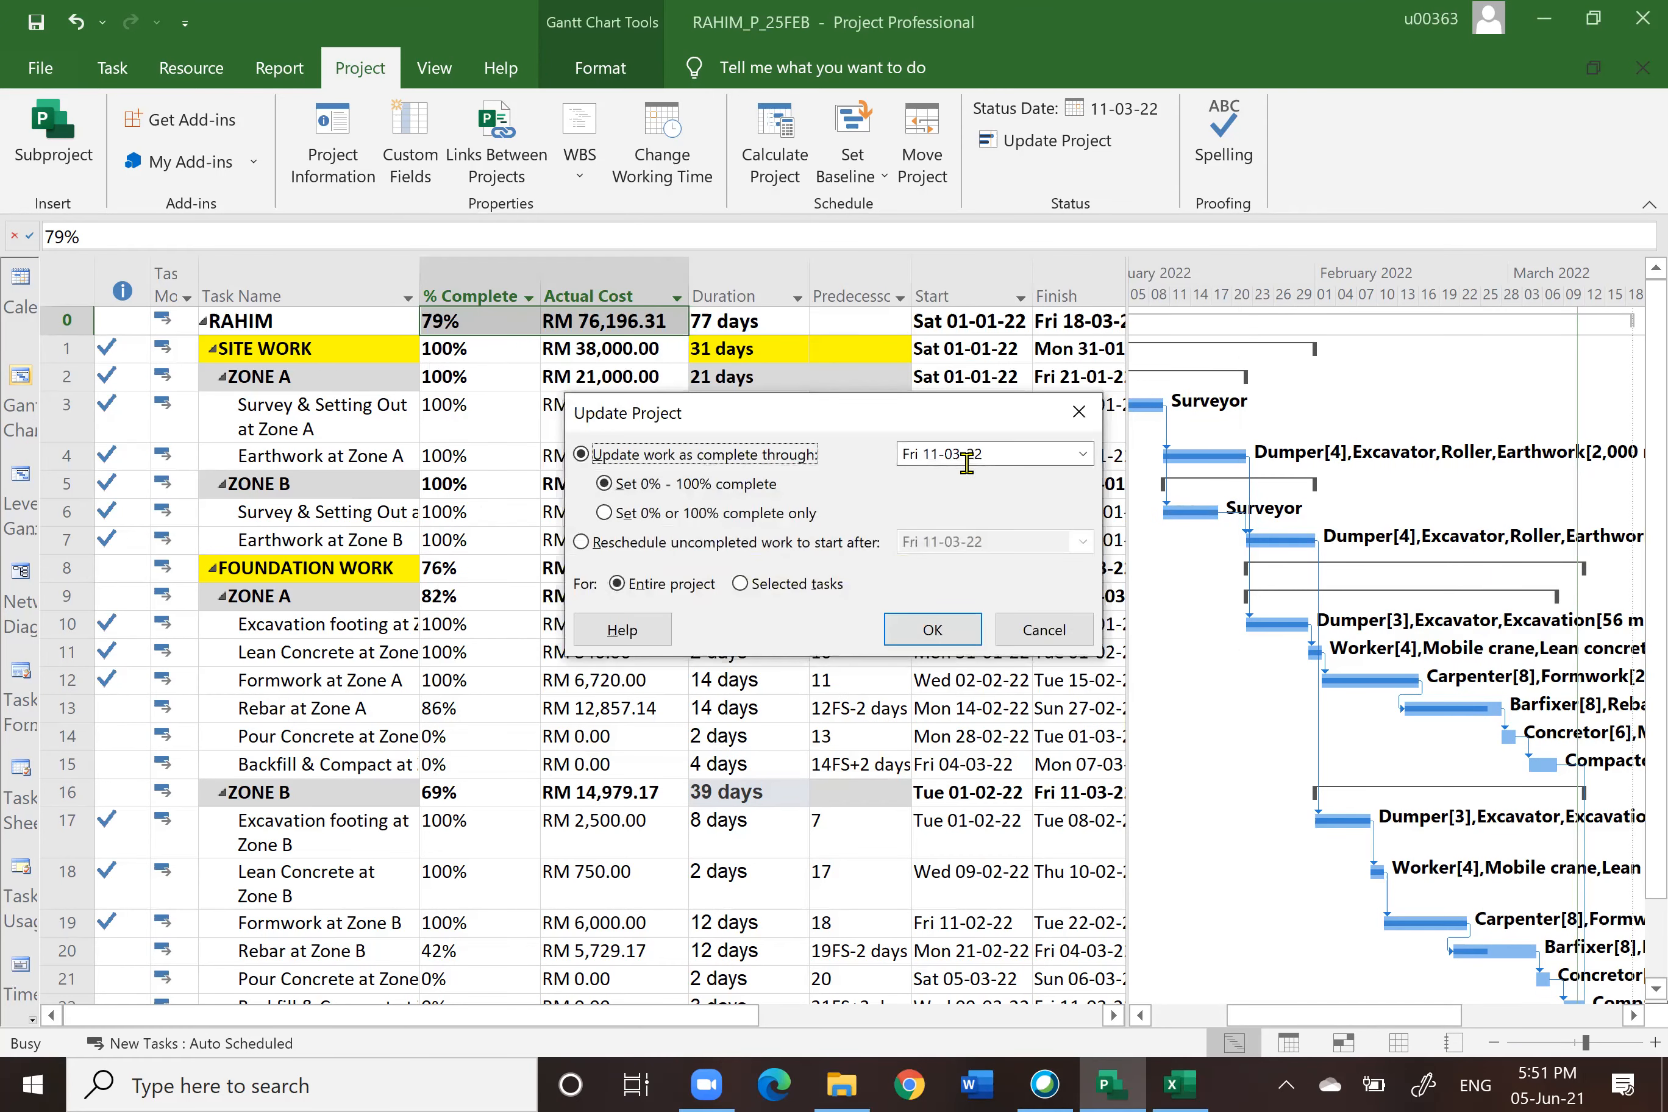
click(927, 629)
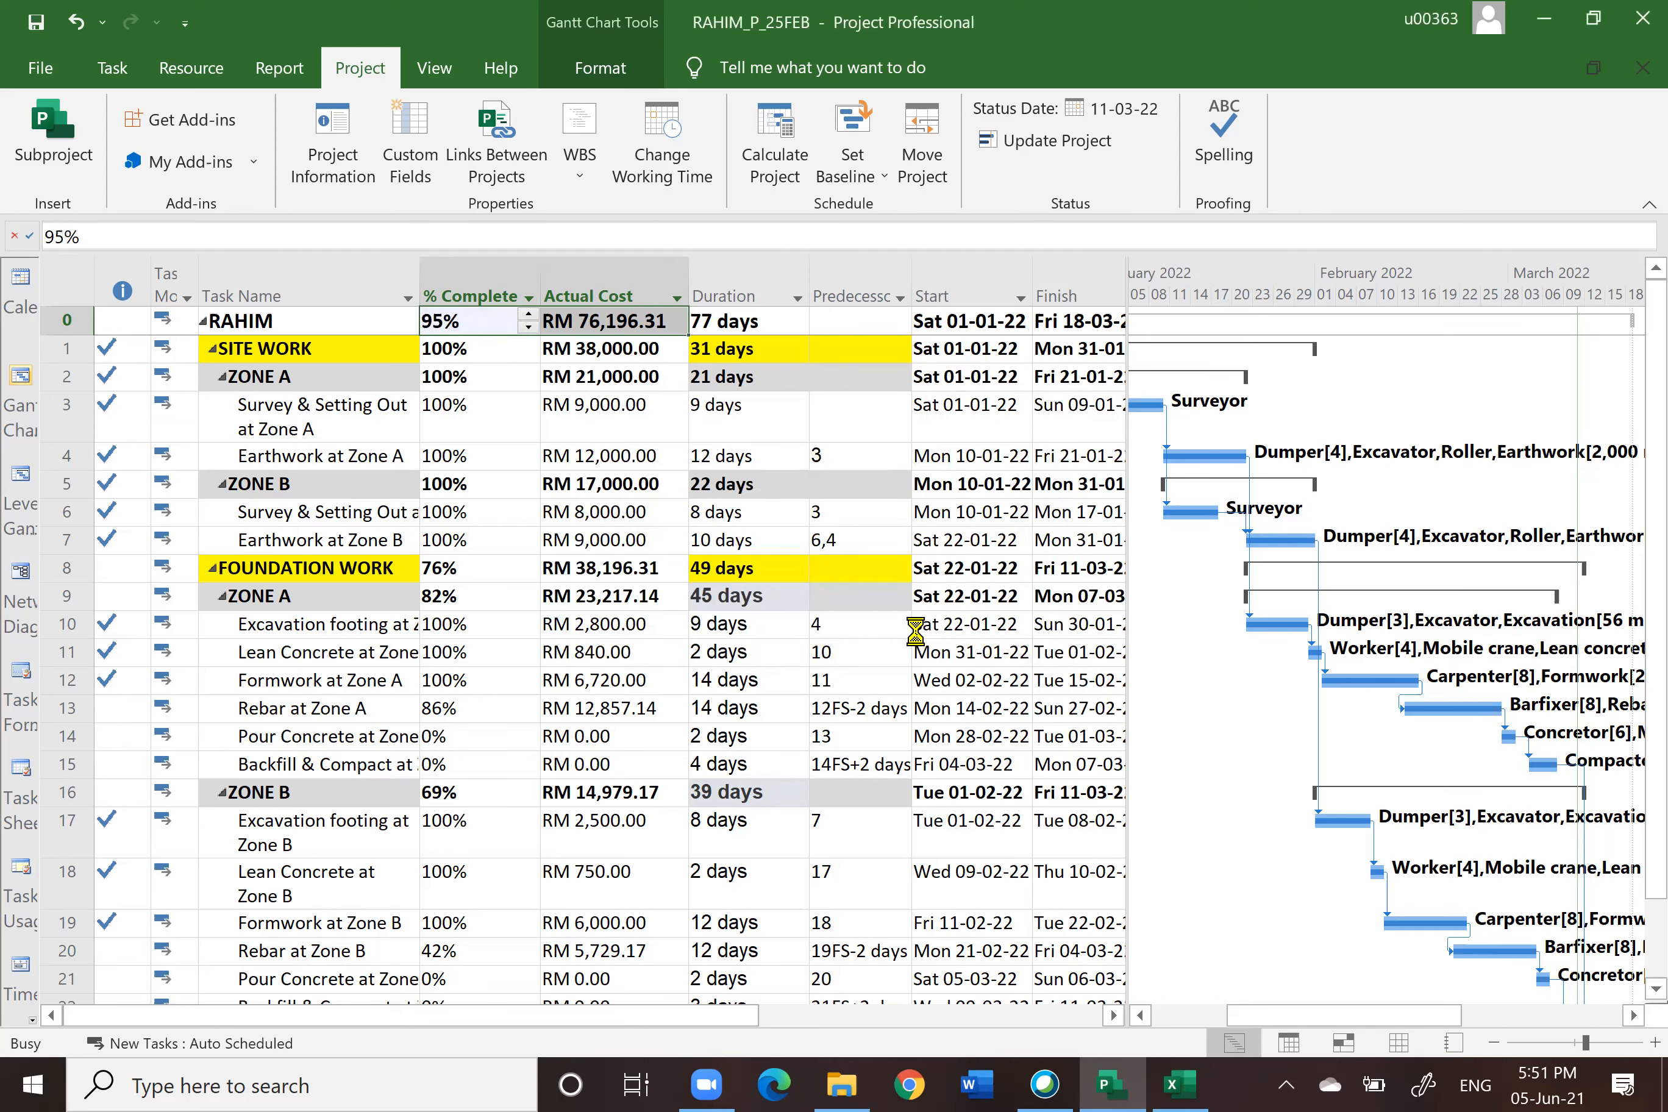
Step: Save the project as RAHIM_P_11MAC in the 2. PLAN folder
click(40, 70)
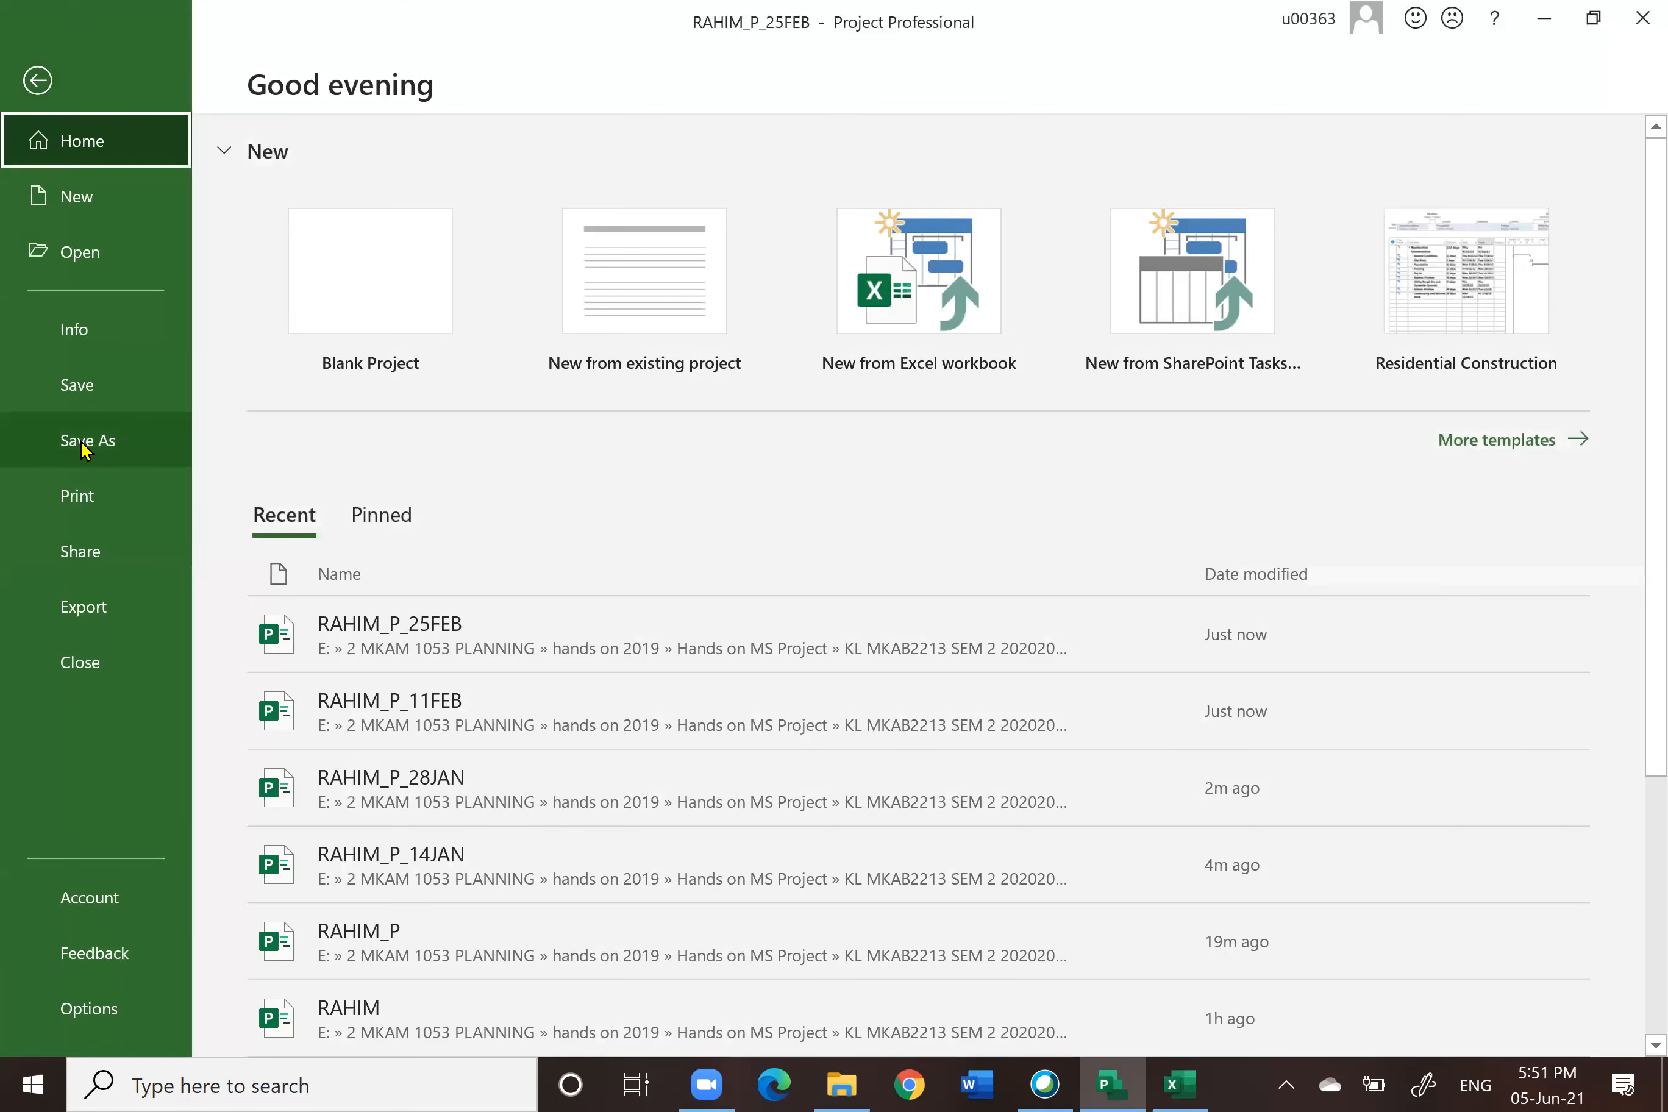
click(84, 443)
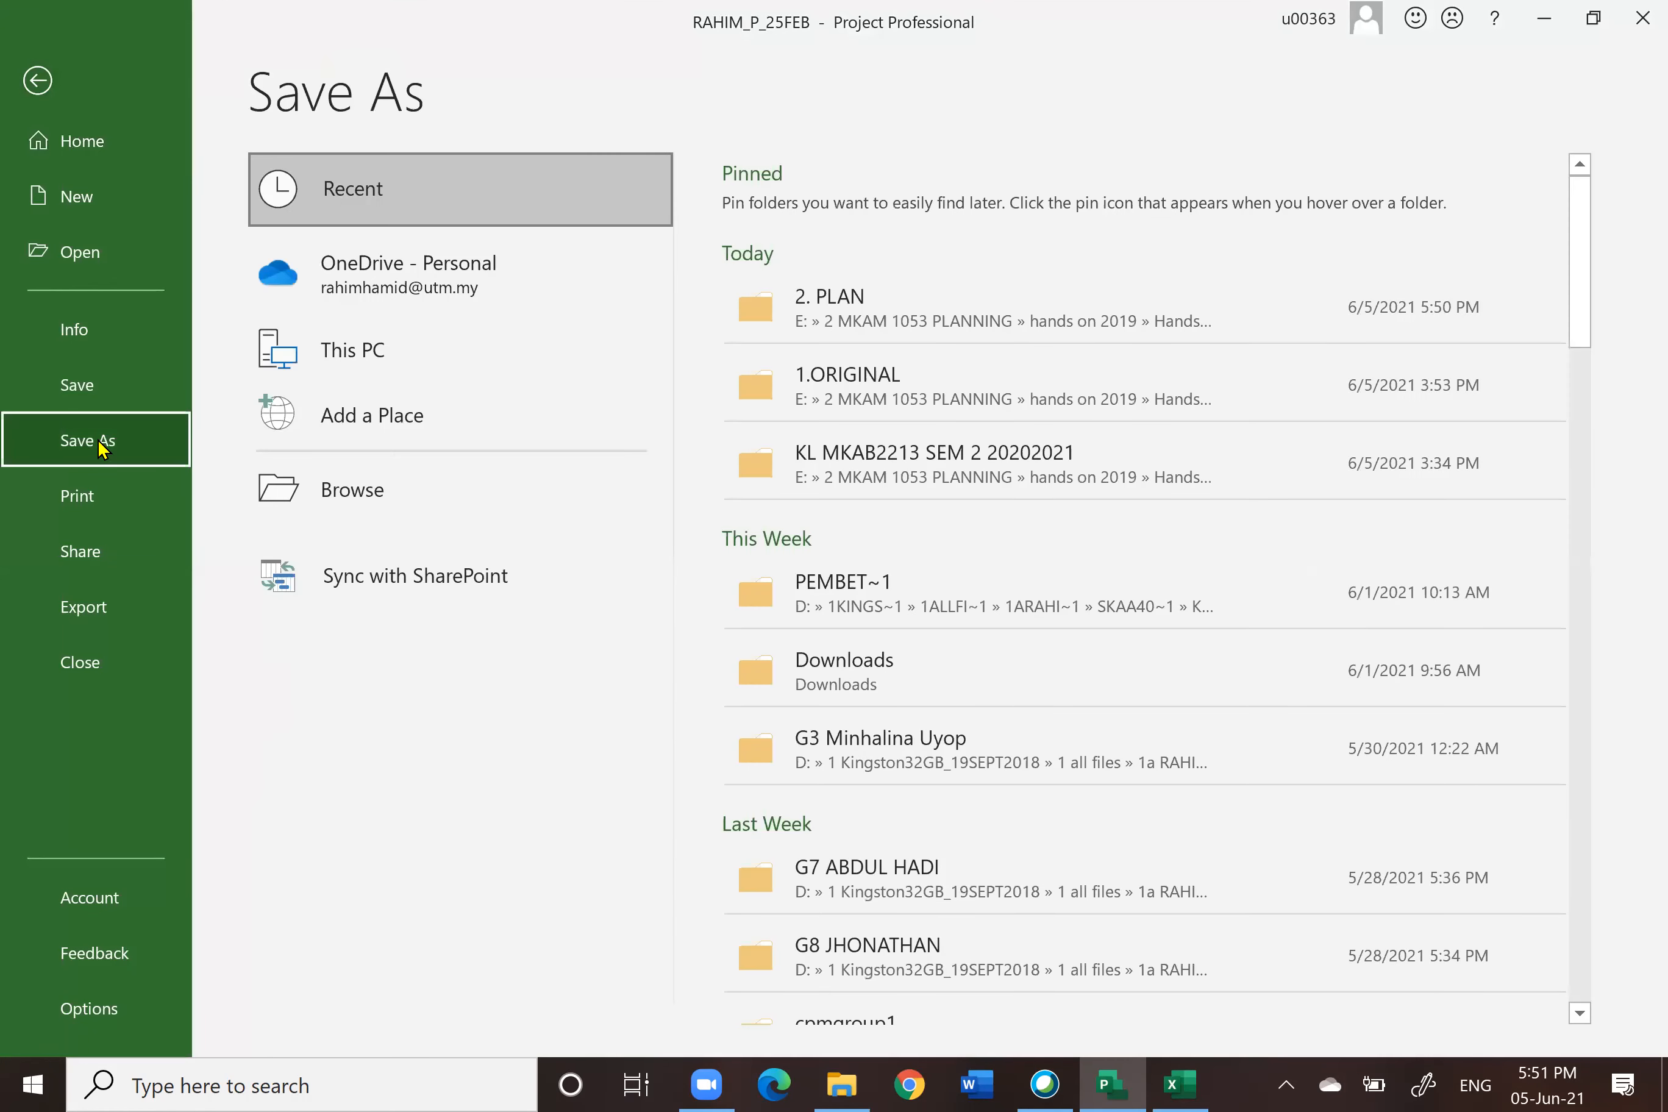
click(1044, 325)
click(313, 385)
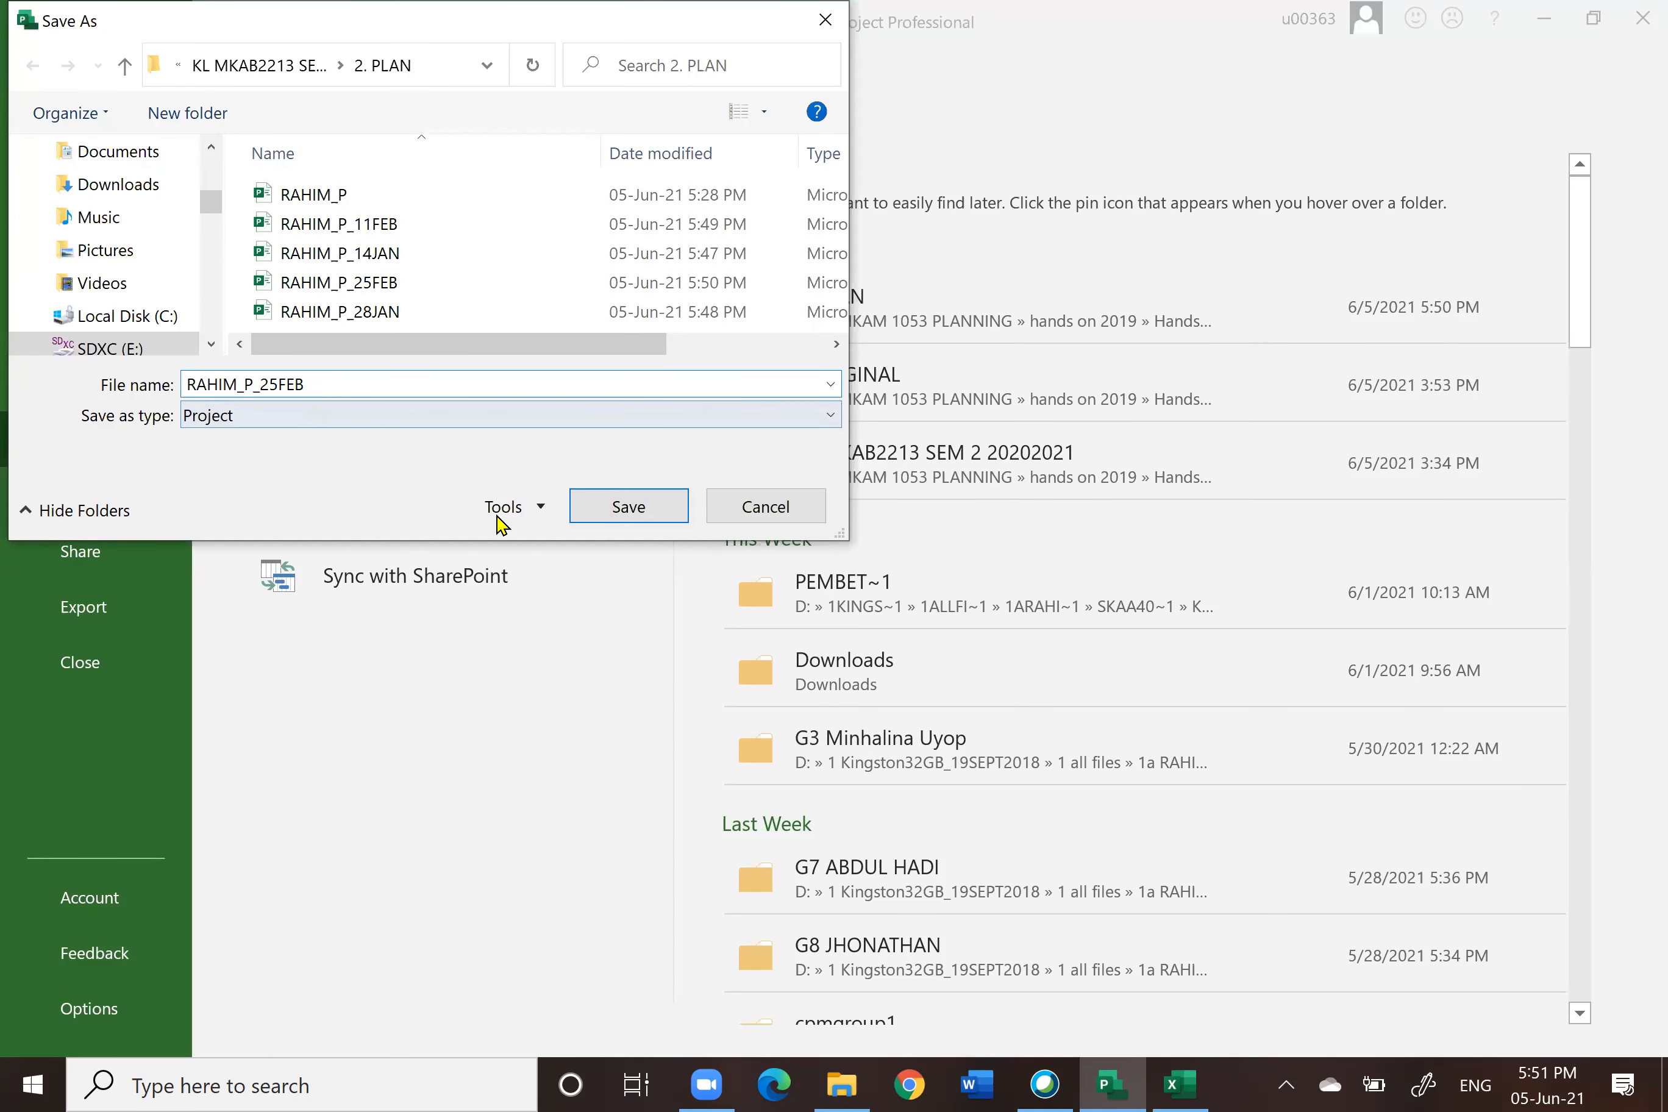
key(BackSpace)
key(BackSpace)
key(BackSpace)
key(BackSpace)
key(BackSpace)
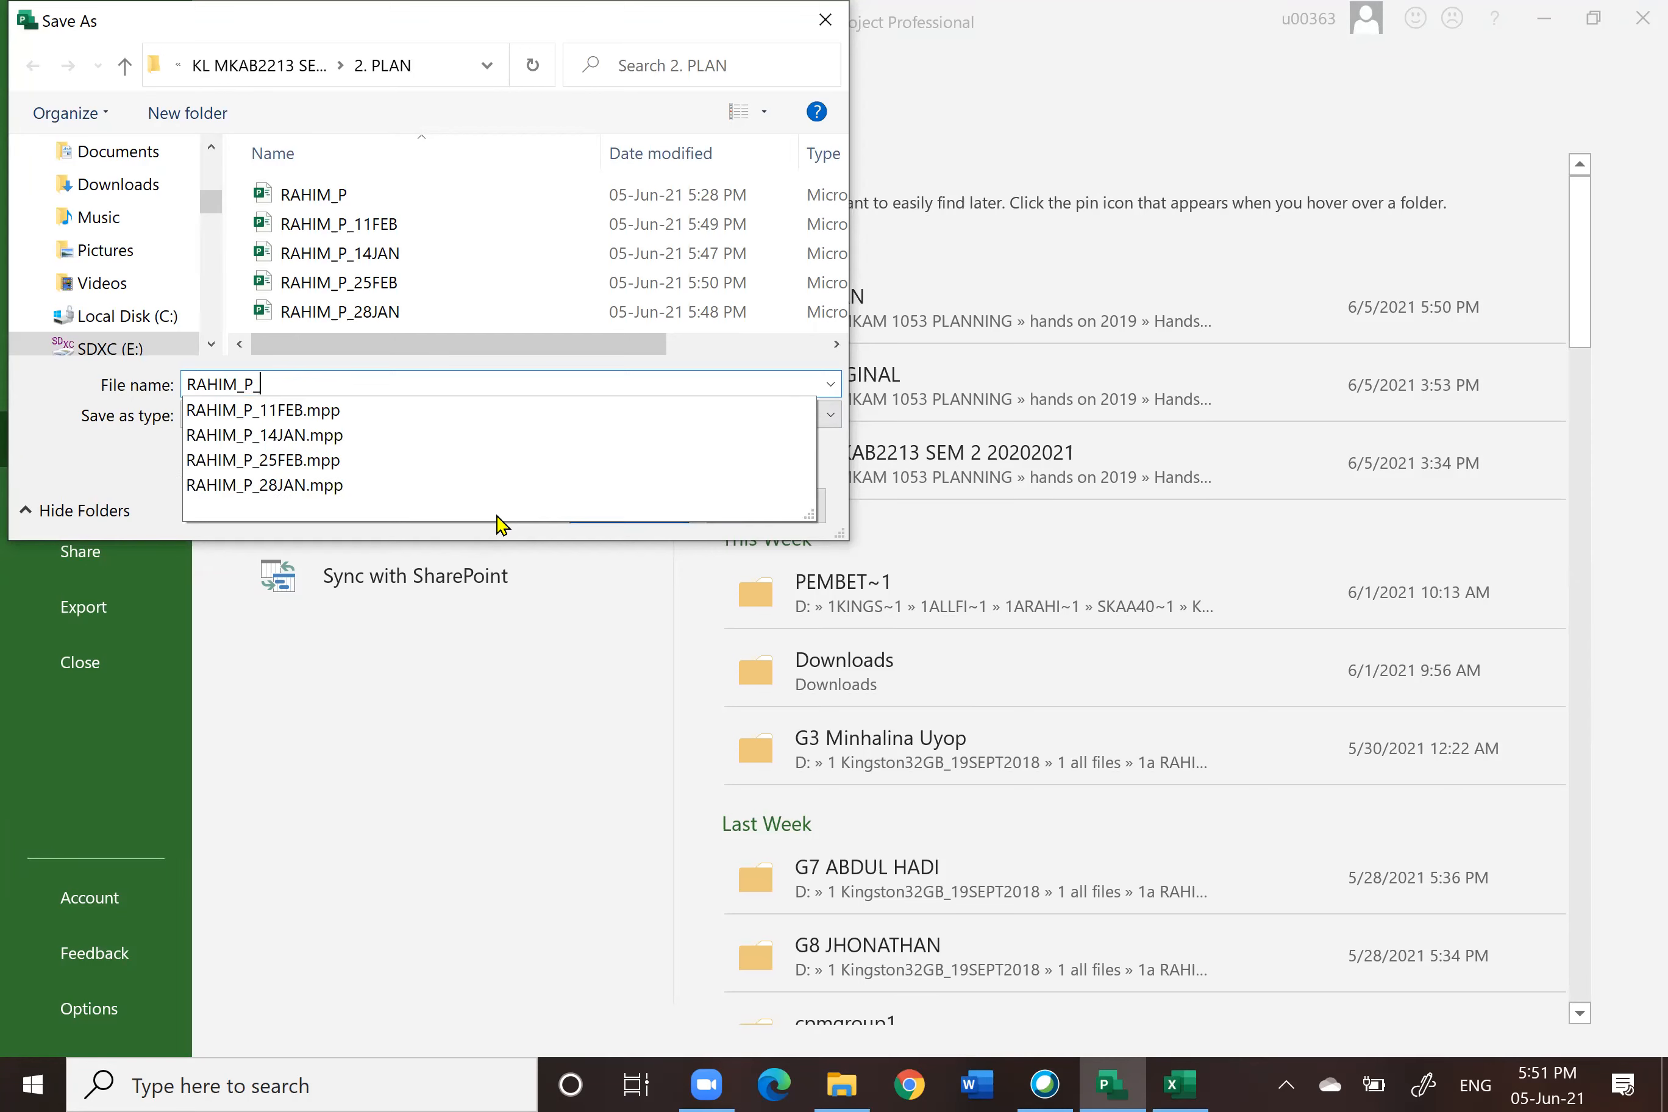
text(11)
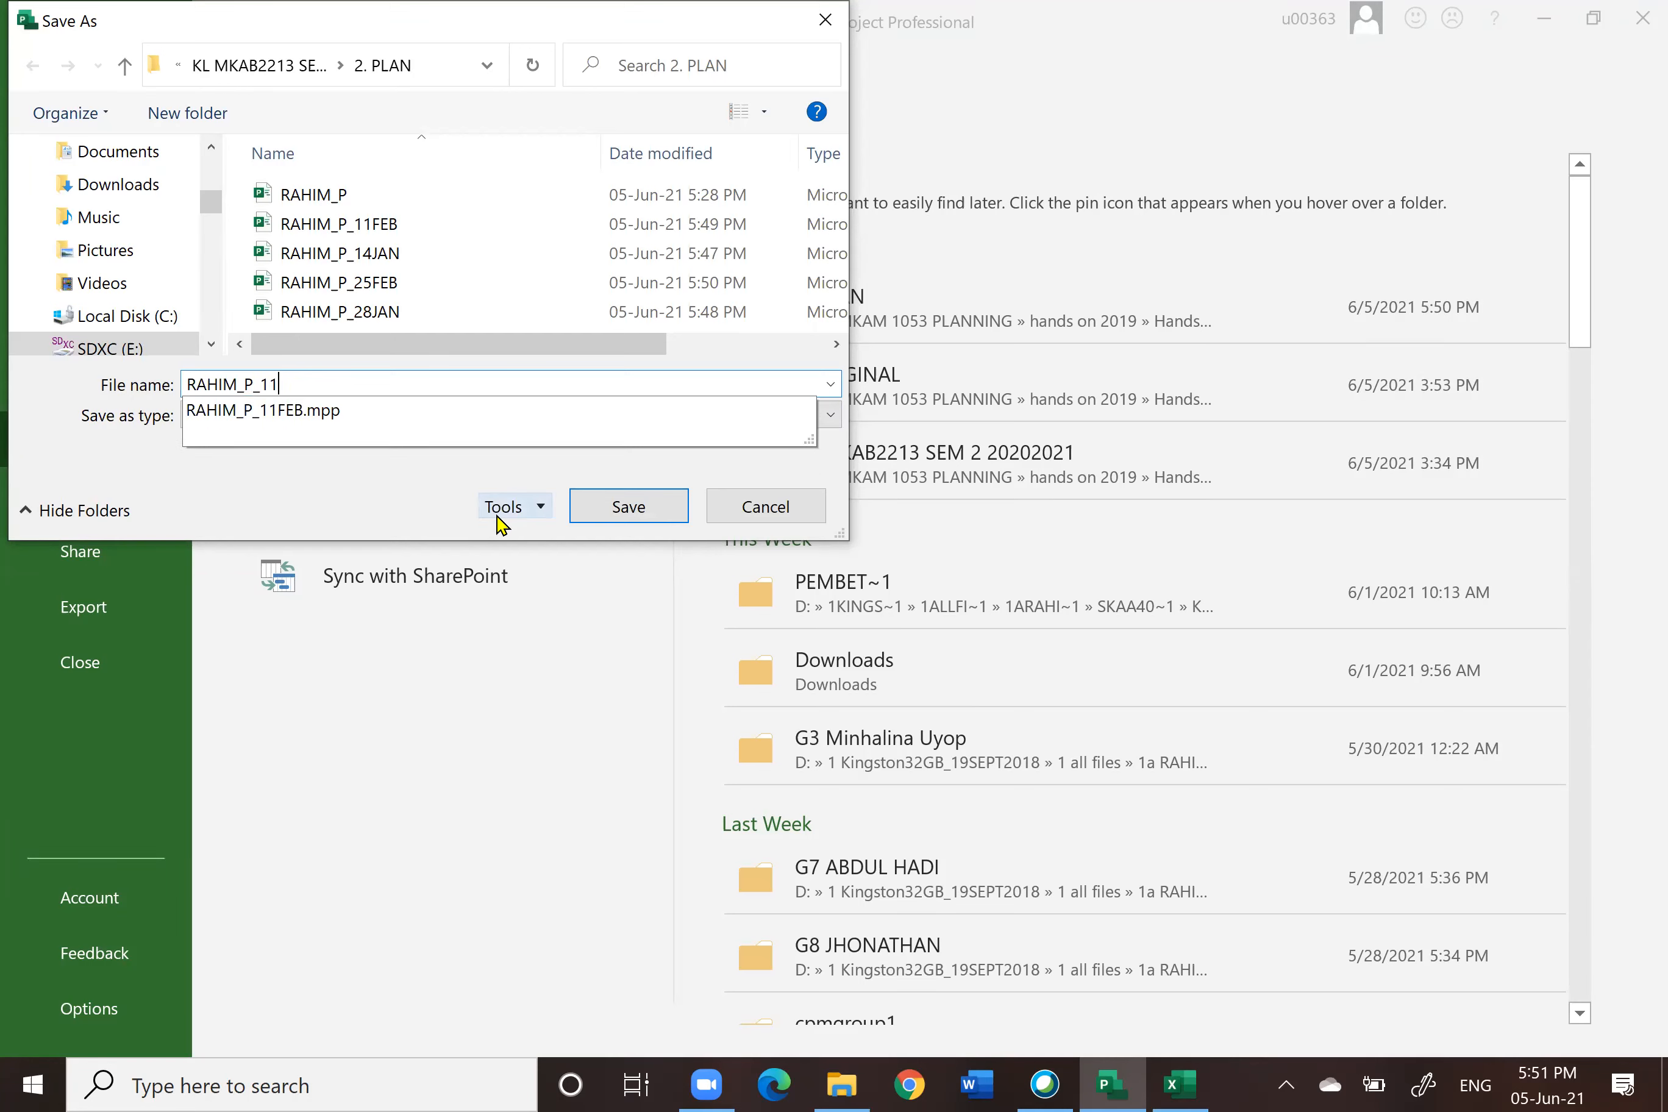
text(MAC)
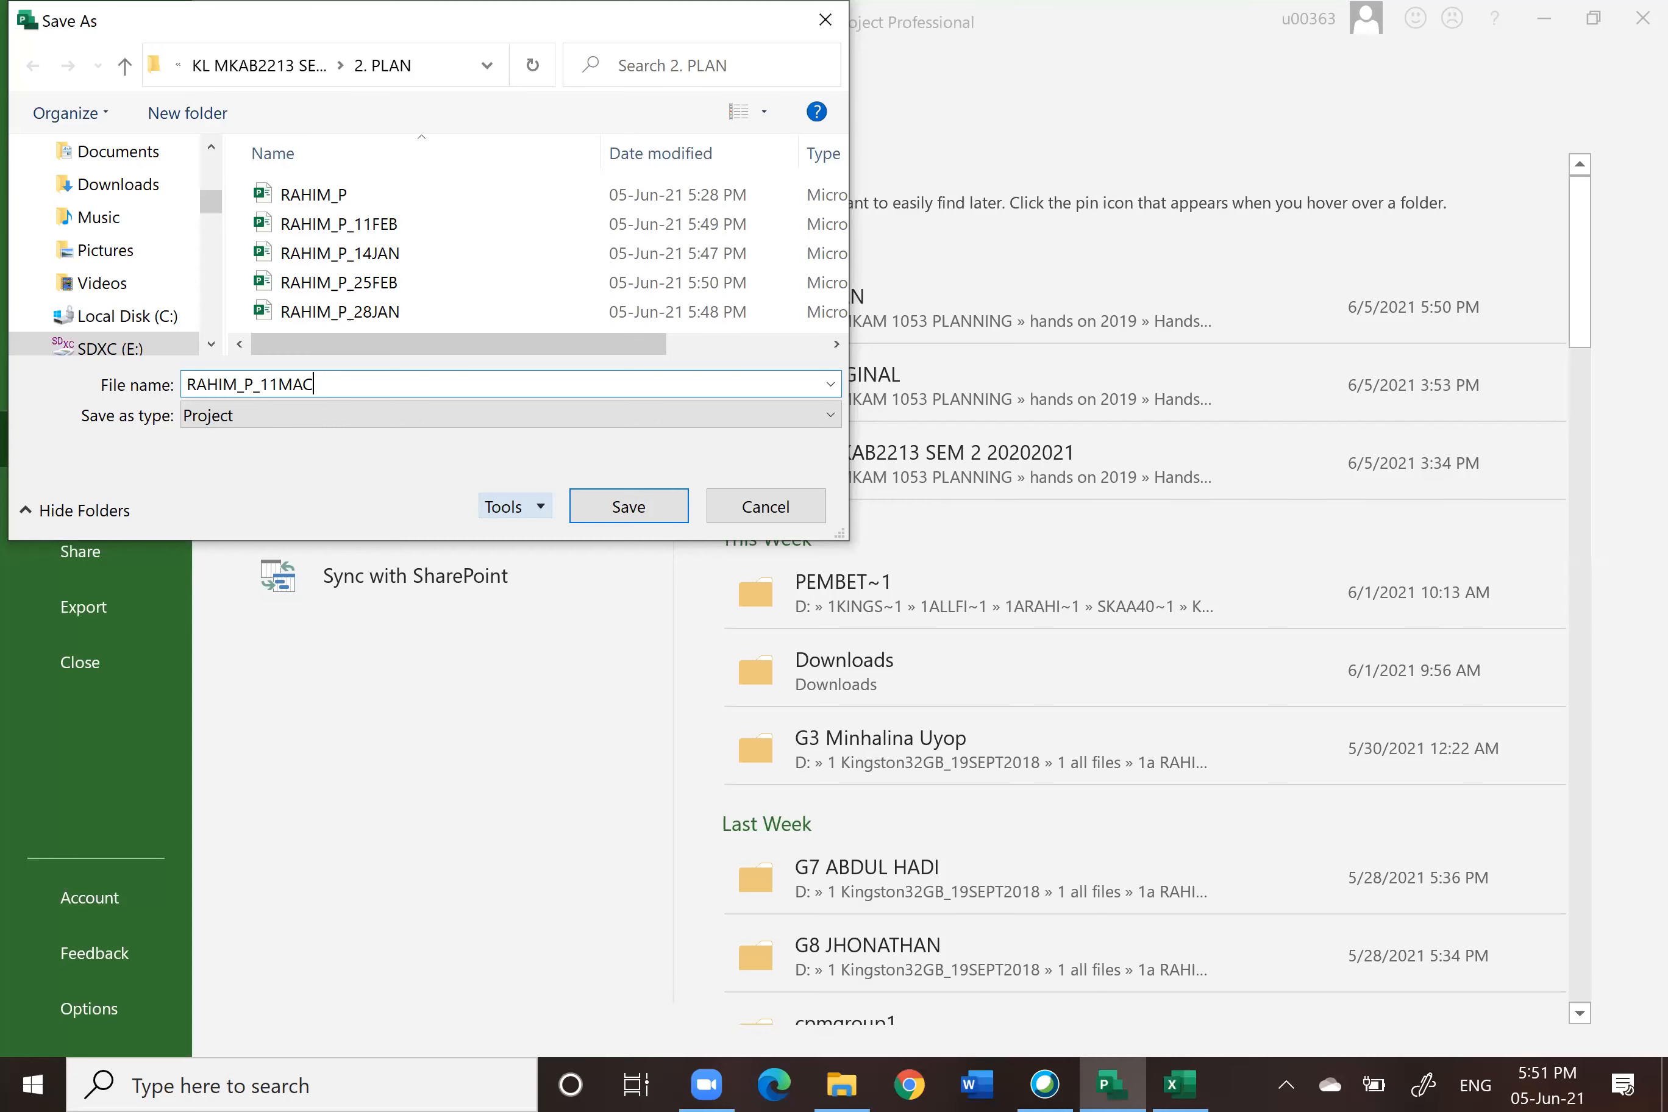
click(631, 510)
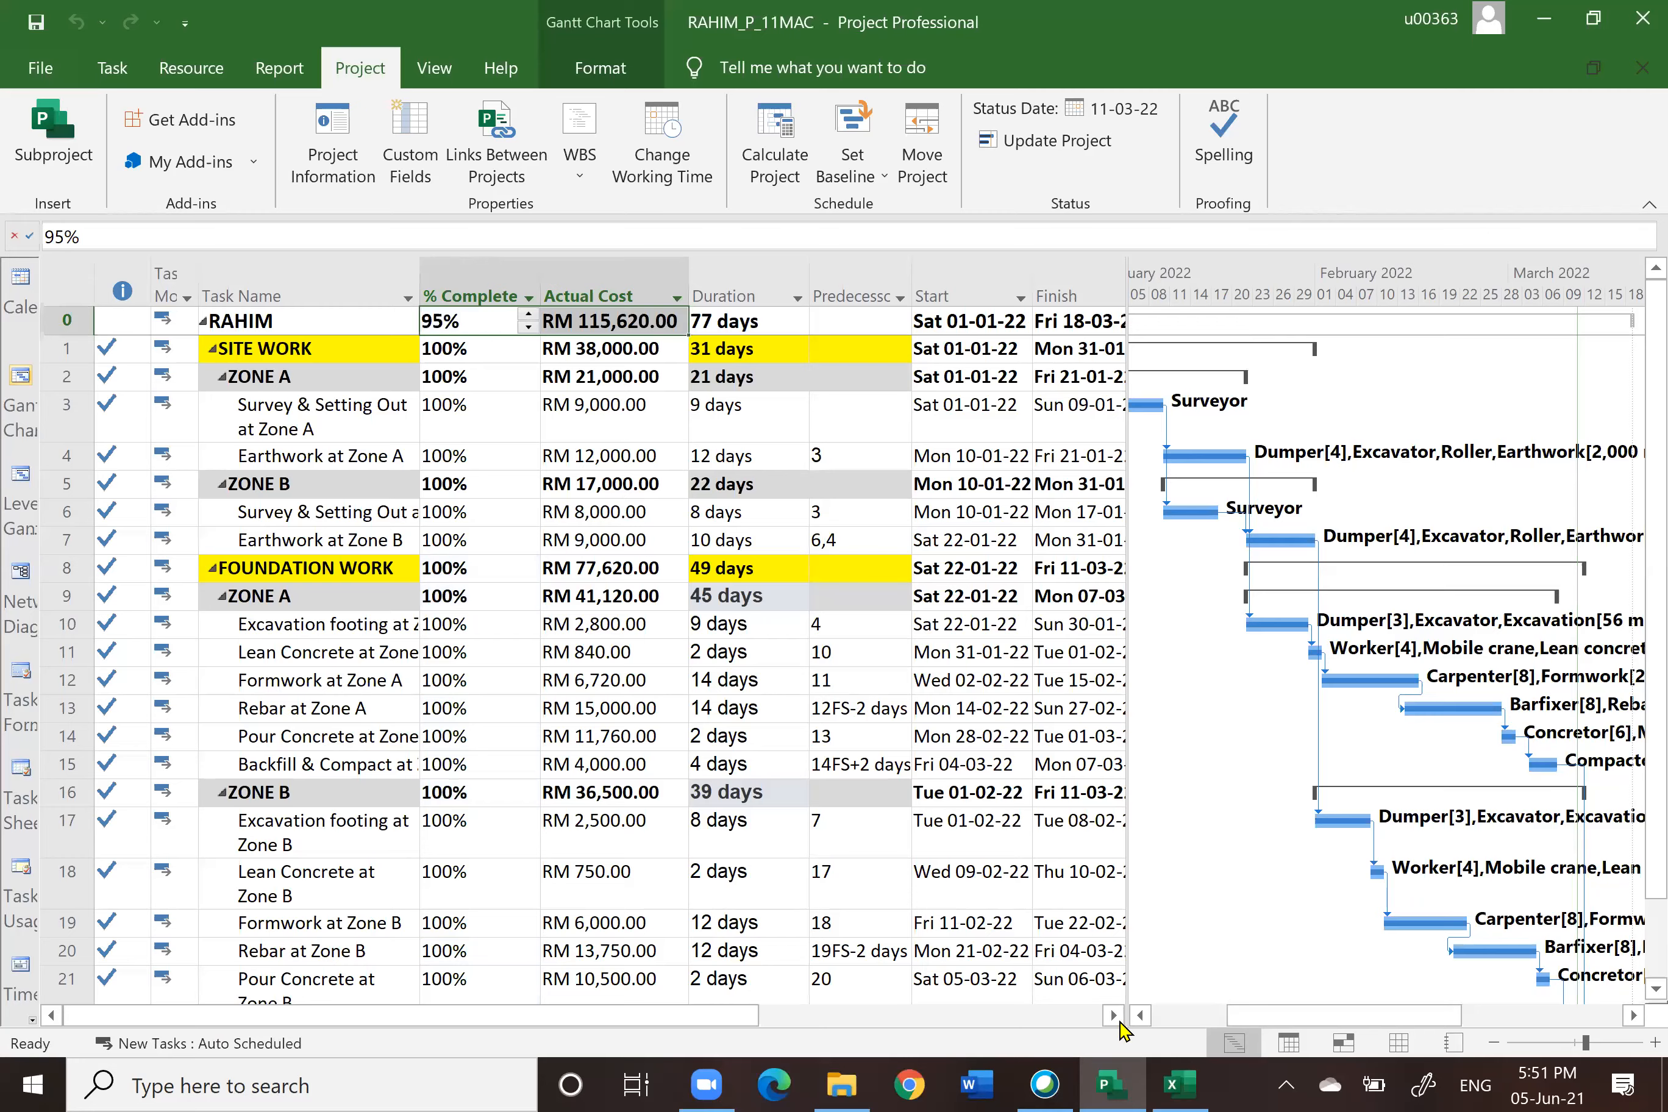
Step: Compare the project summary's % complete and actual cost with the workbook's 11/3/2022 row on Sheet1
click(1181, 1084)
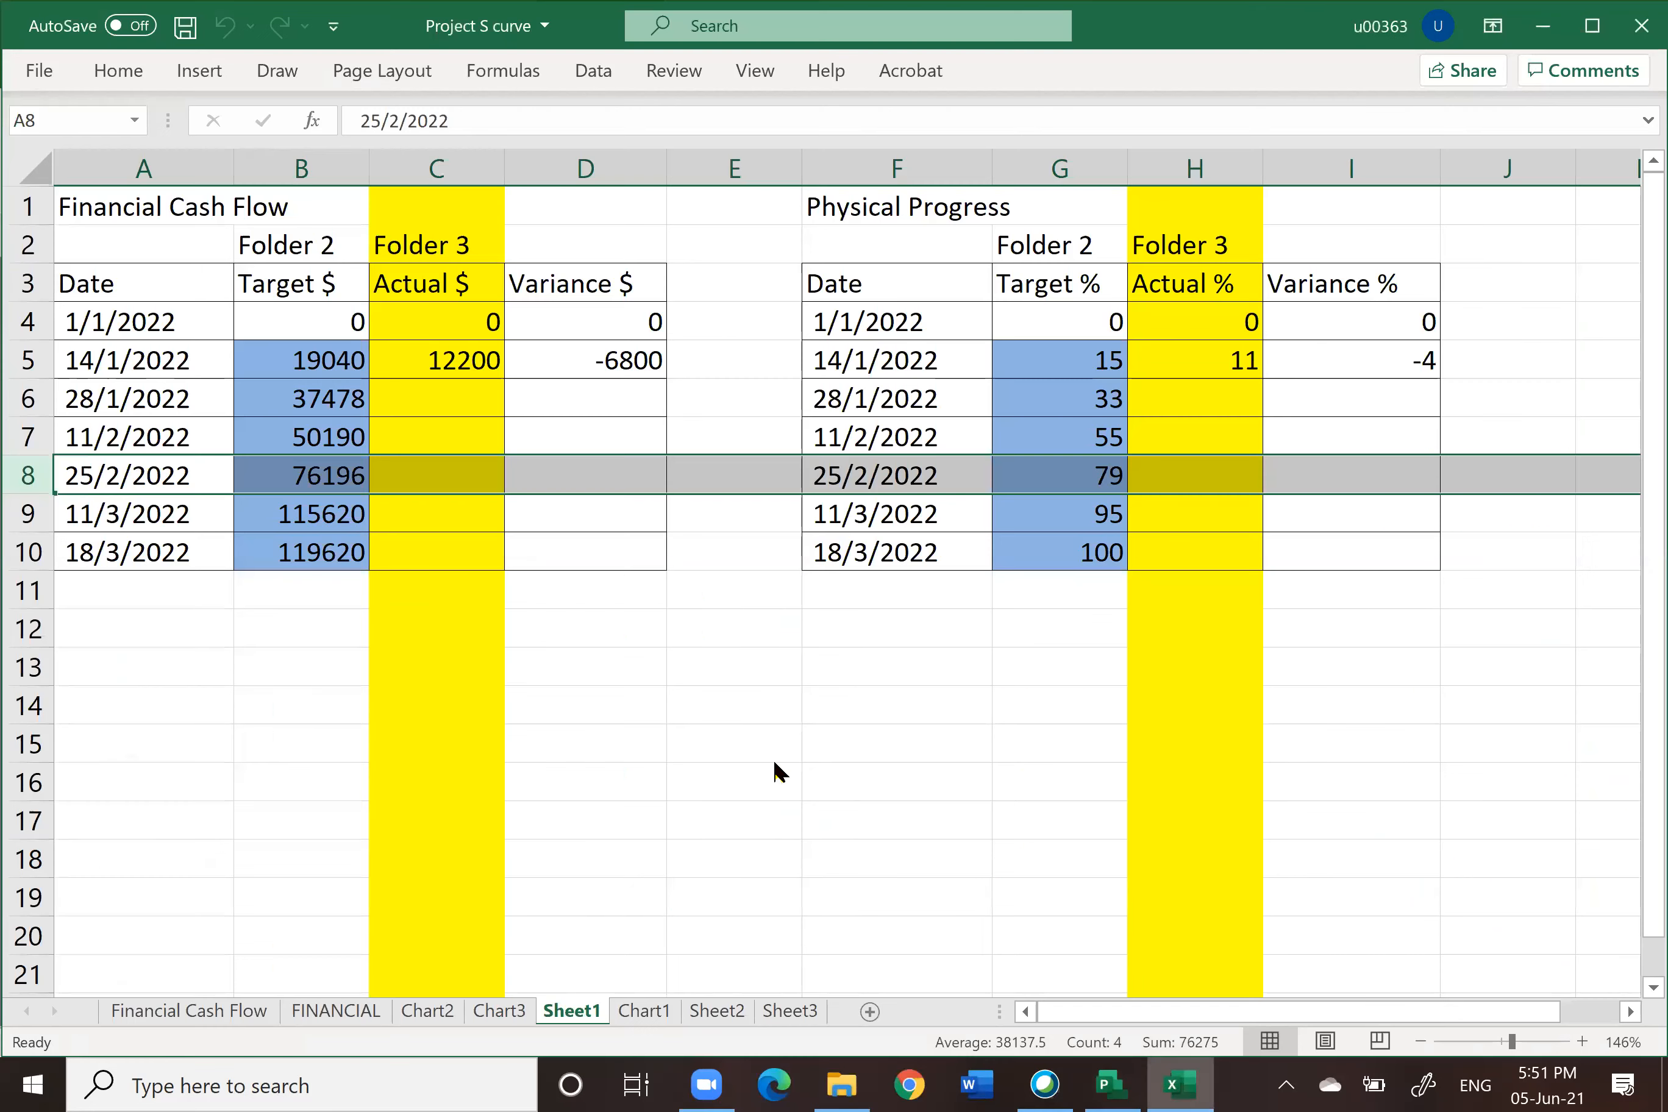
click(25, 514)
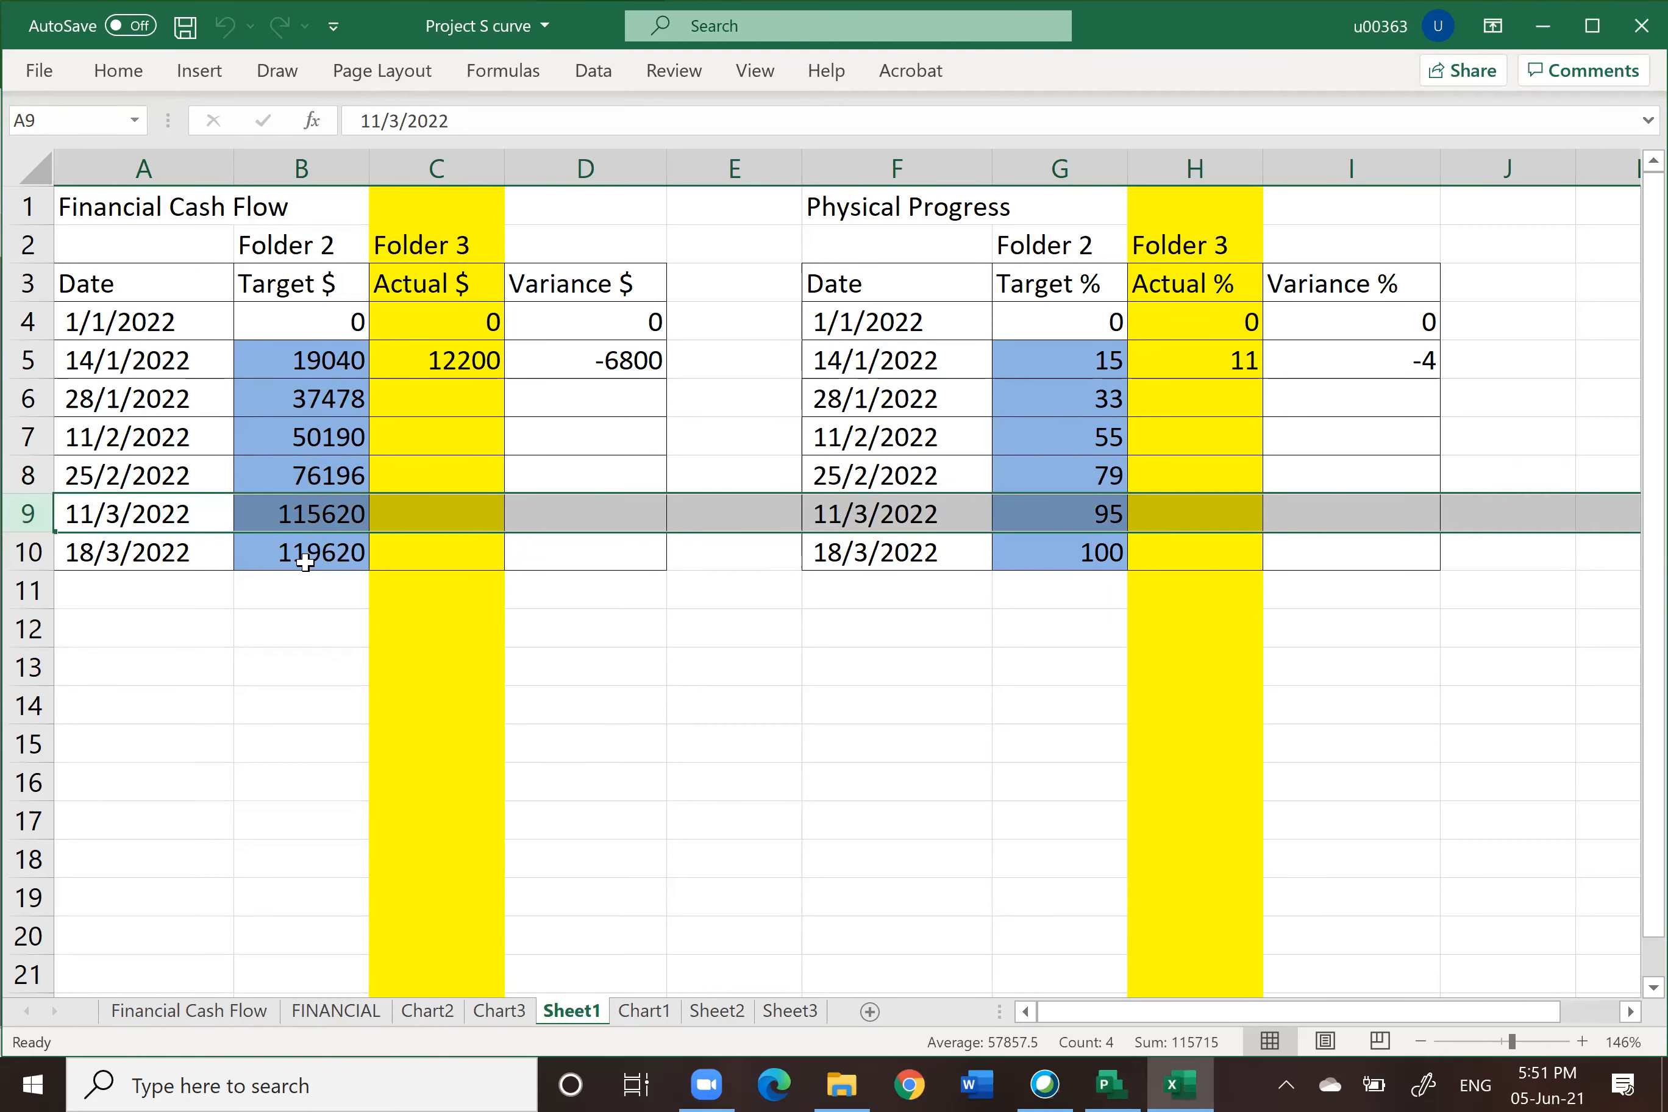
click(1111, 1083)
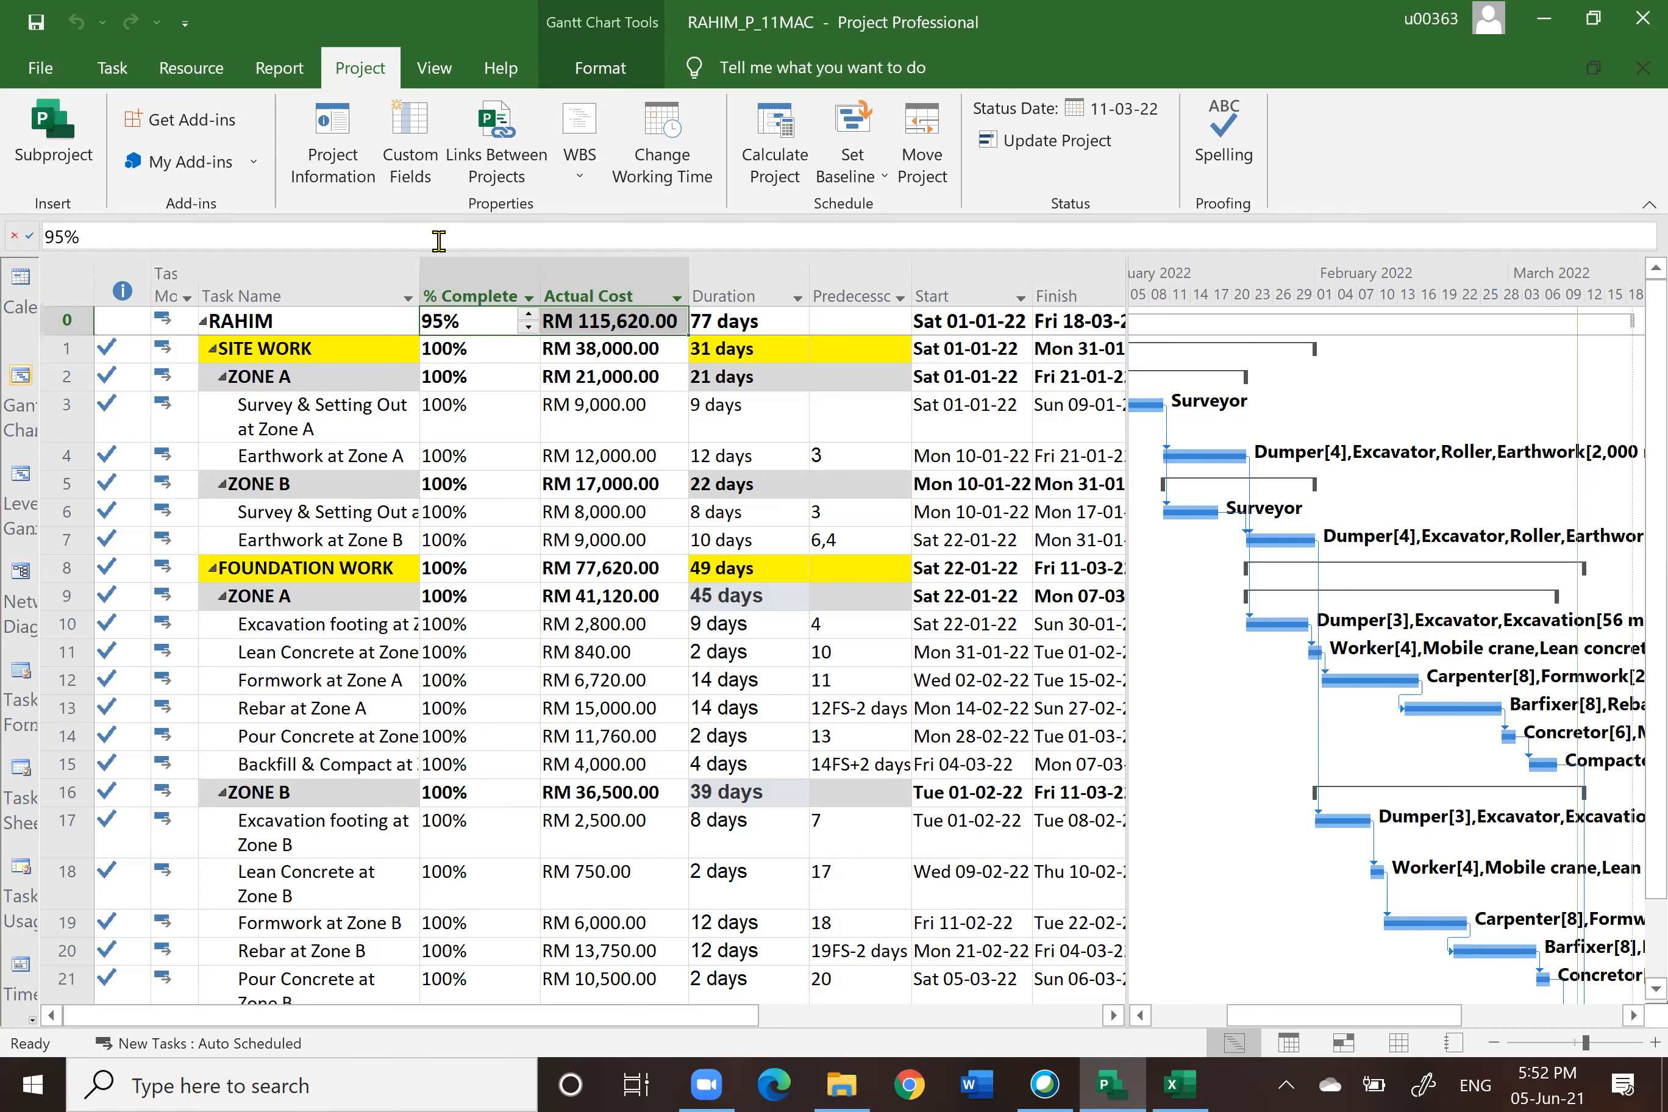
Step: Set the project's current and status dates to 18 March 2022
click(341, 142)
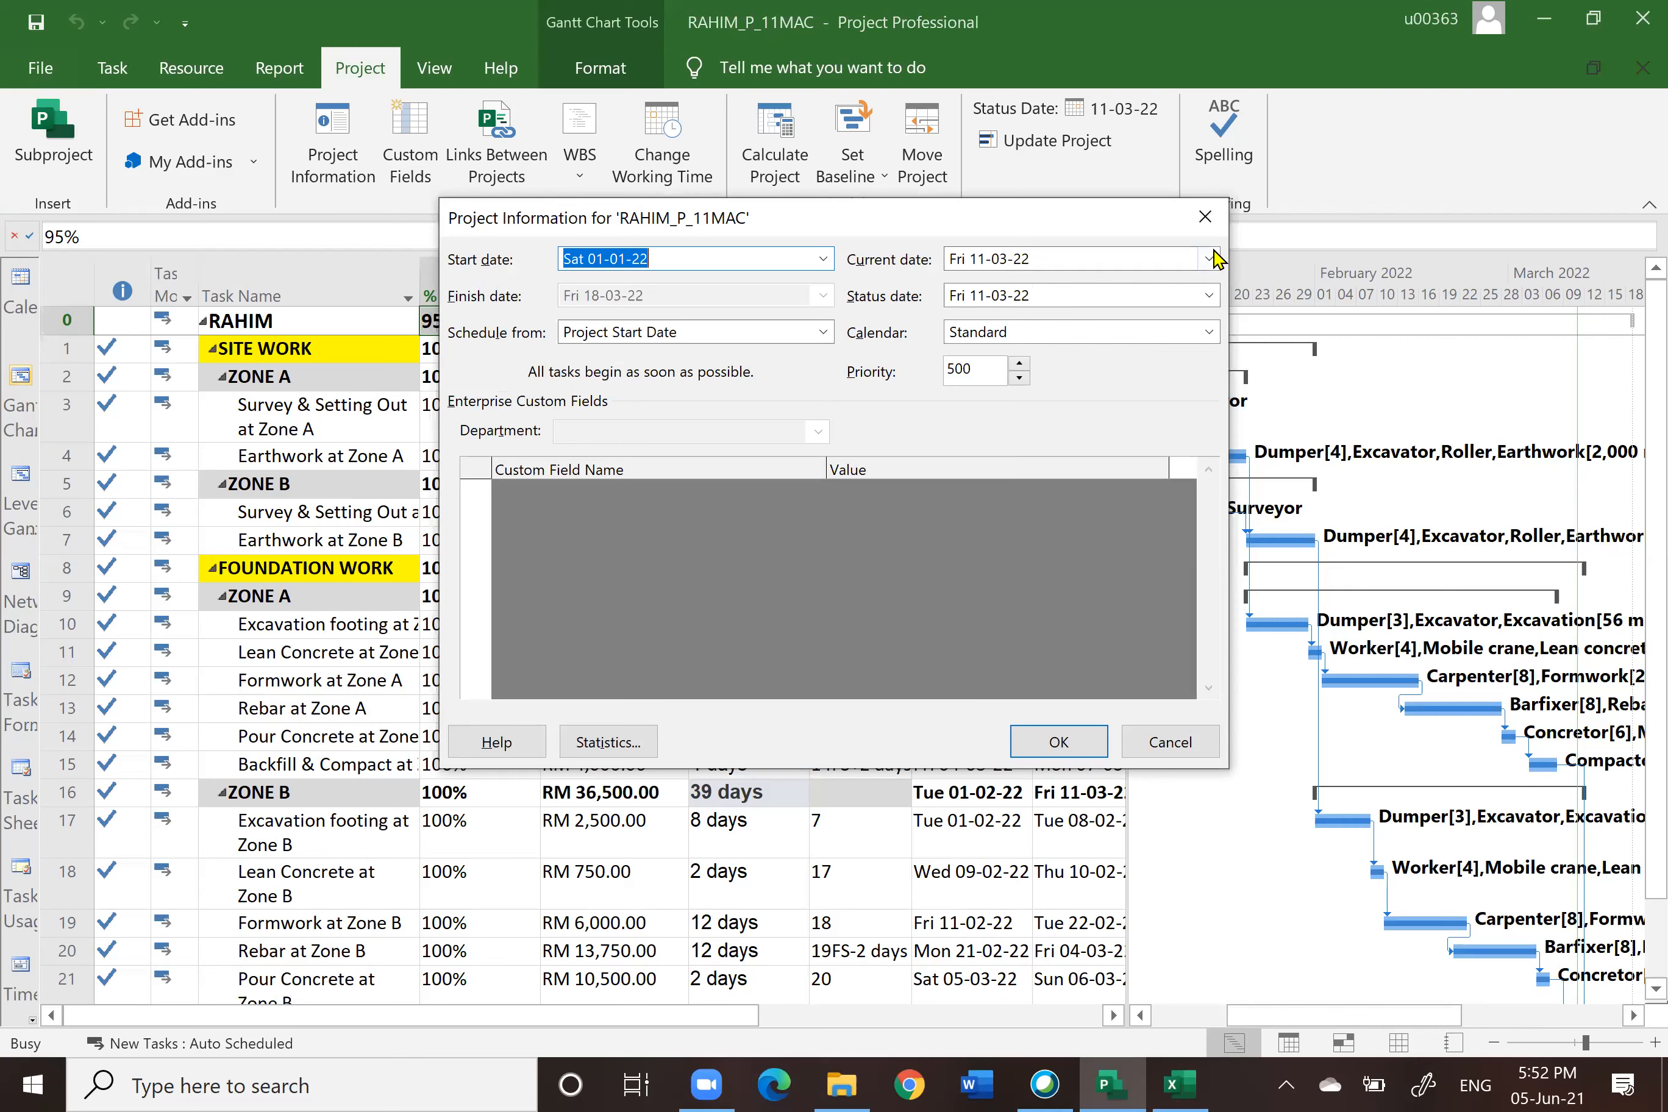
click(1211, 259)
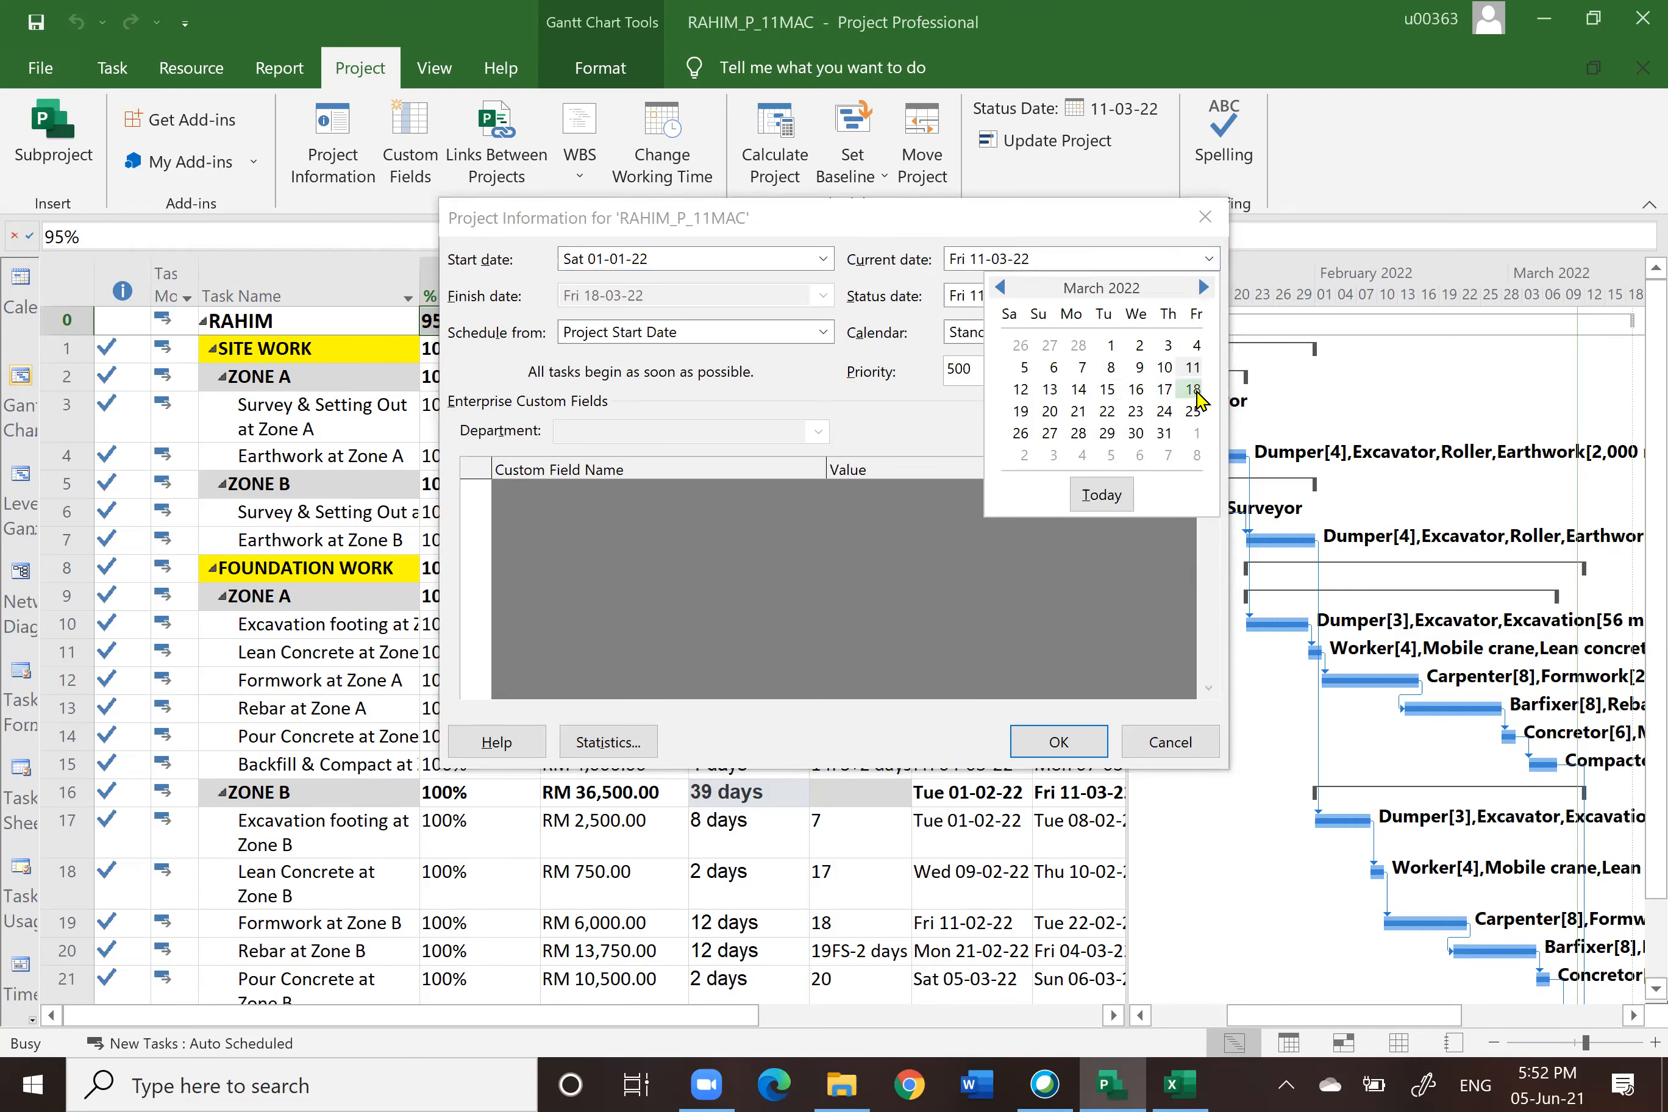
click(1195, 392)
click(1209, 293)
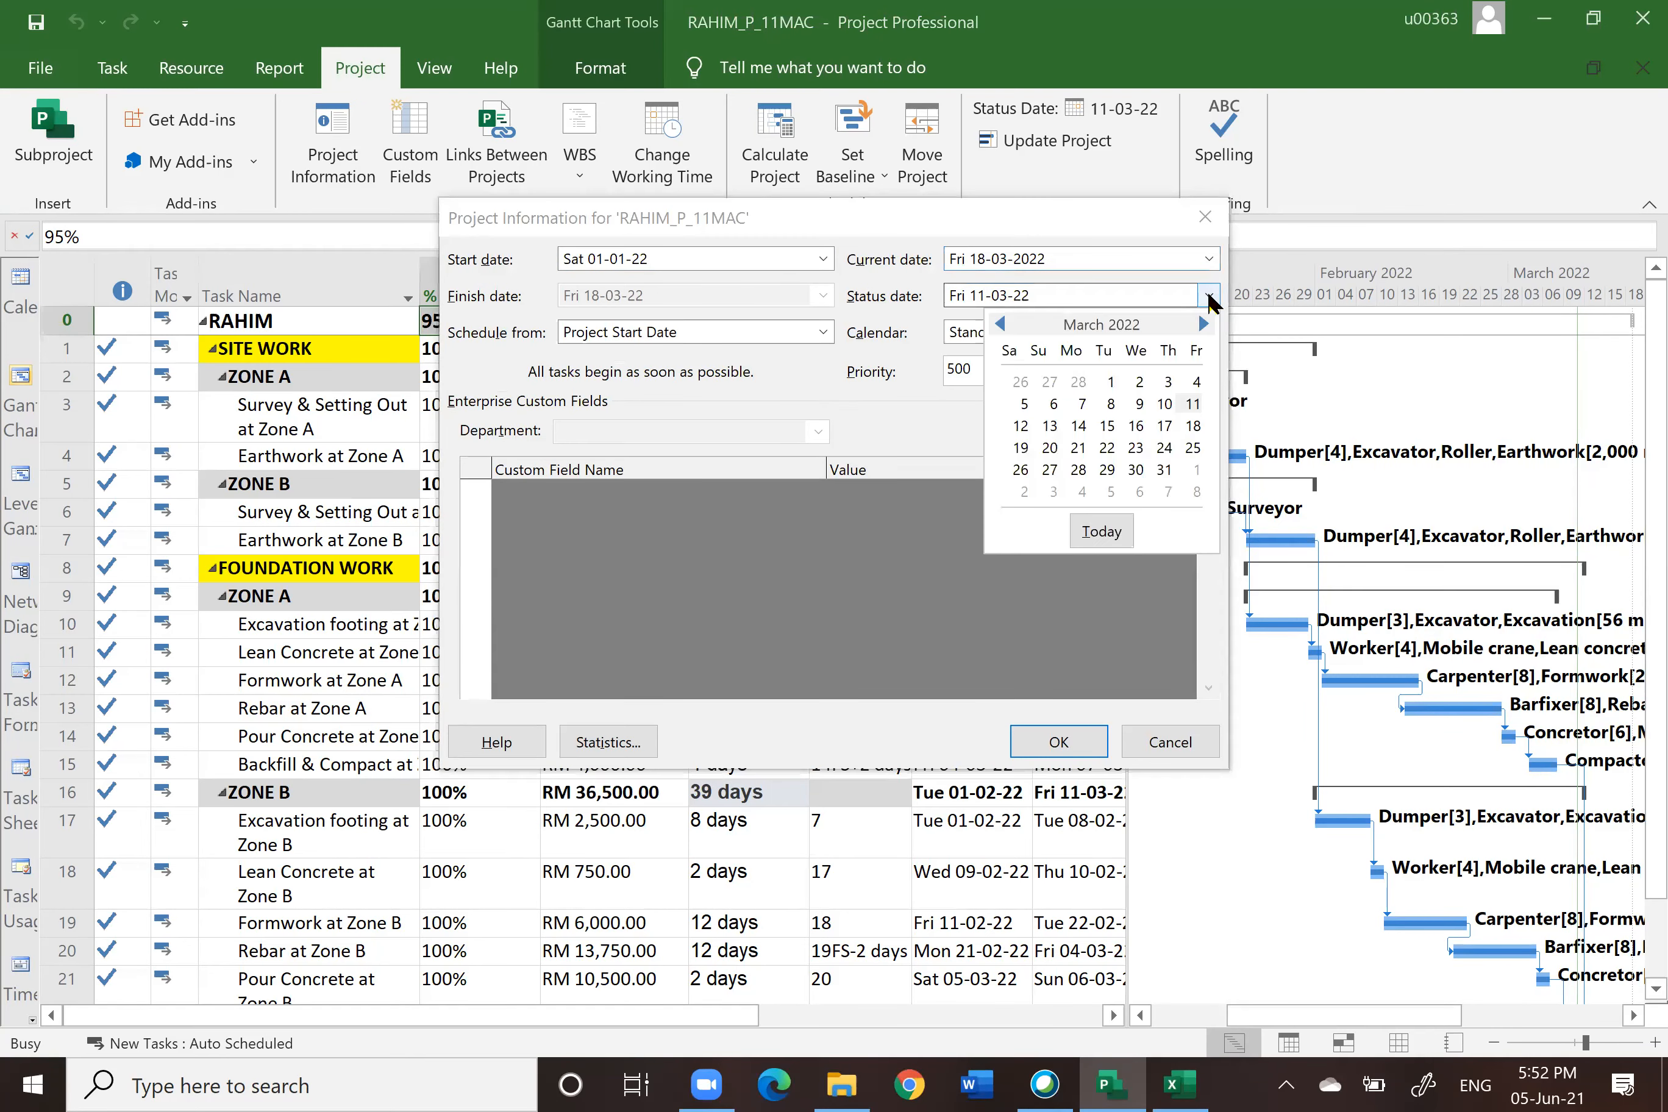
click(1194, 426)
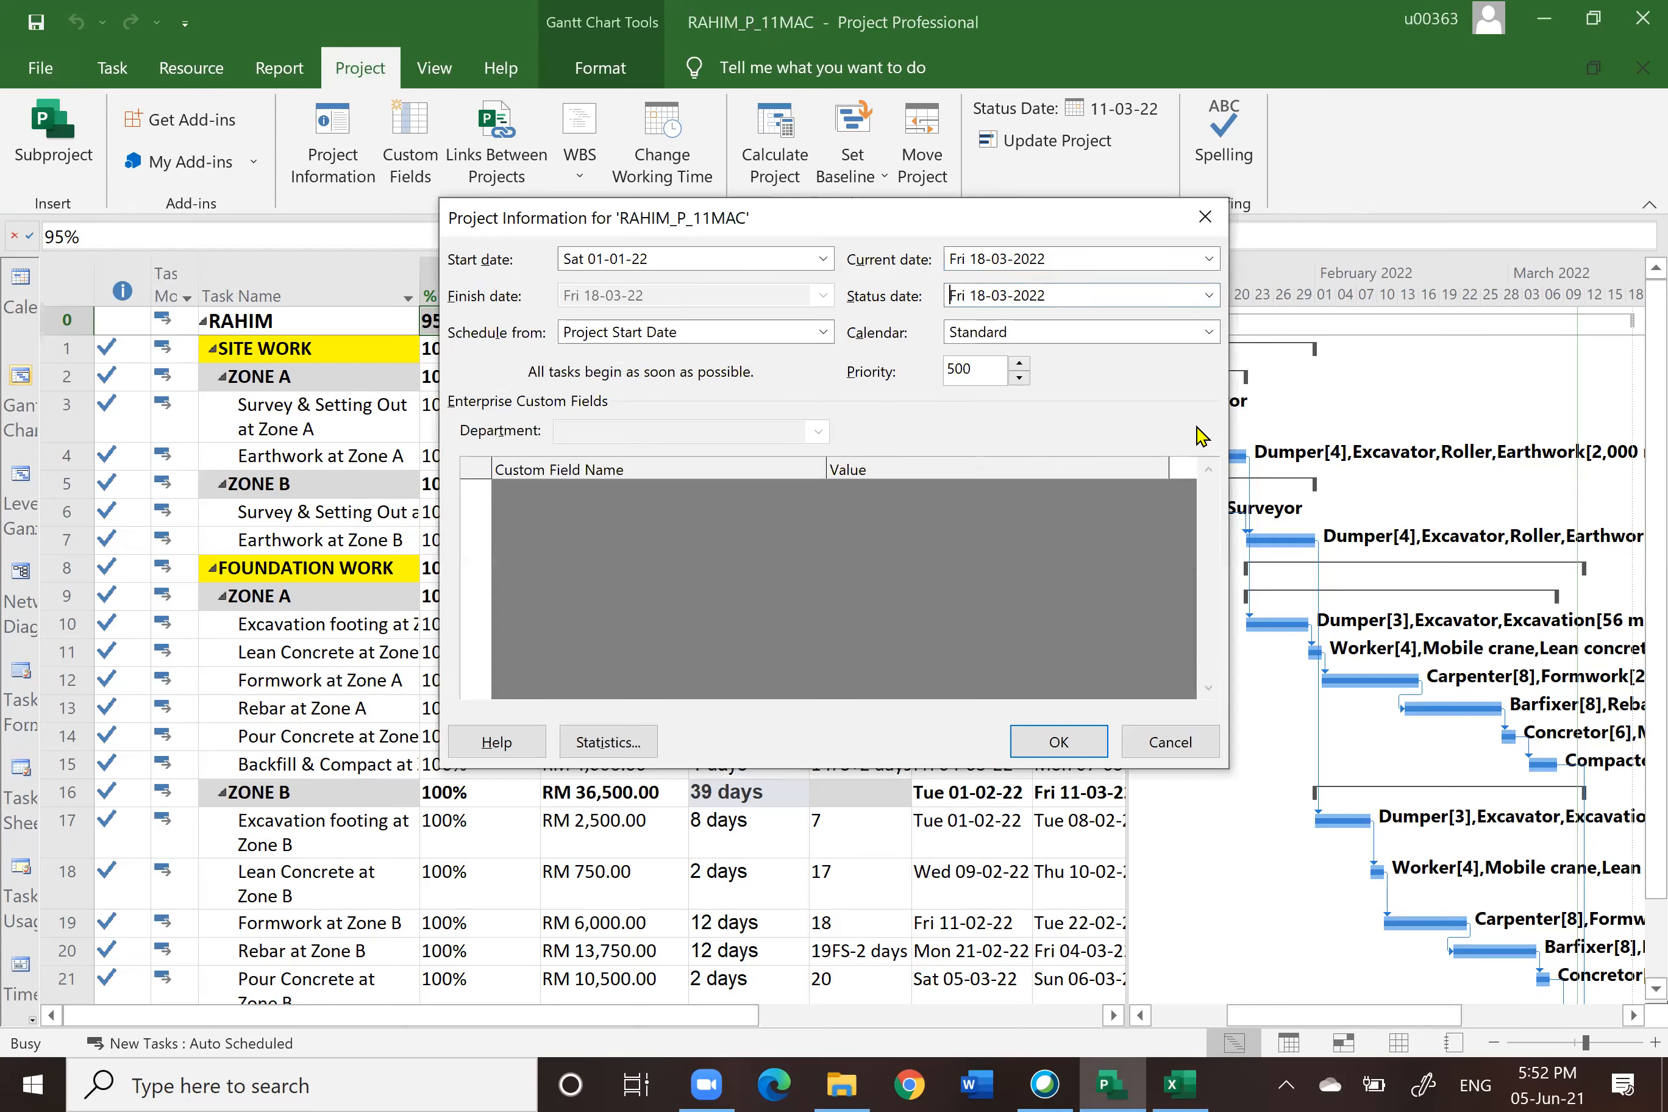
click(1060, 742)
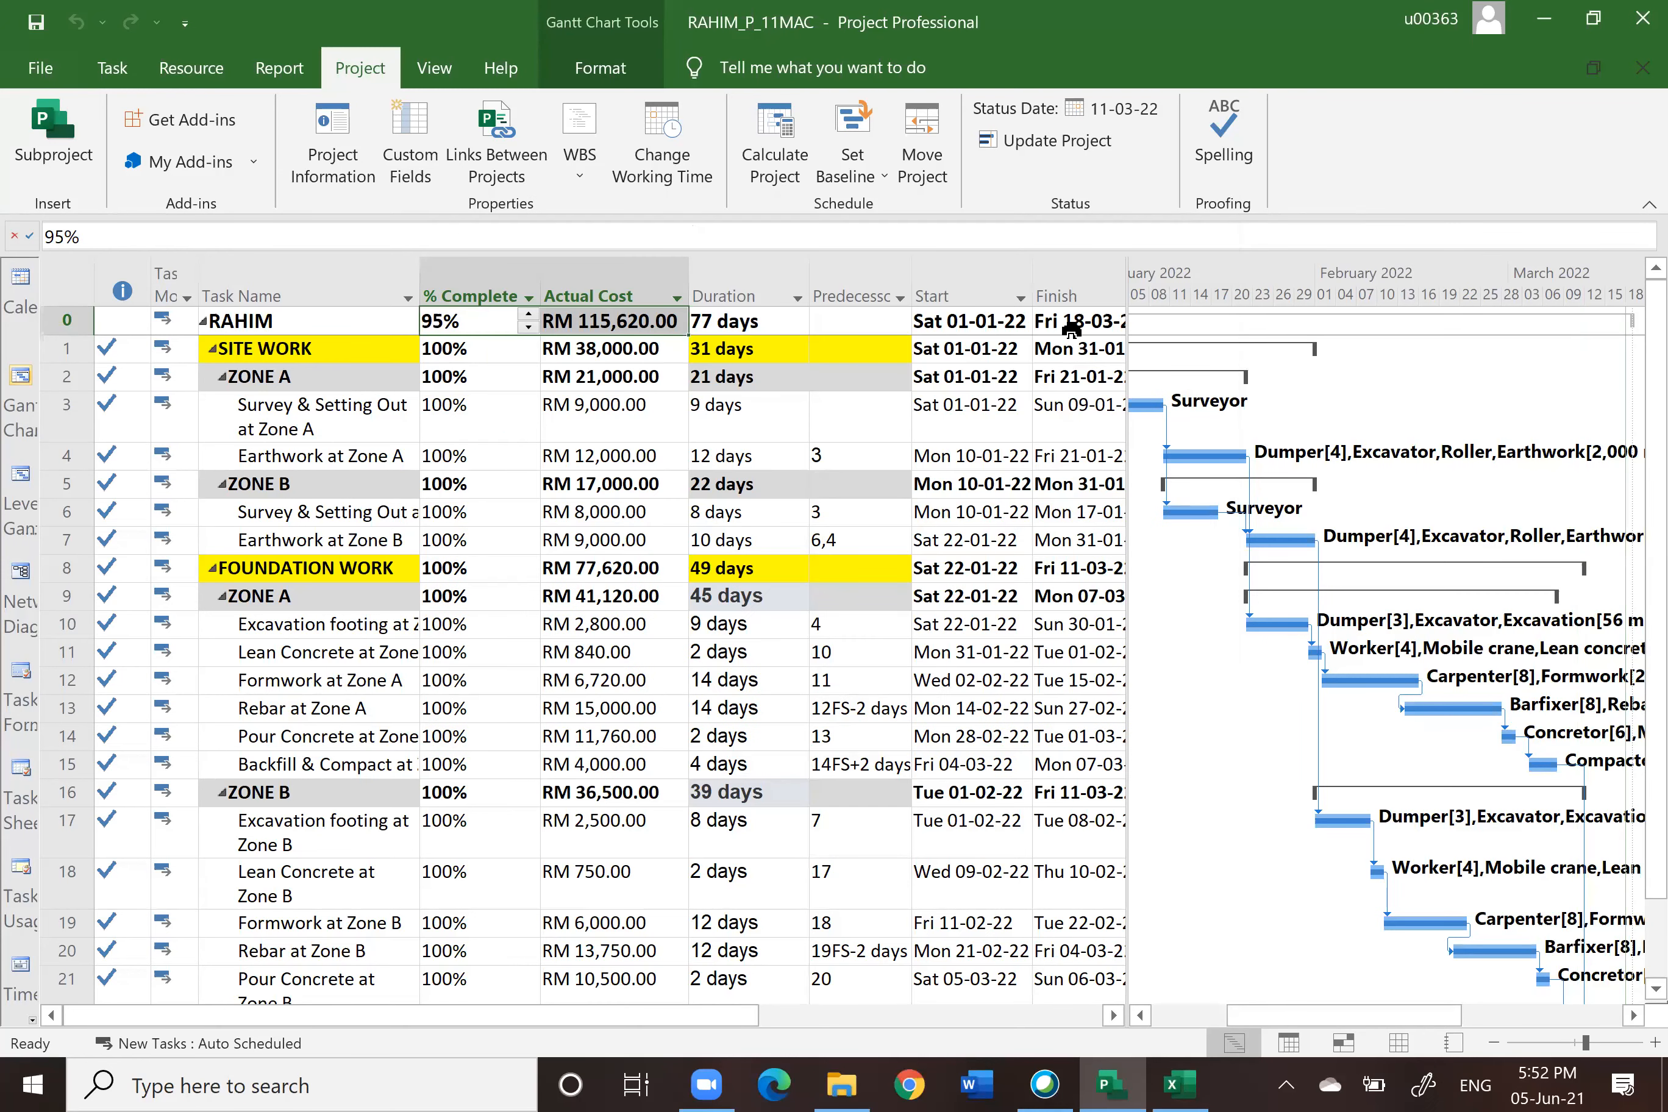
Step: Update the entire project's progress as complete through 18 March 2022
click(1032, 139)
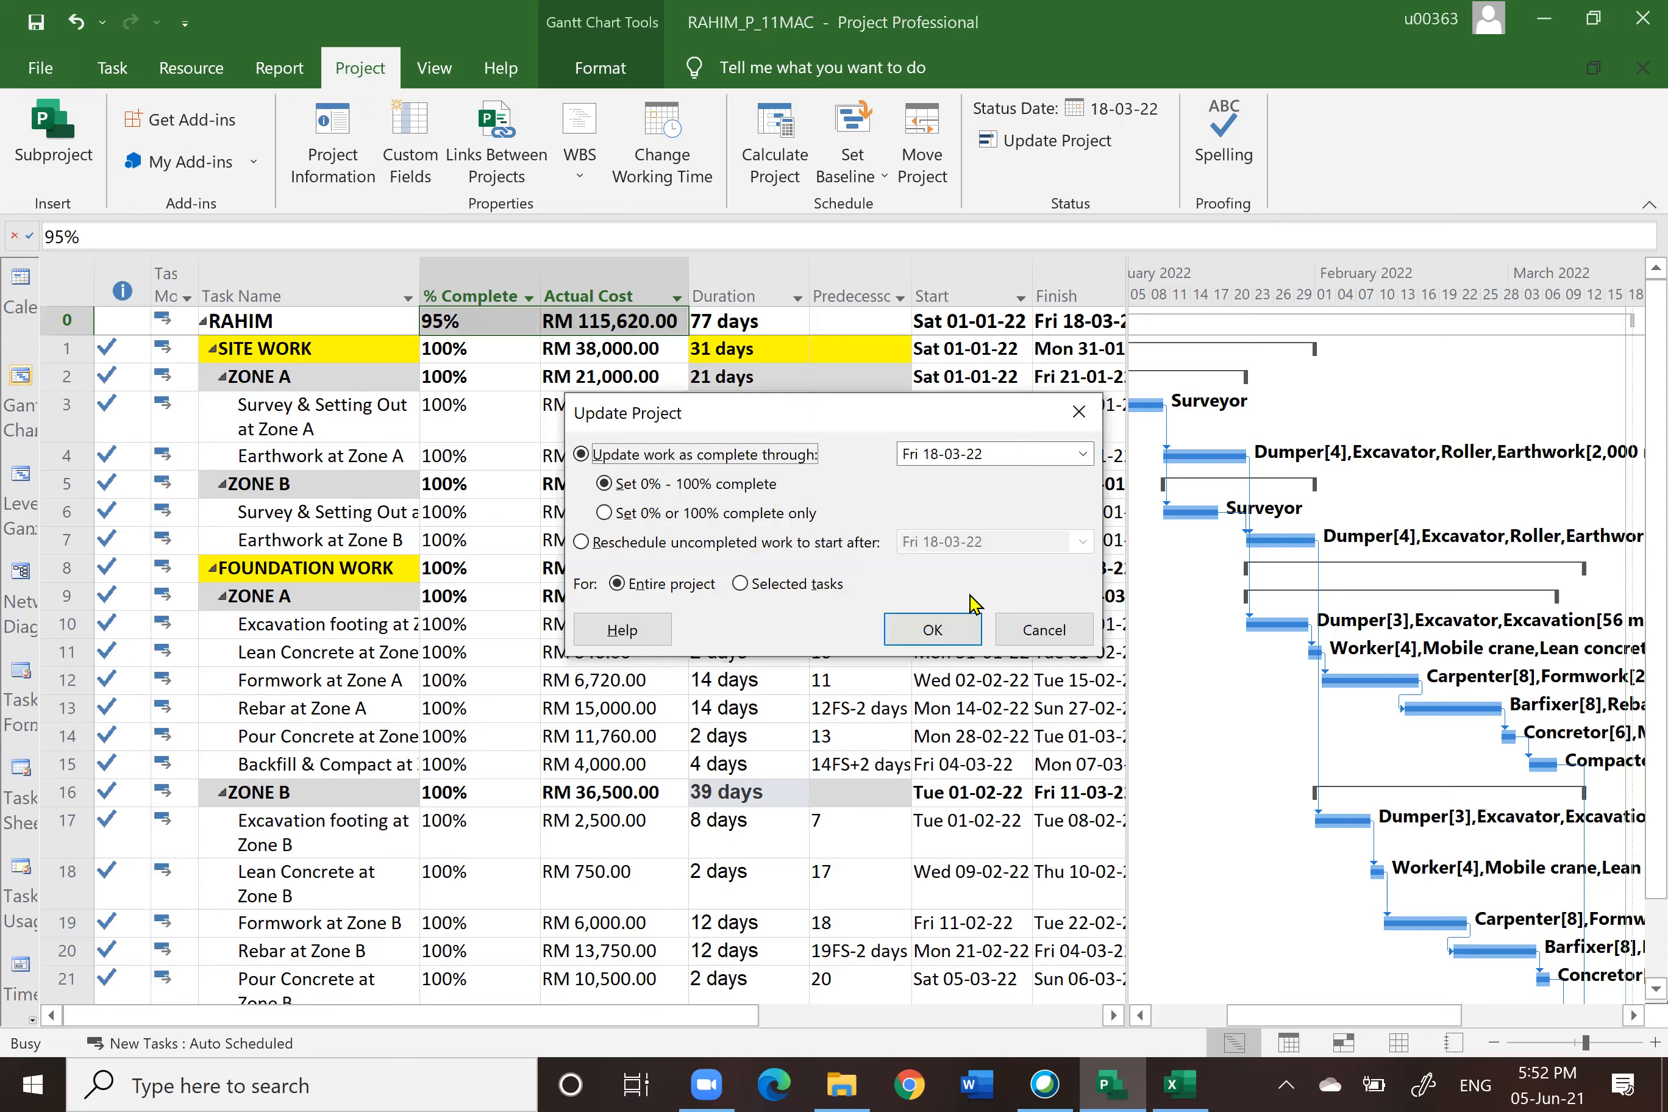
click(949, 632)
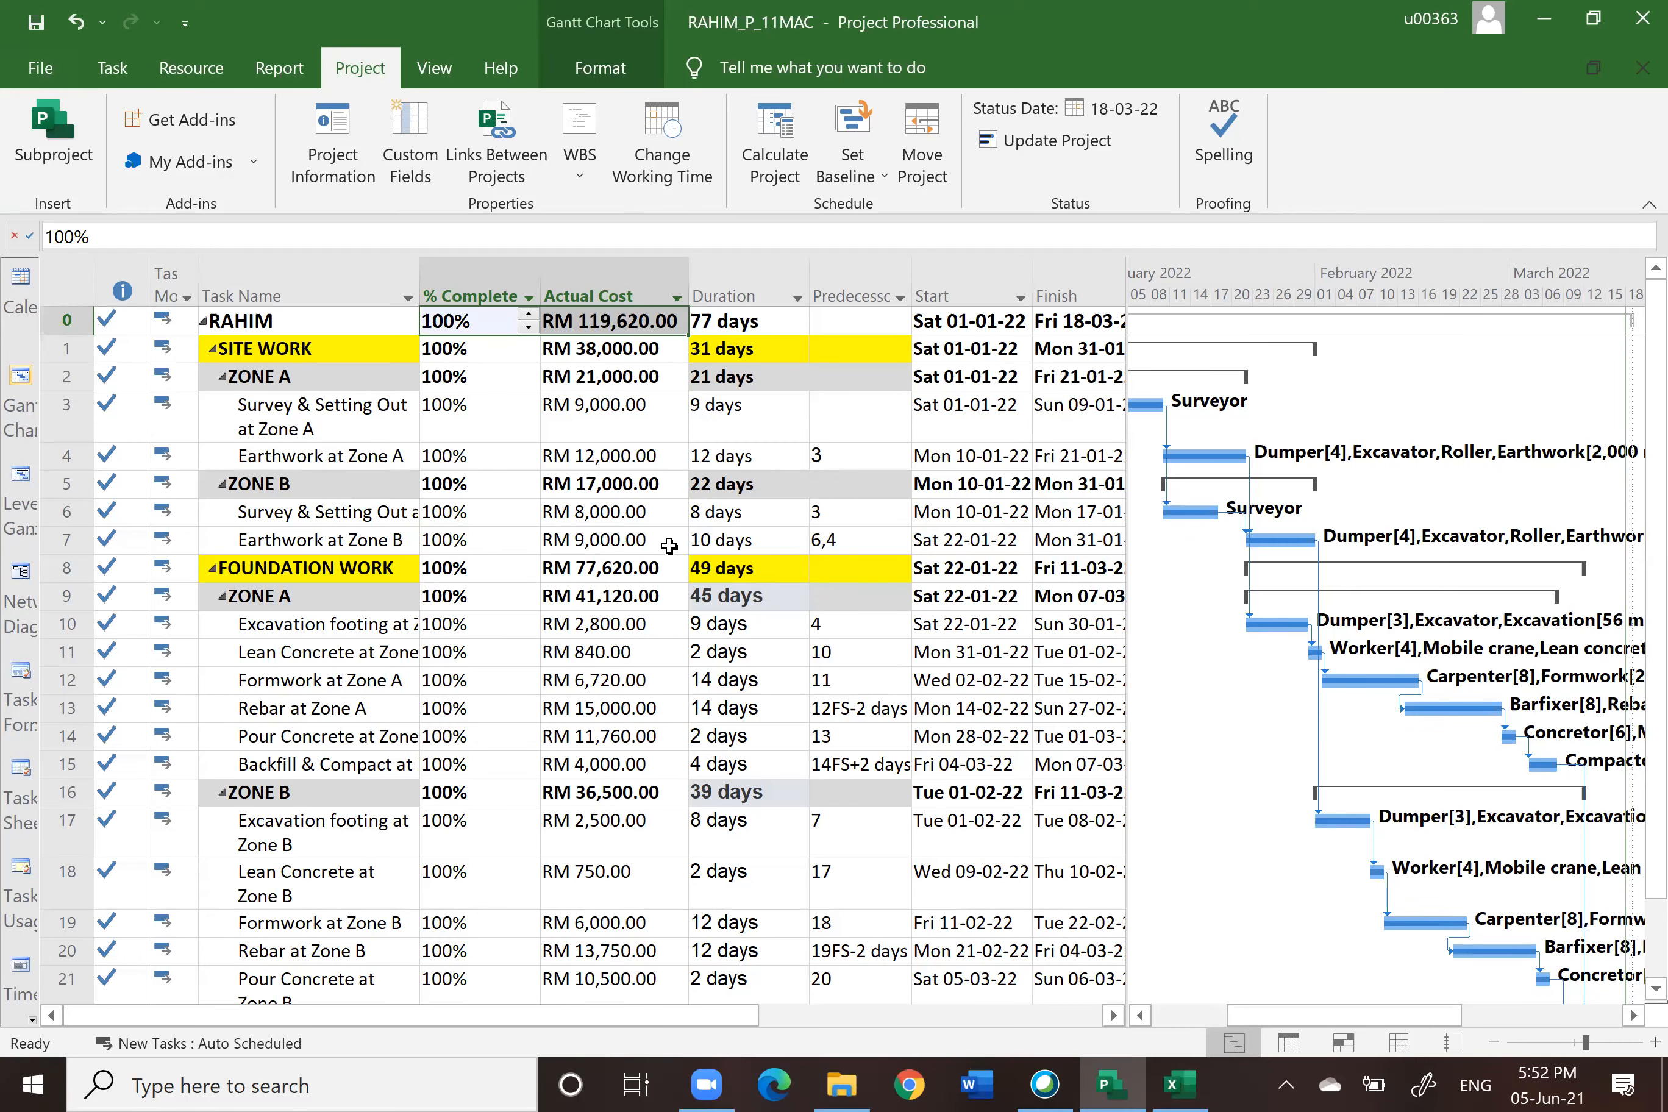
Step: Save the project as RAHIM_P_18MAC in the 2. PLAN folder
click(43, 70)
click(81, 448)
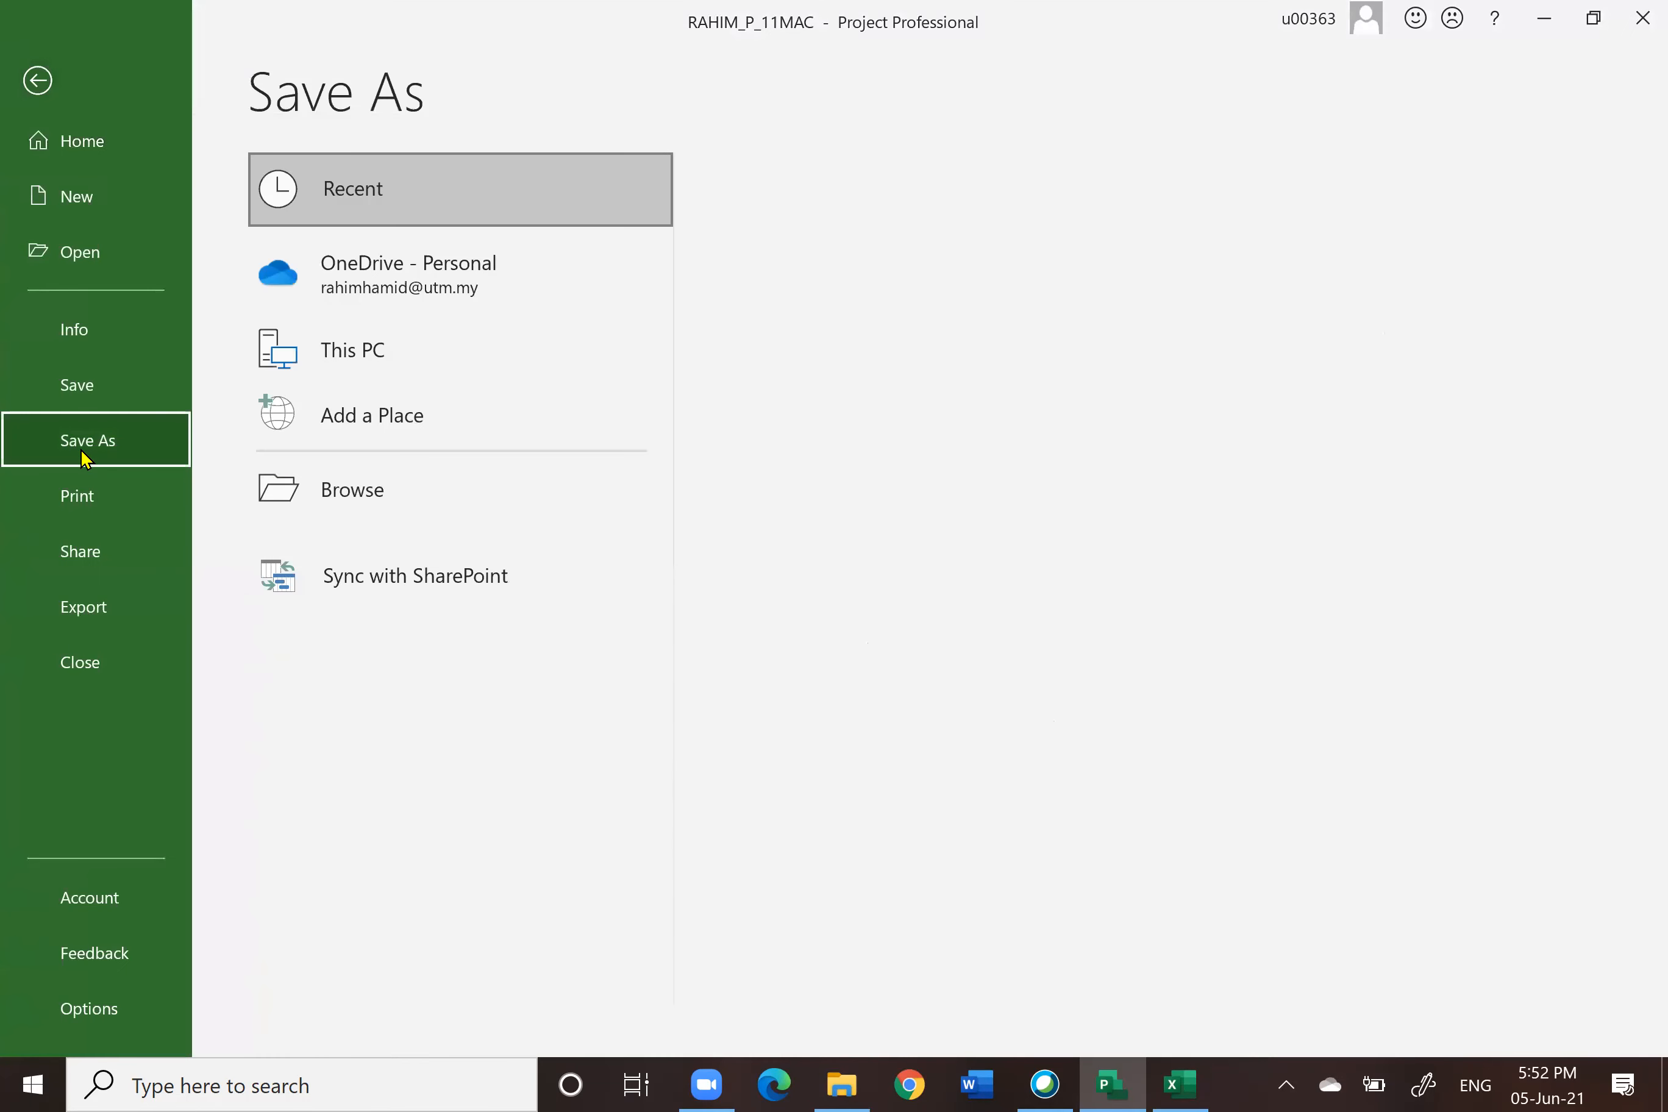
click(895, 325)
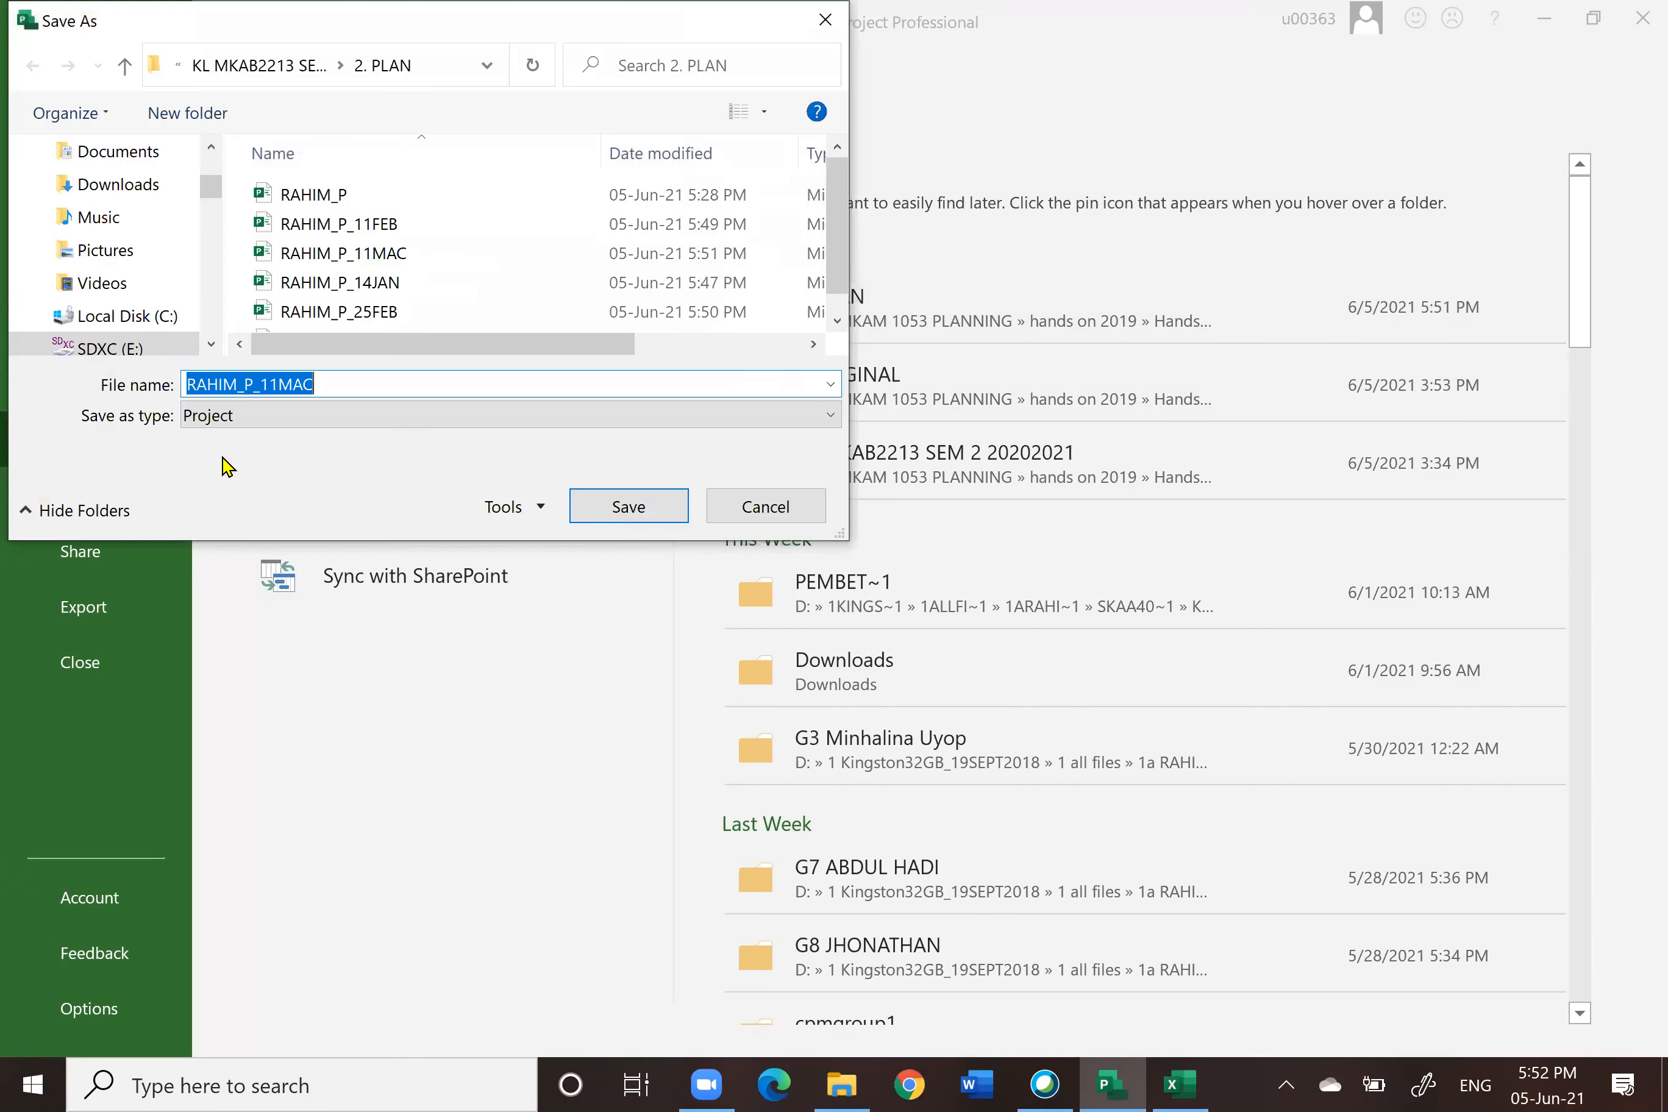
click(279, 384)
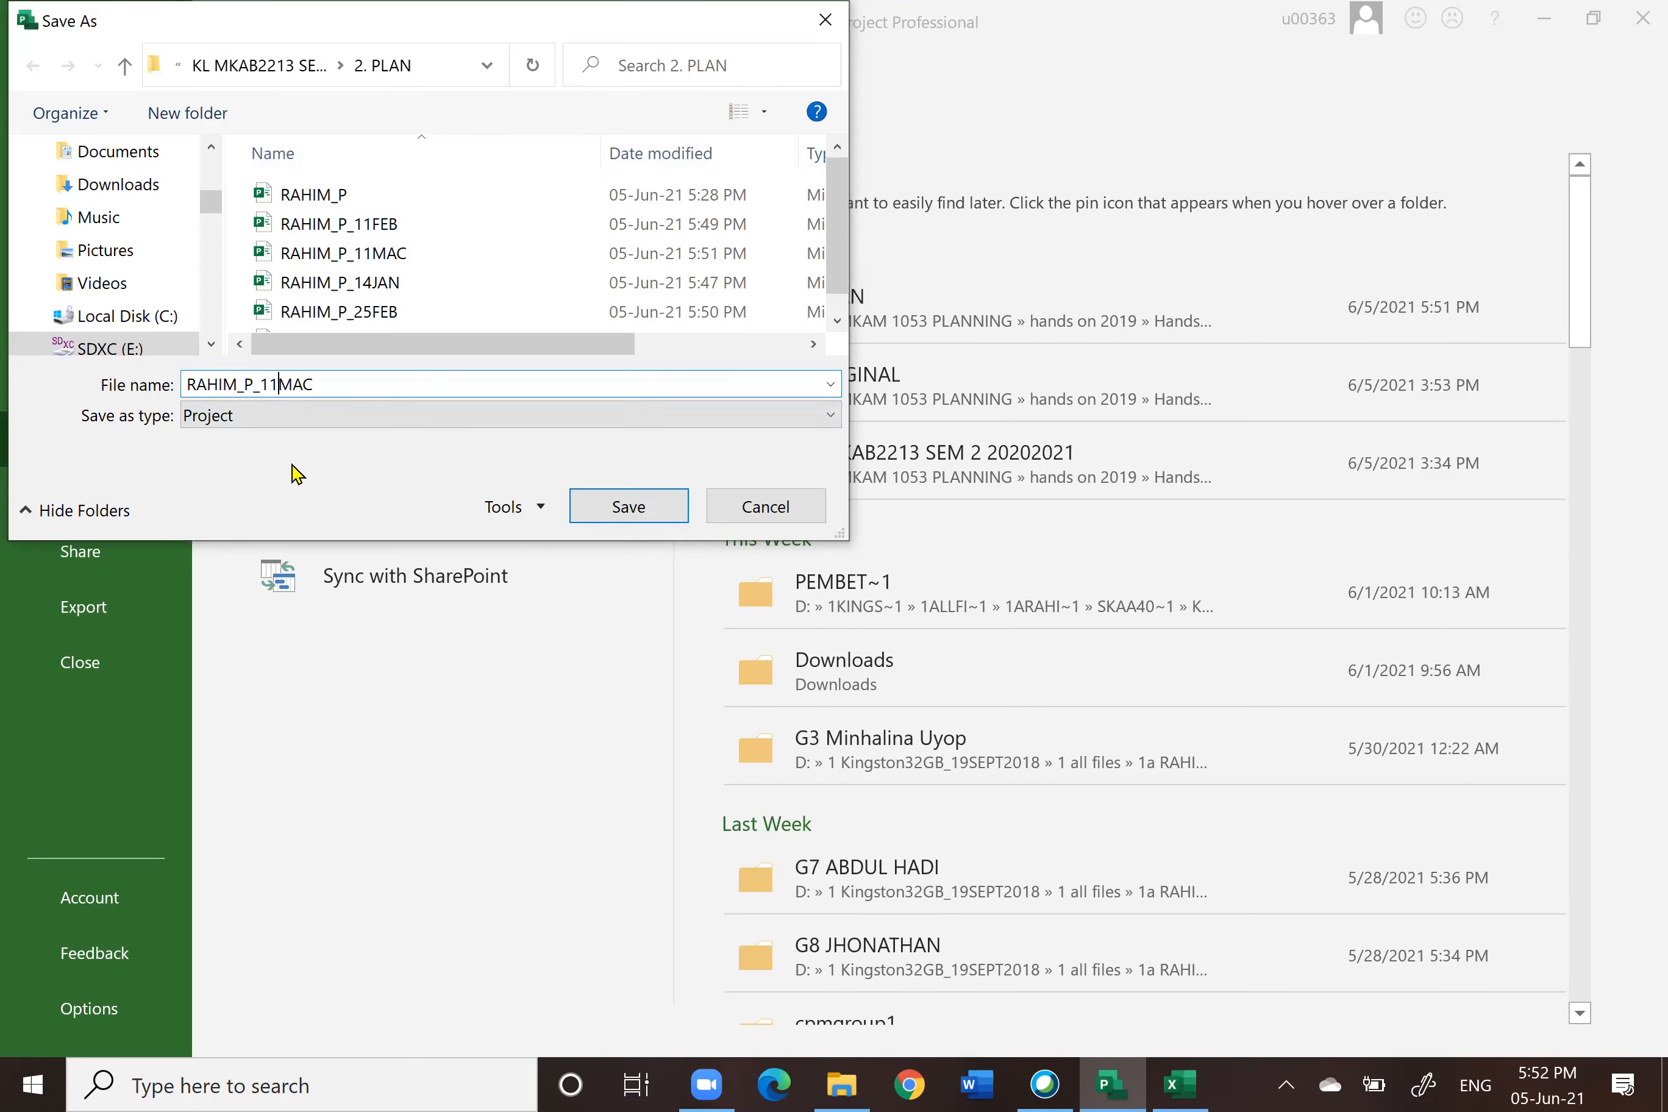
text(8)
click(625, 507)
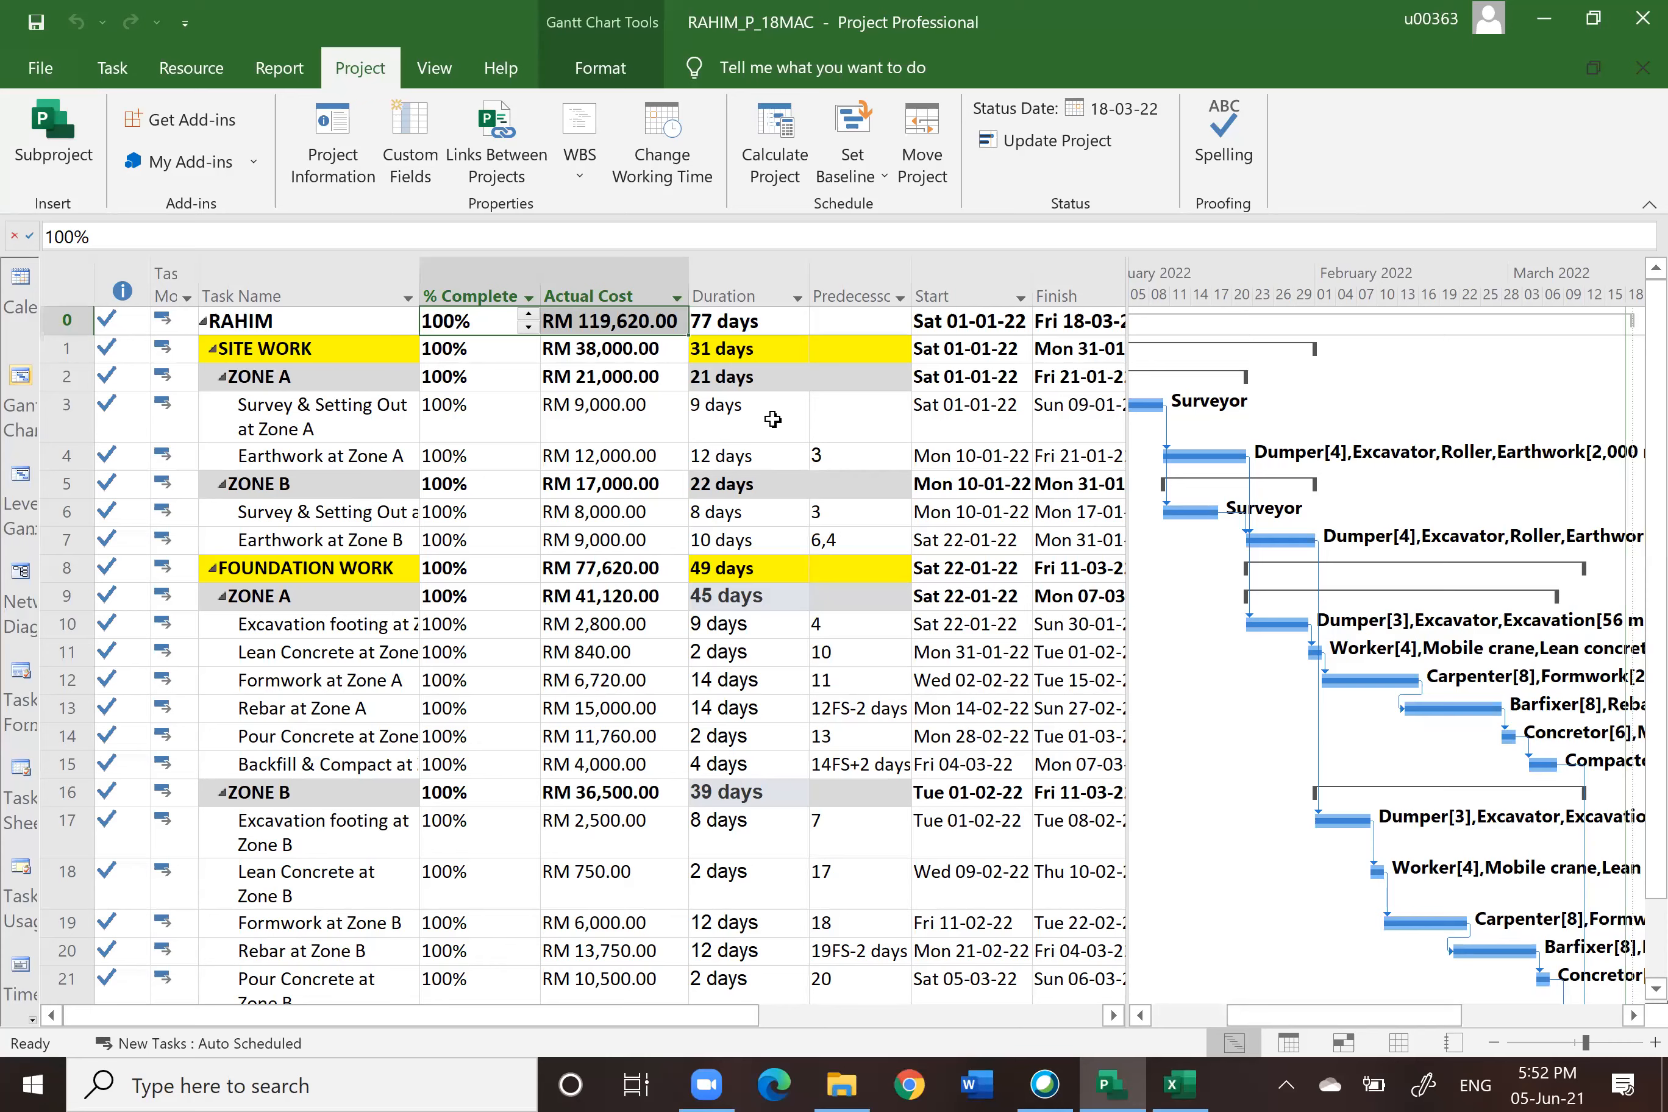
Step: Switch to the Project S curve workbook and review the Sheet1 targets and the Chart2 and Chart3 progress charts
click(1181, 1085)
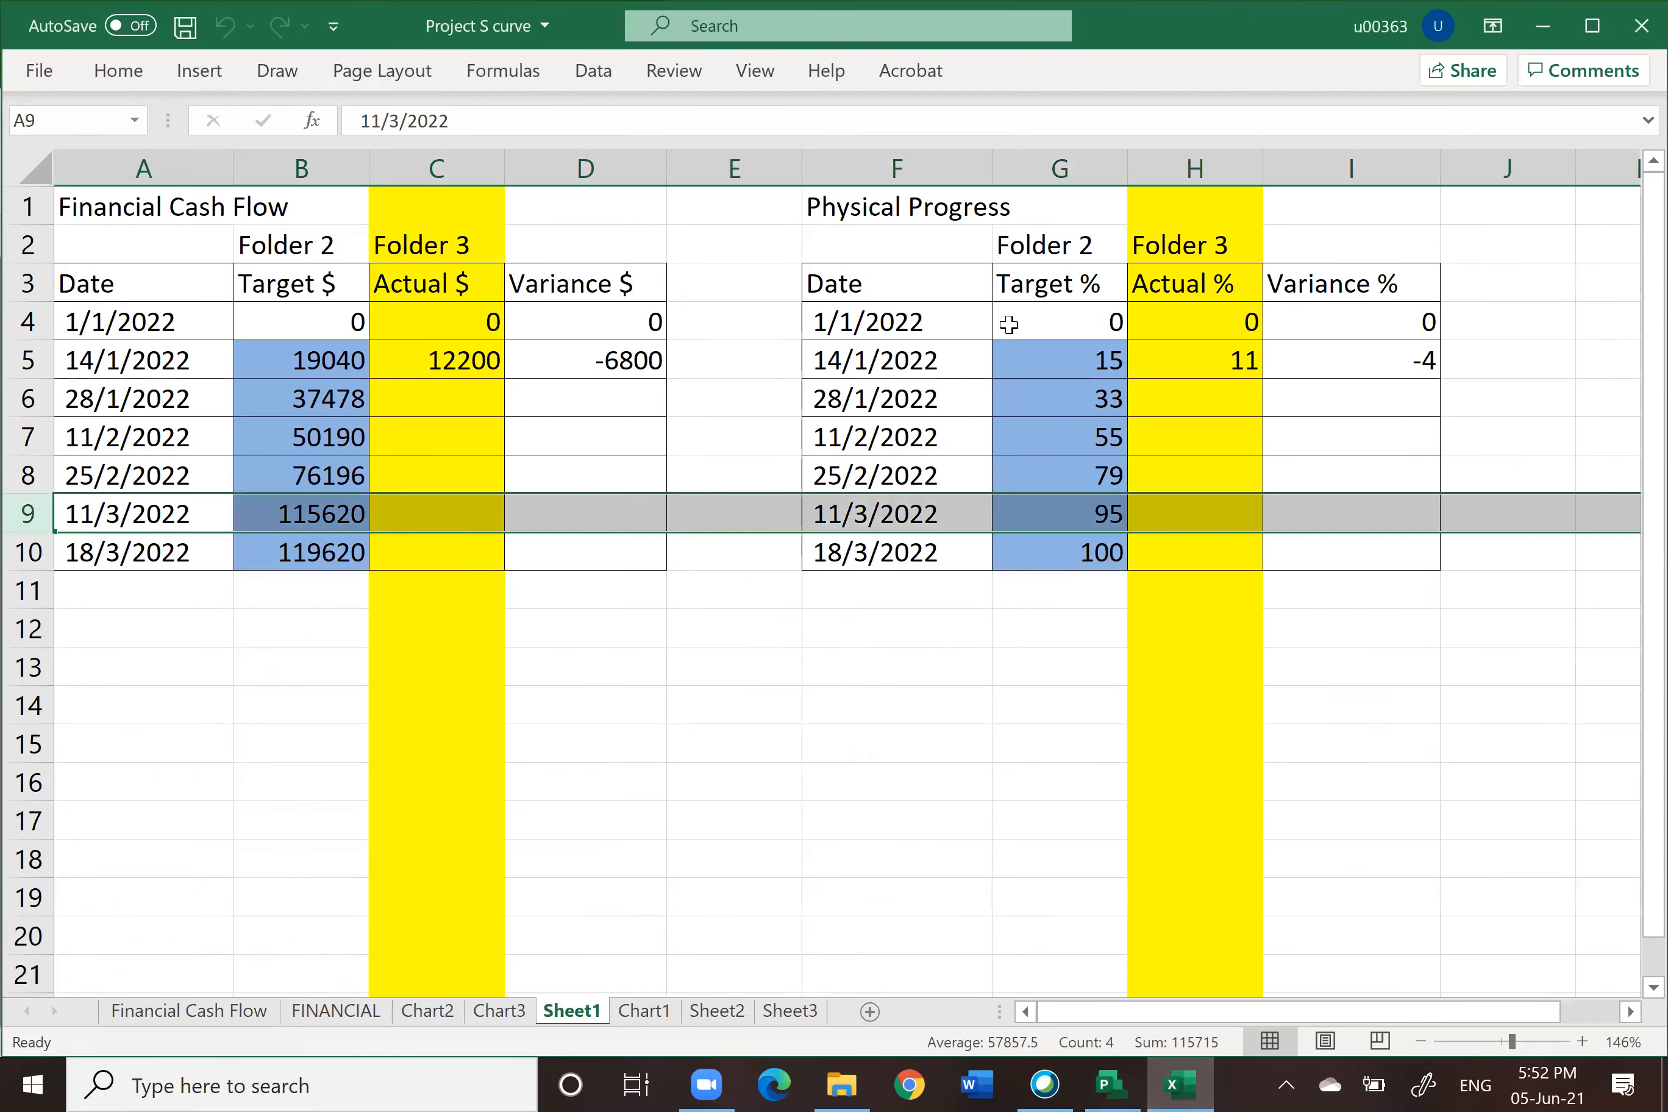
click(301, 172)
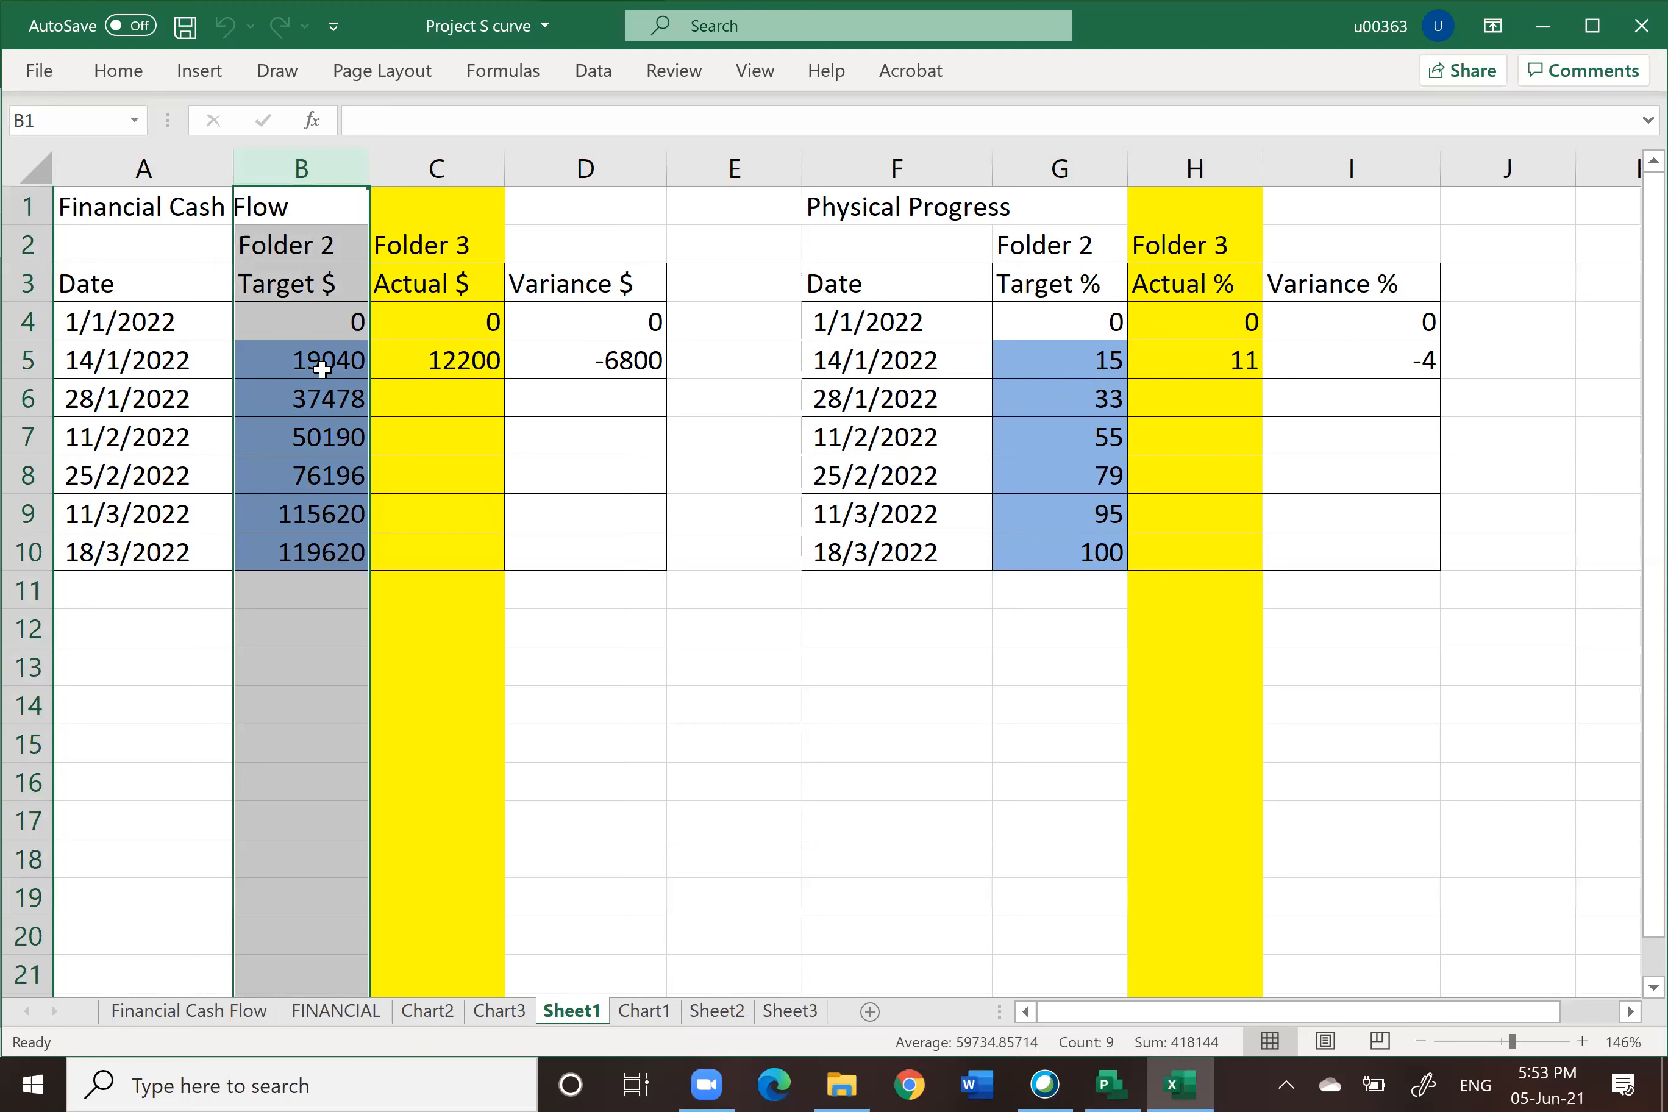
click(434, 1012)
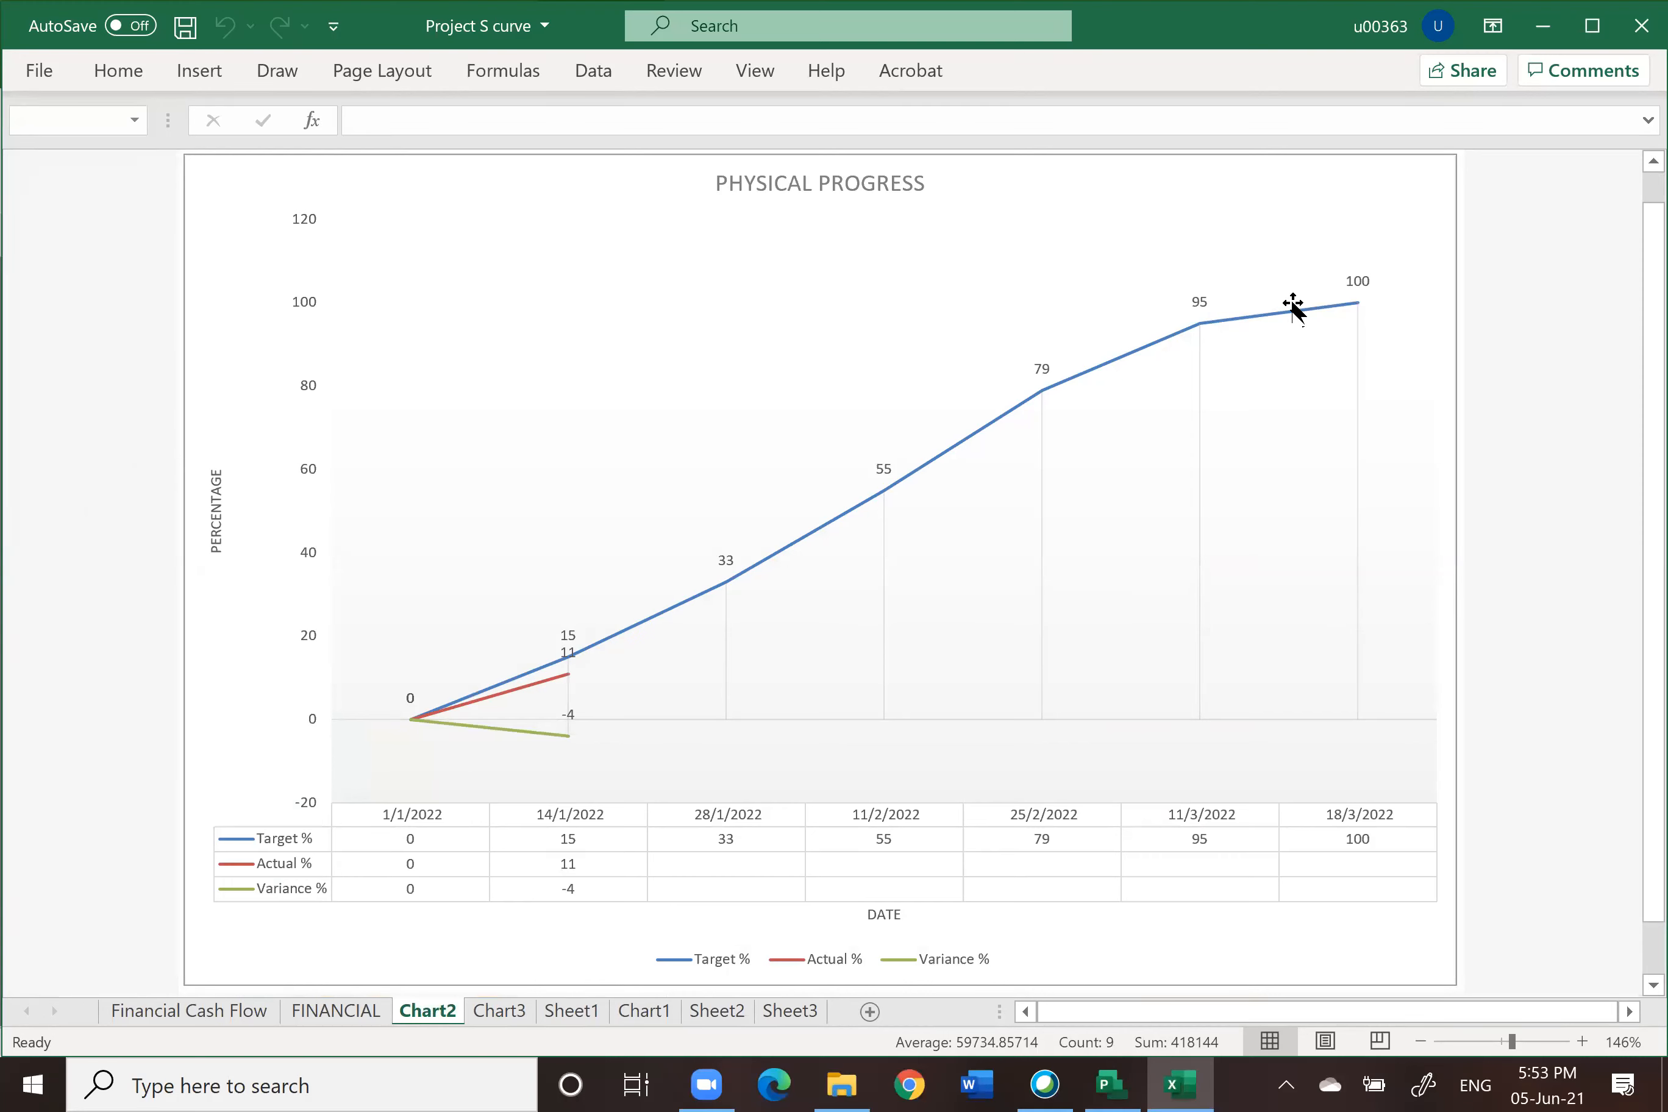
click(1294, 316)
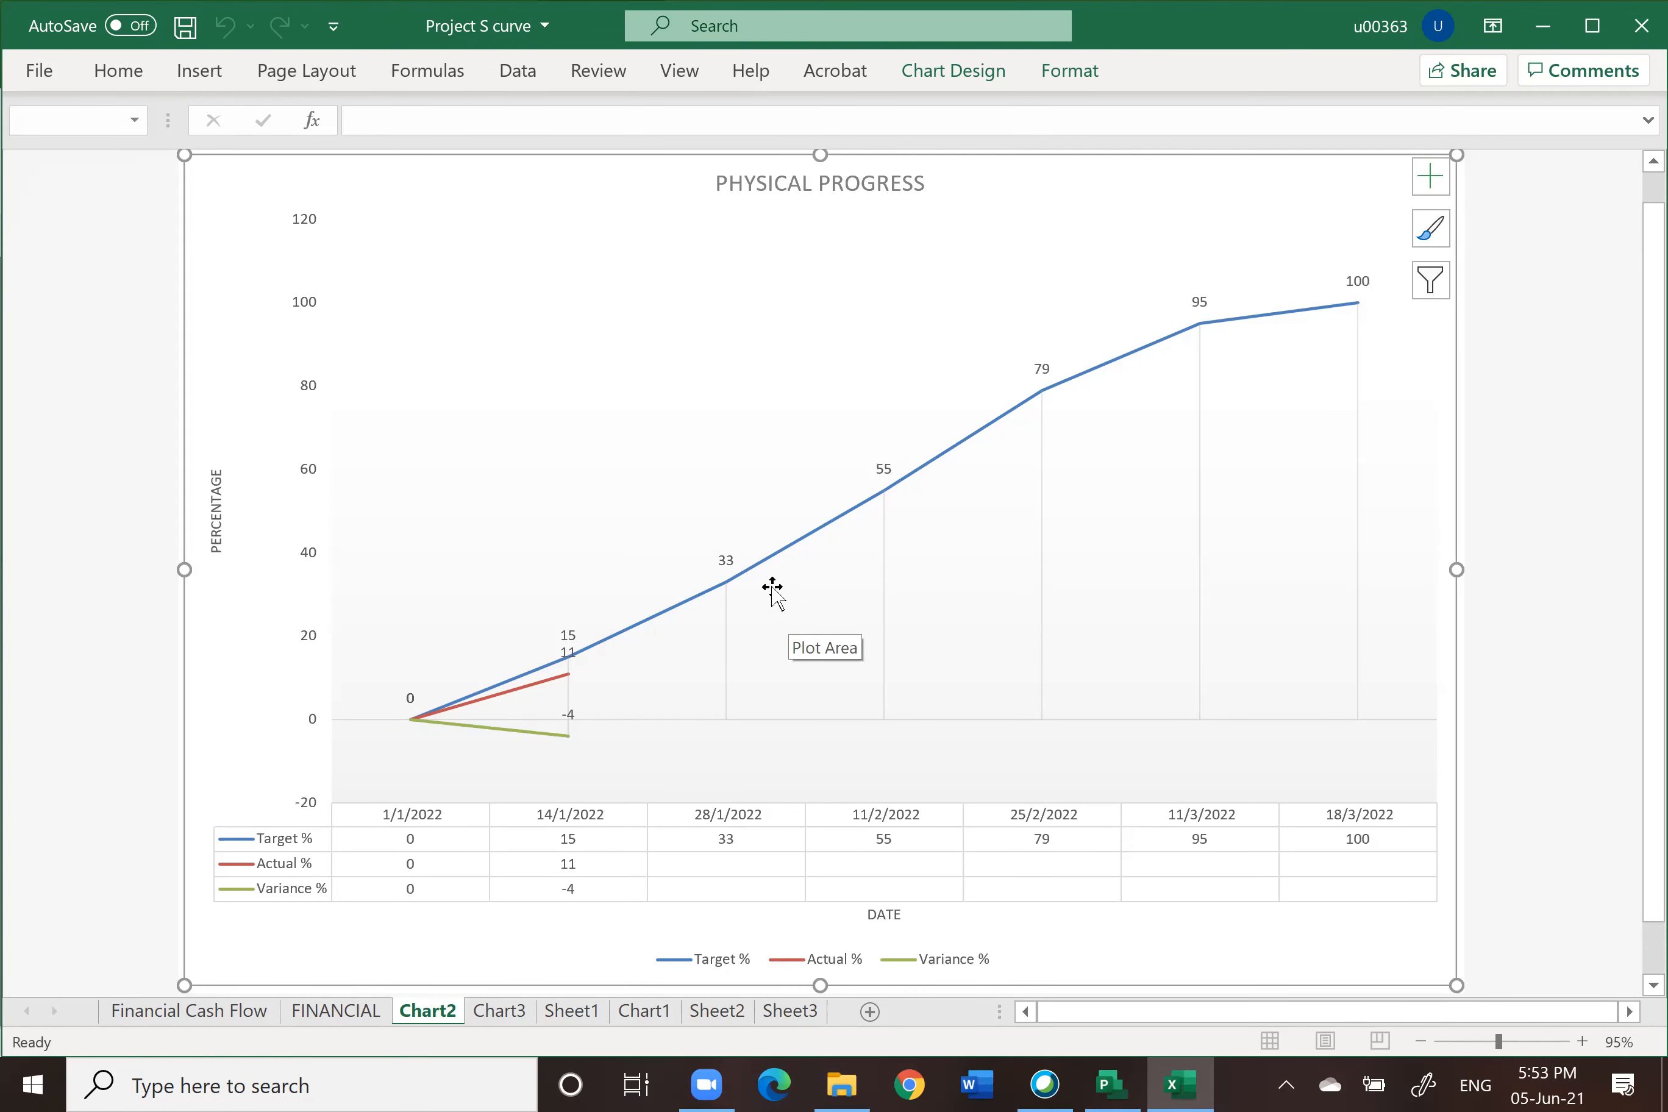
click(505, 1009)
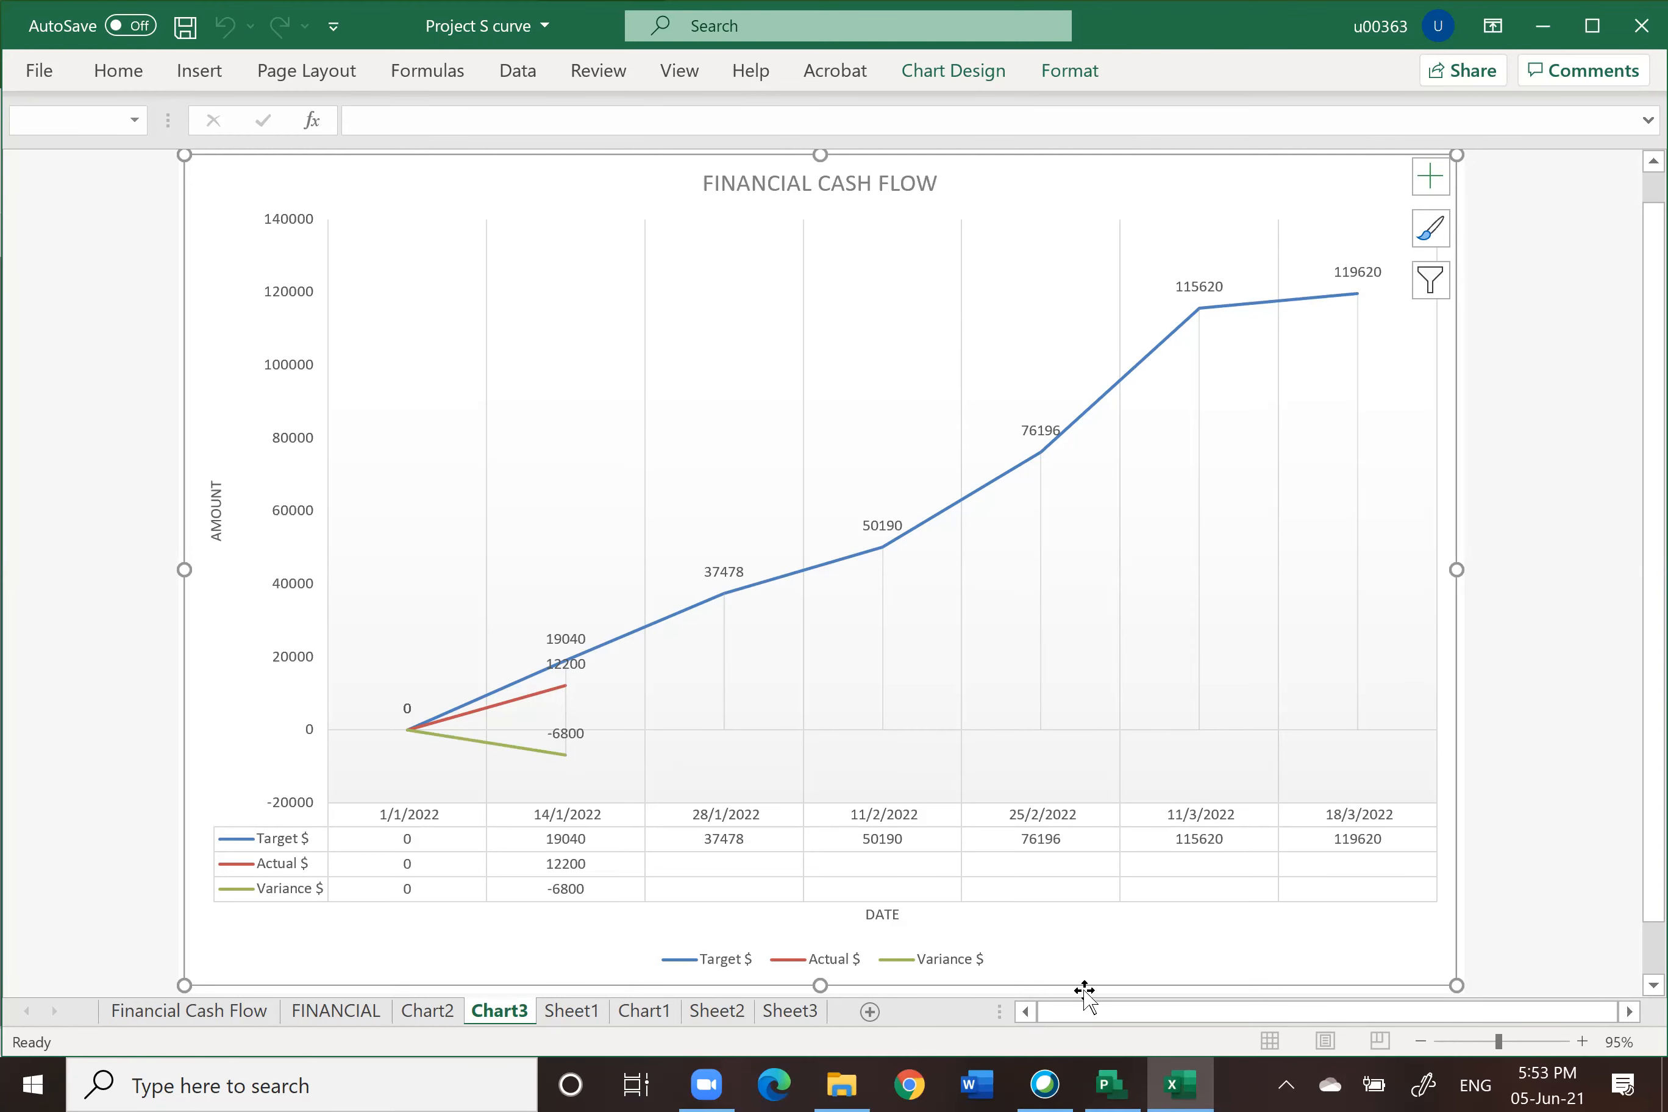
click(1109, 1085)
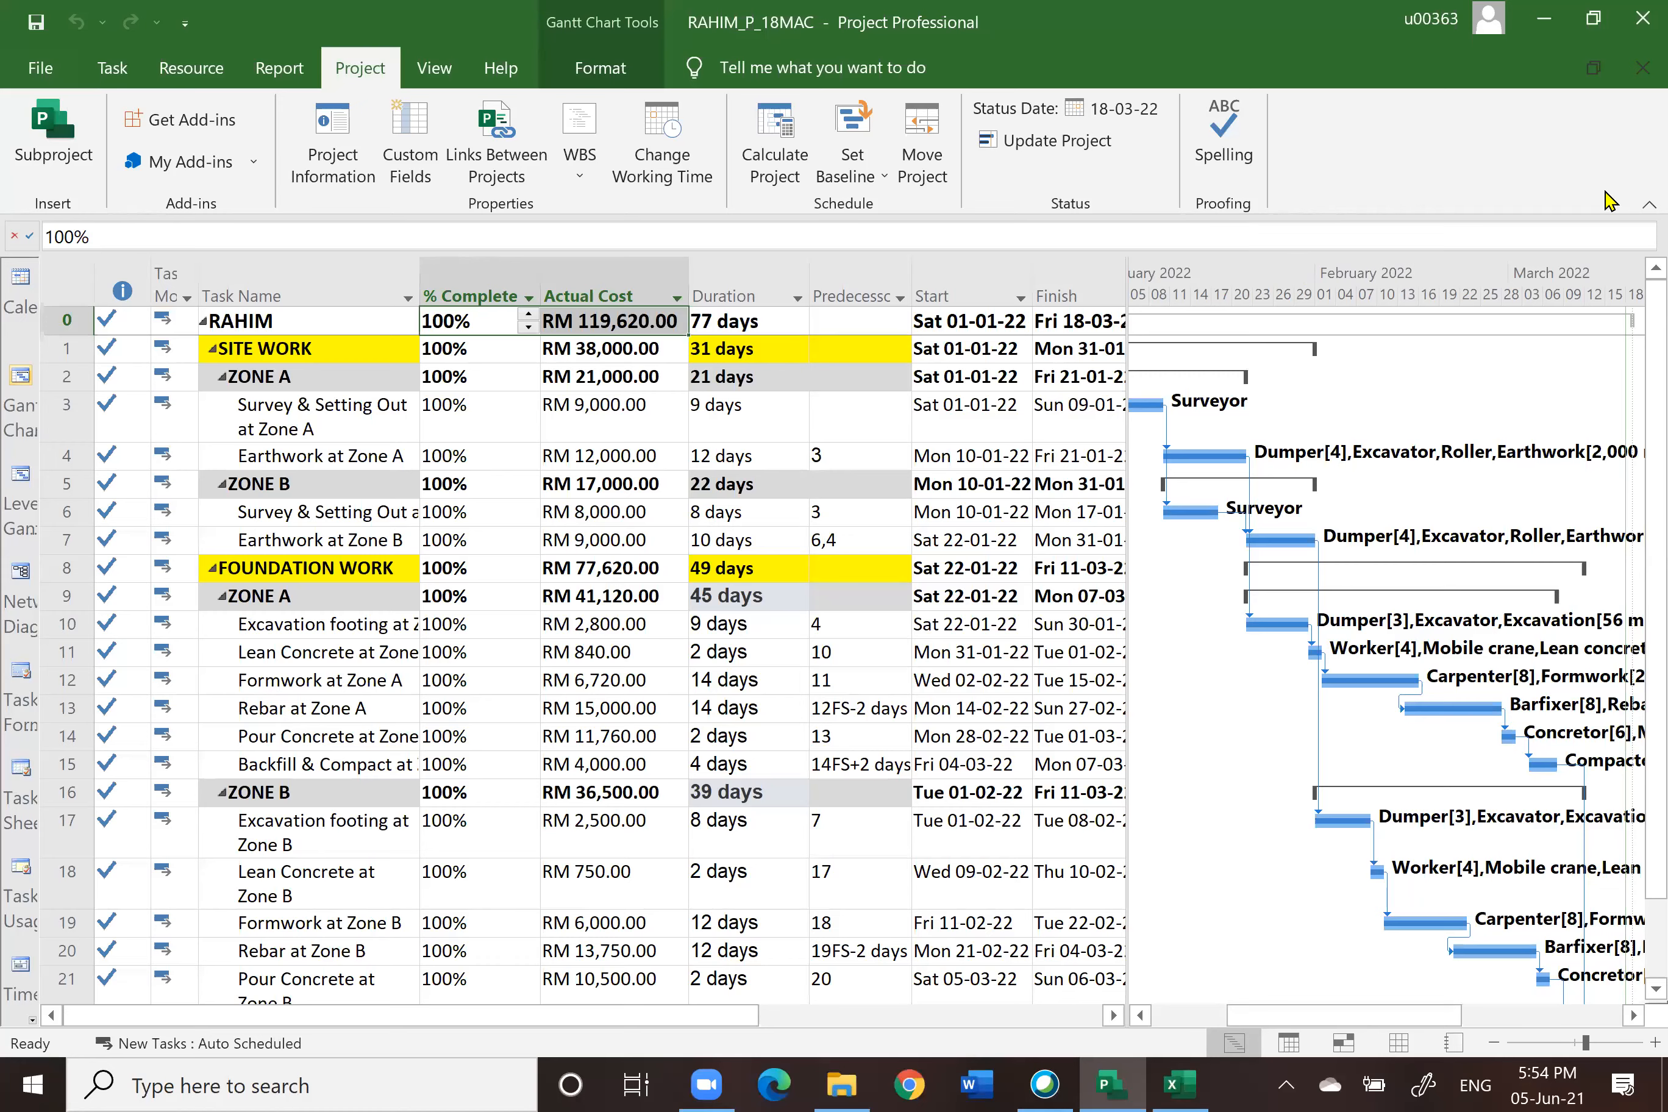
click(1638, 70)
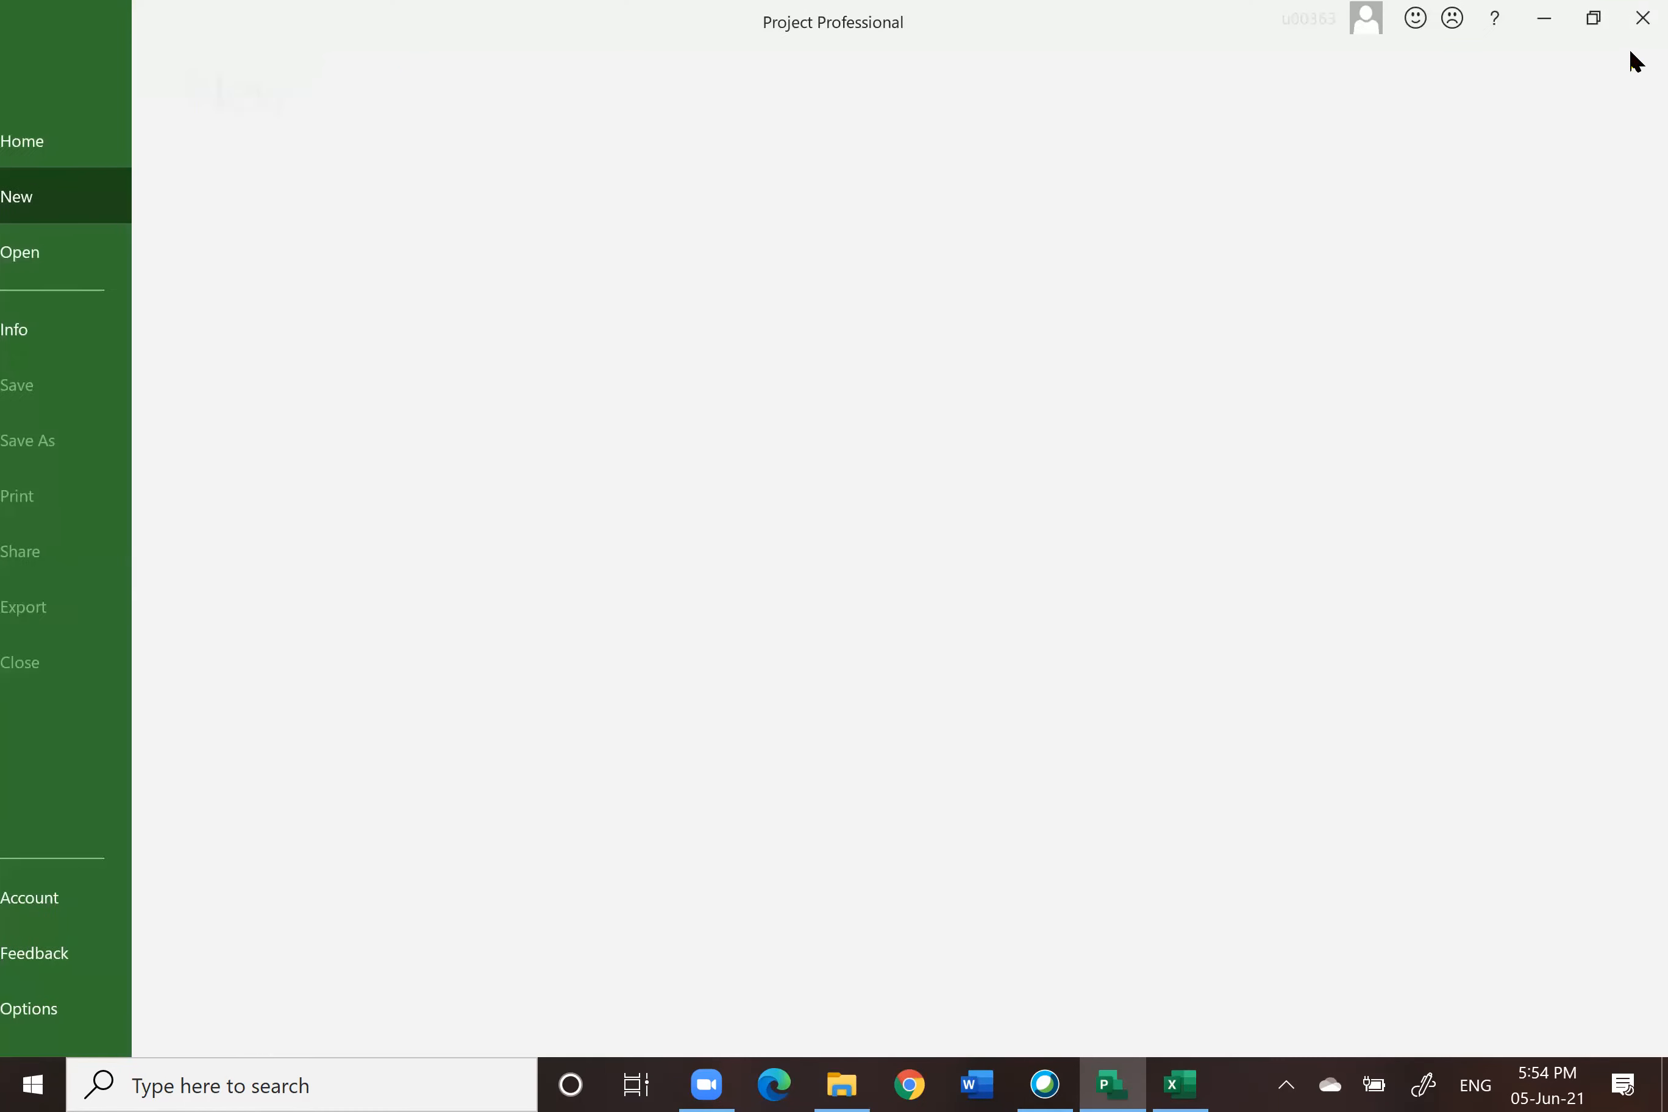
click(1640, 17)
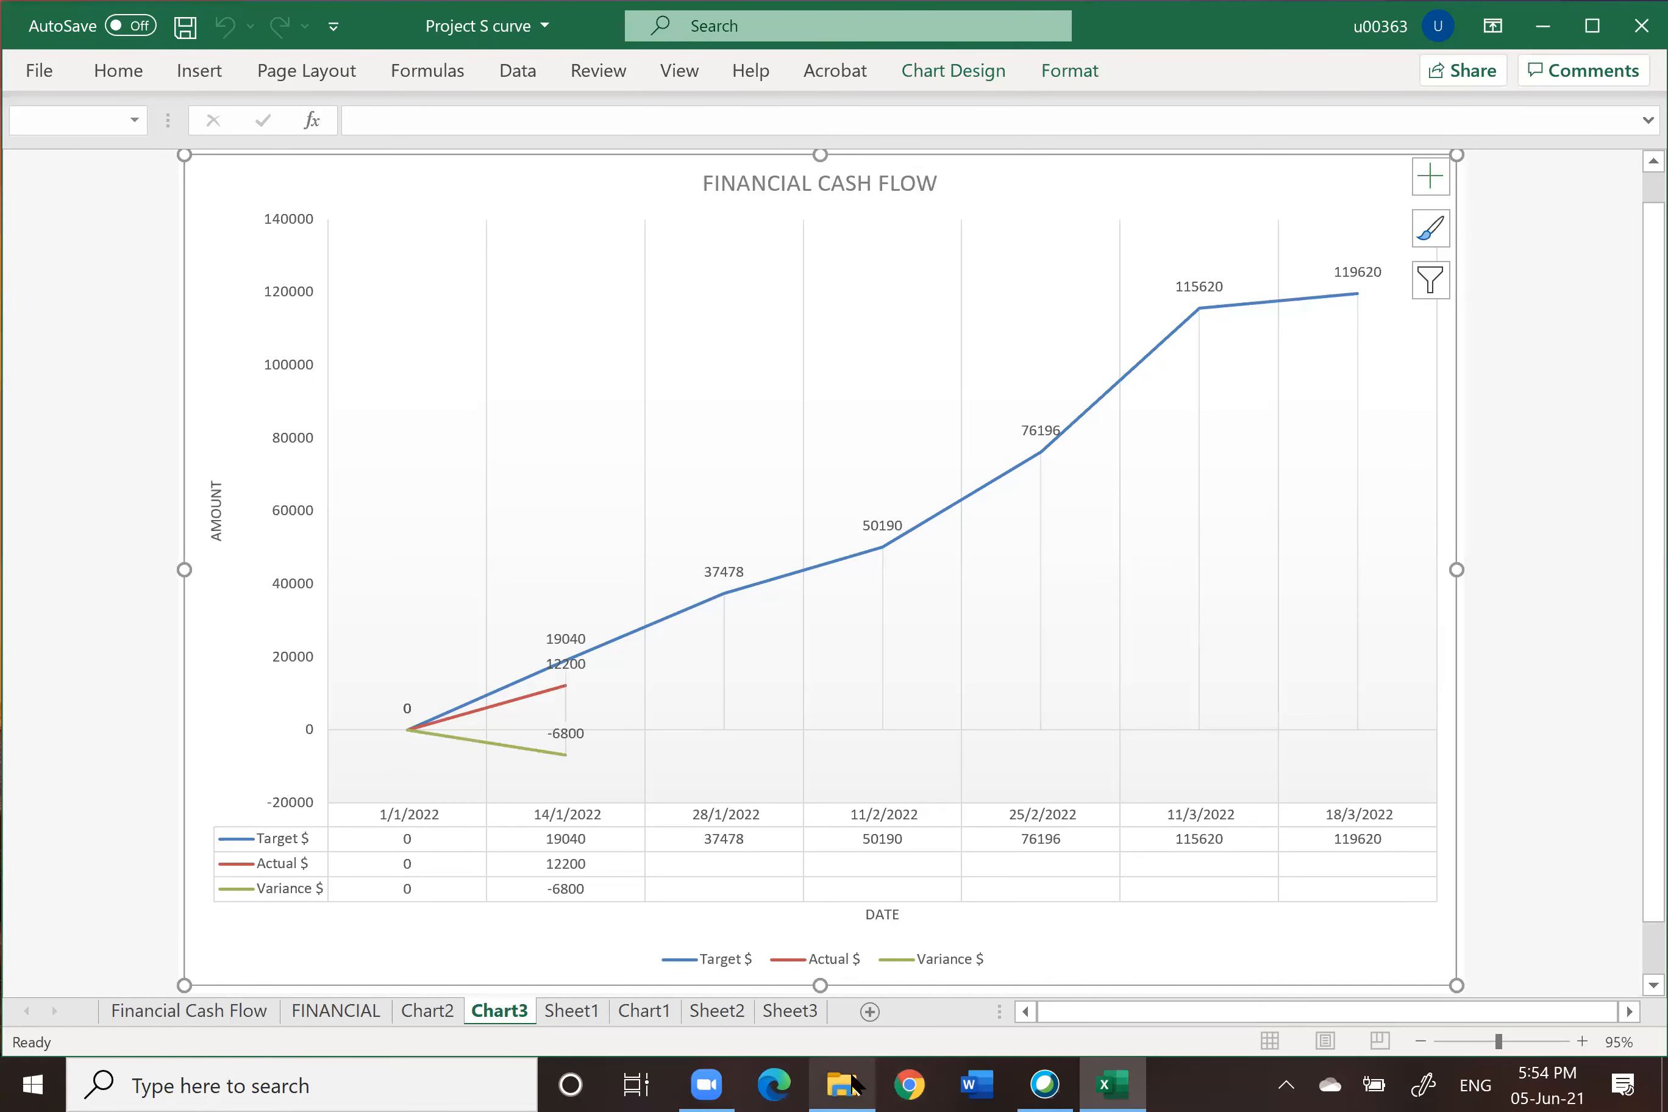
Step: Open File Explorer and check the saved snapshots in the KL MKAB2213 SEM 2 20202021 folder's 2. PLAN folder
click(853, 1081)
click(125, 226)
click(125, 225)
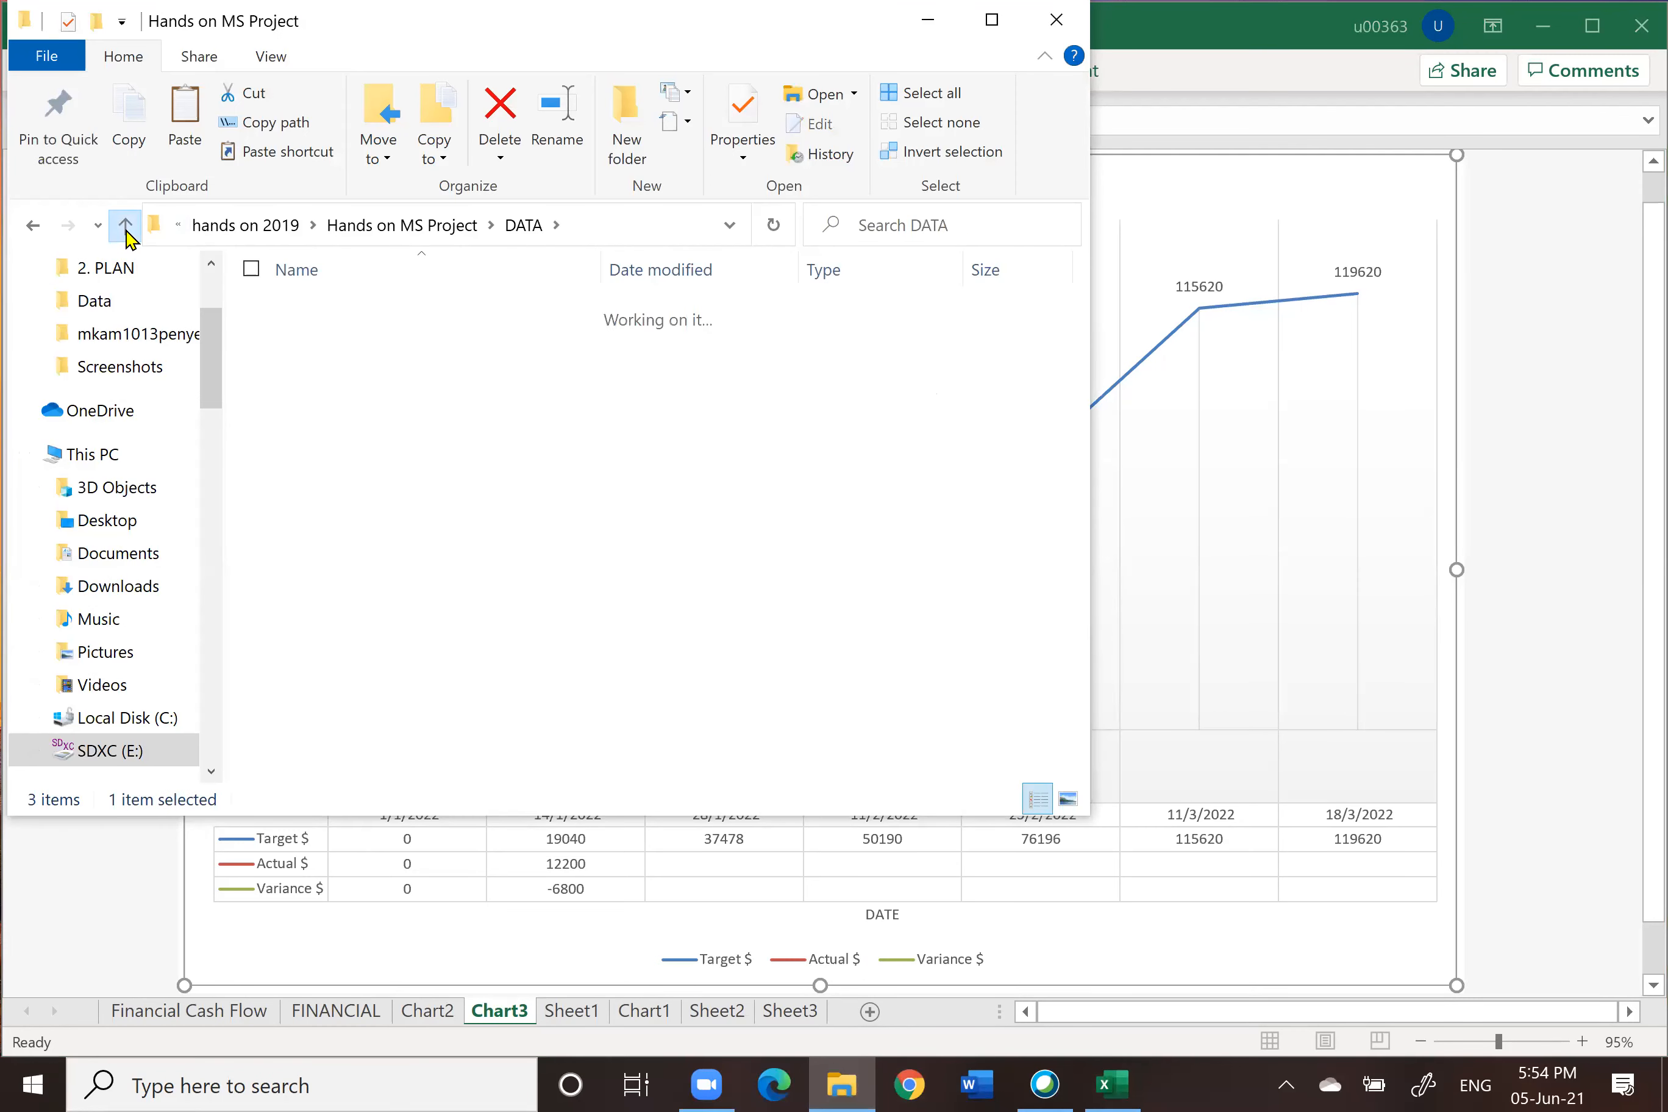
double_click(377, 489)
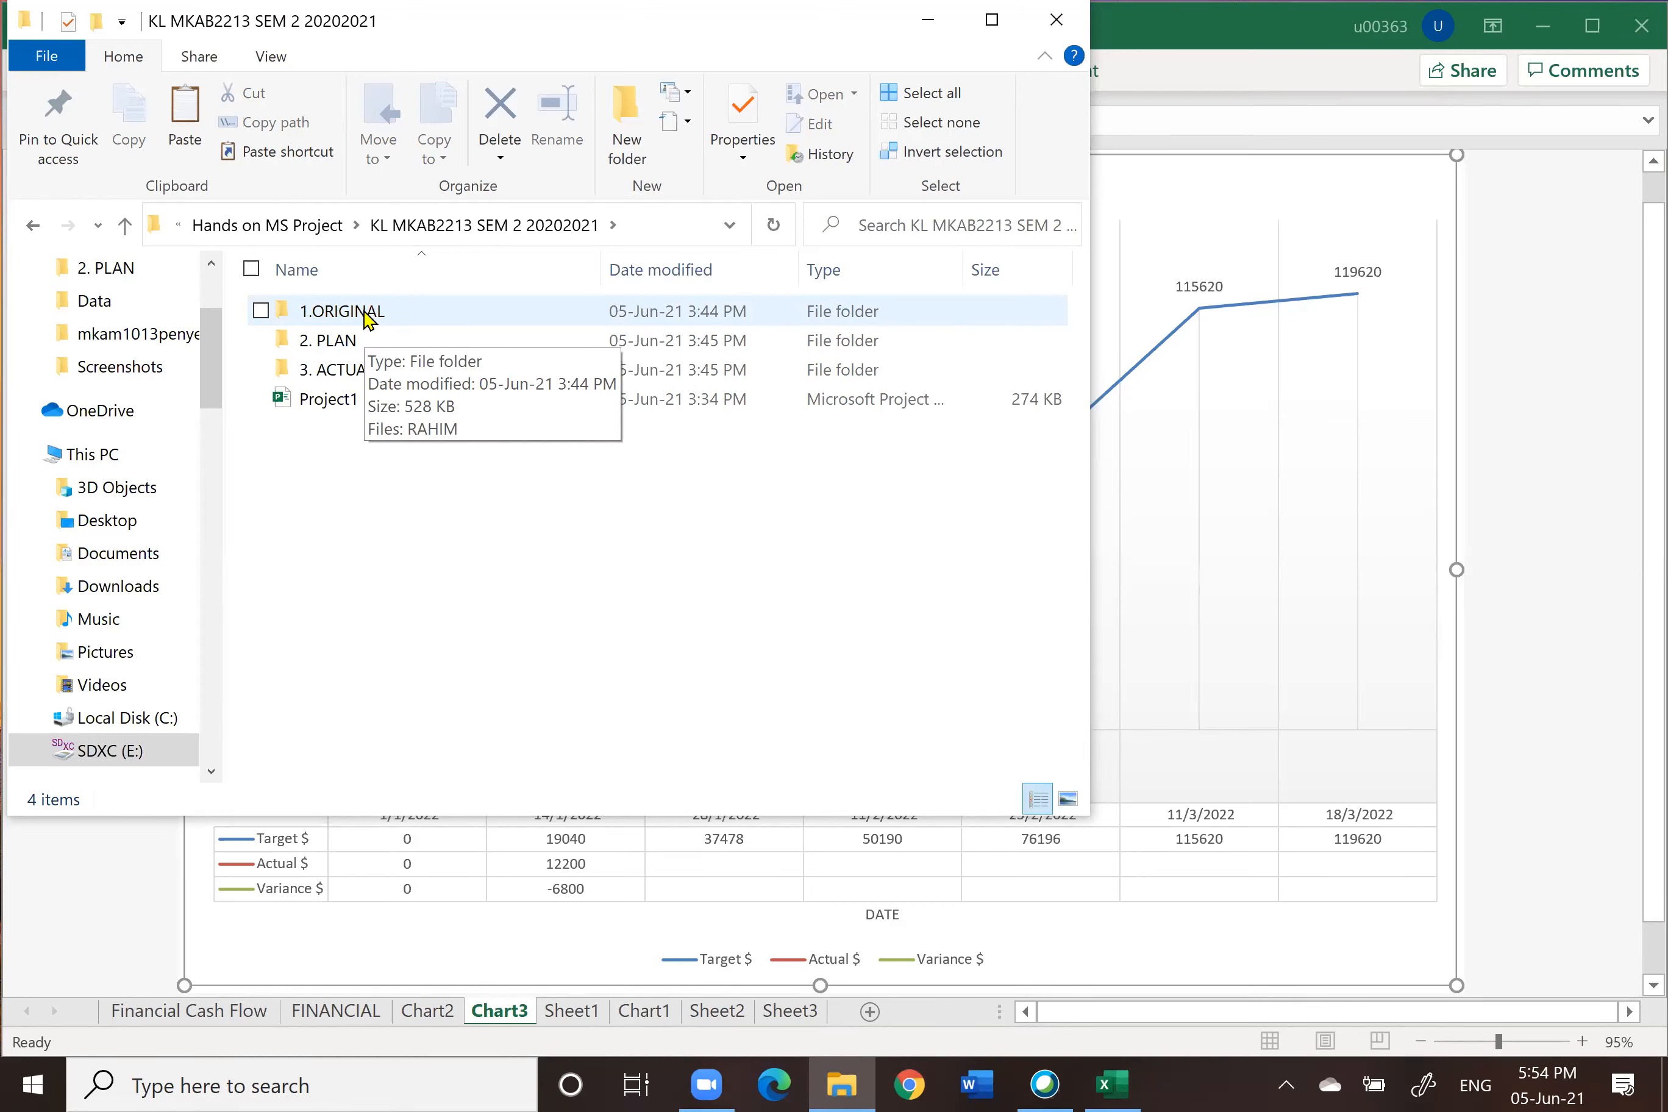
click(346, 342)
double_click(346, 343)
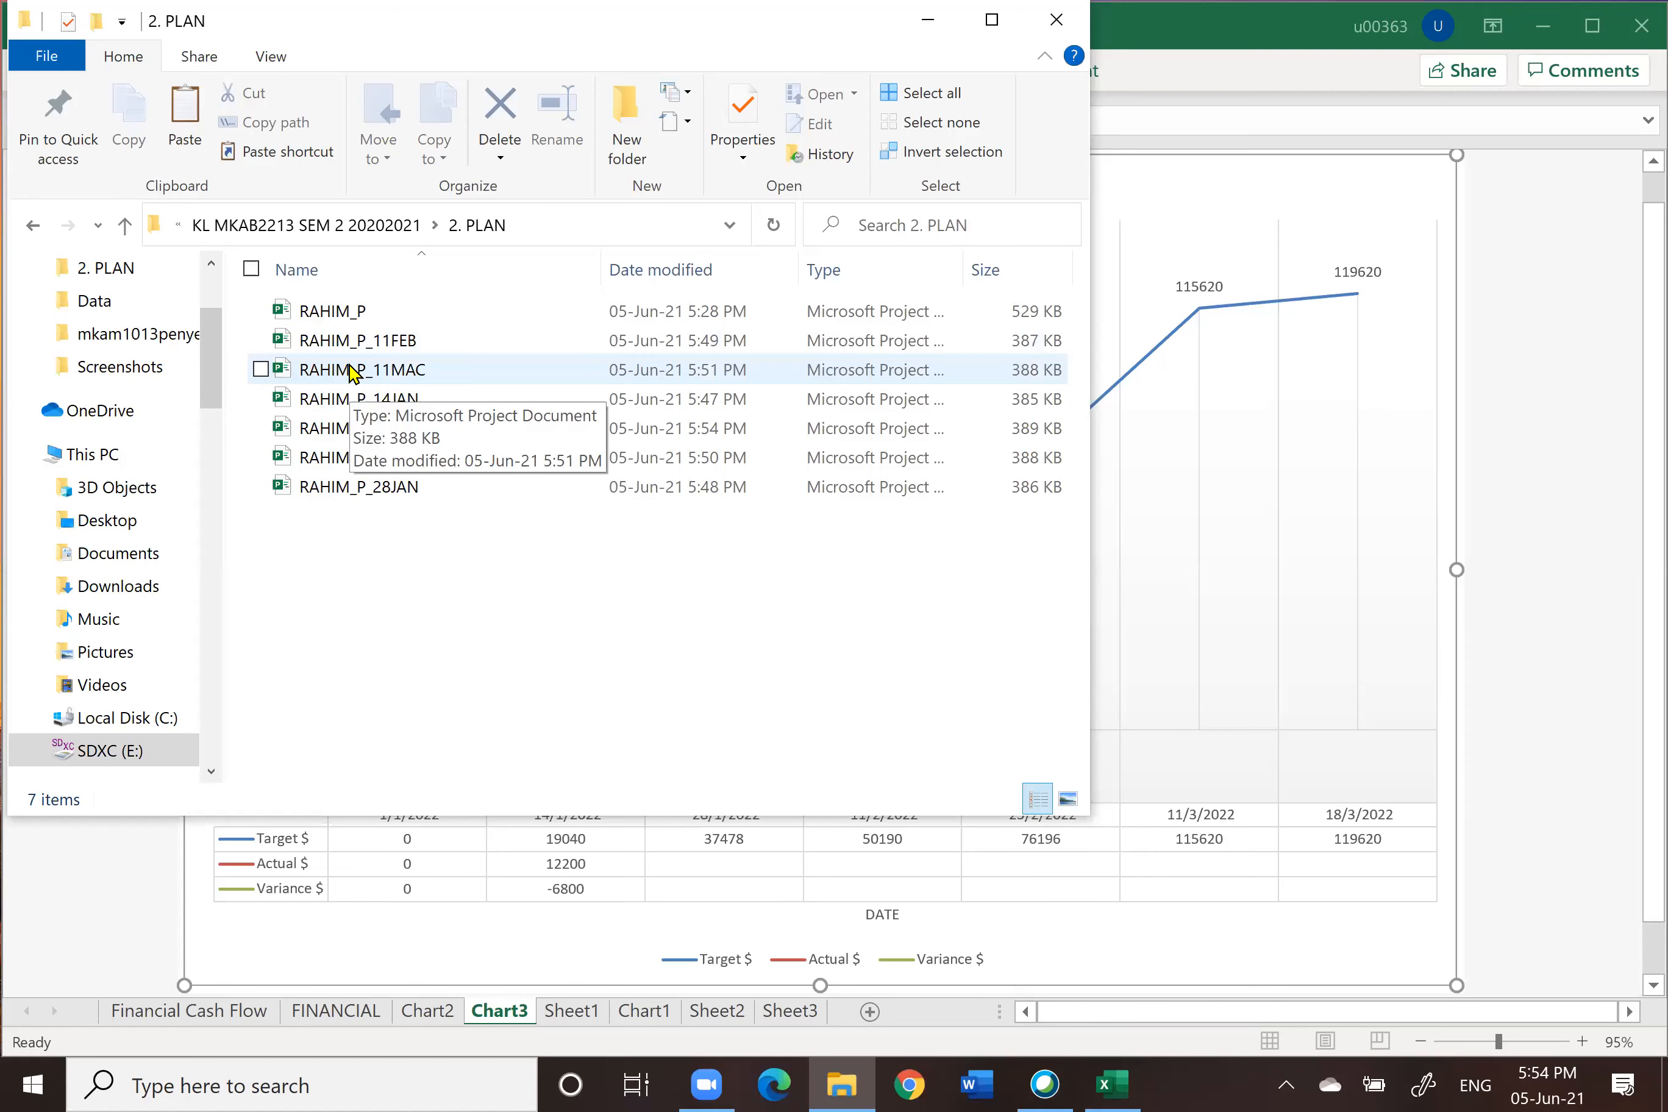
click(126, 226)
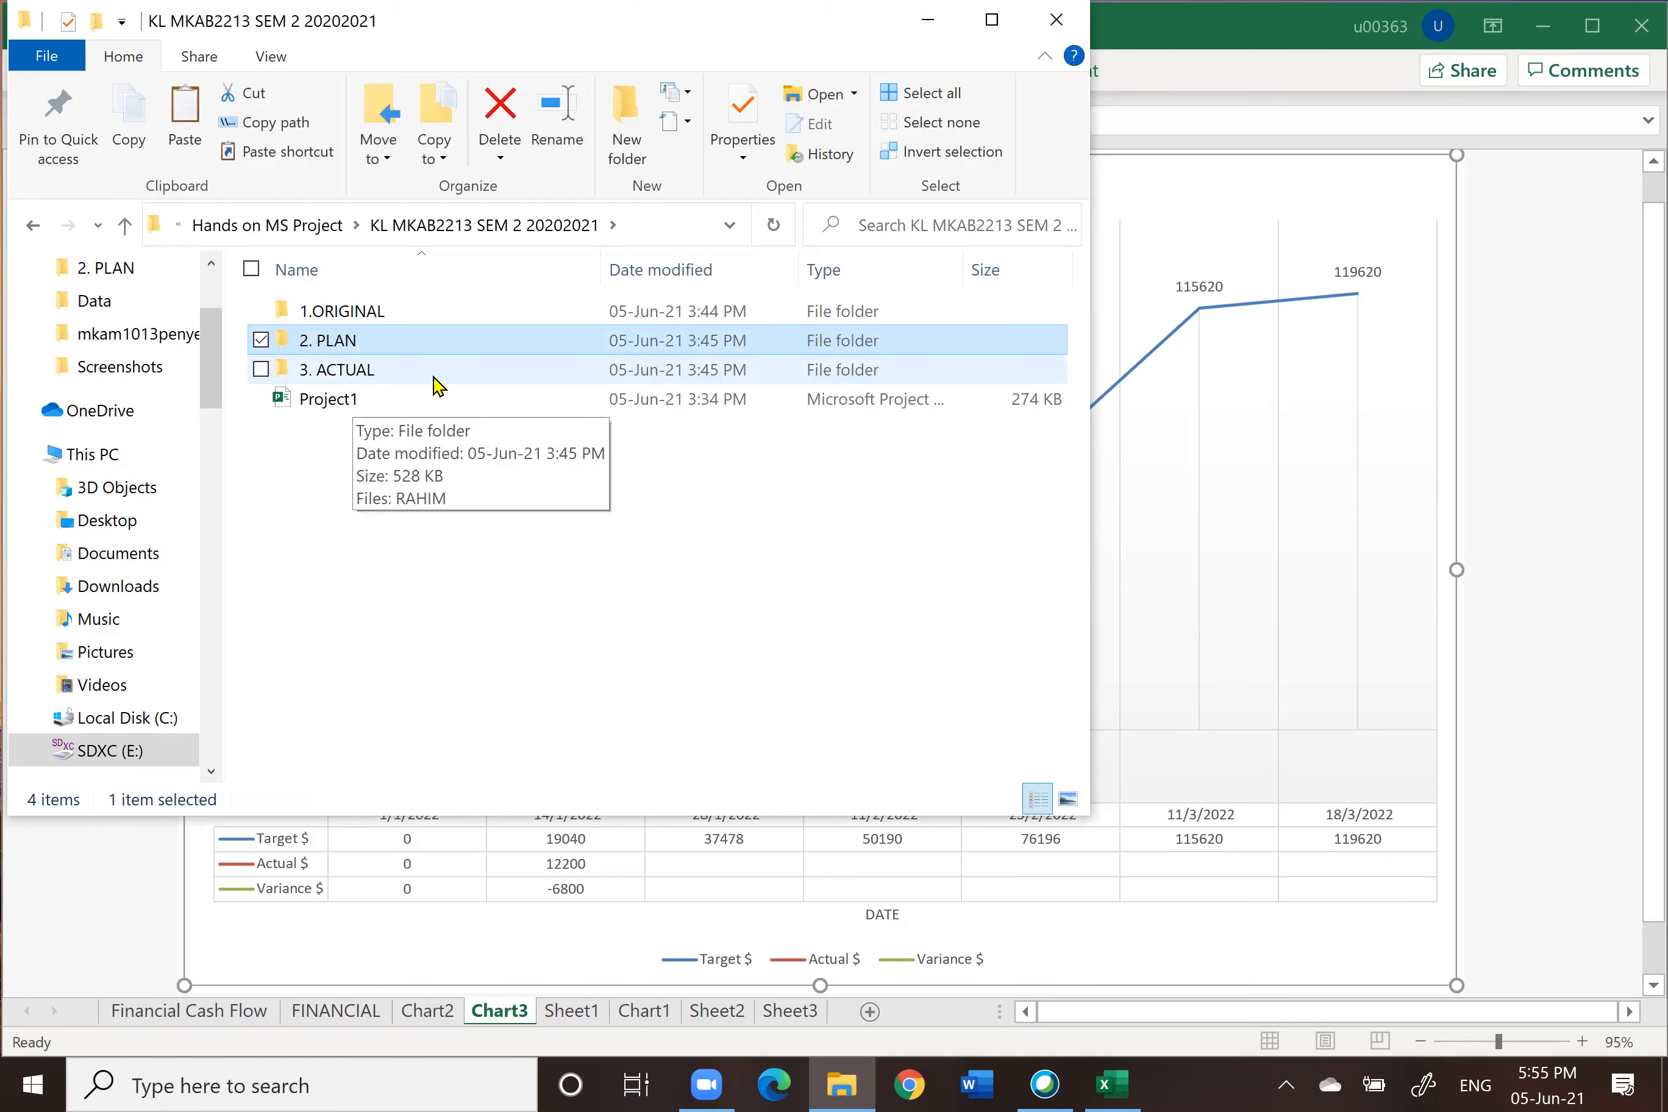
Step: Open the 3. ACTUAL folder and rename the RAHIM project file to RAHIM_A
click(367, 369)
double_click(367, 369)
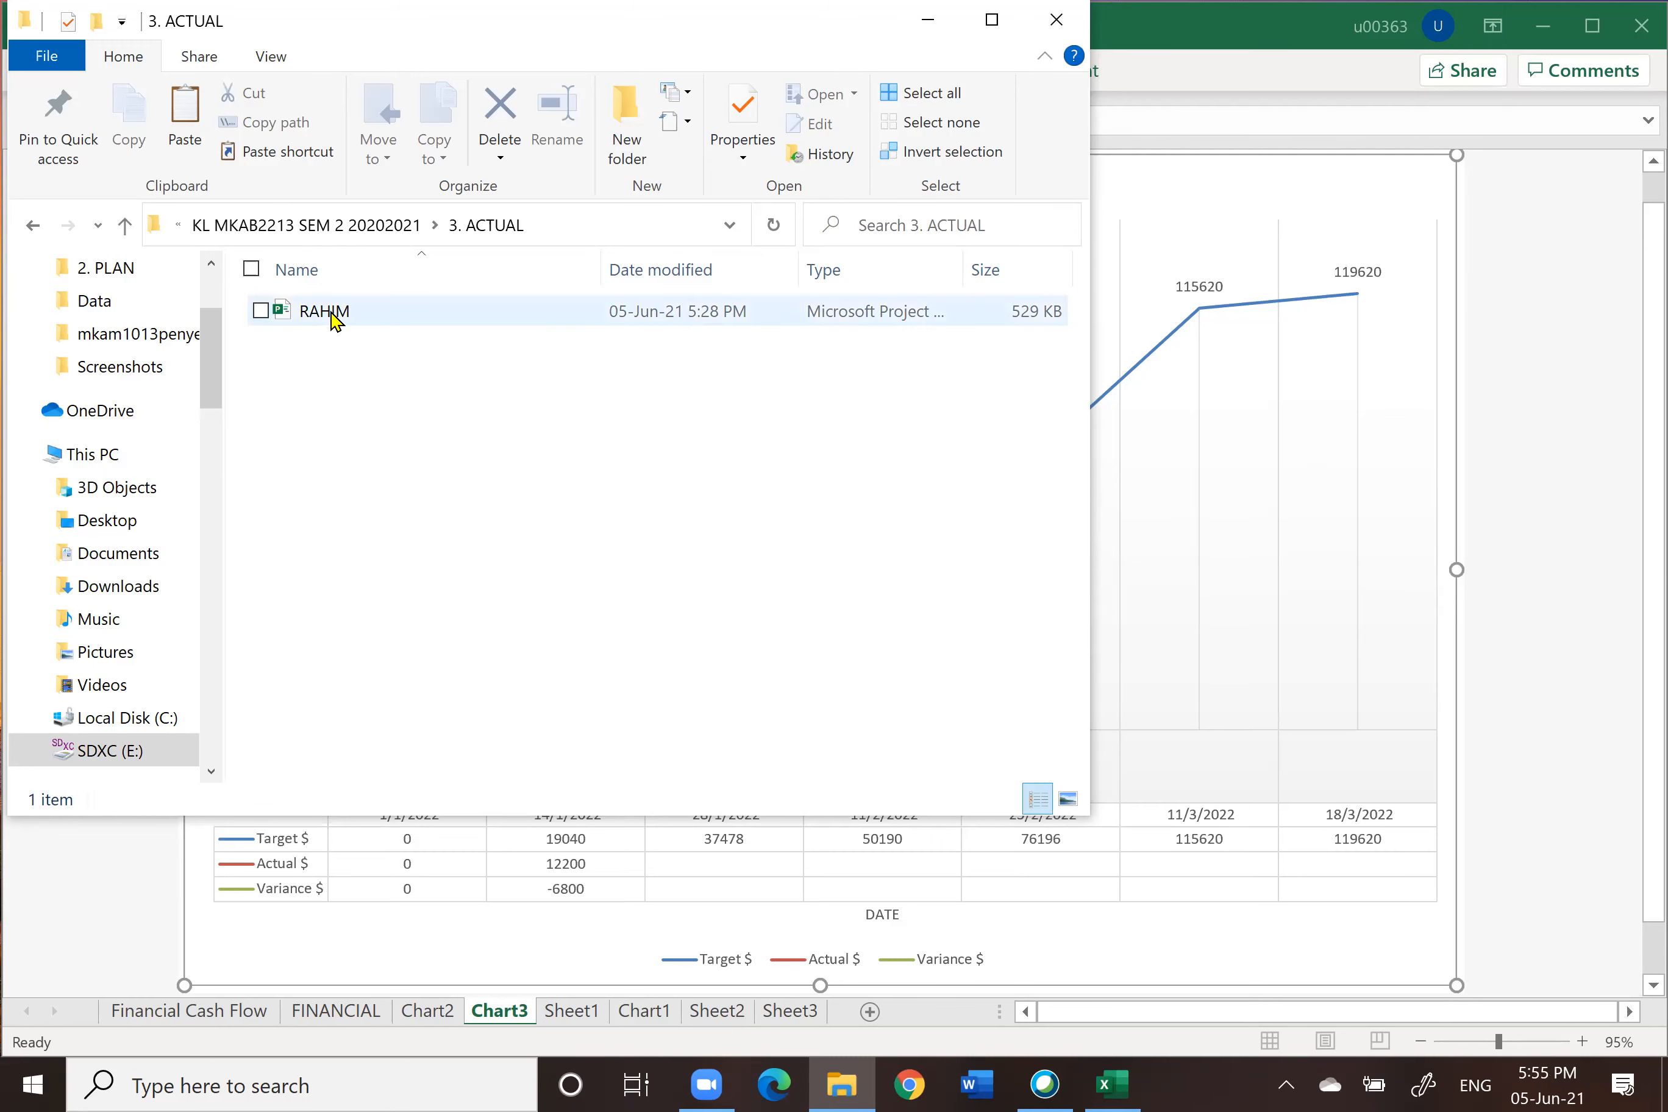
click(352, 313)
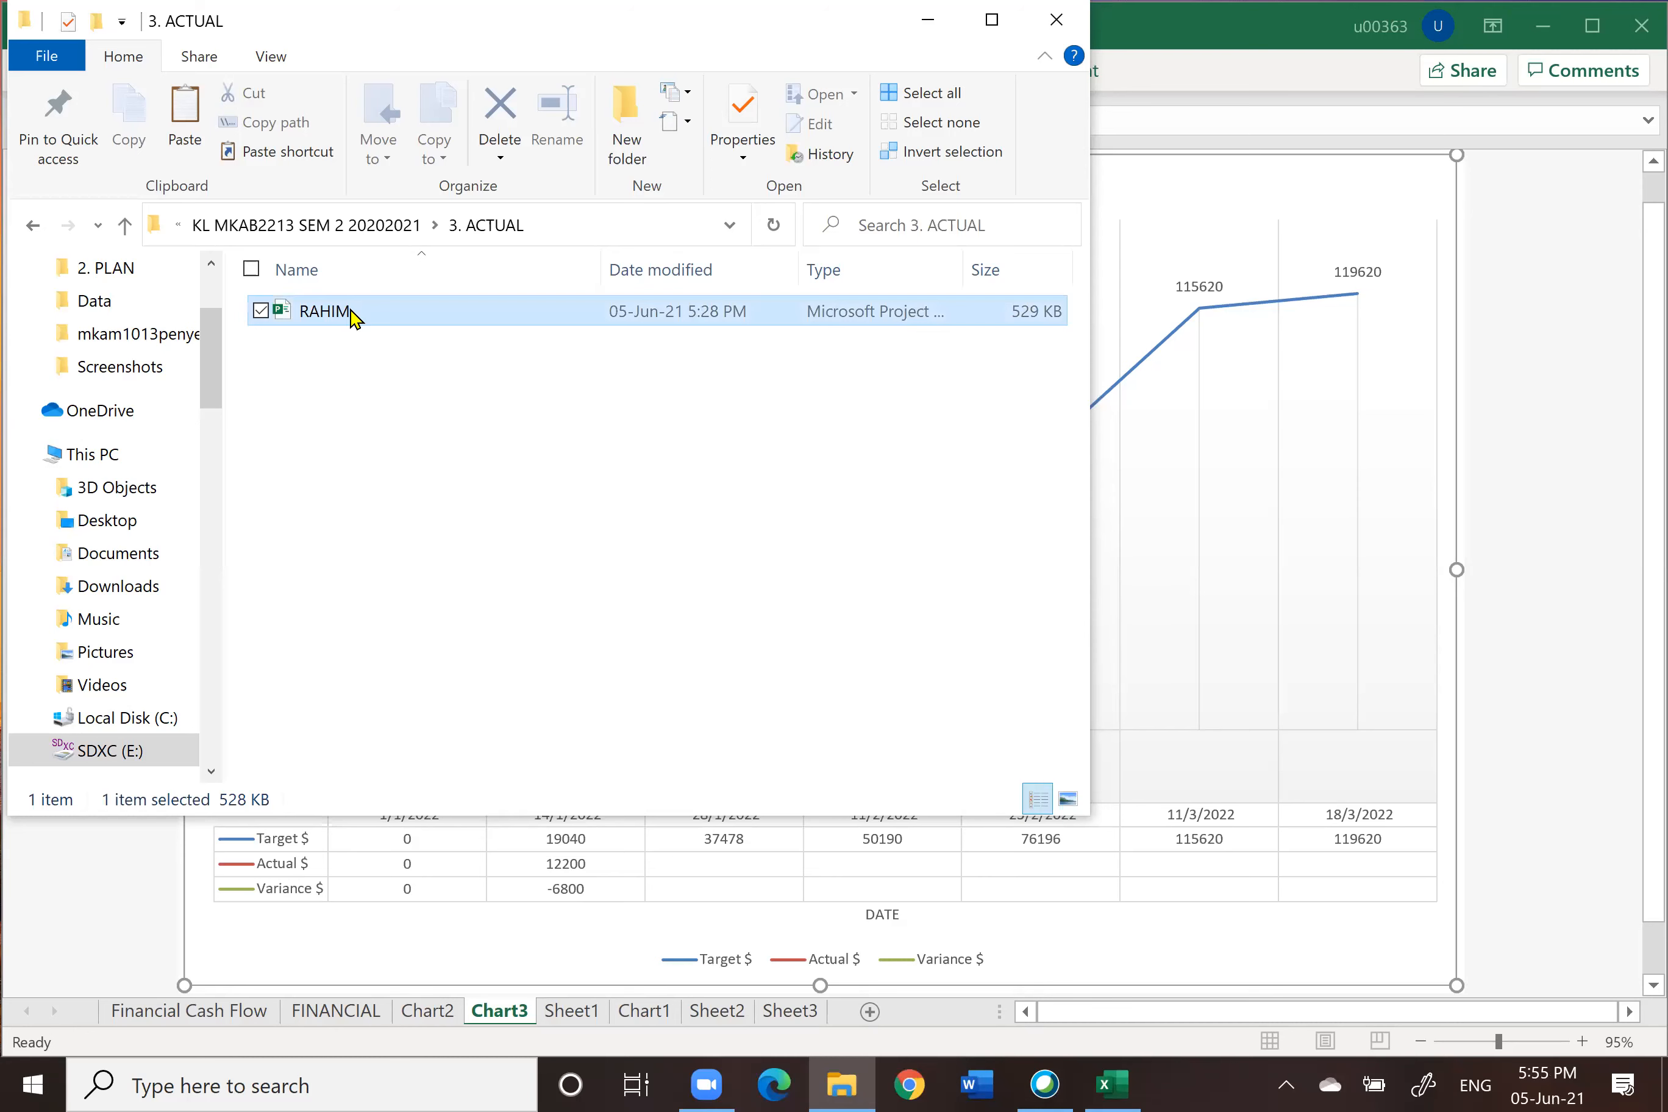
click(353, 311)
click(352, 311)
text(_)
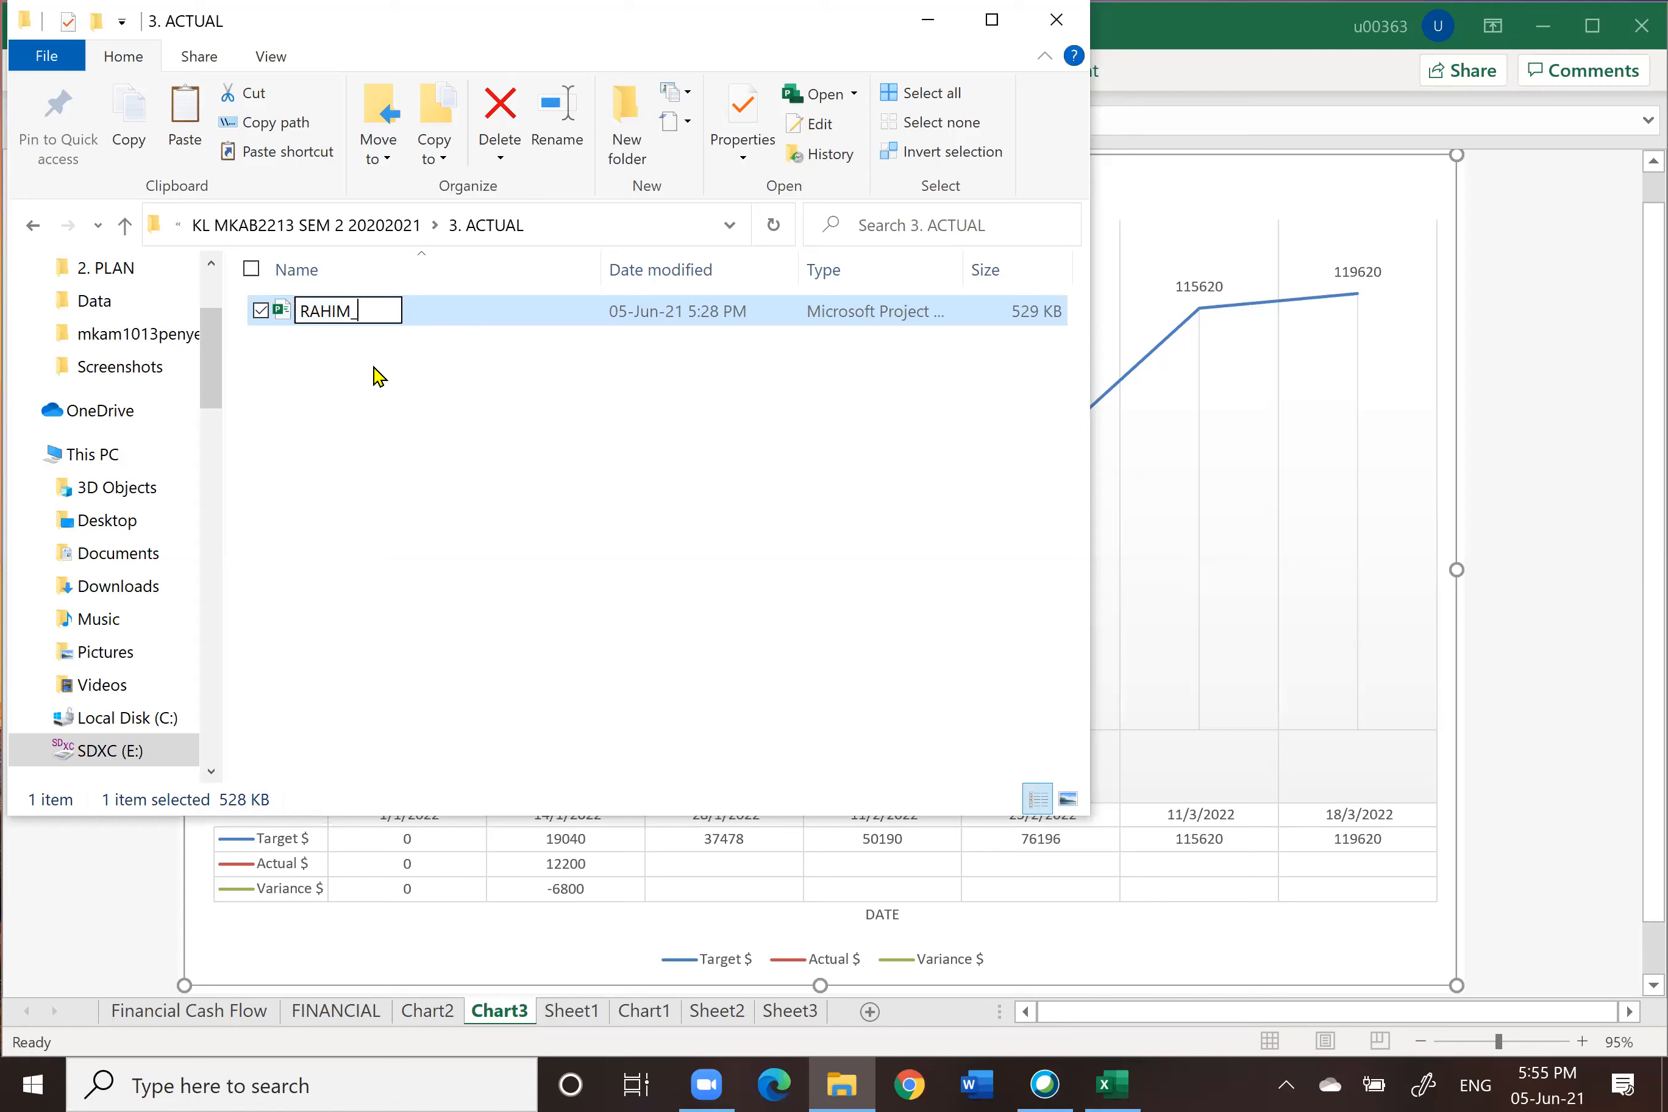
text(A)
Step: Open RAHIM_A in Project and go to the Project tab's commands
double_click(464, 305)
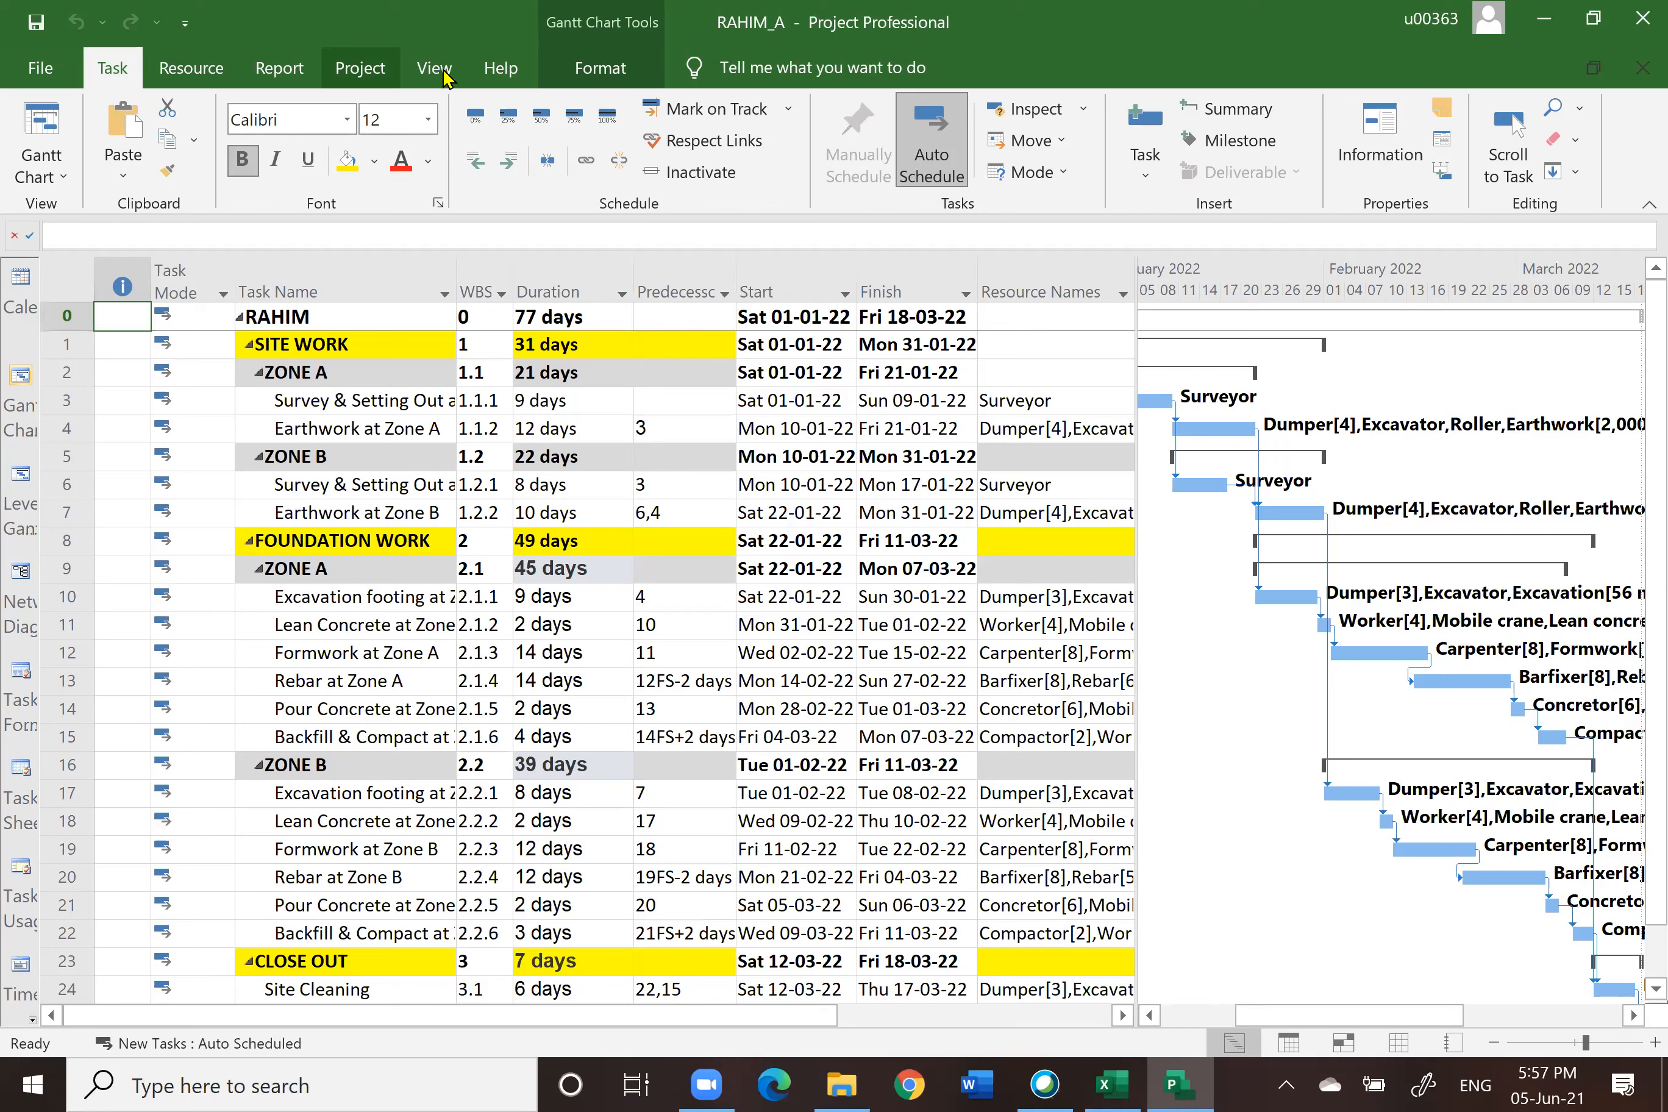
click(386, 75)
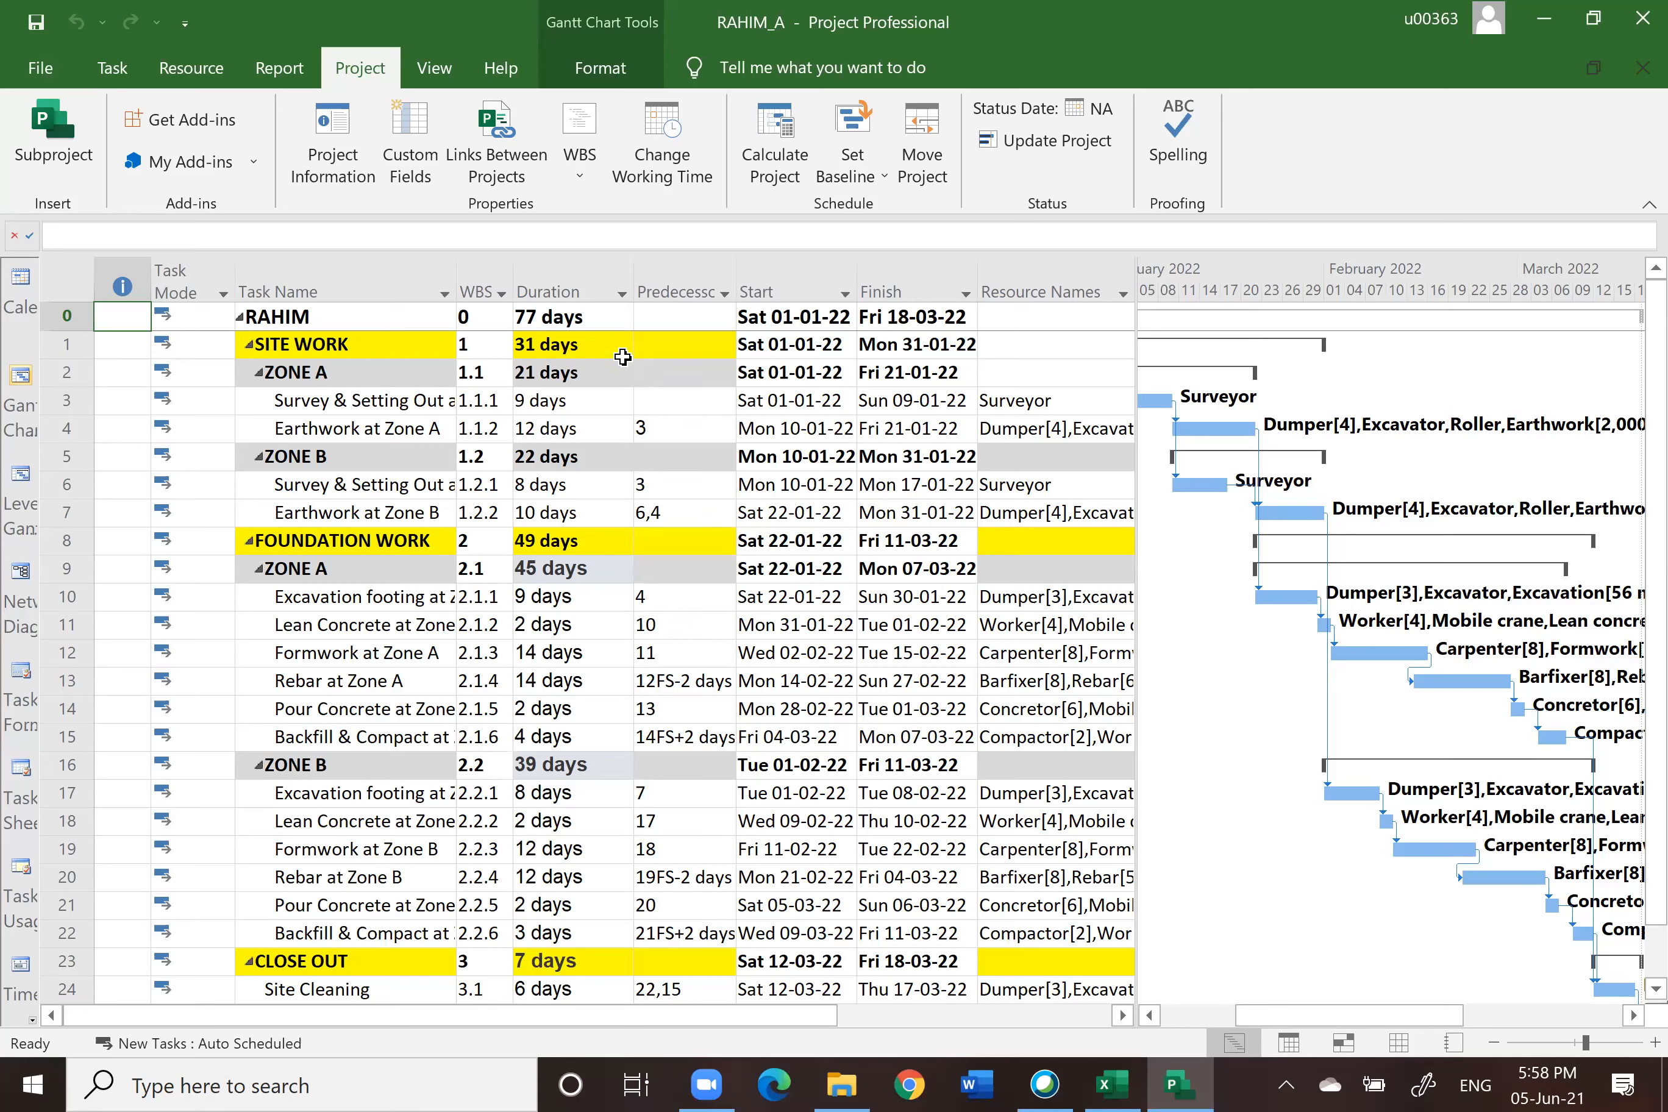
Step: Open the project information and review the project statistics
click(332, 128)
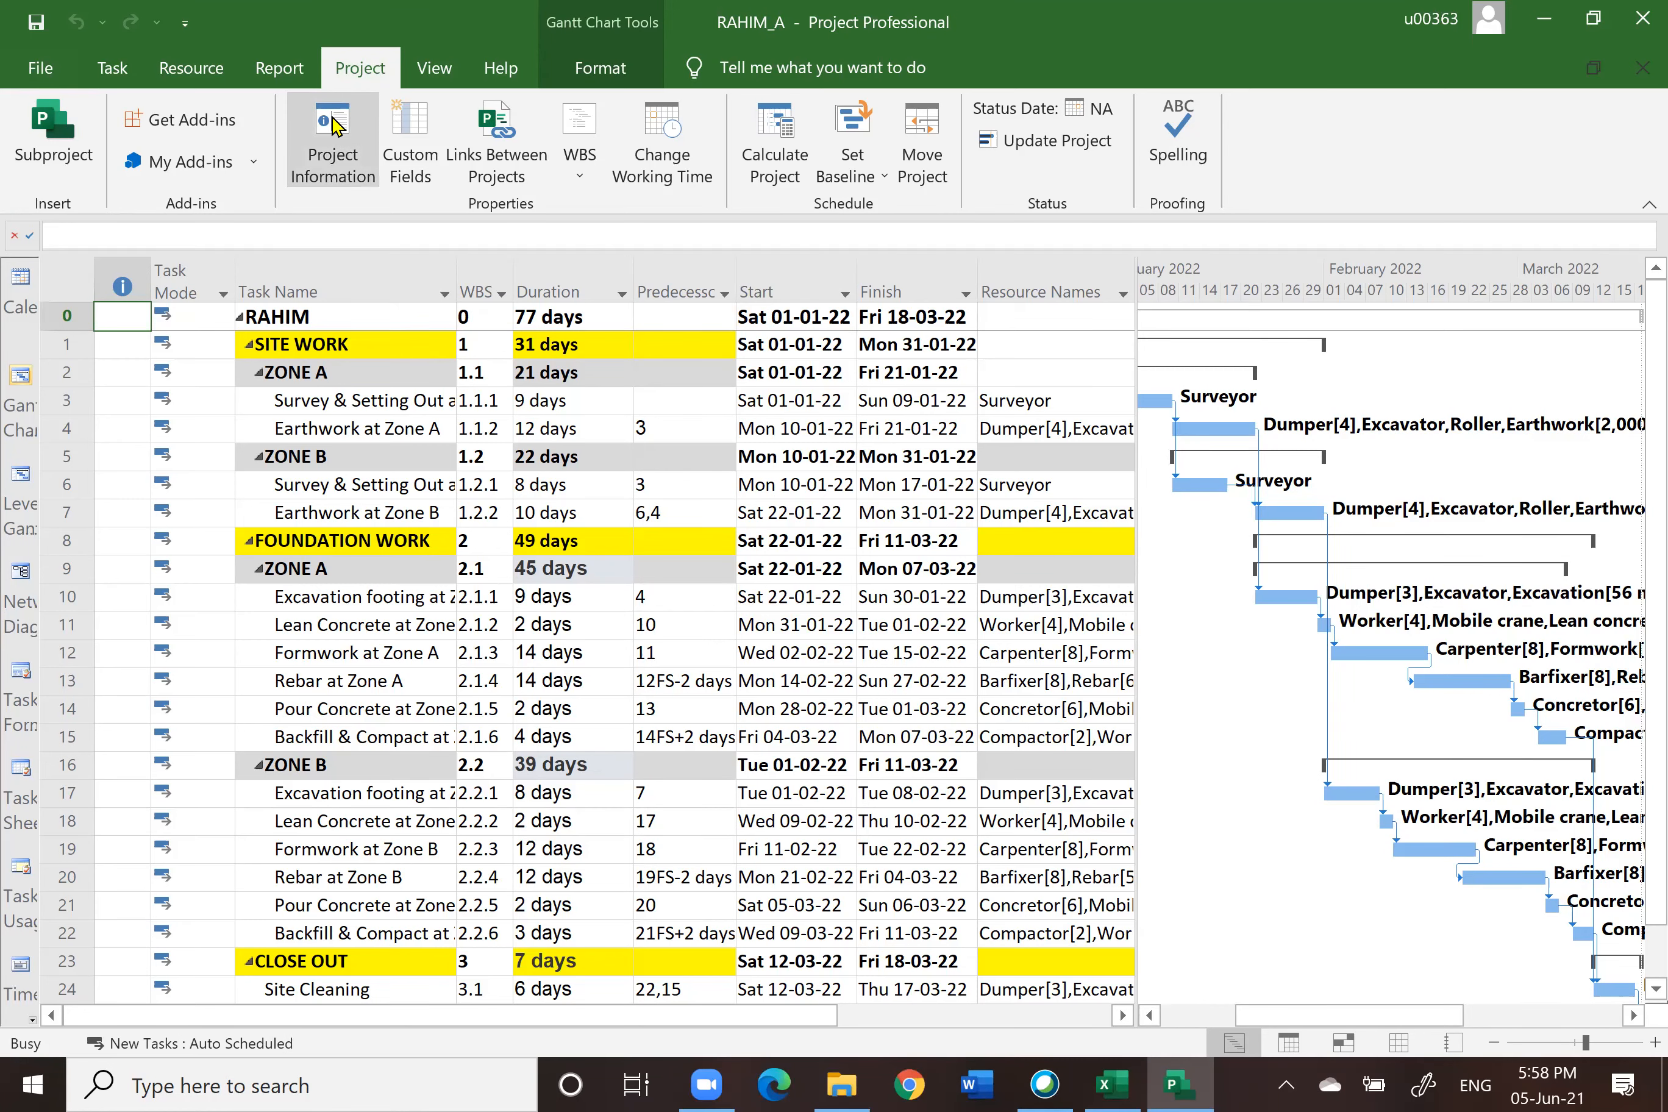
click(622, 742)
drag(991, 362, 993, 126)
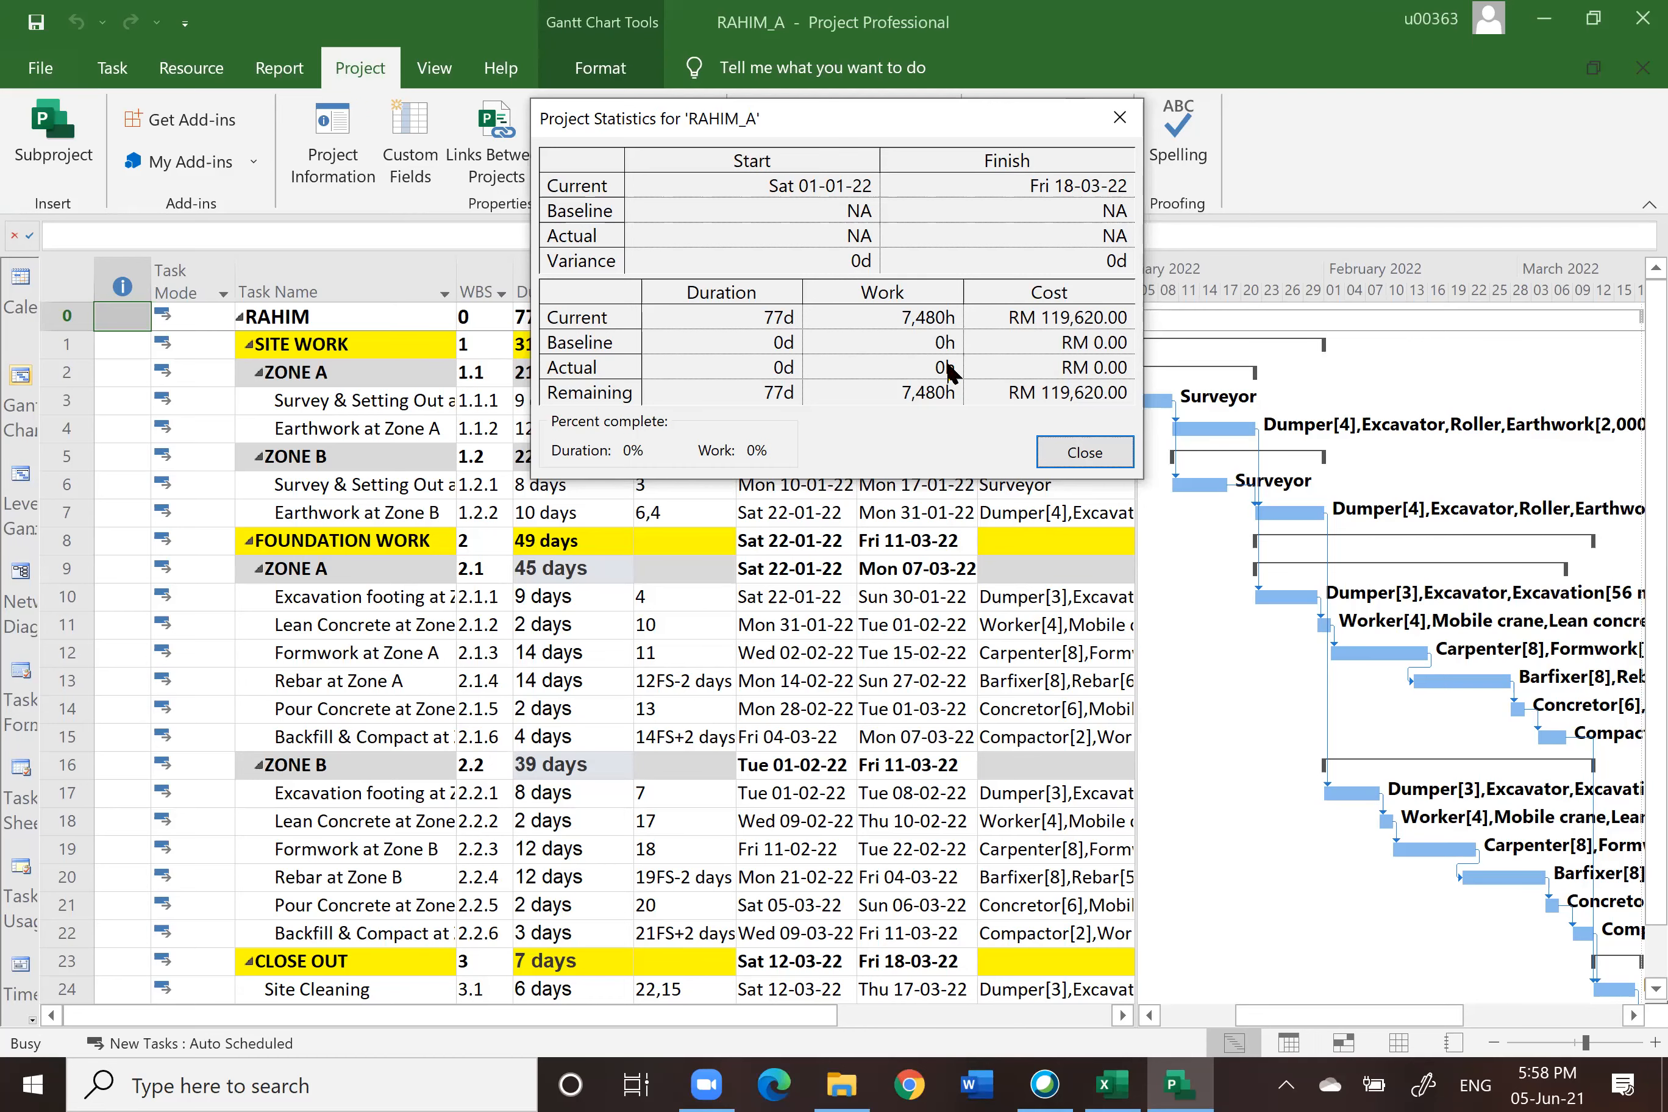
click(1088, 450)
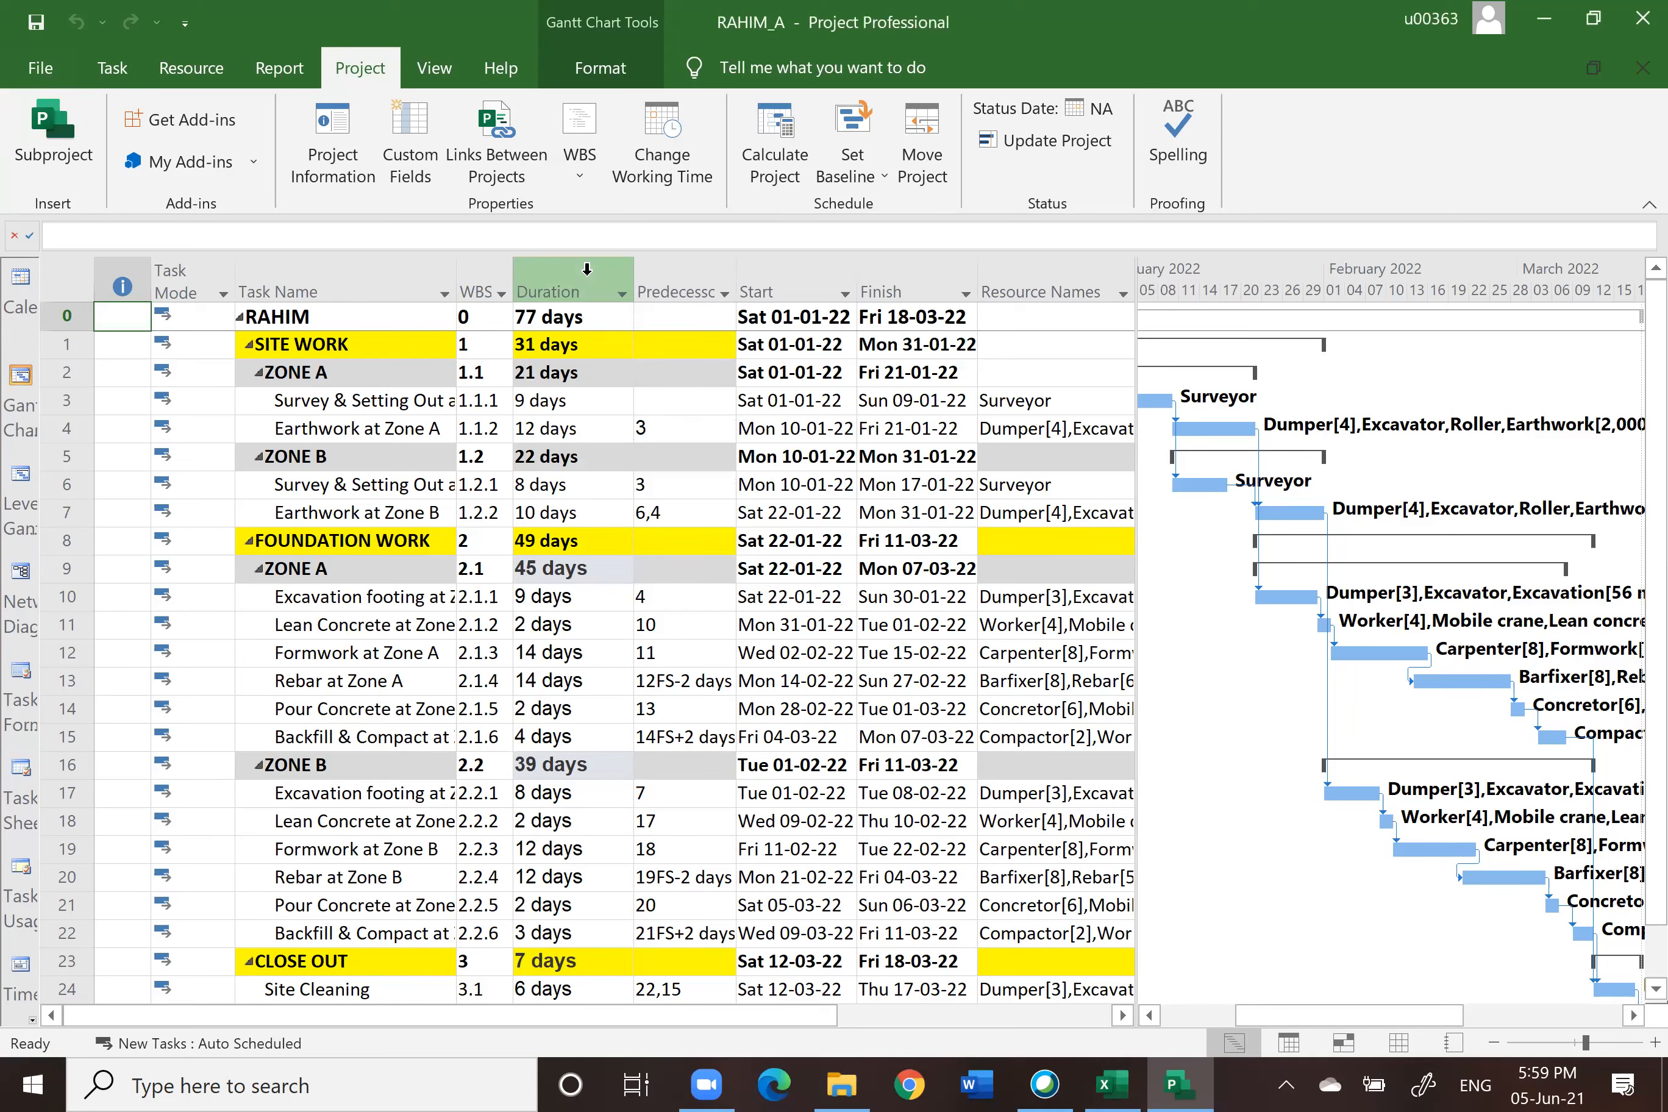
Step: Hide the WBS column from the task table
click(477, 286)
right_click(477, 285)
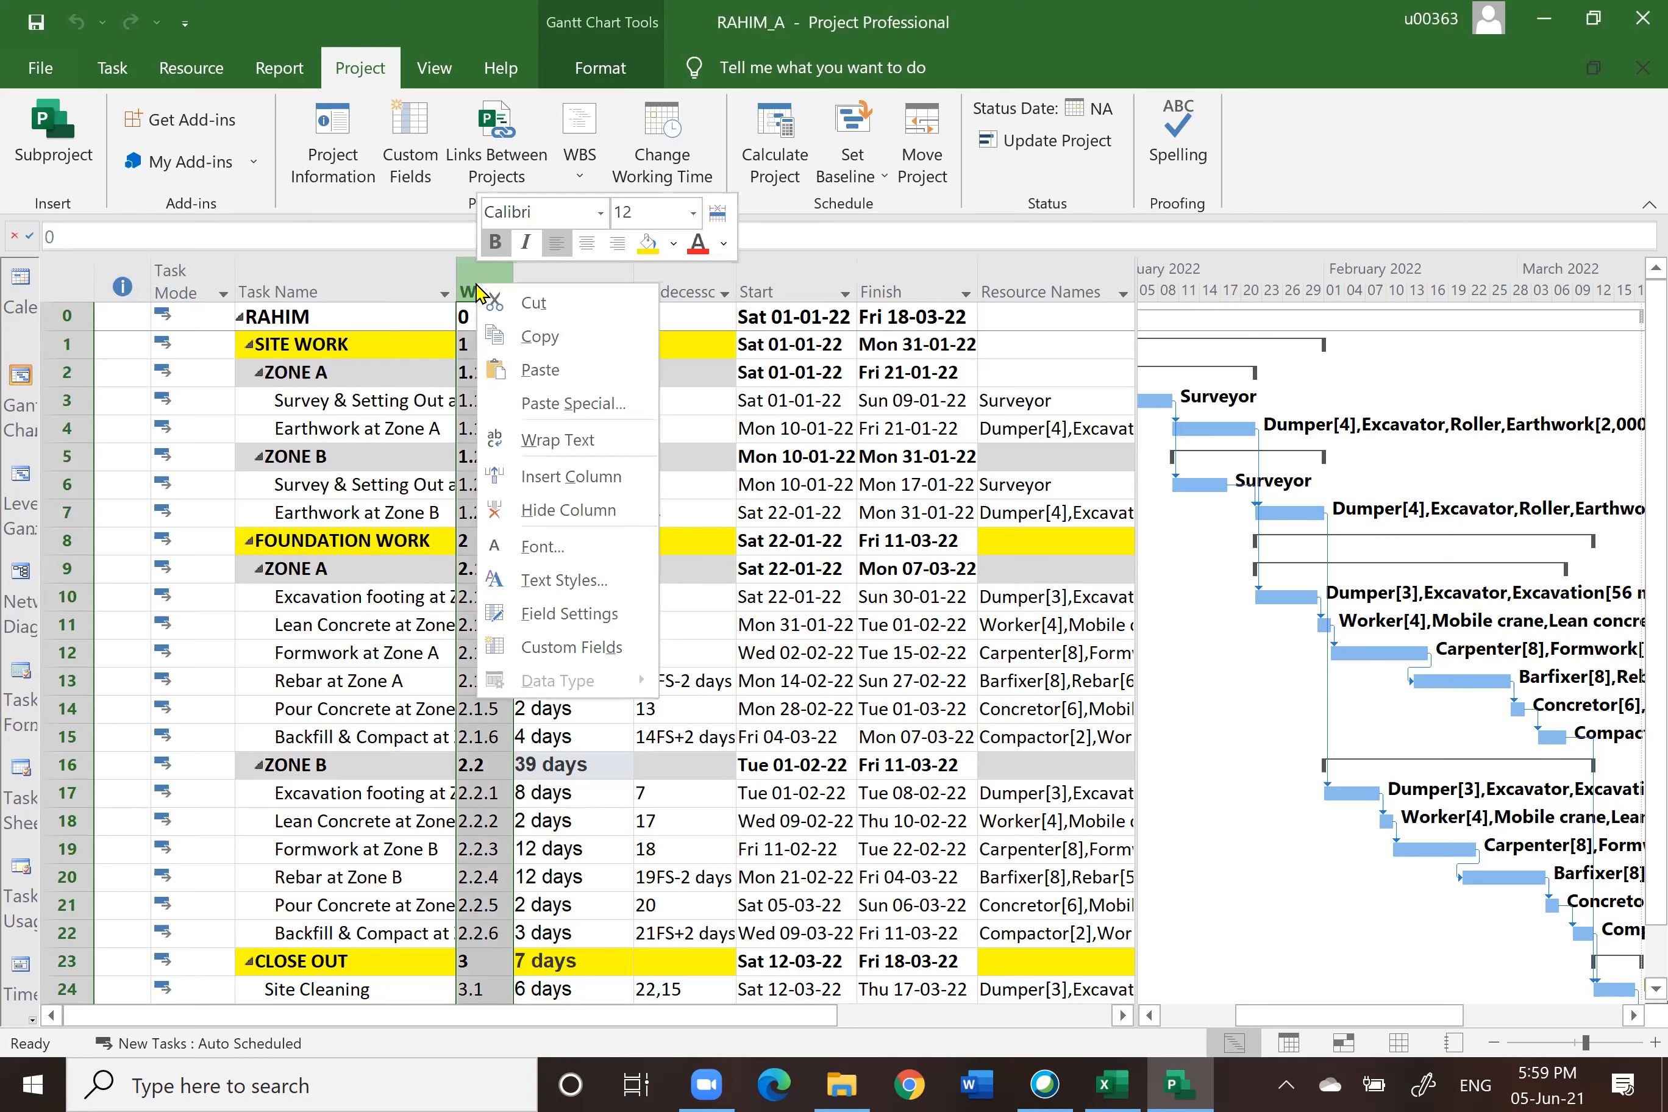
click(533, 510)
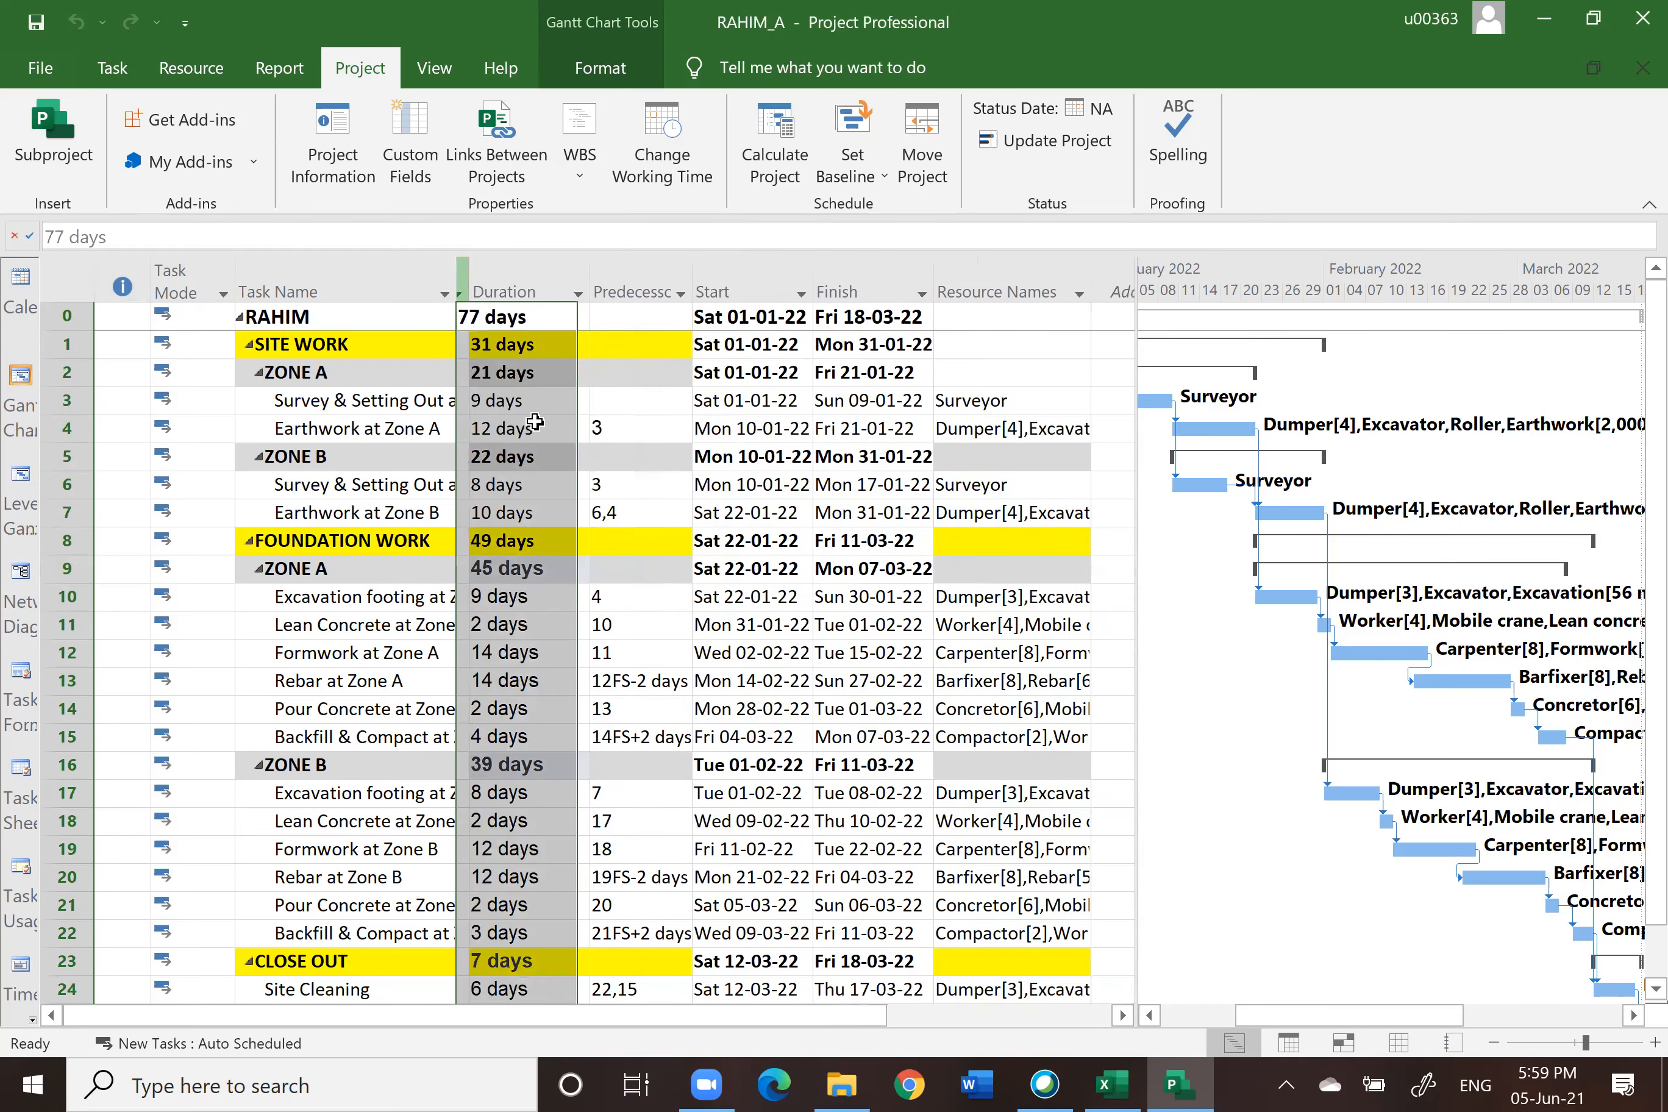
Step: Insert a % Complete column before the Duration column
right_click(498, 282)
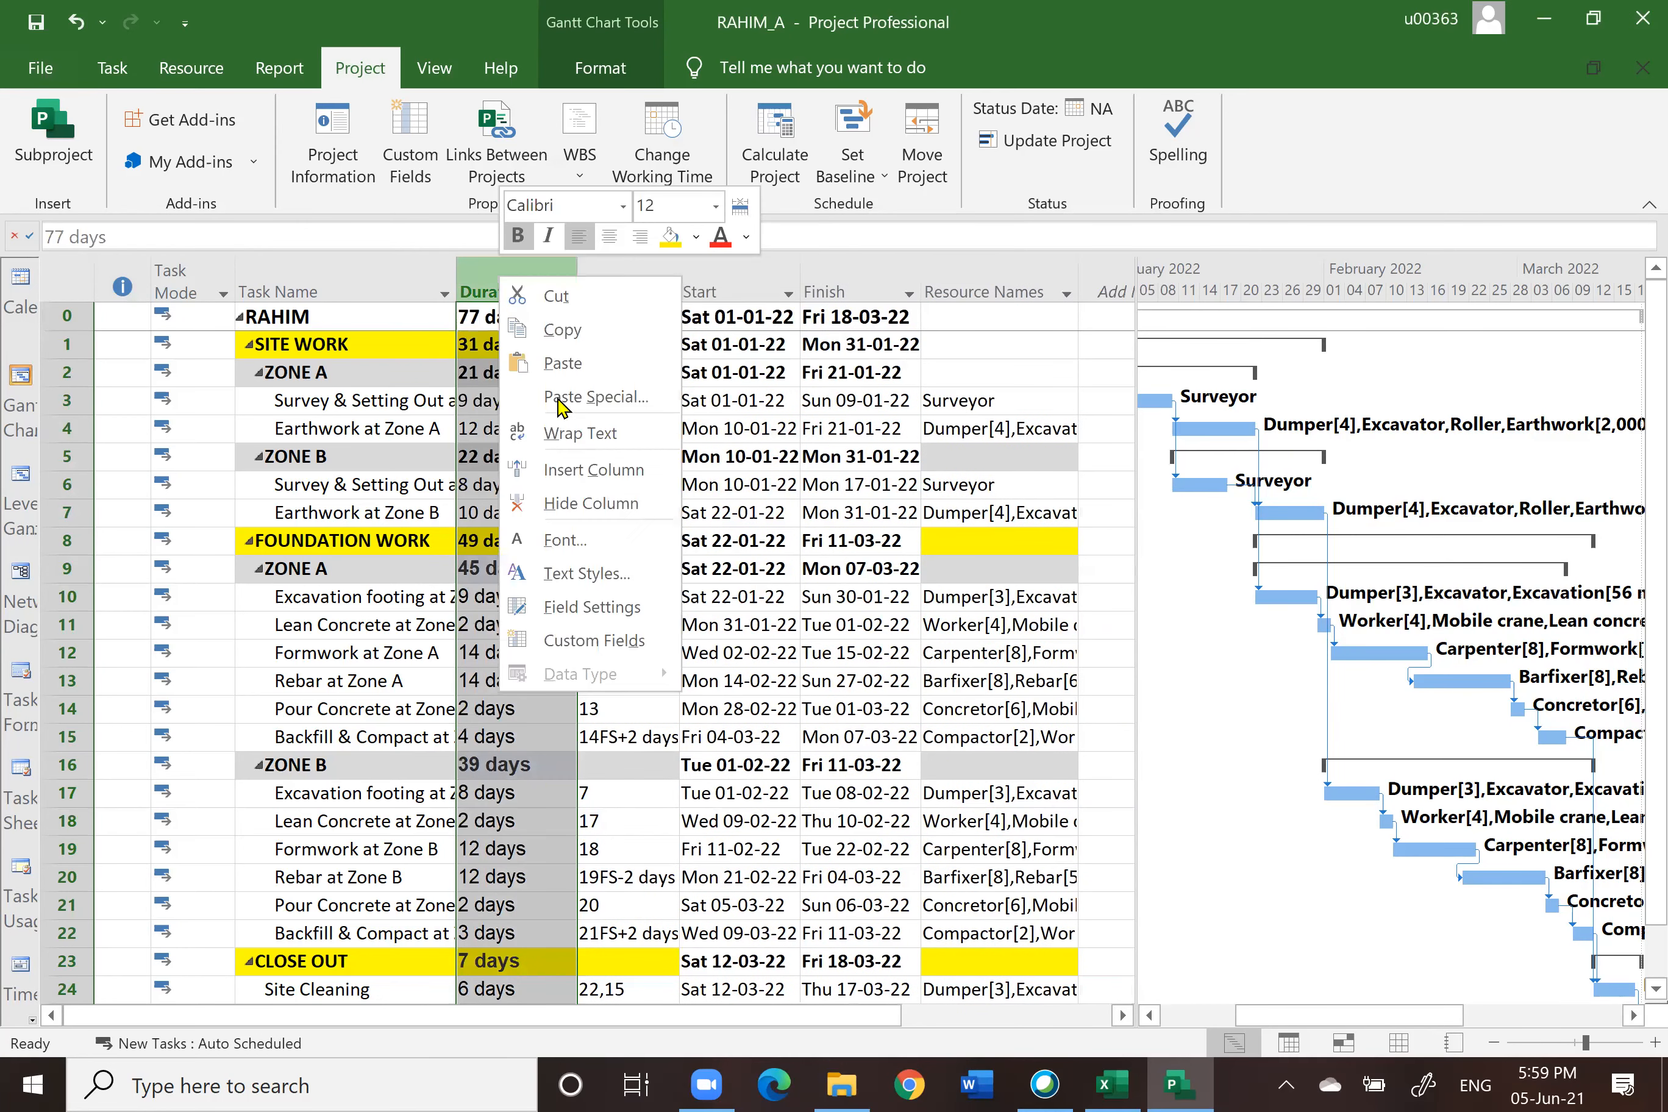
click(570, 465)
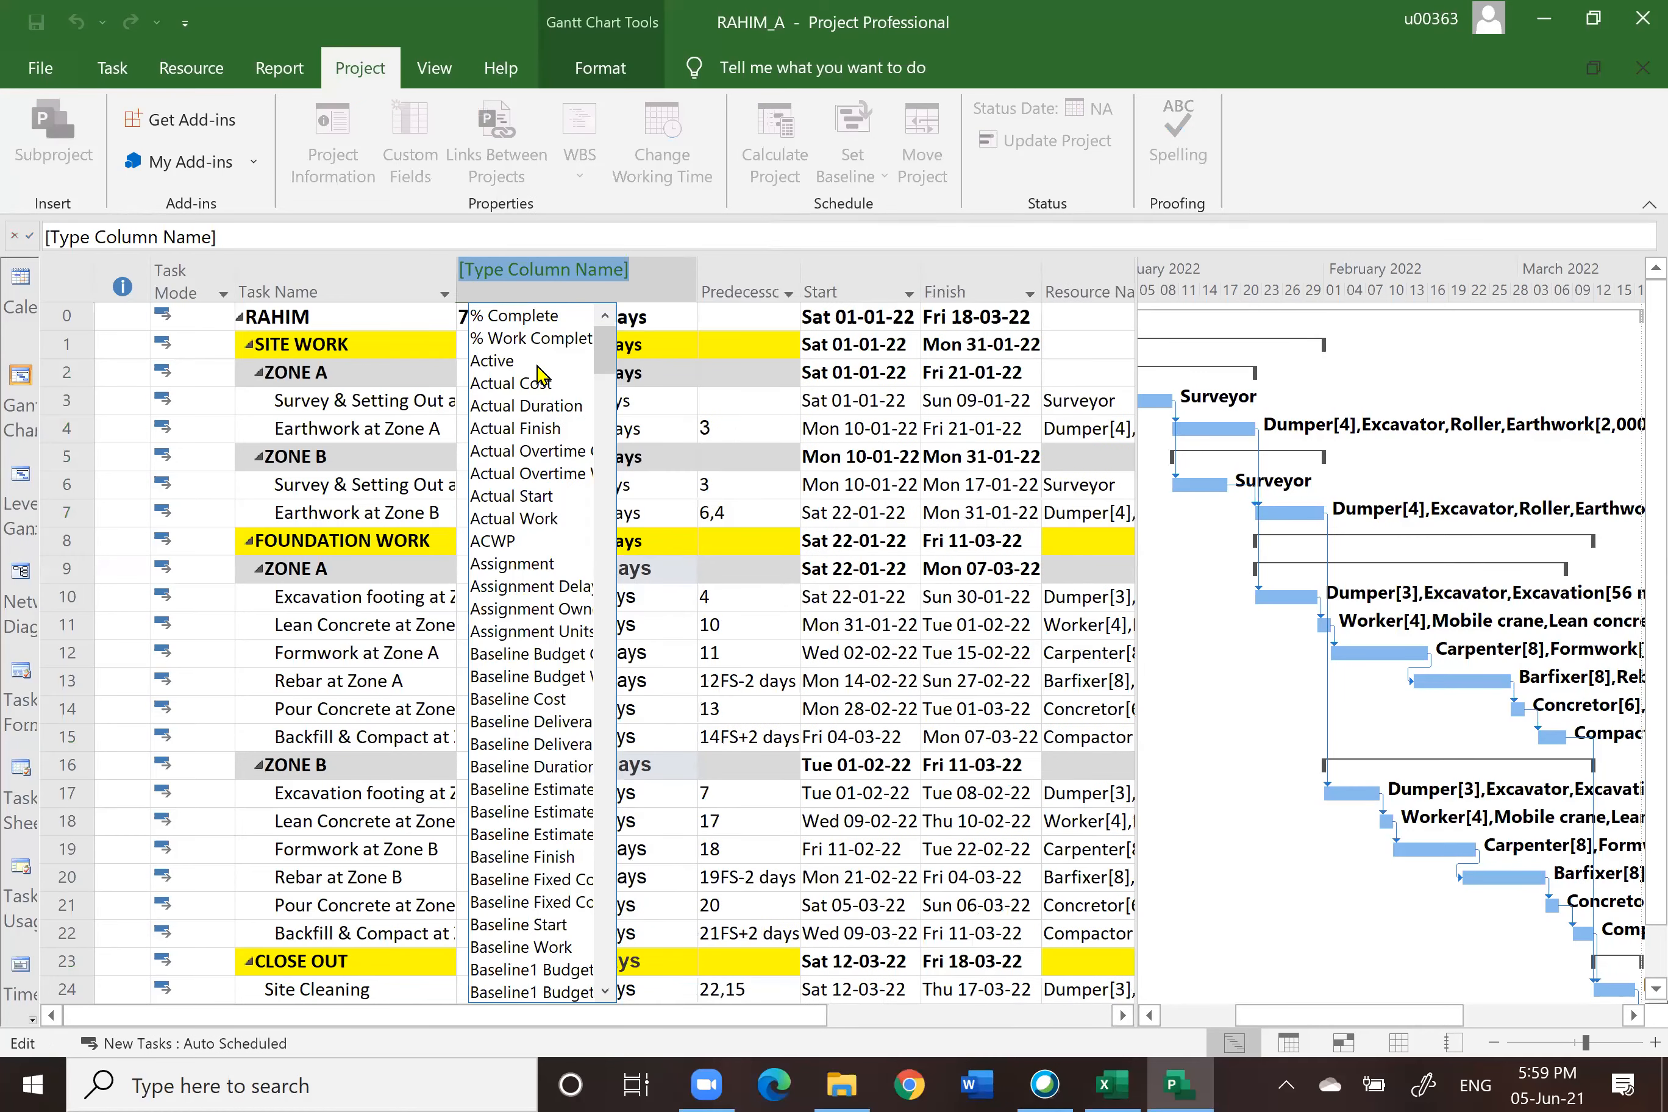
click(508, 316)
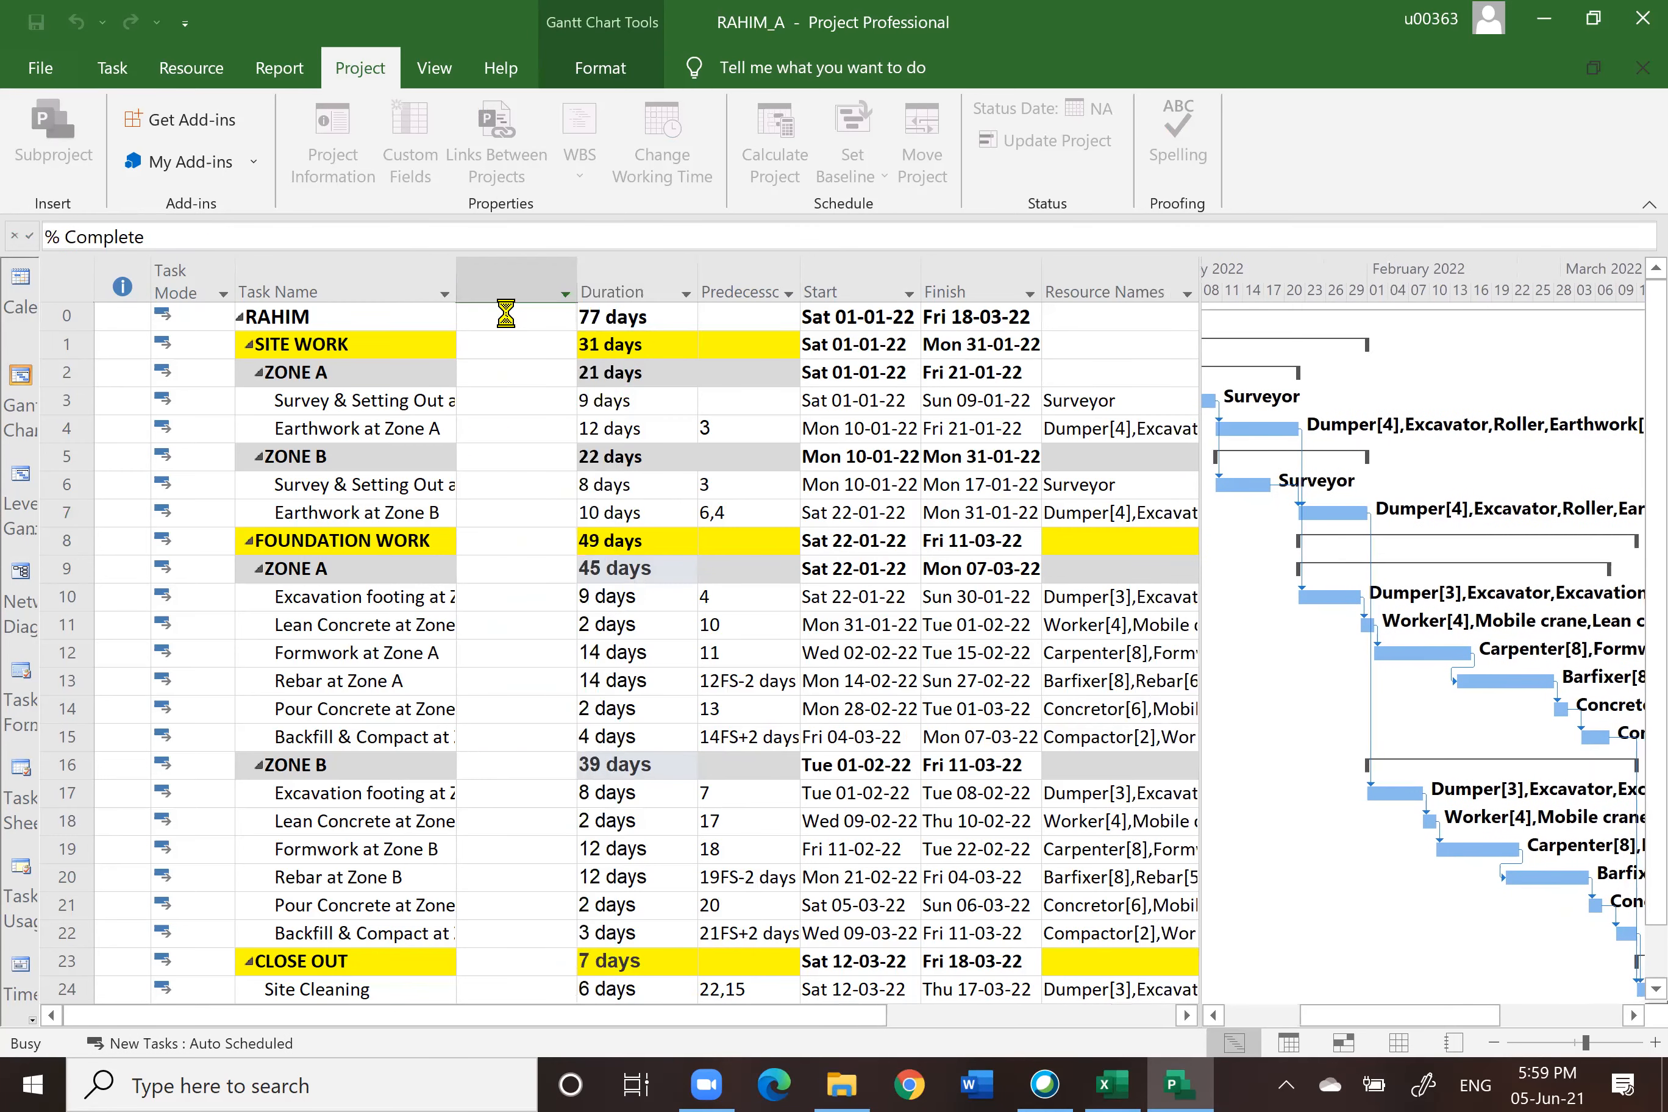
Step: Insert an Actual Cost column before the Duration column
click(605, 287)
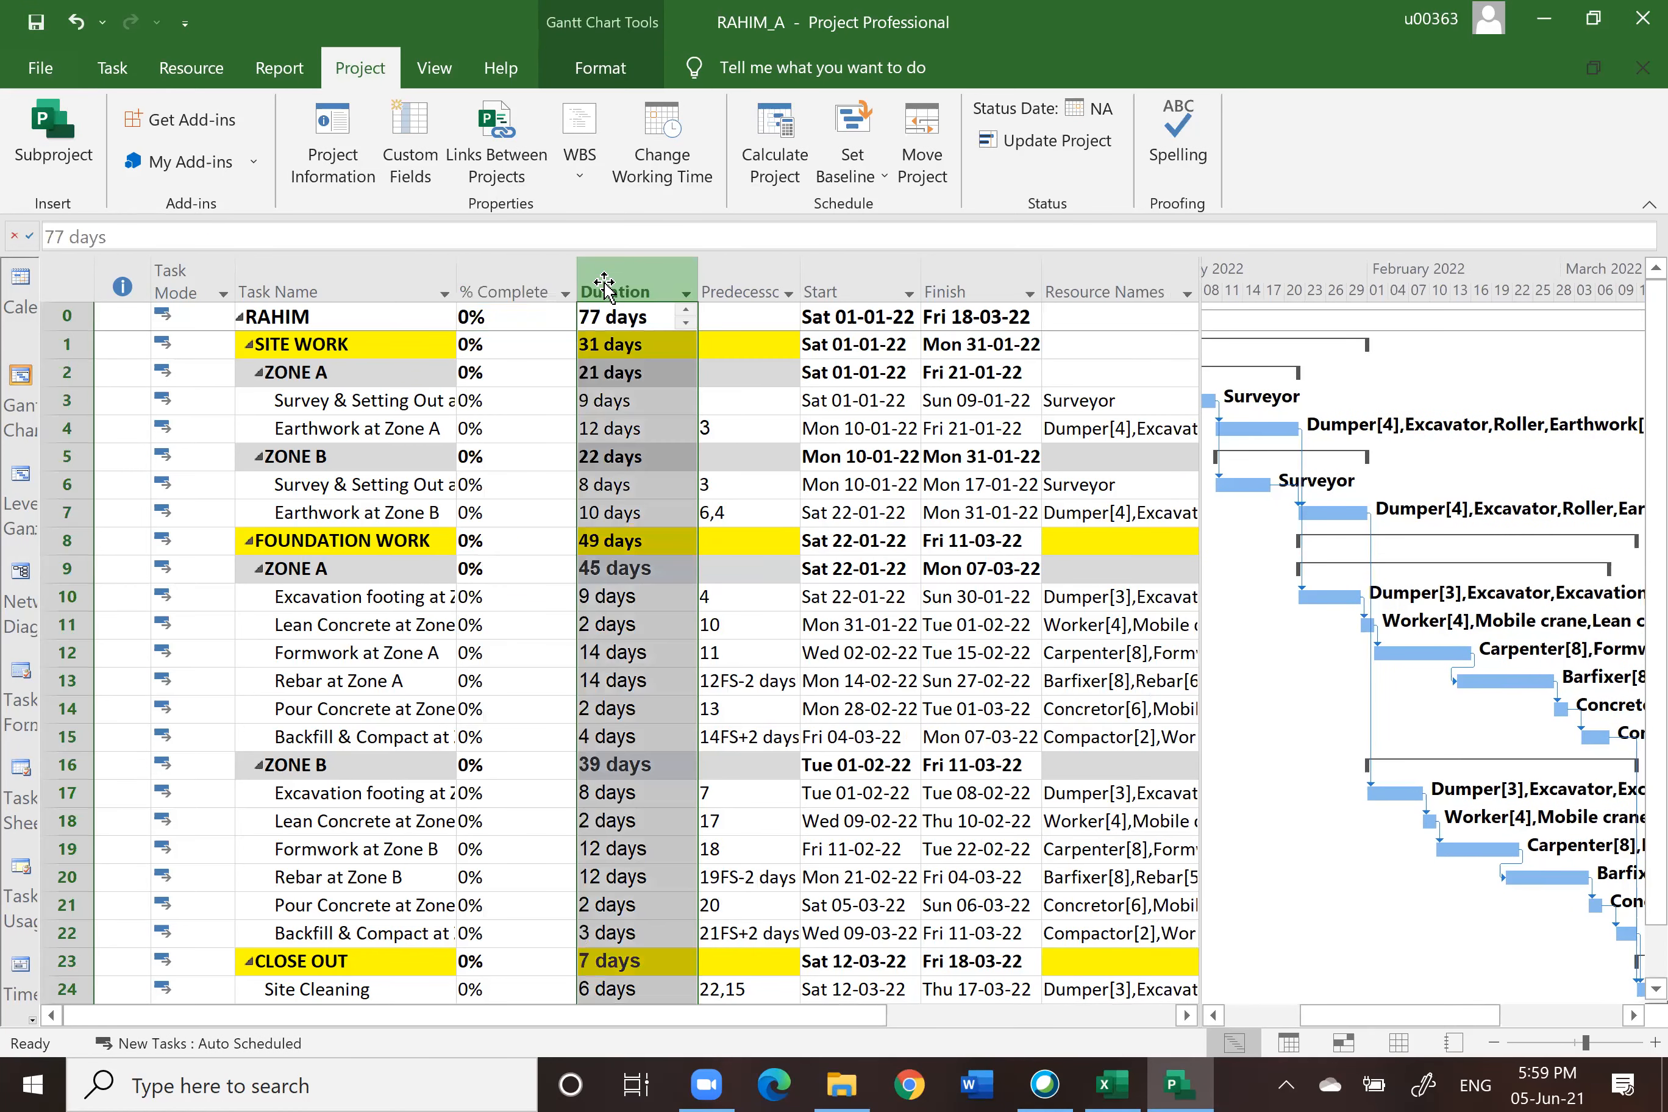
right_click(605, 286)
click(681, 476)
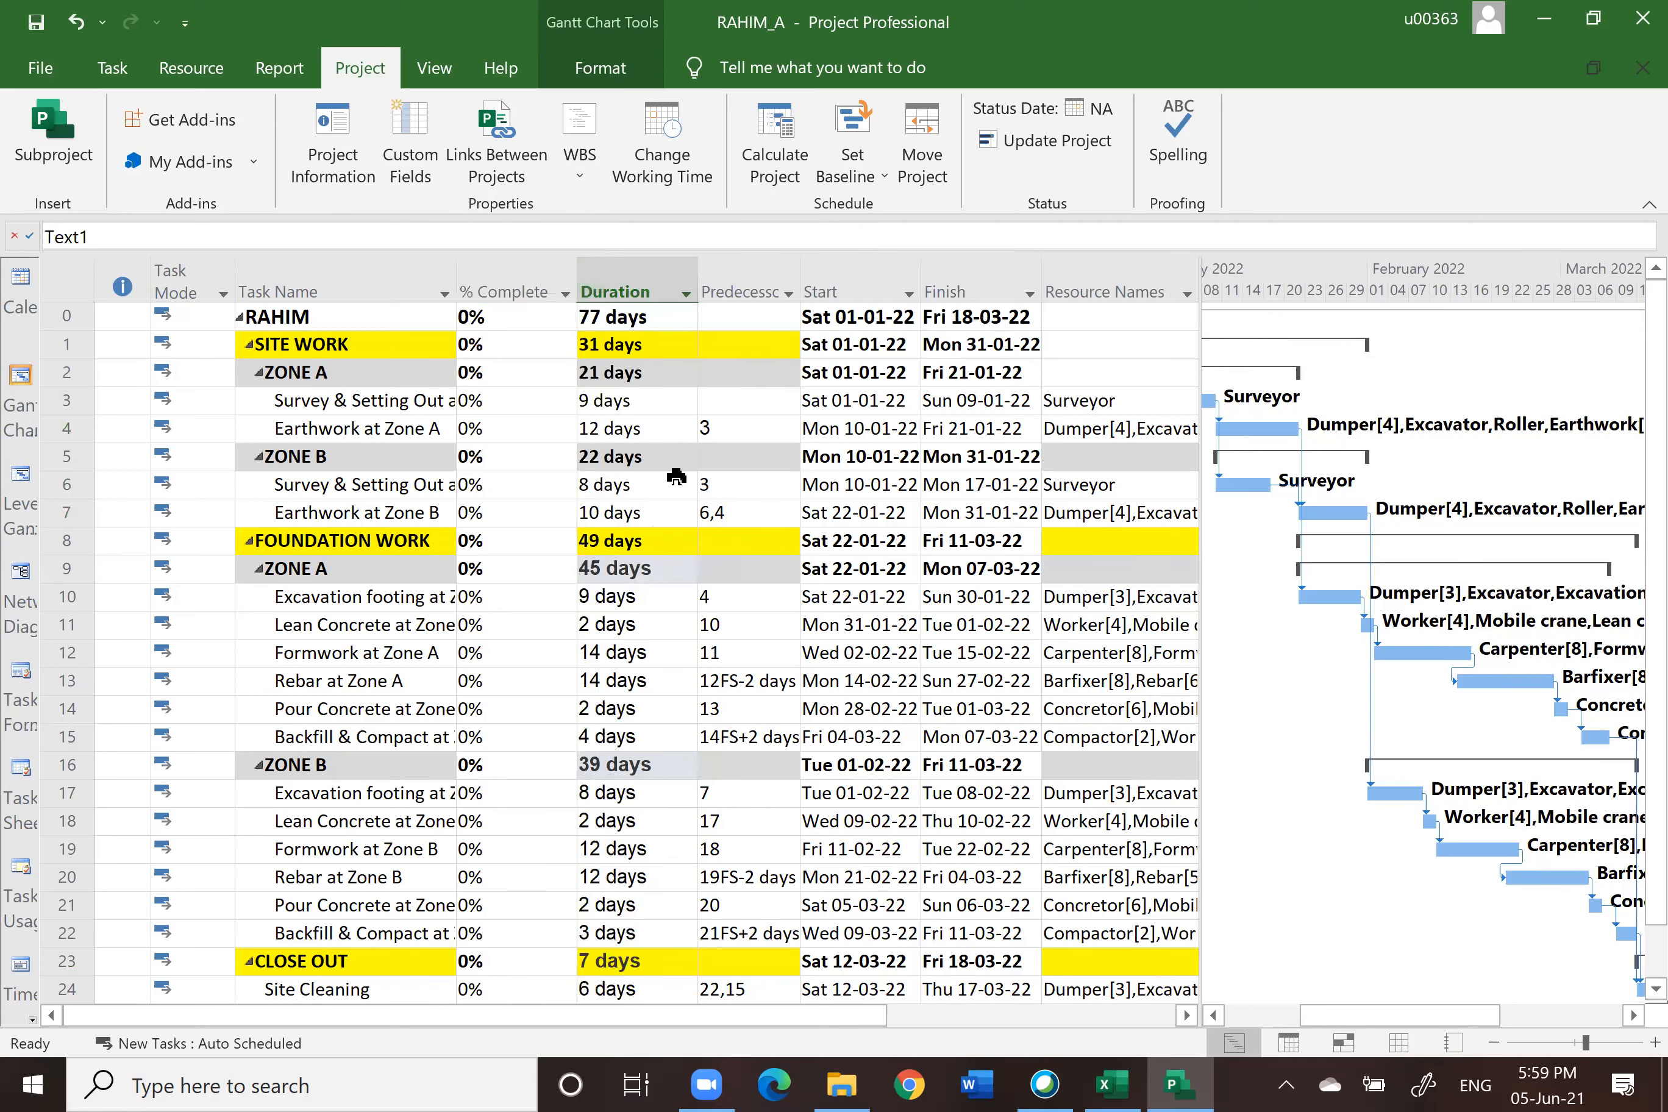
click(649, 385)
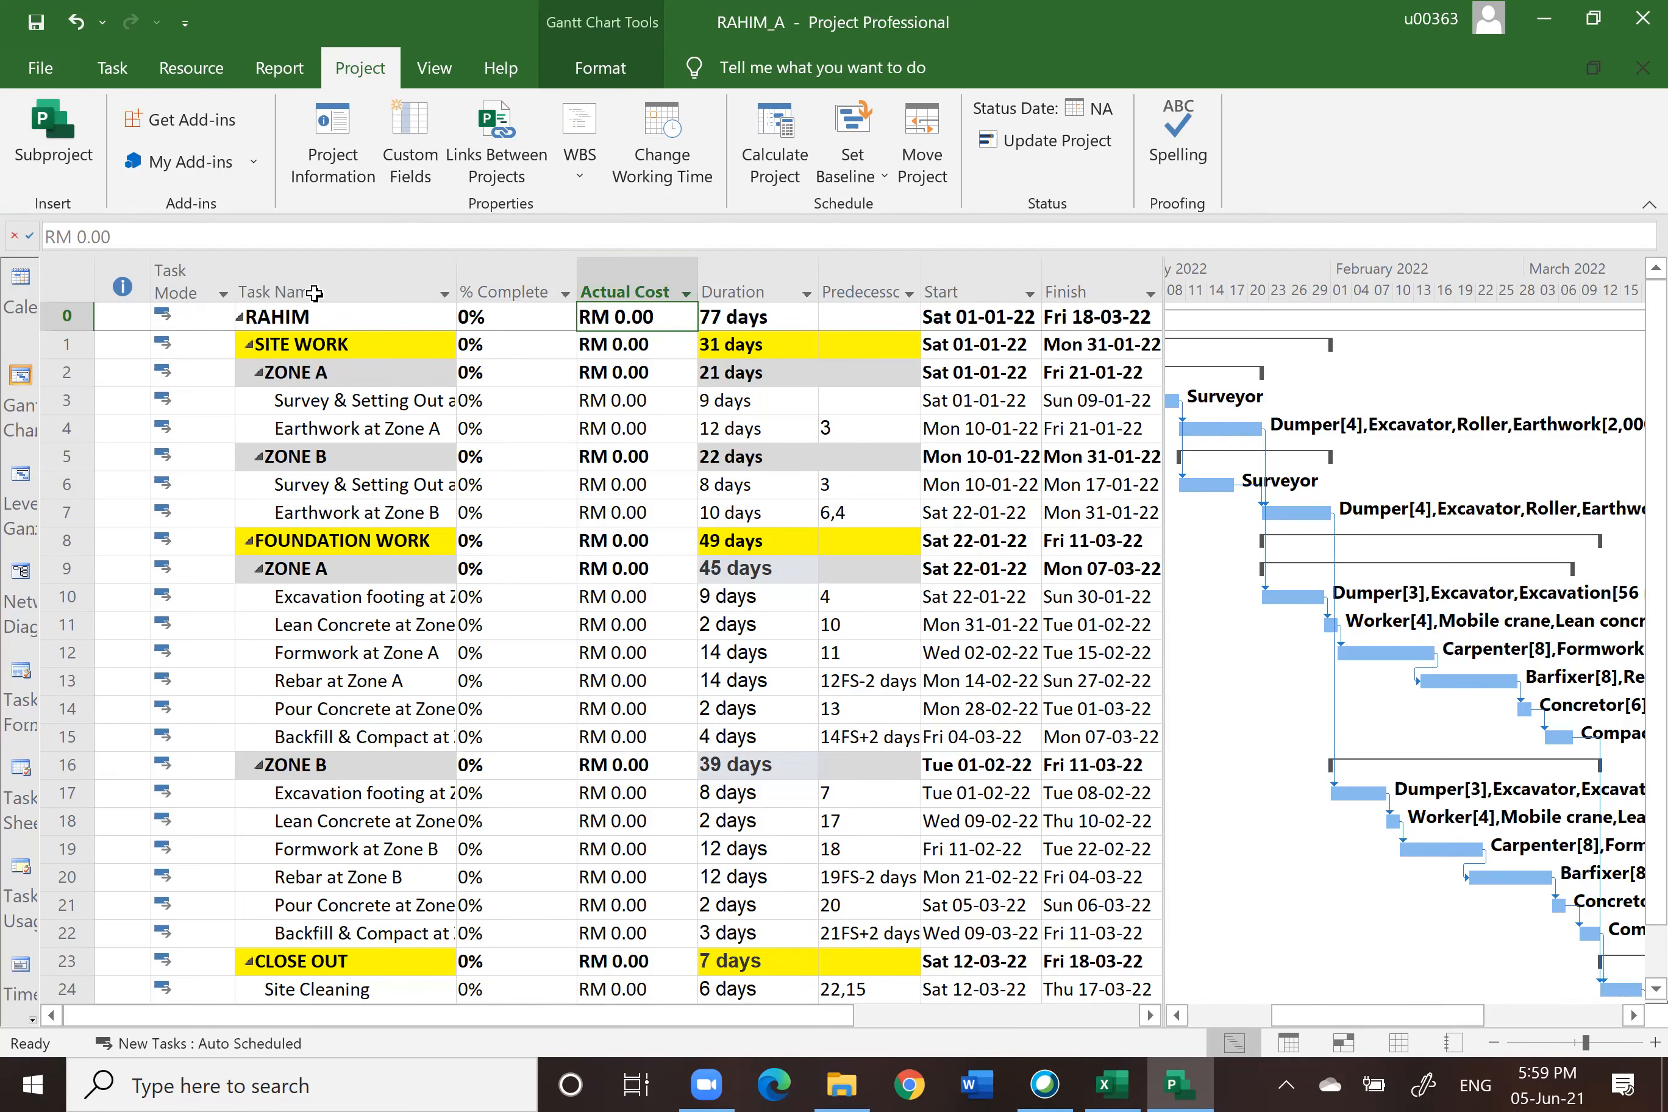
Step: Switch the view to Tracking Gantt
click(108, 70)
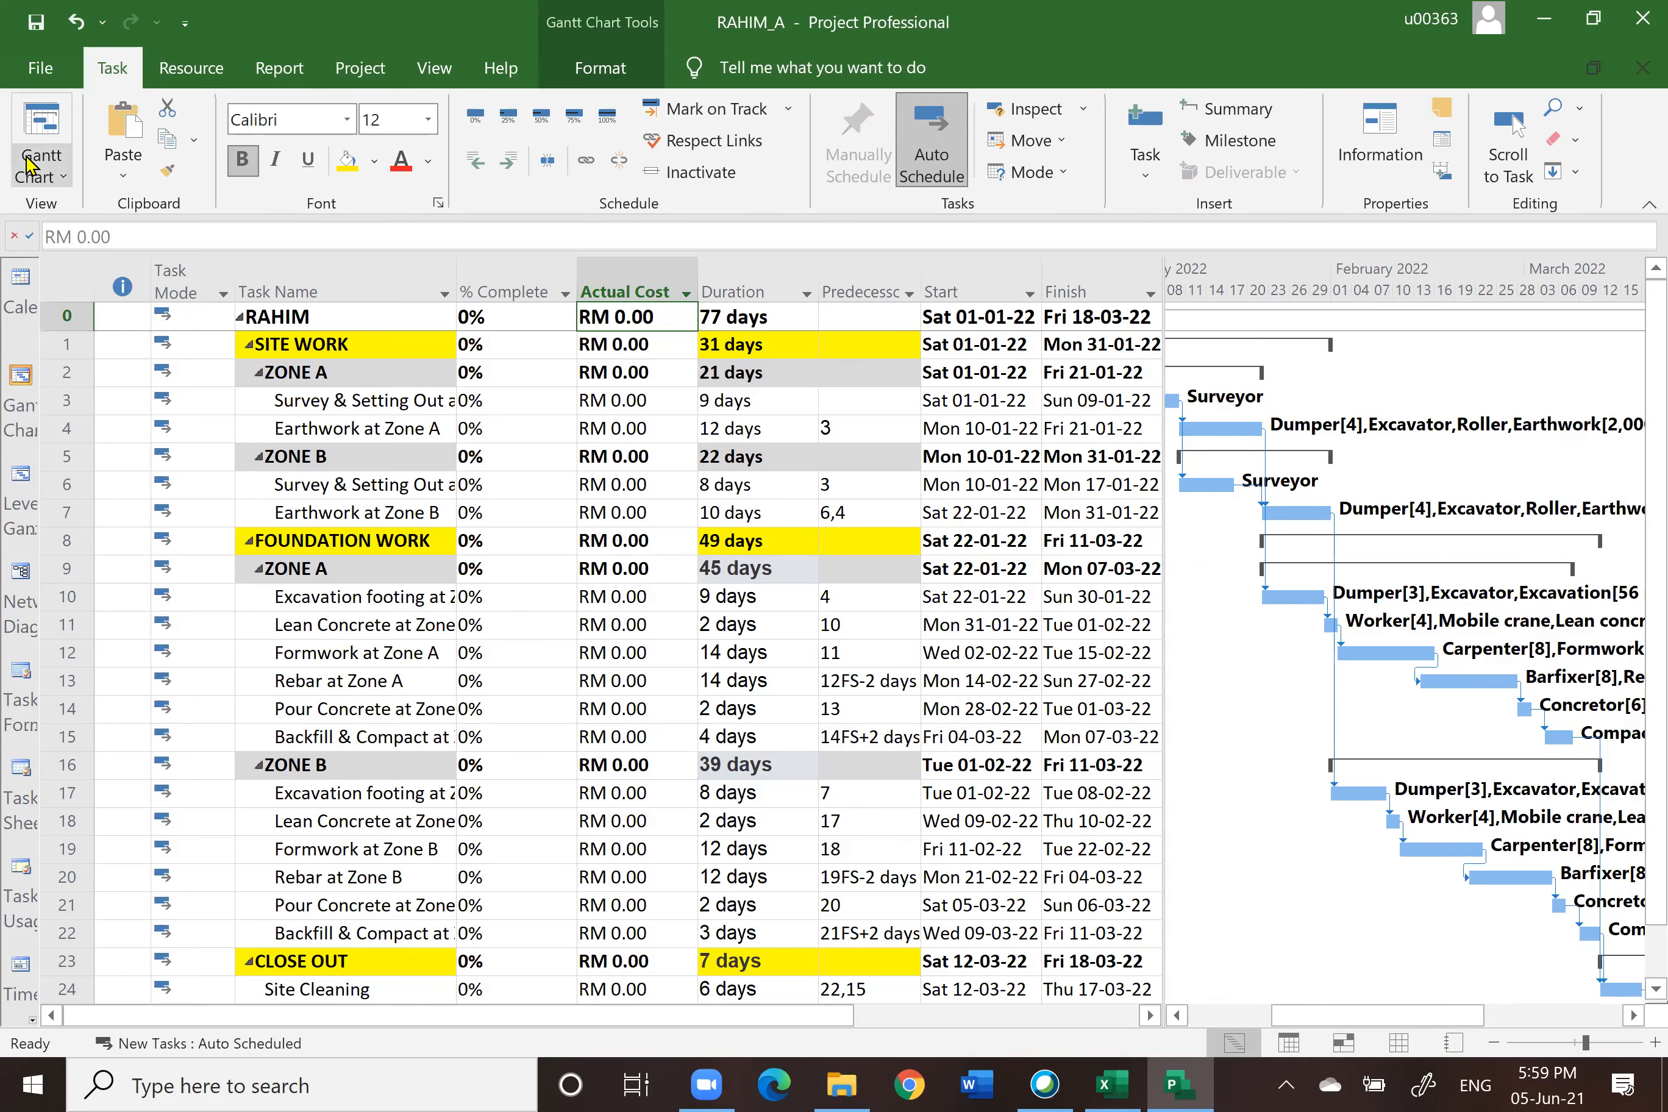
click(61, 175)
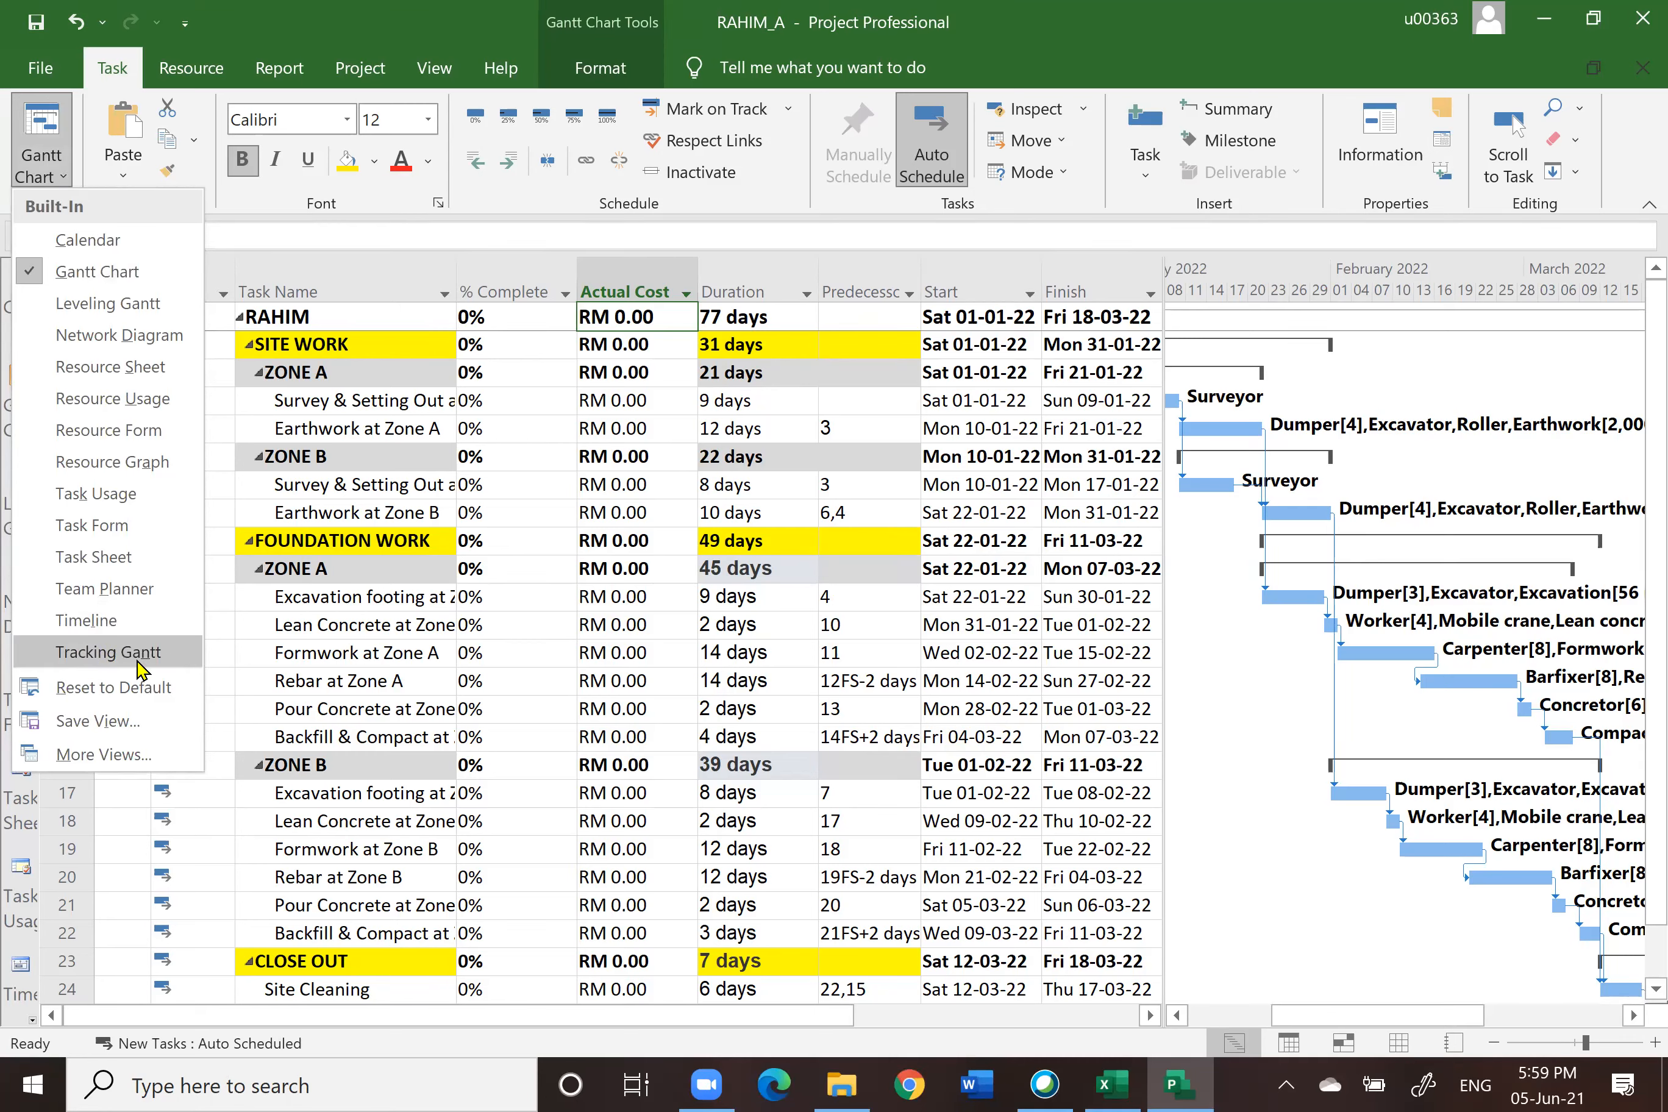
click(98, 655)
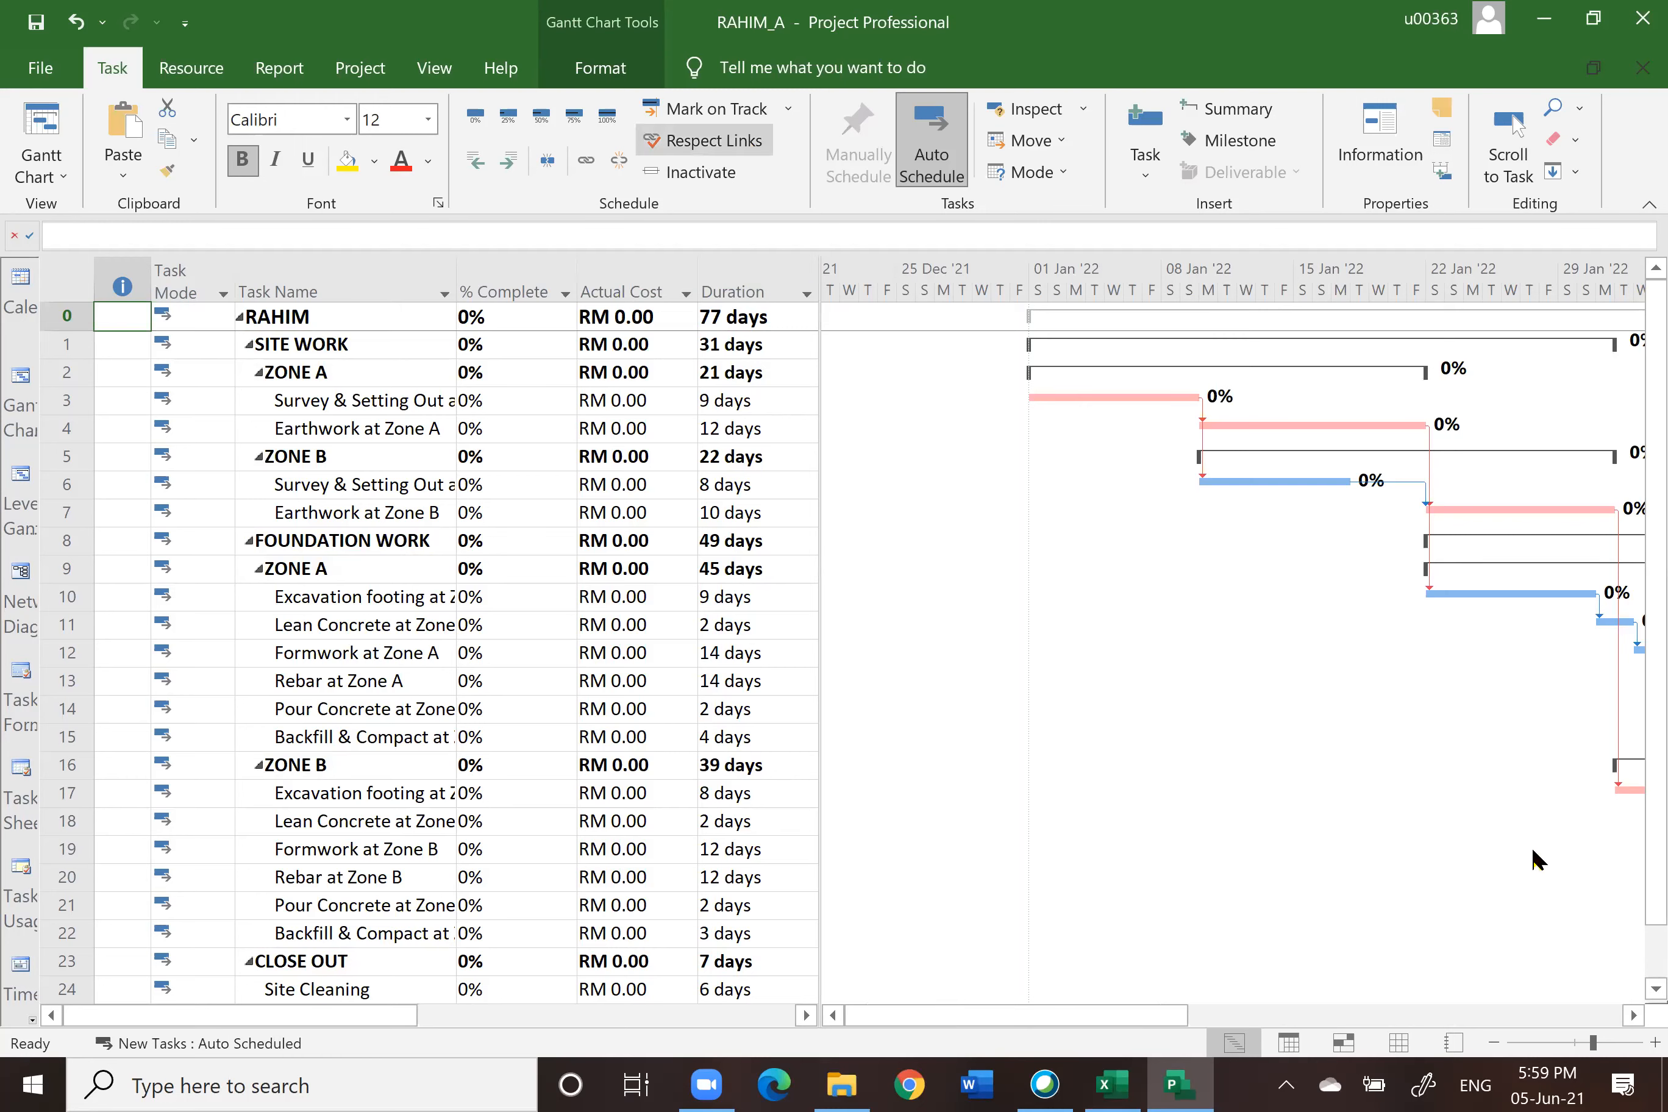
click(1632, 1015)
drag(1633, 1018, 1633, 1018)
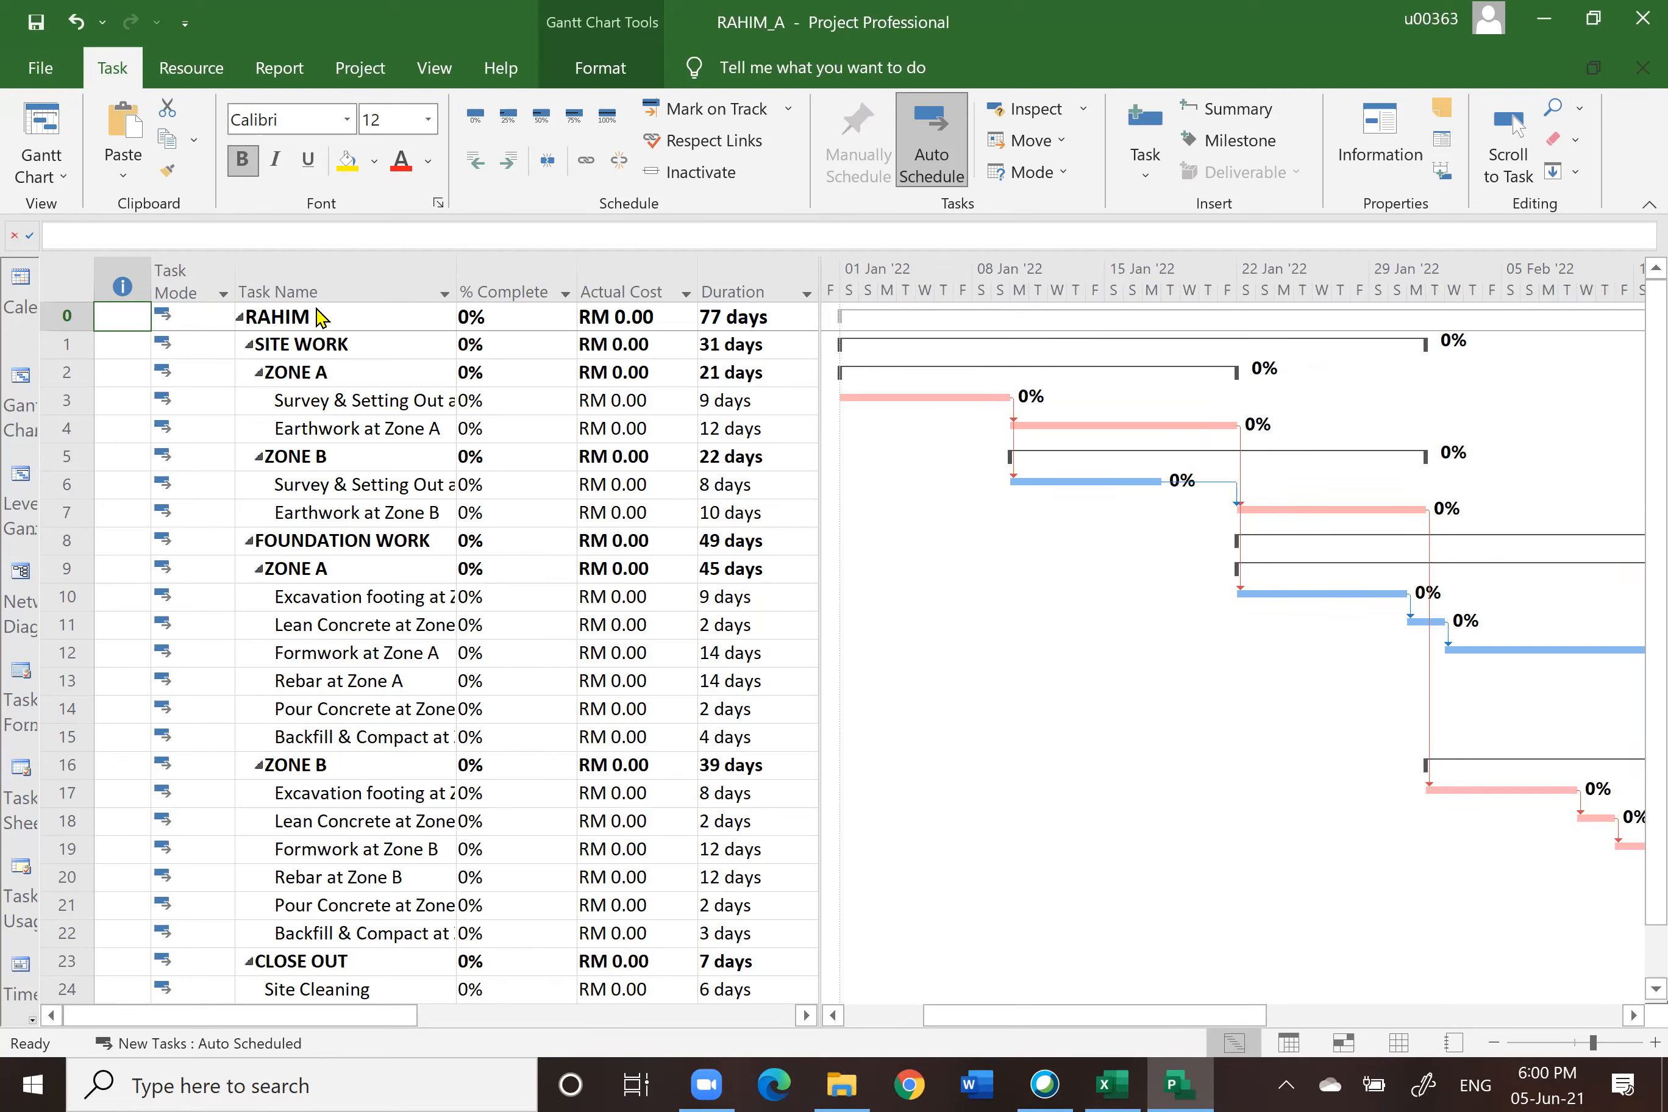
Step: Switch briefly to the Gantt Chart view and back to Tracking Gantt
click(64, 179)
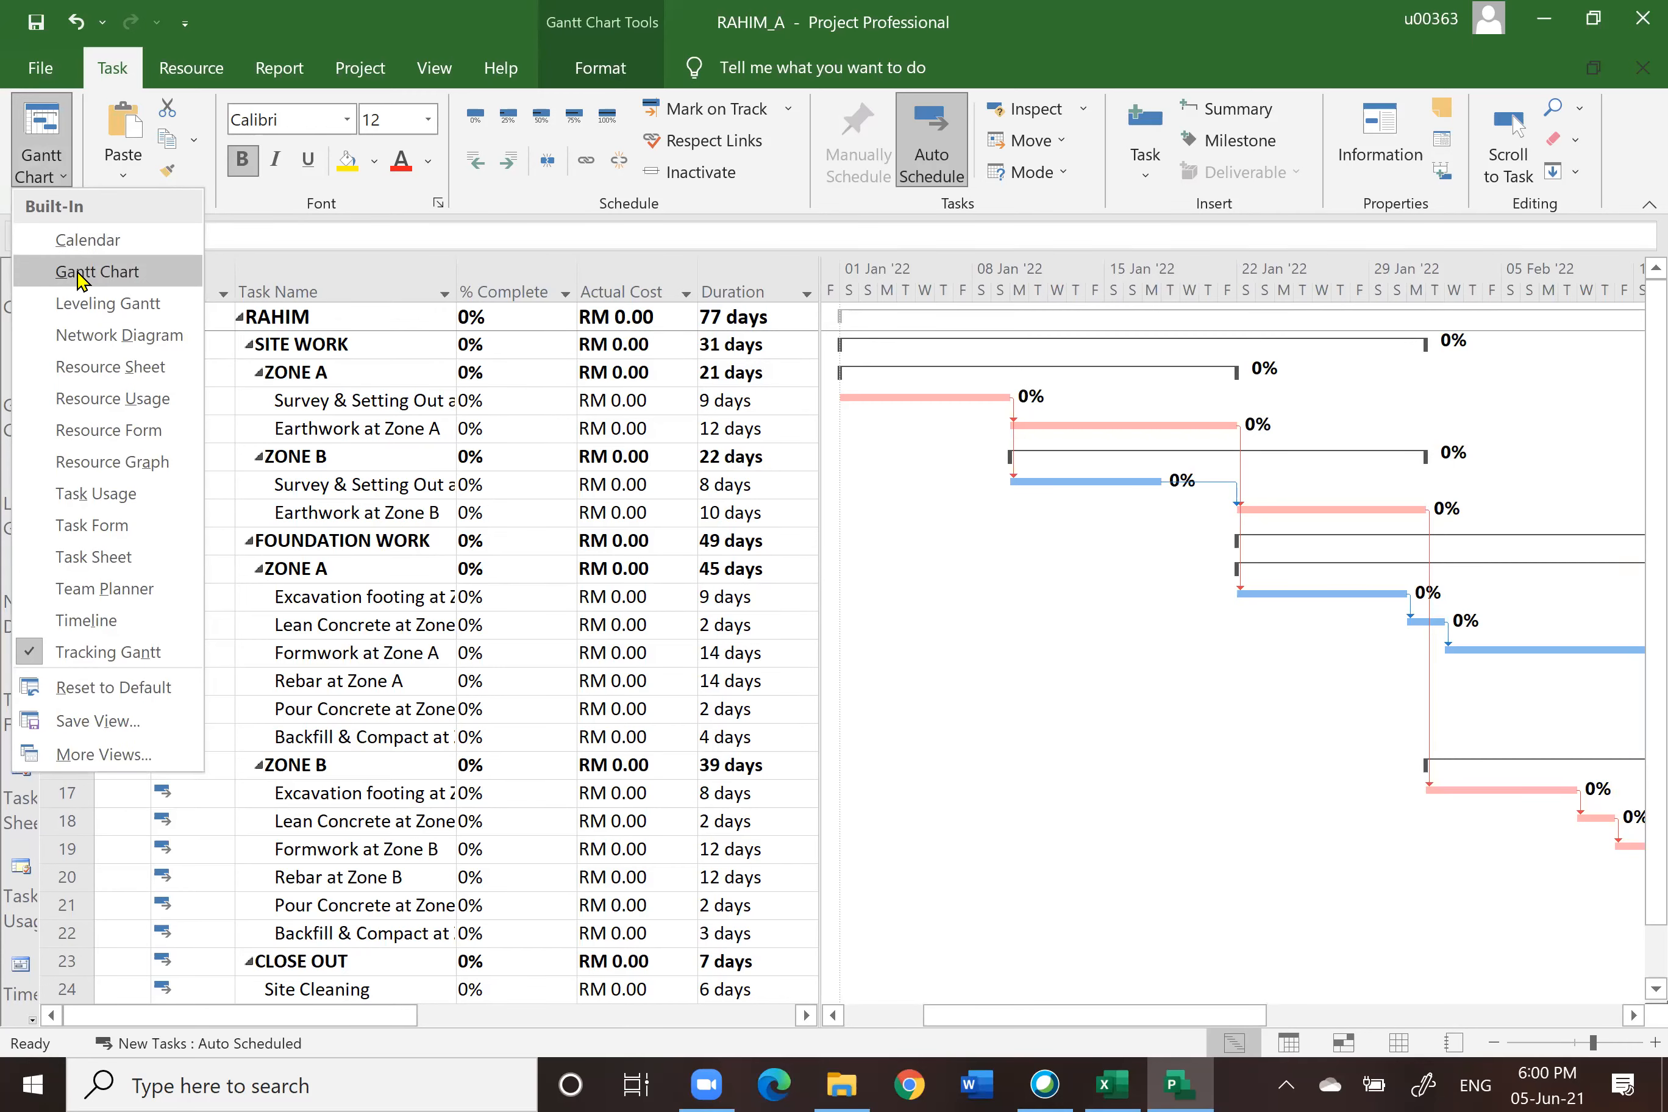
click(81, 272)
click(65, 172)
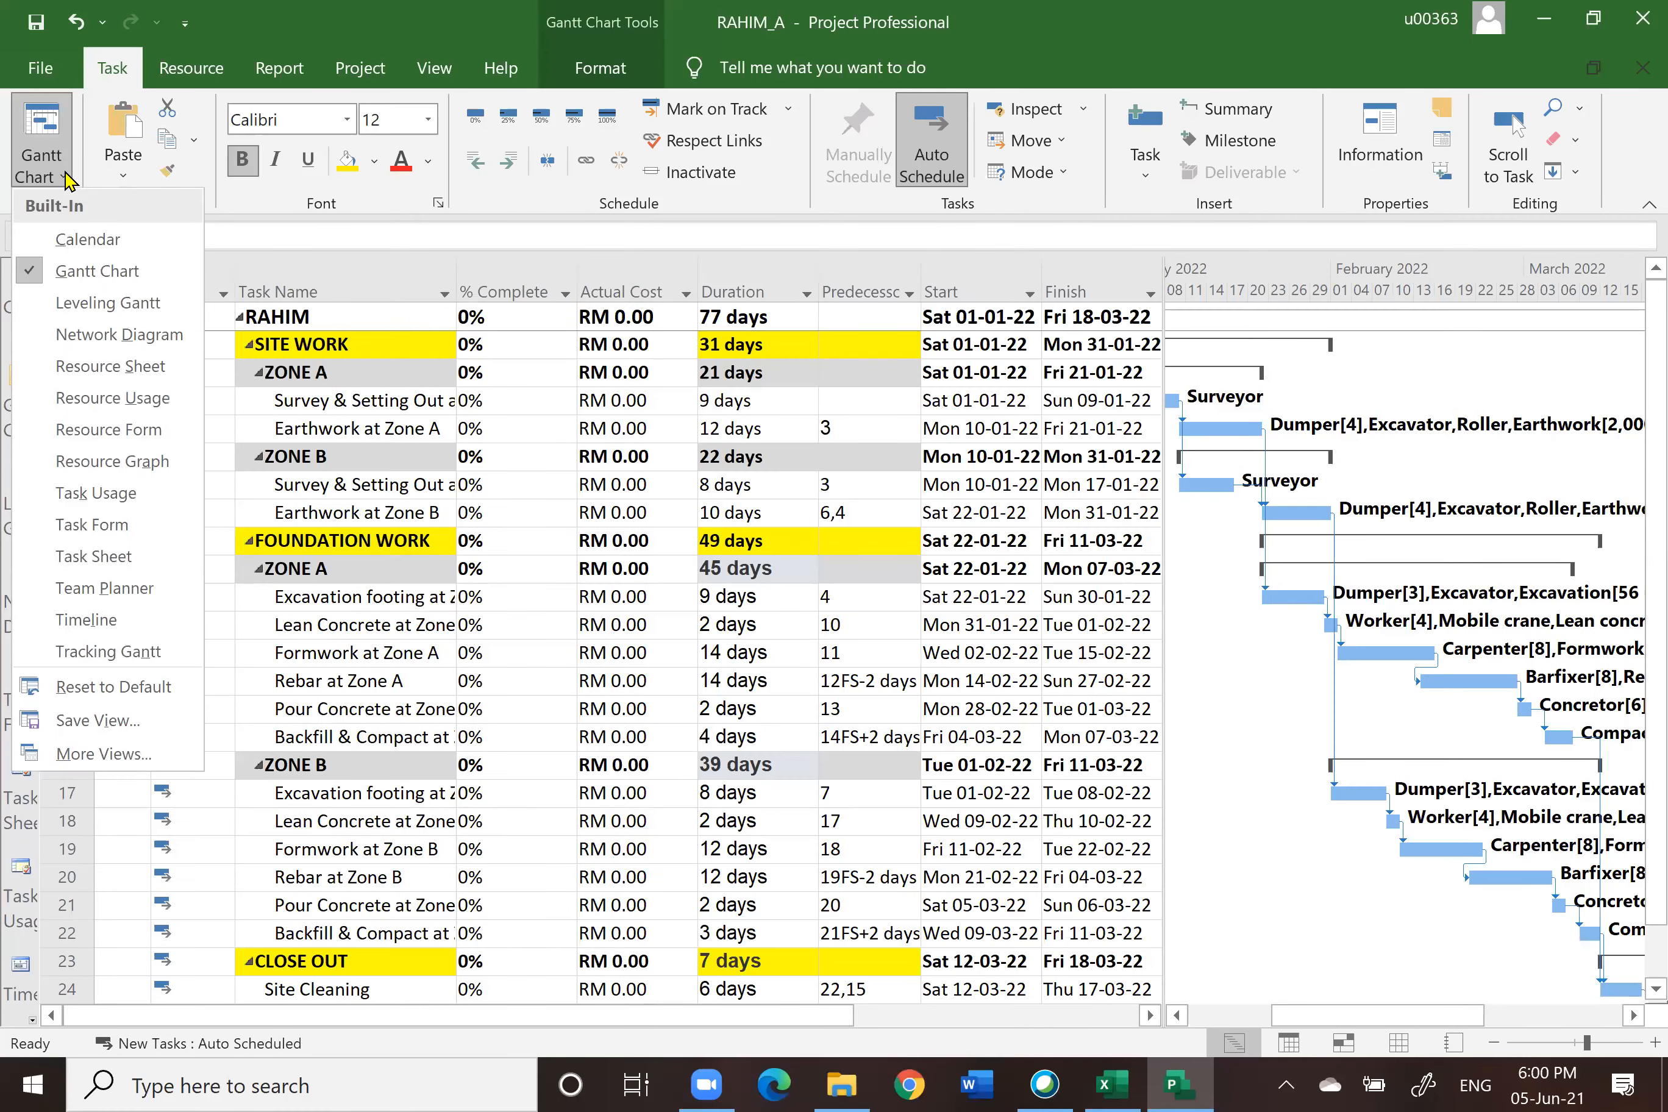
click(108, 652)
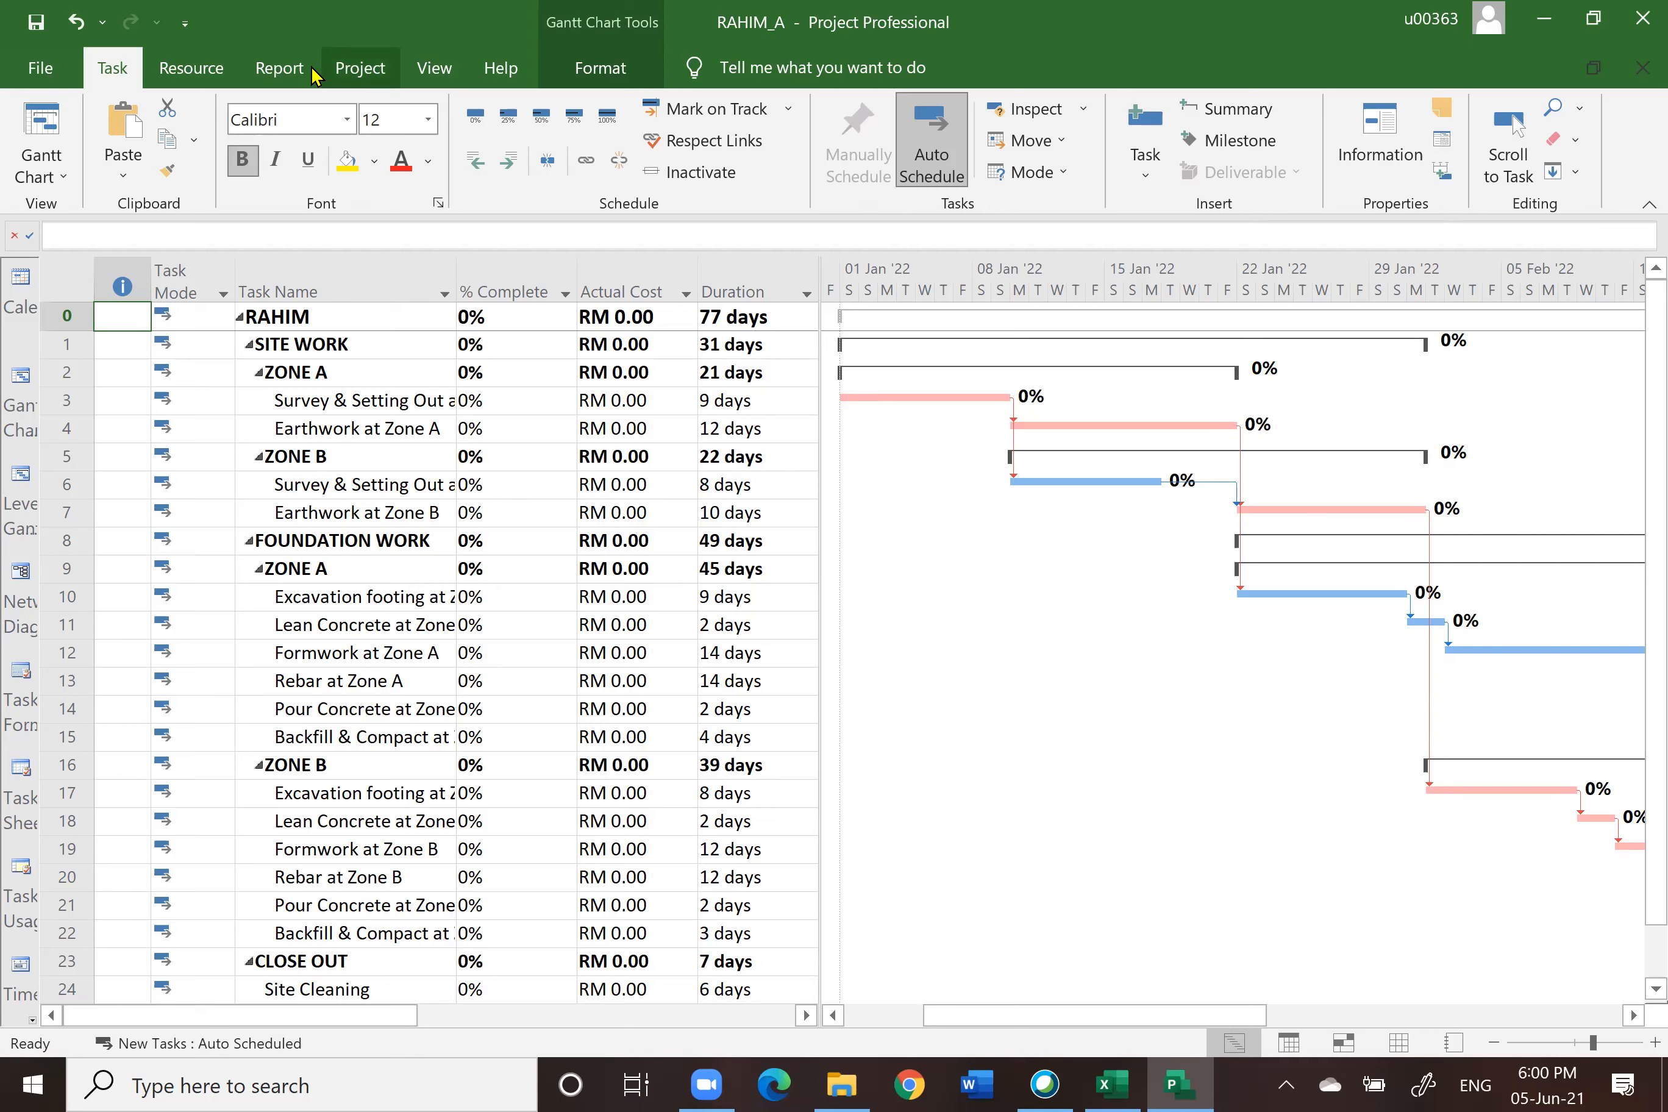
Step: Set the Baseline for the entire project
click(360, 72)
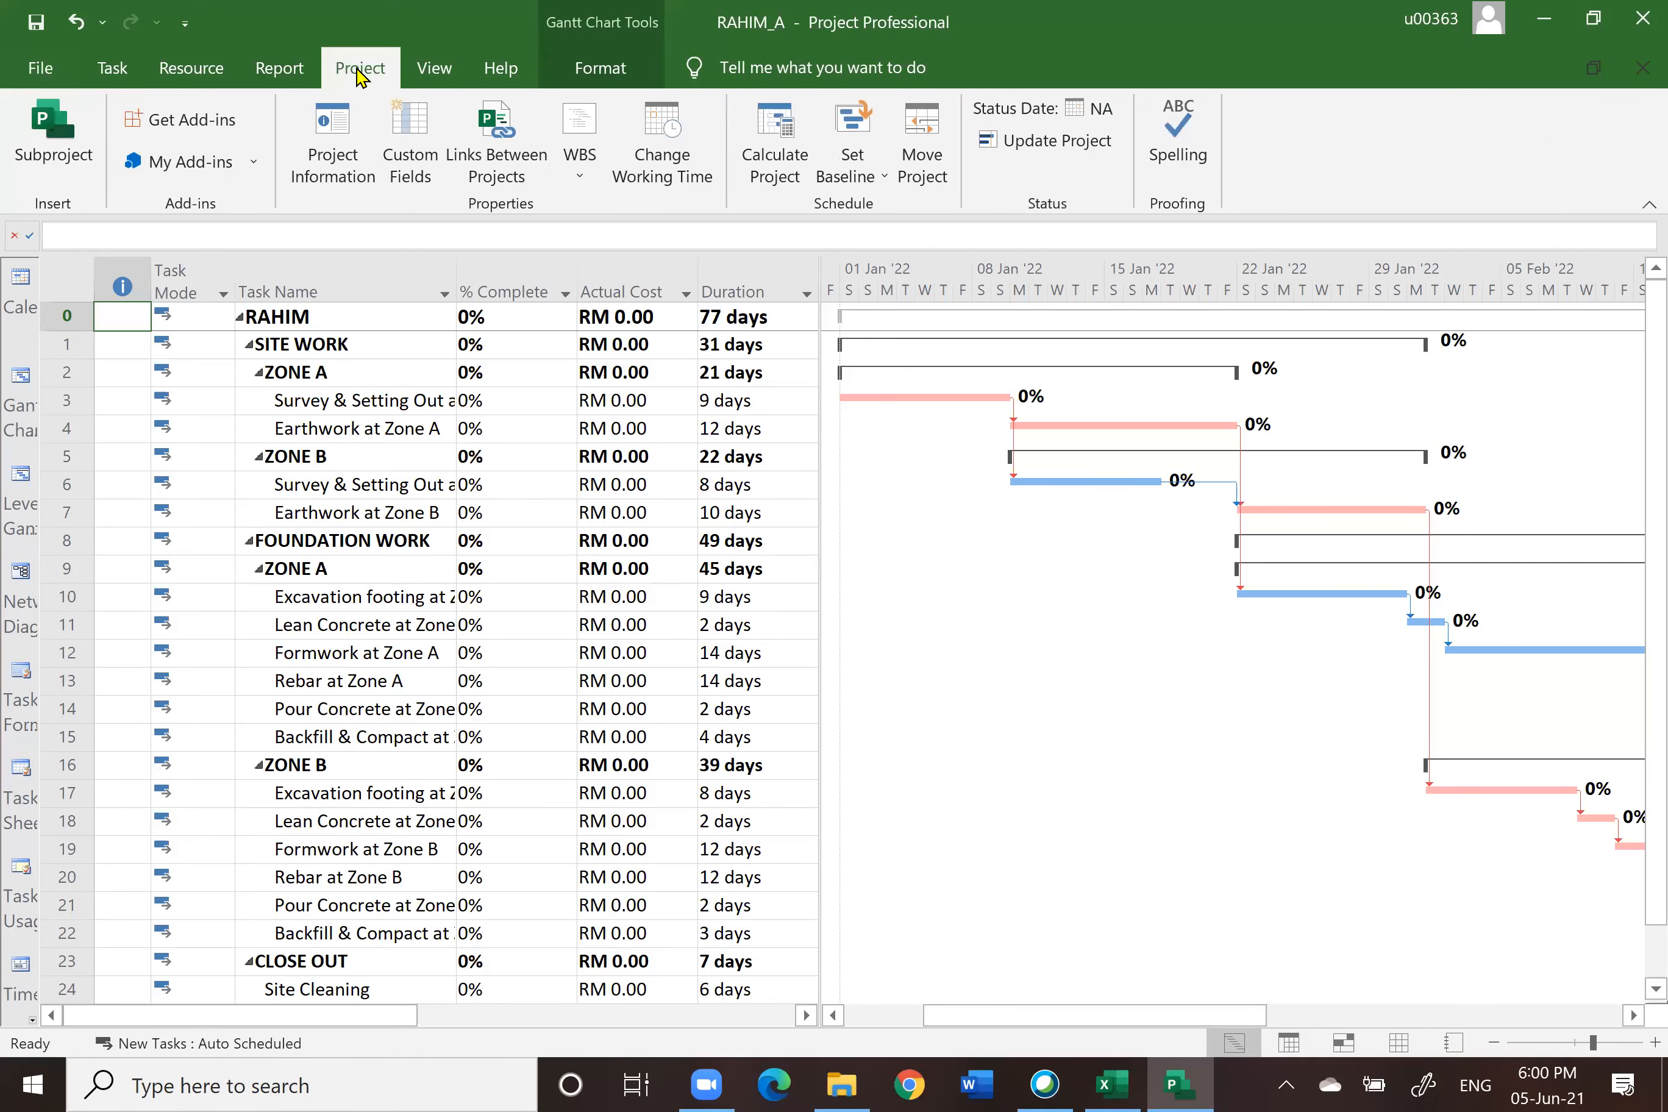
click(858, 156)
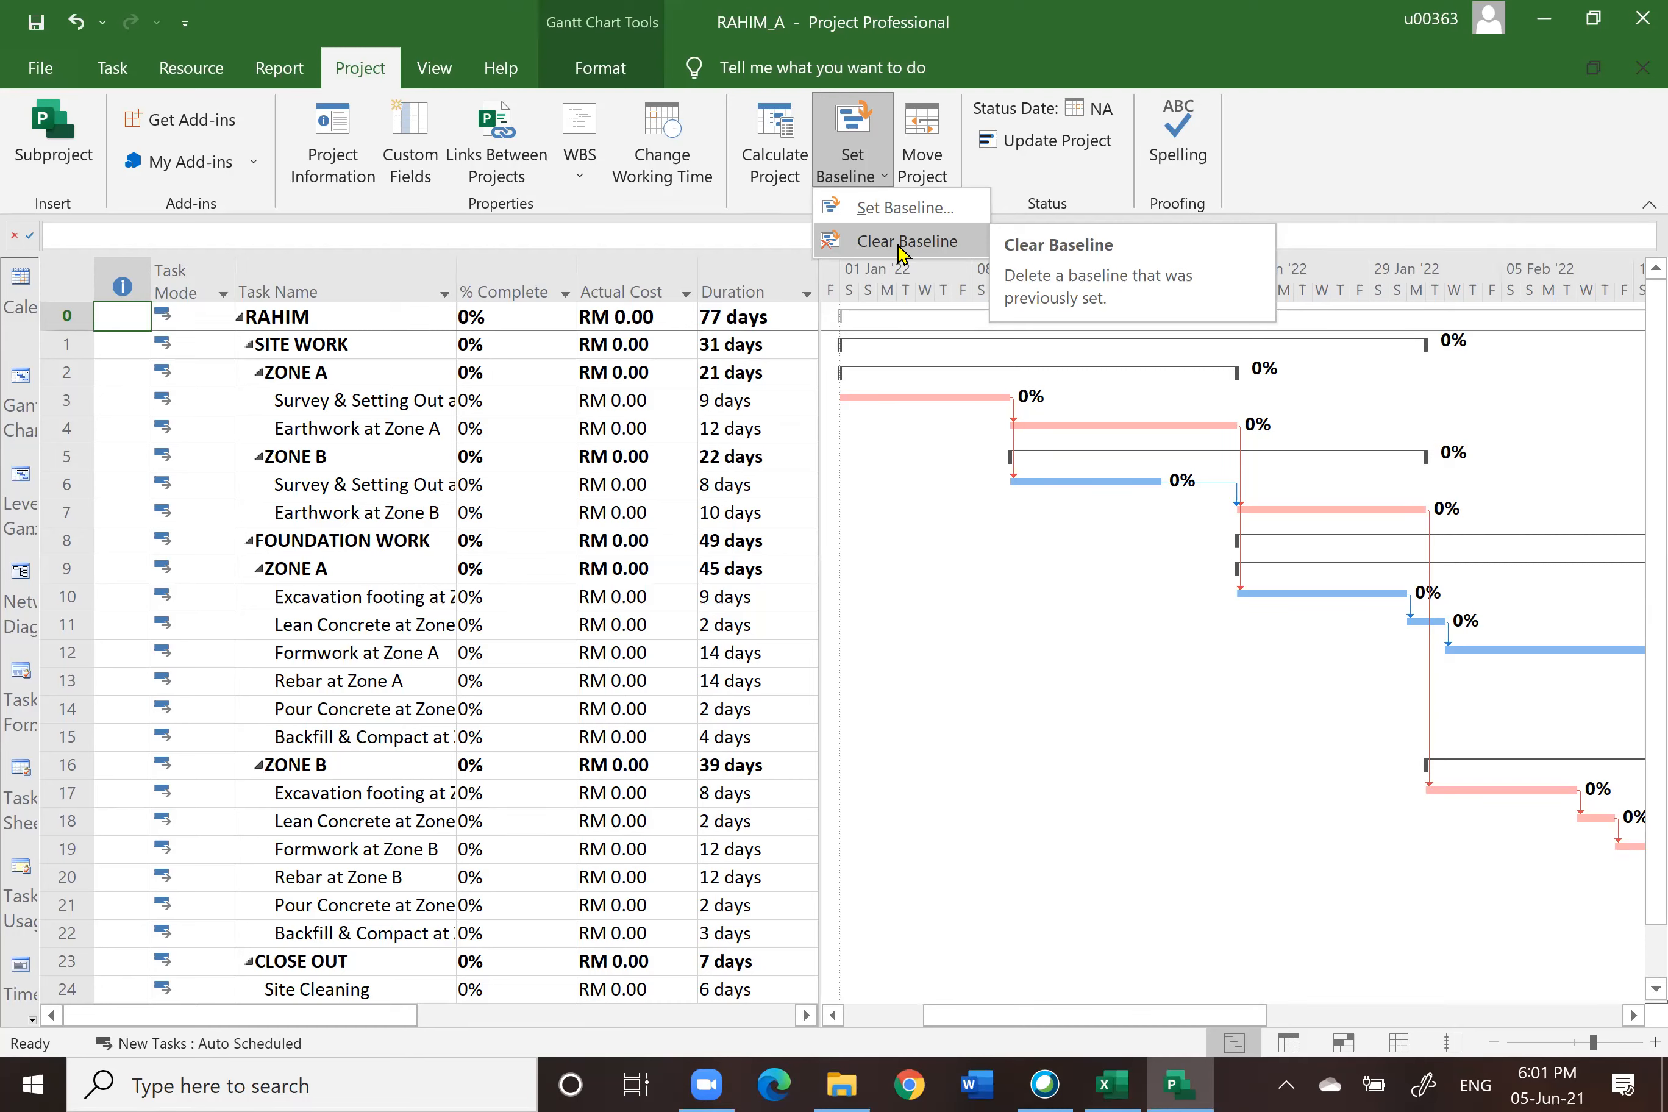
click(891, 215)
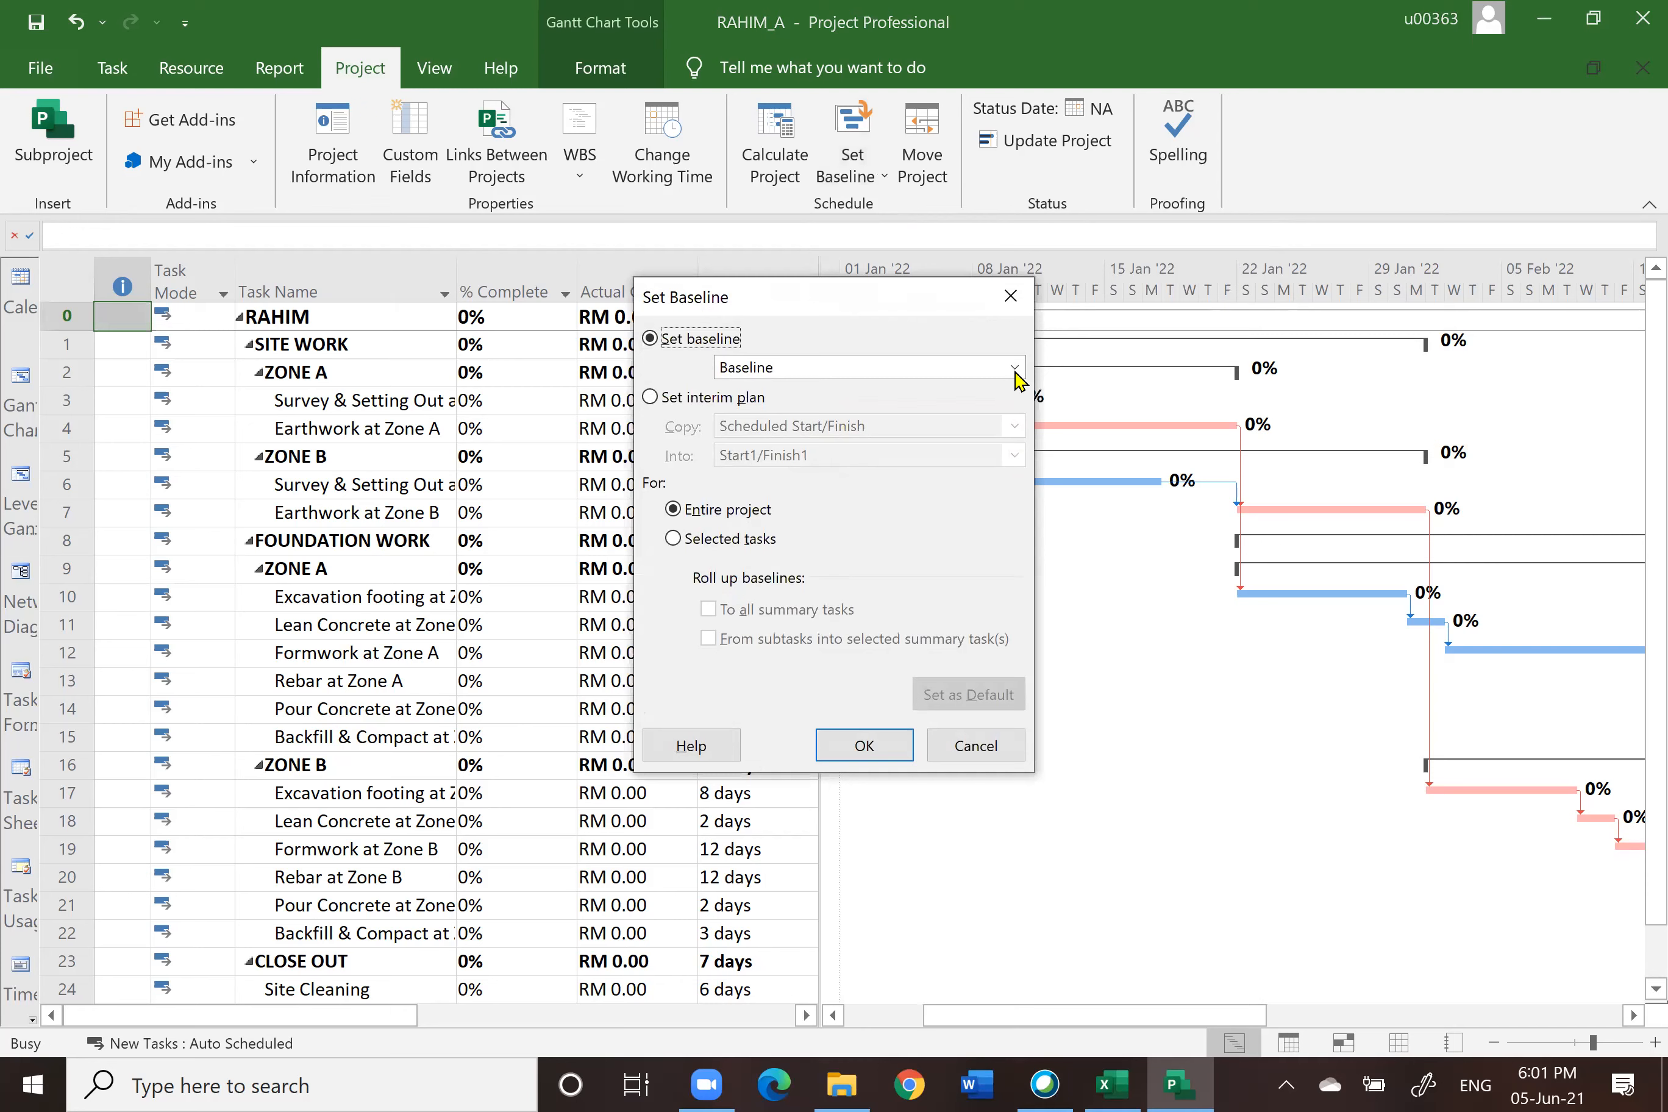
click(1020, 370)
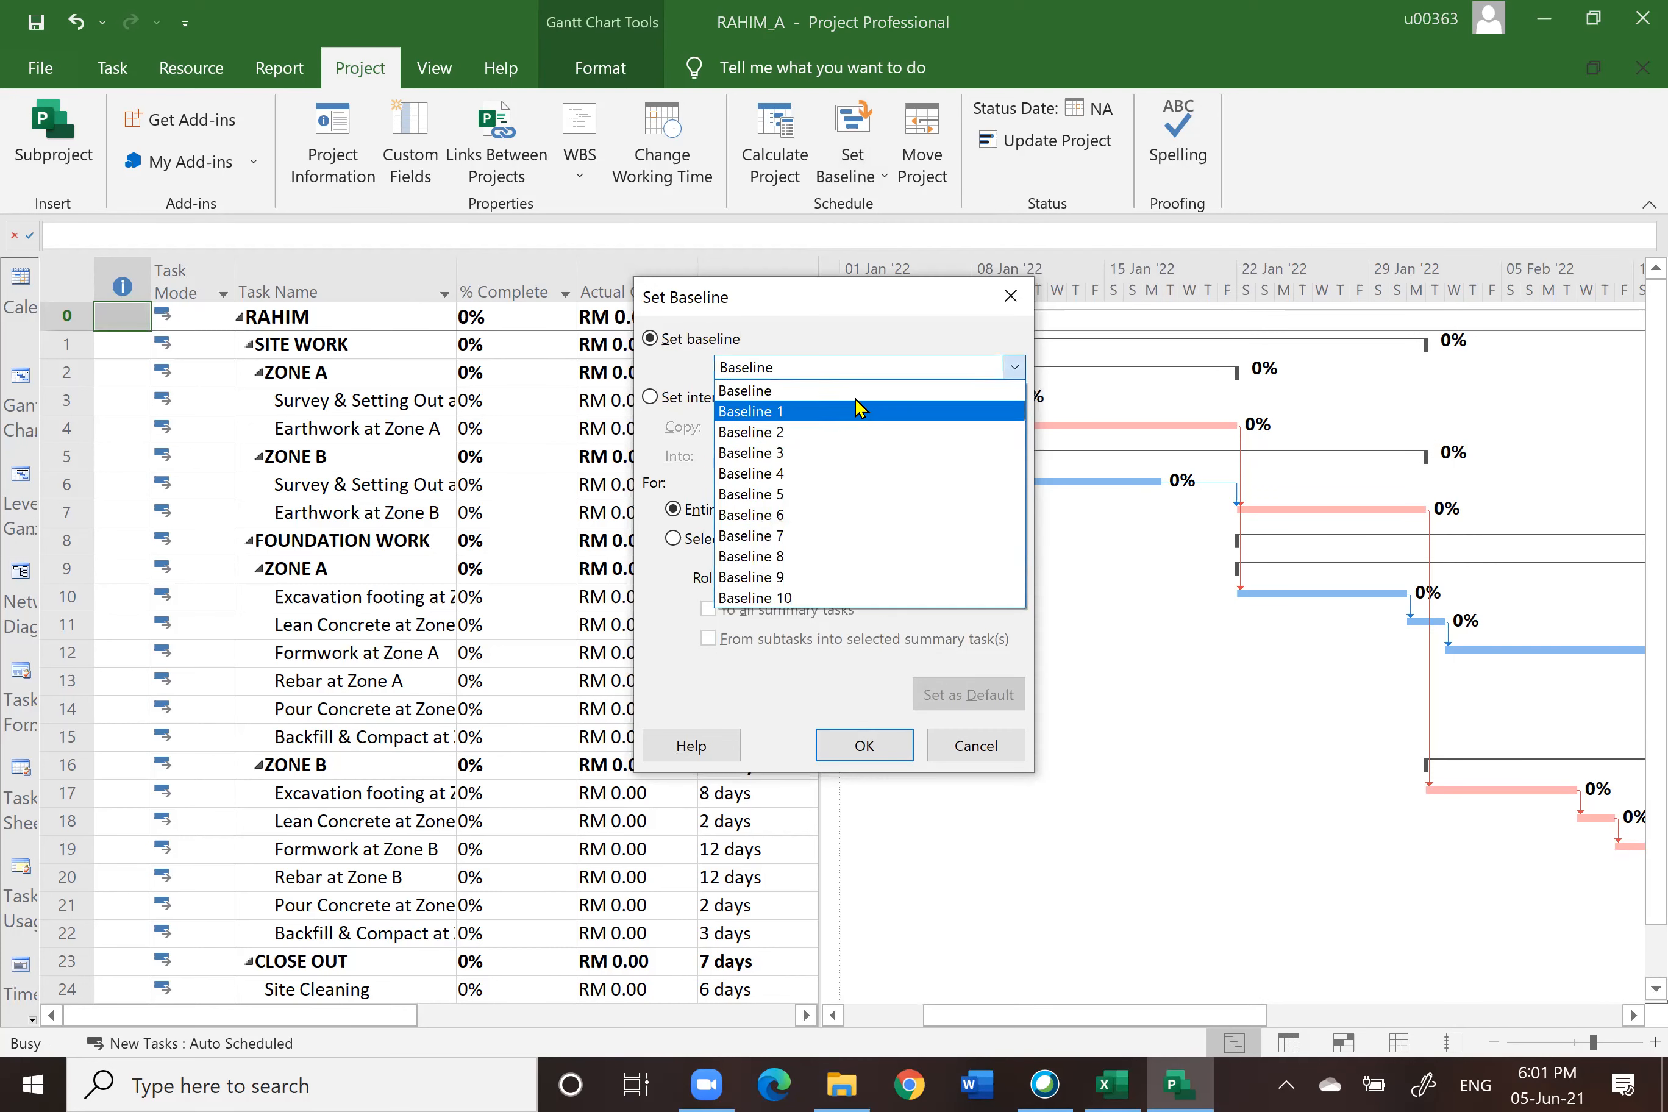
click(838, 375)
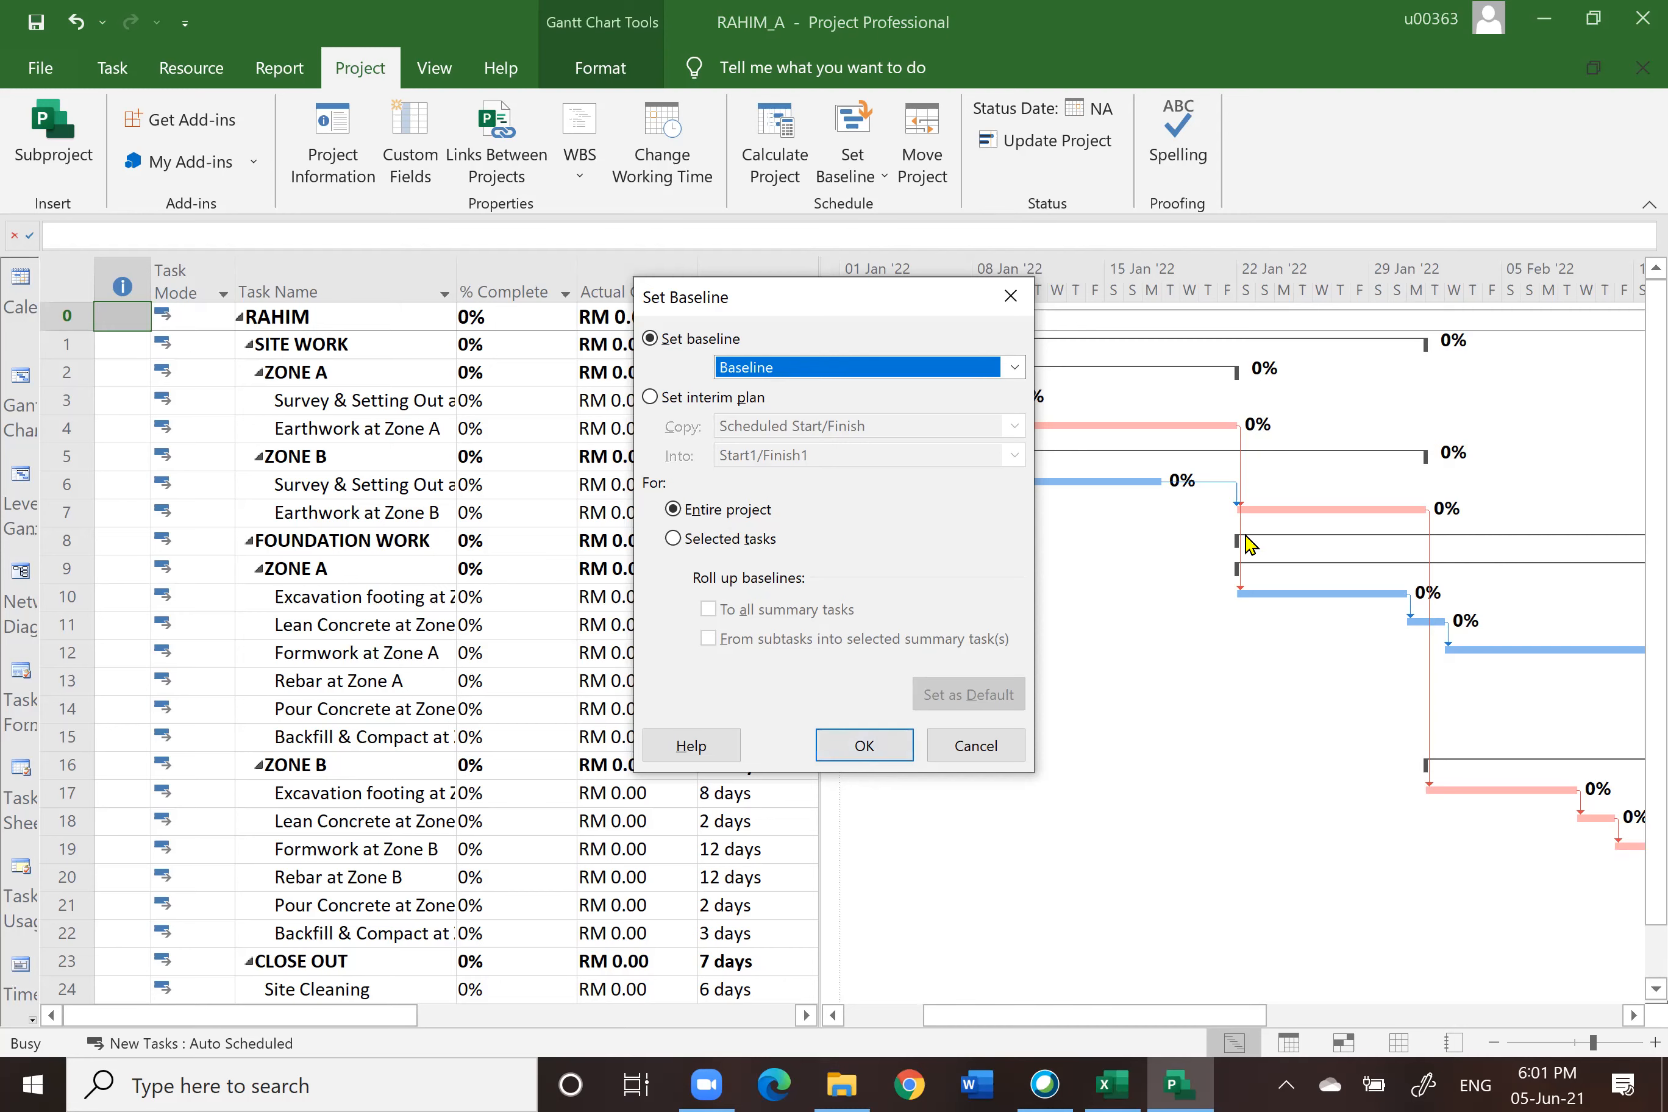
click(866, 747)
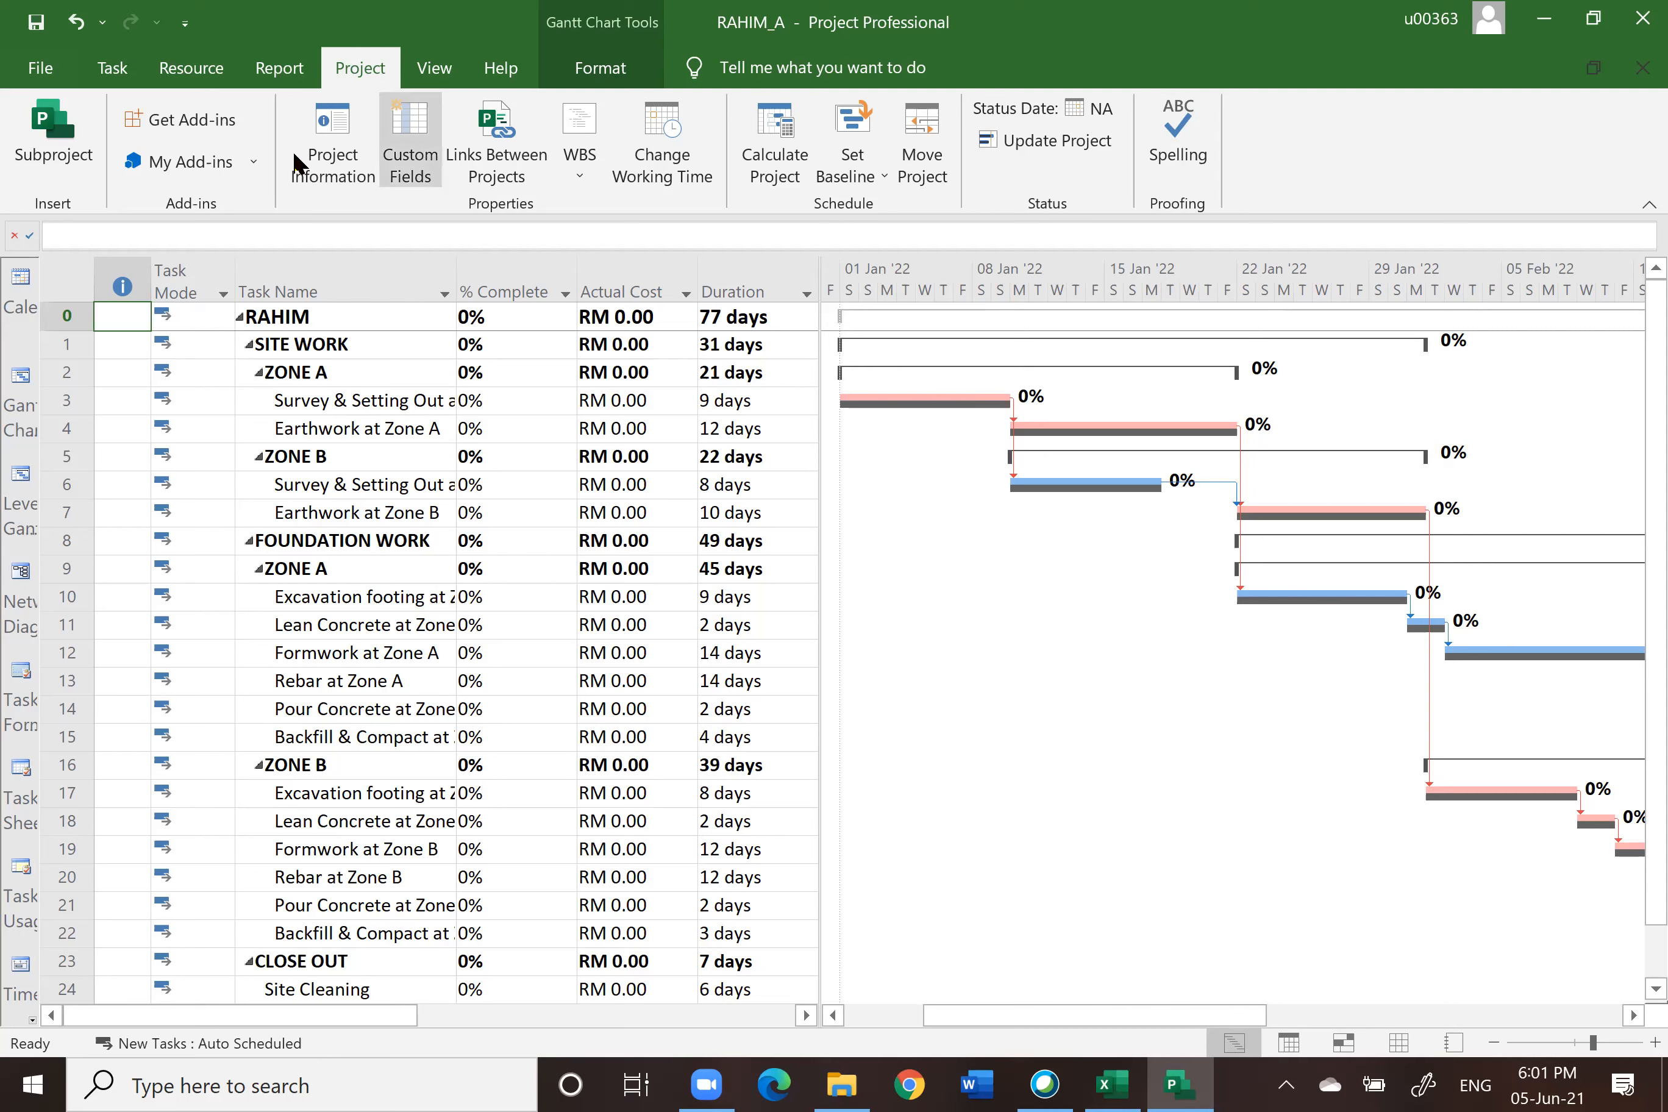
Step: Open the project information and review the statistics' baseline values
click(333, 133)
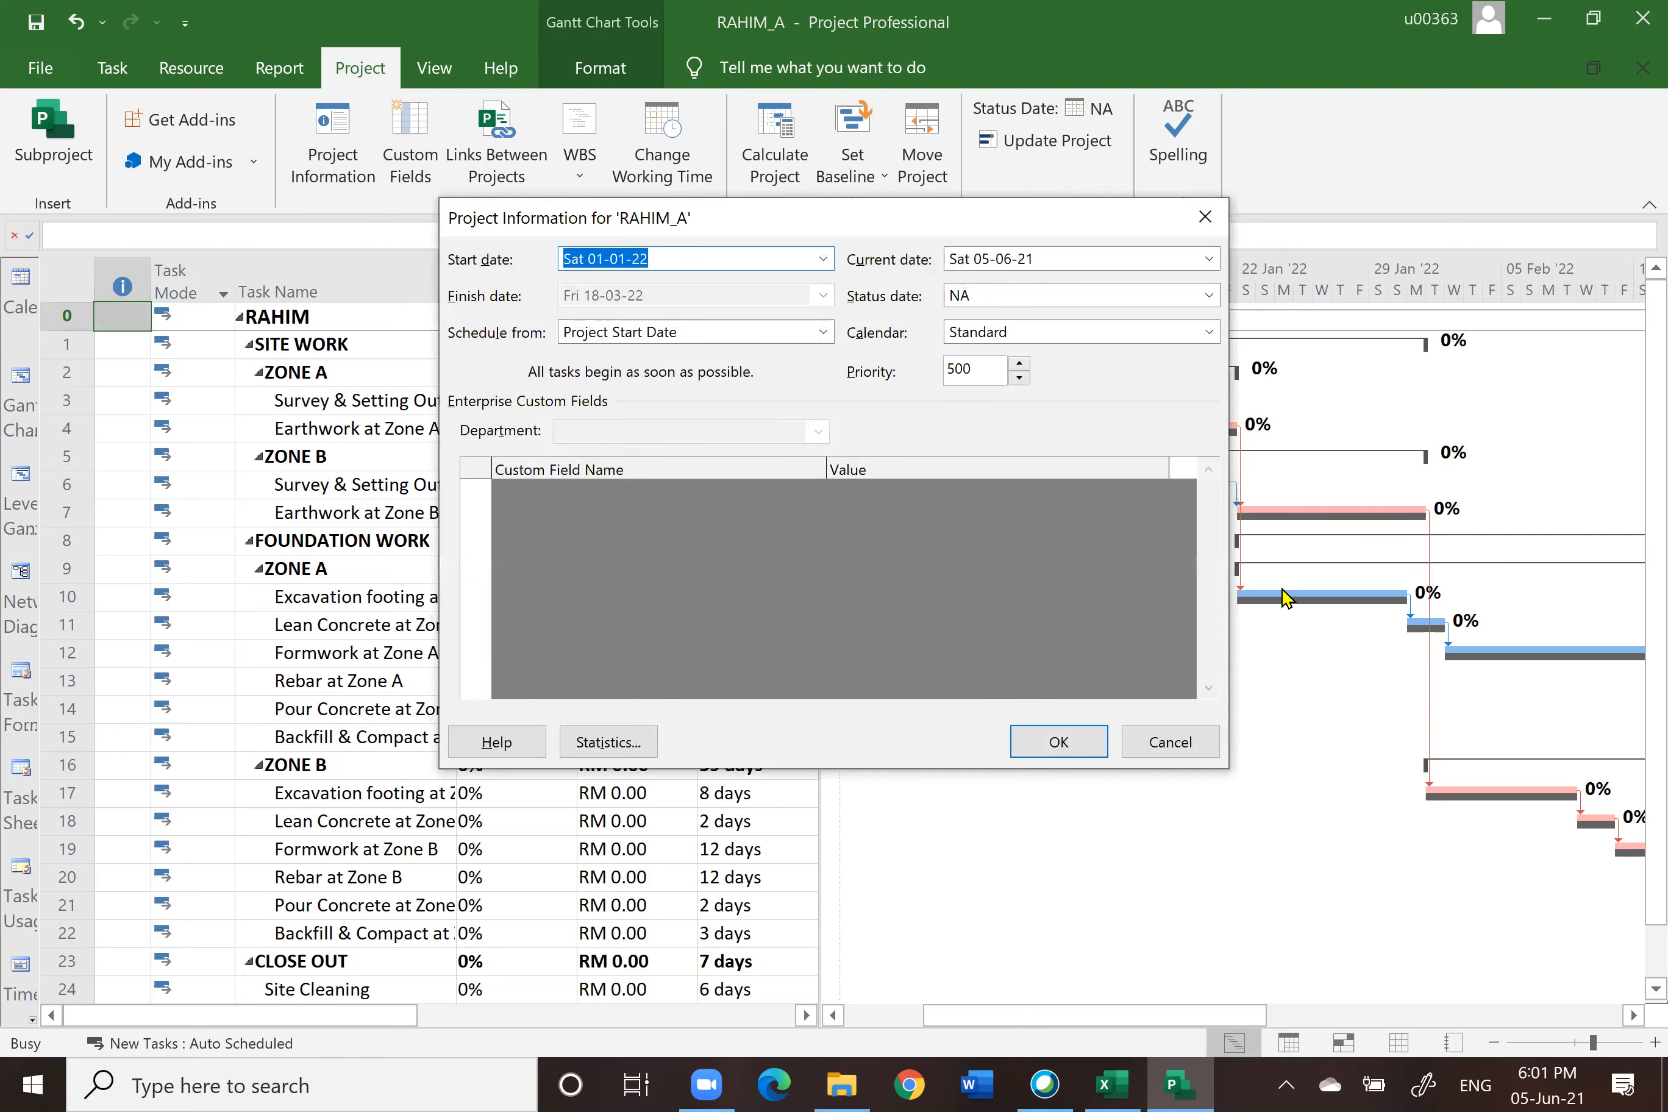
click(611, 745)
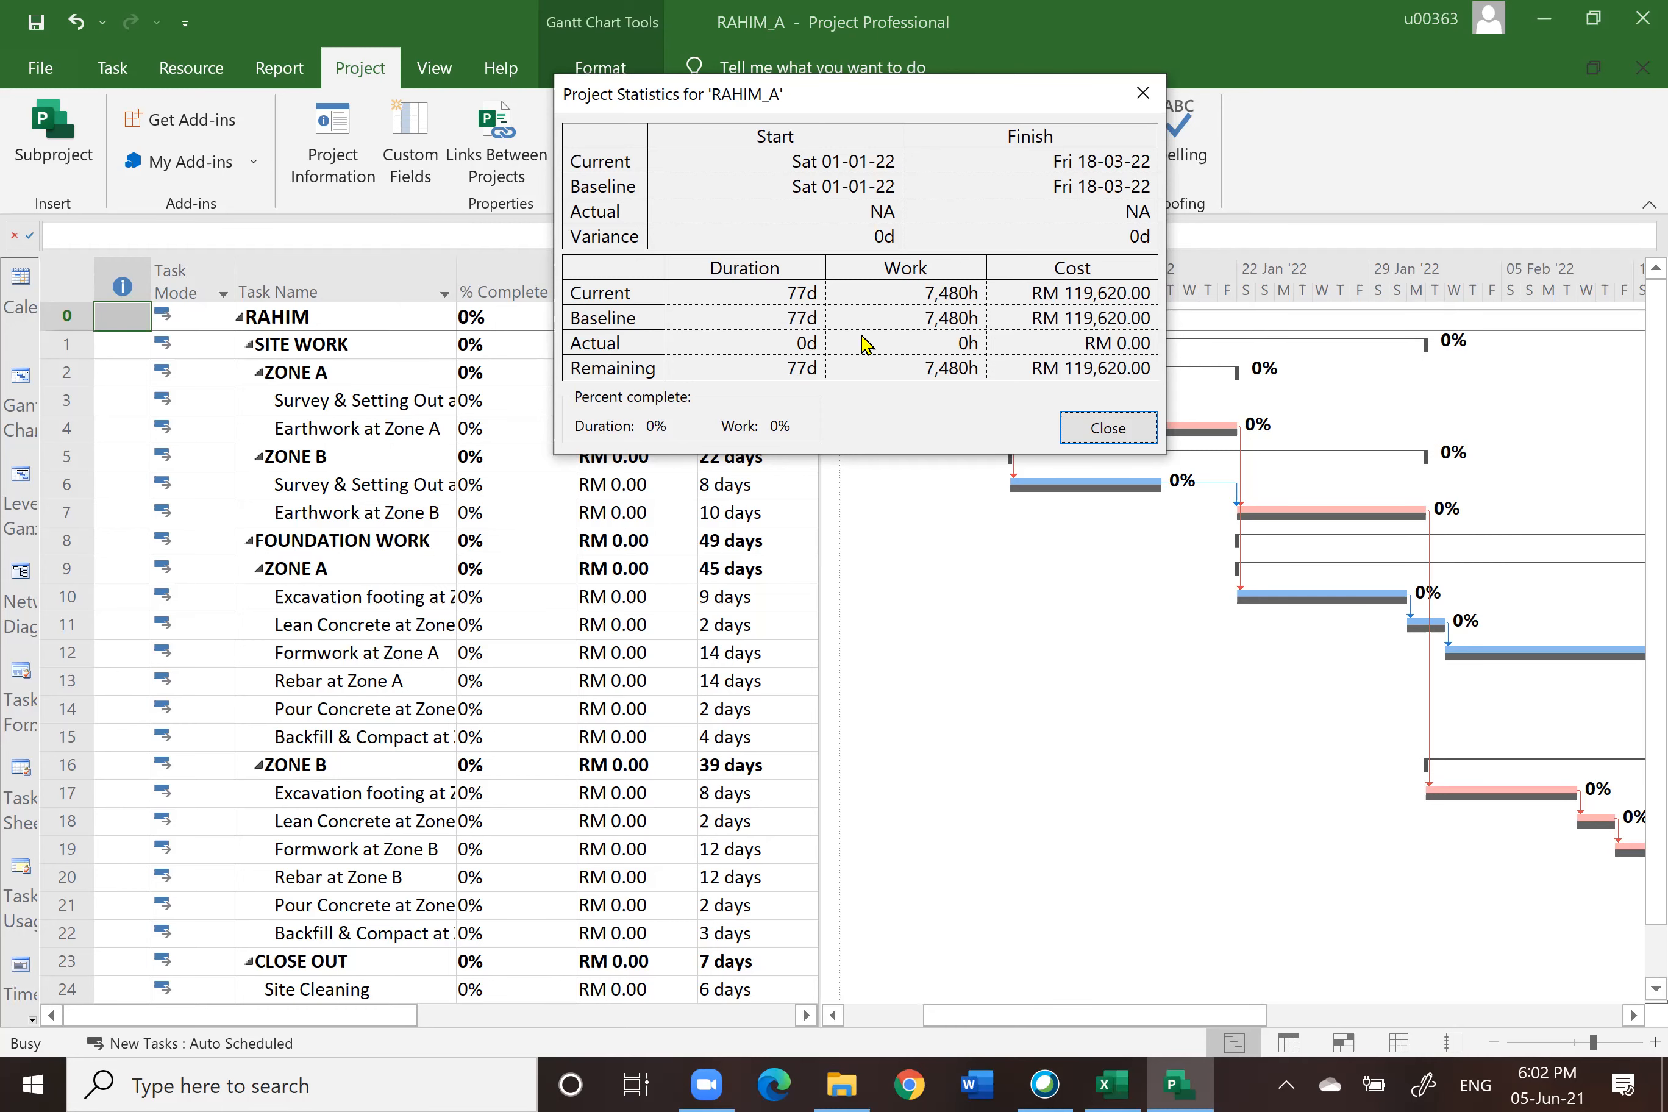
click(1118, 431)
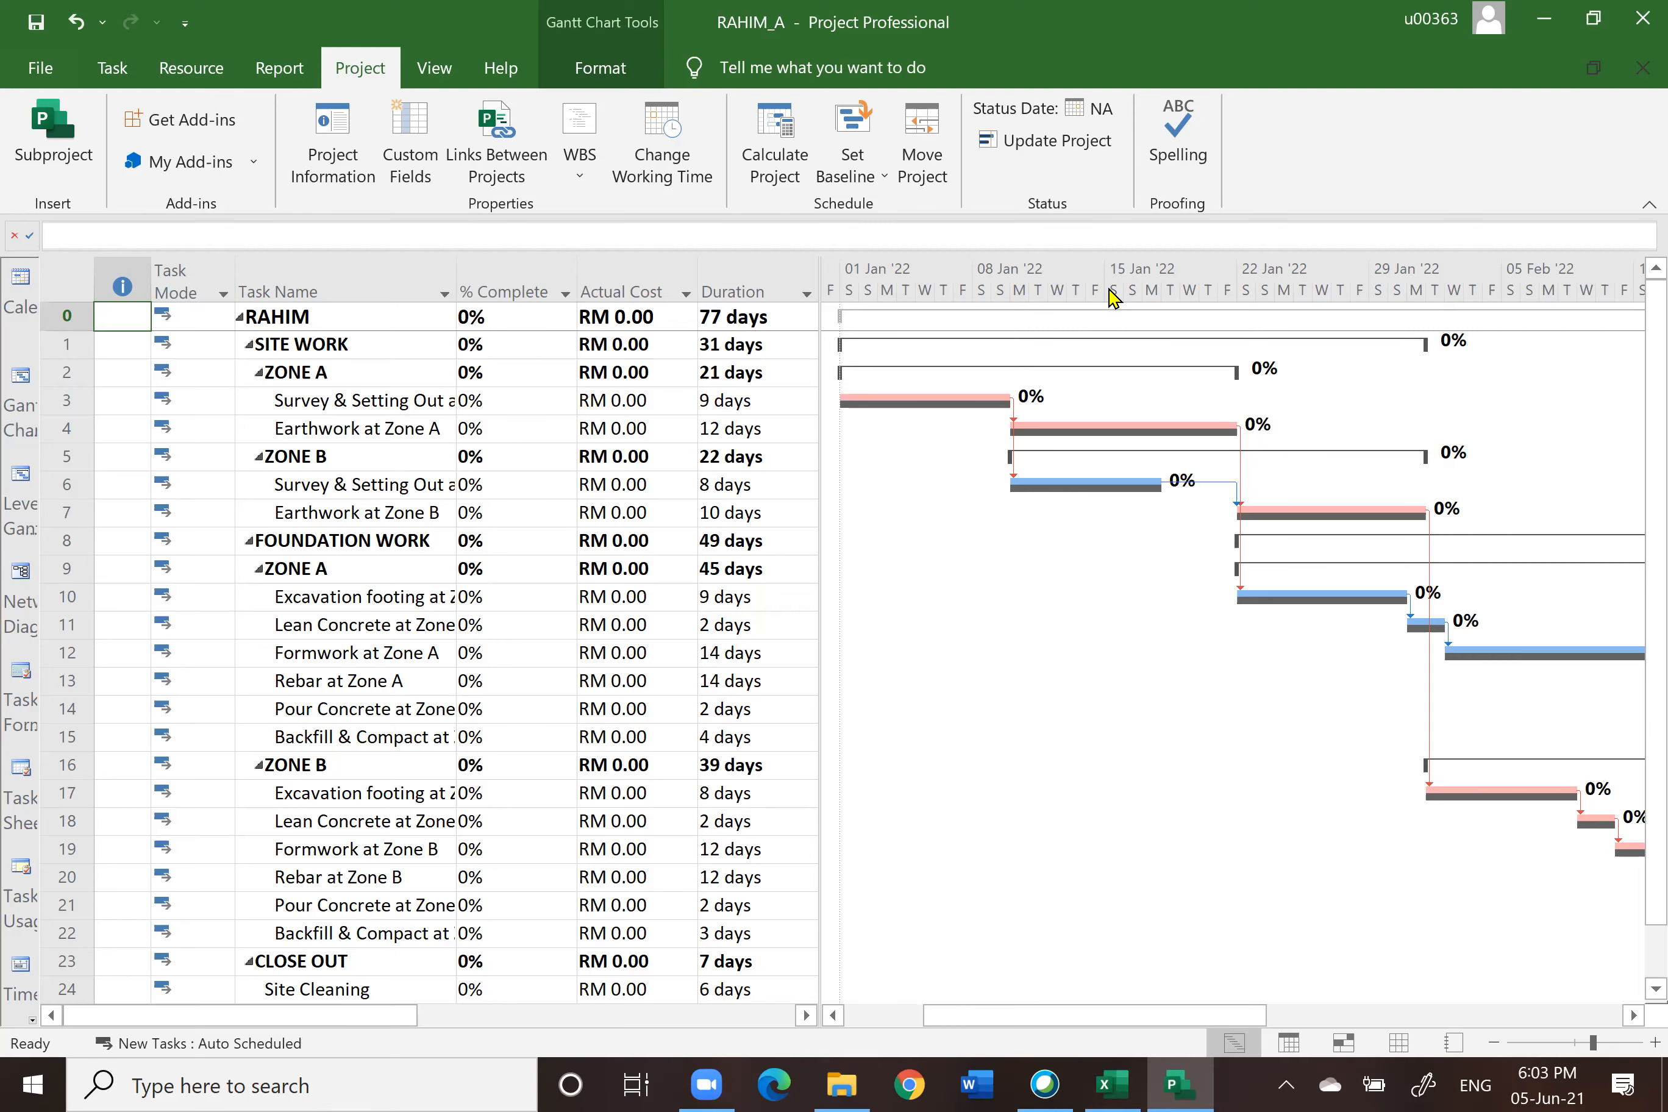
Step: Format the timescale's bottom tier label as 1, 2, 3, ... (From Start)
double_click(1111, 294)
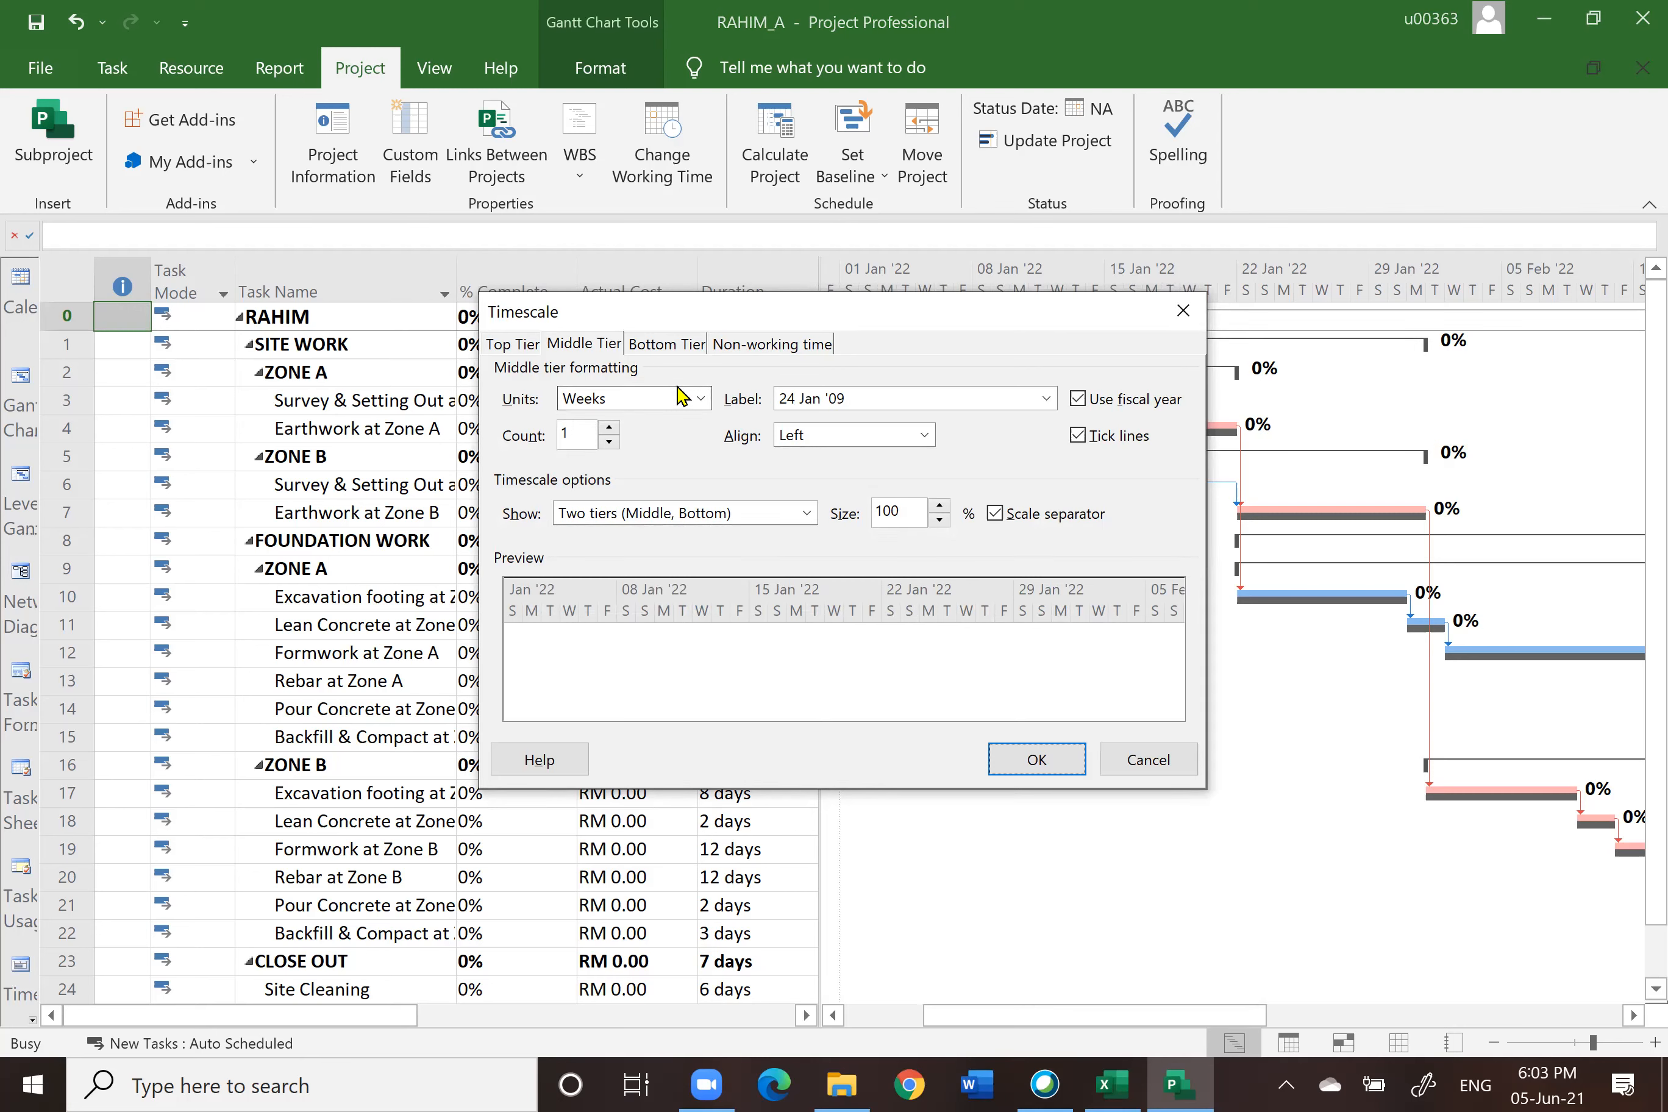
click(653, 346)
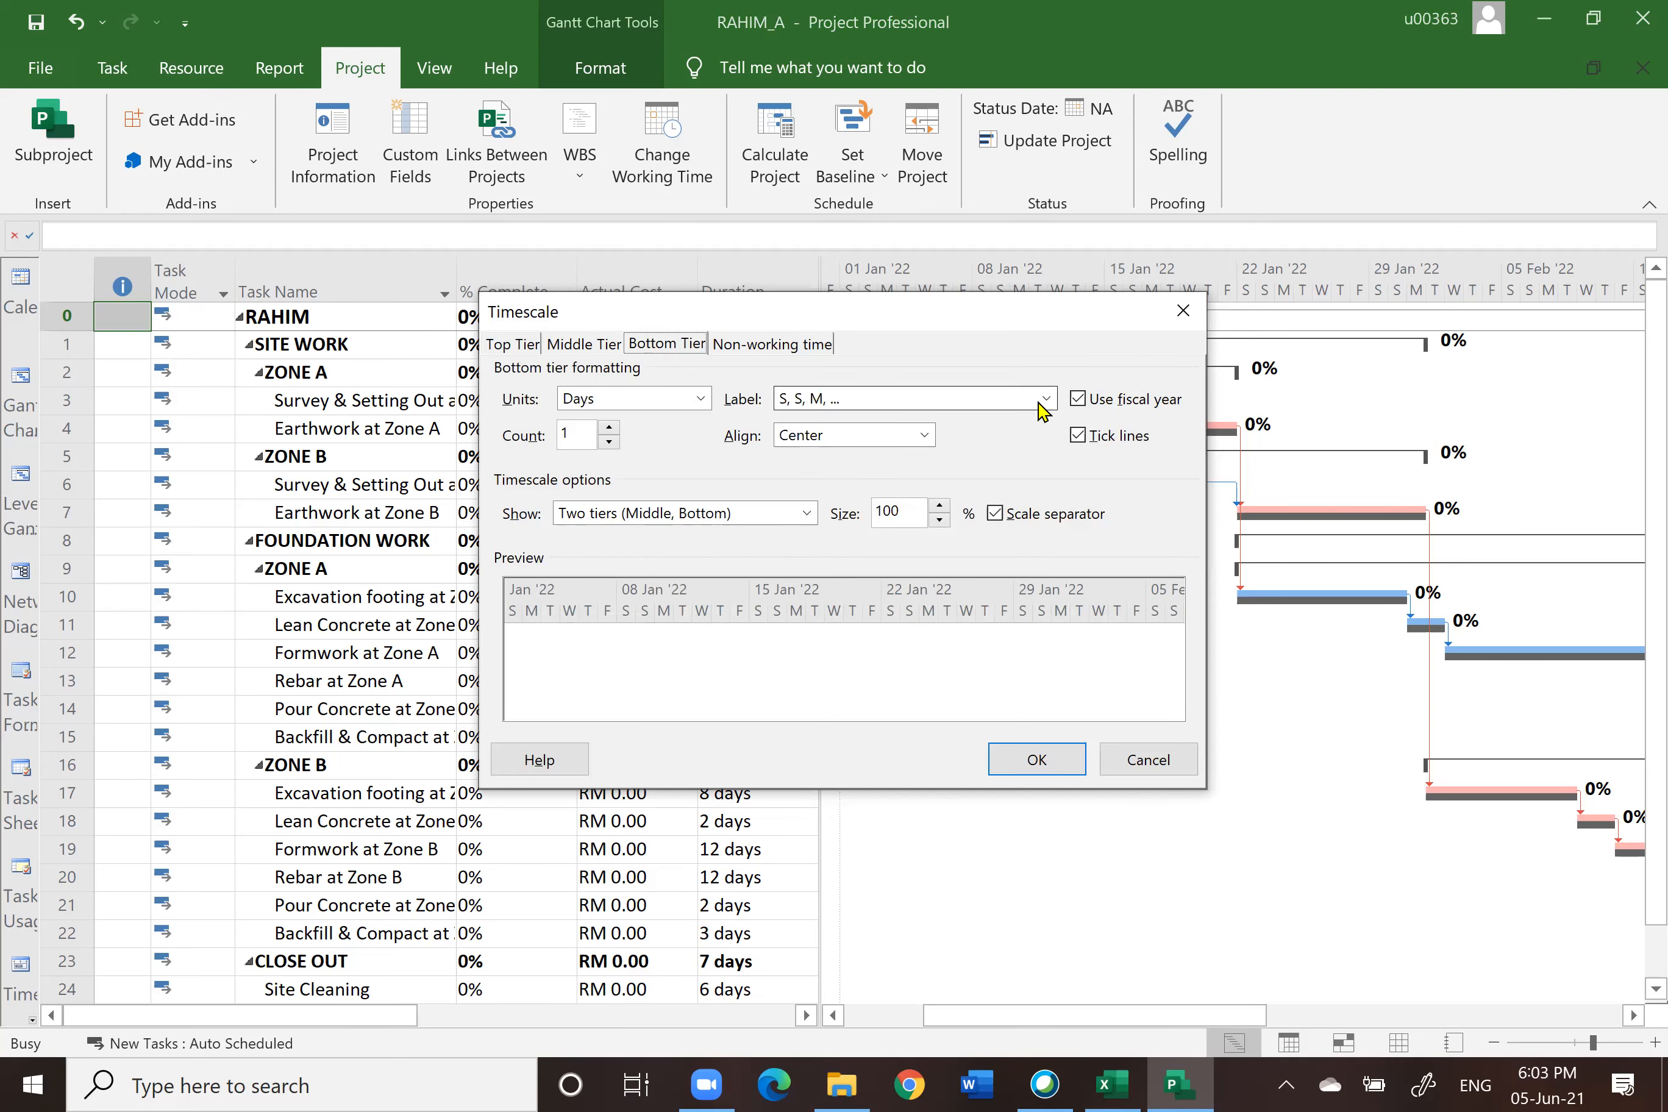
click(1047, 400)
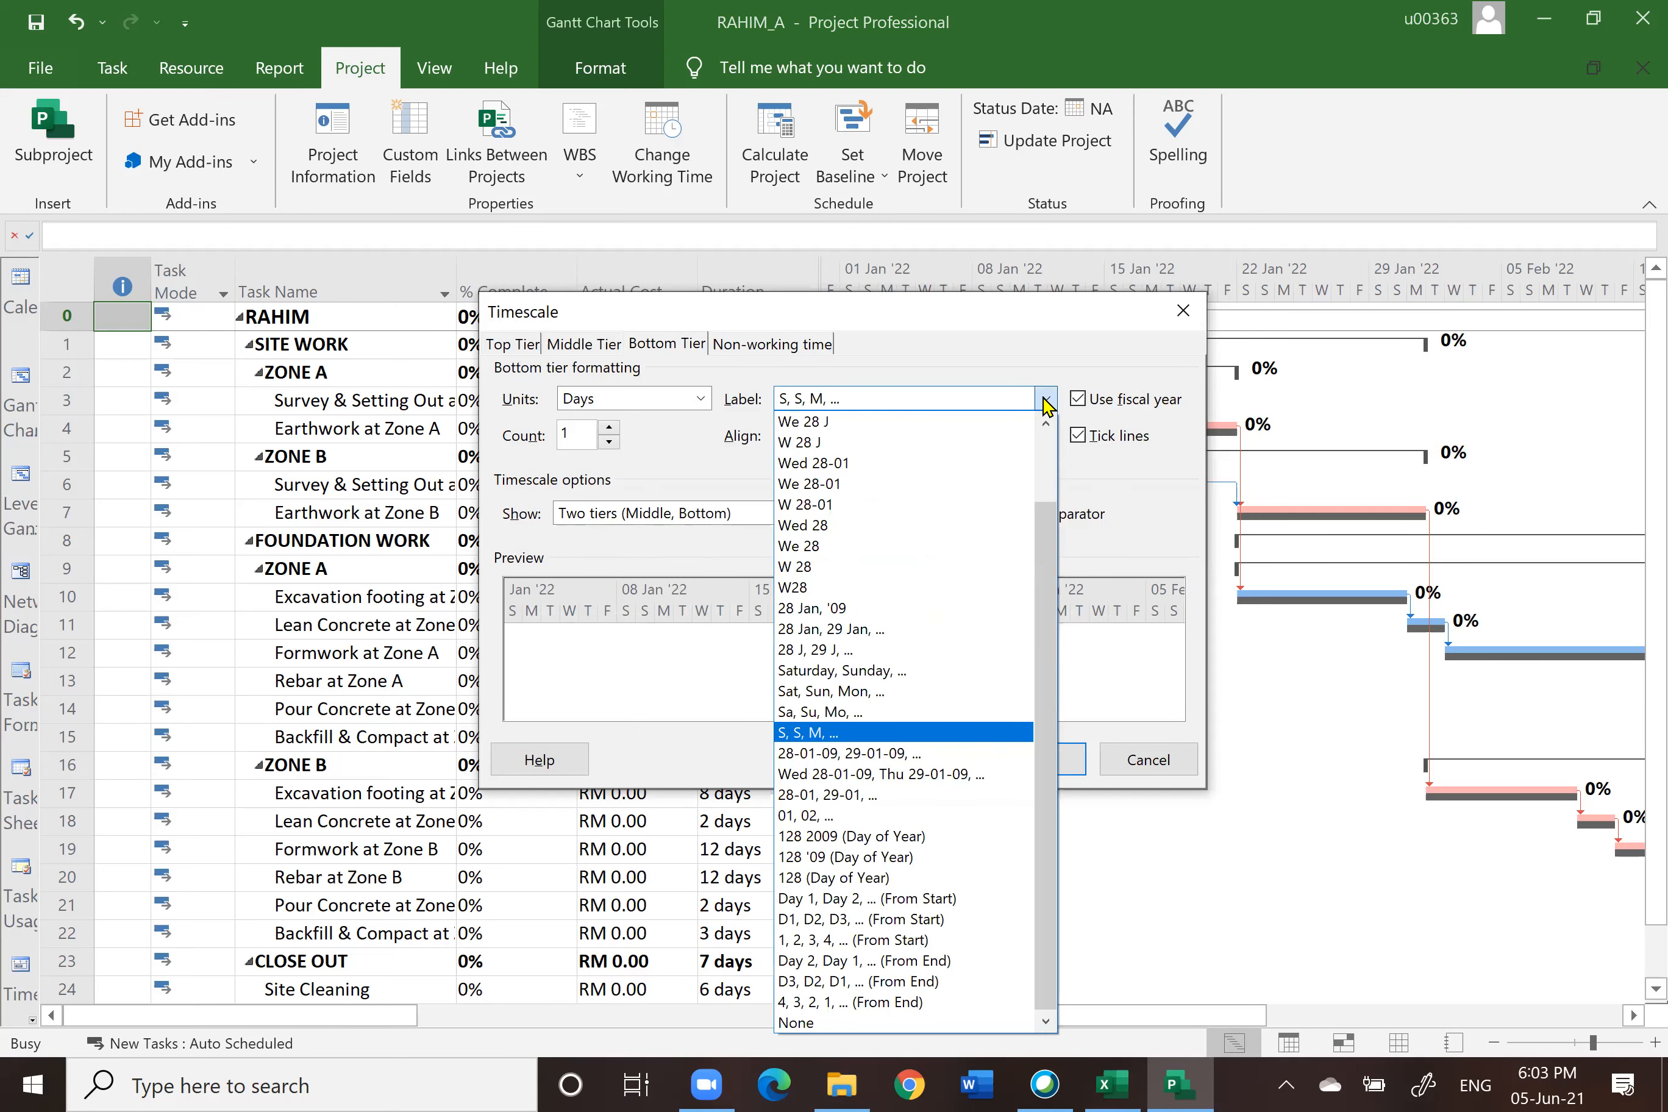
click(830, 941)
click(1050, 761)
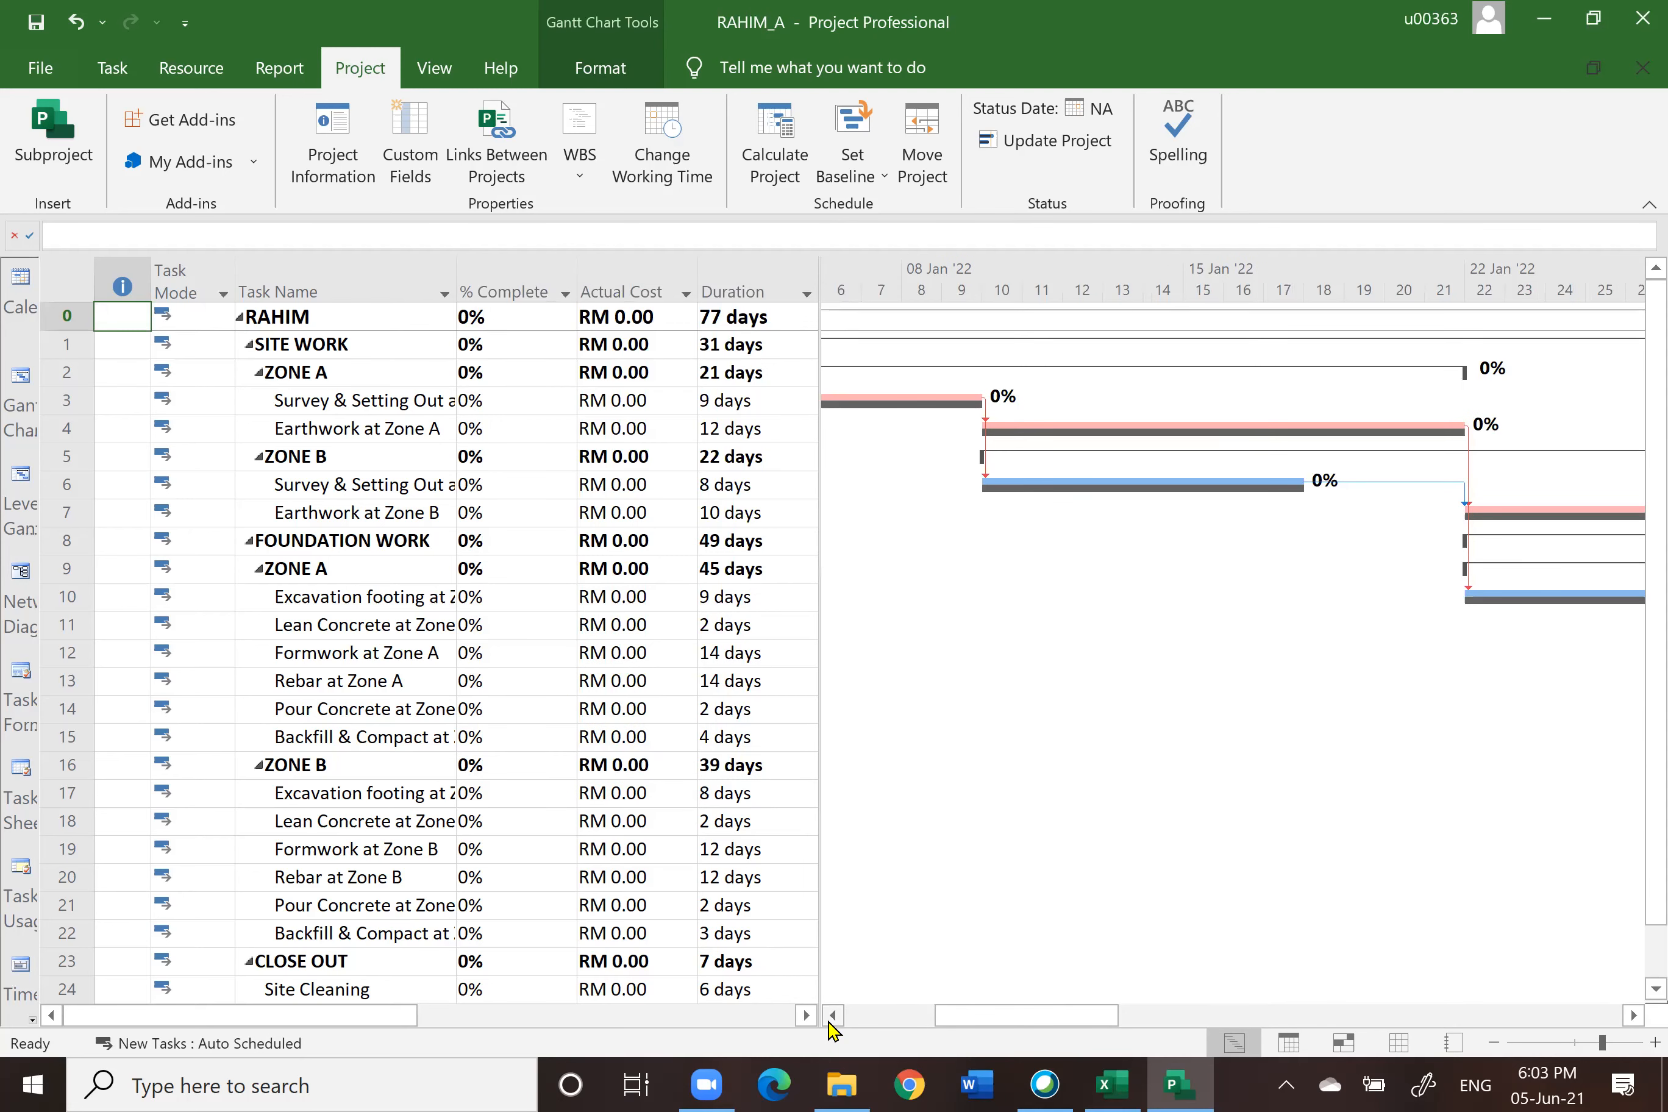
Step: Examine the first survey and earthwork task rows against the timescale at the project start
click(832, 1016)
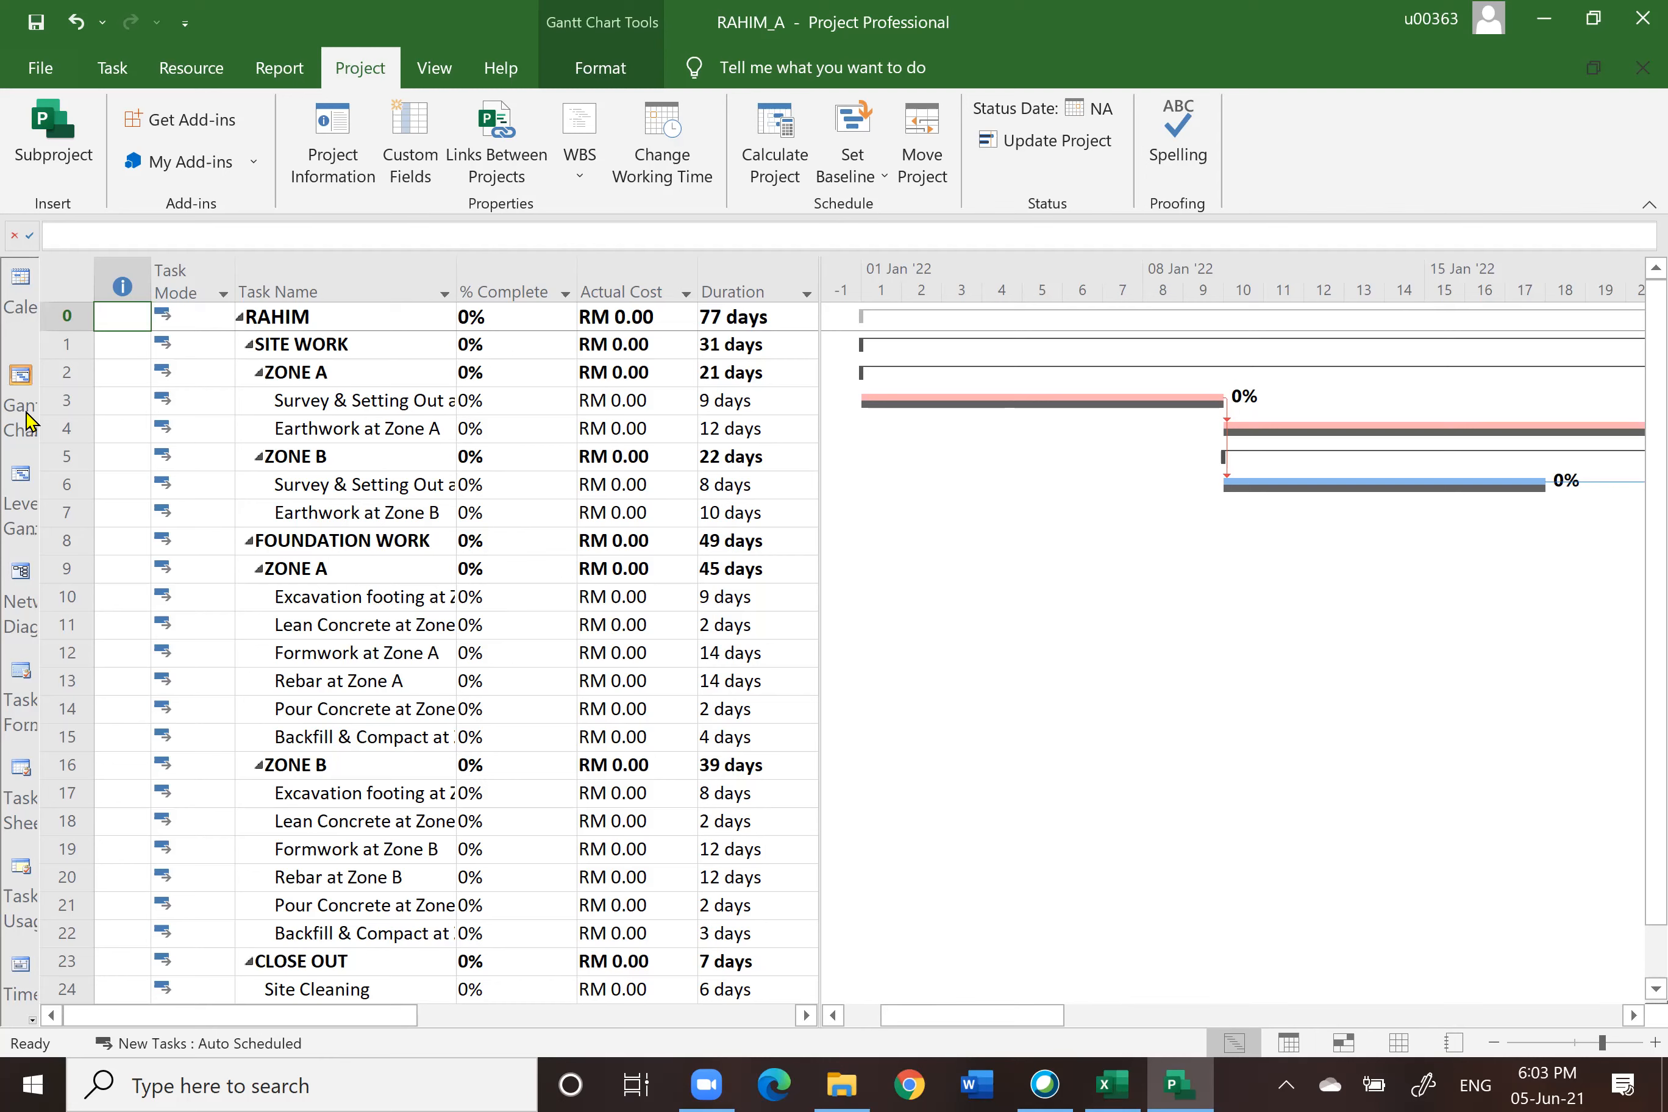
click(72, 401)
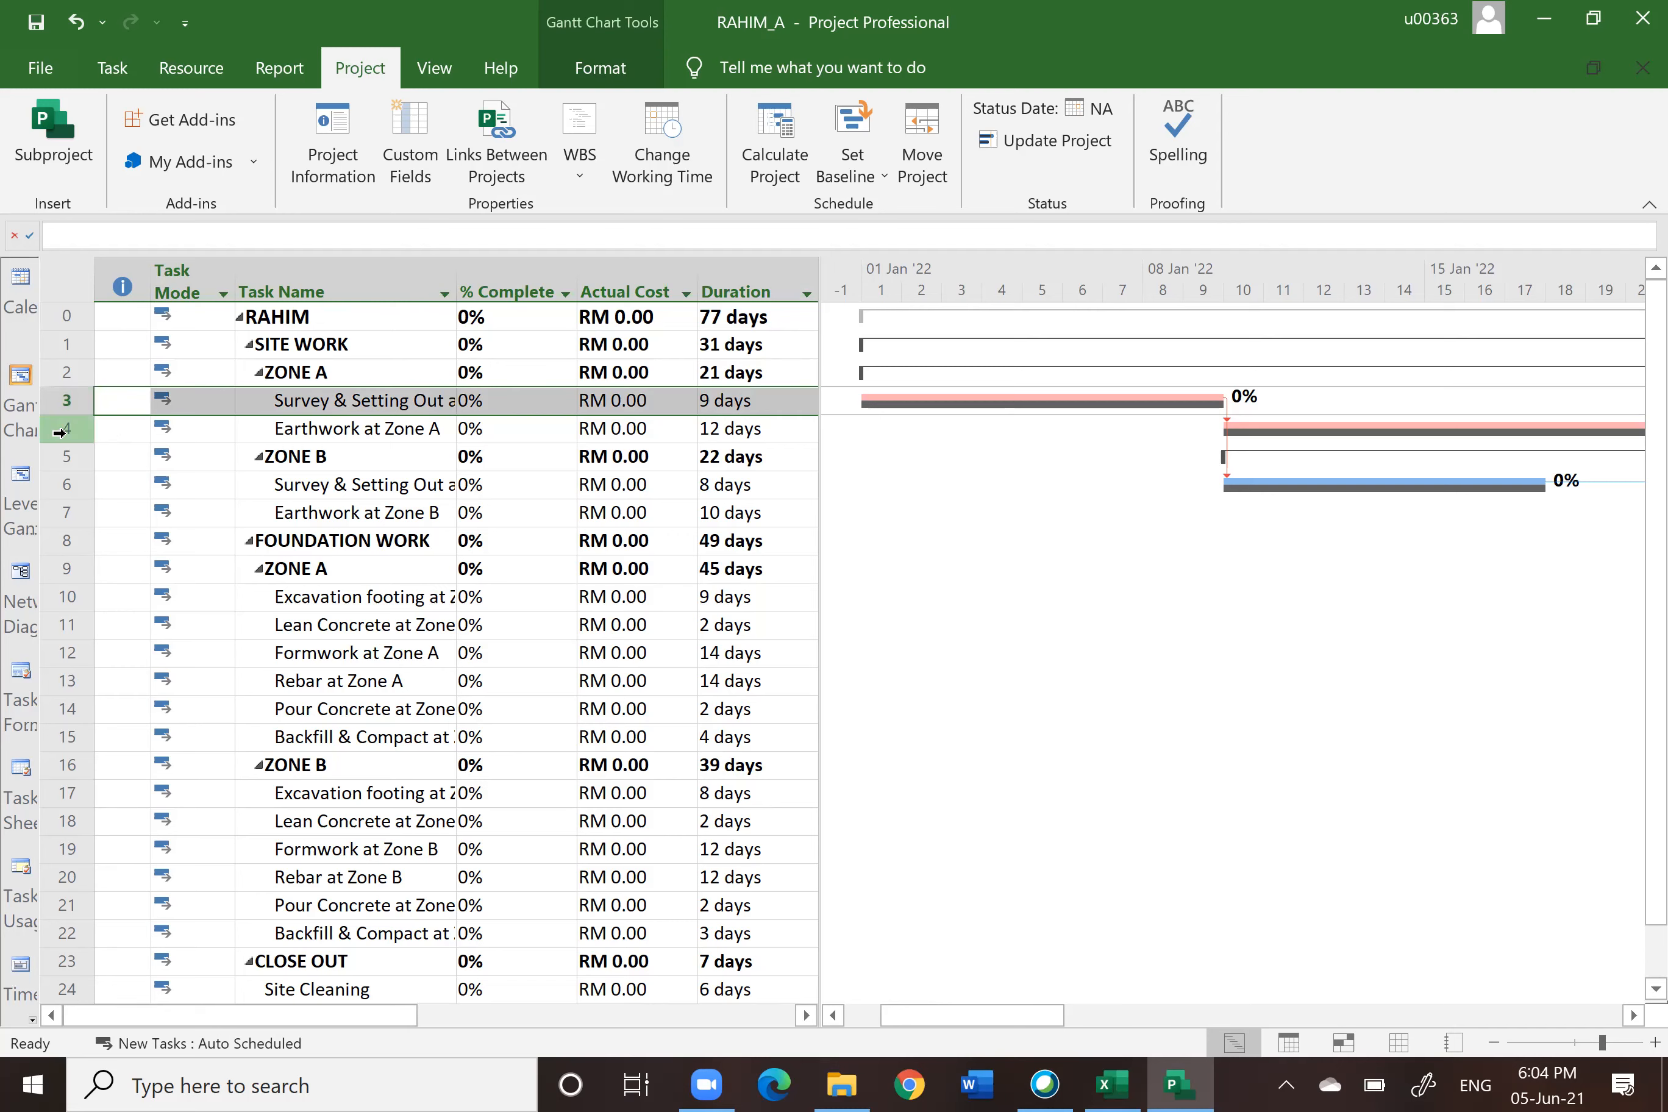
click(64, 431)
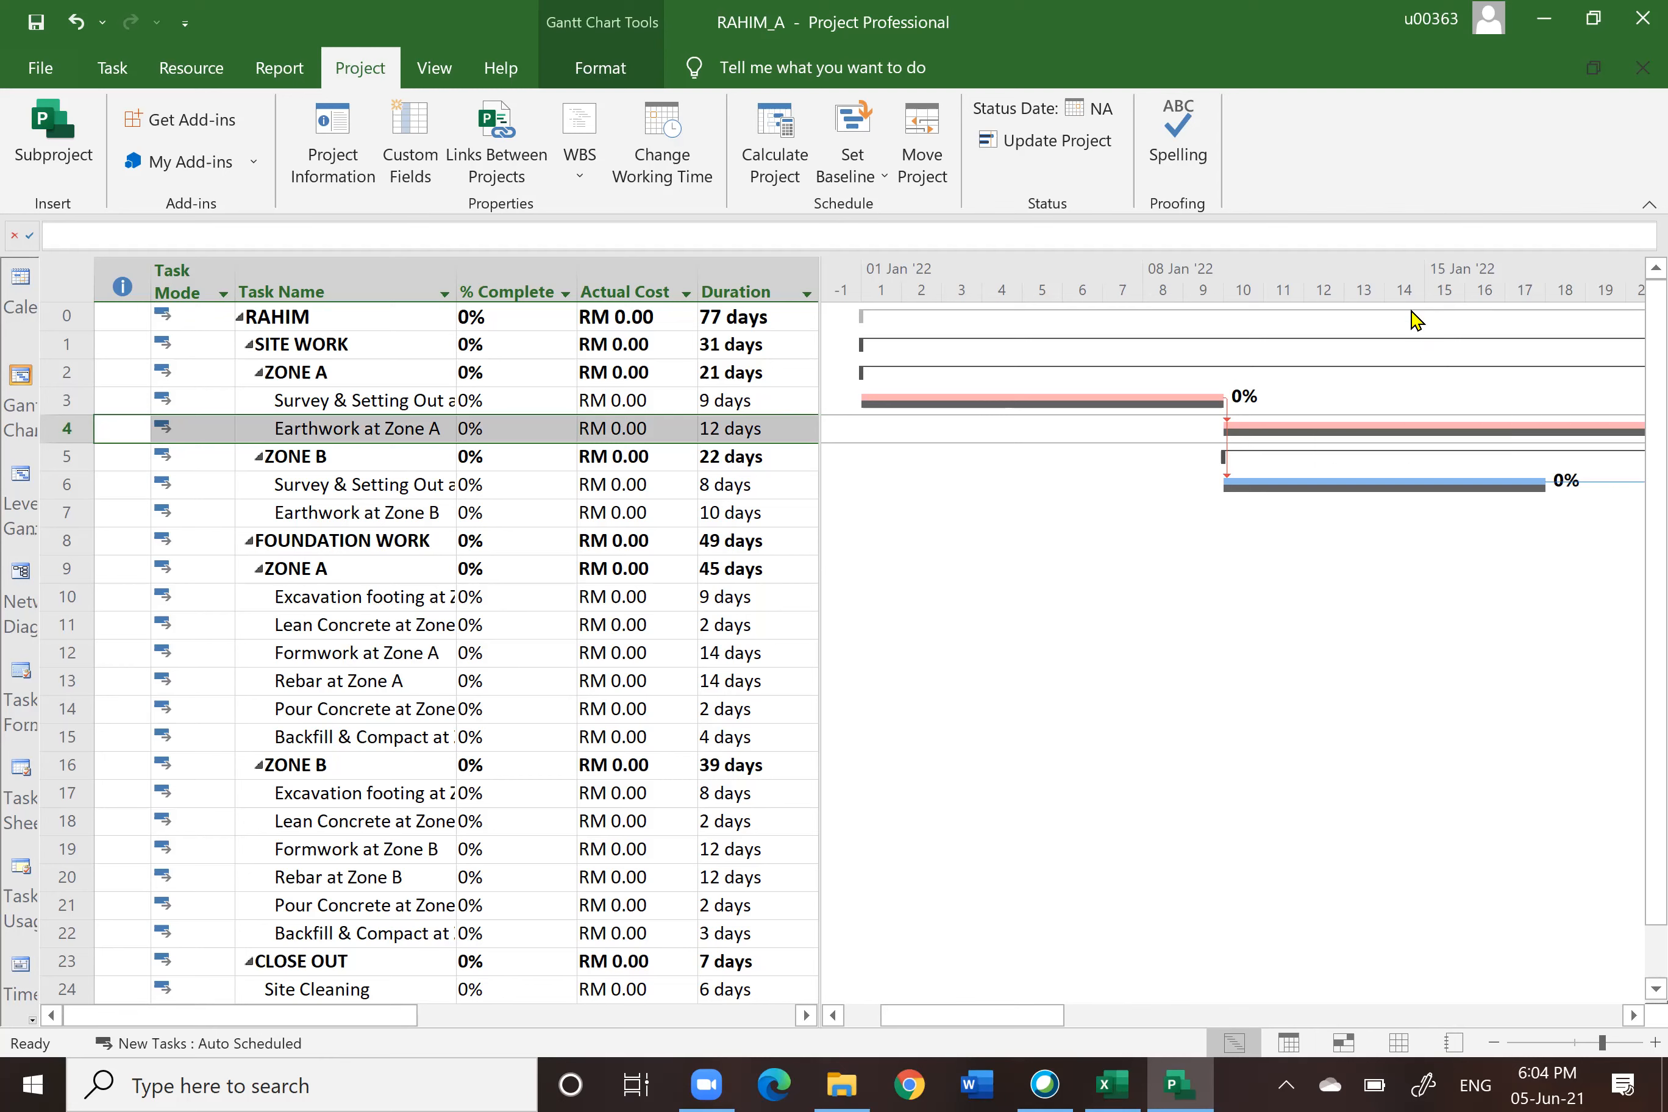
click(70, 486)
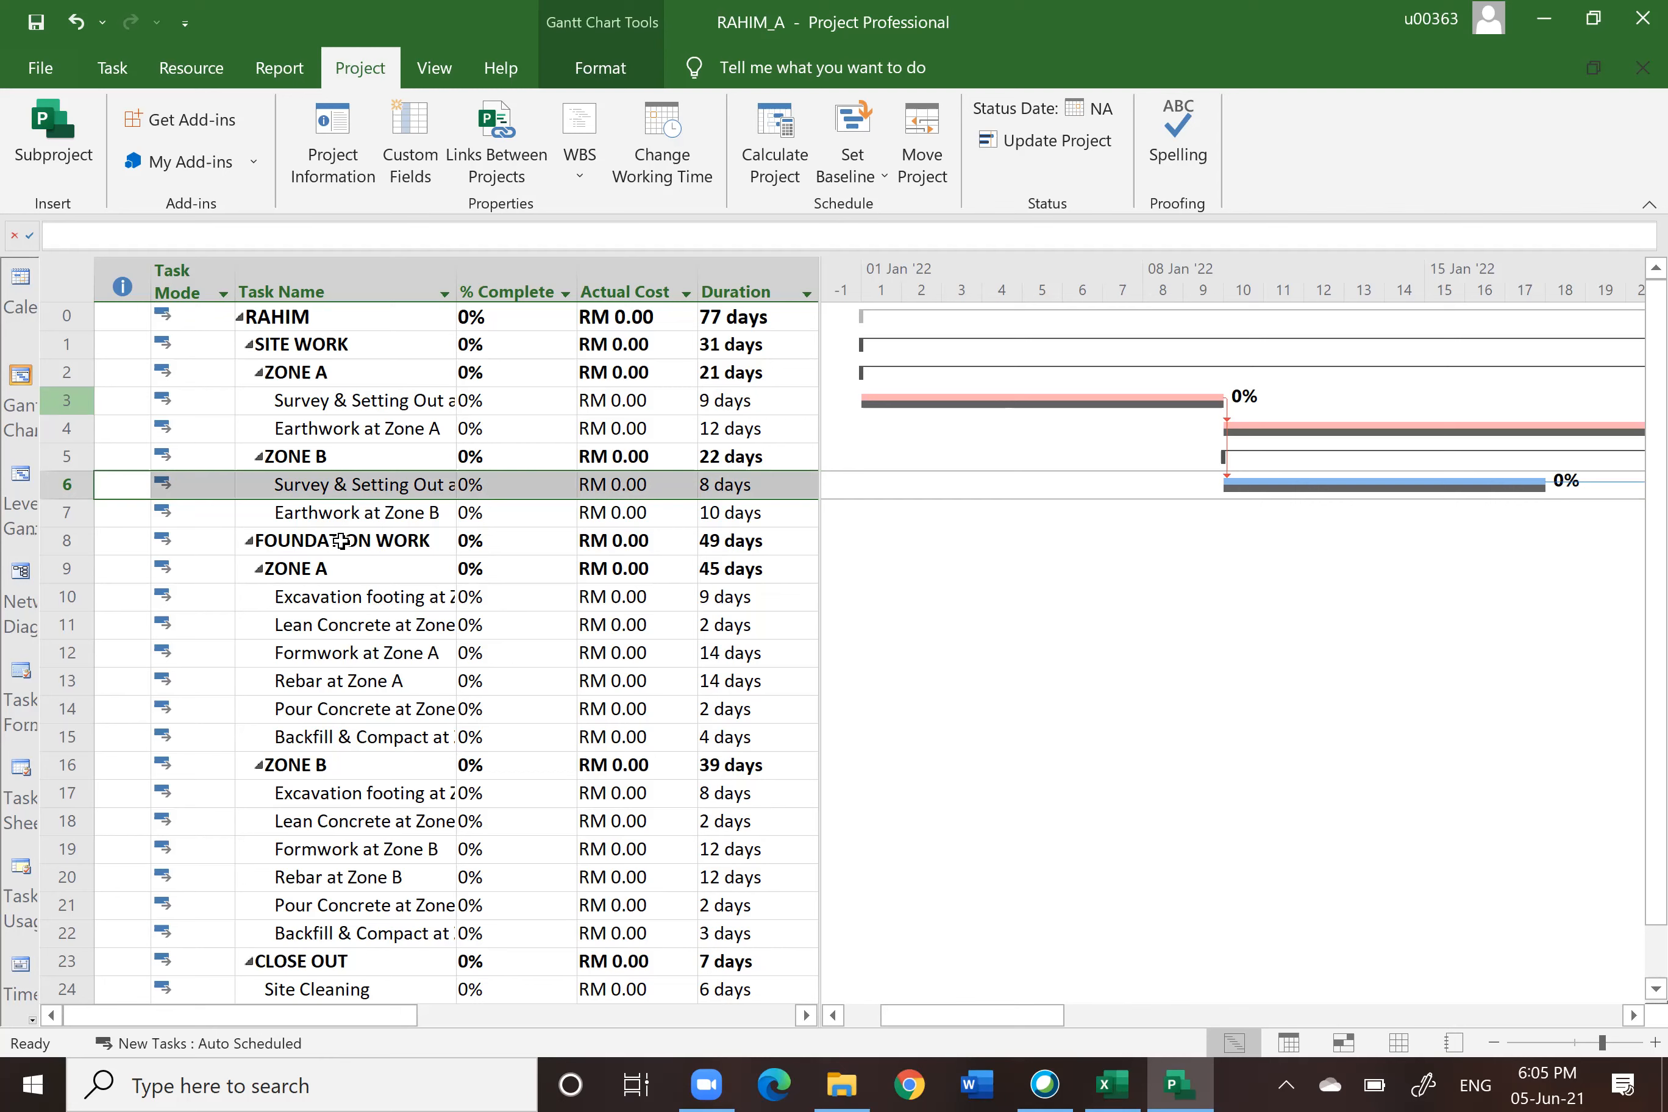
Step: Open Update Tasks for Survey & Setting Out at Zone A and set its actual start to 01-01-2022
click(74, 396)
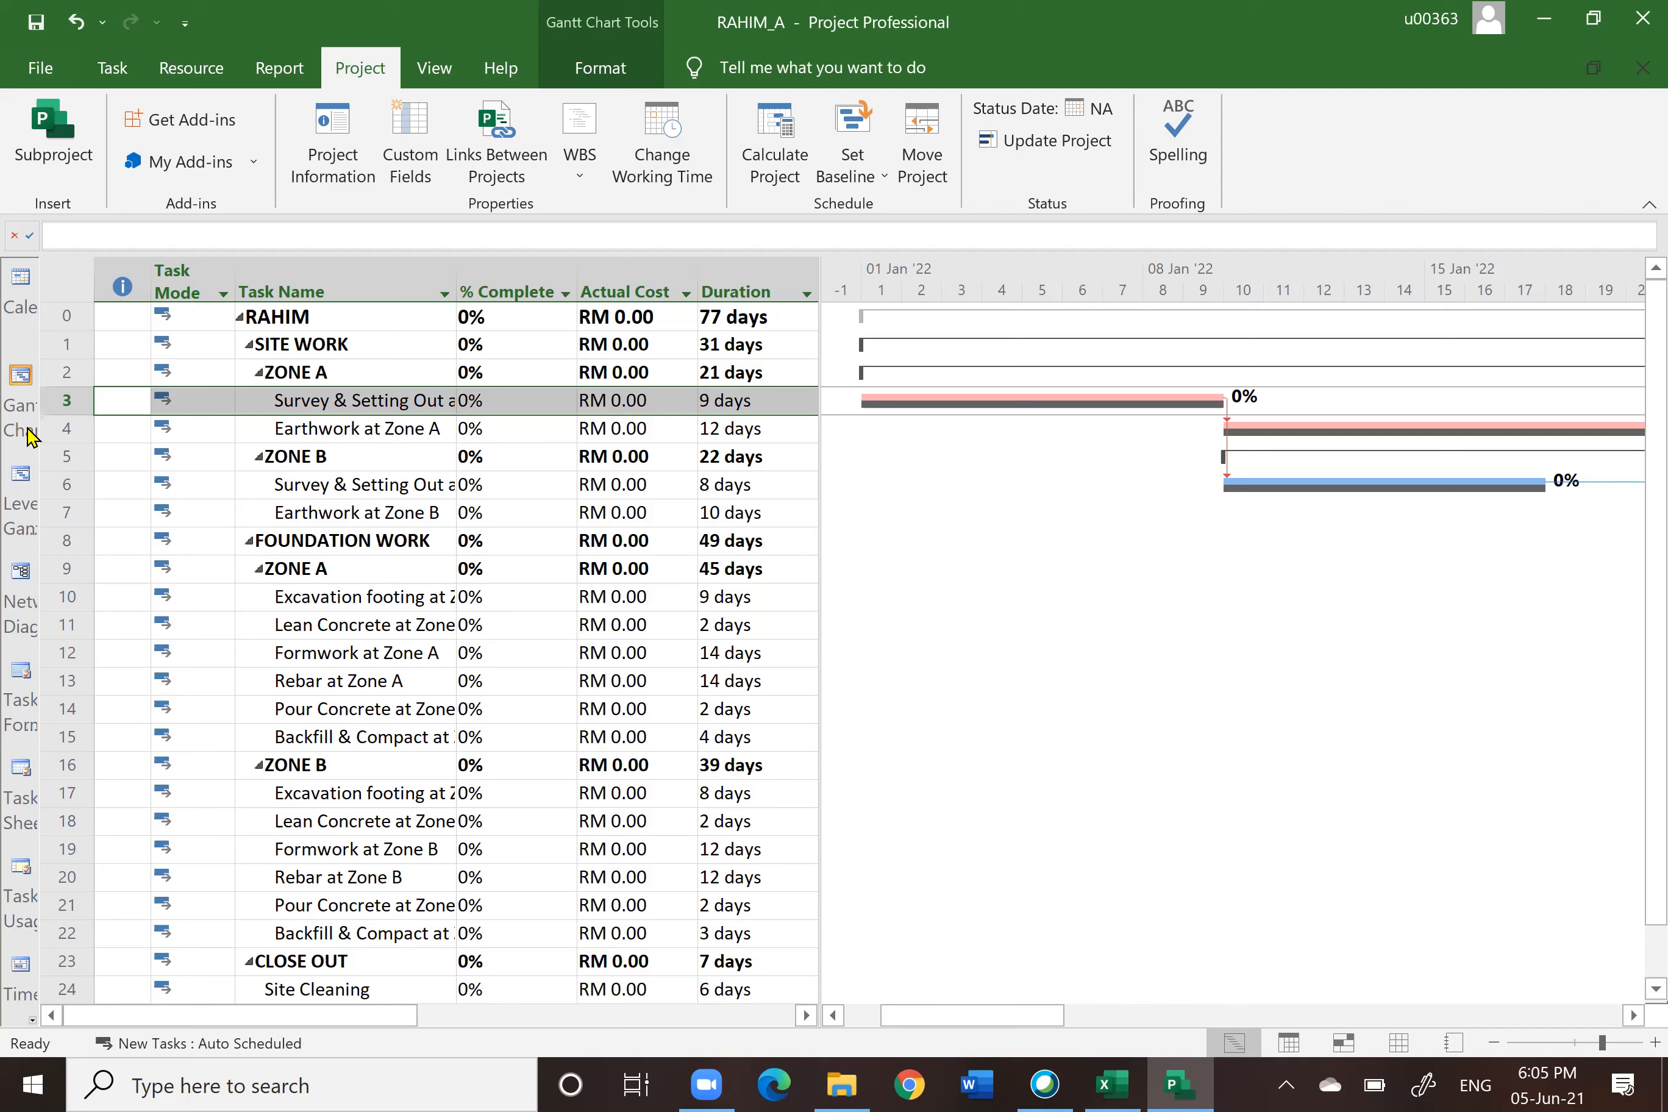
key(alt+F4)
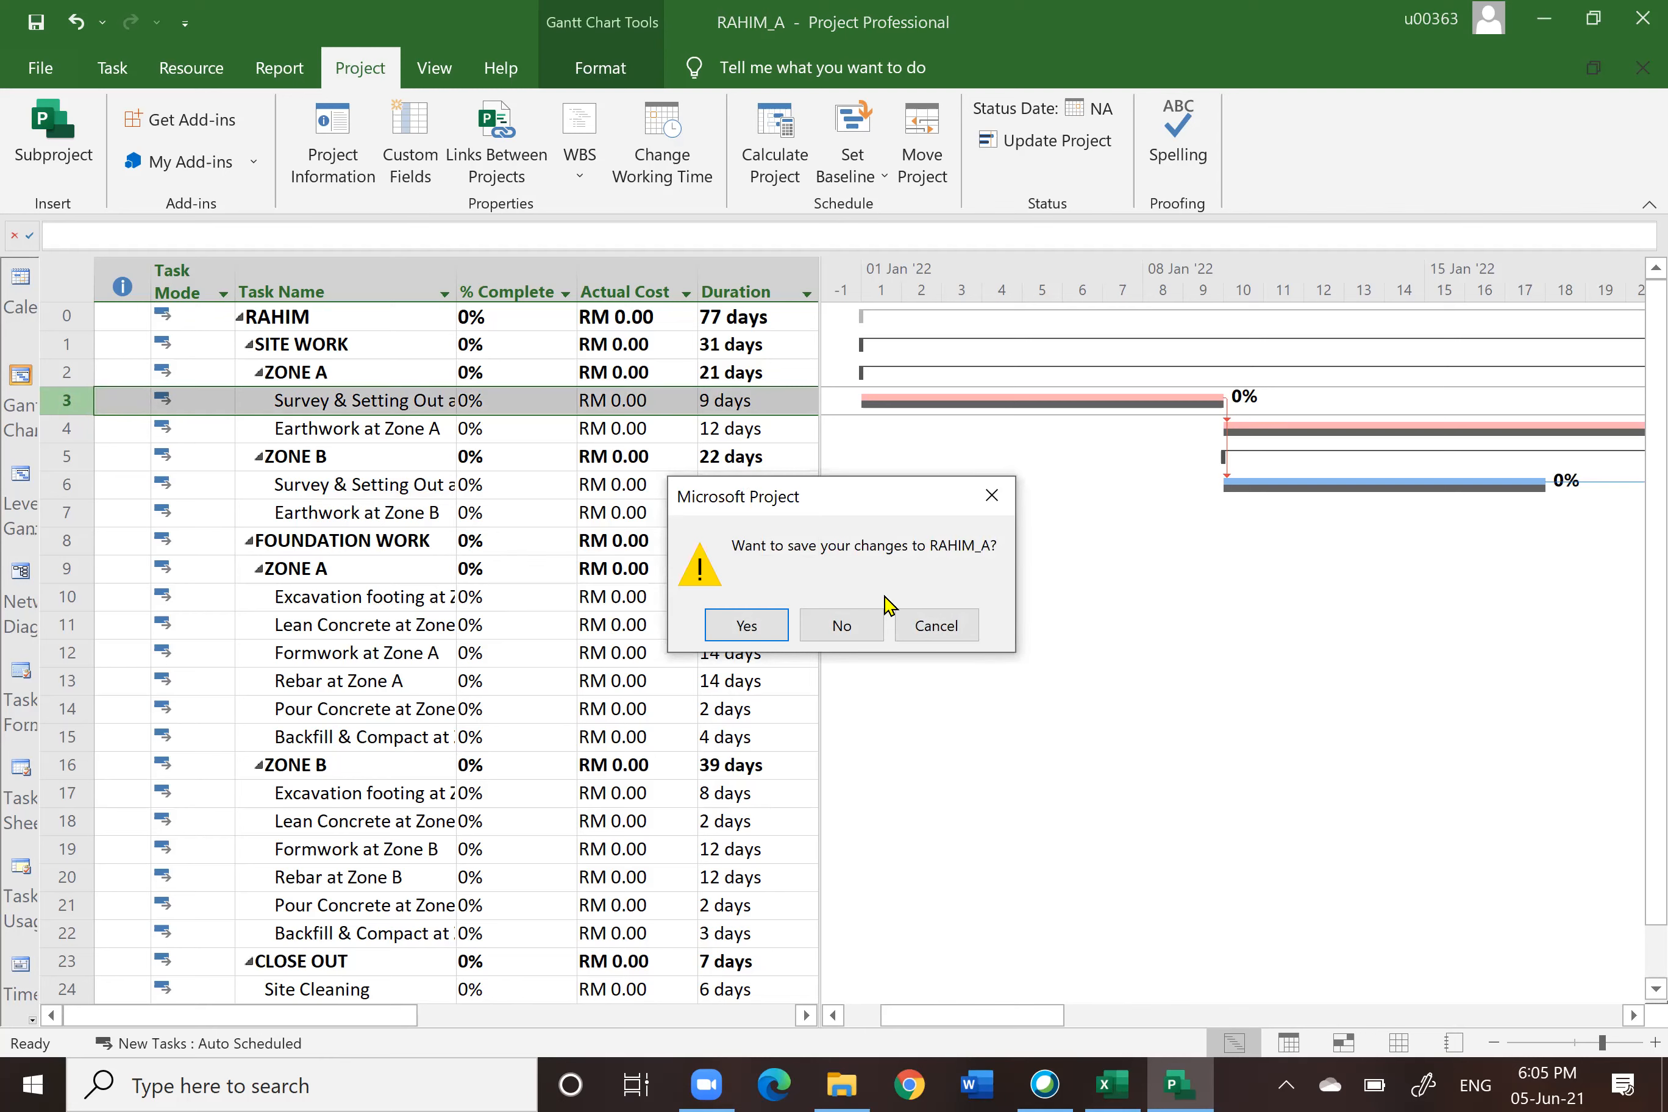
click(856, 628)
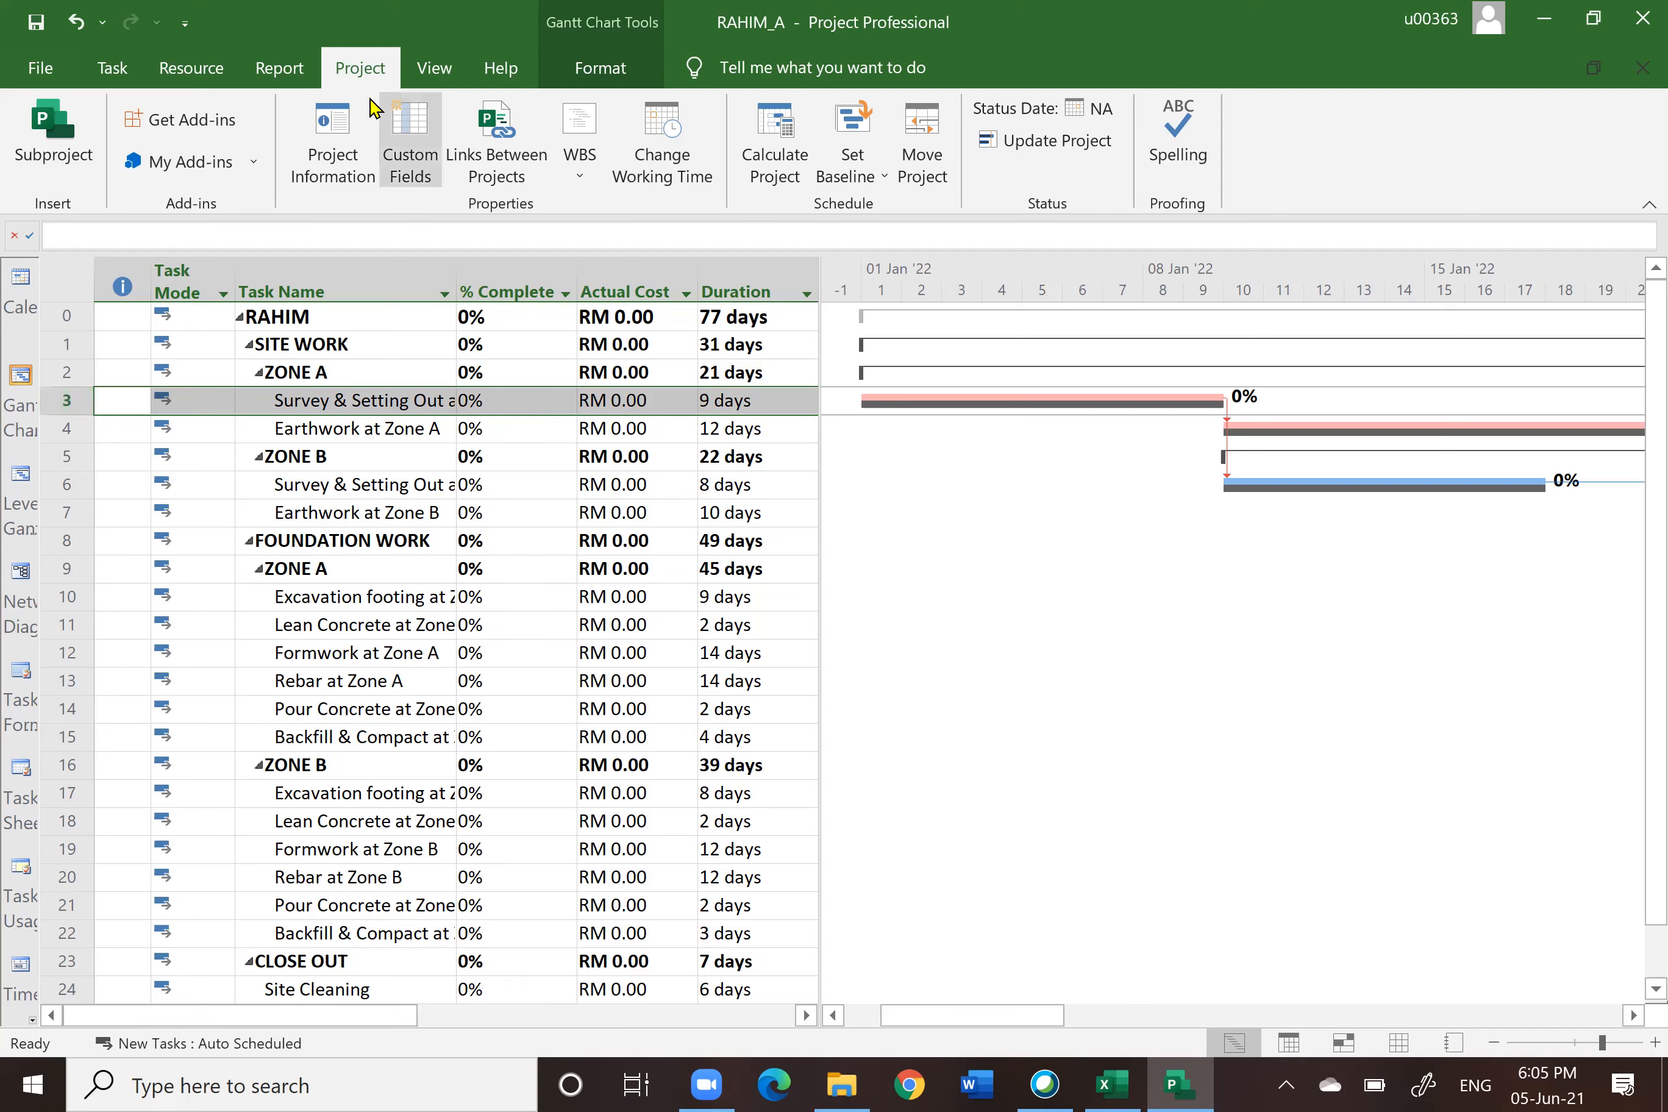
click(113, 70)
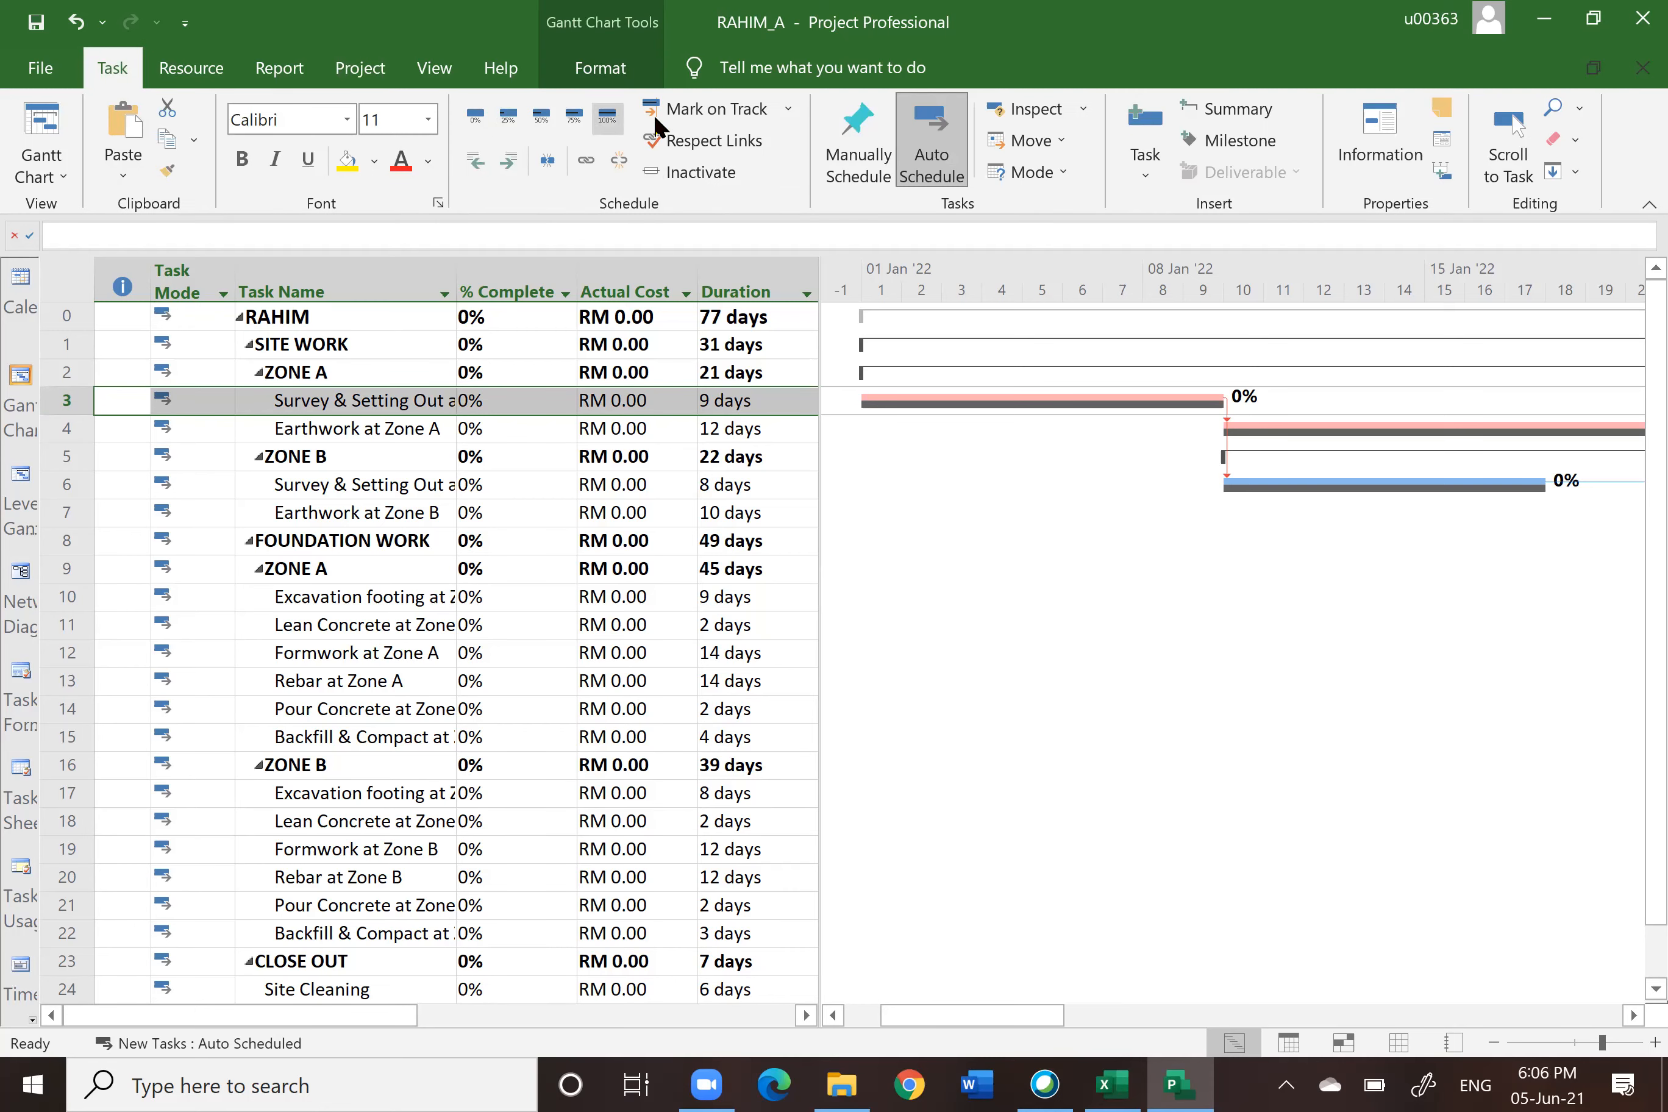
click(788, 109)
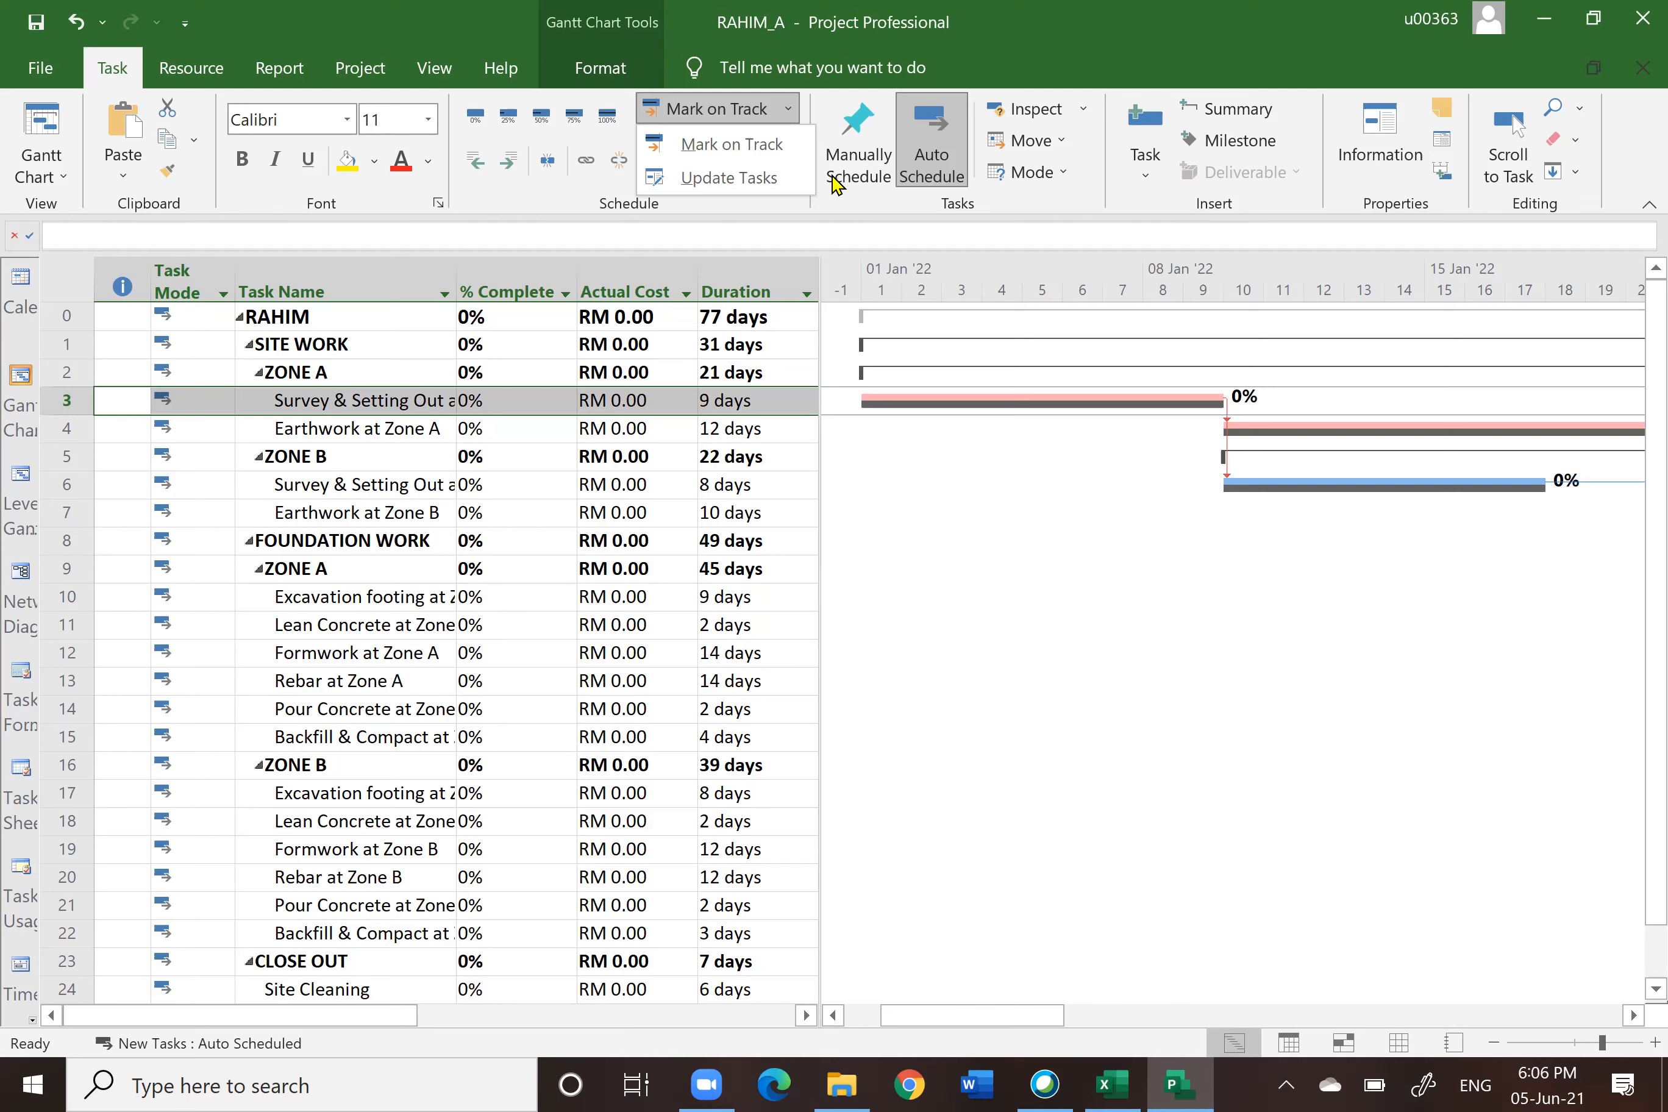
click(727, 181)
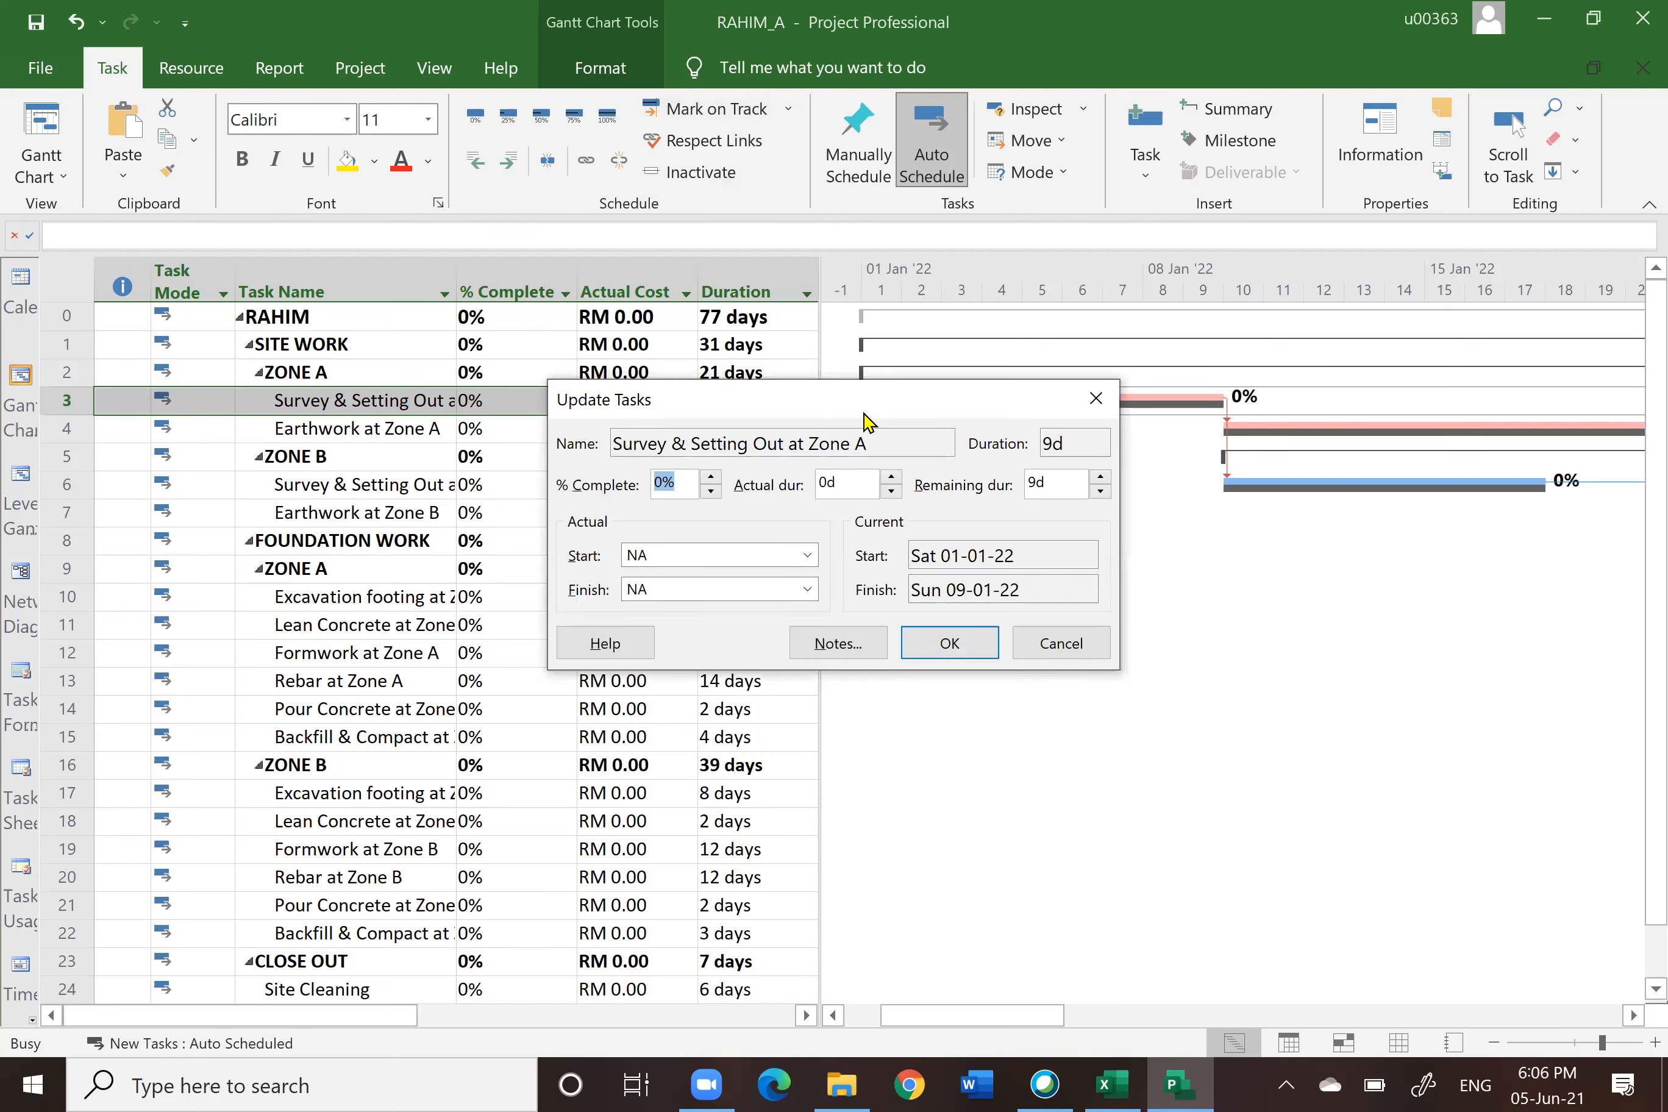
drag(865, 415, 884, 465)
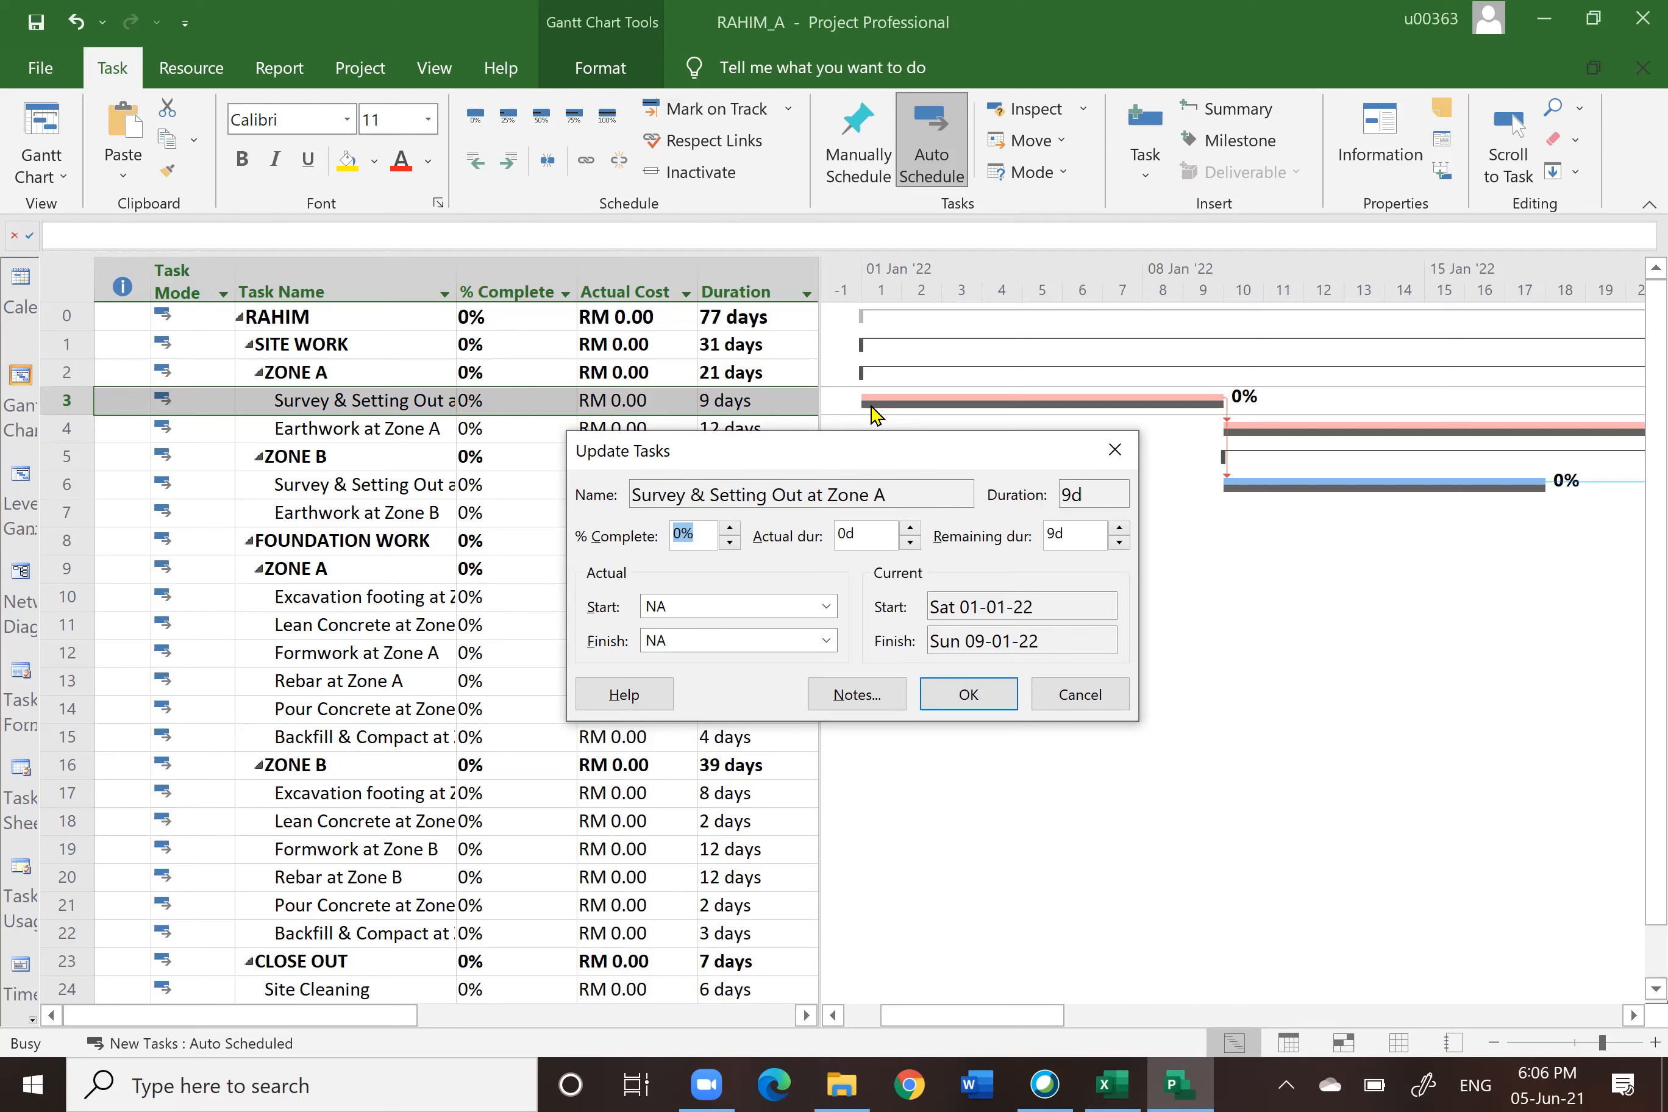
click(826, 607)
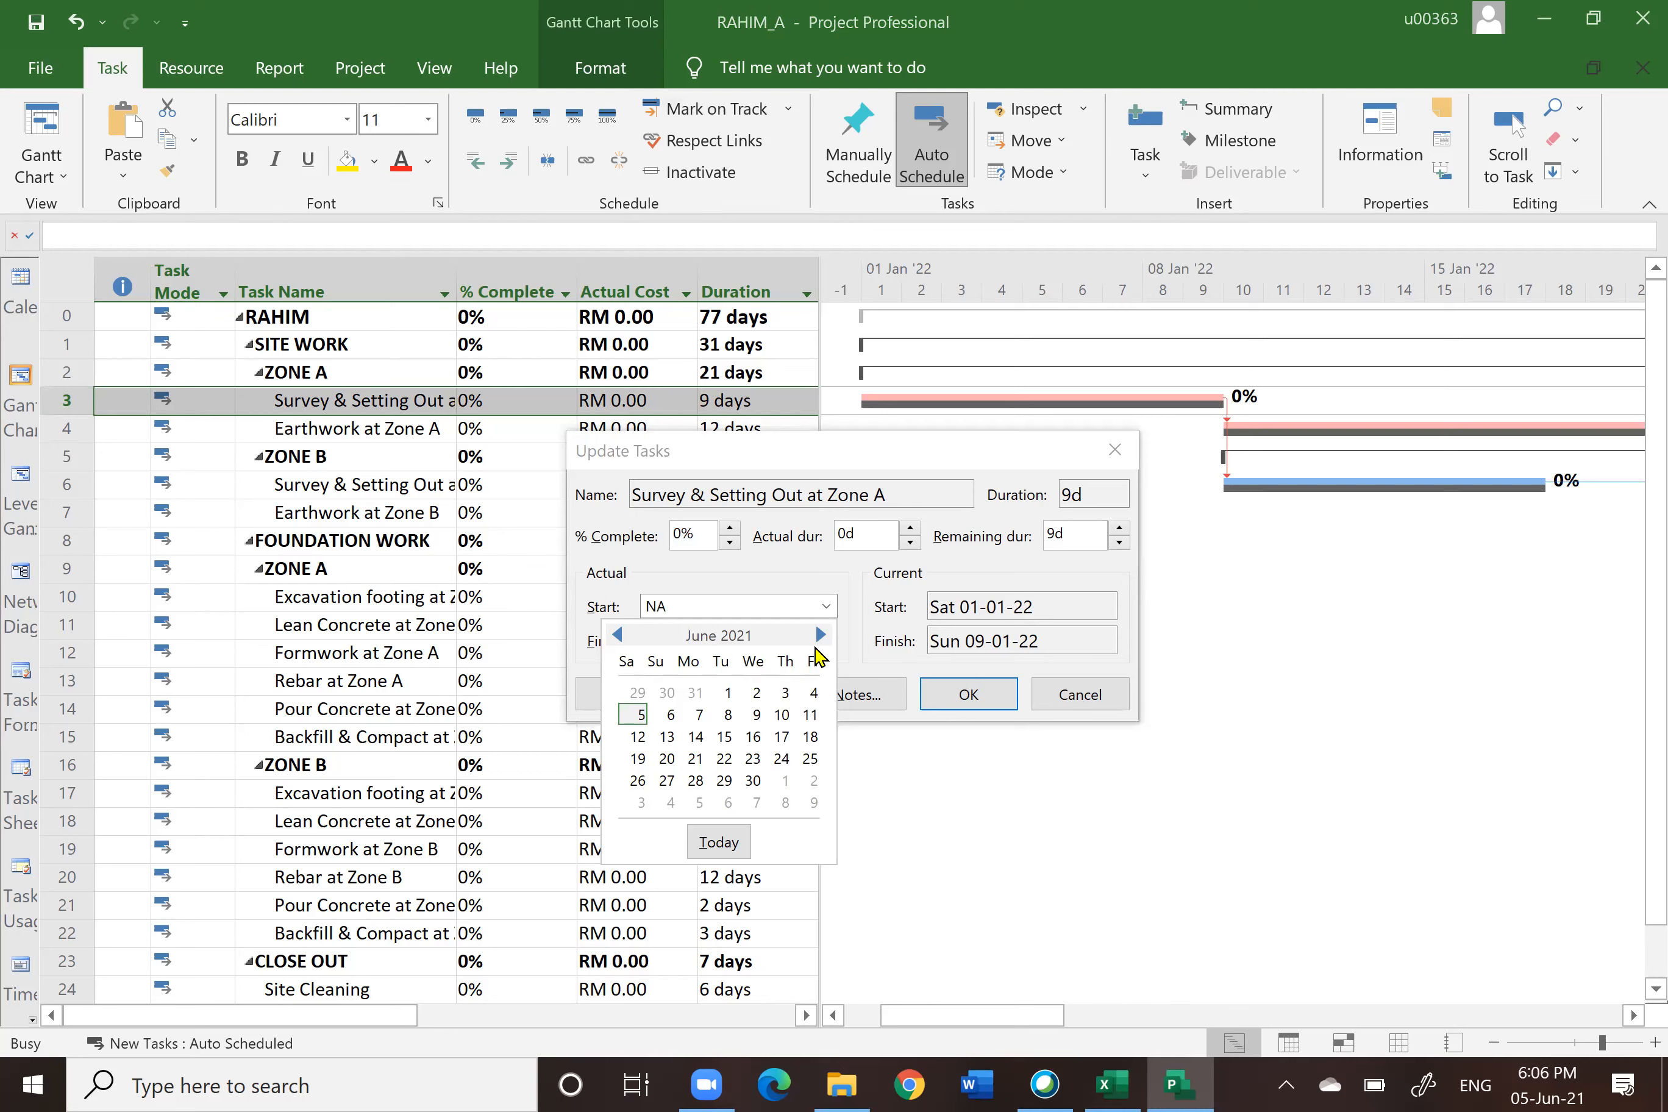
click(821, 636)
click(821, 636)
click(821, 635)
click(821, 636)
click(821, 636)
click(820, 636)
click(819, 636)
click(821, 636)
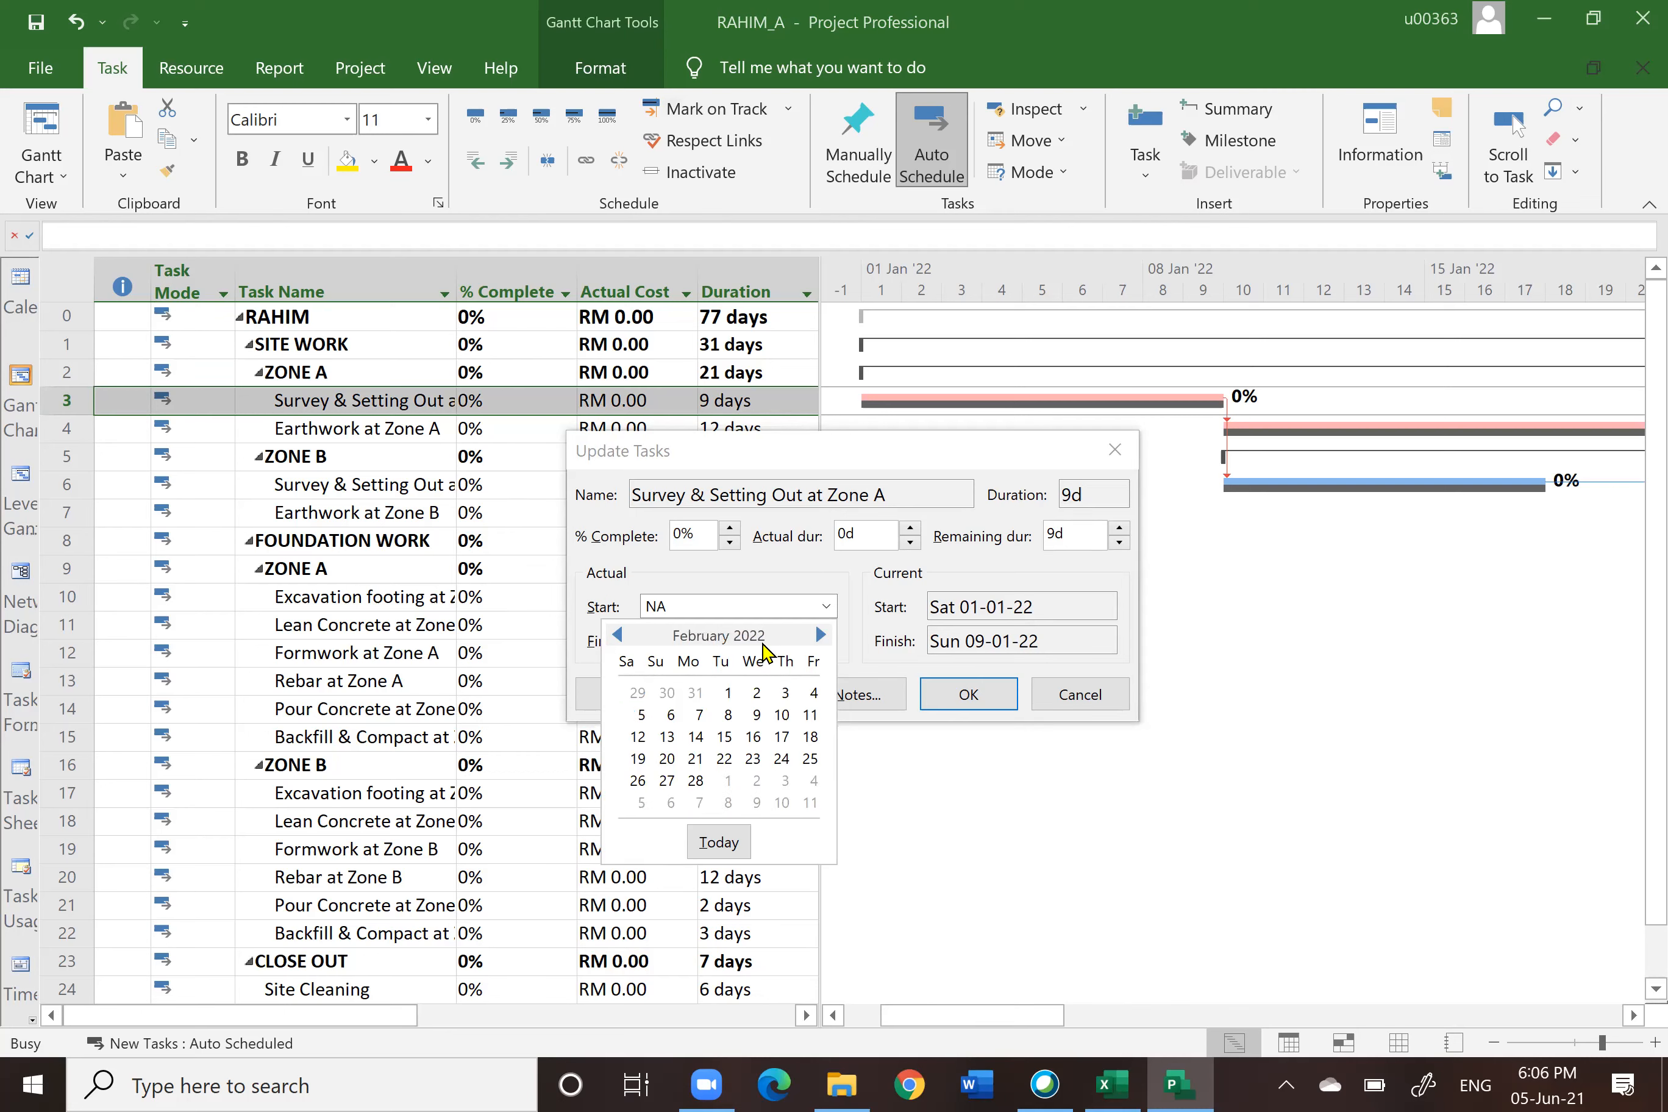
click(616, 634)
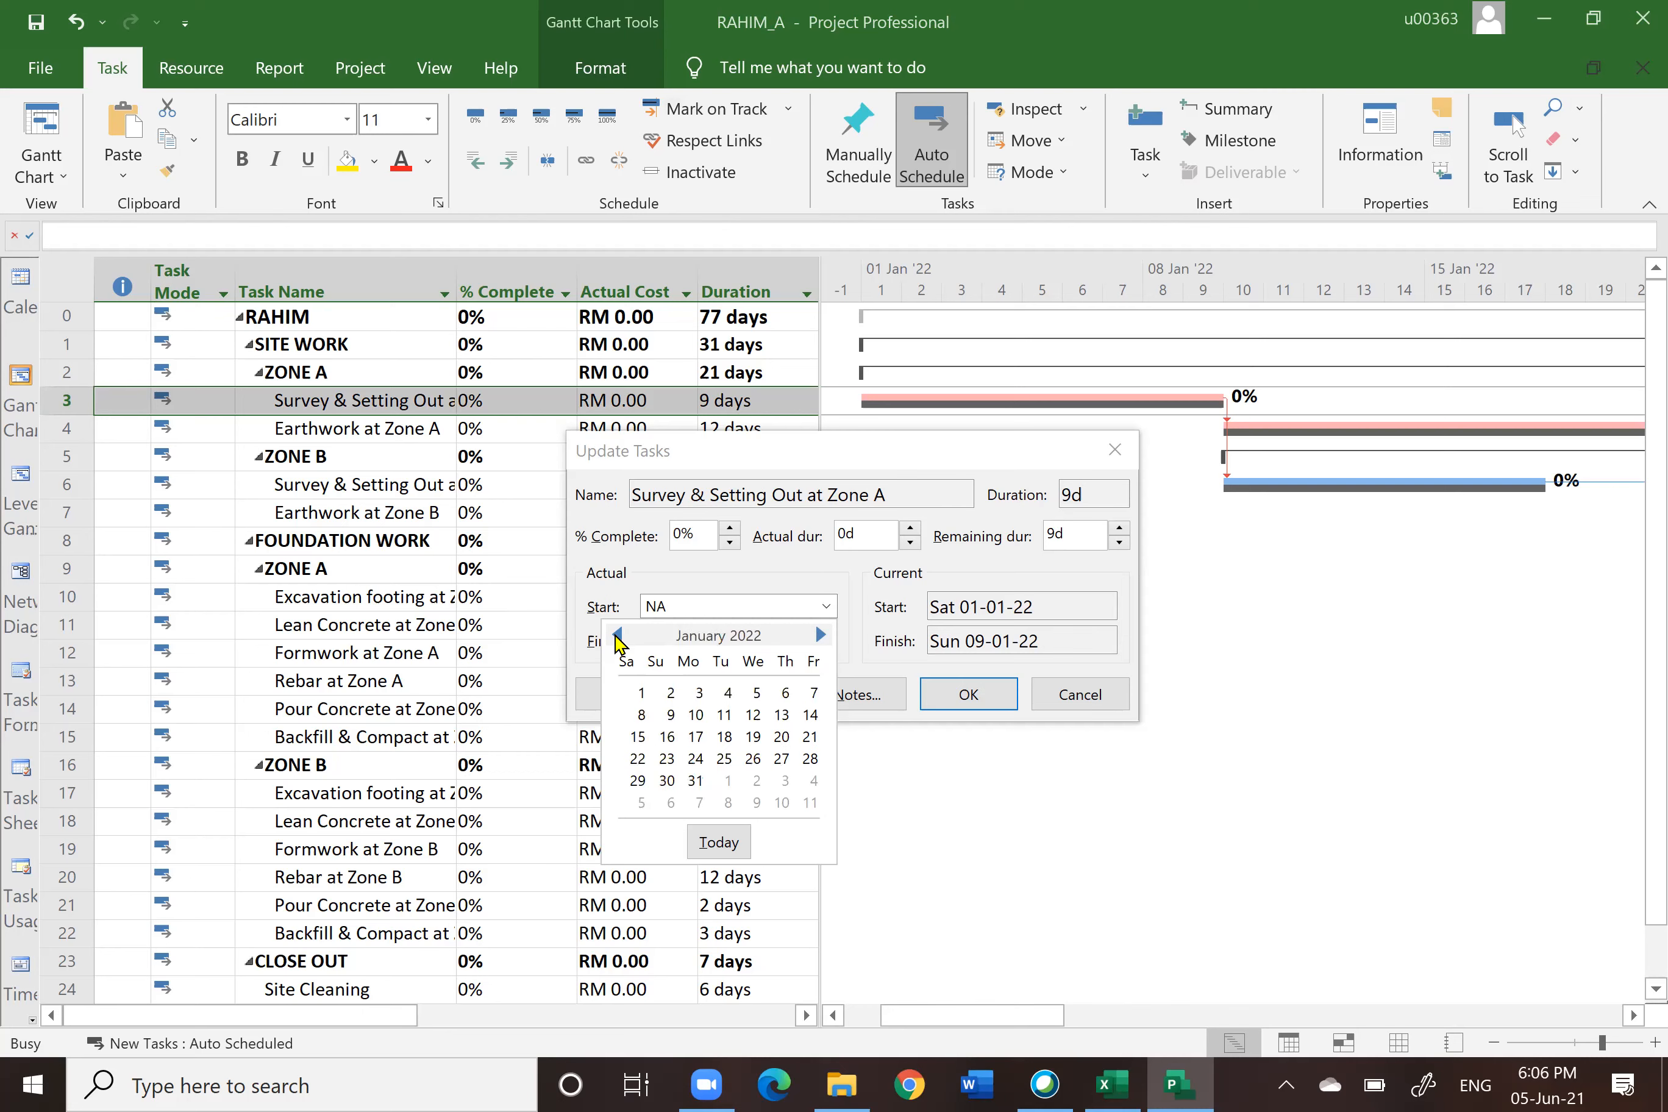
click(641, 693)
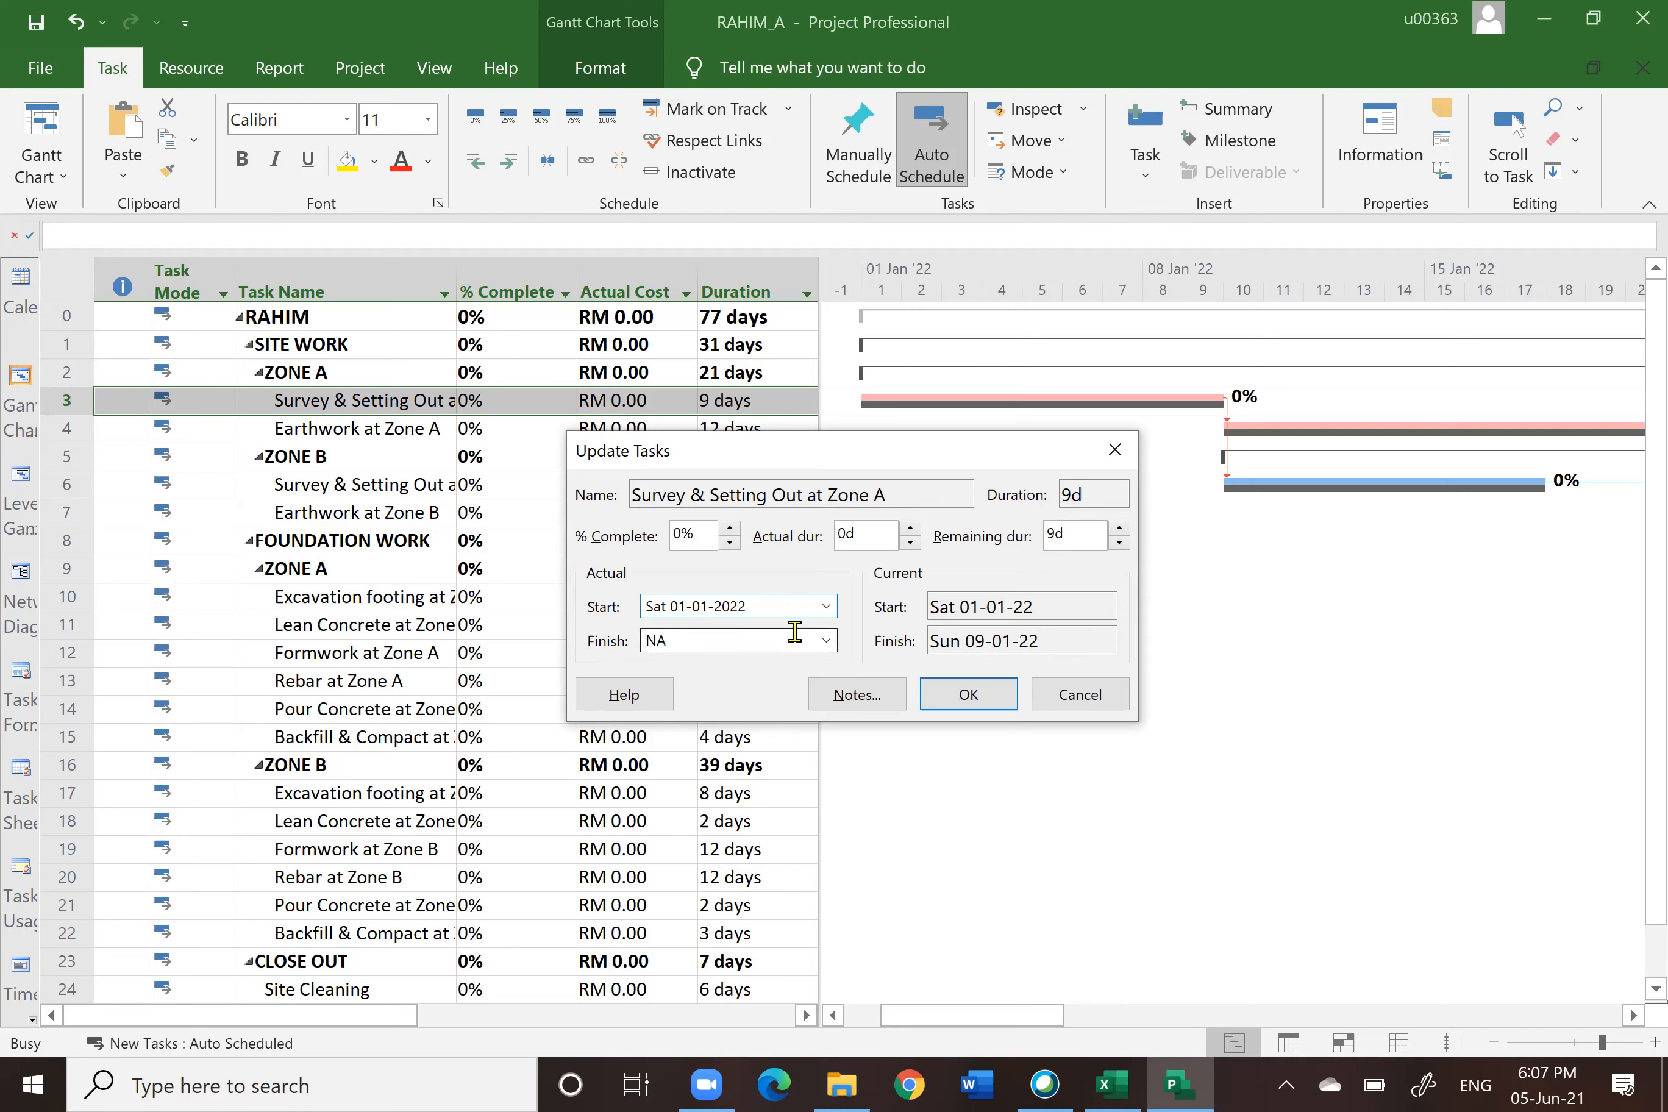
Step: Set the task's actual finish to 11-01-2022 and confirm the update and the duration-change notice
click(827, 641)
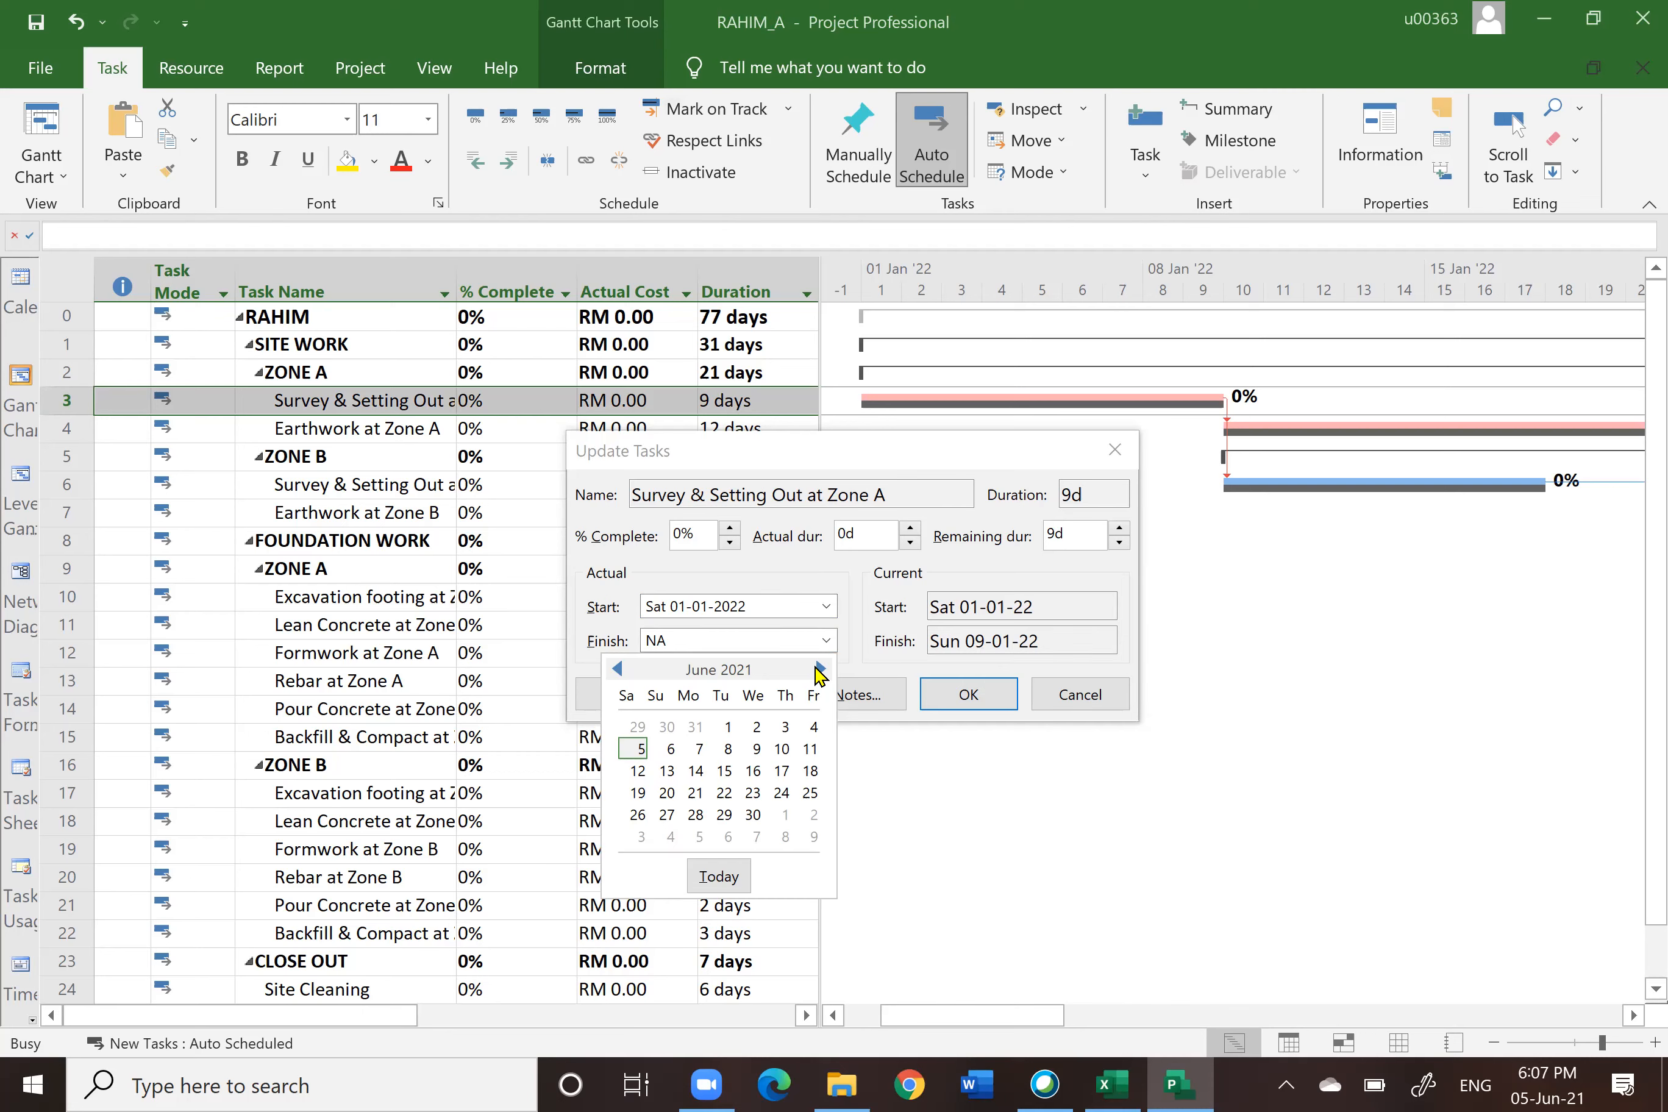
click(819, 669)
click(819, 669)
click(820, 669)
click(820, 669)
click(819, 669)
click(820, 669)
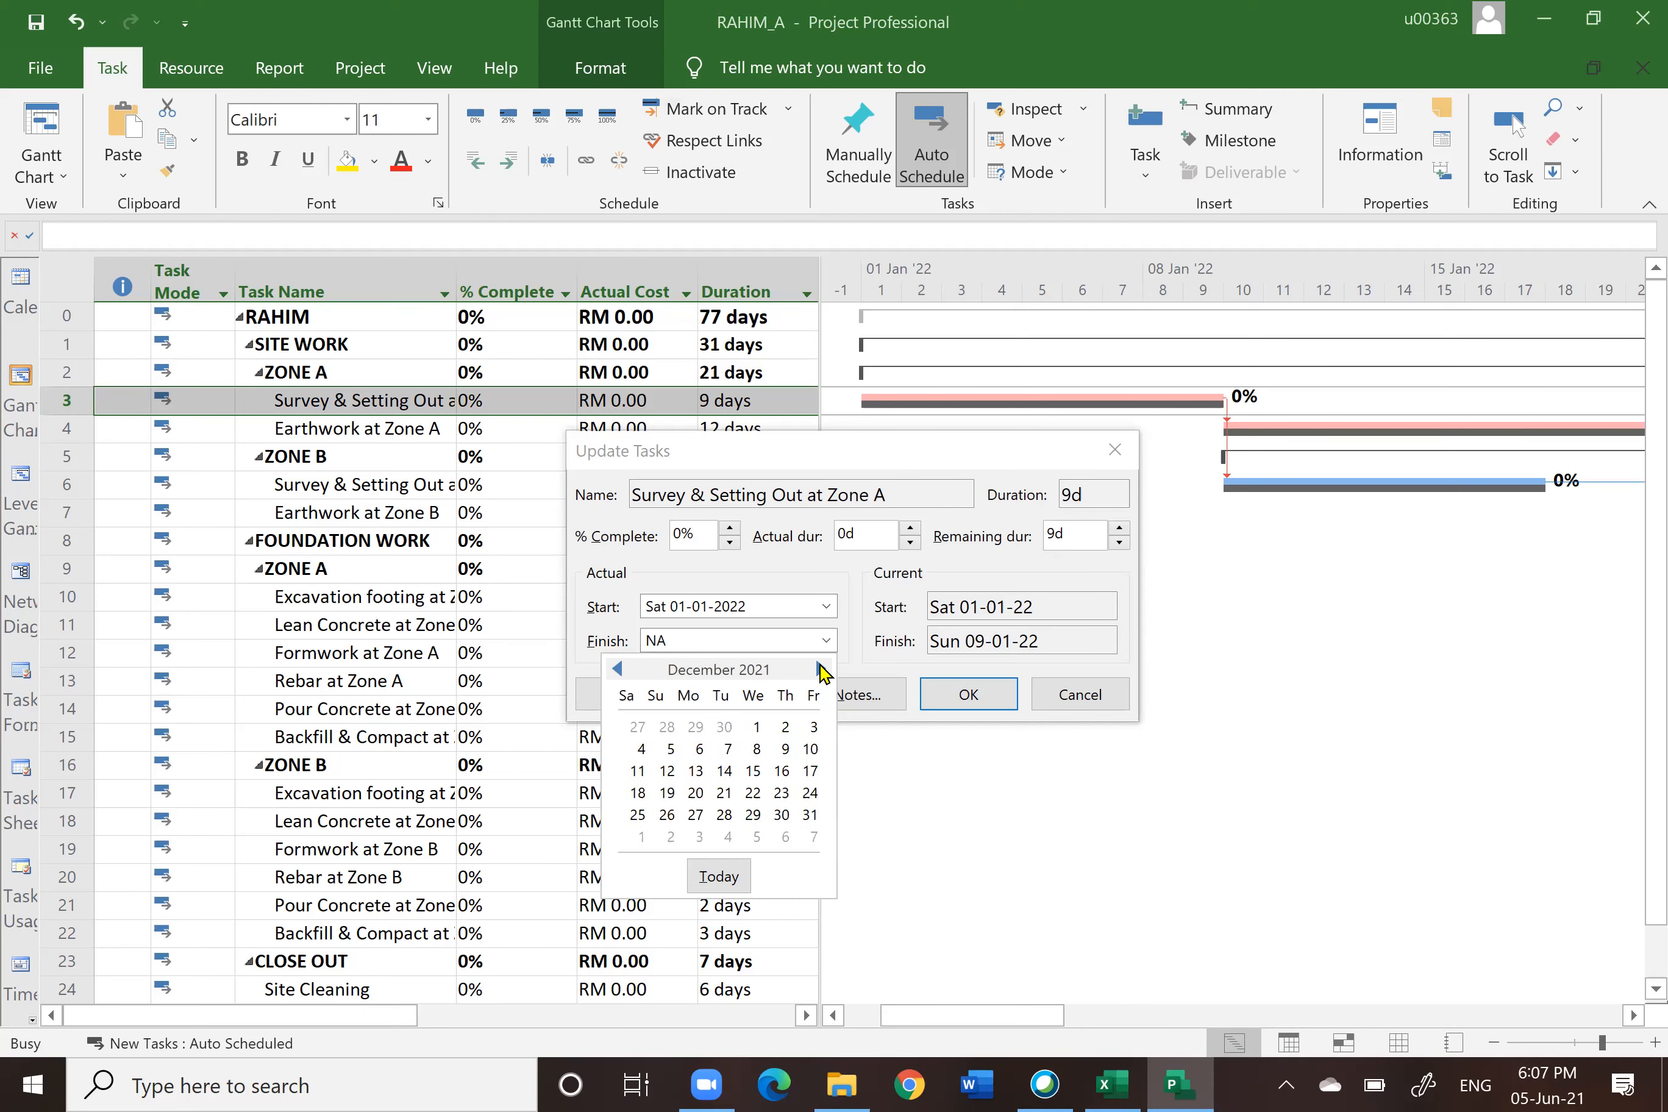
click(819, 669)
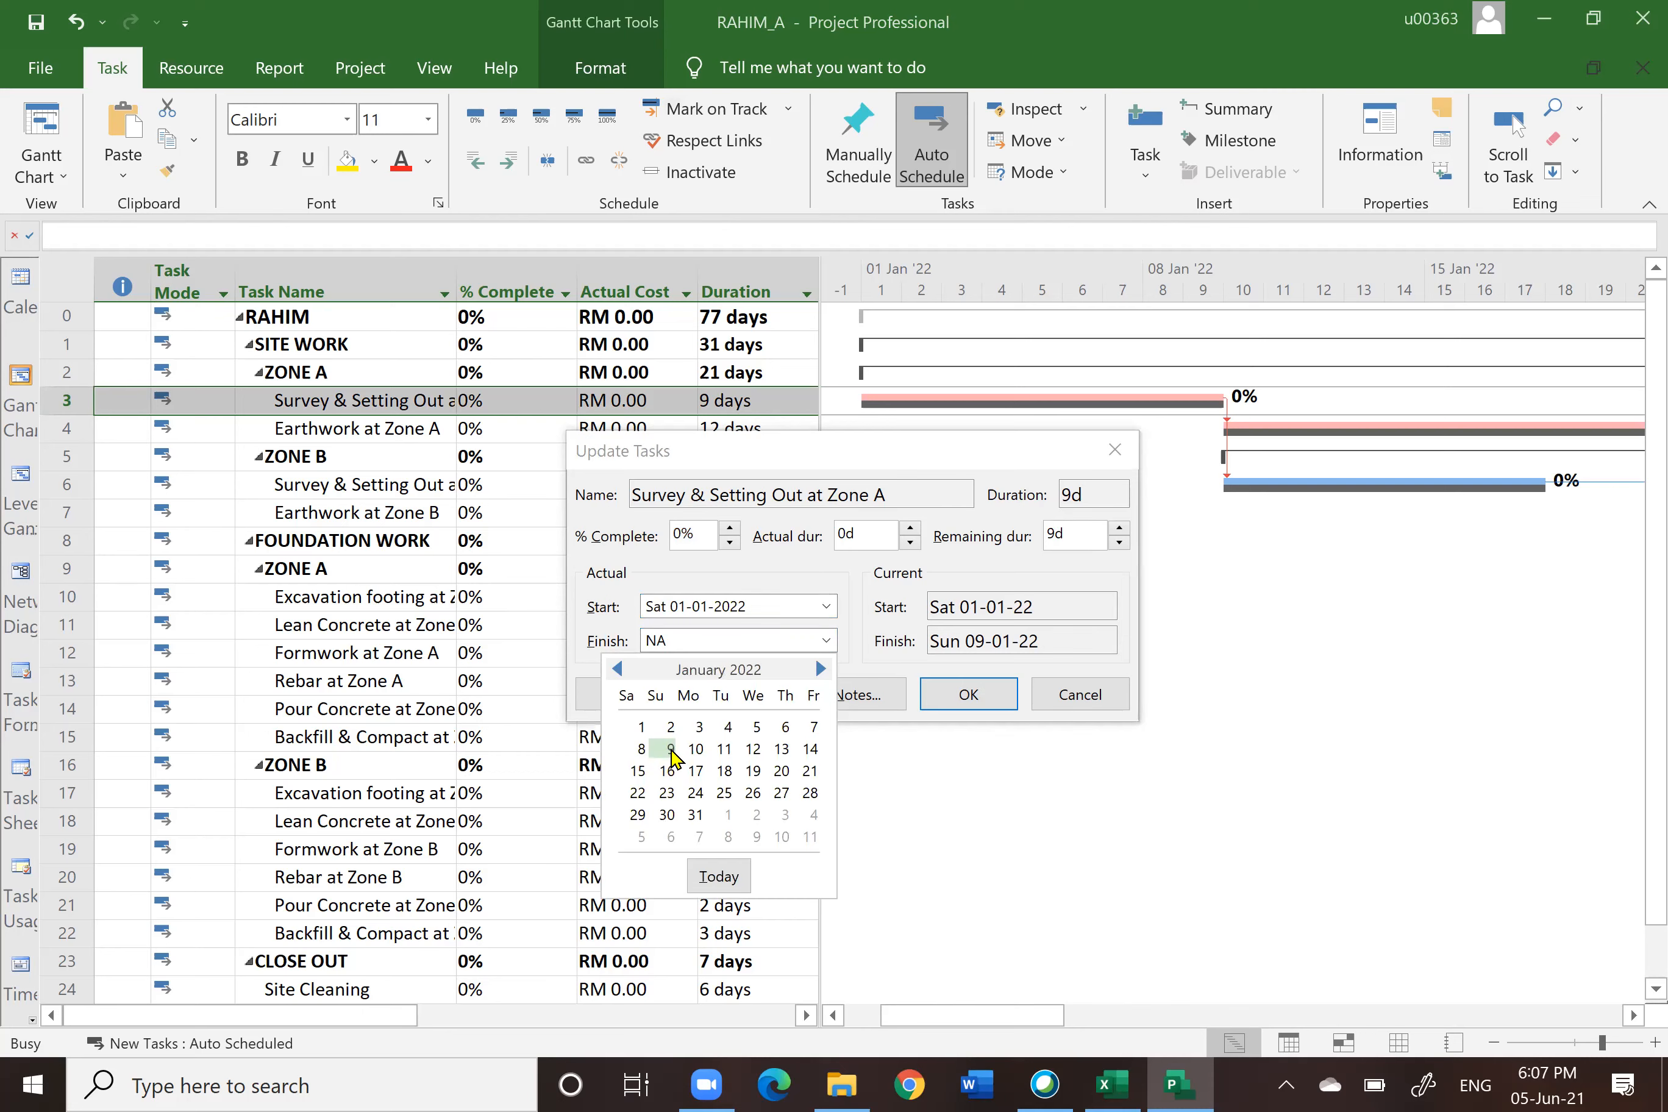
click(724, 750)
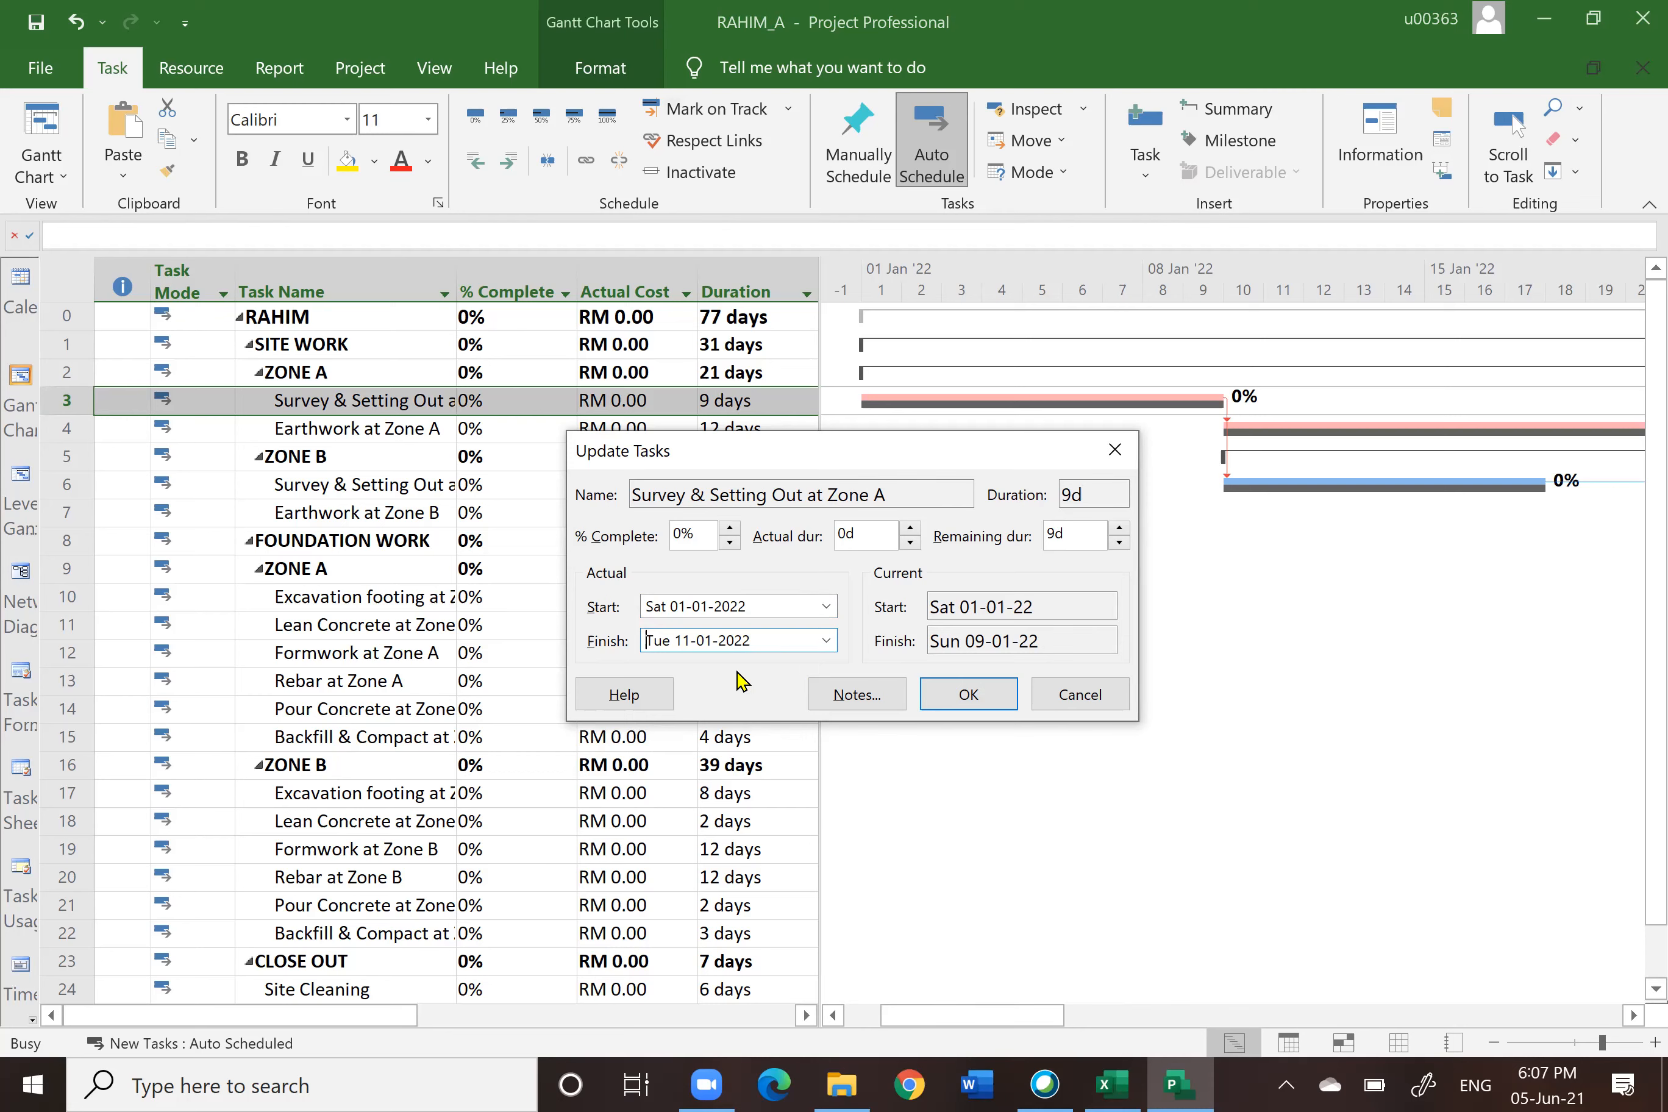
click(989, 703)
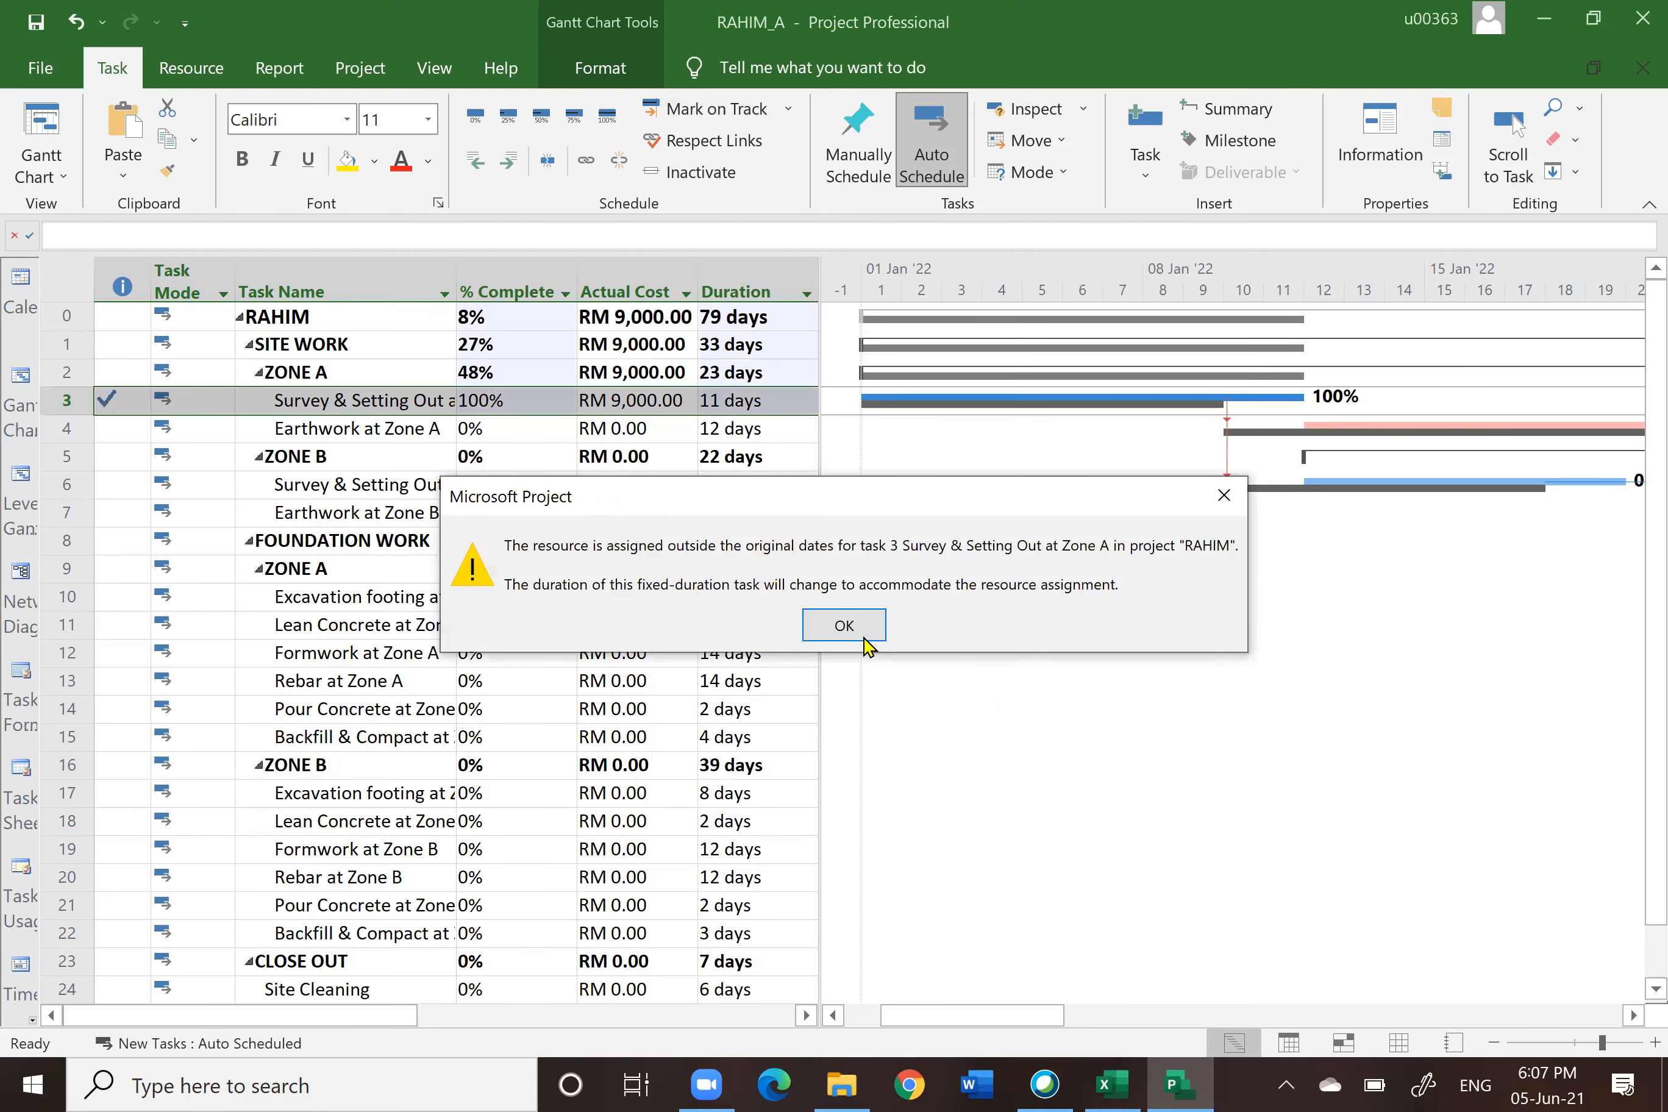
click(864, 636)
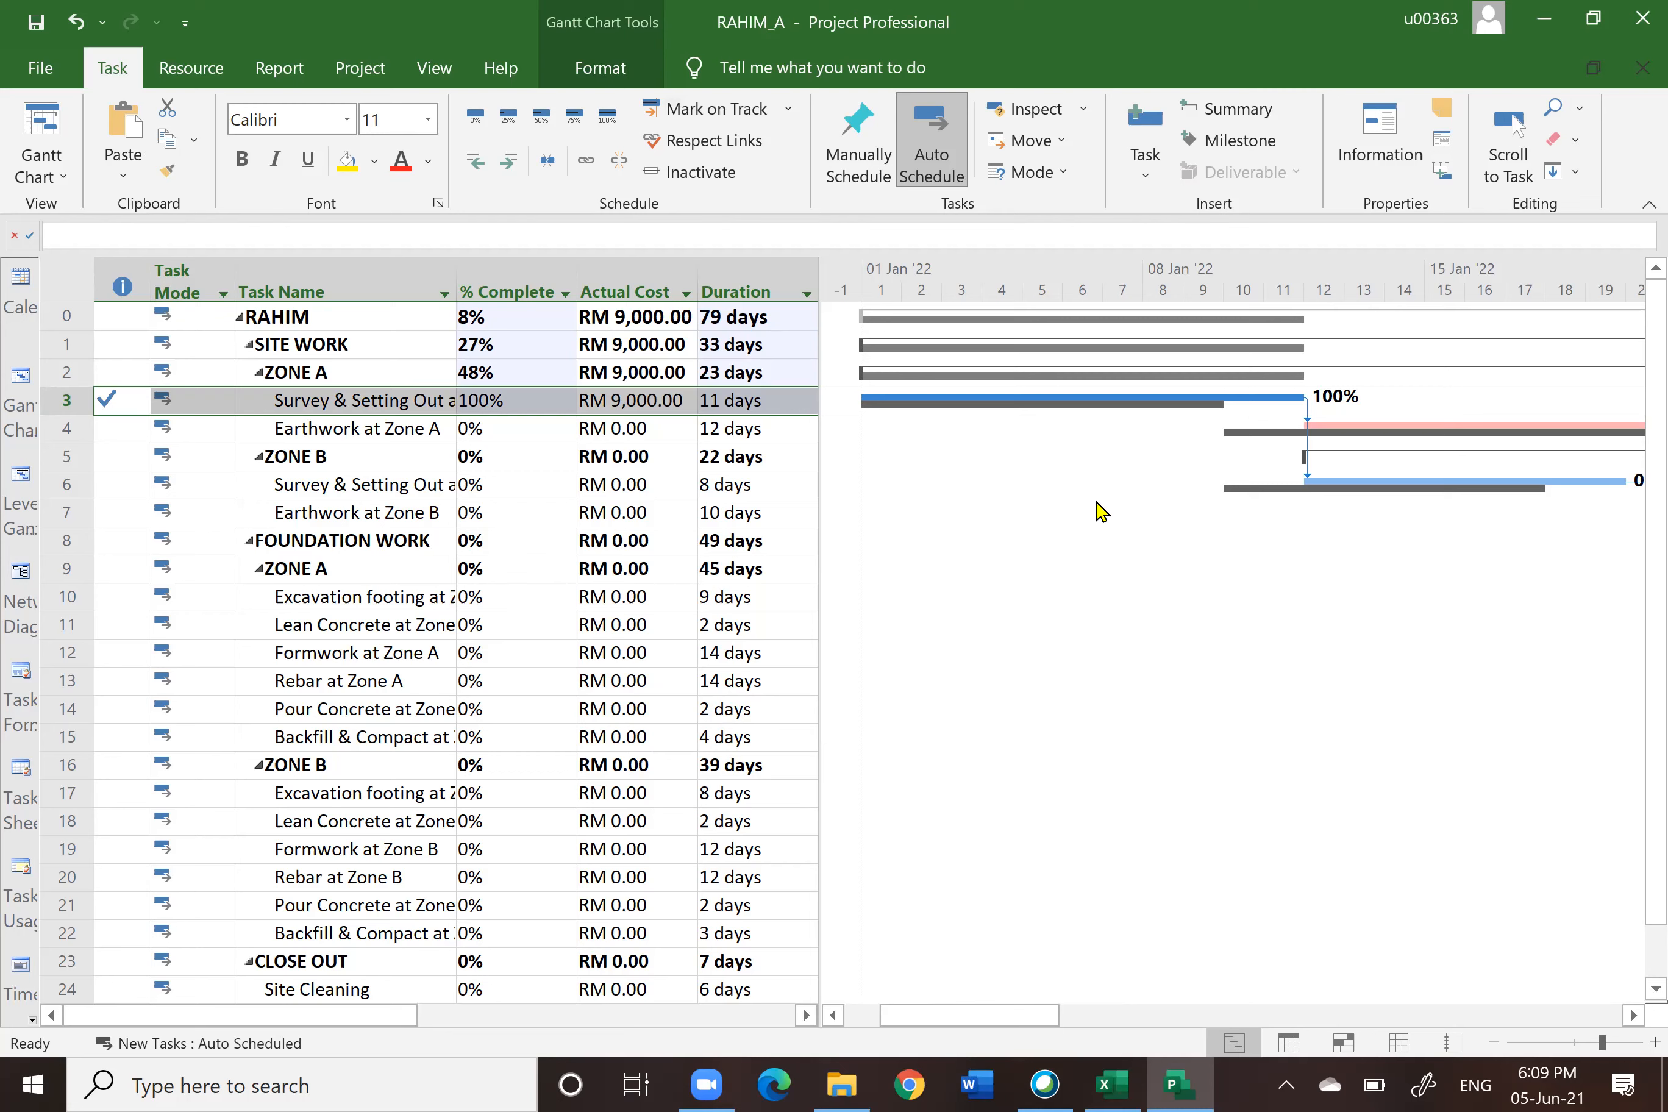
Step: Open Update Tasks for Earthwork at Zone A and set its actual start to 12-01-2022
click(737, 318)
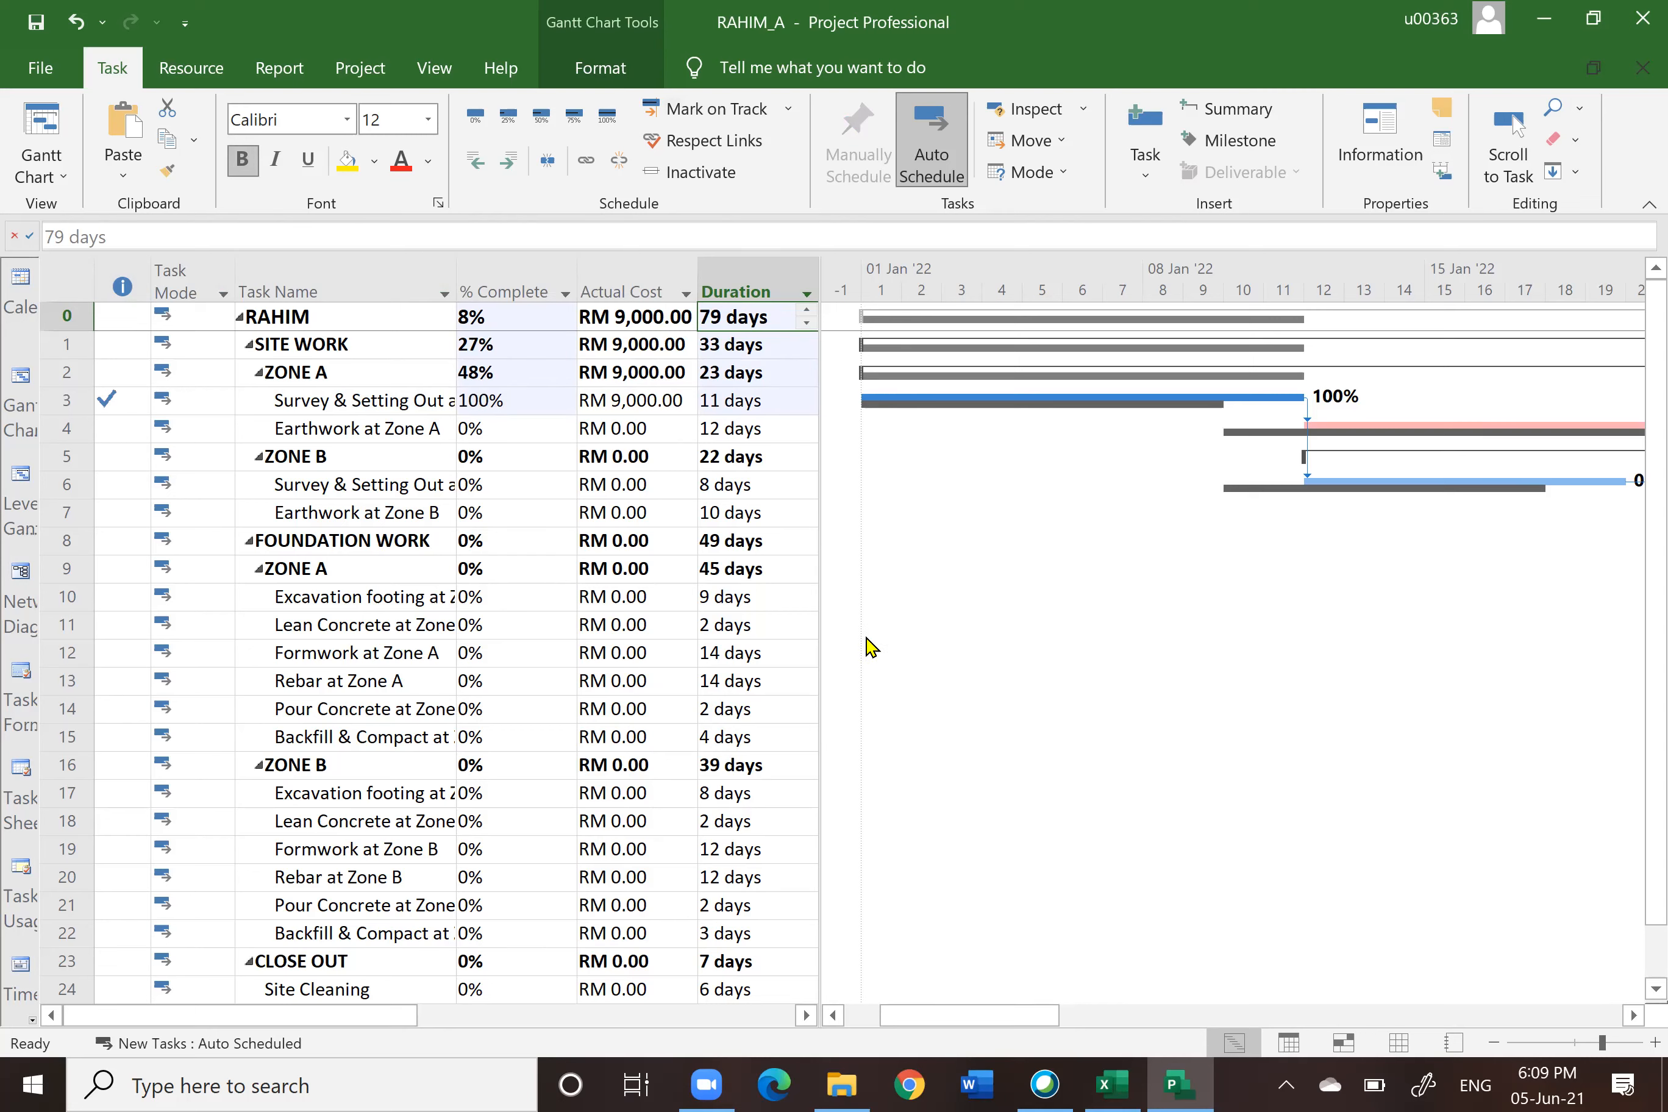
click(65, 405)
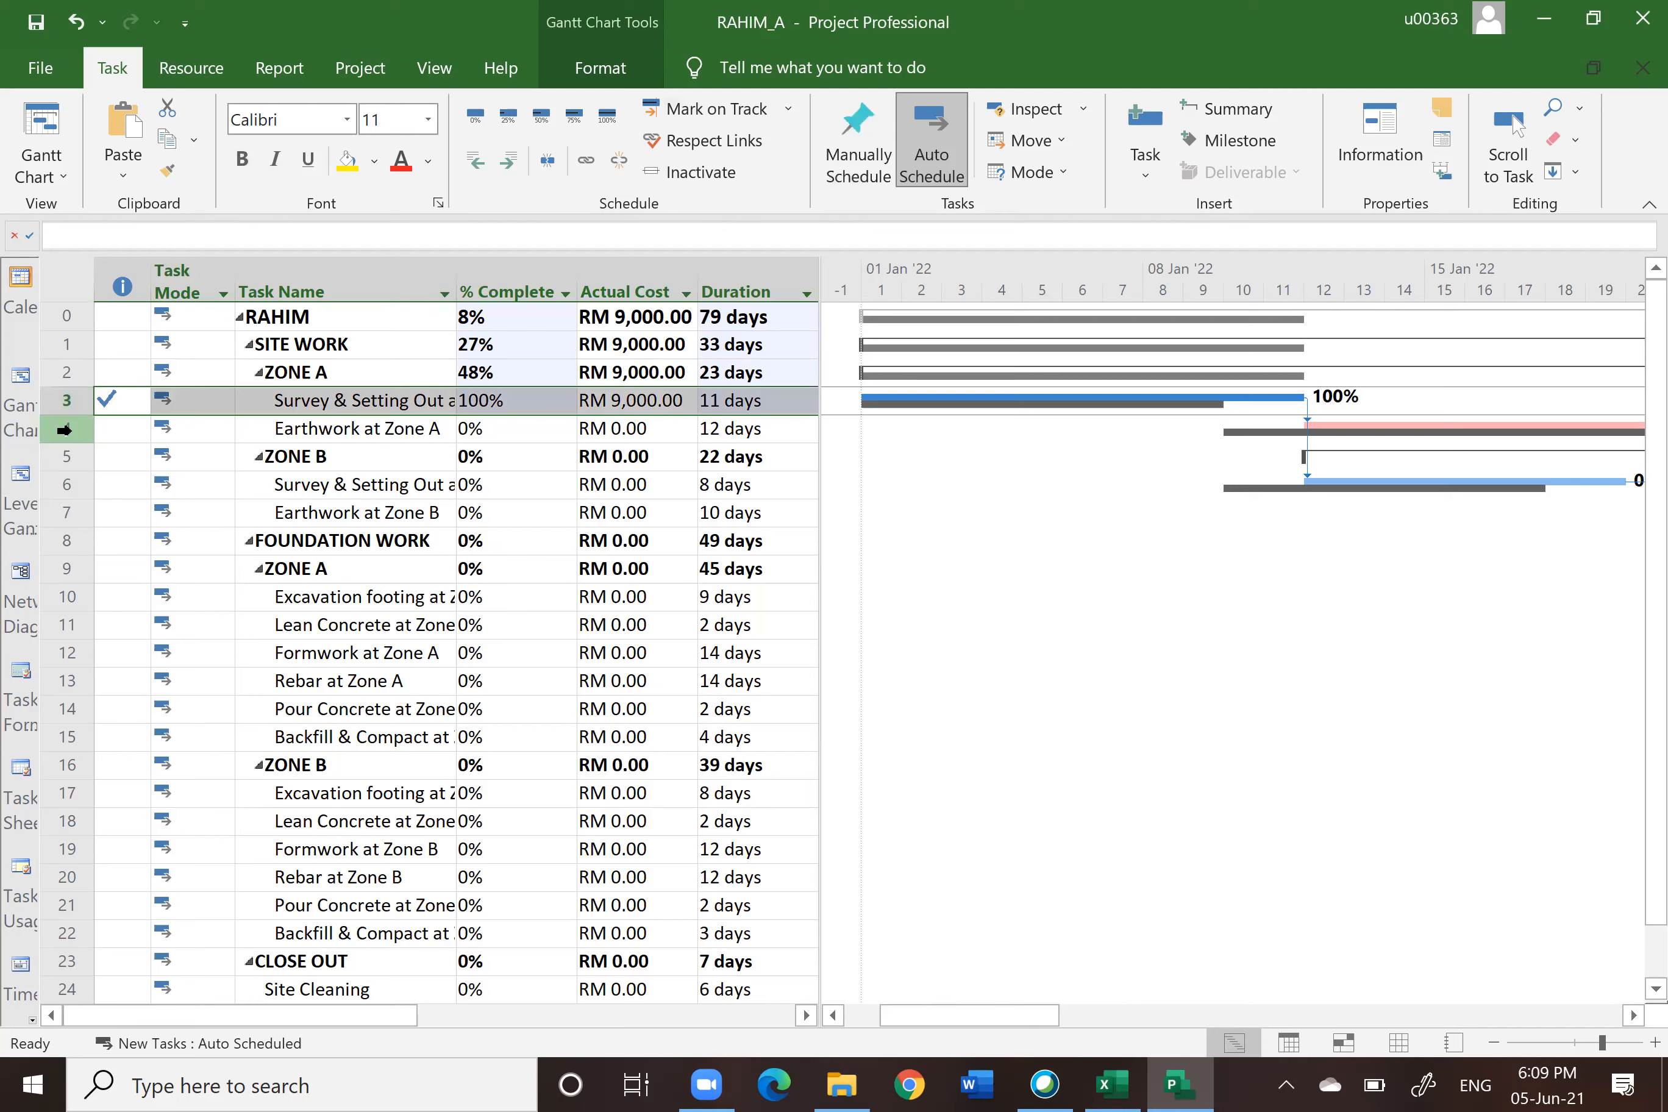
click(66, 429)
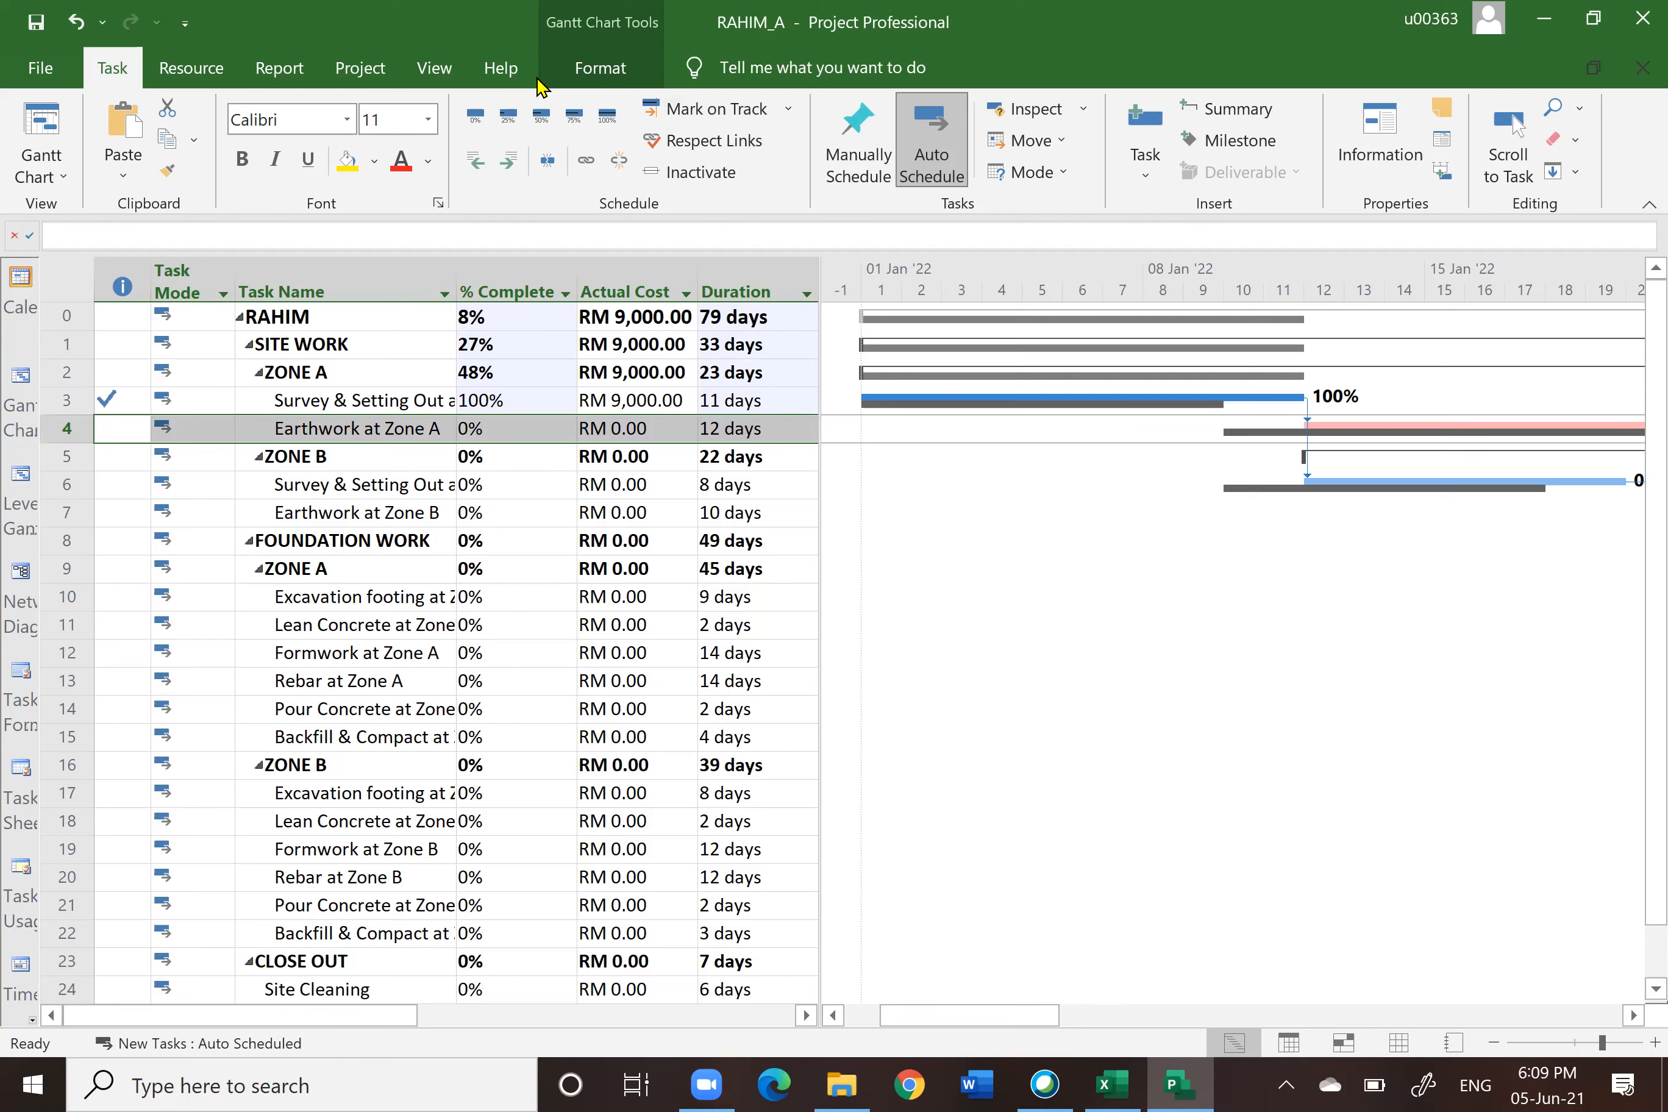
click(788, 110)
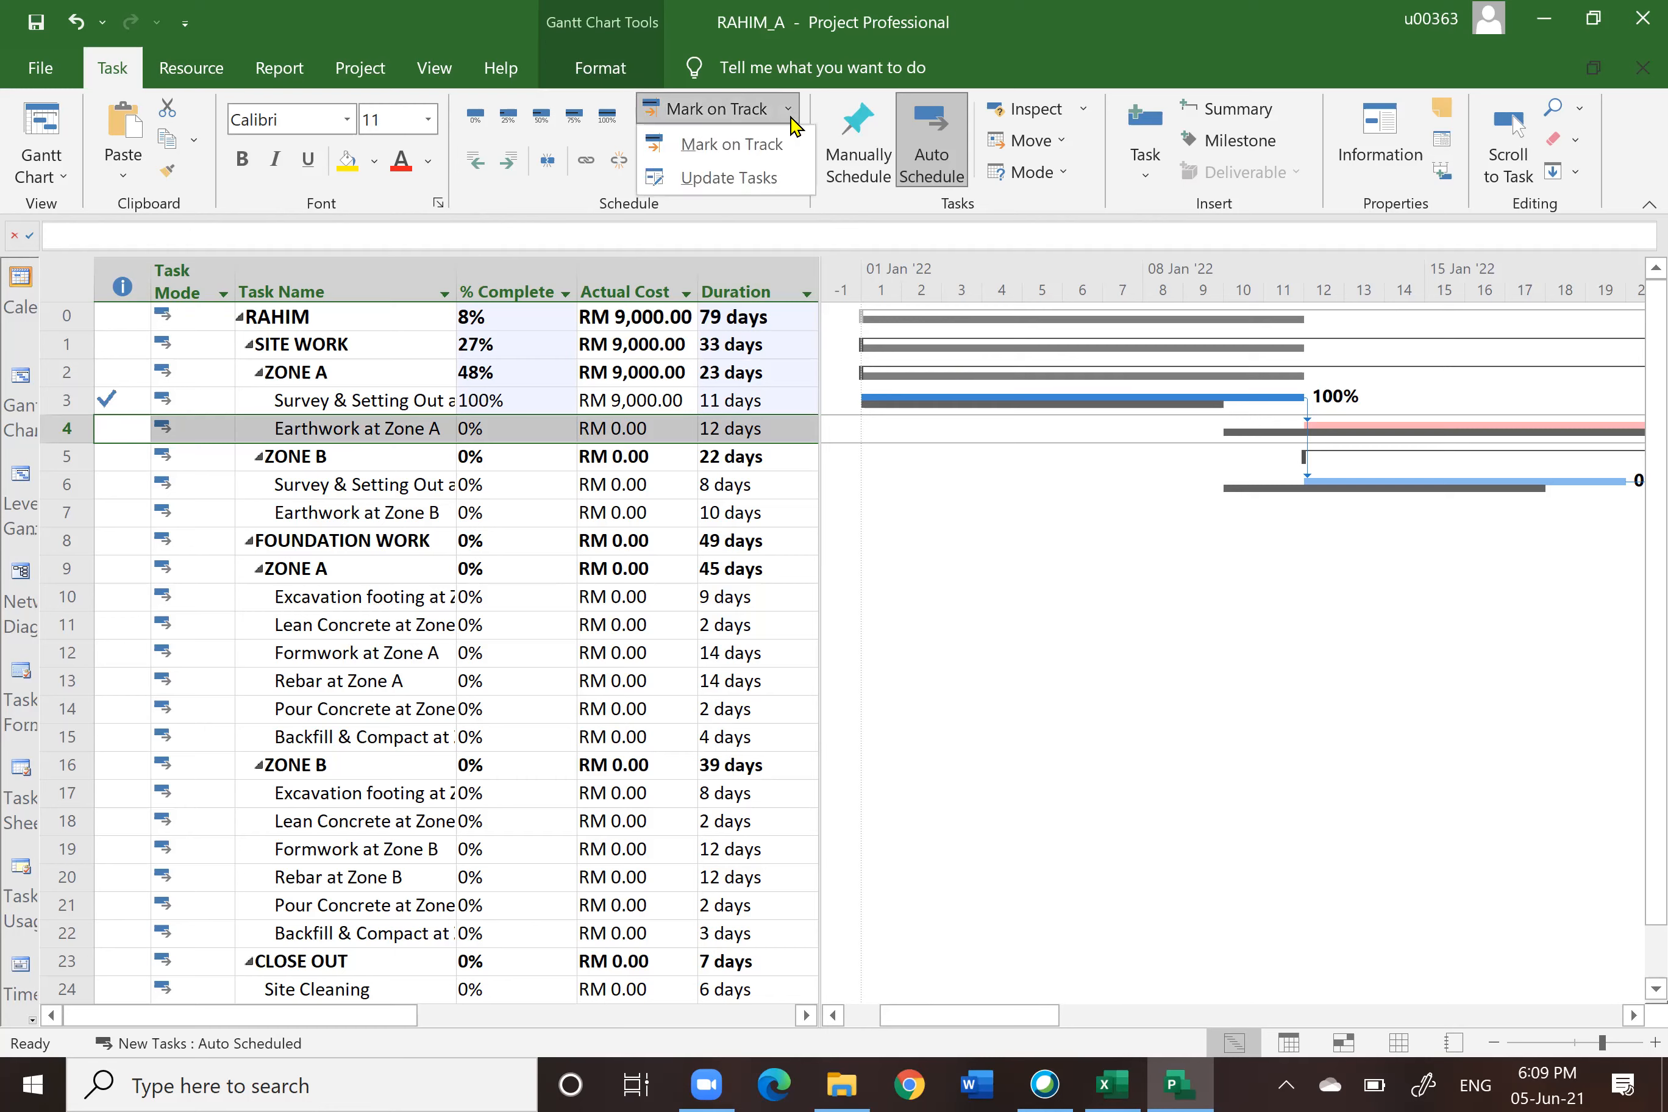
click(721, 180)
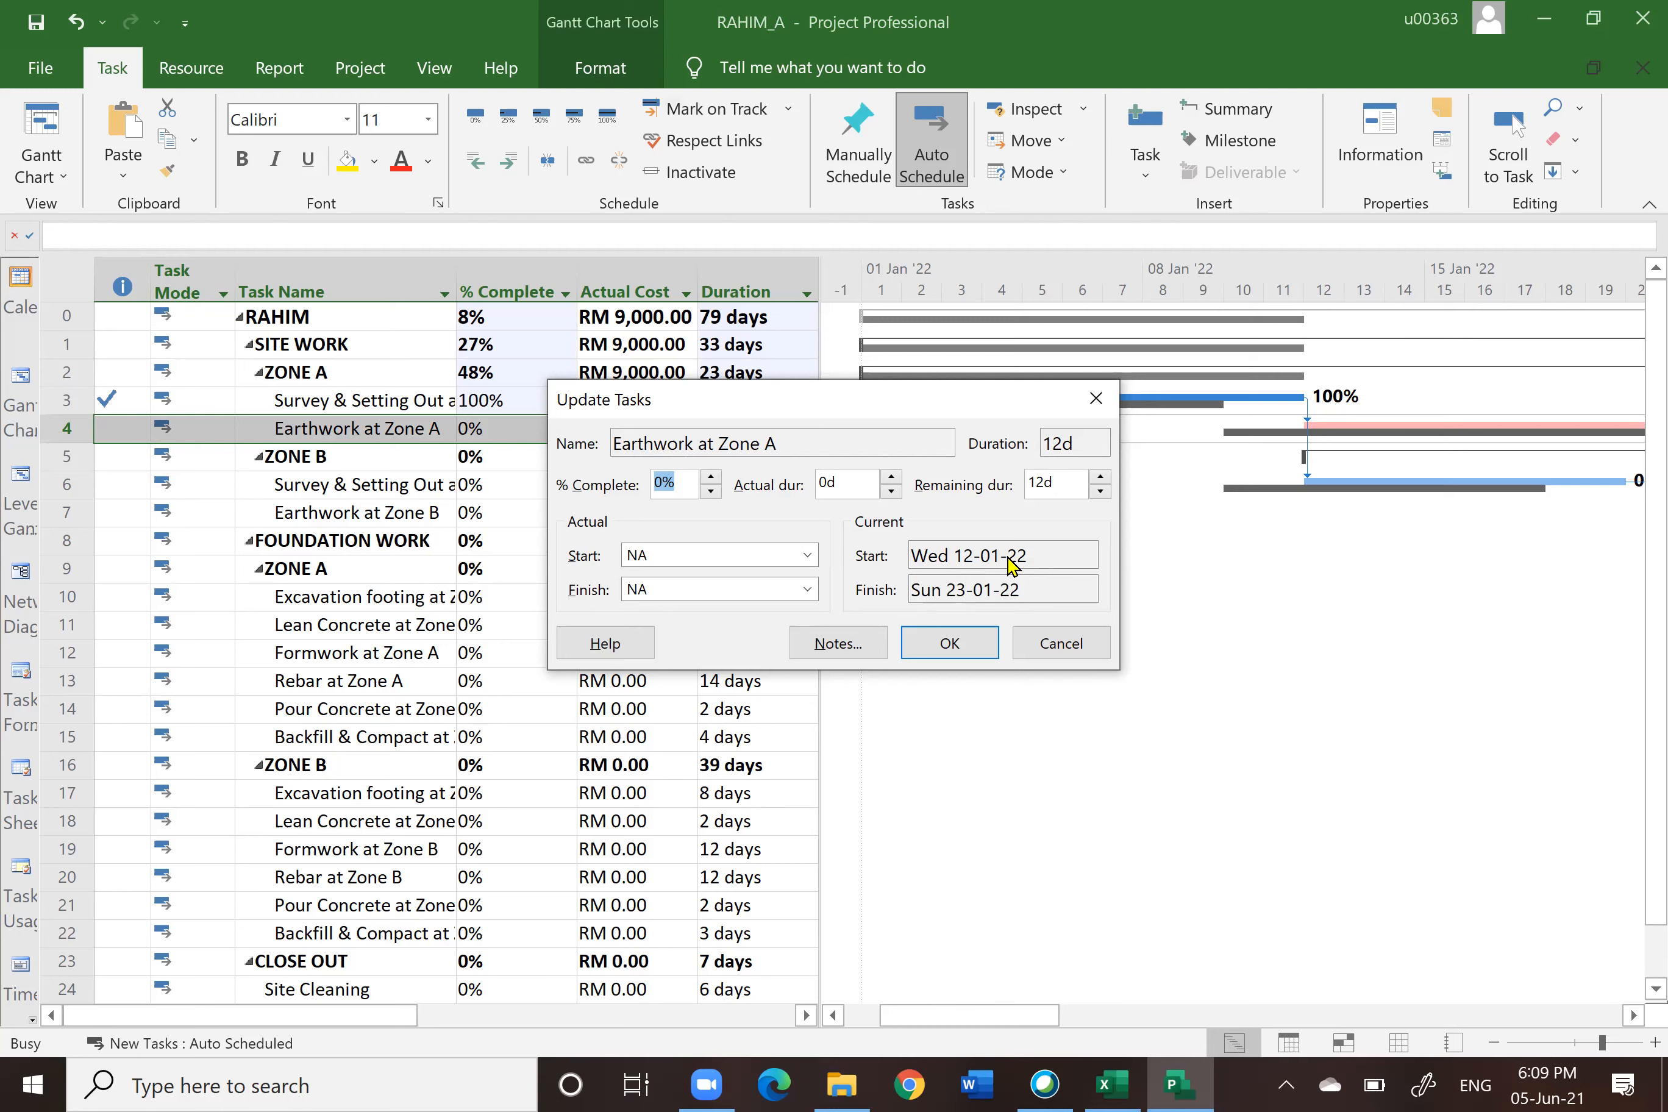
click(807, 556)
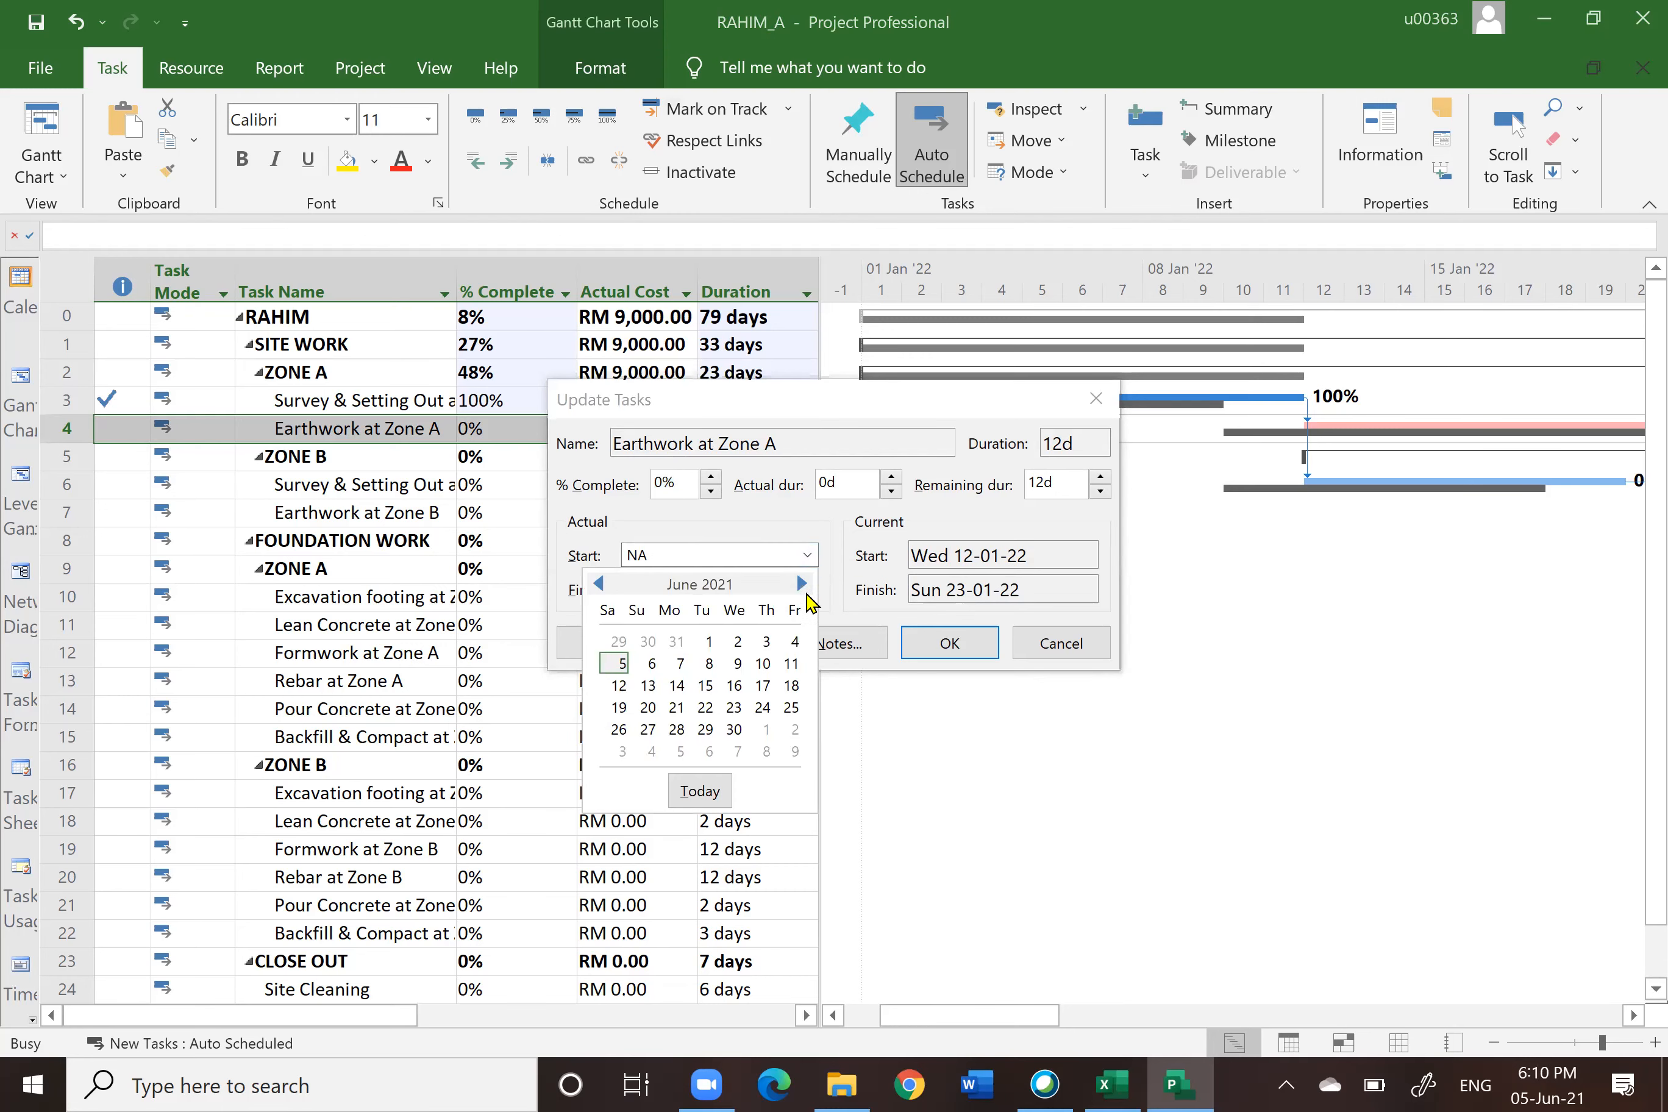
click(802, 585)
click(802, 584)
click(802, 585)
click(802, 585)
click(802, 585)
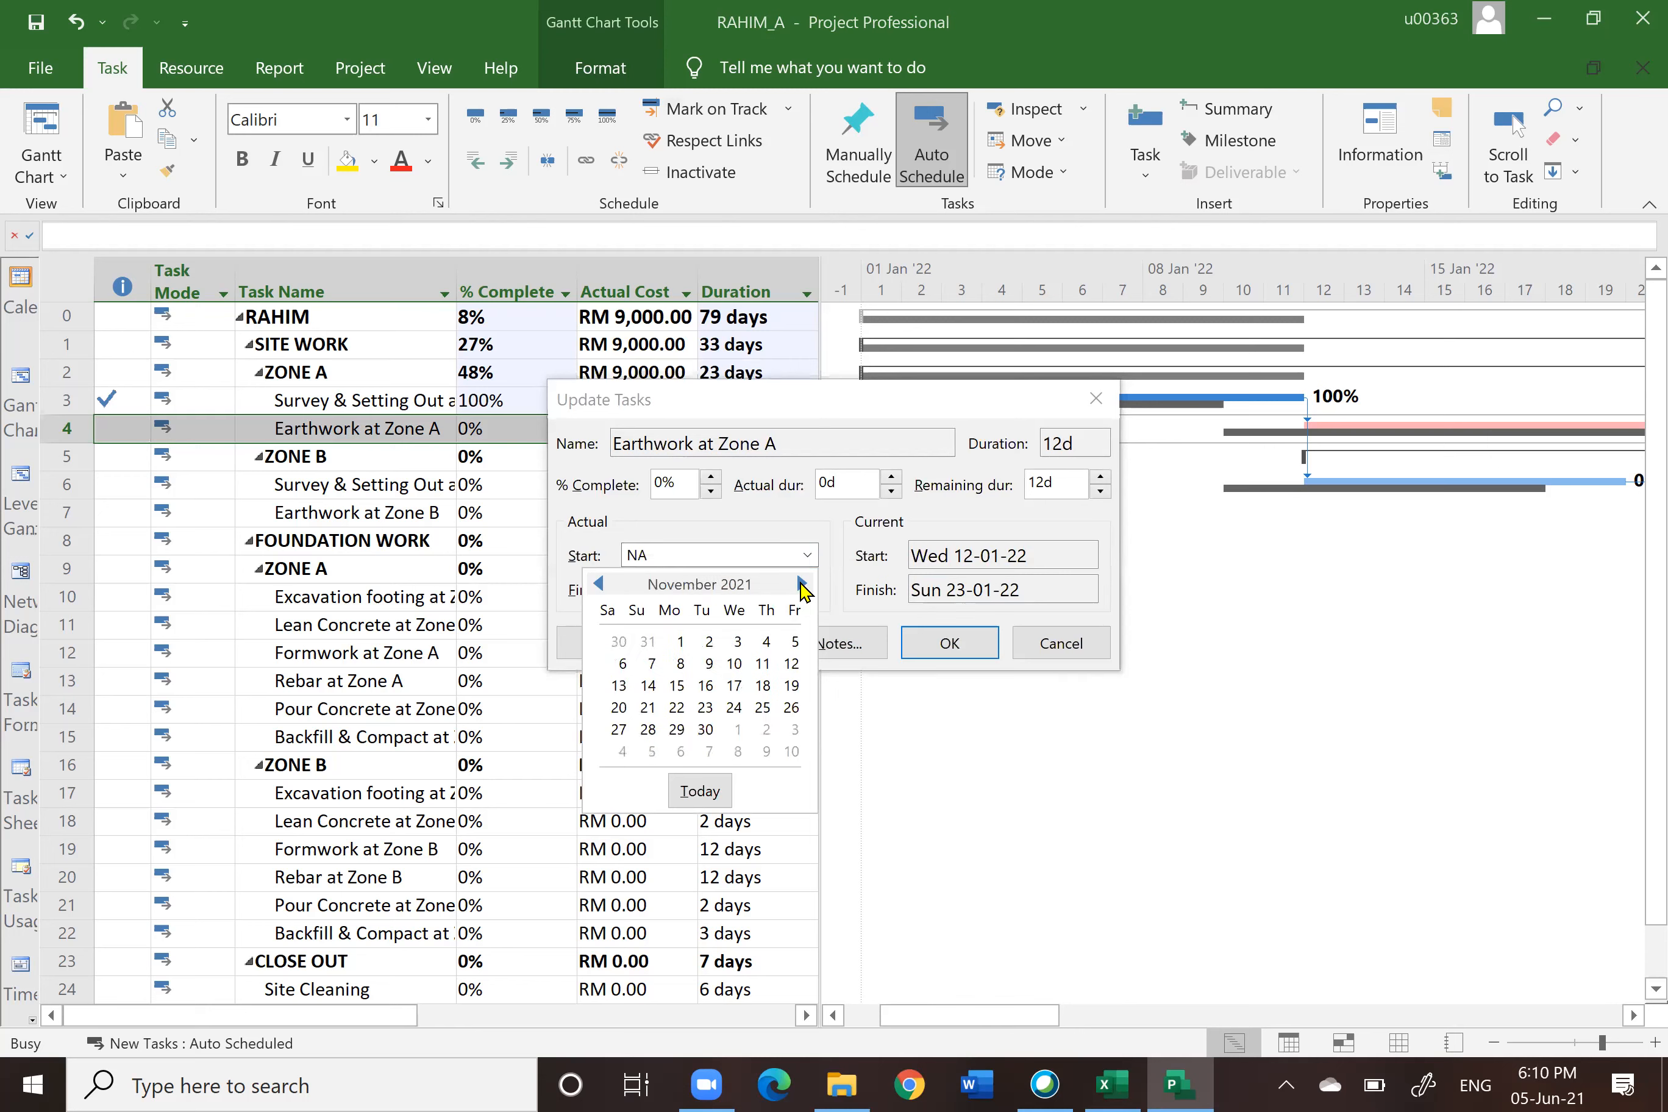
click(802, 585)
click(801, 585)
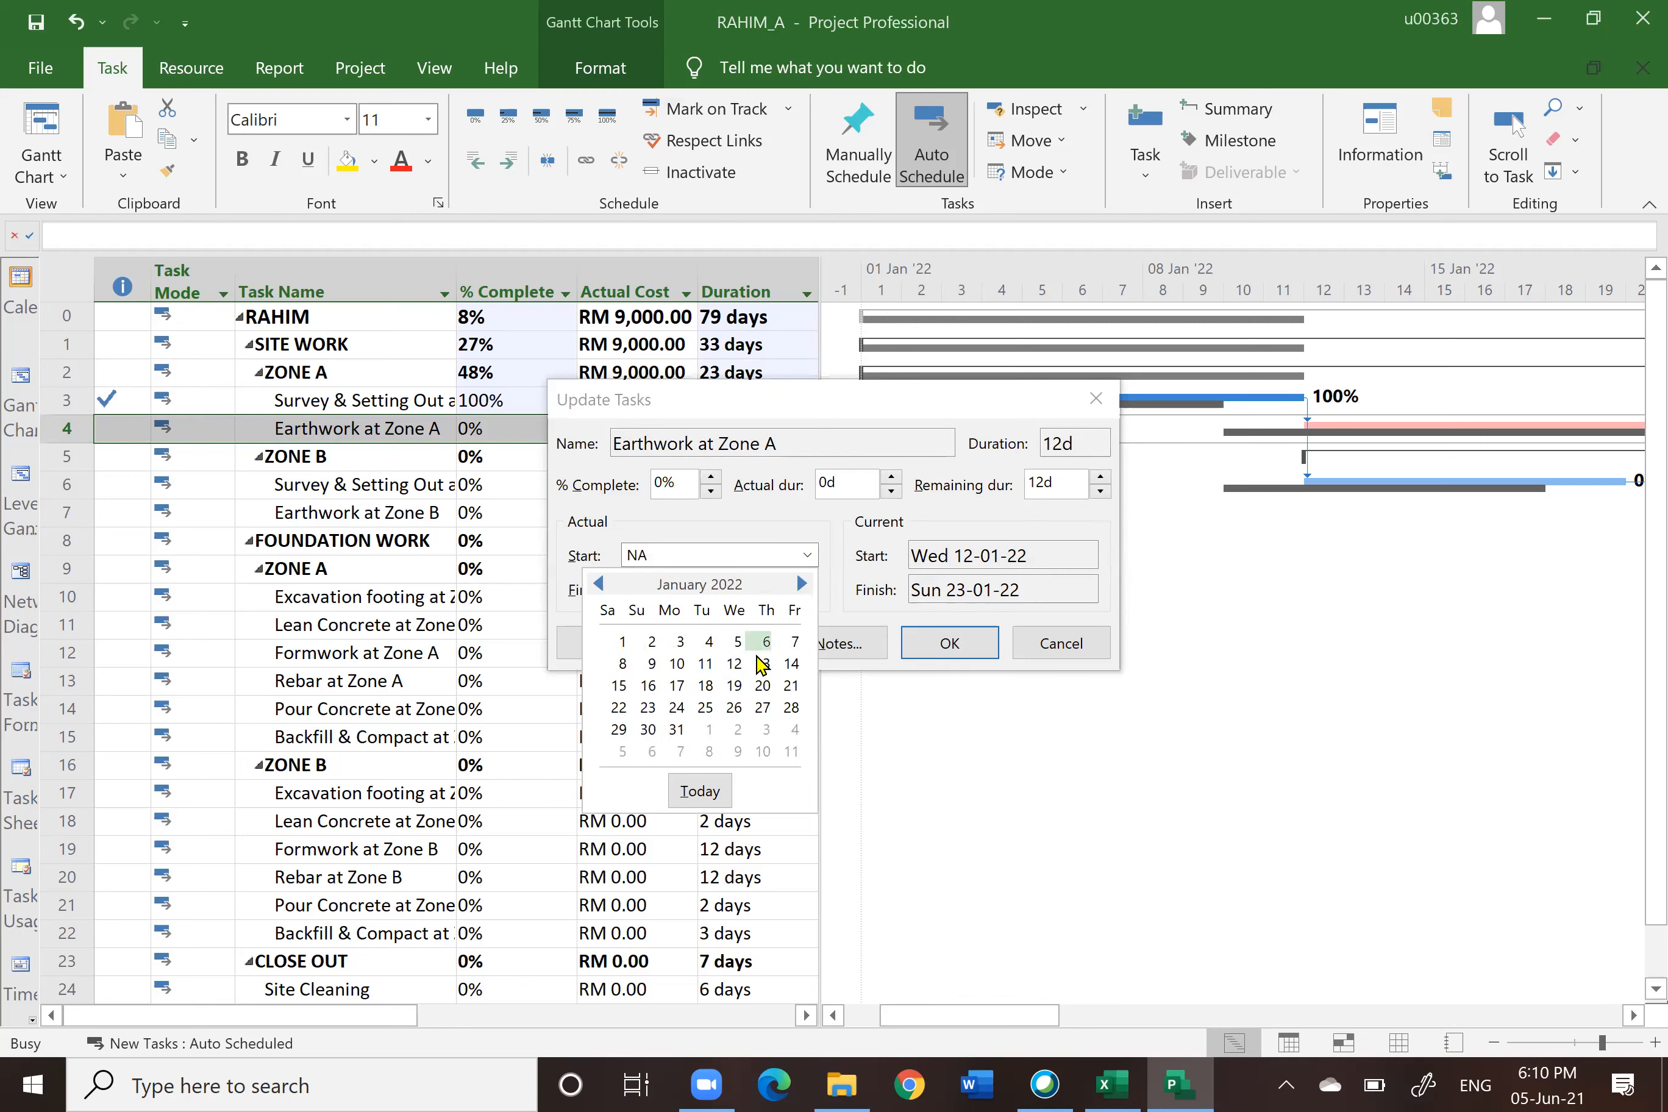
click(733, 665)
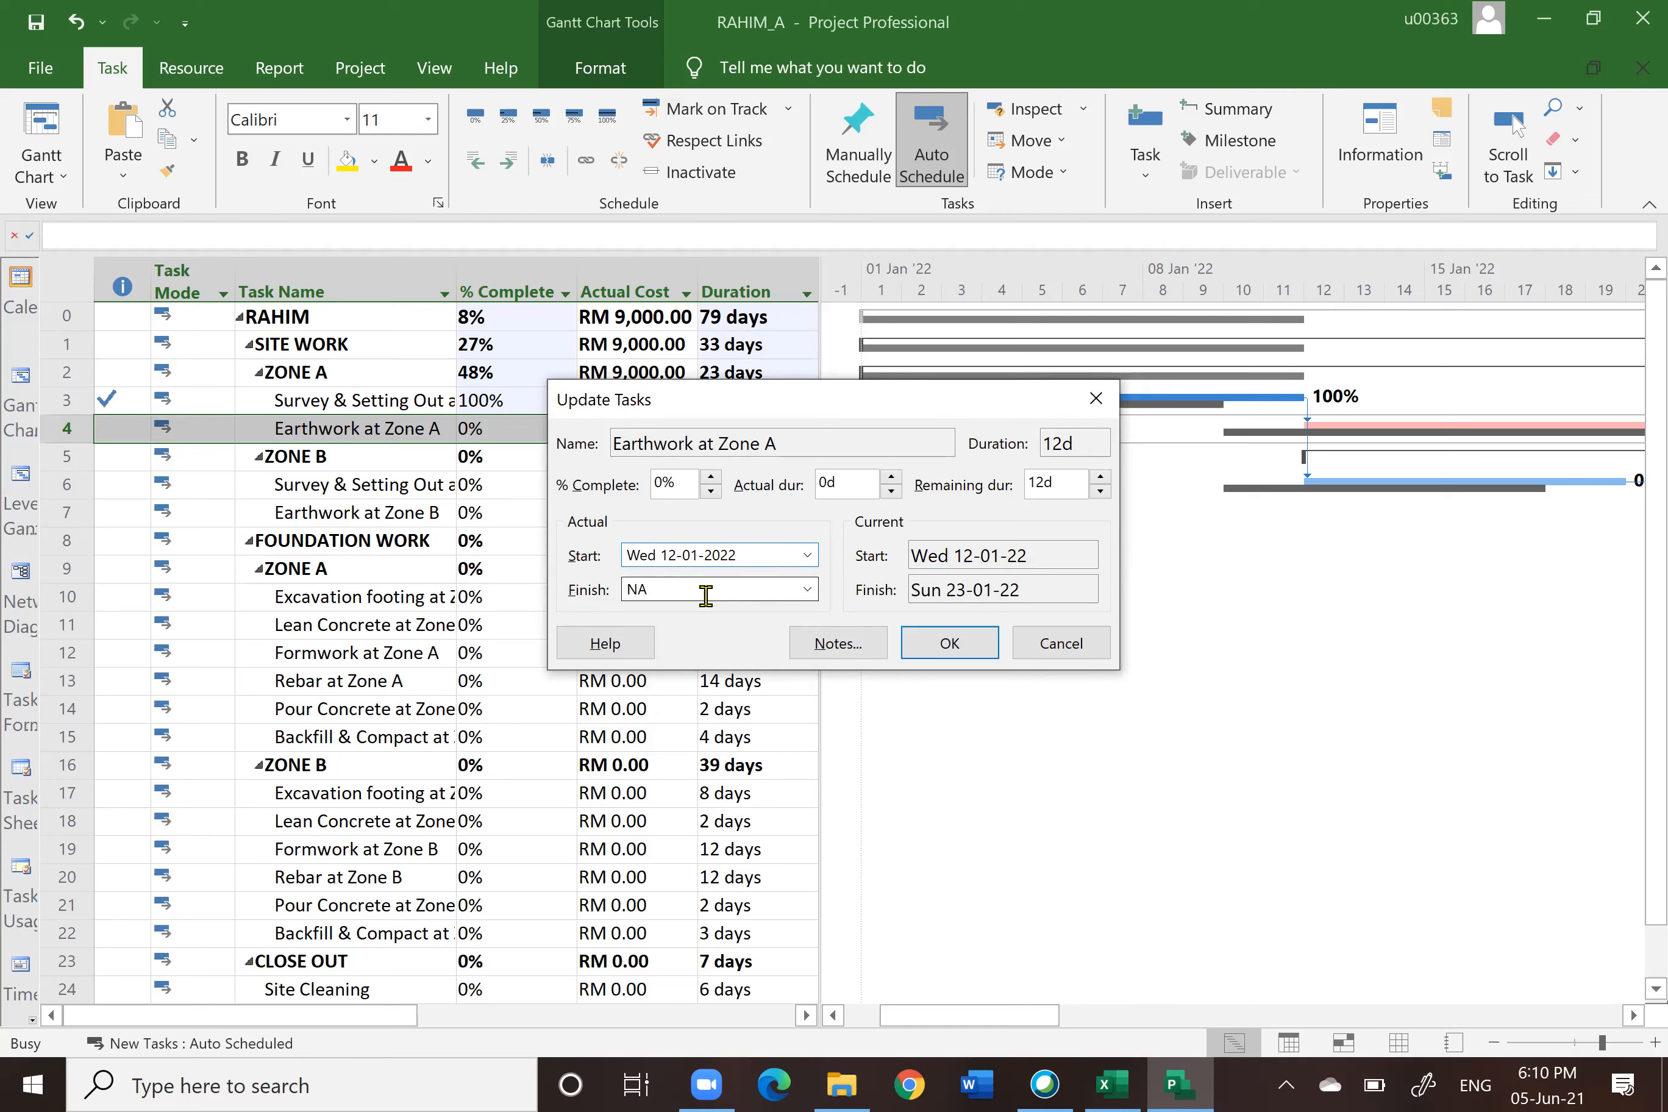
Step: Set Earthwork at Zone A to 20% complete, confirm, and widen the Actual Cost column
click(710, 476)
click(710, 476)
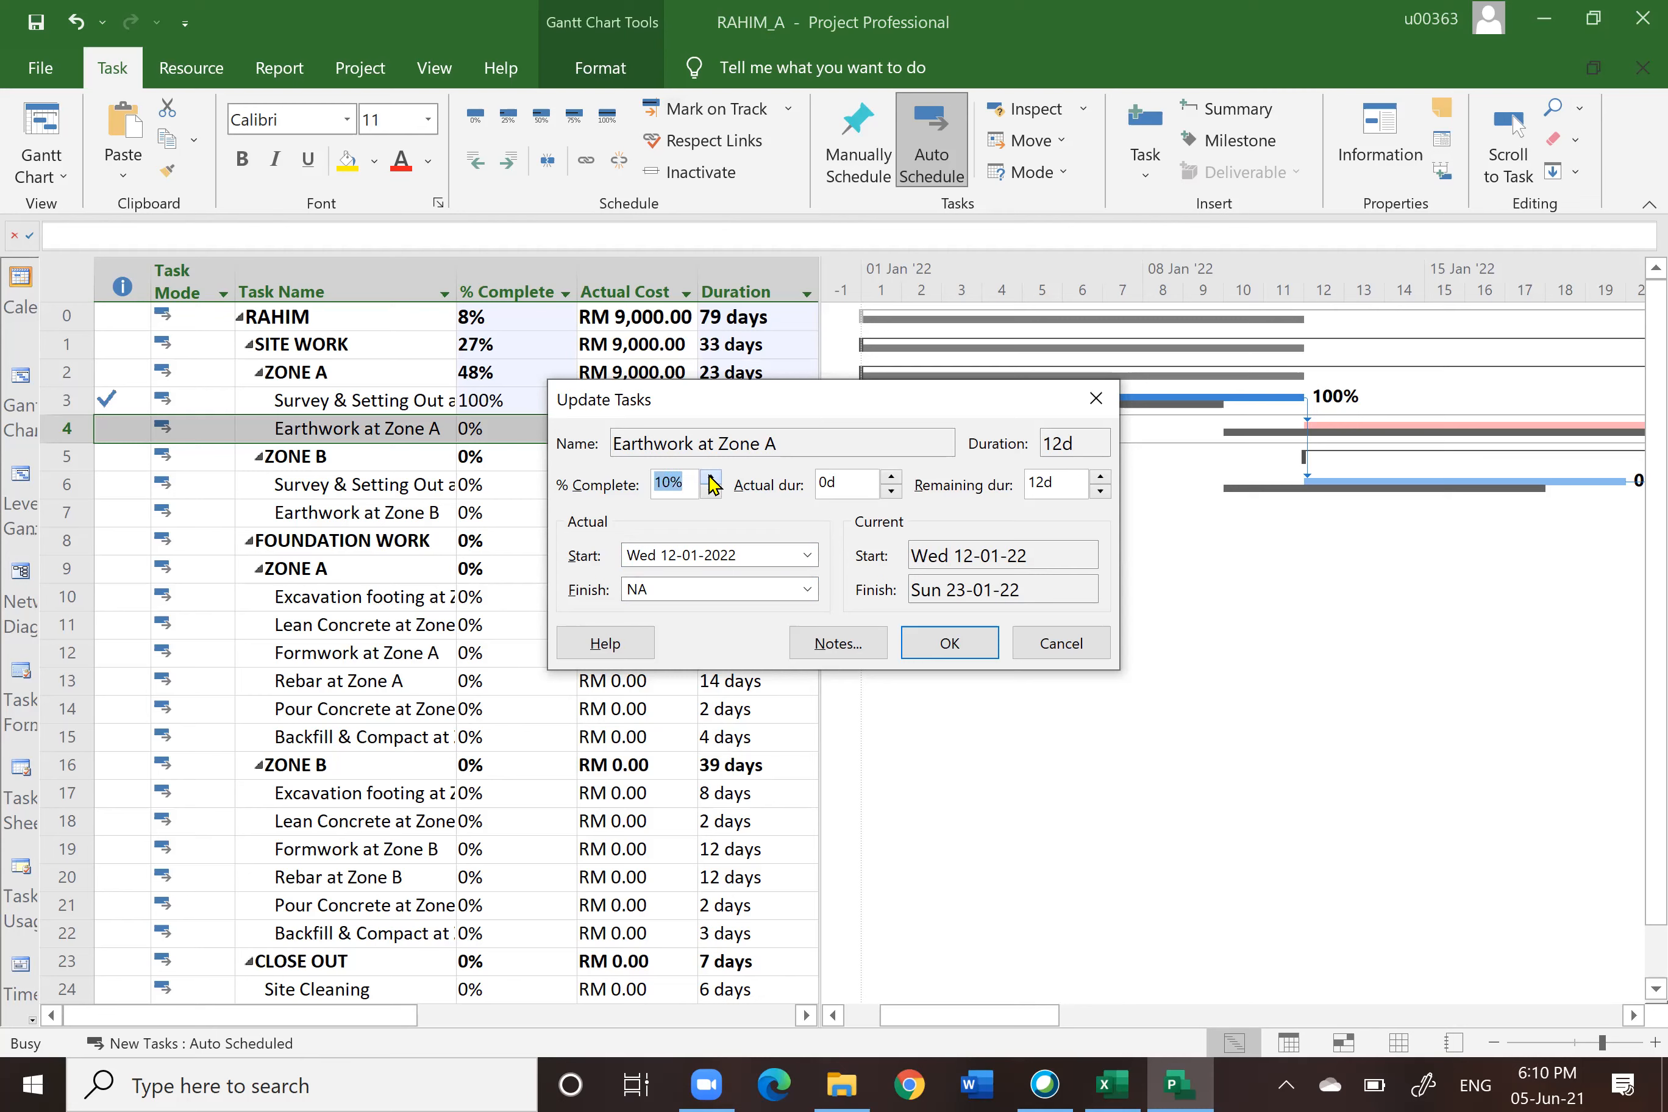
click(710, 476)
click(953, 645)
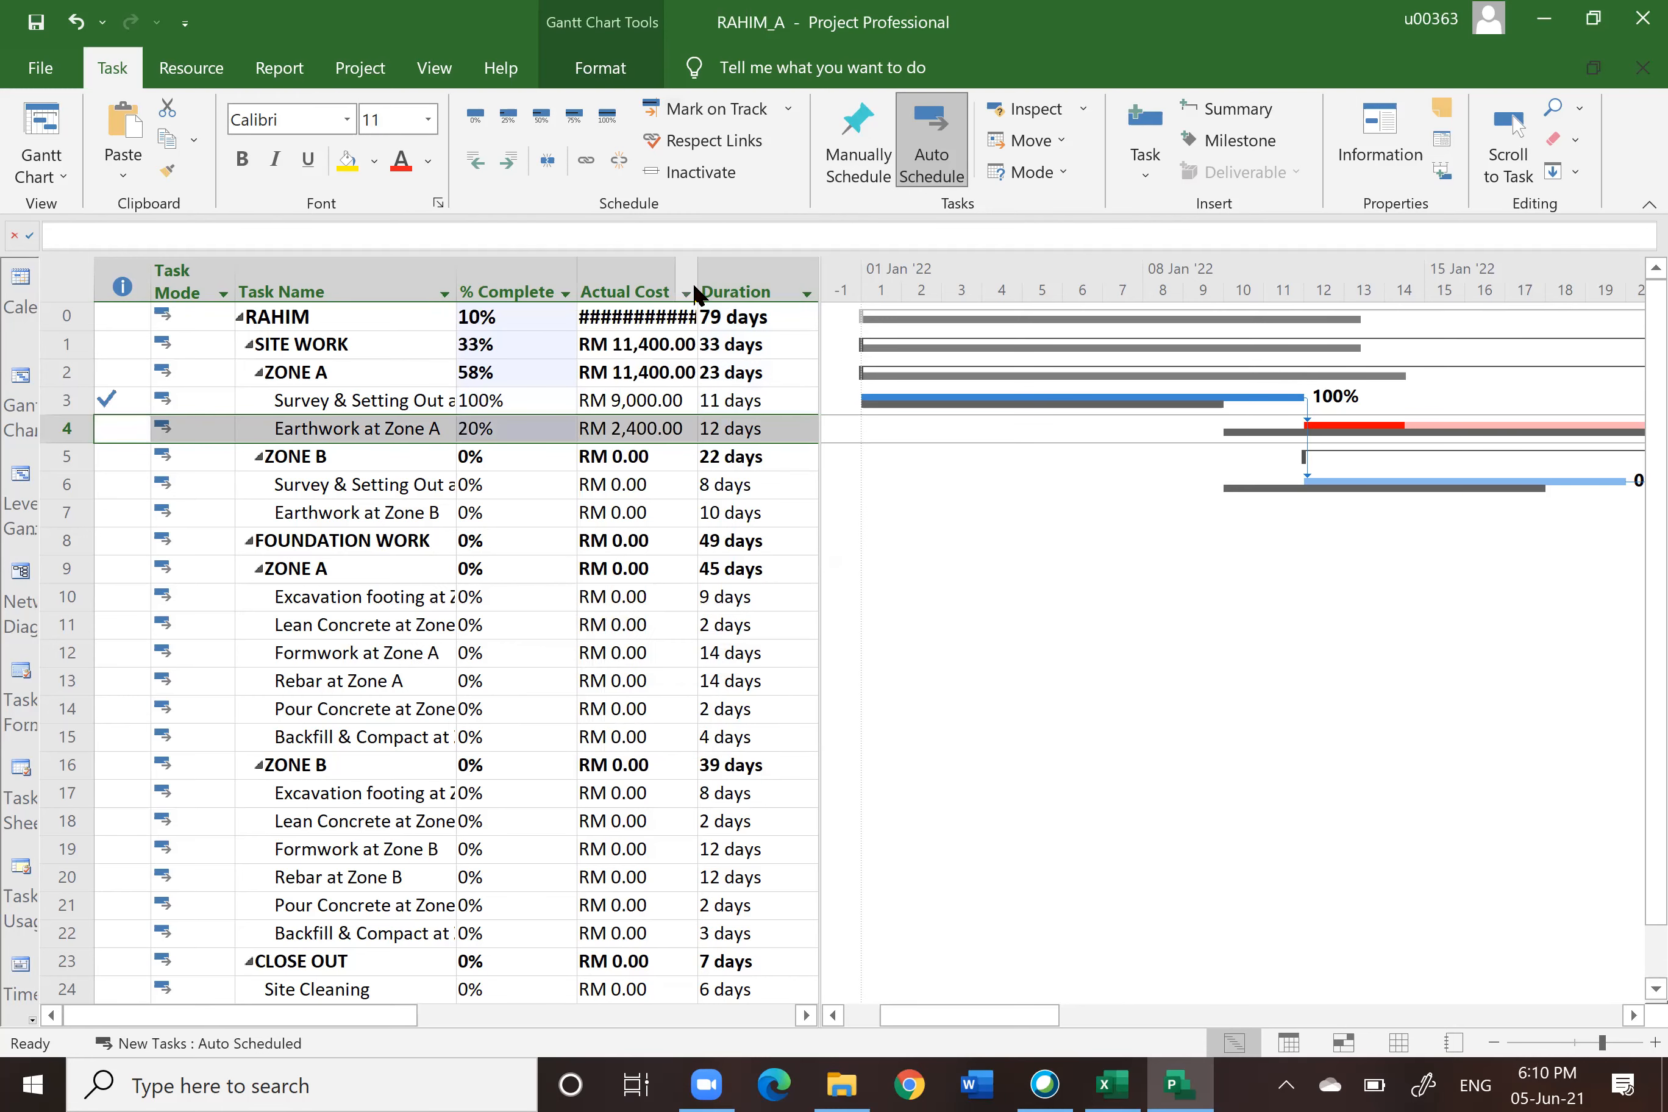
drag(697, 290, 706, 291)
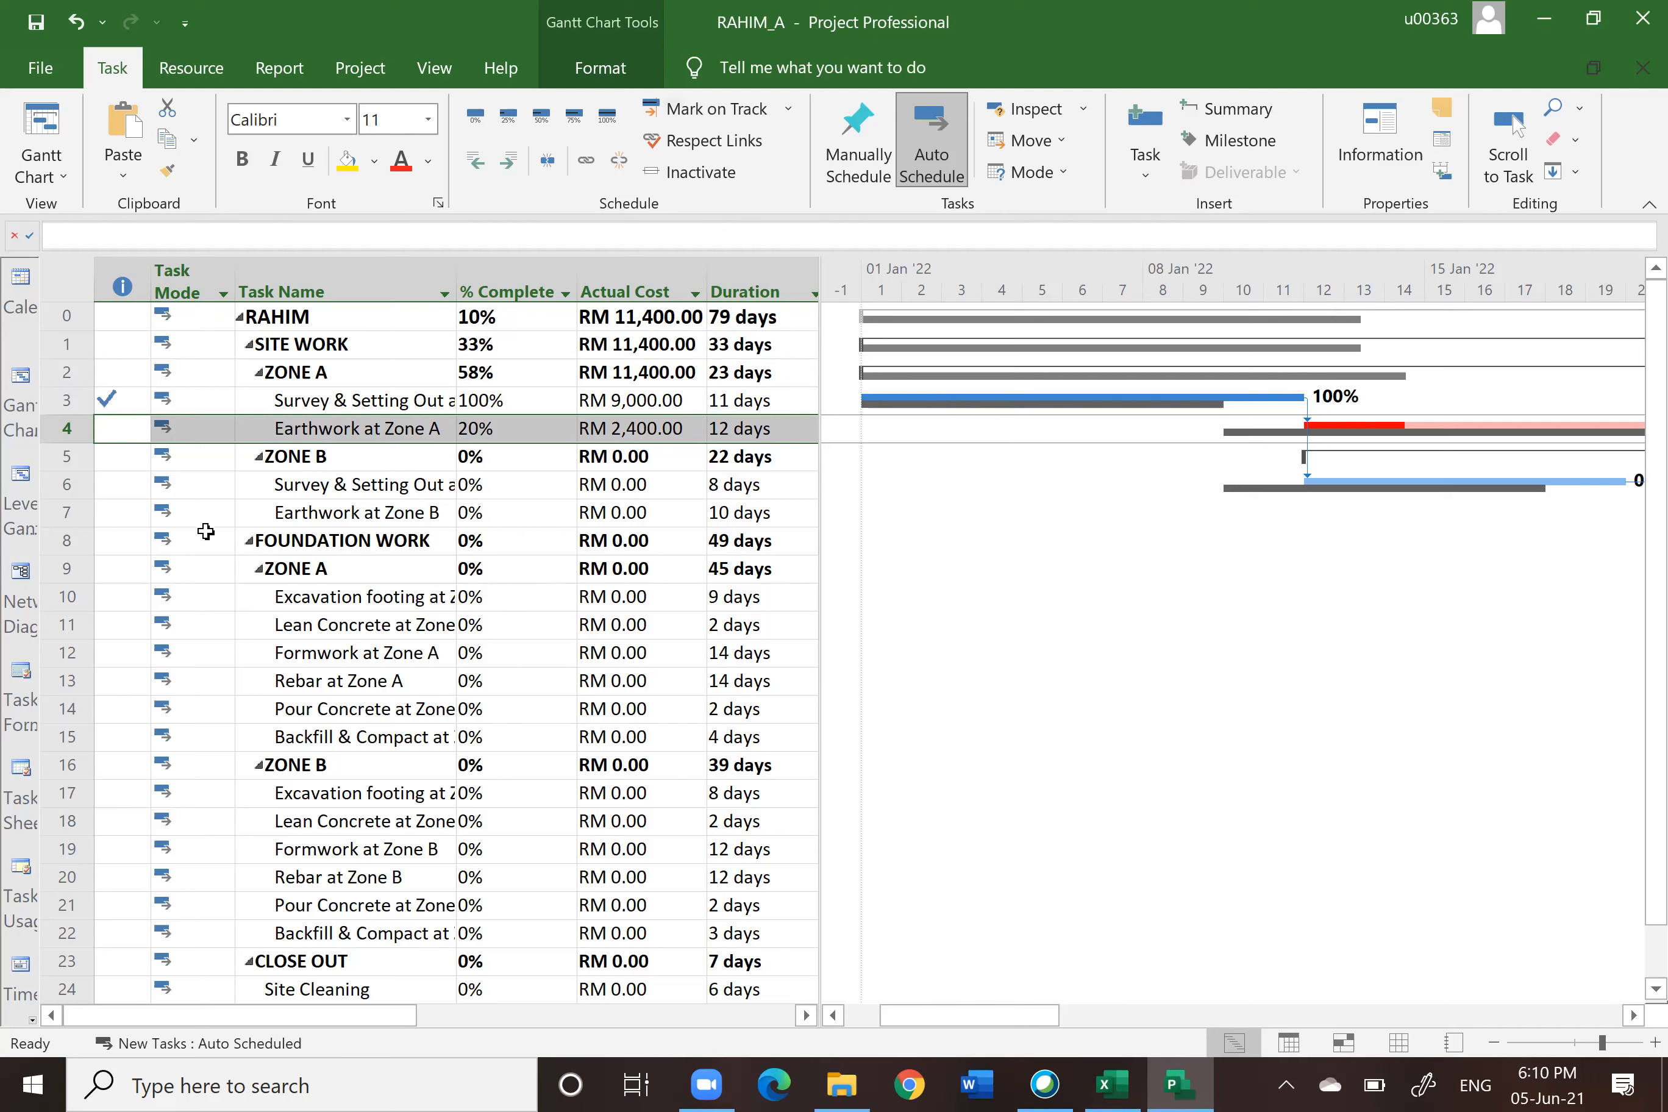
Step: Update Survey & Setting Out at Zone B with an actual start of 12-01-2022 and 10% complete
click(70, 487)
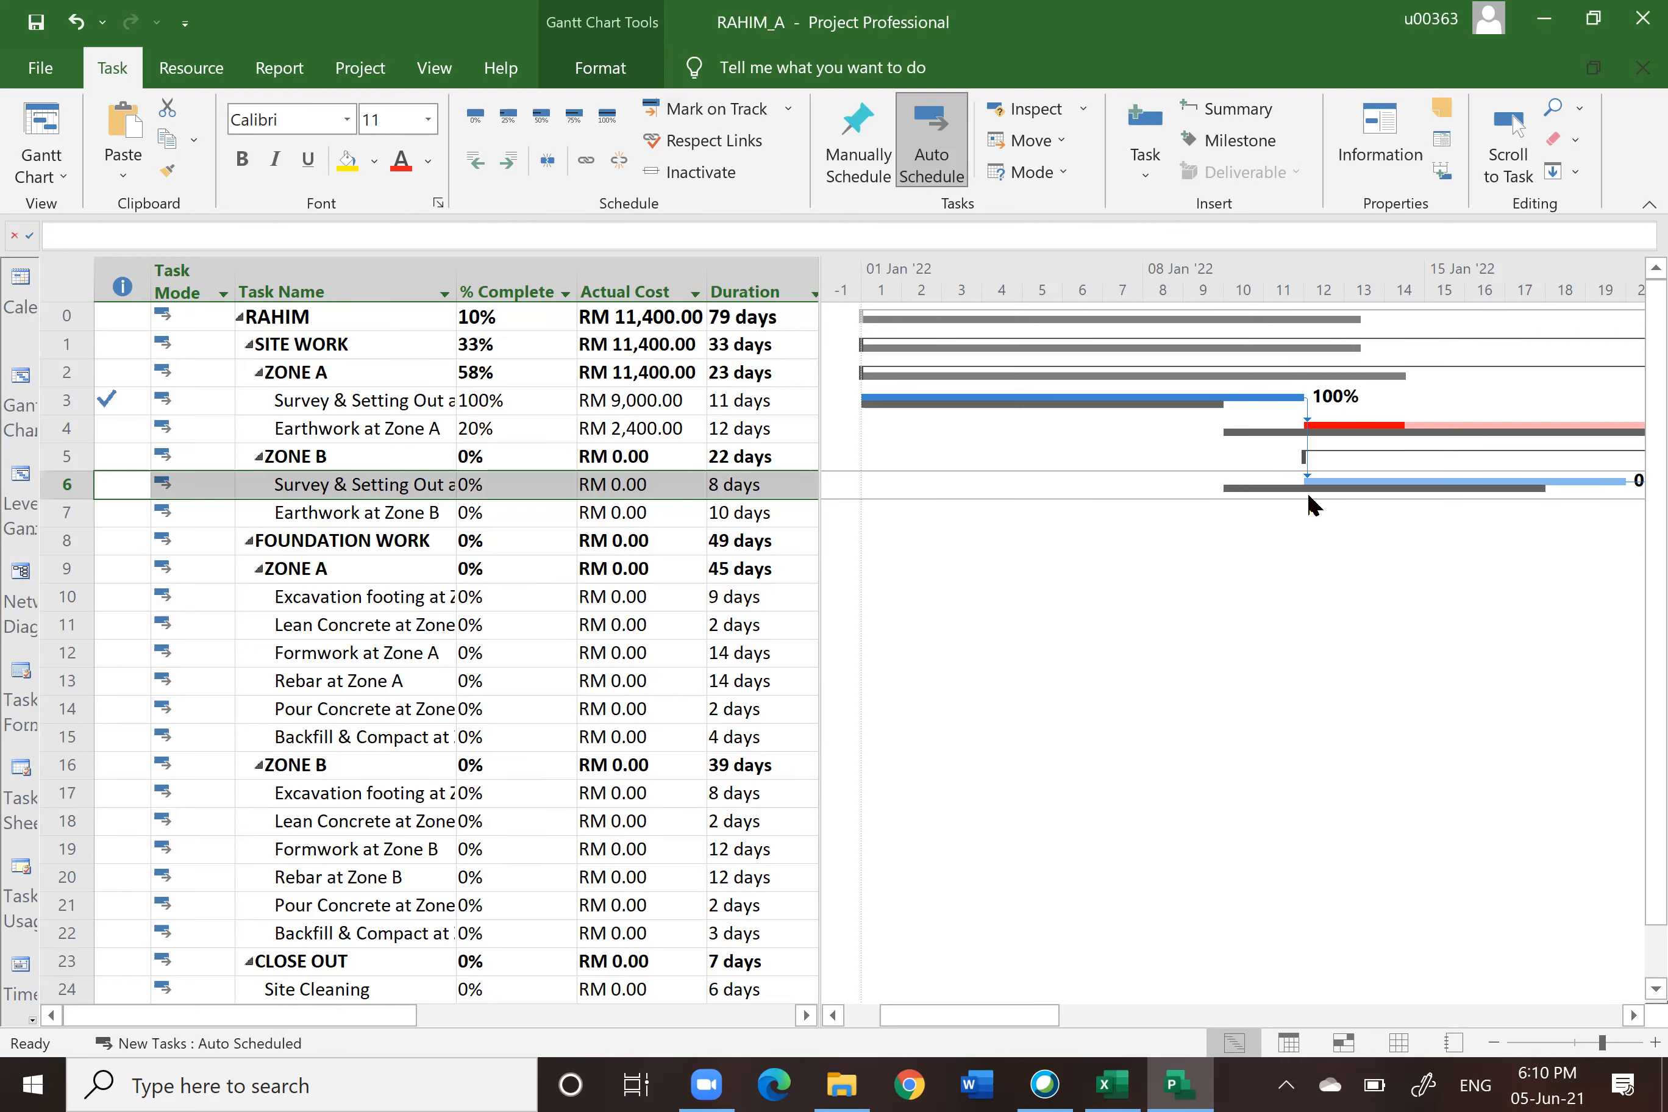
click(1633, 1016)
click(1633, 1015)
click(1633, 1015)
click(1633, 1015)
click(1633, 1016)
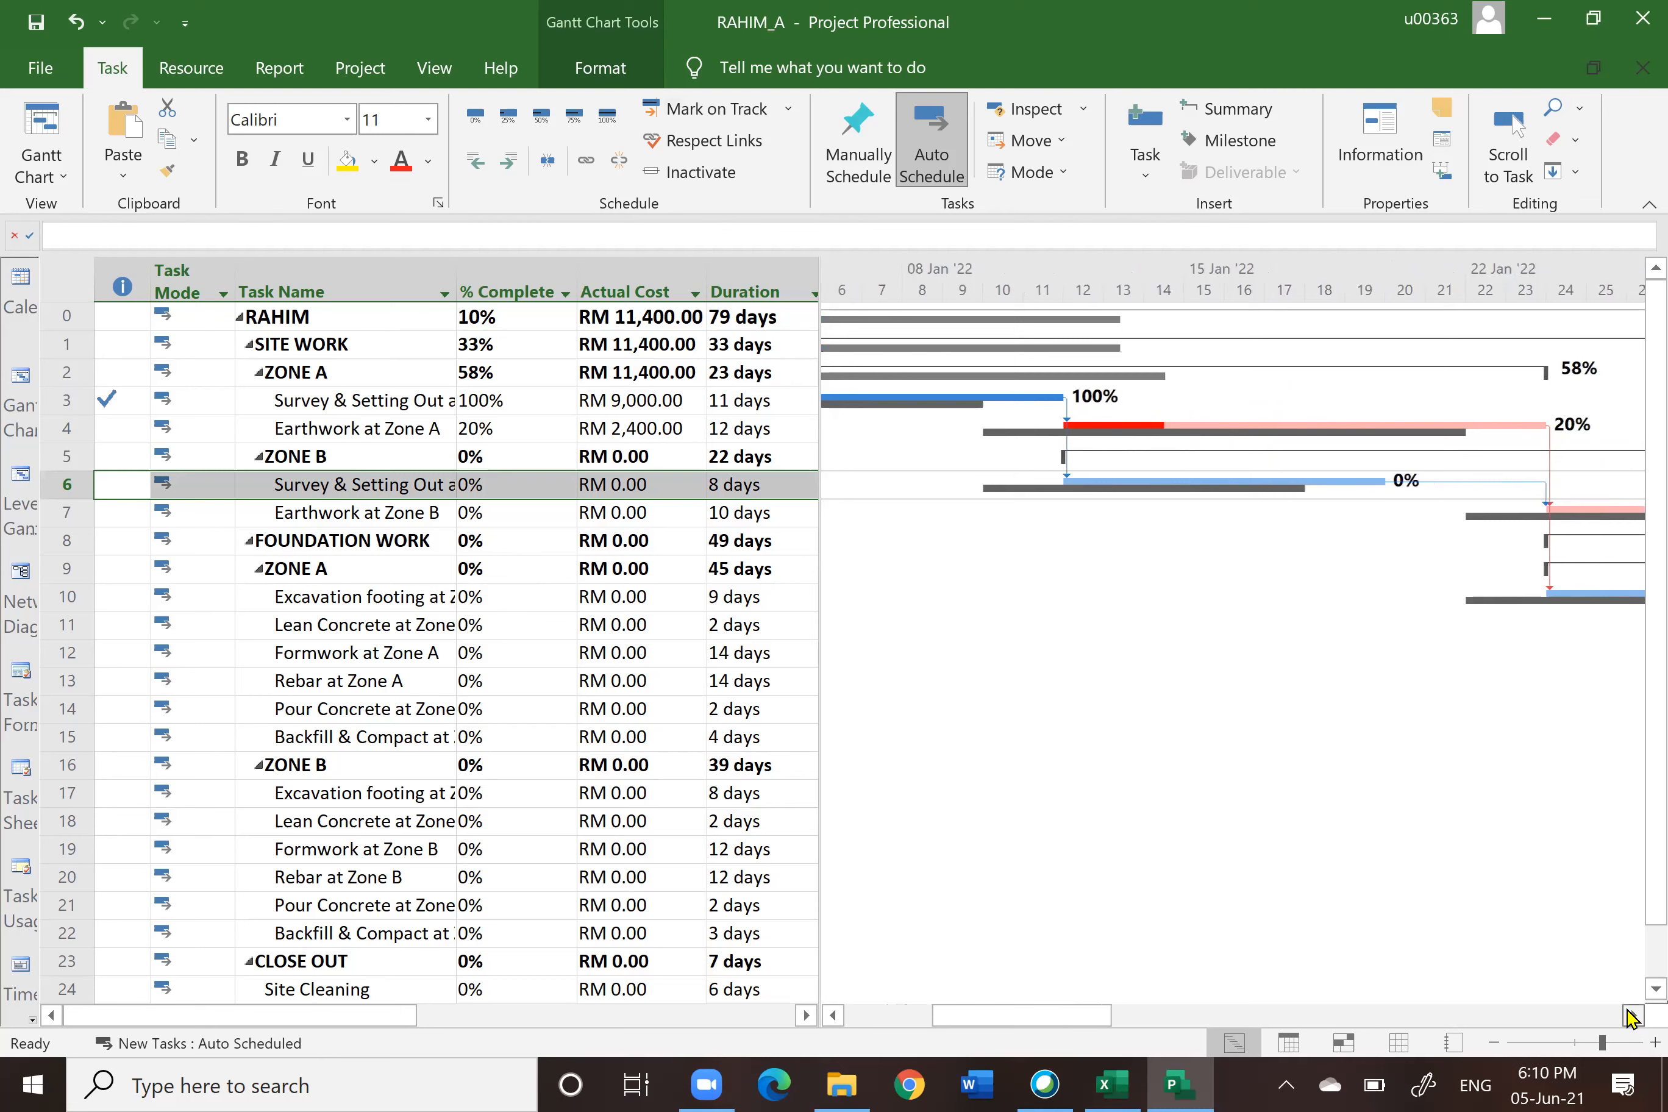
click(1633, 1015)
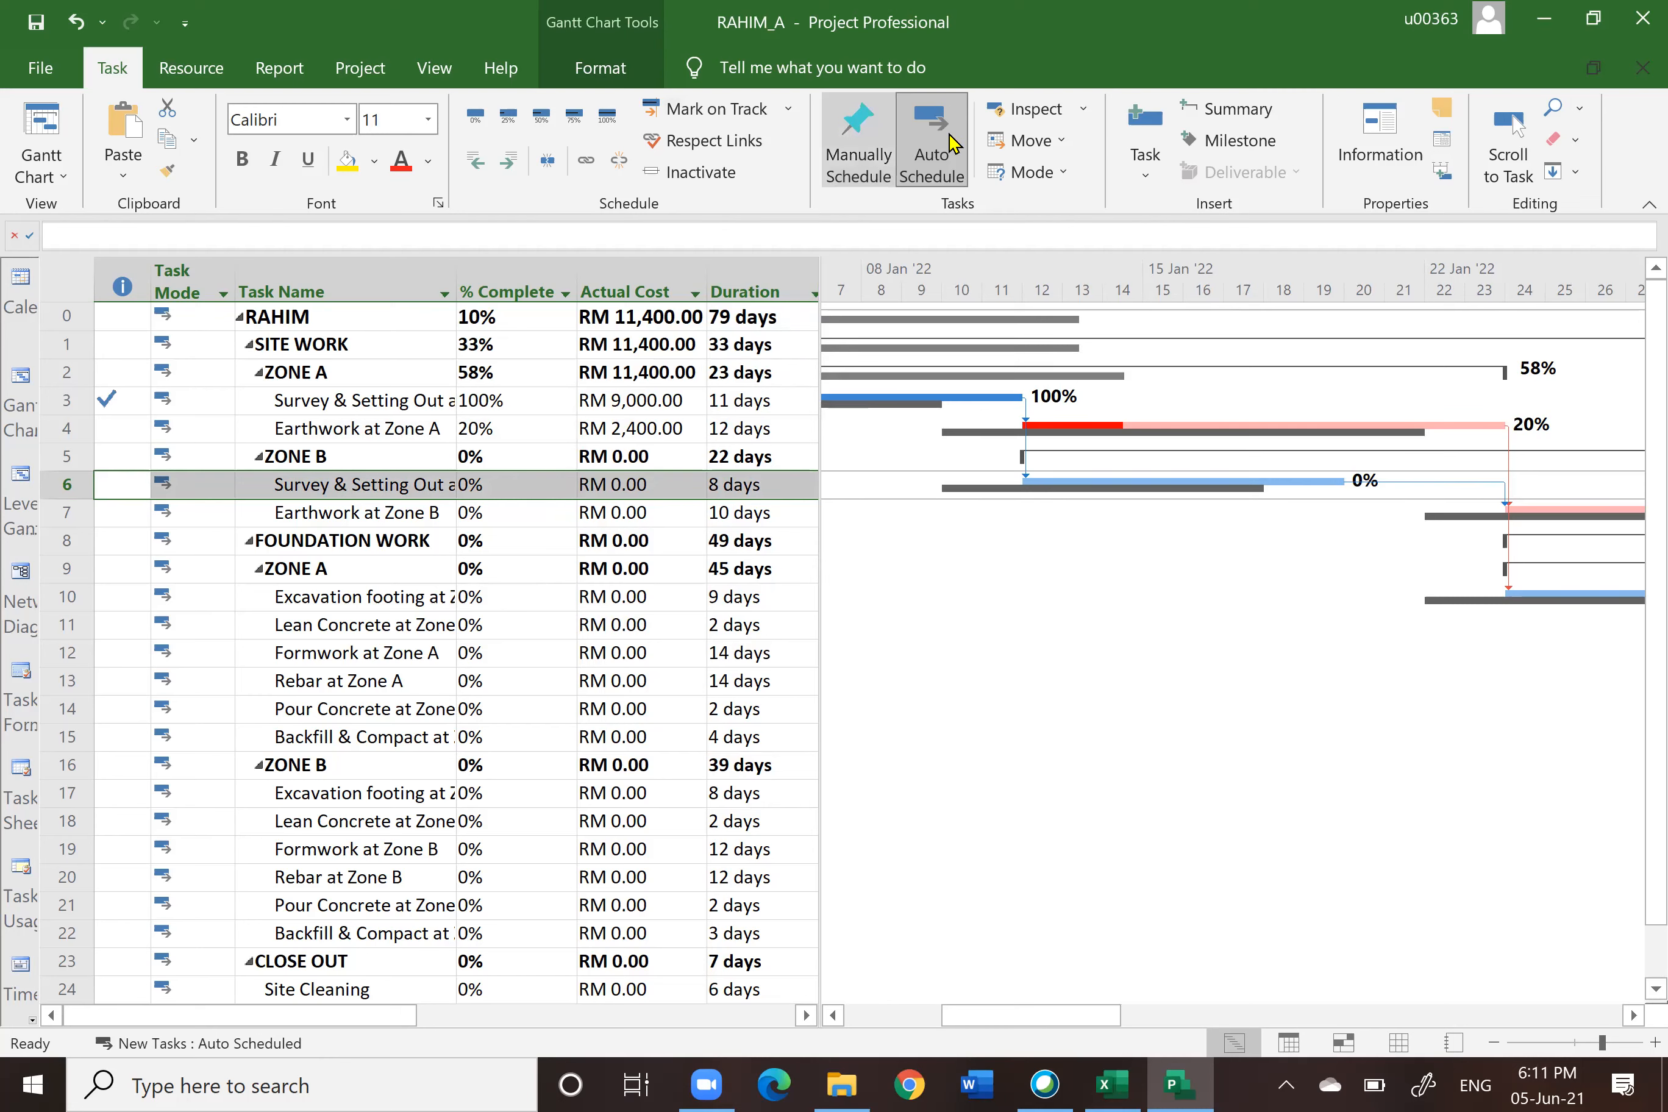
click(788, 109)
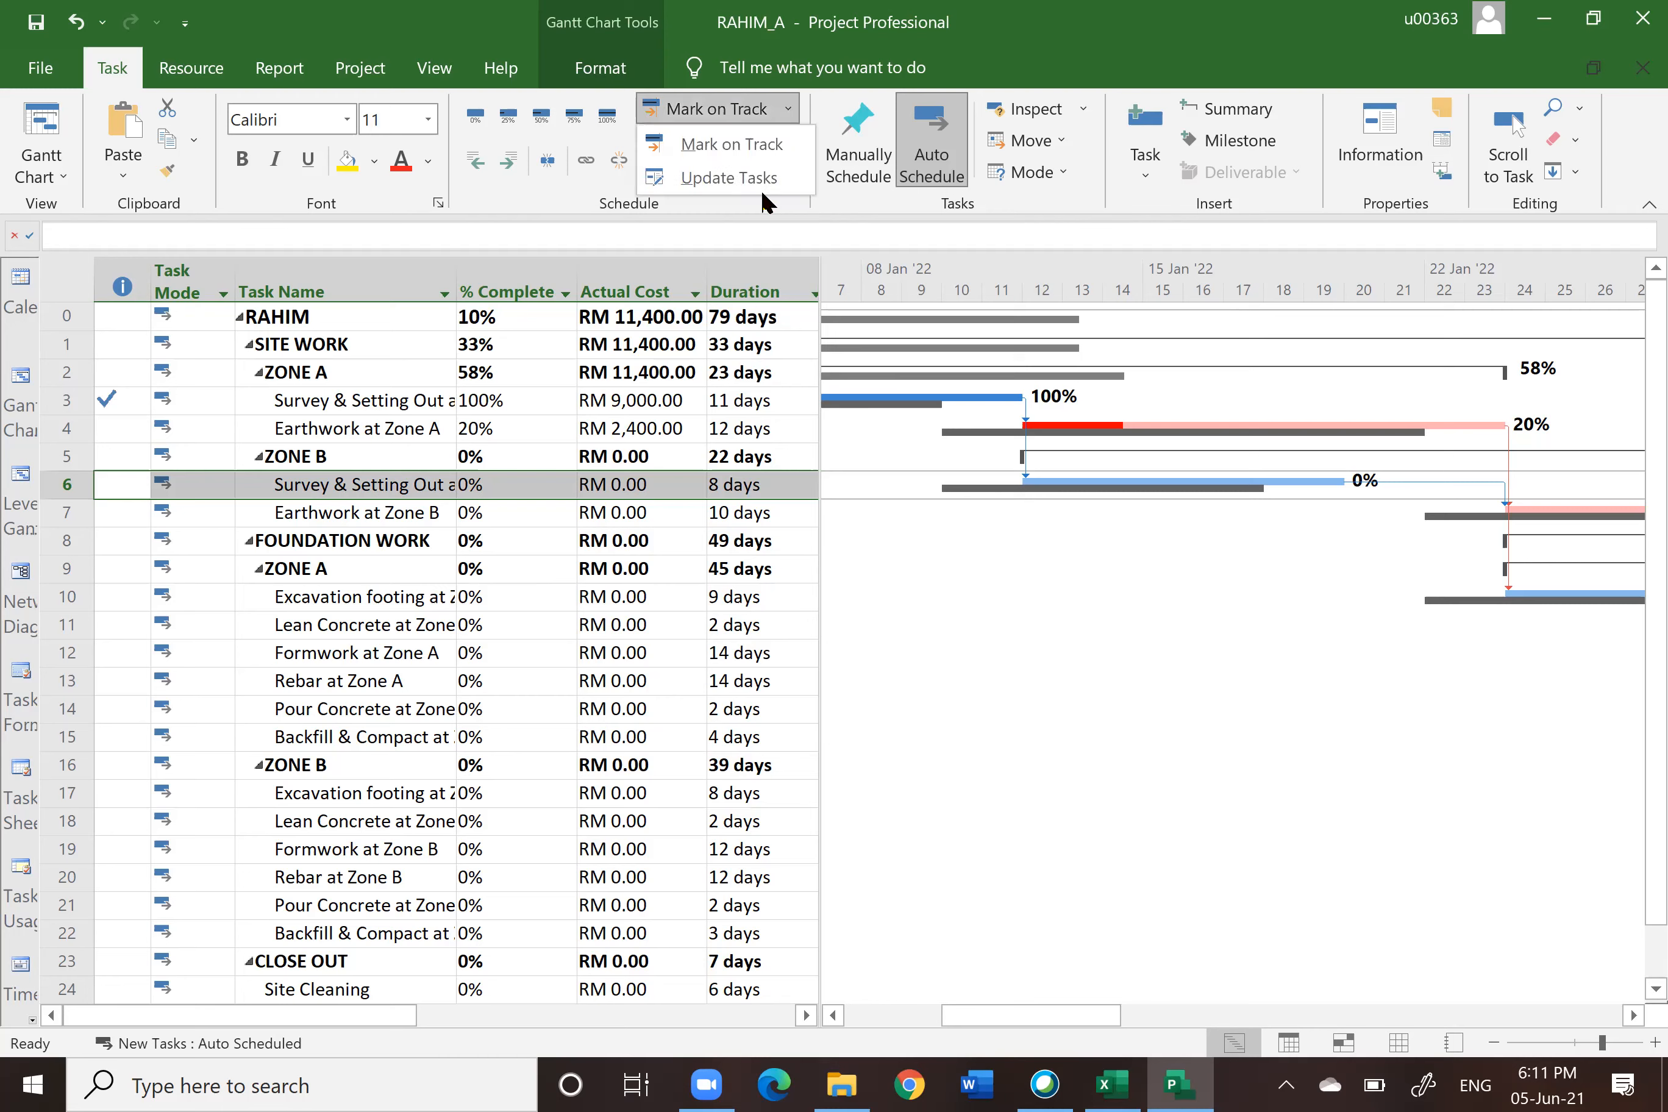
click(763, 178)
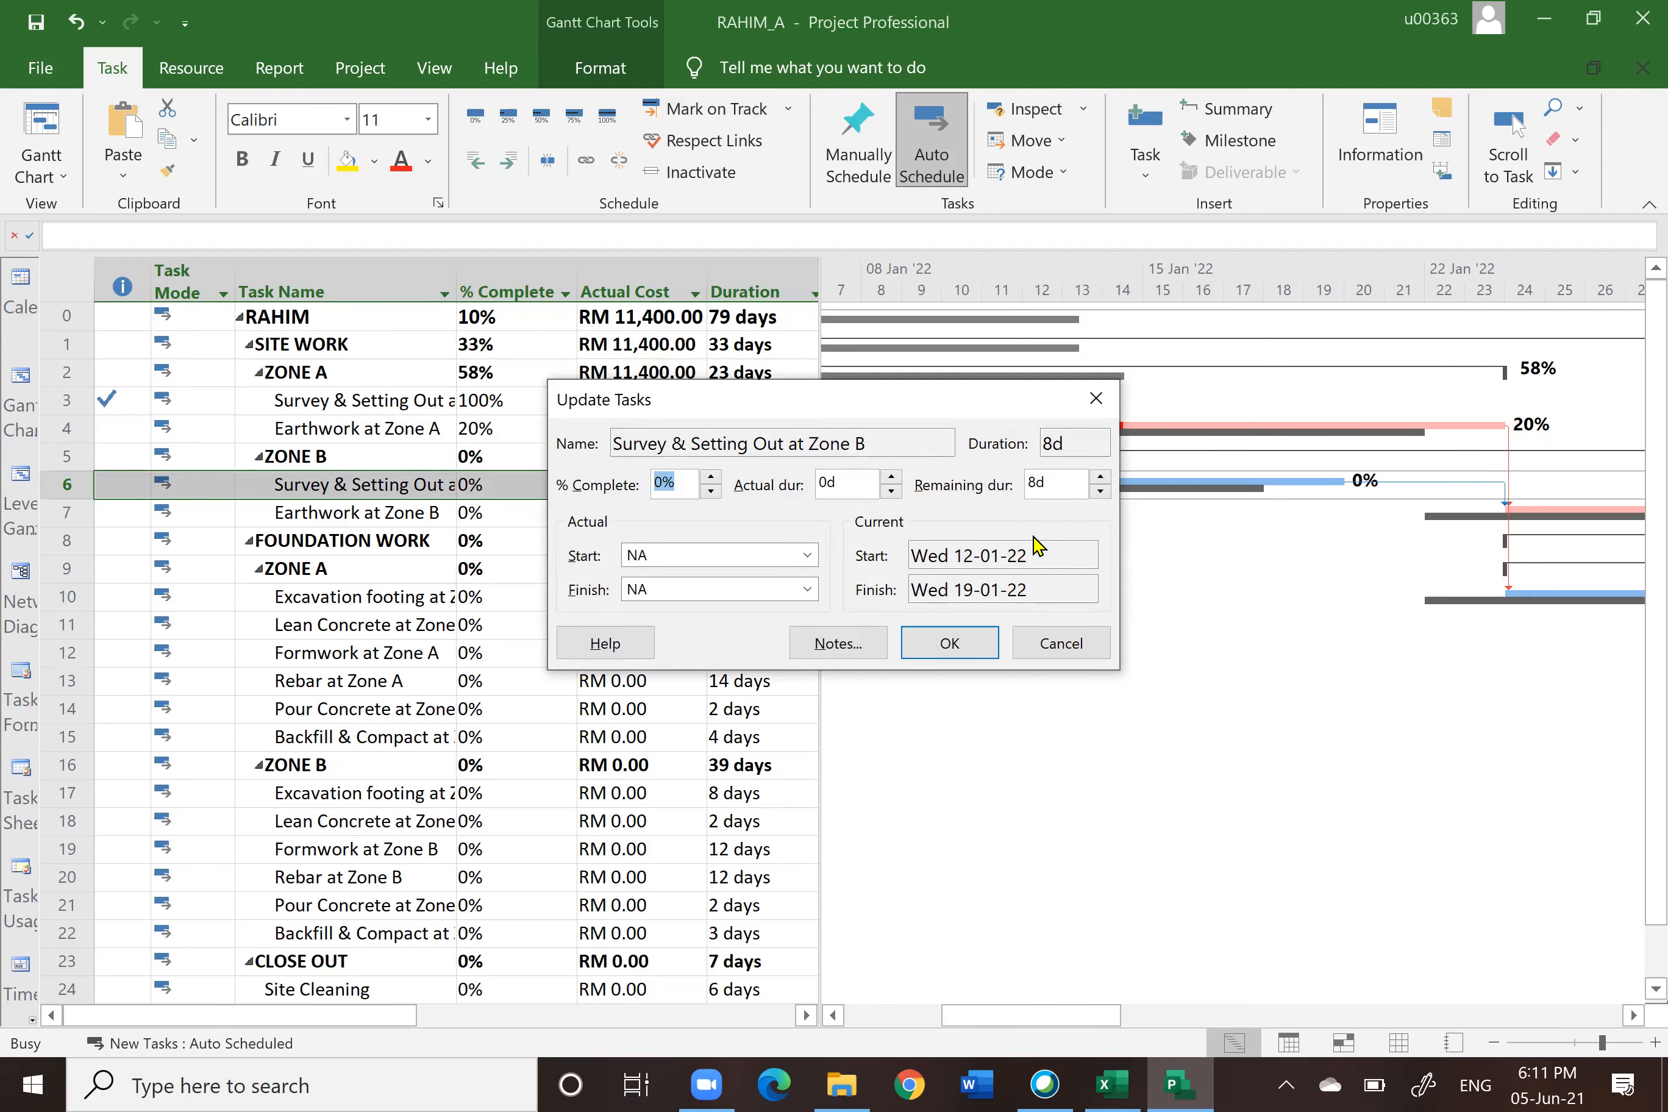
click(807, 555)
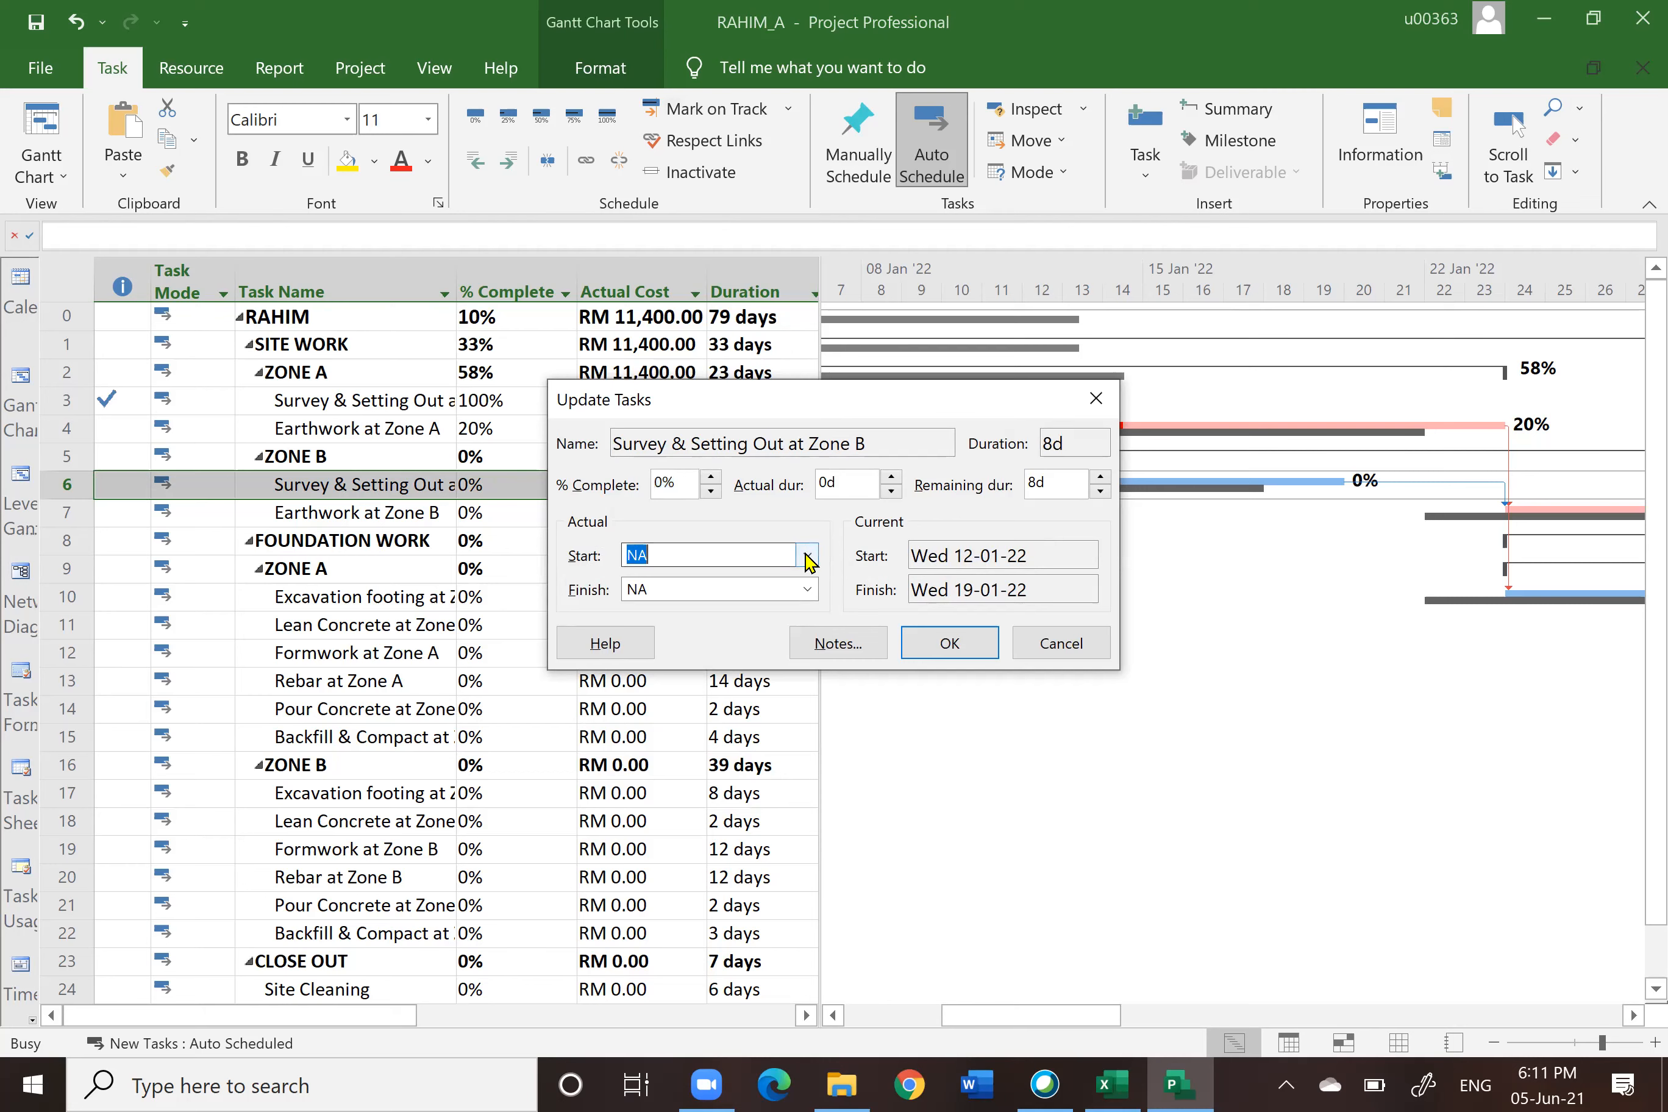
click(802, 584)
click(801, 584)
click(802, 583)
click(802, 583)
click(802, 584)
click(802, 584)
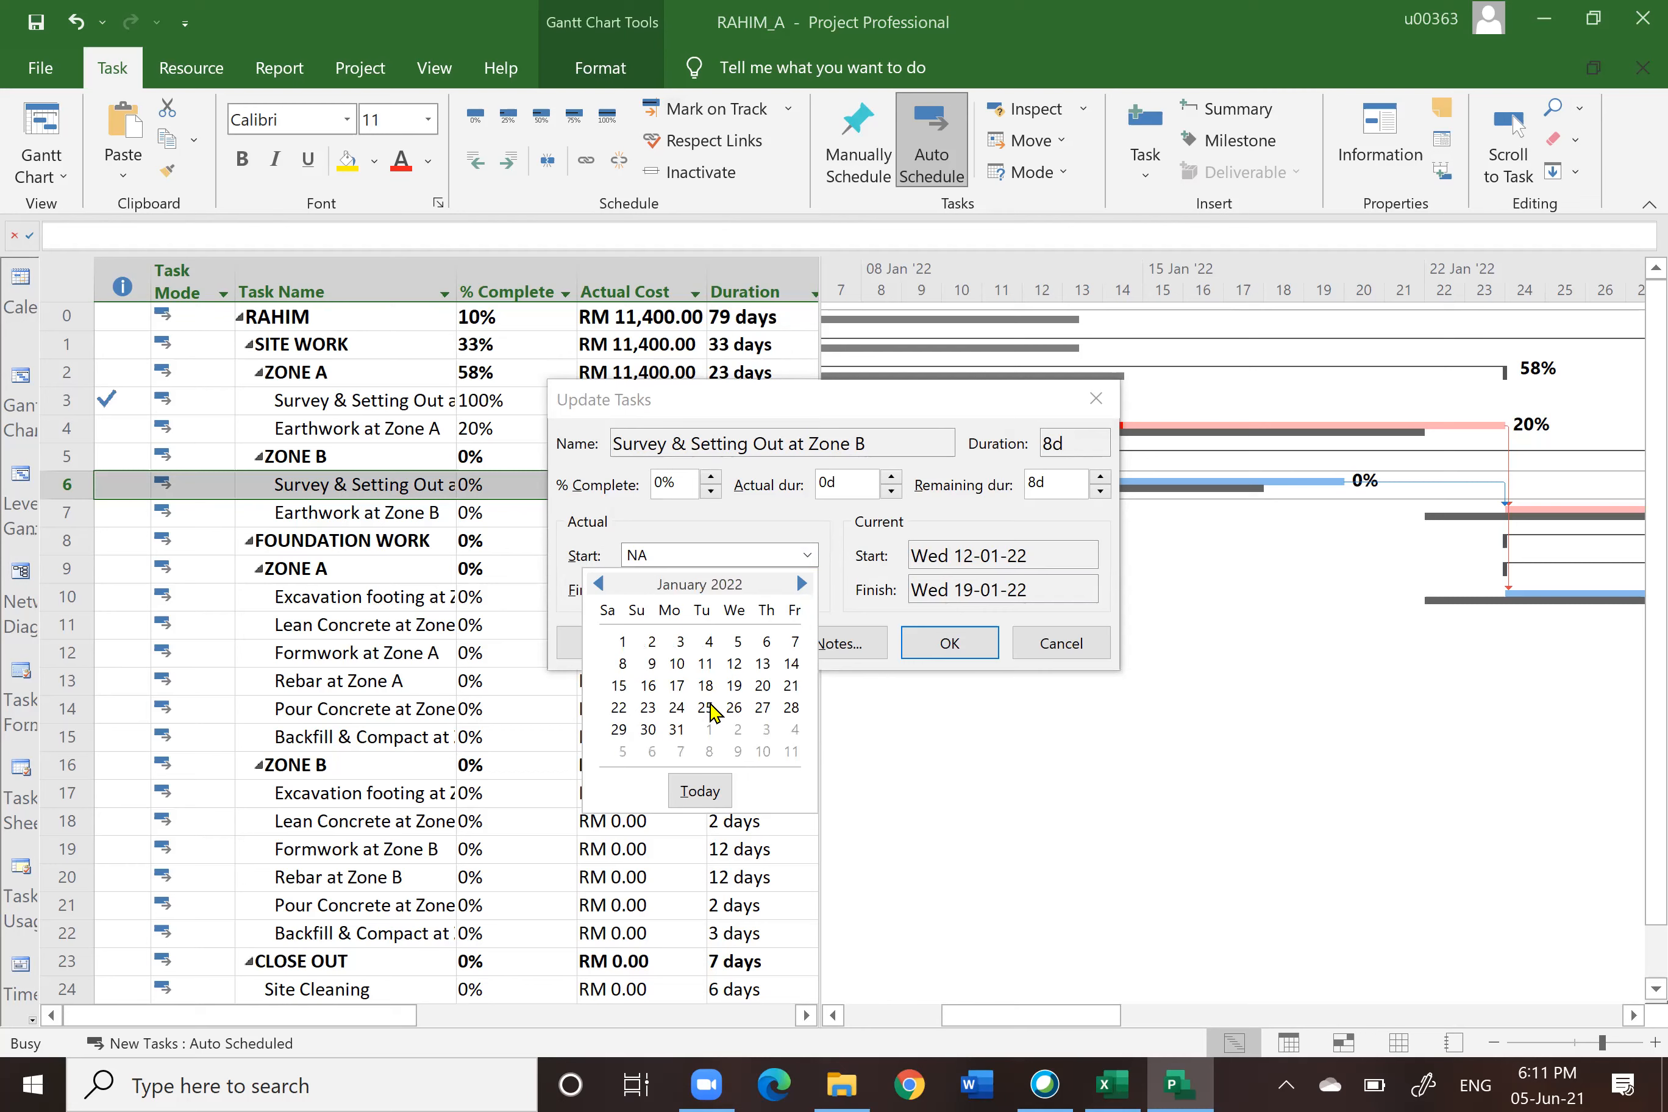
click(734, 665)
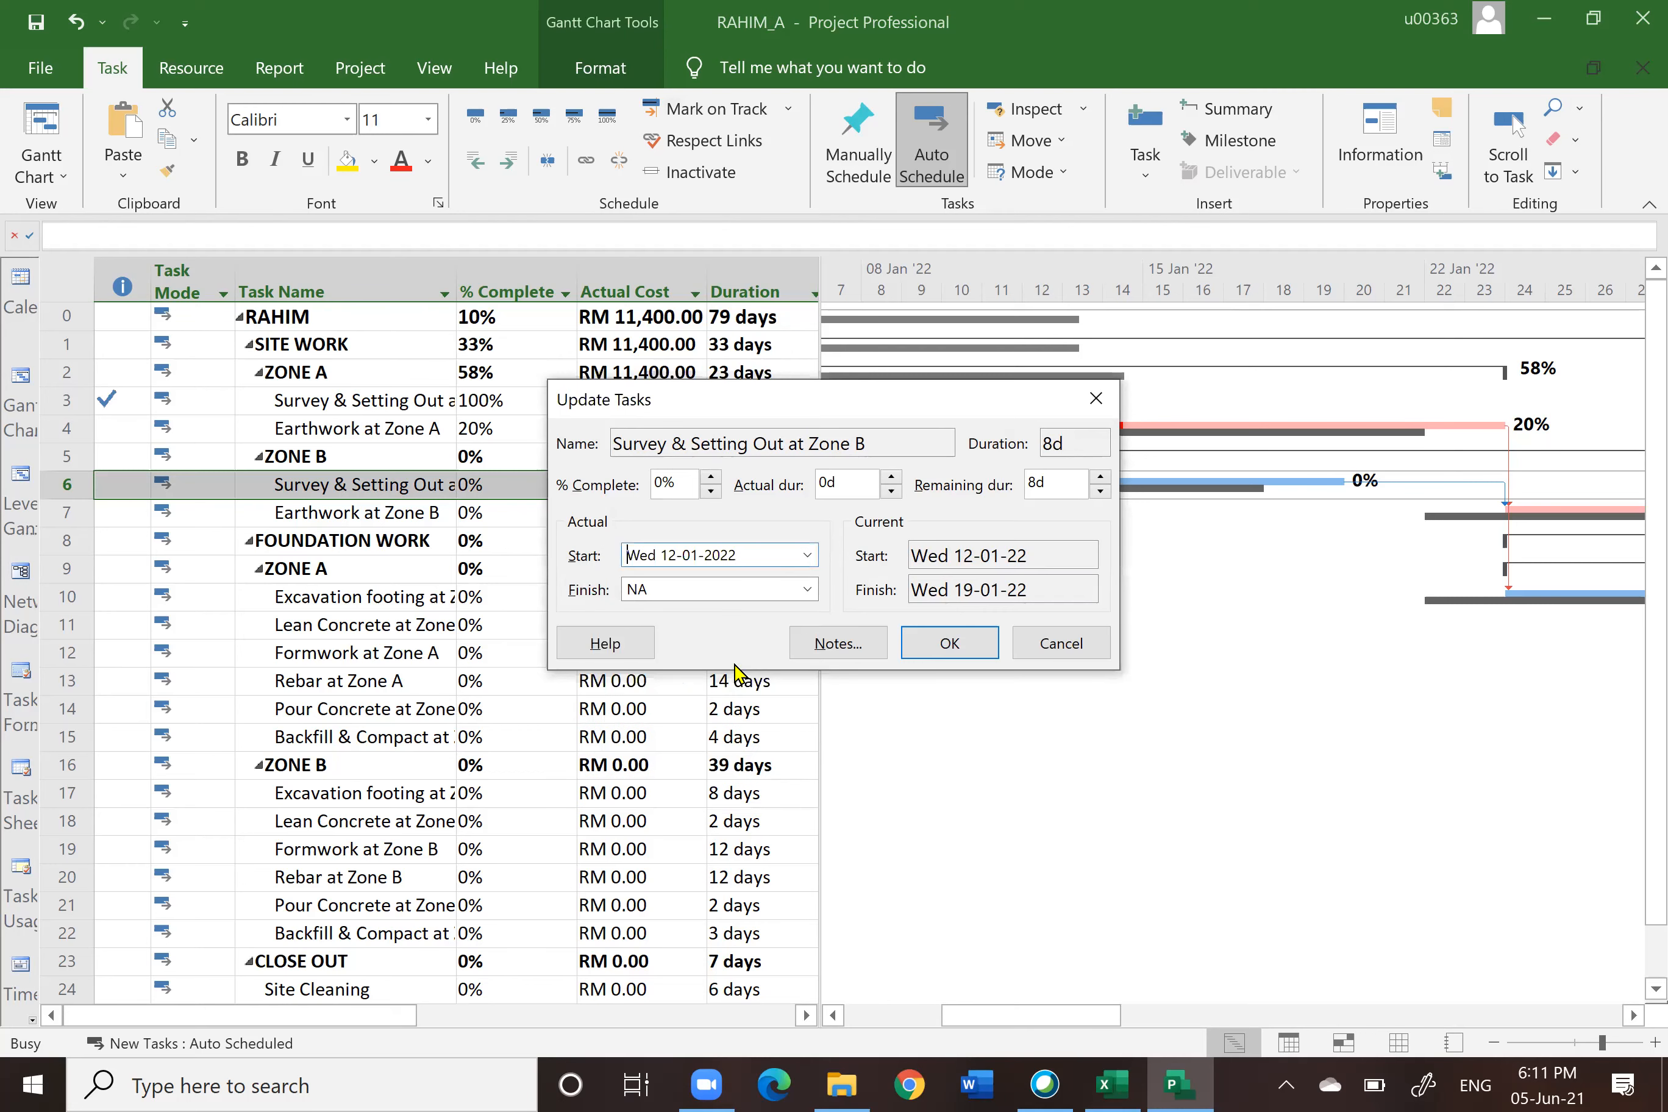
click(711, 478)
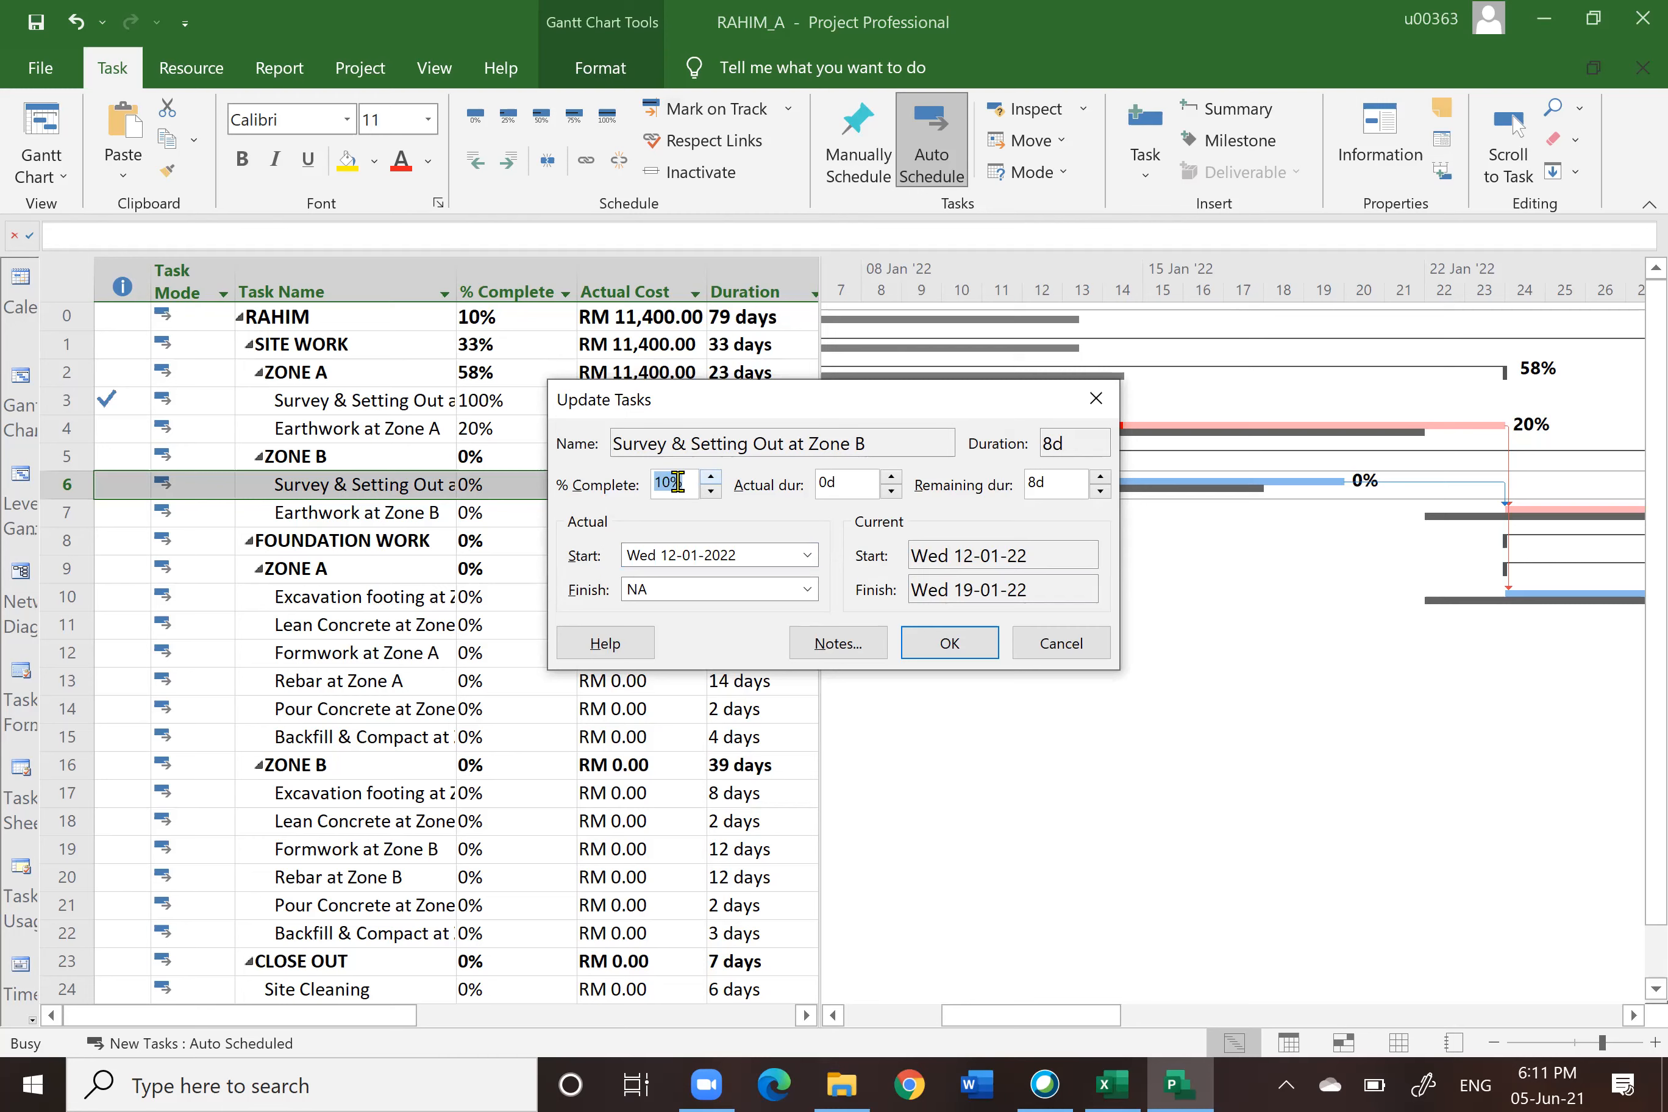
click(950, 644)
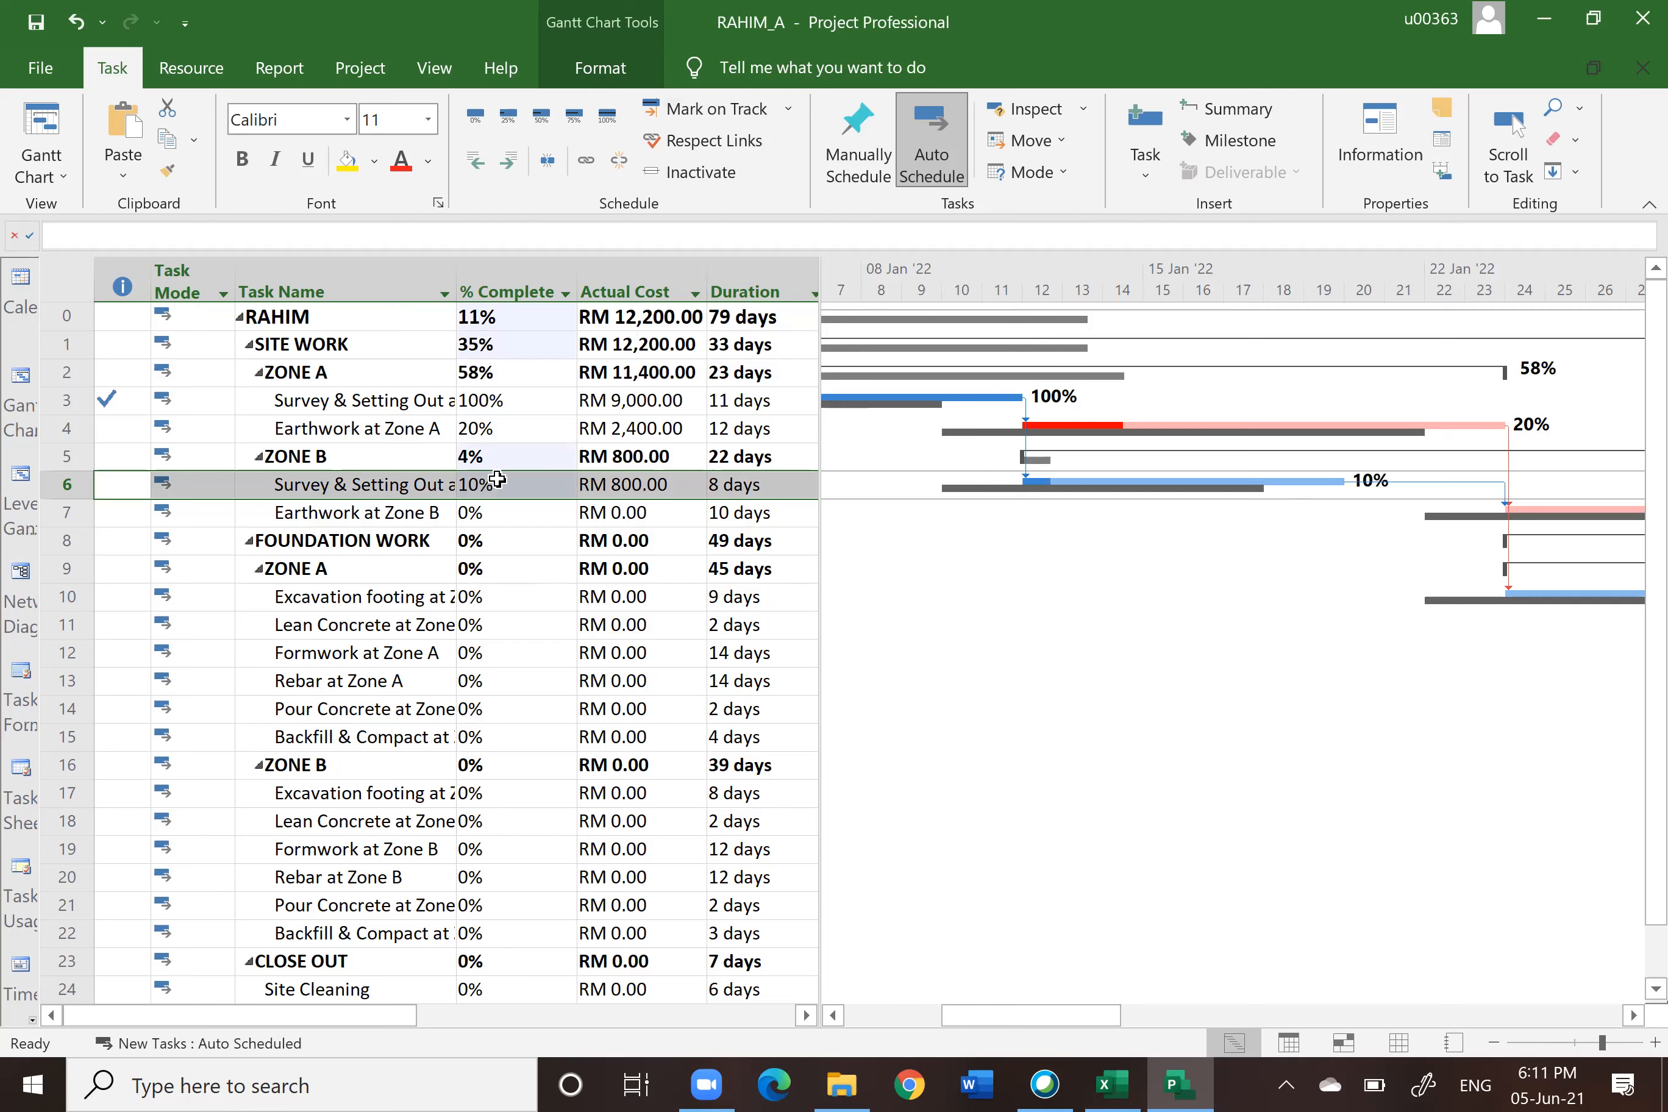
Step: Highlight the RAHIM summary row's % Complete and Actual Cost cells in yellow
click(492, 315)
drag(492, 316, 614, 318)
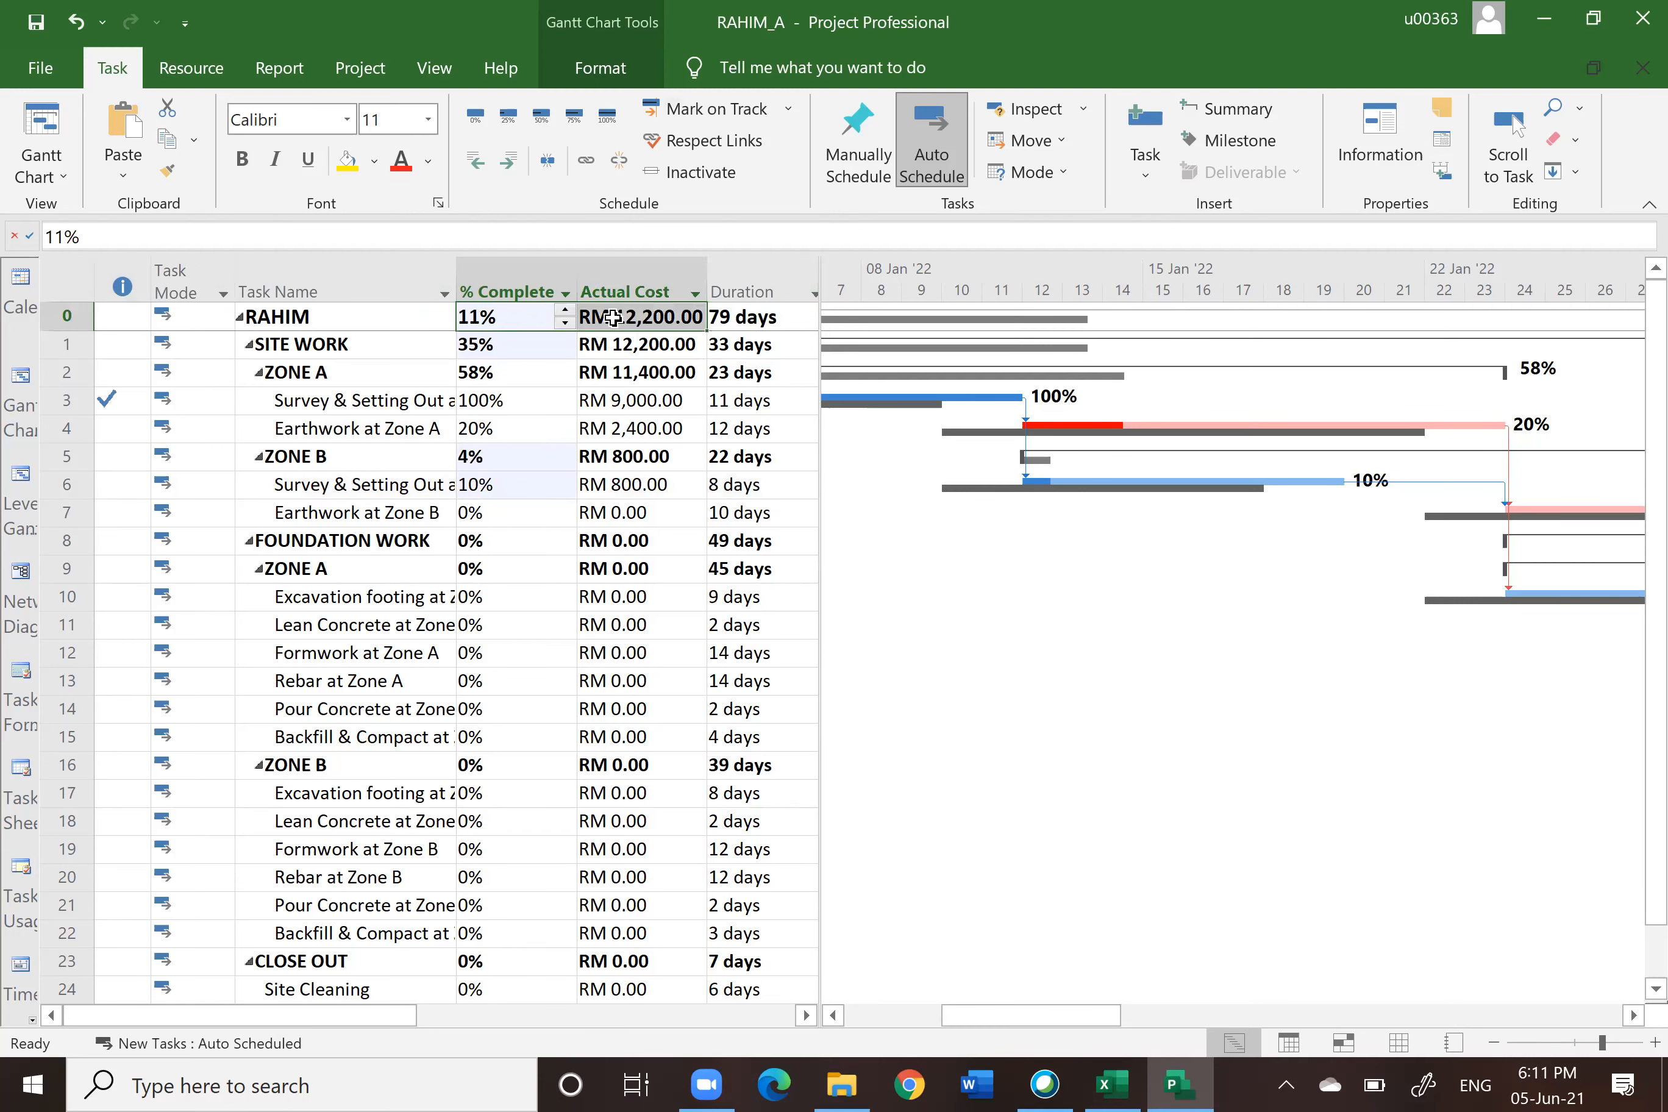
click(374, 161)
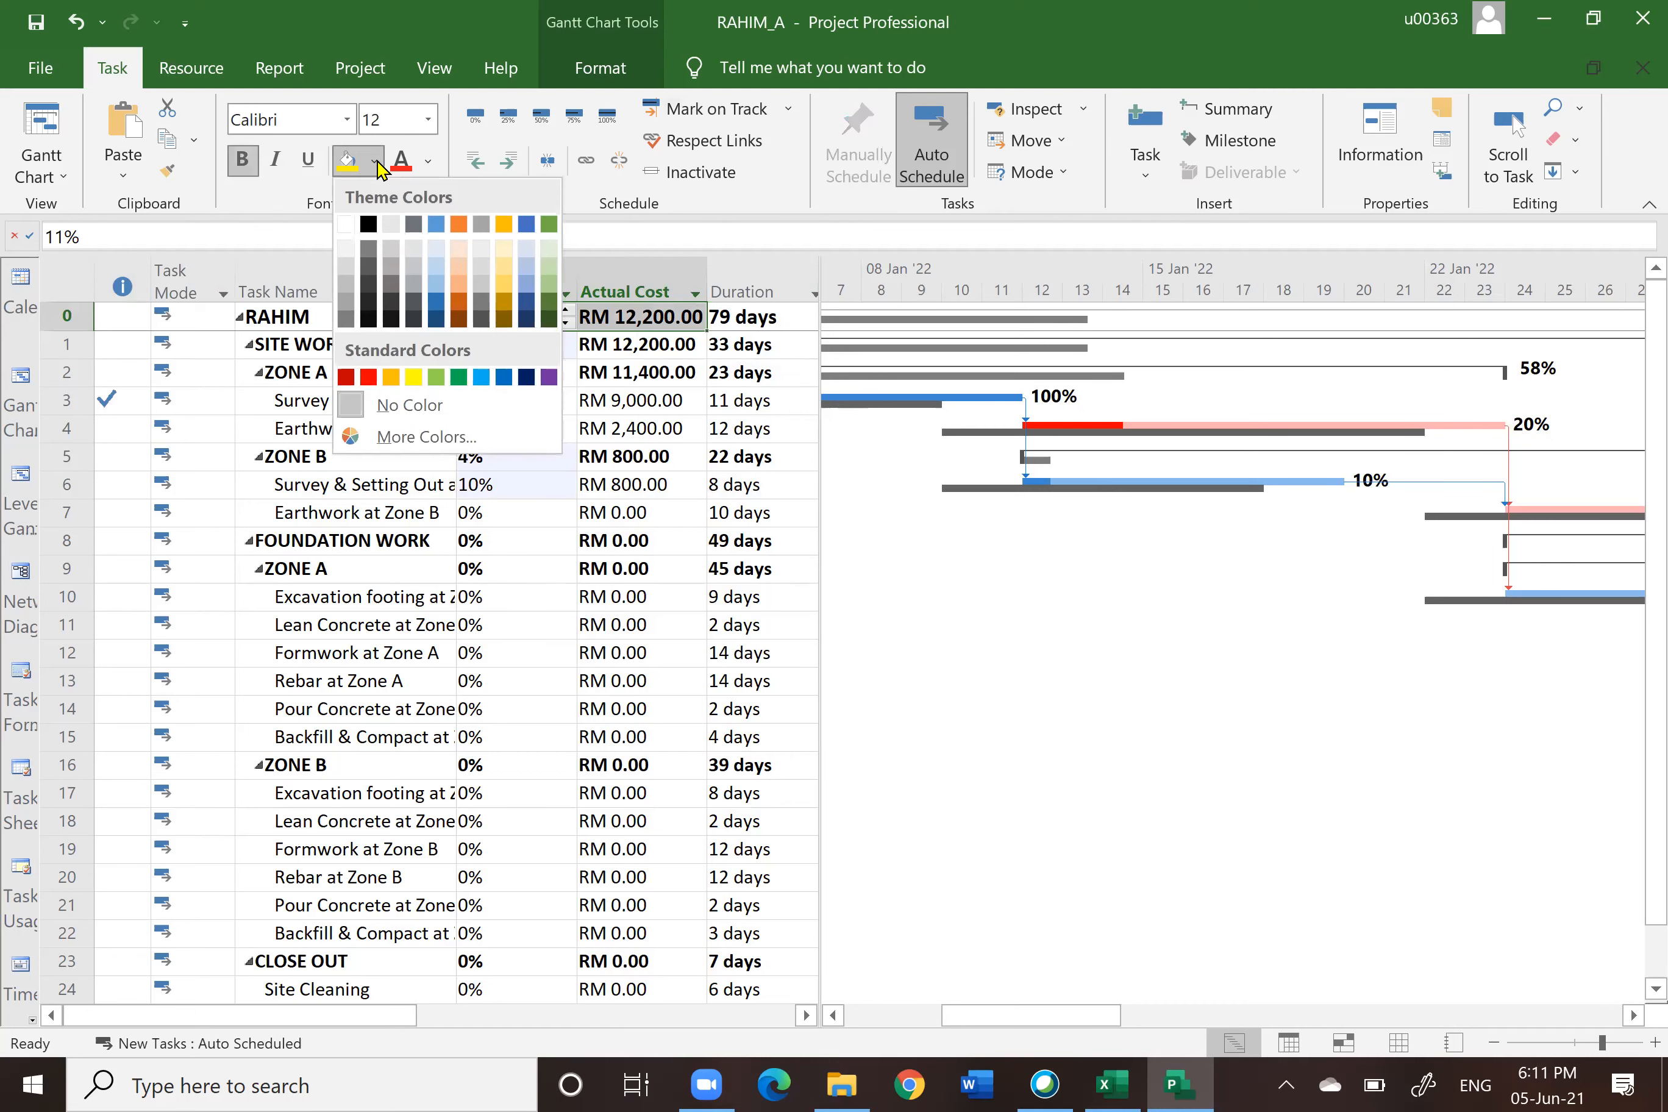
click(417, 377)
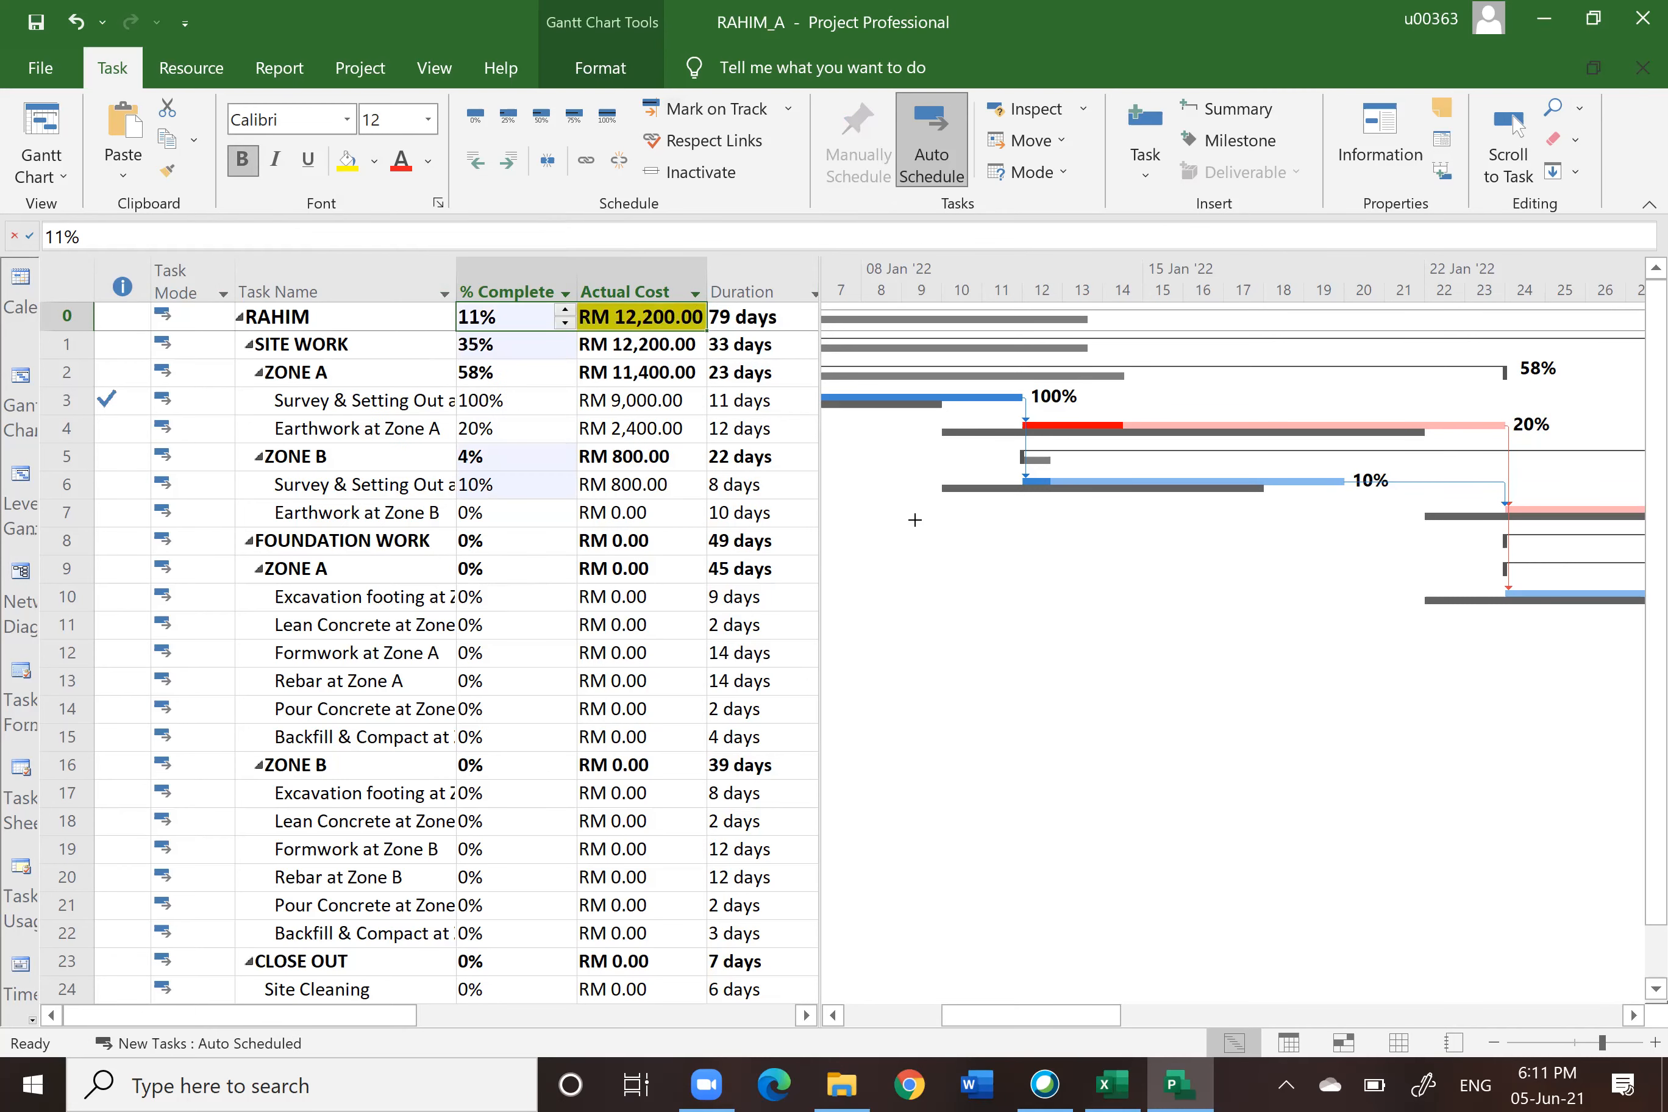
click(533, 429)
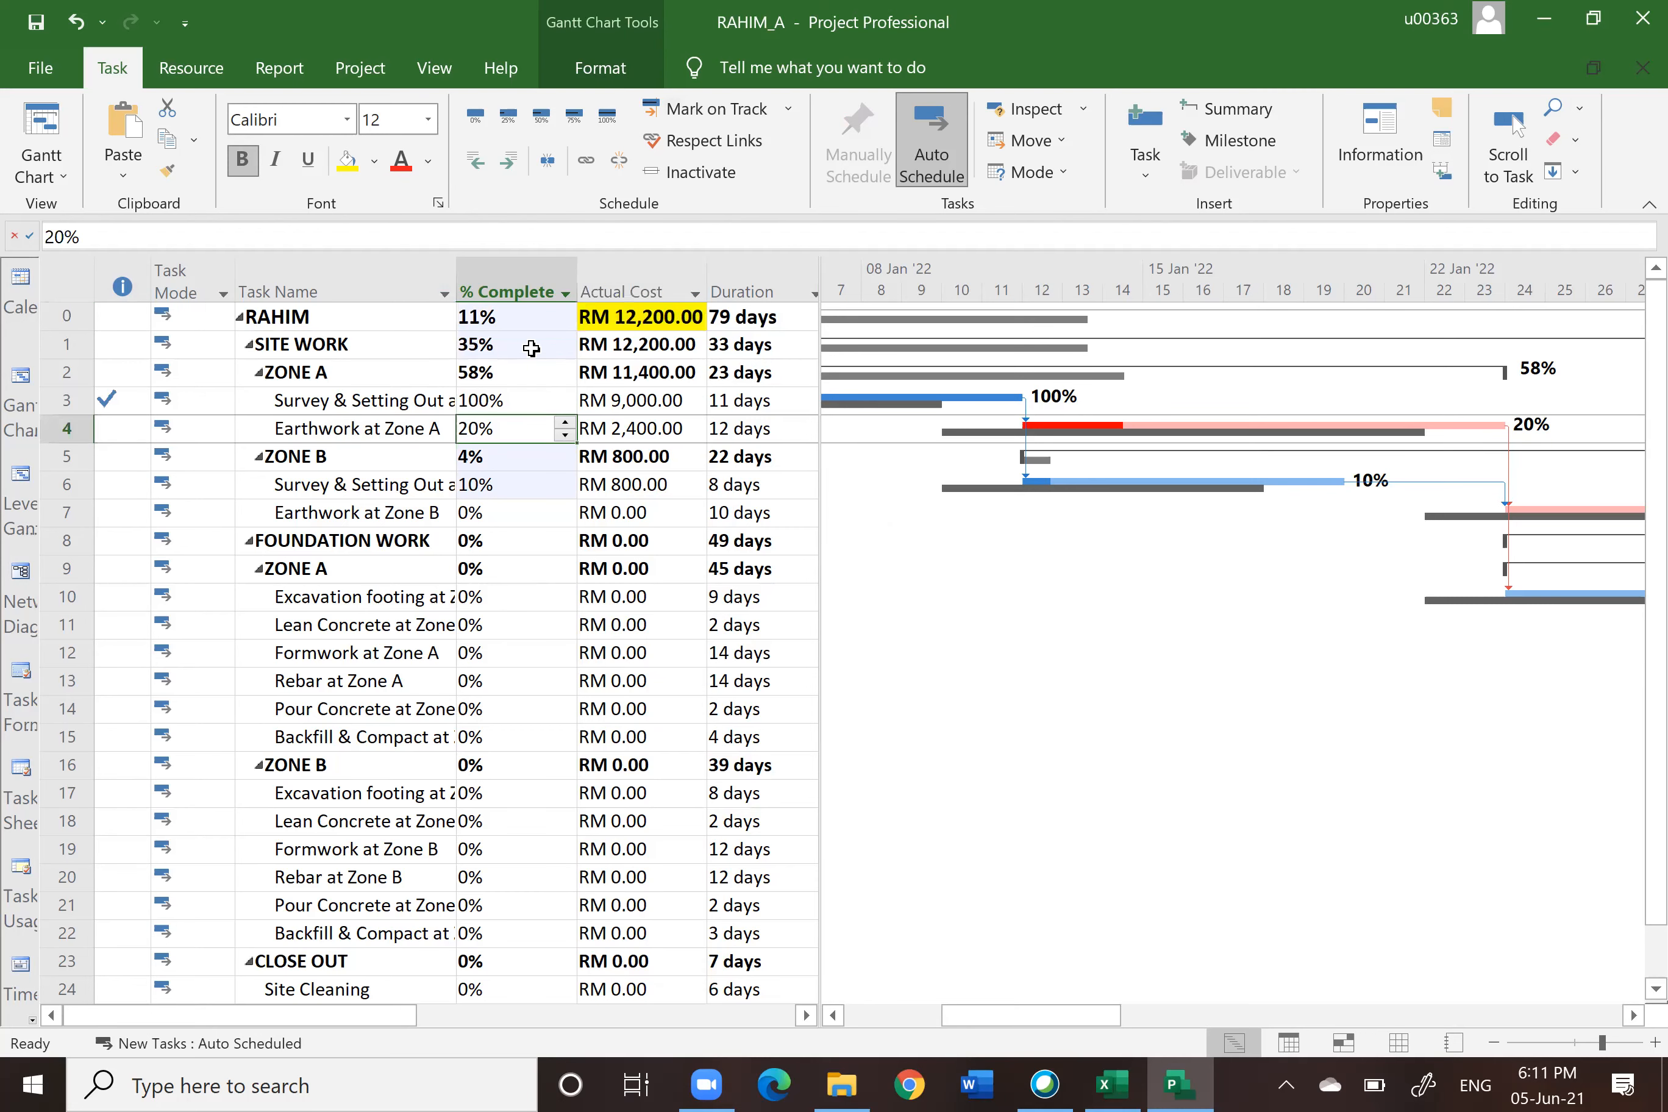
click(489, 316)
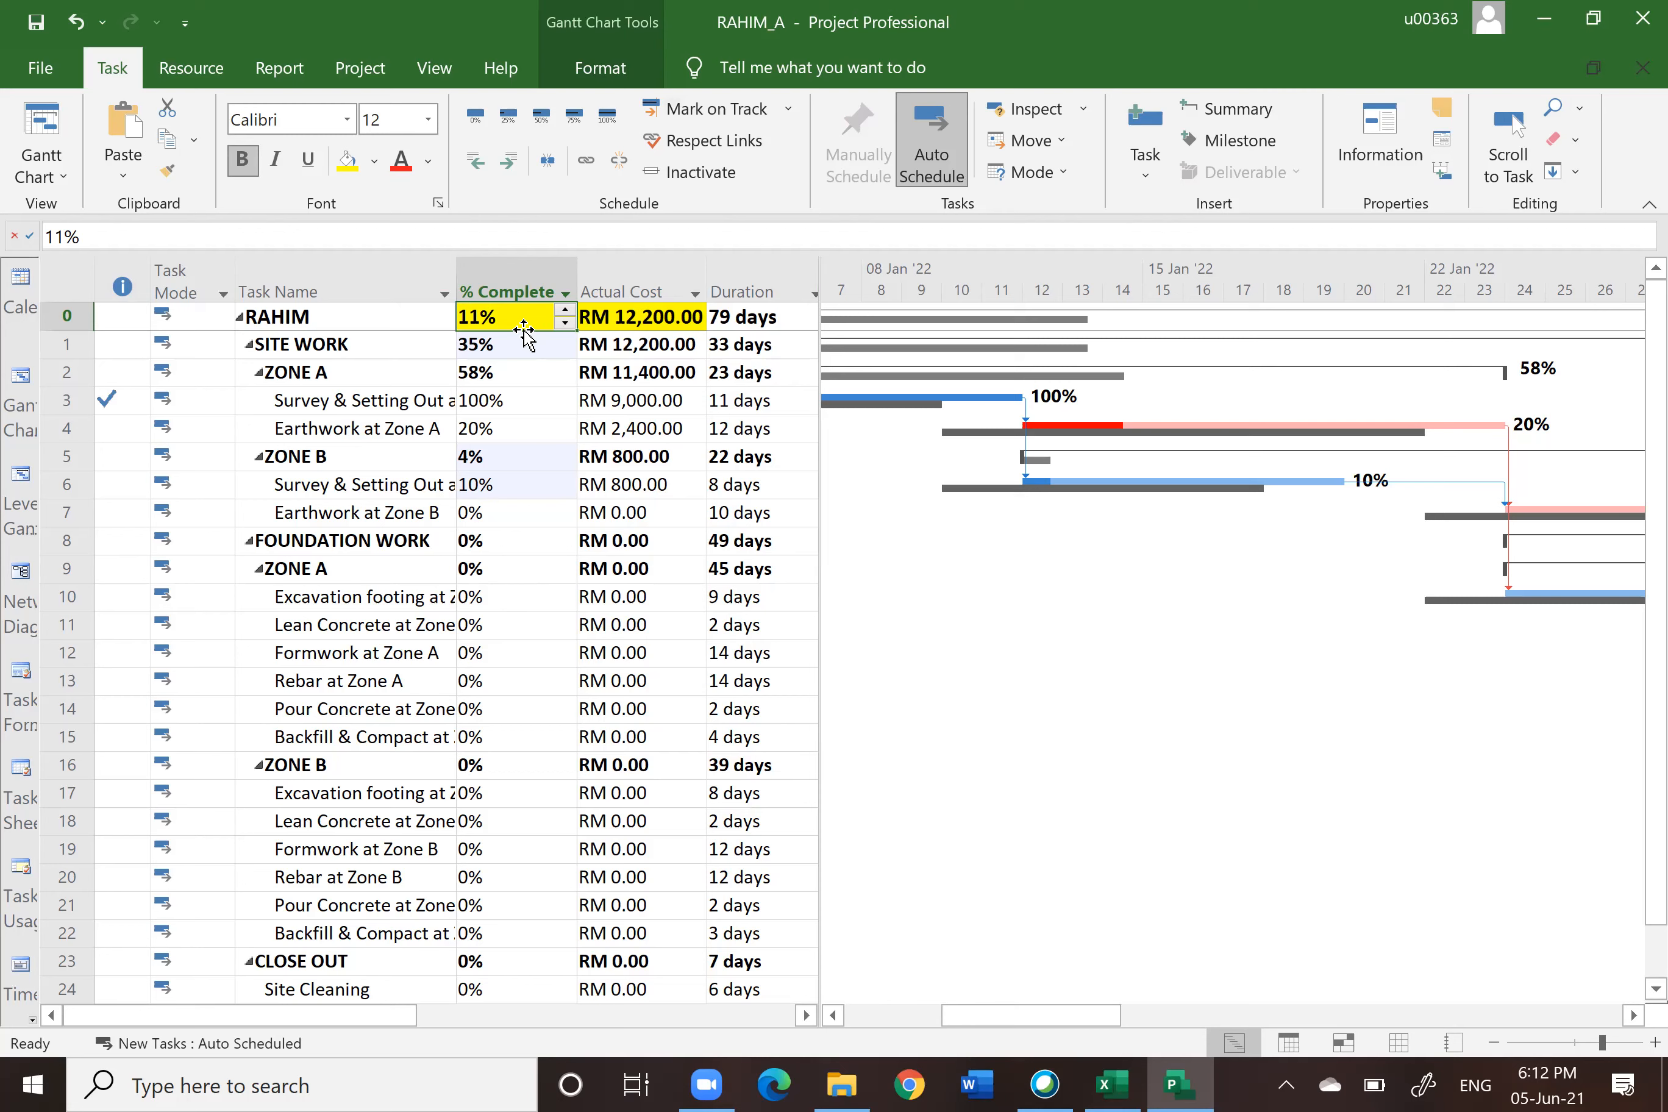
Step: Switch to the Project S curve workbook and review its cash flow and physical progress tables and charts
click(1114, 1084)
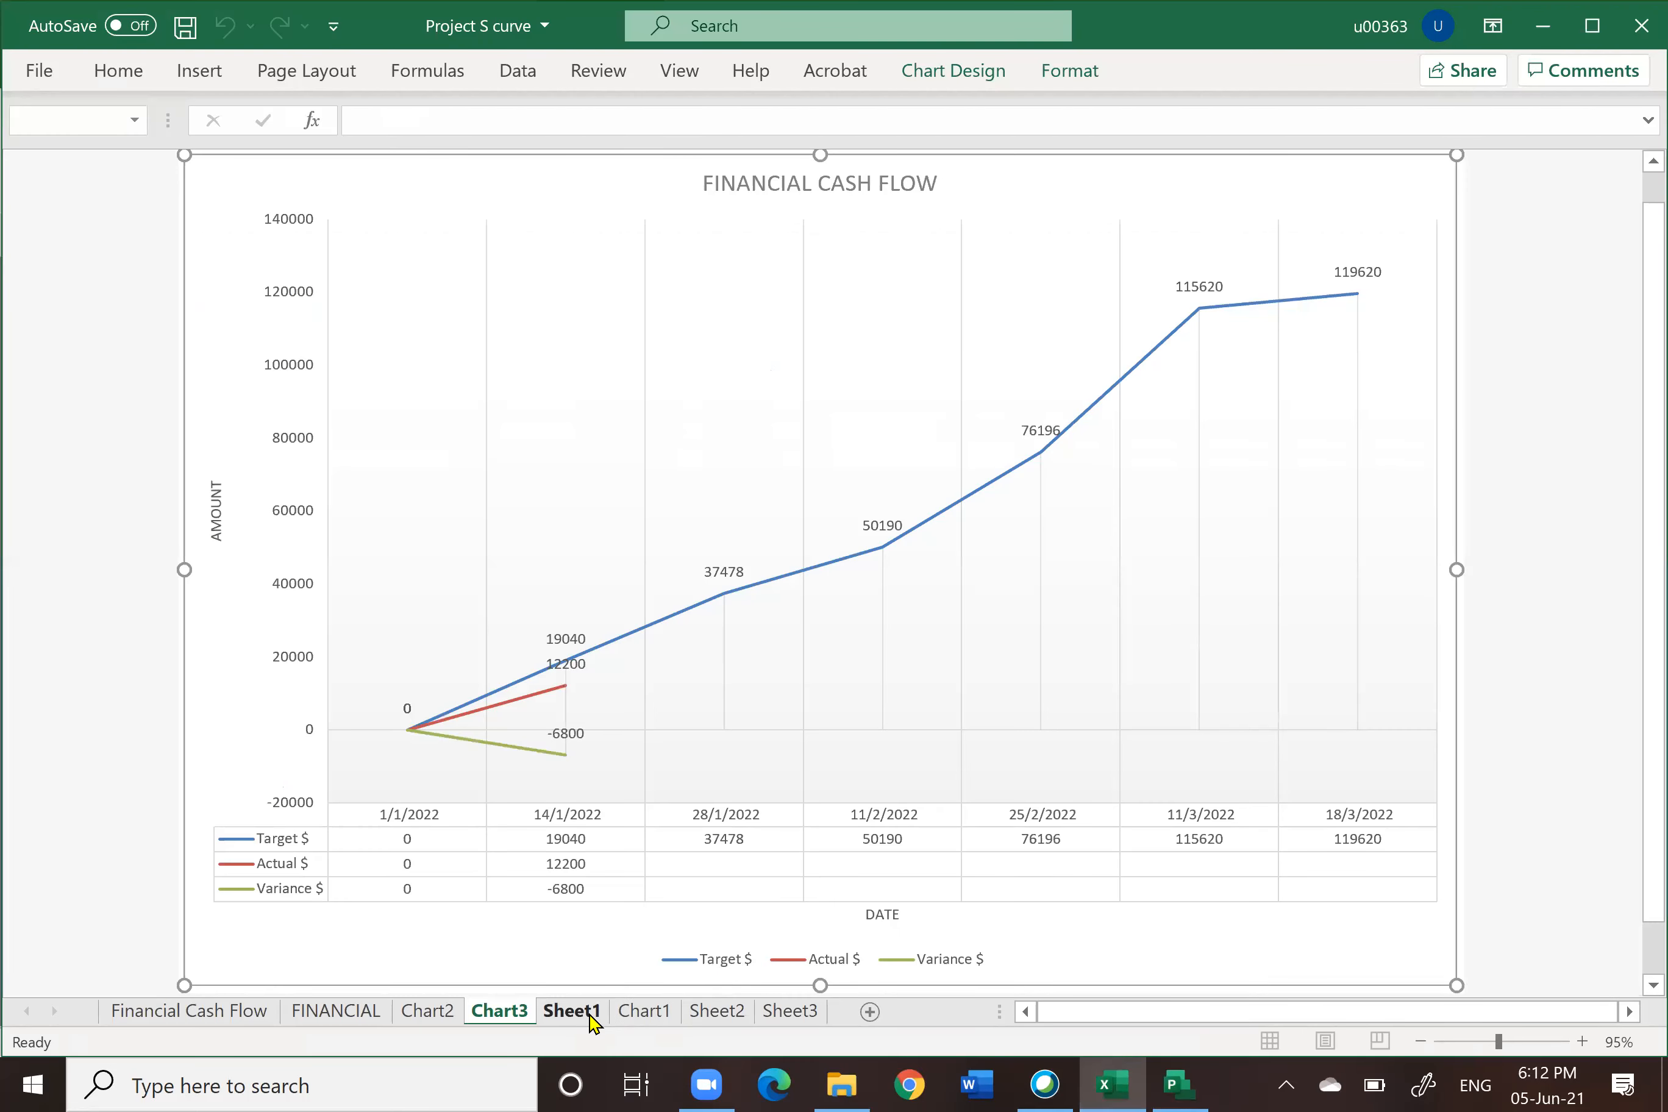
click(588, 1013)
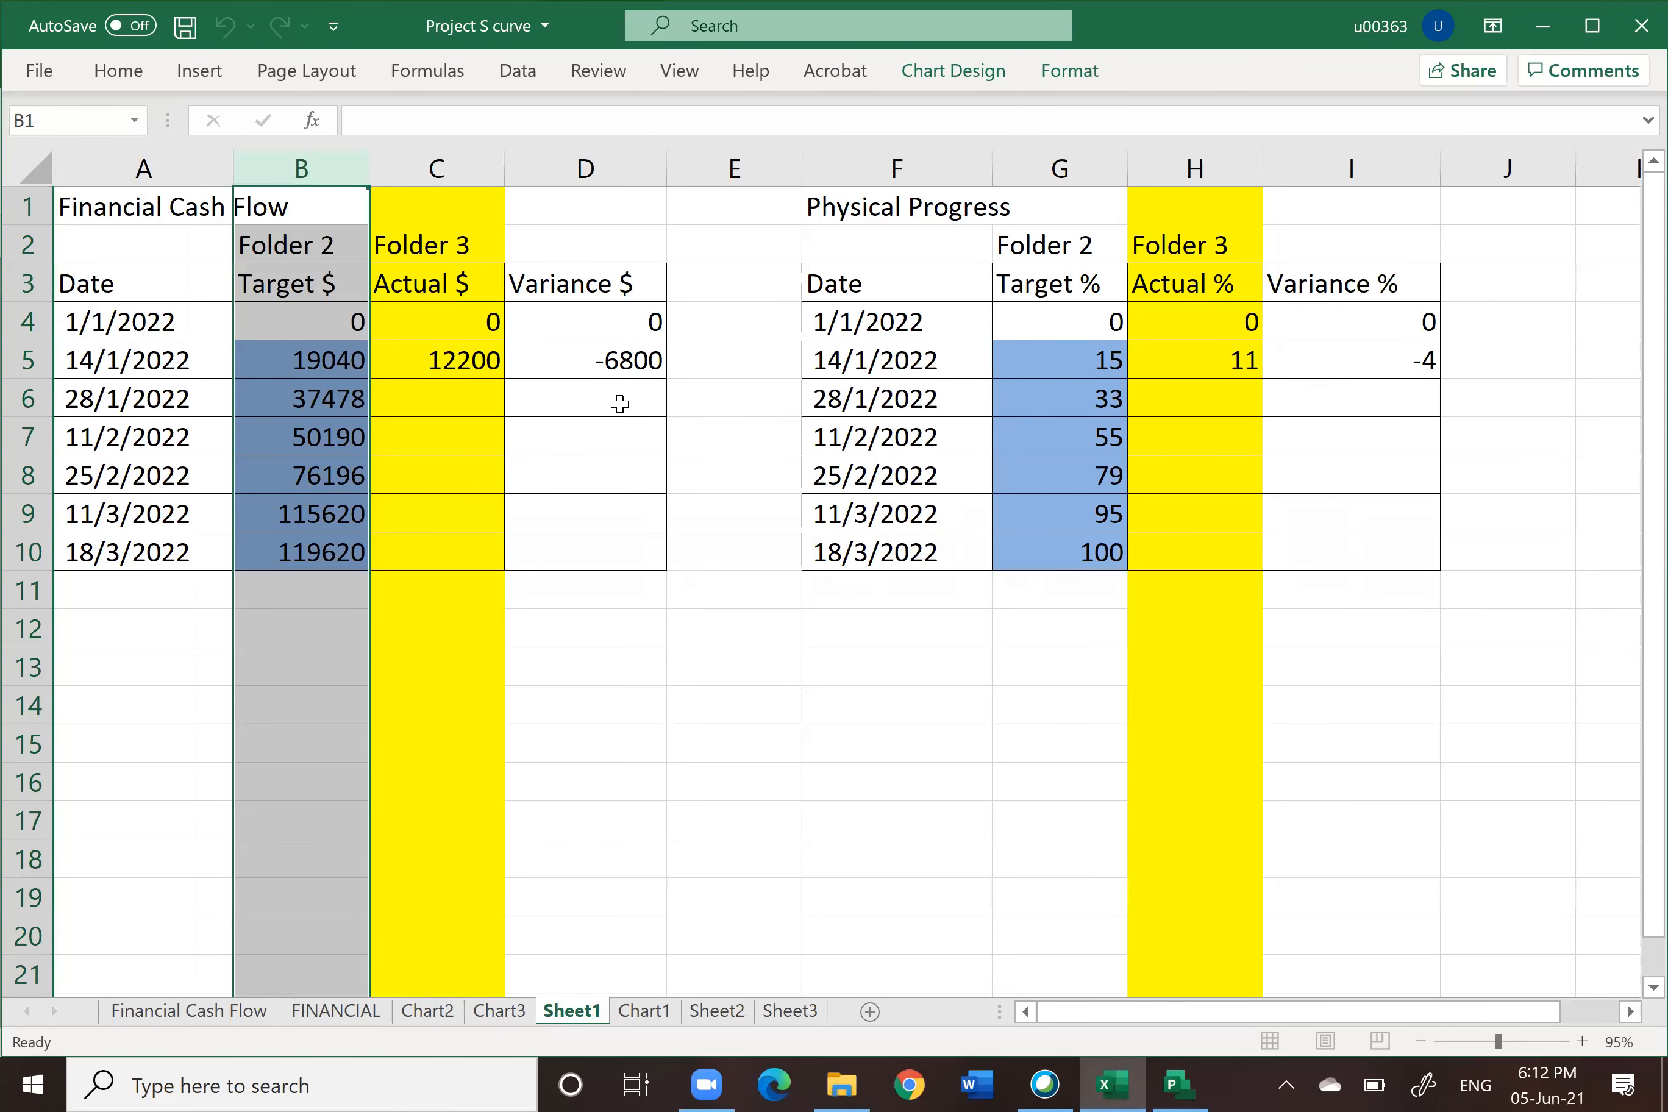
click(445, 167)
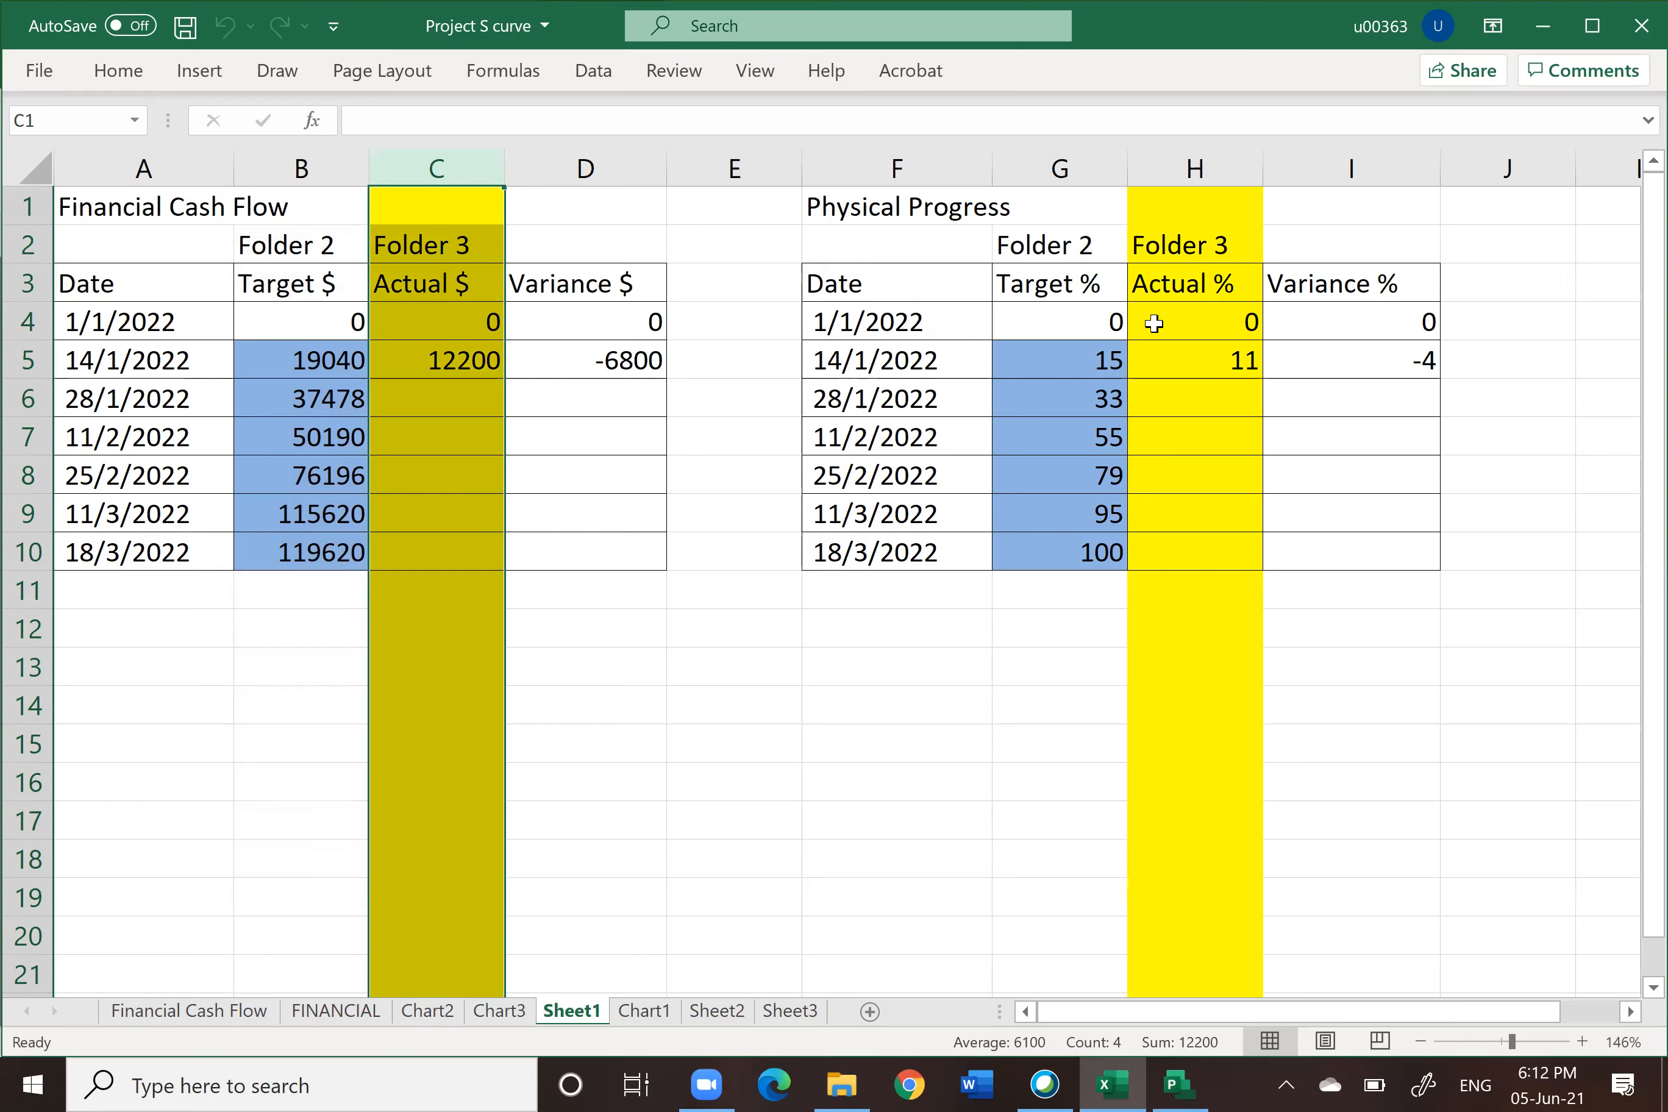
click(1192, 167)
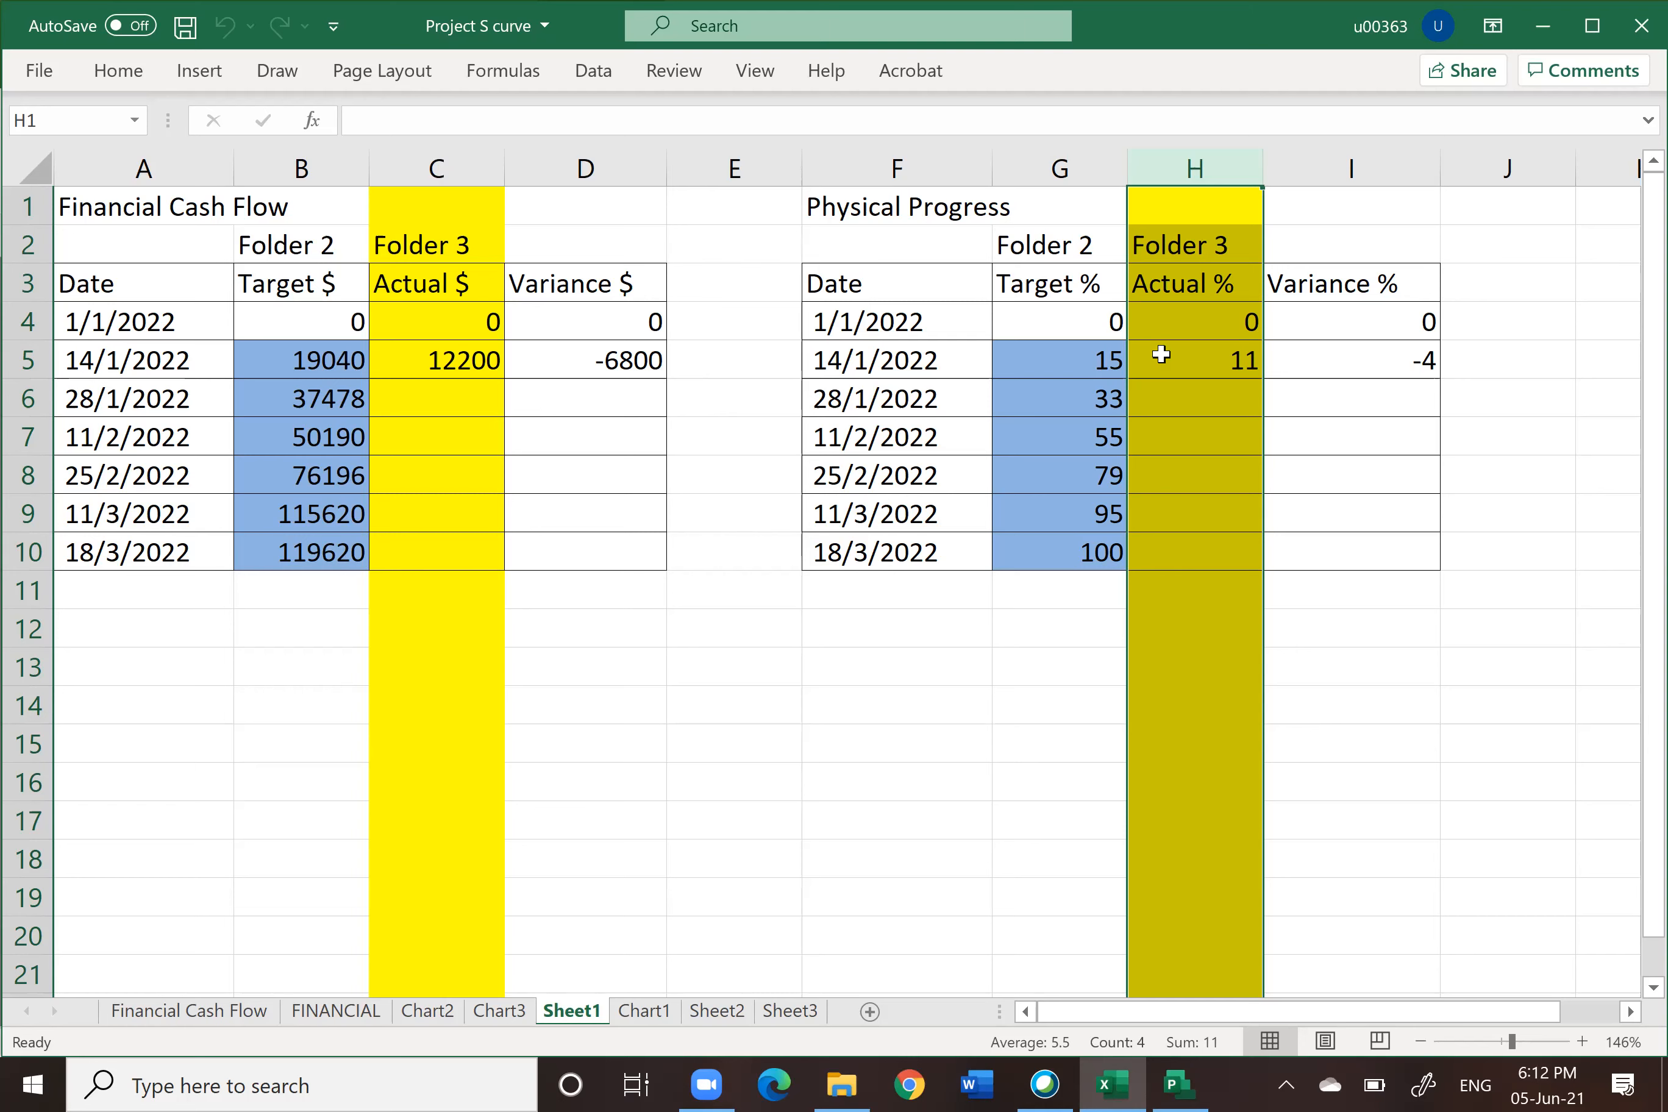
click(569, 268)
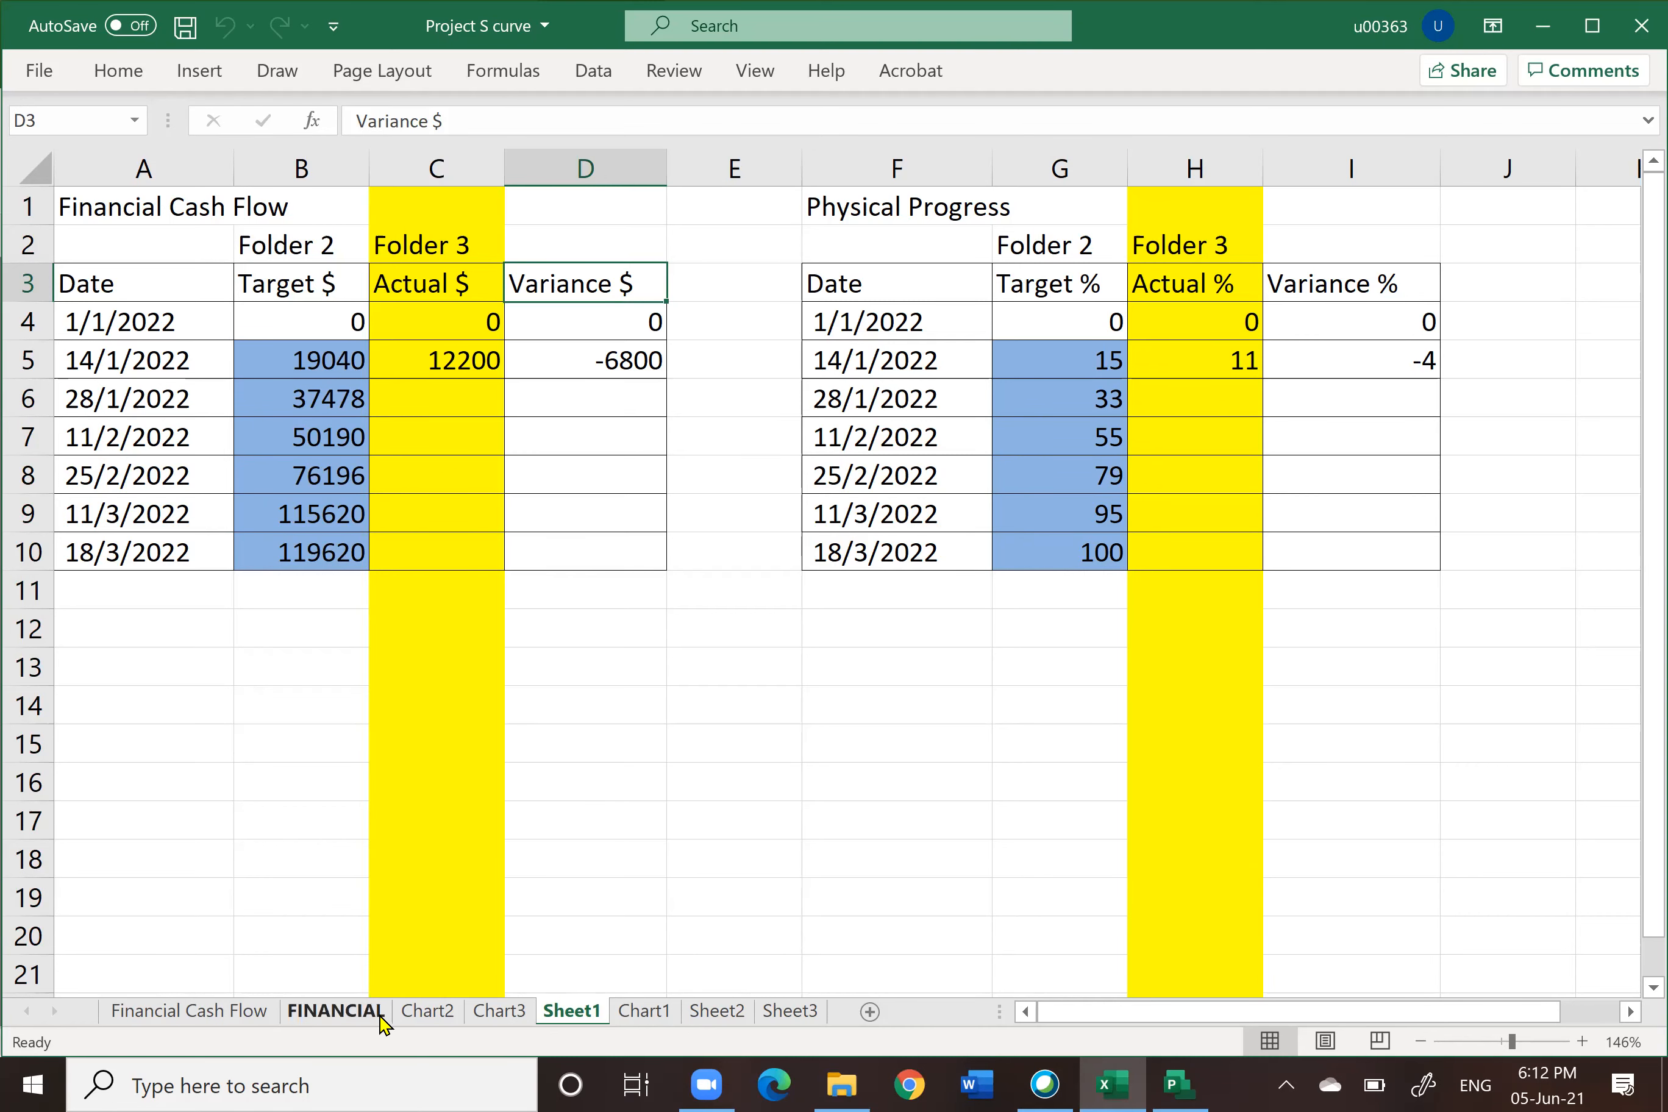
click(424, 1011)
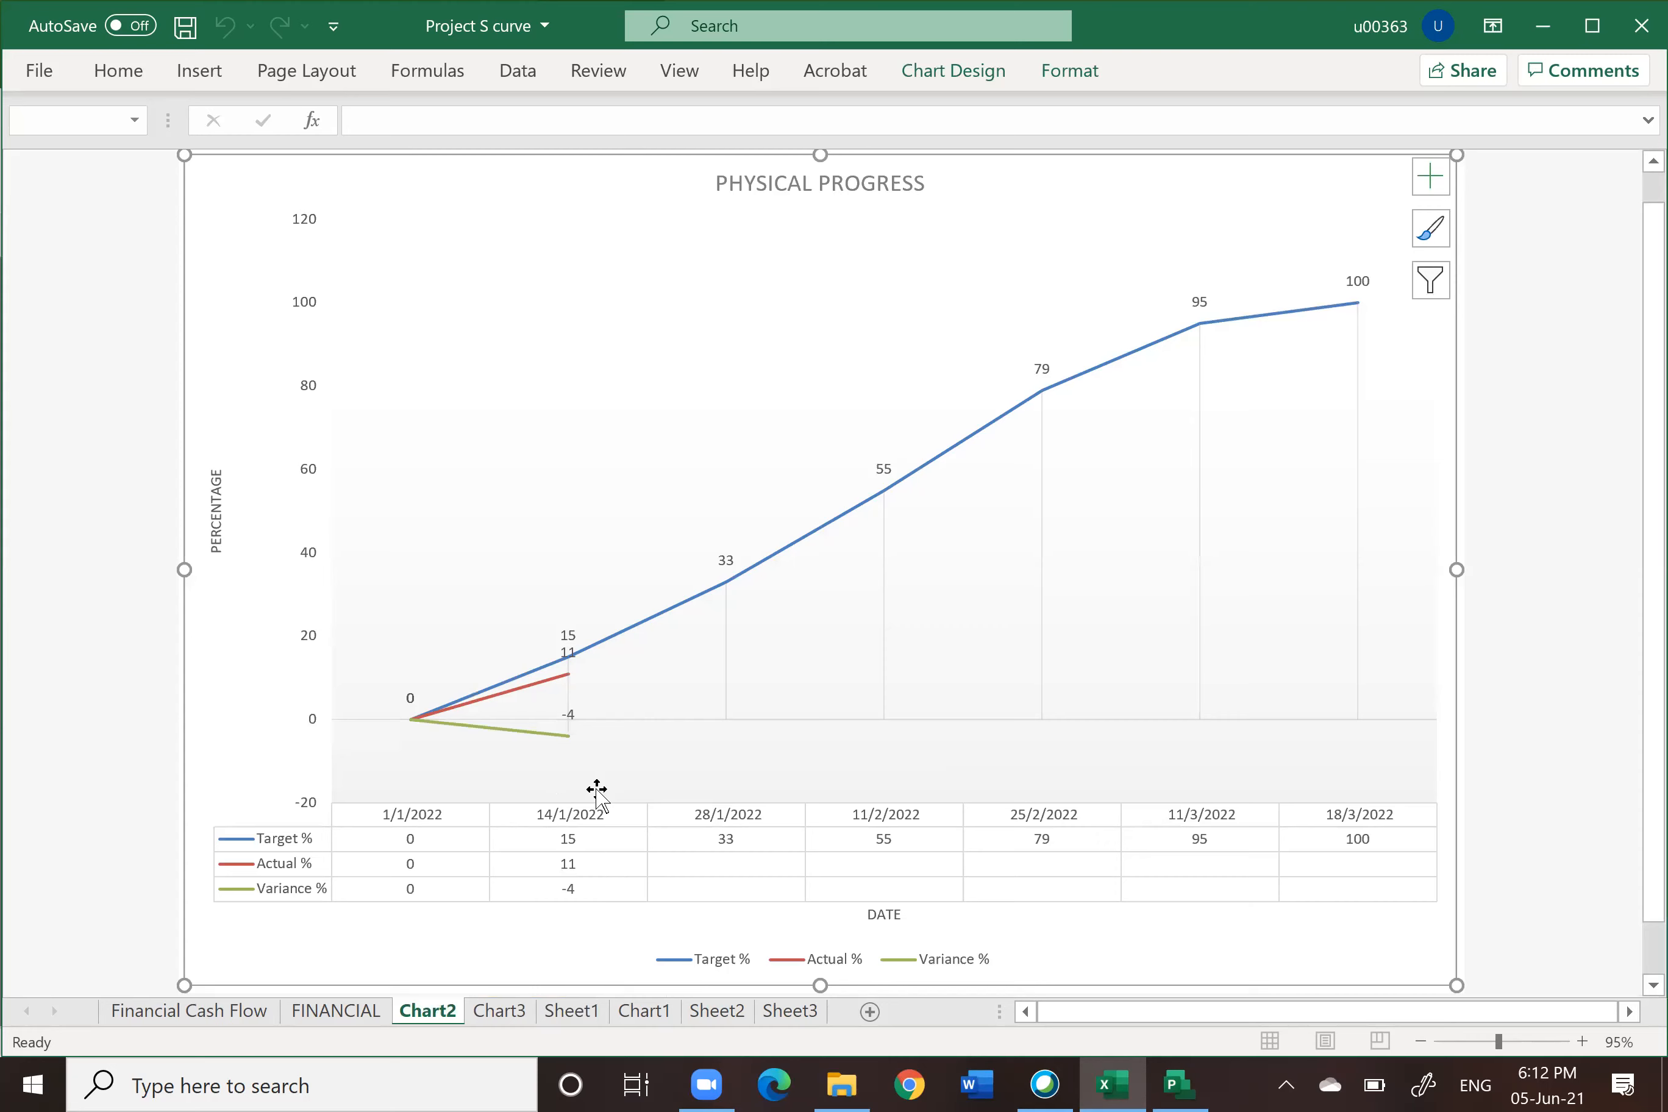
click(640, 1013)
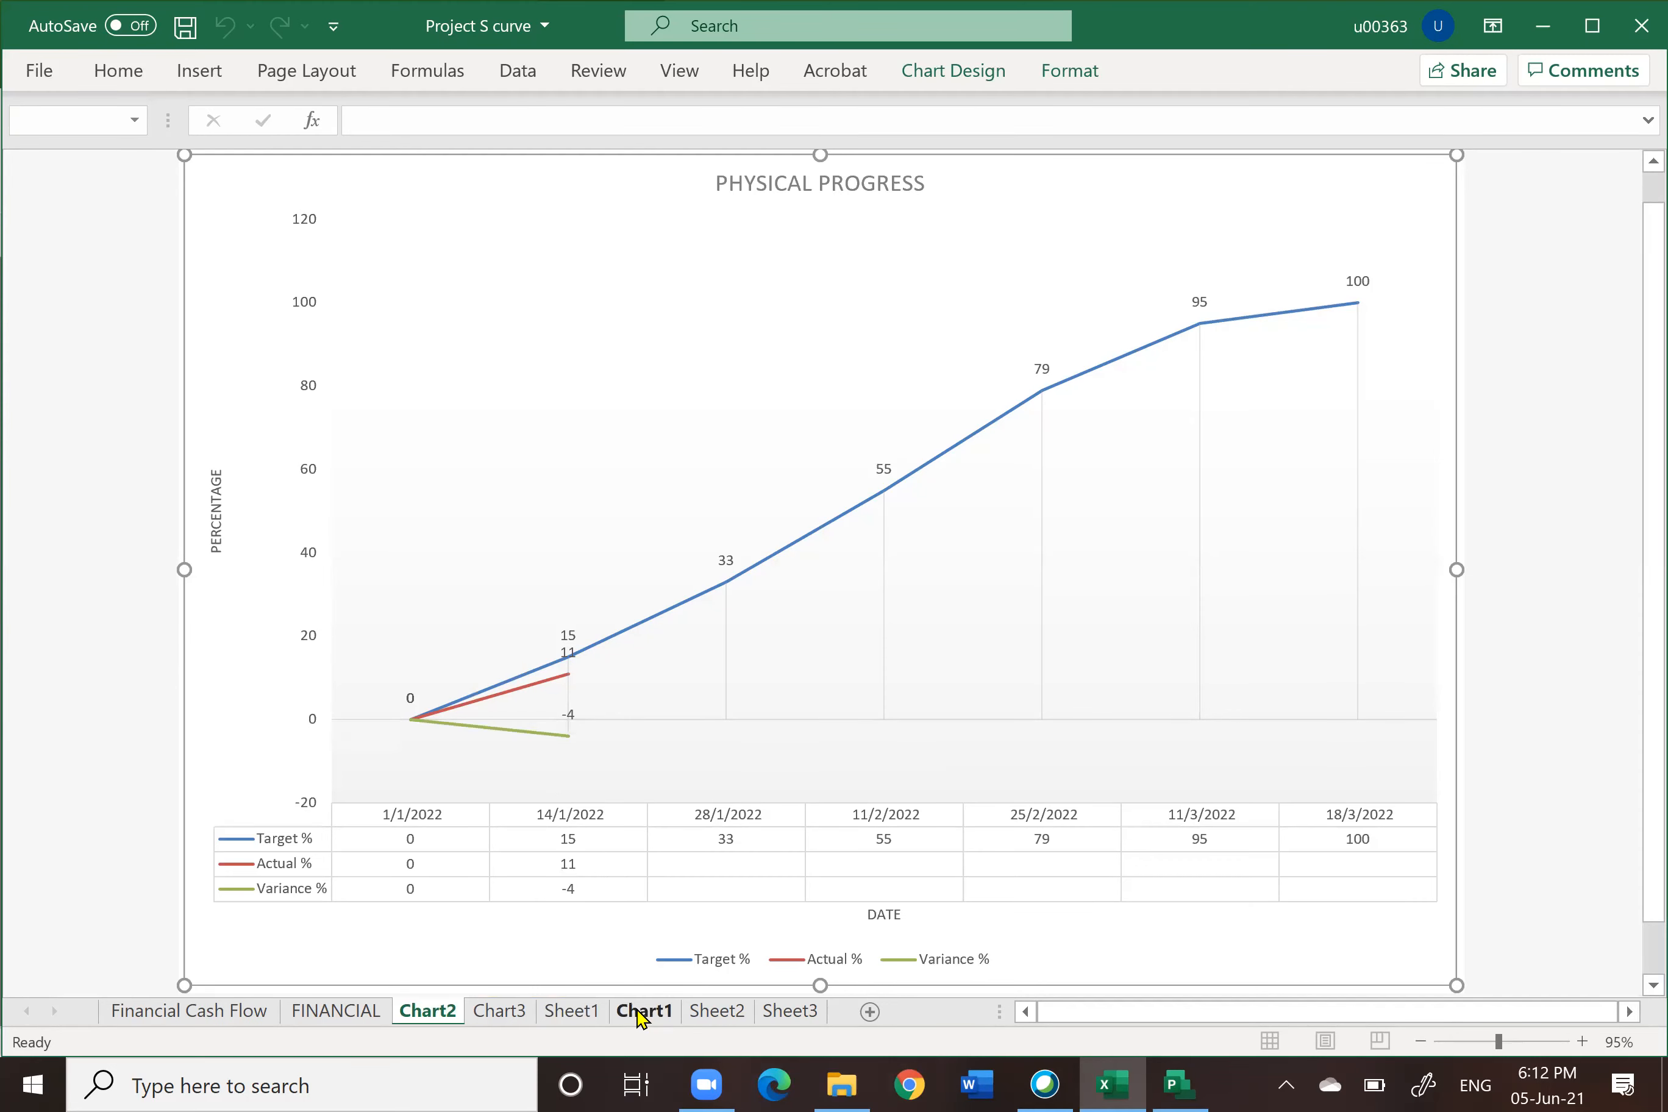
click(700, 1013)
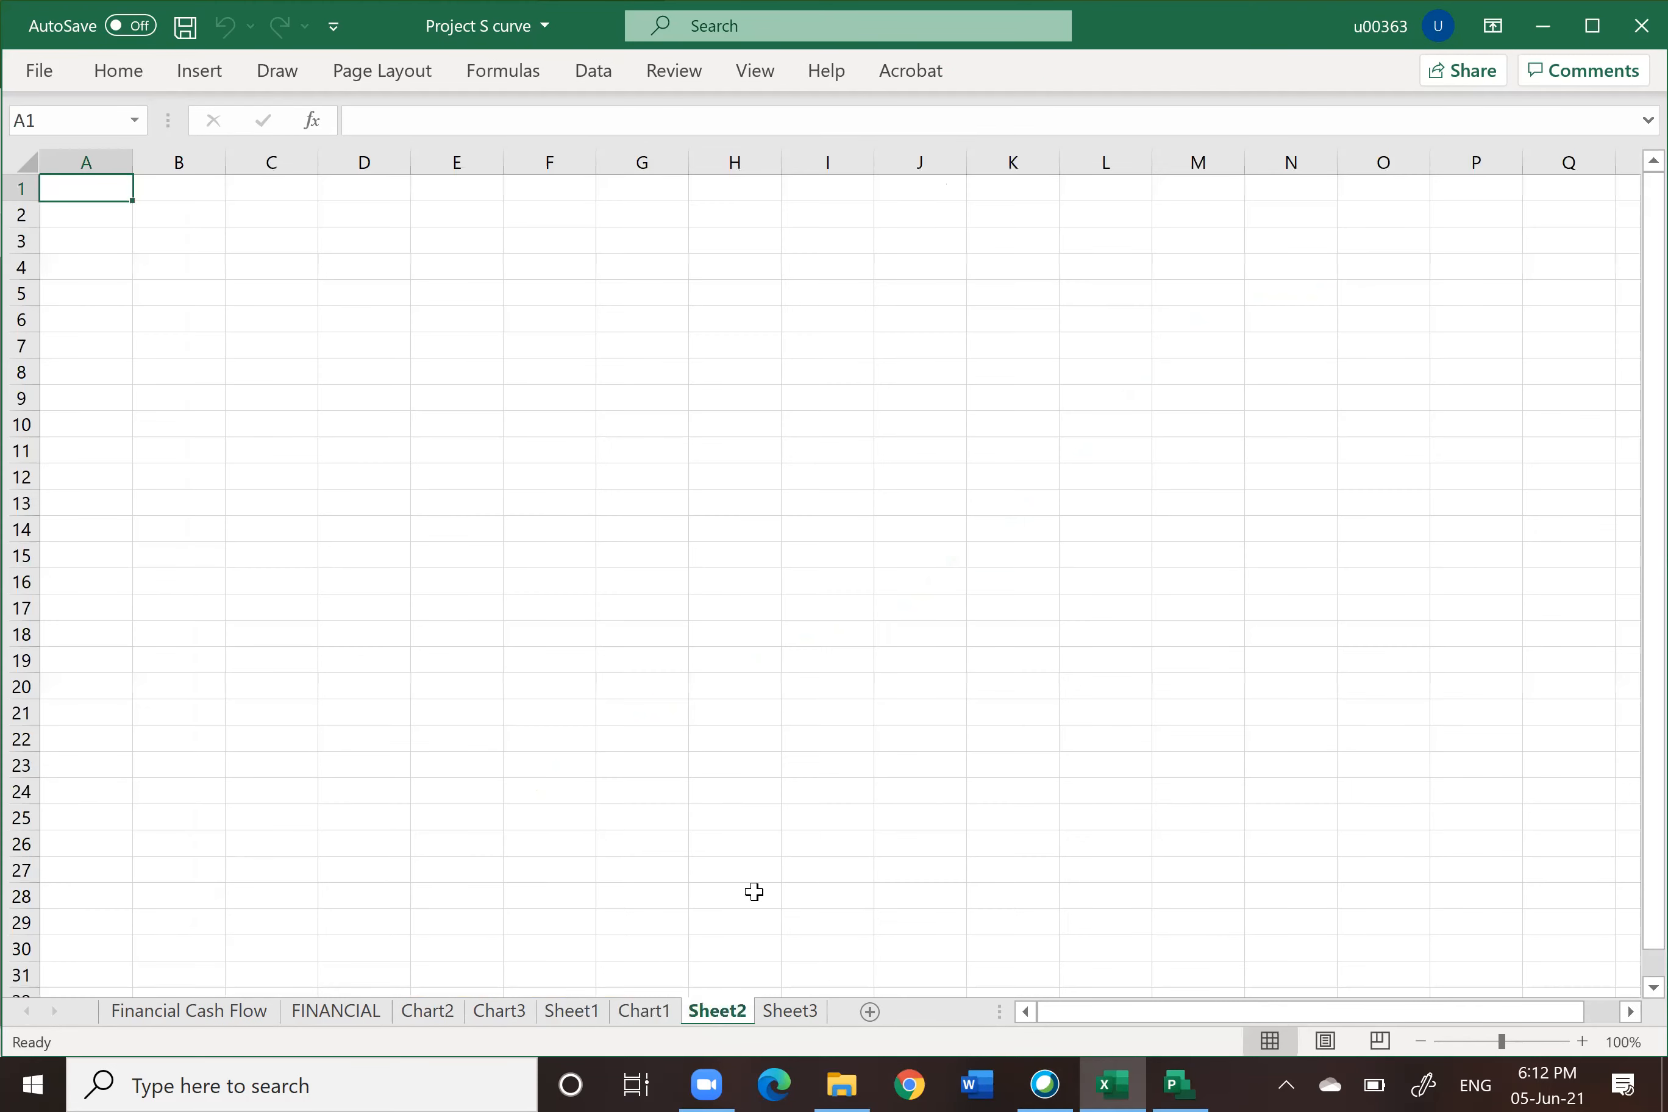
click(578, 1012)
click(728, 894)
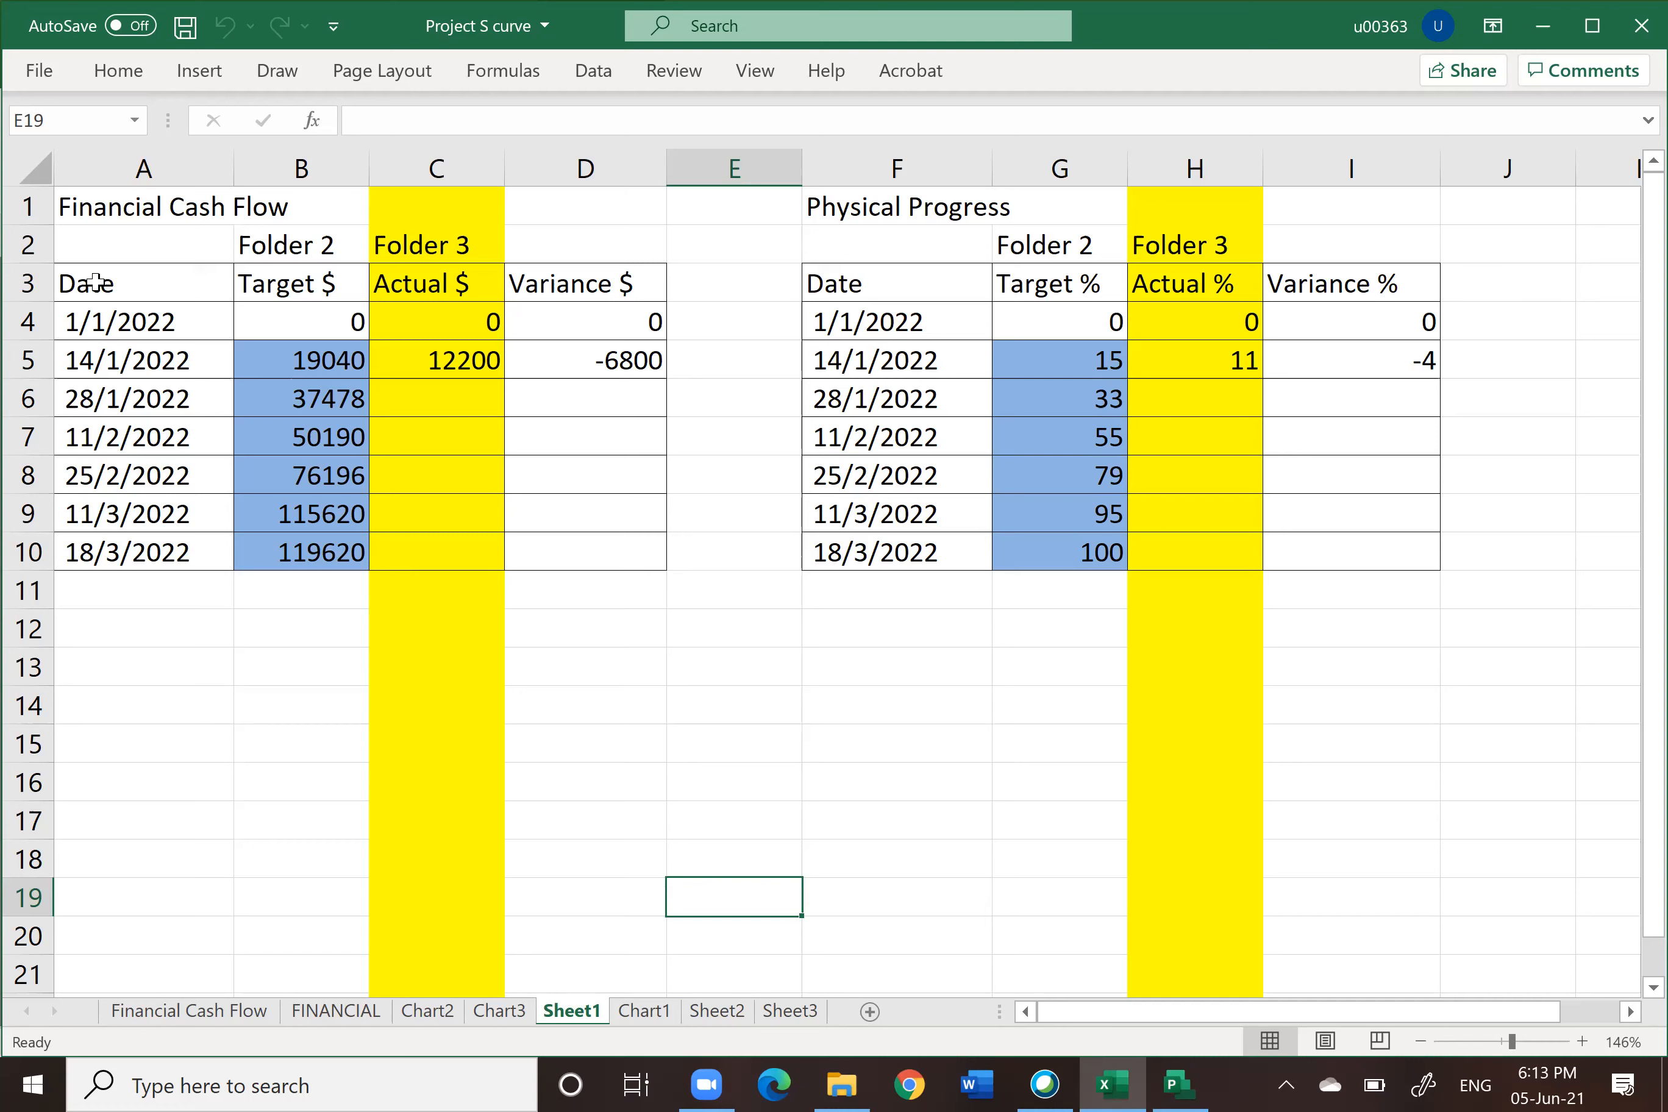
drag(138, 281, 631, 570)
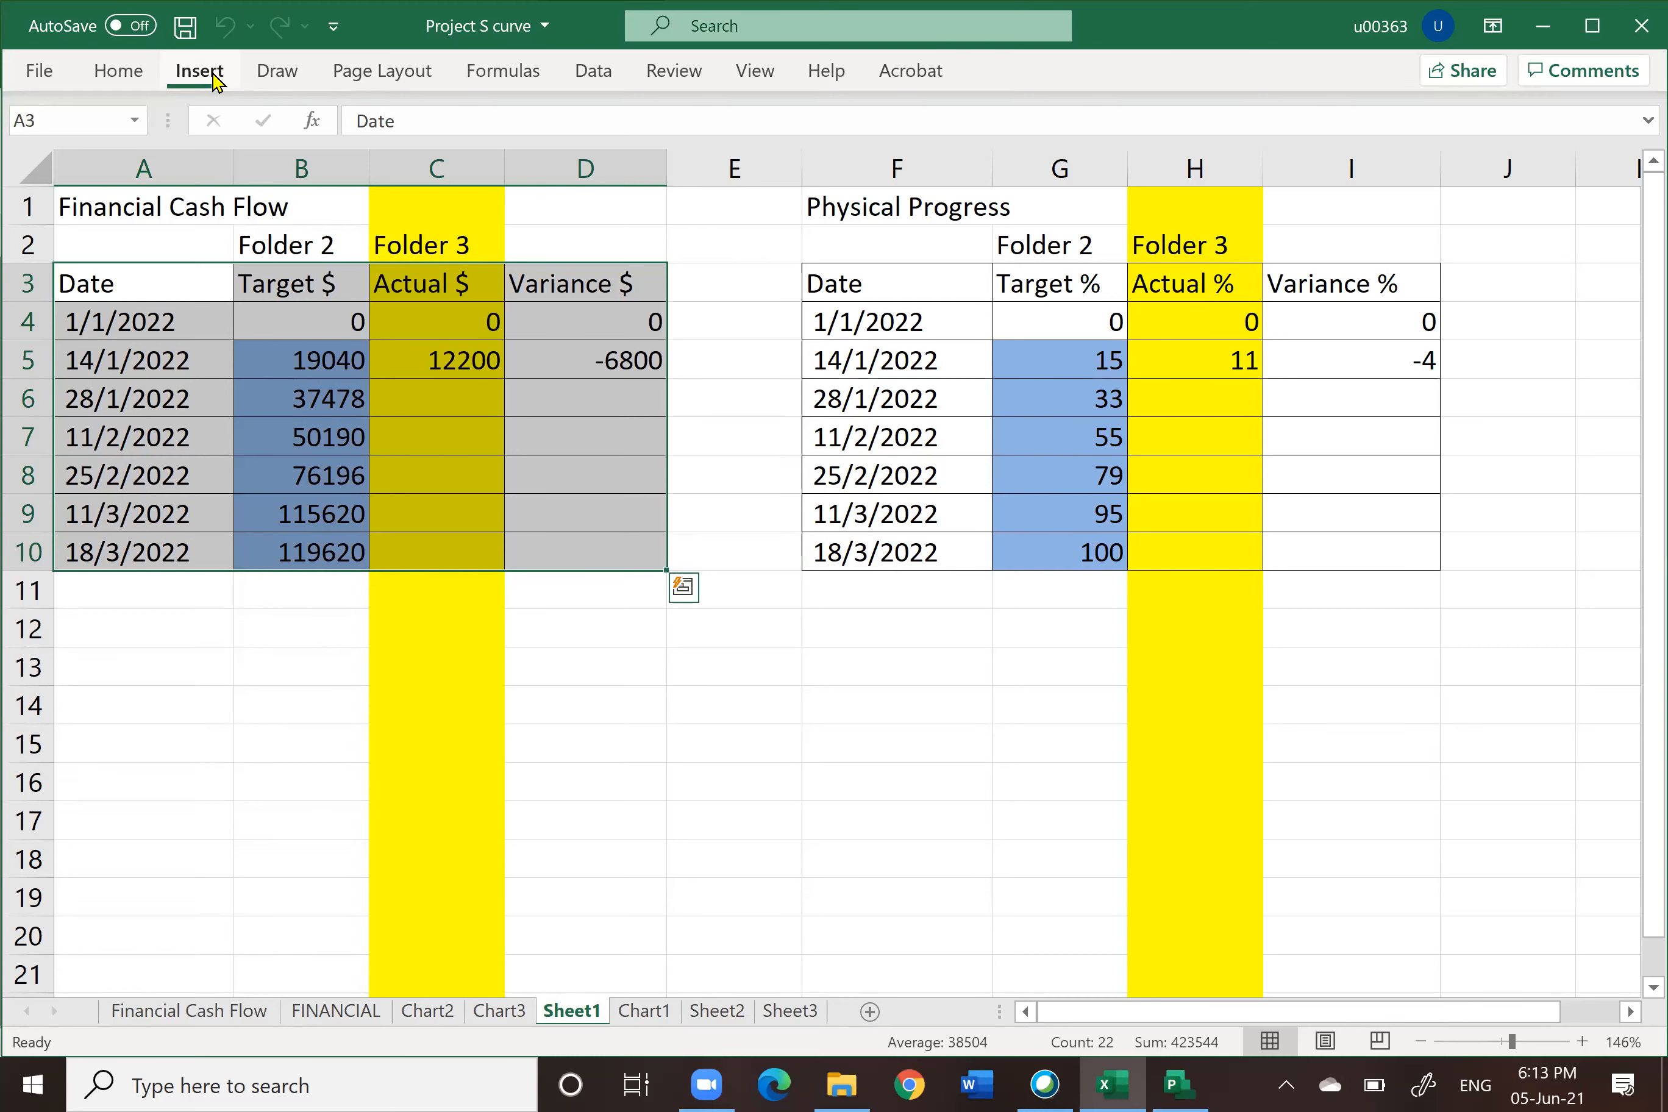
click(202, 72)
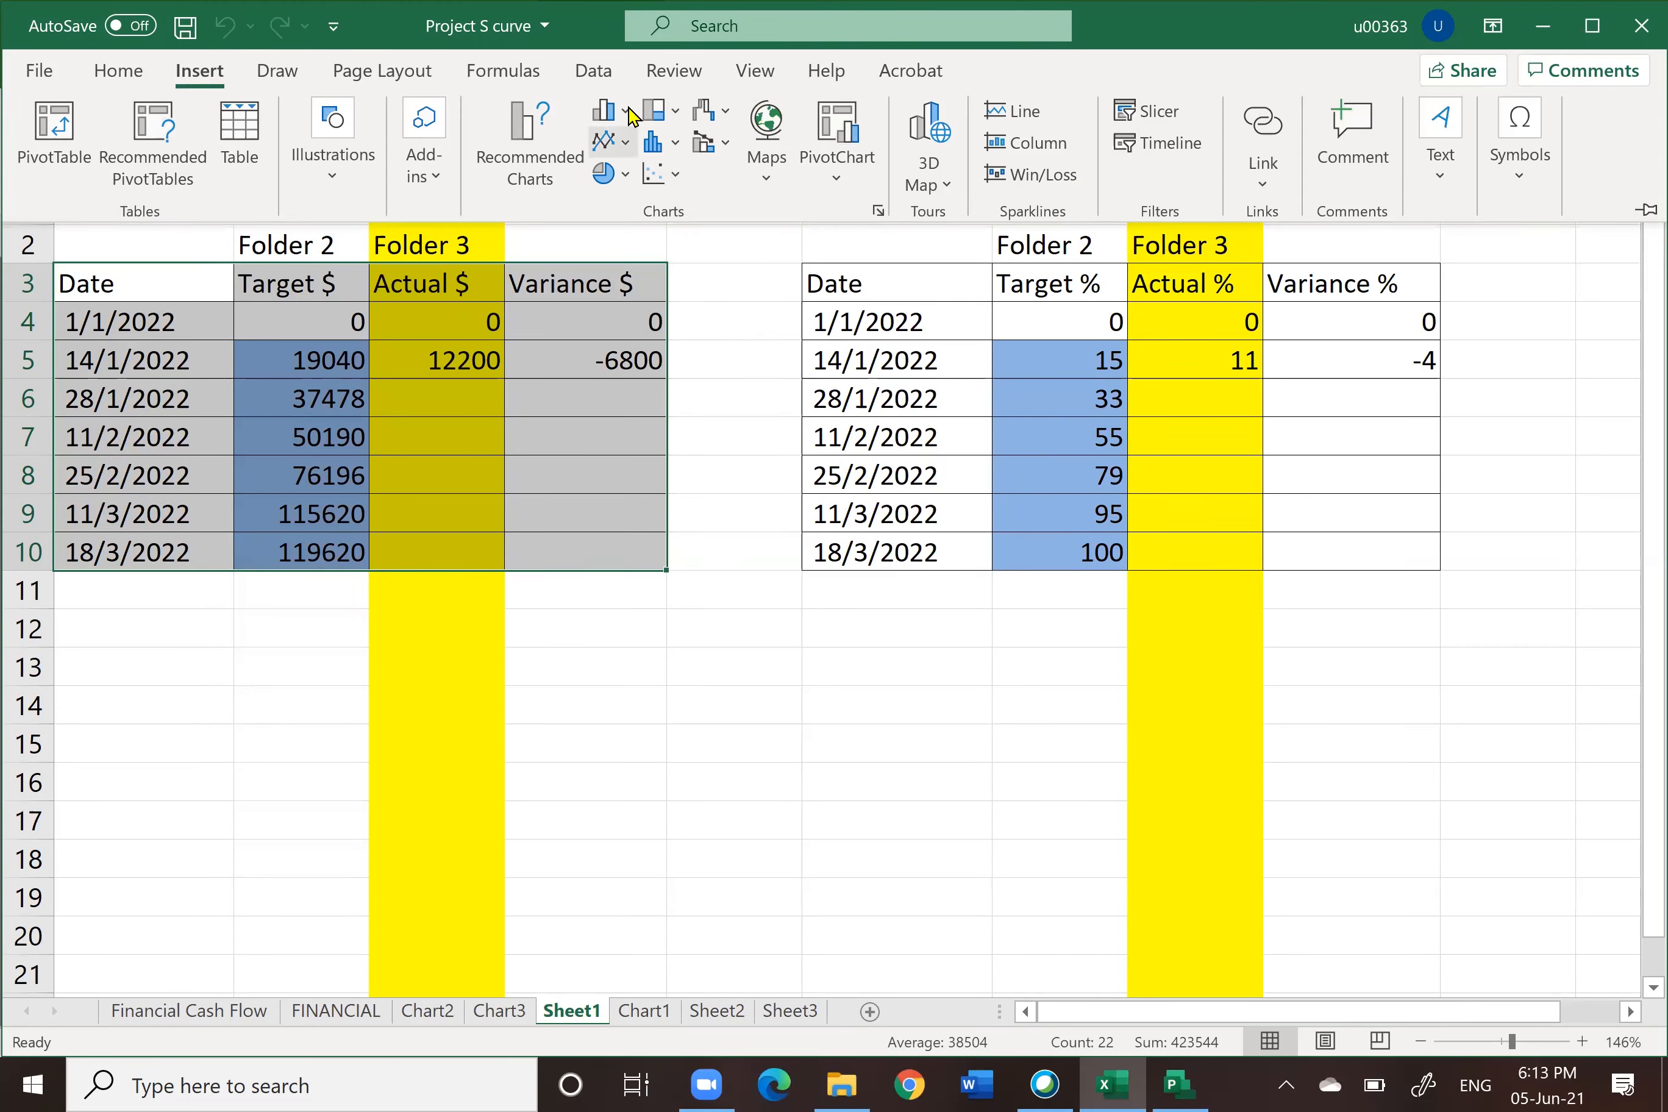
click(822, 707)
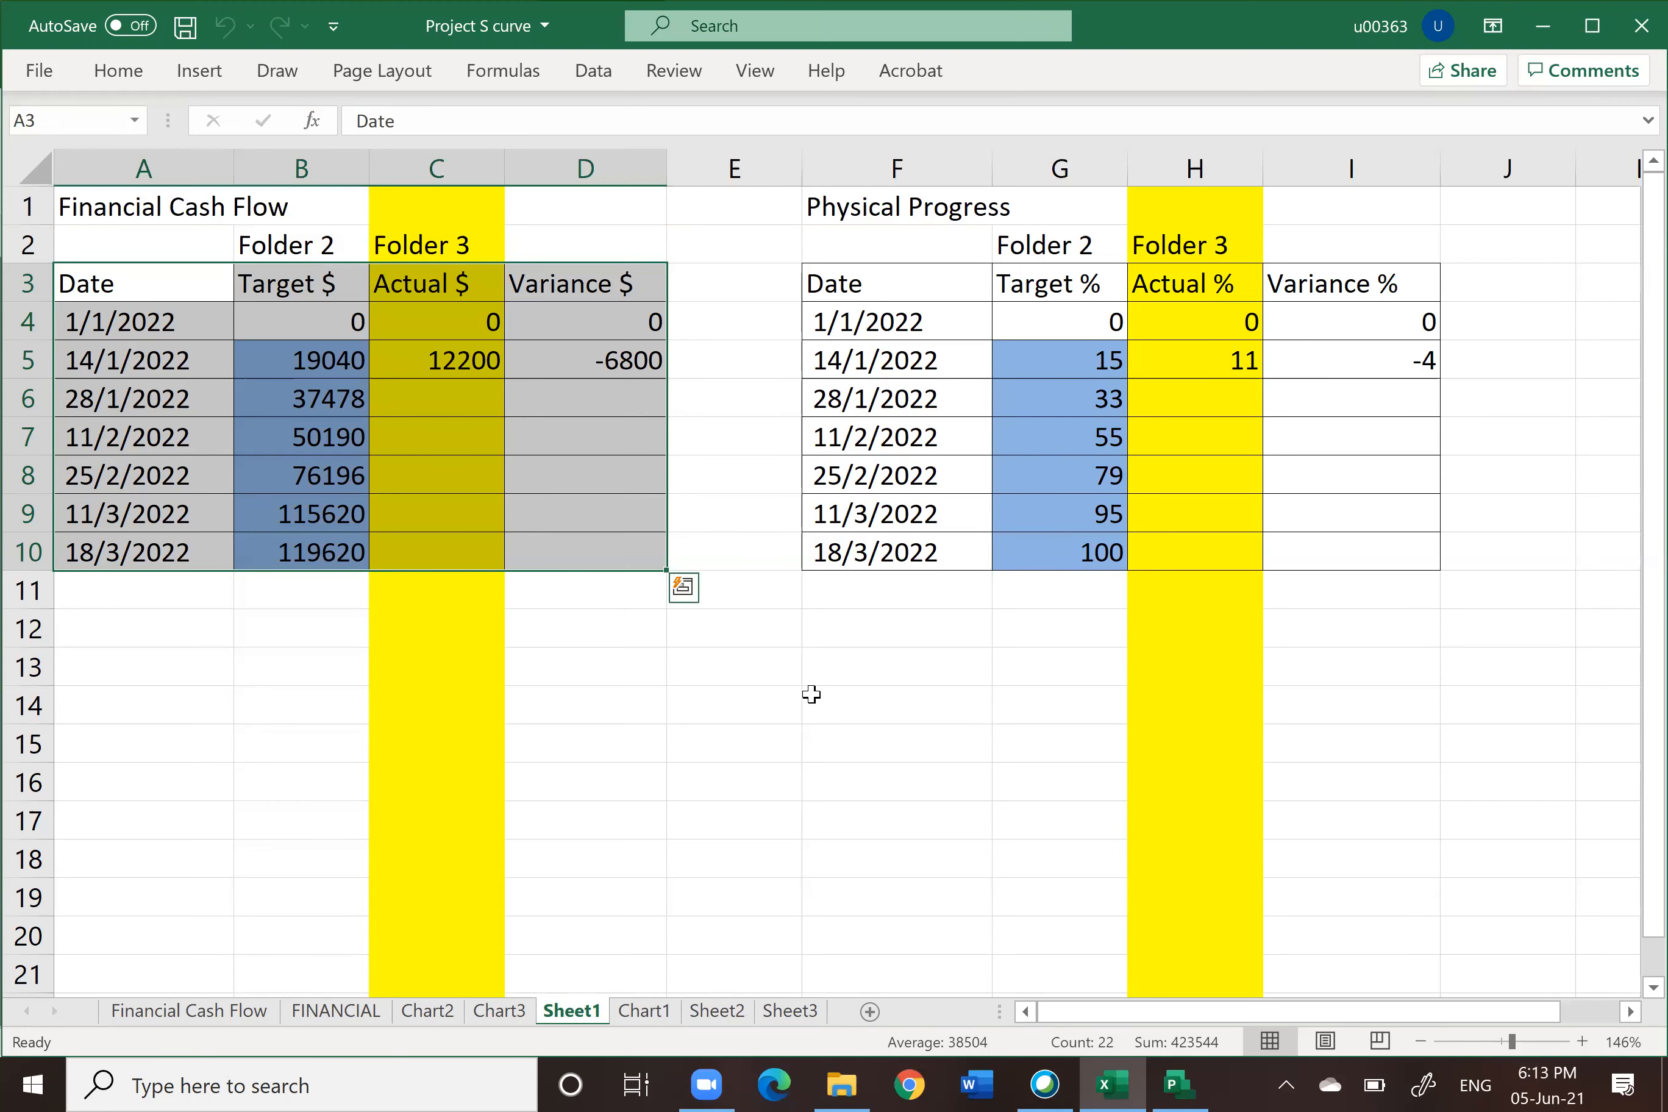
Step: Examine the Physical Progress S-curve chart
click(433, 1015)
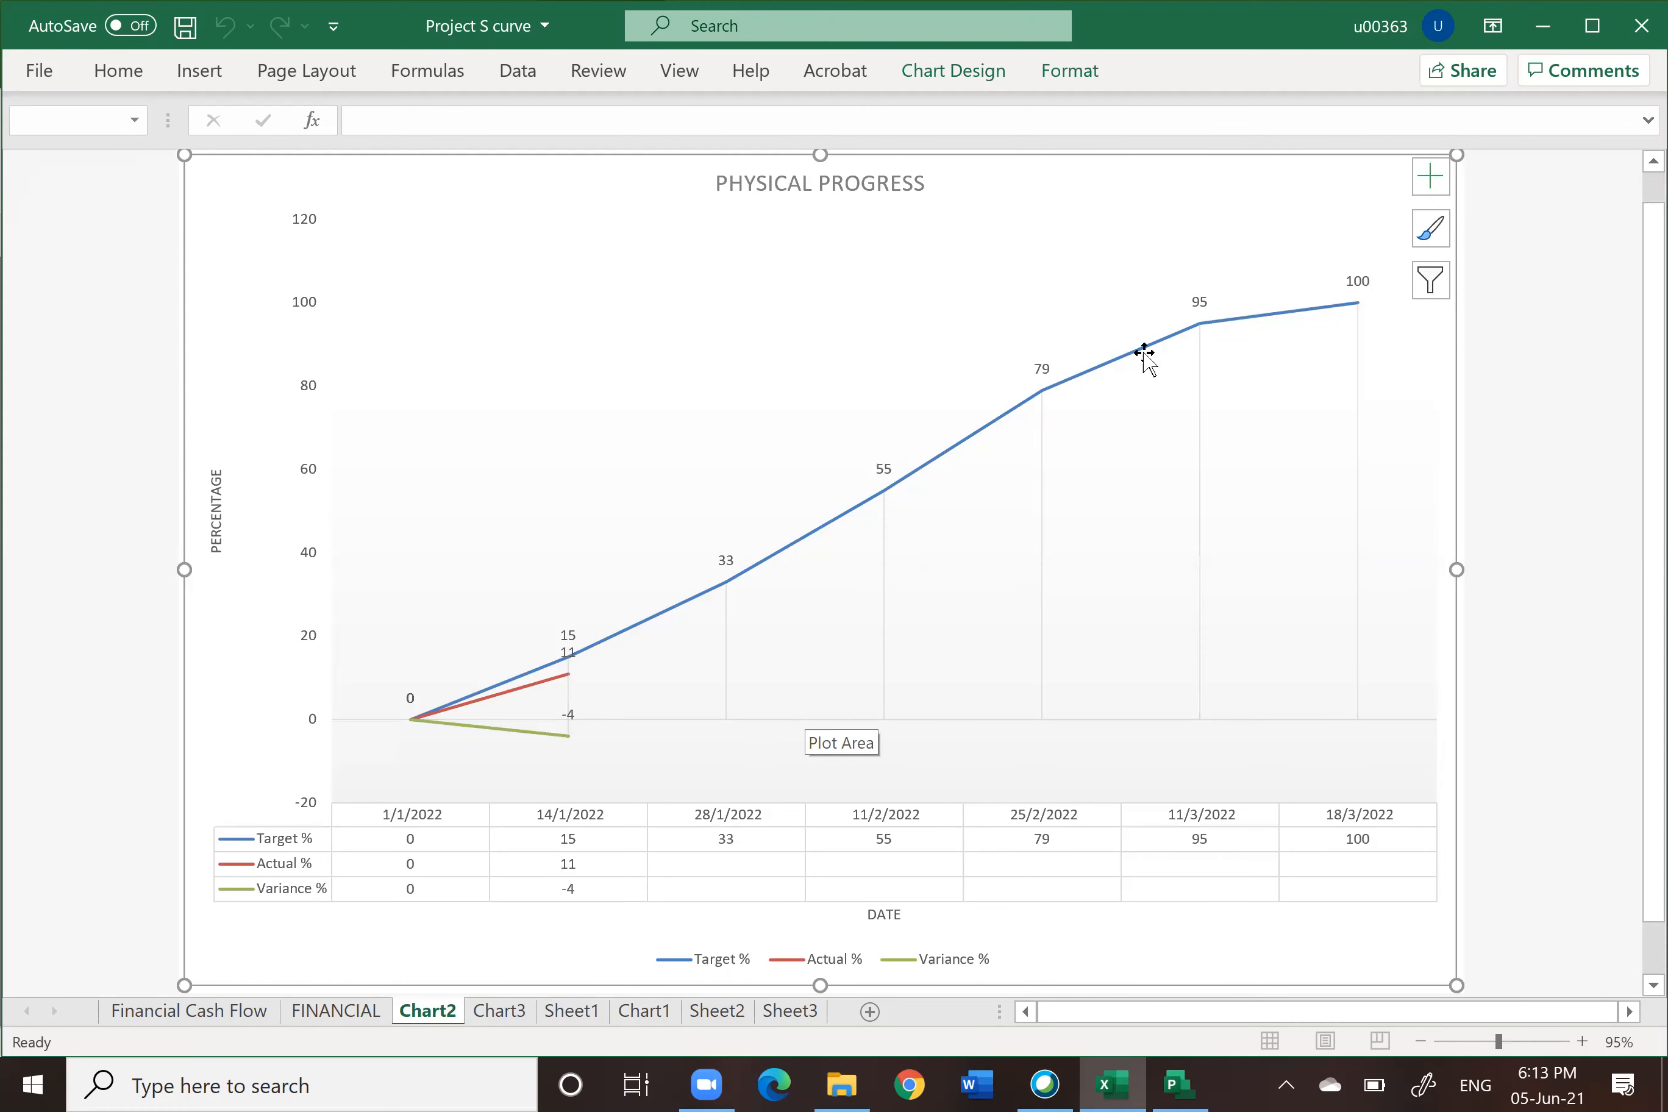
mouse_move(1149, 363)
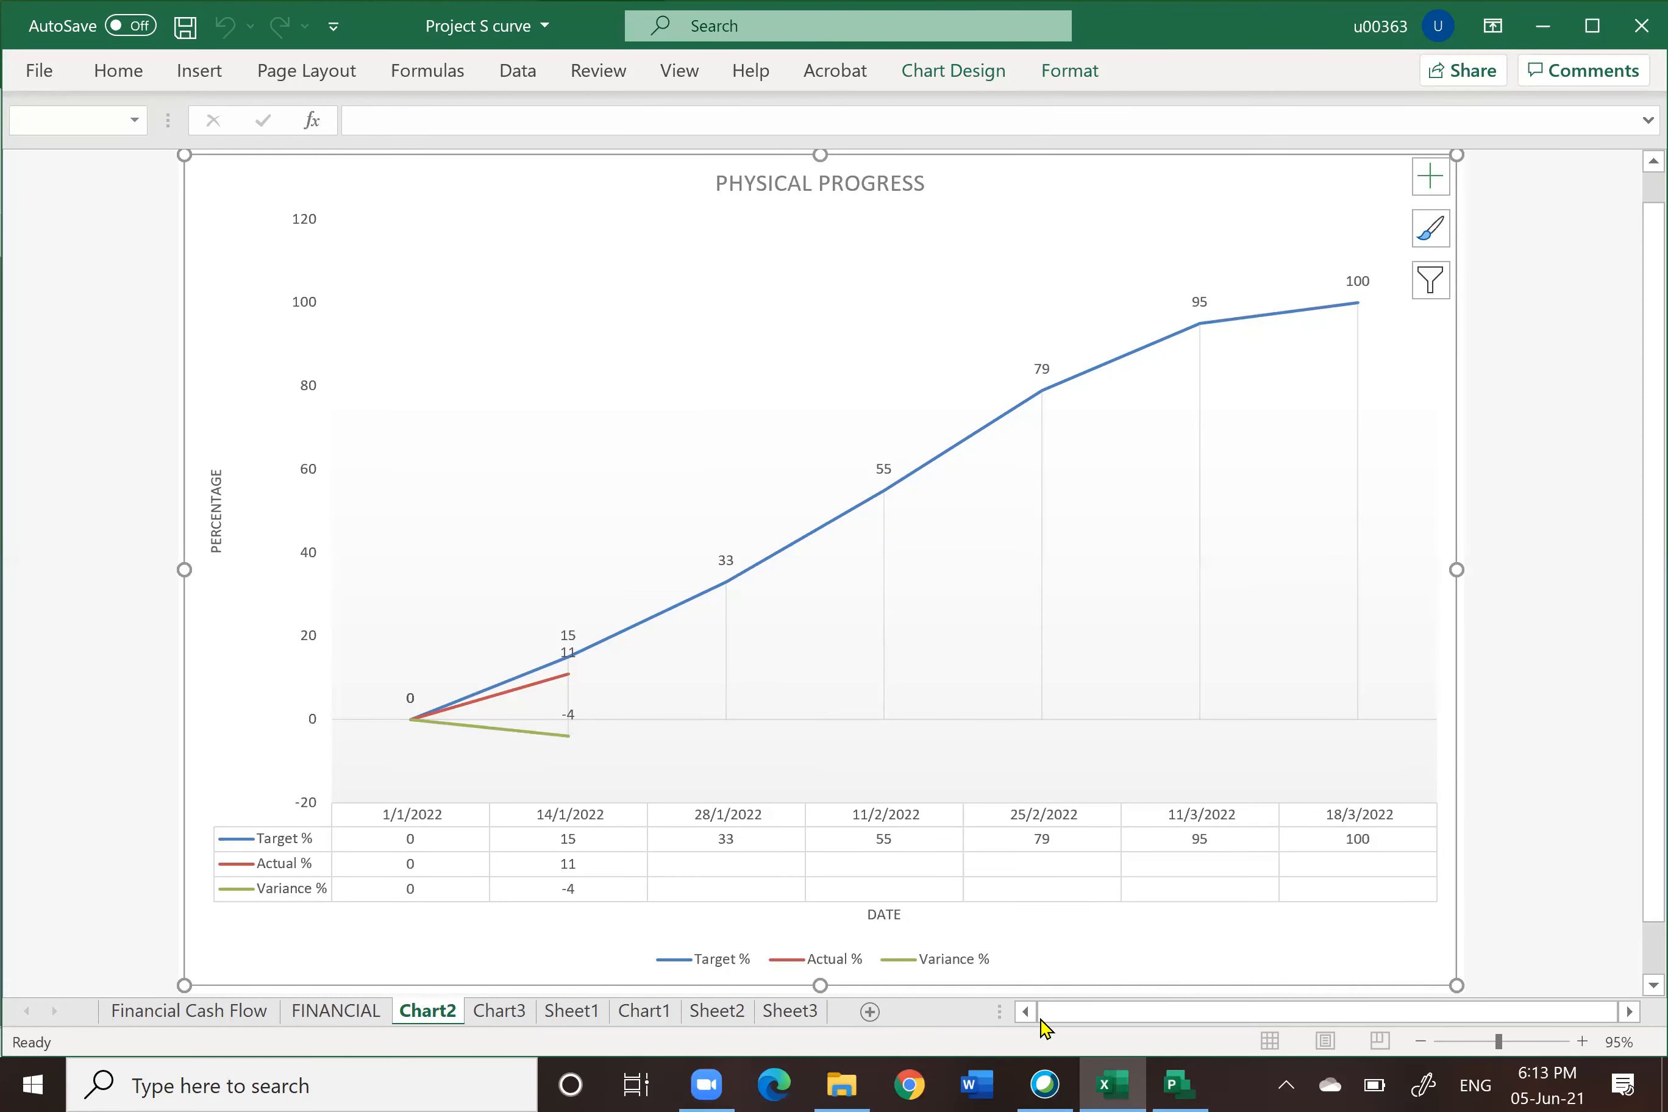
Step: Return to Project and save the file as RAHIM_A_14JAN in the 3. ACTUAL folder
click(1181, 1085)
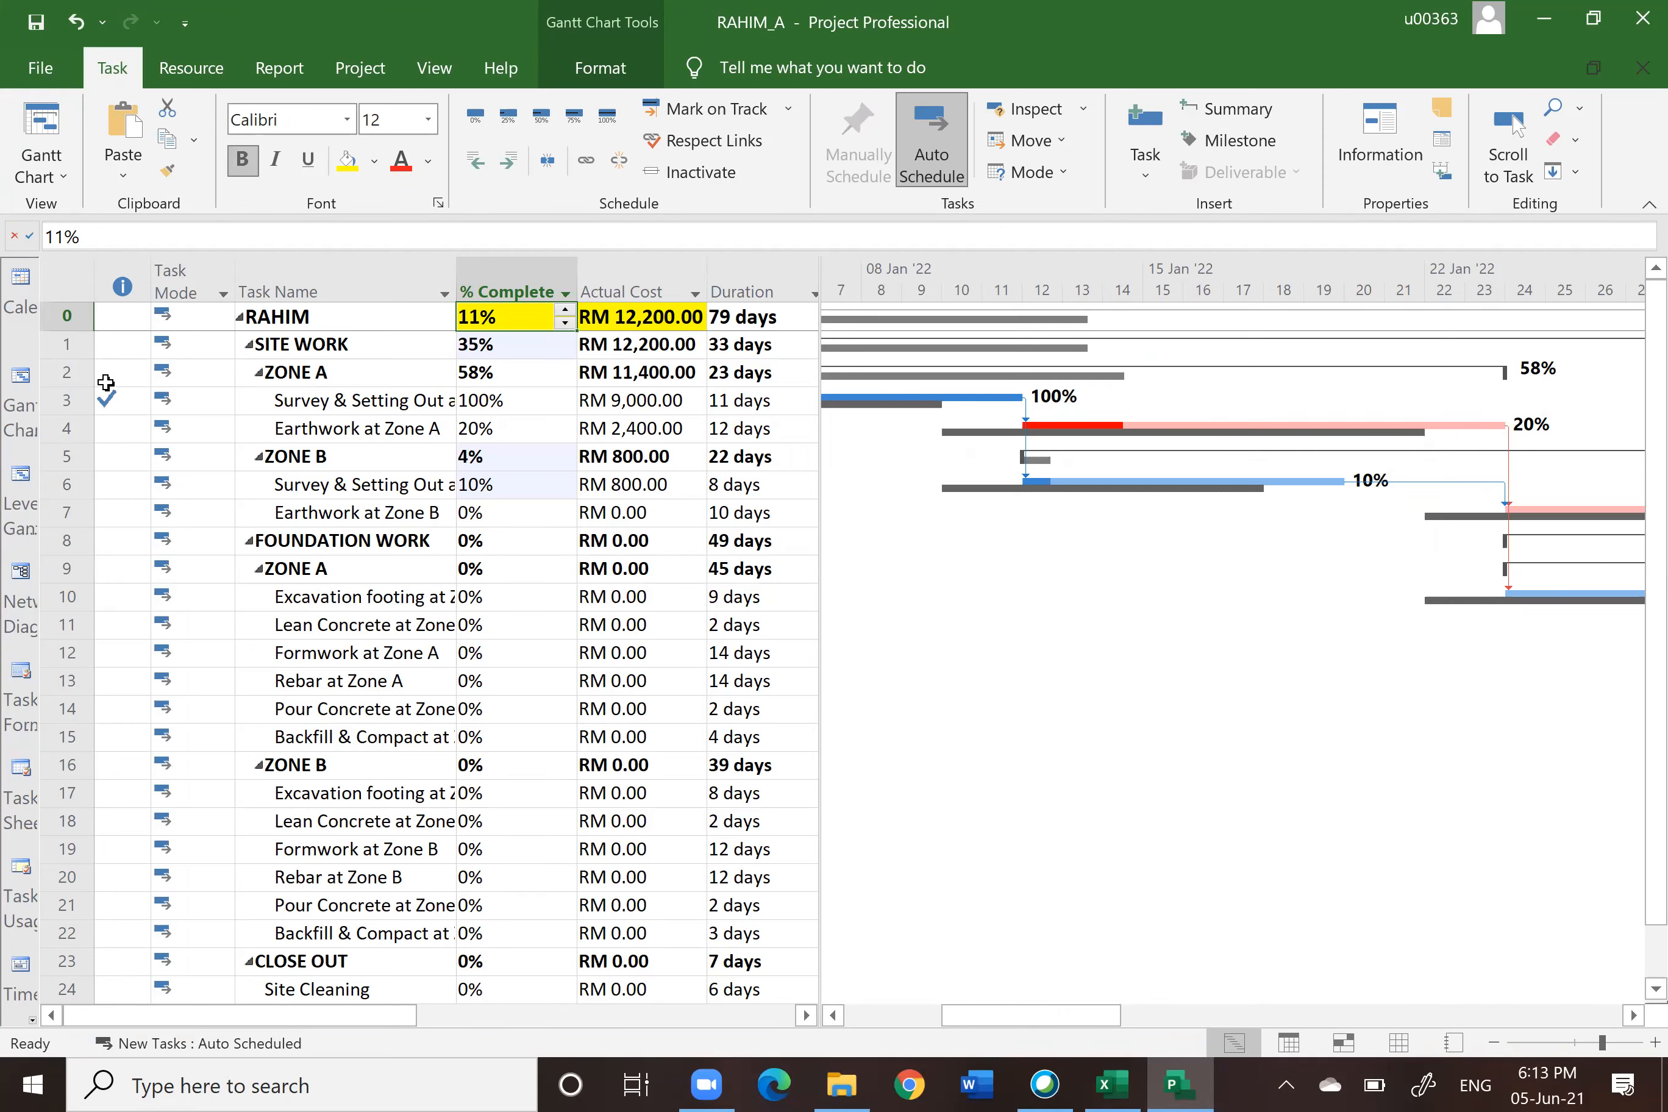
click(40, 68)
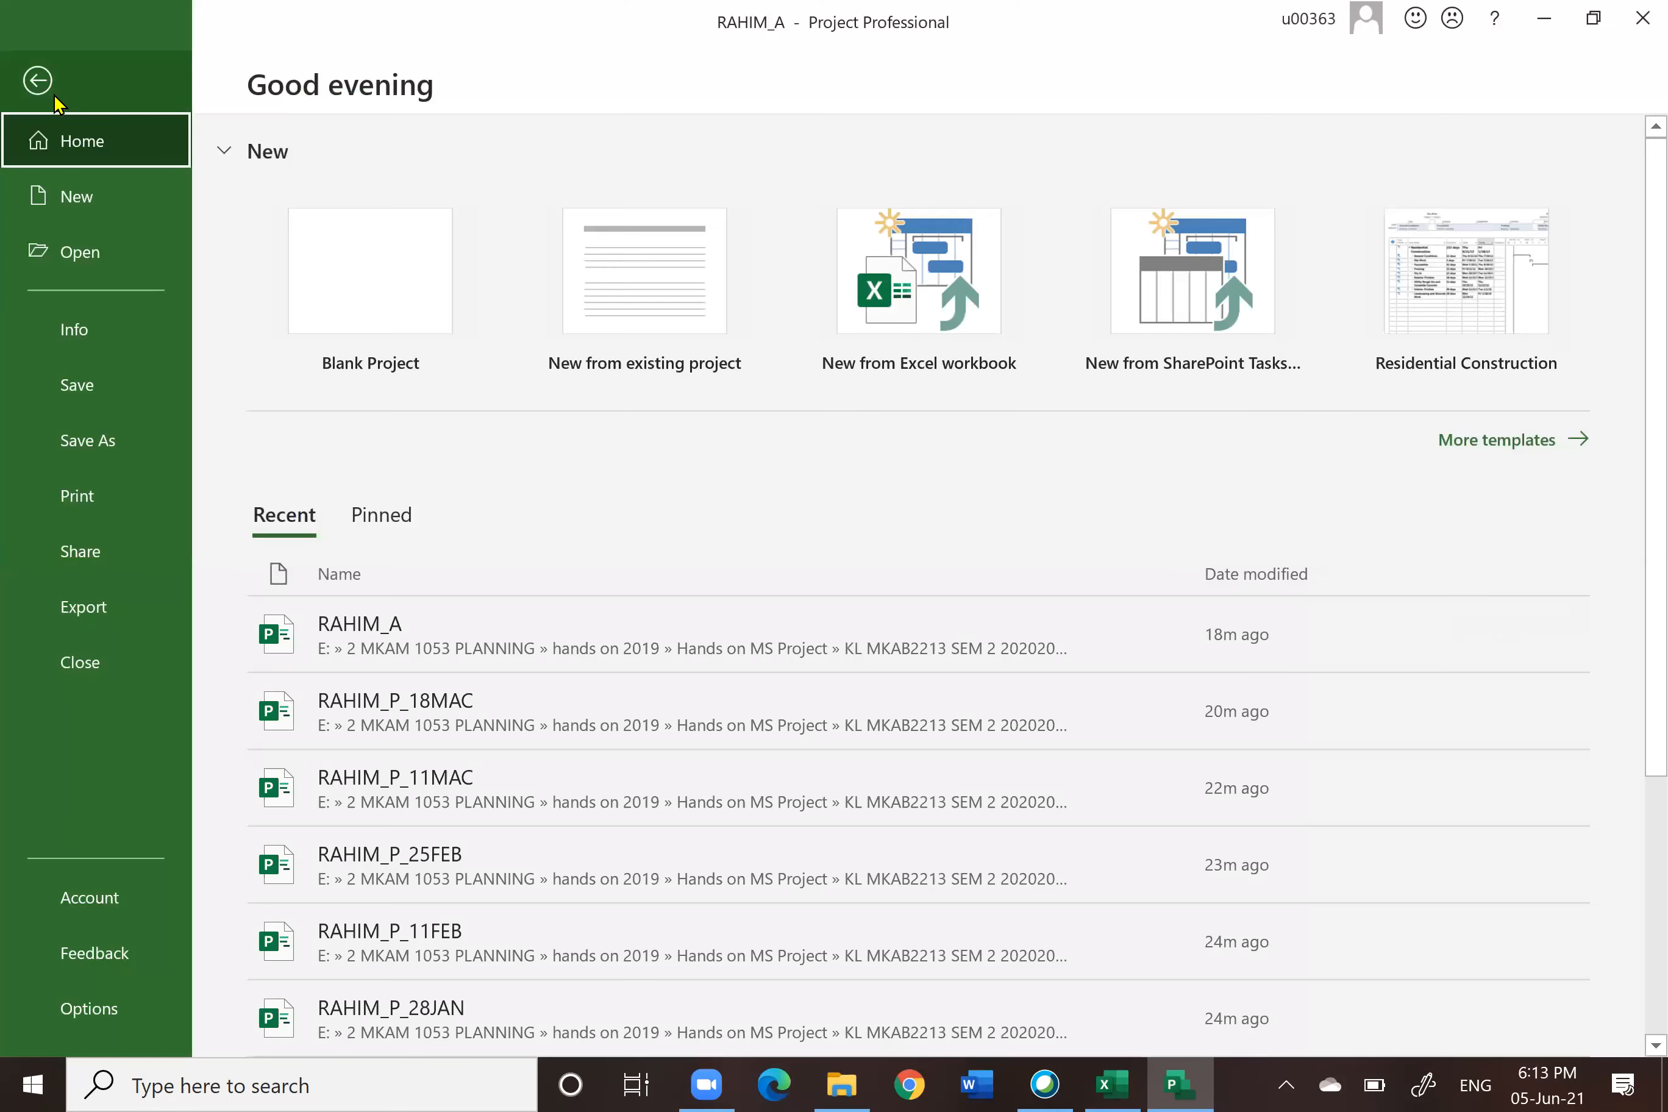
click(80, 440)
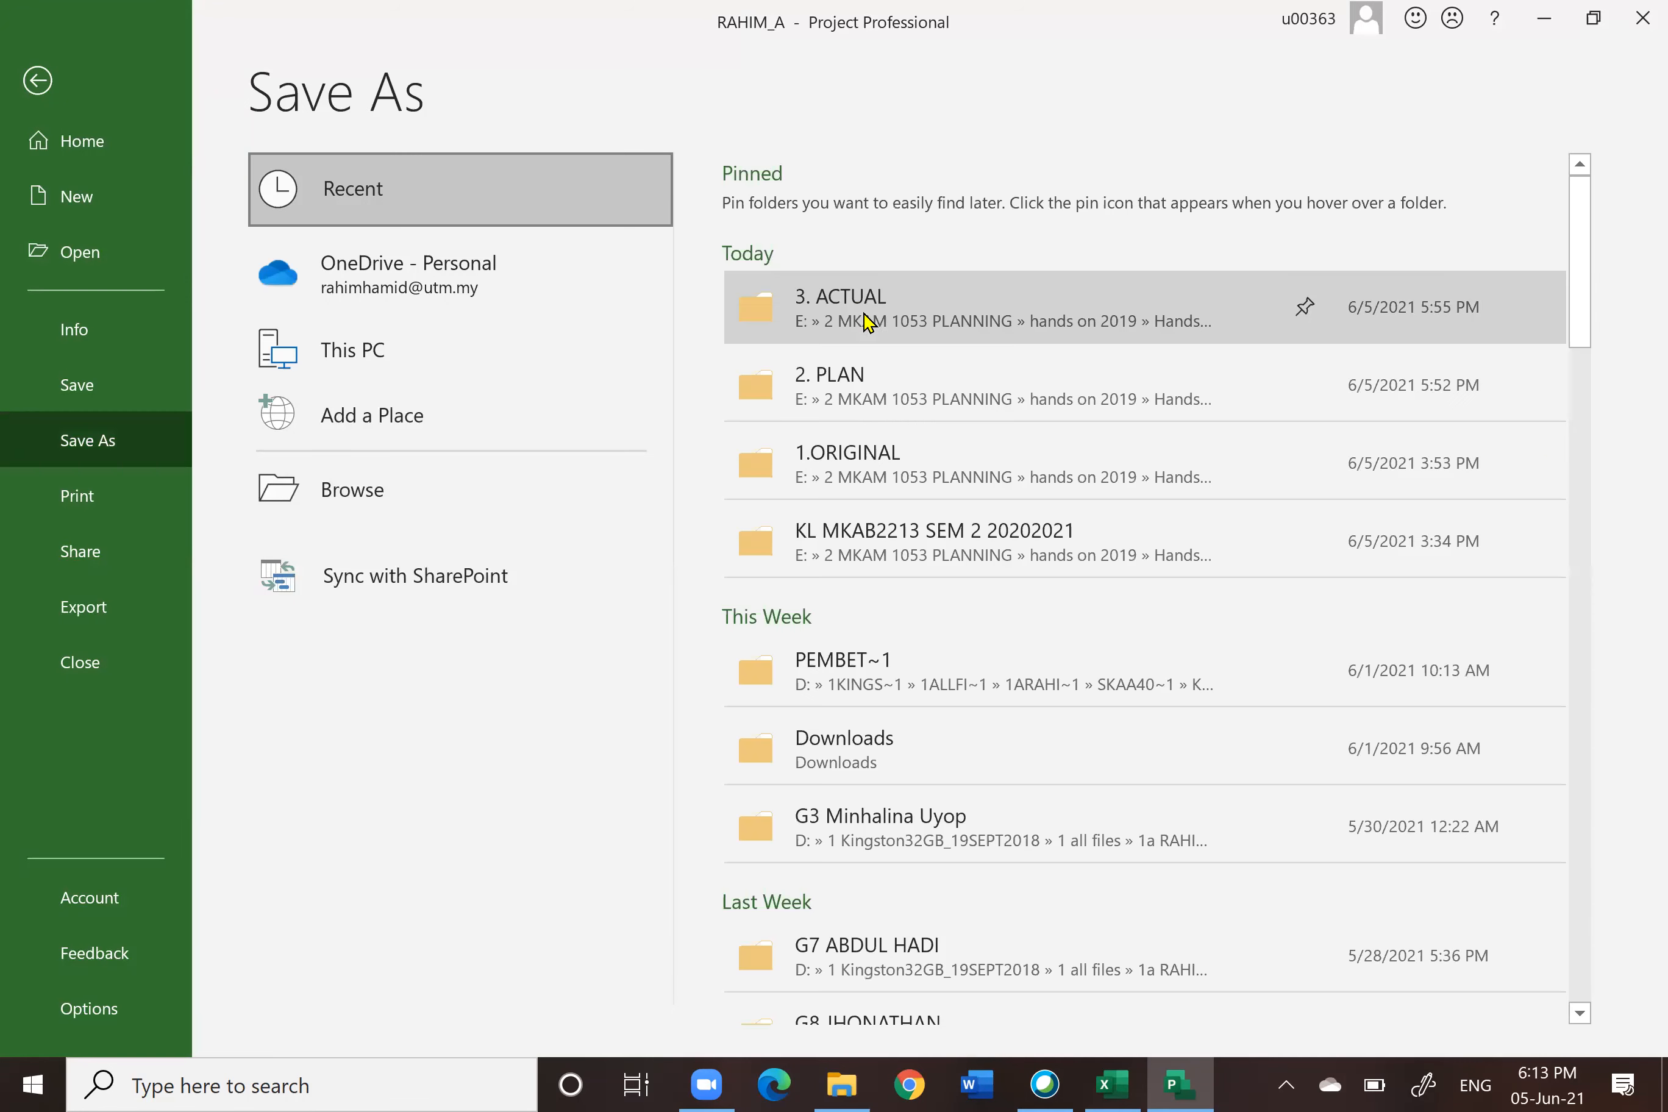
click(866, 321)
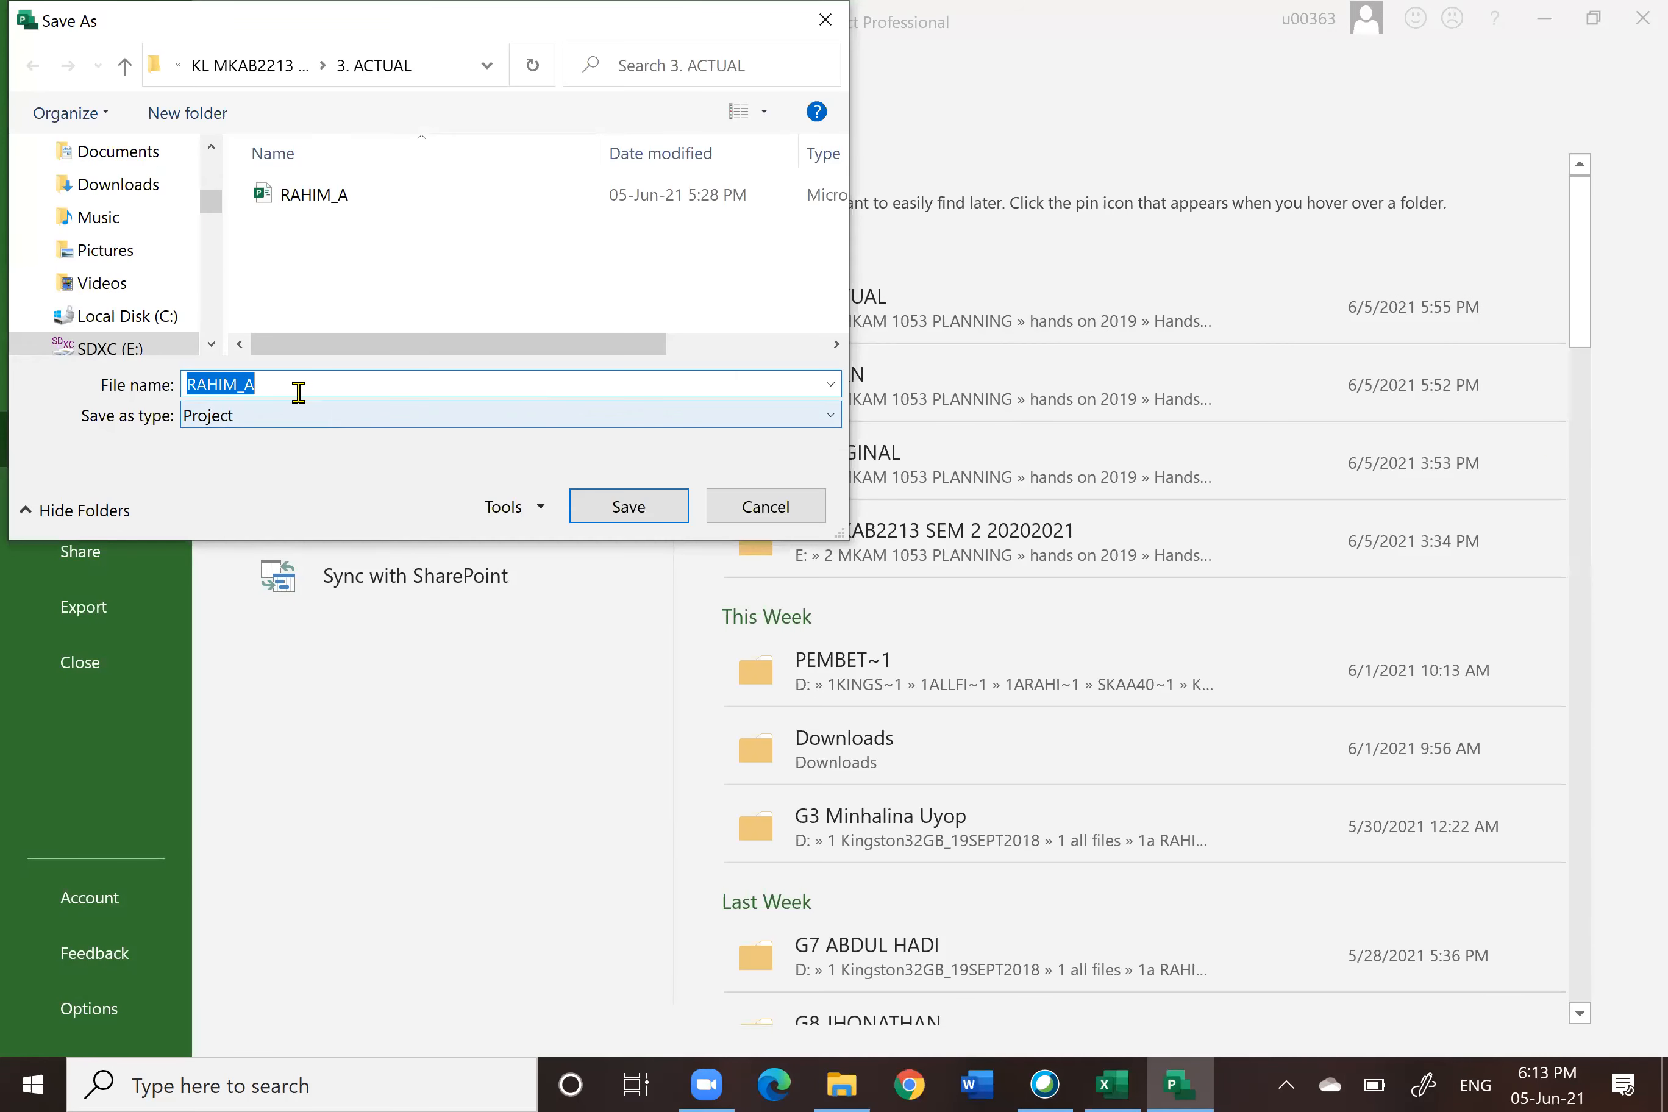
click(296, 387)
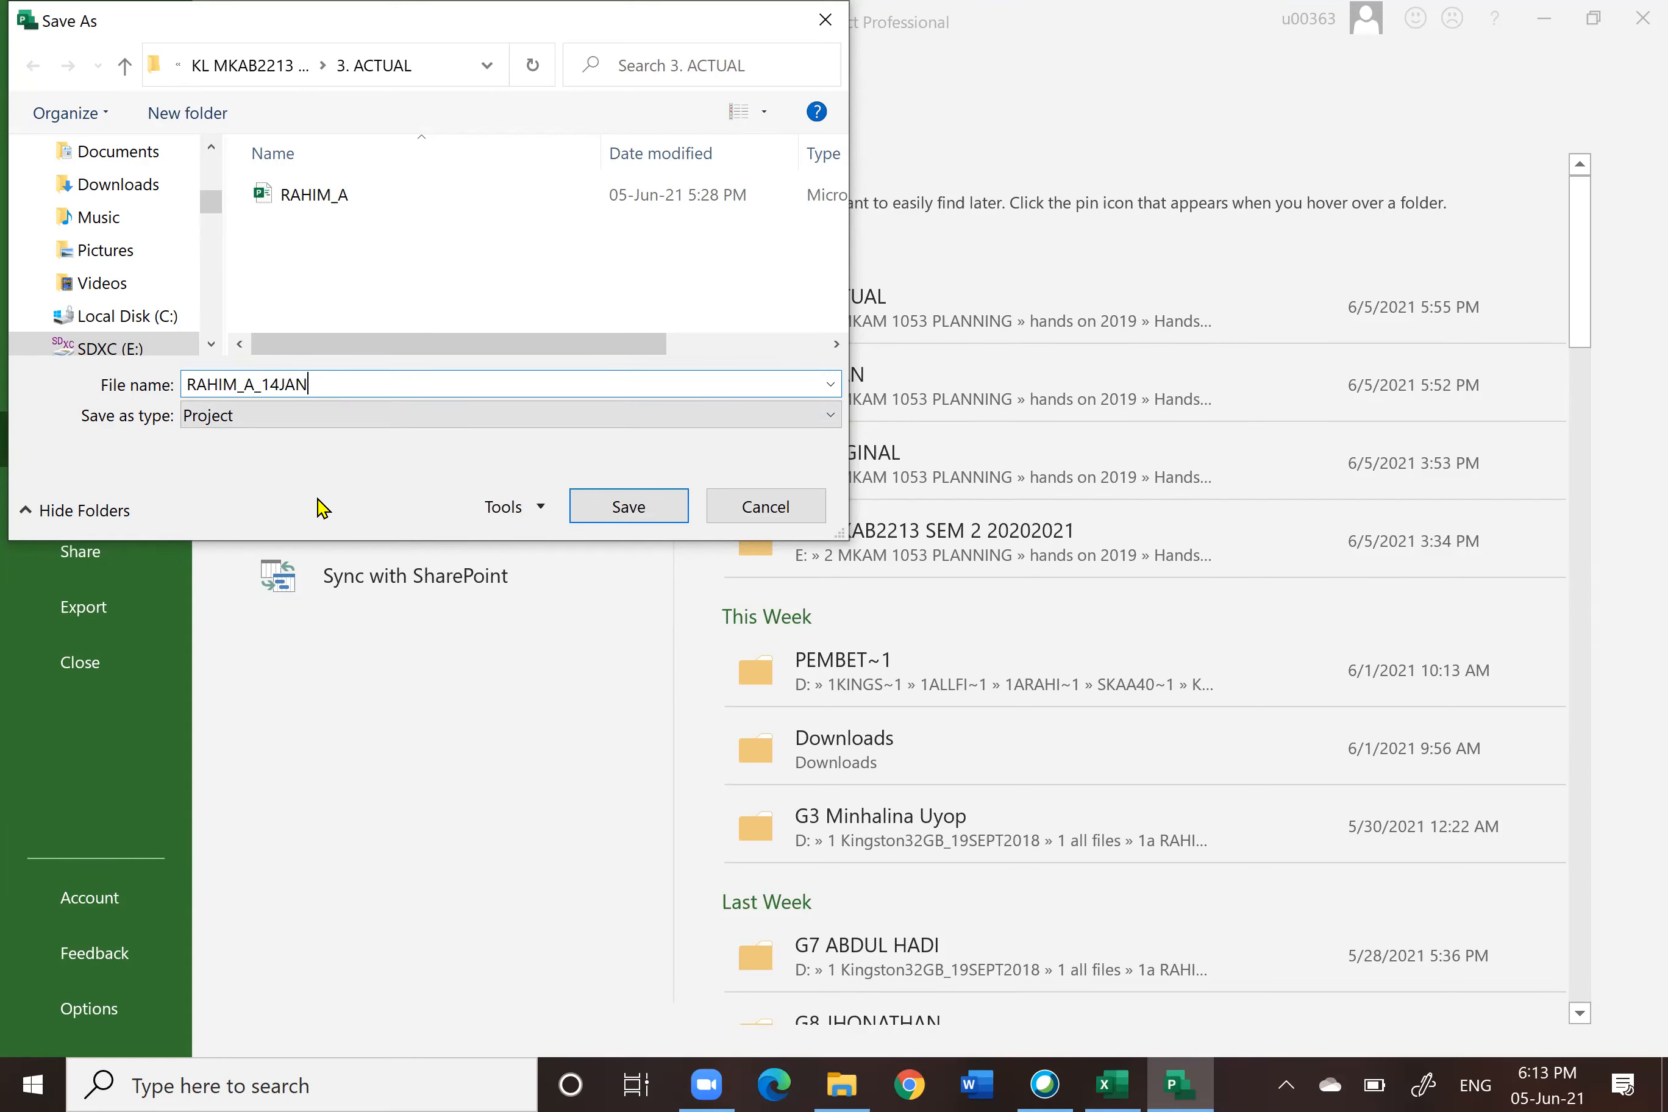
click(627, 507)
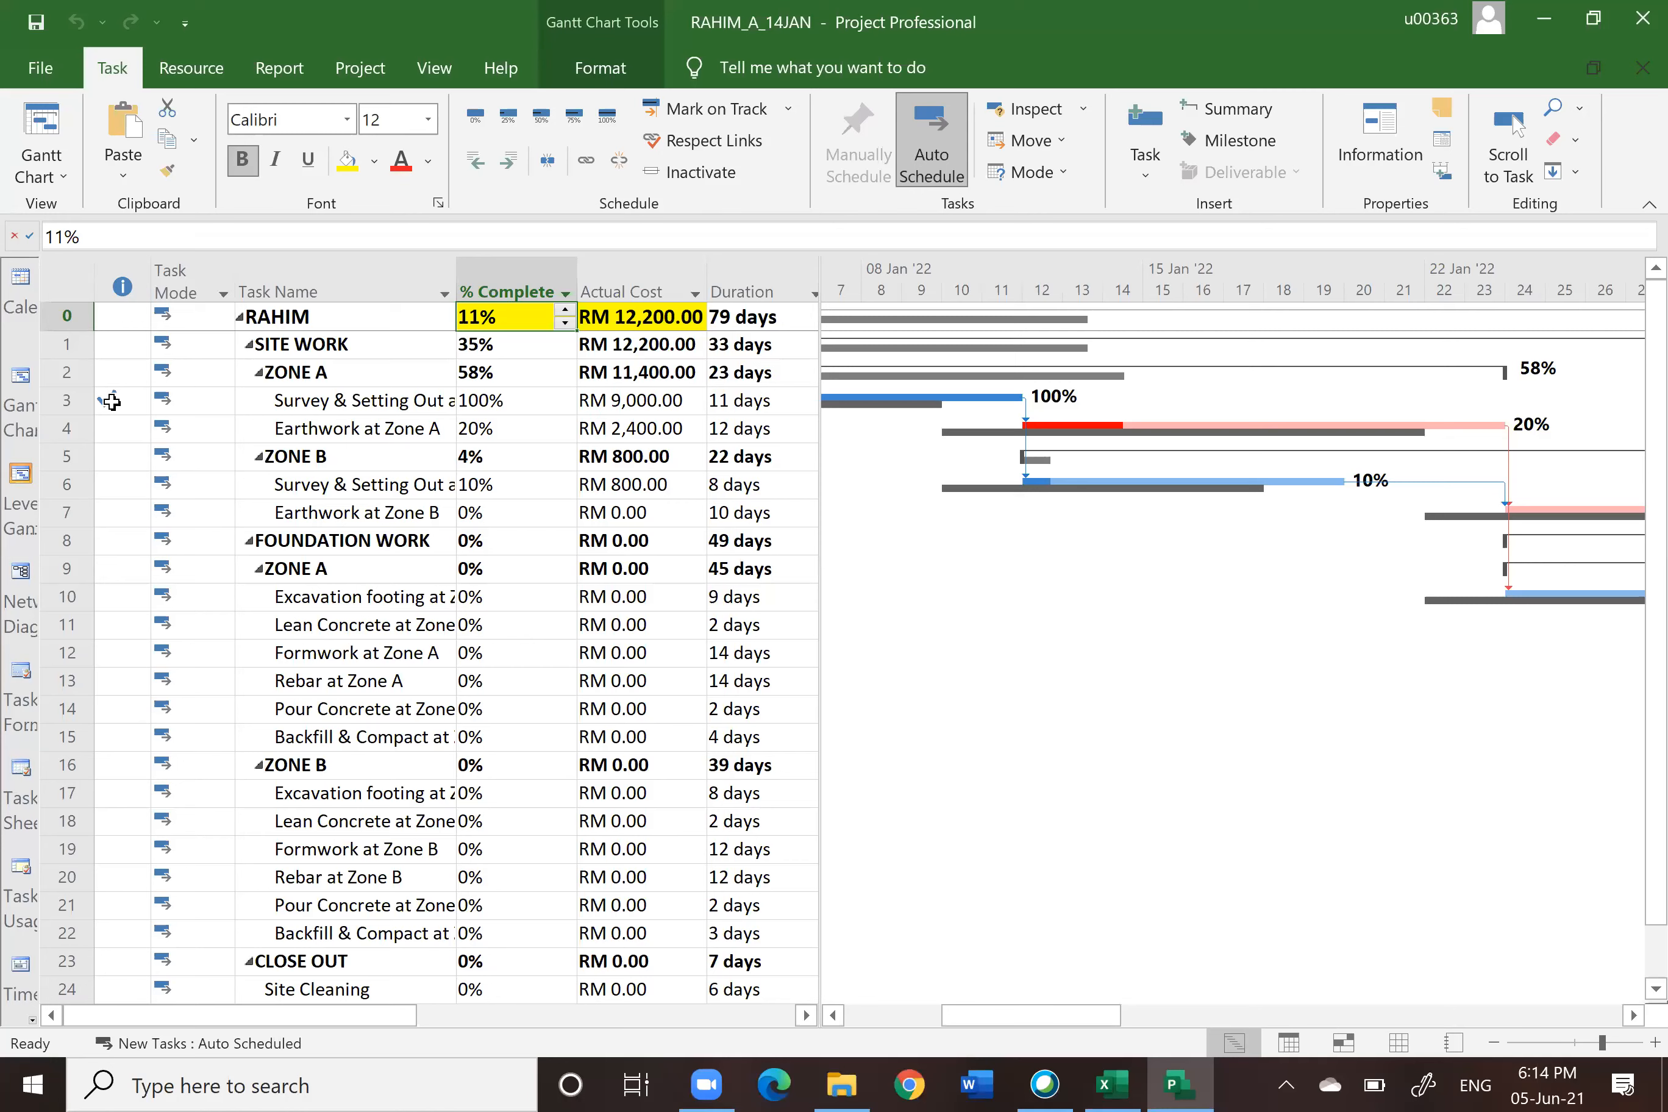
Step: Switch to the Network Diagram view to inspect the task boxes, then return to the Gantt Chart view
mouse_move(111, 400)
click(21, 571)
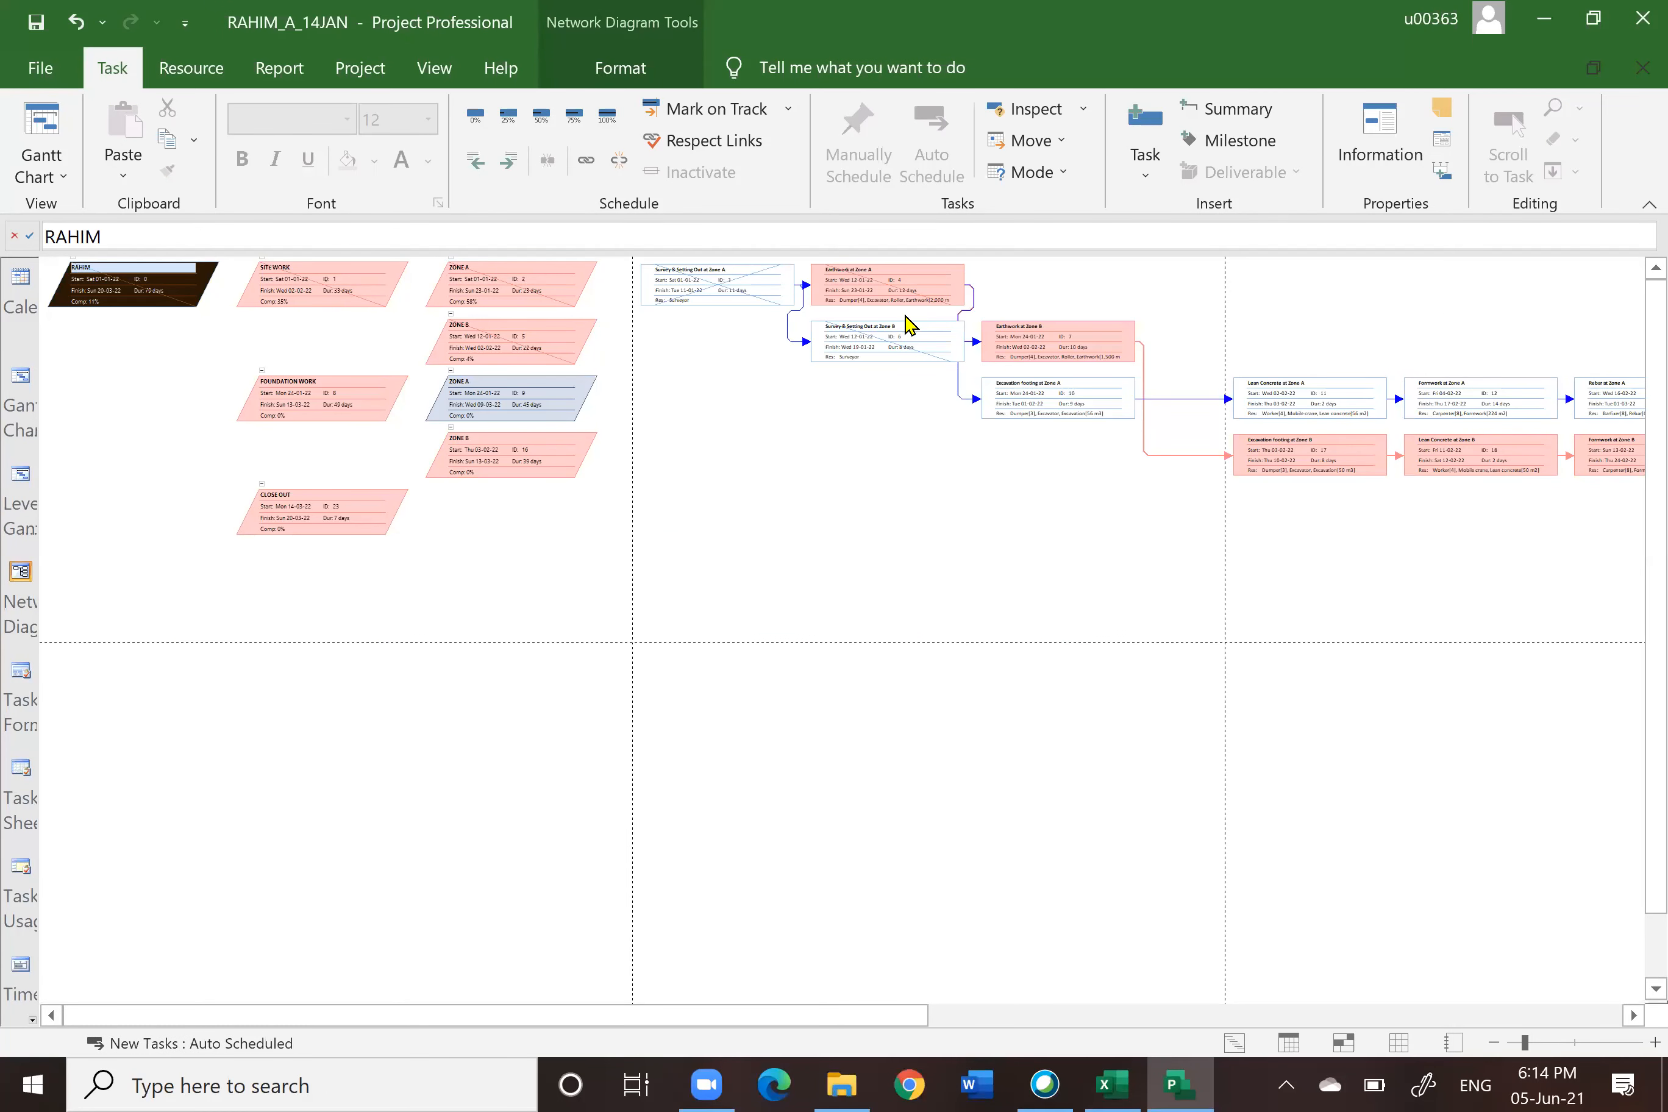
mouse_move(693, 273)
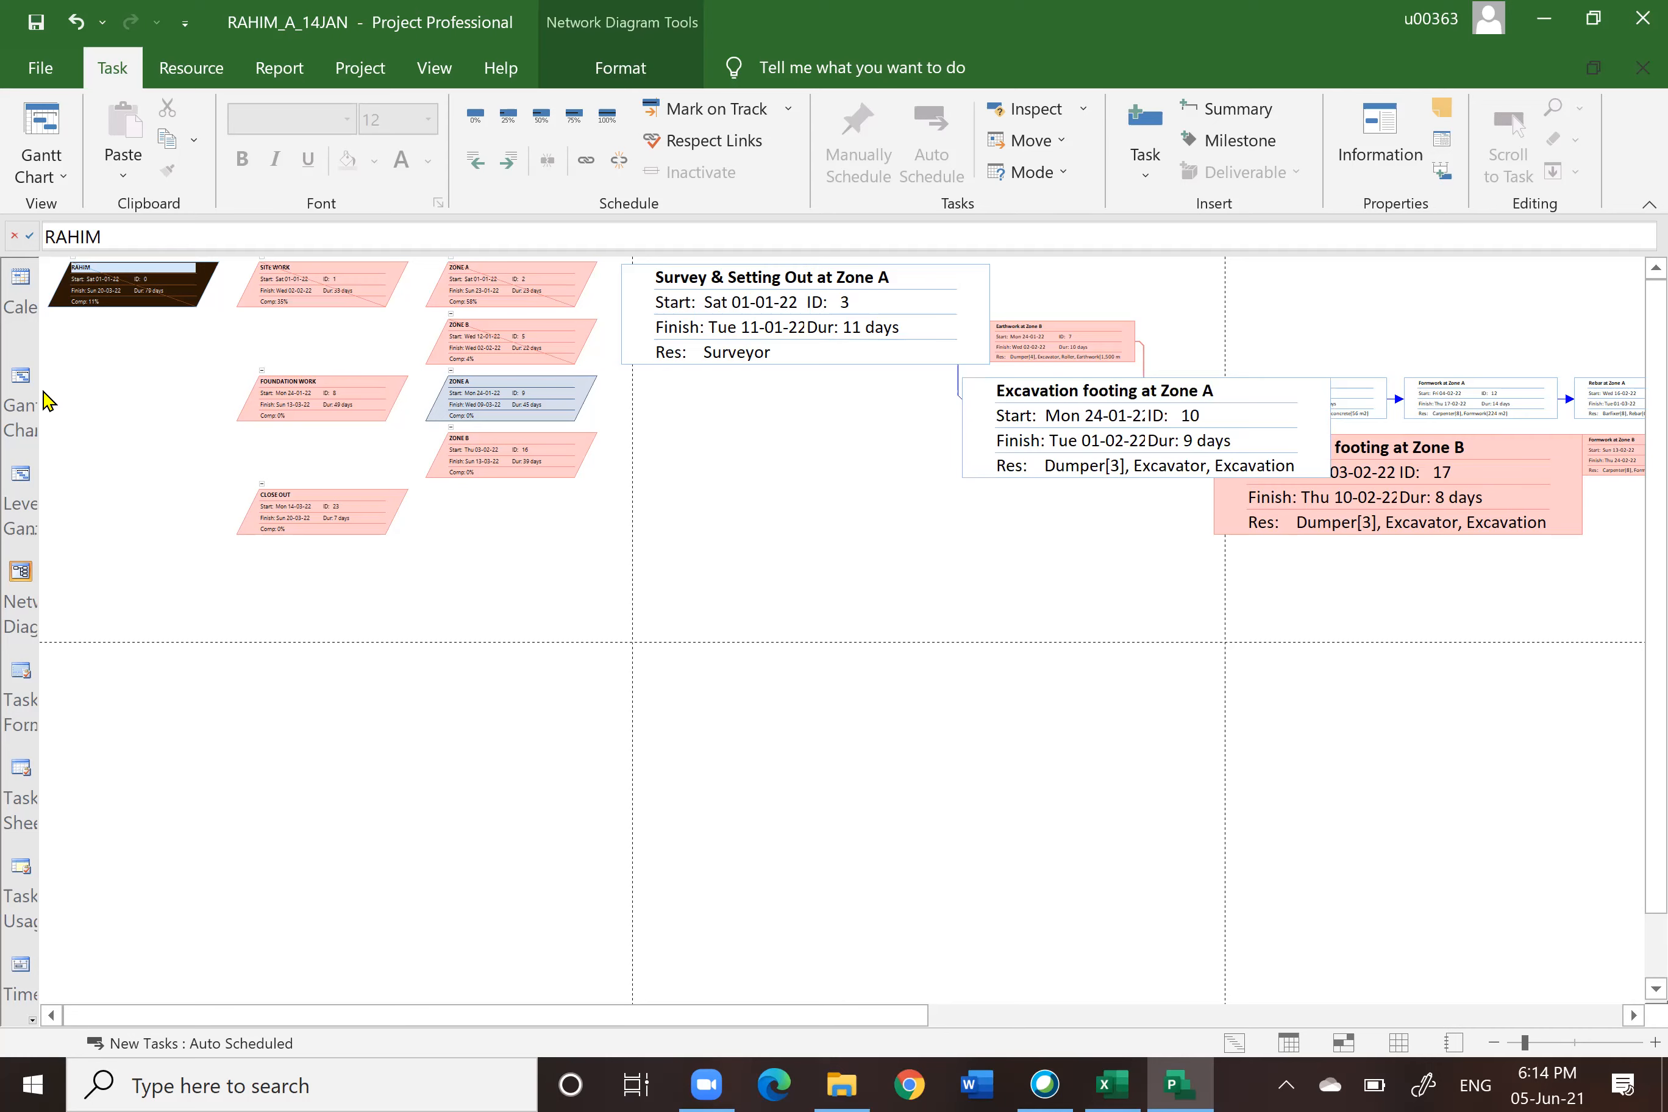
click(28, 402)
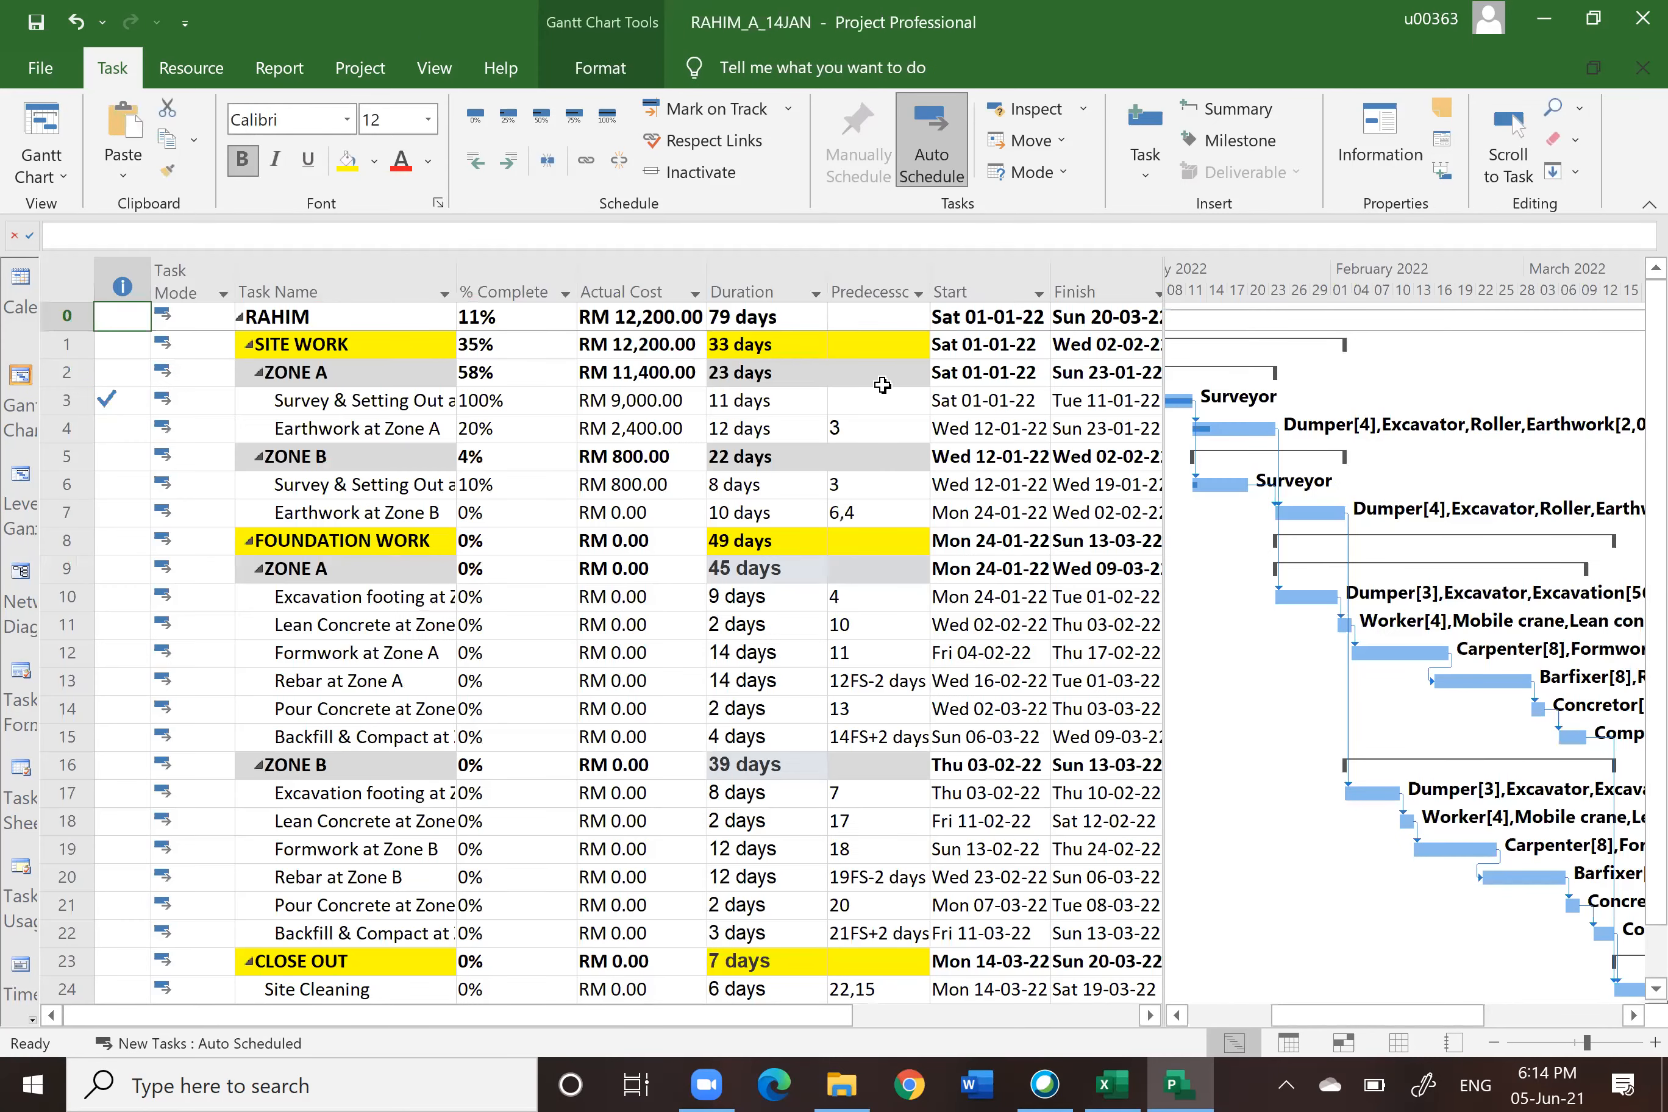
Step: Show the Tracking table and then the Variance table to review actual and baseline dates
click(60, 277)
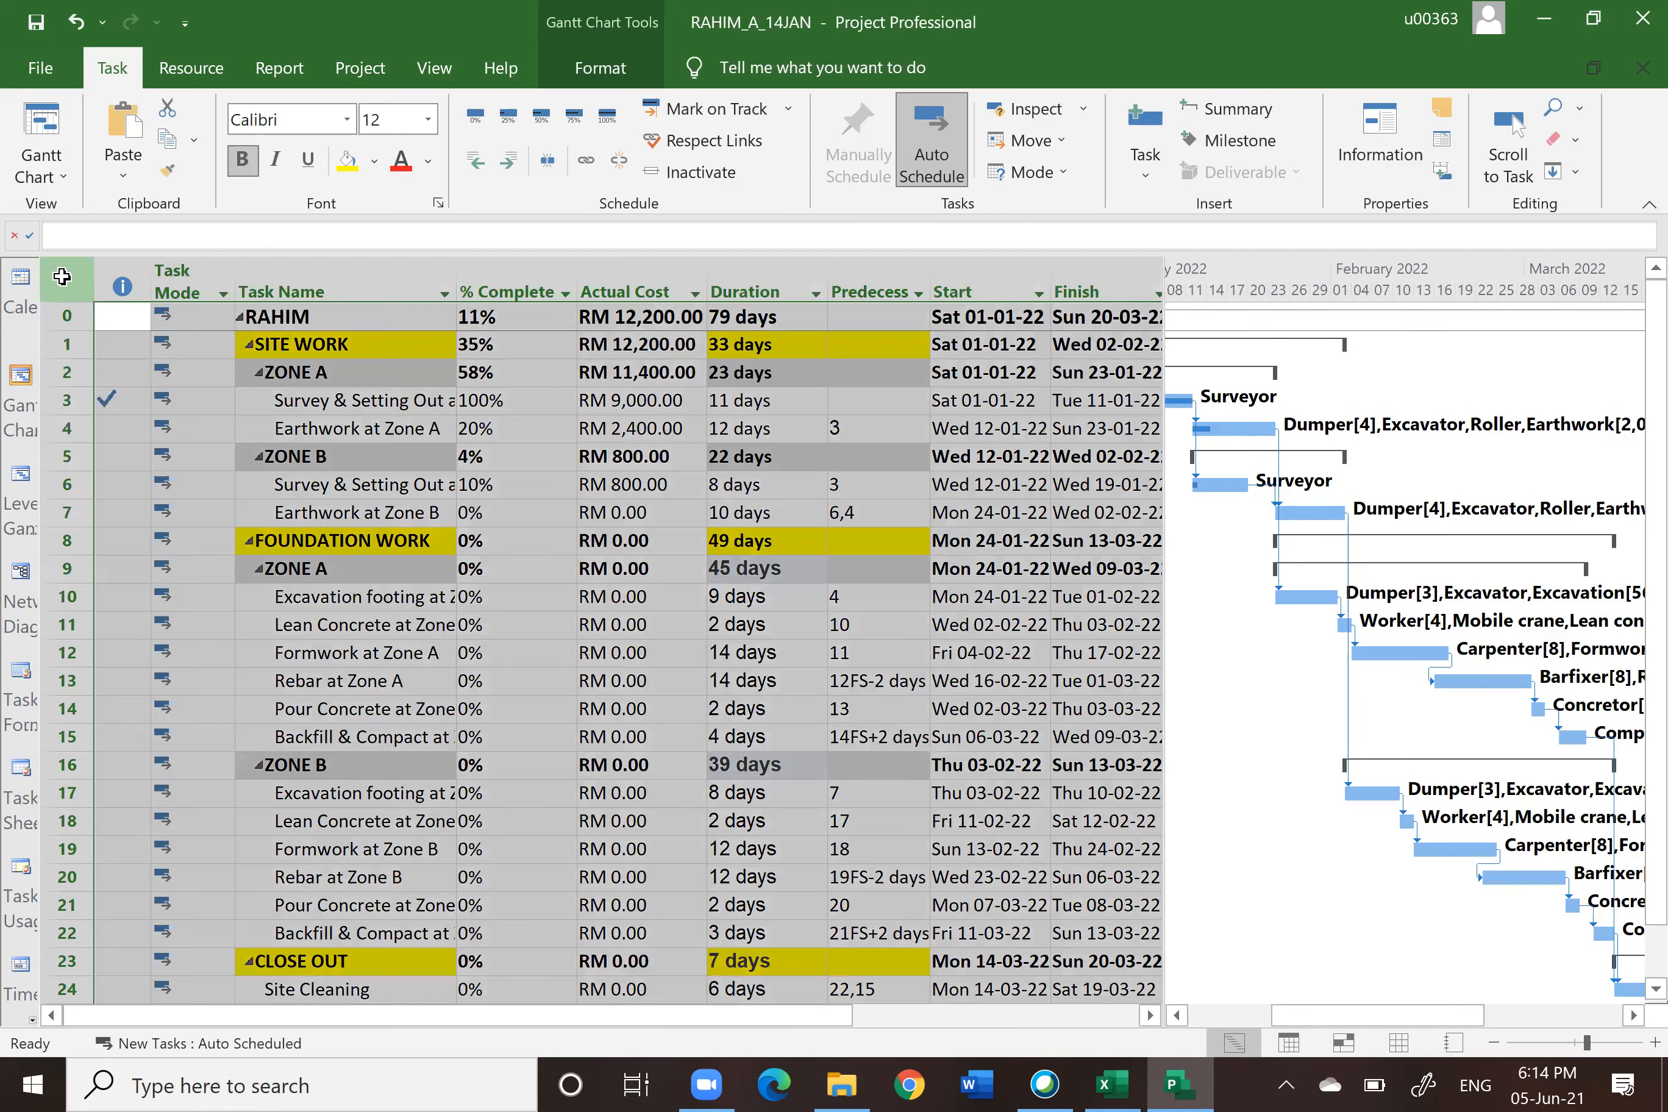
right_click(61, 277)
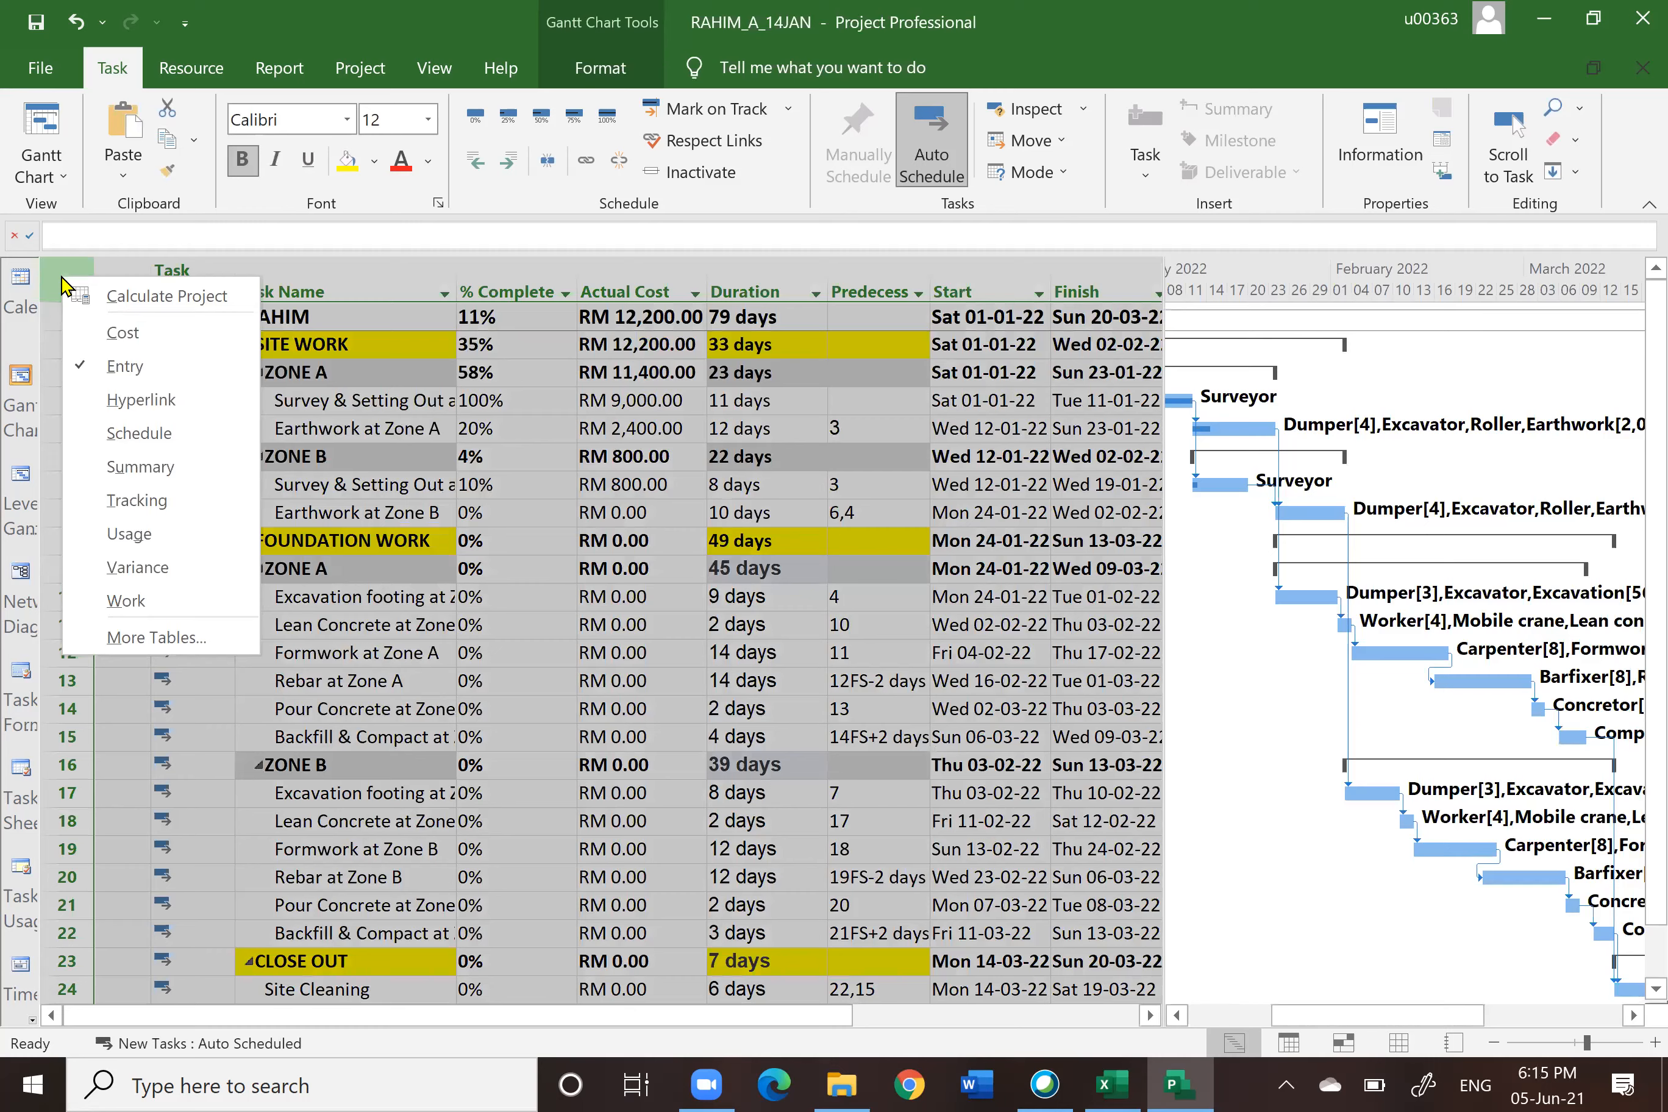
click(146, 500)
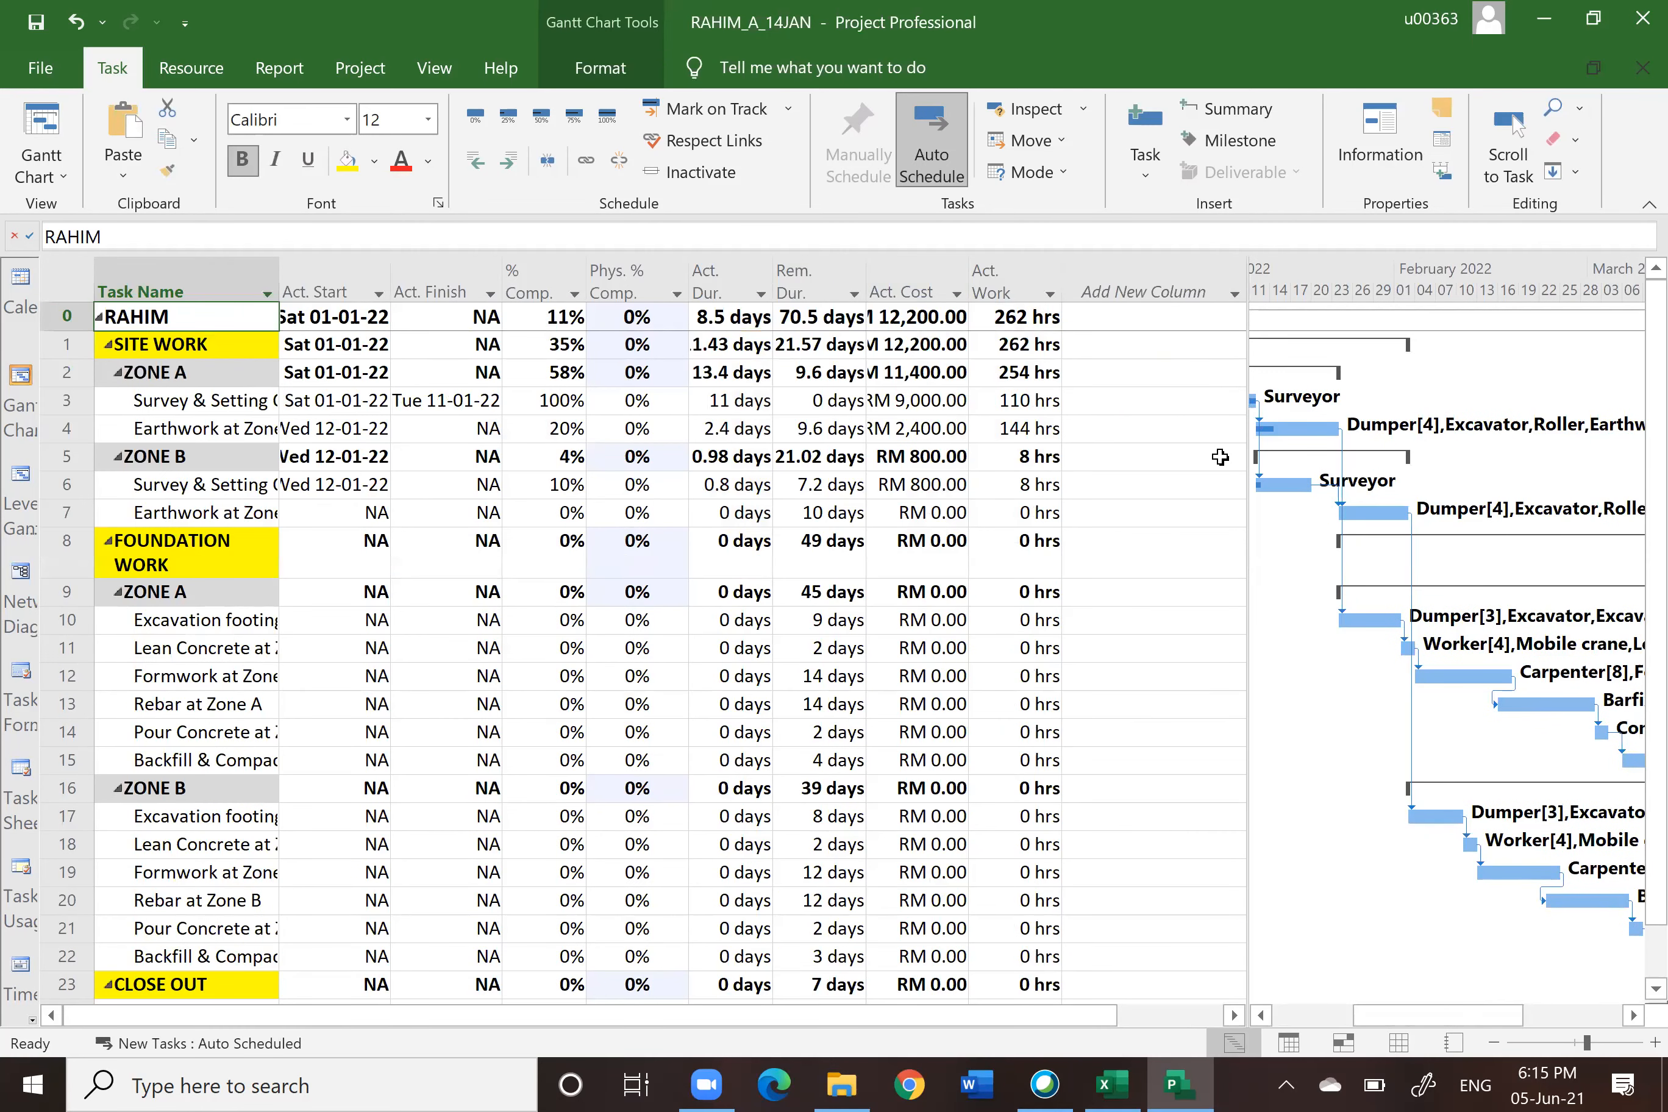
click(67, 284)
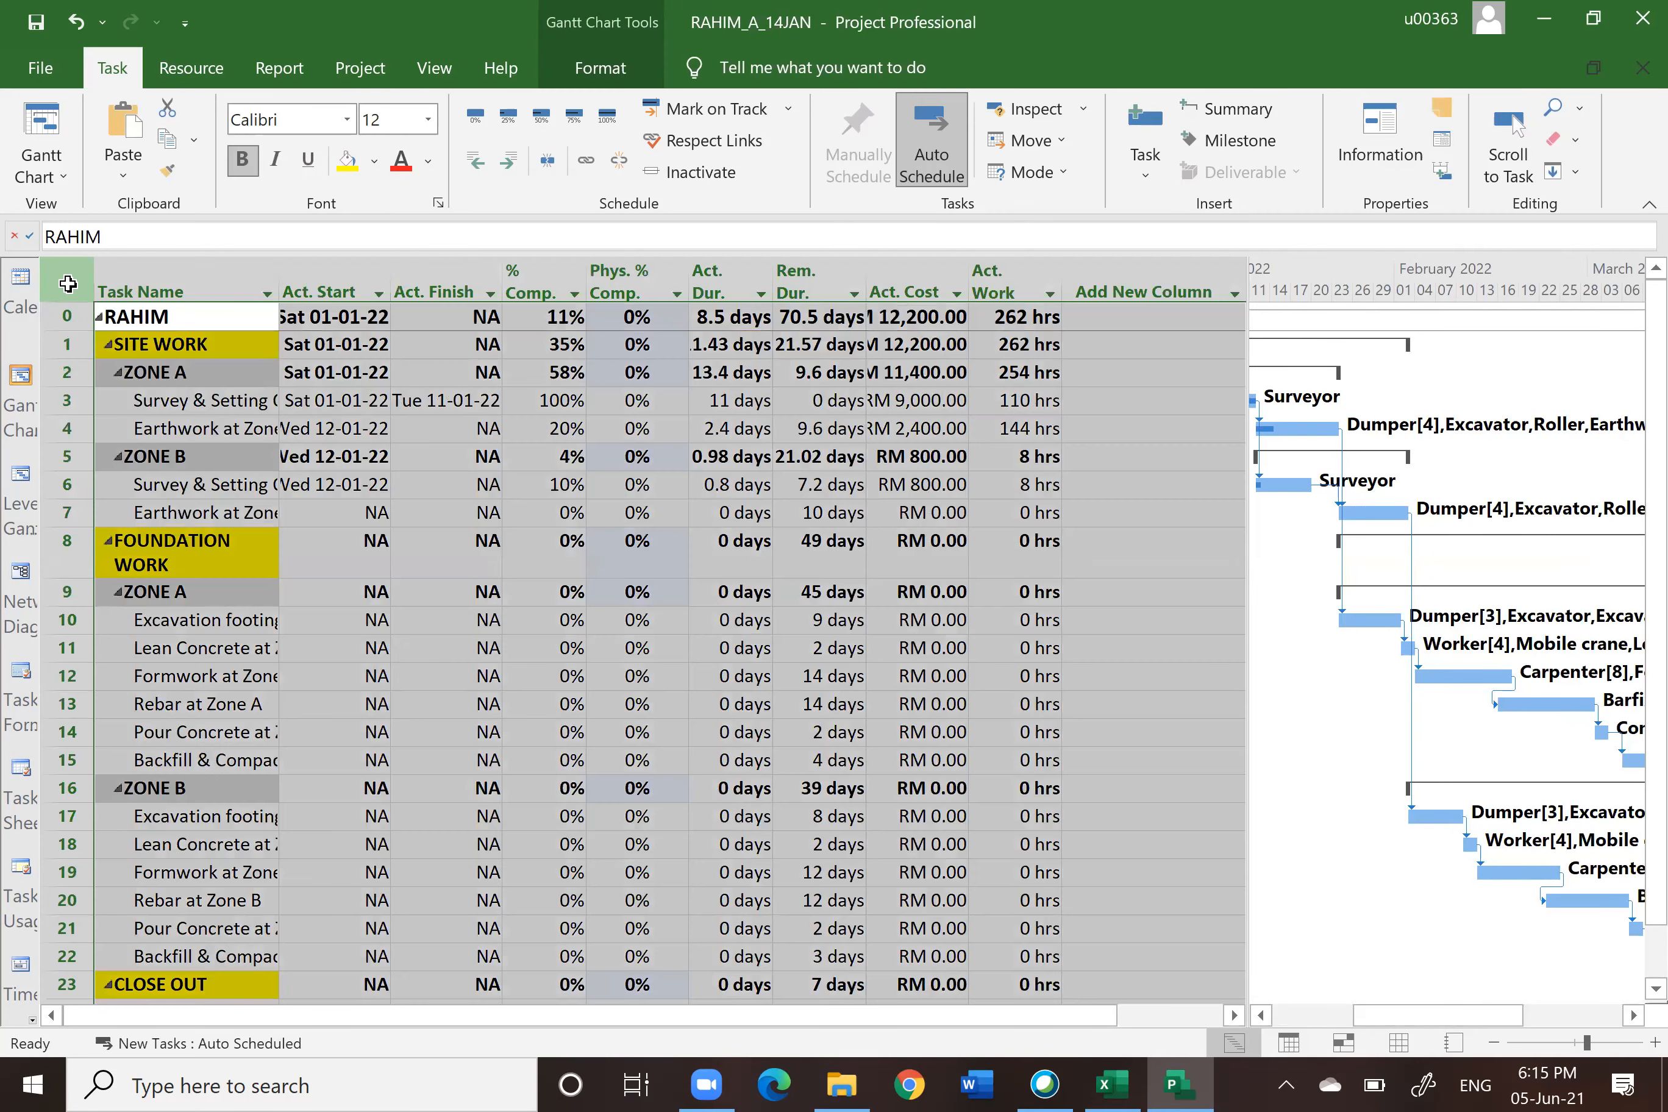
right_click(68, 284)
click(133, 562)
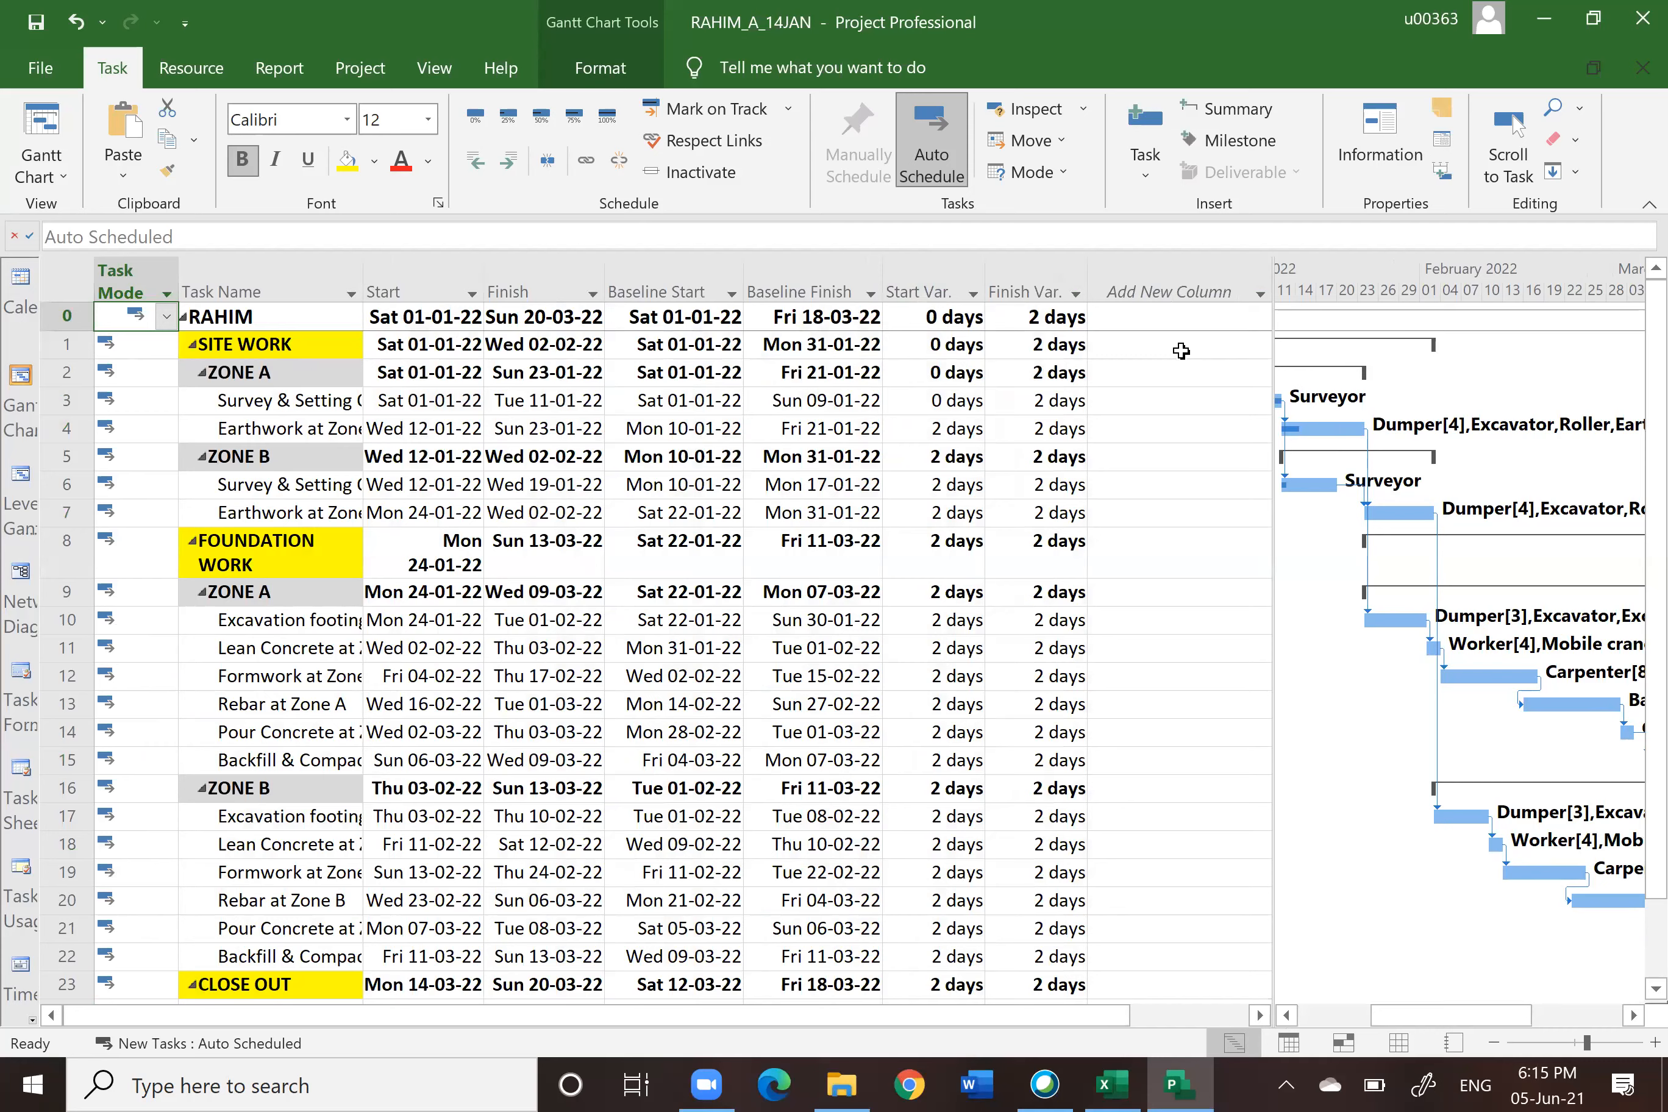
Step: Show the Summary and Schedule tables to review costs and slack, then restore the Entry table
right_click(61, 291)
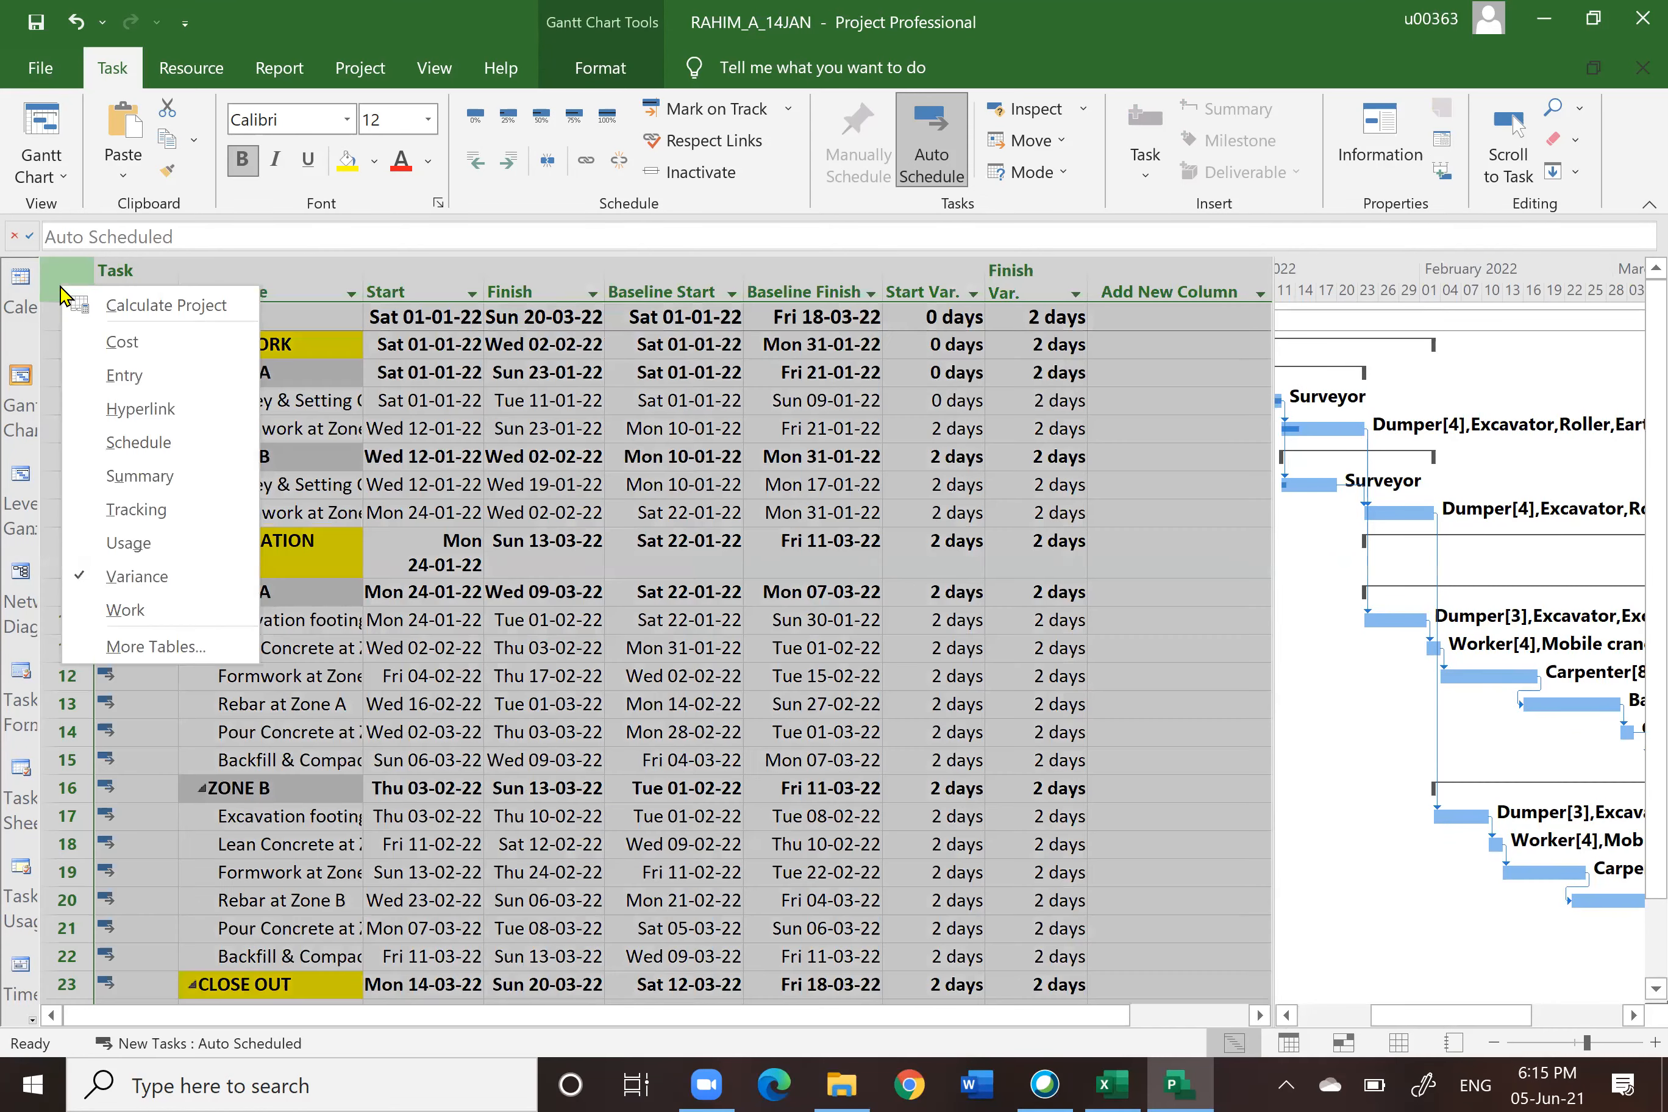
click(129, 477)
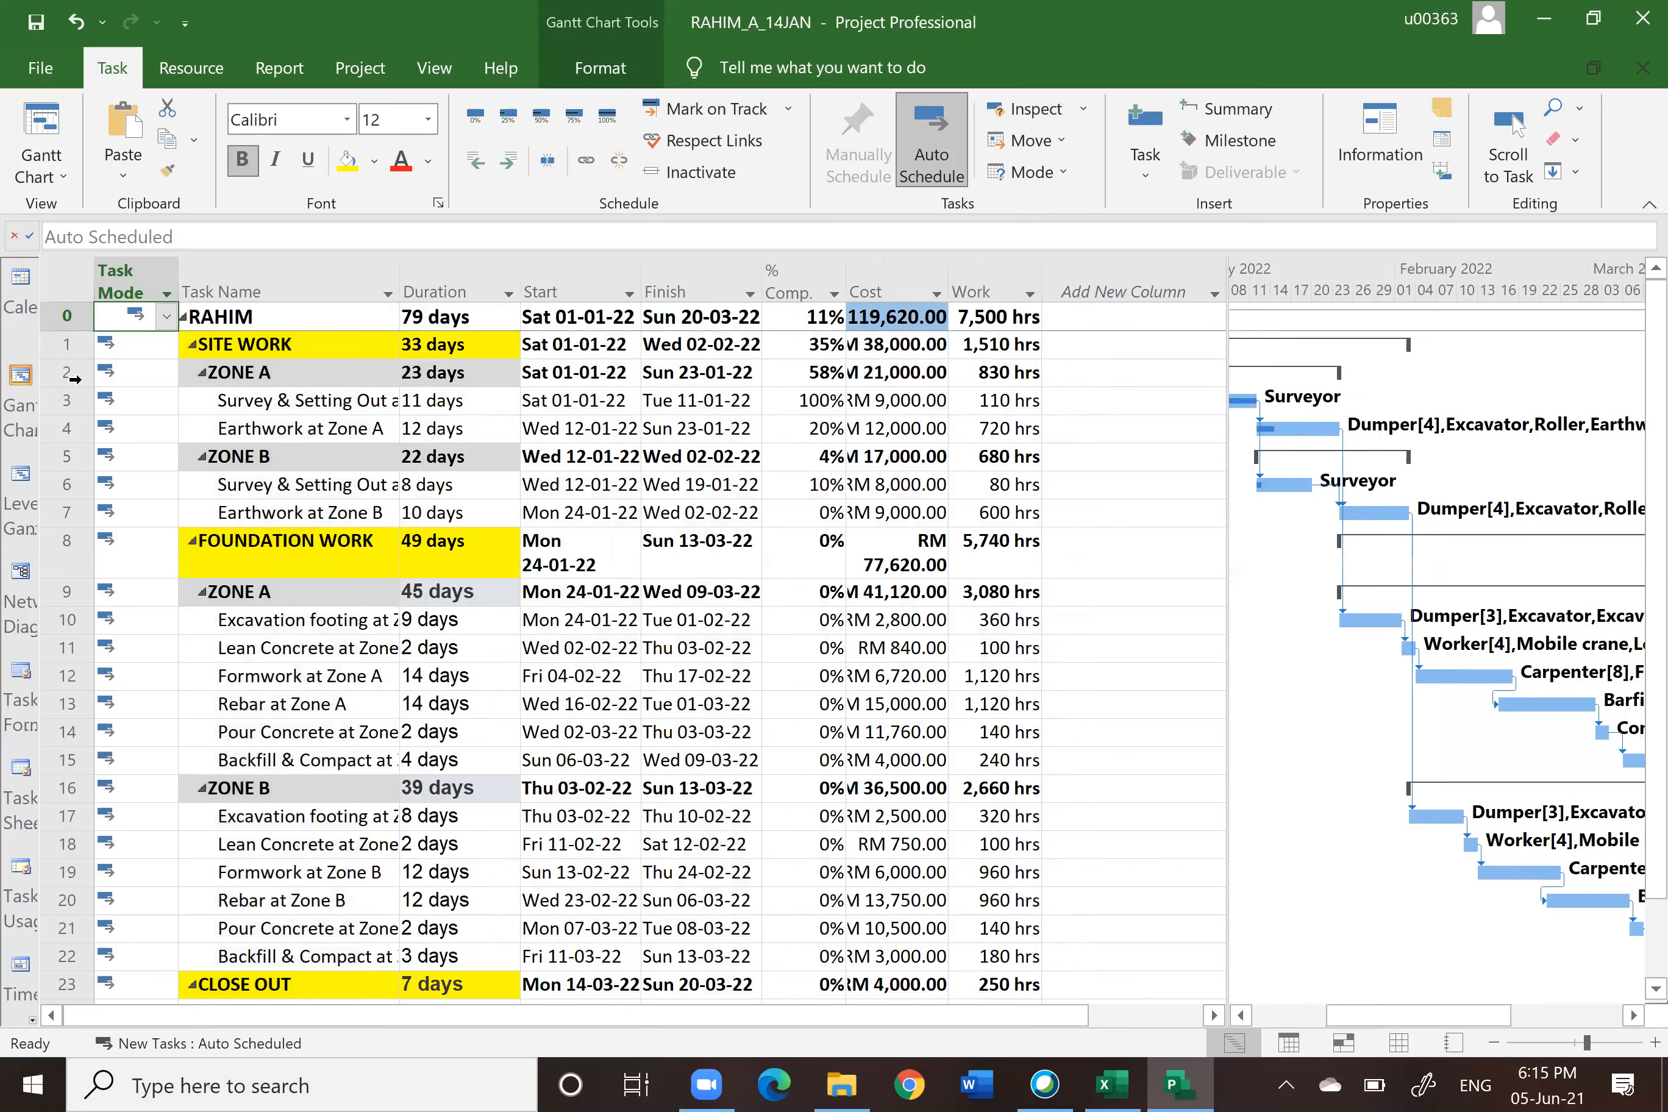
right_click(74, 272)
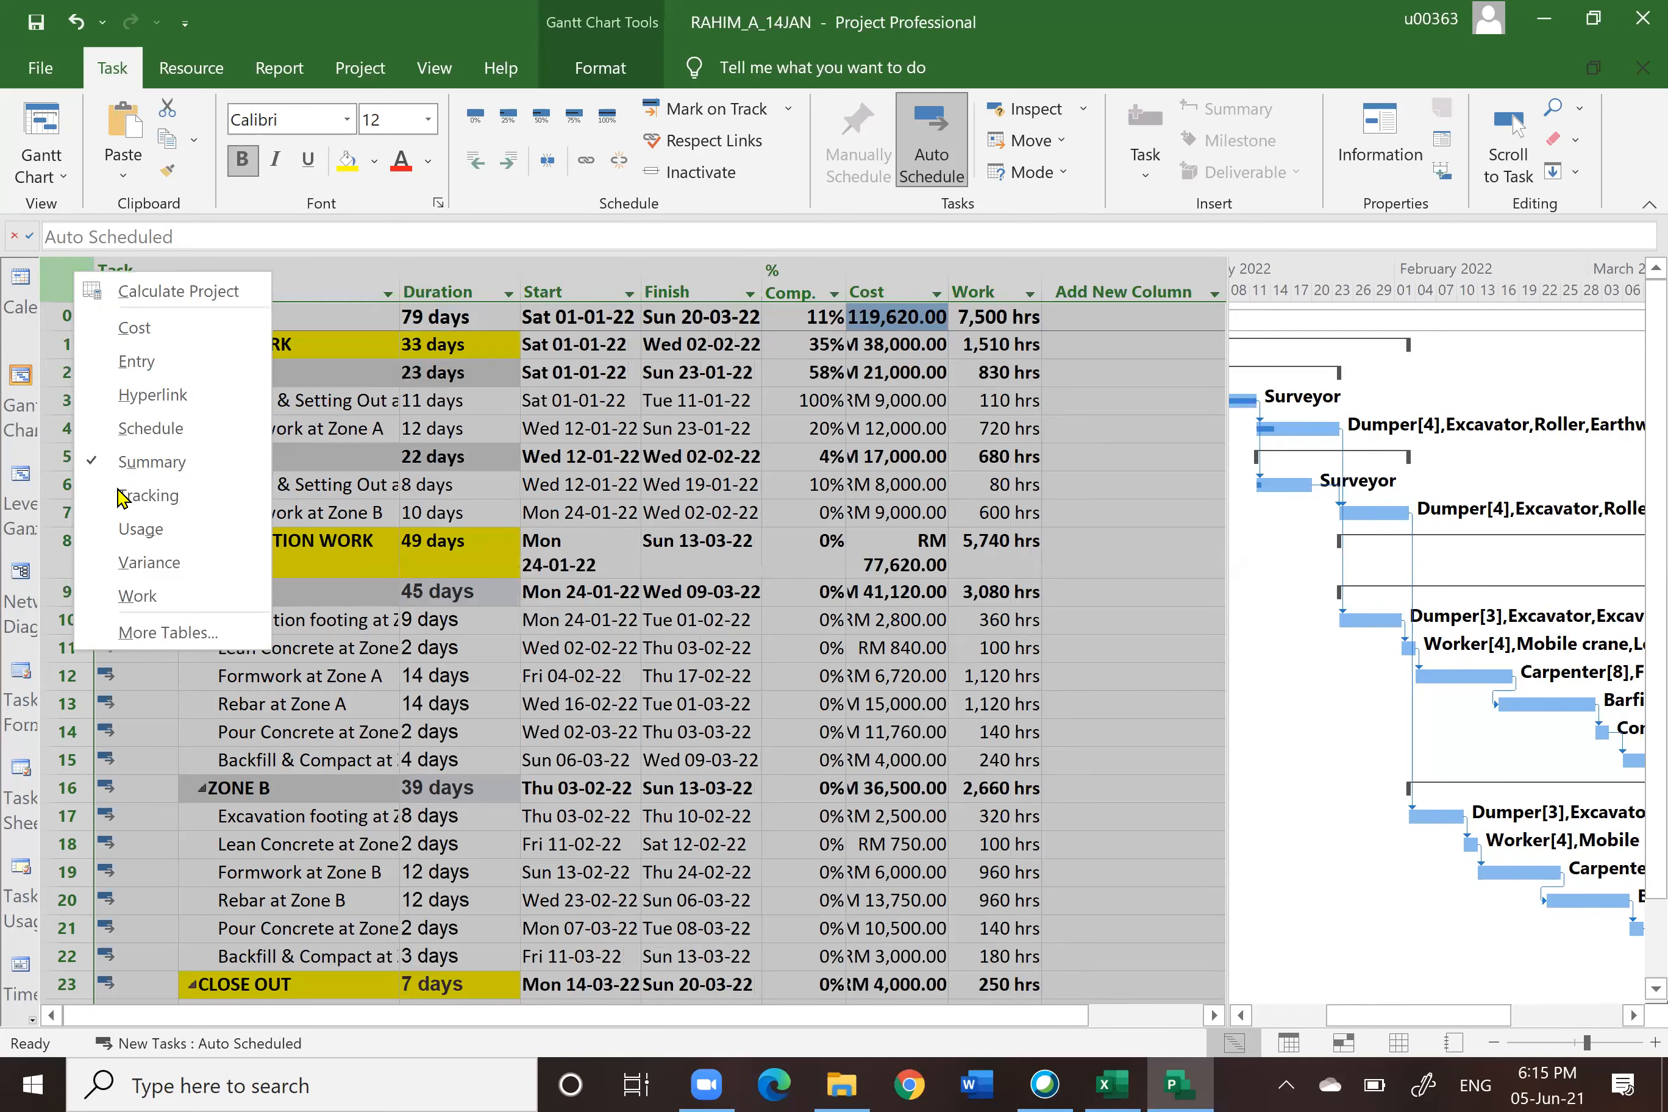
click(135, 428)
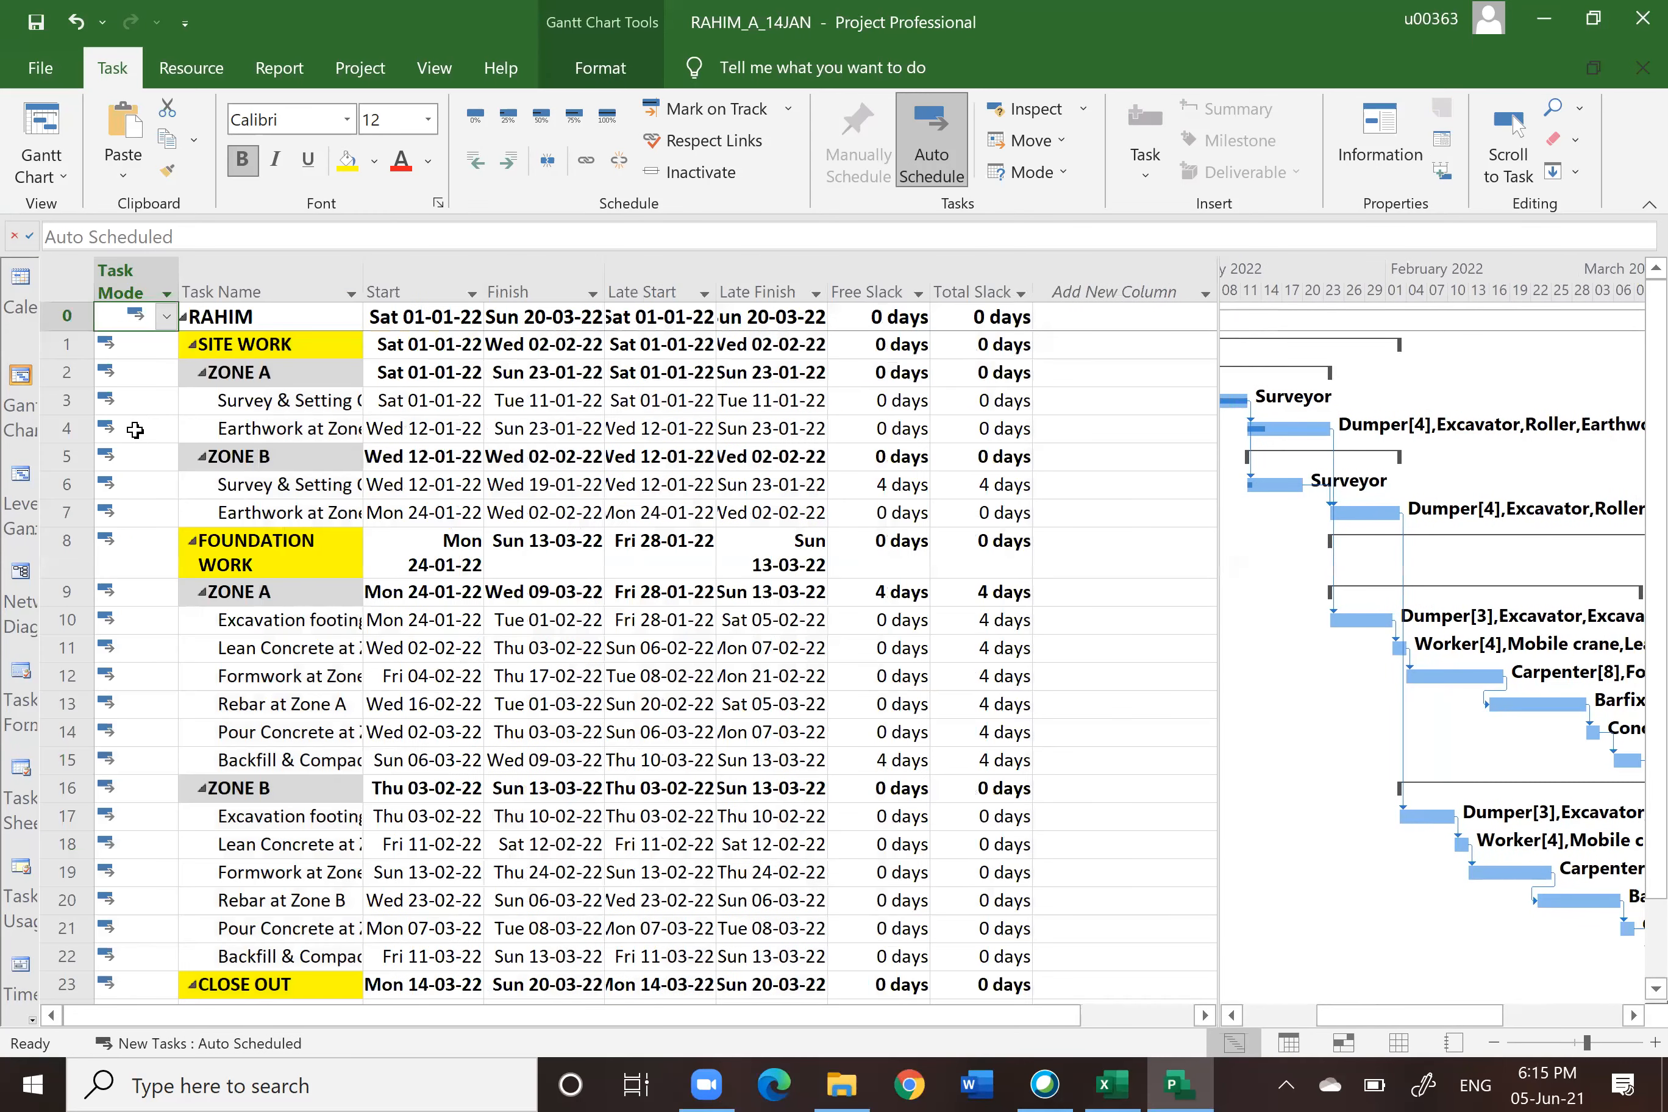
click(72, 289)
right_click(72, 287)
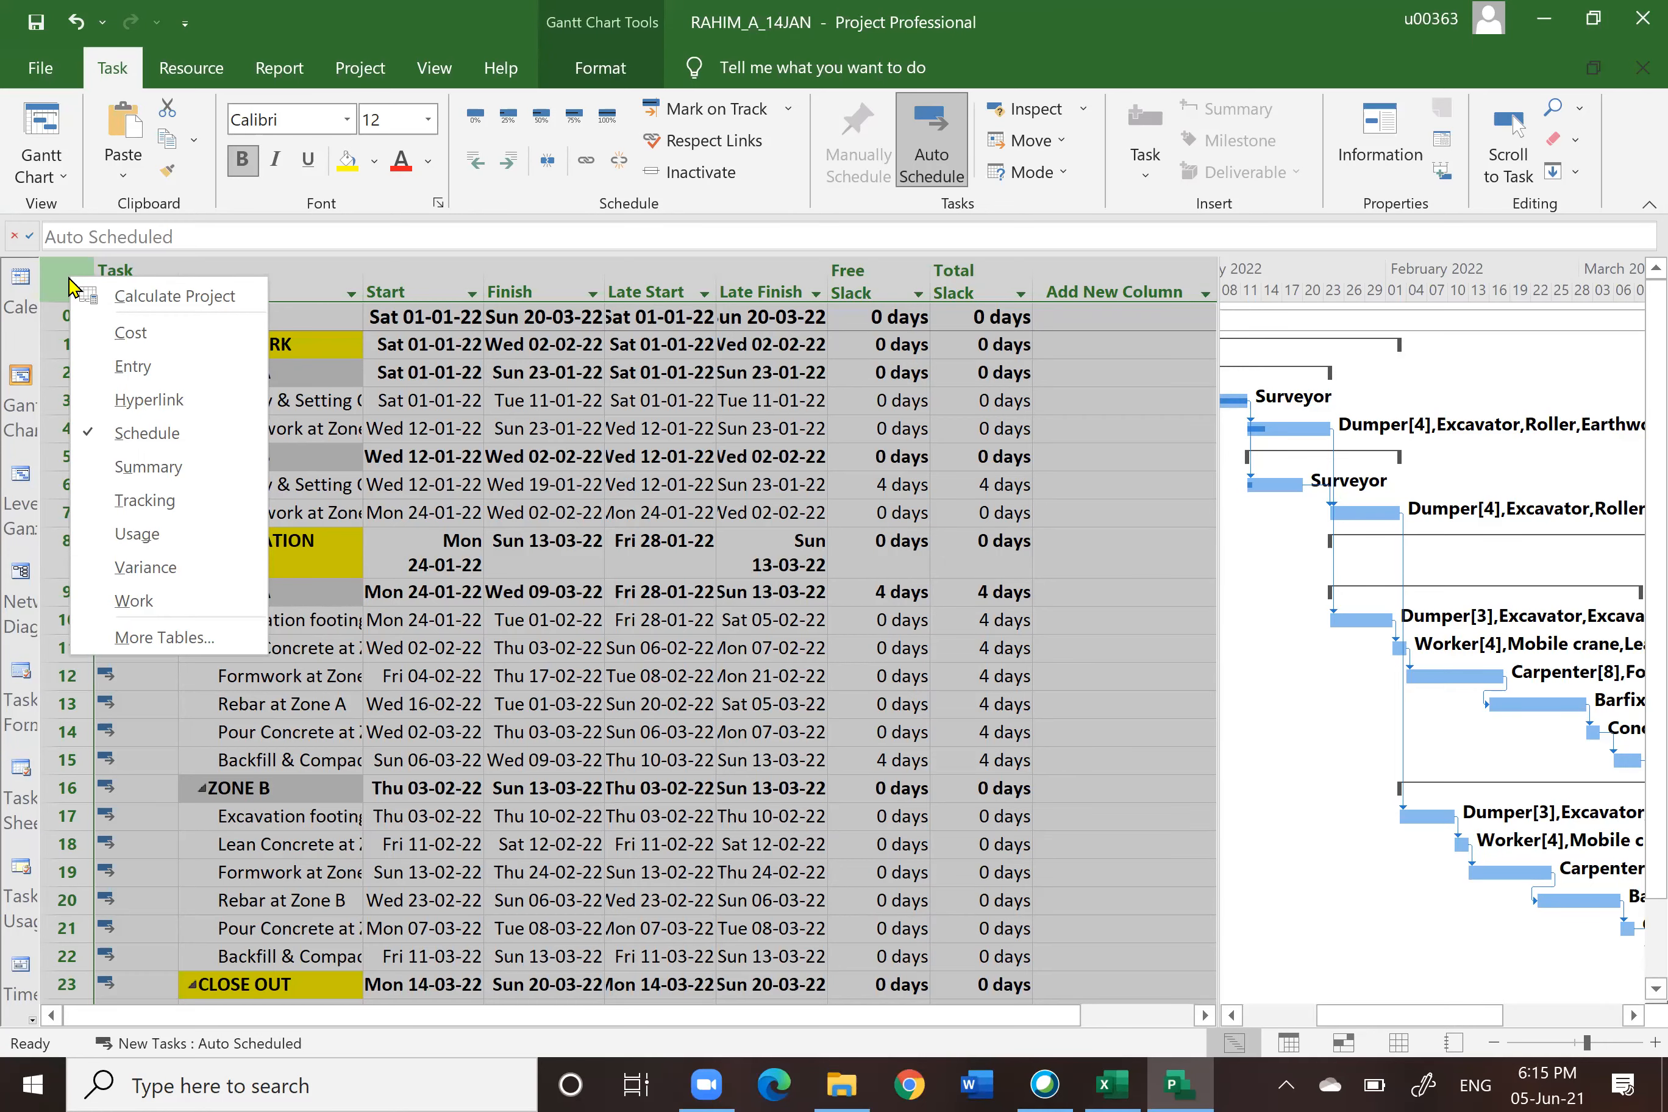
click(139, 366)
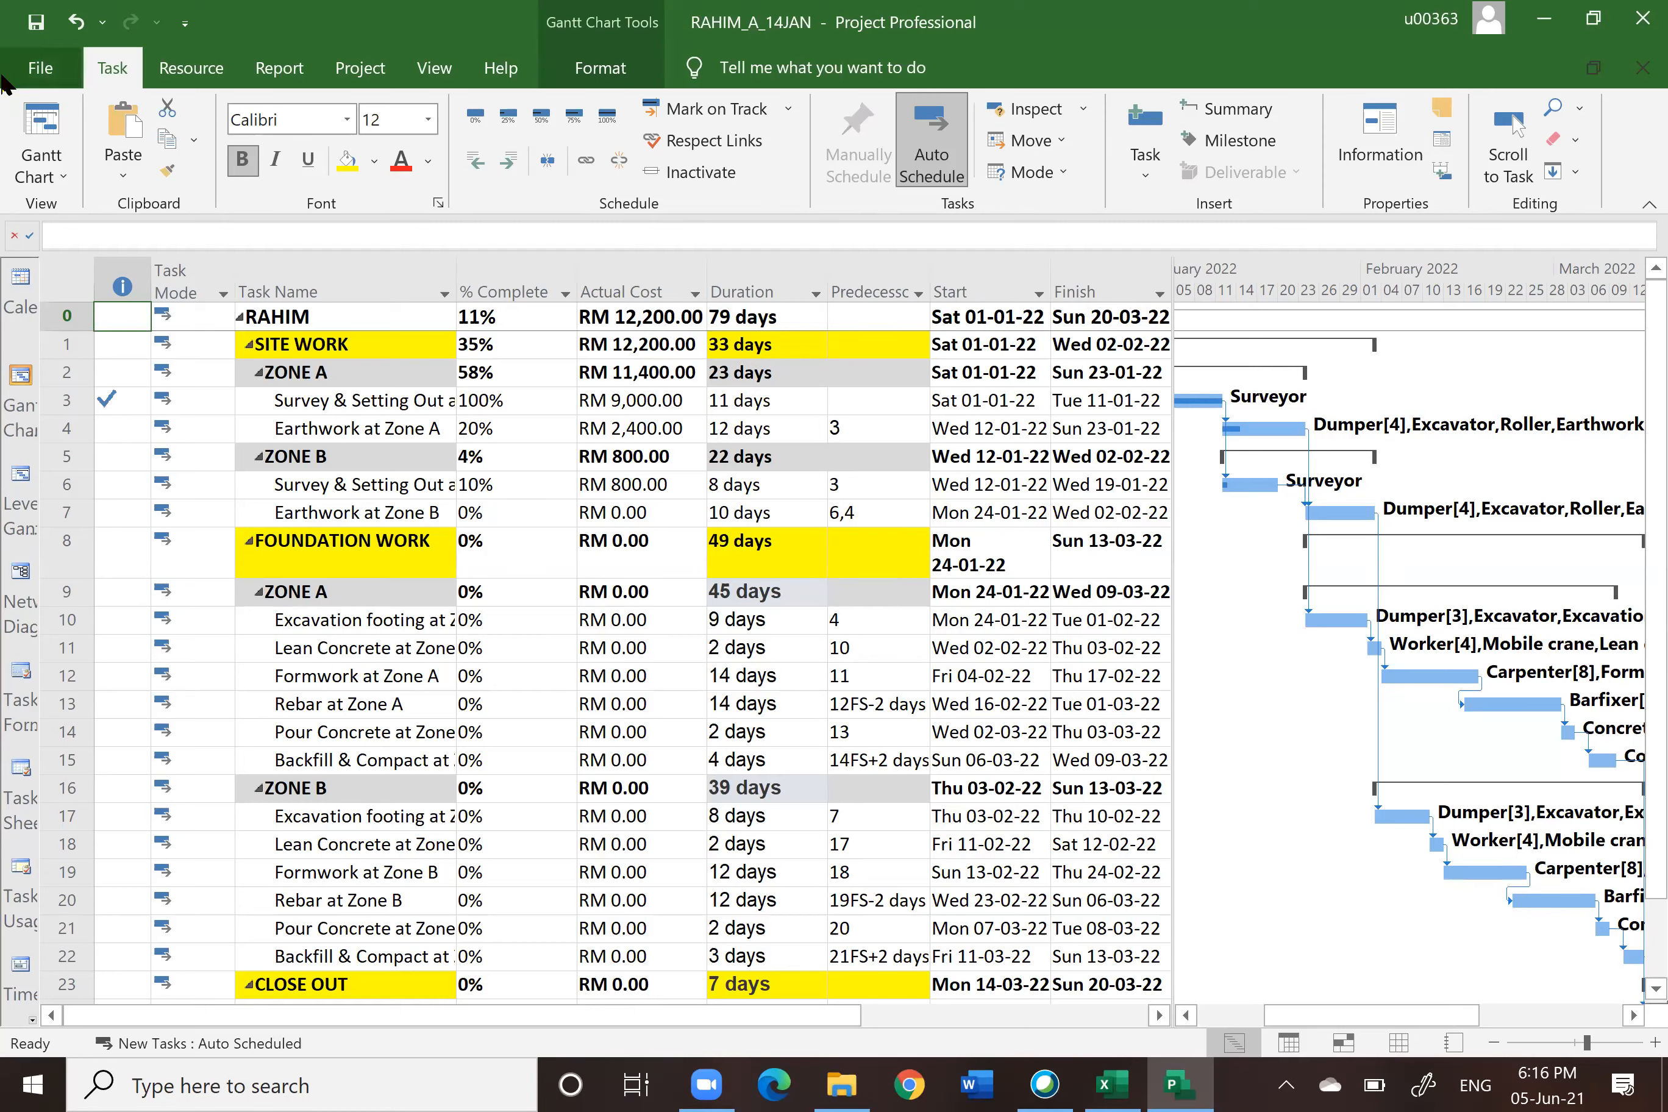
Step: Compare the current project with the previous version RAHIM_P_14JAN from the 2. PLAN folder using Entry tables
click(295, 69)
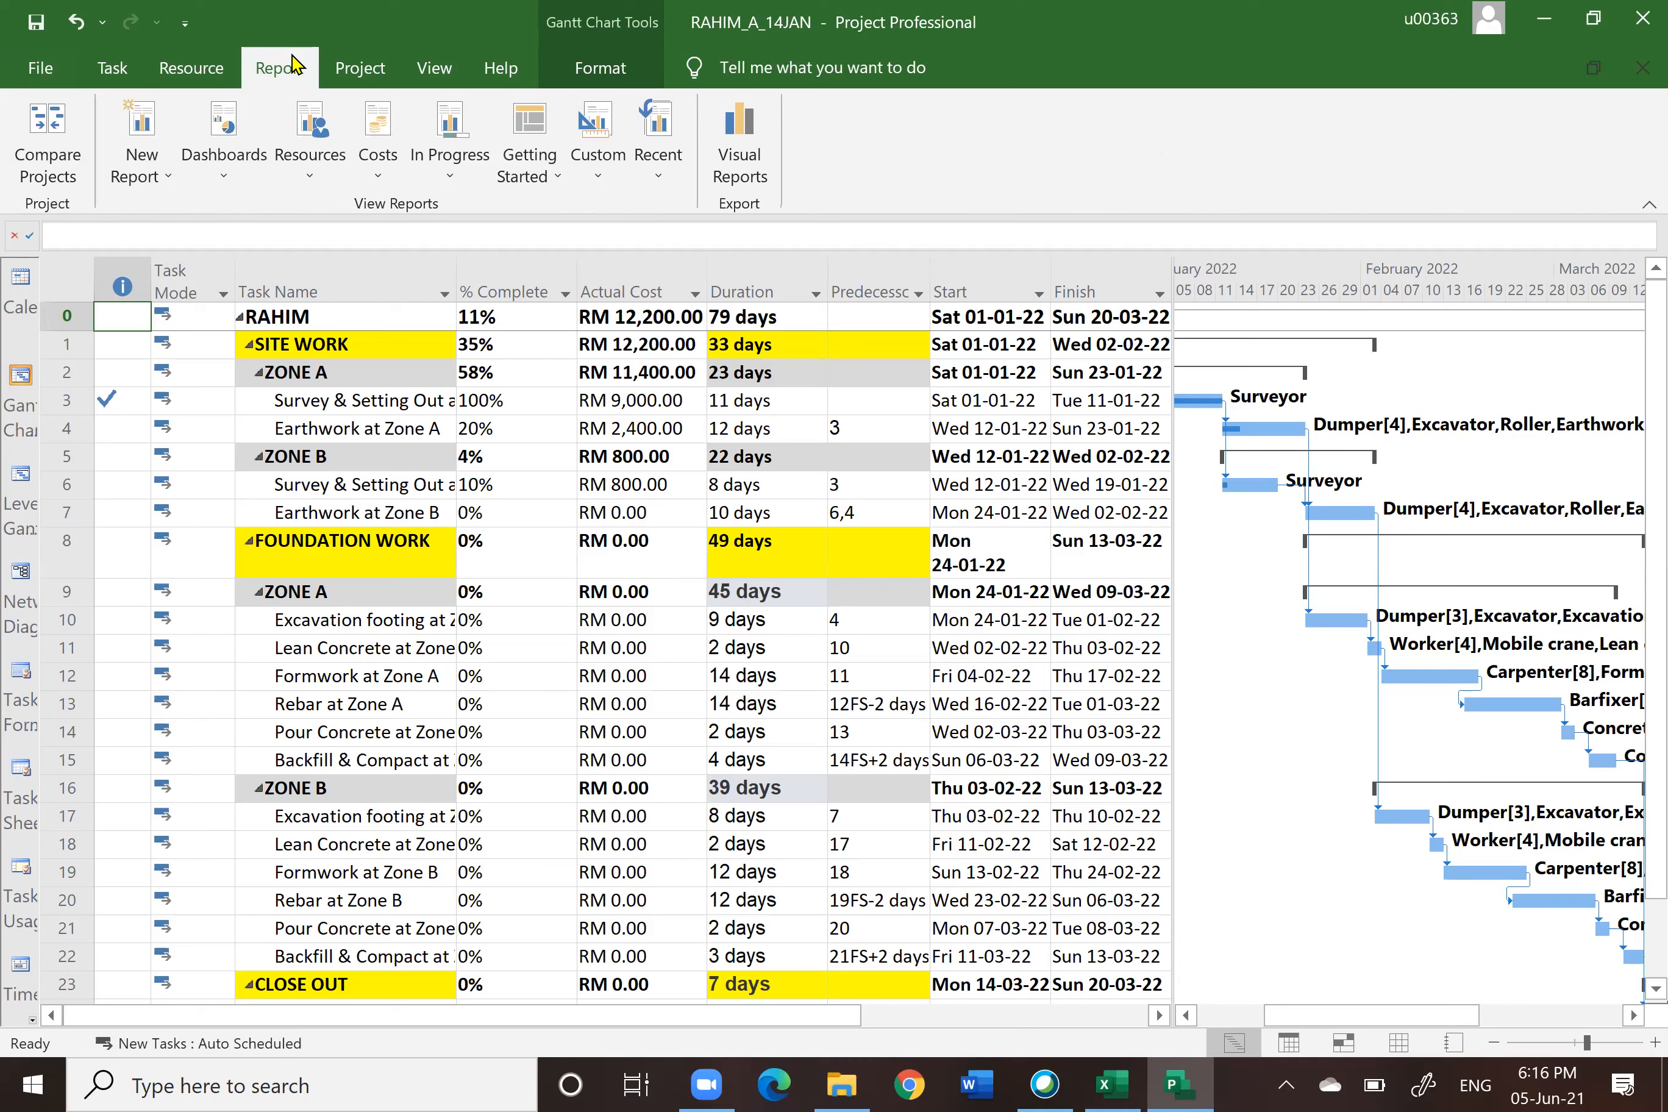
click(50, 134)
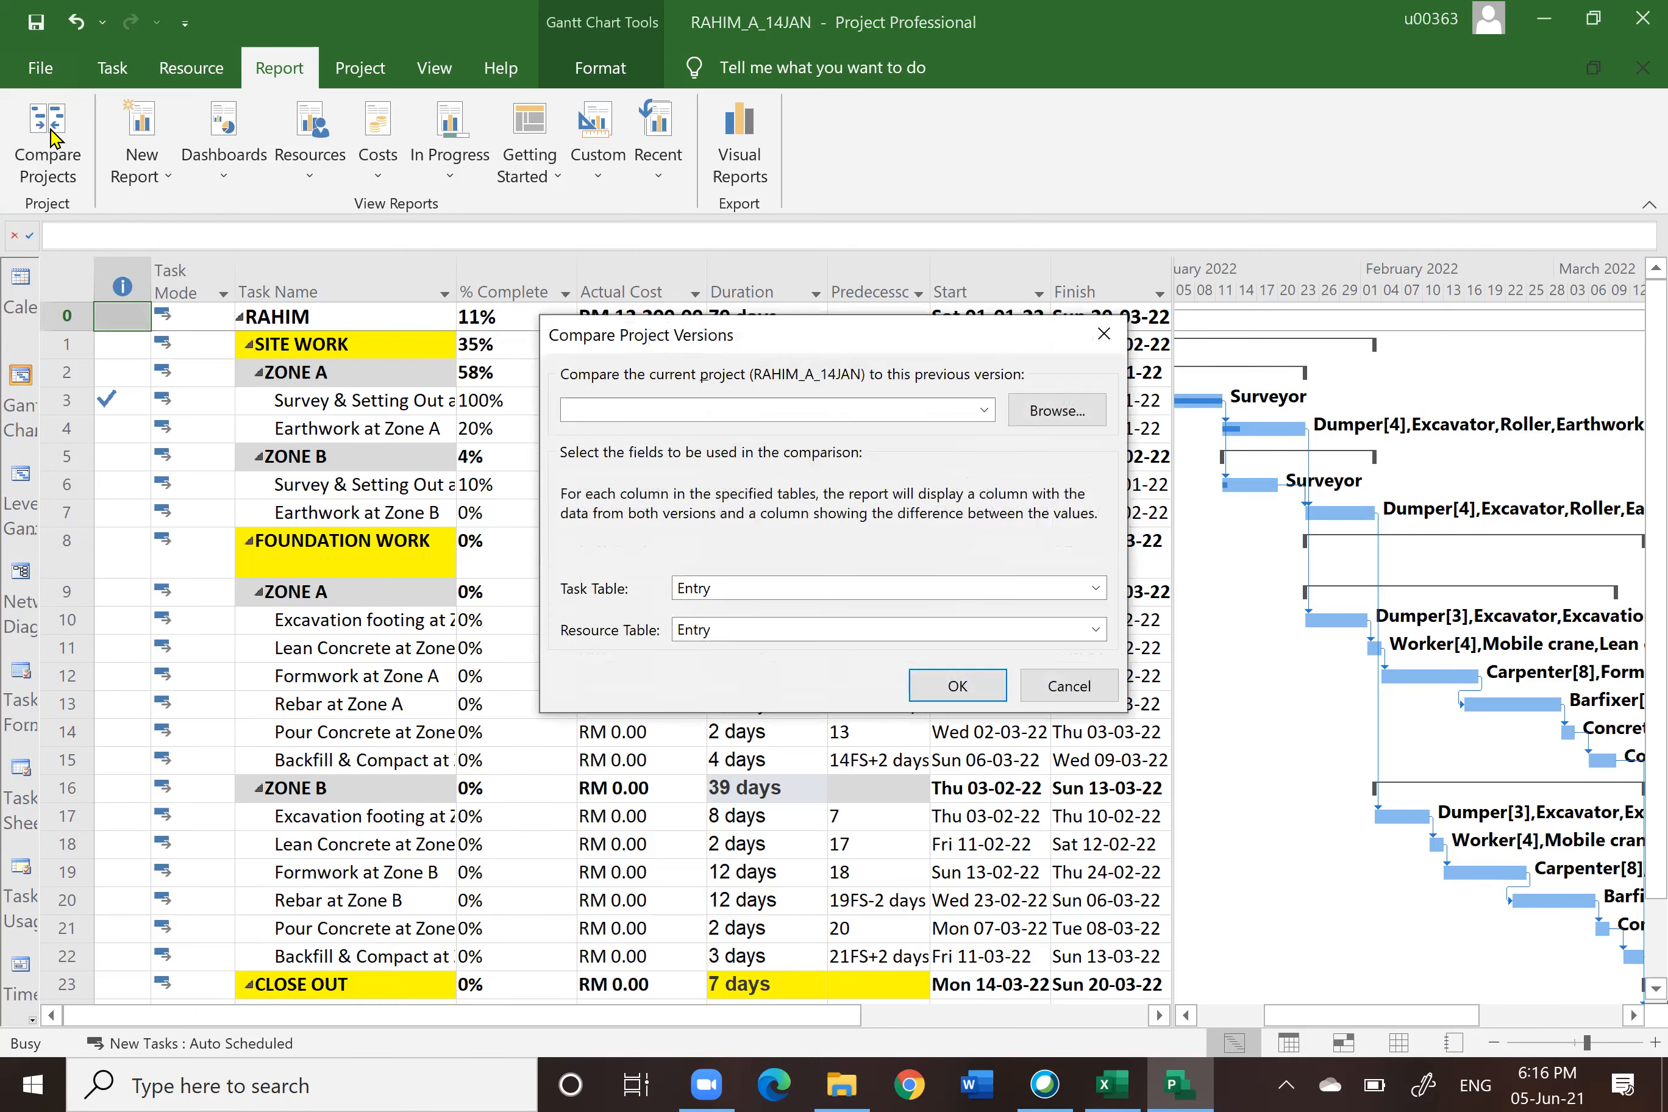
click(1027, 417)
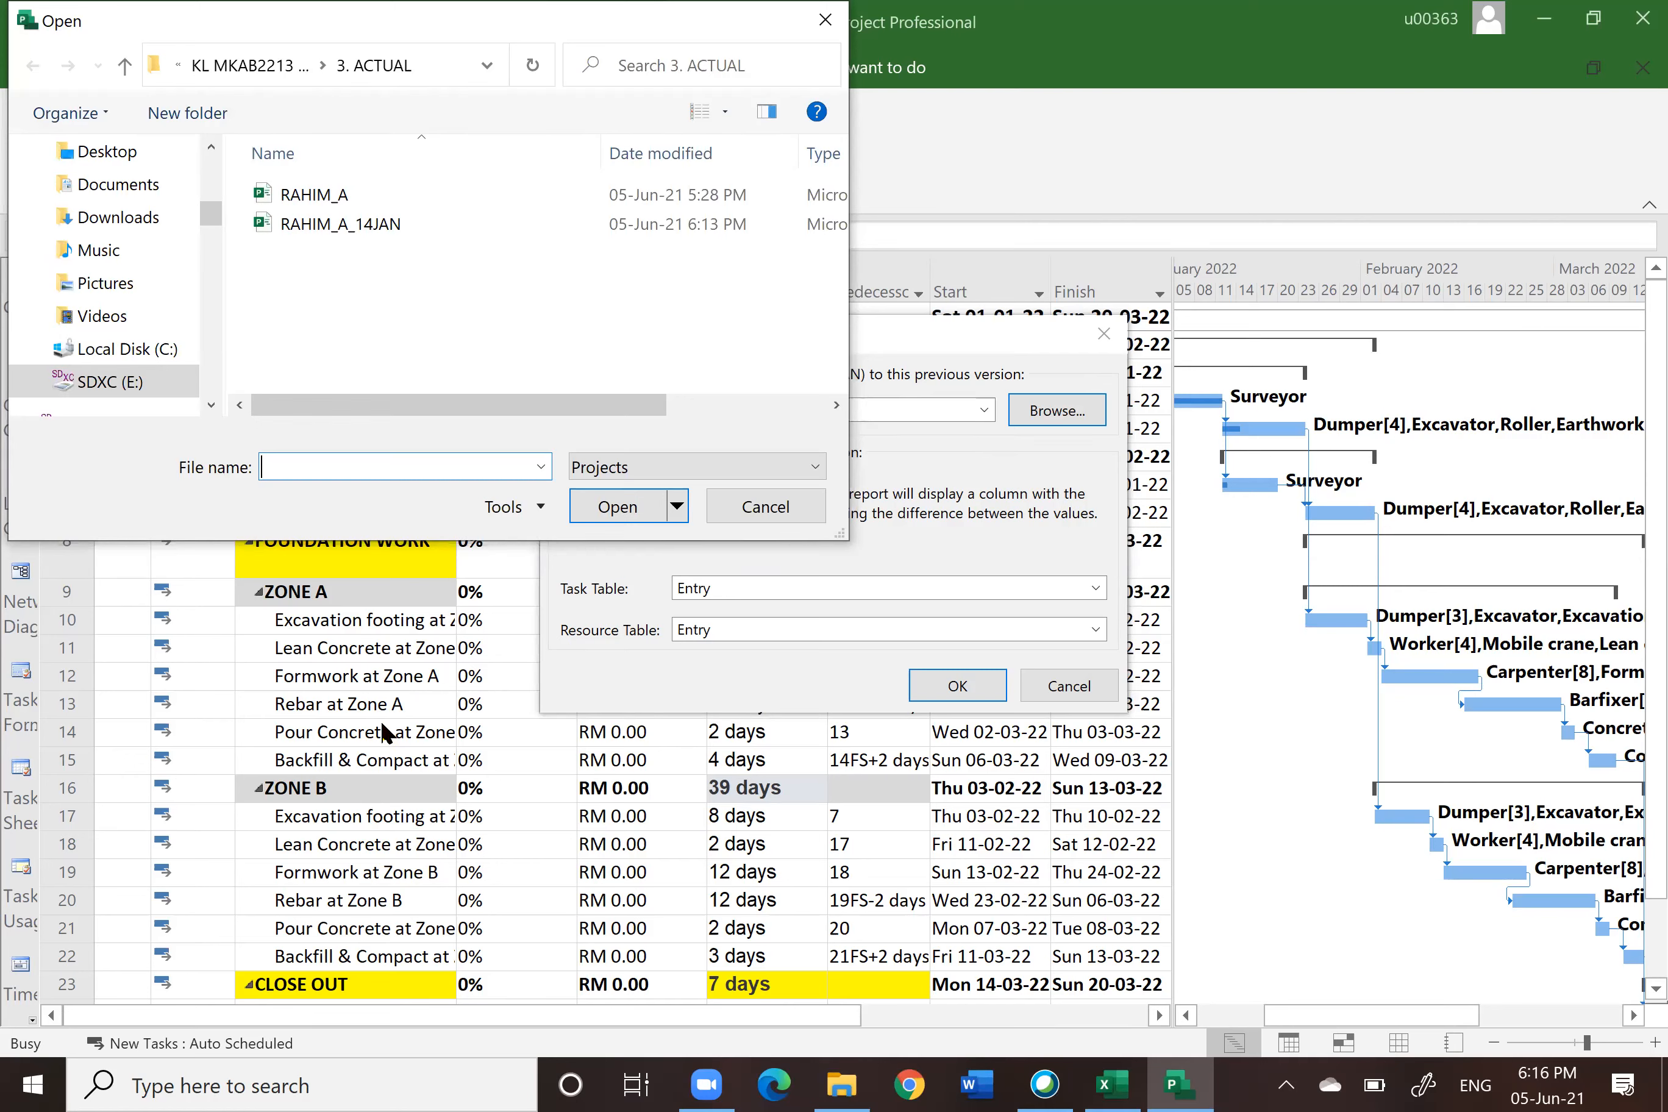
click(125, 72)
click(342, 228)
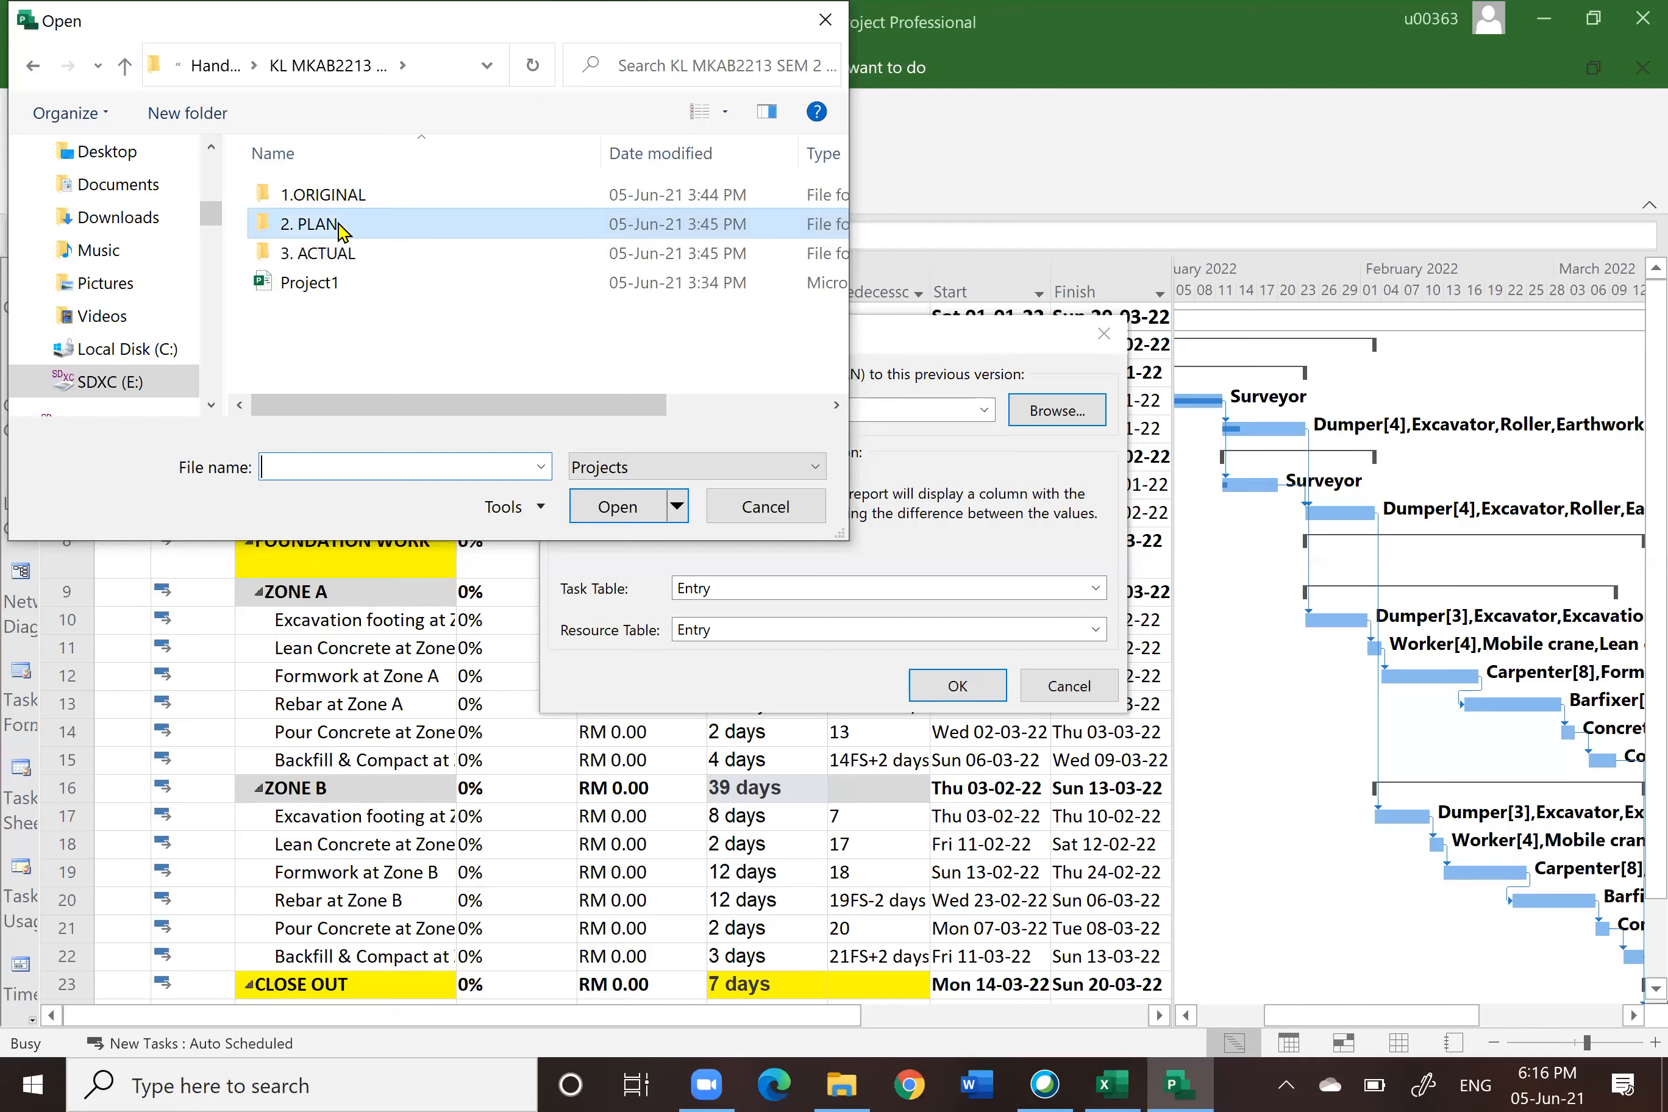
double_click(341, 228)
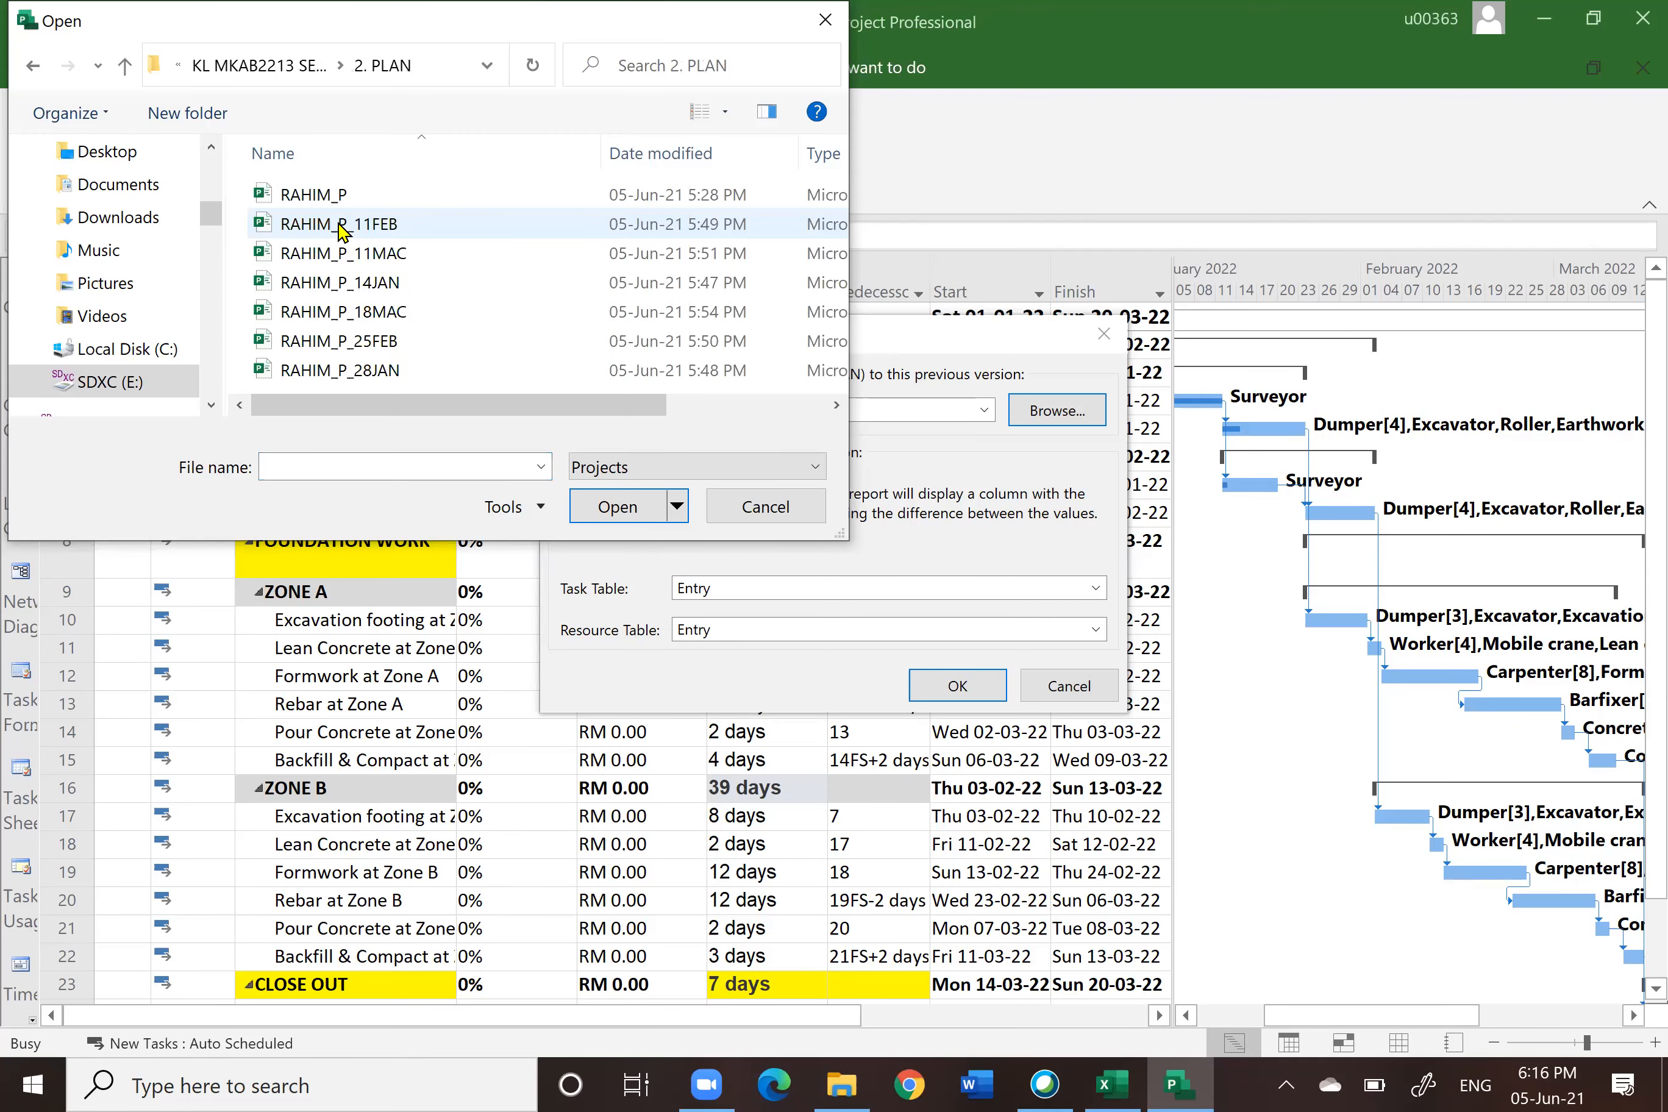
click(375, 285)
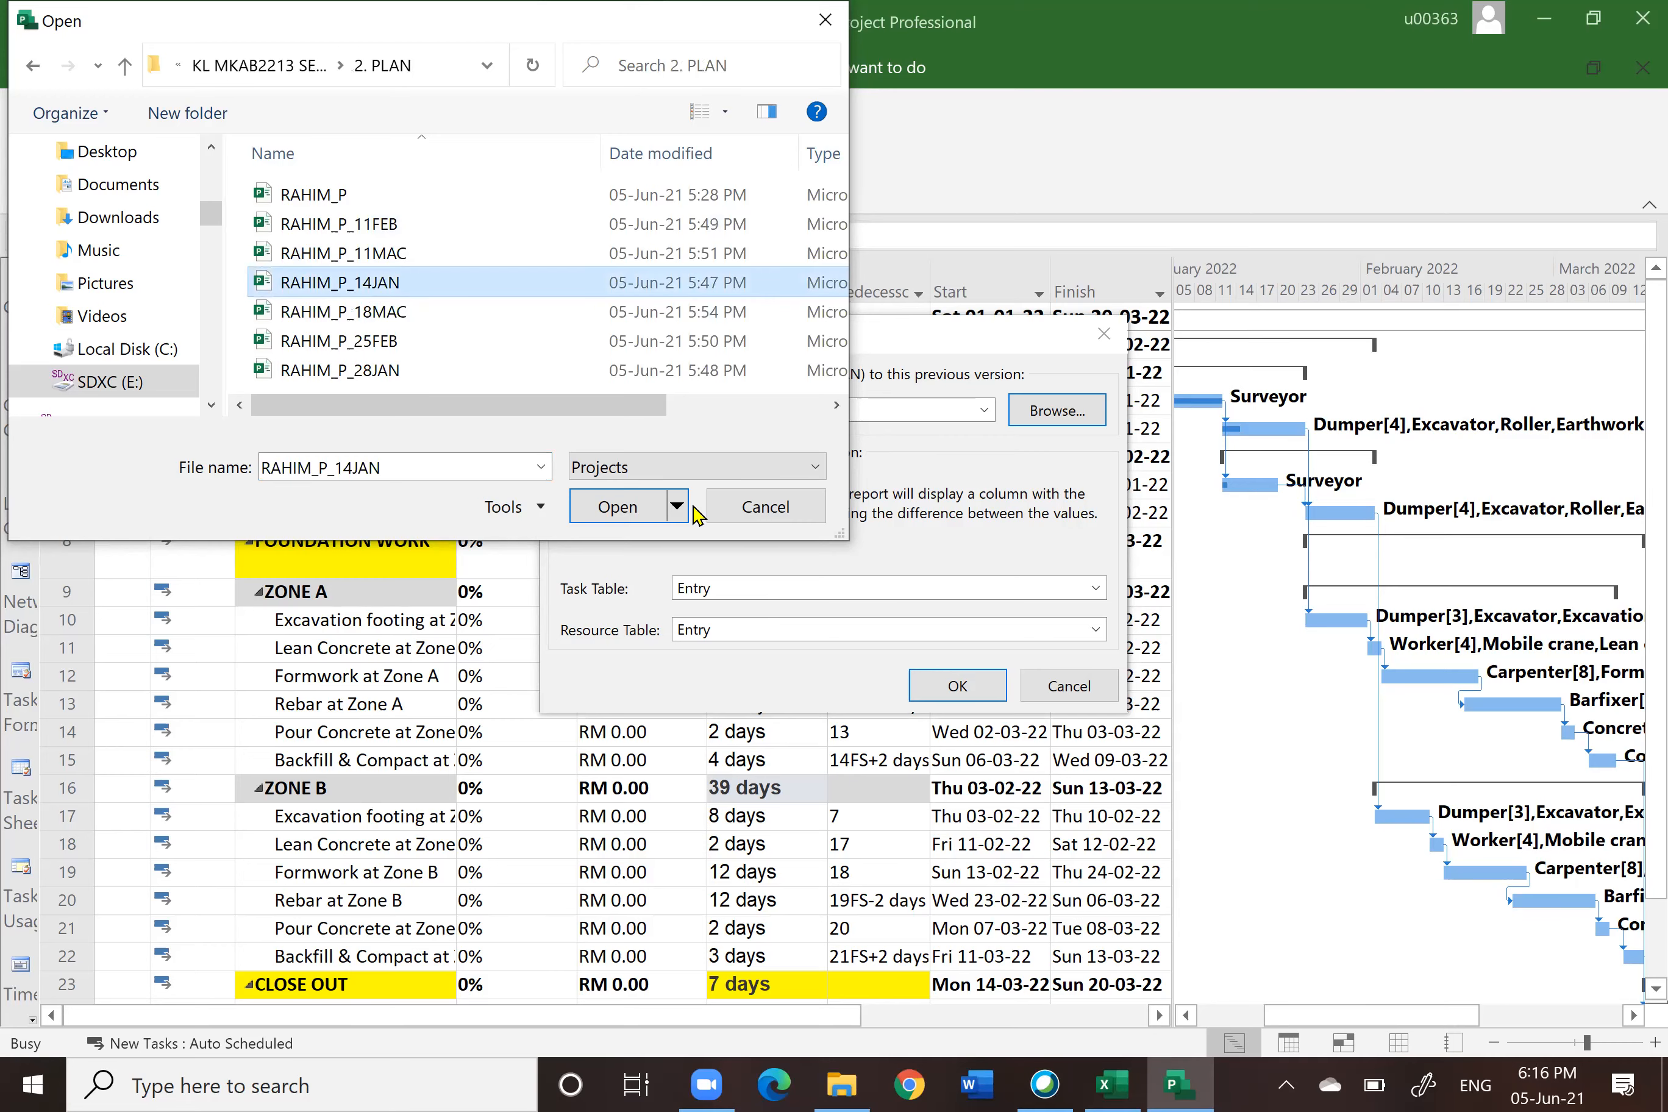
click(615, 506)
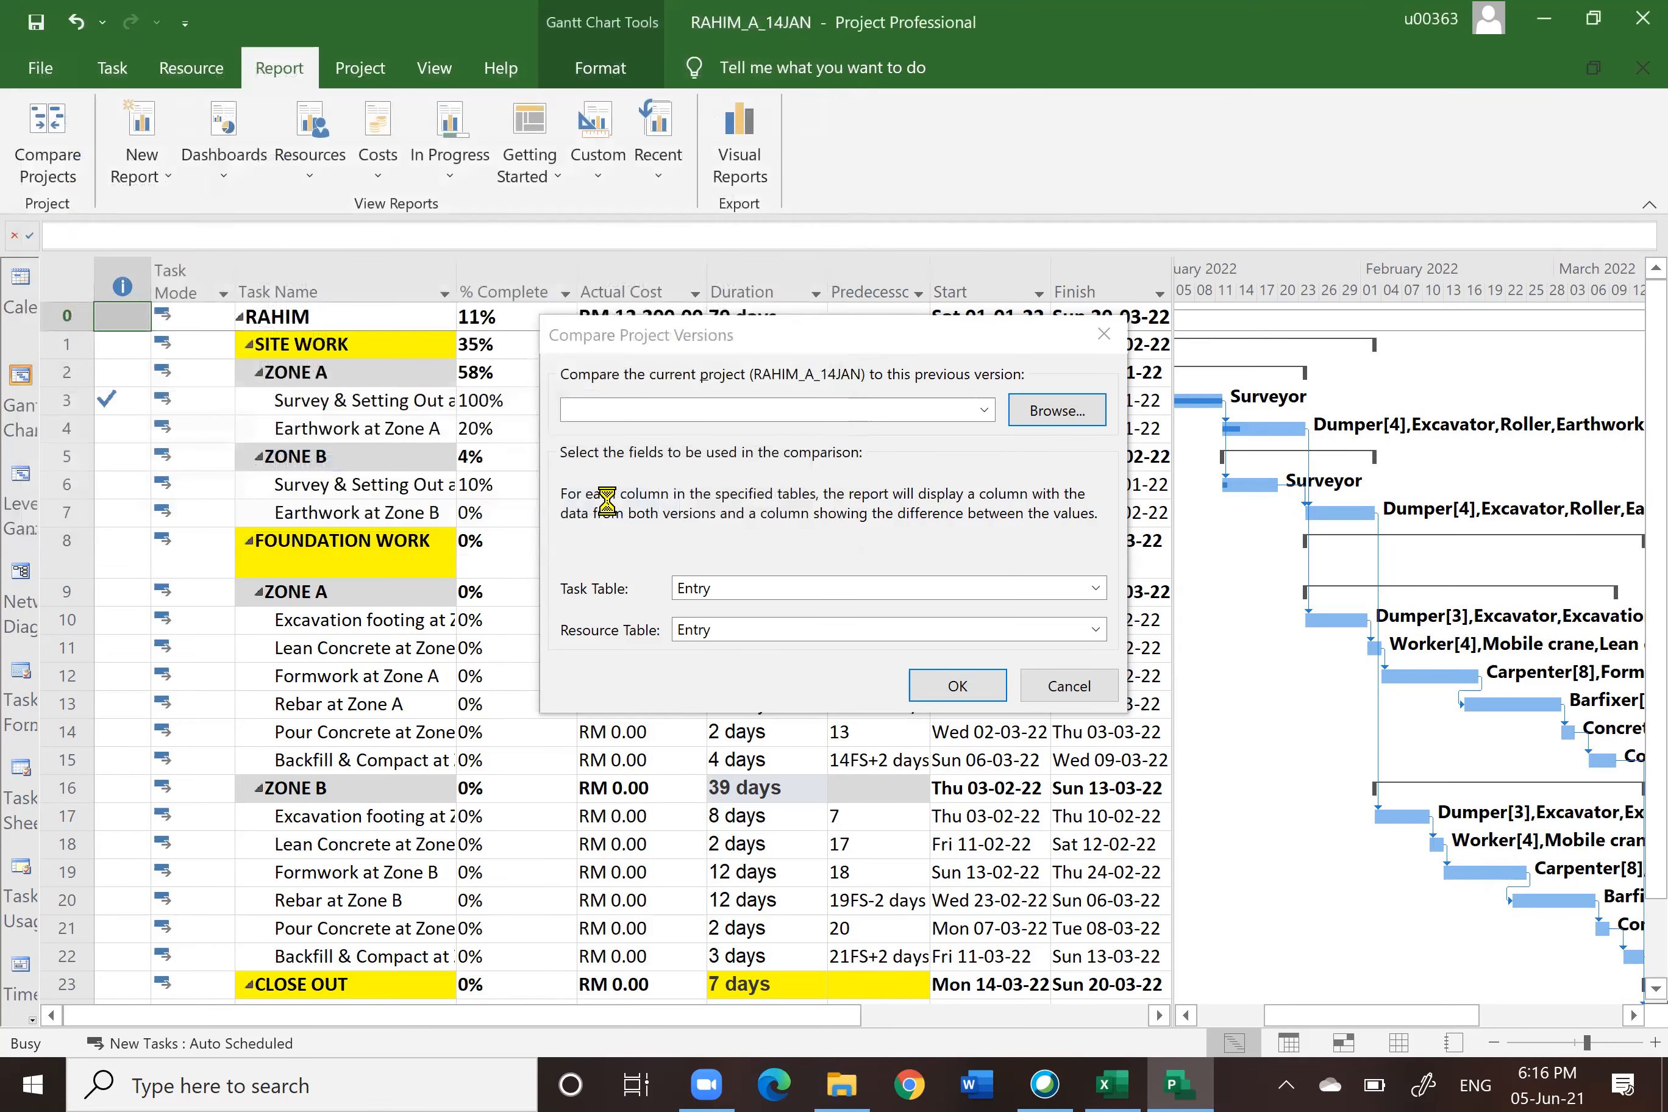
click(962, 689)
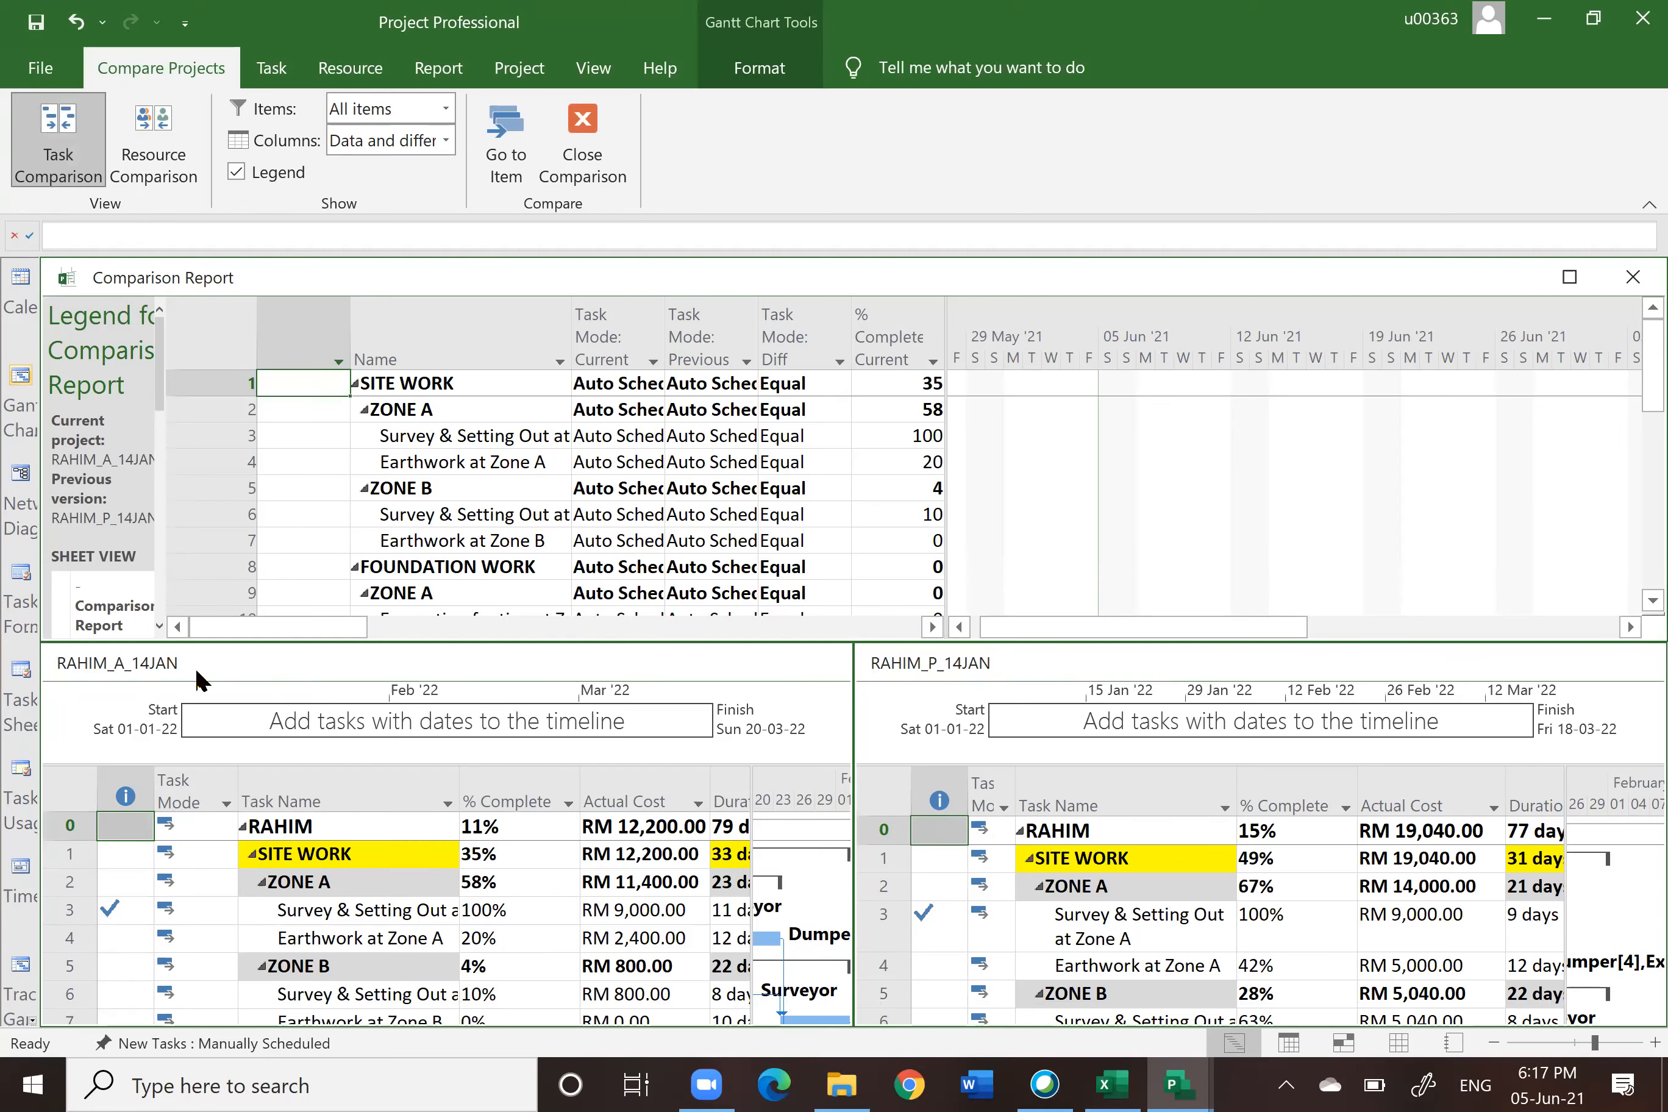
click(217, 670)
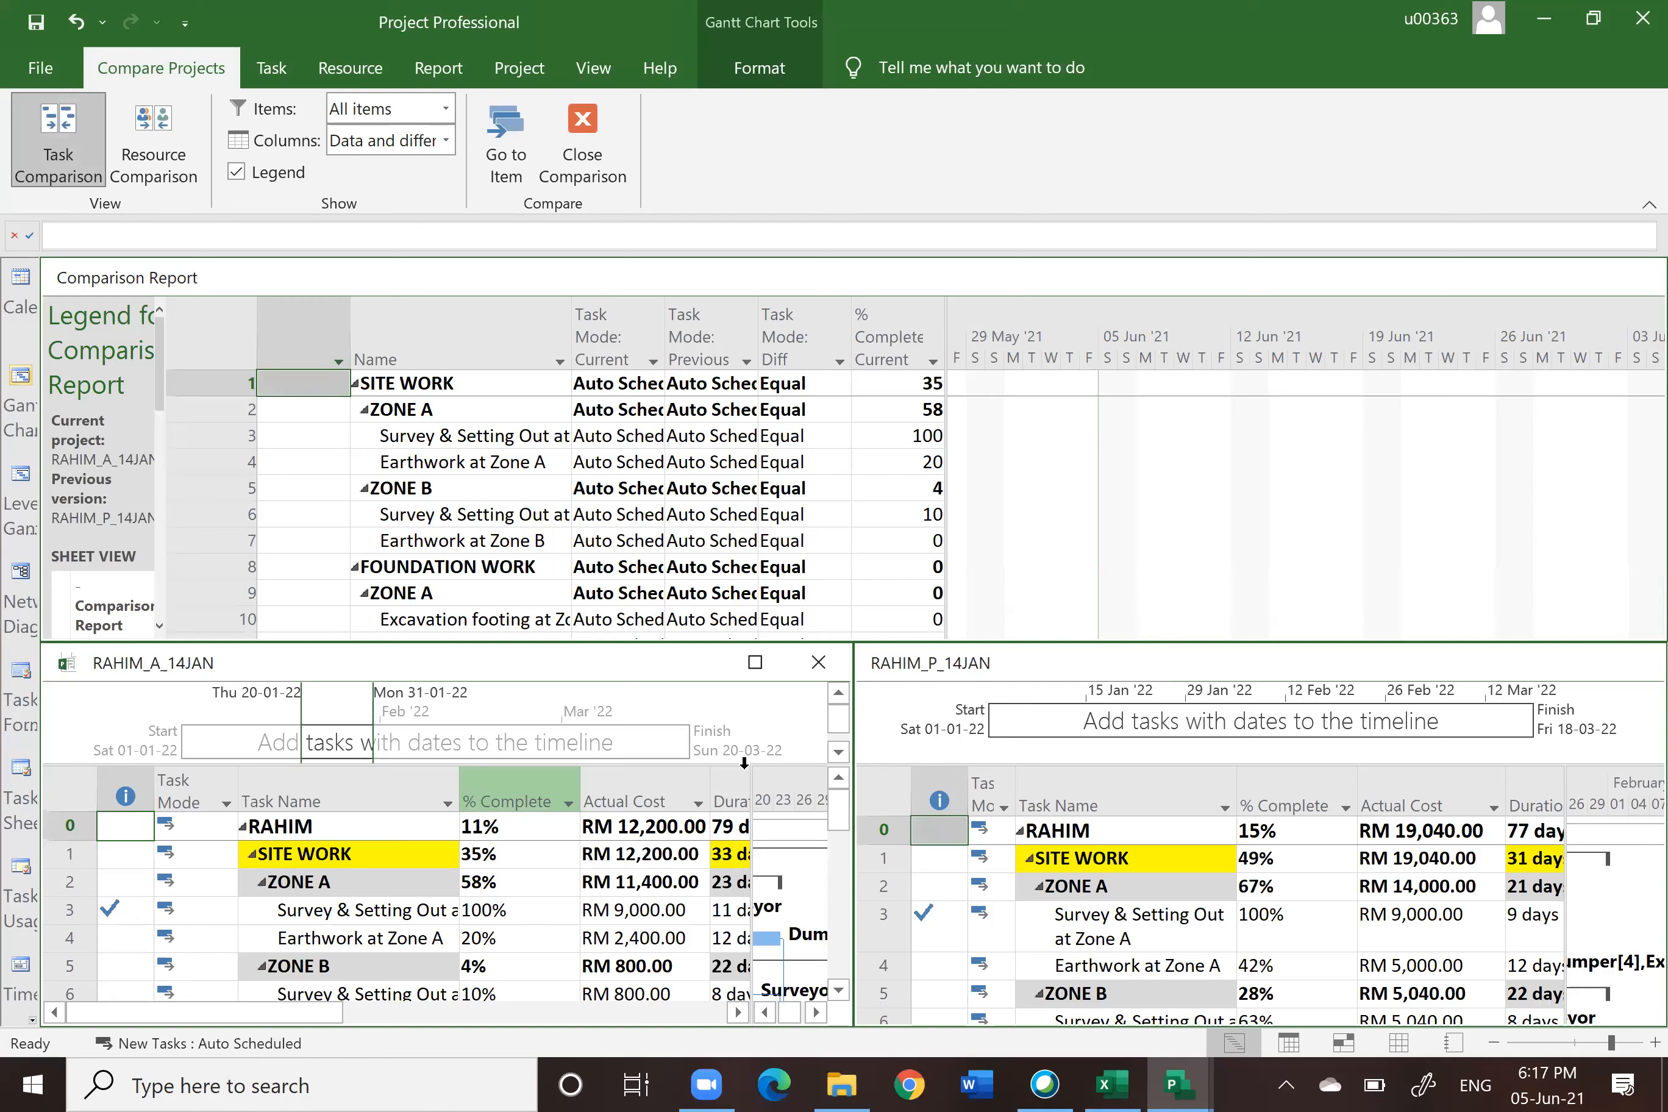
click(1285, 669)
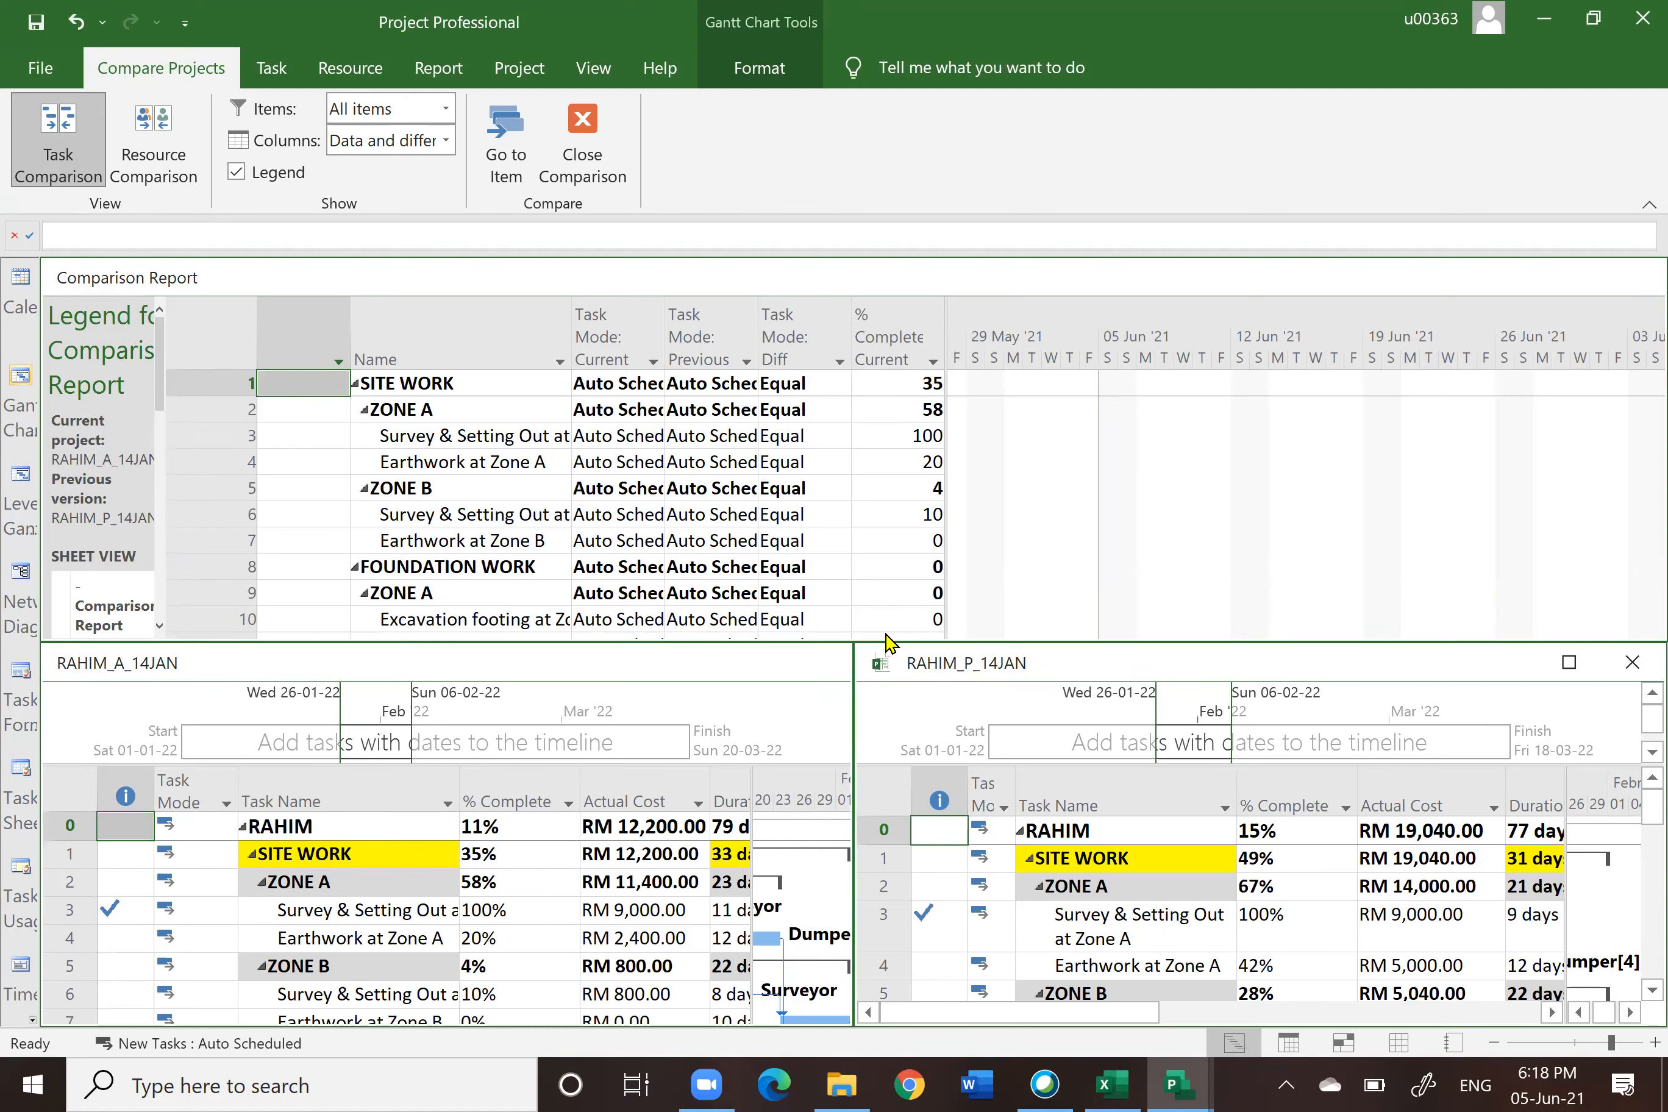
Step: Open the MKAB2213 MS PROJECT EXERCISE document from the DATA folder in File Explorer
click(843, 1084)
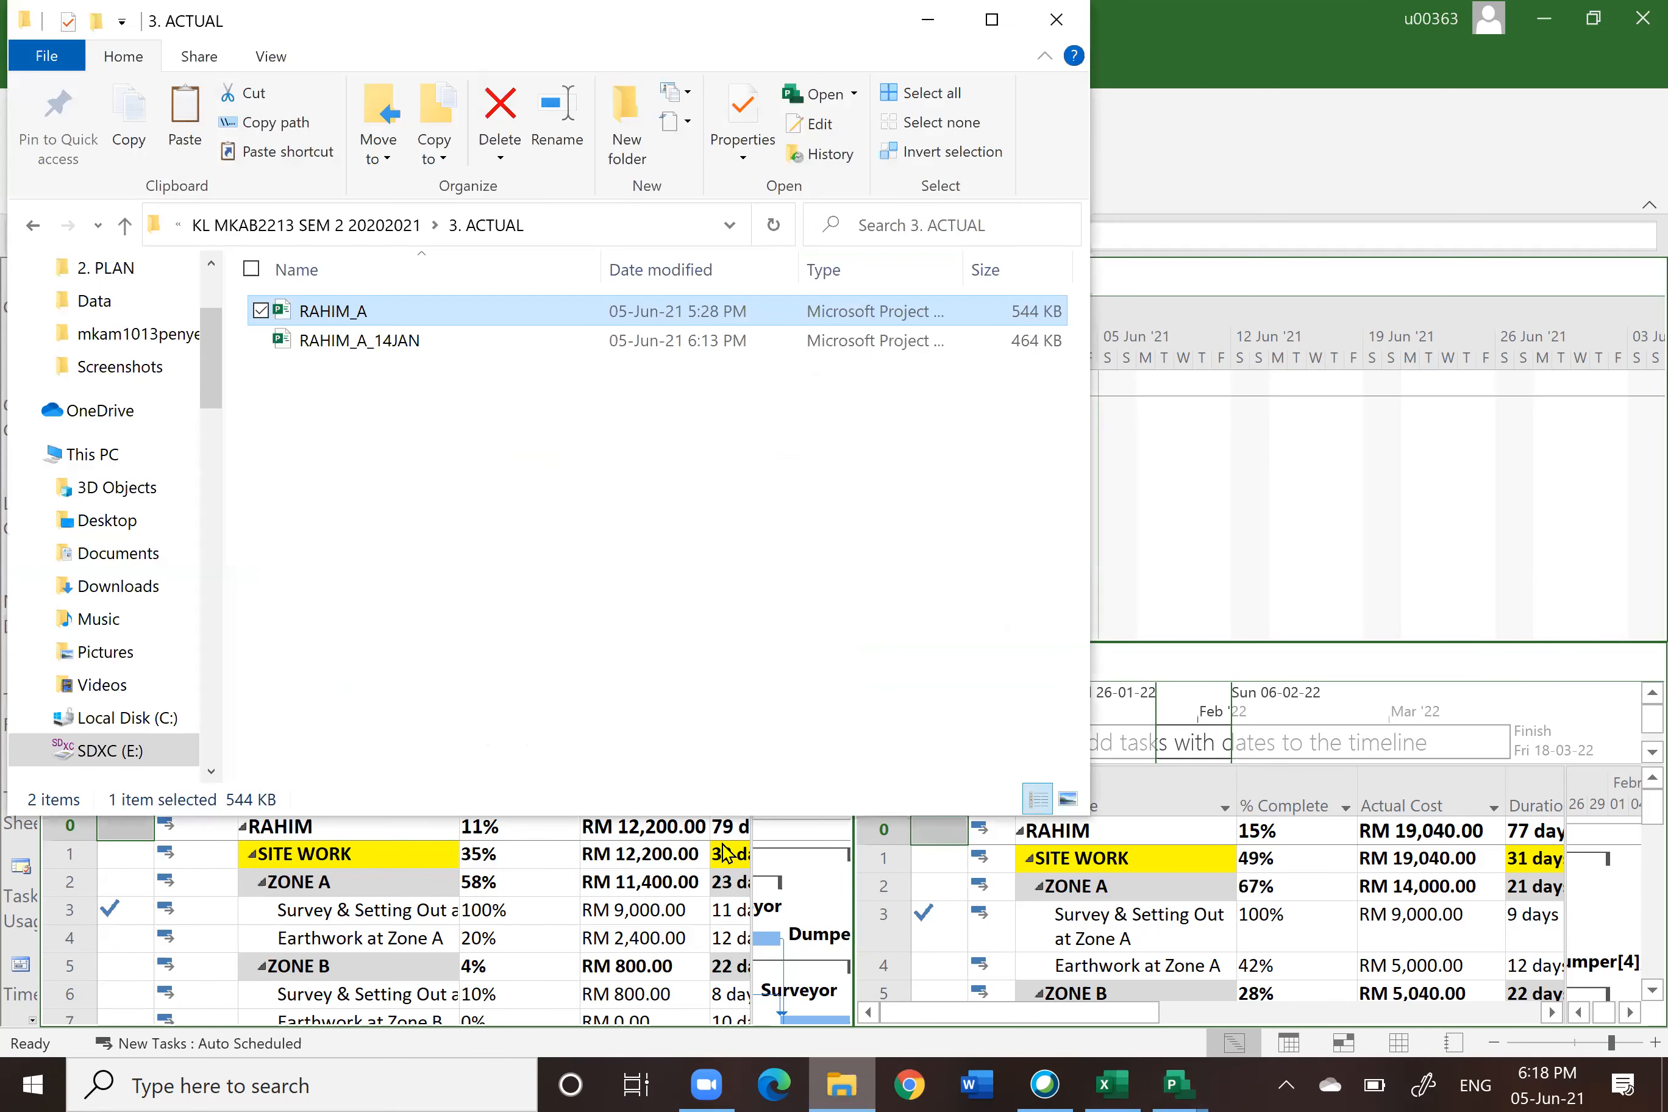
click(125, 227)
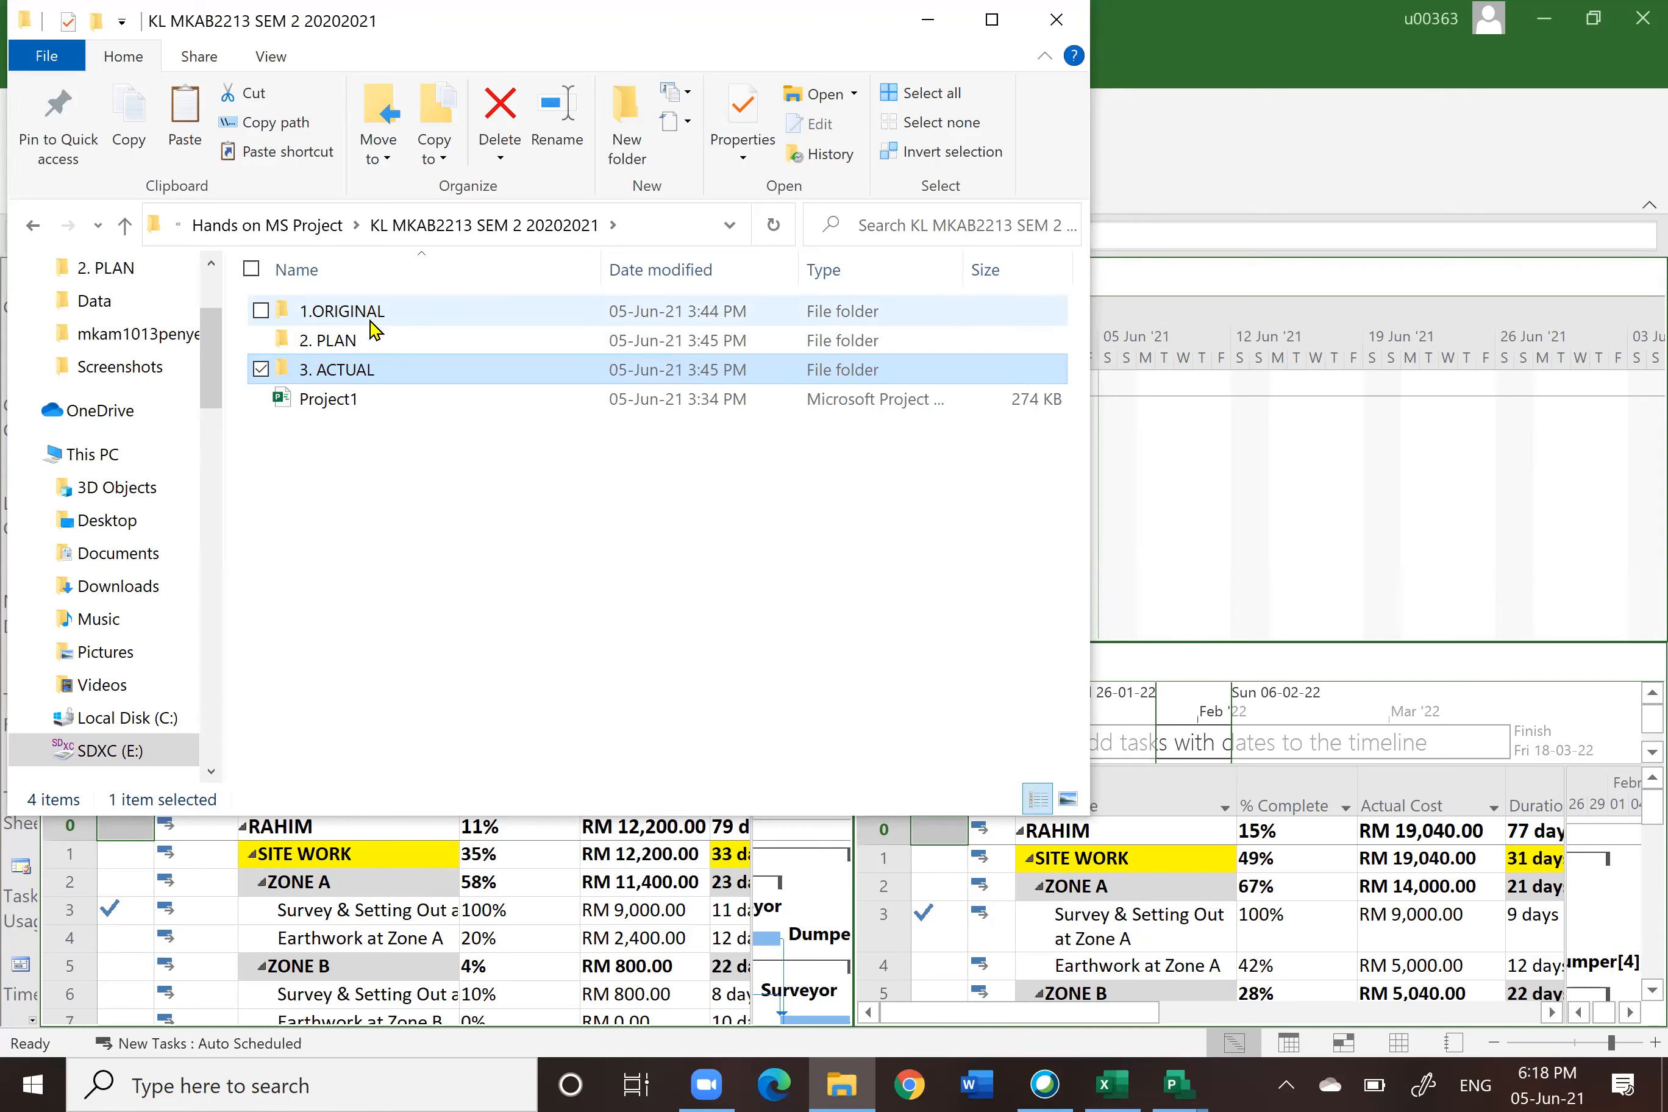
double_click(372, 344)
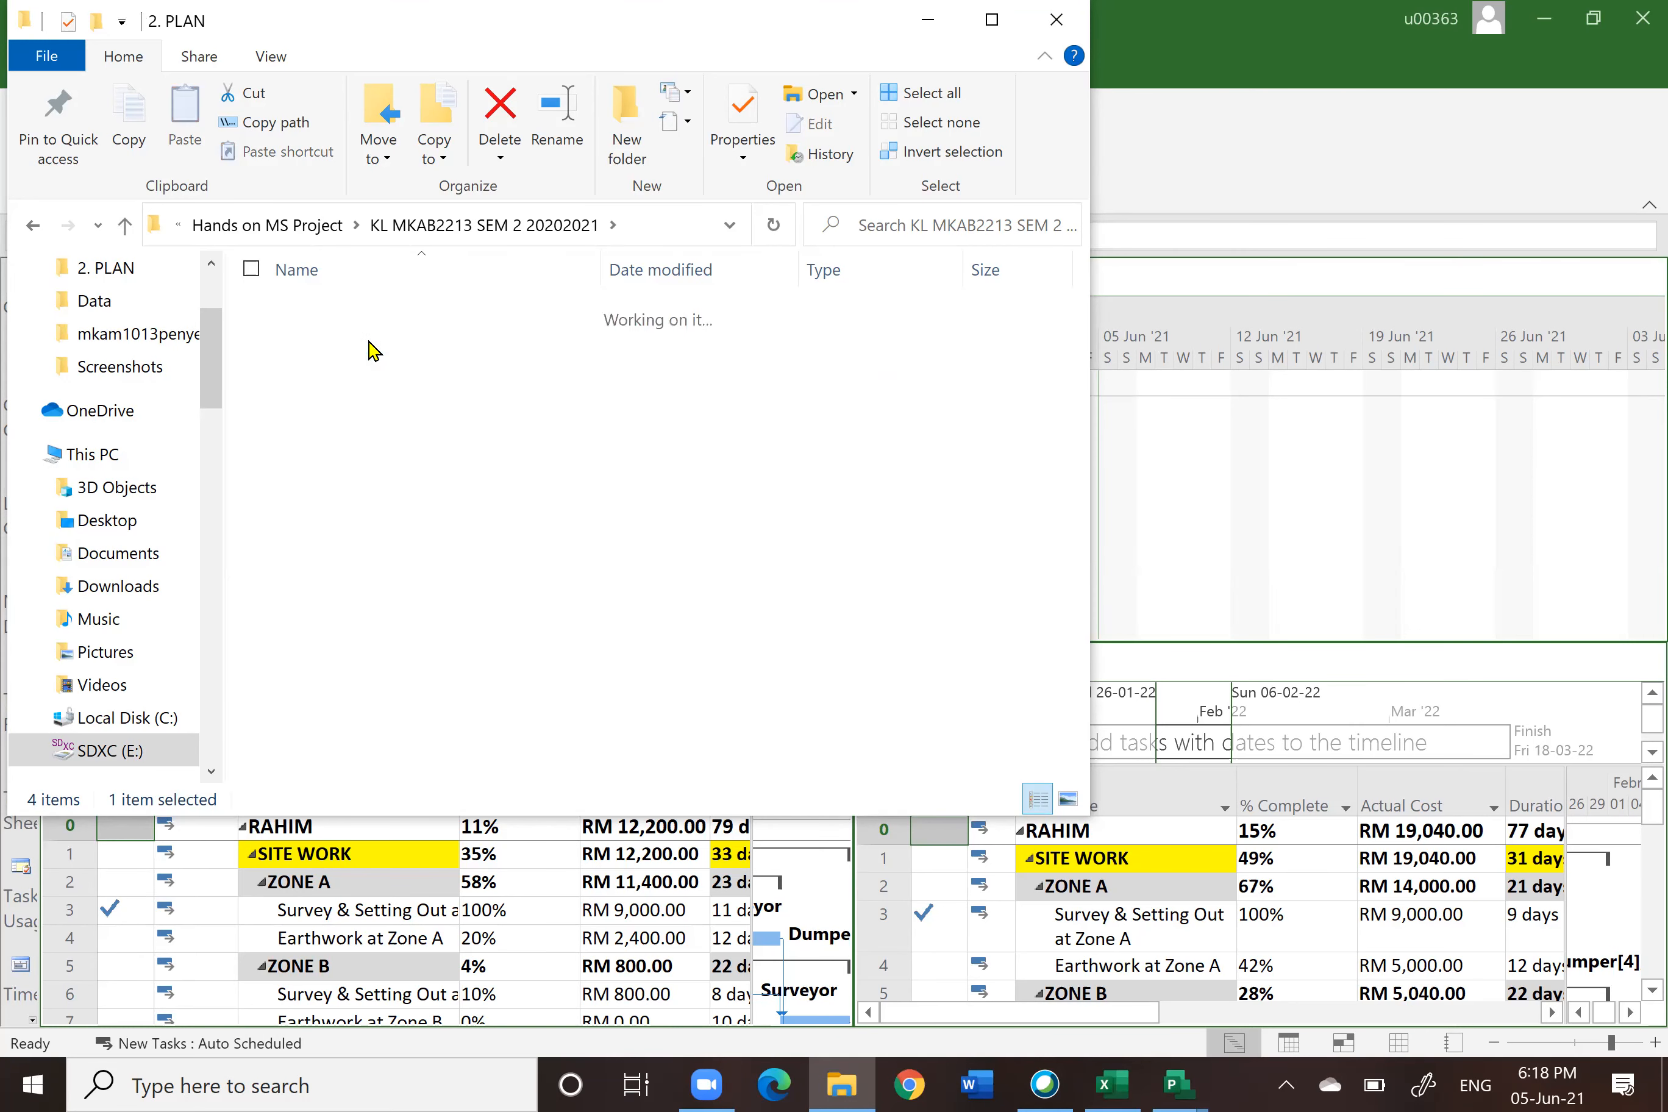
click(125, 227)
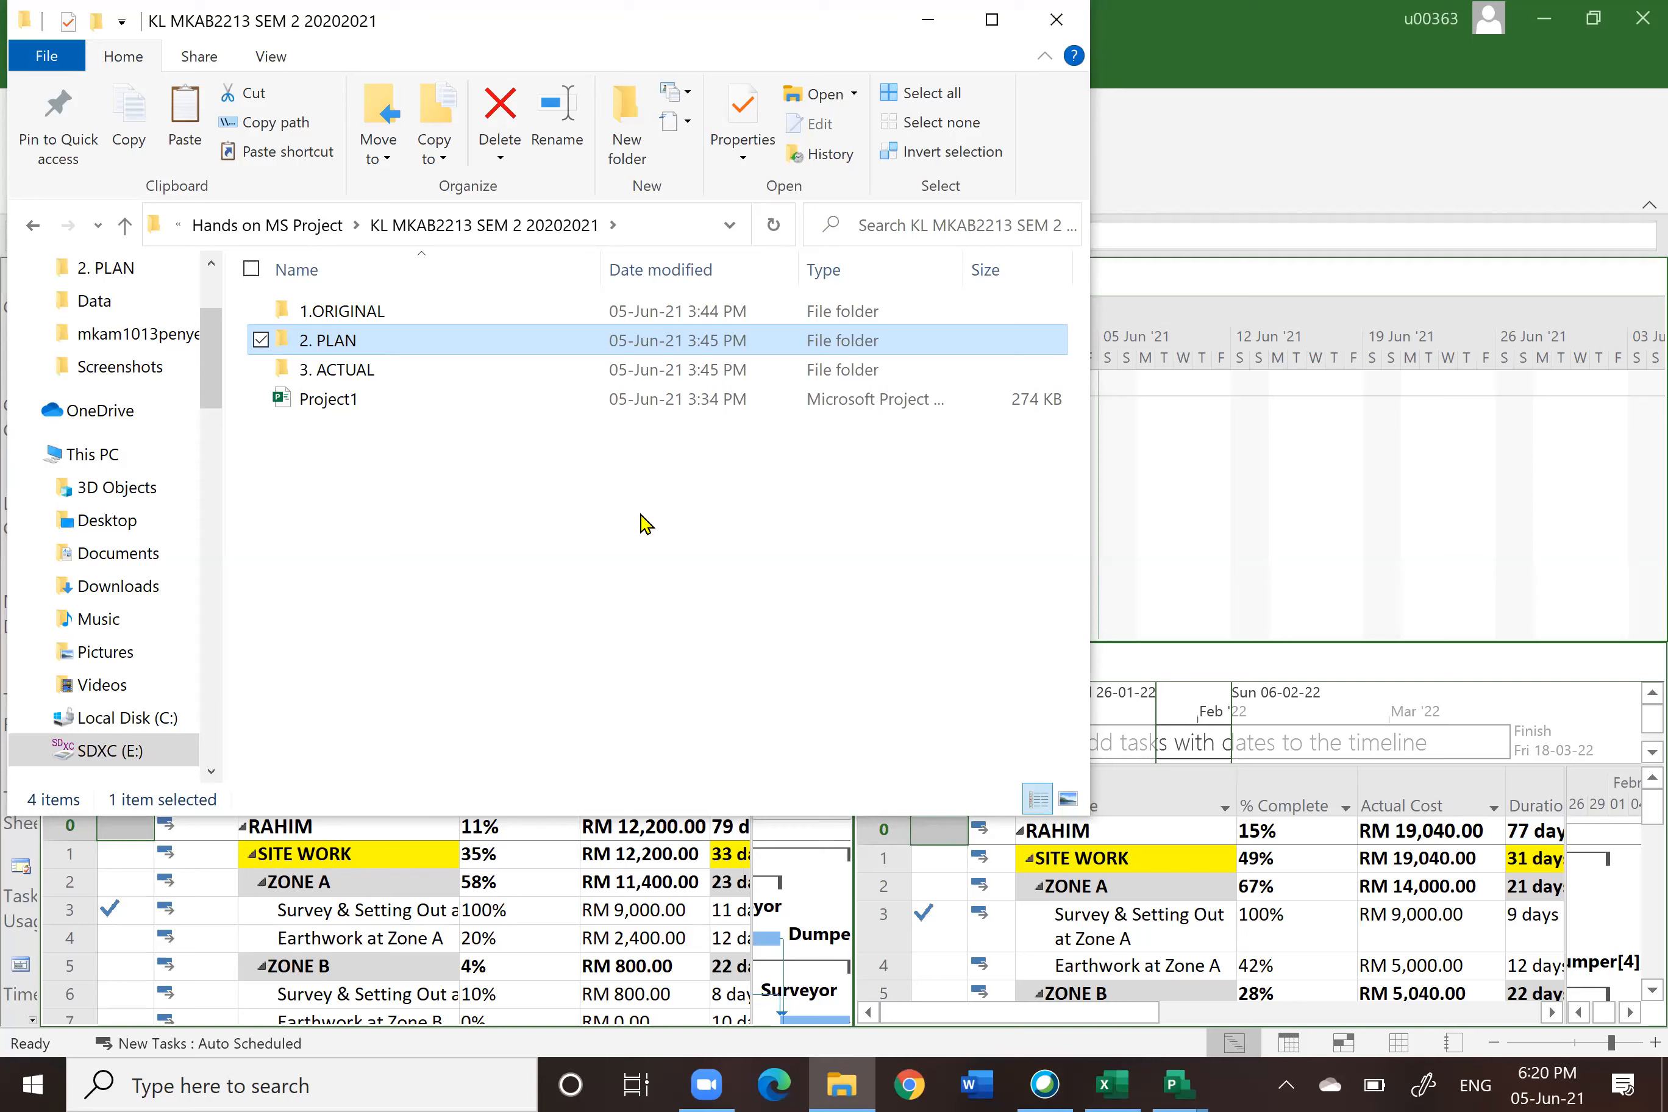
click(125, 227)
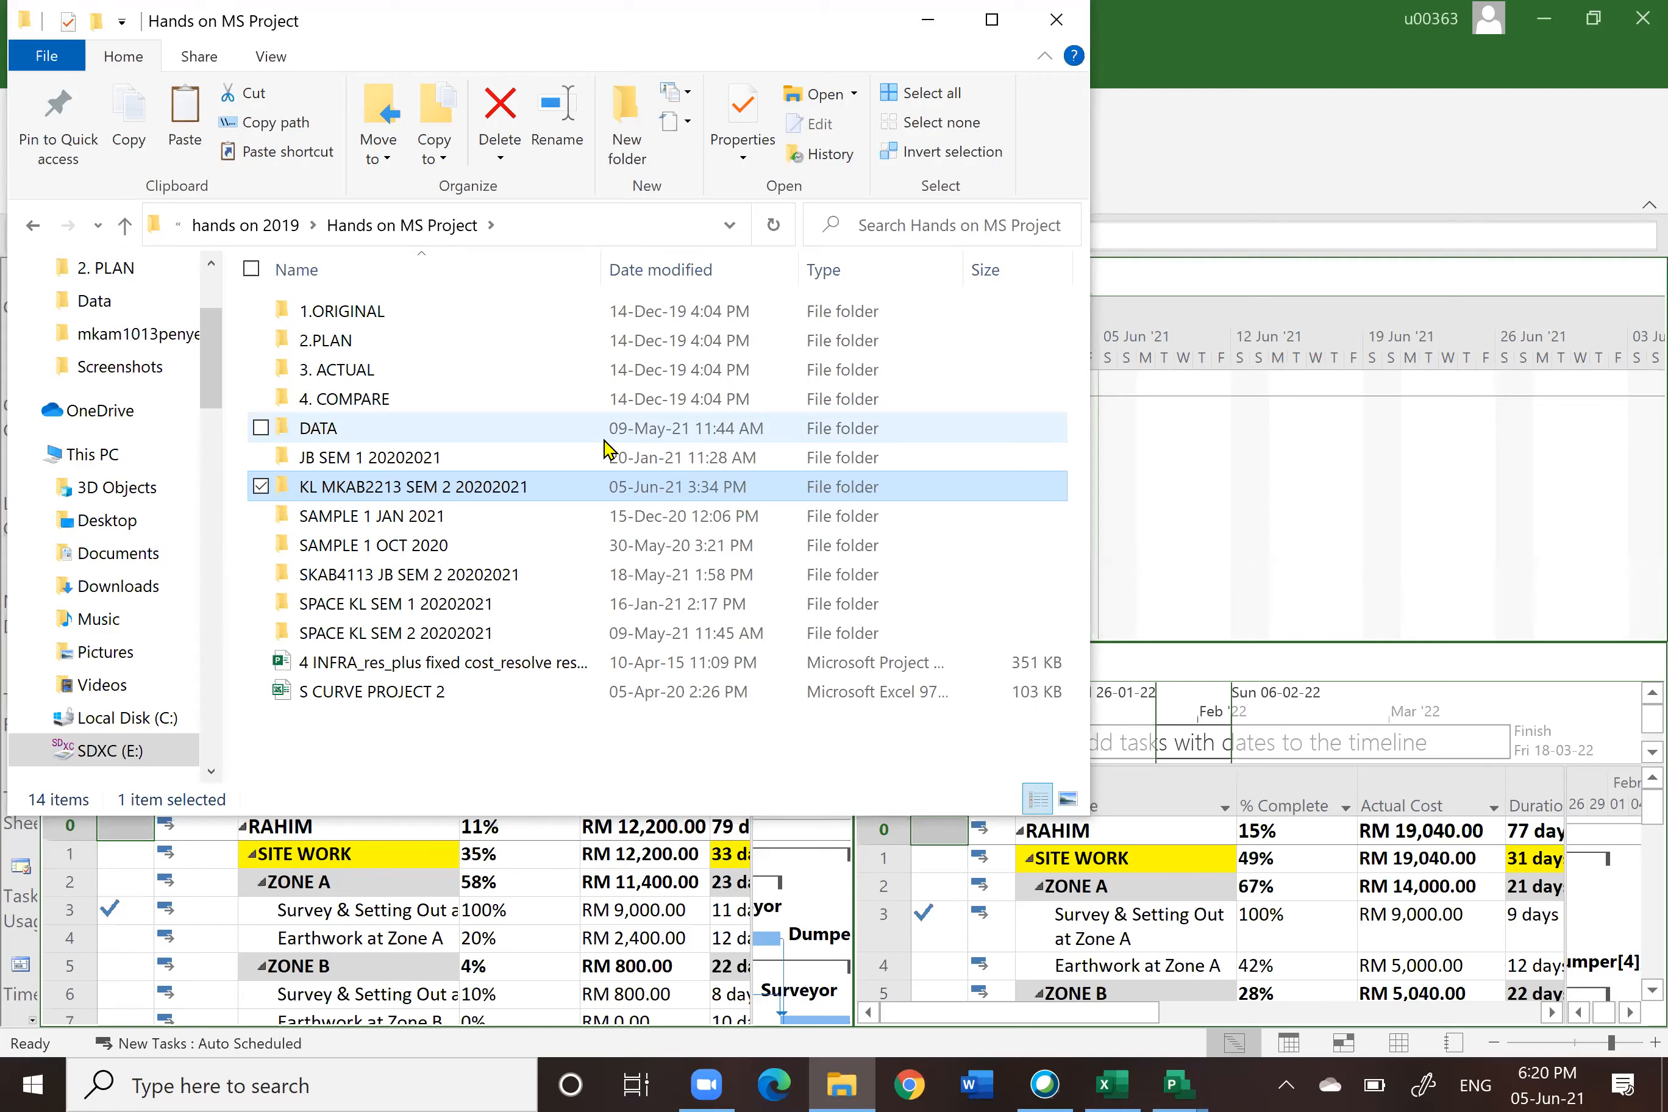
double_click(334, 431)
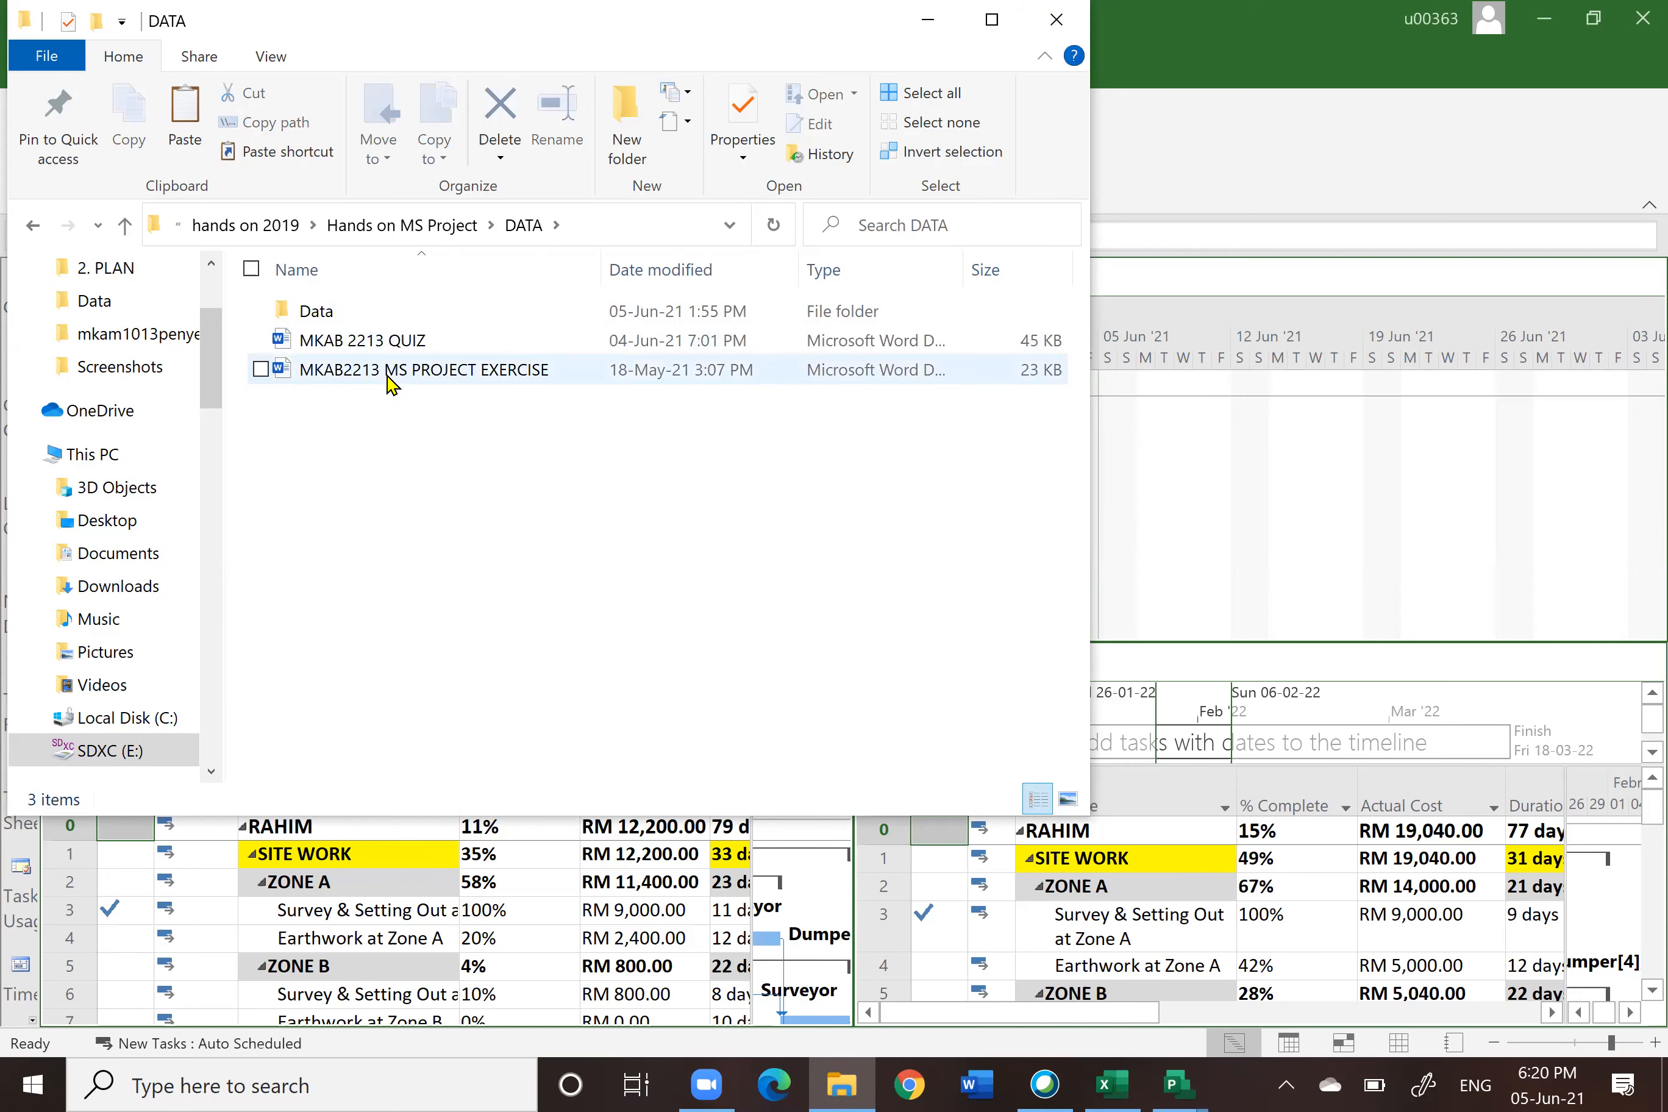
click(439, 377)
double_click(438, 378)
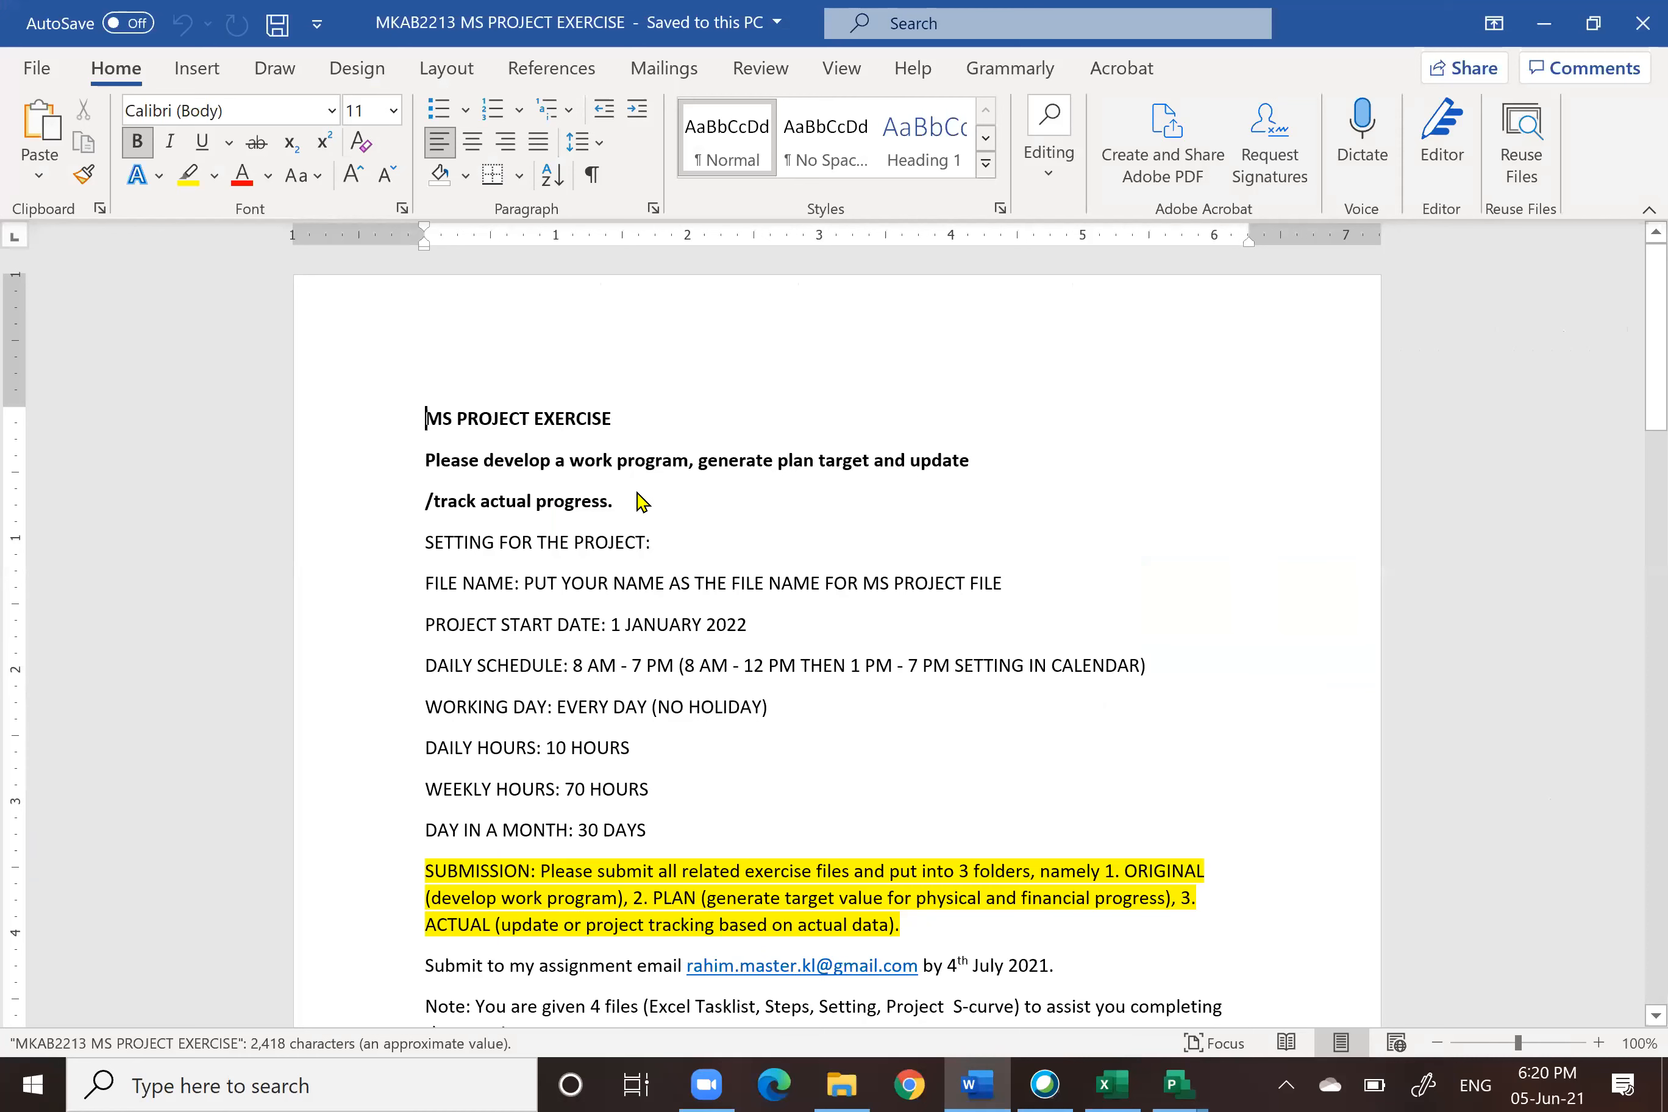
Step: Read through the exercise settings, submission requirements and video links in the document
scroll(1311, 543, down, 3)
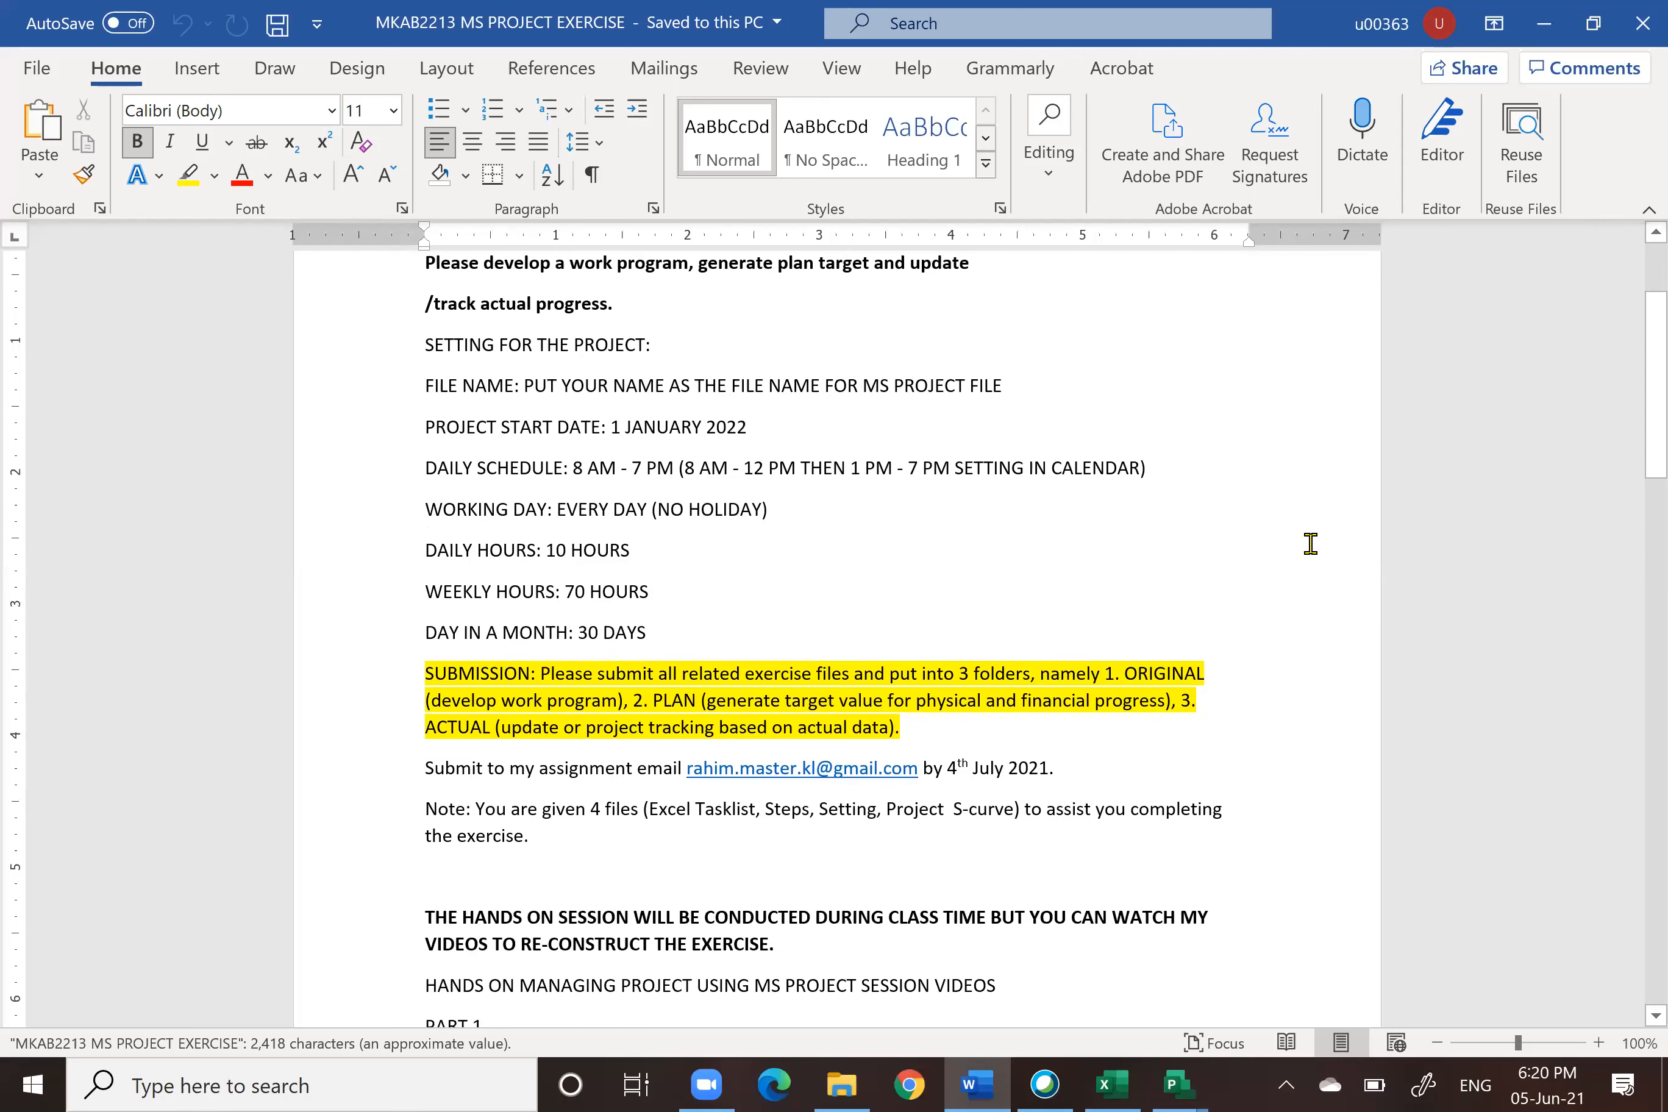
scroll(1311, 544, up, 3)
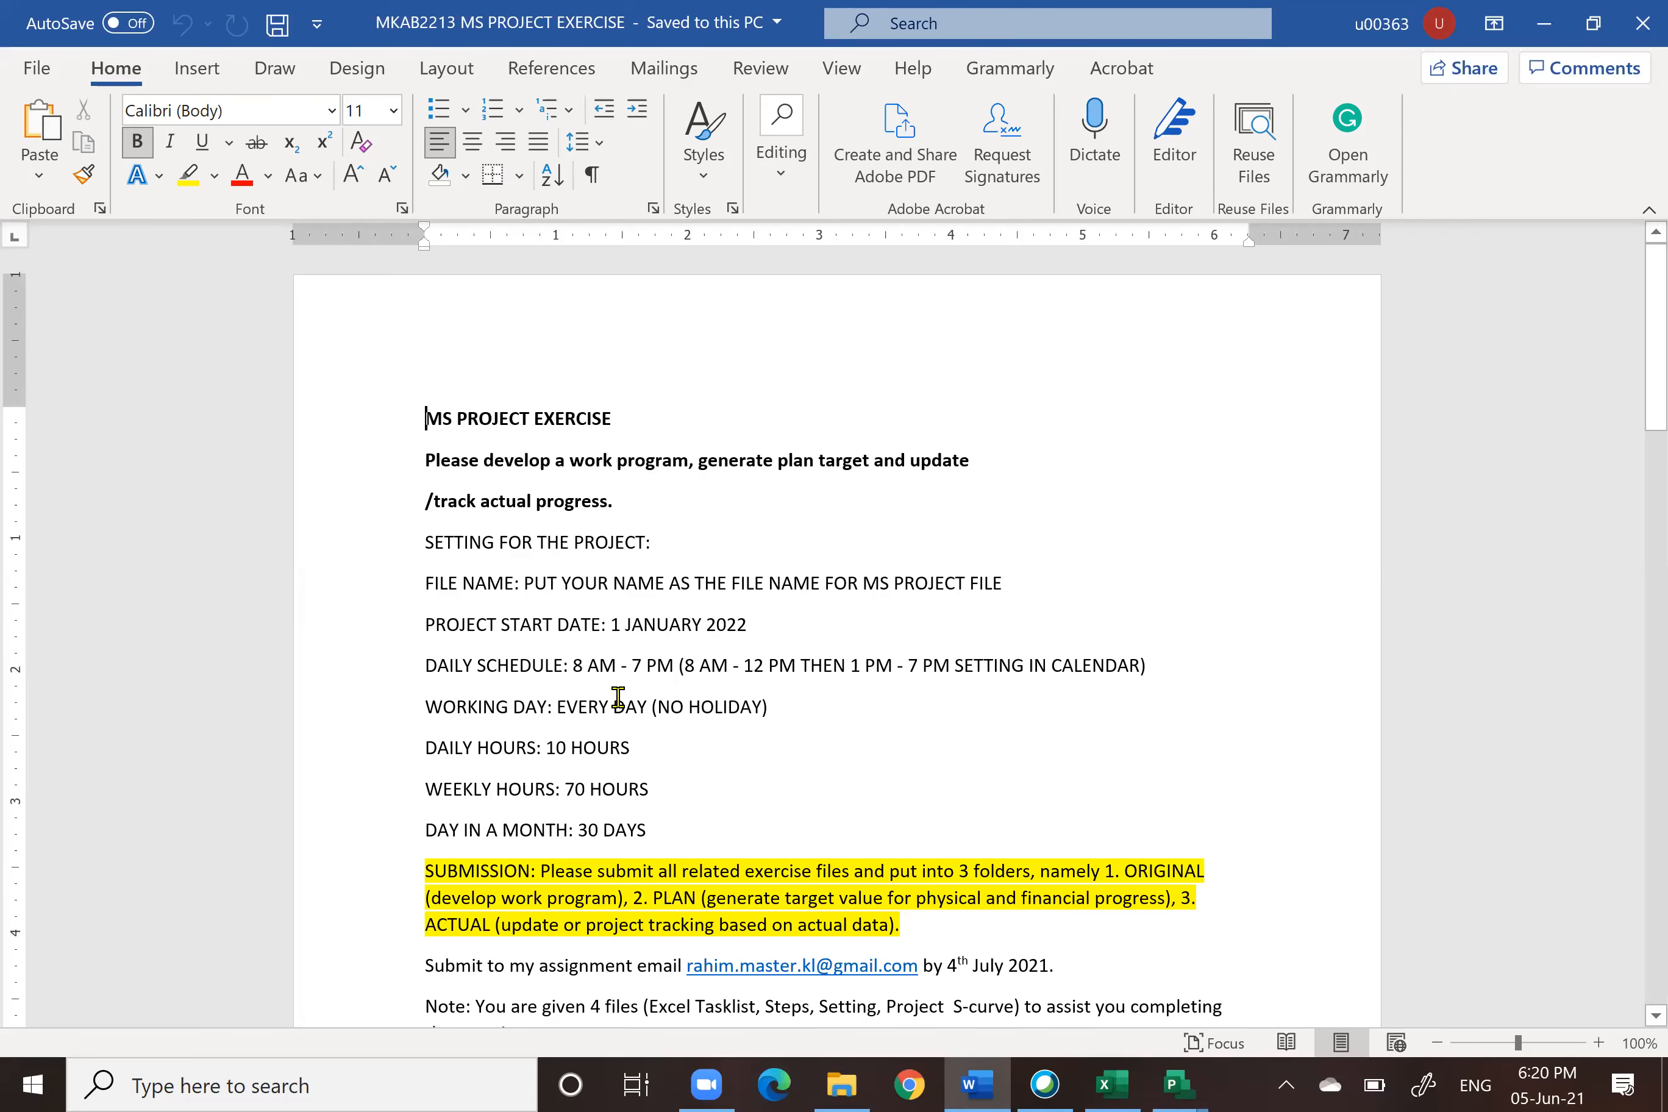
scroll(700, 782, down, 5)
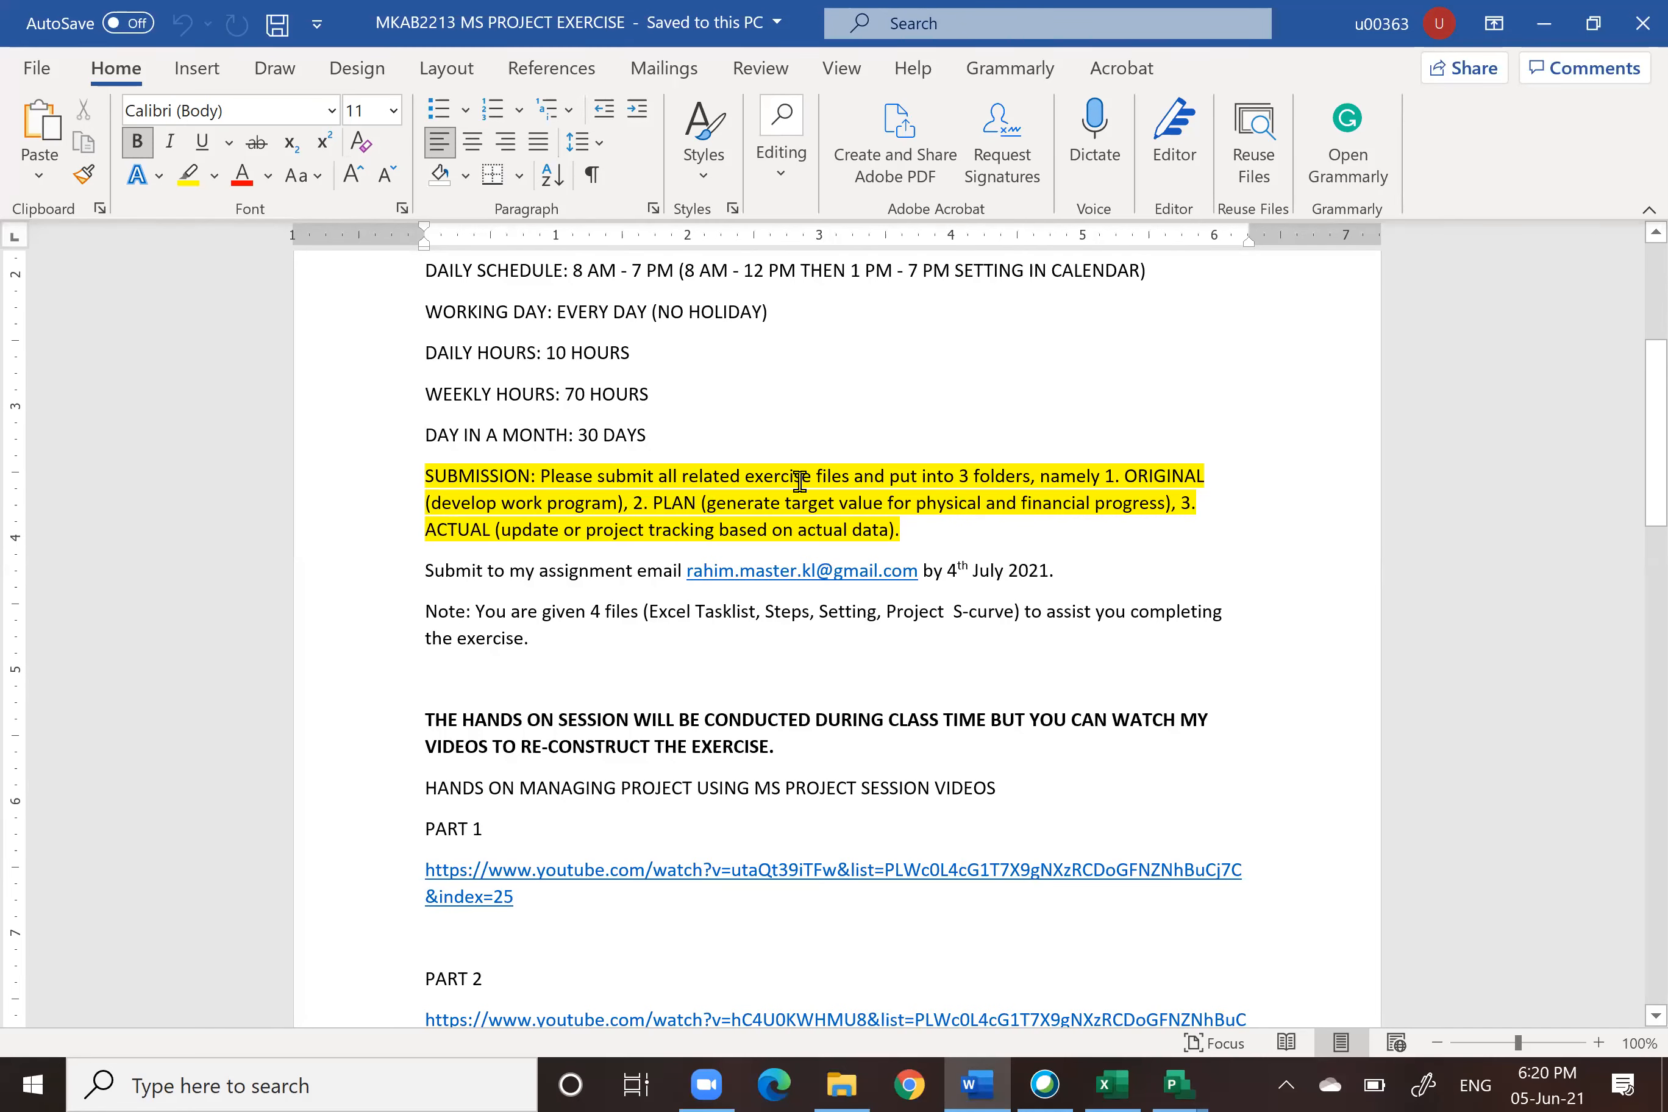
scroll(1015, 474, down, 2)
scroll(1015, 474, down, 4)
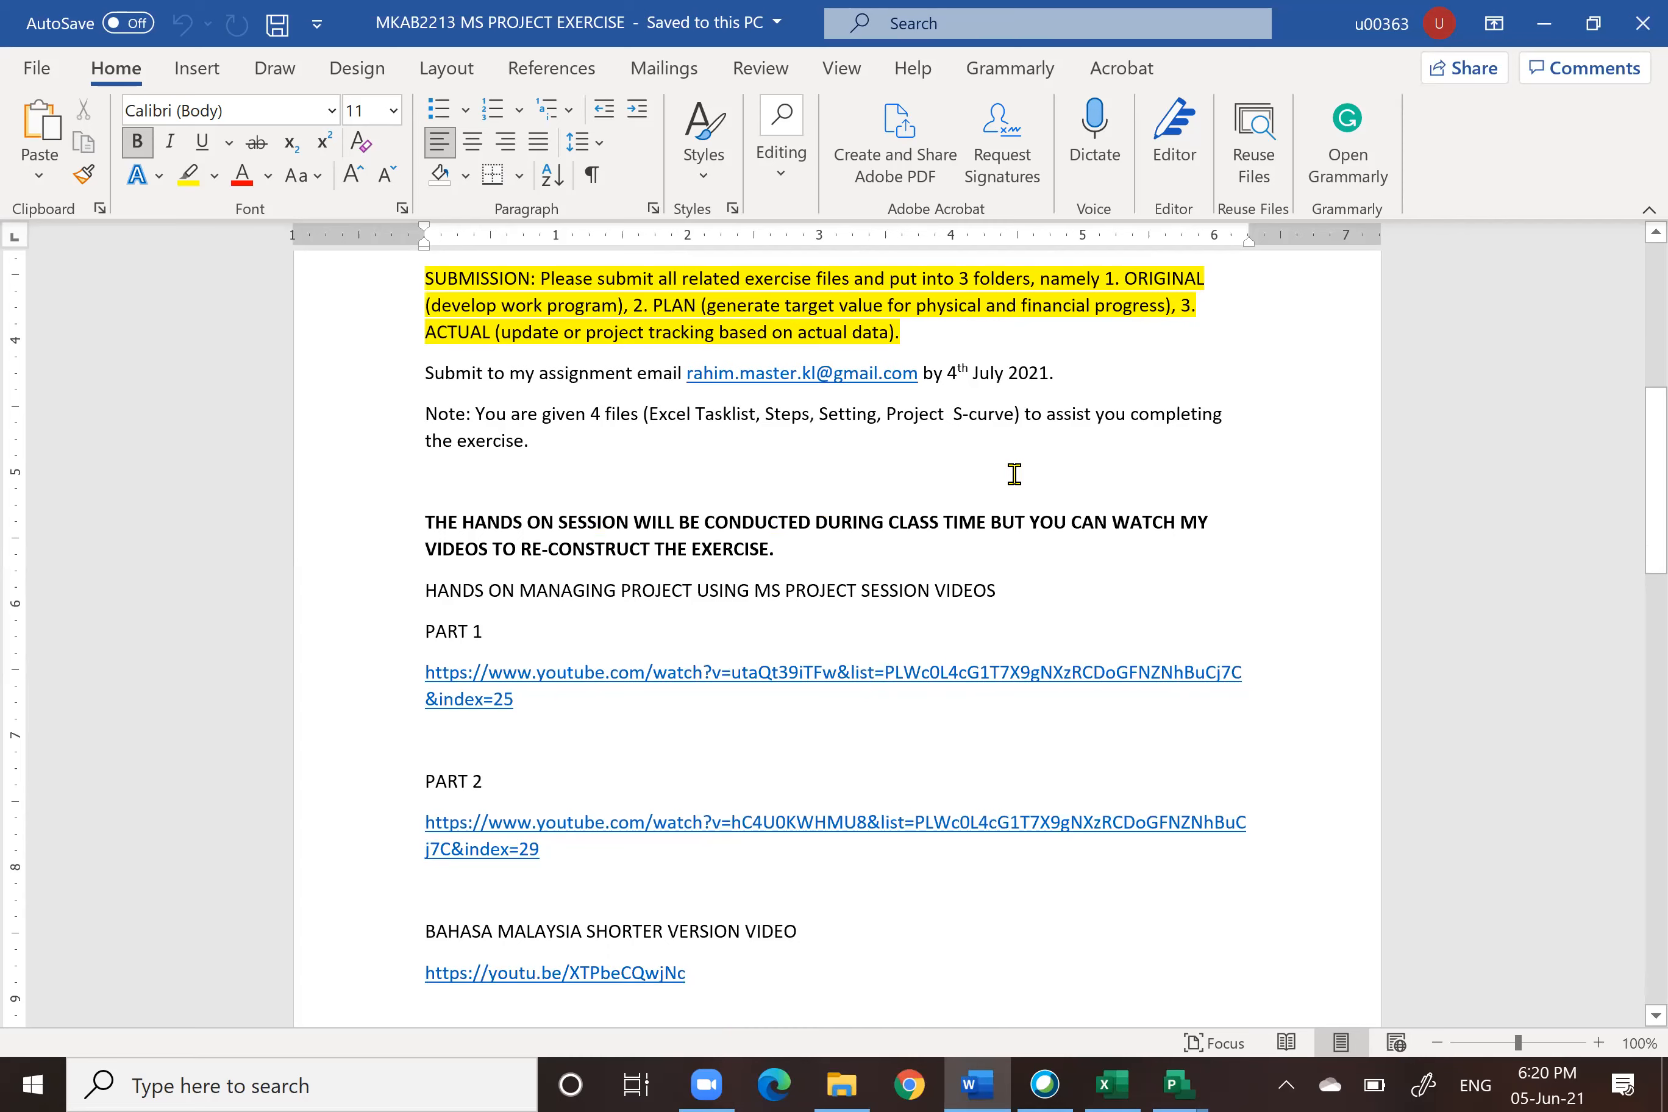
Step: Review the further MS Project video links in the exercise document and close the document
scroll(518, 434, up, 9)
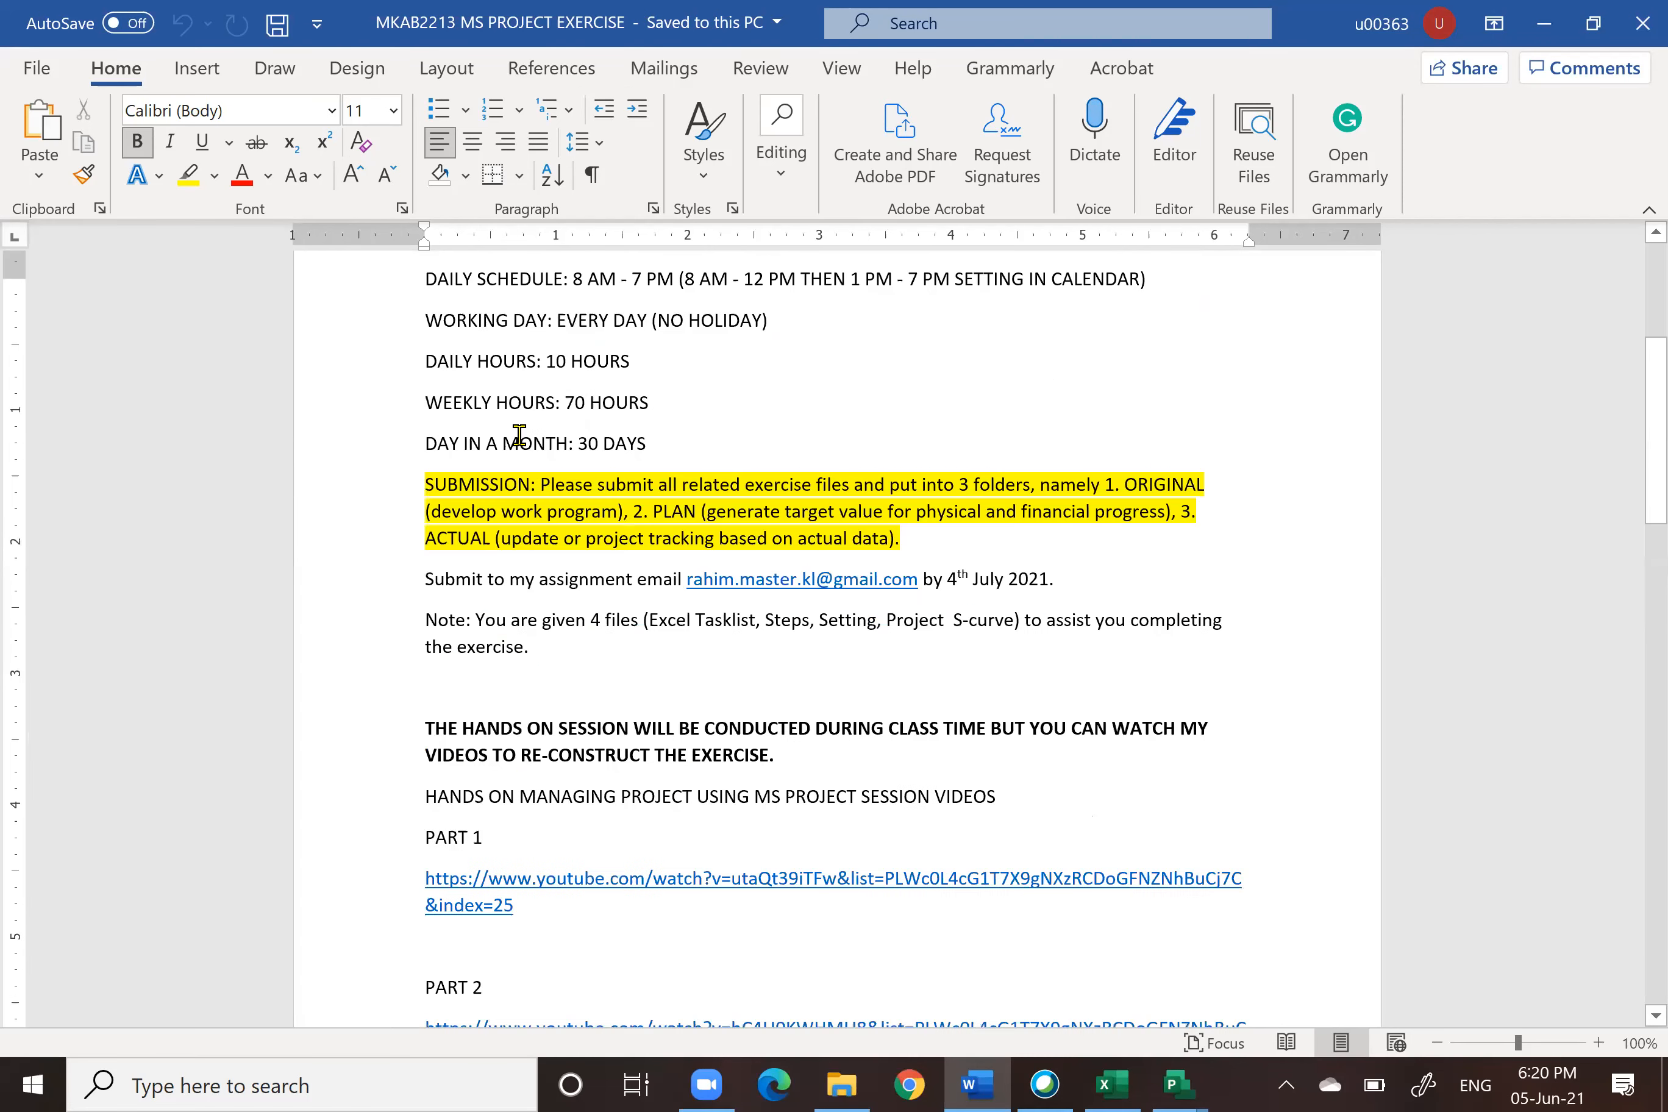
scroll(518, 438, down, 8)
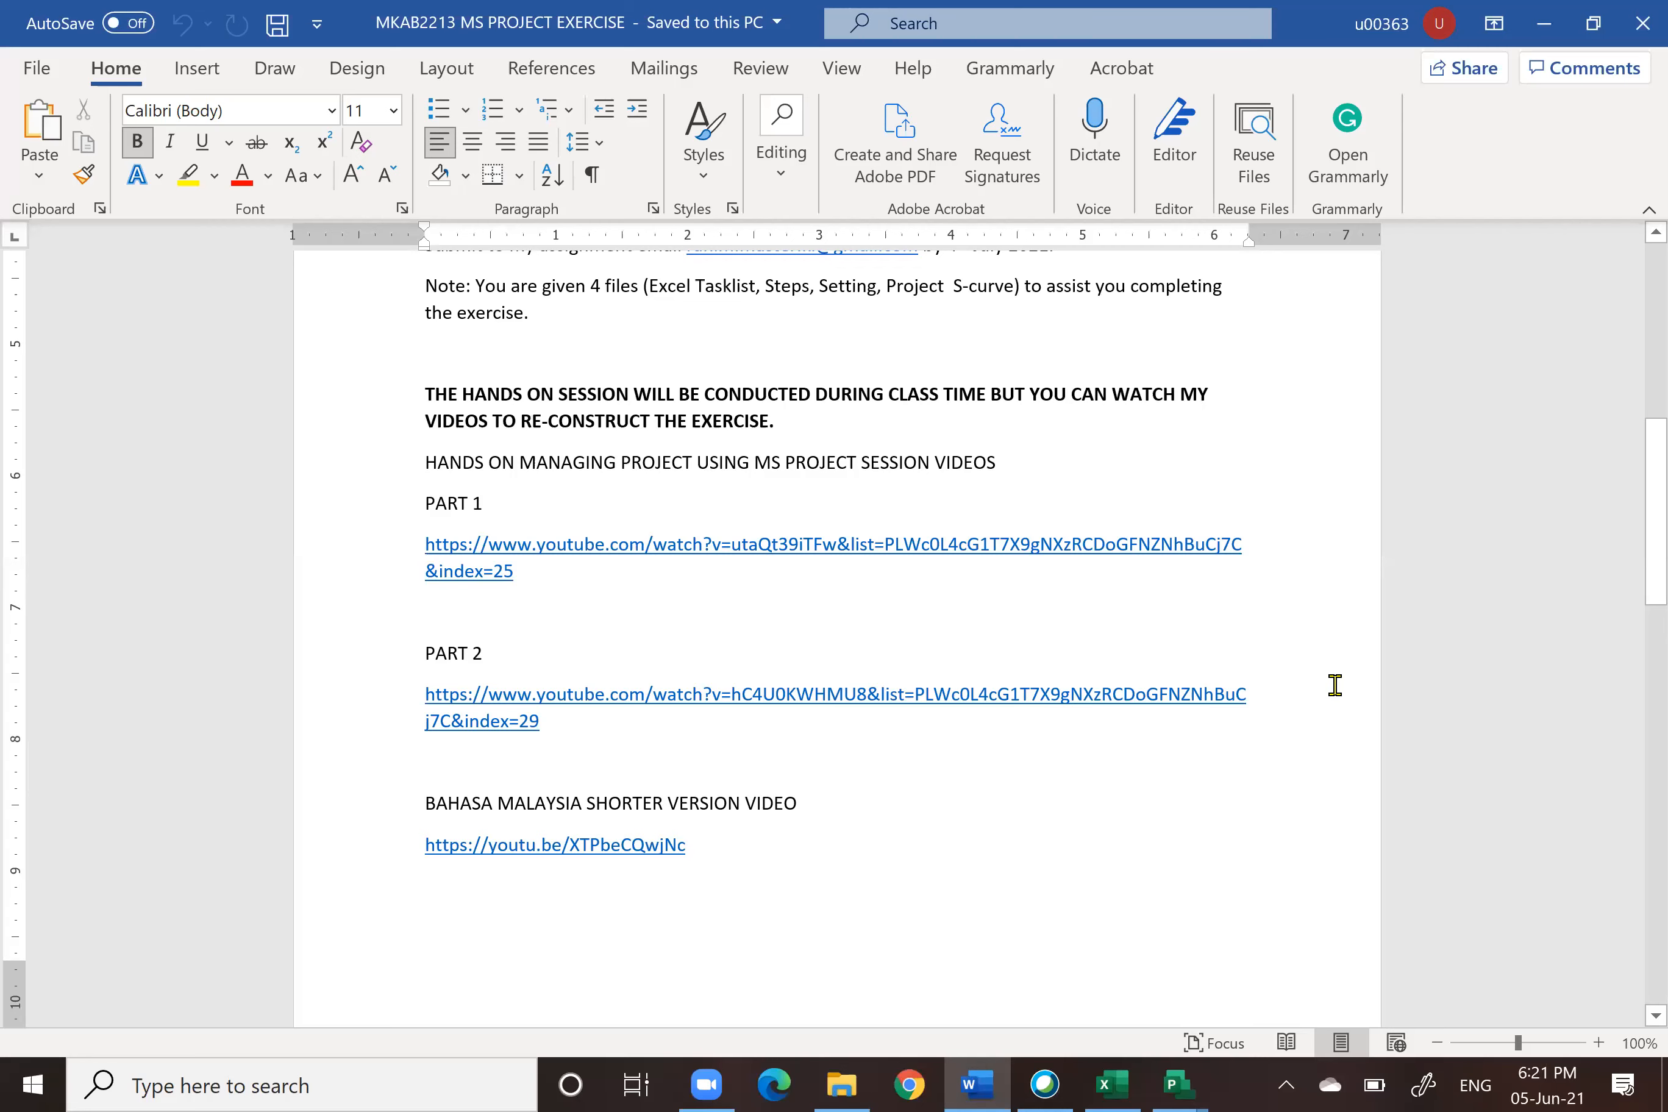
scroll(1331, 686, down, 3)
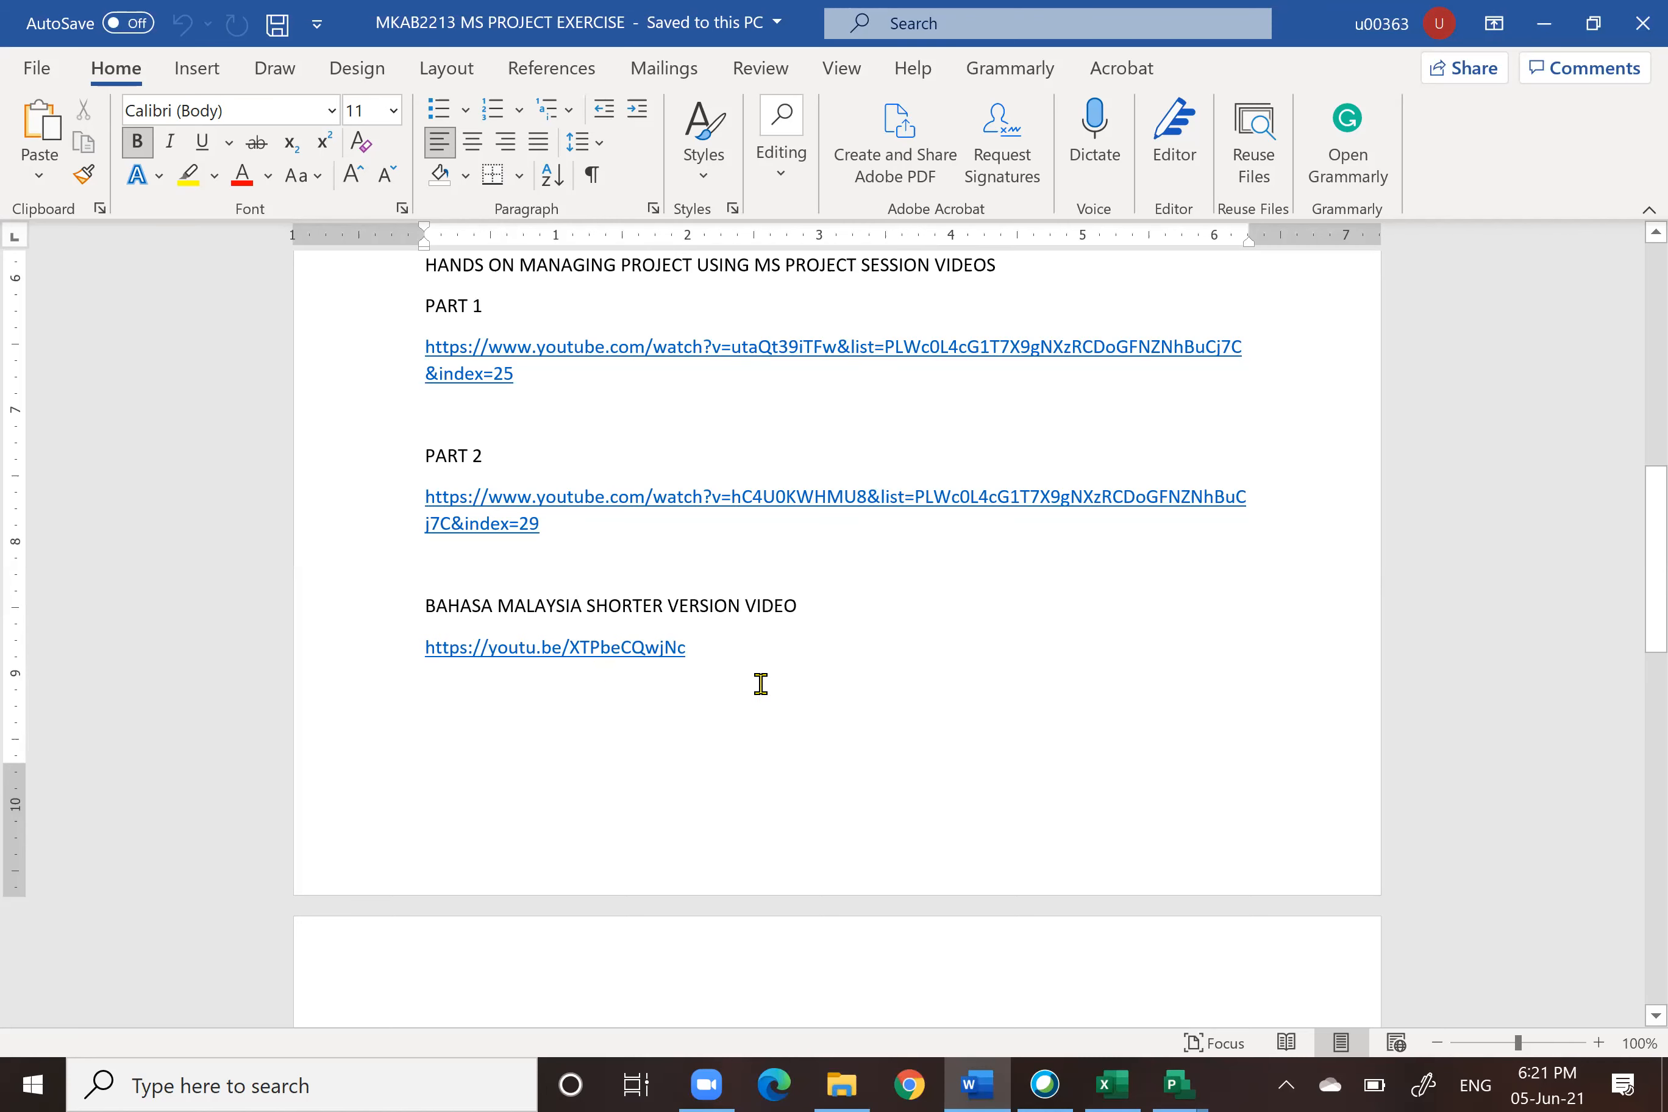
scroll(760, 683, down, 6)
scroll(759, 684, down, 3)
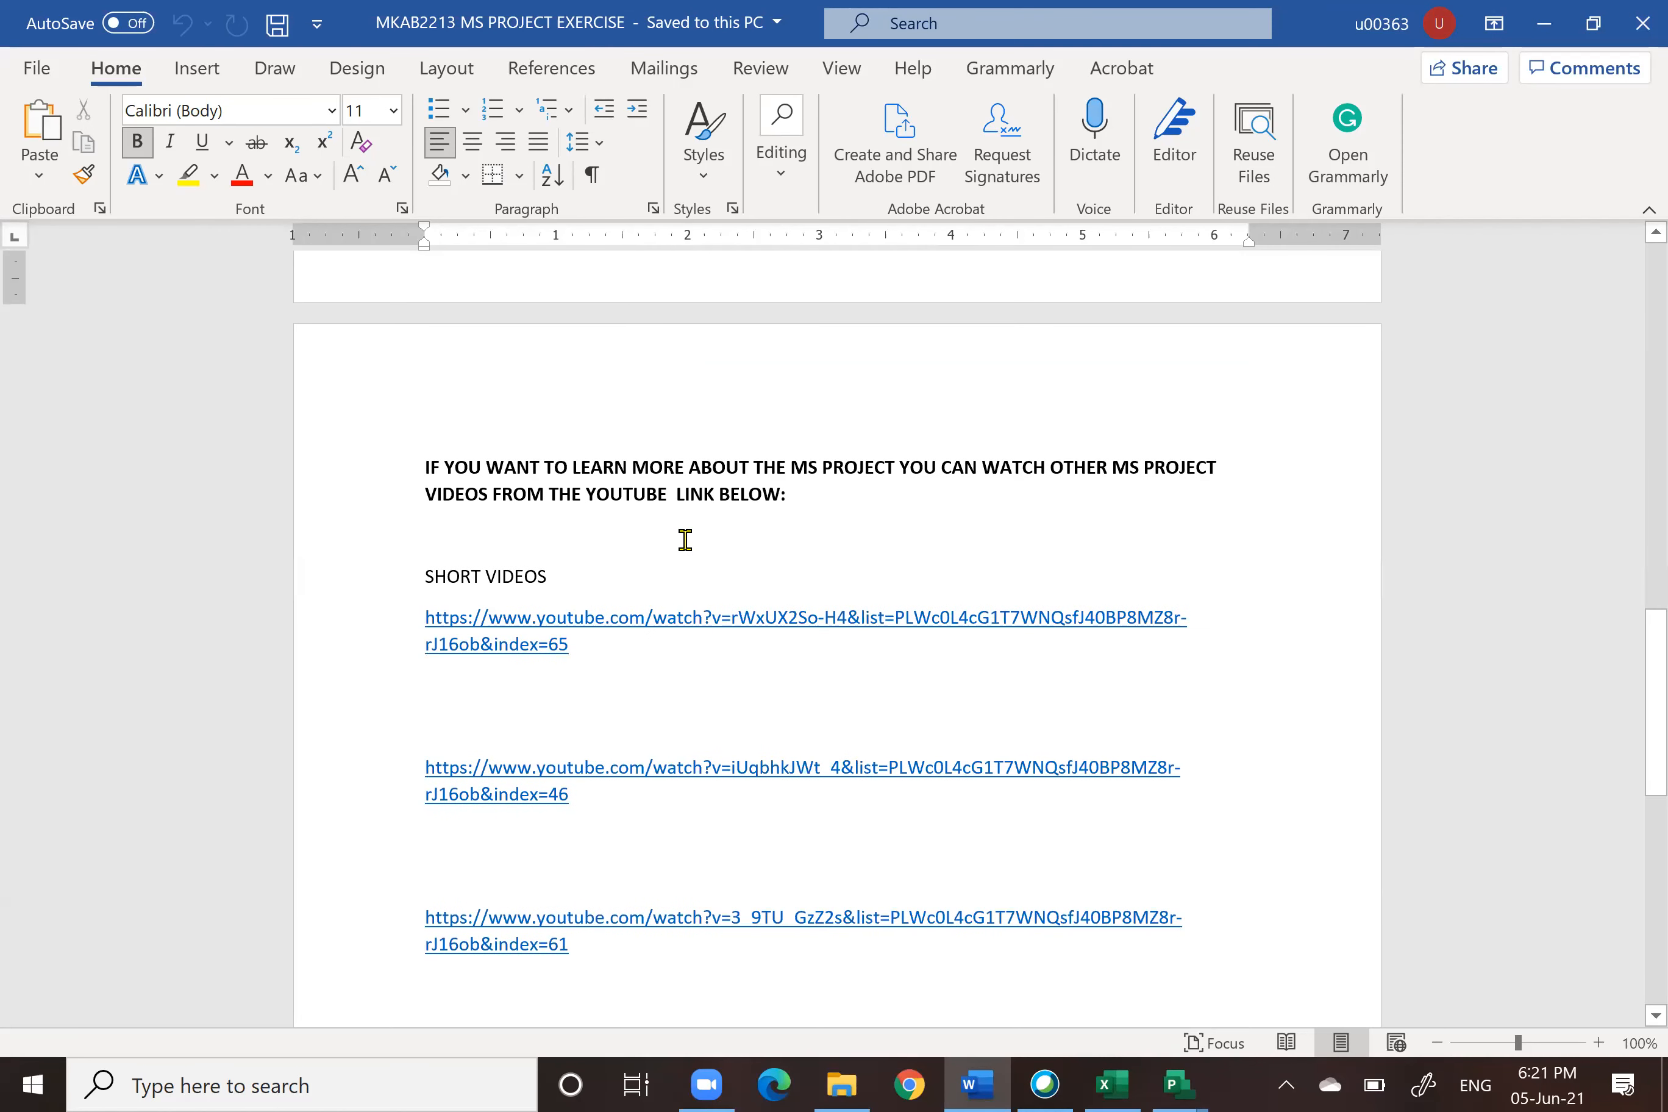
scroll(1143, 529, down, 3)
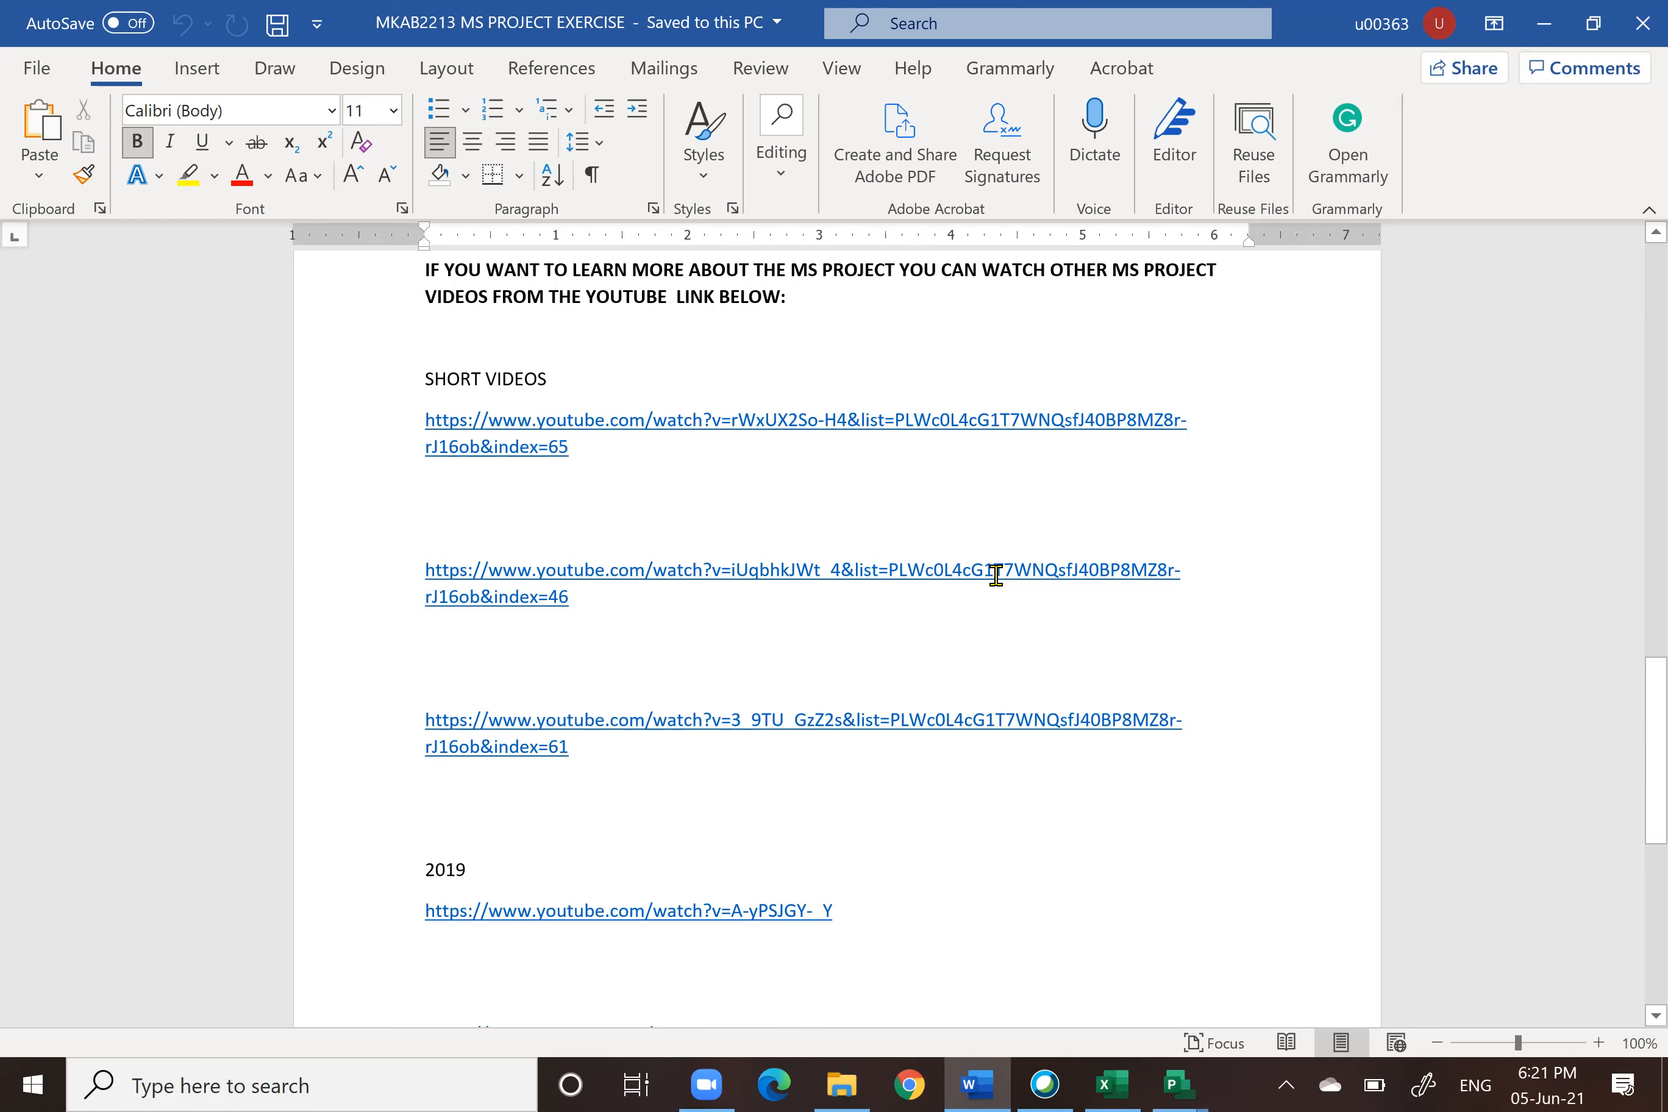
scroll(996, 574, down, 3)
scroll(786, 625, down, 3)
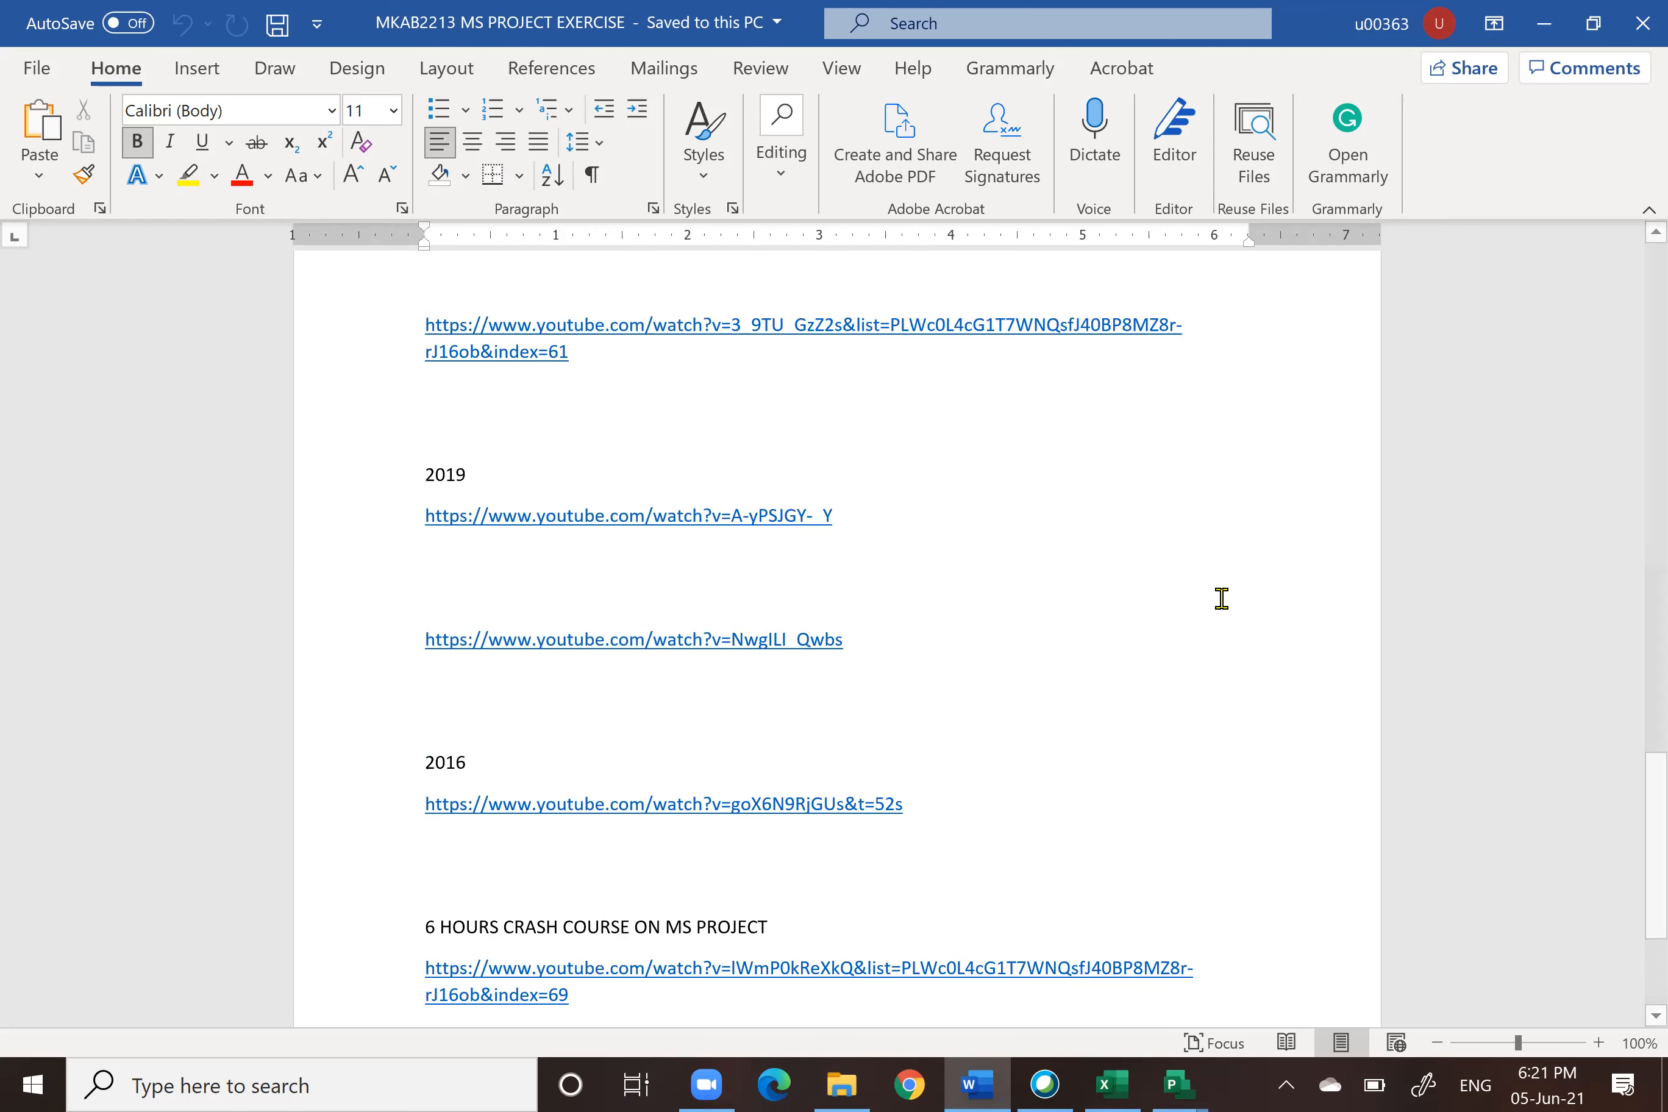
scroll(525, 502, down, 3)
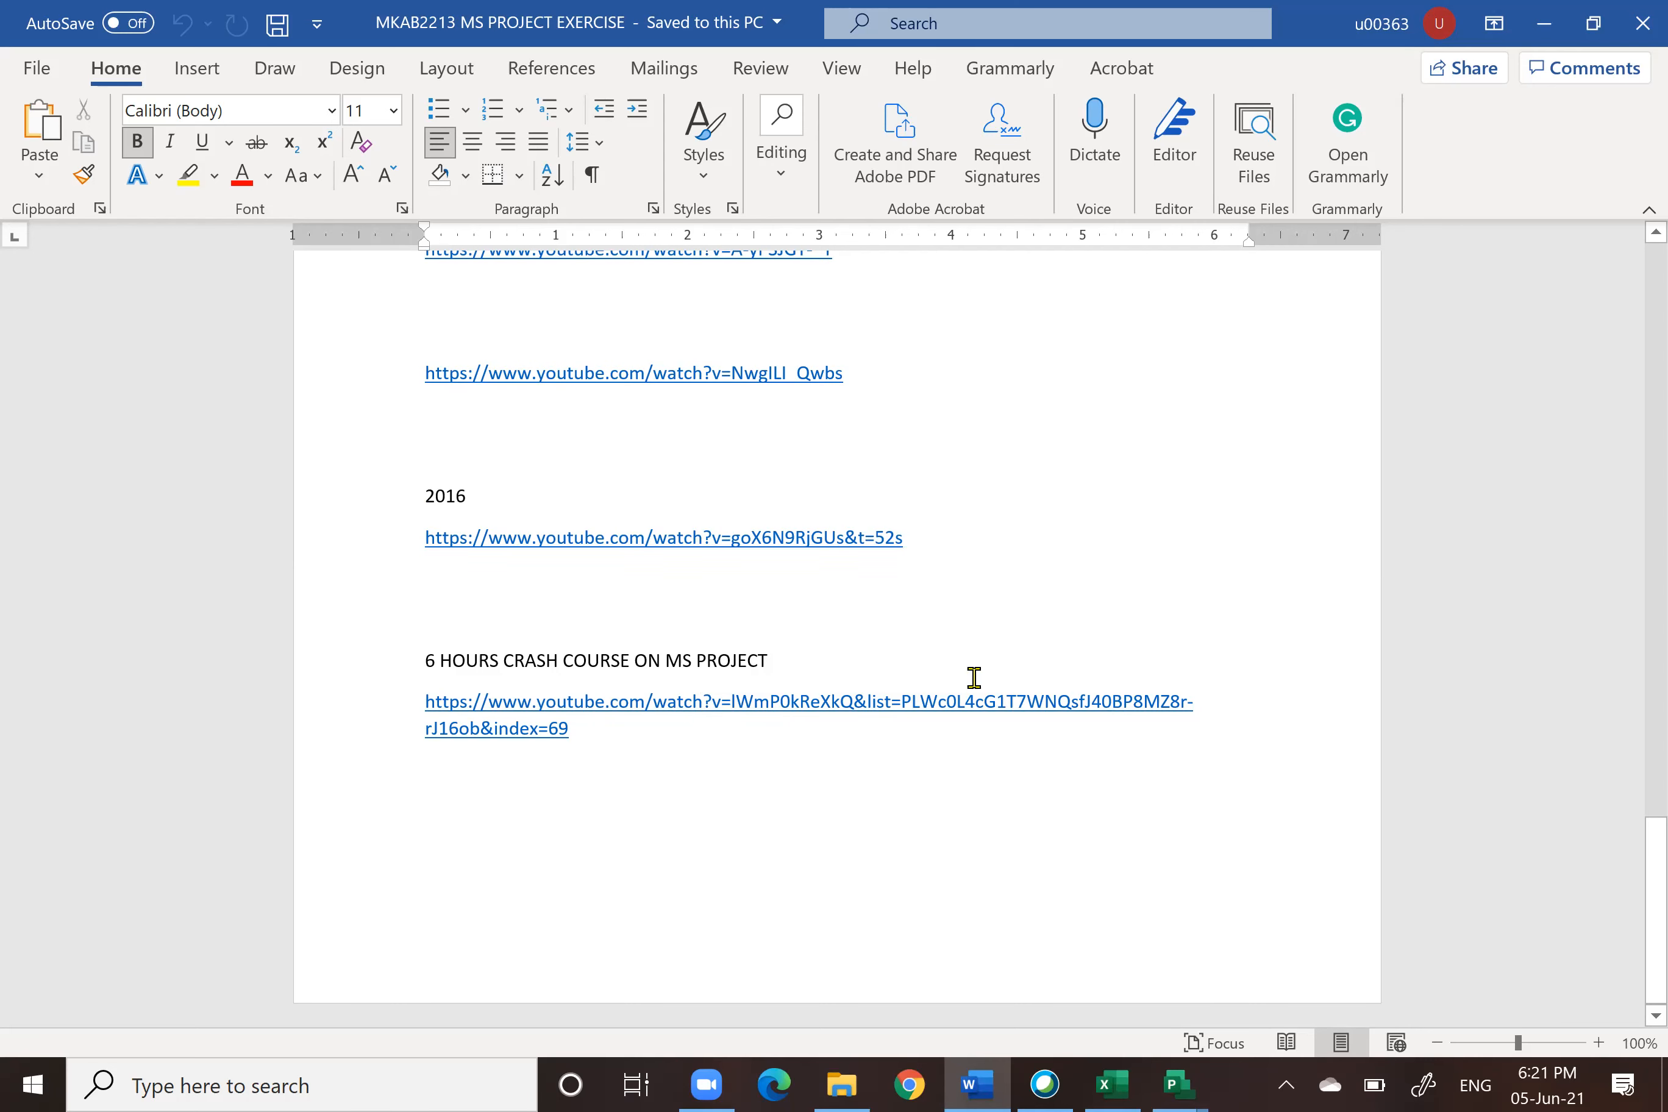
scroll(912, 729, up, 15)
scroll(912, 729, up, 10)
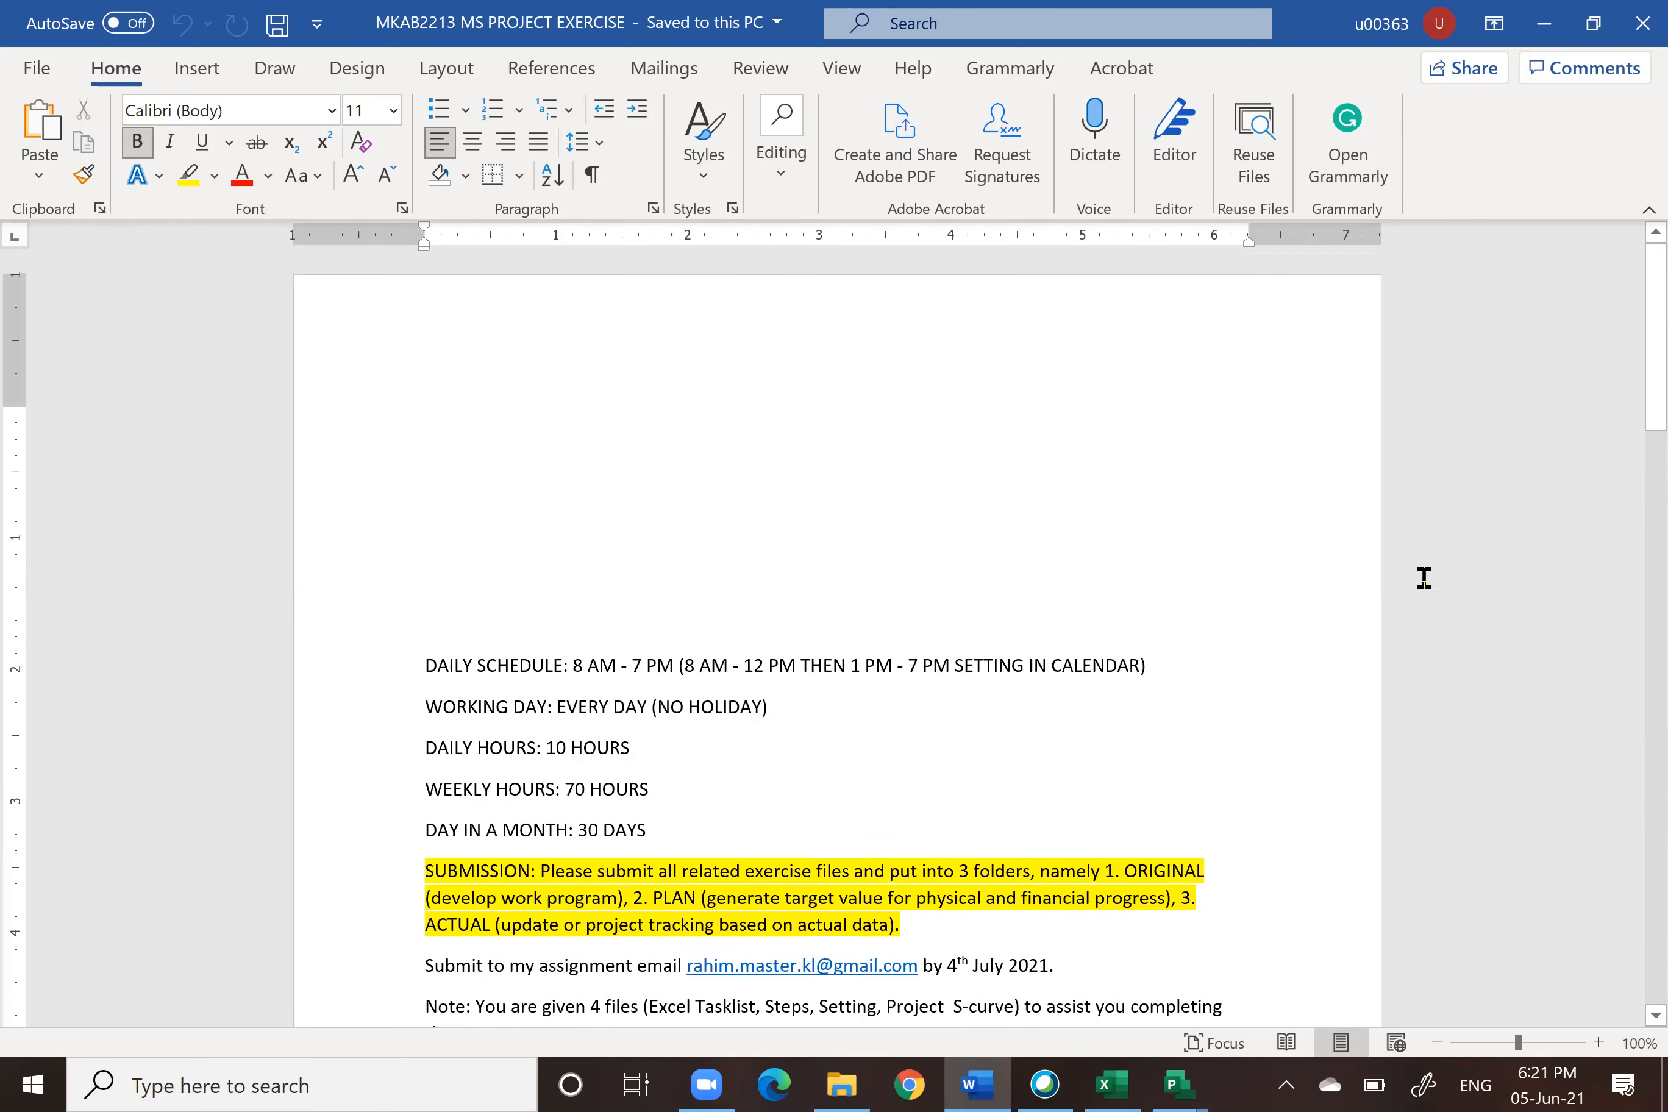
scroll(1426, 581, up, 10)
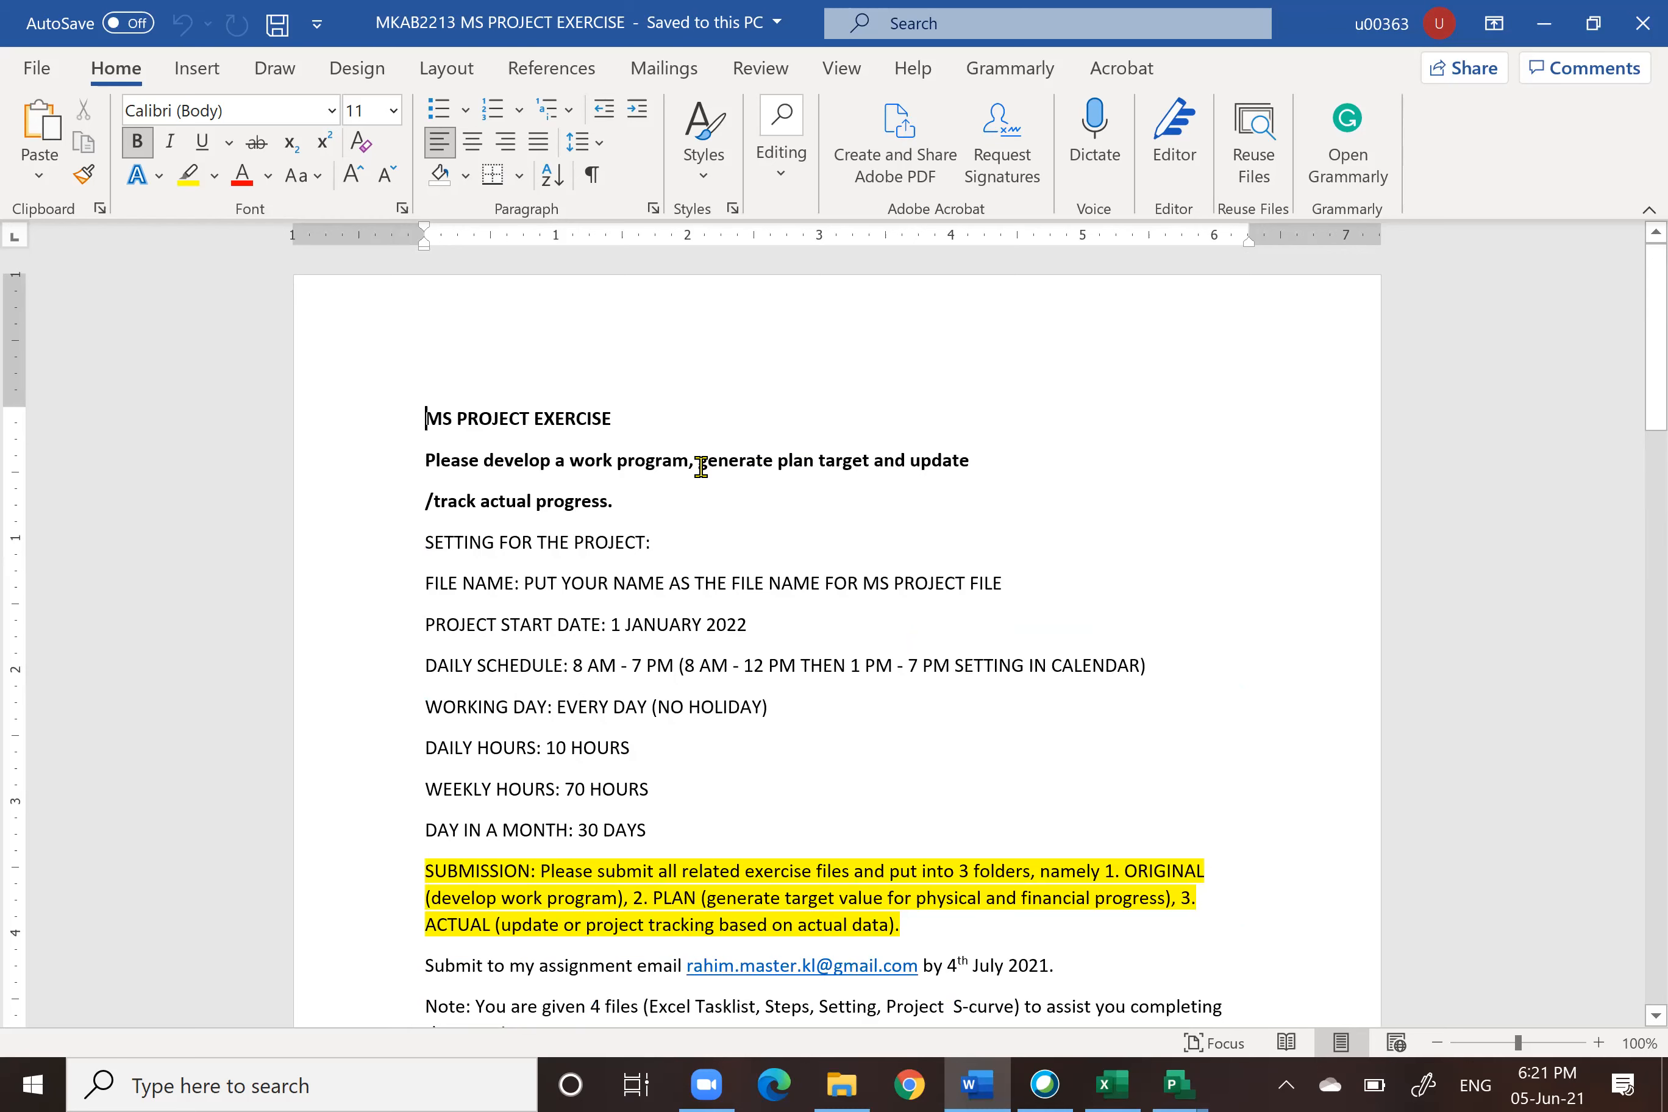
click(1639, 23)
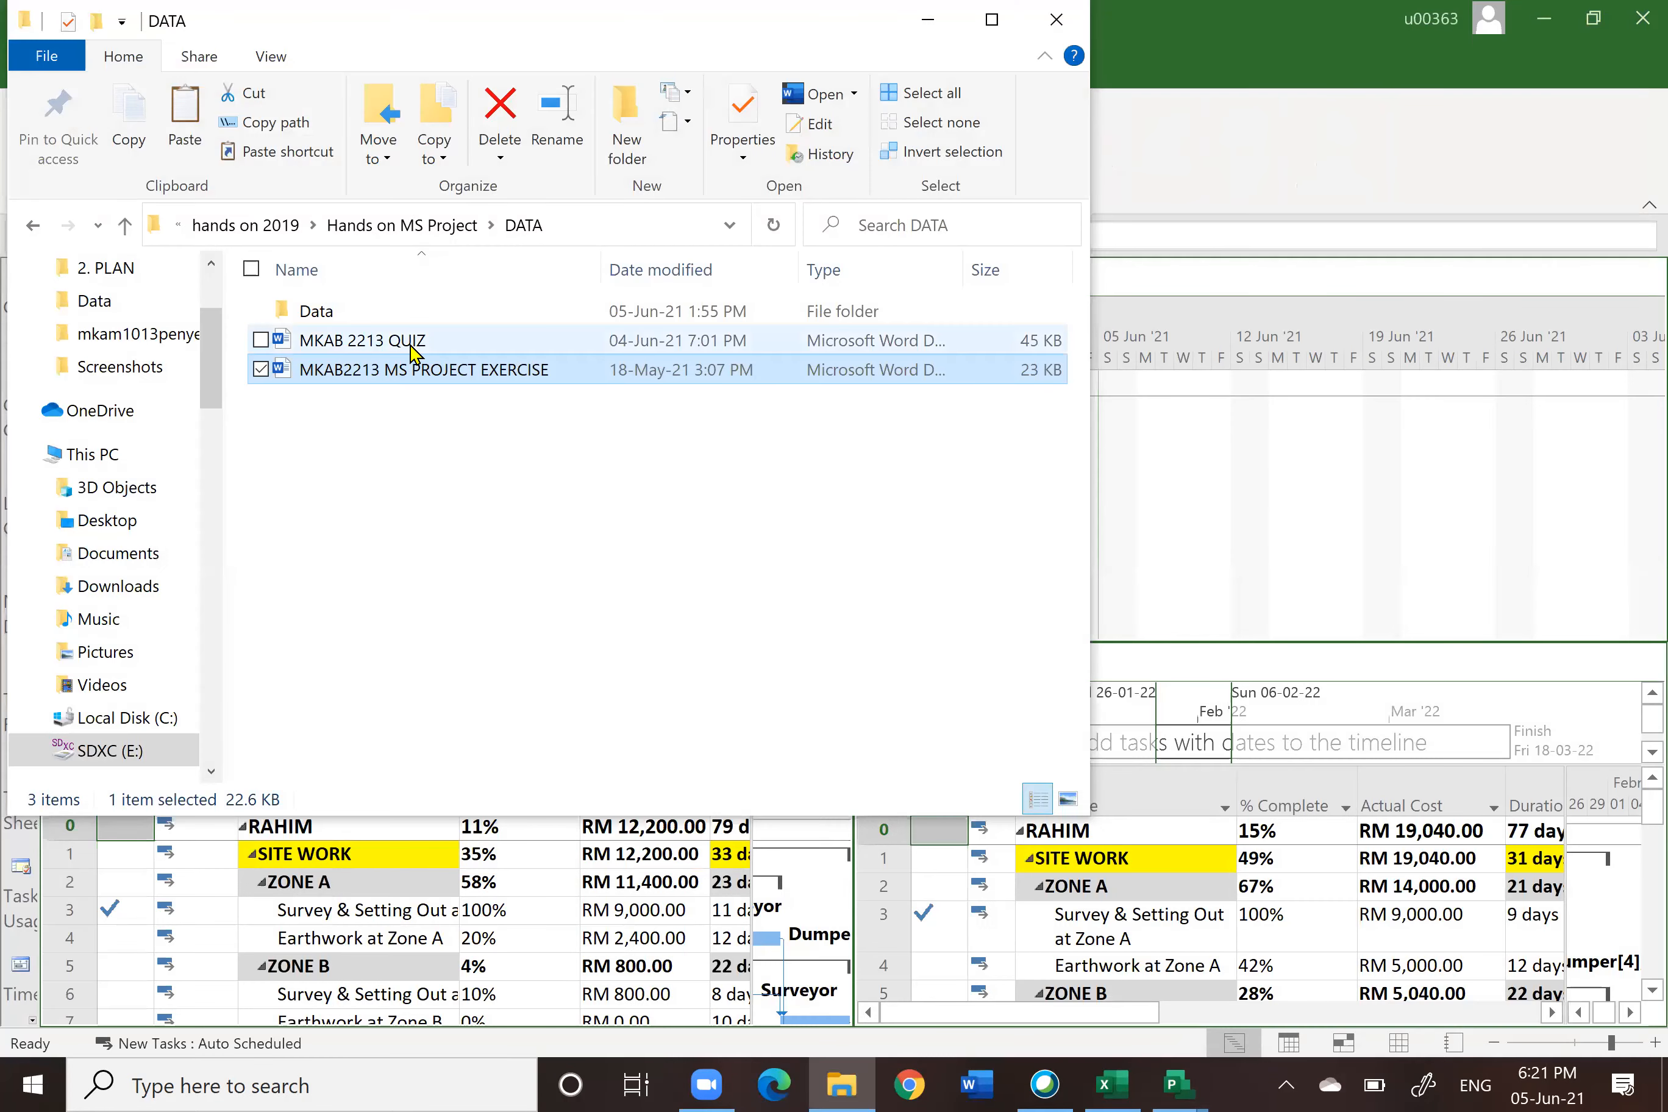
Step: Open MKAB 2213 QUIZ from the DATA folder and read its task table, network diagram, questions and submission deadline
double_click(410, 343)
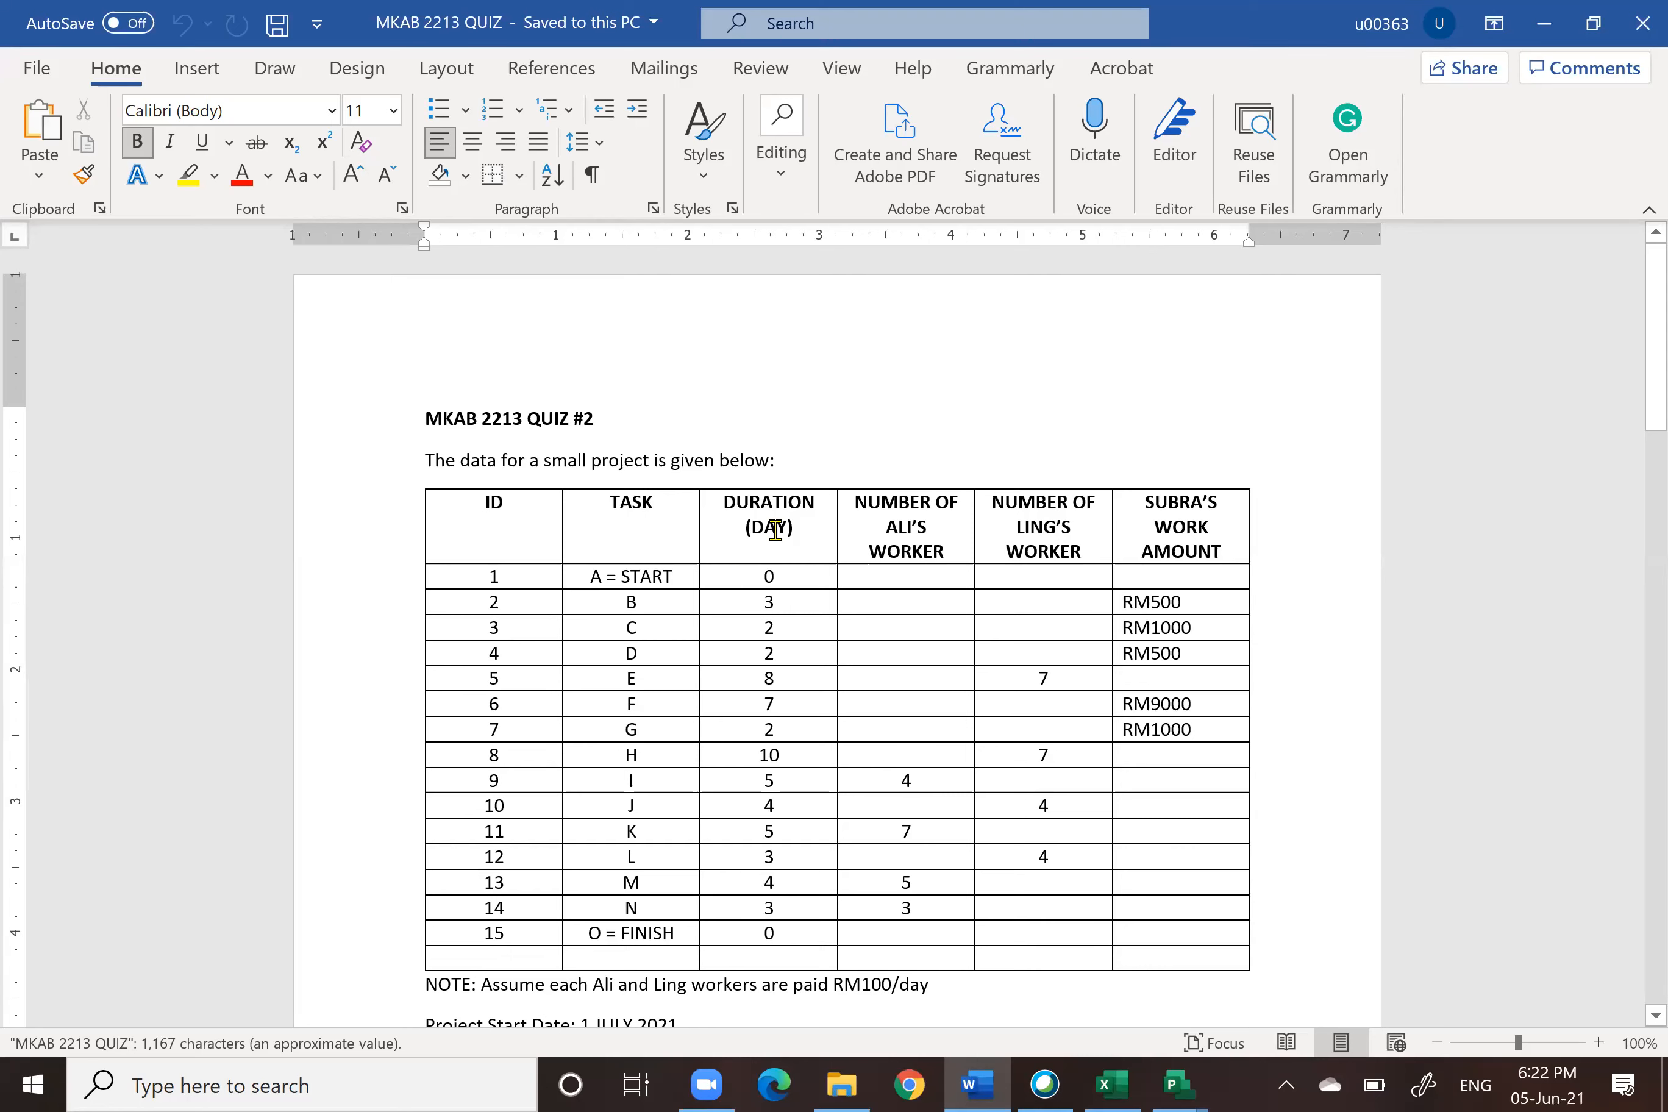
scroll(494, 506, down, 3)
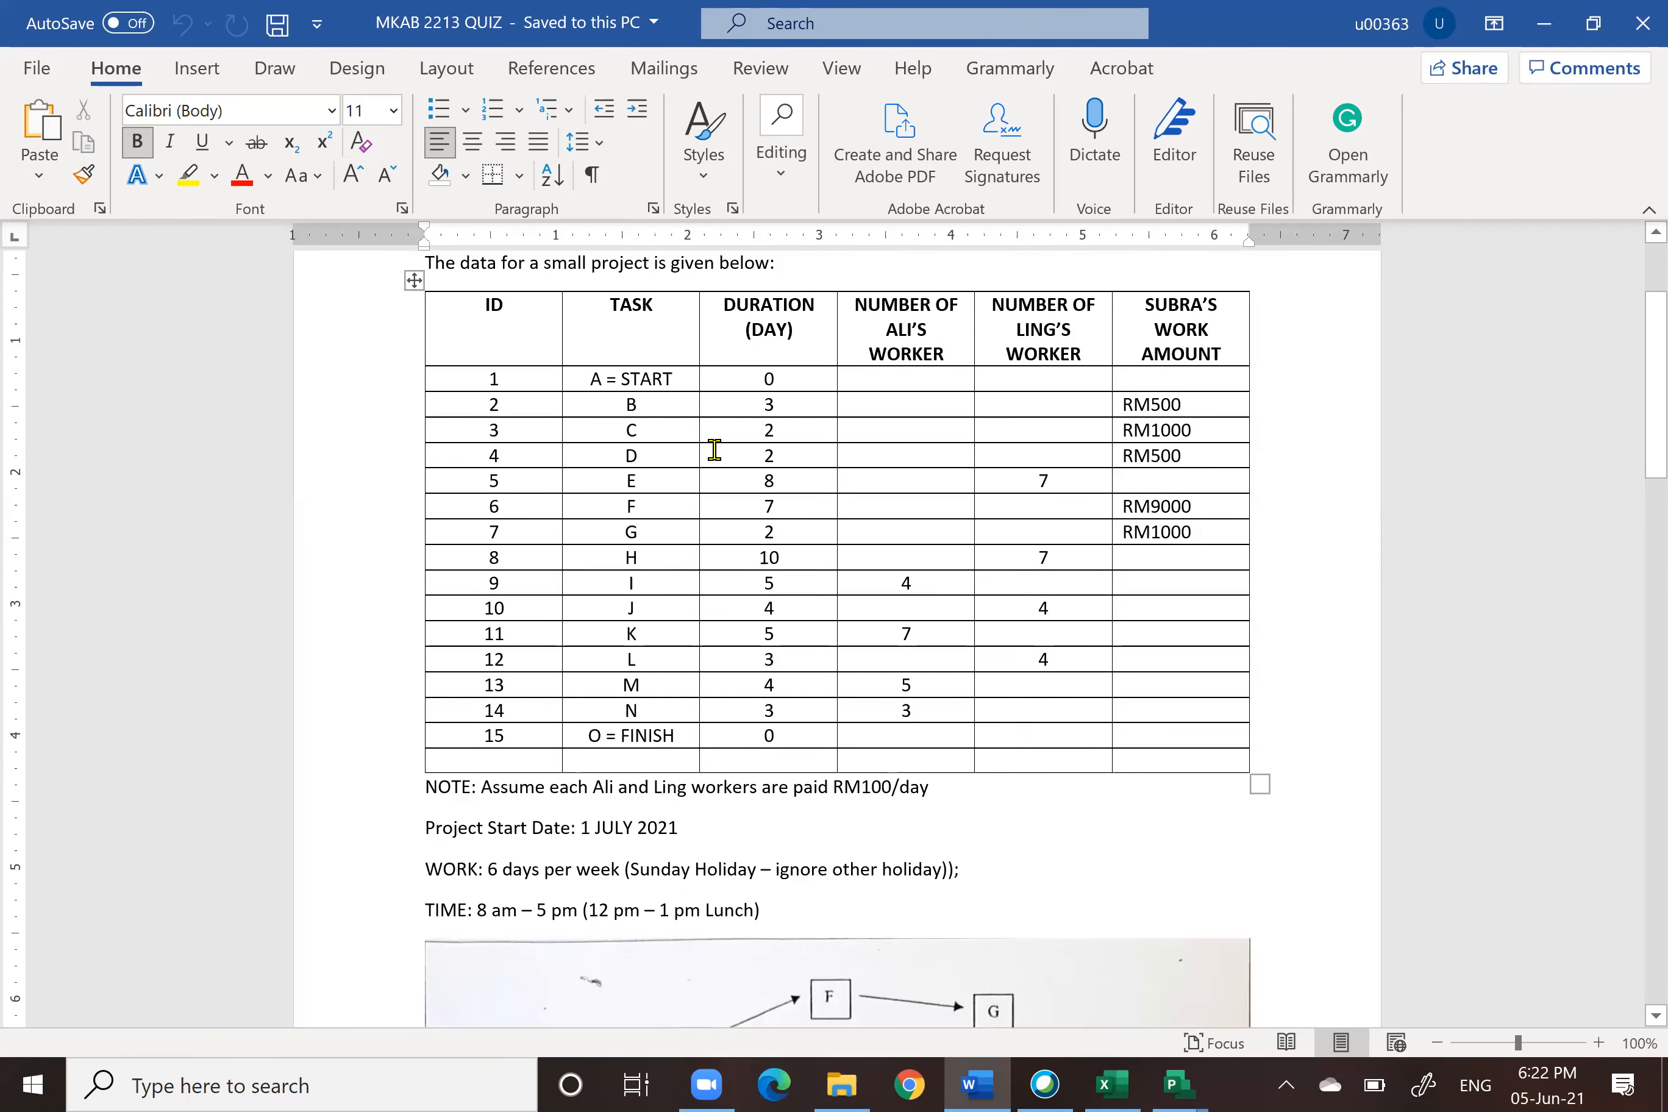
scroll(789, 419, up, 1)
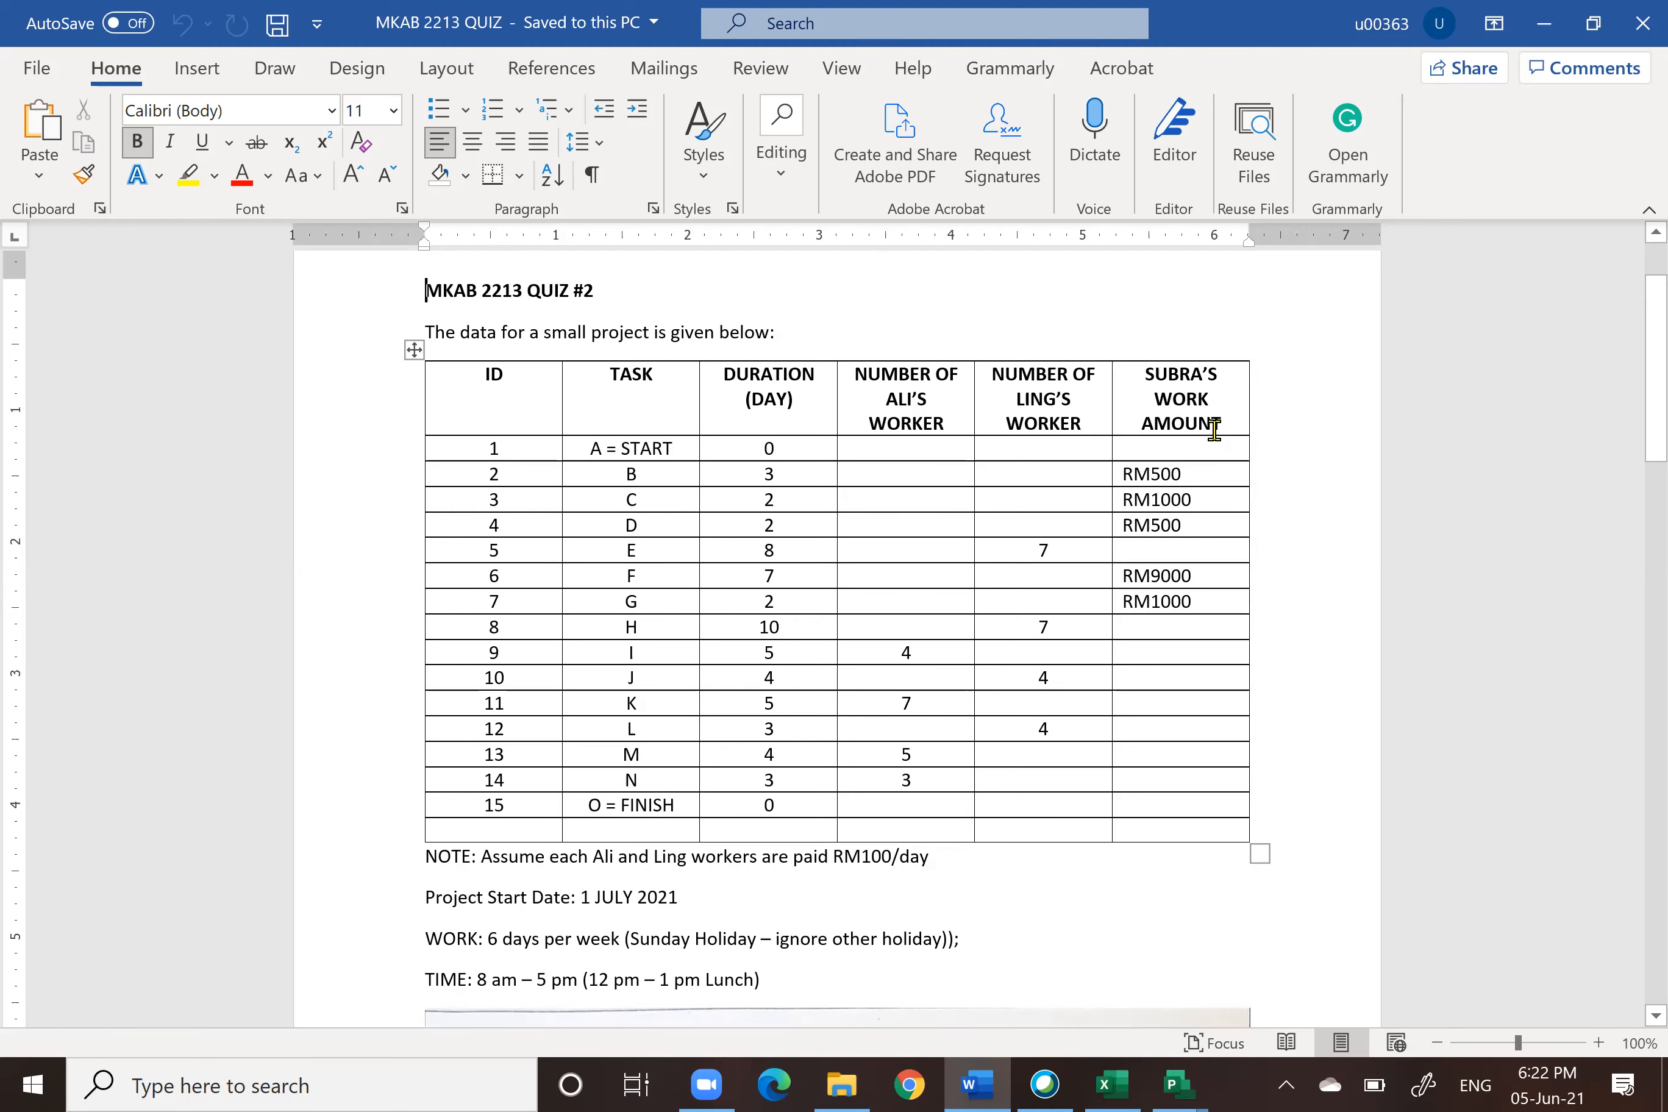
scroll(1170, 510, down, 10)
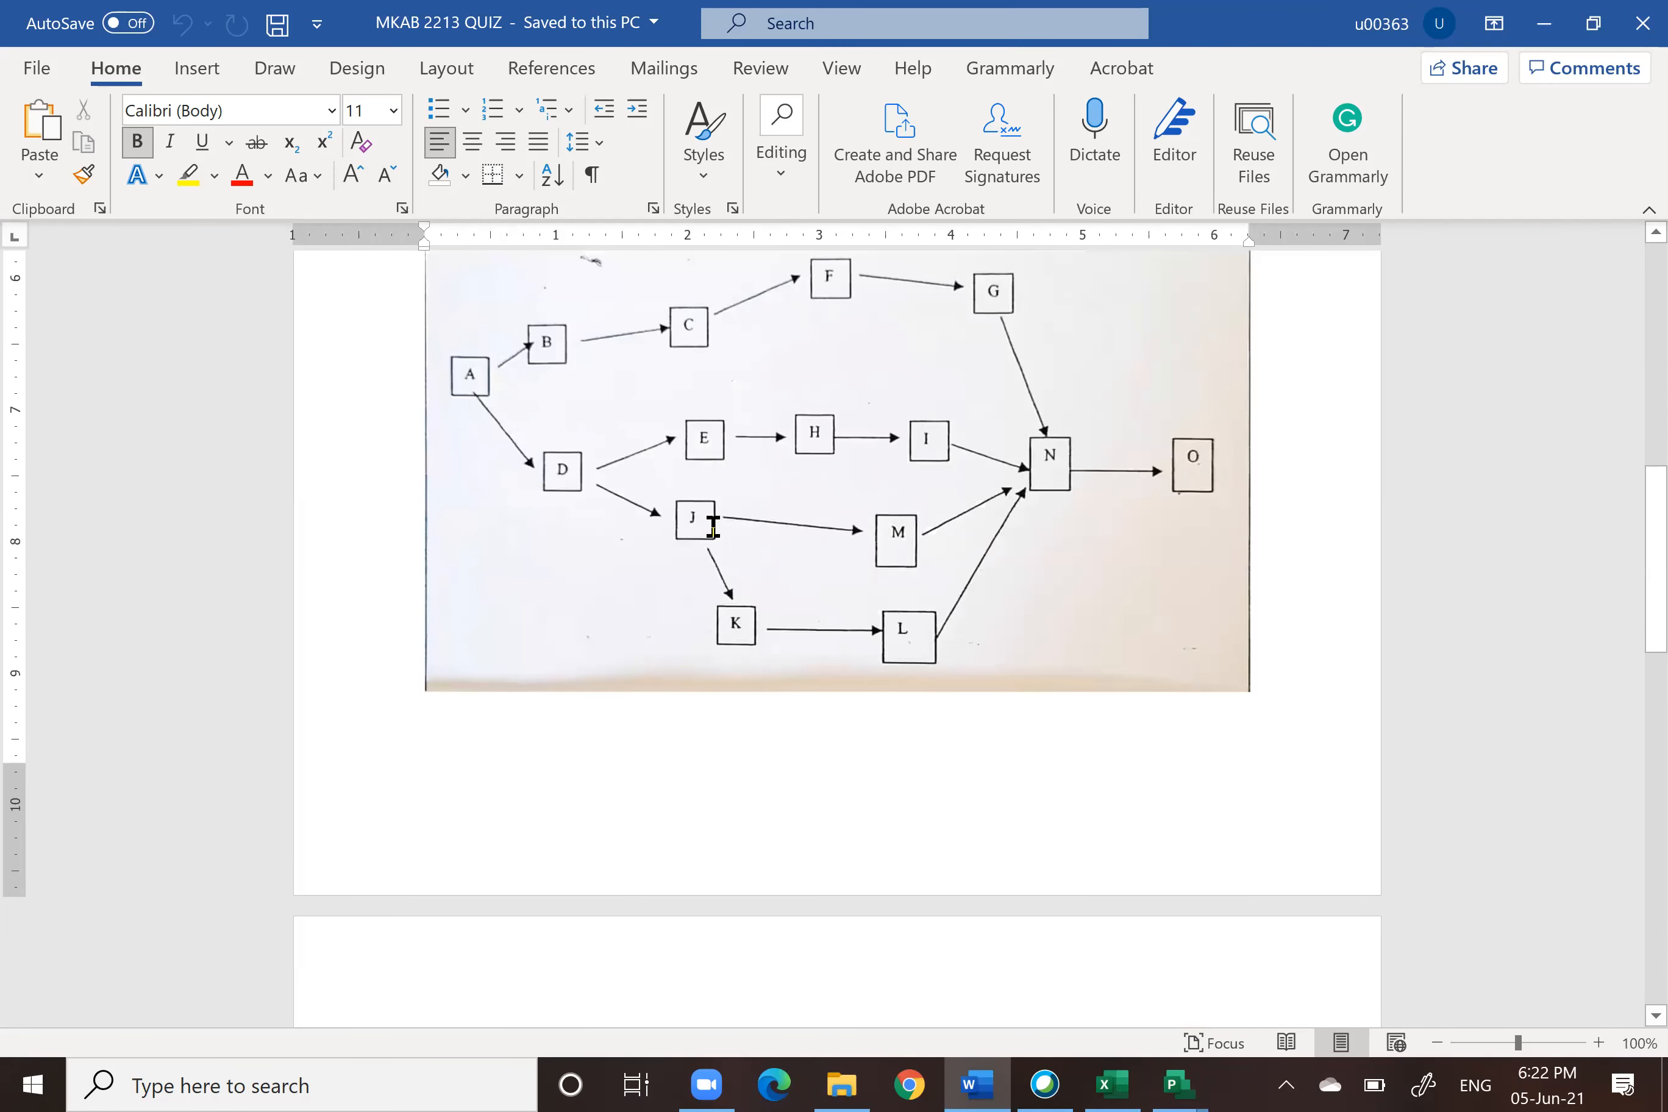
scroll(947, 549, up, 3)
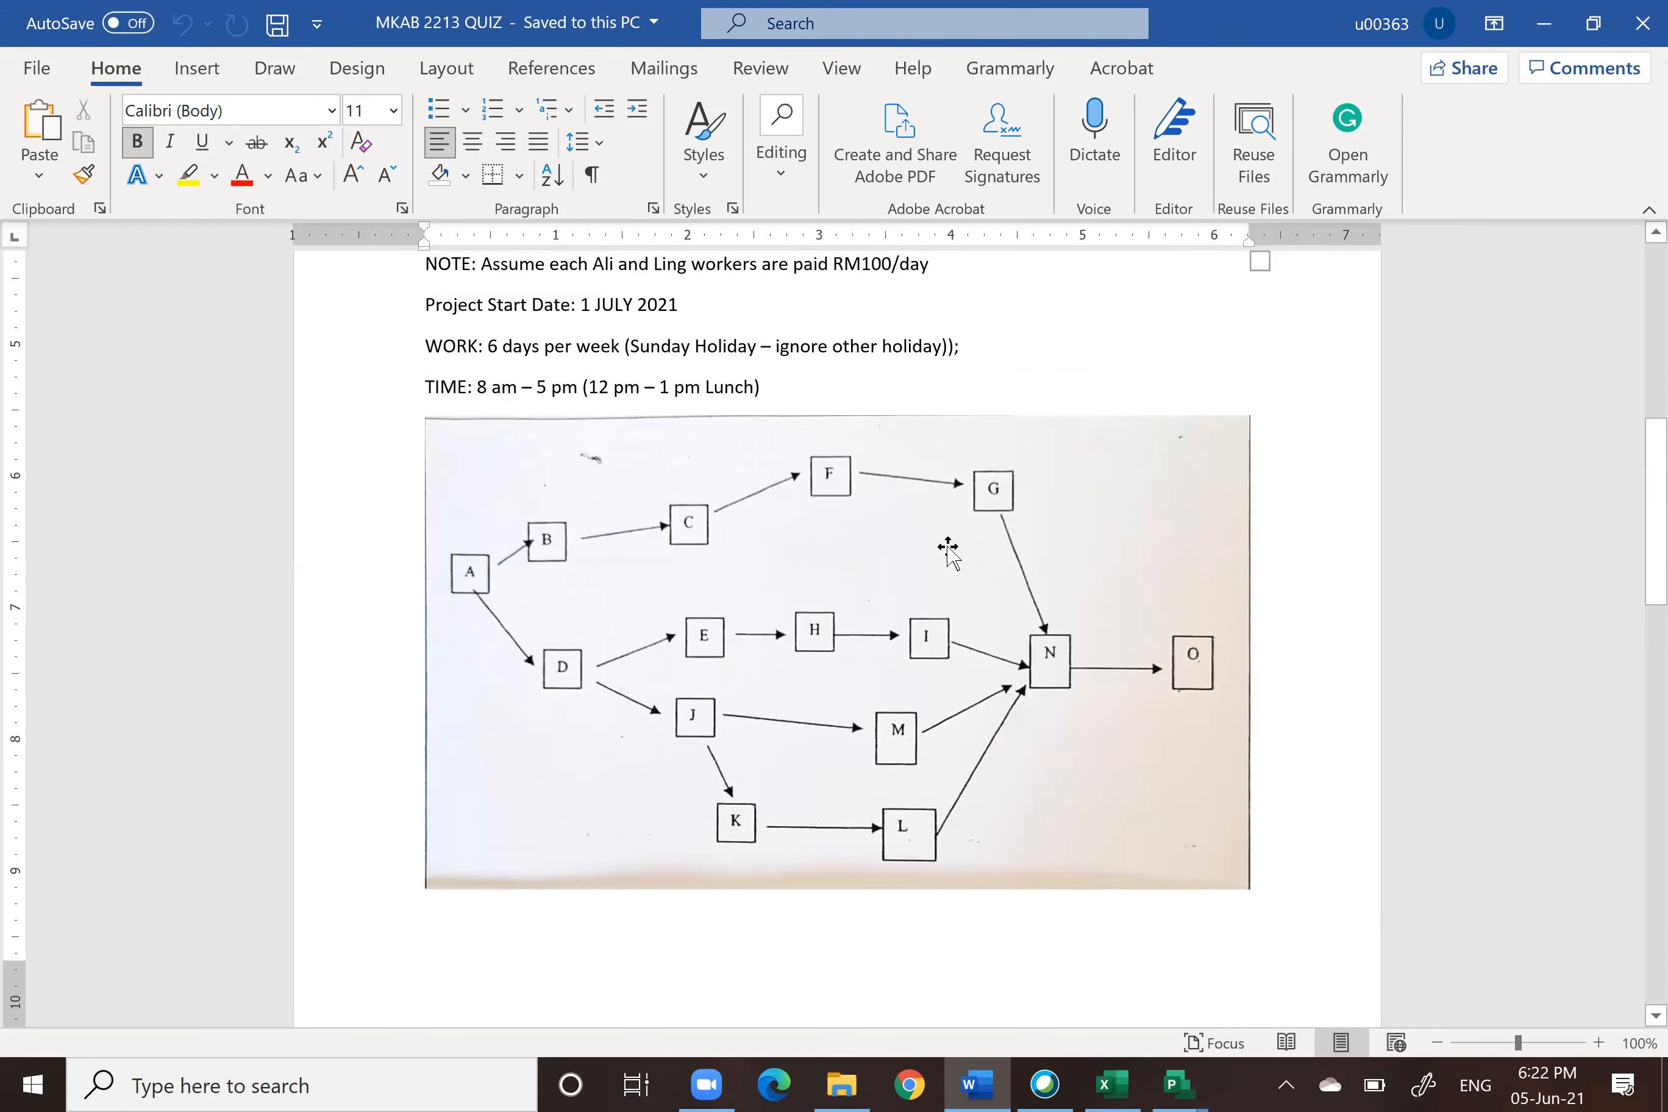
scroll(947, 549, up, 7)
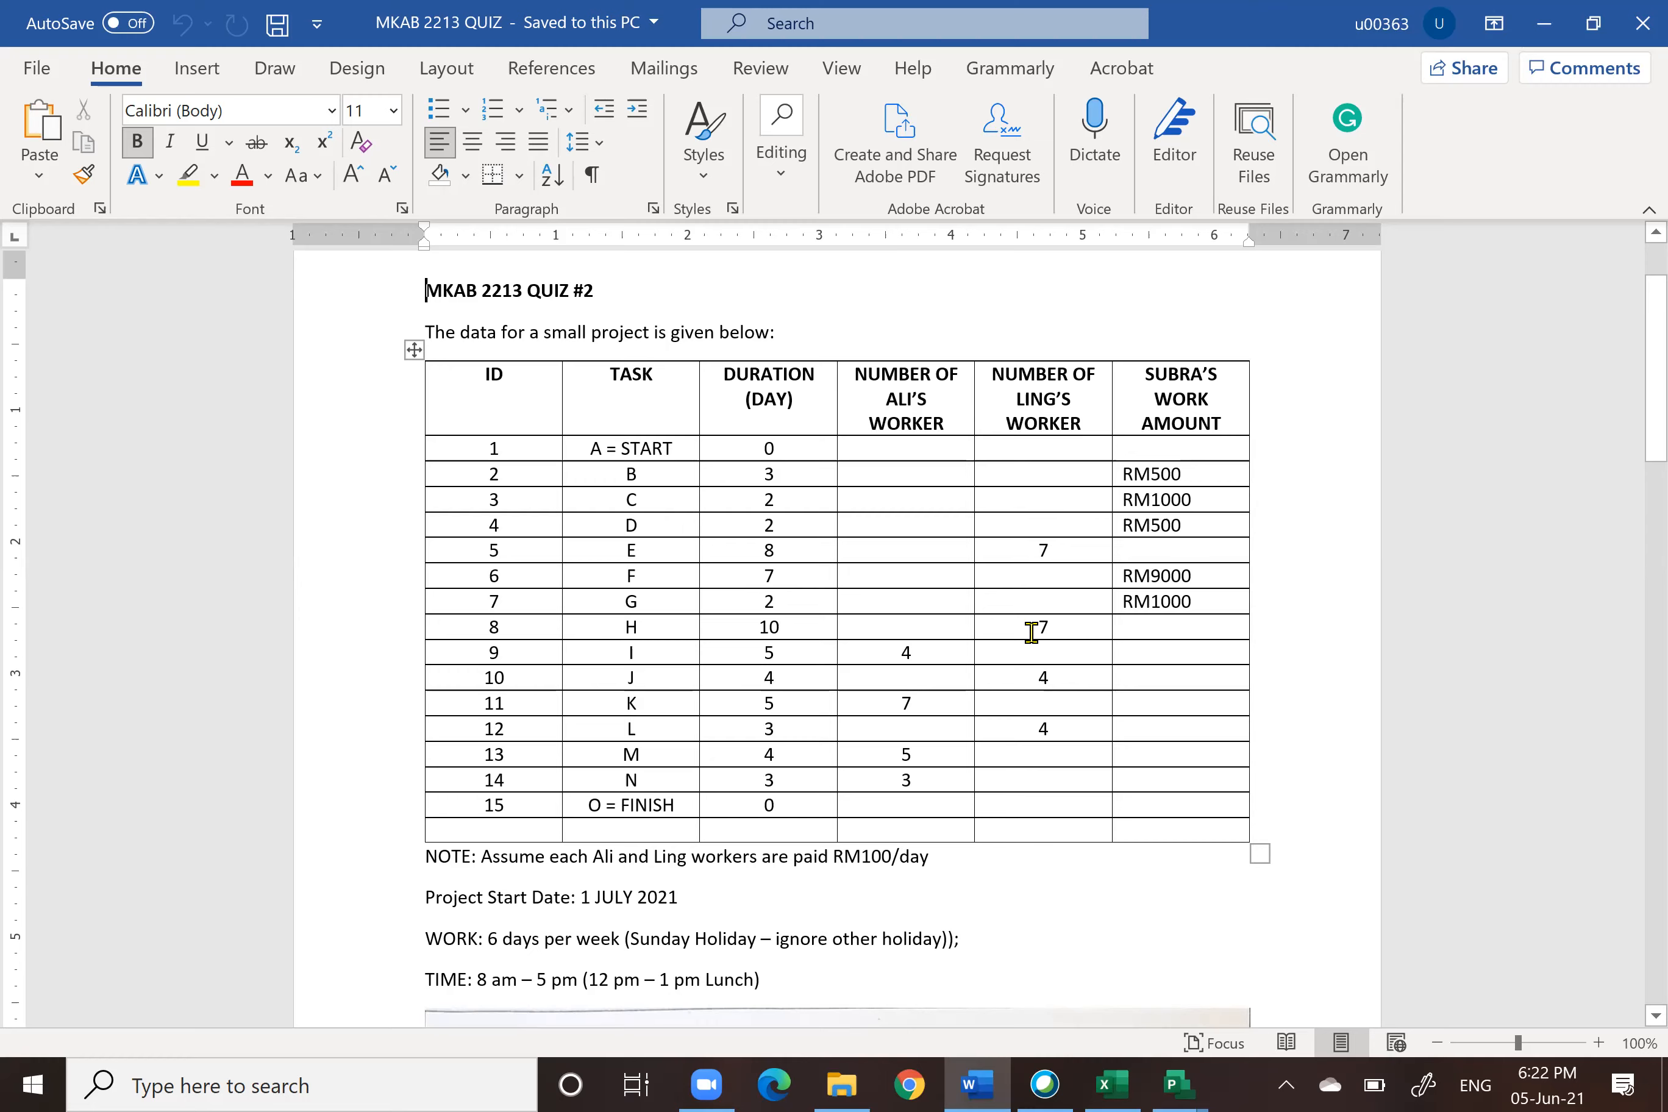
scroll(1032, 631, down, 5)
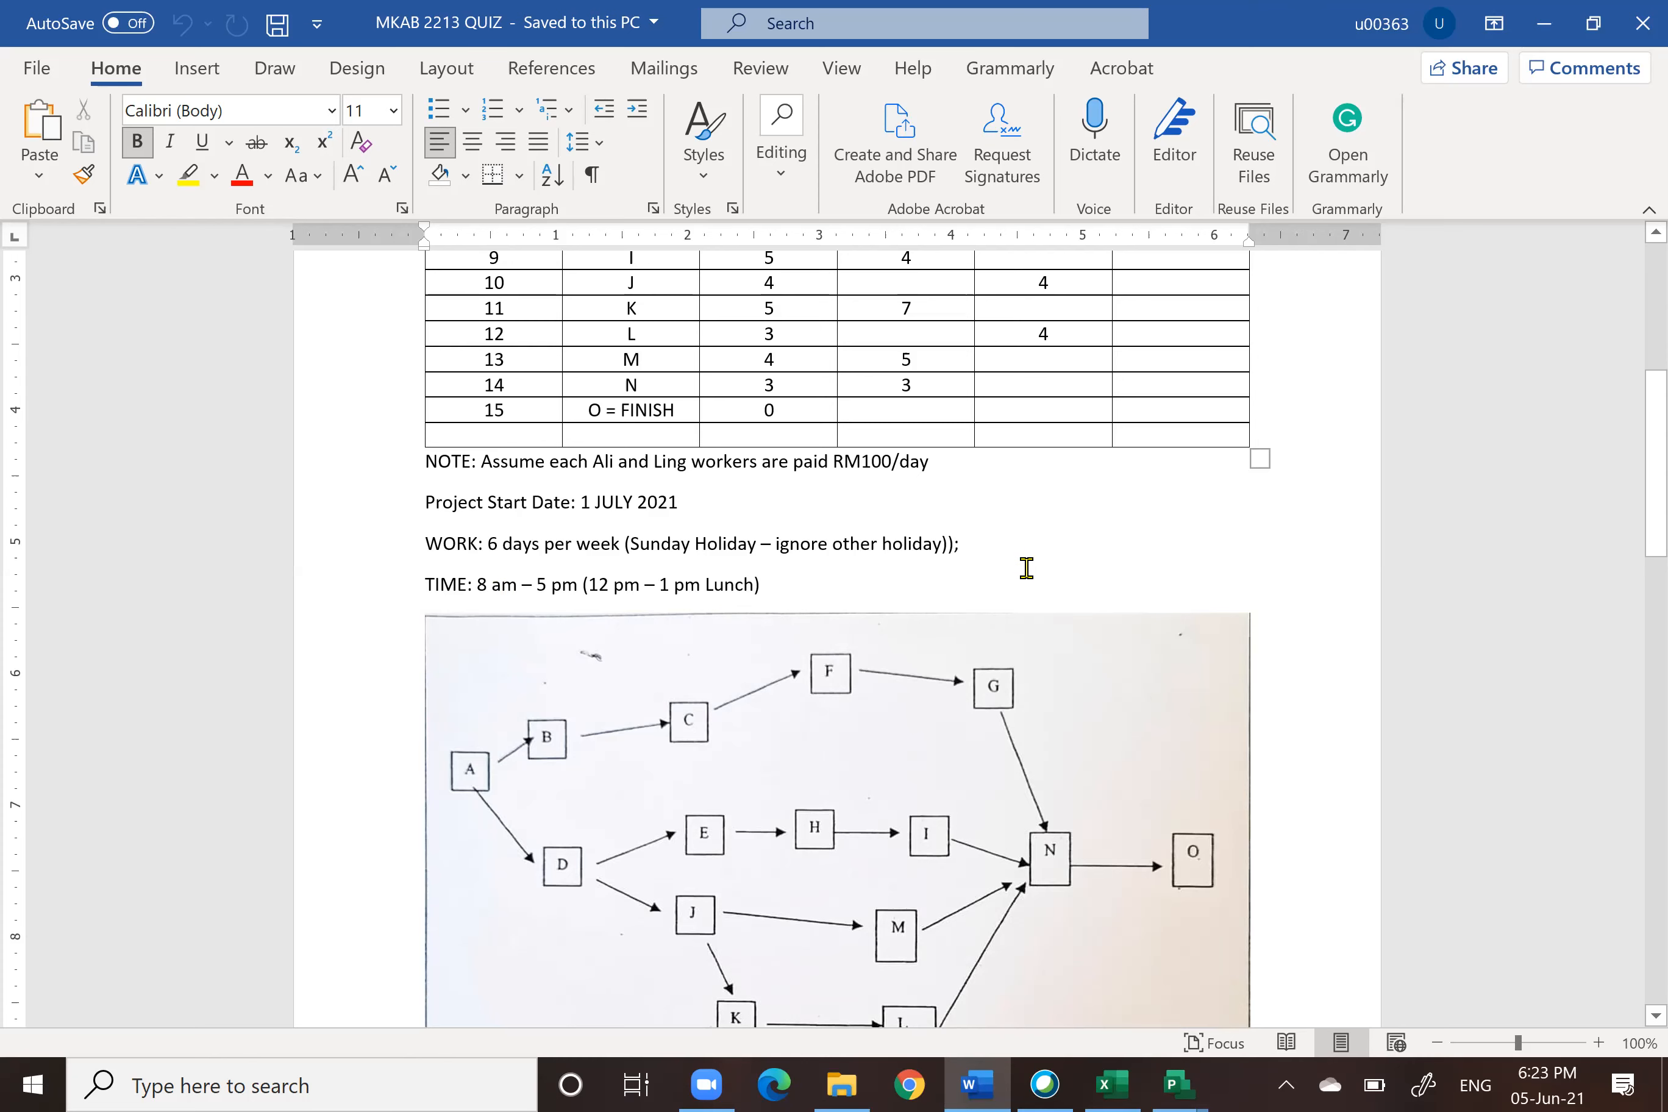
scroll(1029, 567, down, 10)
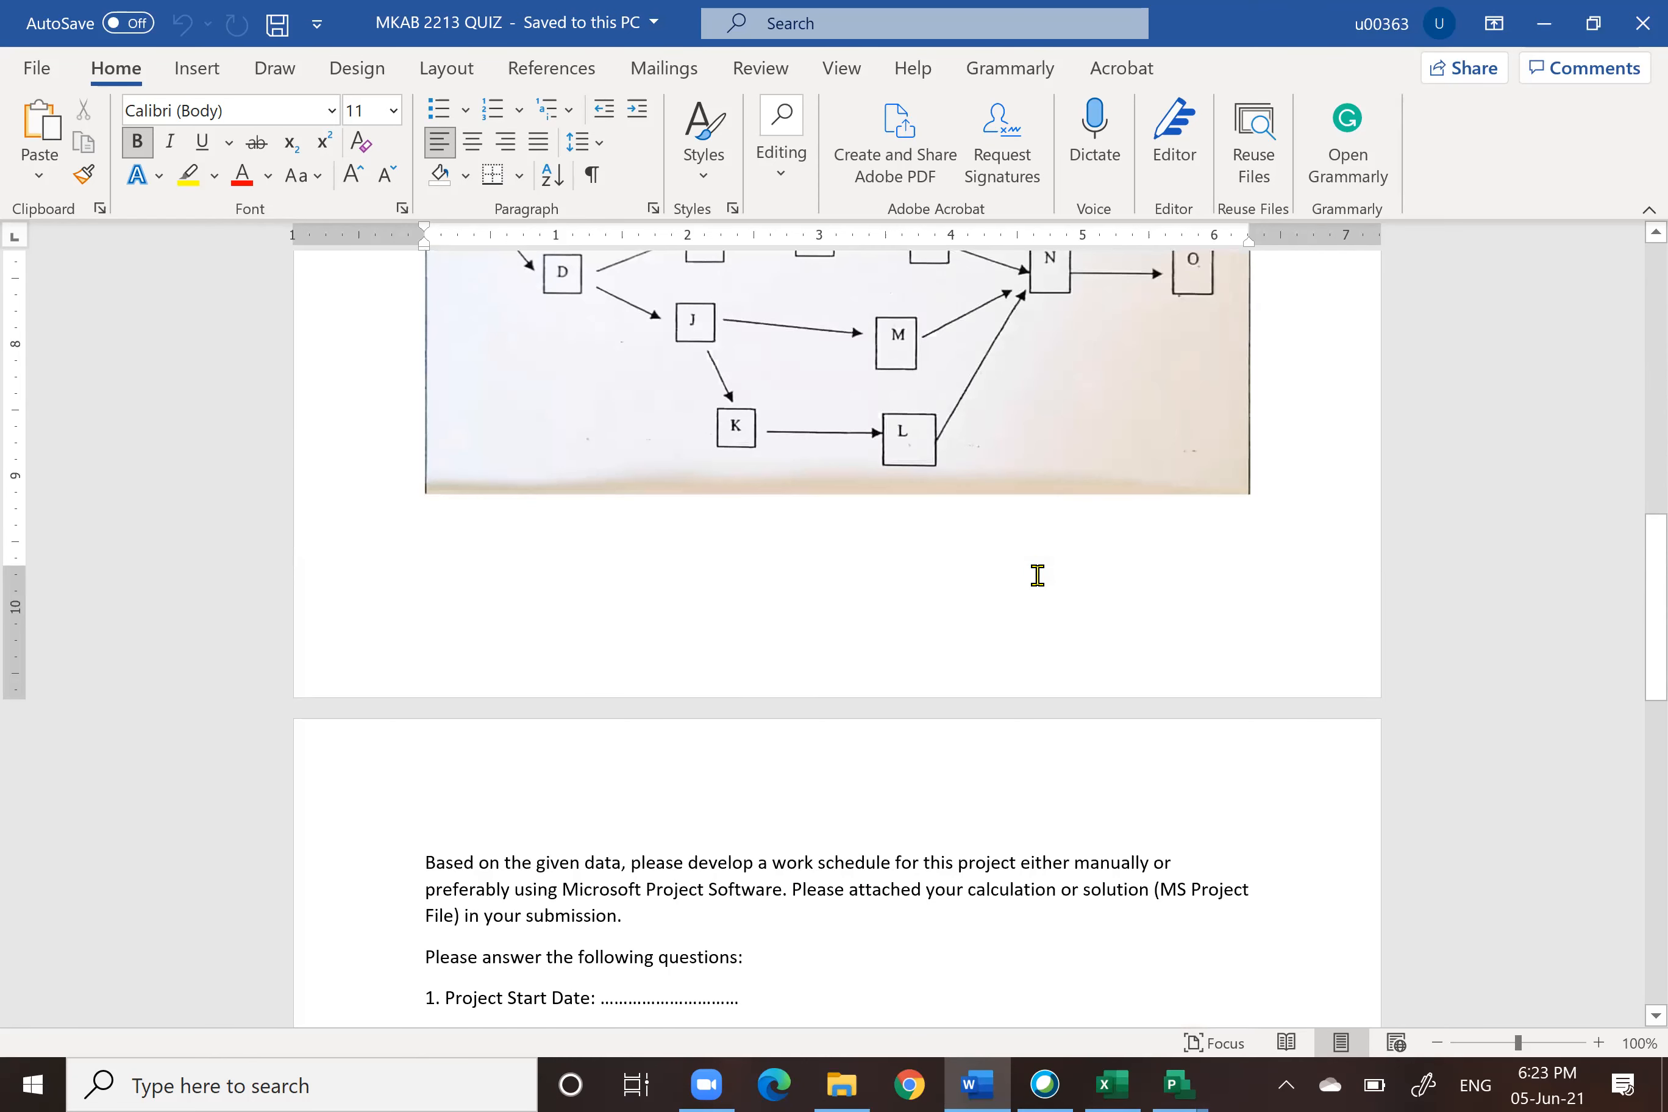
scroll(1036, 576, down, 5)
scroll(864, 498, up, 2)
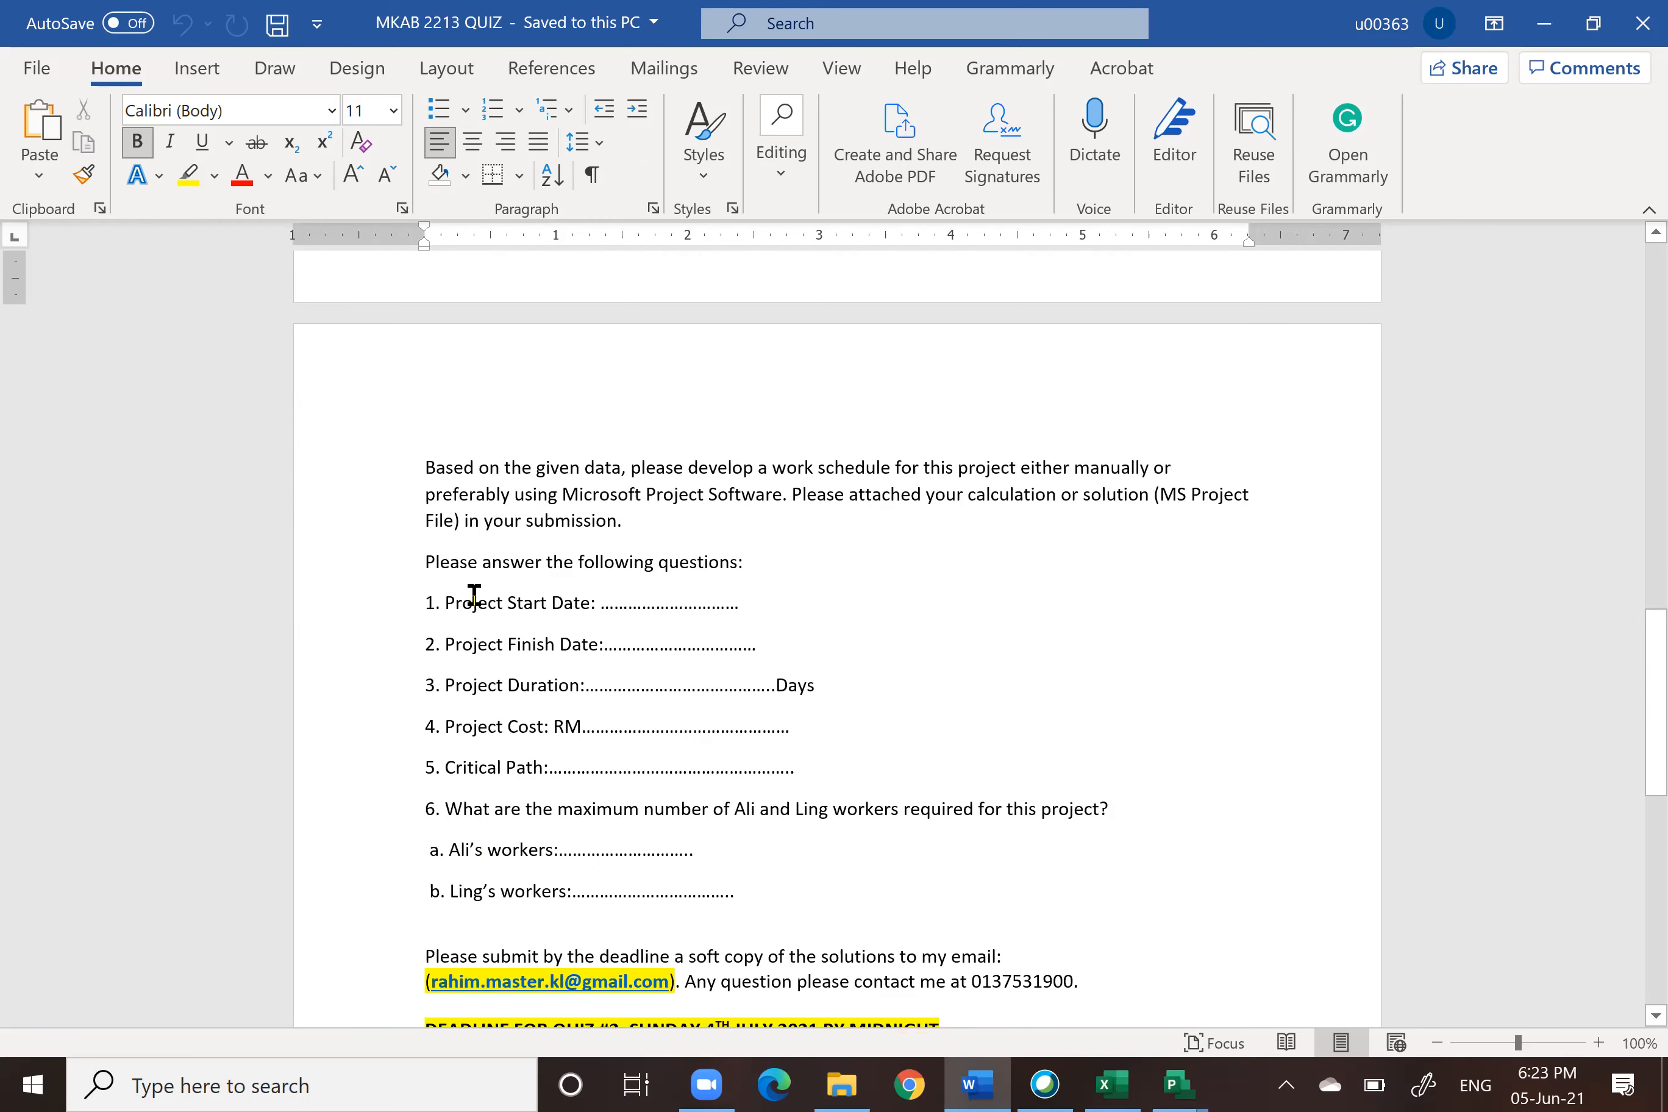
scroll(611, 597, up, 15)
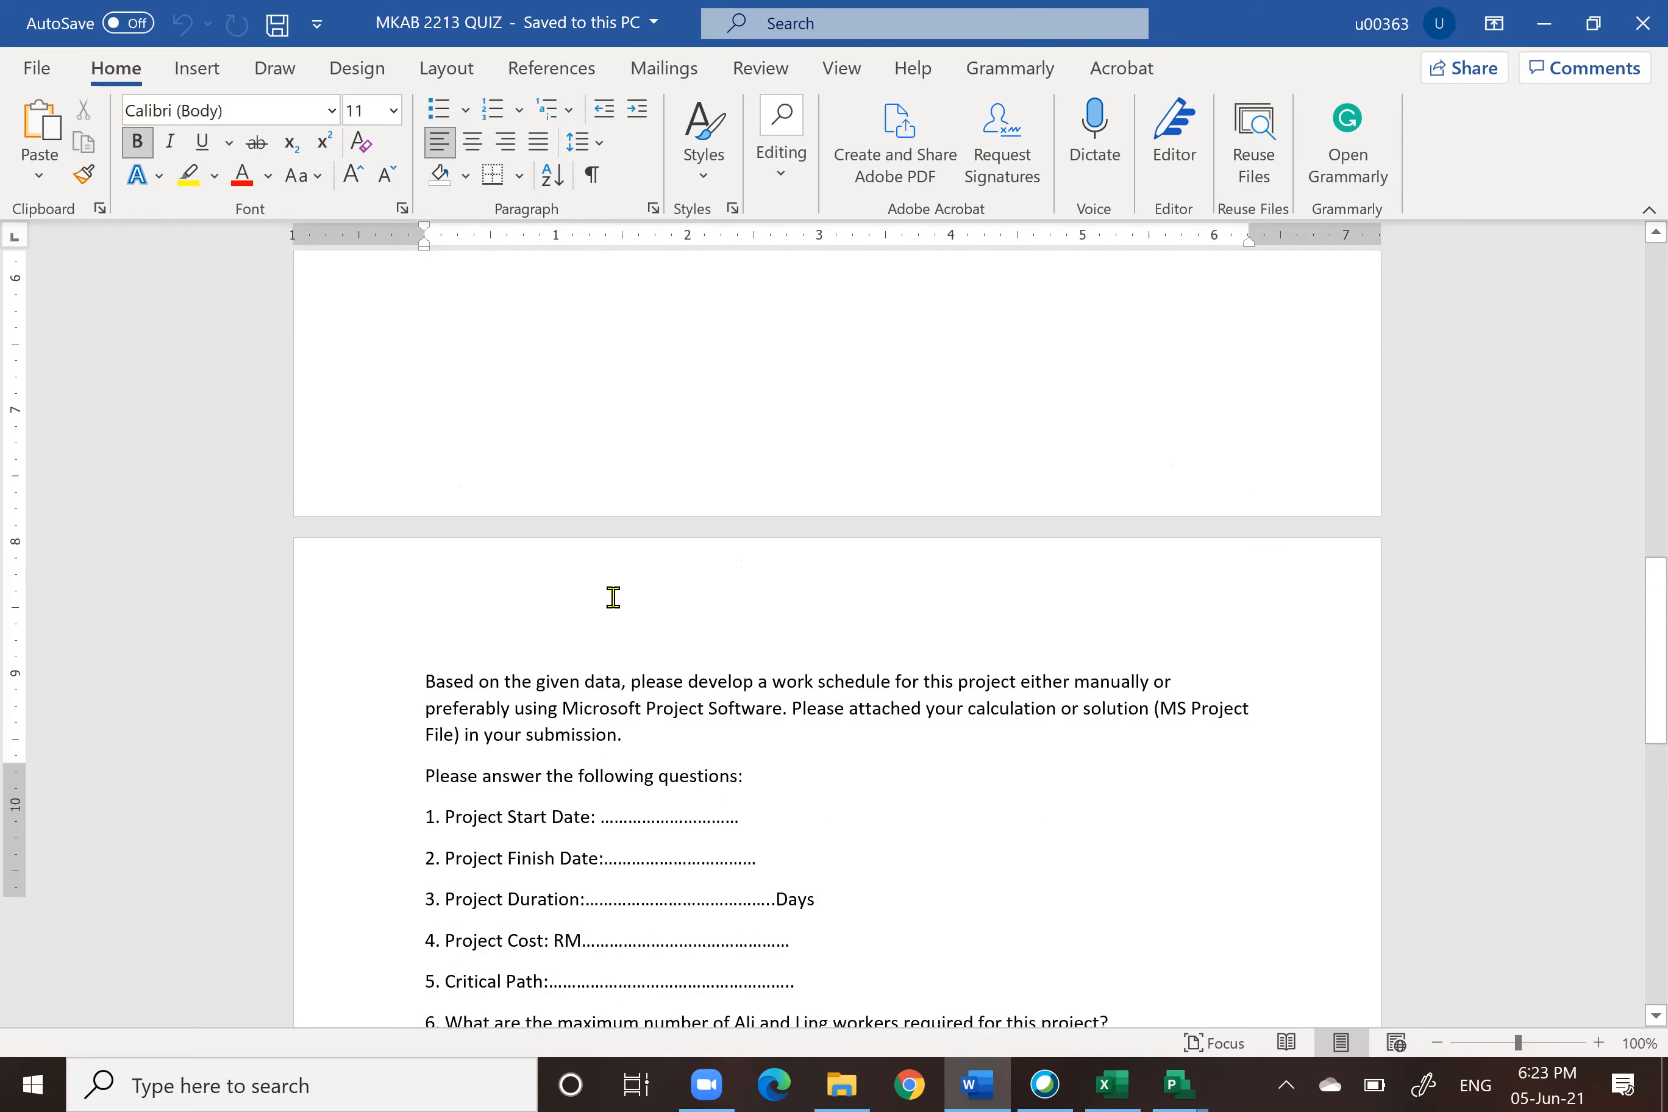
scroll(612, 597, down, 4)
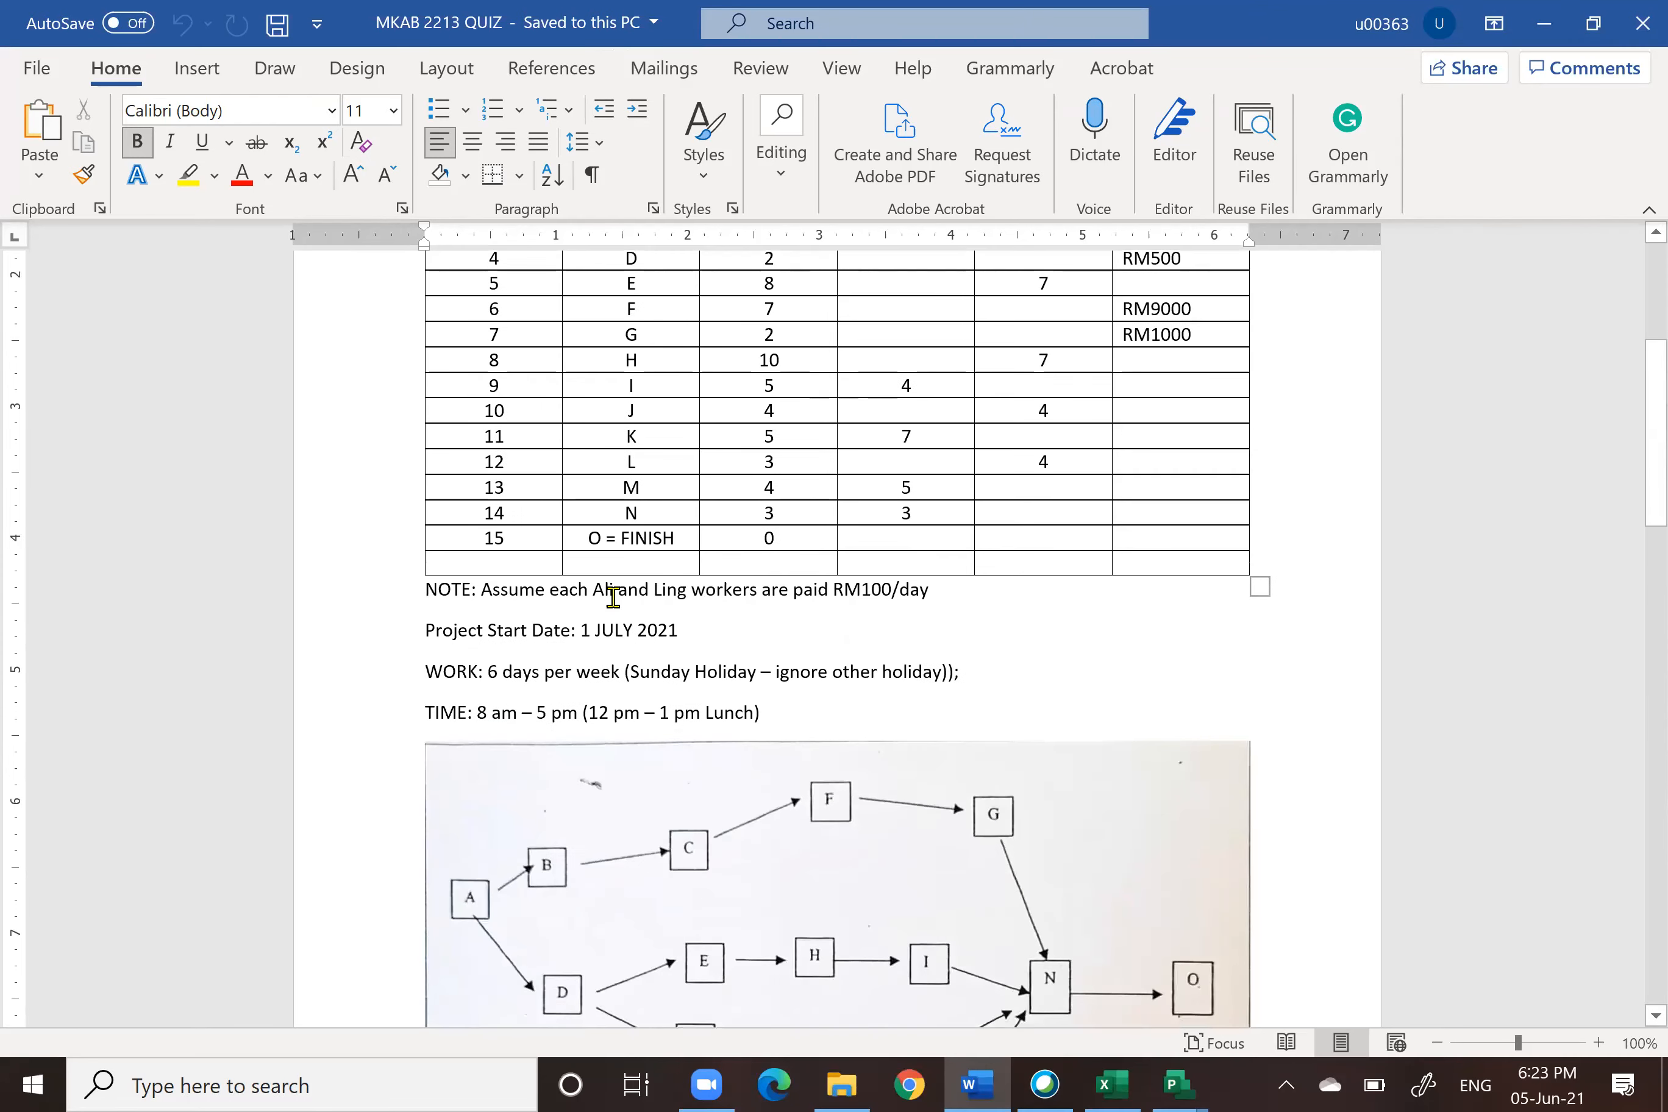
scroll(612, 597, down, 12)
scroll(612, 597, up, 8)
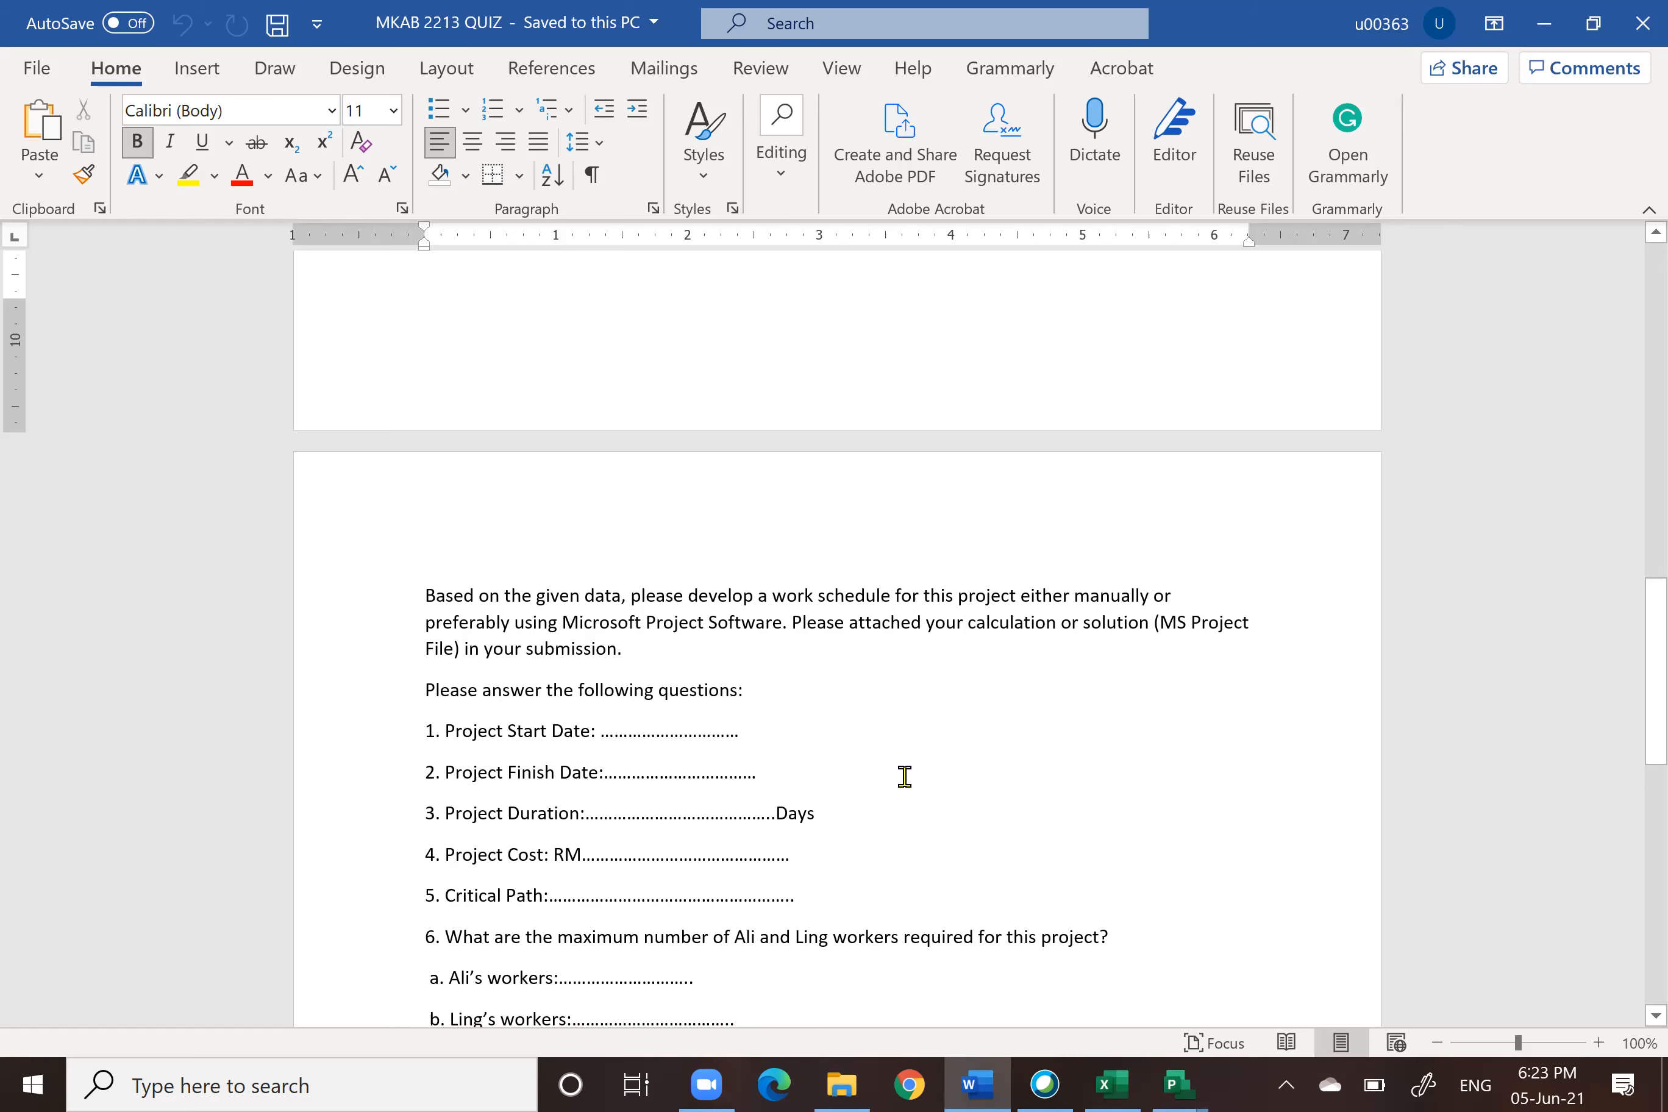
scroll(894, 782, down, 2)
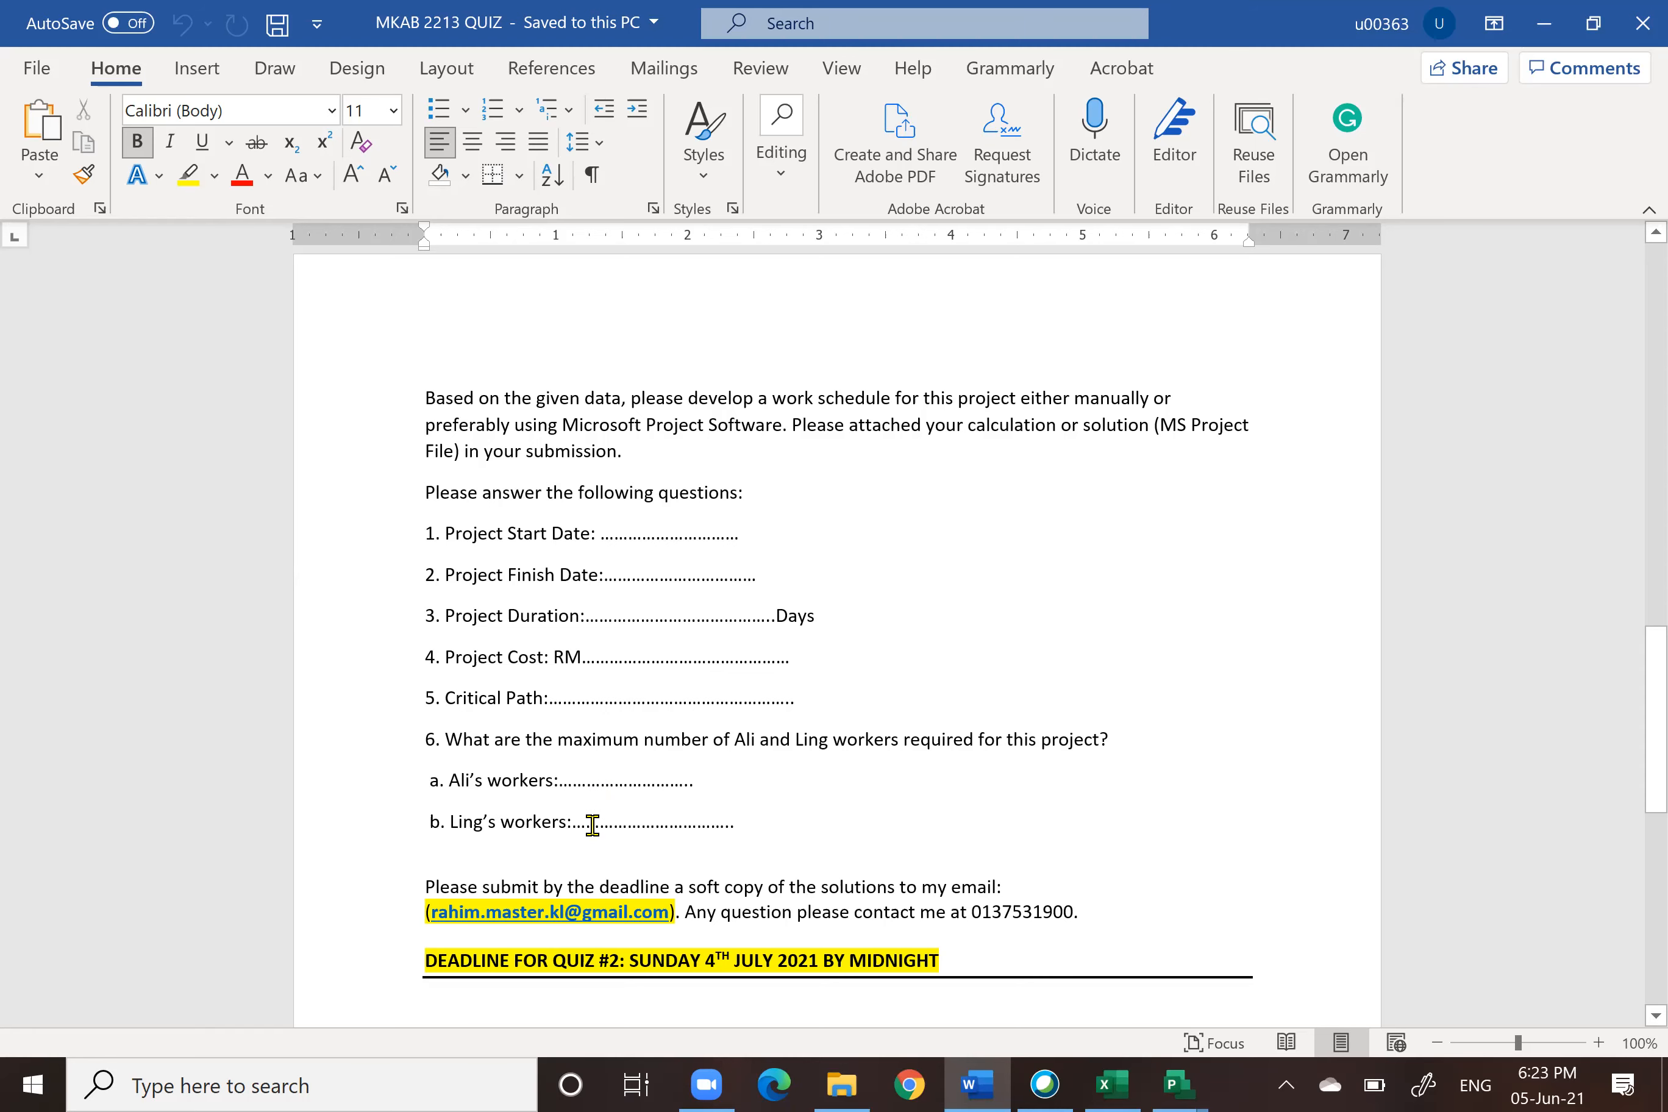
scroll(594, 824, up, 15)
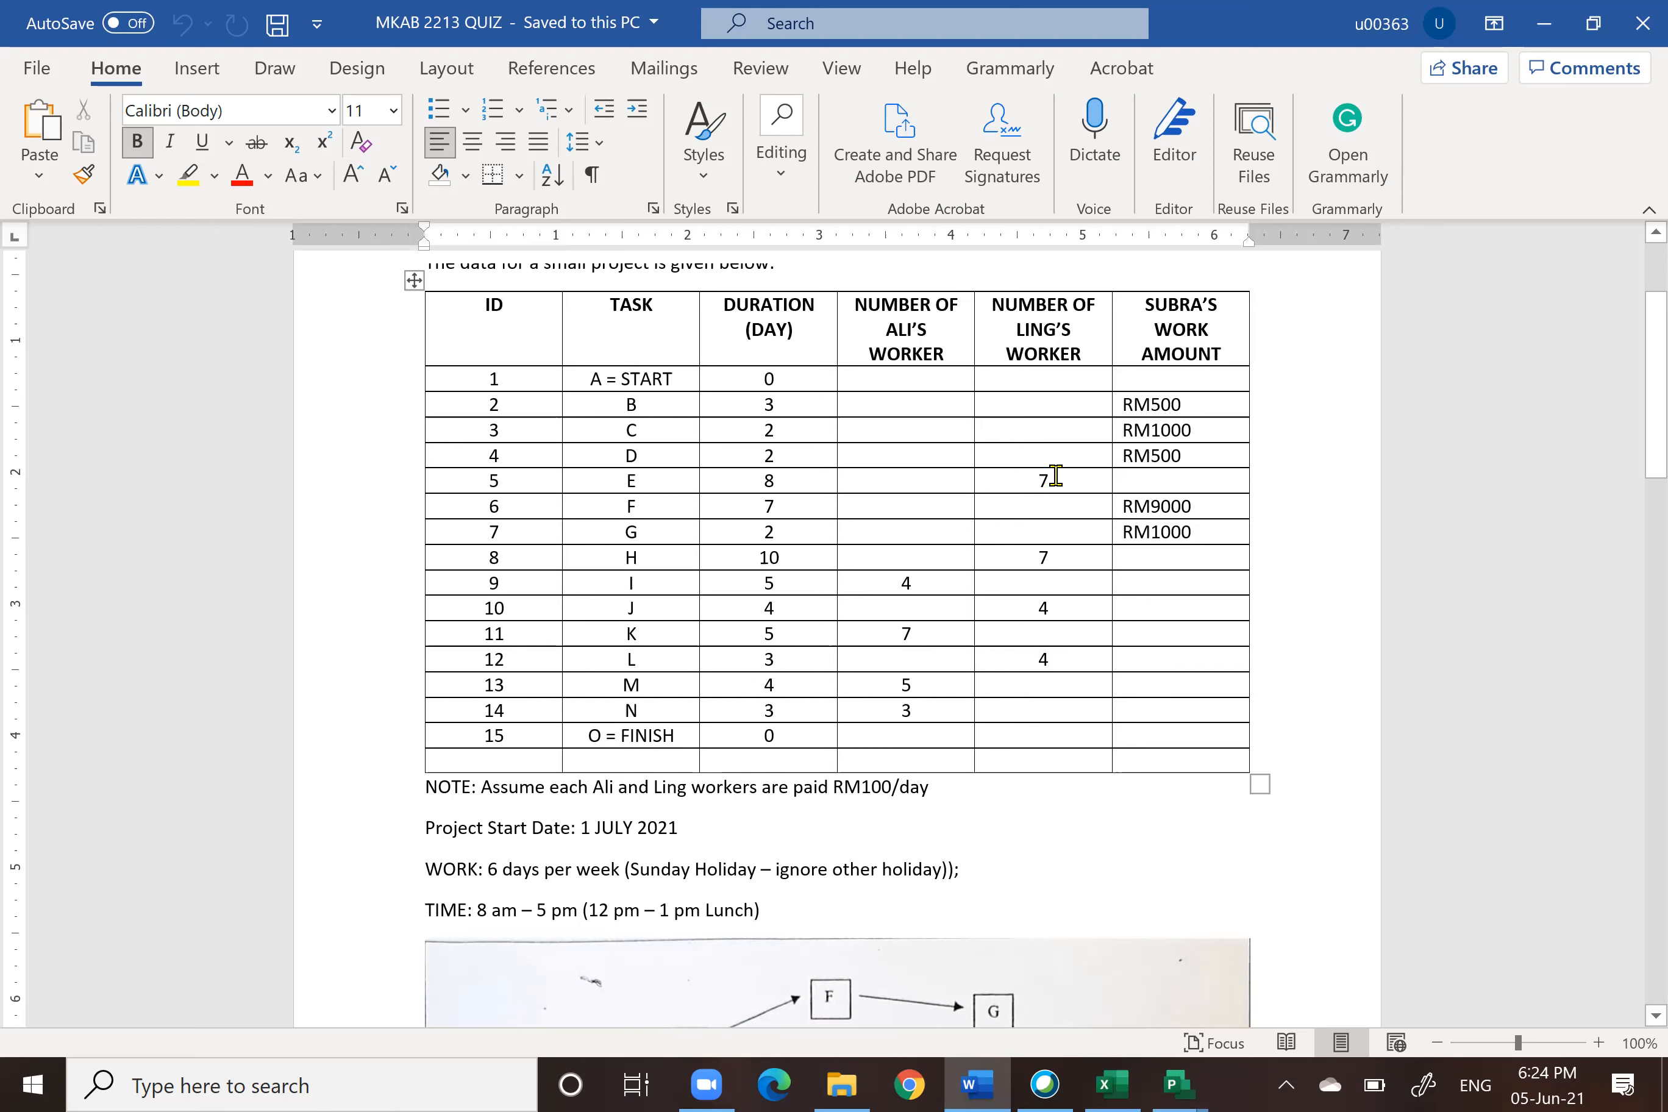
scroll(1042, 474, down, 3)
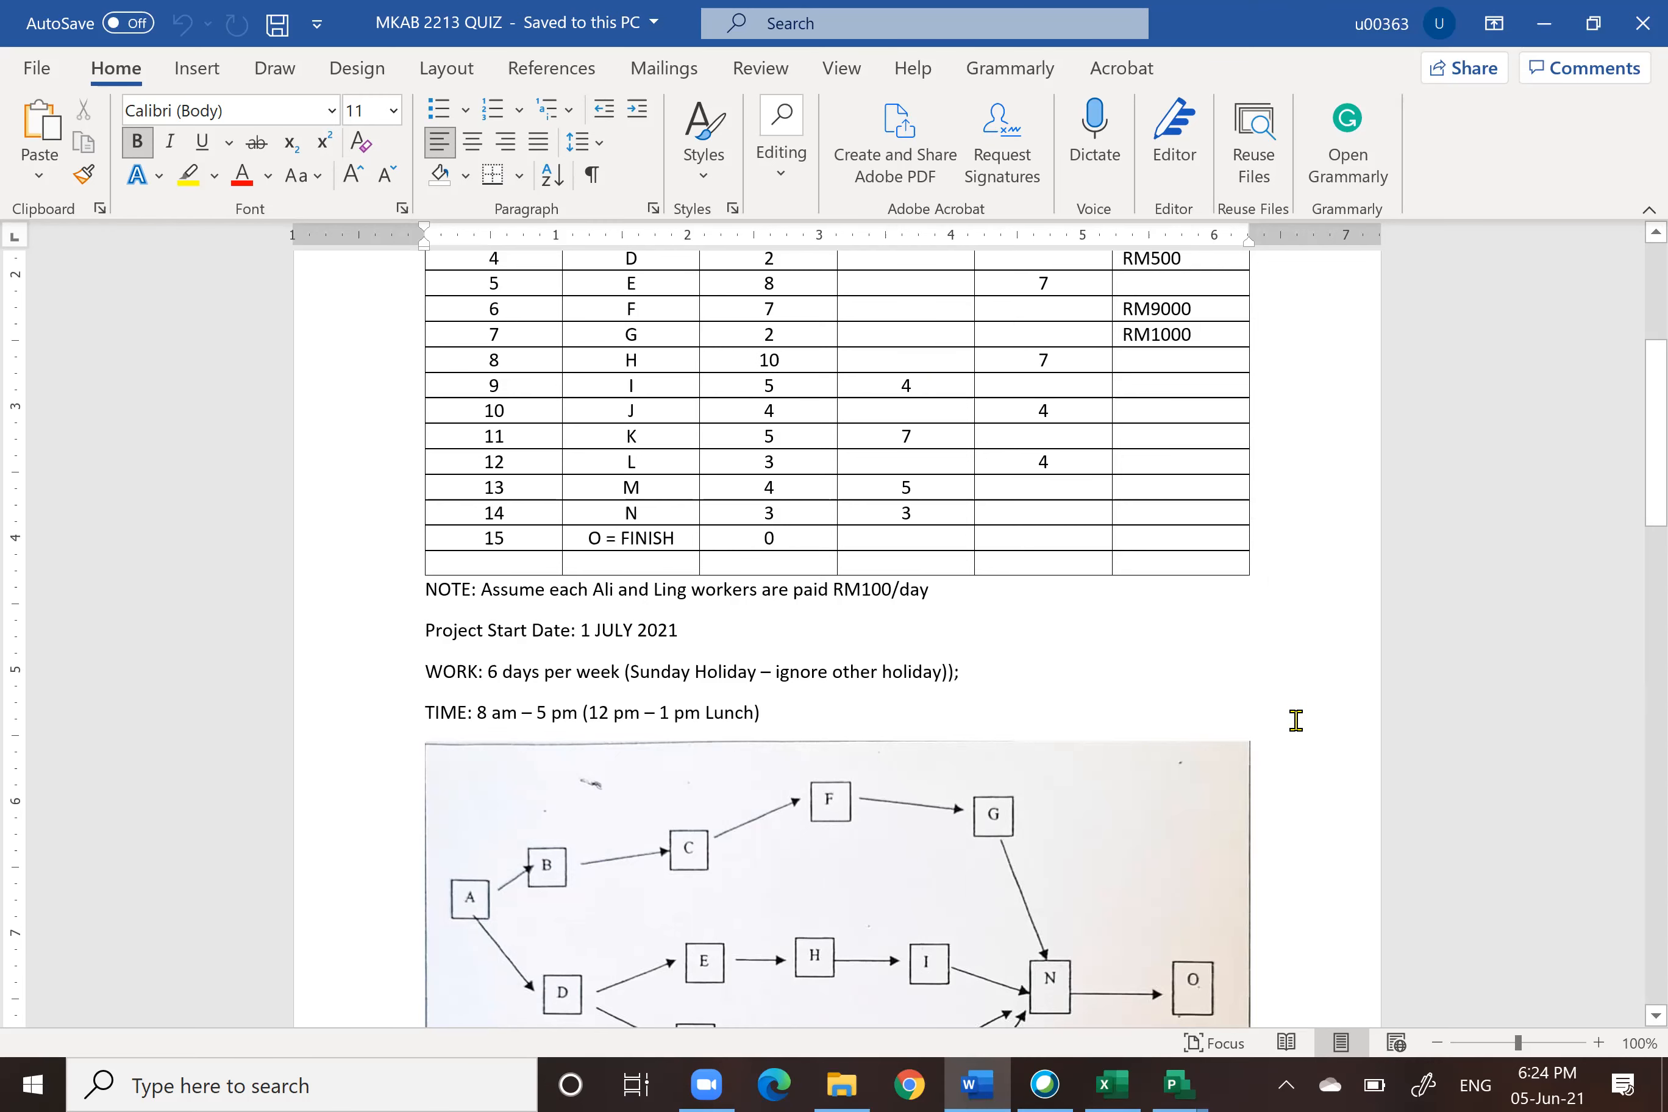
scroll(1292, 718, down, 6)
scroll(1293, 721, down, 10)
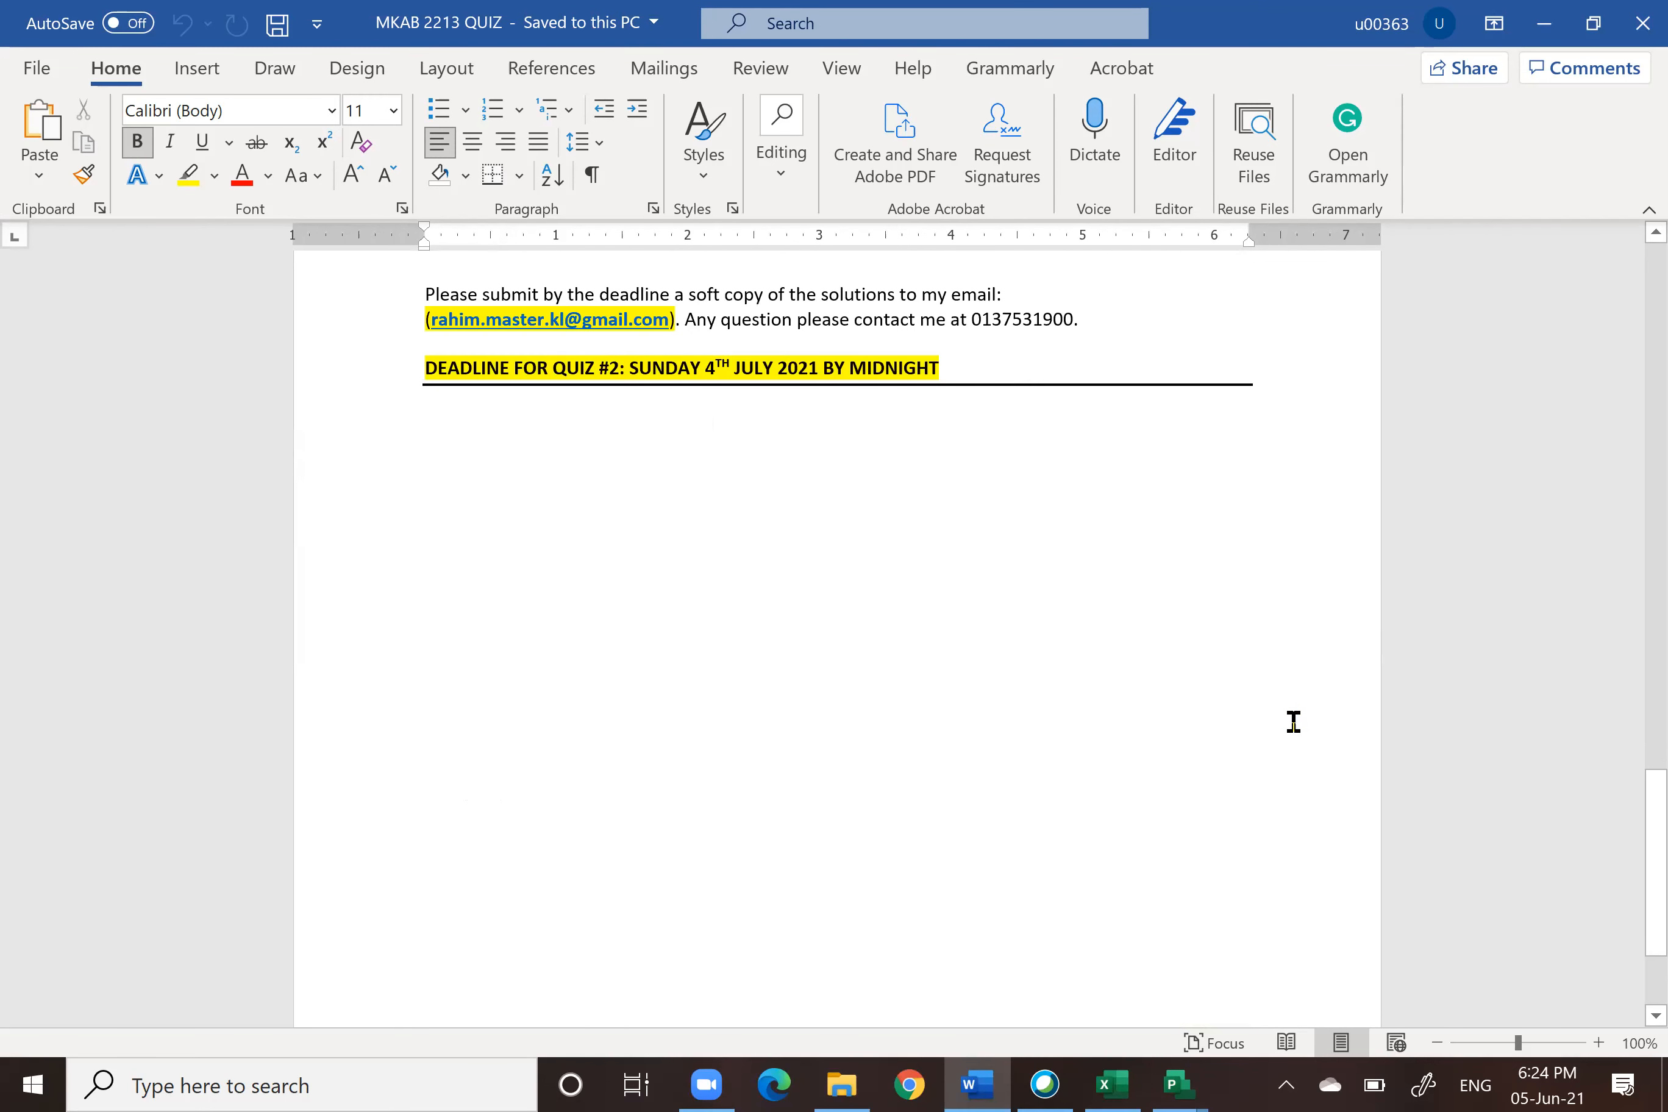
scroll(1293, 719, up, 7)
scroll(1445, 708, down, 4)
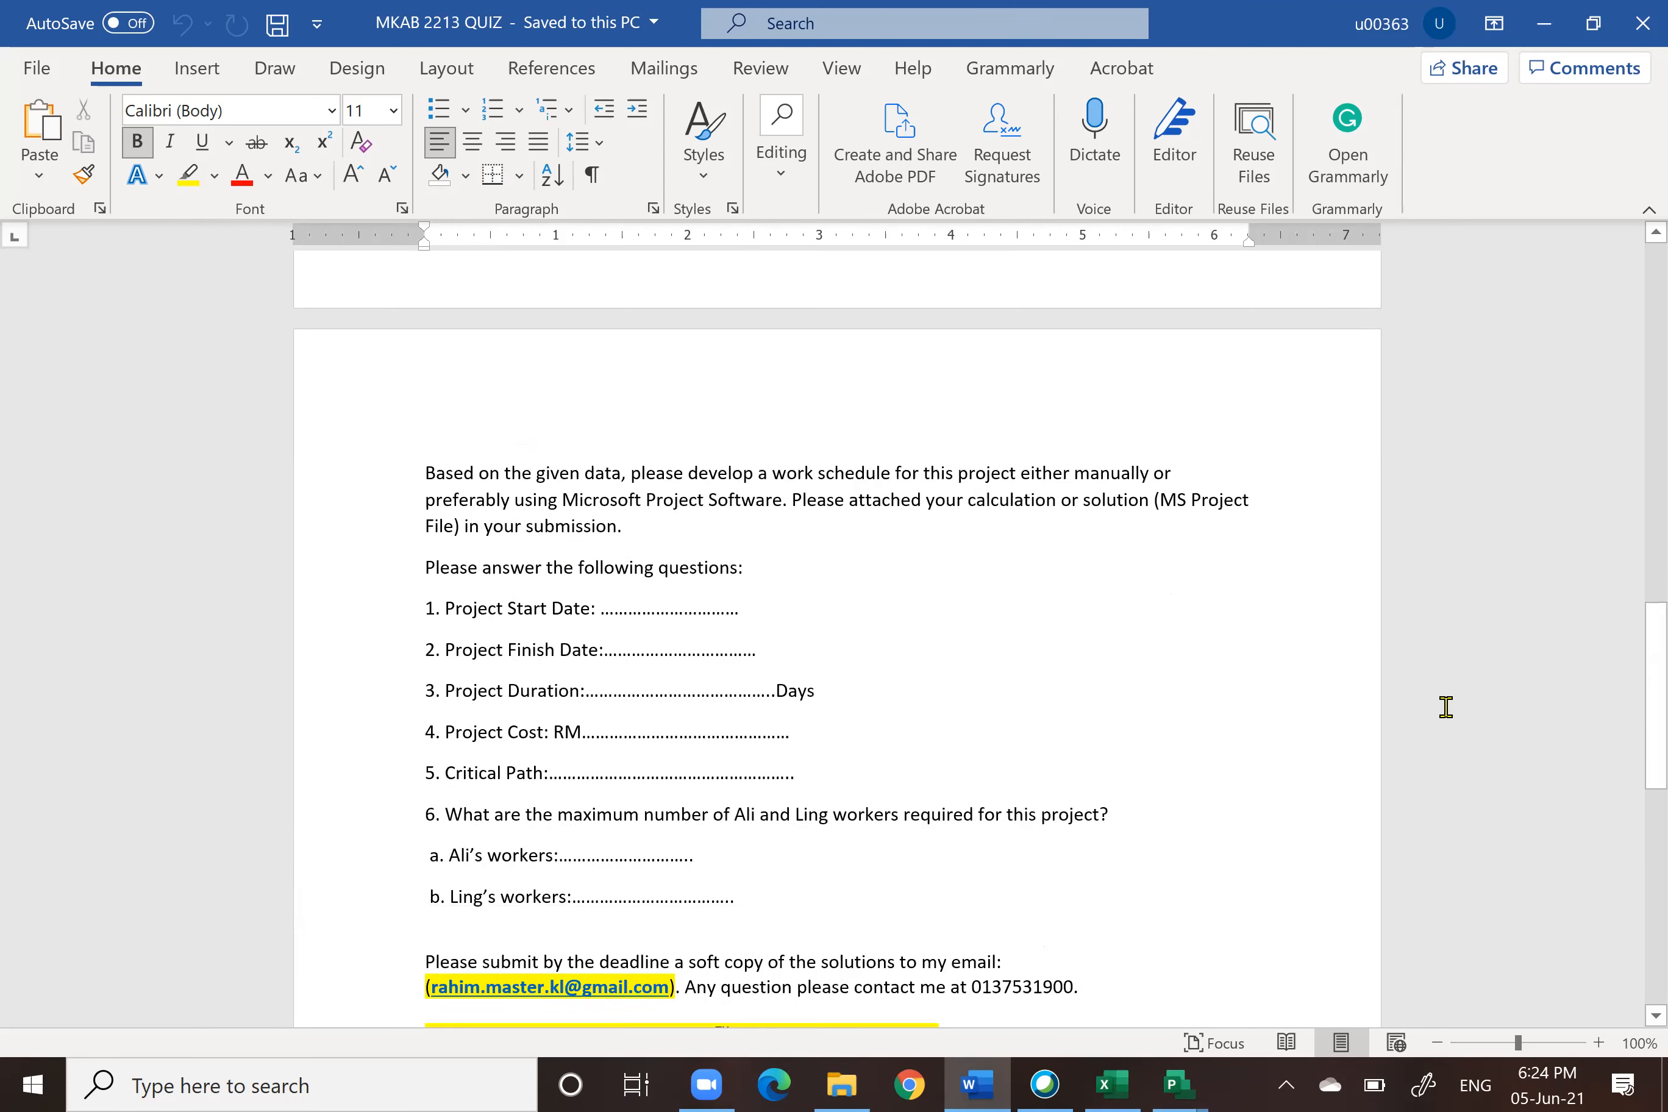